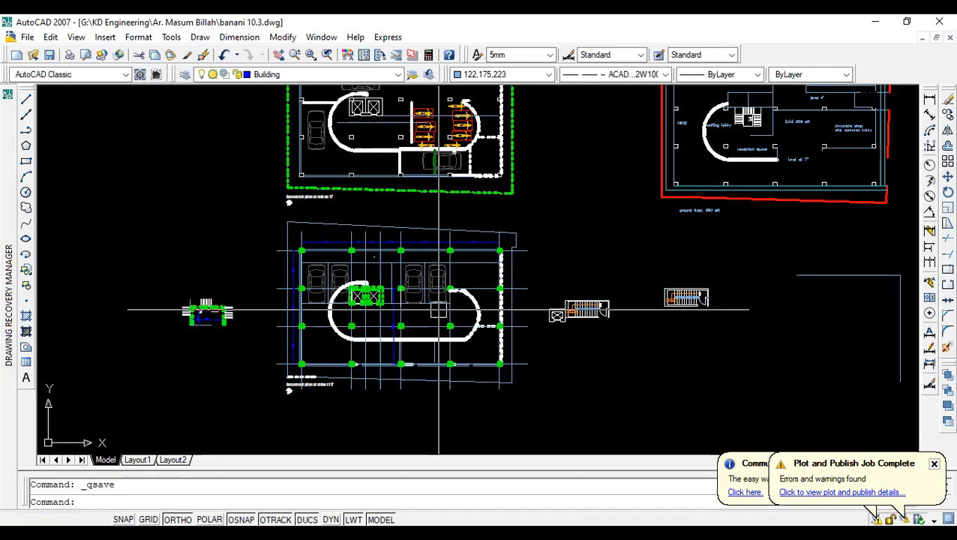
Examine the basement plan at minus 19', including its column grid, parking bays, ramp and lift core, alongside the neighbouring floor plans
scroll(390, 278, up, 4)
scroll(330, 308, down, 3)
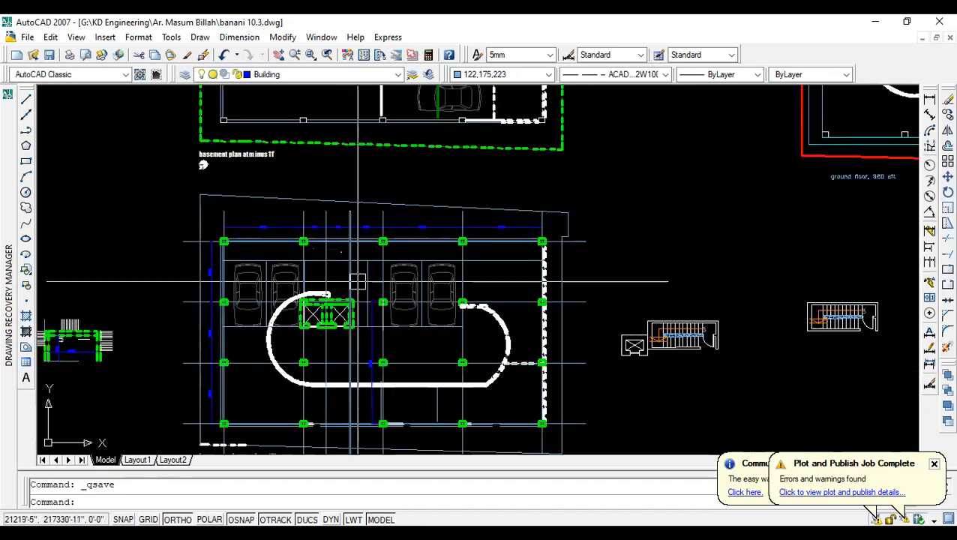
scroll(337, 292, down, 3)
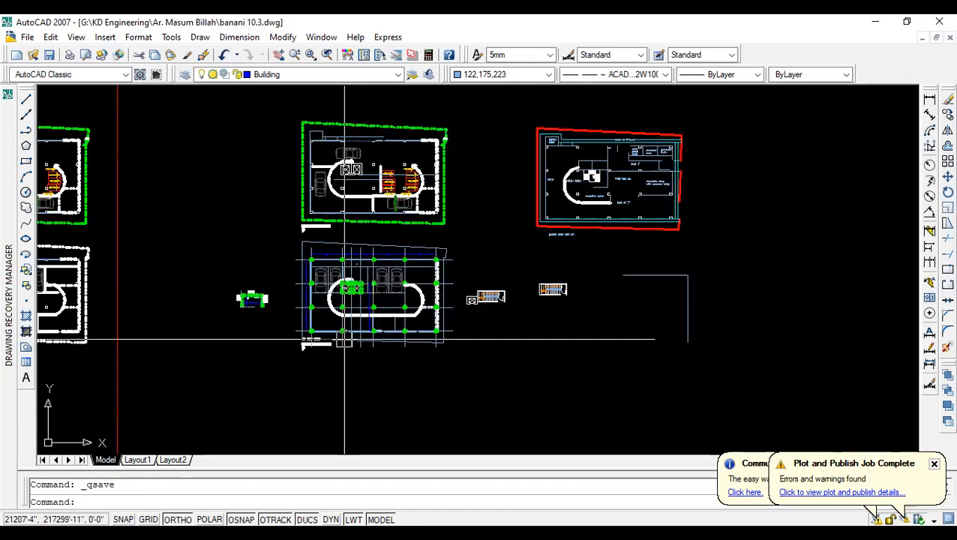
scroll(342, 243, up, 3)
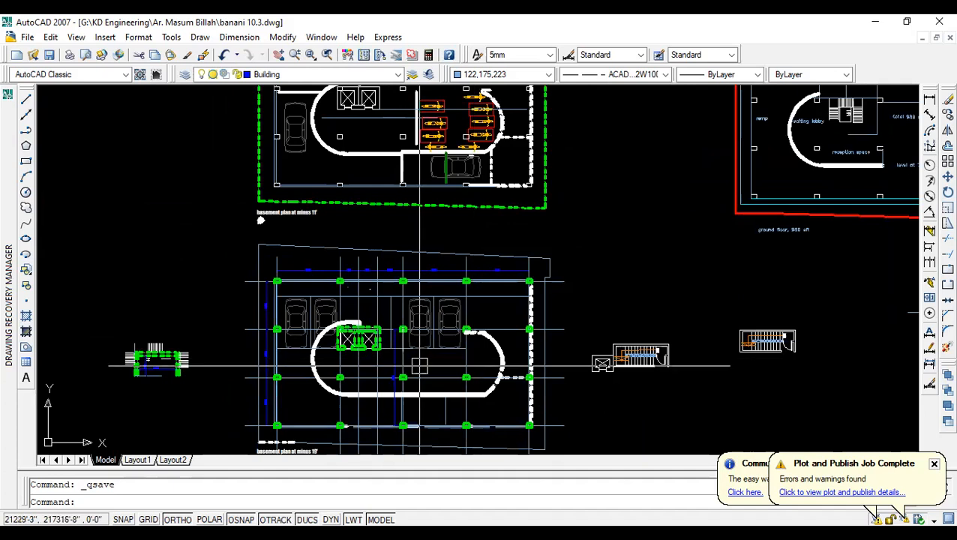
scroll(349, 345, up, 3)
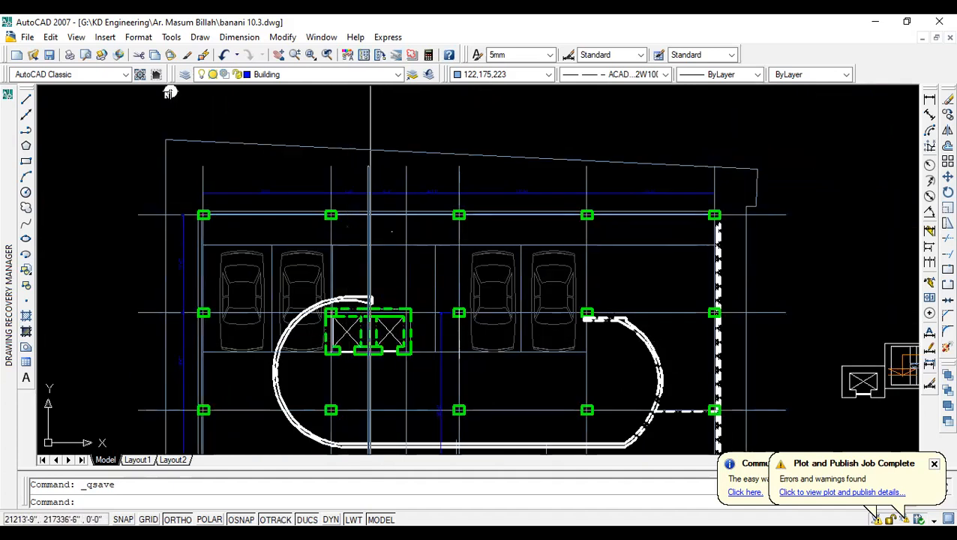
scroll(427, 247, down, 8)
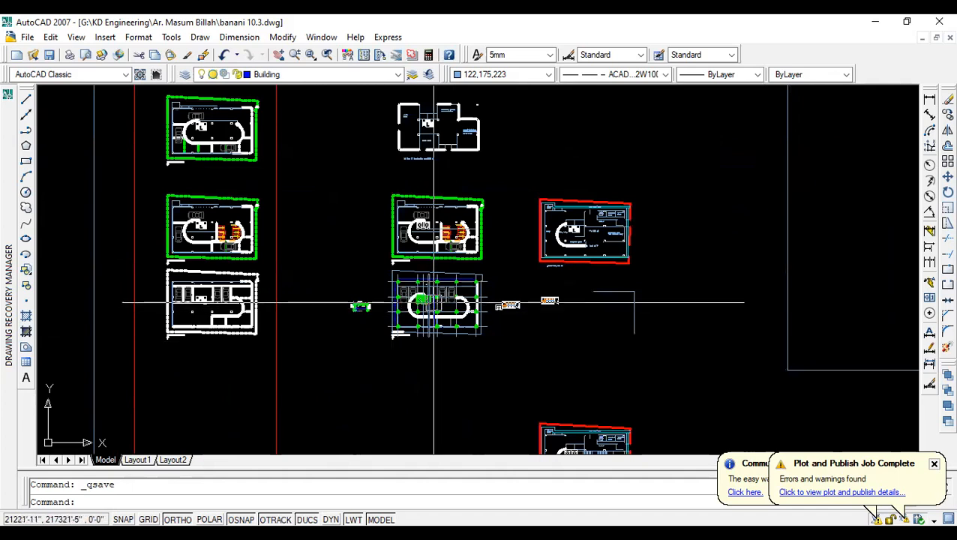
scroll(393, 311, up, 5)
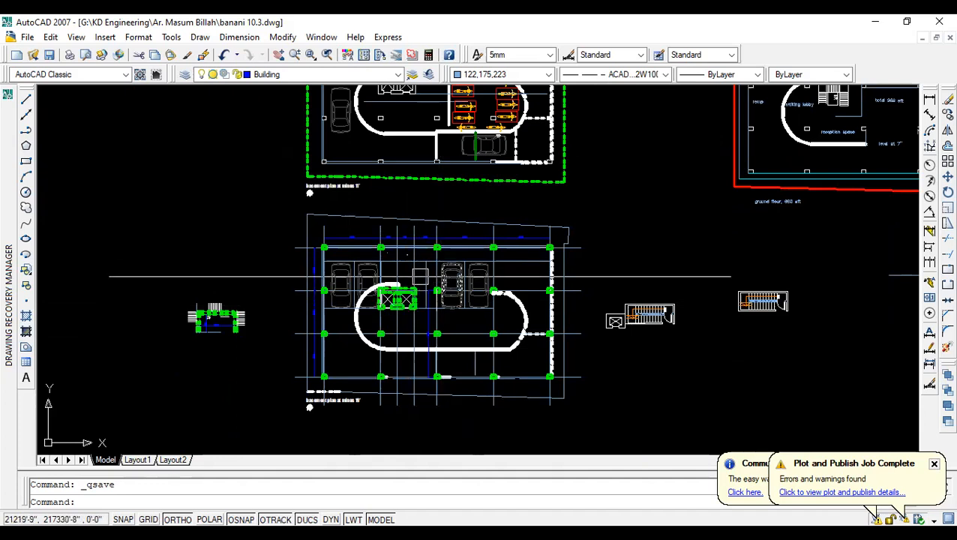
scroll(407, 303, down, 5)
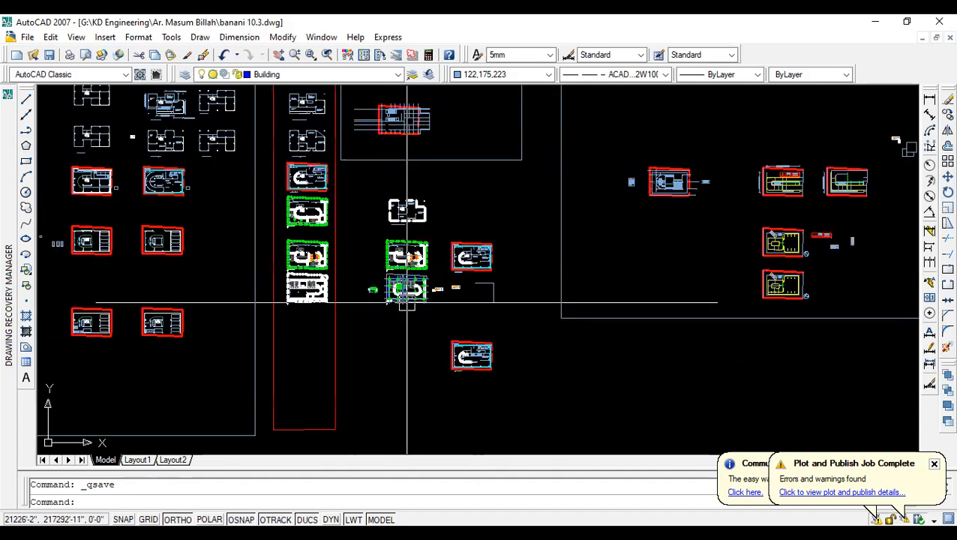
scroll(405, 291, up, 8)
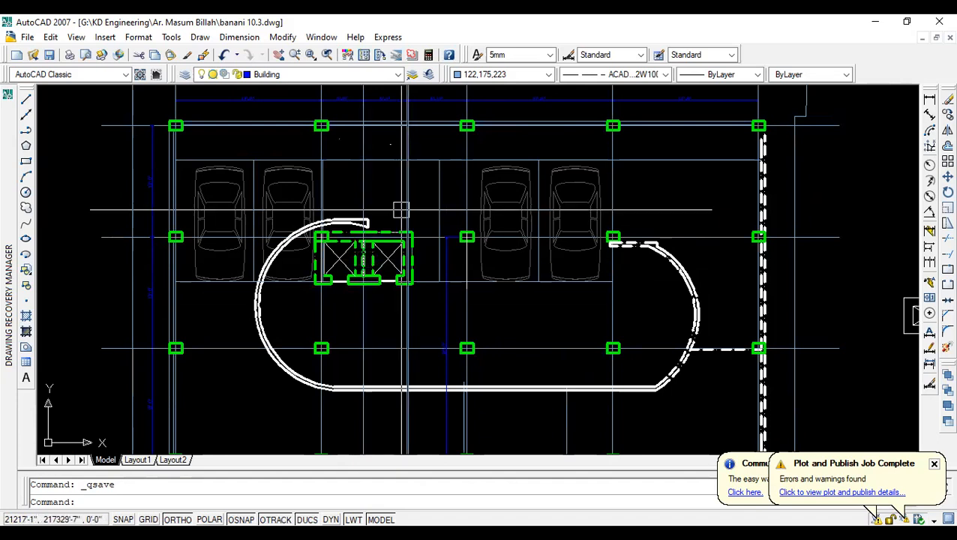
scroll(405, 237, down, 4)
scroll(503, 237, down, 6)
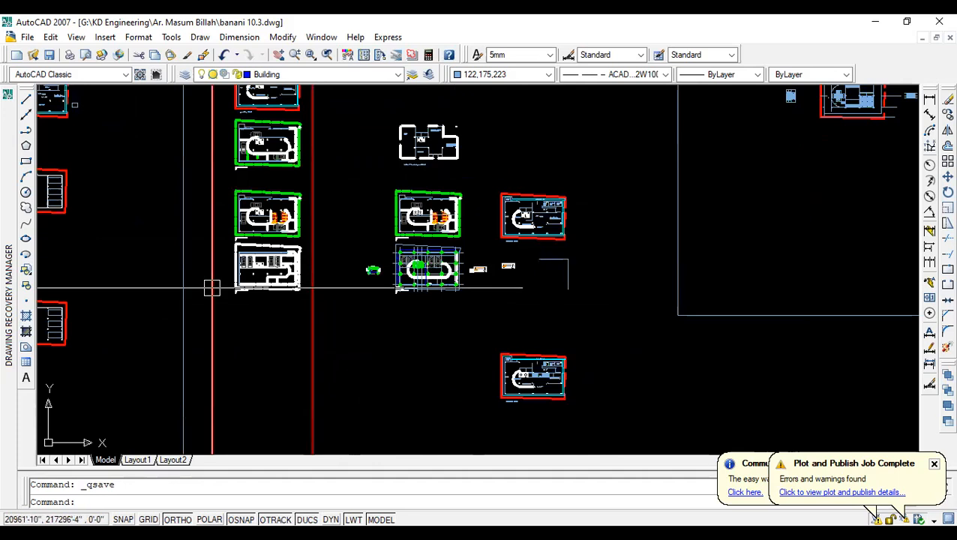
scroll(375, 248, up, 6)
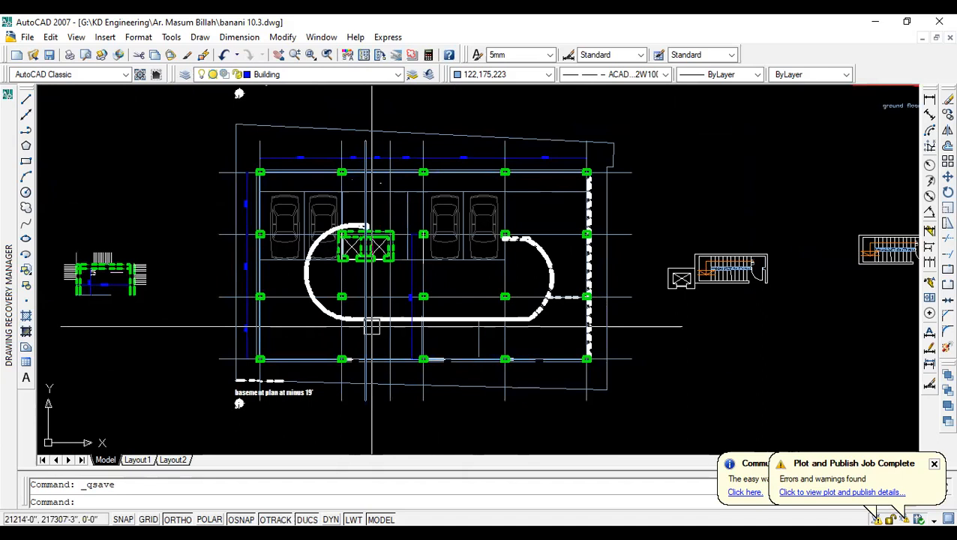
scroll(383, 234, down, 6)
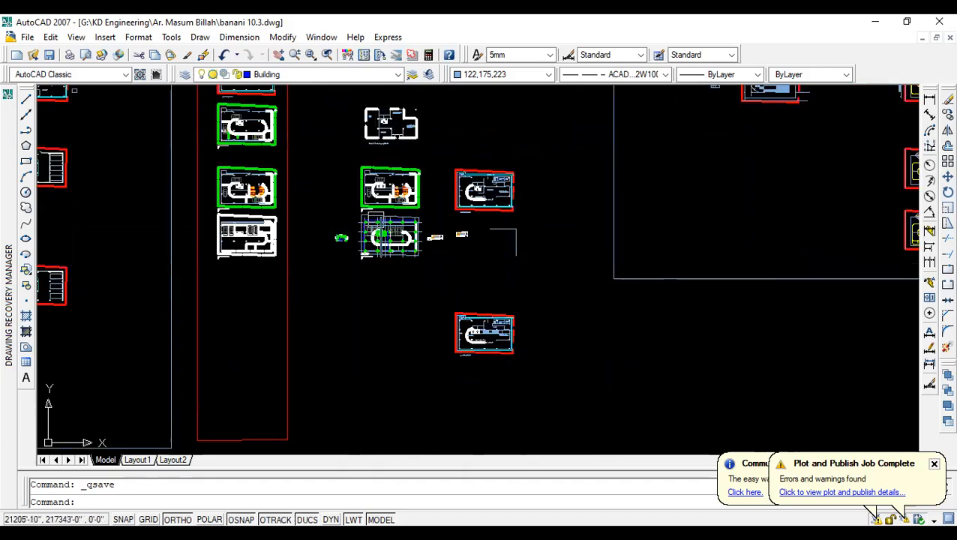
scroll(386, 232, up, 4)
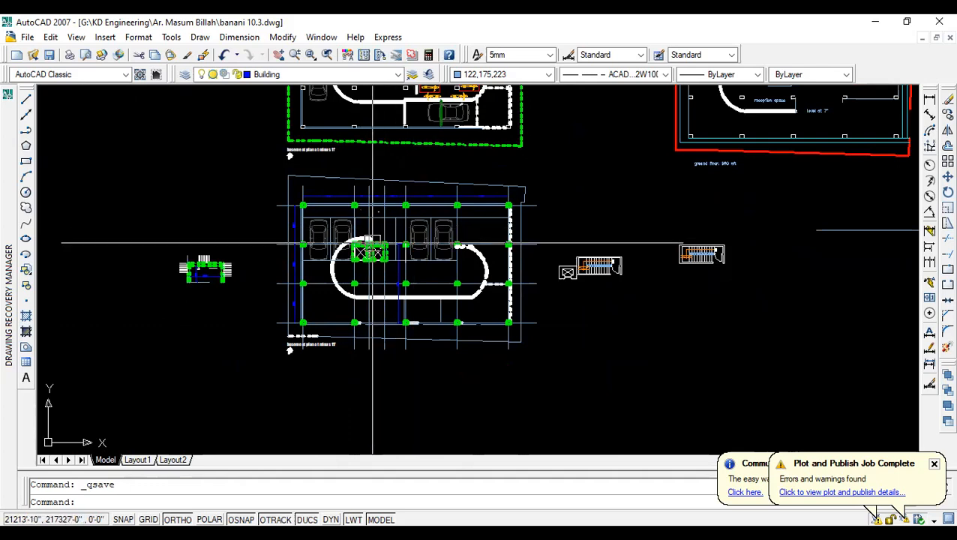
scroll(372, 243, down, 3)
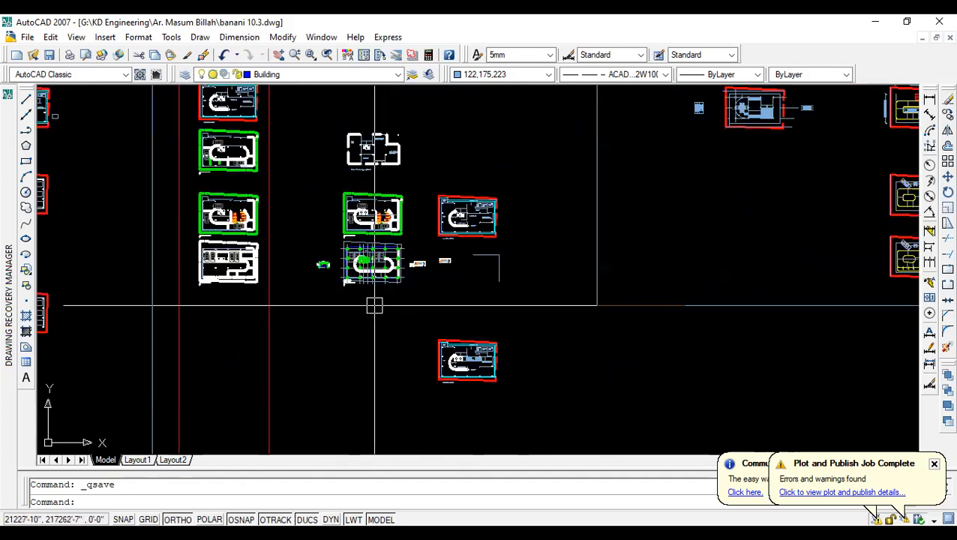
scroll(363, 267, up, 4)
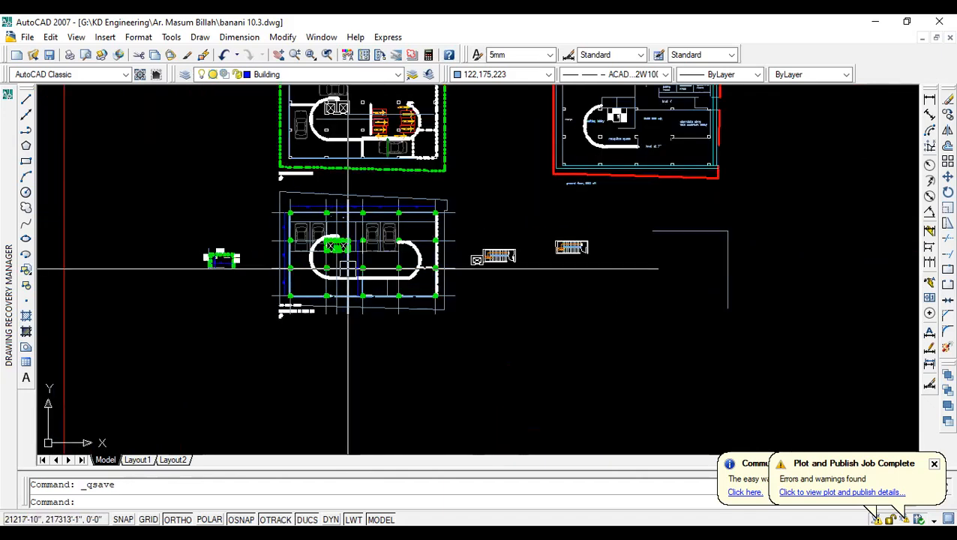
scroll(352, 268, up, 5)
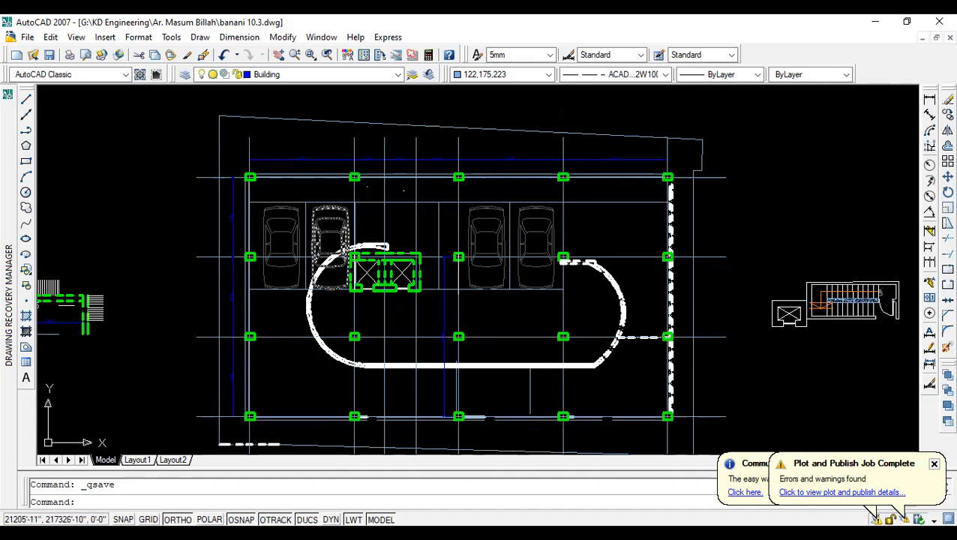
scroll(406, 251, down, 5)
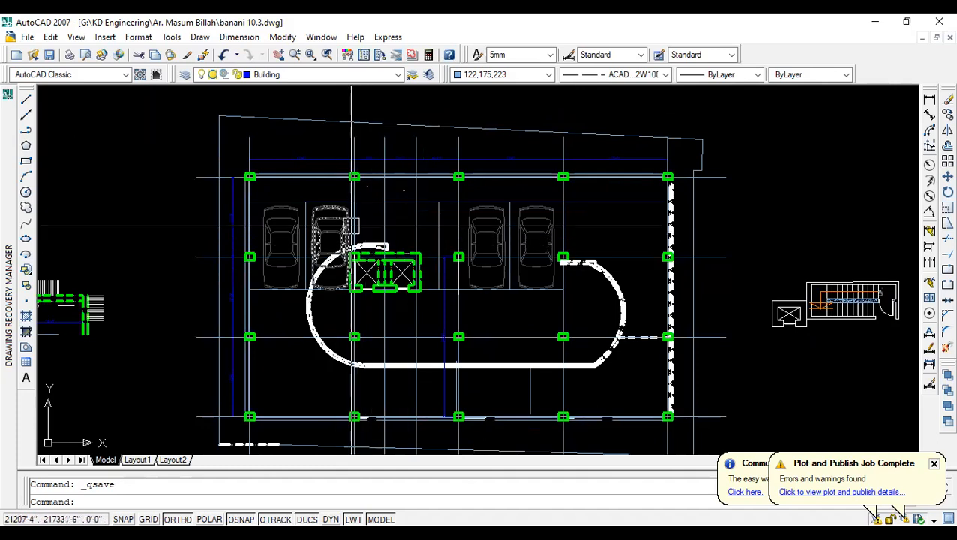
scroll(259, 203, up, 4)
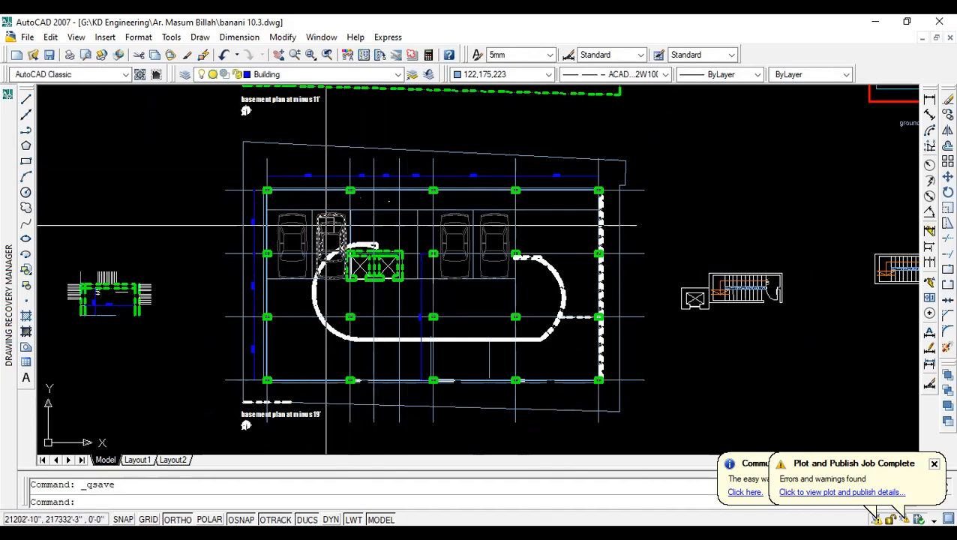
scroll(327, 225, down, 6)
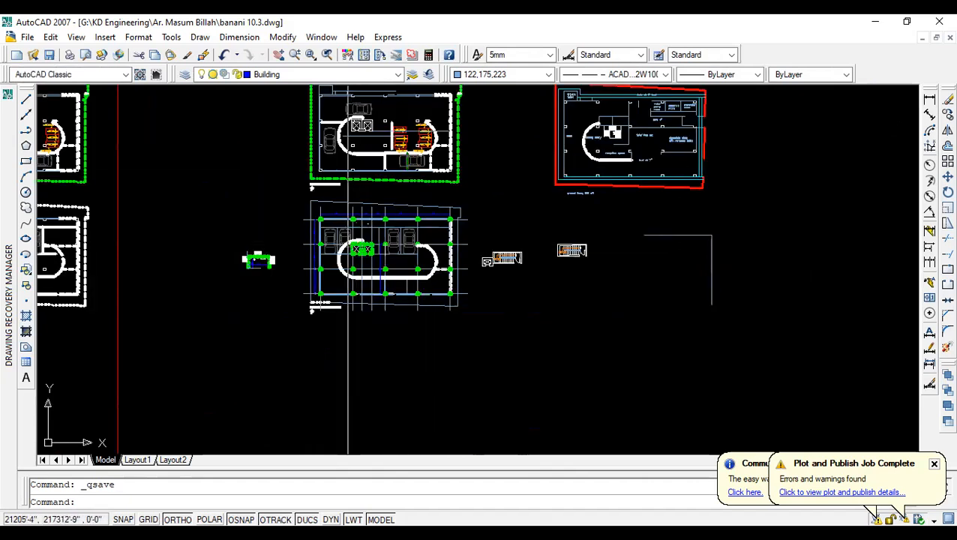
scroll(327, 225, up, 2)
scroll(387, 289, up, 3)
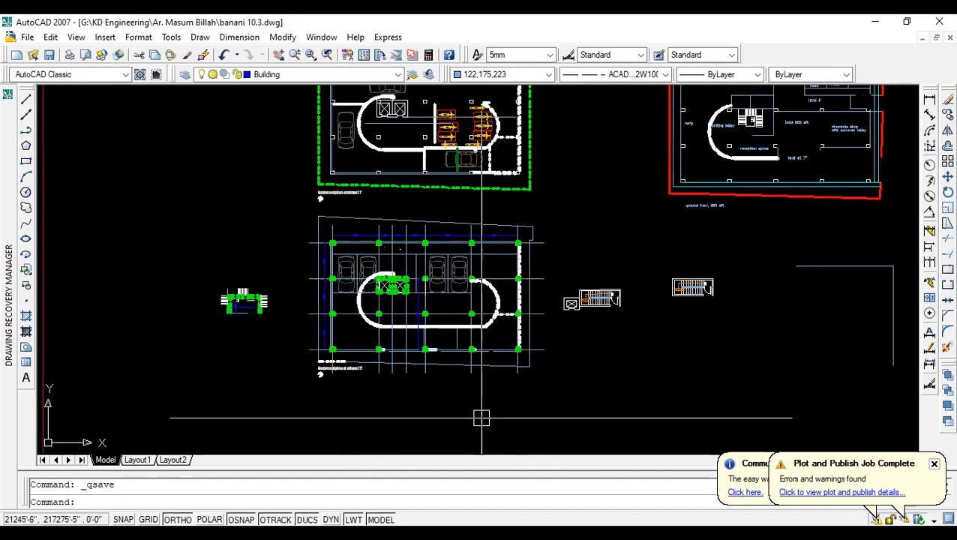
middle_drag(461, 366, 405, 345)
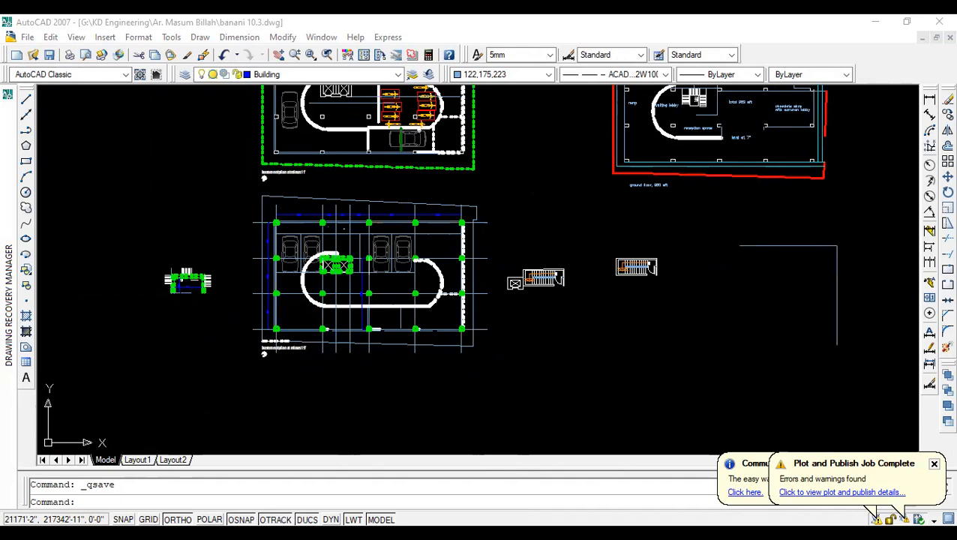
Start a plot of the model and apply the <Previous plot> page setup
scroll(302, 223, up, 5)
scroll(302, 221, down, 4)
scroll(324, 259, up, 3)
middle_drag(354, 352, 346, 289)
scroll(351, 295, down, 2)
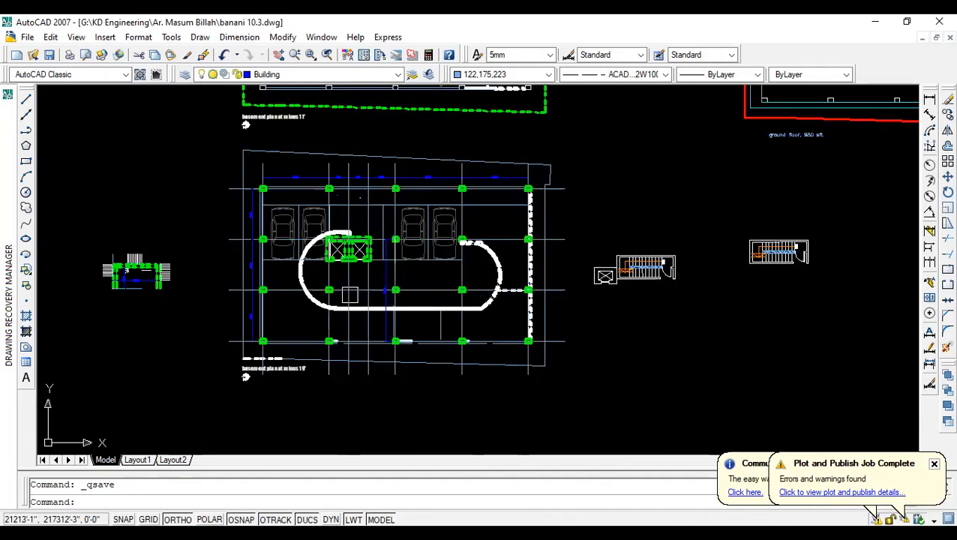
key(ctrl+p)
click(379, 143)
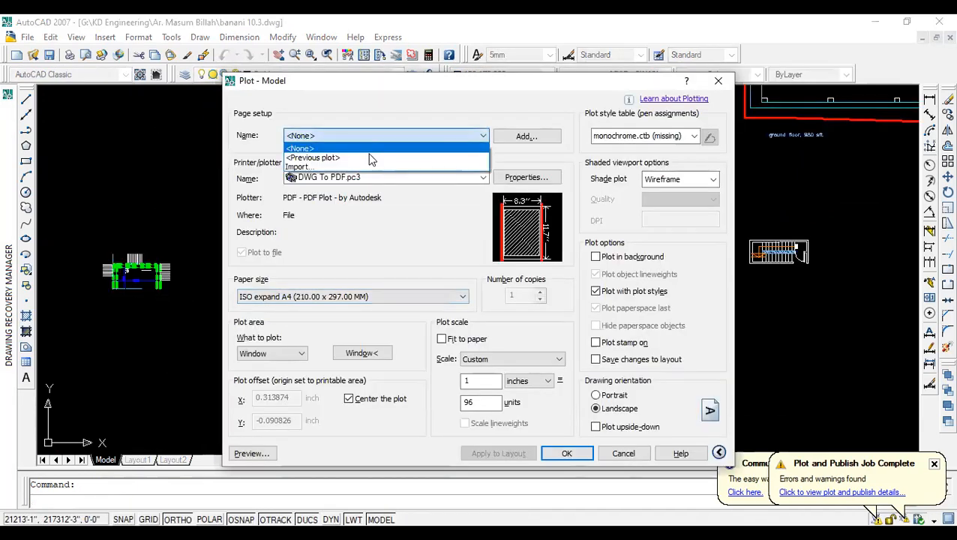
click(367, 156)
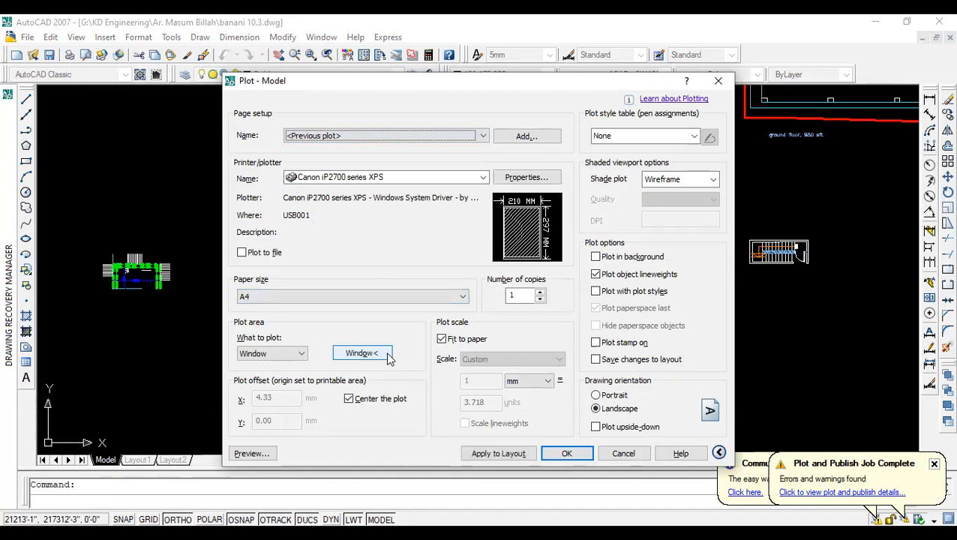
Set the plot window around the basement plan at minus 19', preview the sheet and print it
click(358, 361)
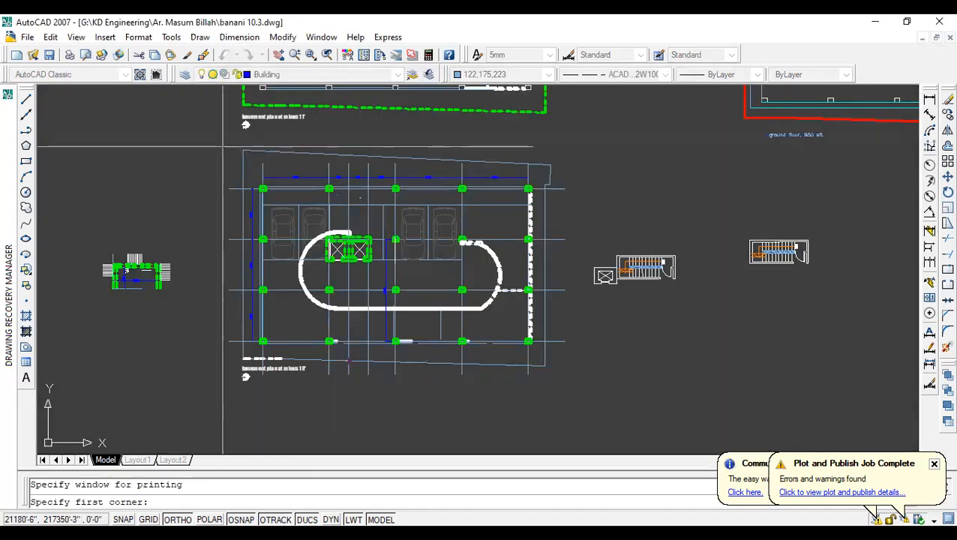
click(223, 147)
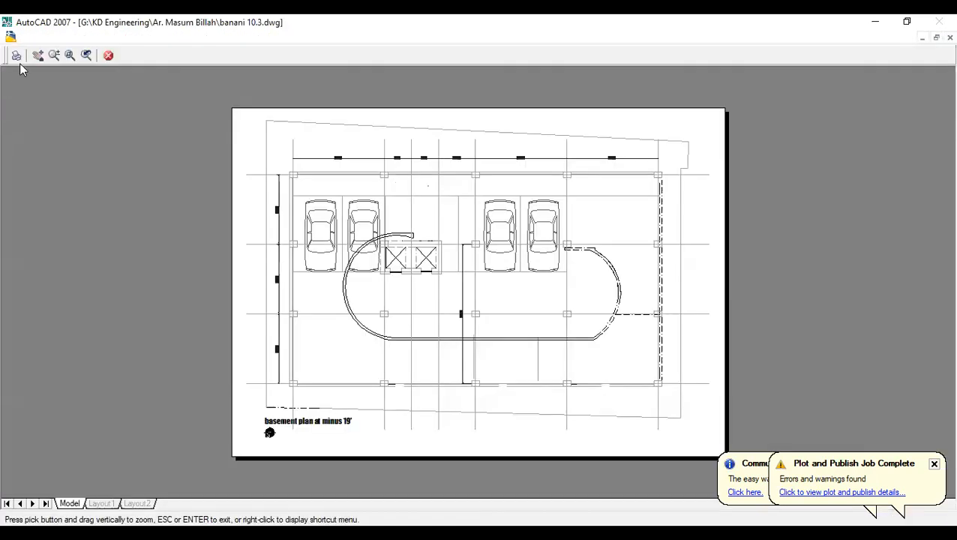
click(17, 58)
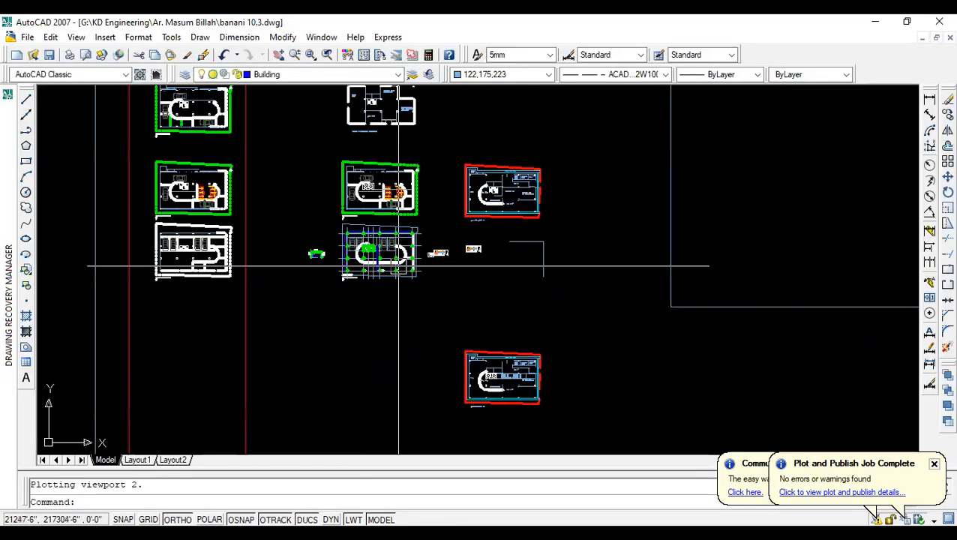
Check the basement plan at minus 19' in the model and save the drawing
scroll(358, 242, up, 3)
scroll(291, 294, up, 3)
scroll(438, 278, up, 3)
middle_drag(476, 291, 387, 327)
scroll(409, 277, down, 8)
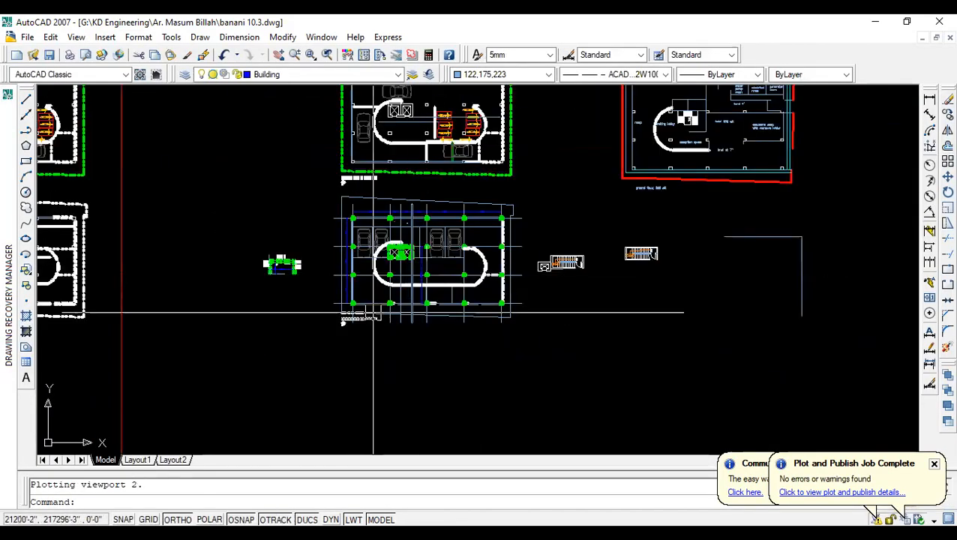
click(48, 56)
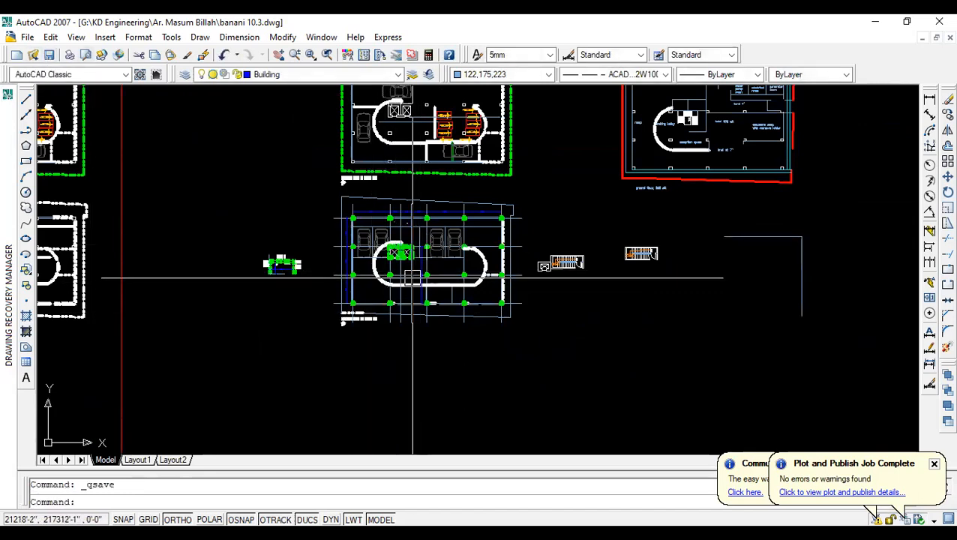
Review the basement plan at minus 19', its upper grid bays and parking, and its place among the other floor plans
scroll(445, 256, up, 3)
scroll(445, 259, down, 4)
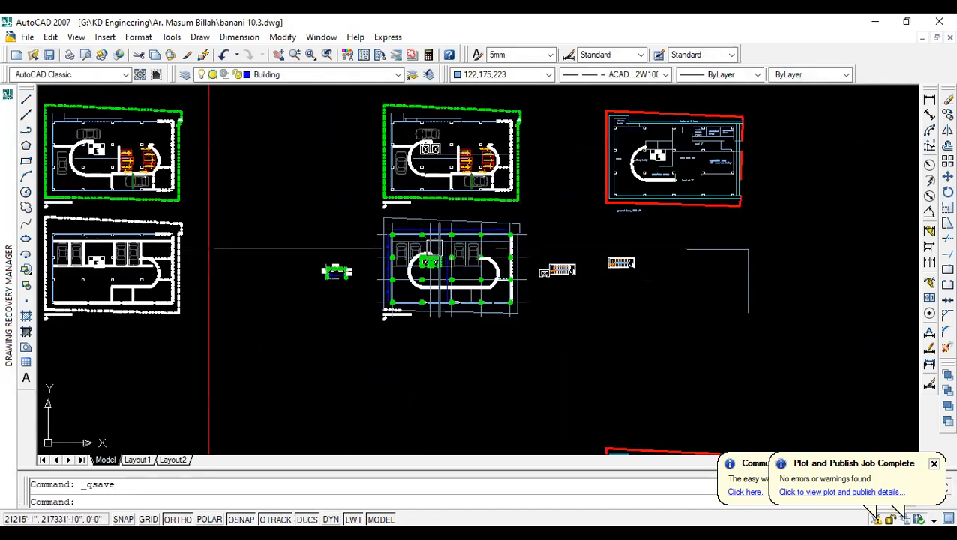
scroll(461, 274, up, 3)
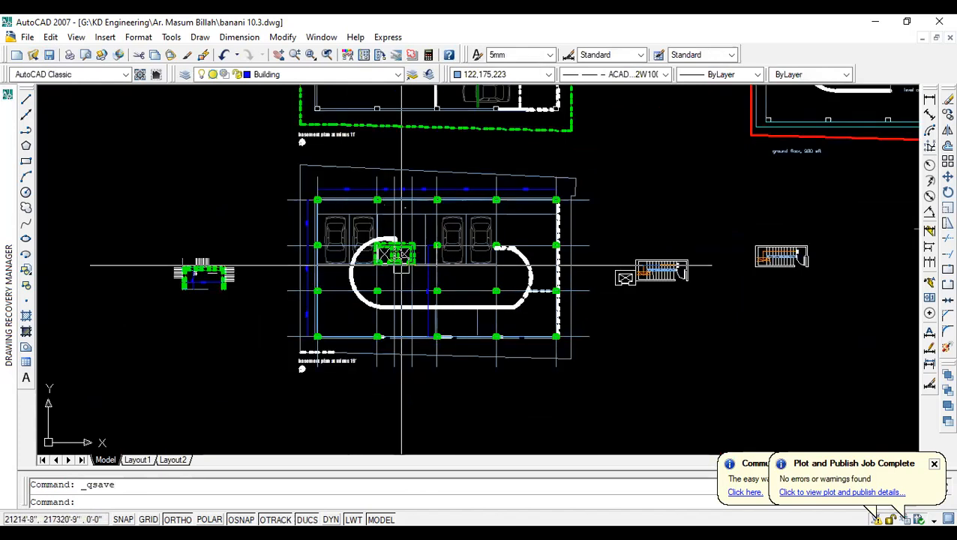
scroll(437, 274, up, 5)
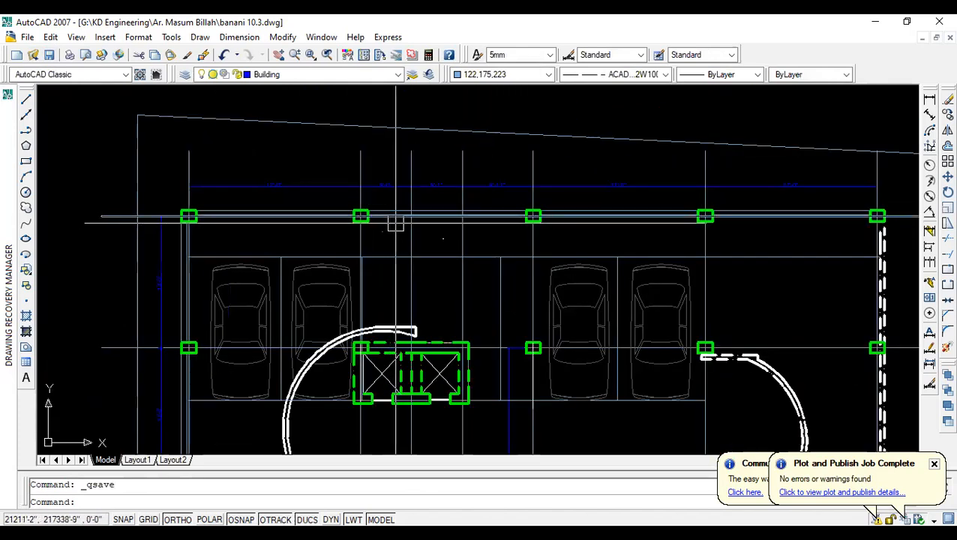
scroll(396, 224, down, 5)
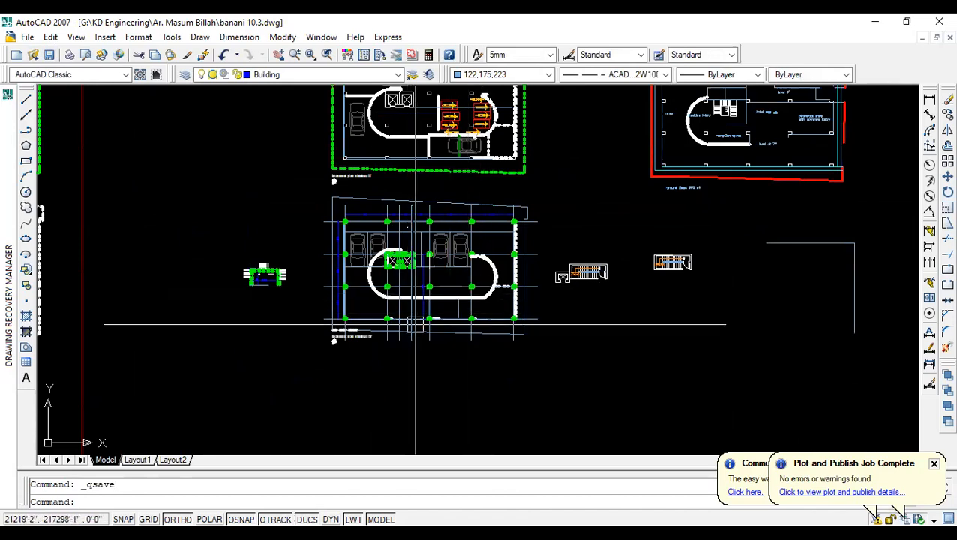
scroll(458, 275, down, 3)
scroll(413, 286, up, 4)
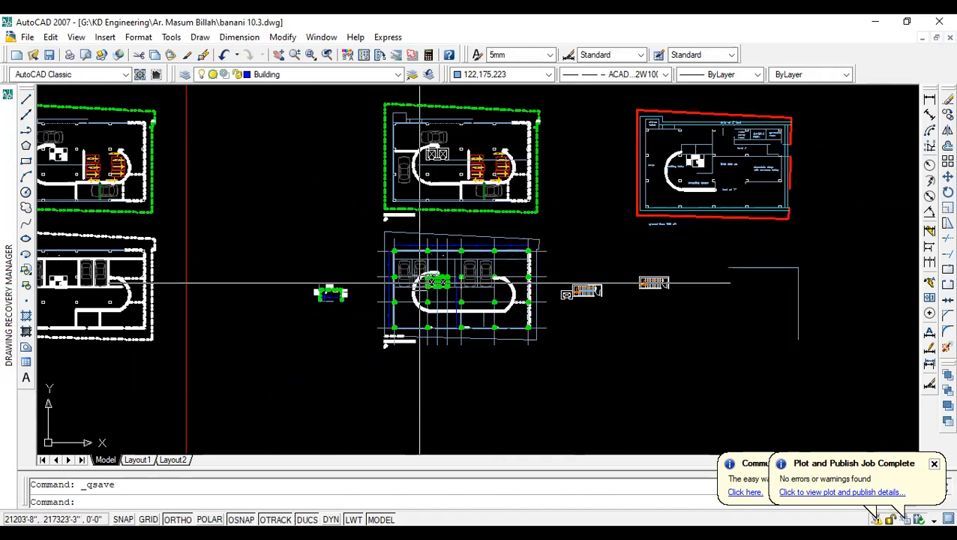
scroll(477, 285, up, 3)
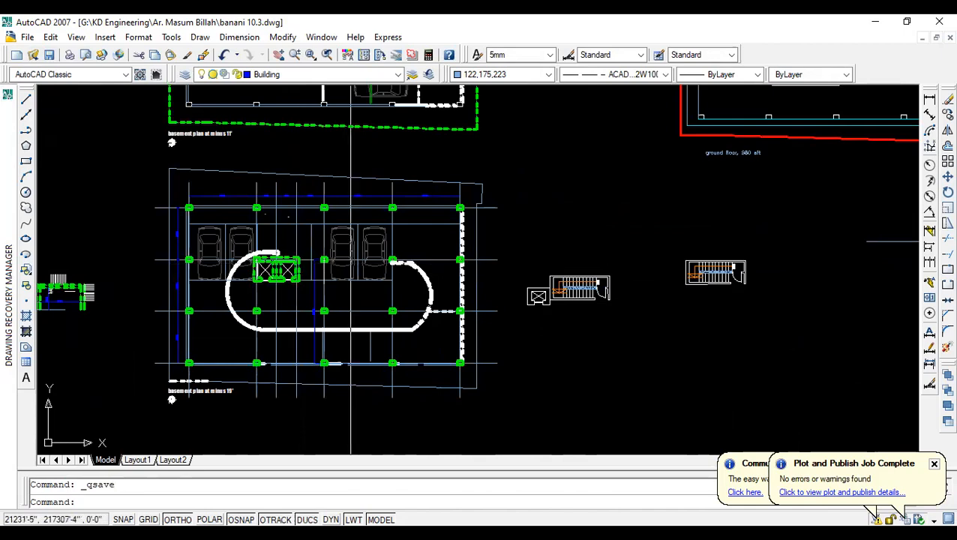
scroll(341, 272, down, 4)
scroll(341, 288, down, 4)
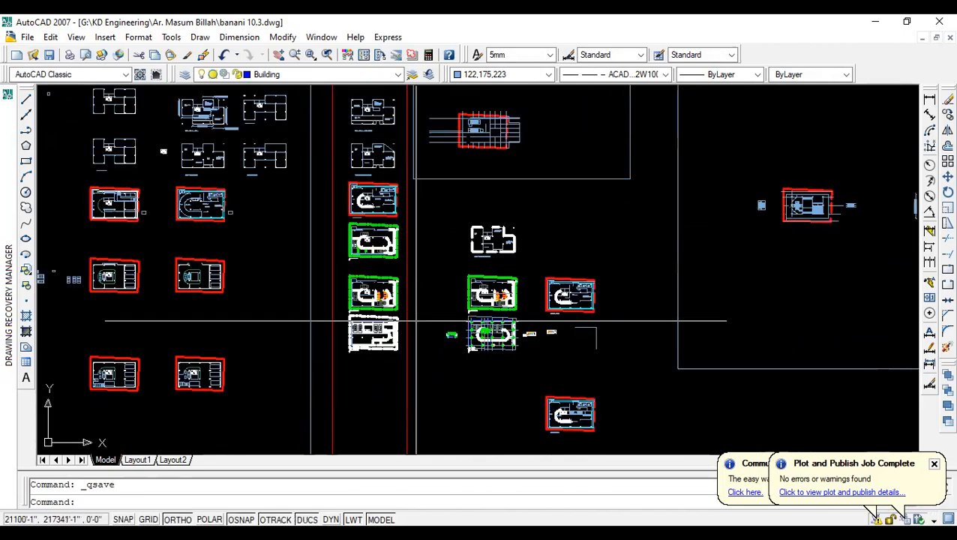
Look through the stacked floor plans between the red vertical lines, from the lower levels up to the family residence floors
scroll(379, 305, down, 2)
middle_drag(379, 306, 369, 336)
middle_drag(364, 284, 365, 378)
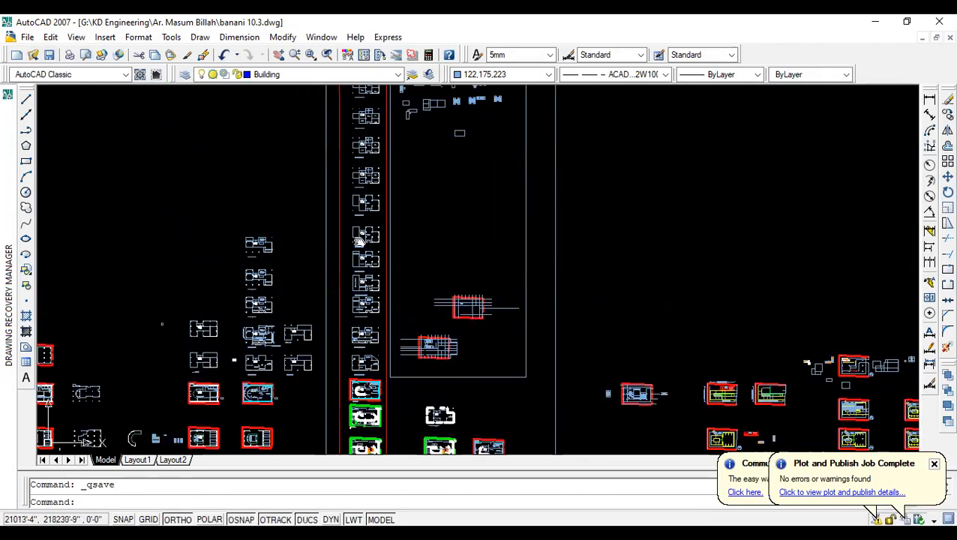
middle_drag(358, 125, 358, 238)
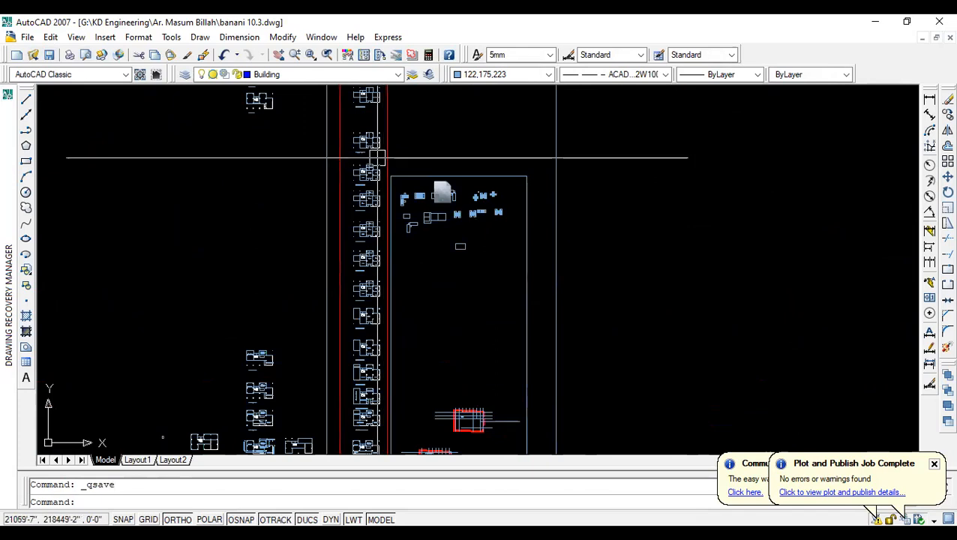
scroll(374, 212, down, 3)
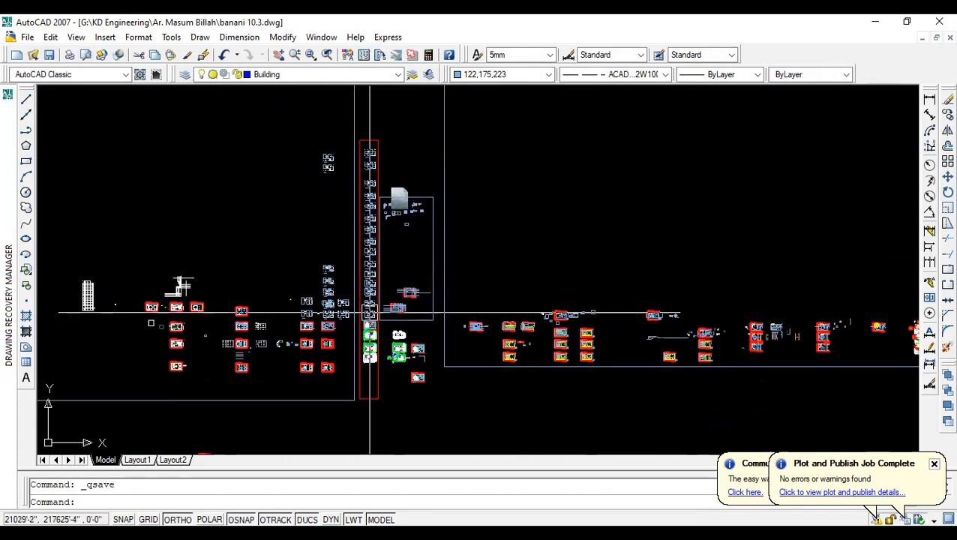
scroll(372, 332, up, 5)
middle_drag(360, 235, 354, 325)
scroll(360, 268, up, 1)
middle_drag(355, 237, 356, 375)
middle_drag(358, 162, 361, 289)
middle_drag(350, 180, 352, 289)
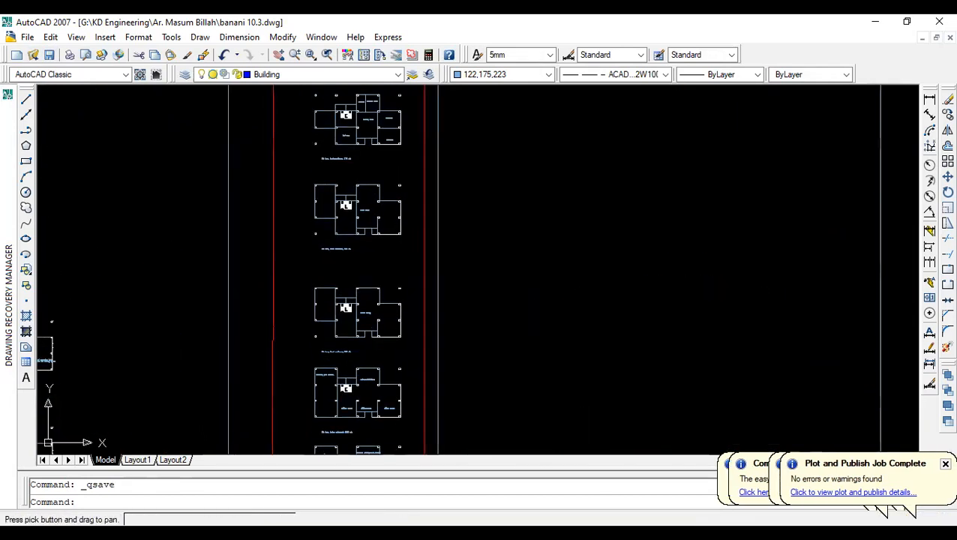
scroll(308, 242, up, 3)
mouse_move(356, 144)
middle_down()
mouse_move(357, 209)
mouse_move(381, 203)
mouse_move(376, 417)
middle_up()
scroll(383, 204, up, 2)
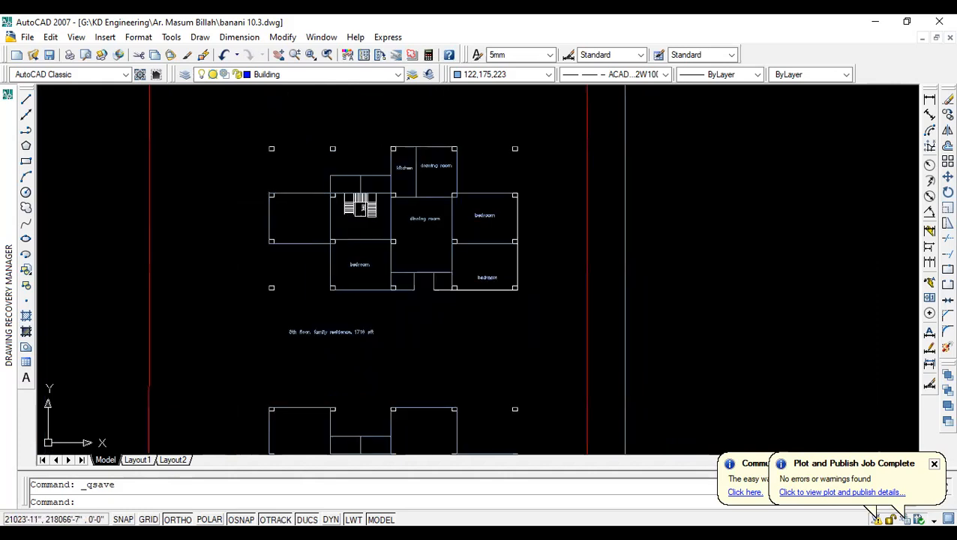
scroll(449, 290, down, 3)
middle_drag(410, 93, 361, 289)
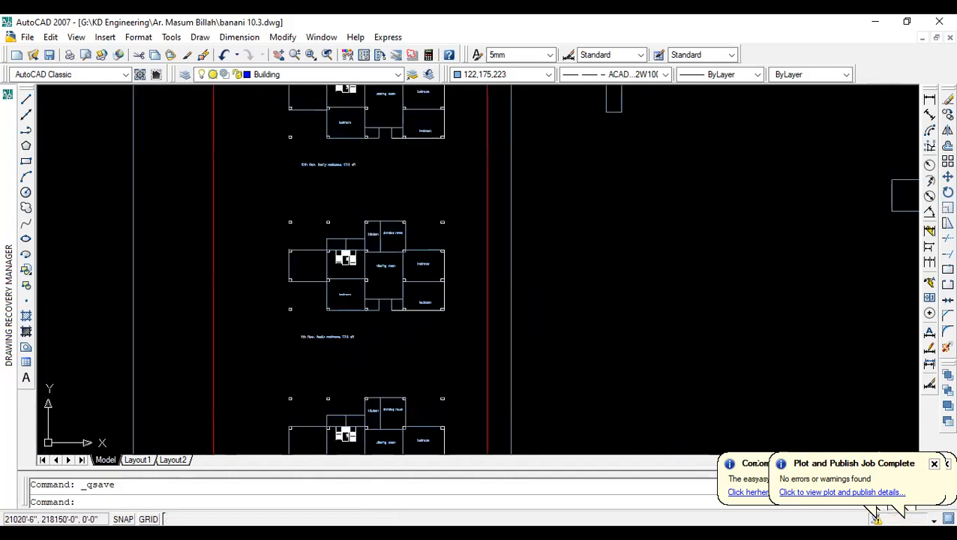
middle_drag(396, 163, 368, 337)
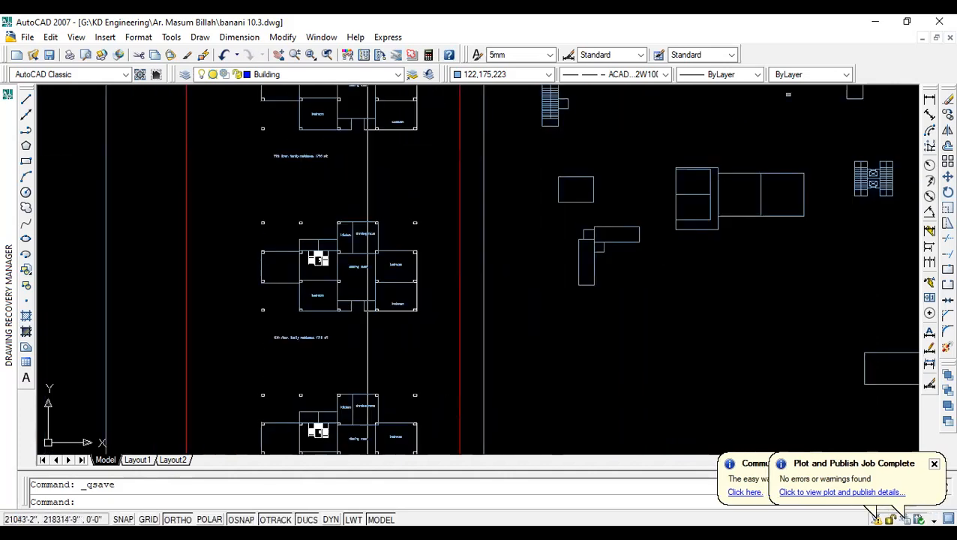
scroll(348, 205, down, 6)
mouse_move(356, 177)
middle_down()
mouse_move(348, 322)
mouse_move(344, 300)
middle_up()
scroll(327, 187, down, 4)
Examine the basement plan at minus 19' and the basement plans stacked above it, including their parking and ramps
scroll(438, 269, up, 8)
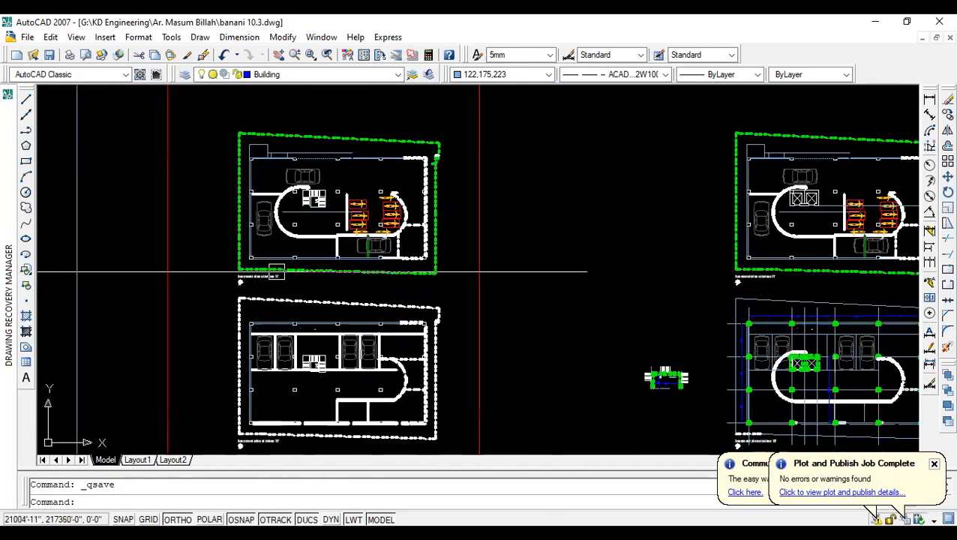
scroll(352, 283, down, 2)
middle_drag(350, 159, 338, 398)
scroll(359, 288, down, 3)
scroll(367, 398, up, 4)
middle_drag(393, 389, 350, 266)
scroll(350, 267, up, 2)
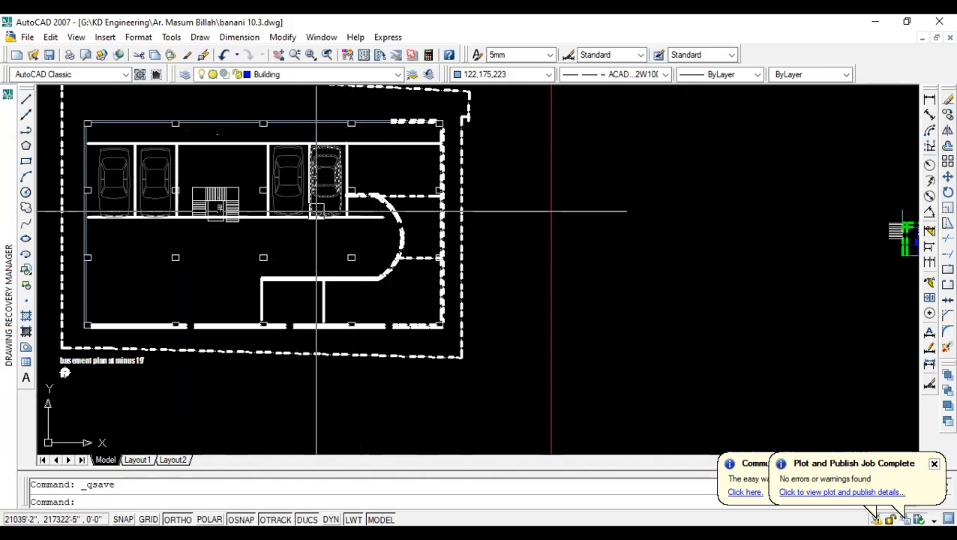
scroll(385, 264, down, 3)
middle_drag(359, 188, 355, 253)
middle_drag(293, 208, 274, 344)
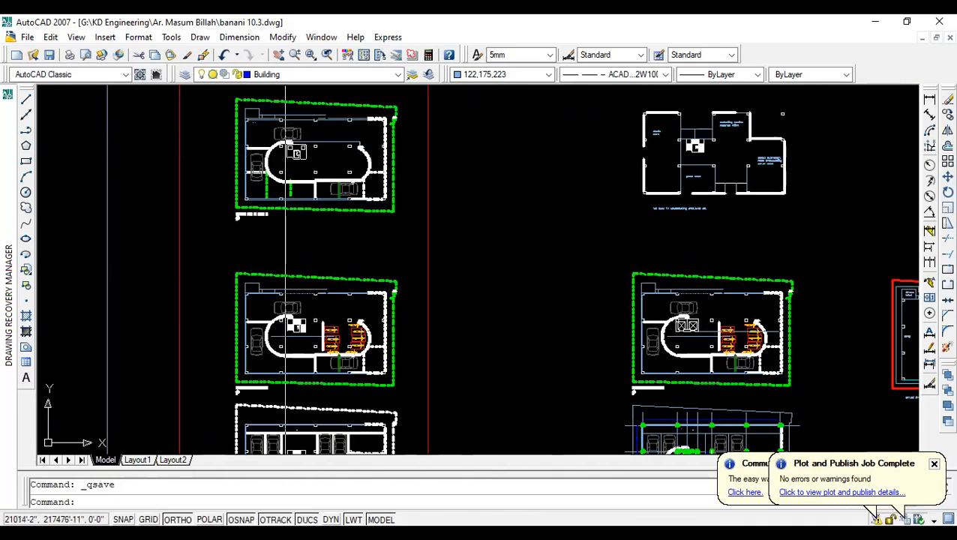
Examine the basement plan at minus 3', including its title, column positions, ramp and parked cars
scroll(284, 146, up, 2)
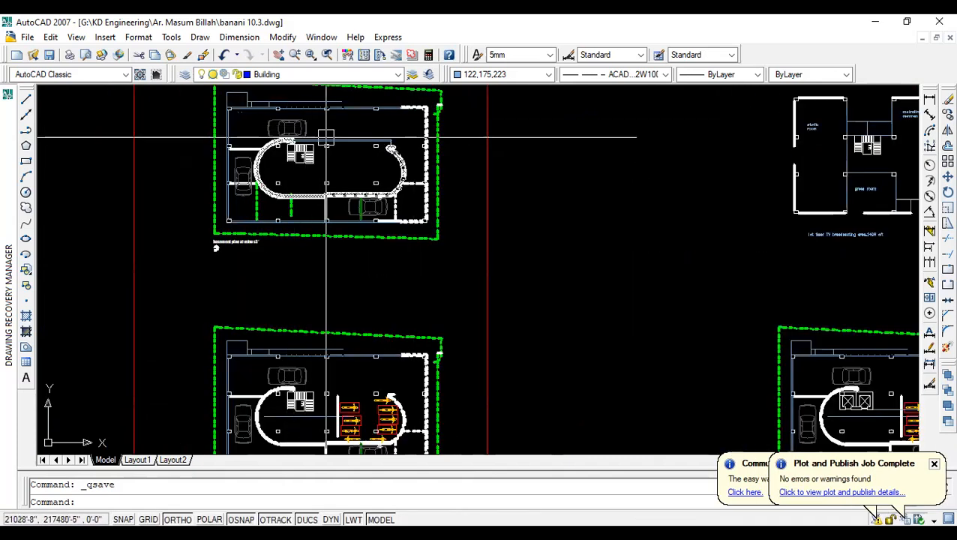
middle_drag(438, 146, 451, 232)
scroll(255, 320, up, 7)
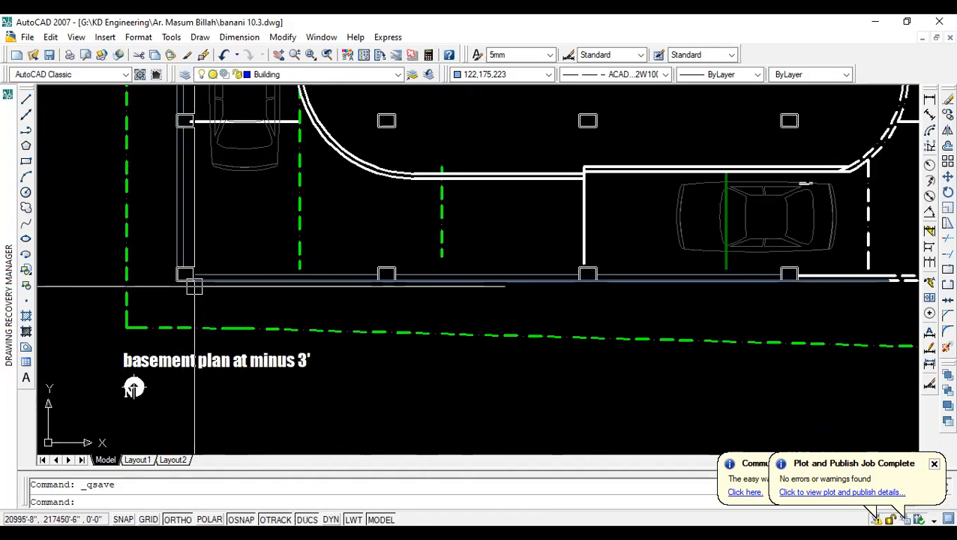
scroll(196, 285, down, 4)
middle_drag(351, 201, 344, 295)
scroll(344, 295, up, 1)
scroll(300, 285, down, 3)
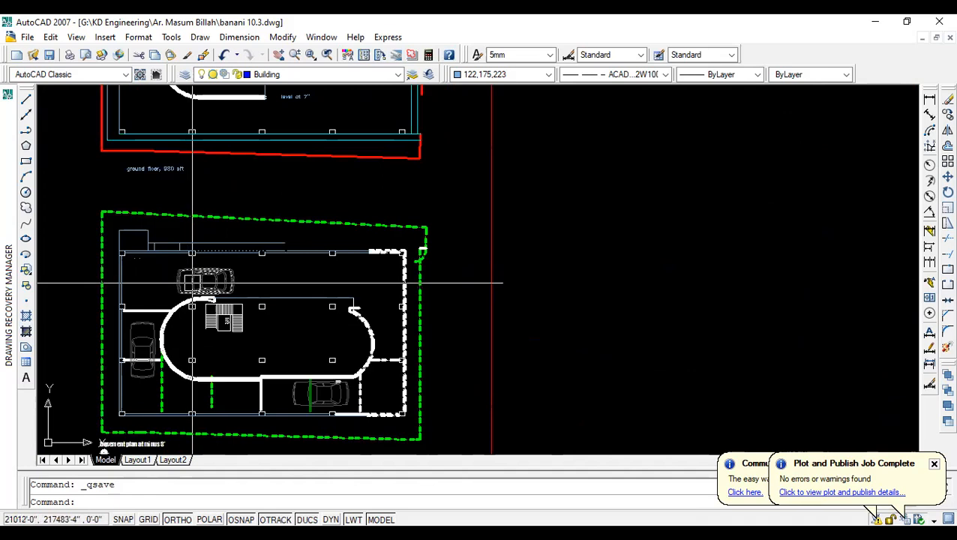
middle_drag(306, 196, 294, 260)
Examine the ground floor plan's rooms, level notes, ramp and red boundary, and its position above the basement plan at minus 3'
scroll(337, 266, up, 1)
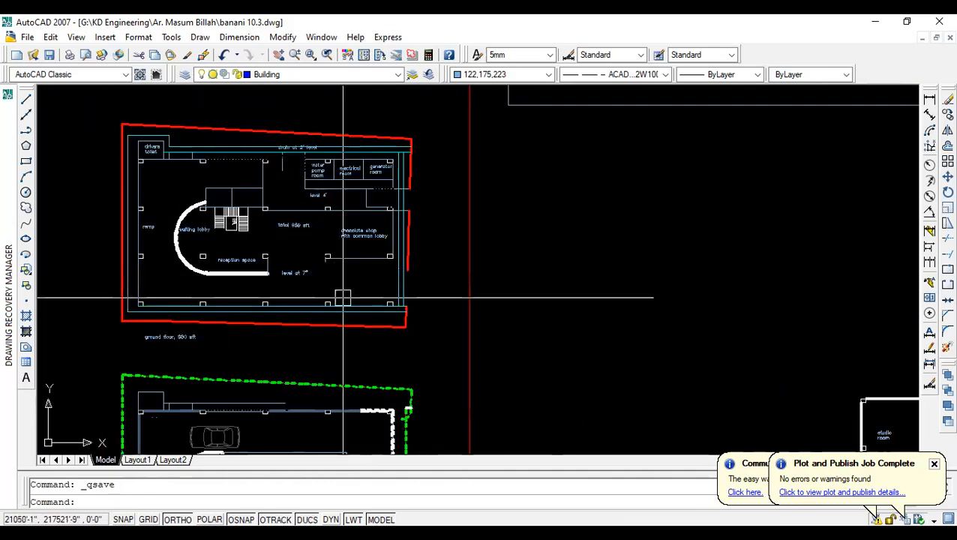
scroll(327, 282, up, 1)
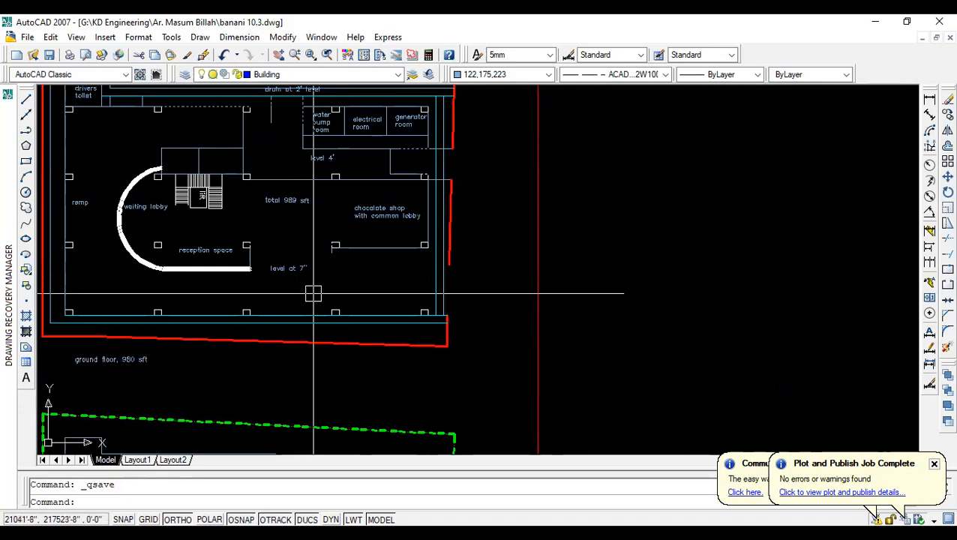
scroll(287, 303, down, 4)
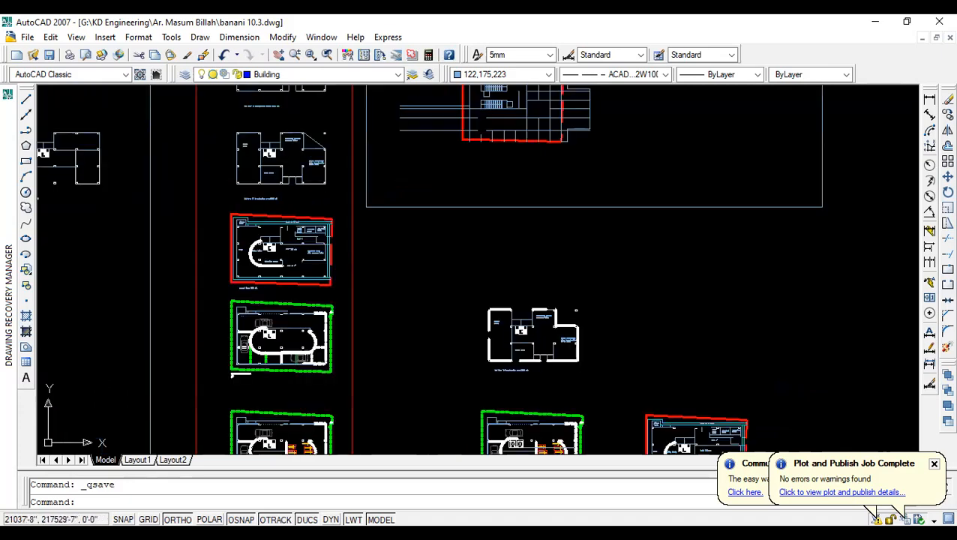
middle_drag(295, 369, 311, 252)
scroll(316, 199, up, 3)
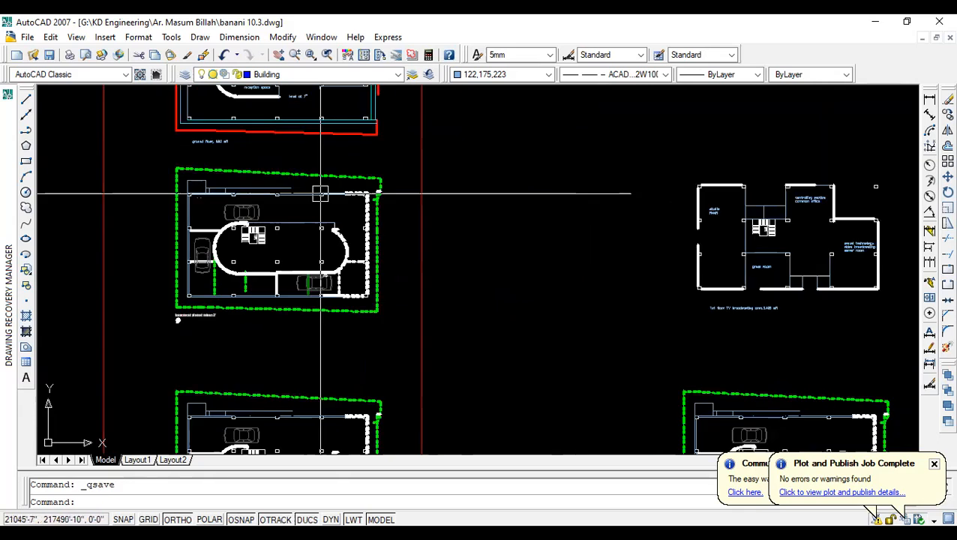
middle_drag(340, 251, 356, 406)
scroll(386, 201, up, 5)
middle_drag(400, 327, 582, 229)
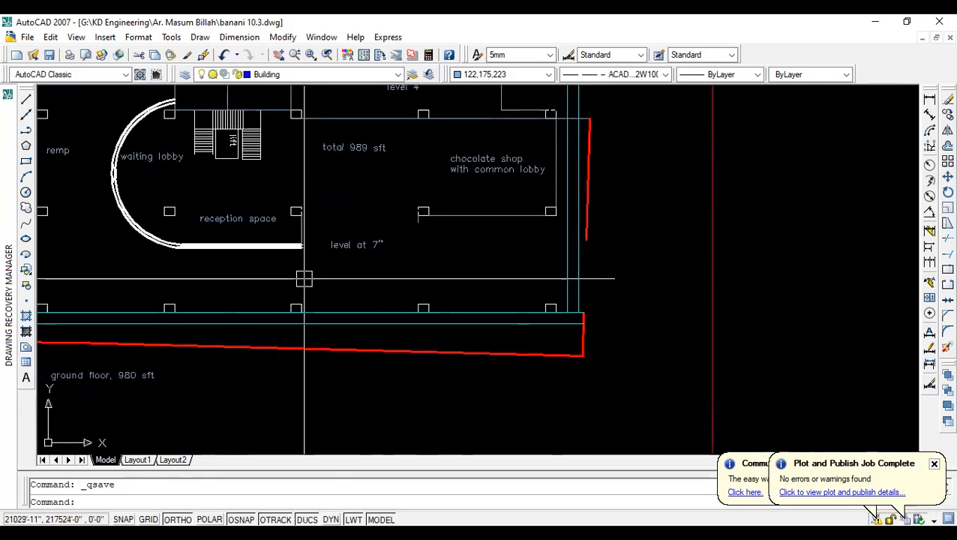
scroll(209, 285, down, 2)
scroll(166, 324, up, 3)
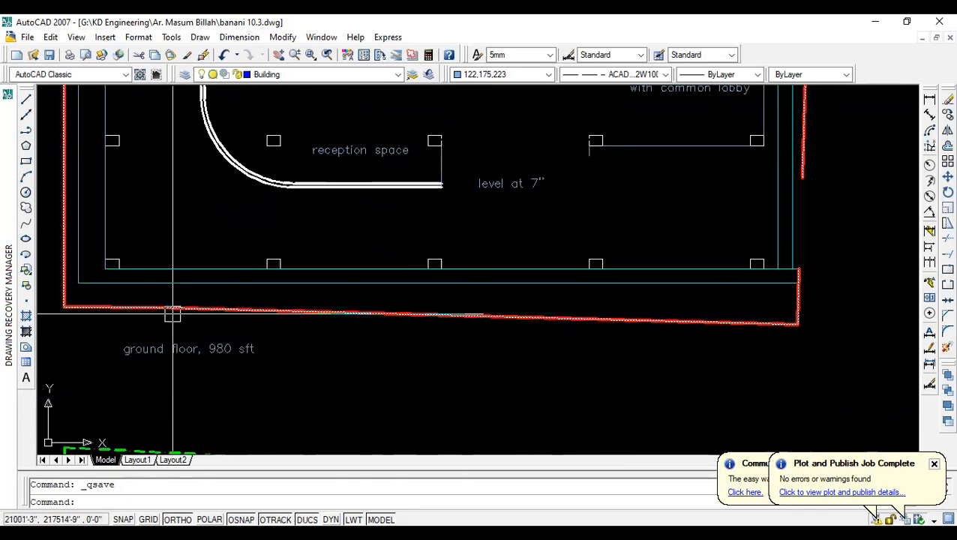
scroll(225, 315, down, 6)
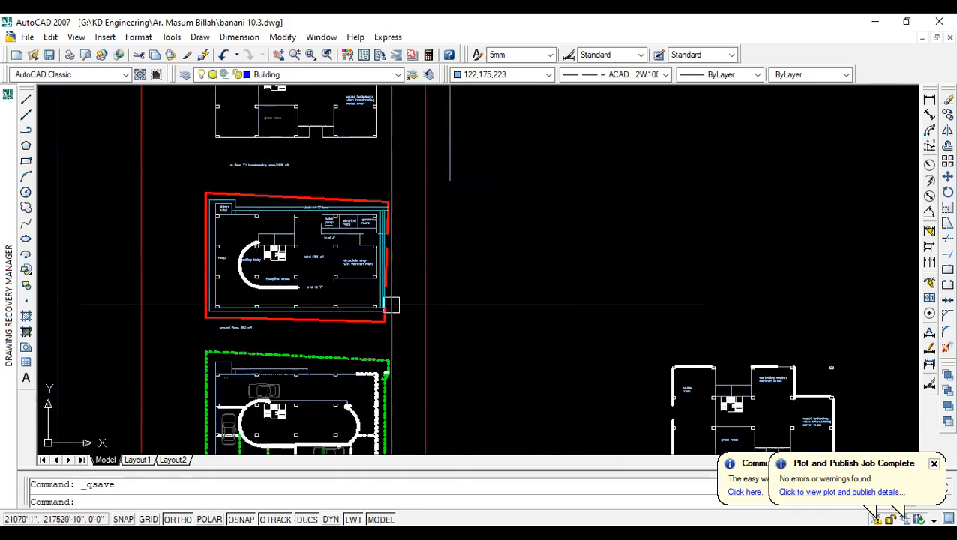
scroll(358, 285, up, 3)
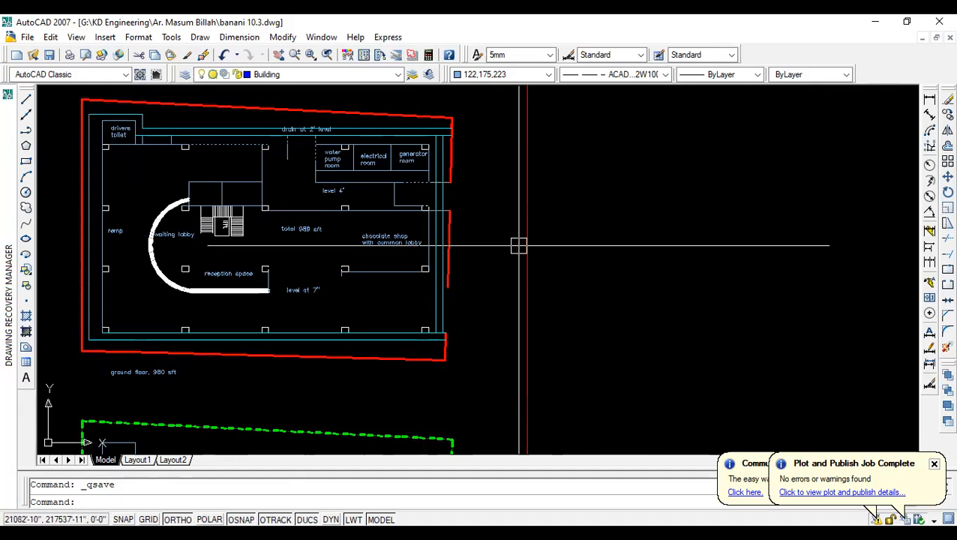
scroll(297, 234, down, 5)
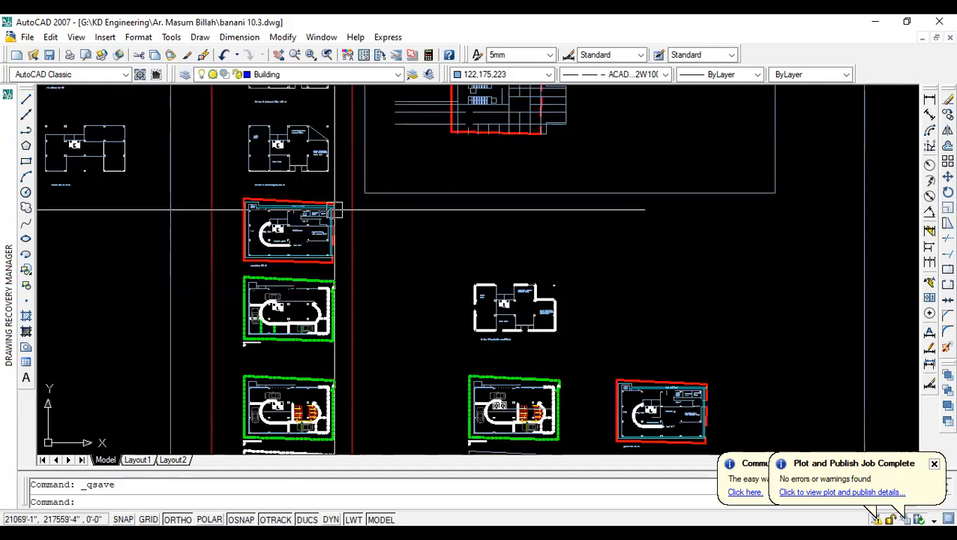
scroll(310, 231, up, 5)
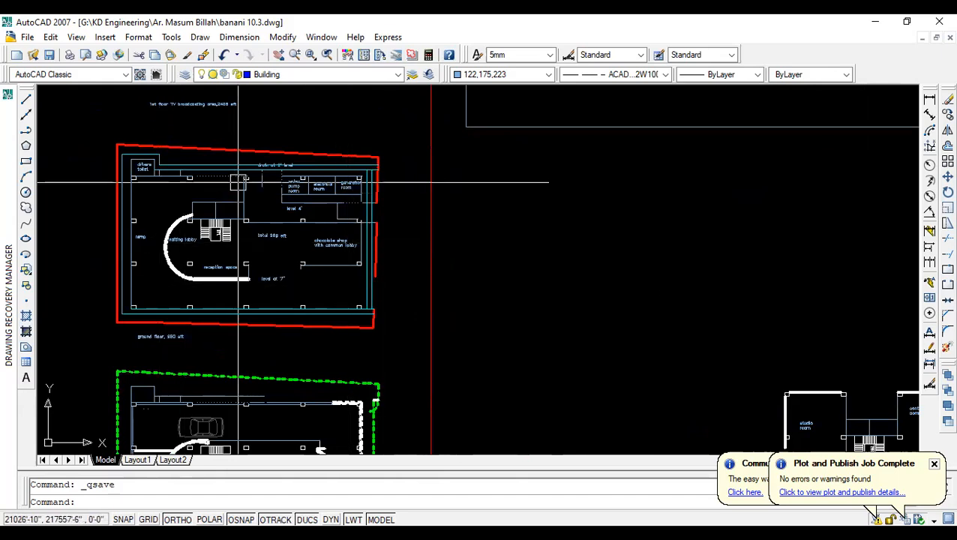
Look over the stacked basement plans below the ground floor and the copies of the plans beside them
scroll(327, 338, down, 3)
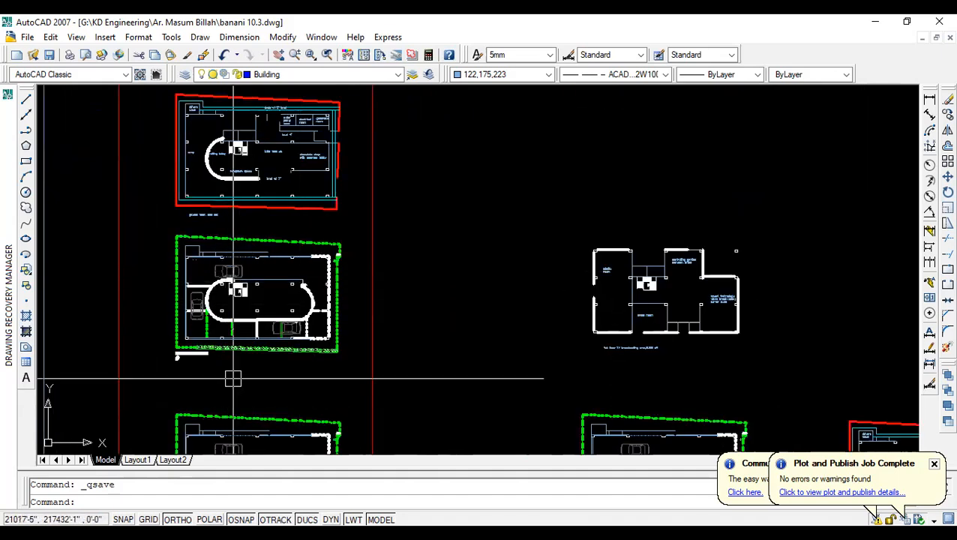
middle_drag(233, 379, 232, 219)
middle_drag(222, 352, 244, 235)
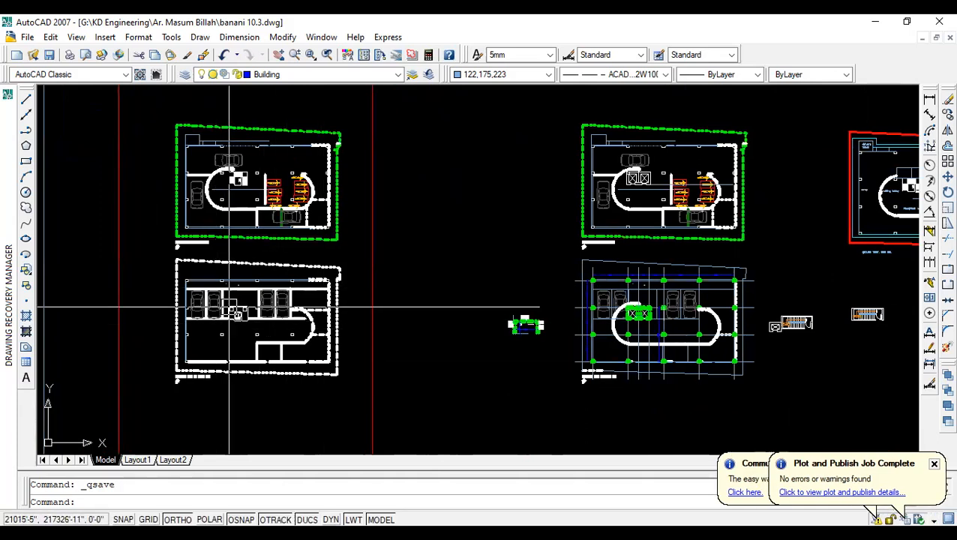
scroll(388, 250, down, 7)
scroll(321, 274, up, 6)
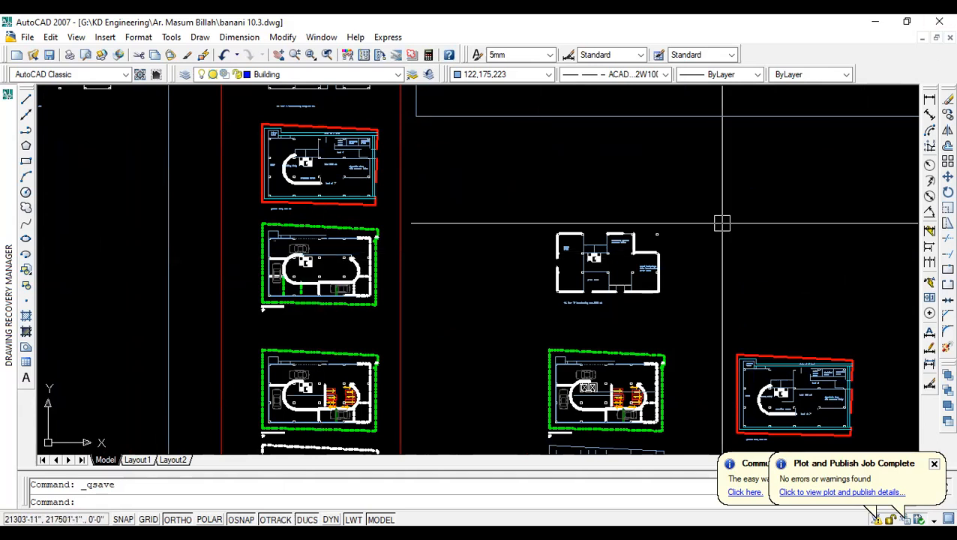
scroll(722, 222, down, 3)
Examine the basement plan copy with grid lines and green columns, including its lift core, ramp and parking bays
scroll(523, 199, up, 10)
middle_drag(523, 200, 533, 300)
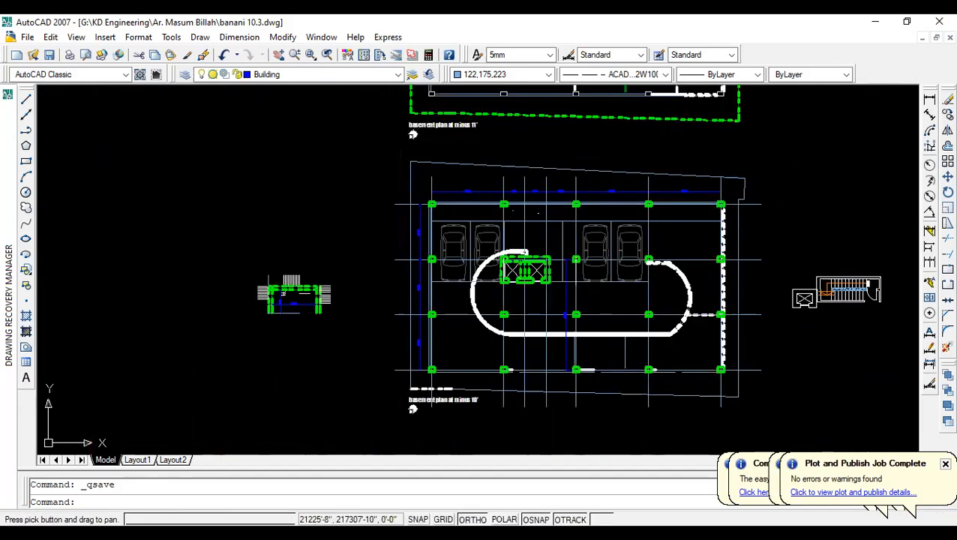
scroll(509, 244, up, 2)
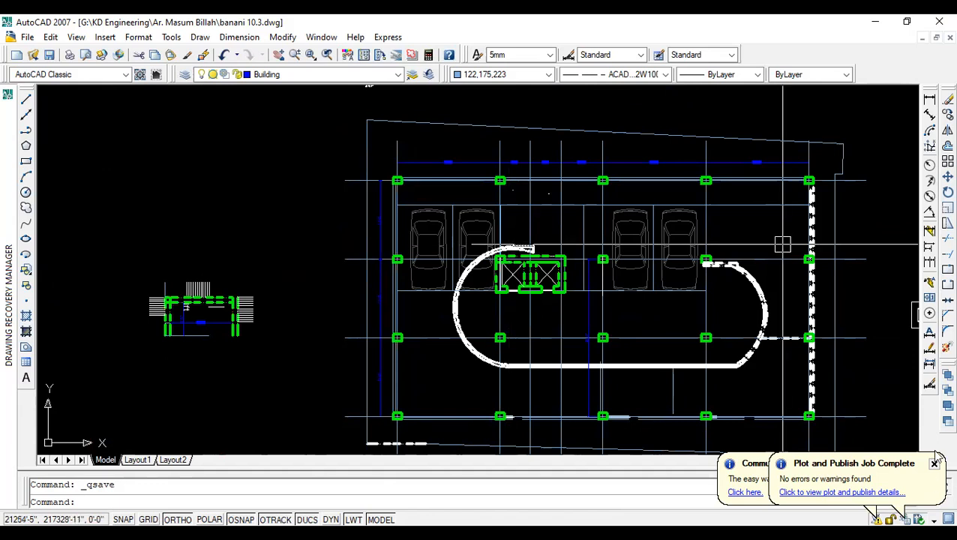
scroll(454, 281, down, 2)
middle_drag(531, 315, 372, 266)
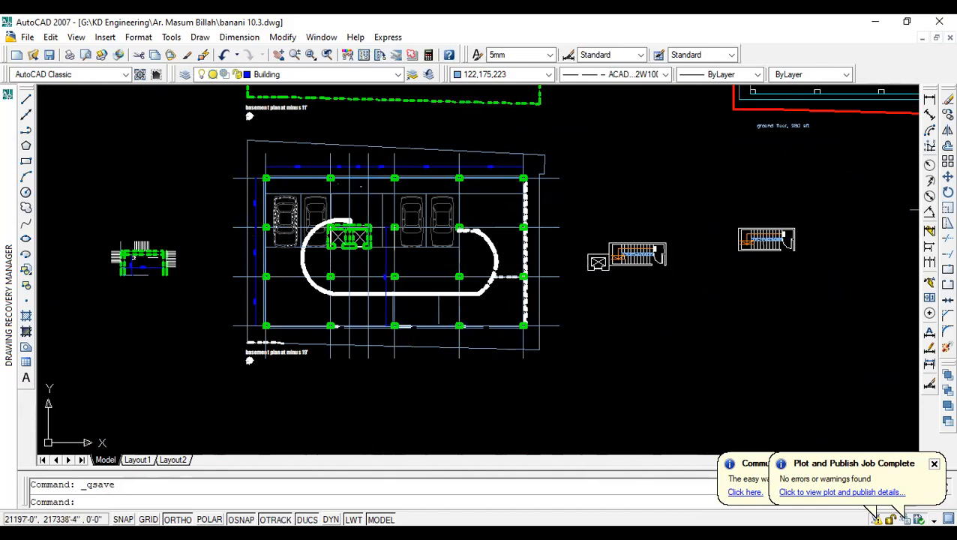
scroll(331, 199, up, 3)
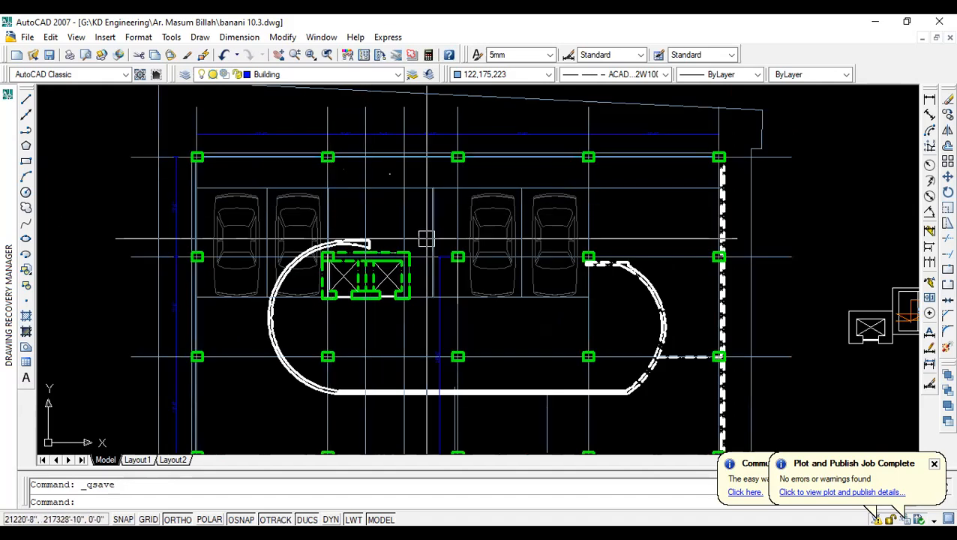
scroll(428, 240, down, 6)
scroll(417, 263, up, 3)
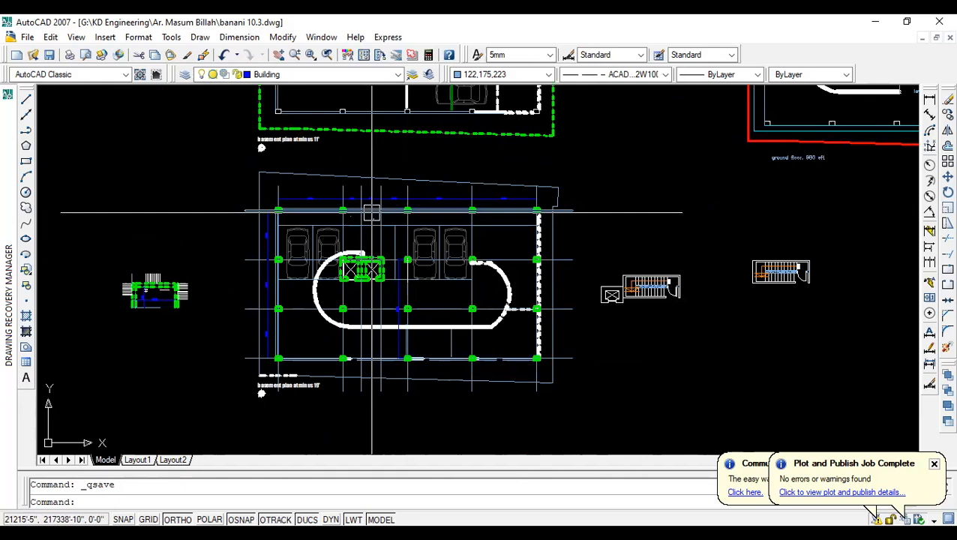
Read the grid dimensions along the upper column row of the basement plan with the green columns
scroll(371, 212, up, 3)
scroll(357, 203, up, 1)
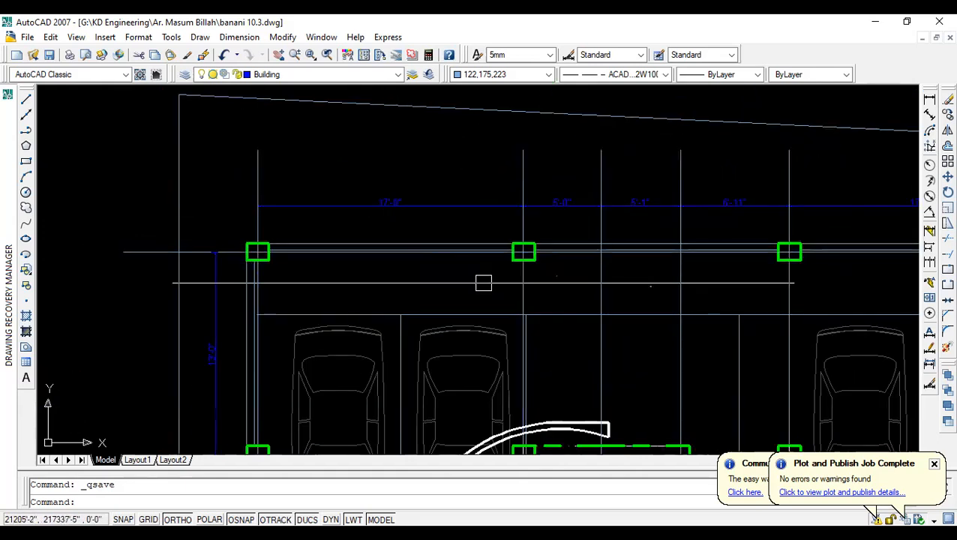
middle_drag(484, 283, 543, 259)
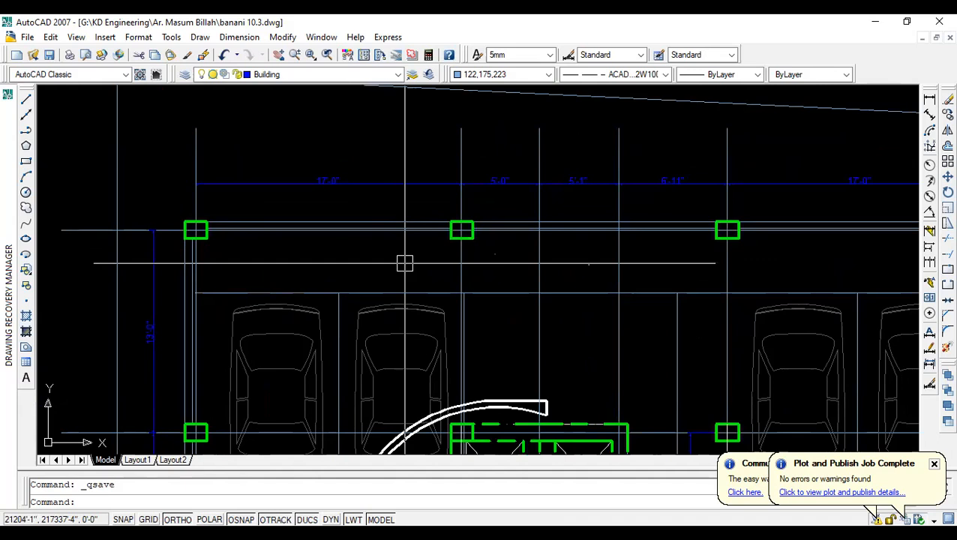
scroll(498, 242, down, 2)
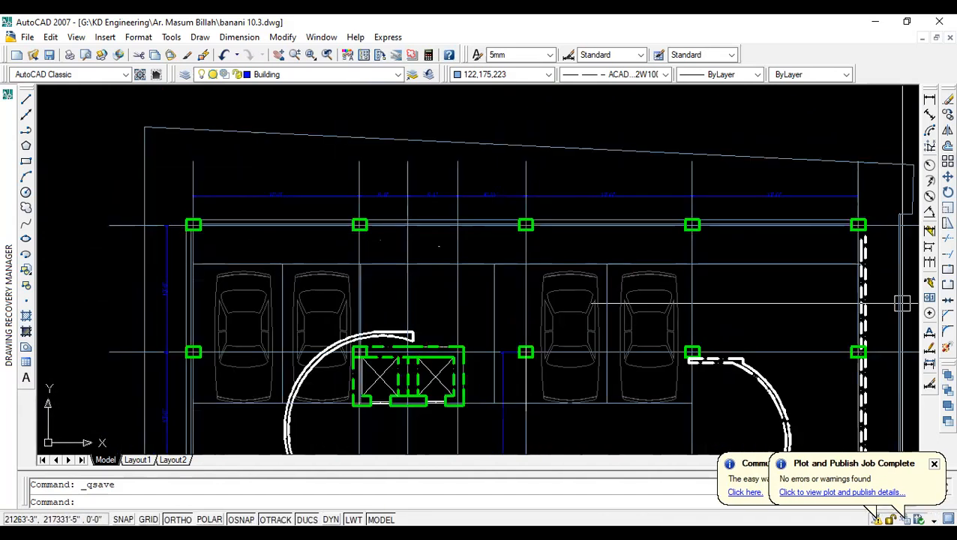
scroll(412, 201, up, 6)
scroll(464, 205, down, 6)
scroll(464, 204, up, 3)
scroll(425, 205, up, 1)
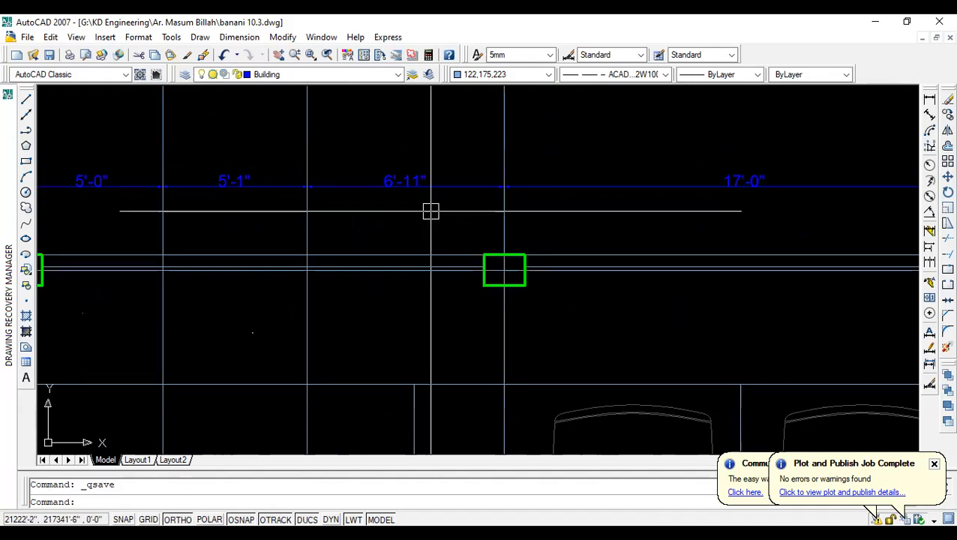
Check the remaining column spacings along the upper grid line of the green-column basement plan, and the plan's position among its neighbouring copies
scroll(433, 217, down, 3)
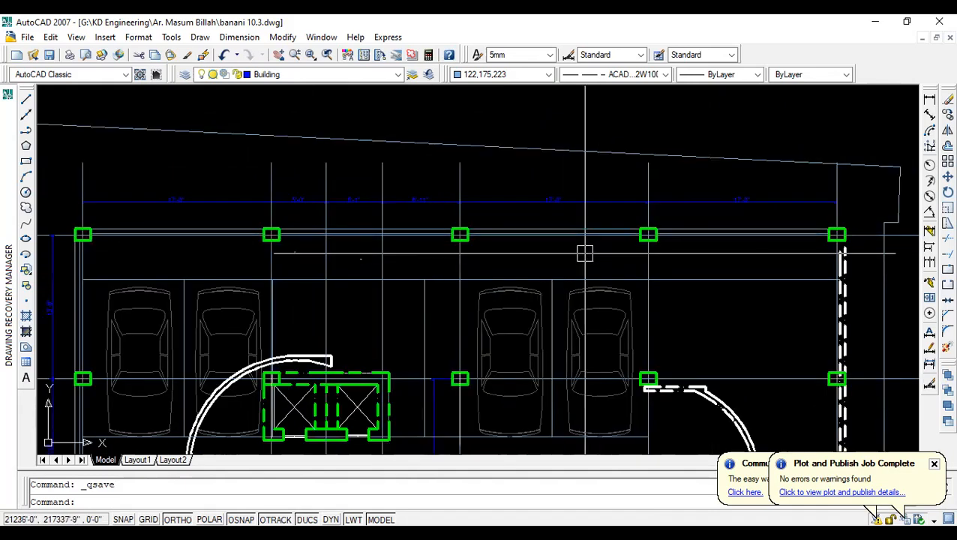
scroll(499, 232, up, 3)
mouse_move(604, 265)
middle_down()
mouse_move(360, 275)
mouse_move(370, 274)
middle_up()
scroll(426, 220, down, 4)
scroll(375, 218, up, 5)
scroll(366, 213, down, 4)
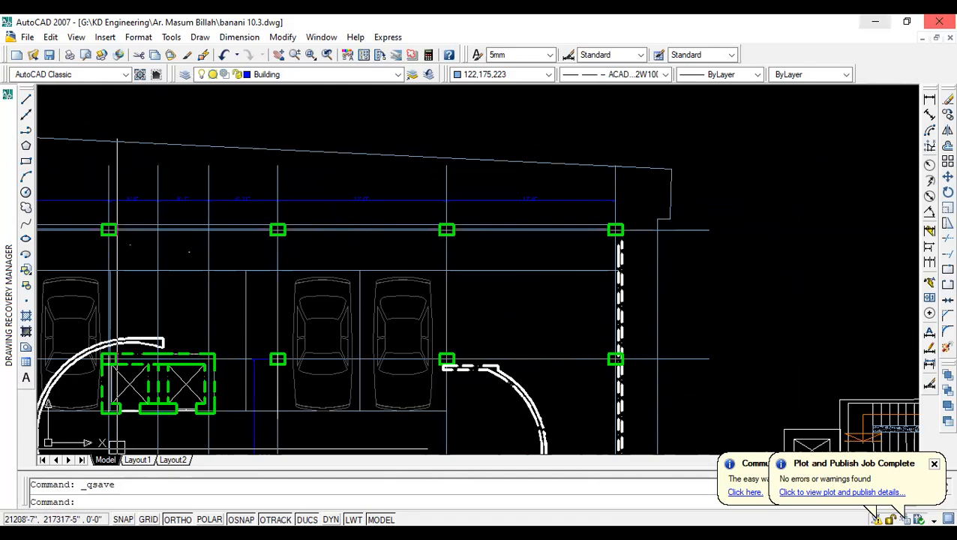
scroll(429, 281, down, 4)
scroll(665, 201, up, 3)
scroll(615, 284, down, 10)
scroll(600, 283, up, 9)
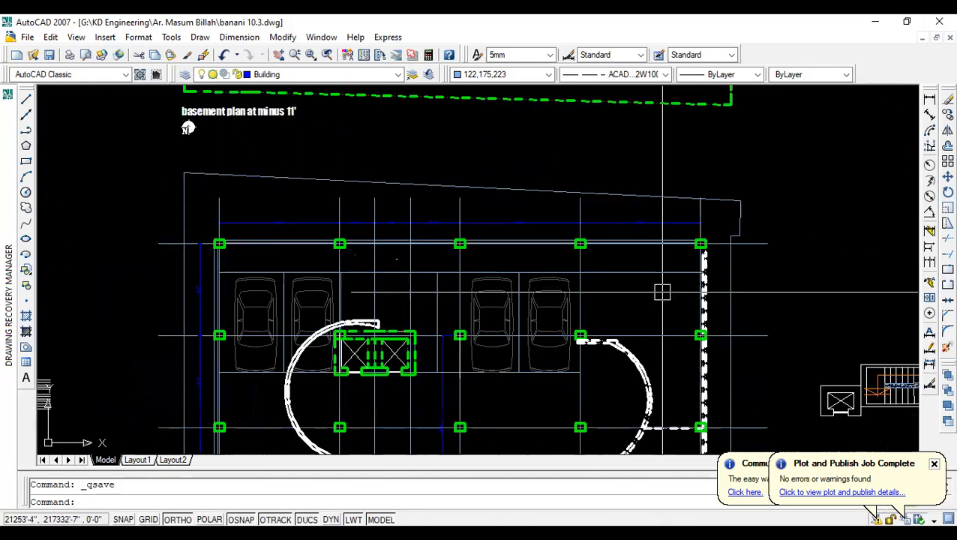
scroll(662, 291, down, 8)
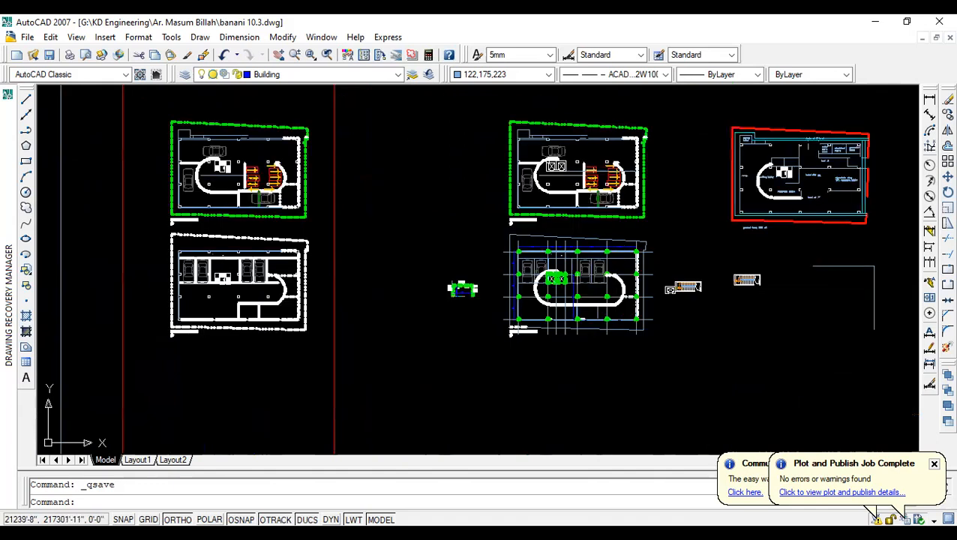
Read the vertical grid dimensions beside the outer column row of the basement plan at minus 19'
scroll(536, 318, up, 6)
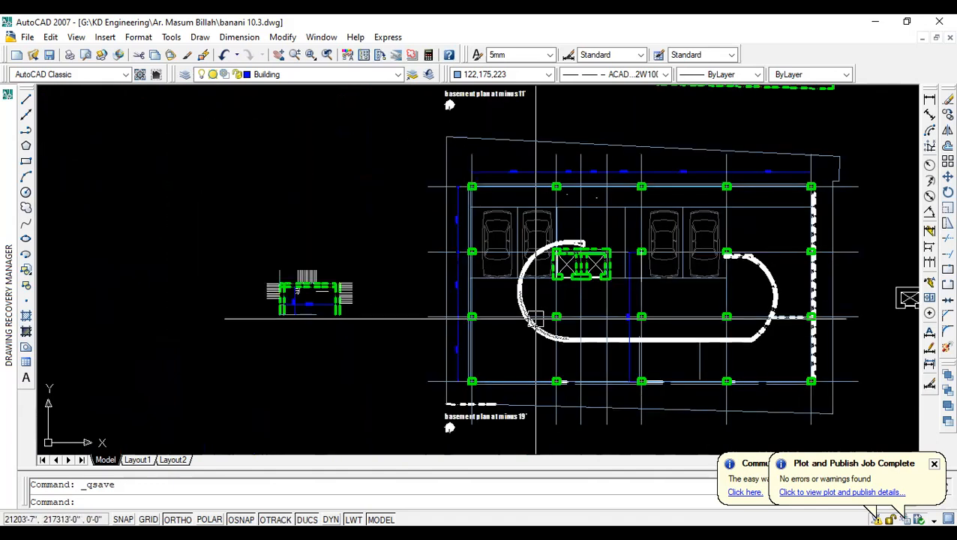
scroll(536, 319, up, 6)
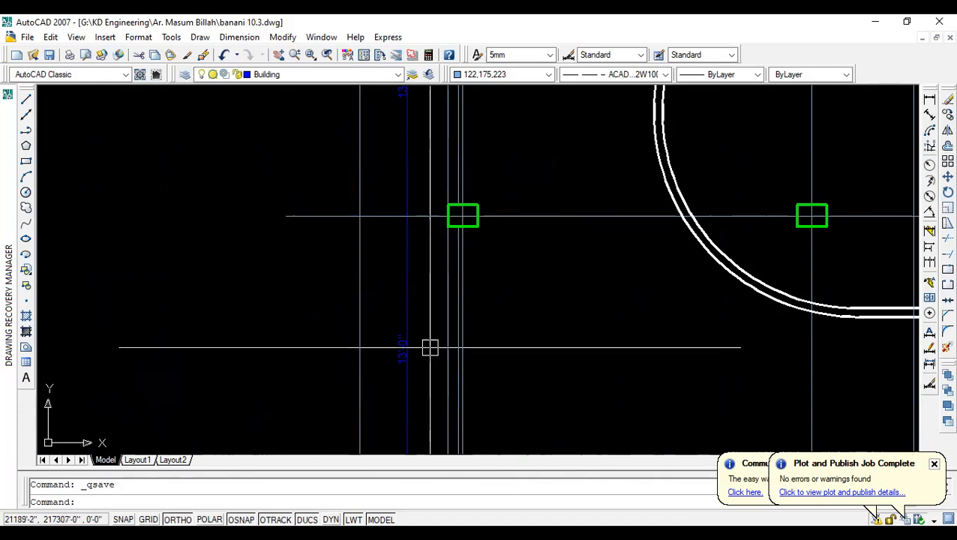
scroll(510, 229, down, 6)
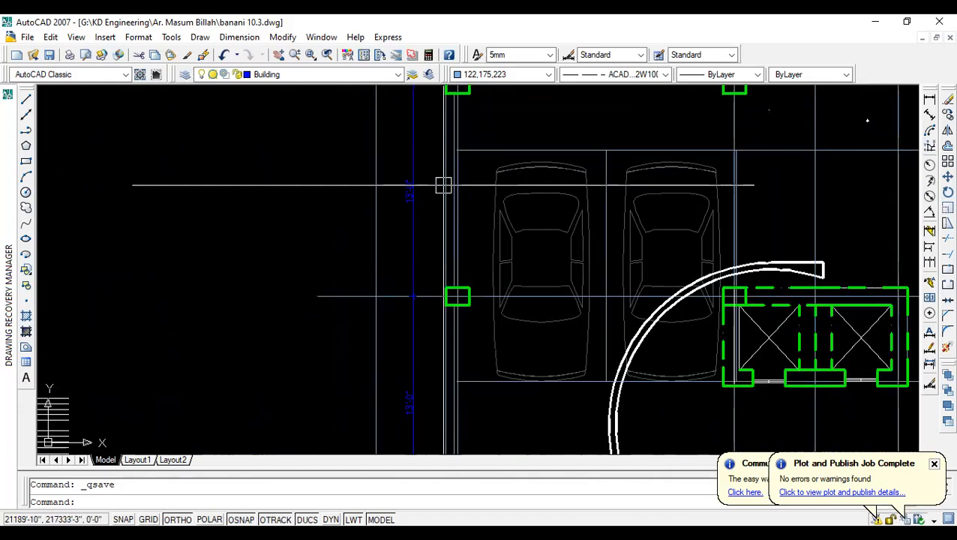
scroll(435, 198, down, 6)
scroll(464, 280, up, 5)
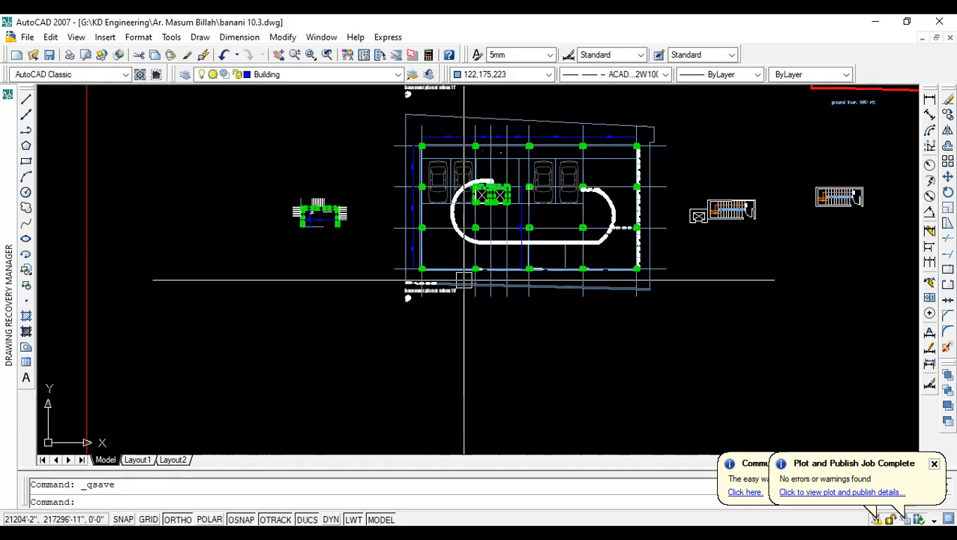
scroll(551, 178, up, 5)
scroll(541, 308, down, 11)
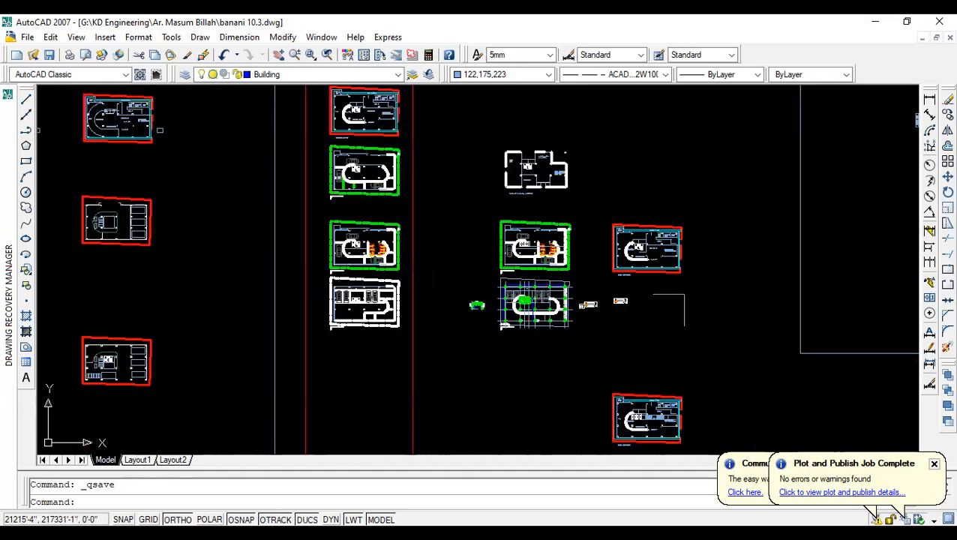
Look over the red-framed stack of upper floor plans, following it down through the ground floor to the basement plans
scroll(527, 295, down, 2)
middle_drag(491, 220, 518, 309)
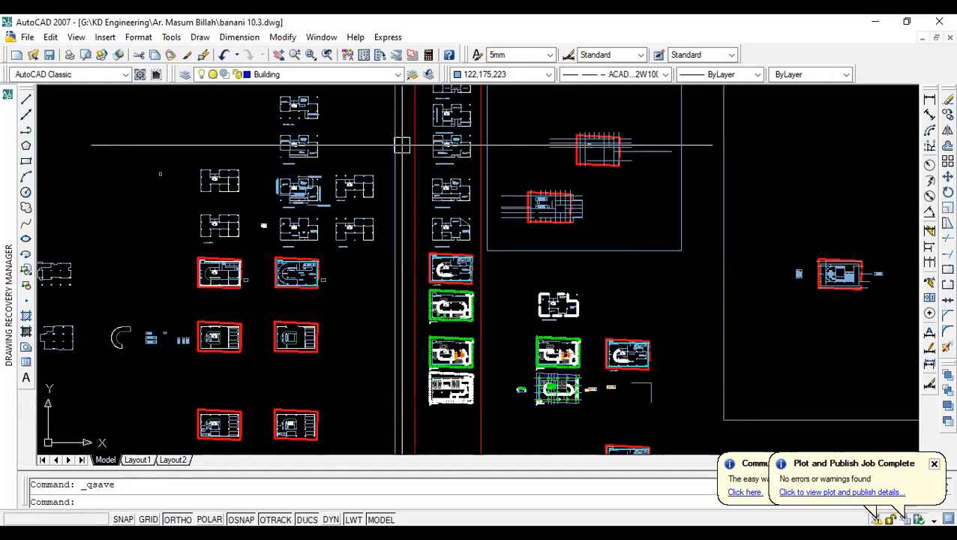
scroll(451, 191, up, 2)
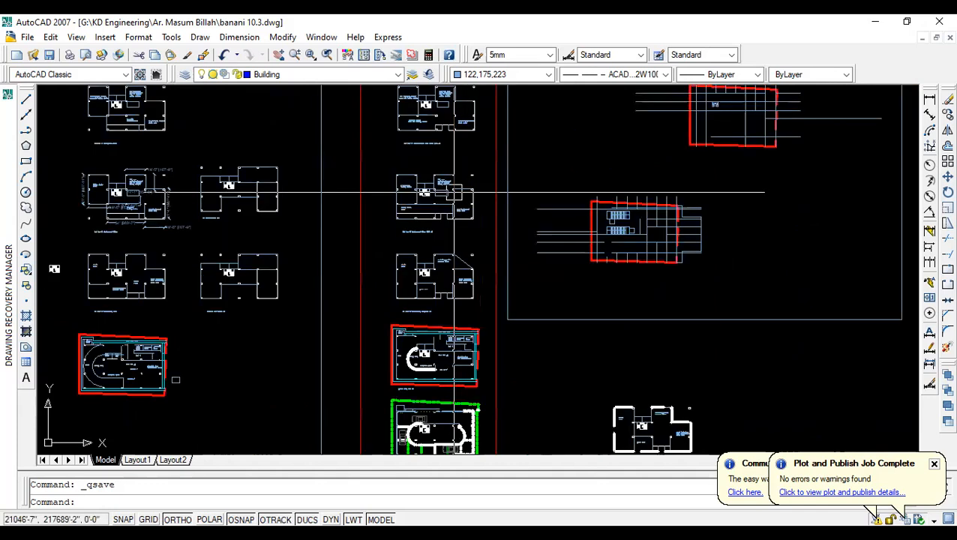
scroll(421, 284, up, 4)
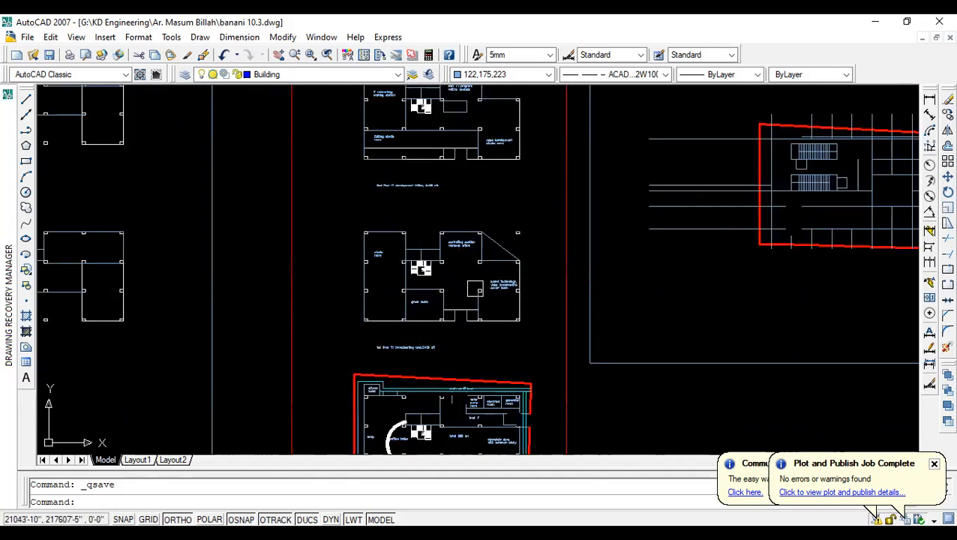
scroll(492, 269, down, 2)
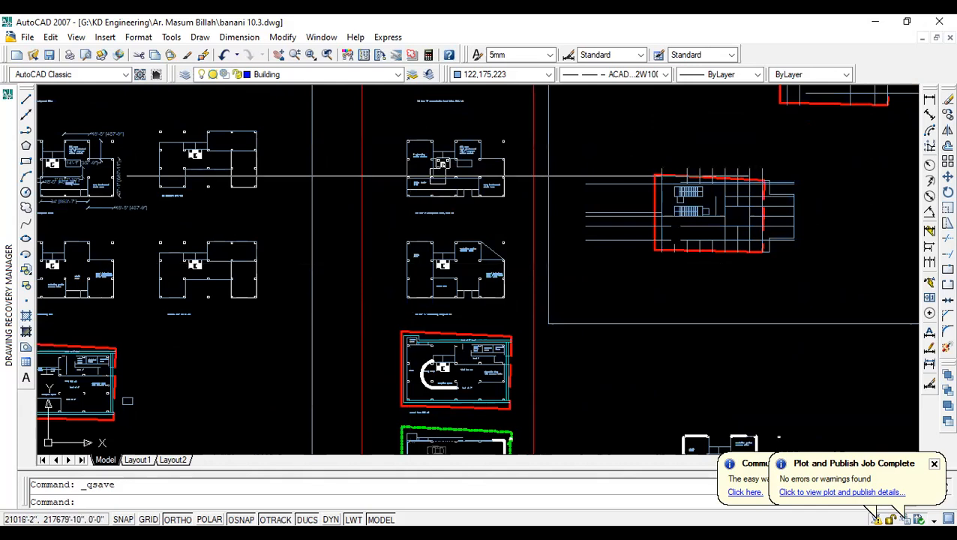
scroll(450, 338, down, 3)
scroll(470, 392, up, 2)
scroll(440, 335, up, 2)
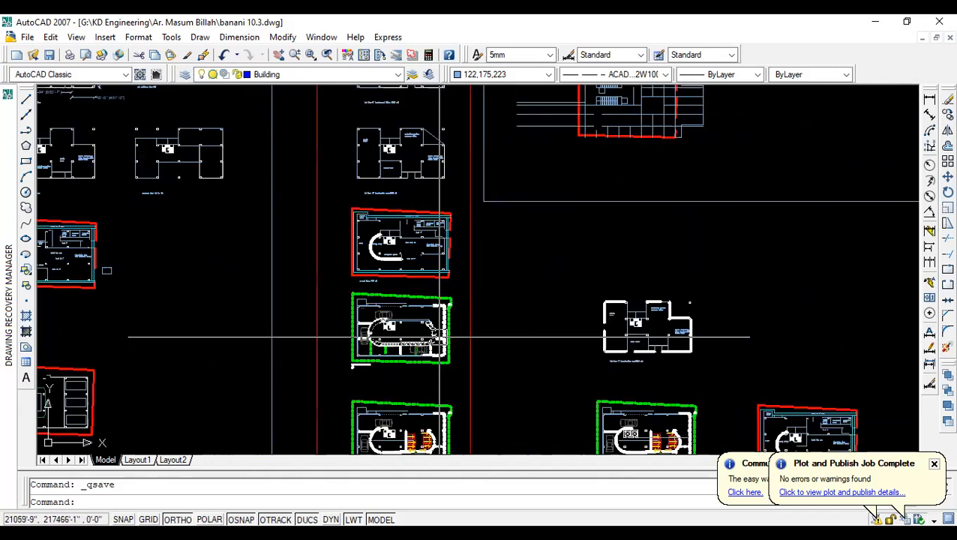
scroll(435, 300, down, 3)
scroll(438, 341, up, 3)
scroll(315, 315, down, 3)
Examine the early red-bounded layout options with circular and U-shaped ramps
scroll(315, 323, up, 6)
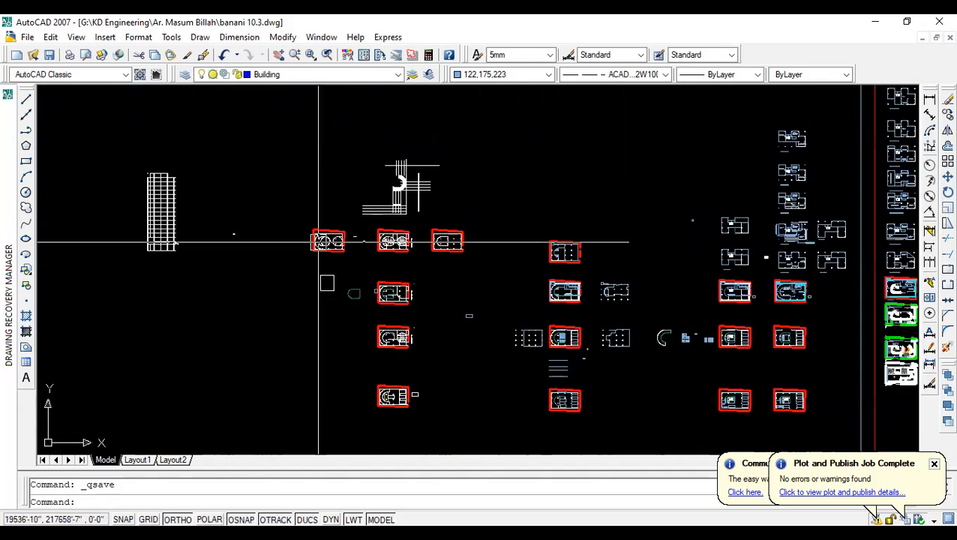
scroll(273, 258, down, 2)
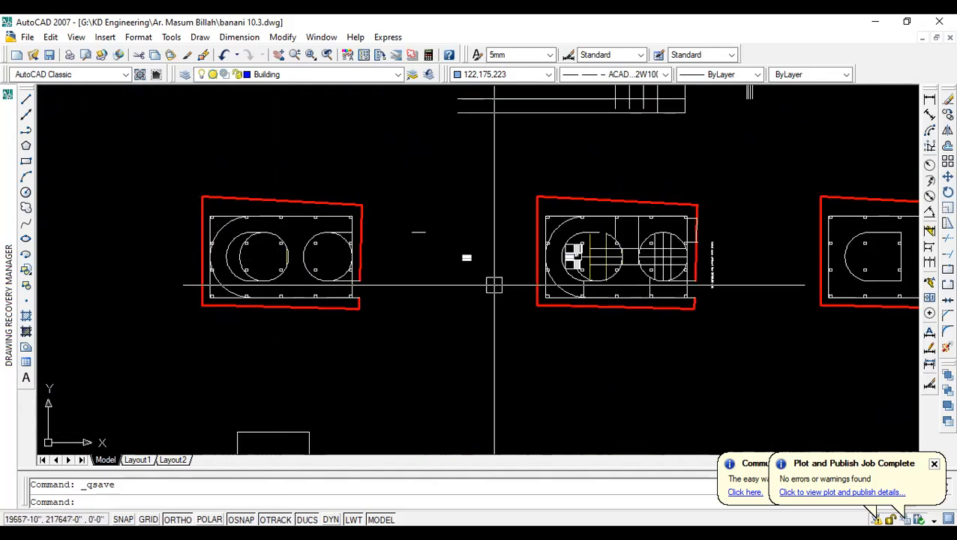
middle_drag(494, 285, 351, 289)
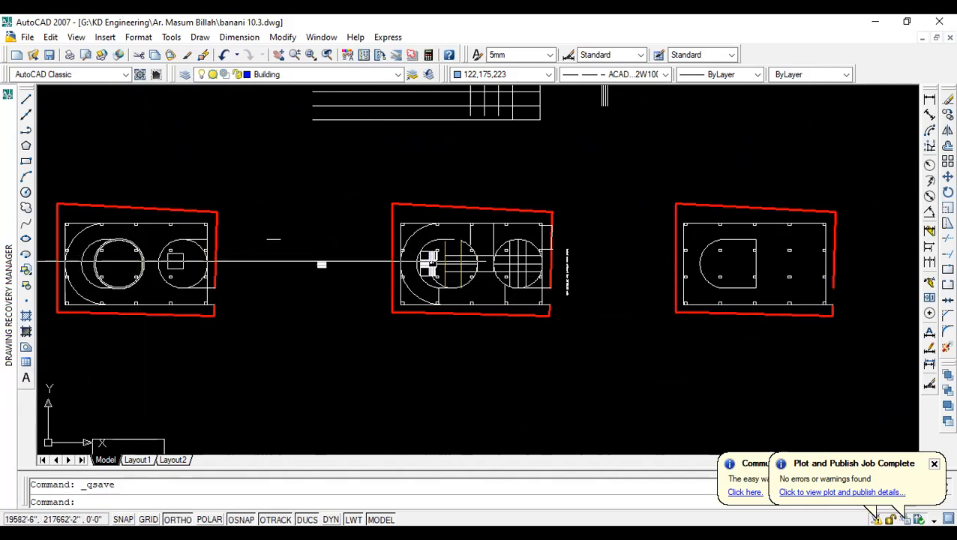
scroll(355, 266, down, 5)
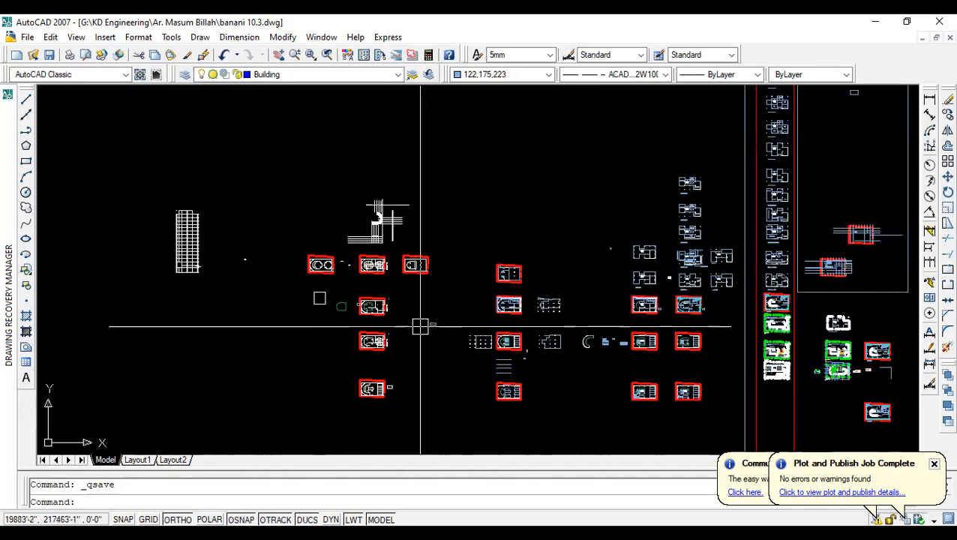
scroll(374, 354, up, 3)
scroll(402, 237, down, 4)
scroll(459, 260, up, 4)
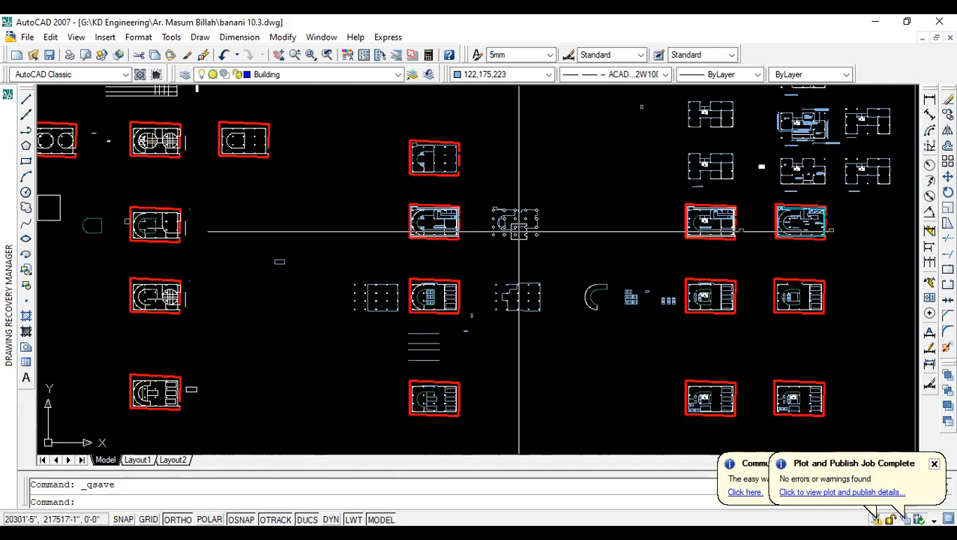
Compare the alternative red-bounded plans with curved ramps and parking bays against the column layouts beside them
scroll(434, 219, up, 2)
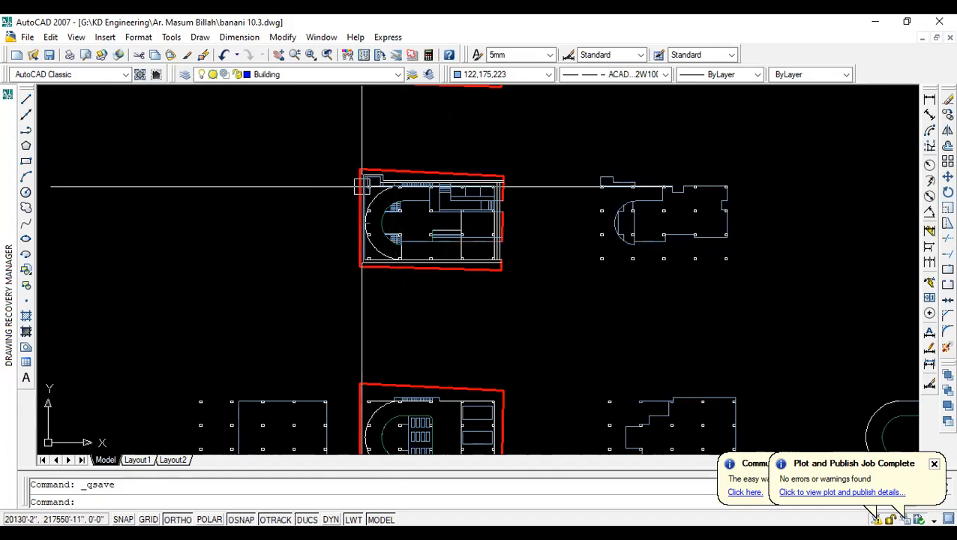
scroll(411, 213, down, 5)
scroll(417, 270, up, 3)
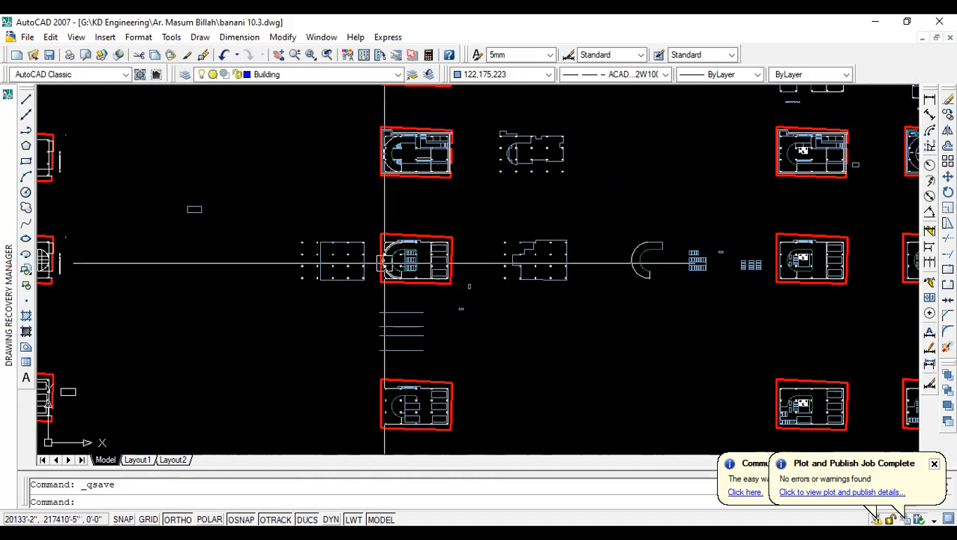
scroll(385, 263, down, 5)
scroll(285, 219, up, 5)
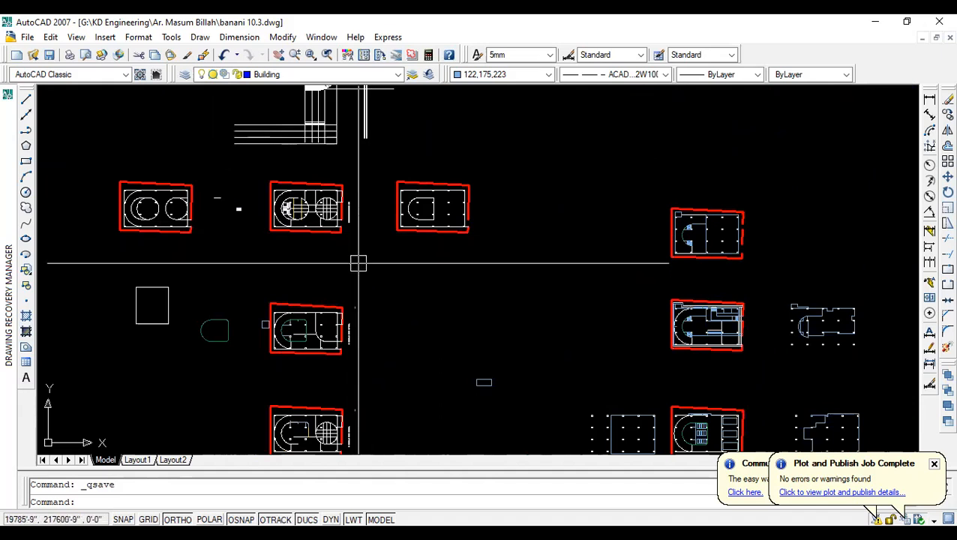
Survey the whole drawing, including both large framed areas of design options and the distant coloured stack of plans
scroll(358, 263, down, 5)
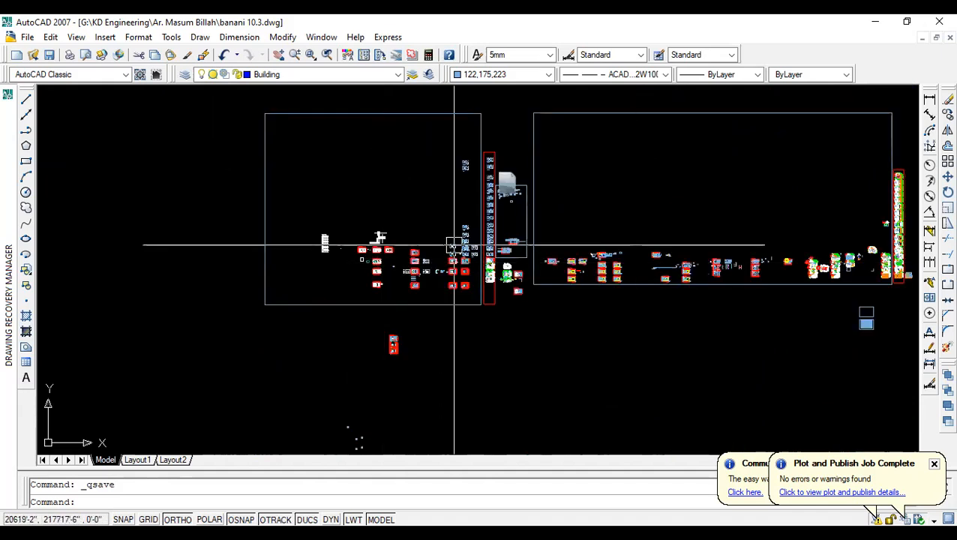
scroll(474, 220, up, 3)
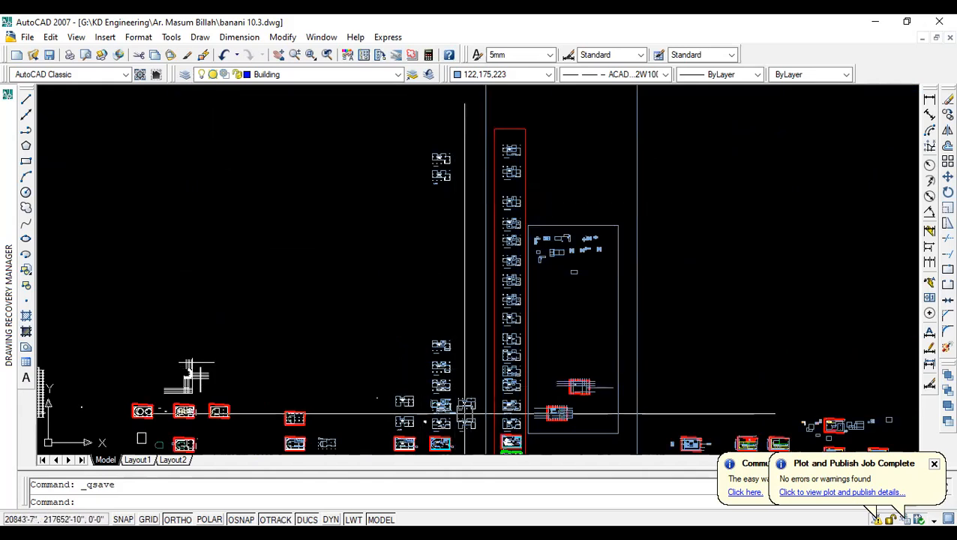
scroll(450, 375, up, 4)
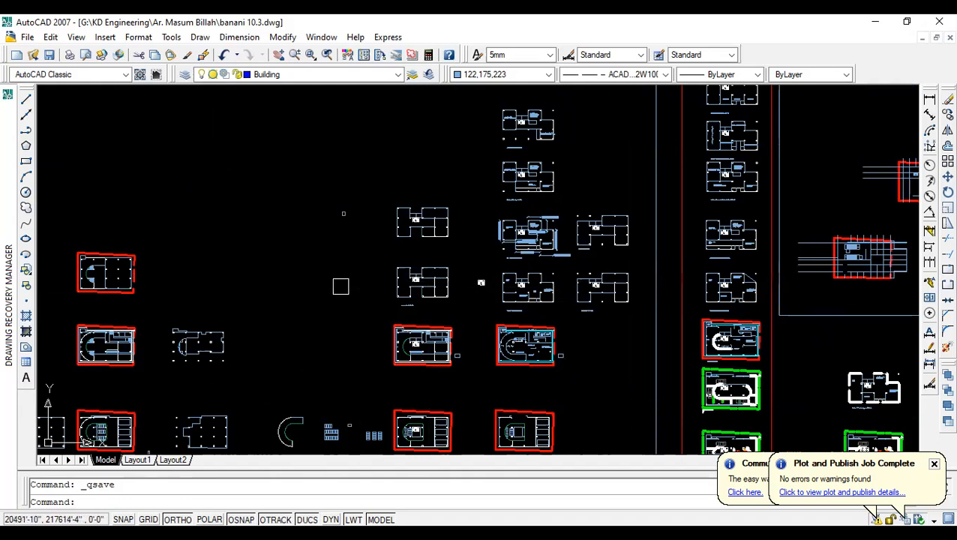
scroll(534, 297, down, 5)
middle_drag(666, 264, 406, 295)
scroll(450, 276, down, 3)
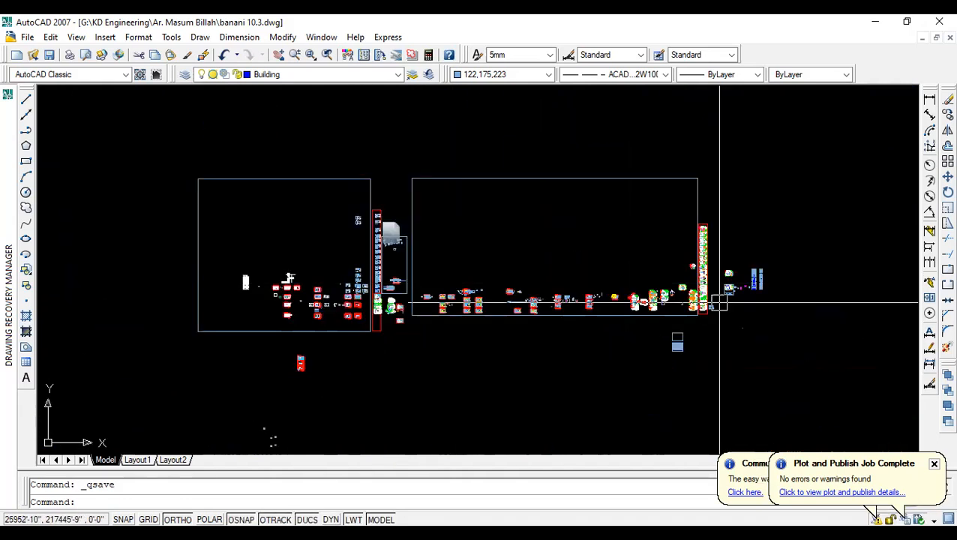
scroll(740, 267, up, 3)
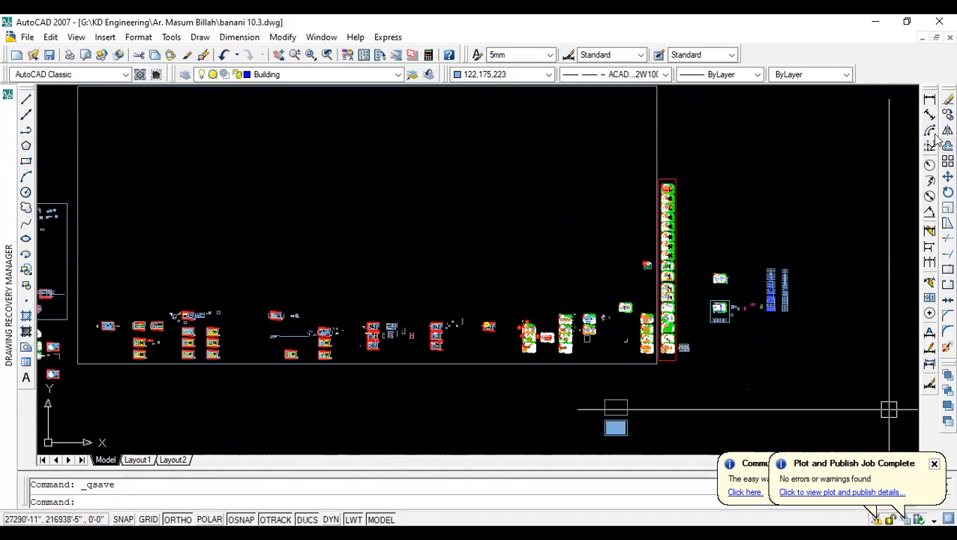
scroll(662, 331, up, 5)
scroll(731, 265, down, 7)
scroll(291, 221, up, 3)
scroll(492, 272, up, 2)
scroll(519, 270, down, 4)
scroll(508, 322, up, 3)
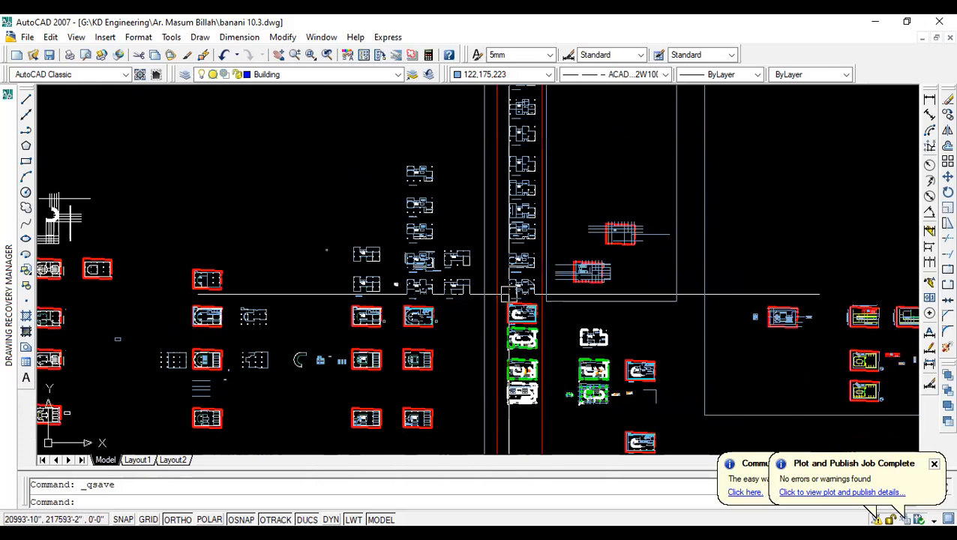
Review how the red-framed stack runs from the upper floors through the ground floor to the green-bounded basement plans
scroll(510, 294, down, 3)
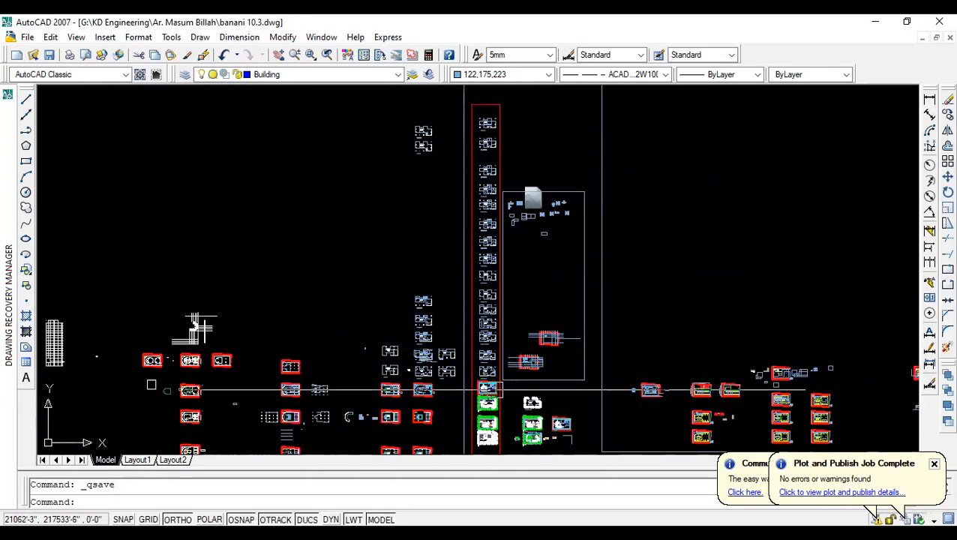
scroll(488, 383, up, 3)
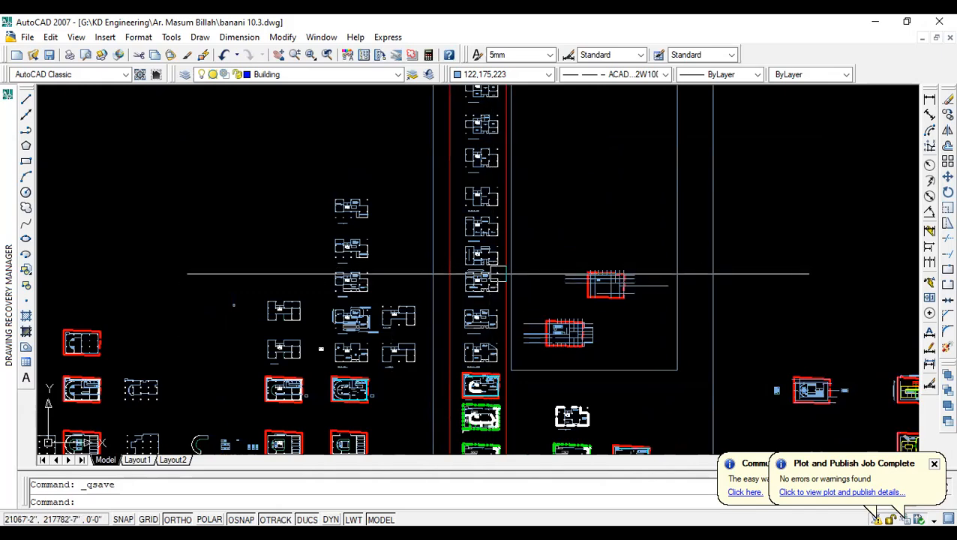
scroll(493, 393, up, 3)
scroll(494, 394, down, 5)
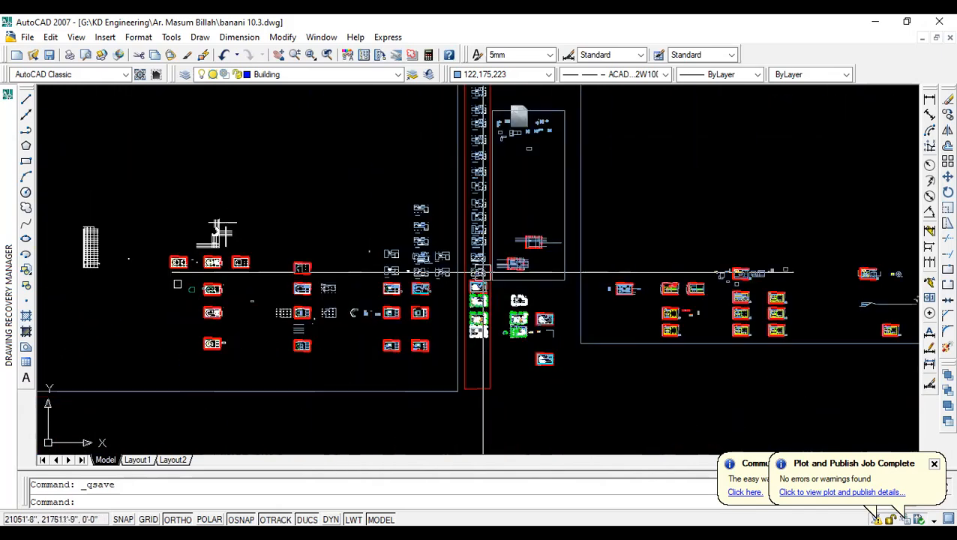
scroll(480, 338, up, 3)
scroll(477, 336, up, 3)
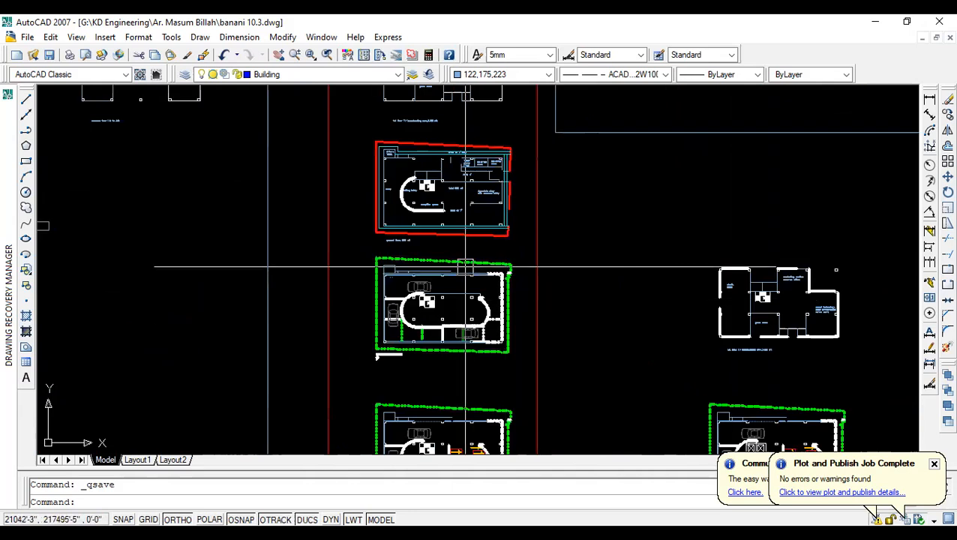
scroll(466, 202, down, 3)
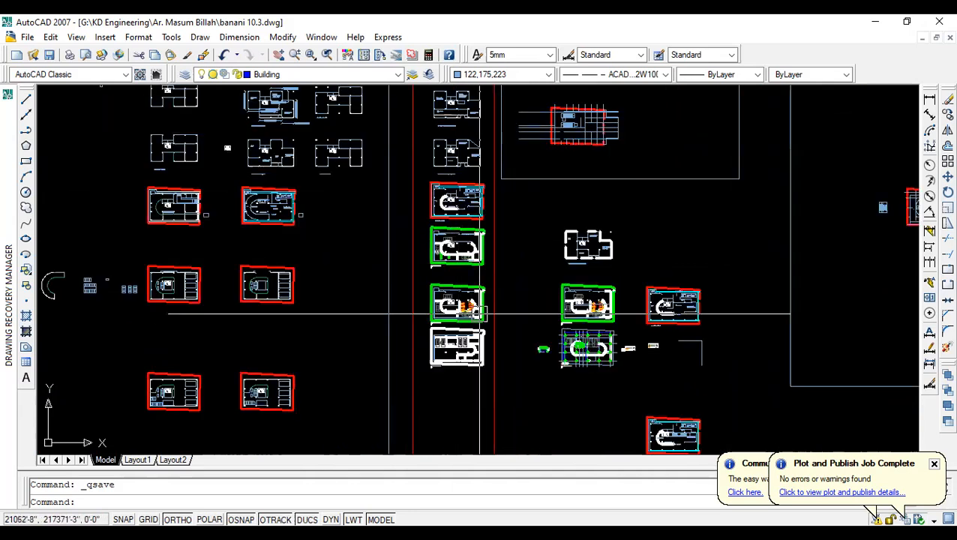
Inspect the basement plans at the foot of the red-framed stack and the adjacent copy with grid lines and green columns
scroll(459, 339, up, 3)
click(481, 243)
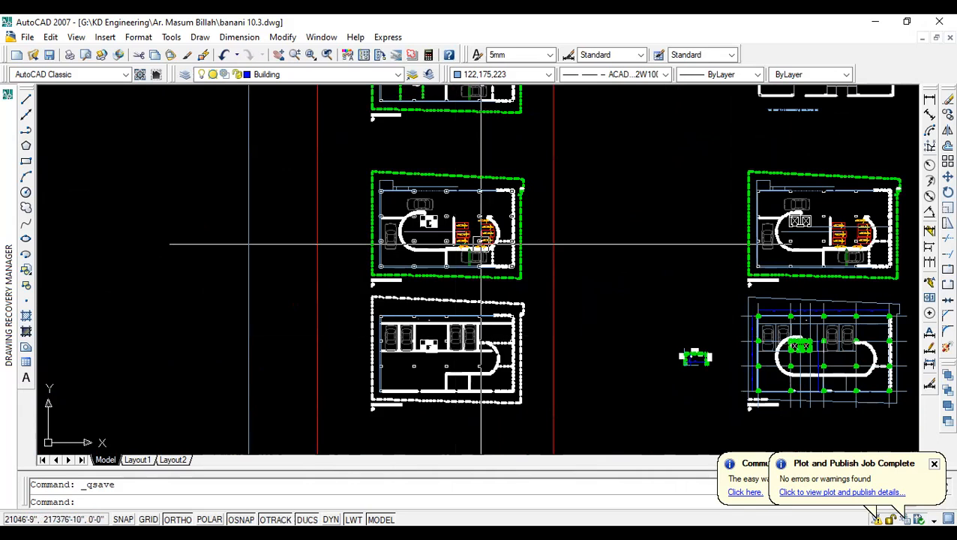
scroll(512, 270, down, 3)
scroll(616, 240, up, 5)
scroll(572, 290, up, 3)
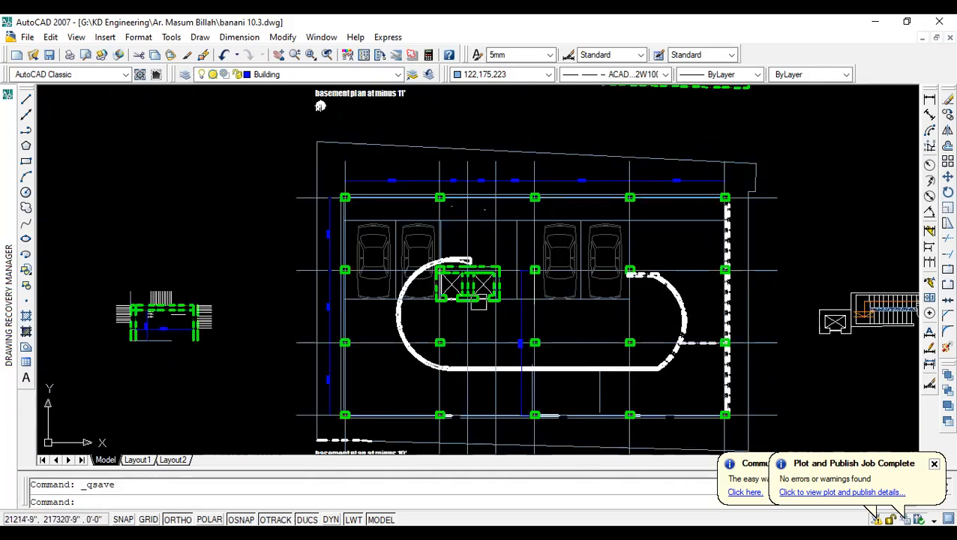
Stretch the horizontal line along the lift core's lower edge in the minus 19' basement plan outward past the outermost vertical grid line beside the parking bays
middle_drag(481, 306, 639, 250)
scroll(517, 245, up, 4)
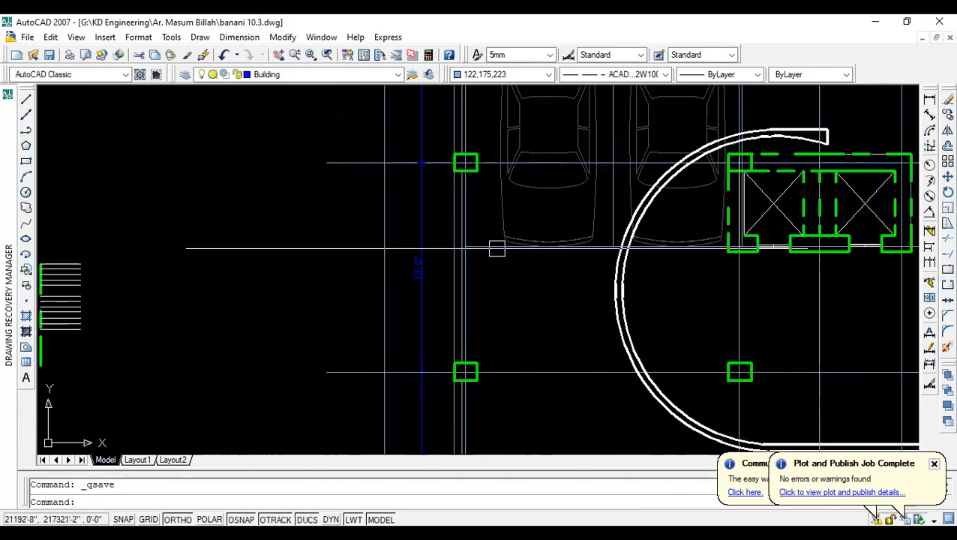
click(876, 246)
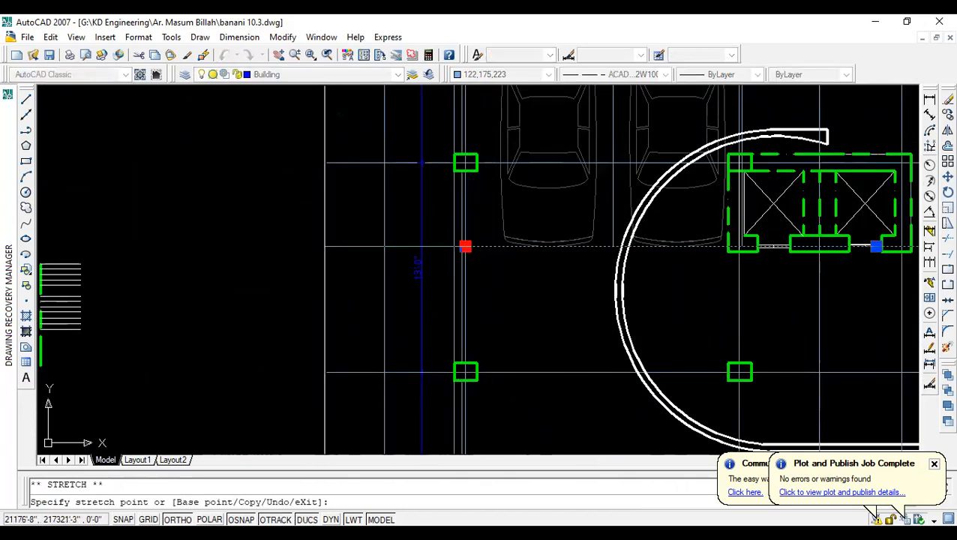
key(Escape)
scroll(327, 250, down, 4)
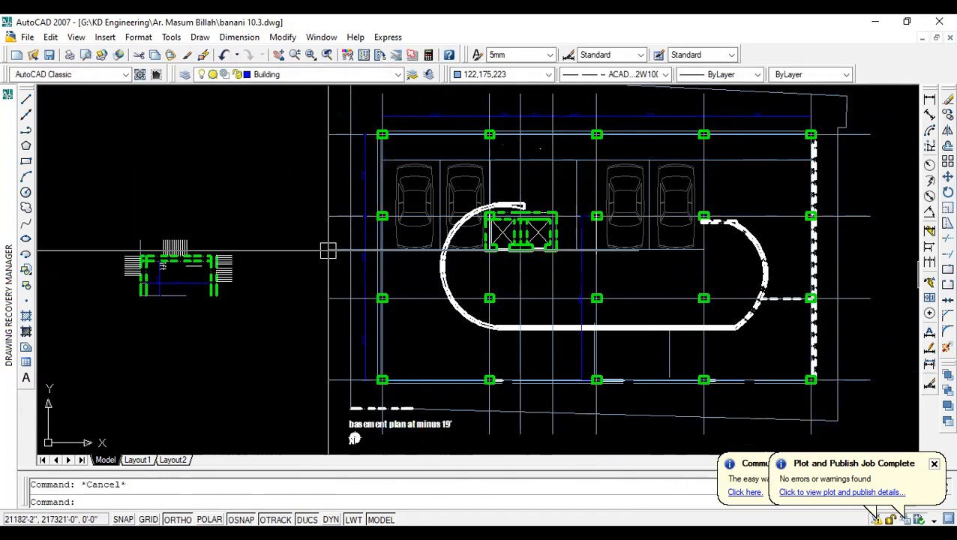
Add a linear dimension between the extended line and the horizontal column grid line above it, outside the plan's edge
click(929, 99)
scroll(325, 244, up, 3)
click(351, 255)
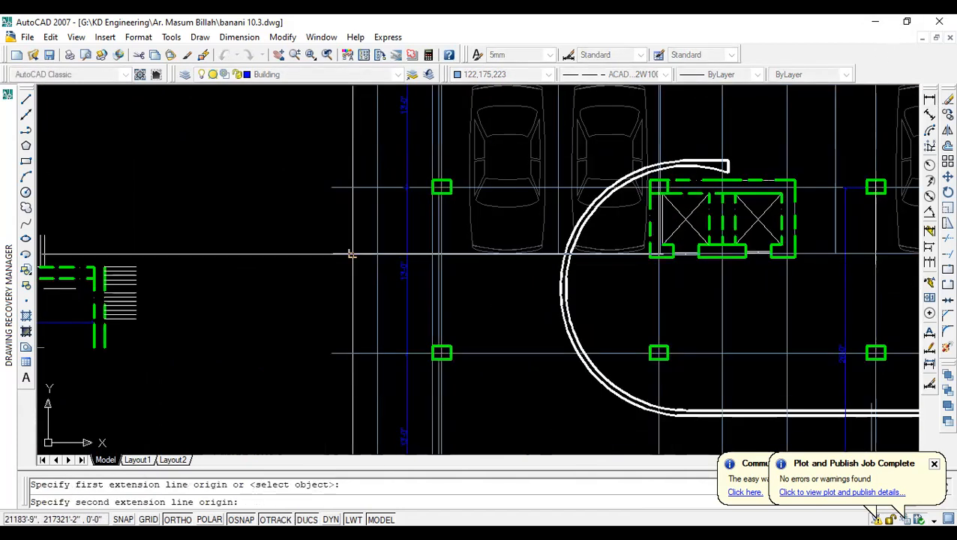
click(352, 187)
click(352, 218)
scroll(346, 229, up, 4)
scroll(731, 189, down, 4)
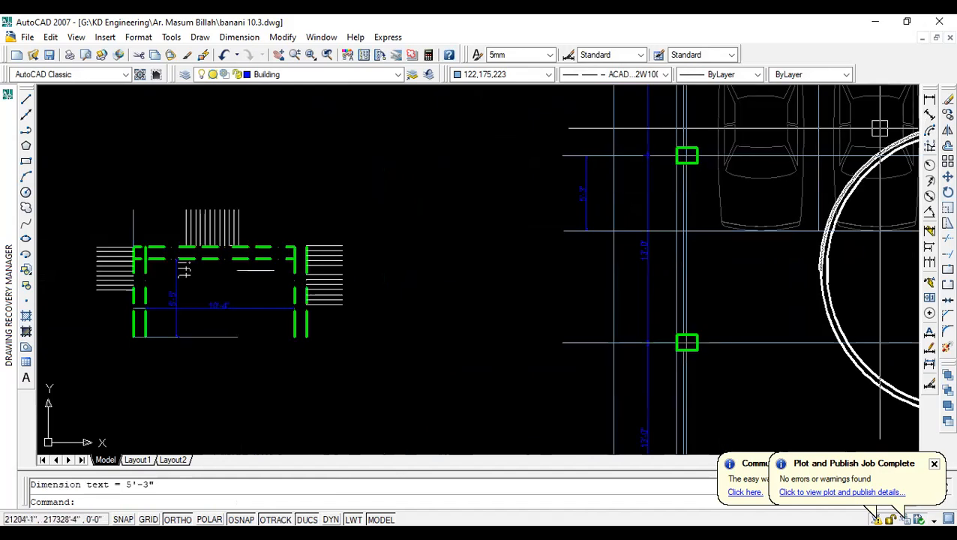
Add a linear dimension between the extended line and the horizontal column grid line below it
click(930, 100)
click(585, 343)
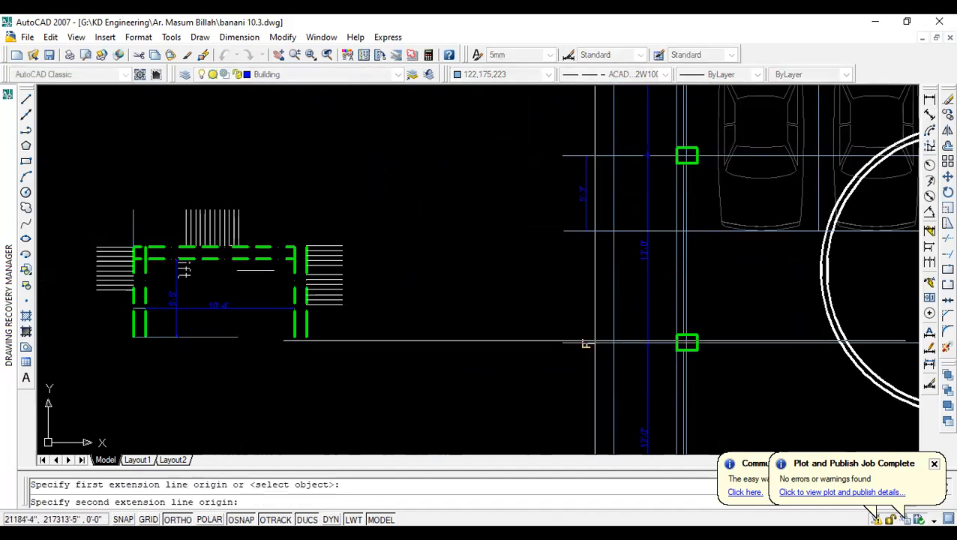
click(586, 231)
click(564, 258)
Move the lower dimension's upper origin onto the extended line and save the drawing
scroll(577, 261, up, 3)
scroll(585, 261, down, 4)
scroll(602, 248, up, 3)
scroll(537, 213, up, 3)
click(556, 227)
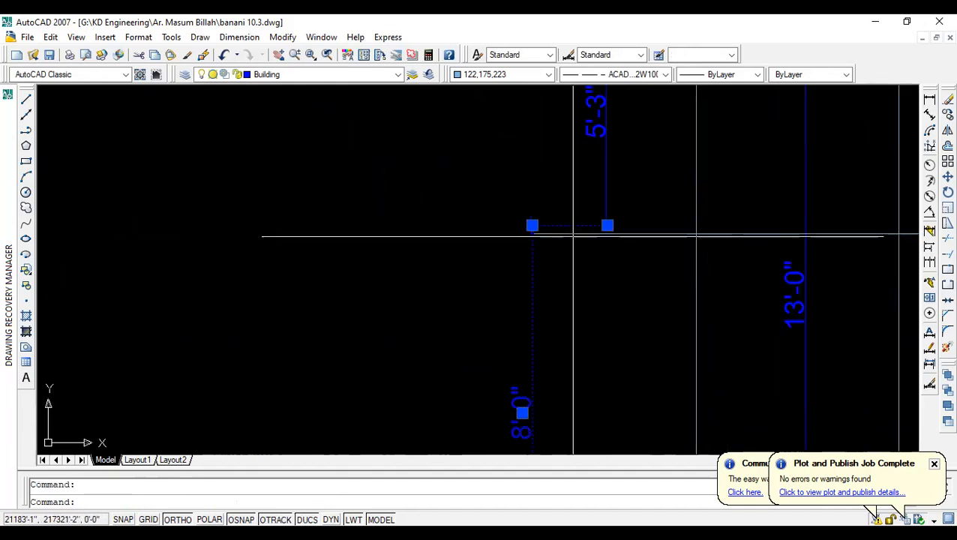
click(607, 225)
scroll(520, 236, down, 3)
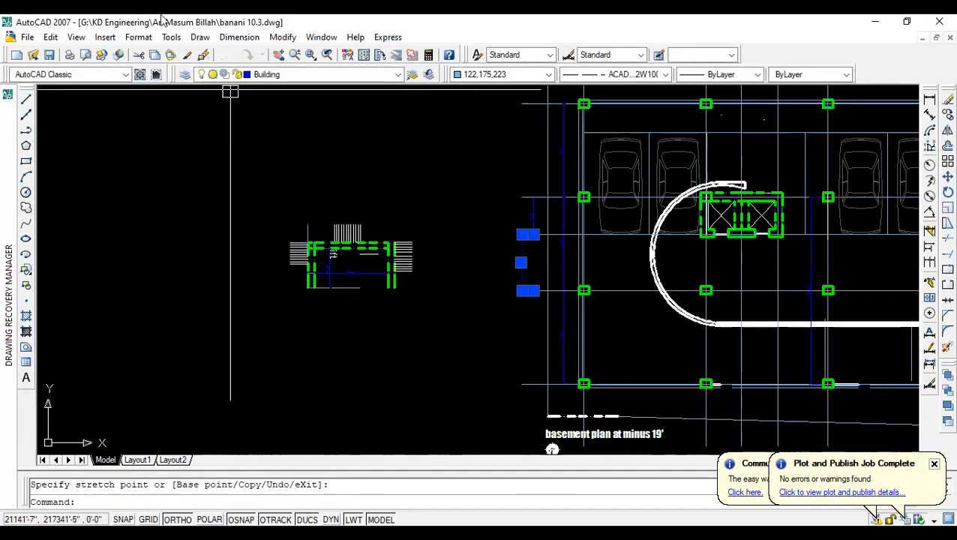
click(47, 57)
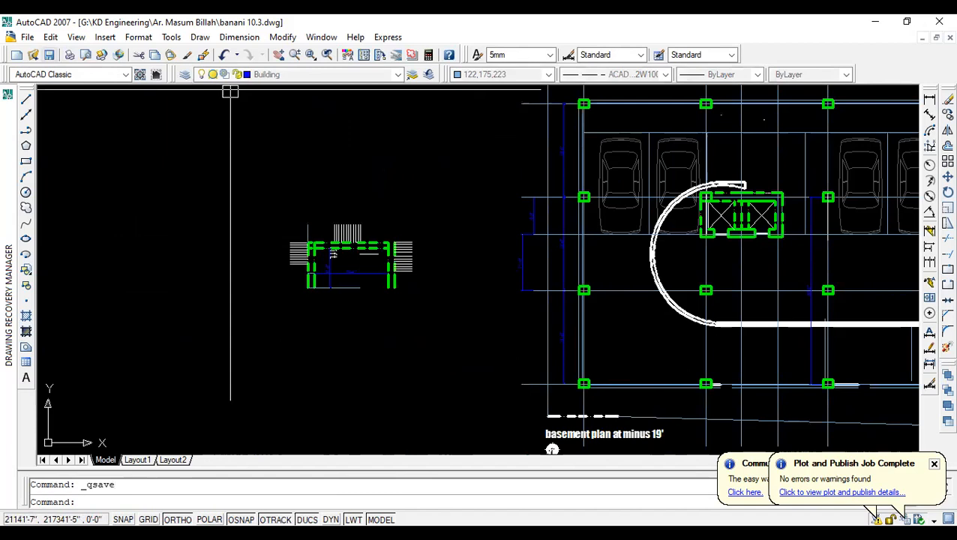
Examine the two new dimensions against the basement's column grid and lift core
scroll(630, 305, up, 4)
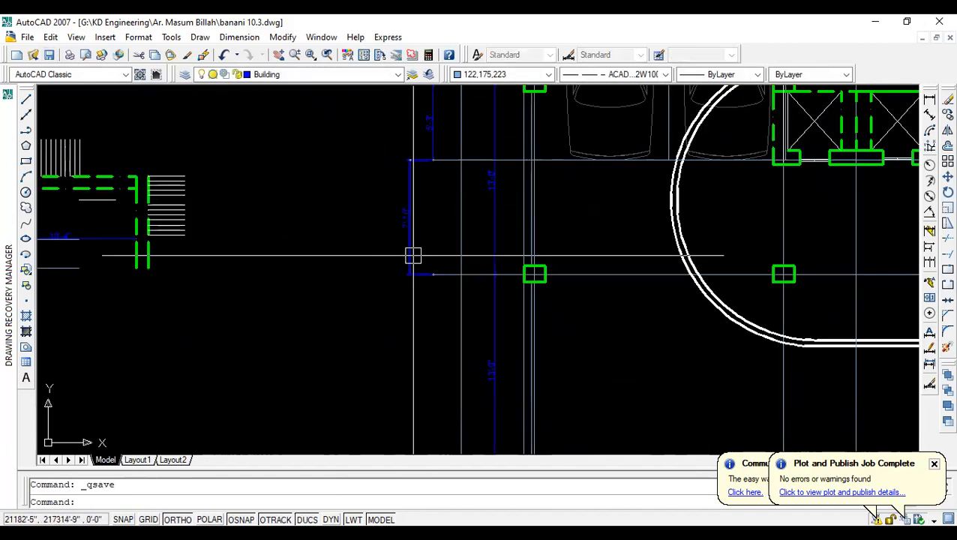
scroll(414, 256, down, 4)
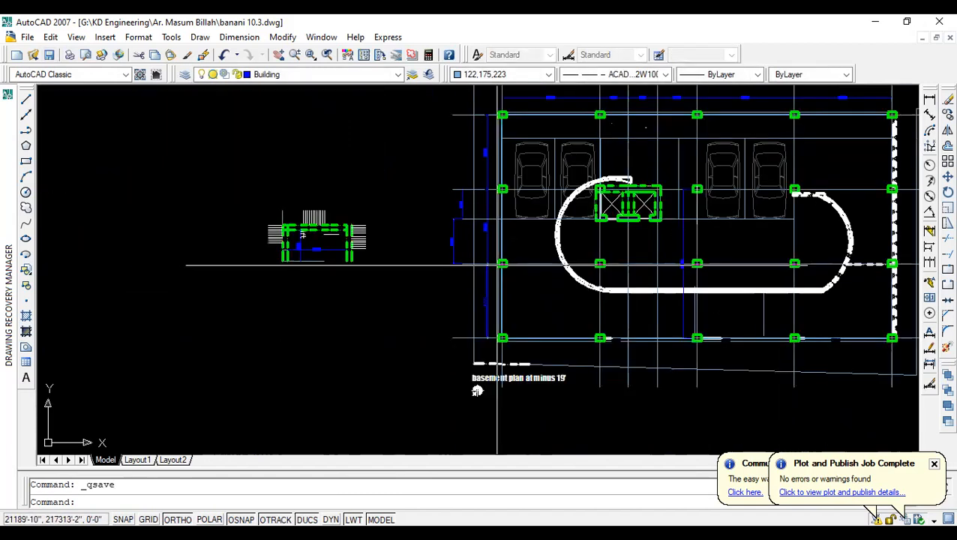
scroll(466, 277, up, 4)
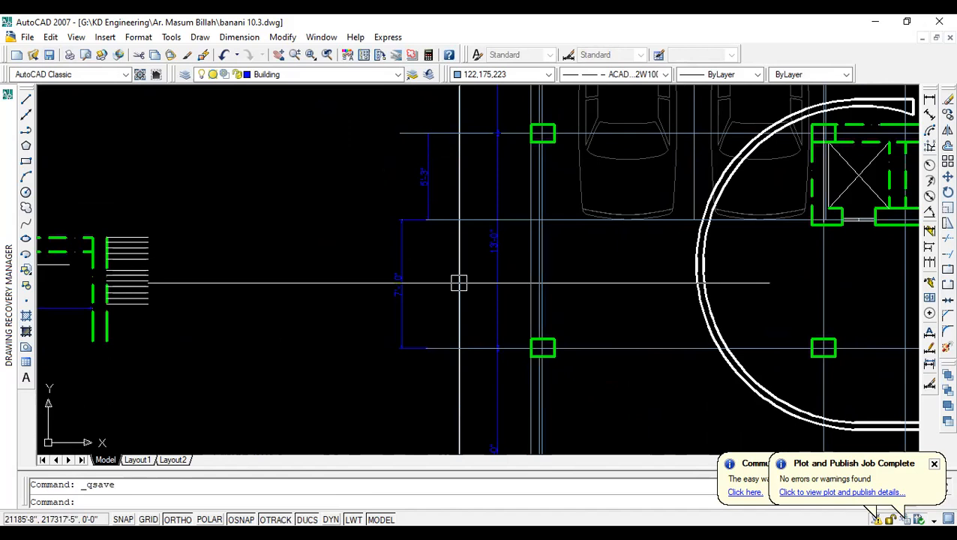
scroll(458, 283, down, 5)
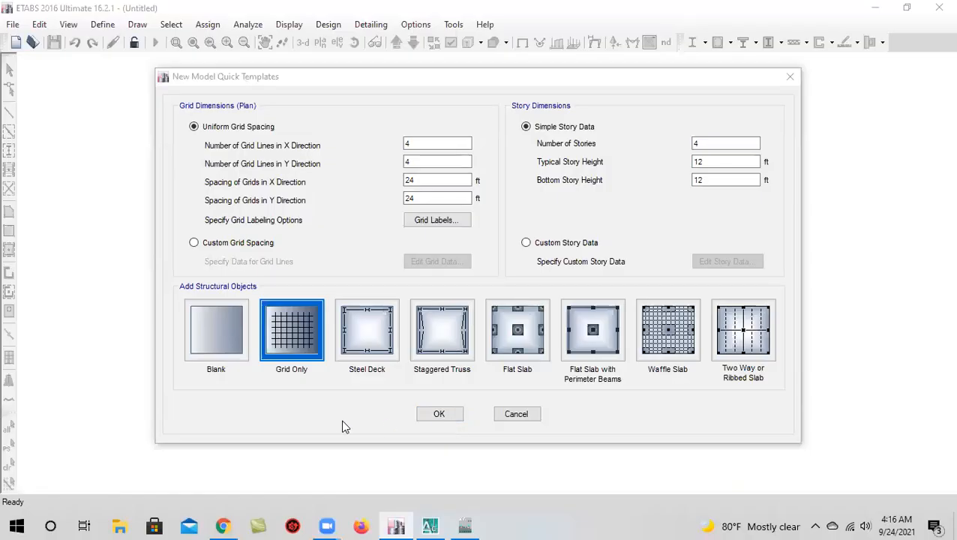
In ETABS' new model template, set the number of grid lines to 6 in the X direction and 4 in the Y direction
click(448, 142)
double_click(442, 146)
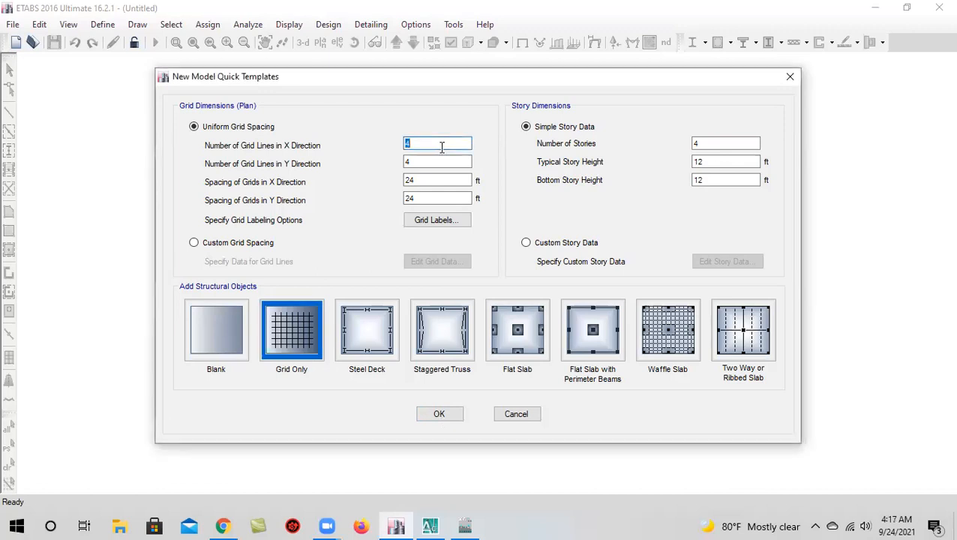
text(1)
key(BackSpace)
text(6)
click(446, 160)
double_click(446, 160)
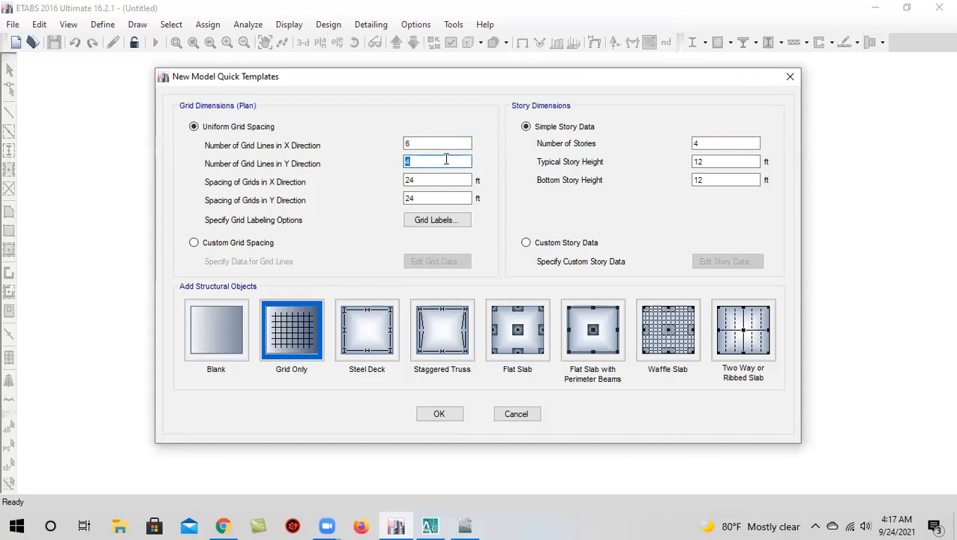
Set the uniform grid spacing to 17 ft in the X direction and 13 ft in the Y direction
double_click(454, 180)
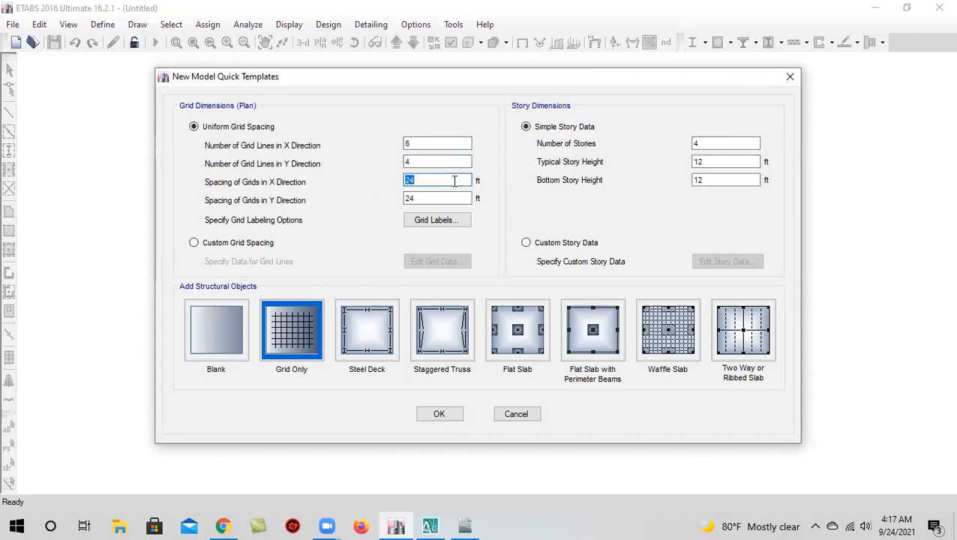
text(17)
click(456, 199)
double_click(455, 199)
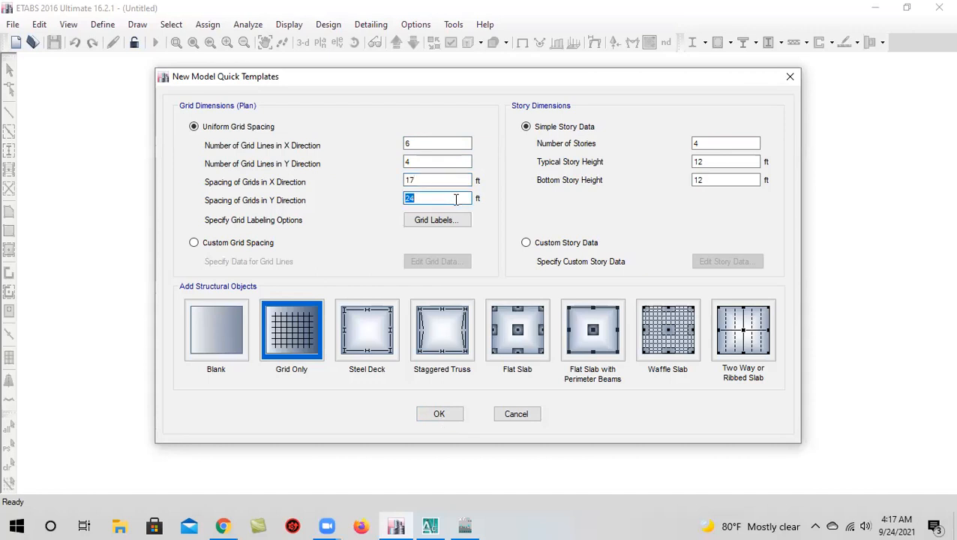
text(12)
Switch to custom grid spacing and set the X spacings of B to 5 ft, C to 5'1", D to 7 ft and E to 17 ft
click(194, 242)
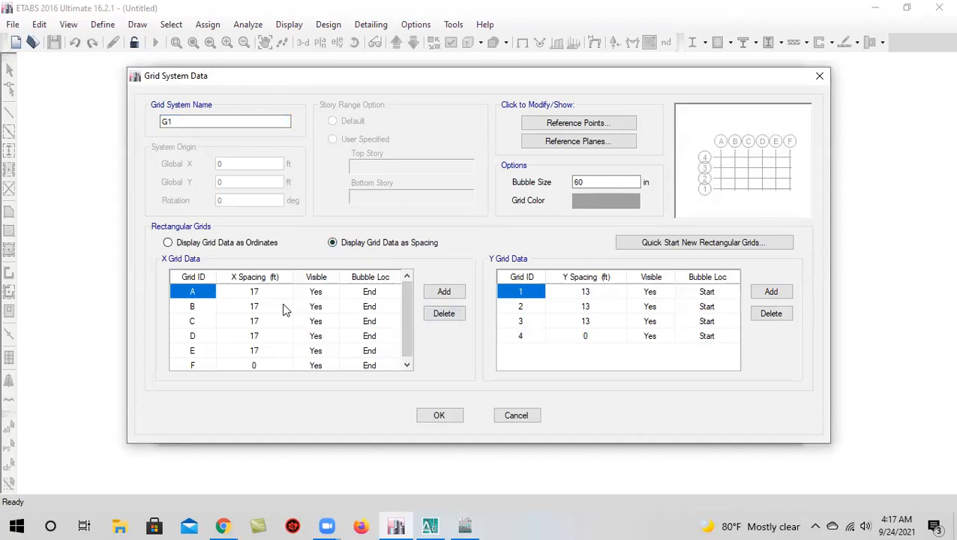
click(284, 308)
text(5)
click(279, 330)
click(280, 326)
text(5'1)
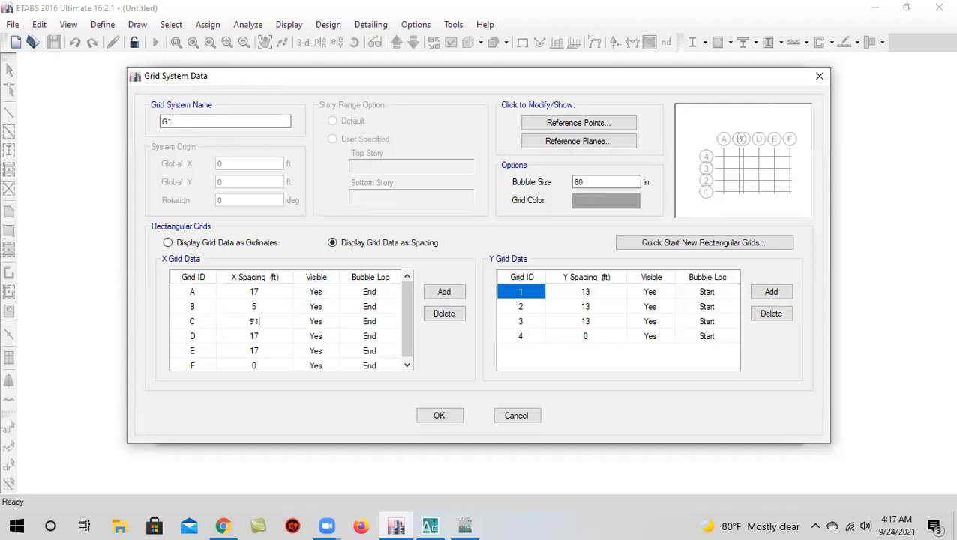
click(279, 339)
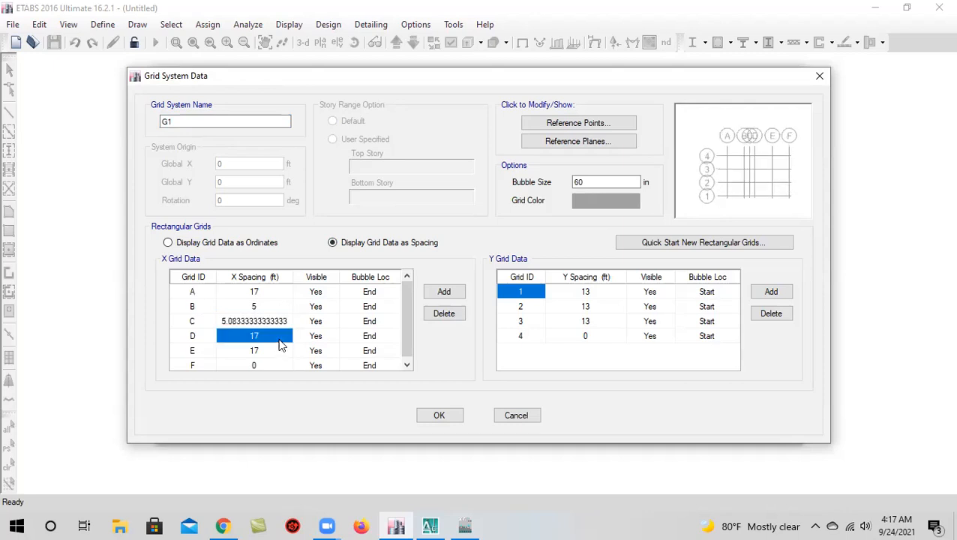
text(7)
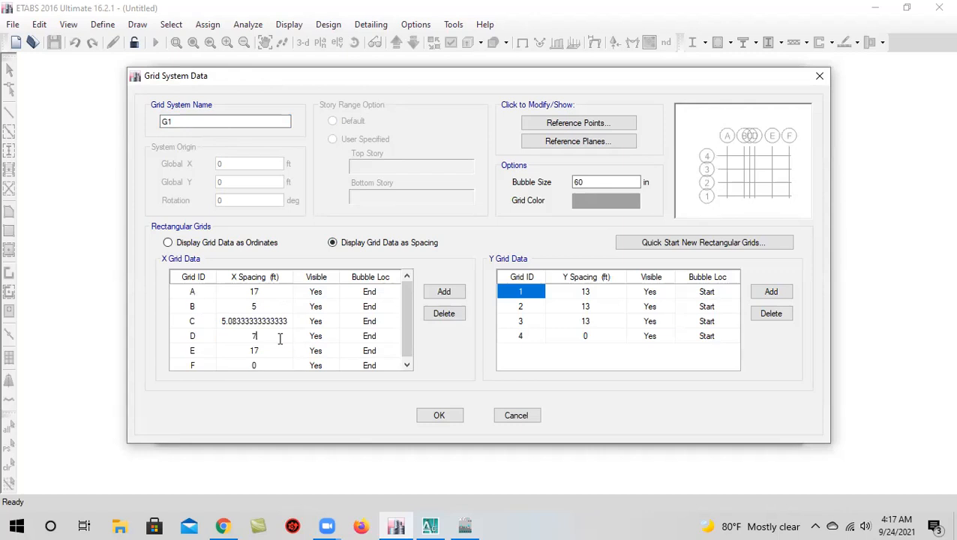
click(280, 357)
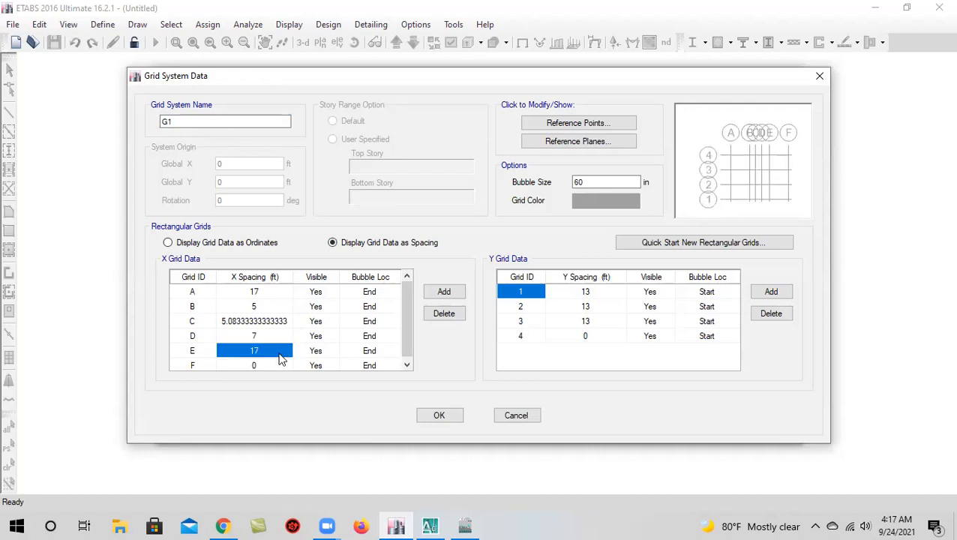
text(17)
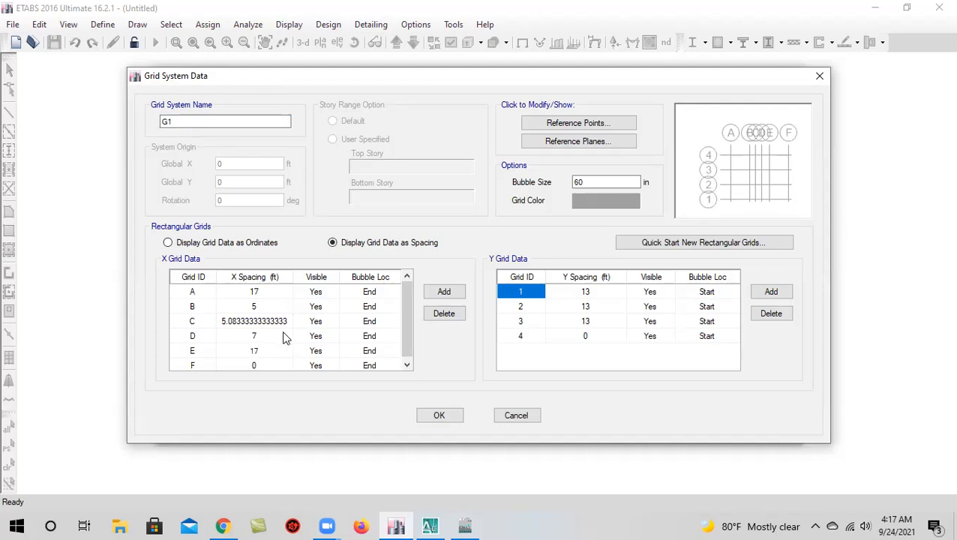
Set the Y spacing of grid line 2 to 7'10" and grid line 3 to 5'3"
click(610, 294)
click(615, 309)
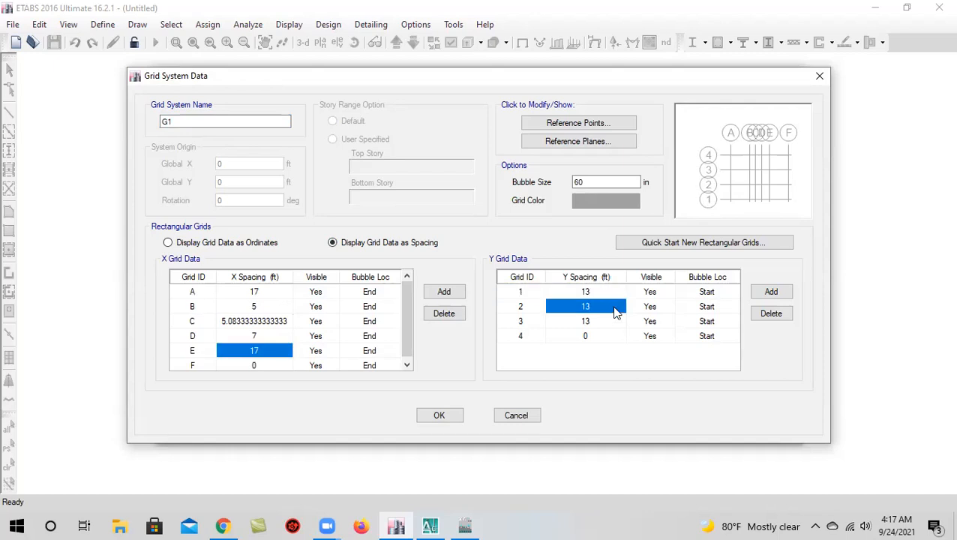
text(7'10)
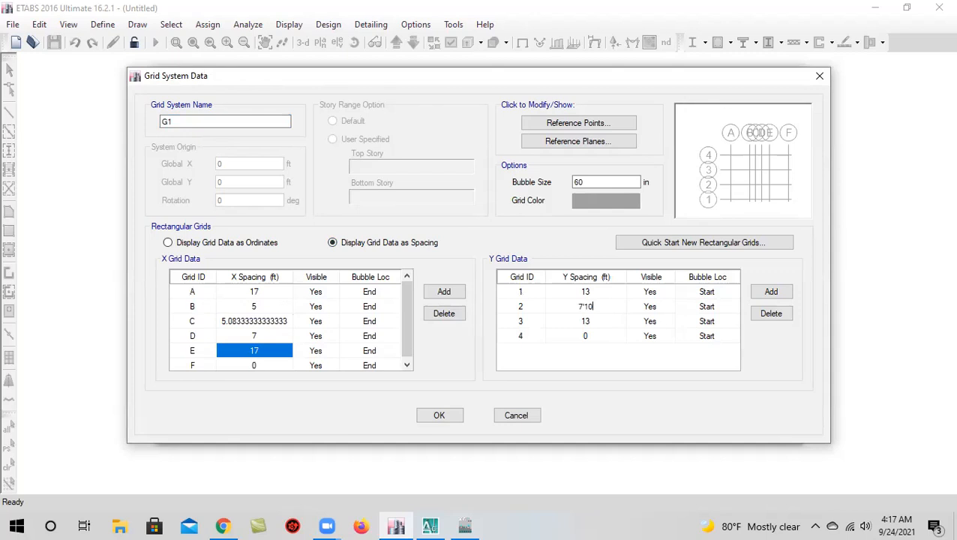
click(618, 322)
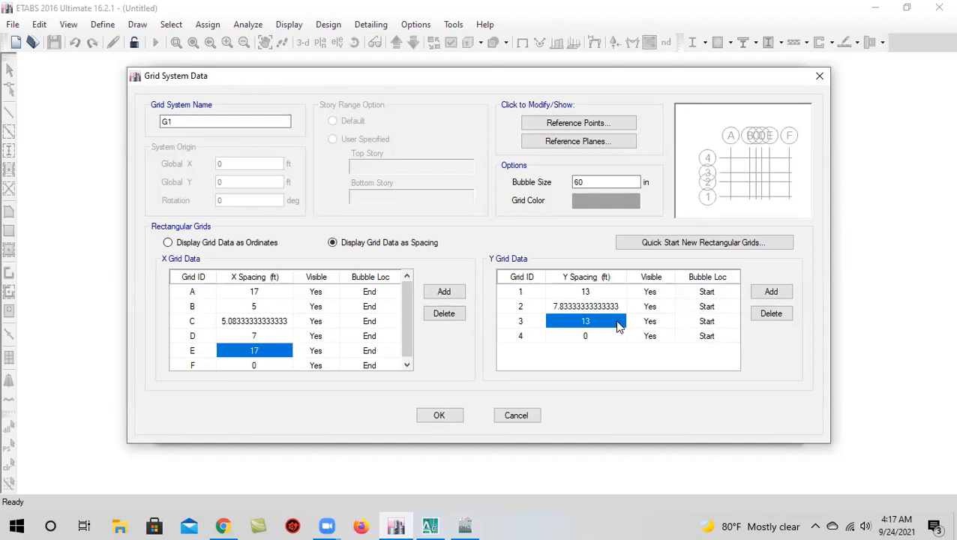
text(5'3)
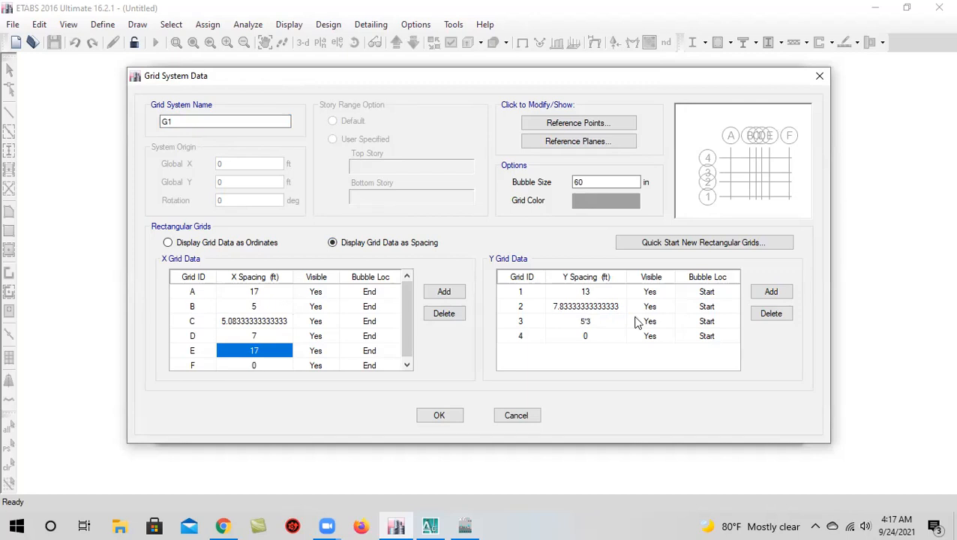
Add a fifth Y grid line, set grid line 4's spacing to 13 ft, and accept the grid data
click(759, 297)
click(605, 340)
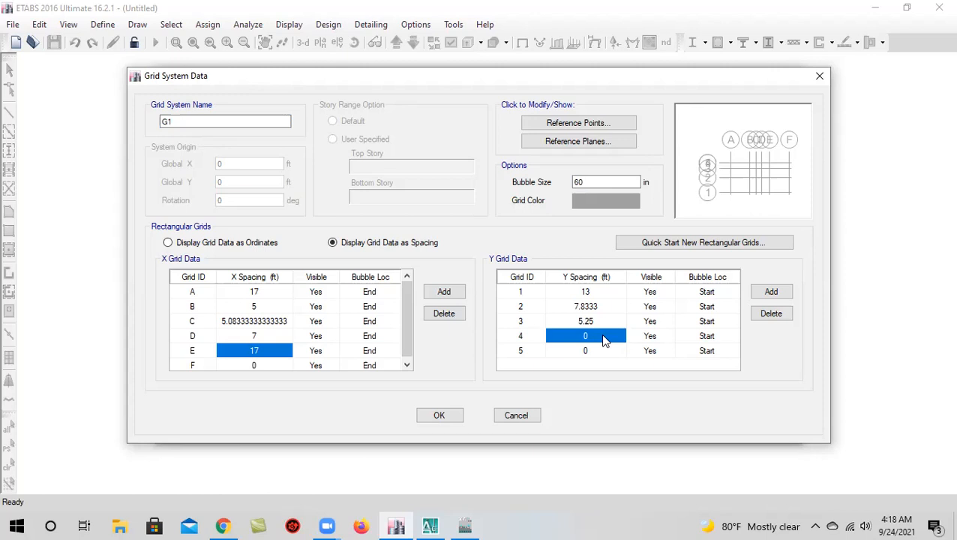
text(13)
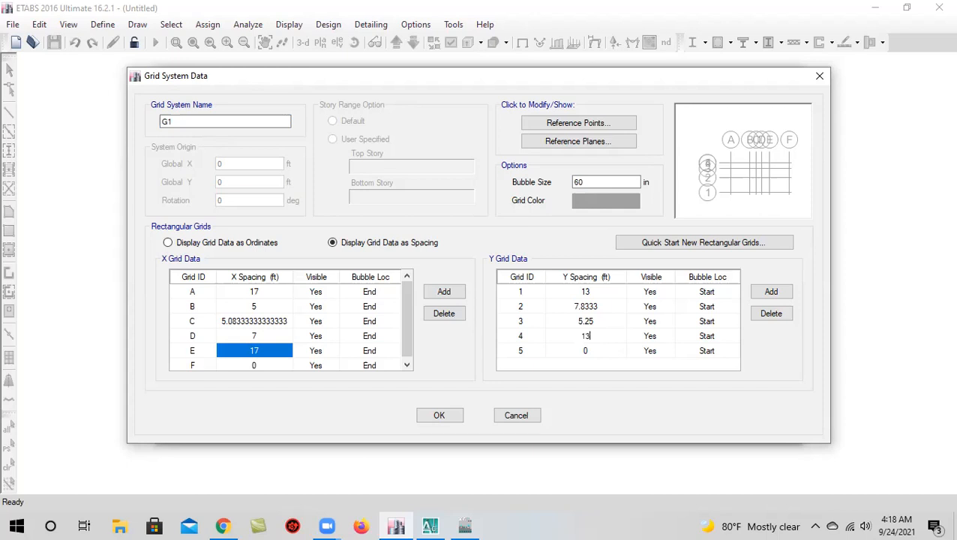
click(593, 321)
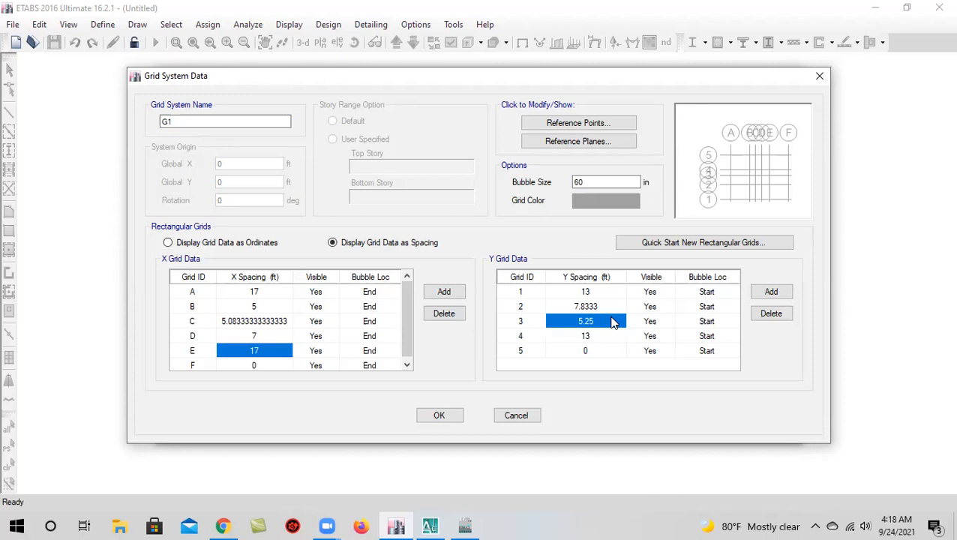
click(444, 415)
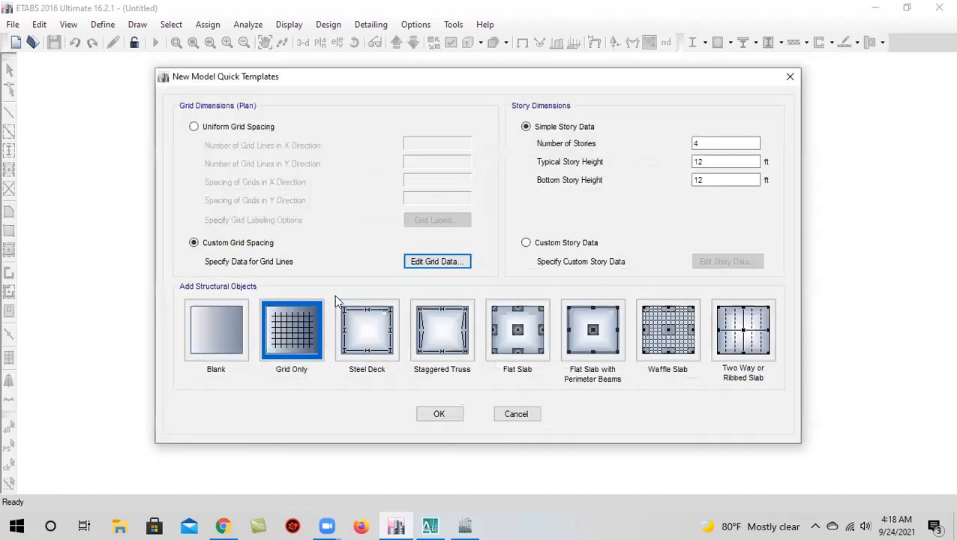
Set the number of stories to 16 and the typical story height to 10 ft
double_click(719, 144)
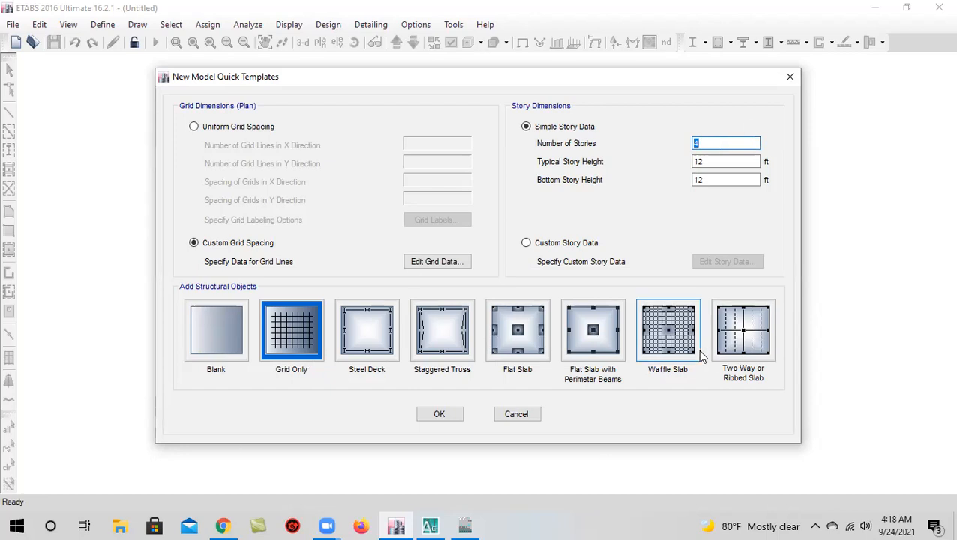
click(716, 161)
double_click(717, 143)
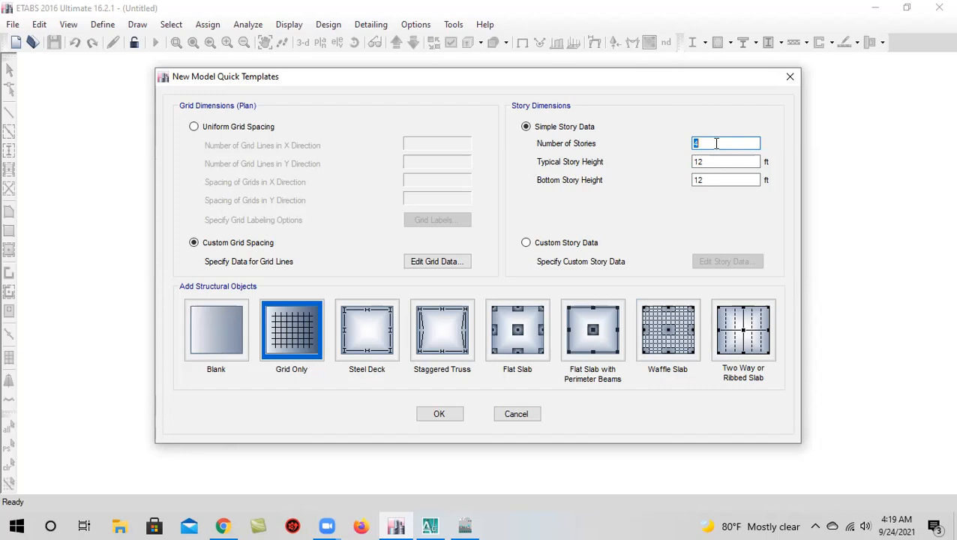
text(16)
click(735, 161)
double_click(735, 161)
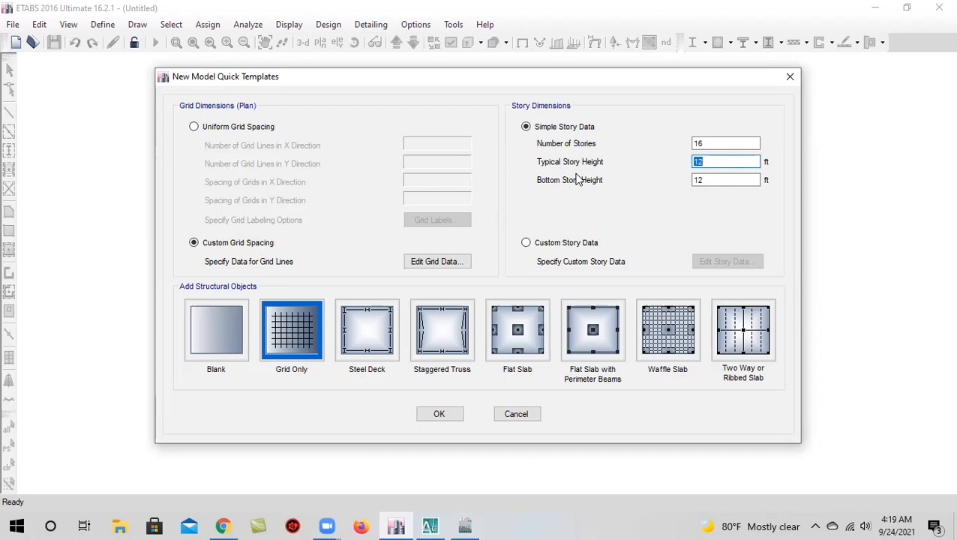
text(10)
Set the bottom story height to 10 ft, then switch to custom story data and open it for editing
double_click(728, 182)
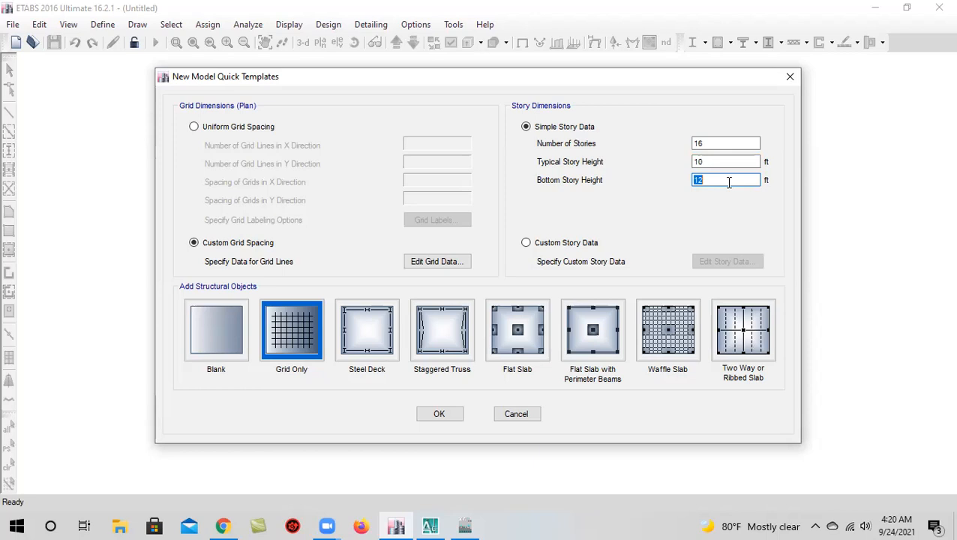
text(10)
click(527, 243)
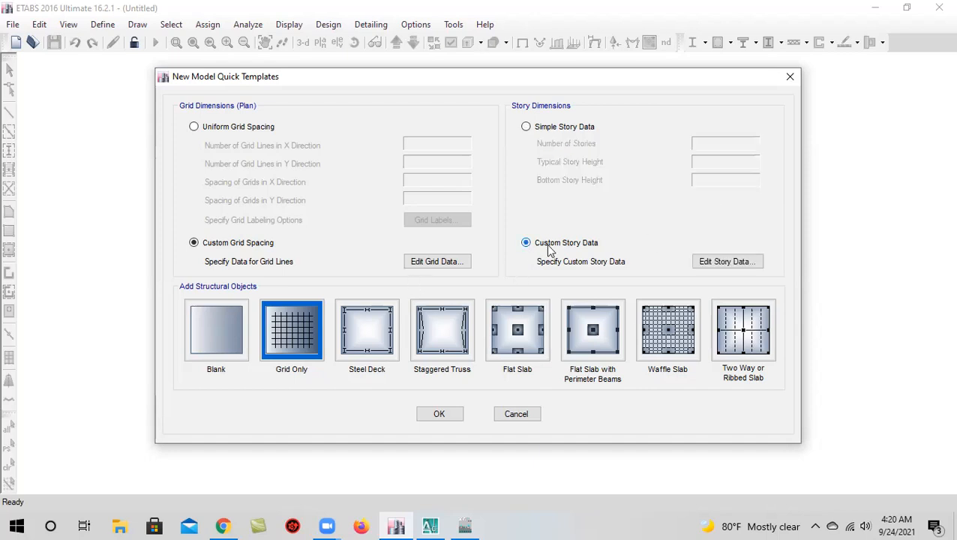
click(729, 262)
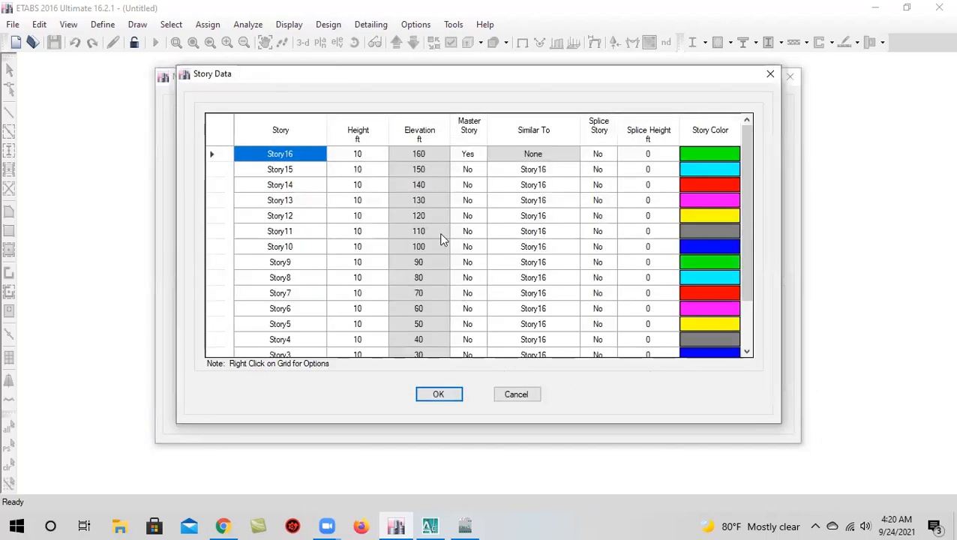
Rename the three lowest stories, Story1 to Story3, as BASE-01, BASE-02 and BASE-3
scroll(368, 285, down, 2)
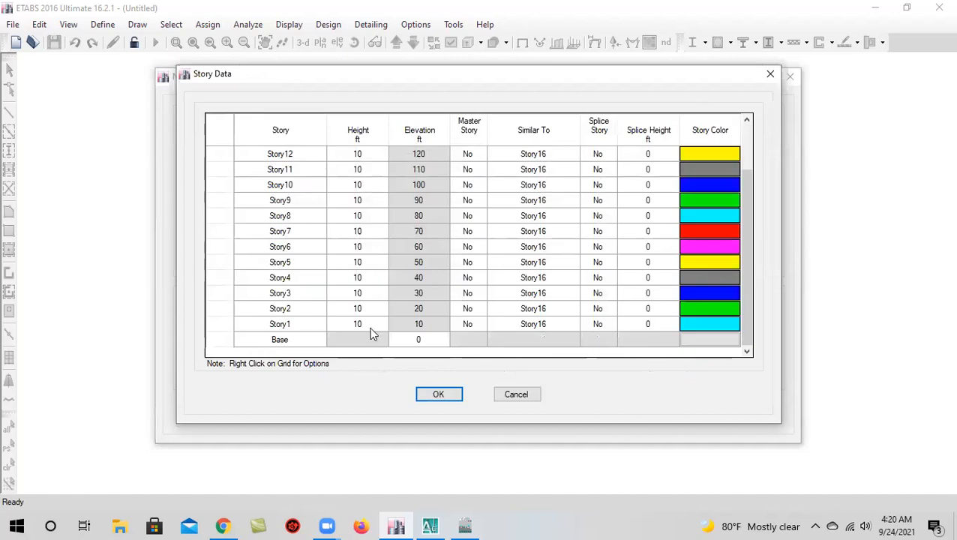
scroll(363, 307, up, 2)
scroll(359, 304, down, 2)
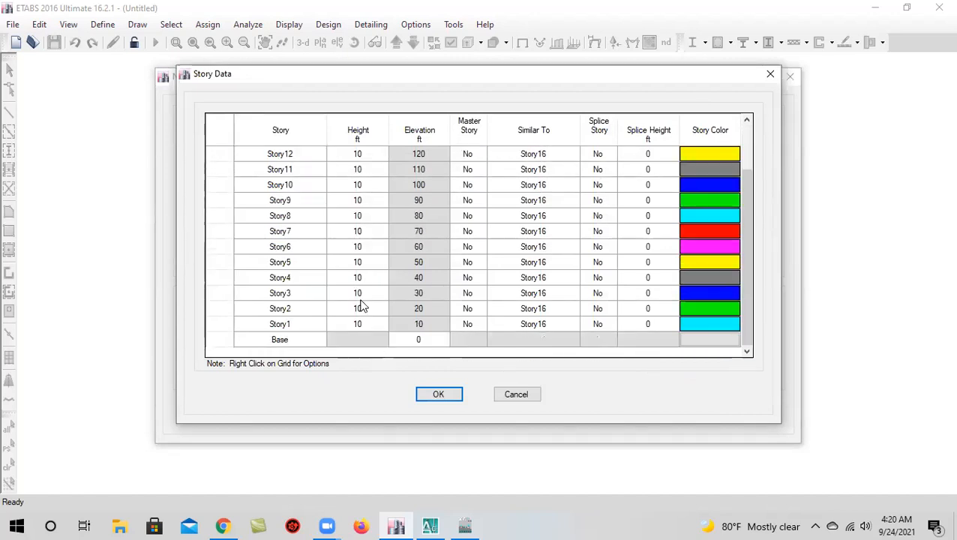
scroll(357, 300, up, 1)
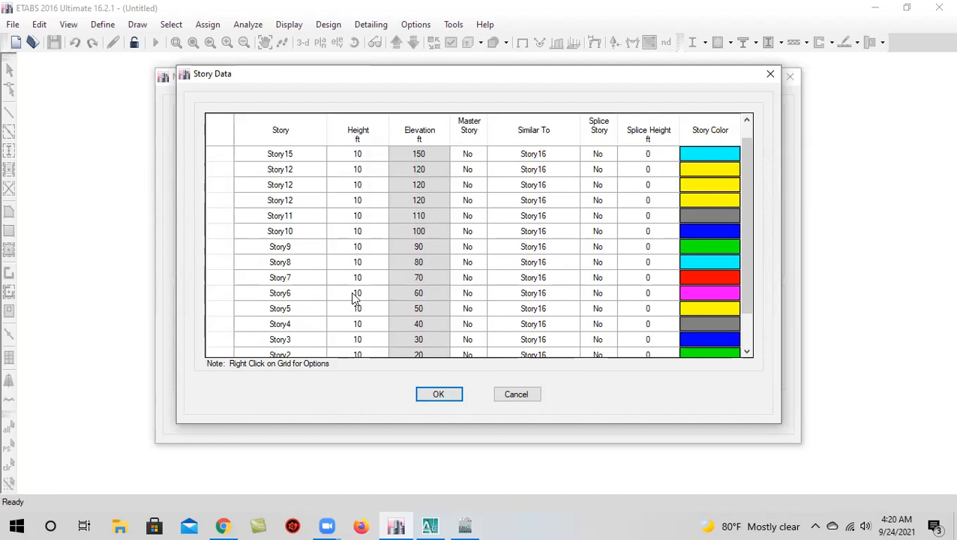
scroll(310, 327, down, 1)
double_click(310, 324)
text(b)
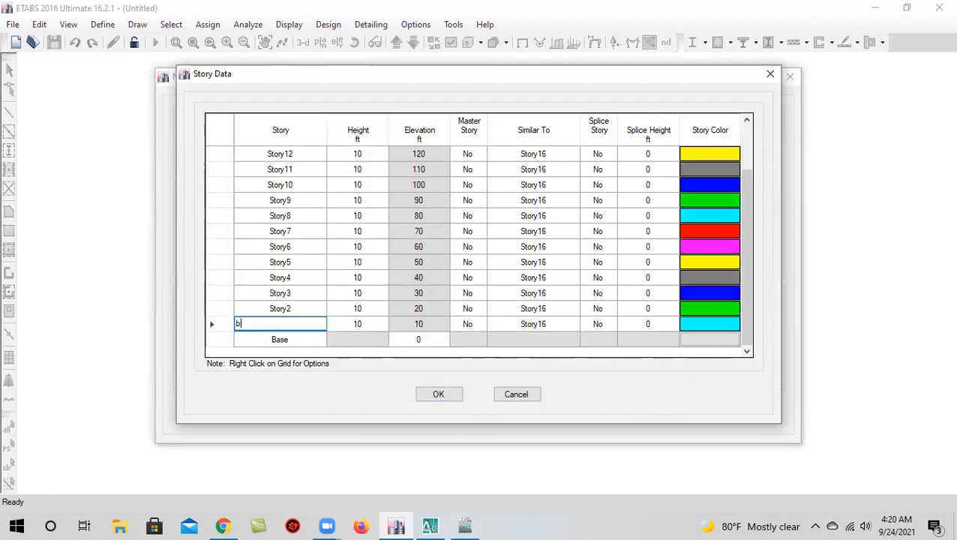
key(BackSpace)
text(BASE-01)
click(309, 308)
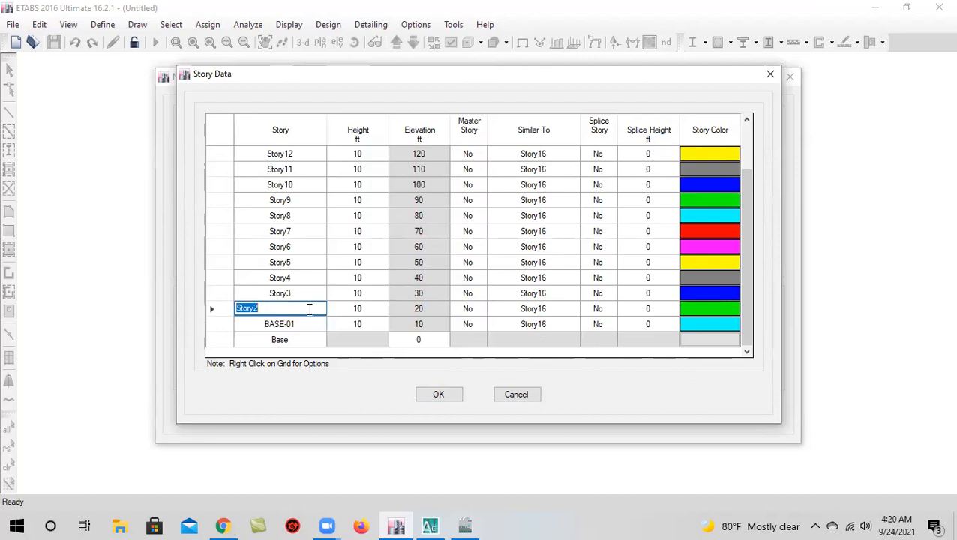
text(BASE)
text(-02)
click(319, 293)
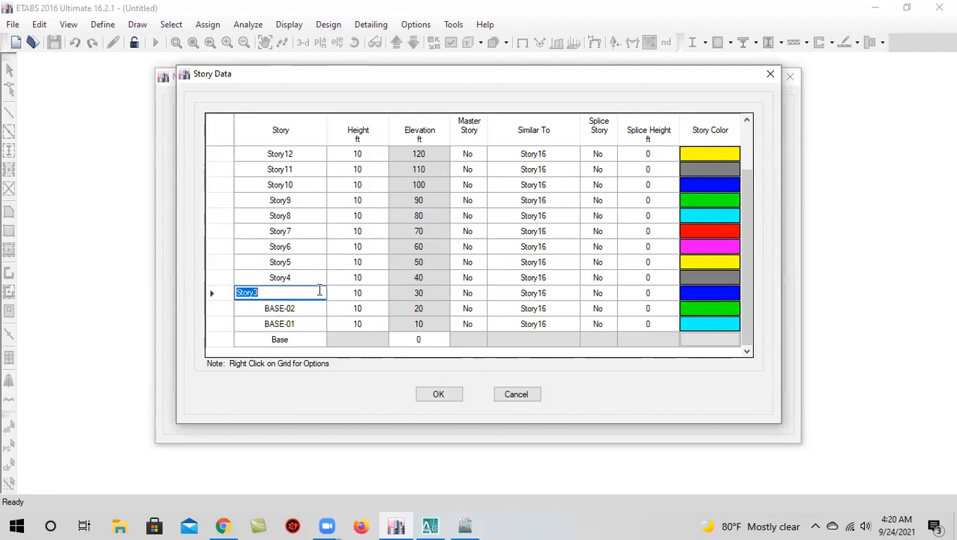
text(BASE-3)
Rename Story4 as GF, Story5 as 1ST, Story6 as 2ND and Story7 as 3RD
click(321, 278)
text(GF)
click(322, 263)
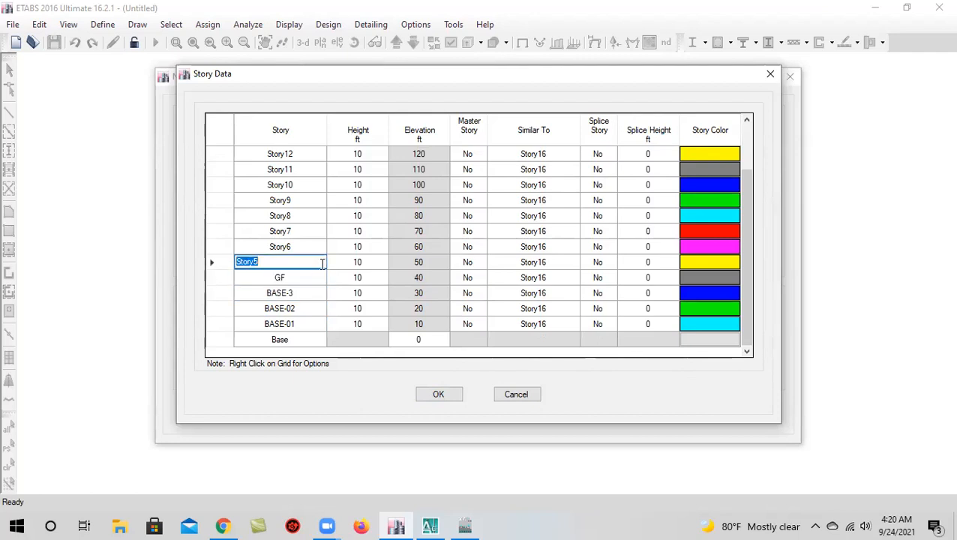
text(1ST)
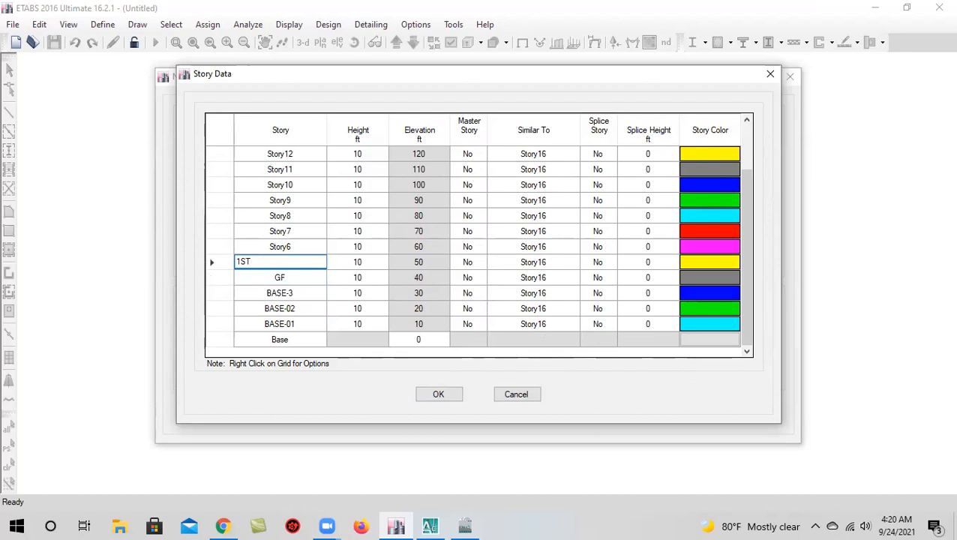
click(308, 248)
text(2ND)
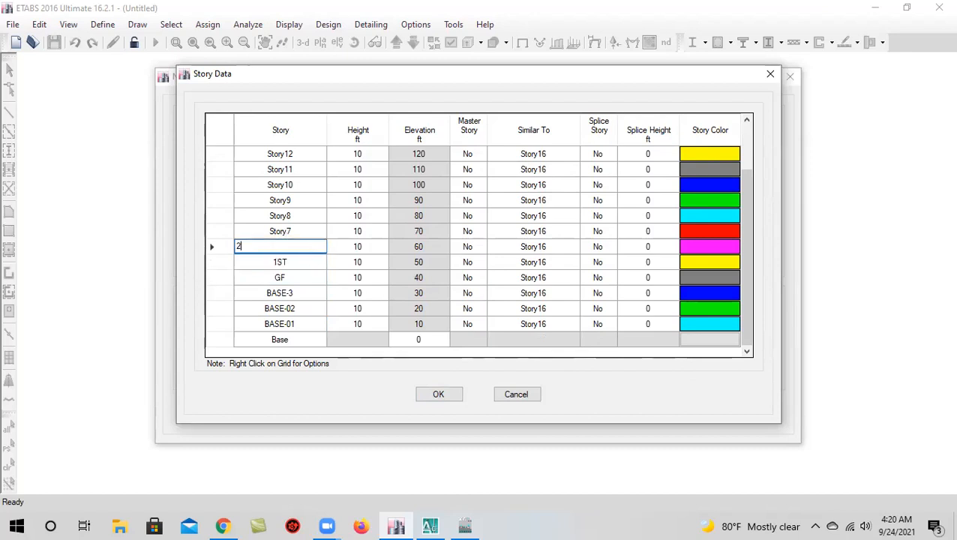
click(317, 232)
text(3RD)
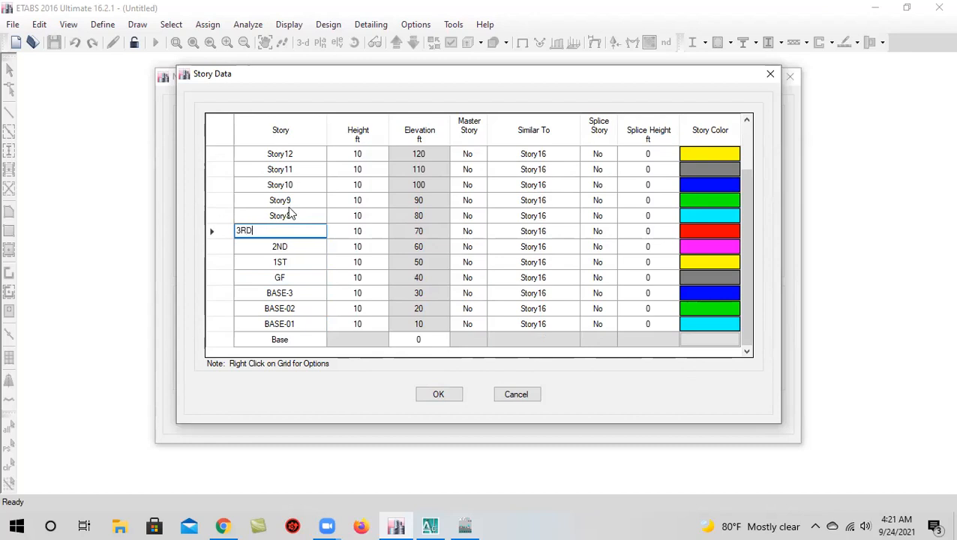
Rename Story8 as 4TH, Story9 as 5TH and Story10 as 6TH
click(299, 215)
text(4)
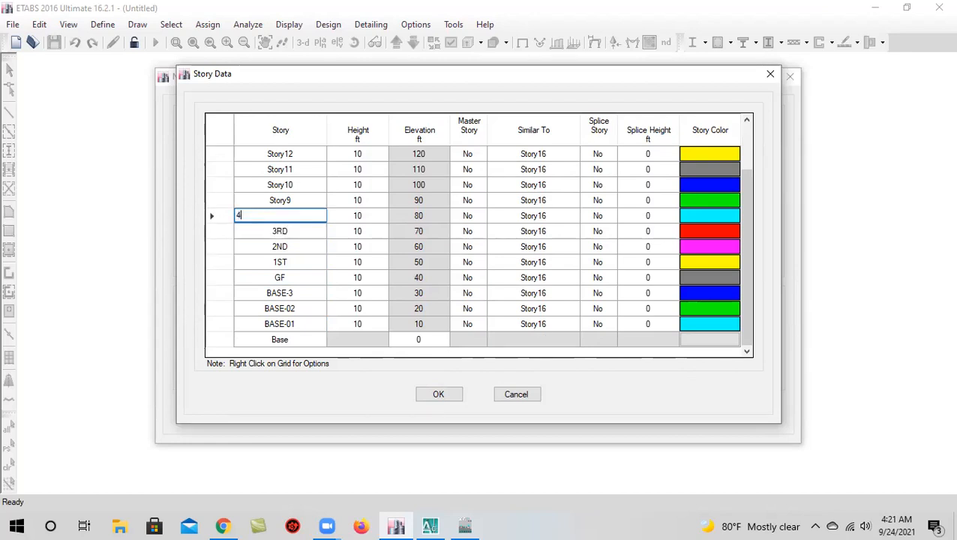
text(TH)
click(306, 199)
text(5TH)
click(307, 184)
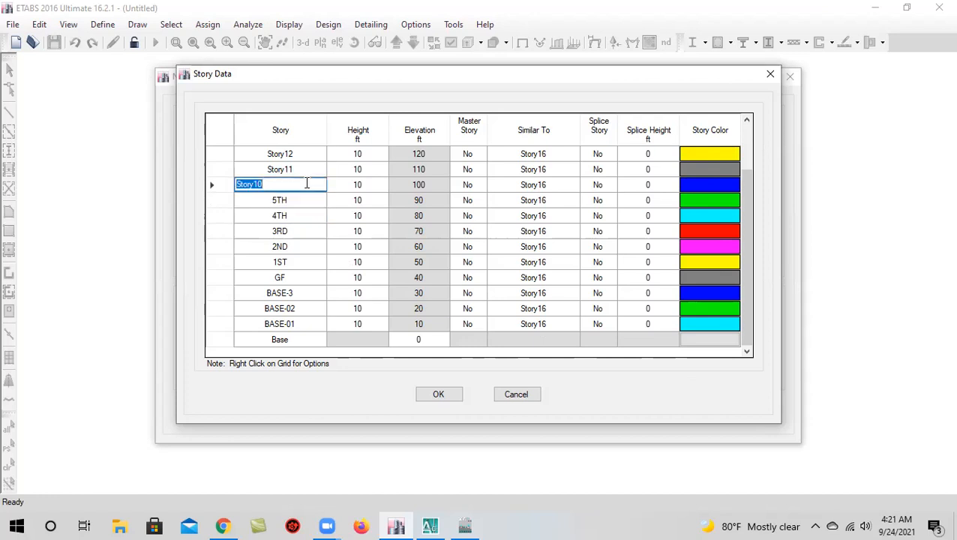
text(6TH)
key(Escape)
scroll(284, 216, up, 2)
click(307, 233)
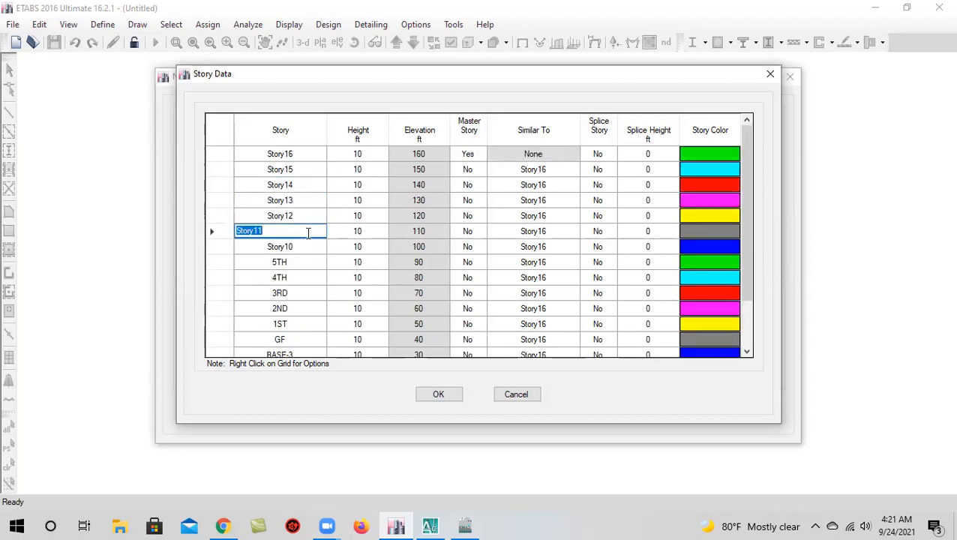
click(310, 248)
text(6TH)
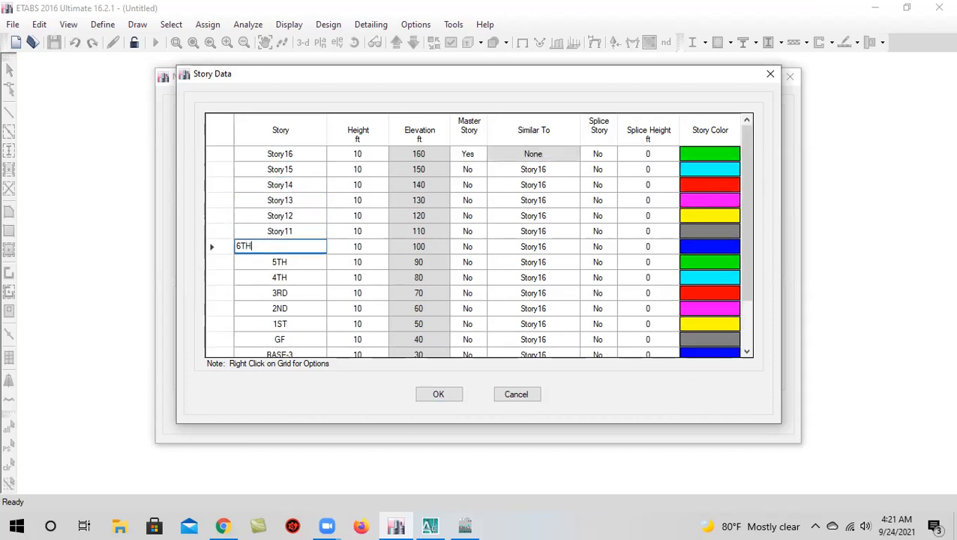
Rename Story11 as 7TH, Story12 as 8TH and Story13 as 9TH
click(318, 233)
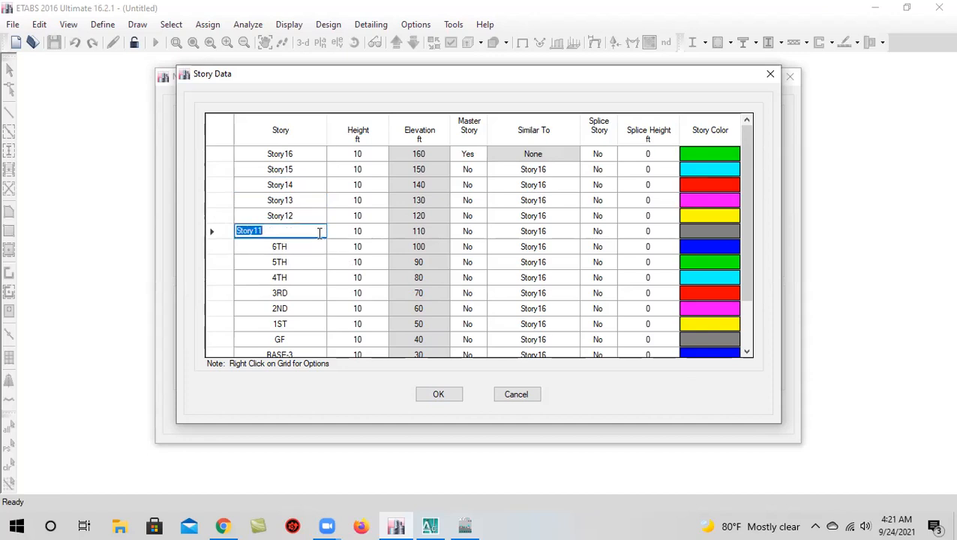
text(7TH)
click(307, 212)
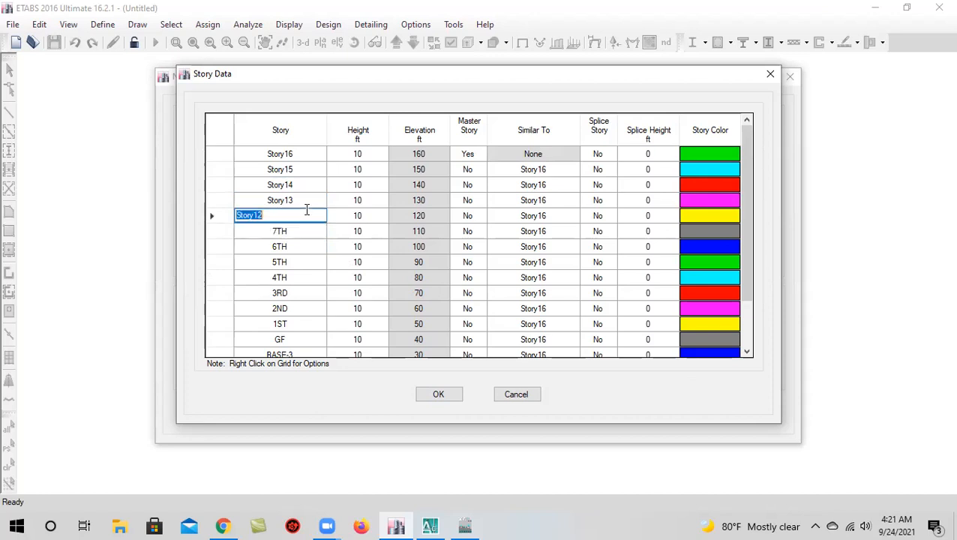
text(8TH)
click(315, 201)
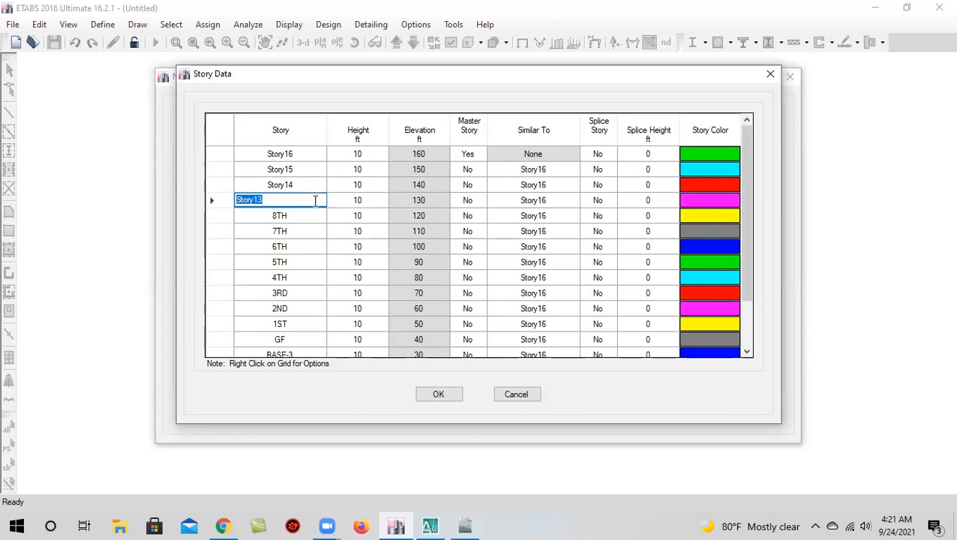
text(9TH)
Rename Story14 as 10 and Story15 as 11TH
click(319, 185)
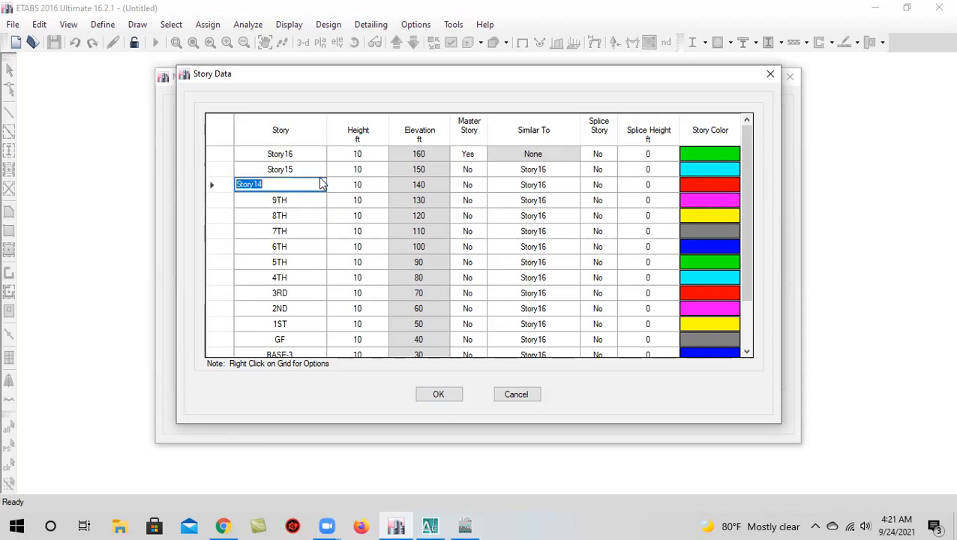
text(10)
click(319, 170)
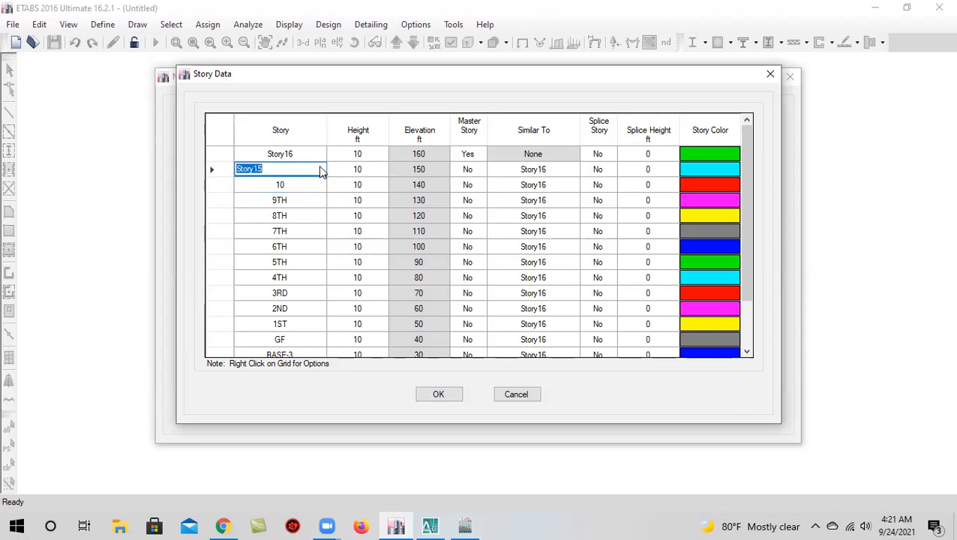
text(11TH)
Try to rename the highest story, Story16, as TOP
click(309, 153)
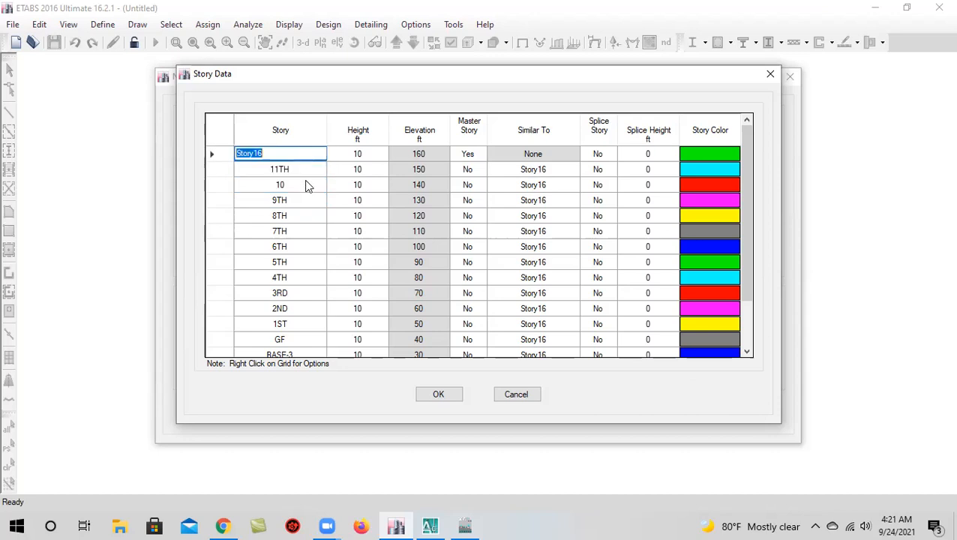
text(TOP)
scroll(316, 298, down, 2)
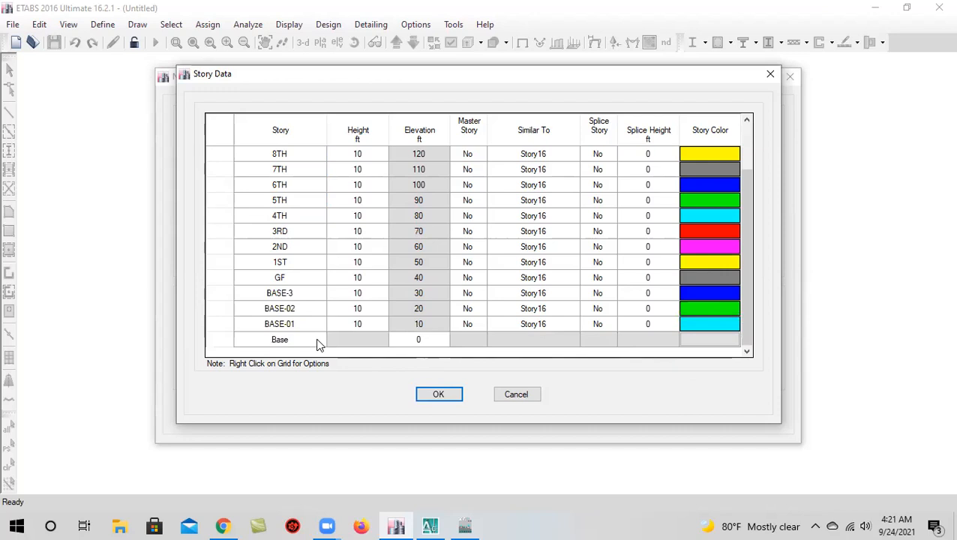
scroll(331, 295, up, 2)
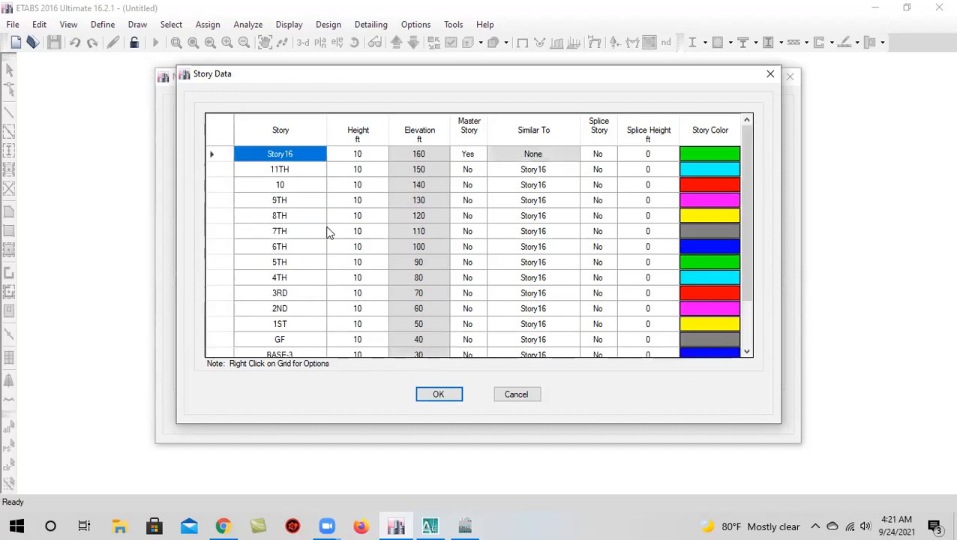
Correct the name of the story labelled 10 to 10TH
double_click(305, 183)
text(10TH)
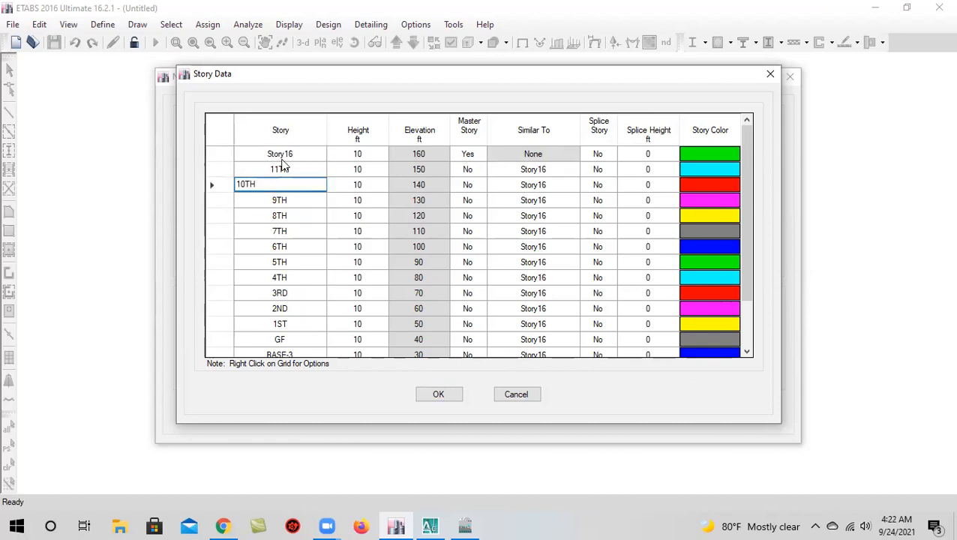
double_click(294, 168)
Try again to name Story16 TOP and check the story names throughout the list
double_click(300, 155)
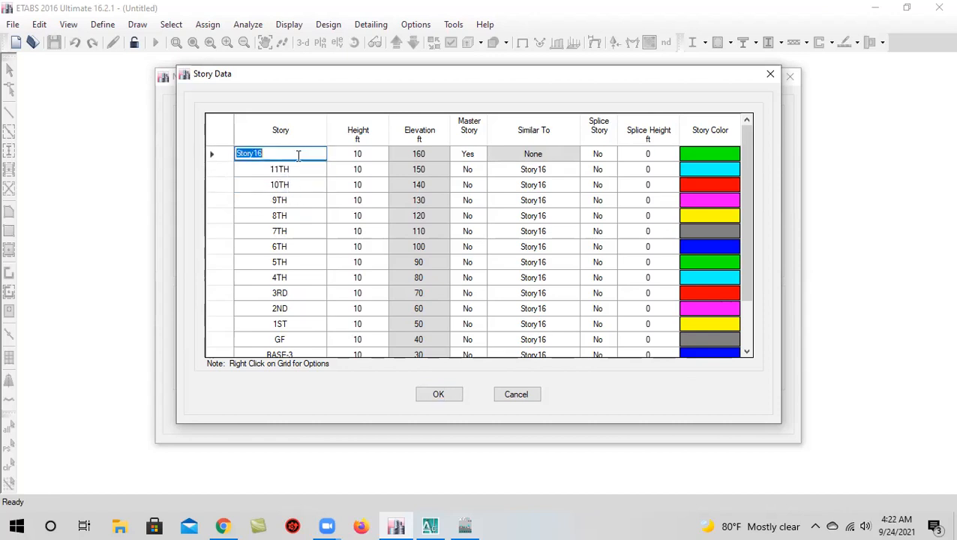
text(TOP)
scroll(321, 313, down, 3)
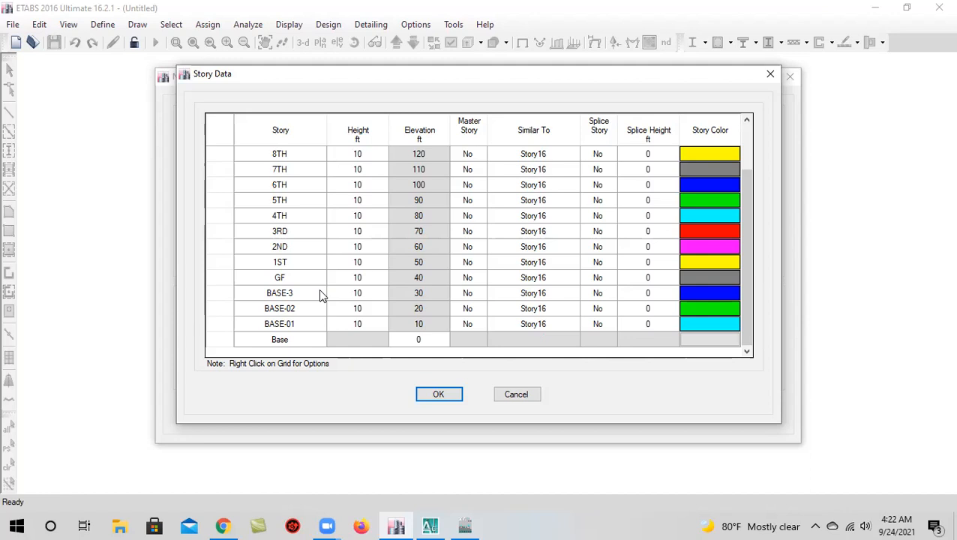
scroll(376, 242, up, 2)
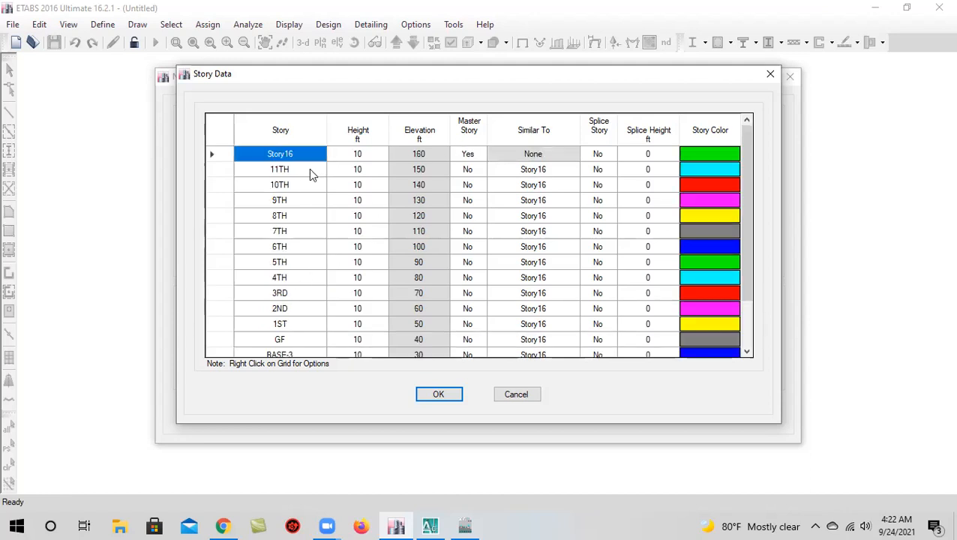
scroll(306, 247, down, 2)
scroll(305, 225, up, 2)
scroll(304, 259, down, 3)
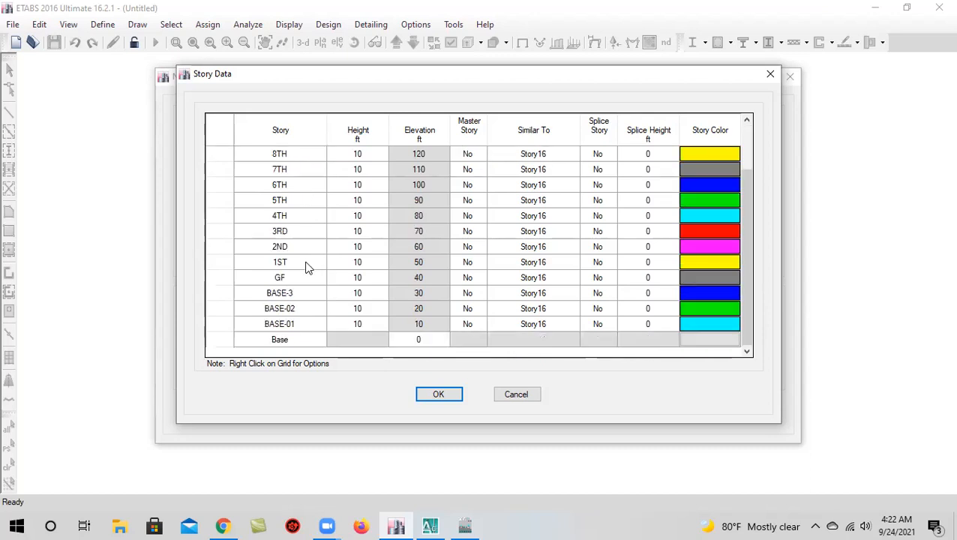
scroll(300, 259, up, 2)
scroll(292, 229, down, 2)
scroll(291, 234, up, 2)
Rename Story16 as TOP and commit the new name
click(304, 154)
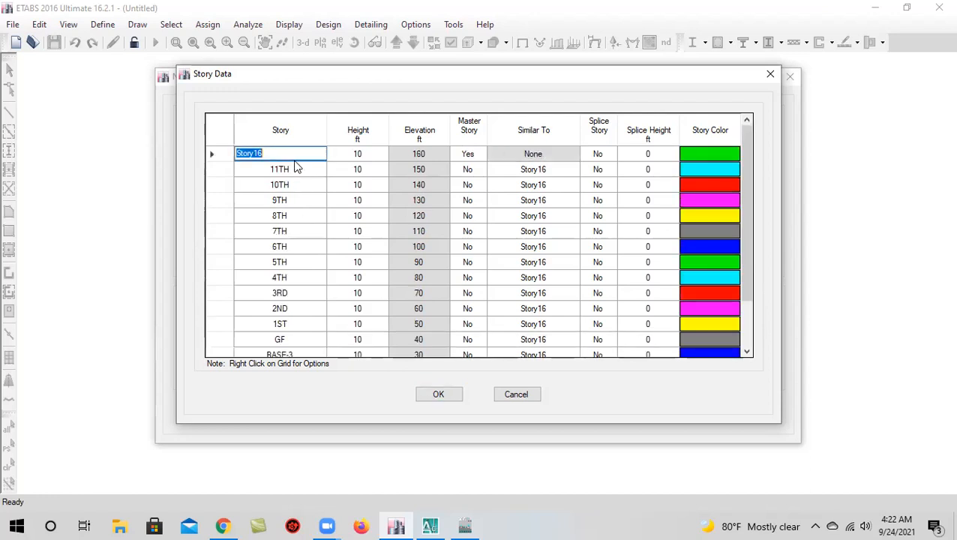
text(TOP)
key(Return)
Review the story names, heights and elevations from TOP down to Base
scroll(309, 270, down, 2)
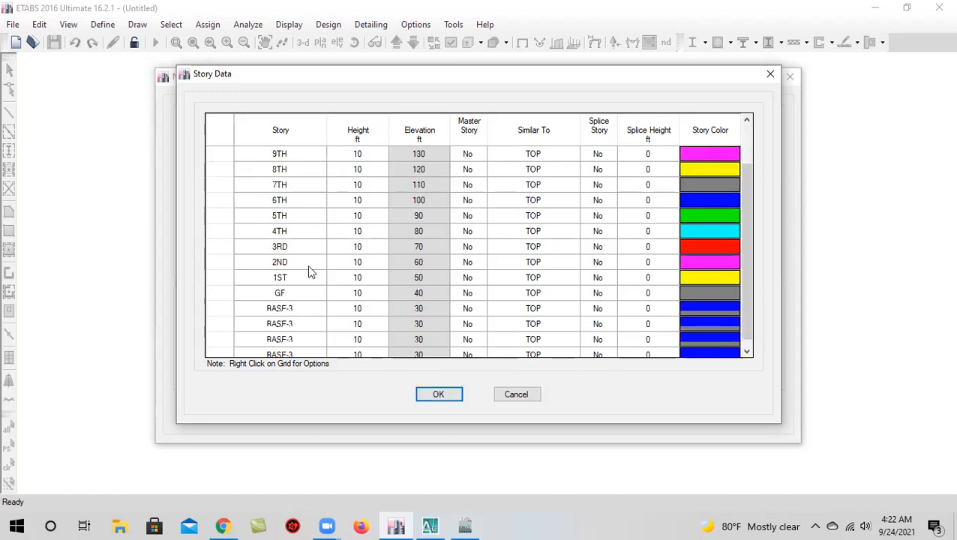
scroll(367, 298, up, 2)
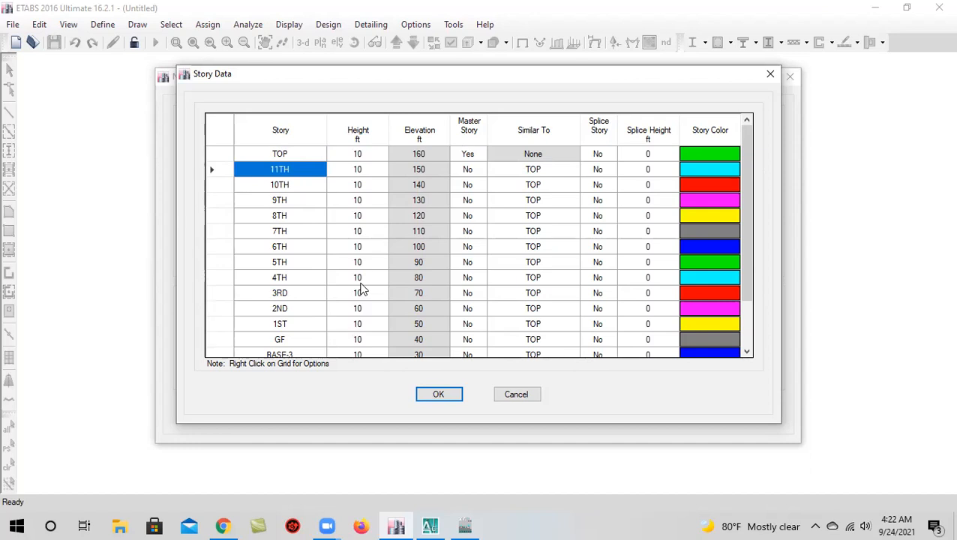
scroll(330, 300, down, 2)
scroll(330, 300, up, 2)
click(318, 263)
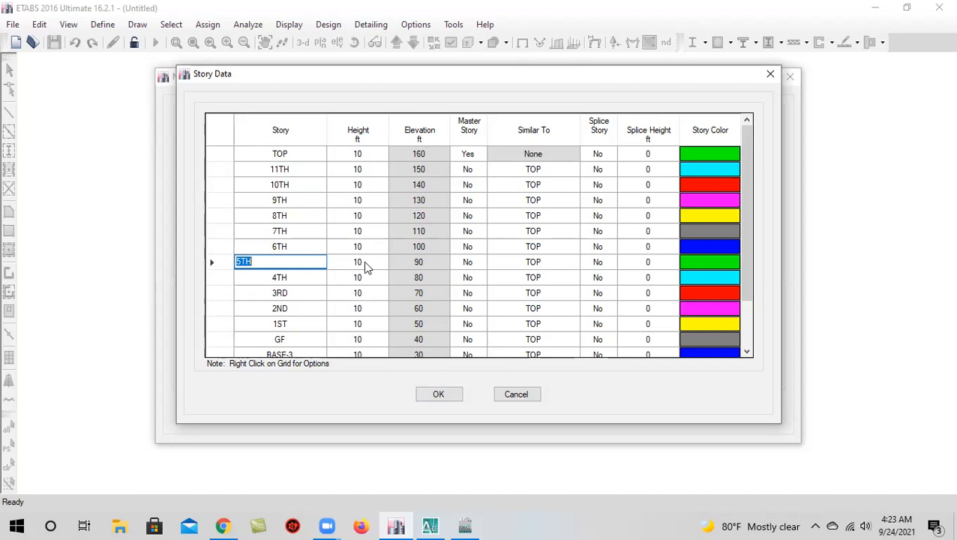
scroll(336, 306, down, 2)
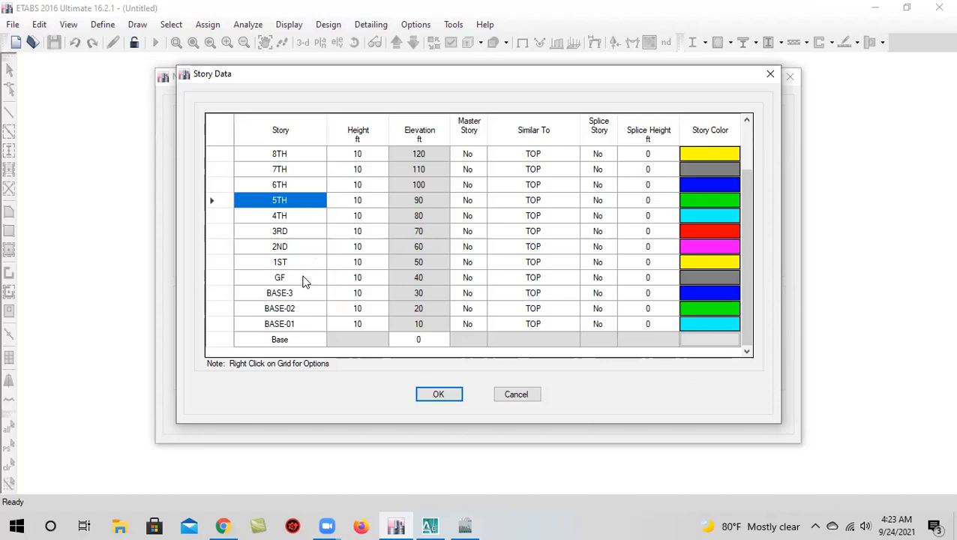
Set the height of the 6TH story to 13 ft and accept the story data
double_click(303, 232)
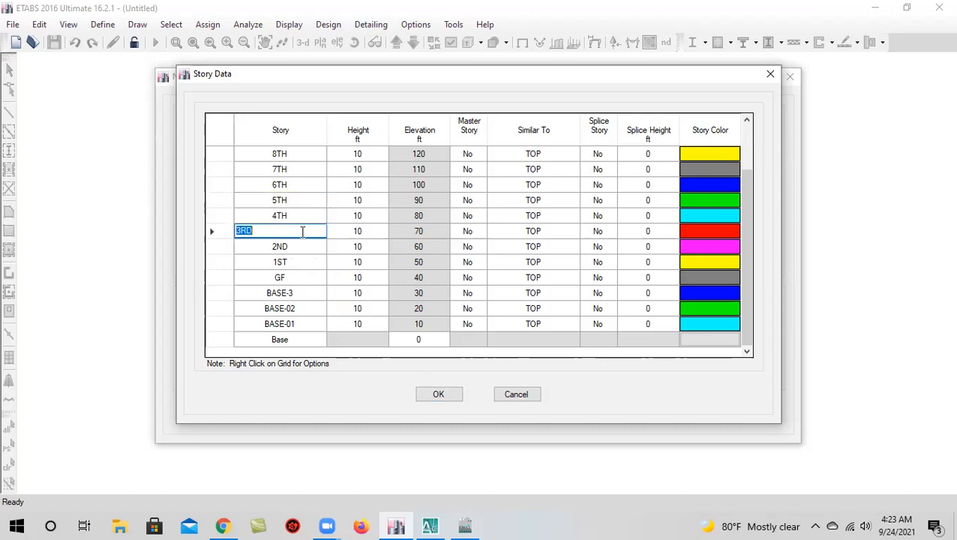
click(301, 215)
click(300, 200)
click(305, 186)
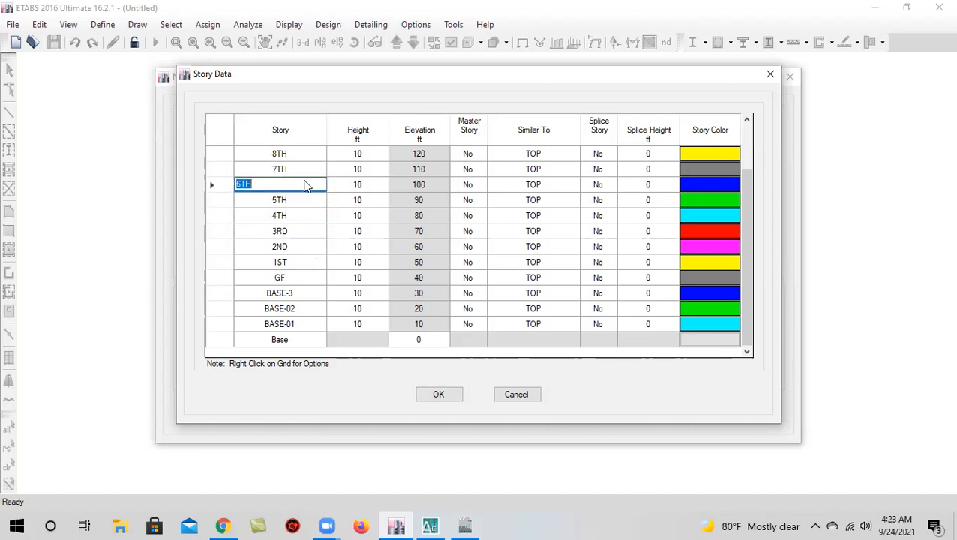
click(365, 184)
text(13)
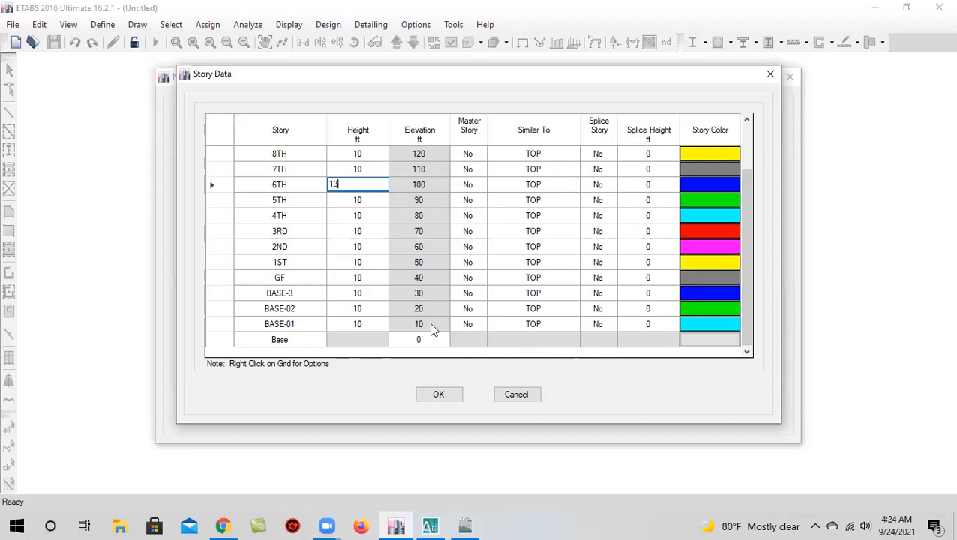
click(429, 395)
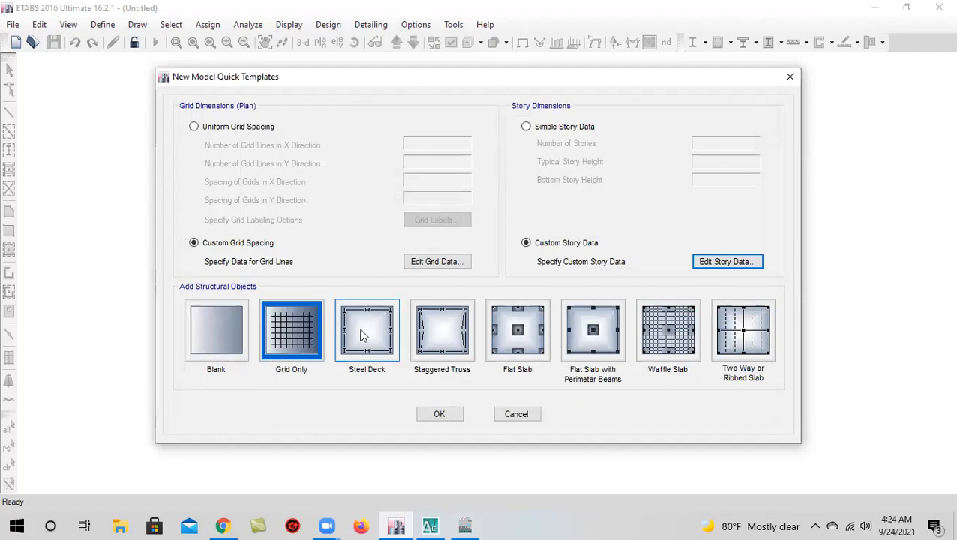
Create the model from the Grid Only template and close the 3-D view so only the plan view stays open
click(303, 328)
click(440, 415)
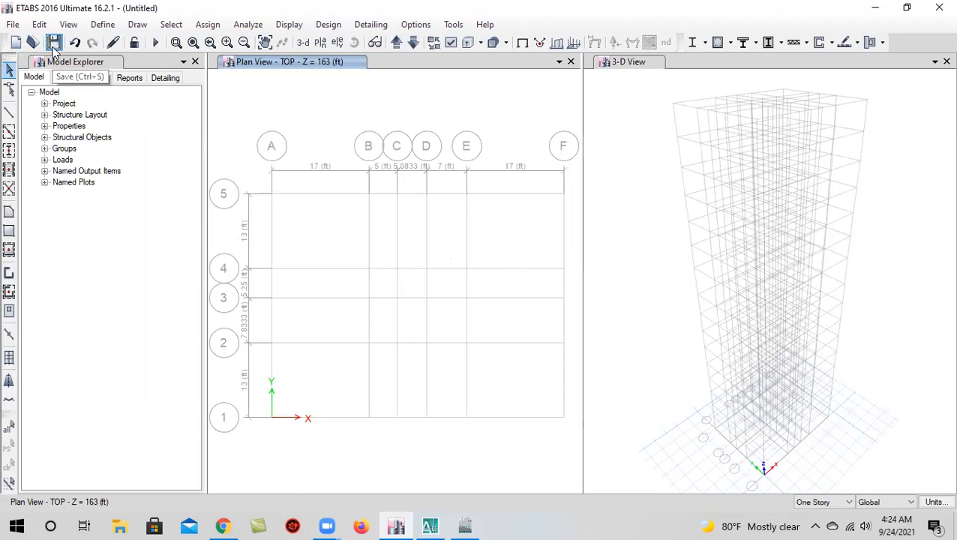
click(945, 63)
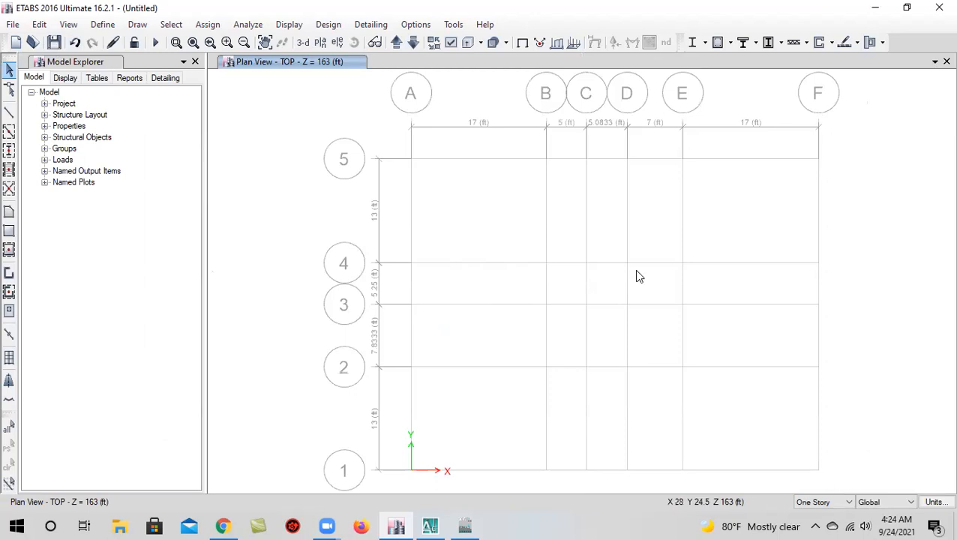
Save the model as 3BASEMENT+12 in the architect's project folder within KD Engineering on the G: drive
click(56, 43)
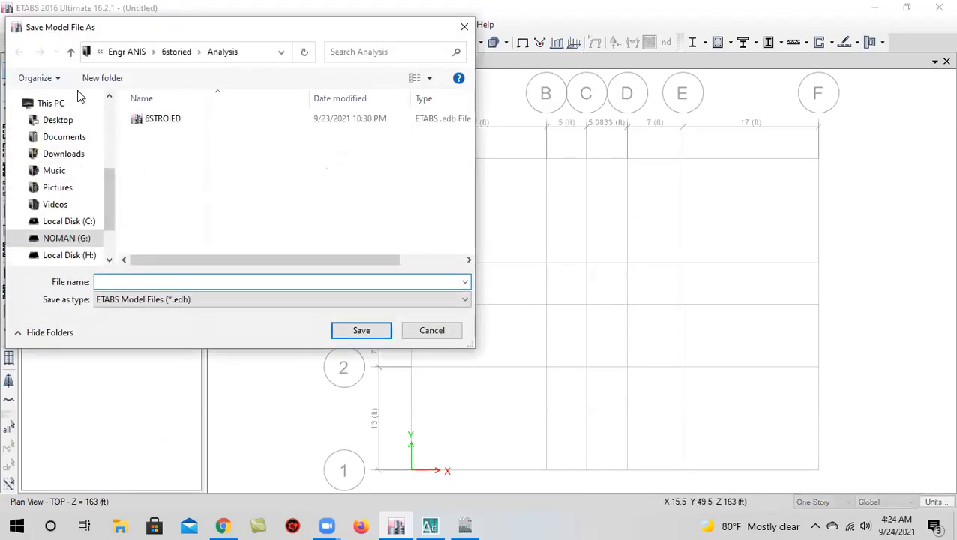
click(78, 237)
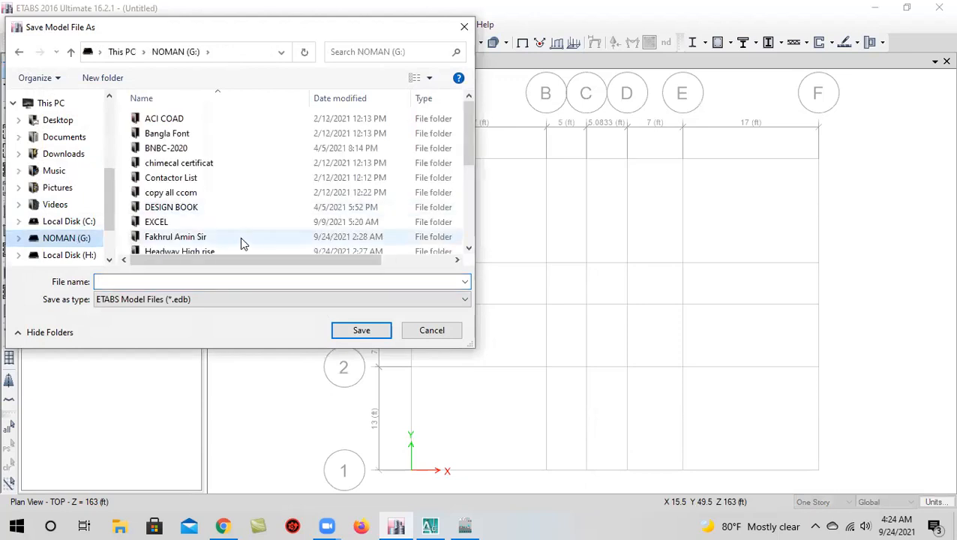
click(240, 237)
scroll(240, 218, down, 2)
double_click(239, 187)
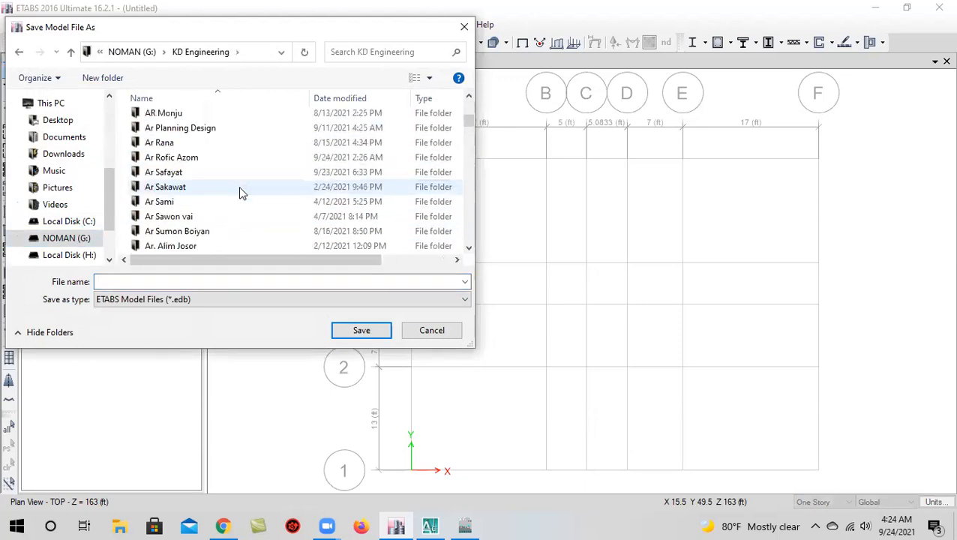
scroll(238, 188, up, 1)
double_click(240, 145)
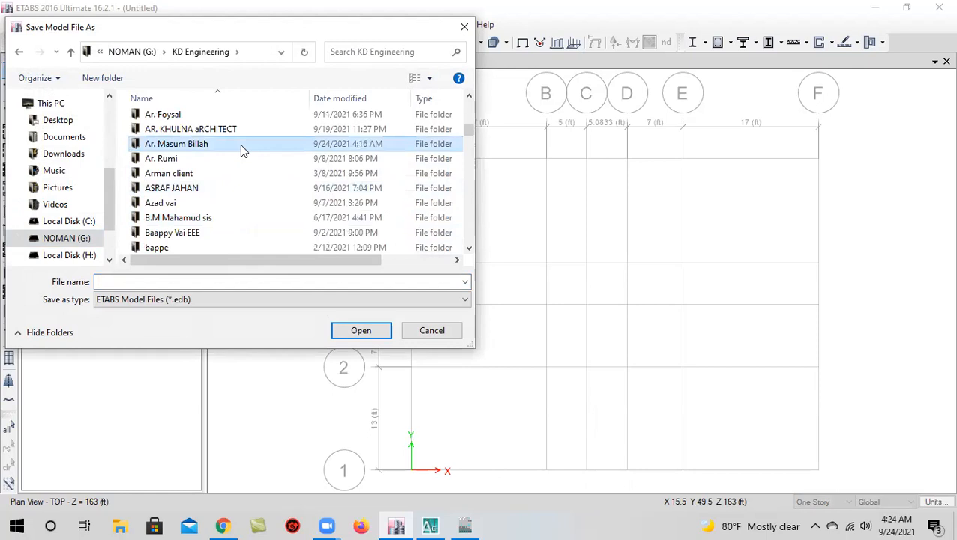
click(173, 282)
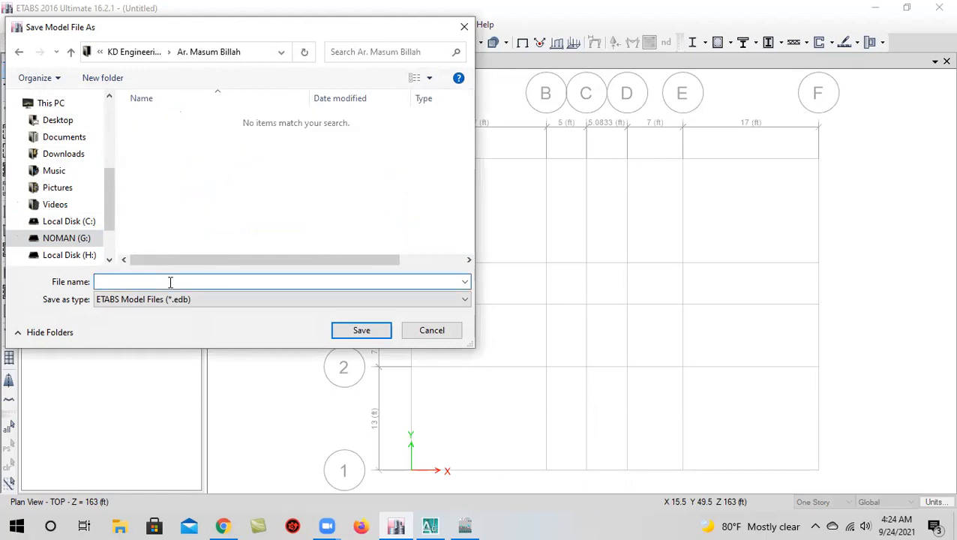
text(3BASEMENT+12)
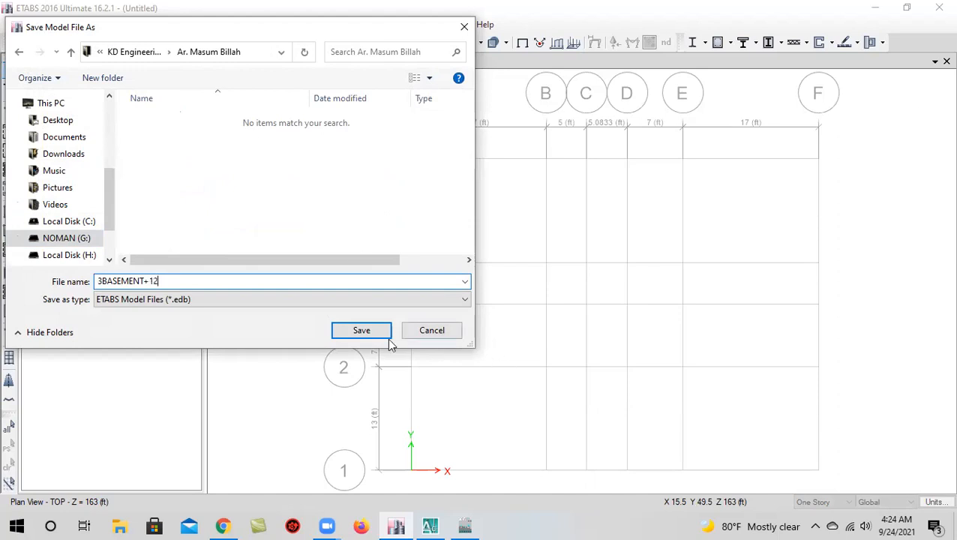
click(362, 331)
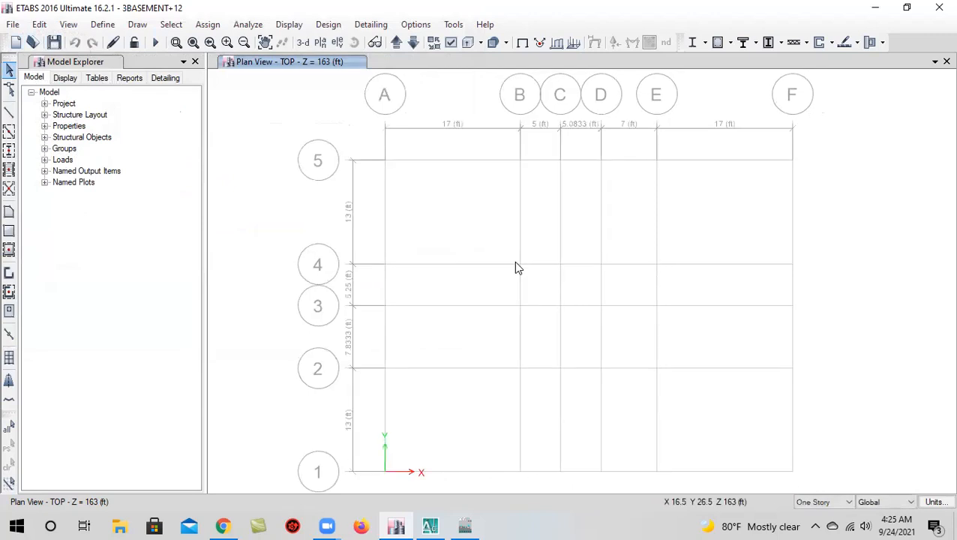
click(54, 42)
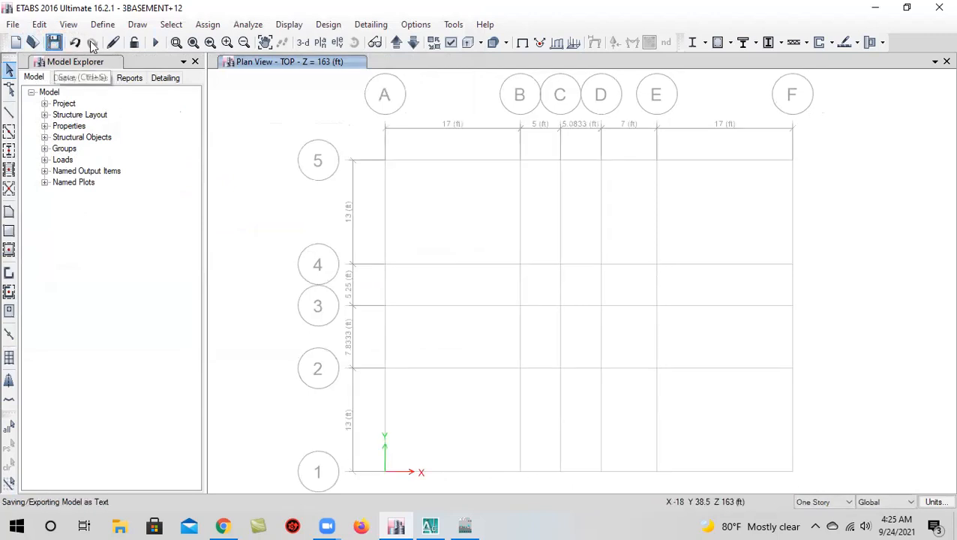
Add a copy of the 4000Psi material named FC-3000PSI and accept the material definitions
click(104, 24)
click(151, 38)
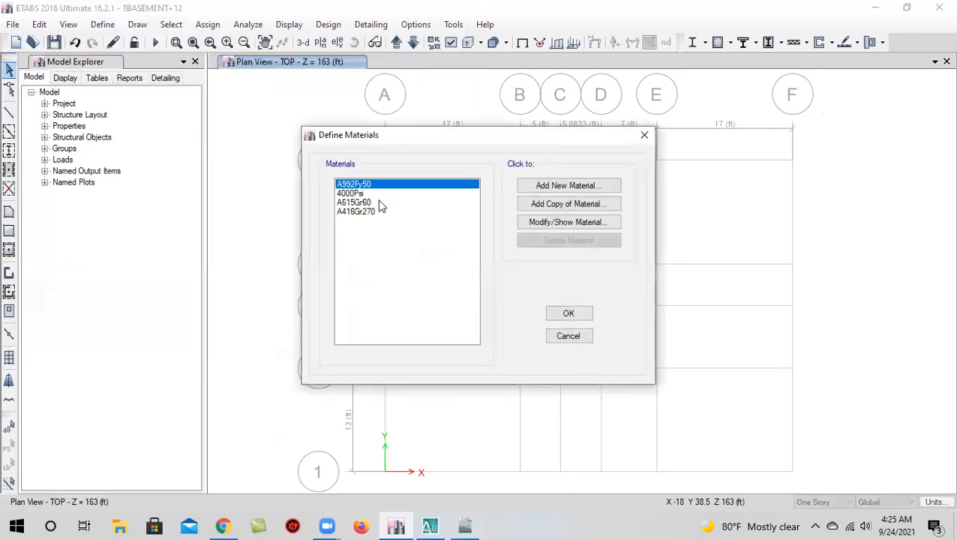
click(383, 195)
click(578, 204)
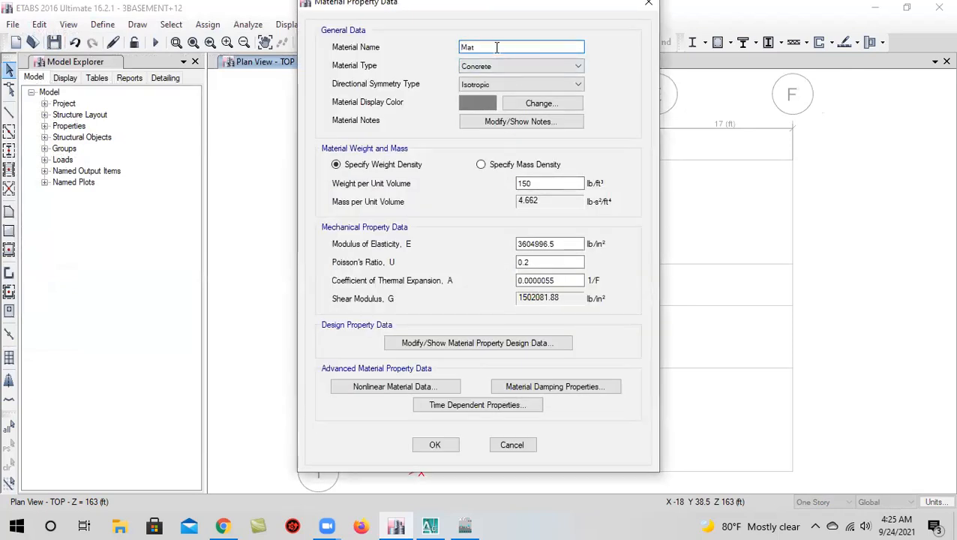
double_click(497, 48)
text(C)
key(BackSpace)
text(FC-3000PSI)
click(451, 445)
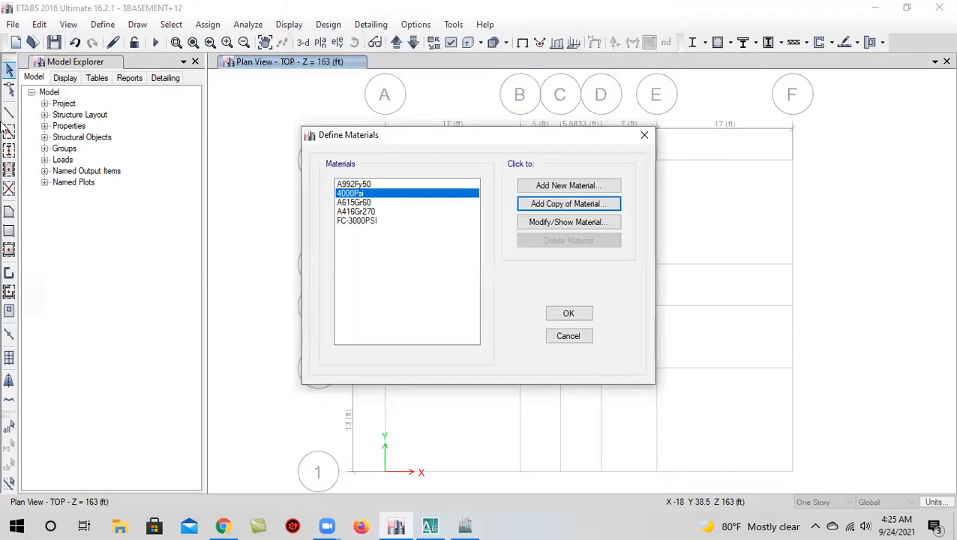
click(398, 220)
click(569, 313)
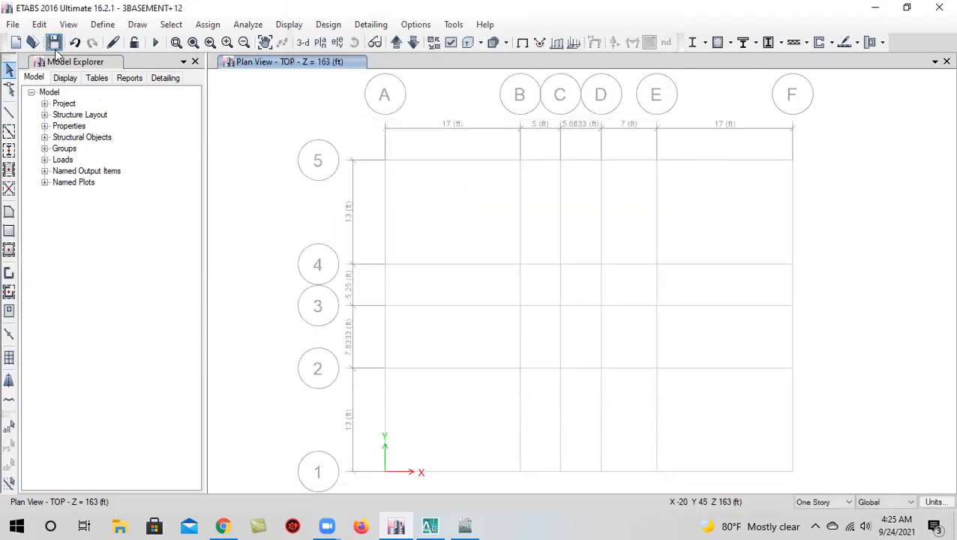
Delete the frame sections A-CompBm, A-LatBm, A-LatCol, ConcBm, ConcCol, SteelBm and SteelCol
click(107, 27)
mouse_move(134, 72)
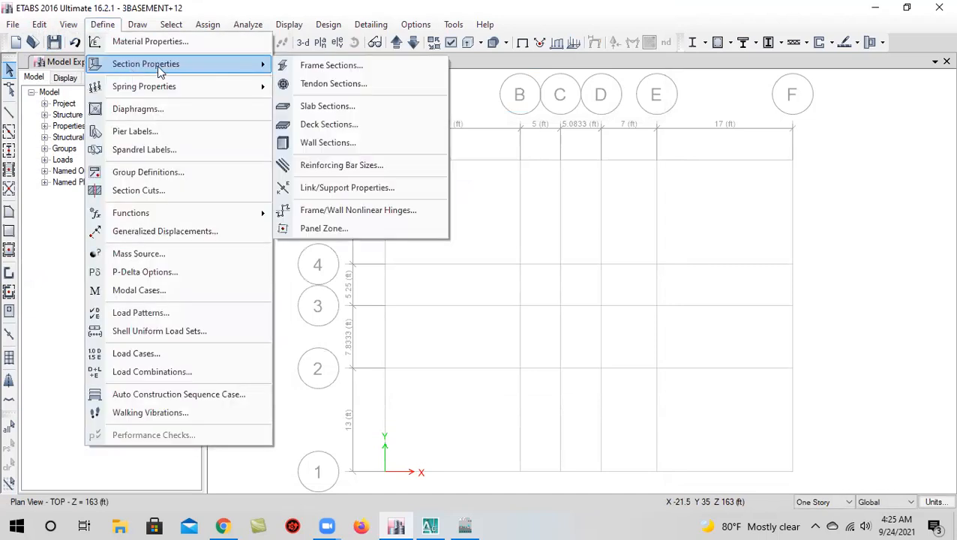
click(286, 69)
click(564, 244)
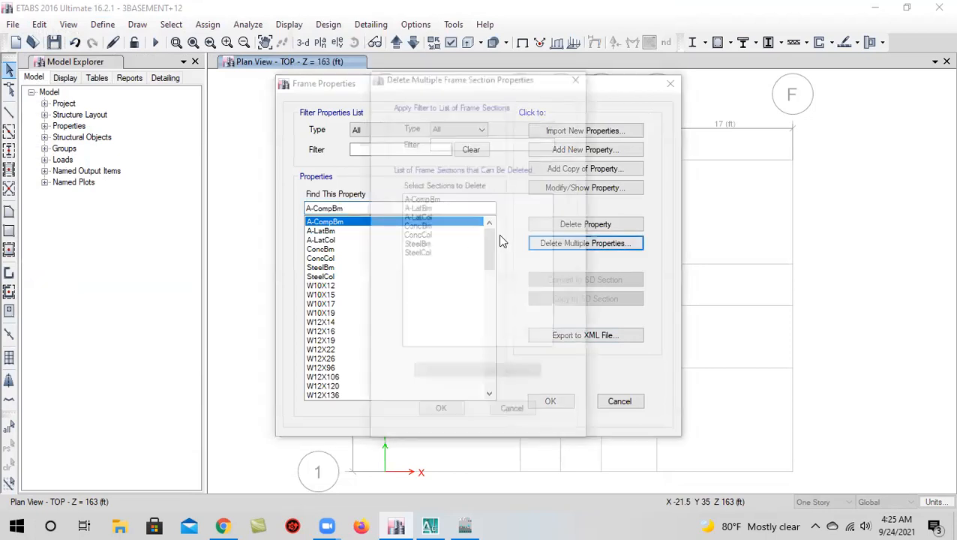
drag(474, 209, 474, 253)
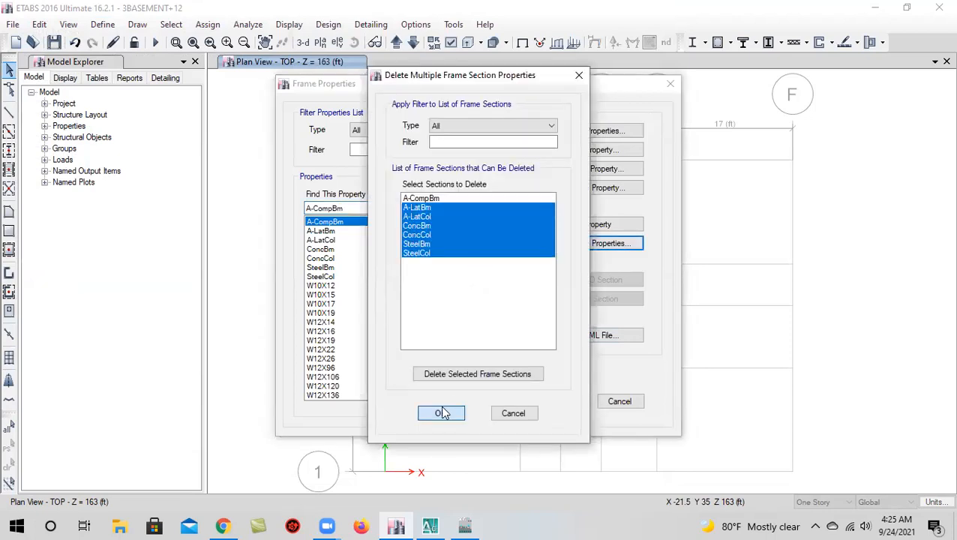
click(442, 413)
click(592, 244)
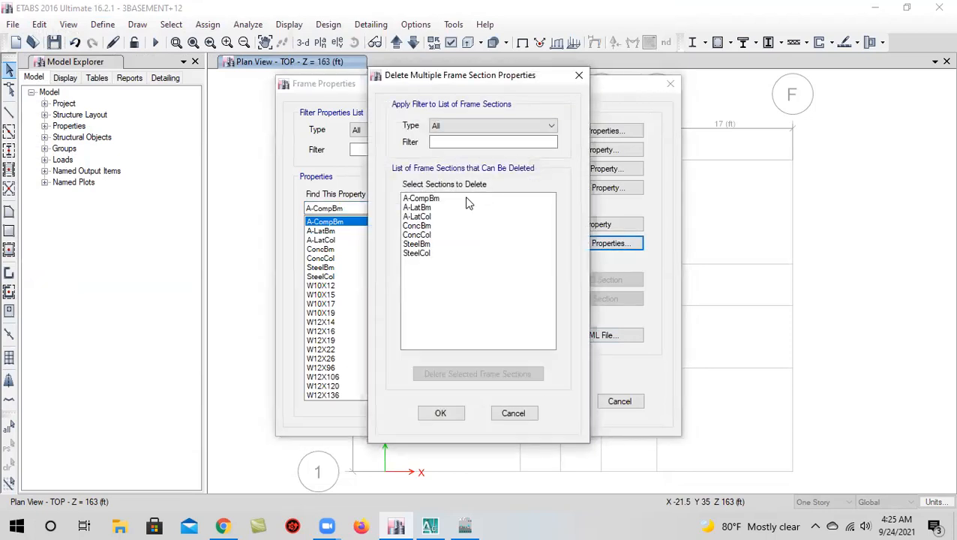
drag(466, 202, 468, 299)
click(454, 373)
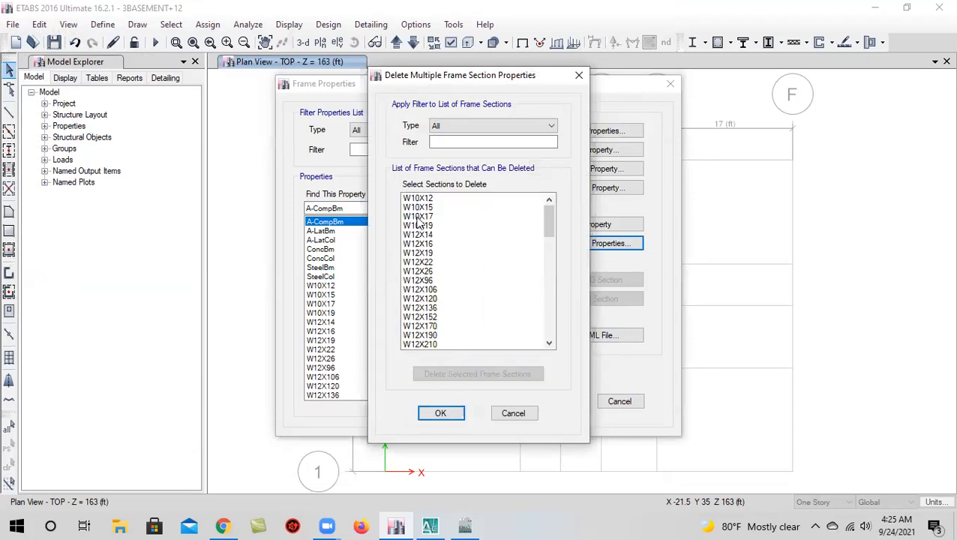
Delete all remaining W-shape frame sections except W10X12 and accept the deletion
drag(450, 198, 447, 487)
click(465, 375)
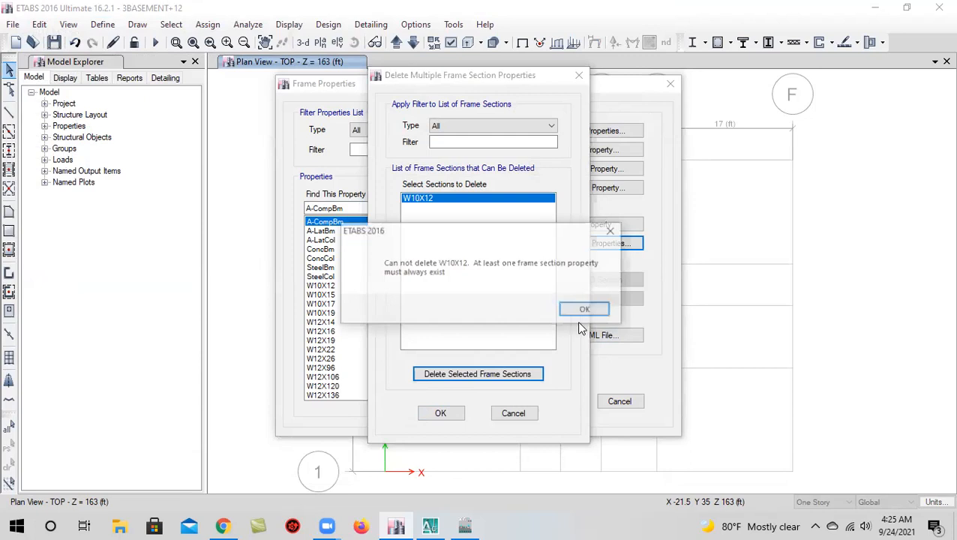
click(583, 310)
click(435, 417)
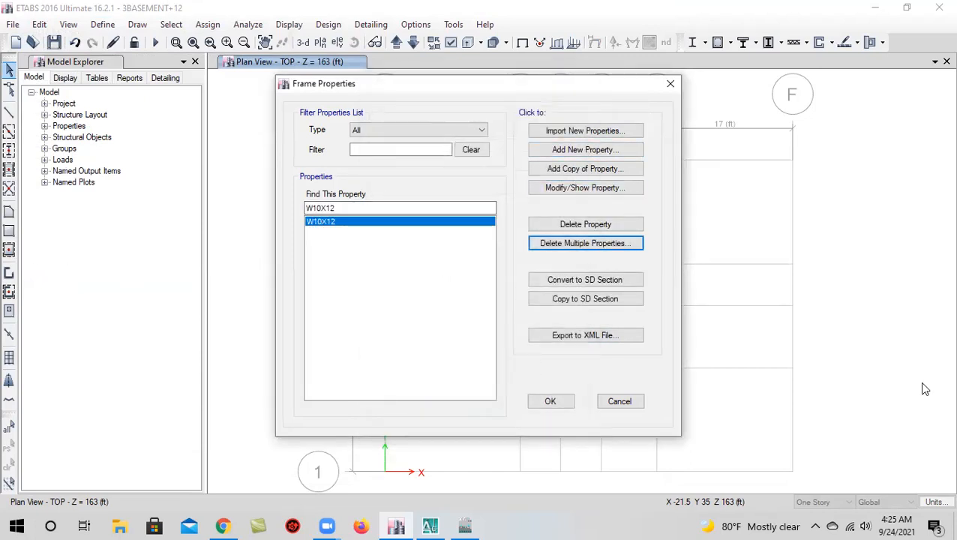
Add a rectangular concrete frame section named C1-30X30 with FC-3000PSI as its material
click(607, 149)
click(241, 229)
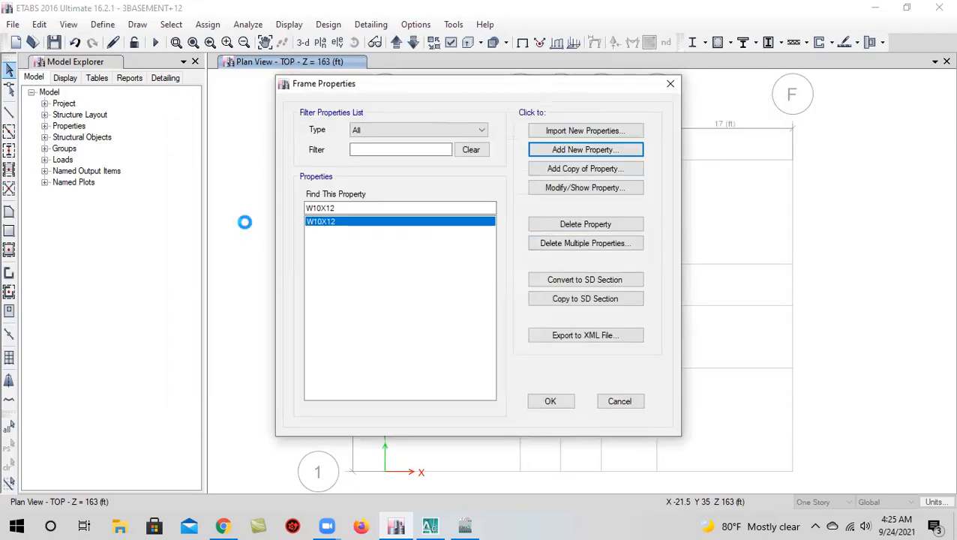
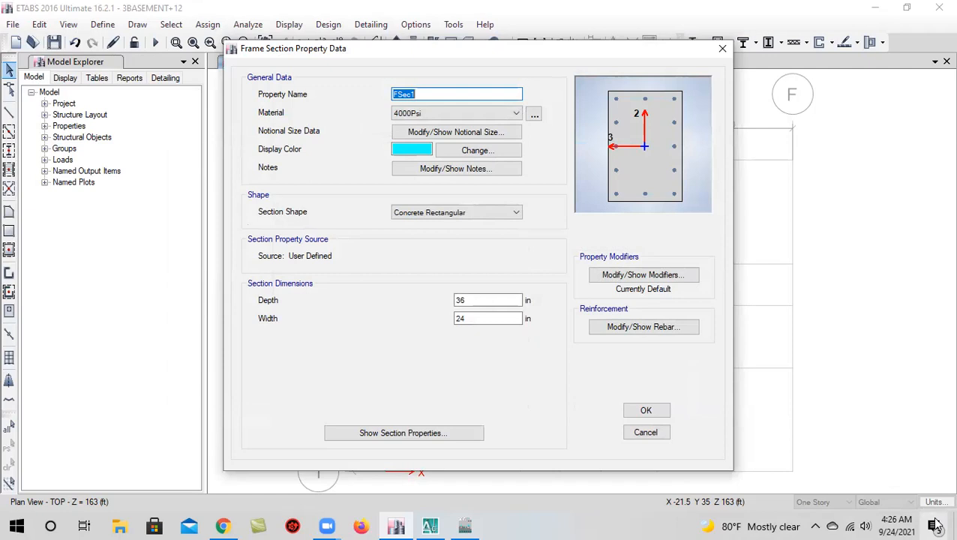
text(C1)
text(30X30)
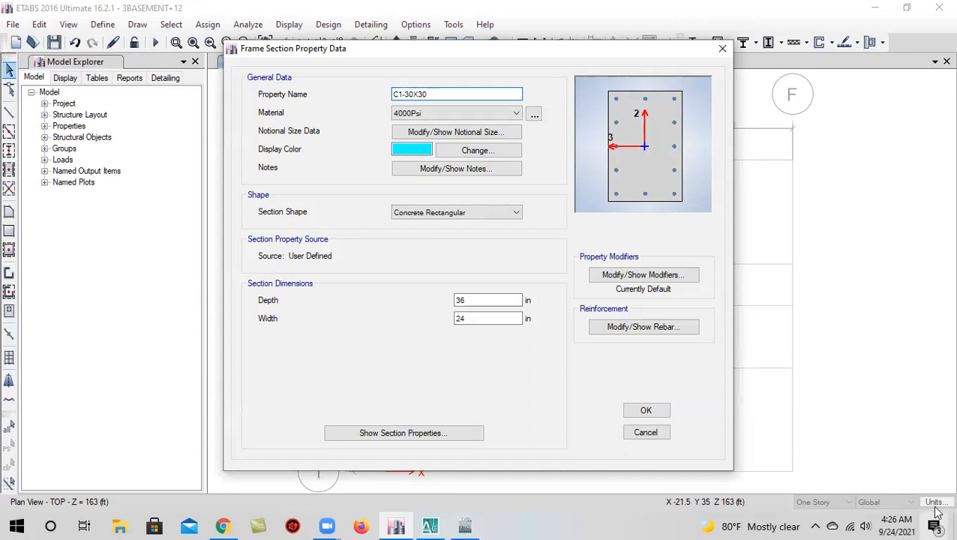
click(435, 113)
click(426, 162)
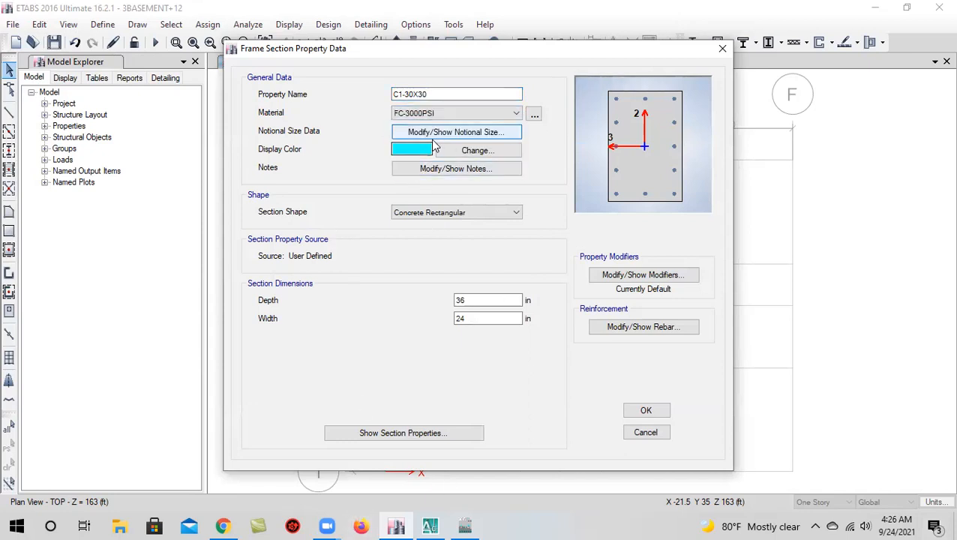
Give the C1-30X30 section a blue display color and set its depth and width to 30 in
click(472, 150)
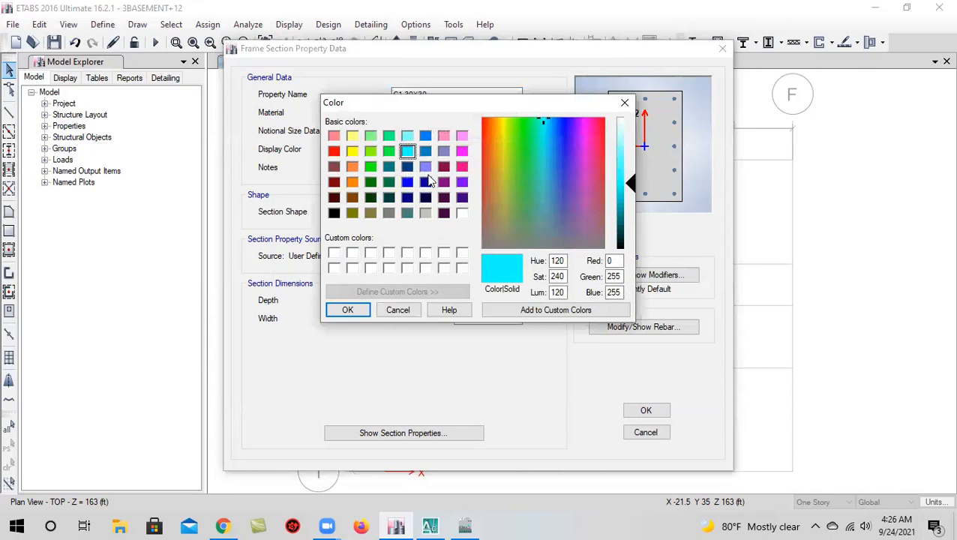
click(407, 186)
click(354, 310)
double_click(485, 300)
text(30)
double_click(492, 319)
text(30)
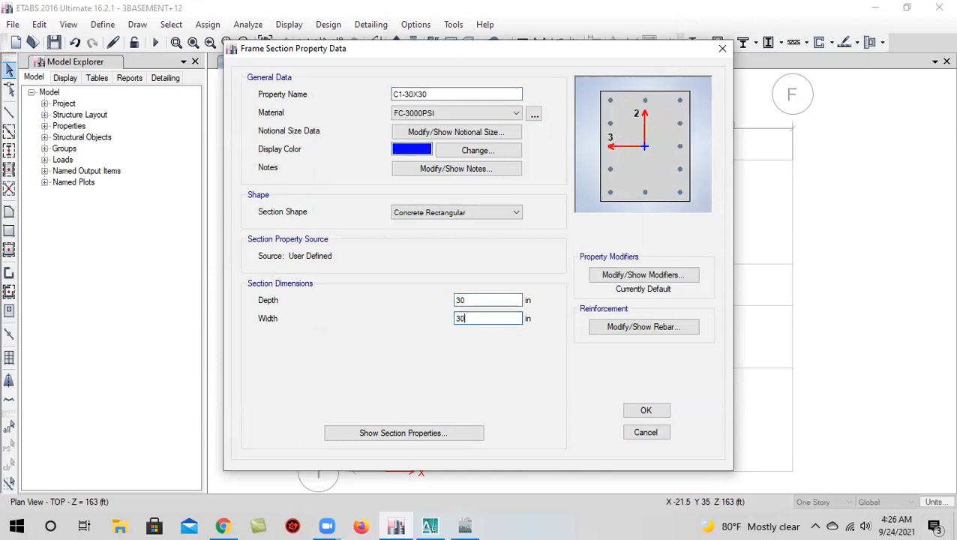
click(494, 301)
Set the C1-30X30 reinforcement to #9 longitudinal and corner bars with 10 bars along both the 3-dir and 2-dir faces
click(644, 327)
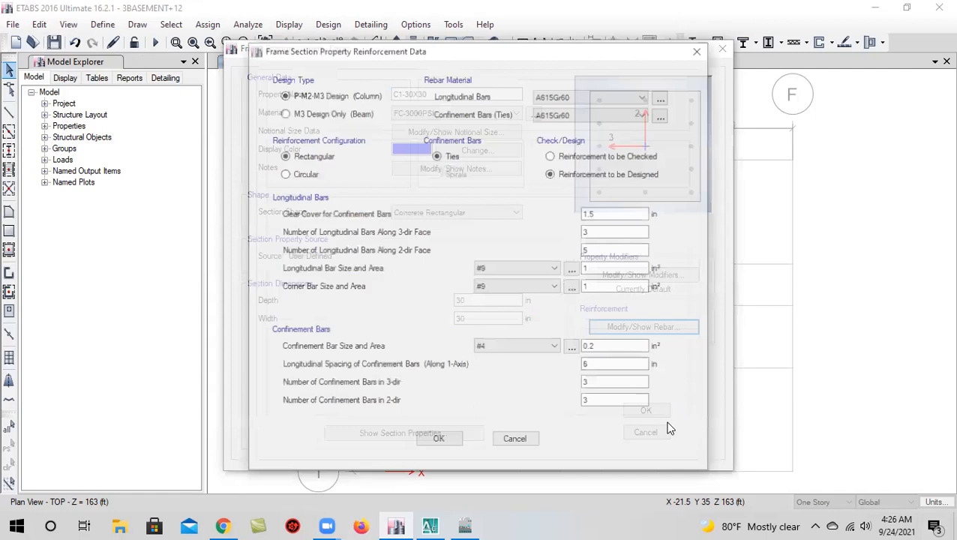
click(527, 285)
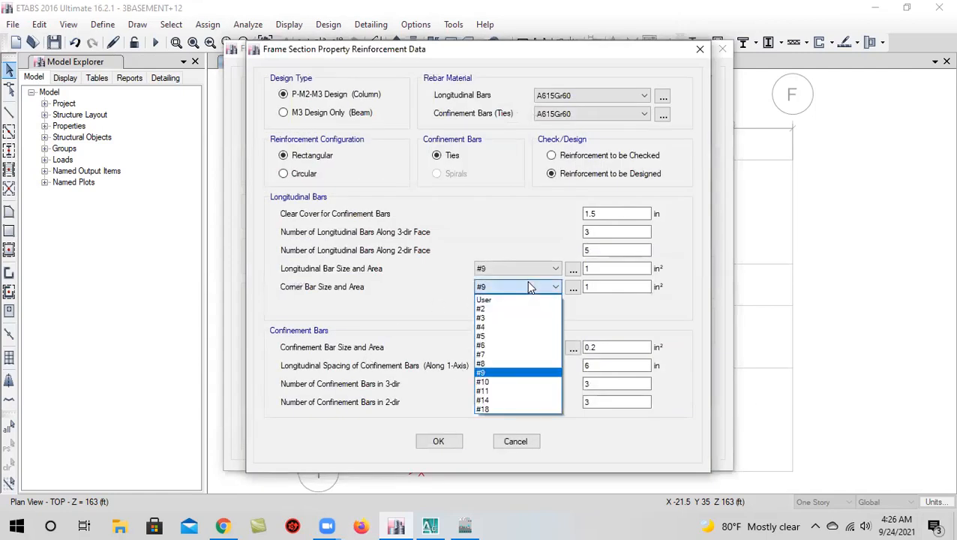
click(509, 378)
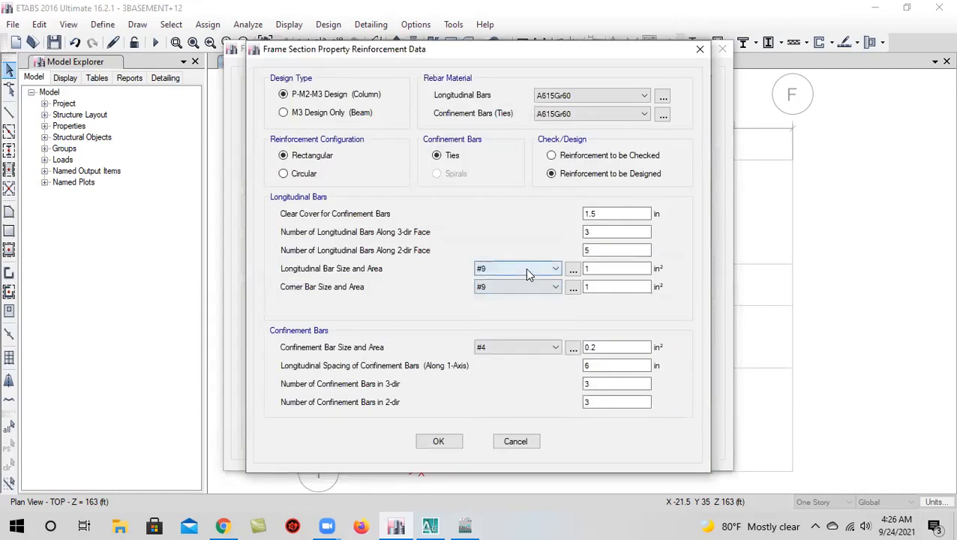
click(527, 270)
click(509, 356)
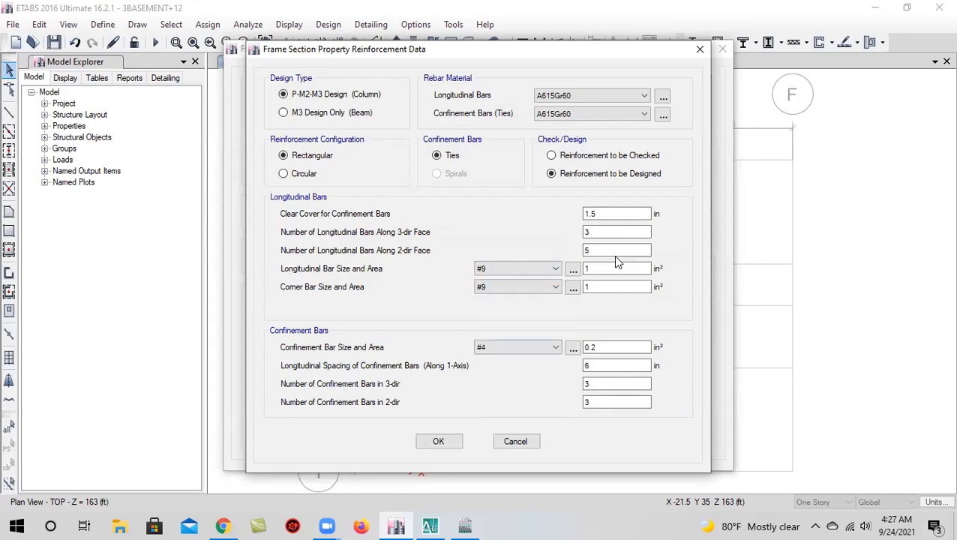
double_click(618, 231)
text(10)
double_click(591, 250)
text(10)
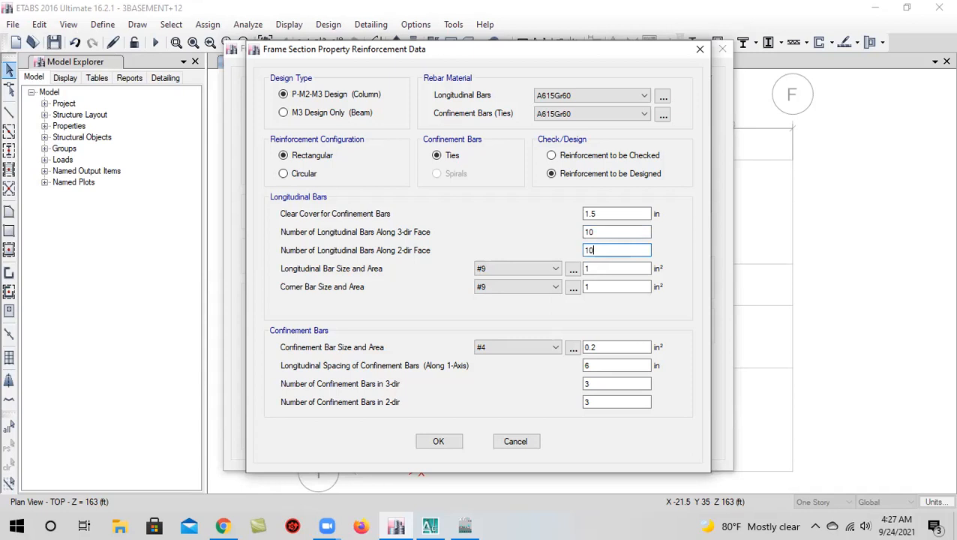
Set the C1-30X30 confinement bars to #3 with Reinforcement to be Checked, and accept the section
click(508, 351)
click(496, 369)
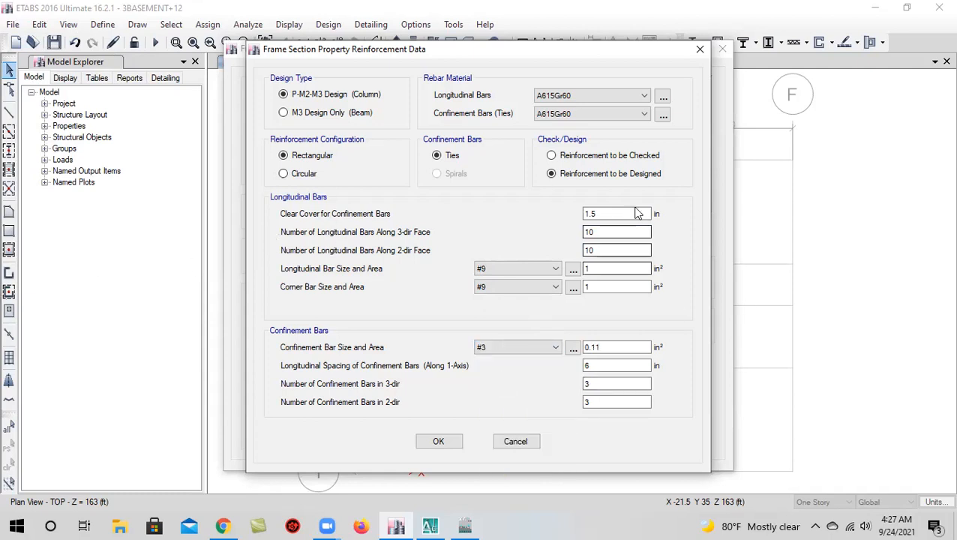
click(562, 161)
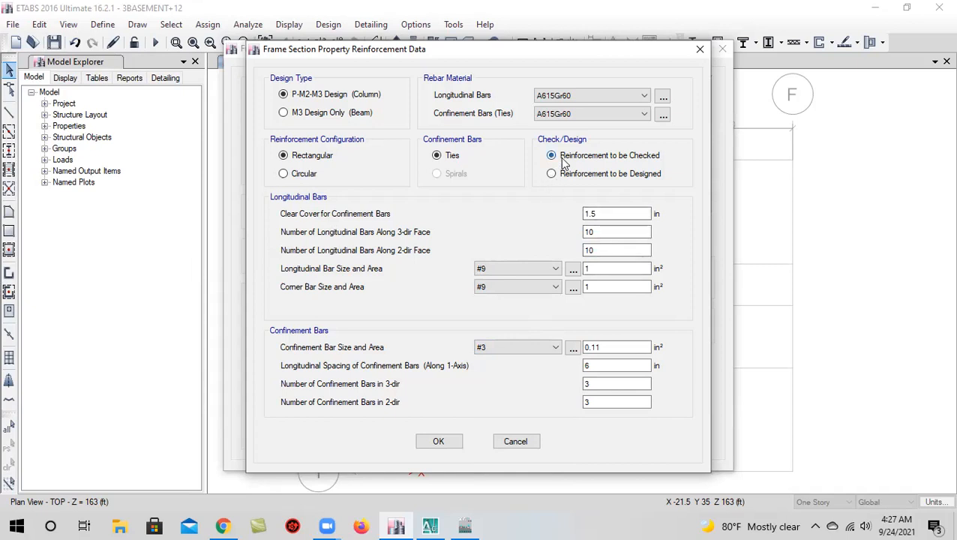
click(438, 441)
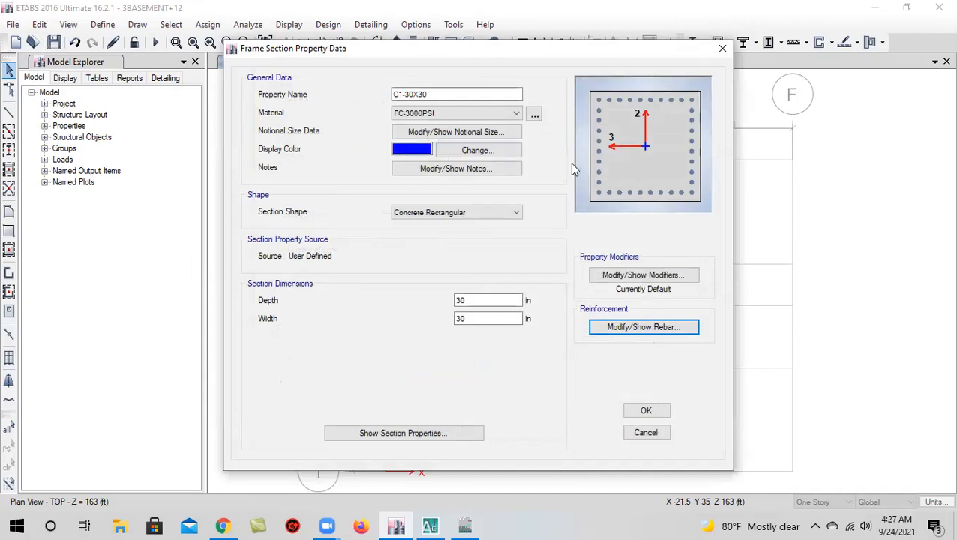
click(650, 438)
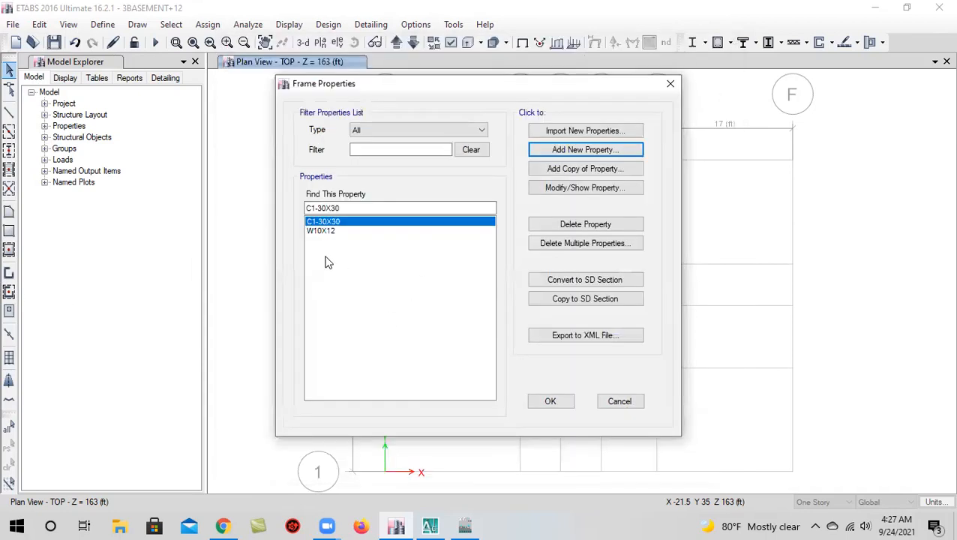
Delete the W10X12 frame section and confirm the deletion
click(339, 233)
click(583, 225)
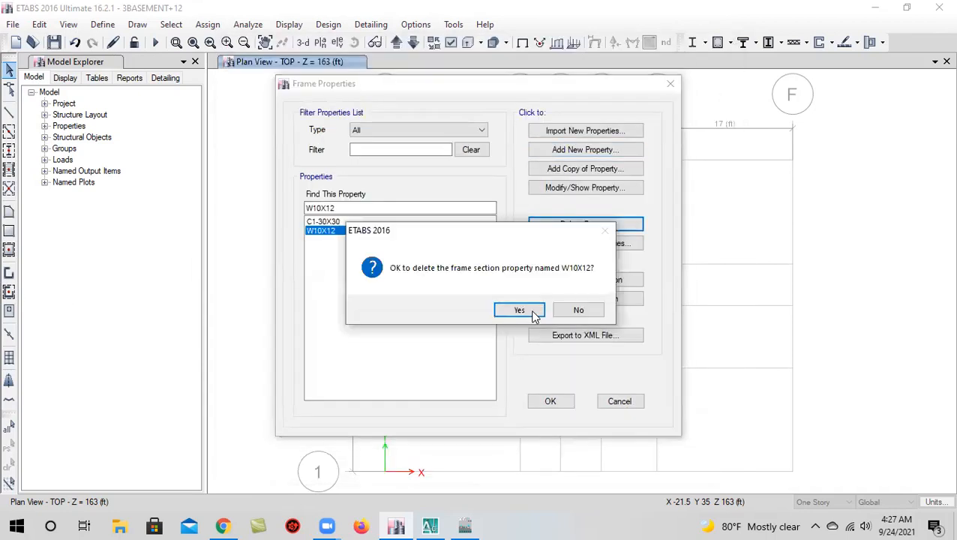
click(525, 316)
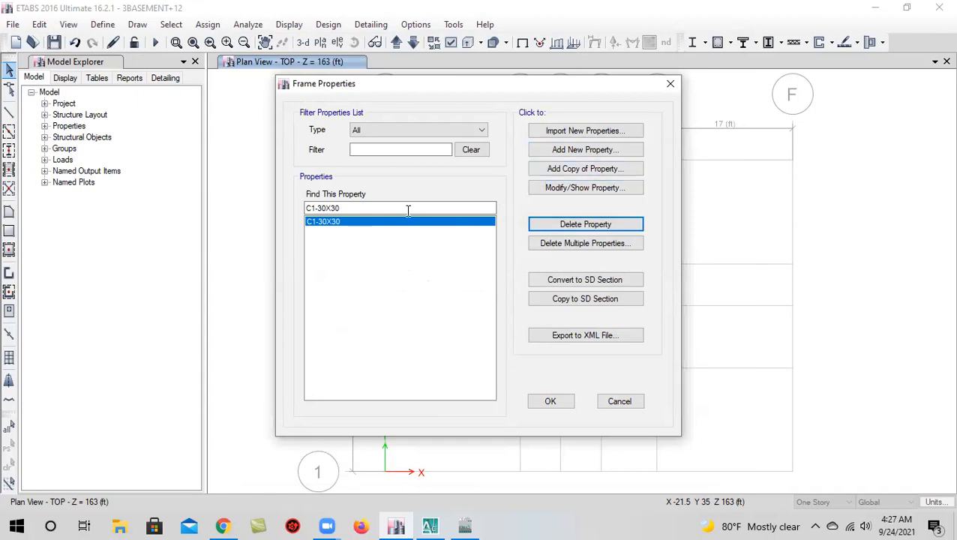
Add a copy of the C1-30X30 section named C2-36X36 with depth and width of 36 in
click(586, 171)
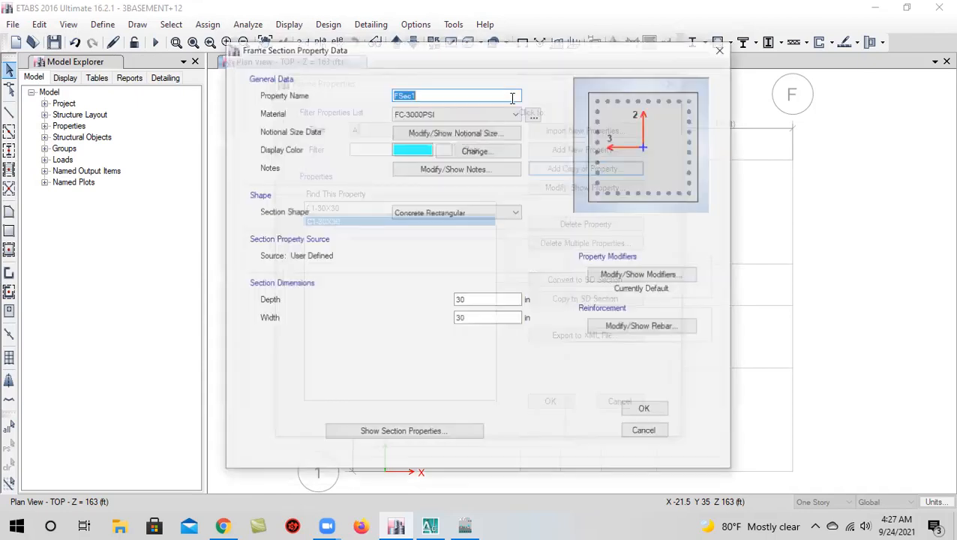
text(C2)
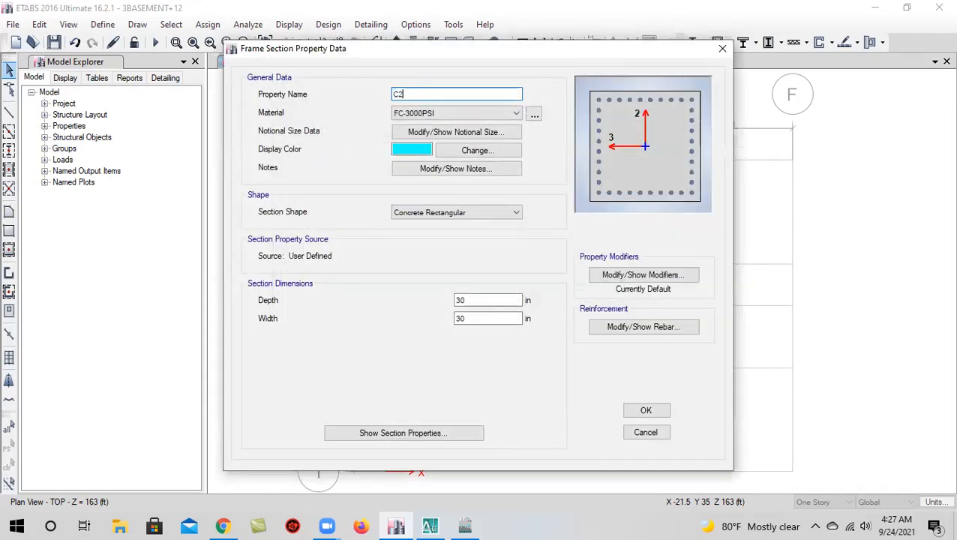
text(-36X36)
double_click(469, 298)
text(36)
click(481, 319)
double_click(481, 318)
text(36)
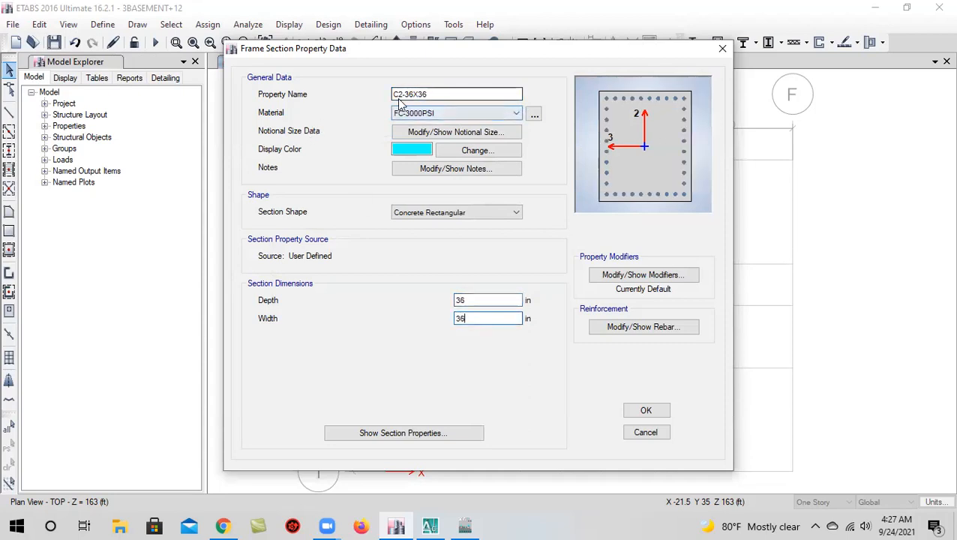
Set 12 longitudinal bars along both the 3-dir and 2-dir faces of C2-36X36 and accept the section
click(674, 328)
double_click(623, 250)
text(12)
double_click(617, 230)
text(12)
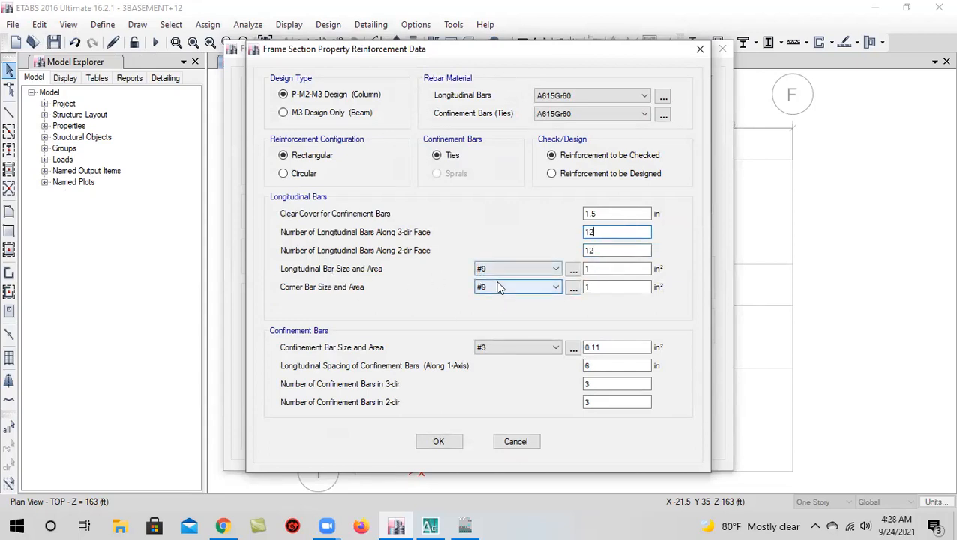
click(439, 442)
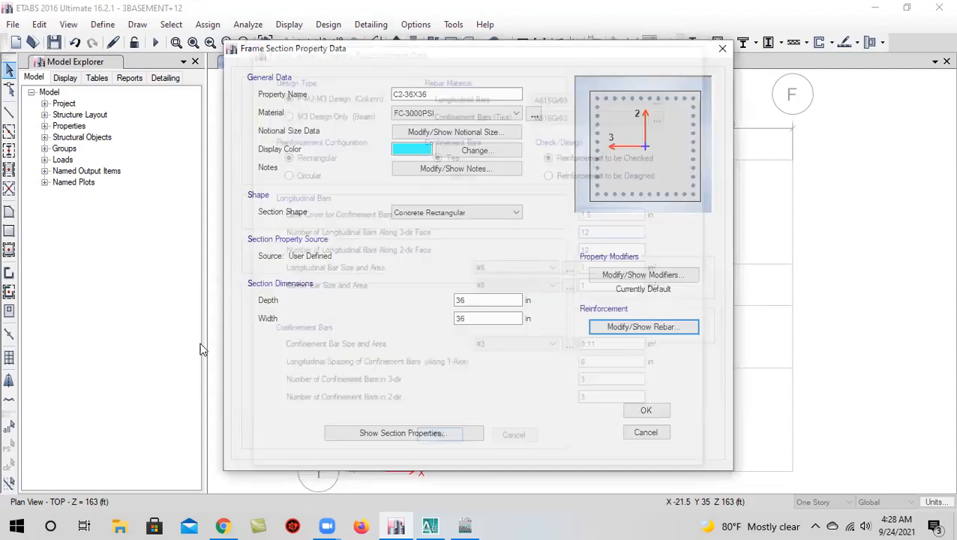
click(635, 411)
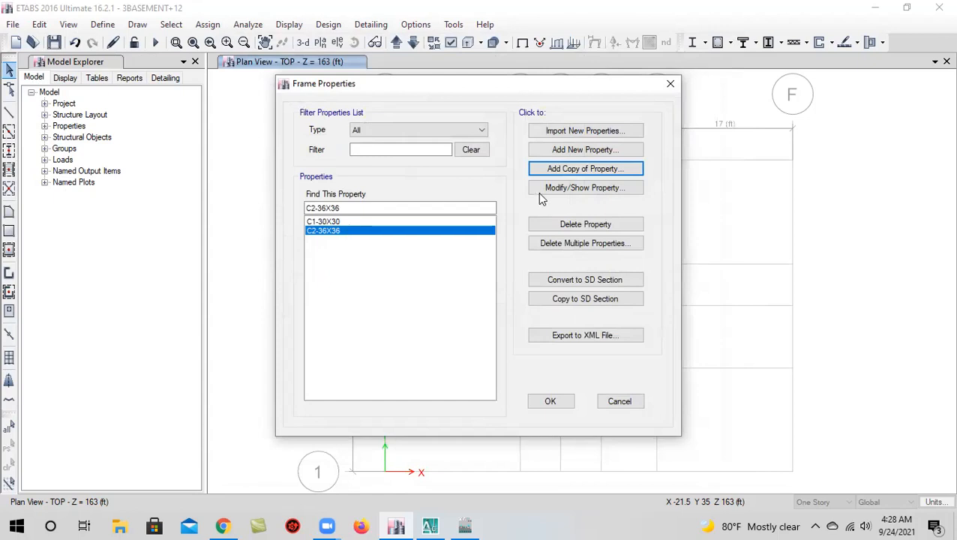
Add a copy of the C2-36X36 section named C4-40X40 with depth and width of 40 in
click(570, 169)
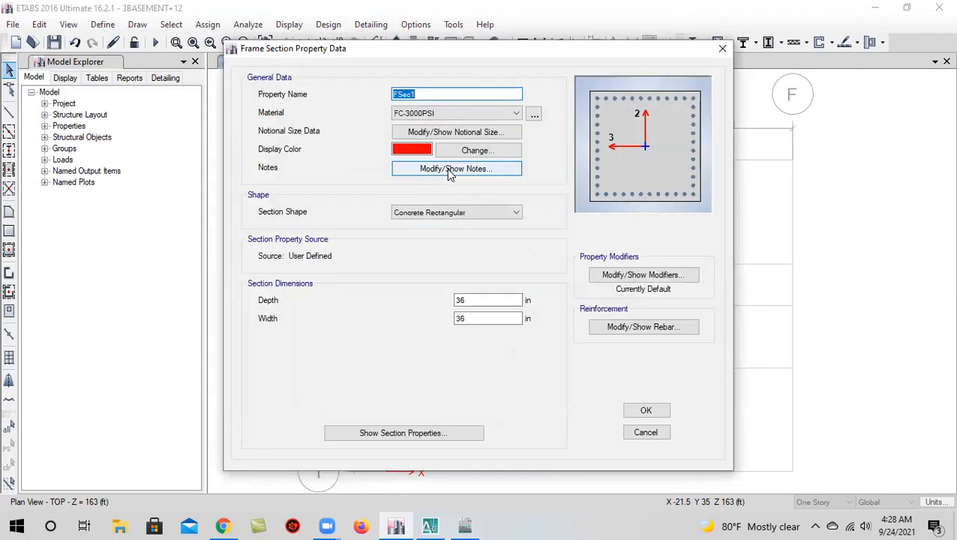
text(C4-40X40)
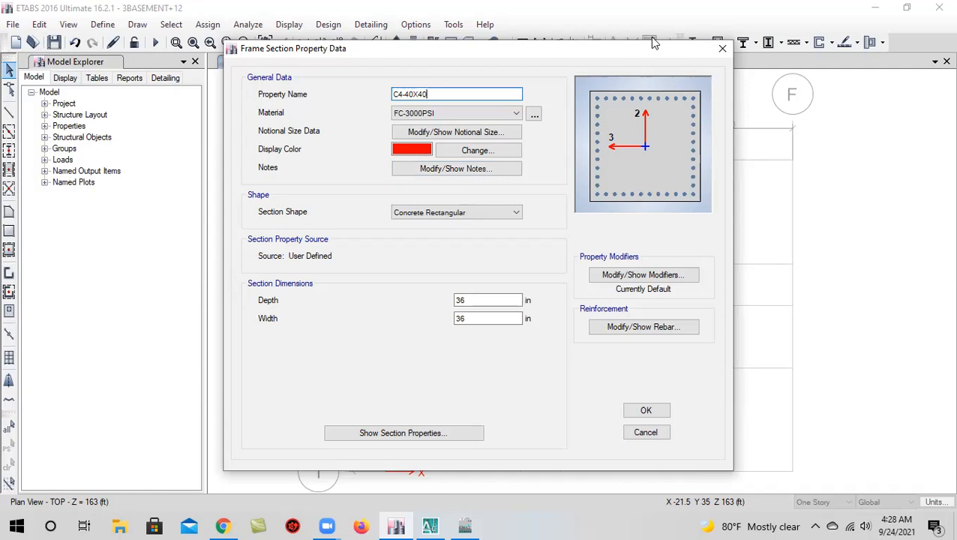
double_click(502, 300)
text(40)
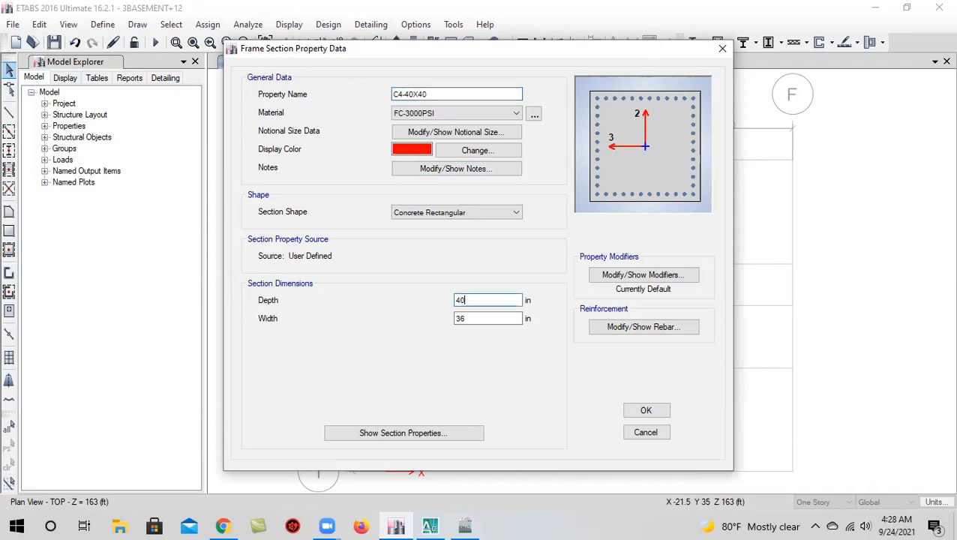
double_click(481, 319)
text(10)
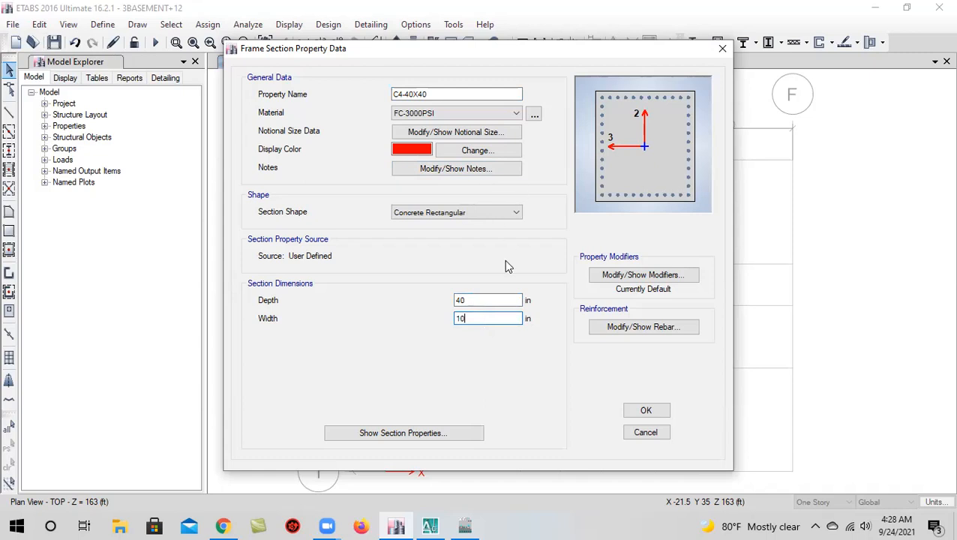
key(BackSpace)
key(BackSpace)
text(40)
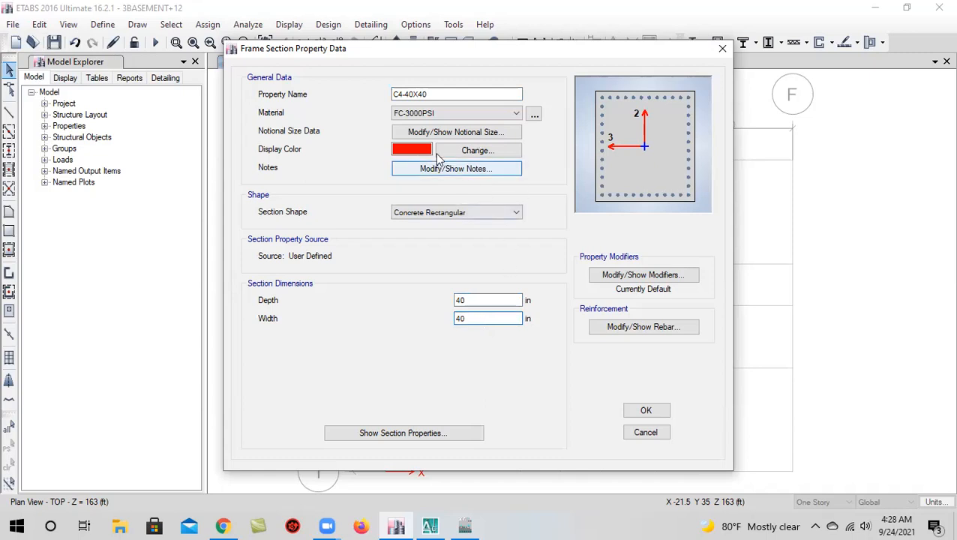
Give the C4-40X40 section a dark green display color, check its reinforcement data, and accept the section
click(443, 152)
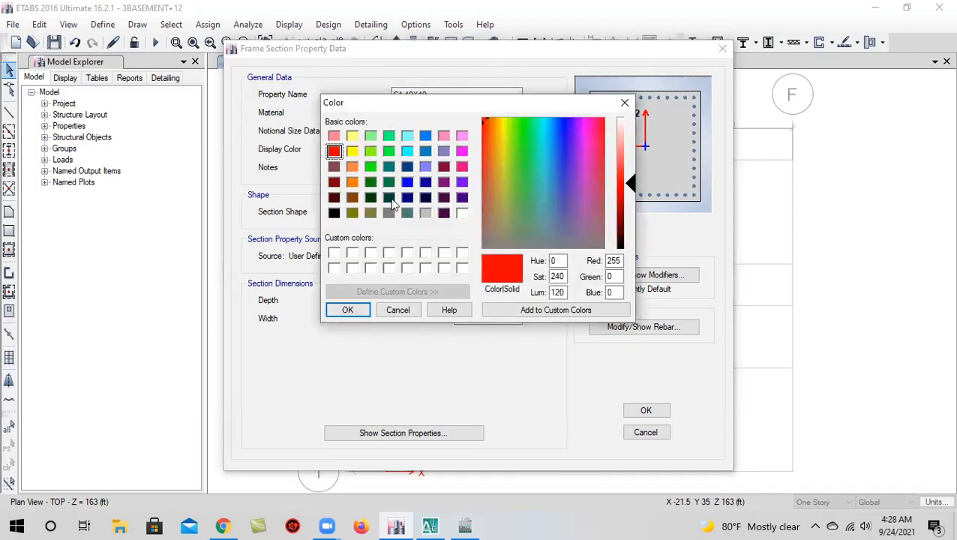
click(371, 181)
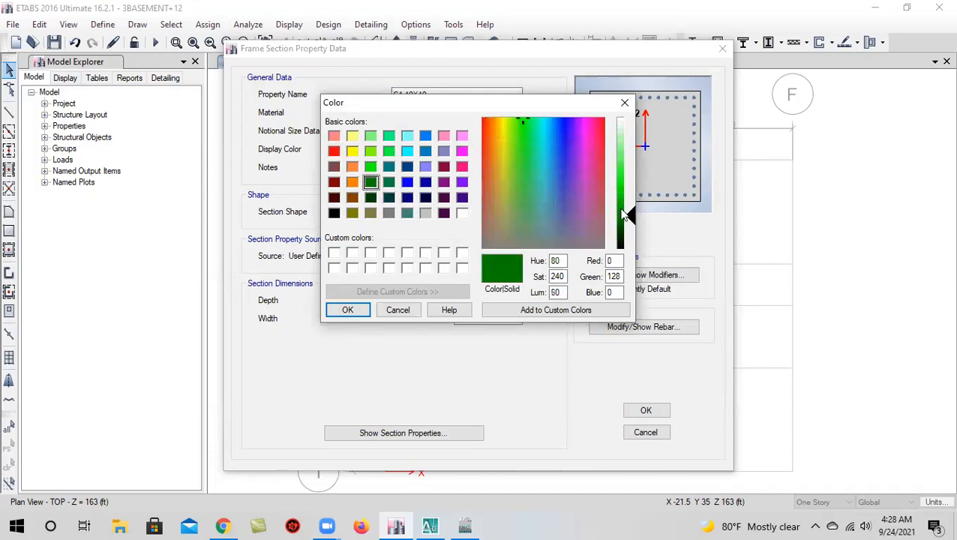
click(343, 315)
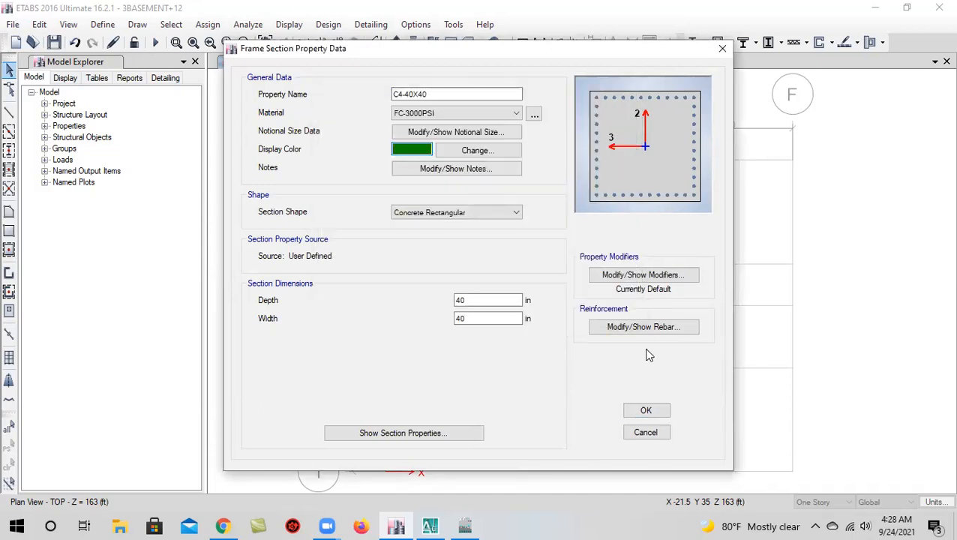
click(665, 331)
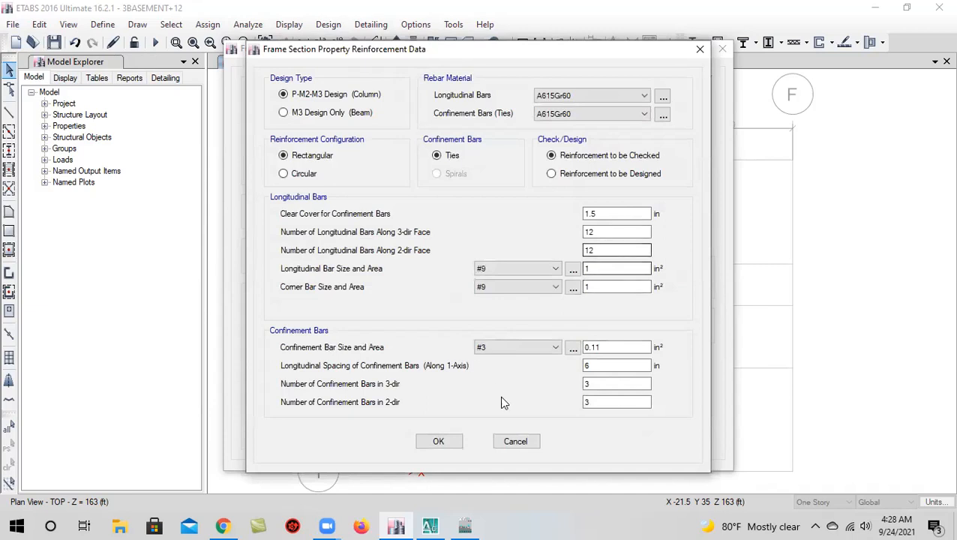
click(438, 441)
click(634, 413)
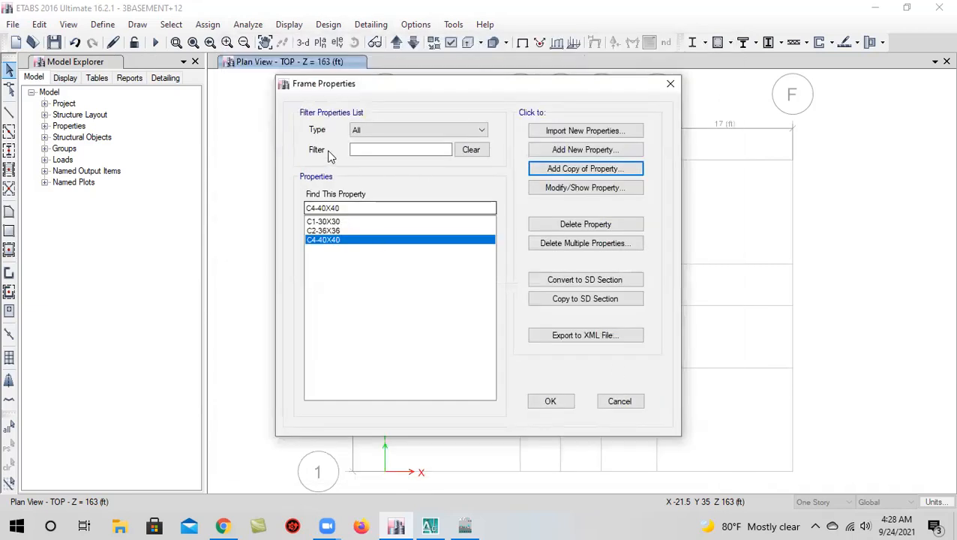
Add a copy of the C4-40X40 section named C4-15X28 with a depth of 28 in and a width of 15 in
click(554, 171)
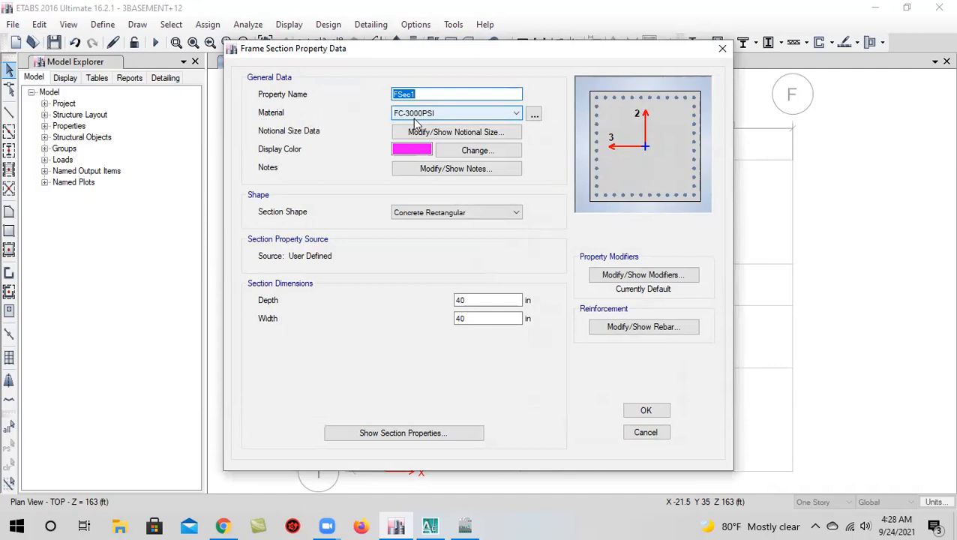
text(C4-15X)
text(28)
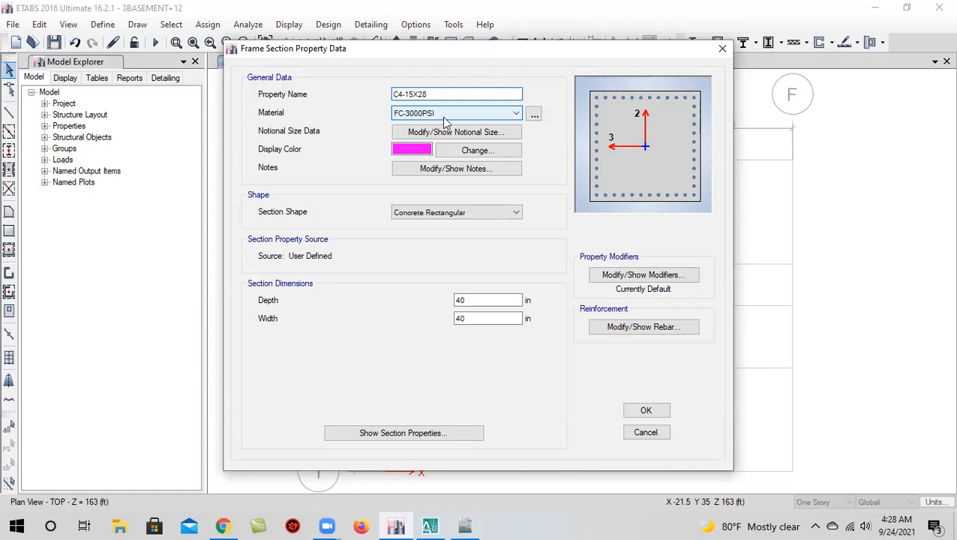
double_click(474, 300)
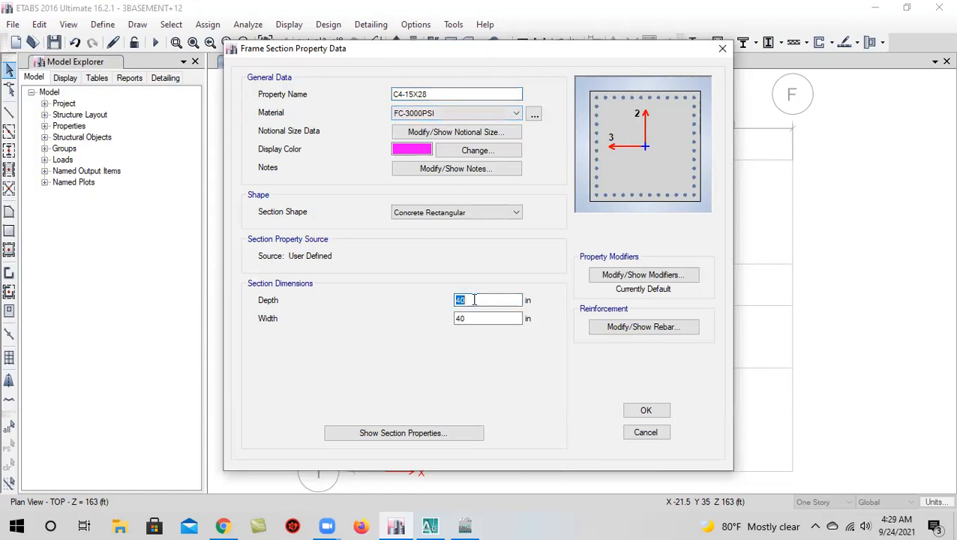
text(28)
double_click(477, 318)
text(15)
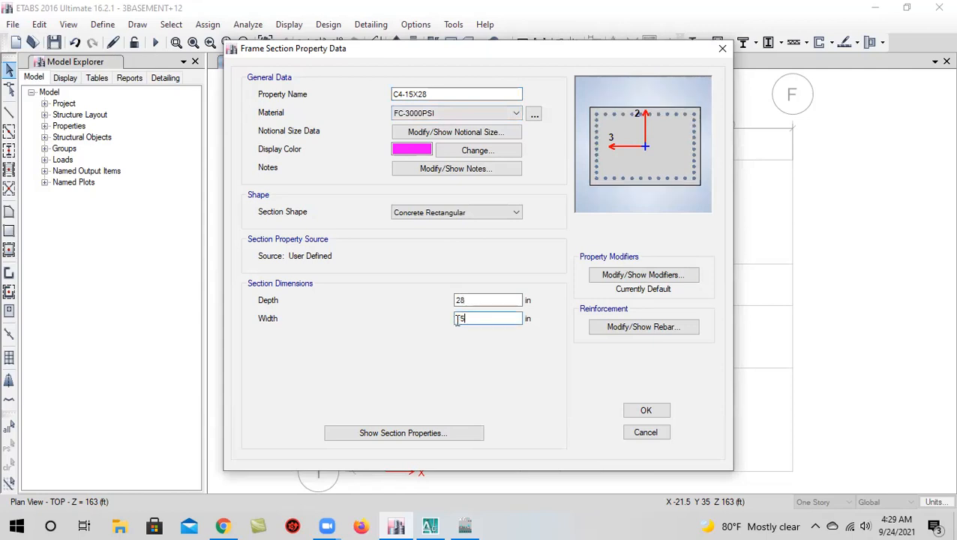
click(476, 300)
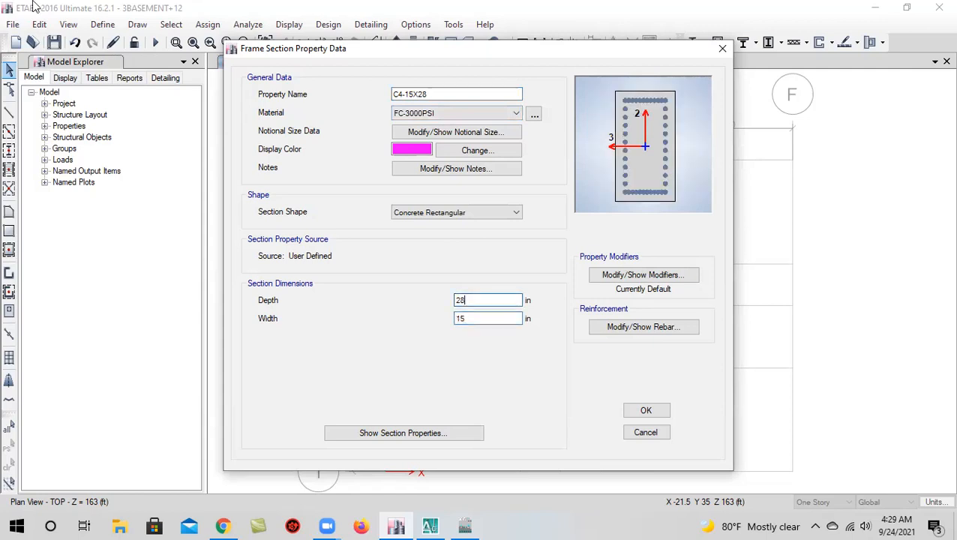
Set 4 longitudinal bars along the 3-dir face of the C4-15X28 section and accept the reinforcement data
click(639, 326)
double_click(604, 232)
text(4)
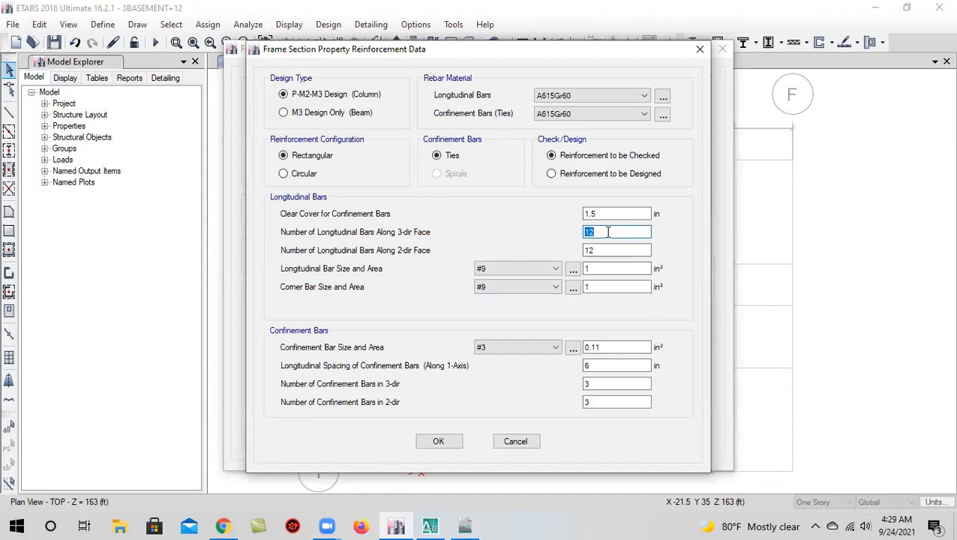
click(608, 250)
click(439, 442)
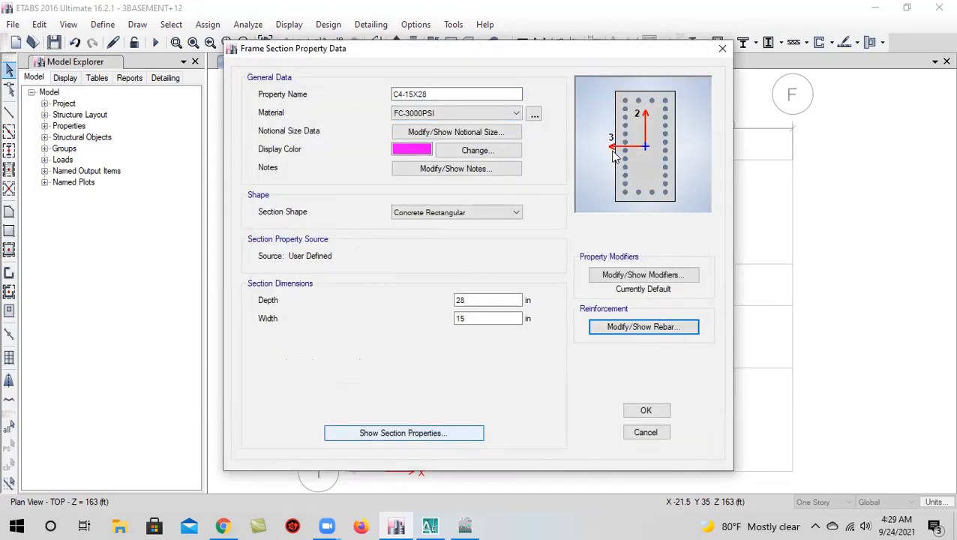
Set 10 longitudinal bars along the 2-dir face of the C4-15X28 section and accept the section
click(660, 325)
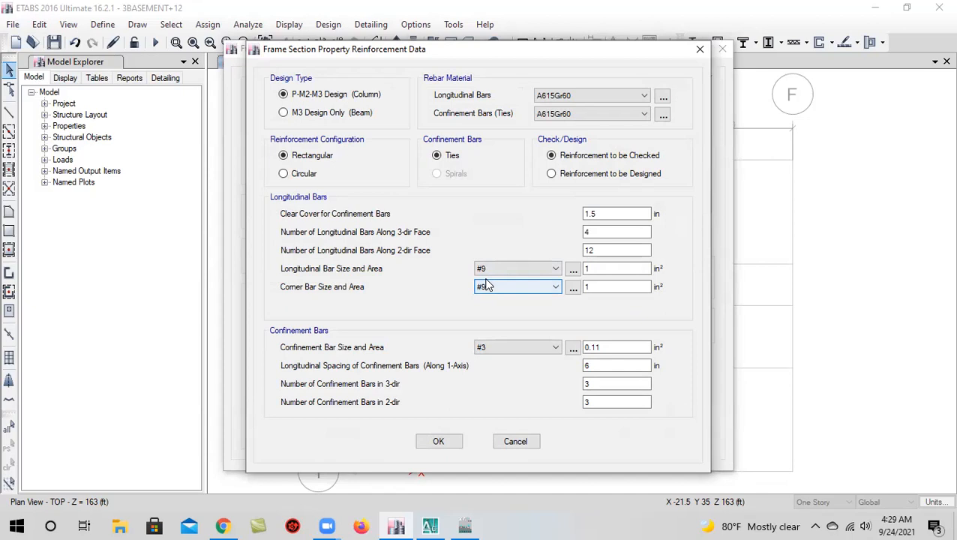
double_click(608, 250)
text(10)
click(616, 233)
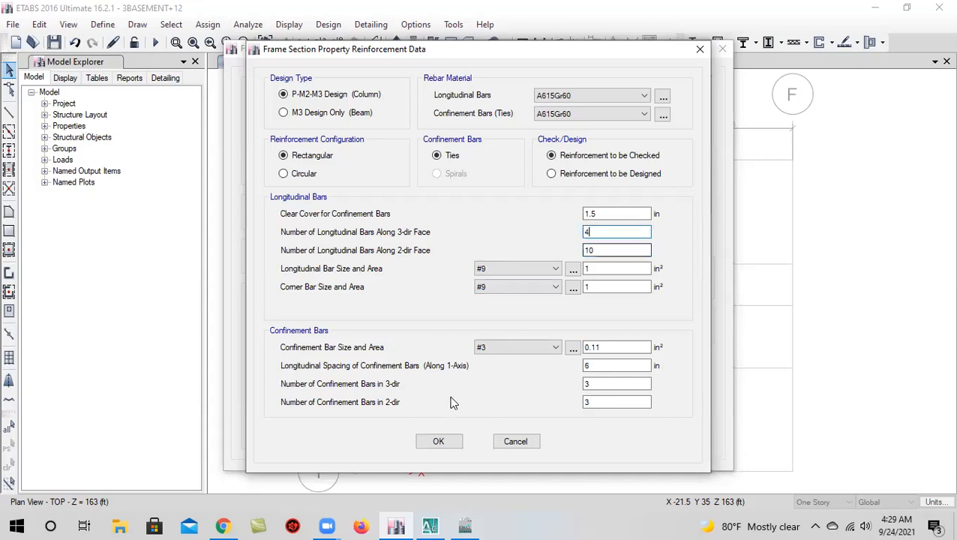
click(440, 441)
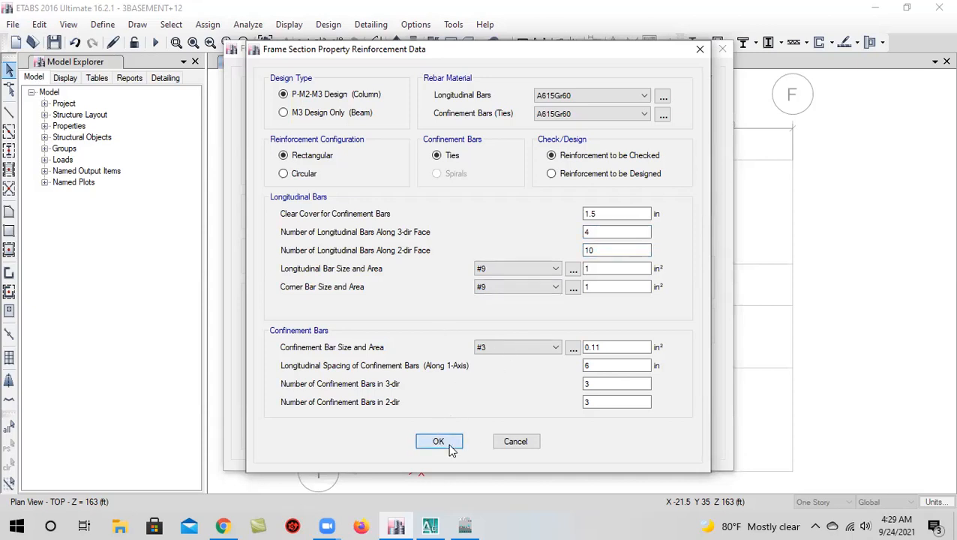
click(645, 413)
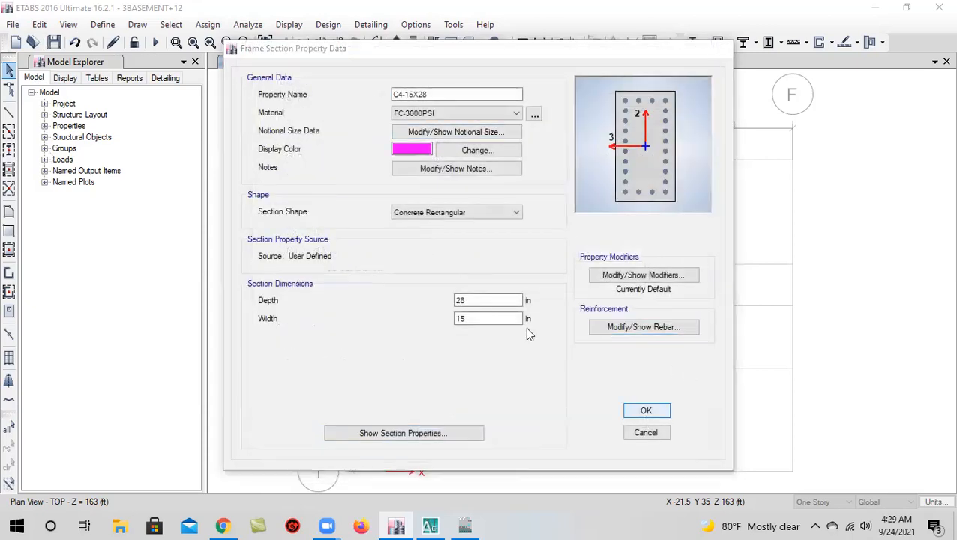
Add a new concrete rectangular frame section named FB-12X20 with FC-3000PSI as its material
click(352, 249)
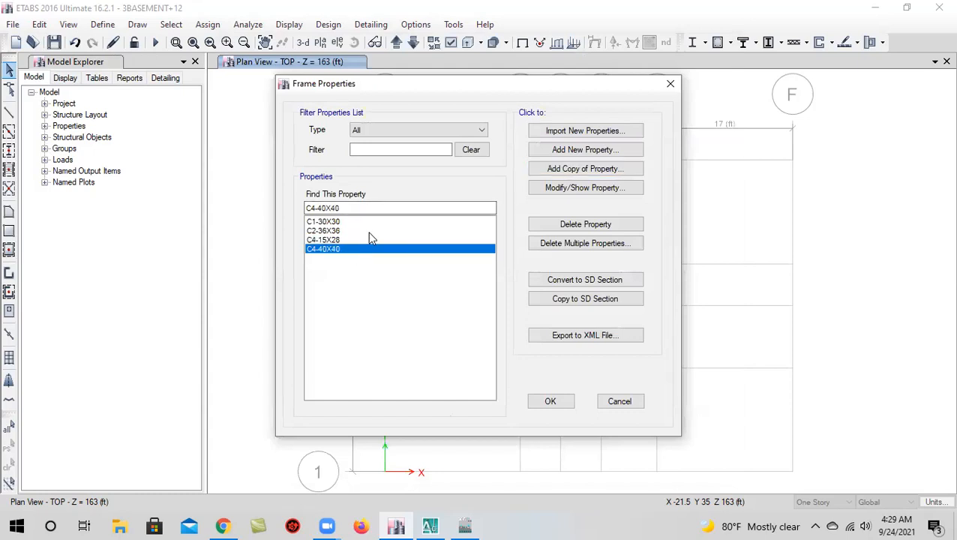
click(585, 149)
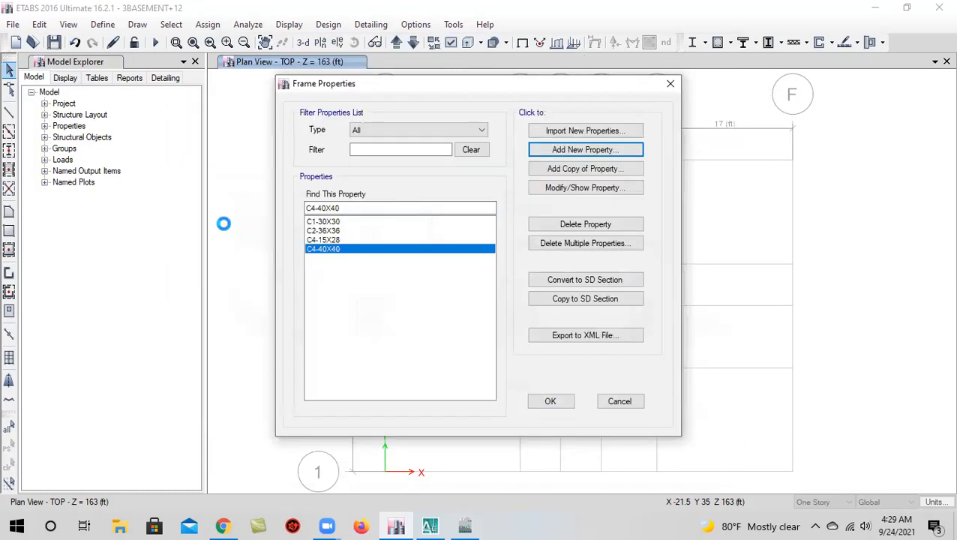
text(GB)
key(BackSpace)
key(BackSpace)
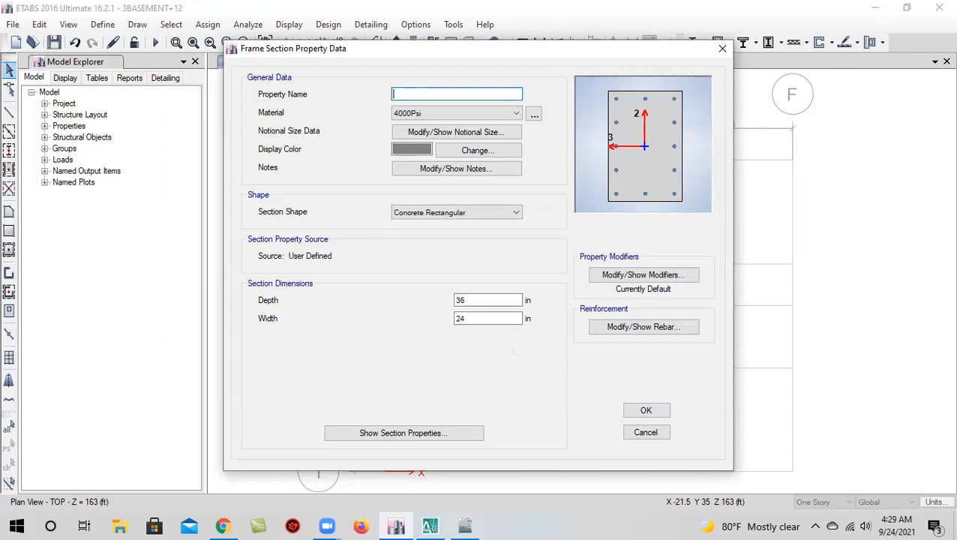
text(FB-12X24)
key(BackSpace)
text(0)
click(415, 113)
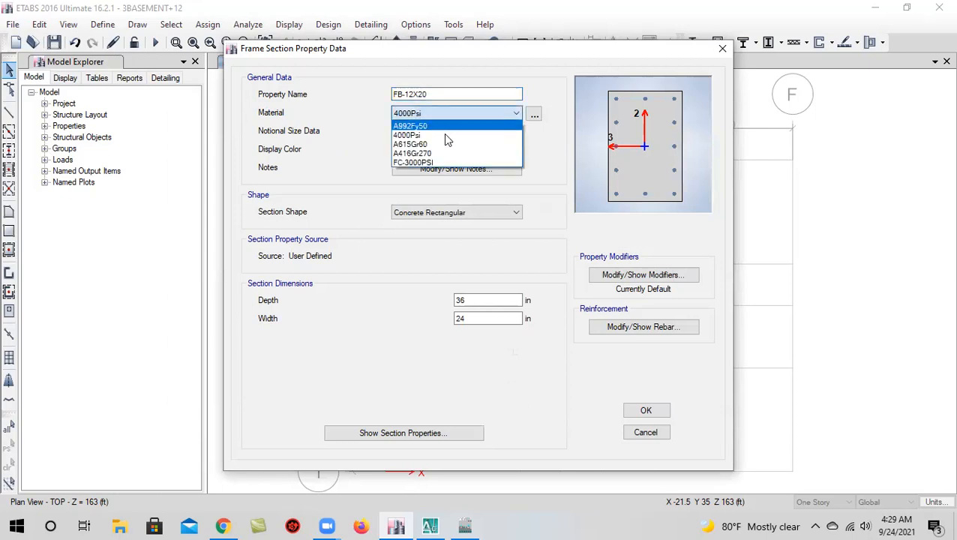
click(442, 160)
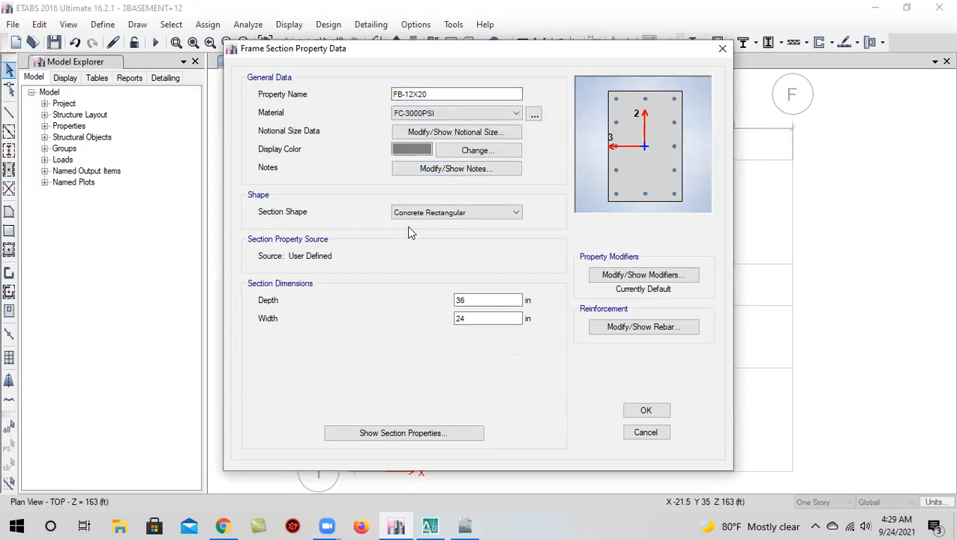
Give the FB-12X20 section a blue display color, a depth of 20 in and a width of 12 in
click(412, 149)
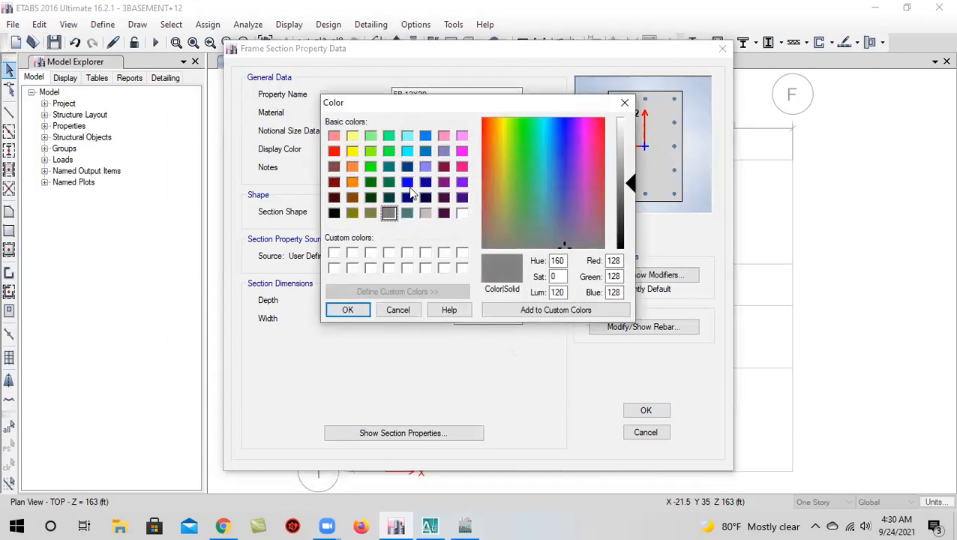
click(409, 184)
click(348, 310)
double_click(477, 300)
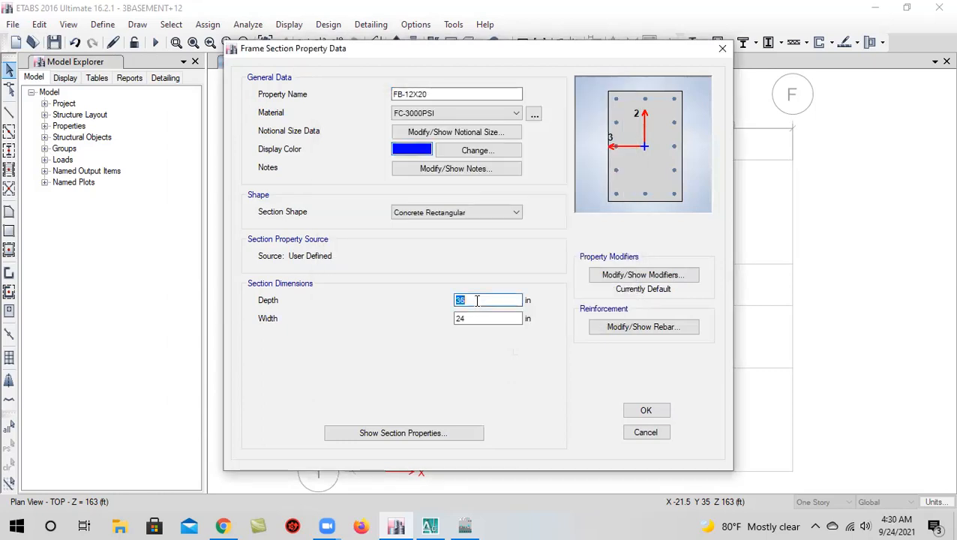
text(20)
double_click(497, 322)
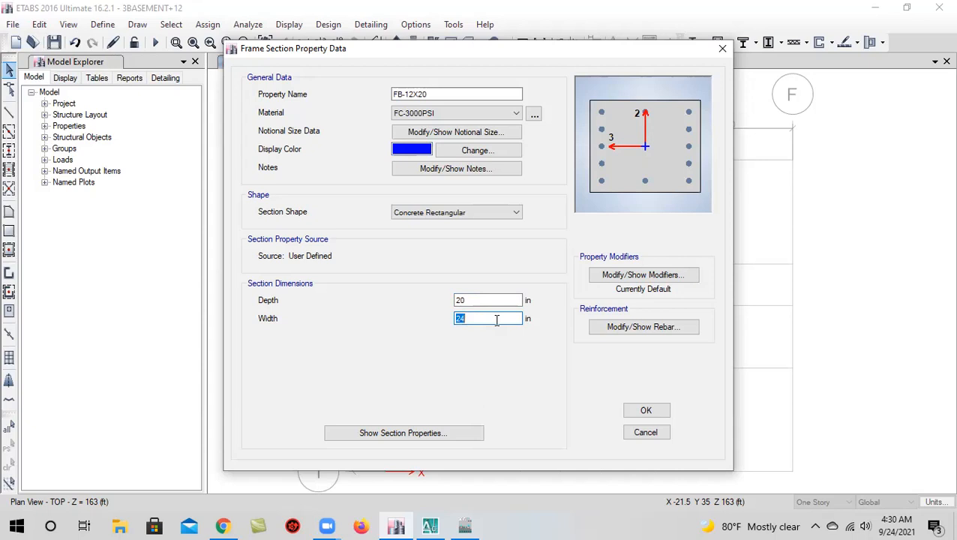
text(12)
Set the FB-12X20 reinforcement design type to M3 Design Only (Beam) and accept the section
click(683, 334)
click(311, 117)
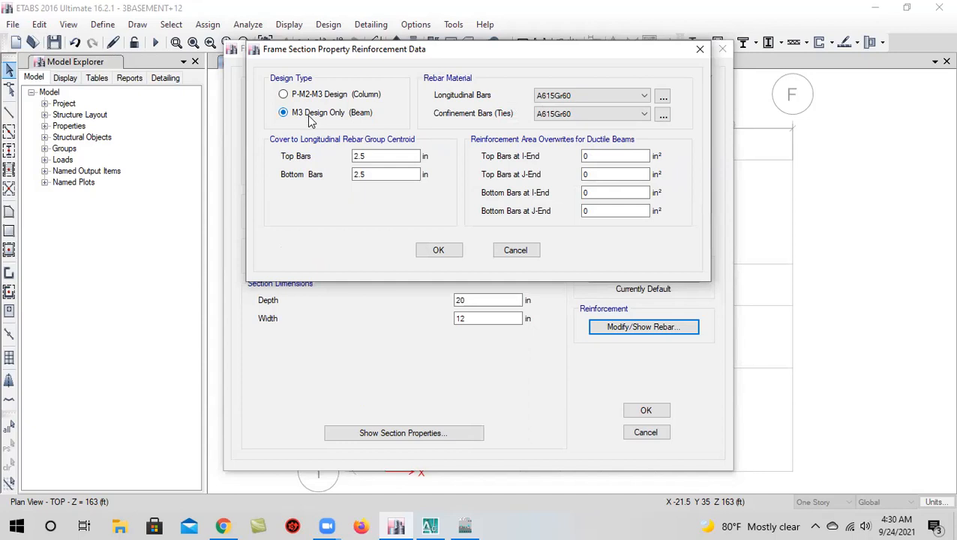
click(435, 250)
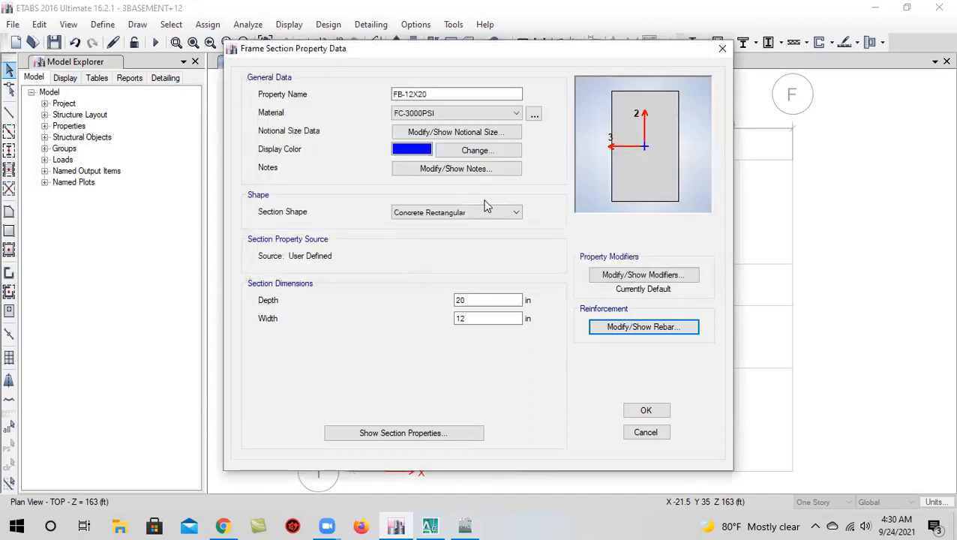
click(654, 412)
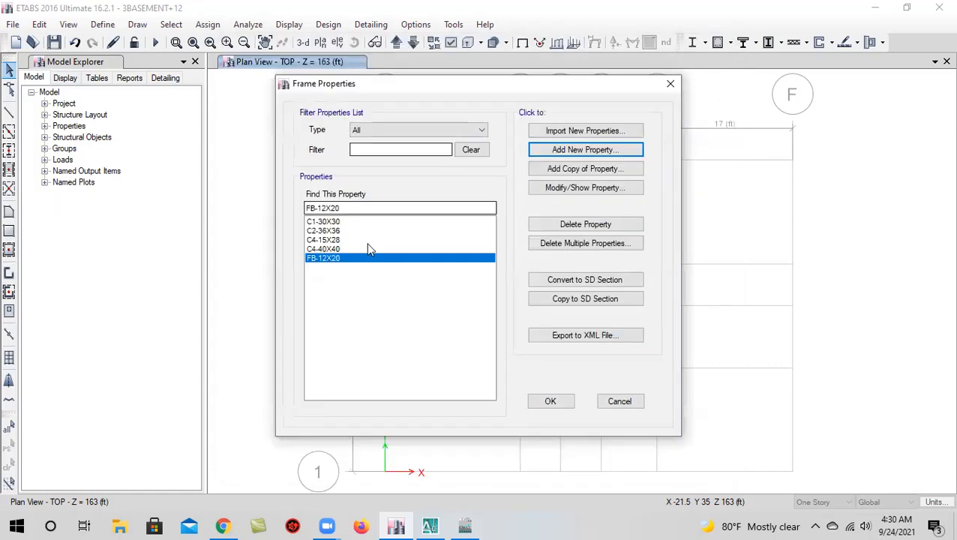
Add a copy of the FB-12X20 section named Ramp V-12X24
click(574, 169)
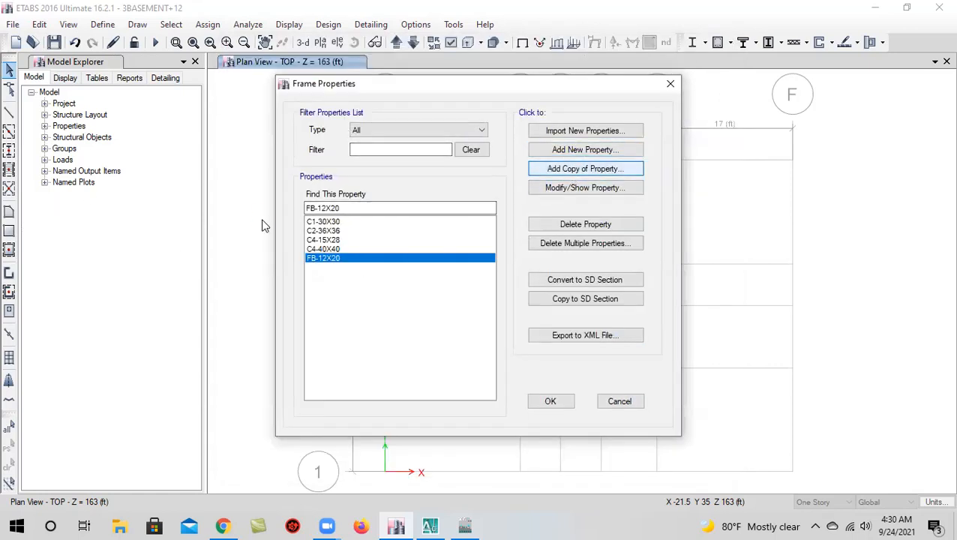
text(RB)
key(BackSpace)
text(amp)
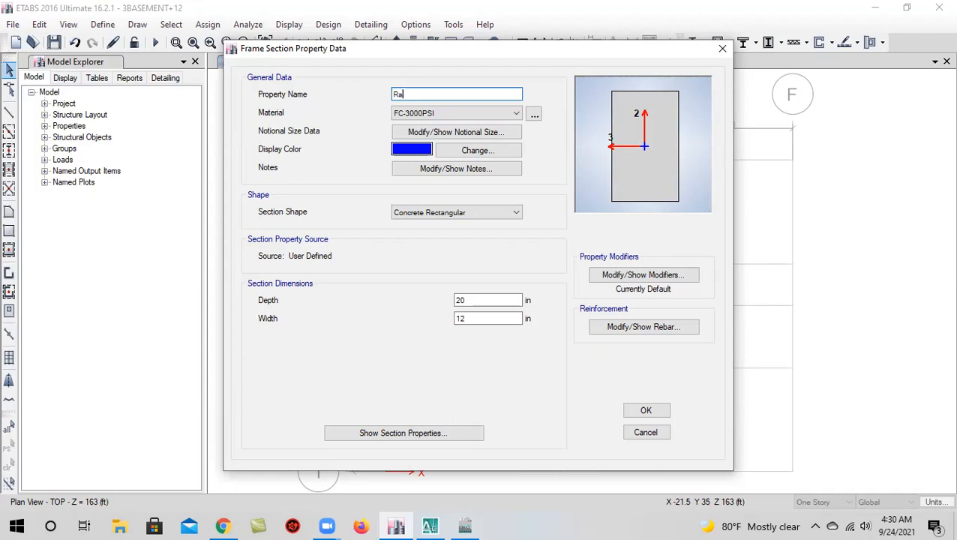
text(V-12x24)
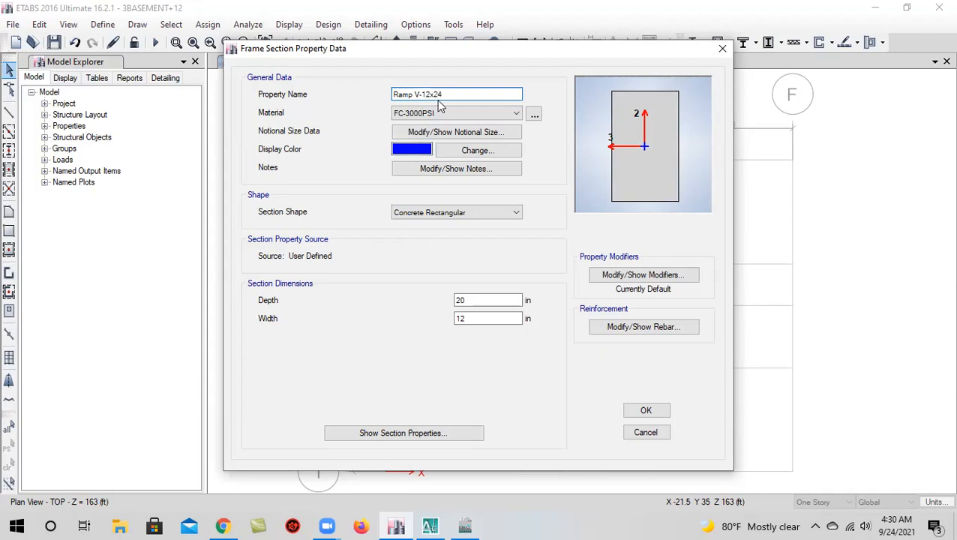
key(BackSpace)
text(4)
key(BackSpace)
click(436, 94)
key(BackSpace)
text(X2)
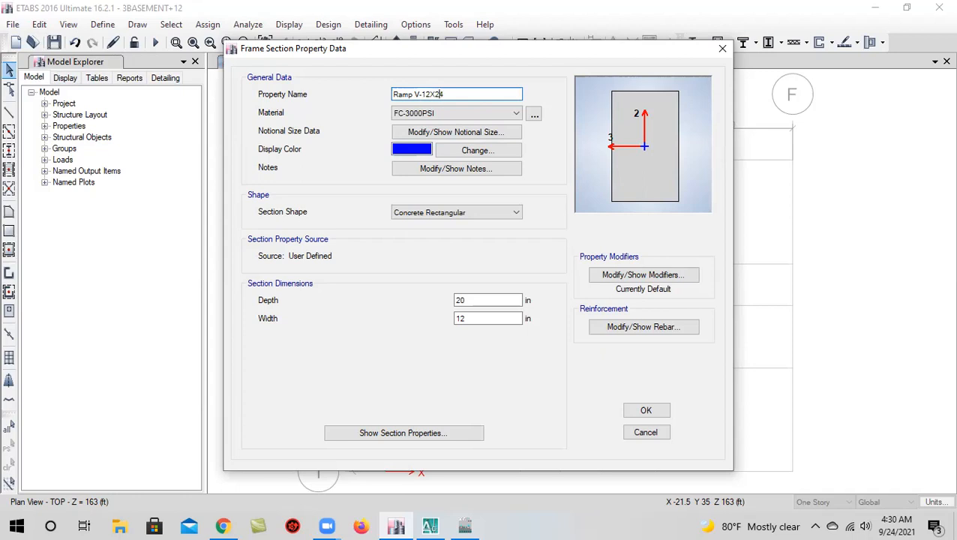
Give the Ramp V-12X24 section an orange display color and a depth of 24 in, and accept the frame properties
click(418, 147)
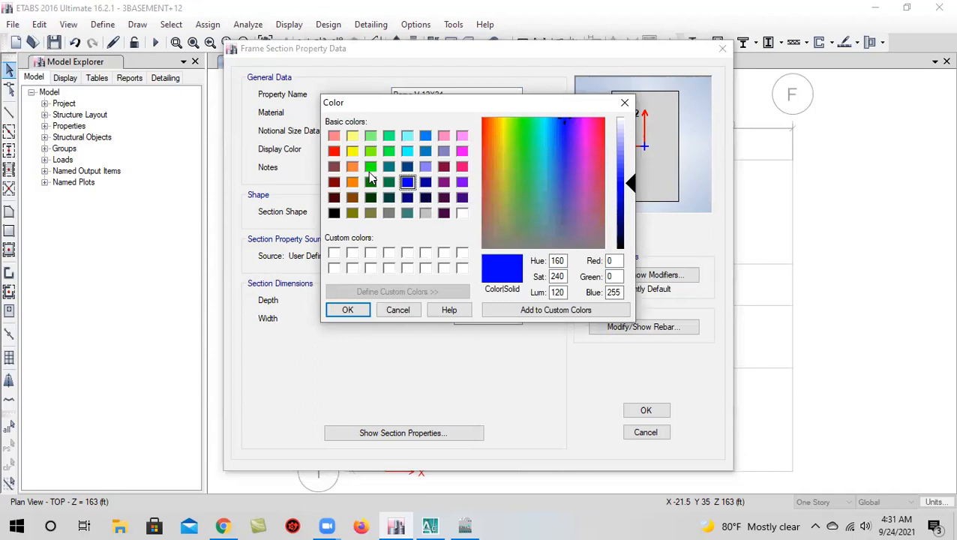
click(352, 168)
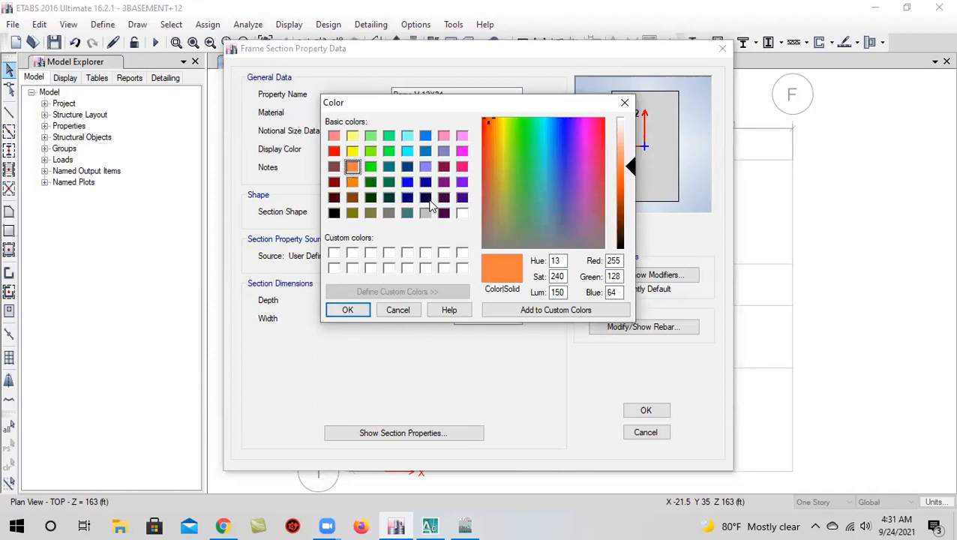
click(347, 311)
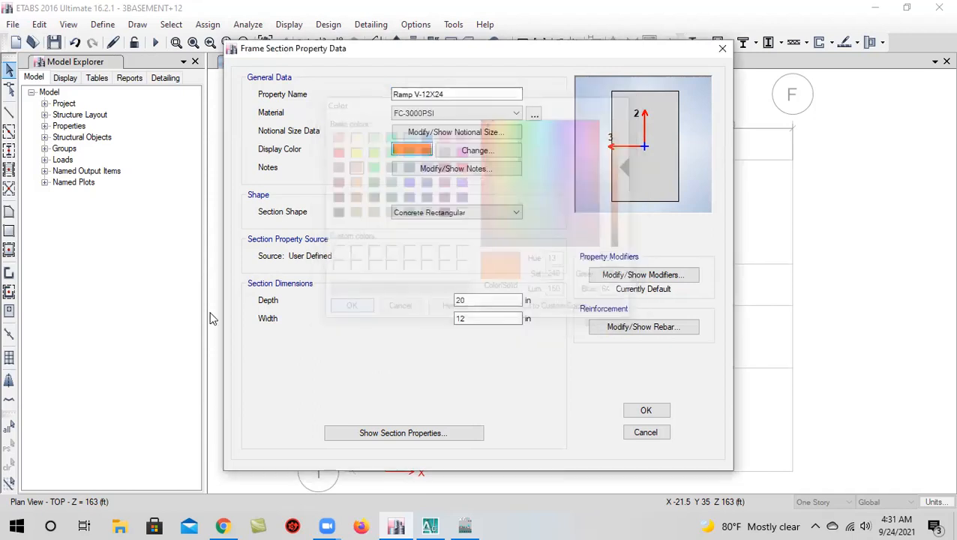
double_click(484, 300)
text(24)
click(463, 319)
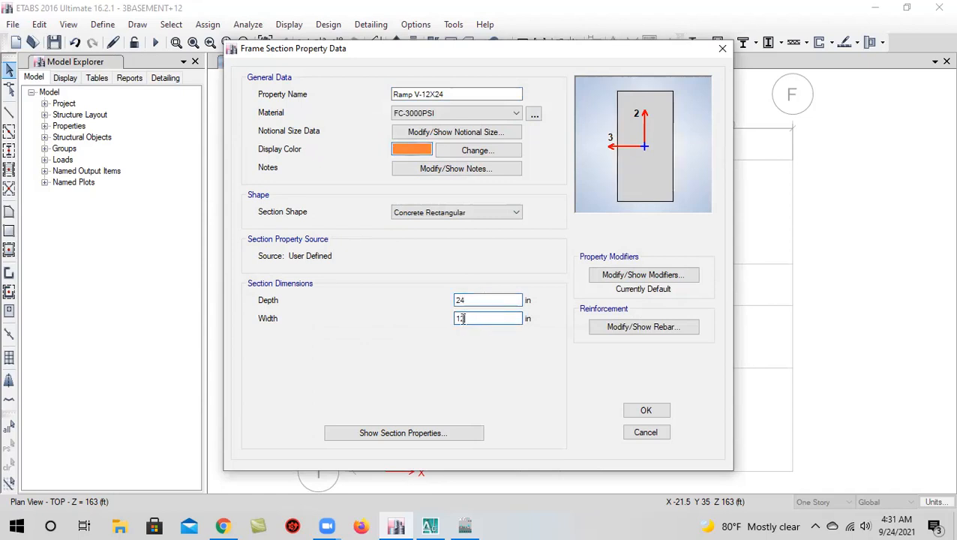
click(646, 410)
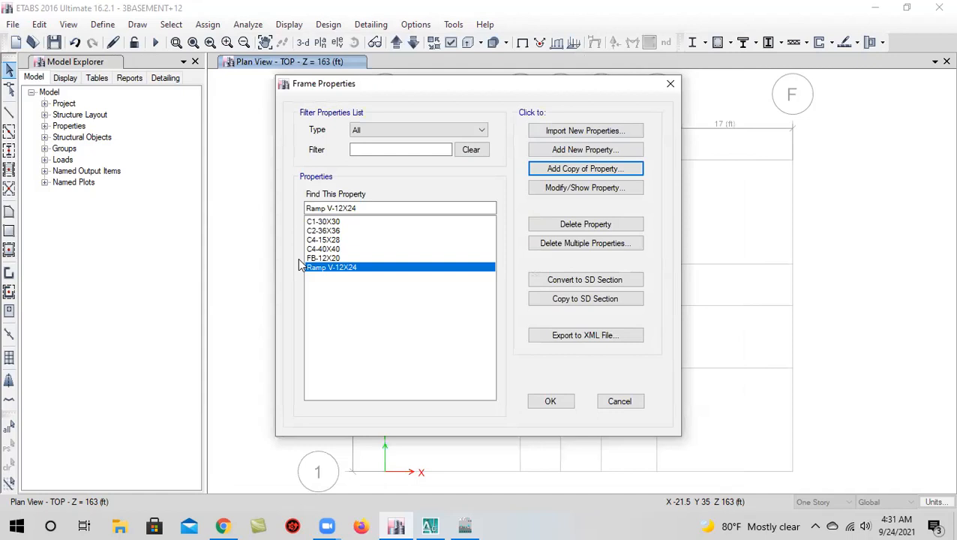
click(345, 258)
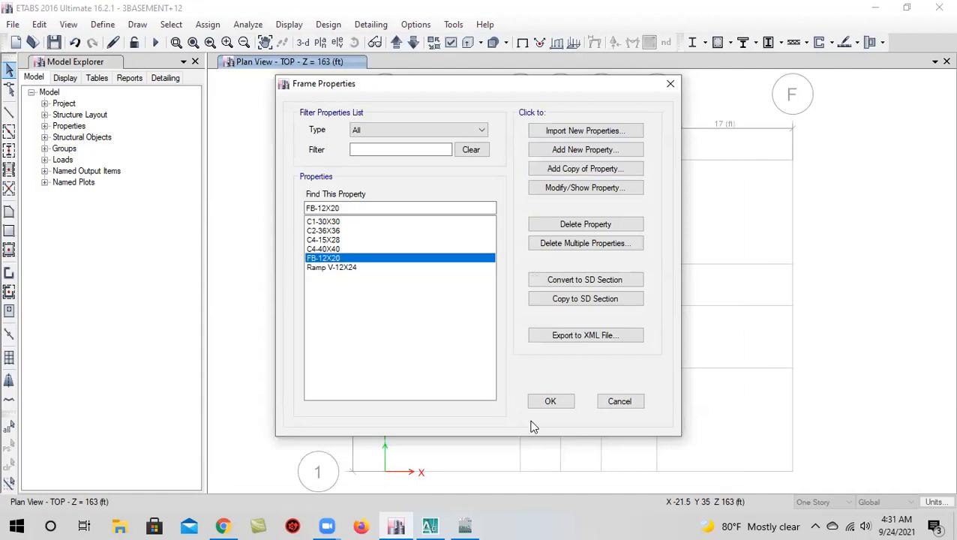
click(547, 402)
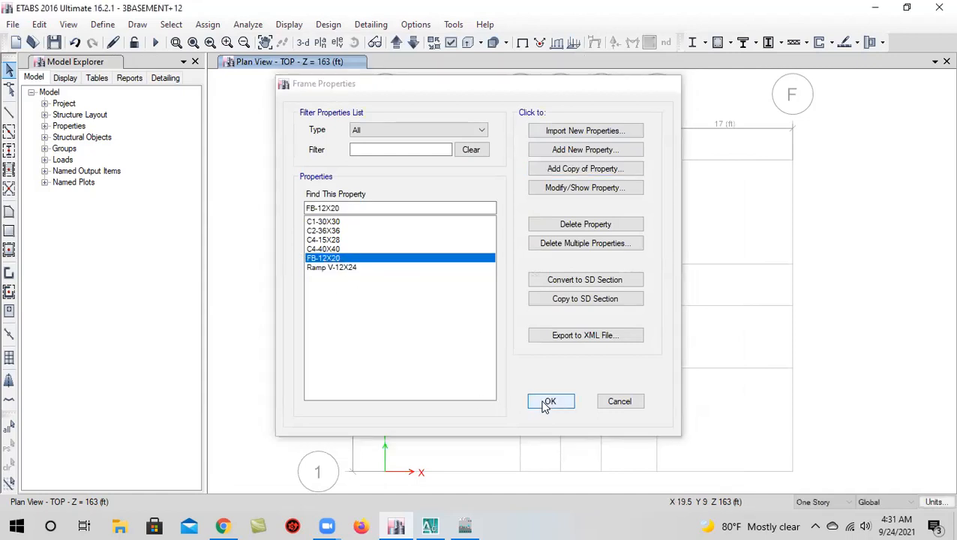
Add a copy of the Slab1 slab property named Slab-6 with FC-3000PSI as the slab material
click(102, 24)
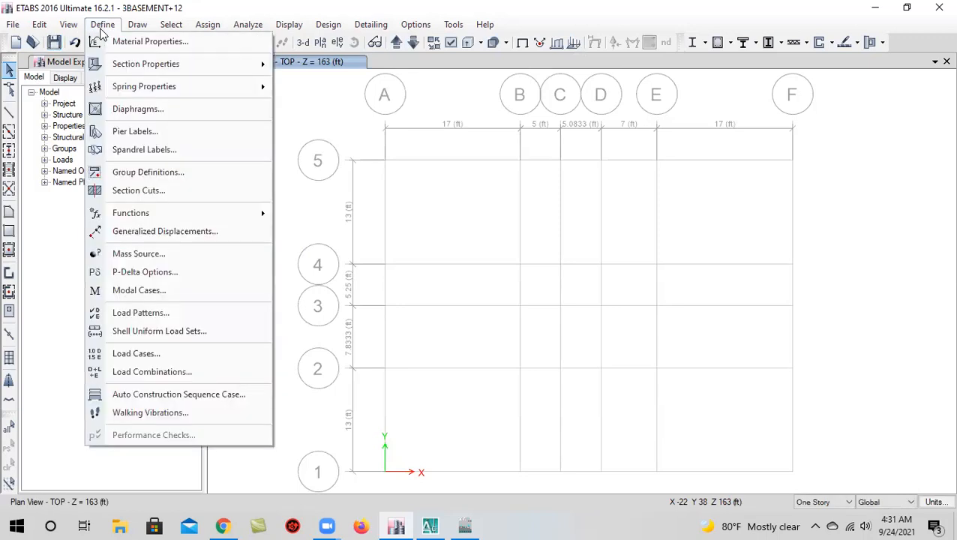
mouse_move(187, 64)
click(372, 107)
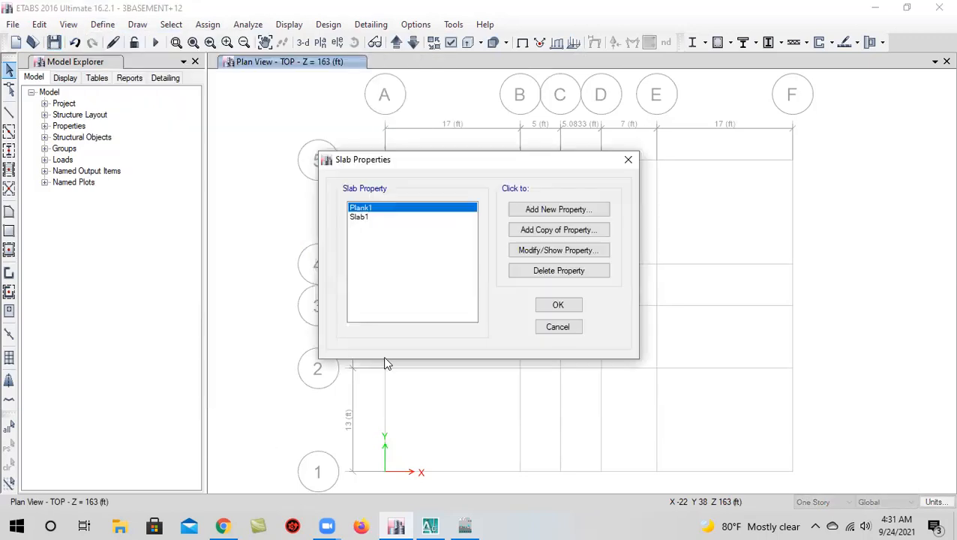
click(366, 218)
click(539, 232)
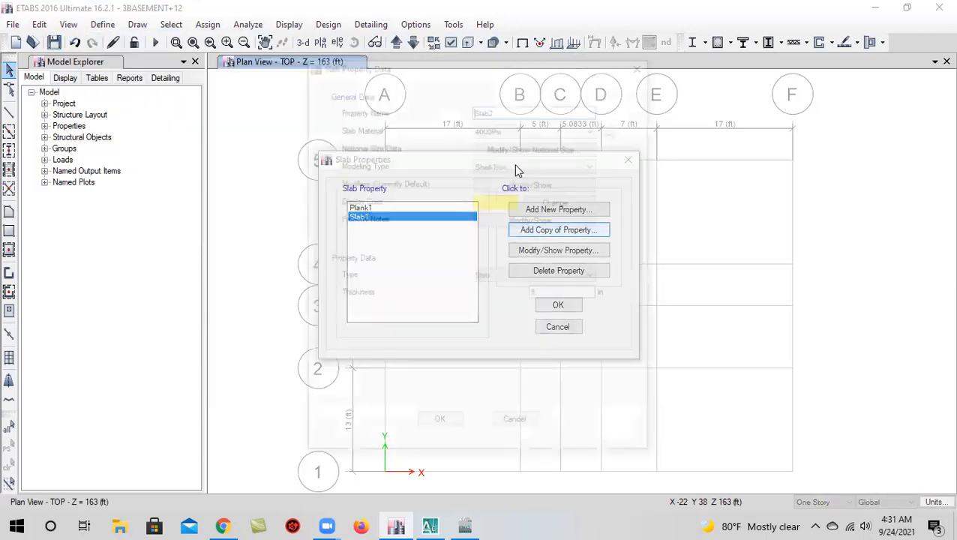
click(534, 109)
key(BackSpace)
text(-6)
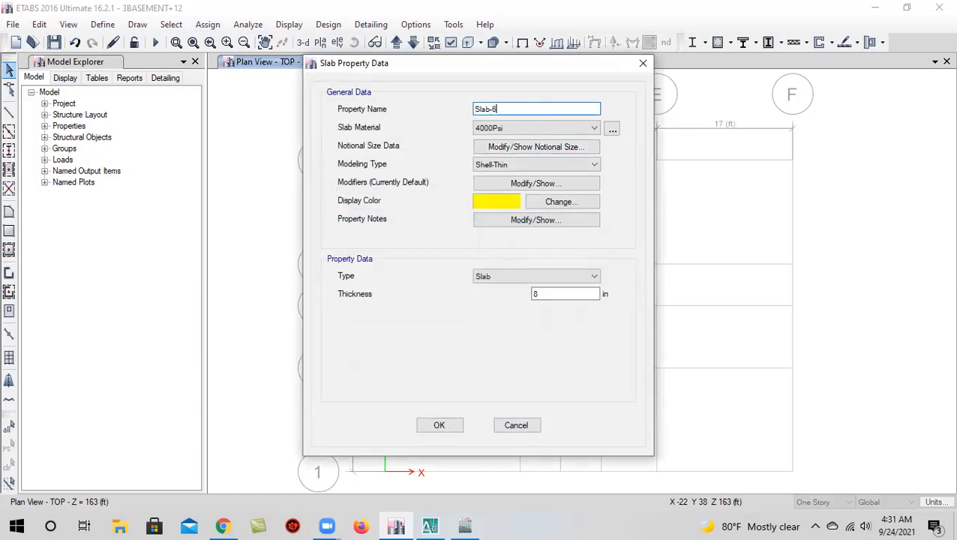
click(512, 131)
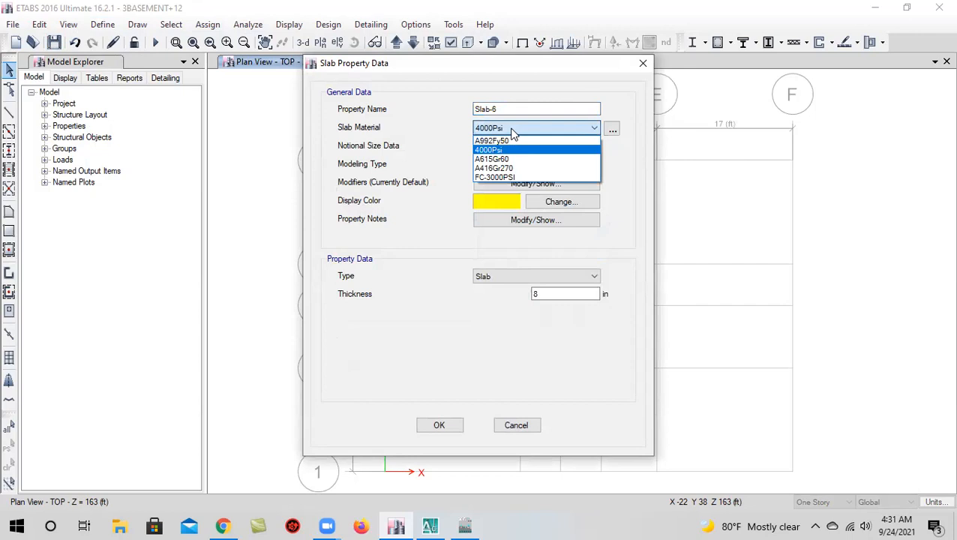
click(511, 178)
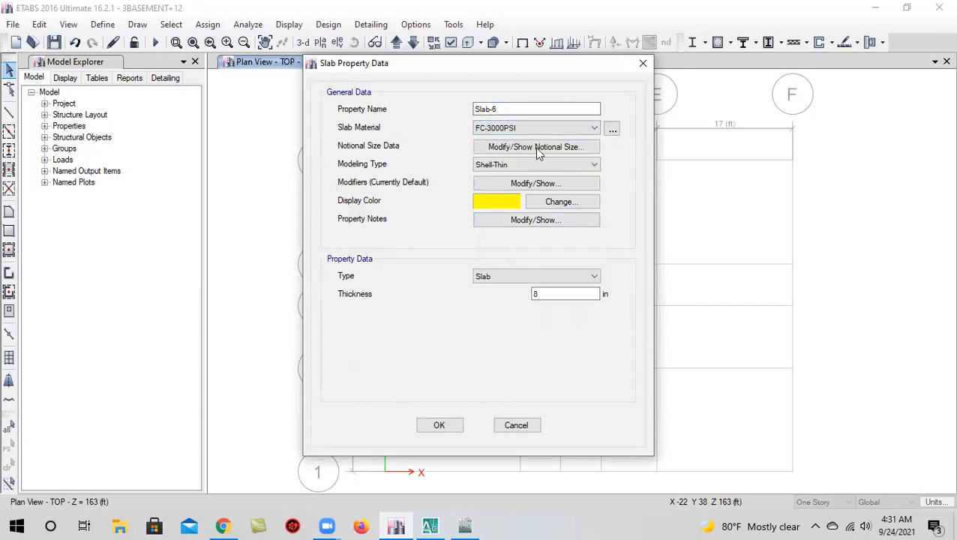
Change the Slab-6 display color to a medium blue with RGB values 89, 89, 255
click(504, 204)
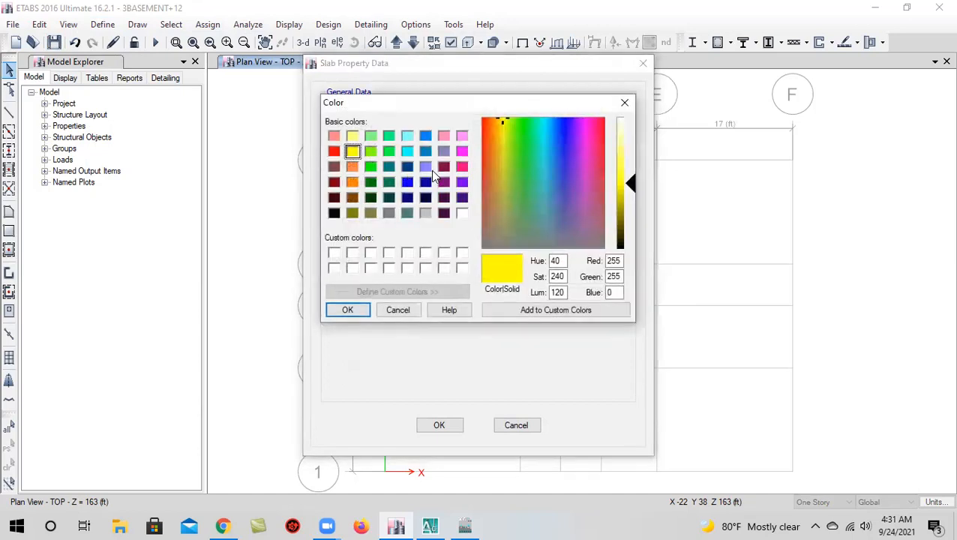
click(426, 167)
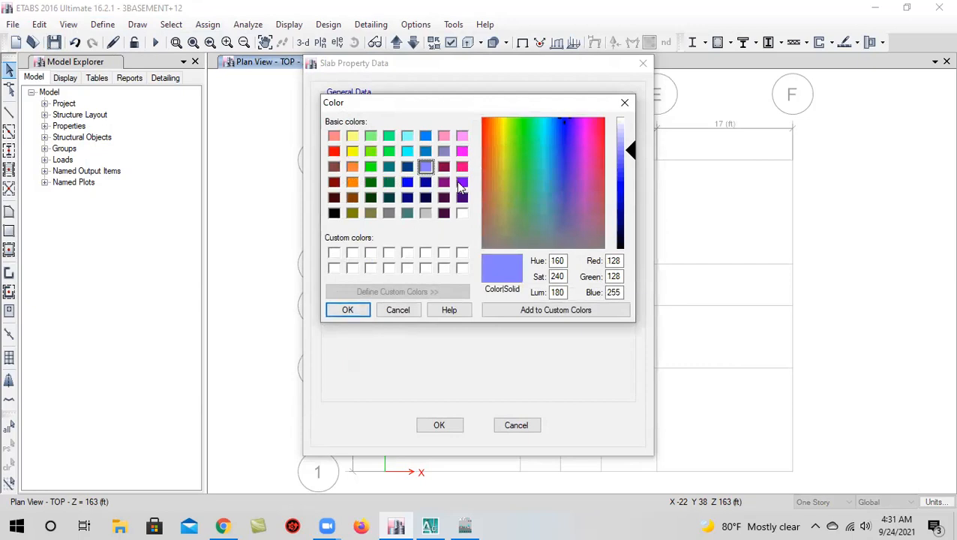
drag(627, 151, 629, 161)
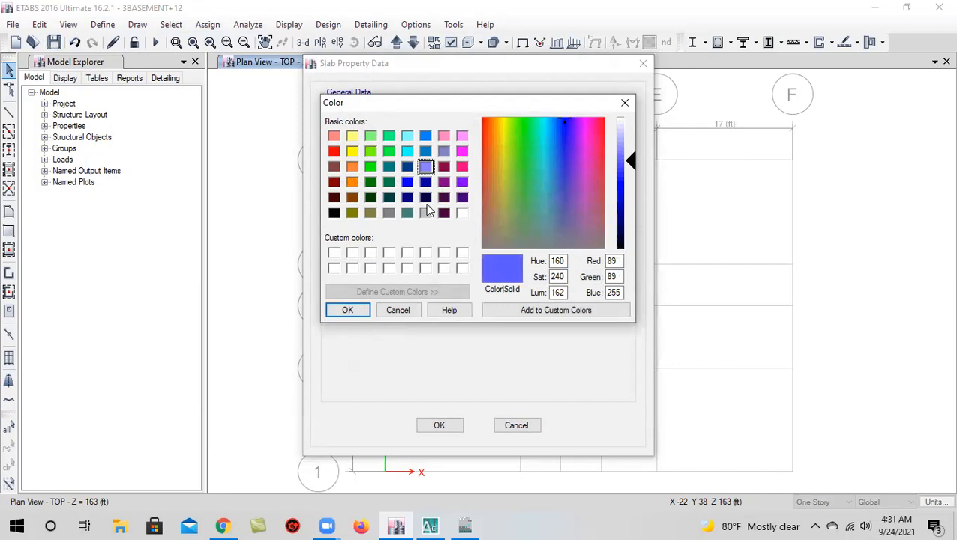
click(348, 311)
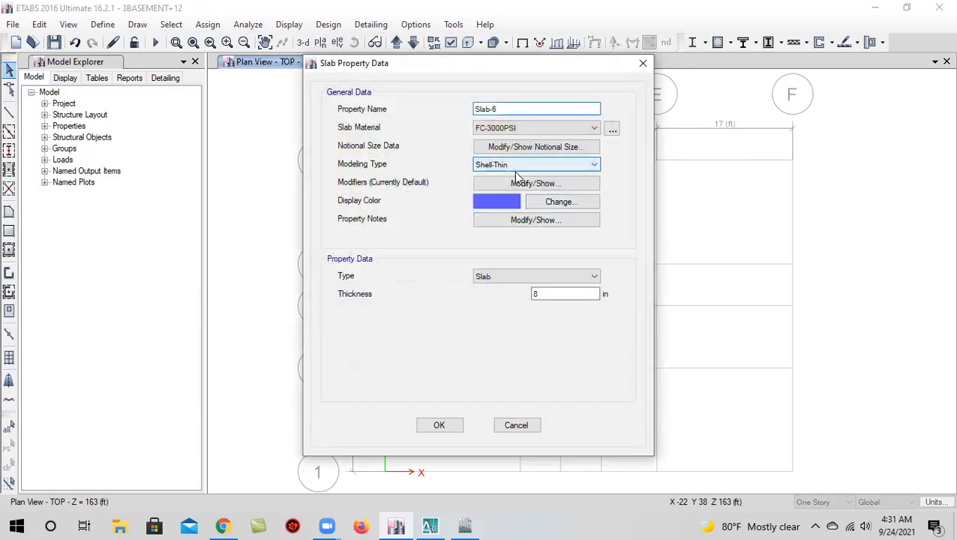
Set the Slab-6 bending stiffness modifiers to 0.00001 for m11 and 0.0001 for both m22 and m12
click(516, 185)
double_click(533, 212)
text(0.00001)
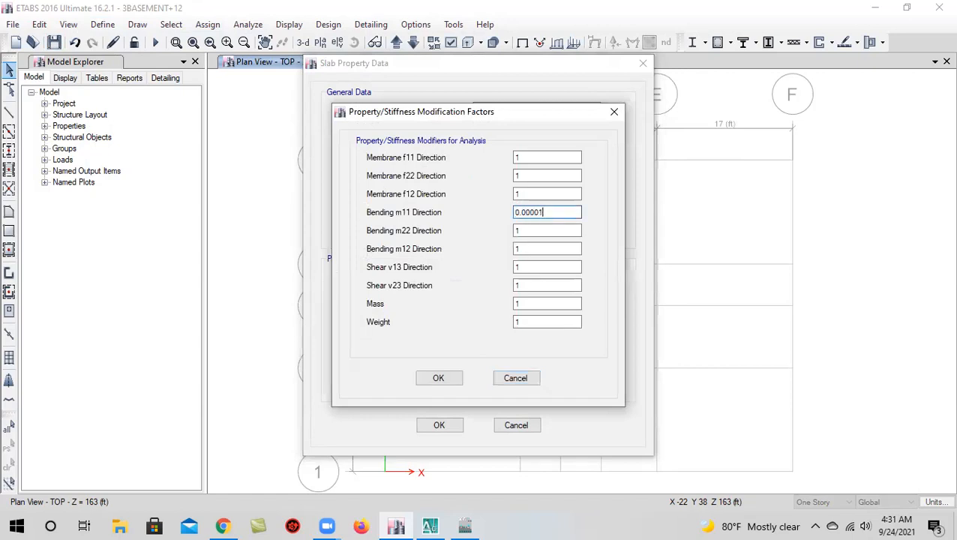
double_click(543, 231)
text(0.0001)
double_click(541, 249)
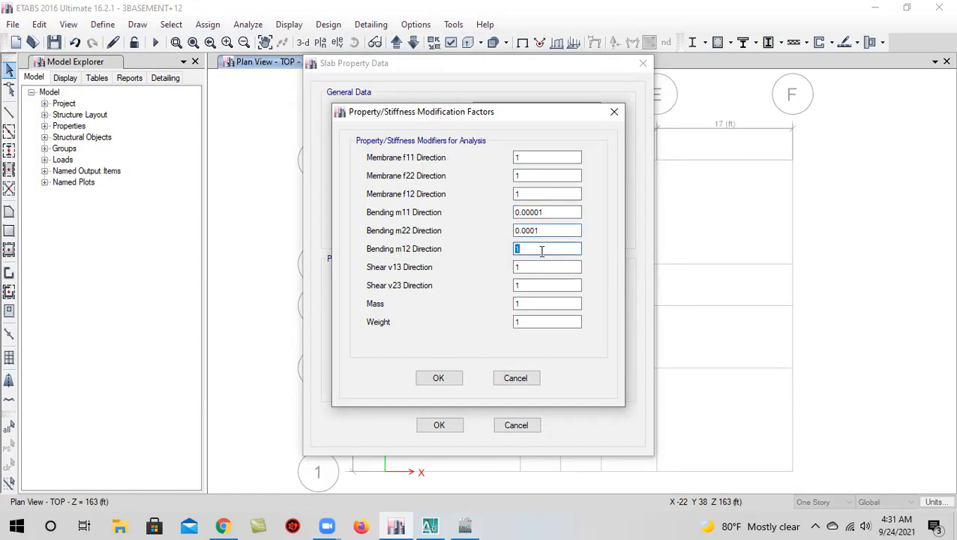
text(0.0001)
click(440, 377)
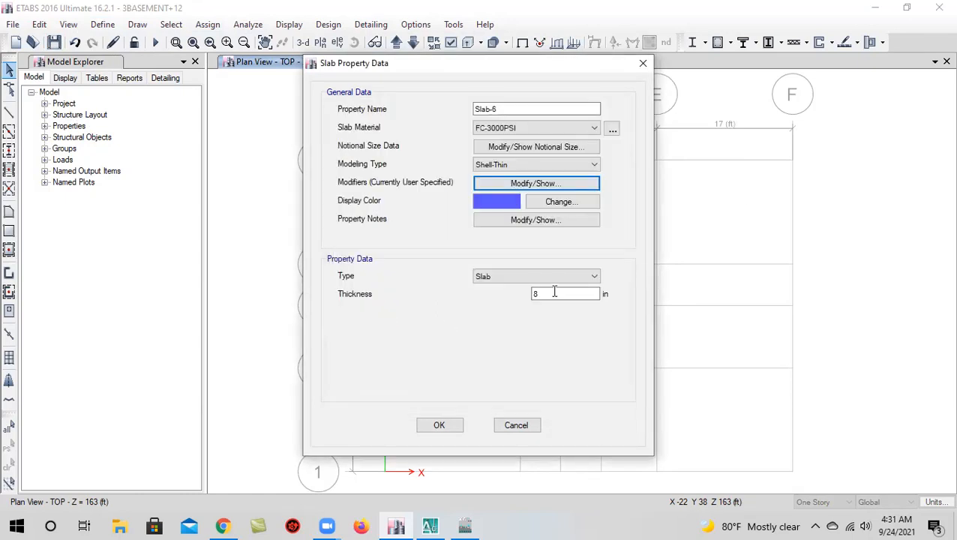
Set the Slab-6 thickness to 6 in and accept the slab property
double_click(555, 293)
text(6)
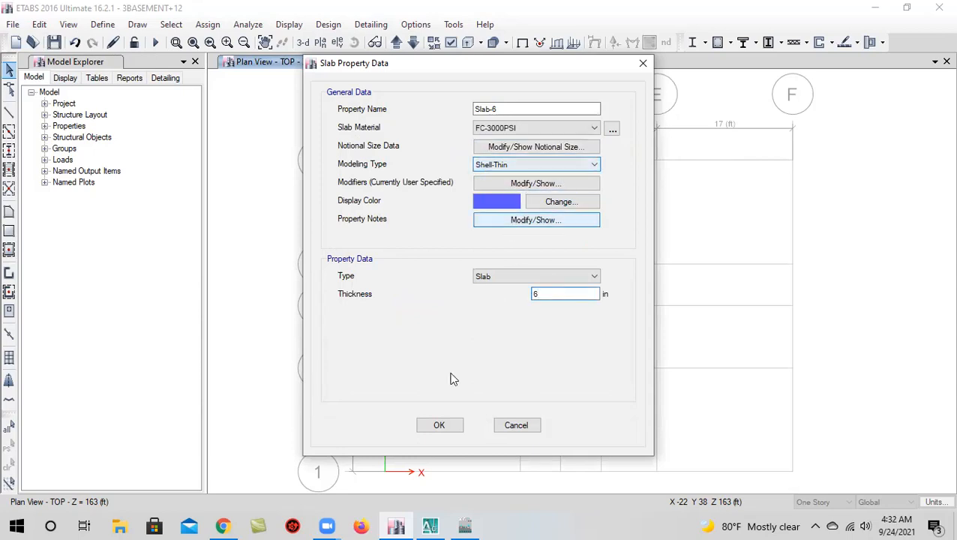
click(440, 426)
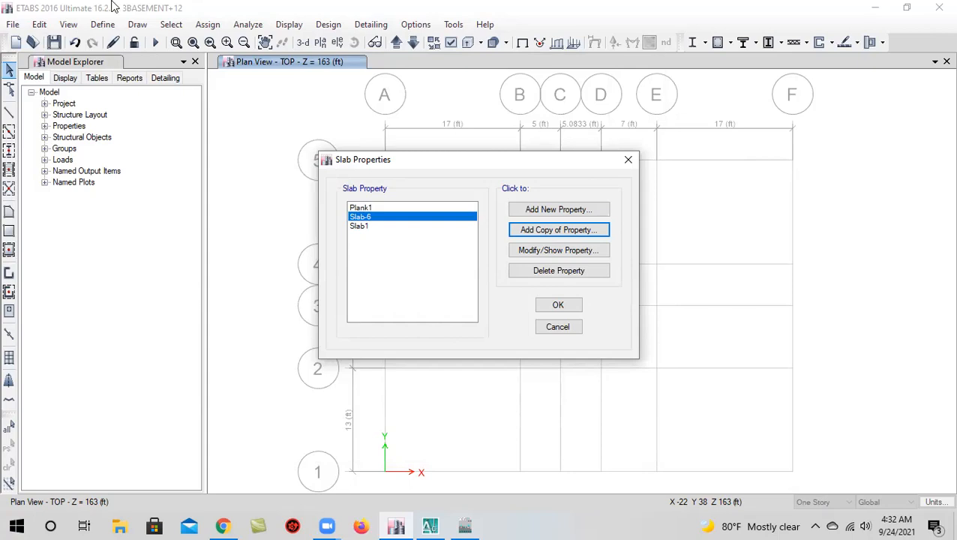
Add a copy of the Slab-6 slab property named B BLAB-12
click(384, 225)
click(383, 218)
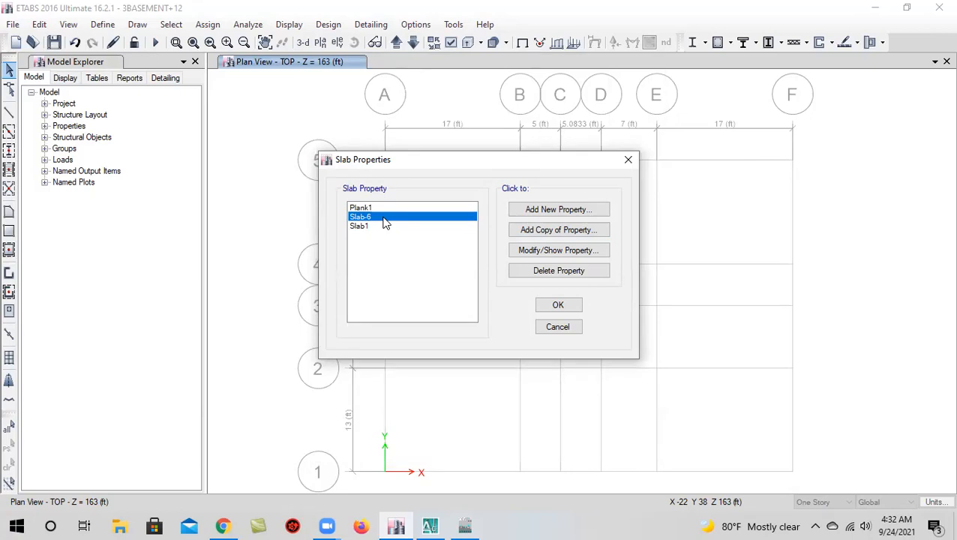
click(561, 231)
double_click(504, 110)
text(BAS)
key(BackSpace)
key(BackSpace)
text(B)
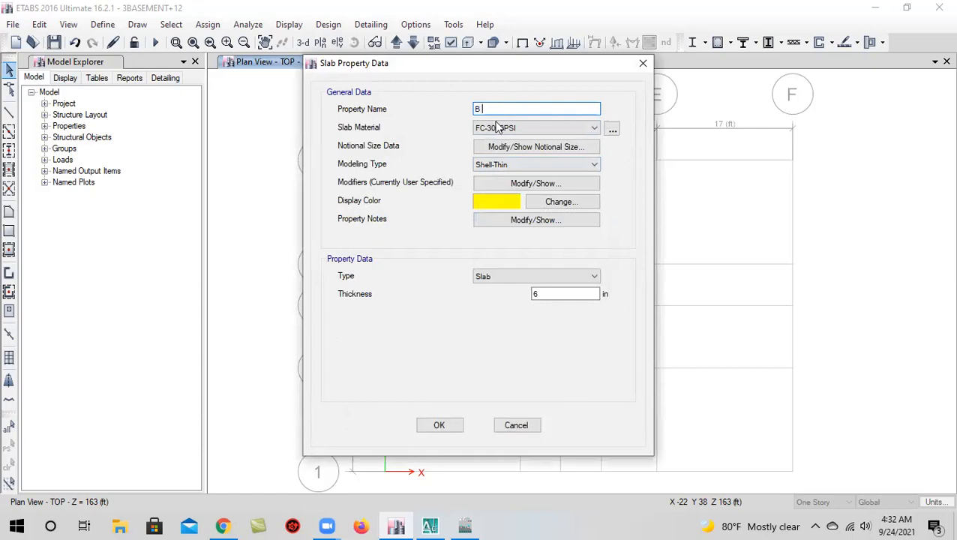
text(LAB-)
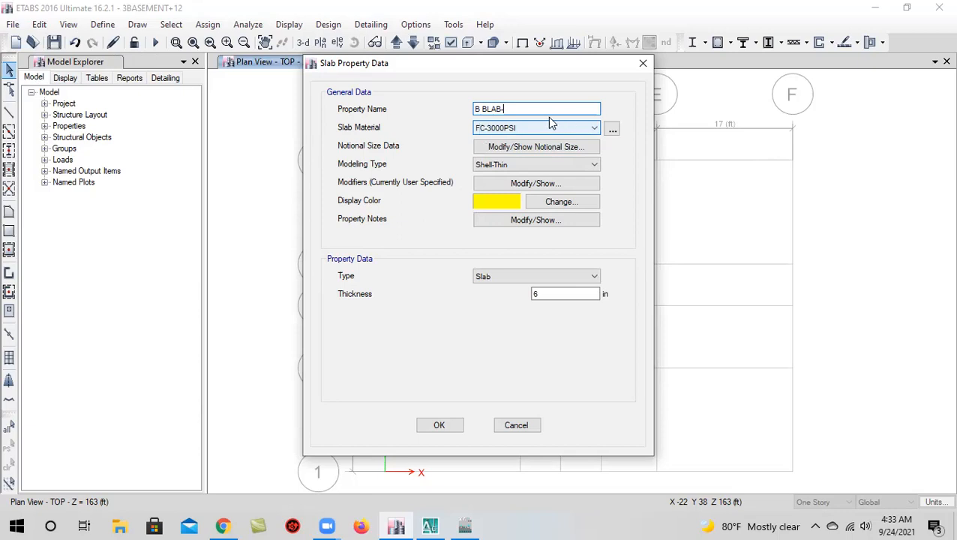
text(12)
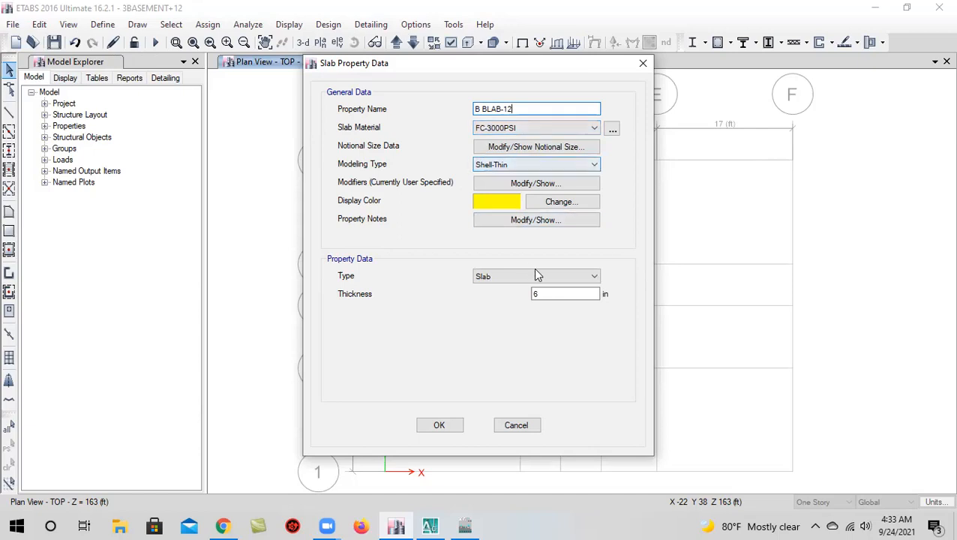
Give B BLAB-12 a thickness of 12 in and an orange display color, and accept the slab property
double_click(554, 294)
text(12)
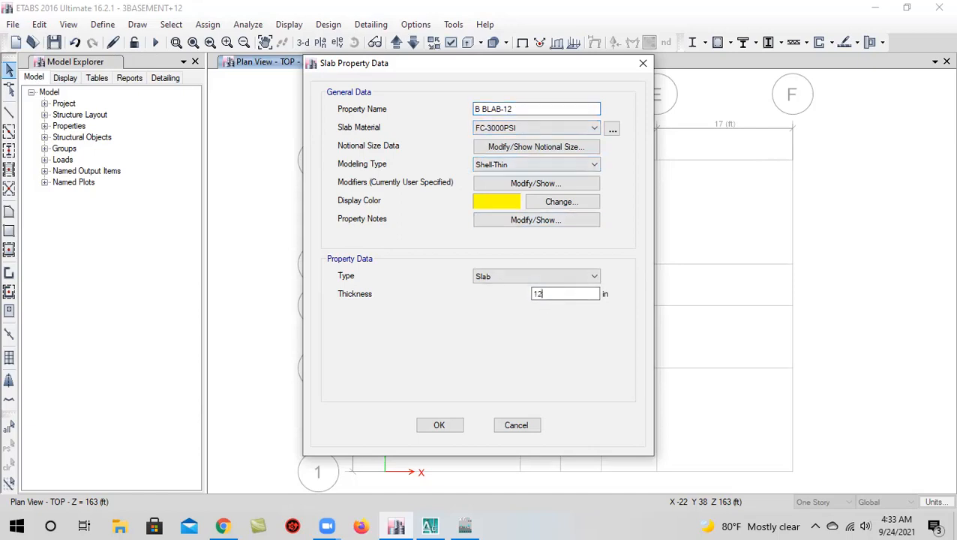
click(498, 202)
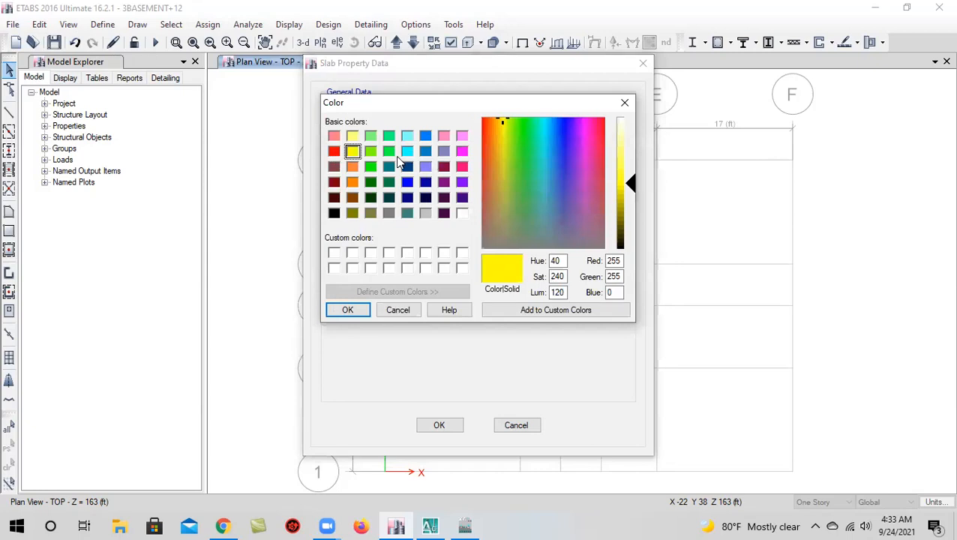
click(353, 166)
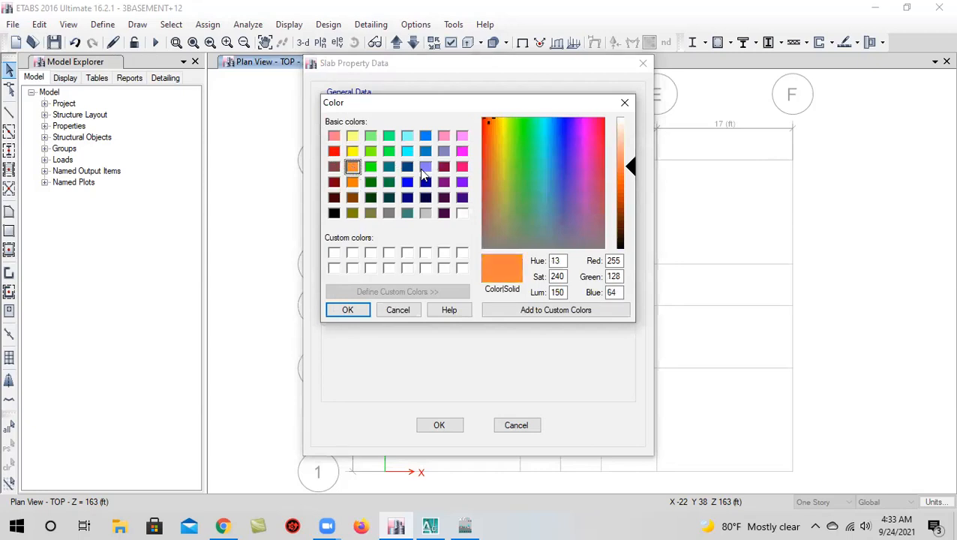
click(371, 182)
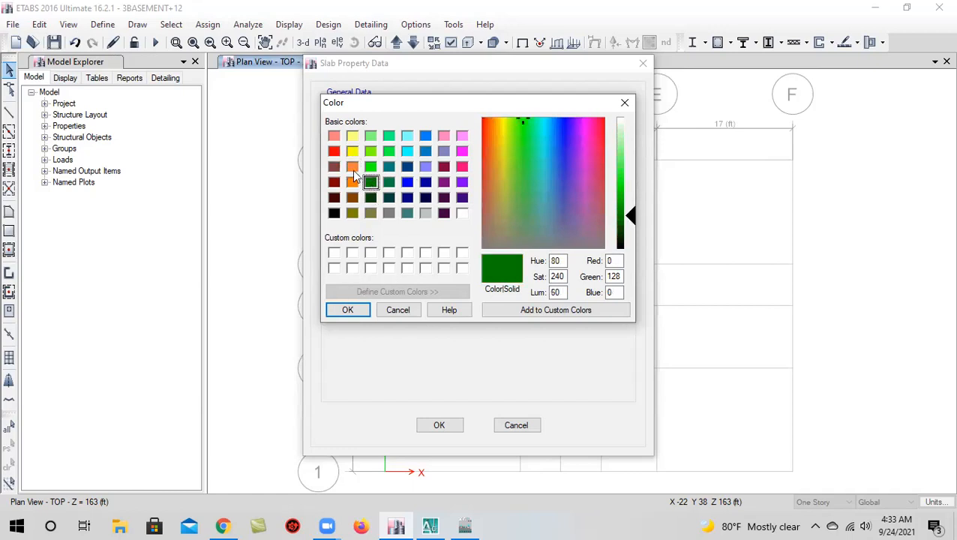
click(352, 166)
click(348, 314)
click(438, 426)
Add another copy of the Slab-6 slab property named Slab-8
click(376, 226)
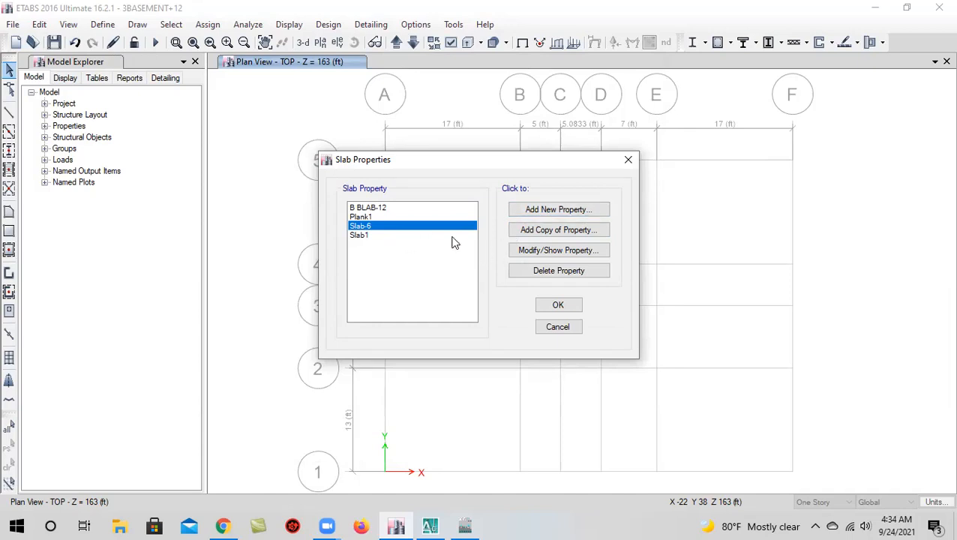
click(547, 241)
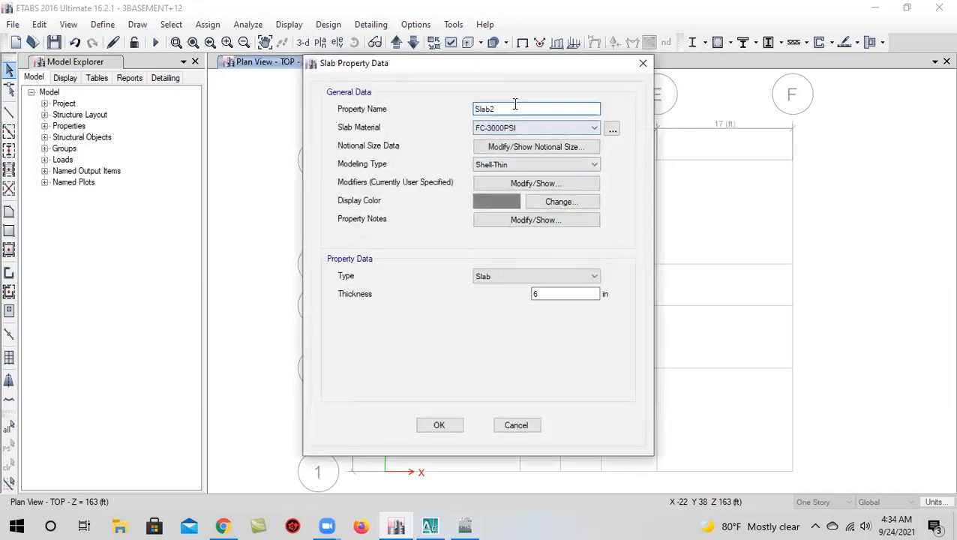
key(BackSpace)
text(-8)
Give Slab-8 a magenta display color and a thickness of 8 in, and accept the slab property
click(504, 203)
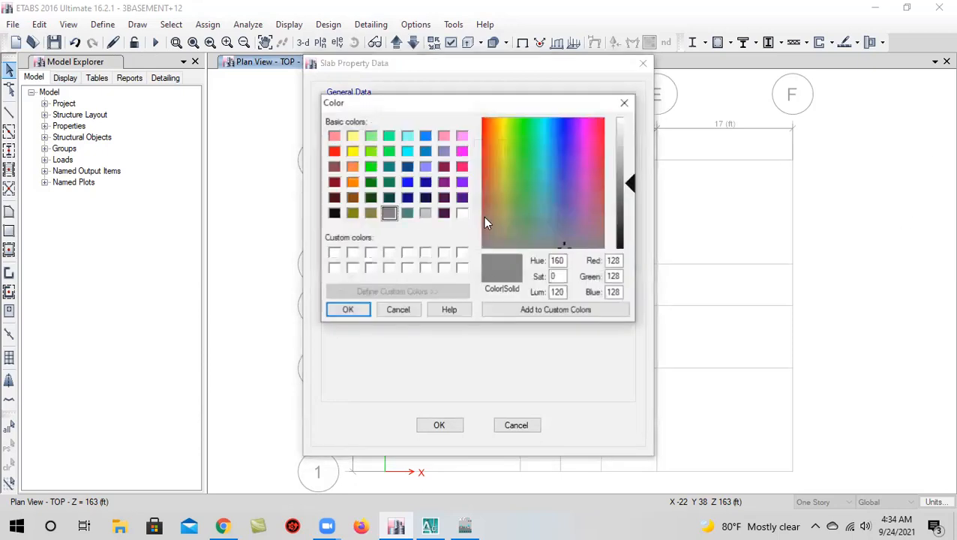
click(334, 151)
click(334, 167)
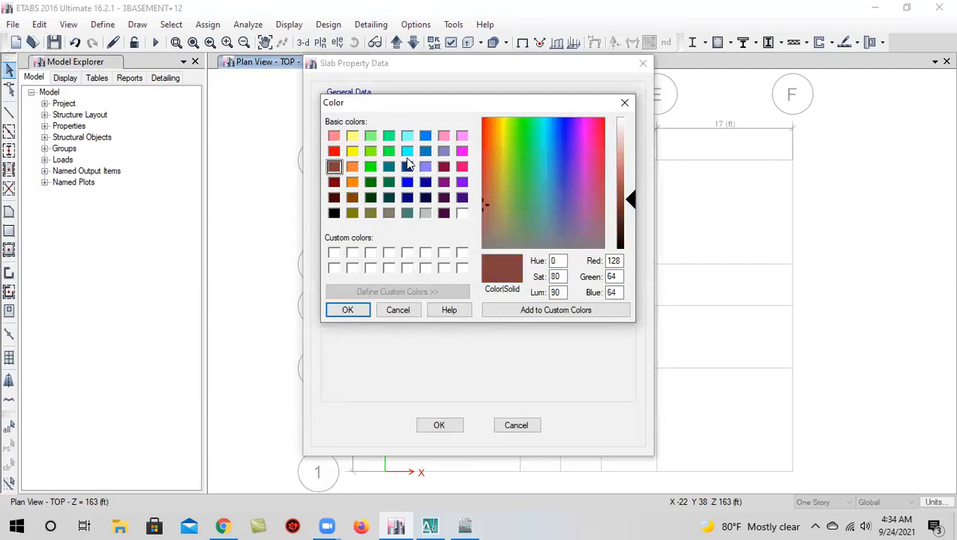
click(462, 151)
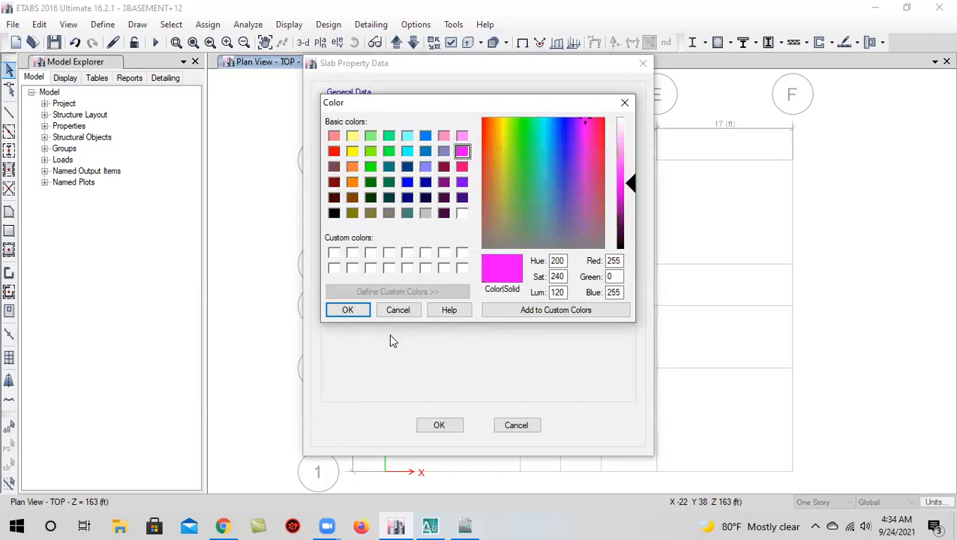
click(361, 311)
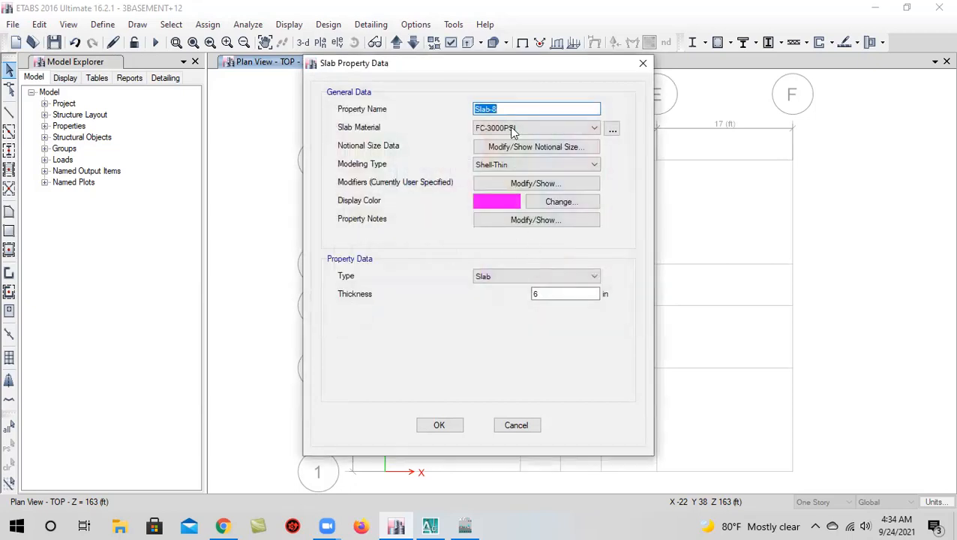
double_click(555, 293)
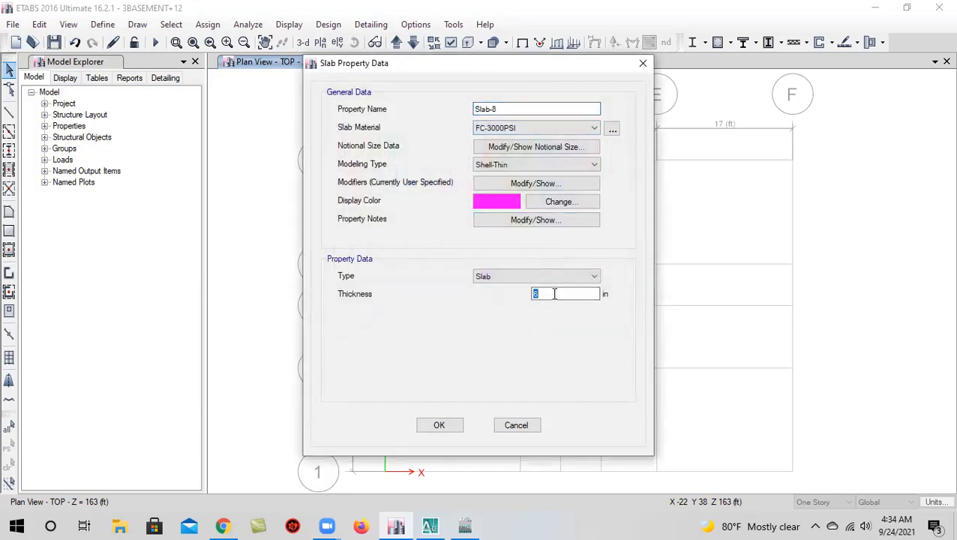
text(8)
key(Return)
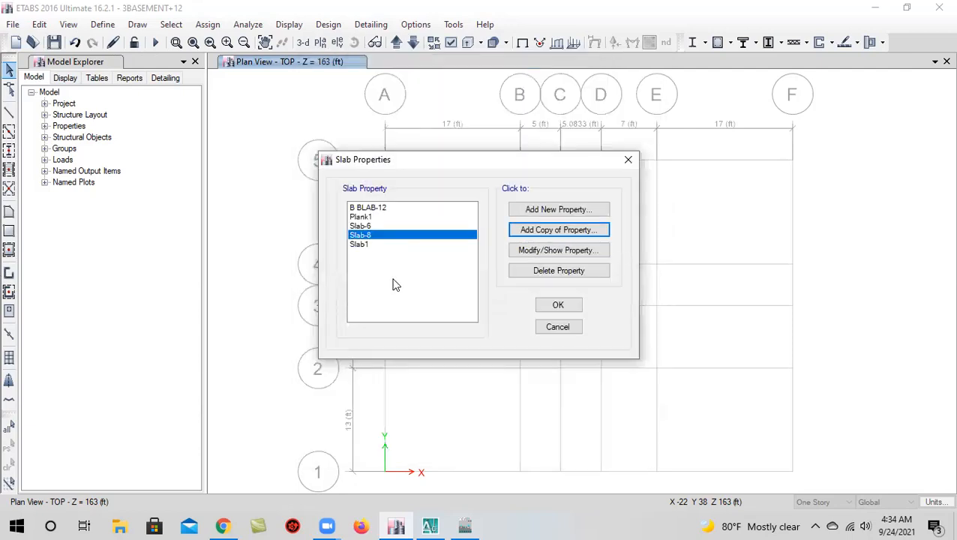
Accept the list of slab properties and save the model
click(564, 307)
click(53, 44)
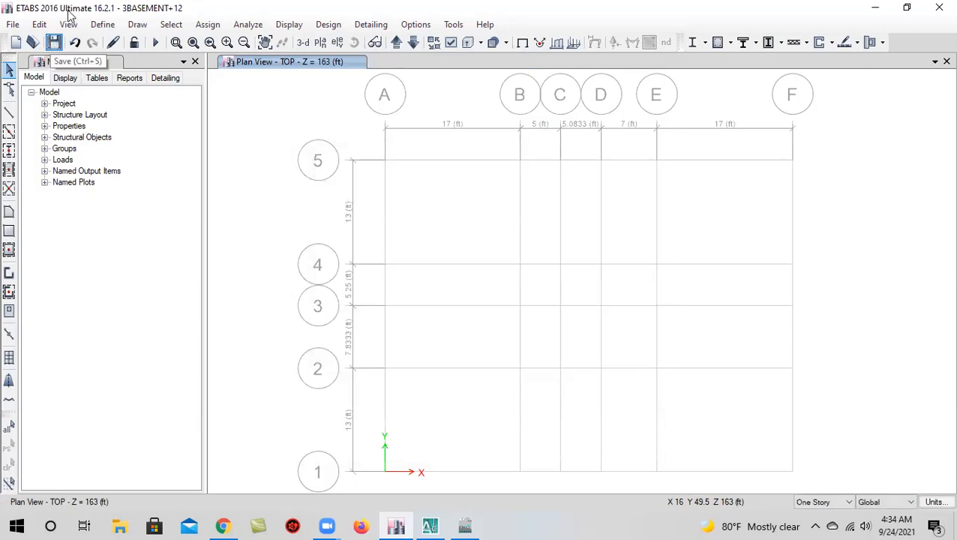
click(58, 43)
Add a copy of the Wall1 wall property named Wall-12
click(102, 25)
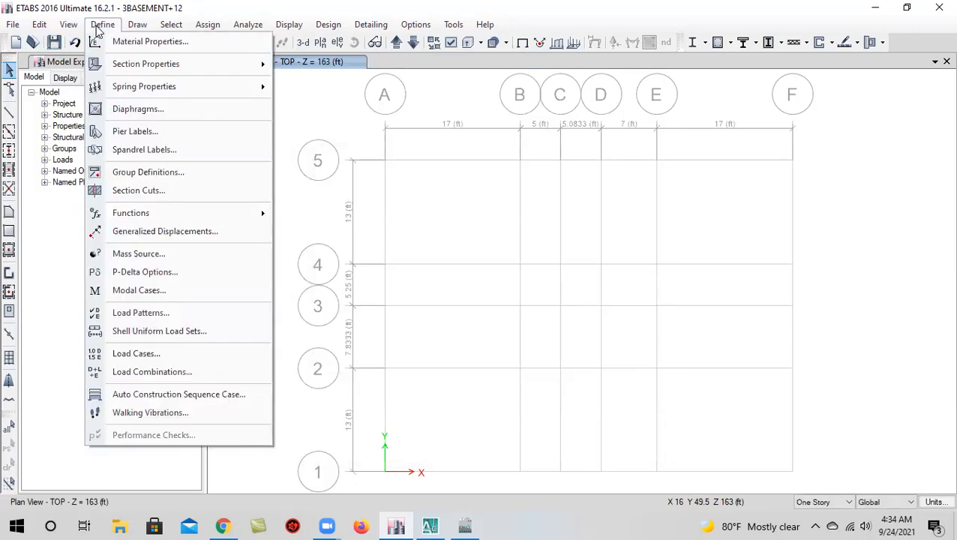
mouse_move(165, 64)
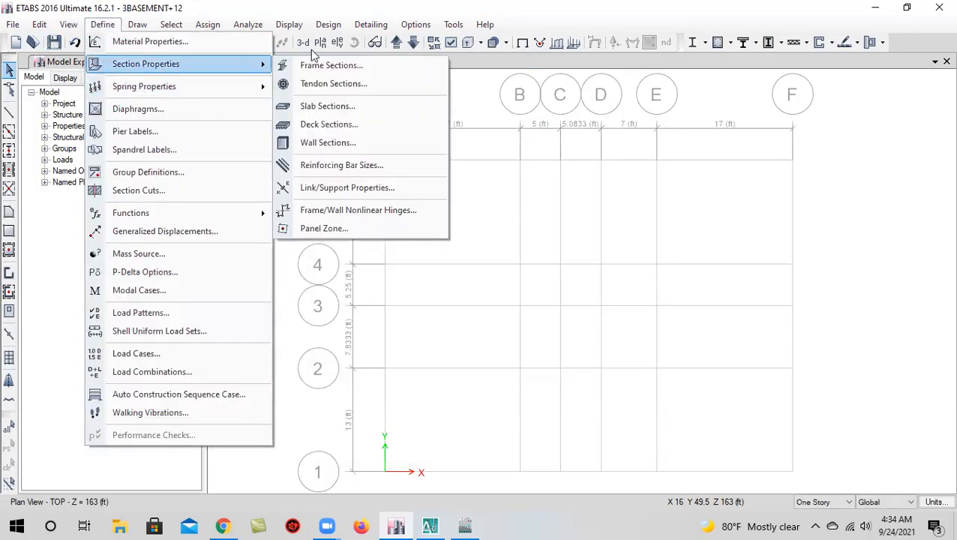
click(377, 142)
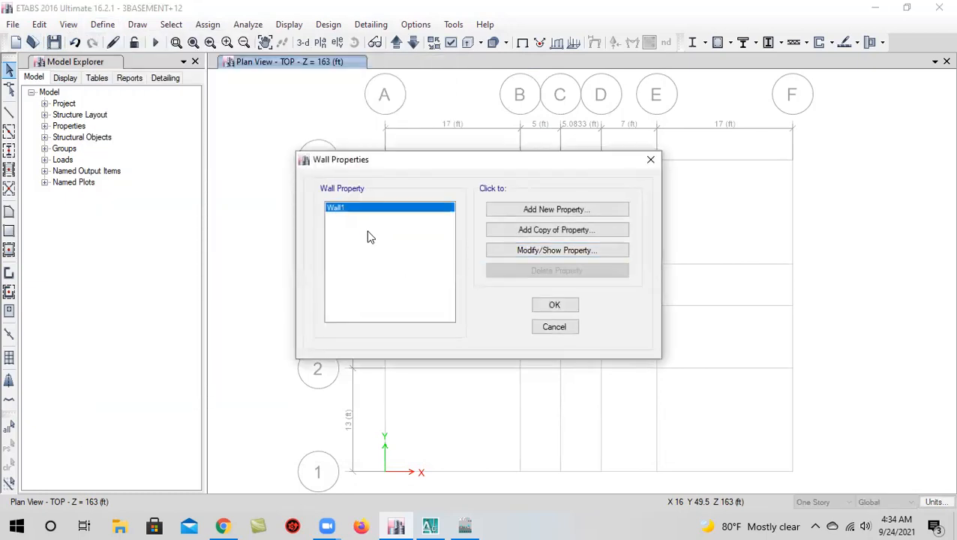
click(532, 230)
click(508, 153)
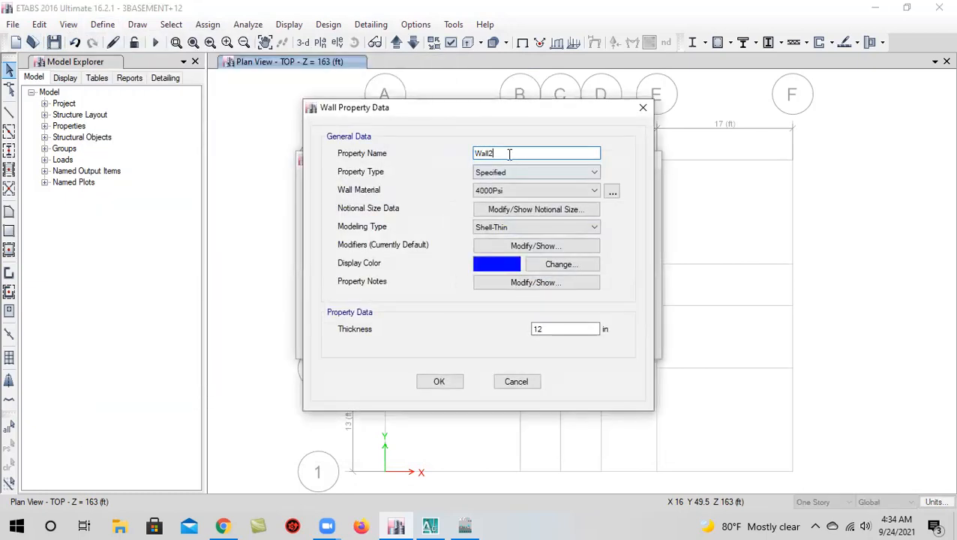
key(BackSpace)
text(-12)
Give Wall-12 the FC-3000PSI wall material and a red display color, and accept the wall property
click(523, 174)
click(523, 180)
click(523, 192)
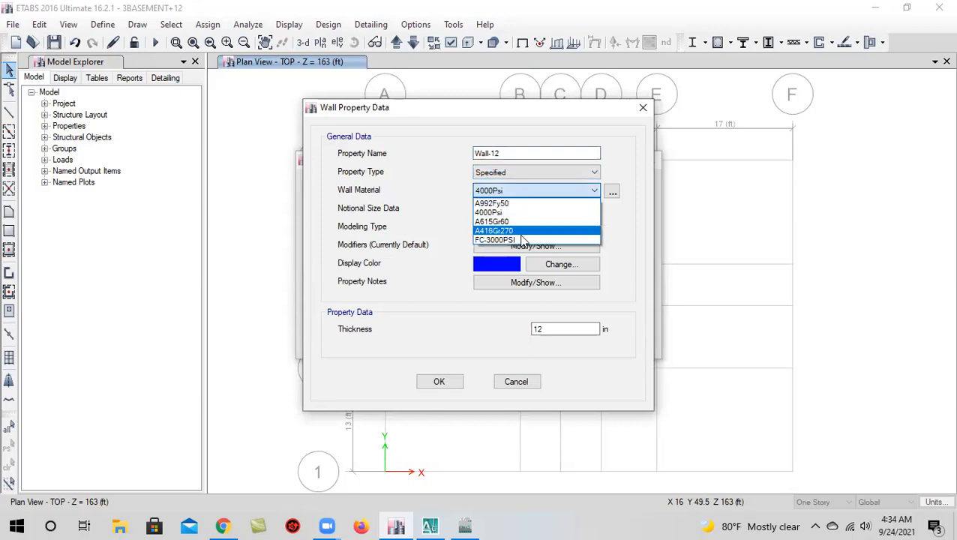
click(509, 240)
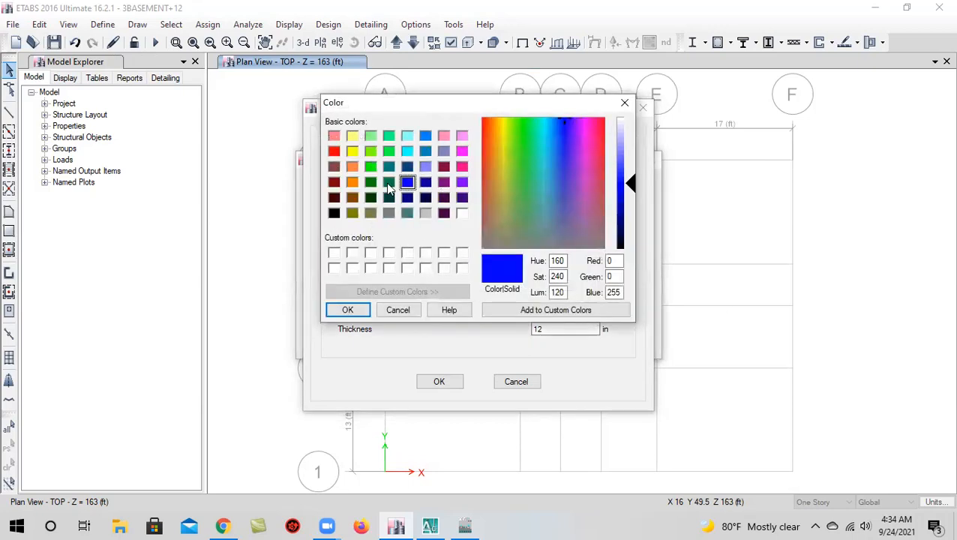
click(334, 151)
click(357, 313)
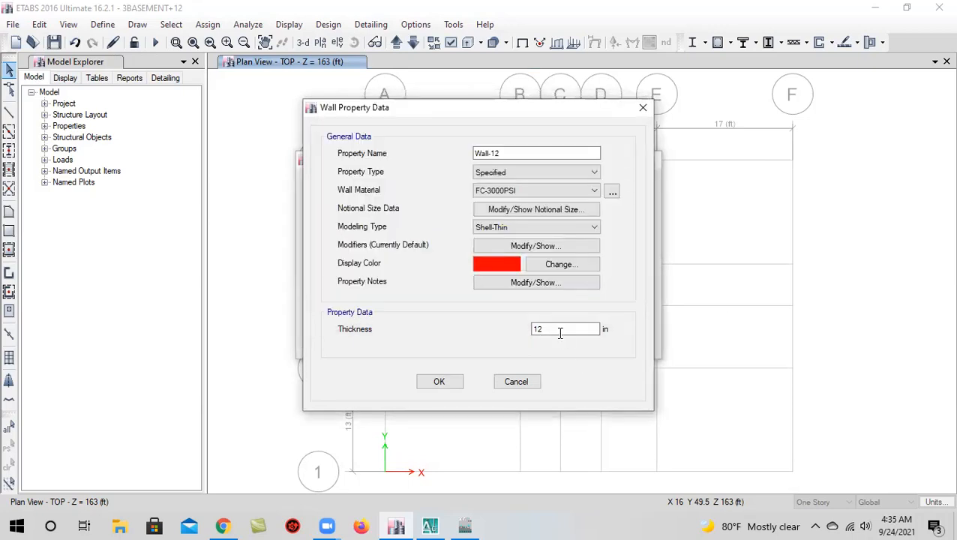
click(439, 383)
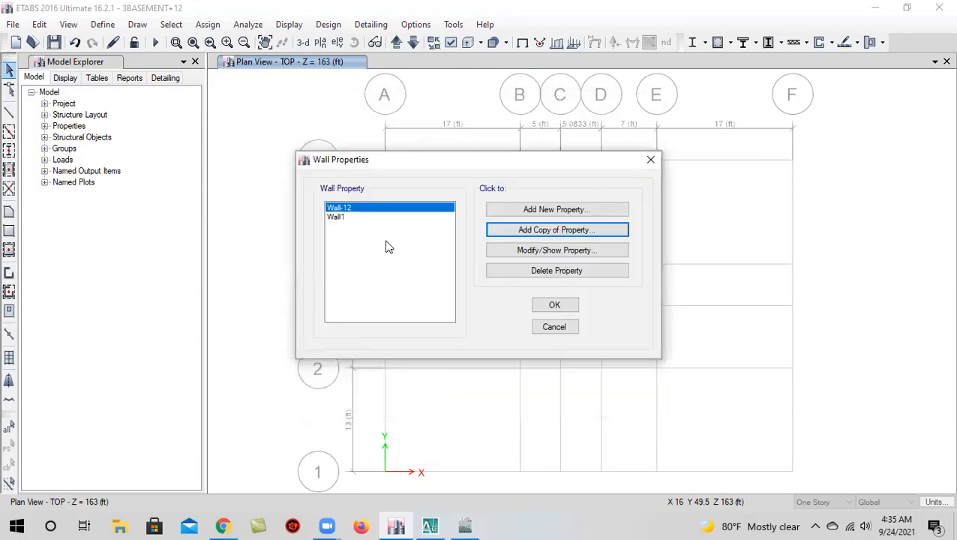
click(350, 218)
click(359, 211)
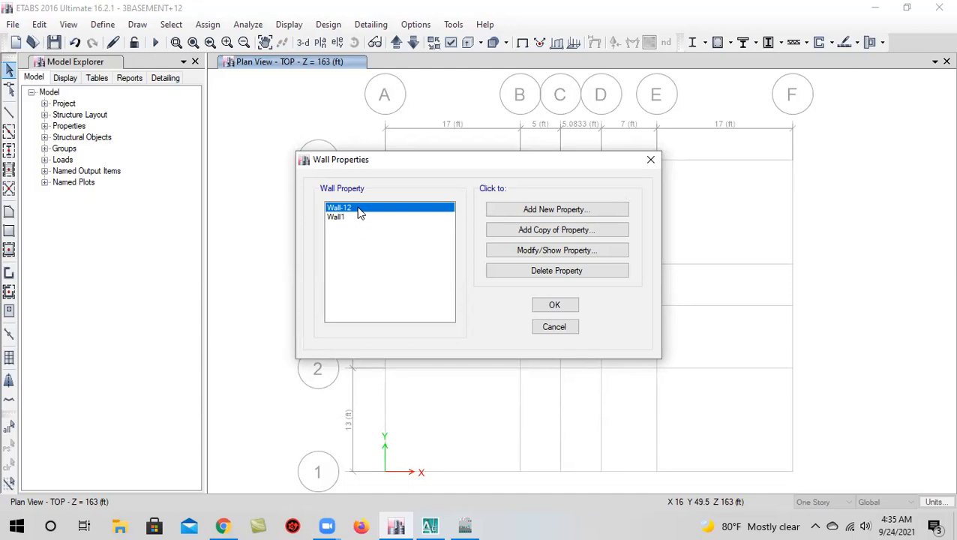
Accept the list of wall properties and save the model
click(556, 307)
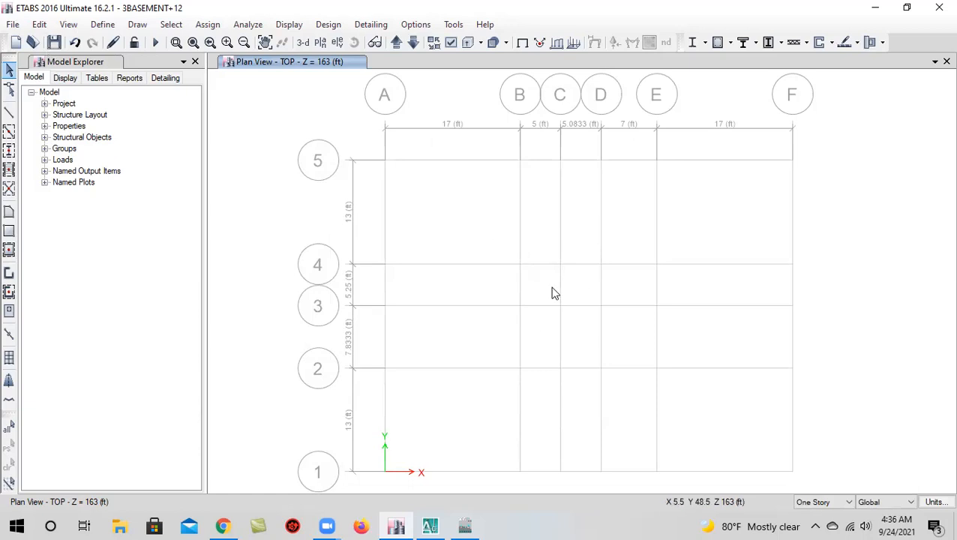
scroll(532, 306, down, 5)
scroll(531, 305, up, 5)
middle_drag(494, 331, 540, 310)
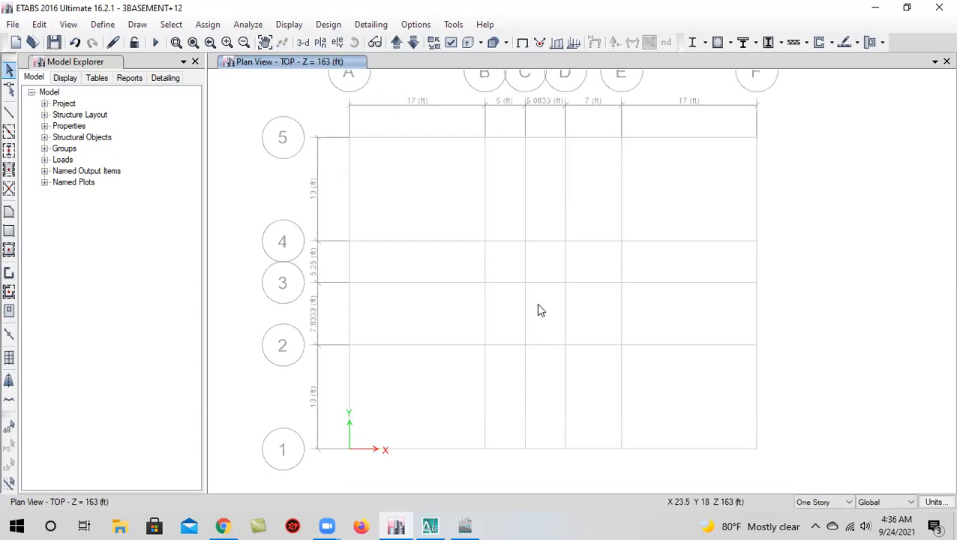
middle_drag(539, 300, 537, 320)
click(54, 43)
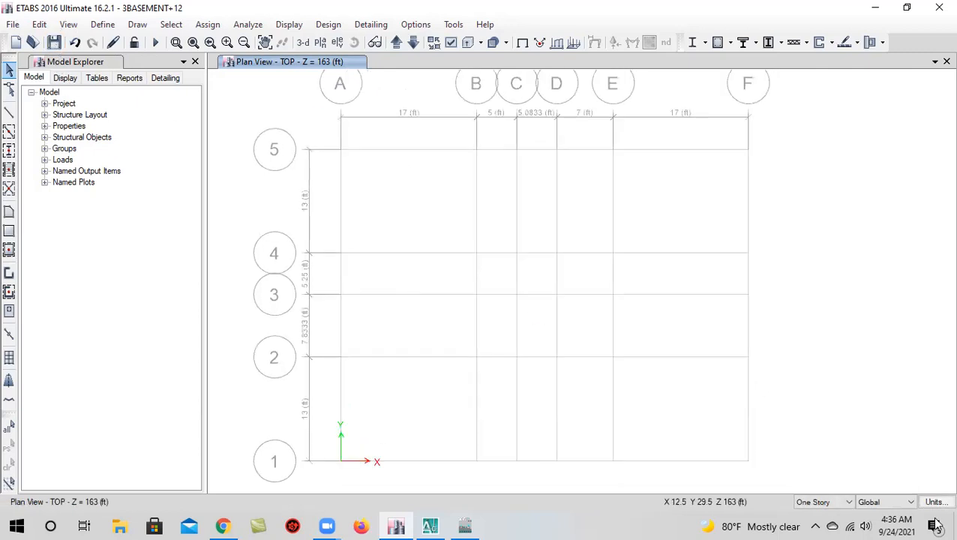
Make drawing in plan apply to All Stories and save the model
click(821, 502)
click(820, 523)
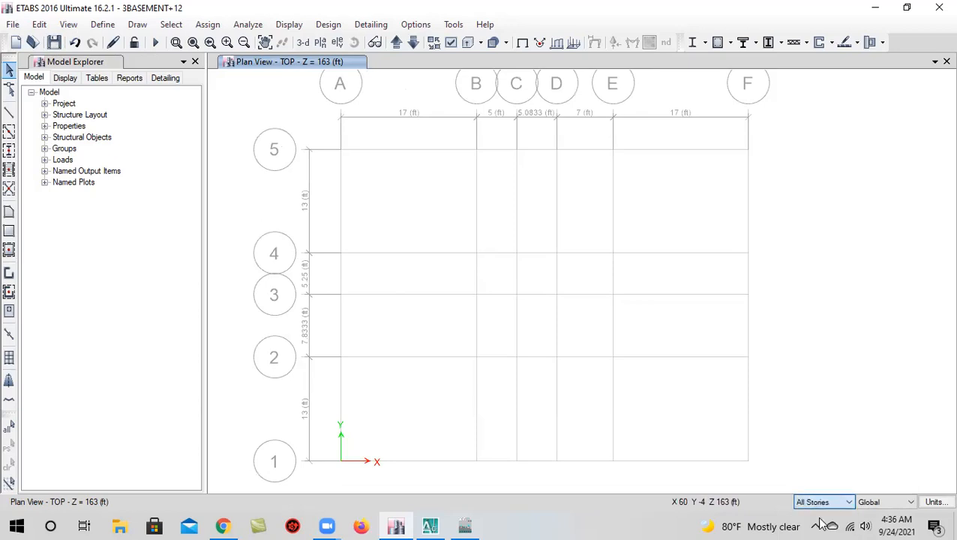
click(54, 43)
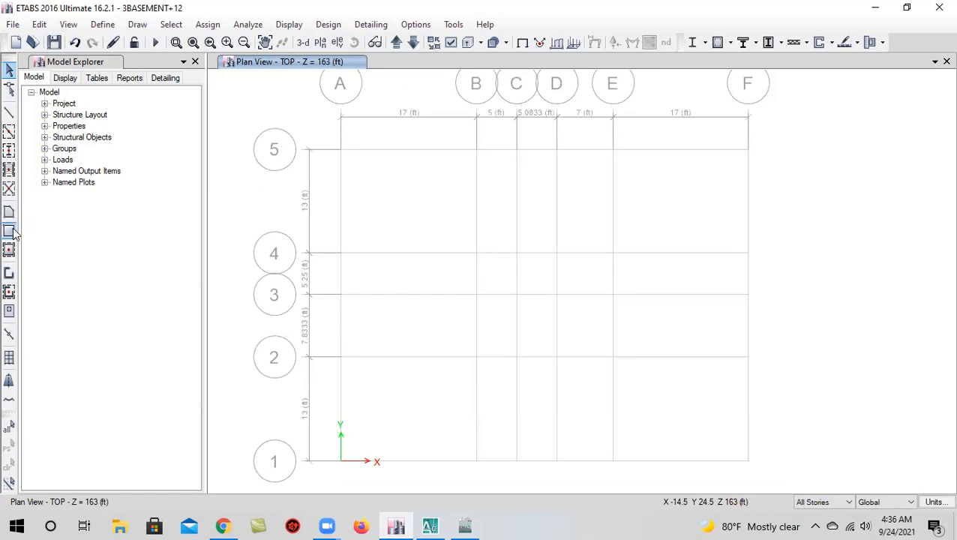
Draw columns with the C4-40X40 section at grid points B-4 and E-4
click(8, 153)
click(197, 409)
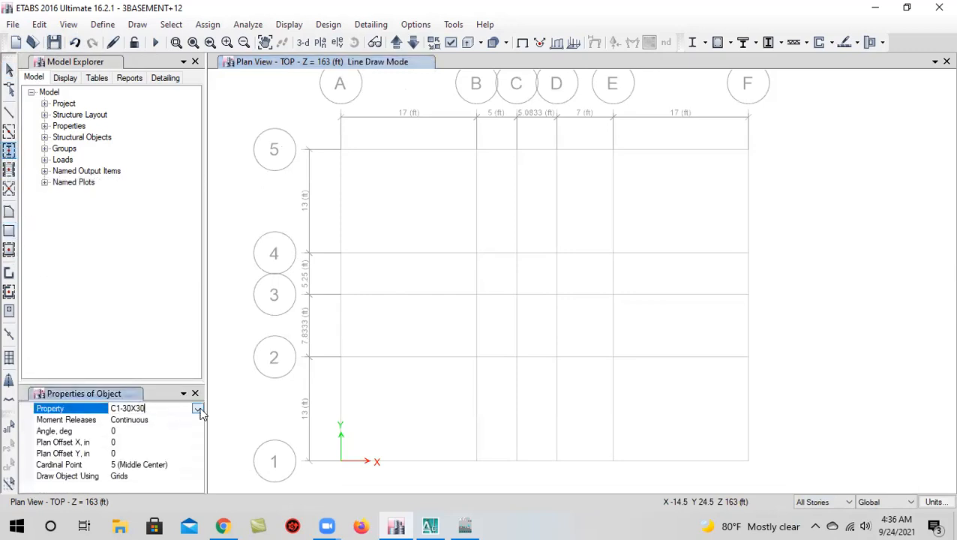
click(198, 409)
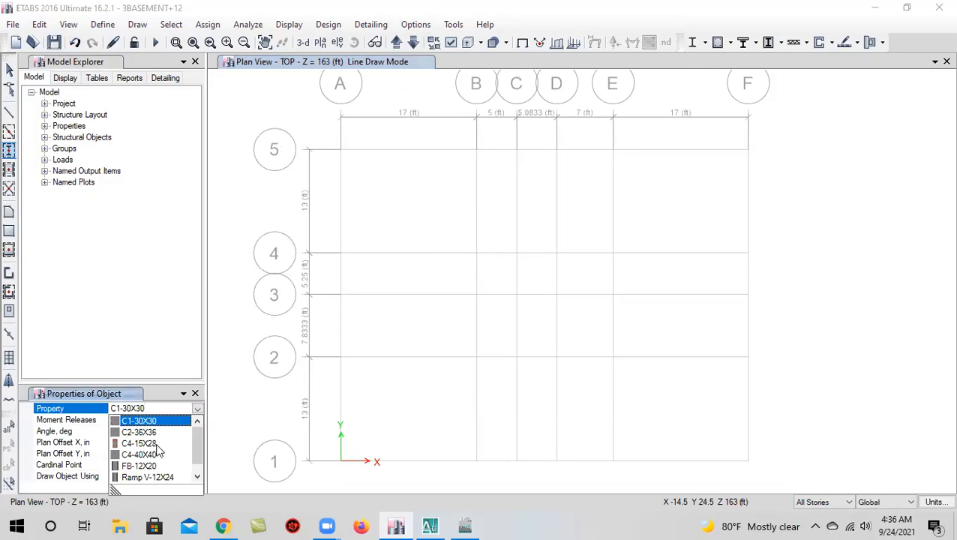
click(518, 375)
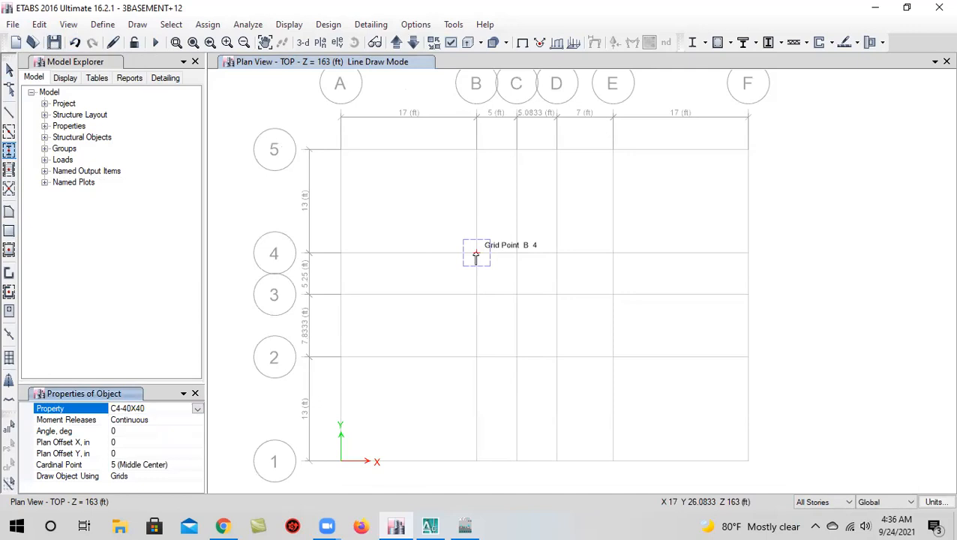
click(476, 256)
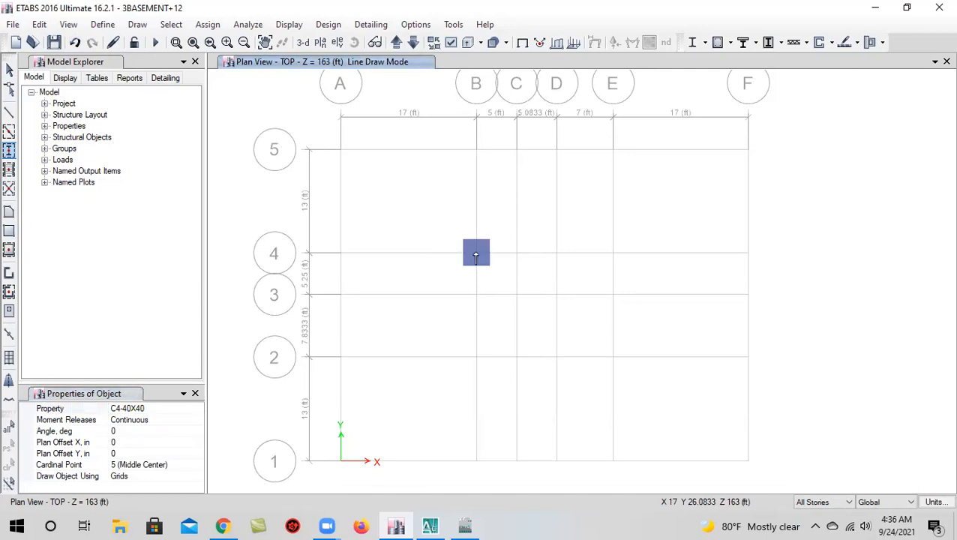
click(612, 256)
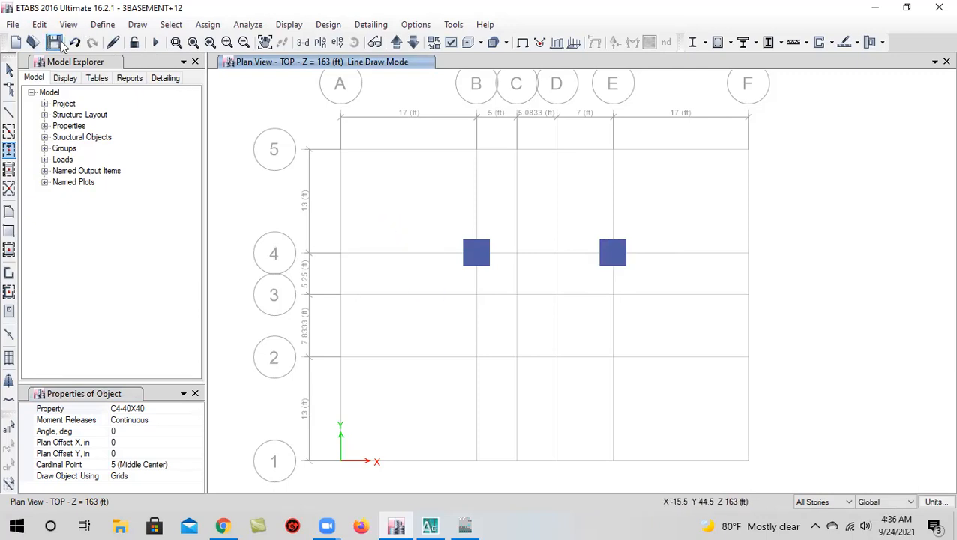
Check the depth and width in the definition of the C4-40X40 frame section
click(103, 24)
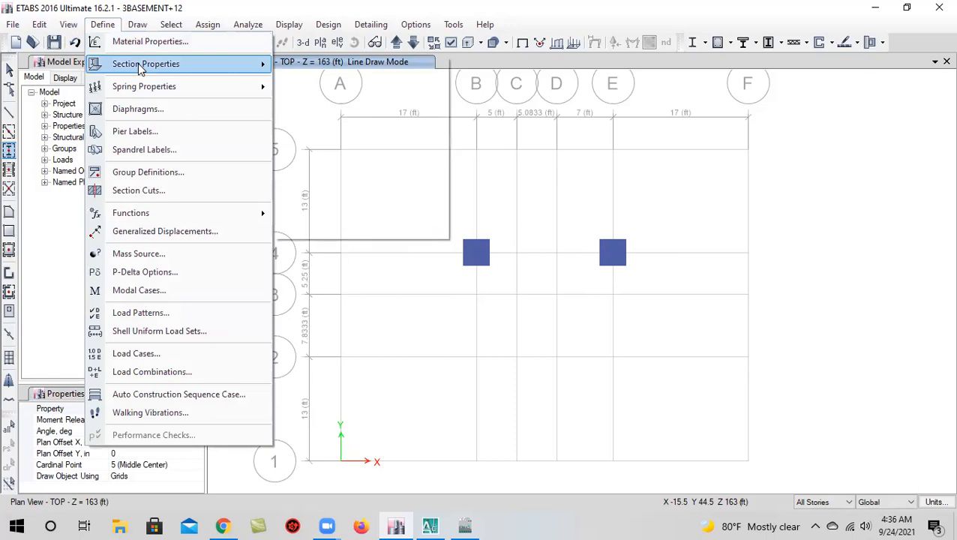
mouse_move(119, 70)
click(341, 64)
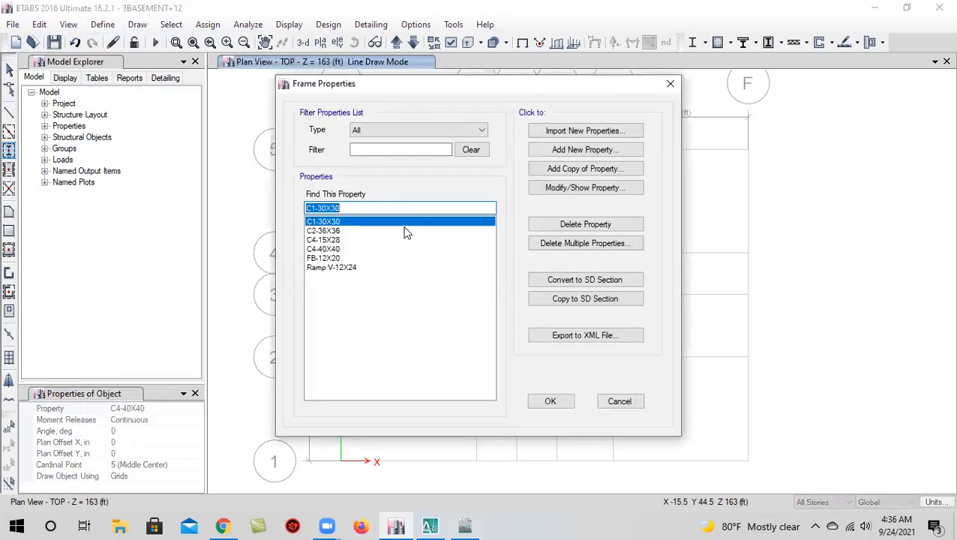
click(352, 248)
click(602, 198)
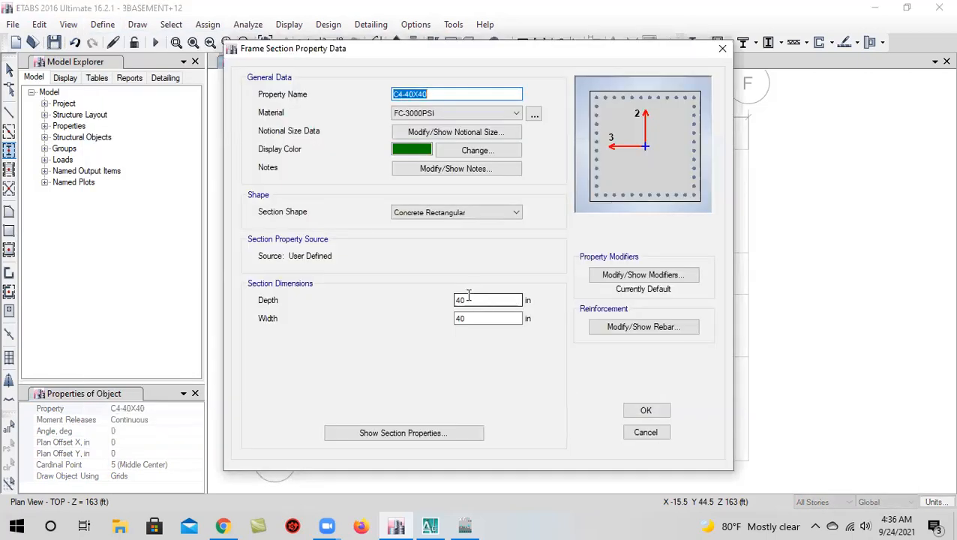
click(484, 300)
click(486, 318)
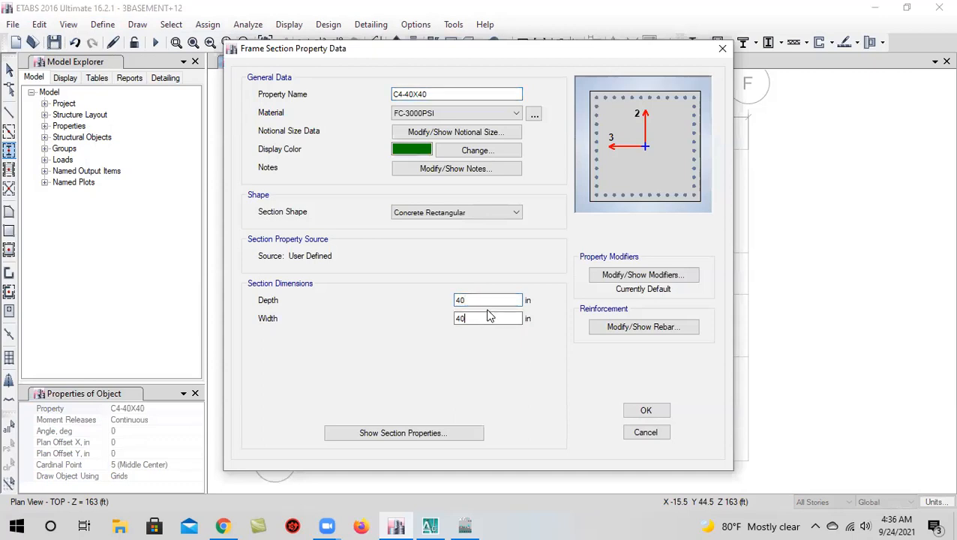
click(640, 414)
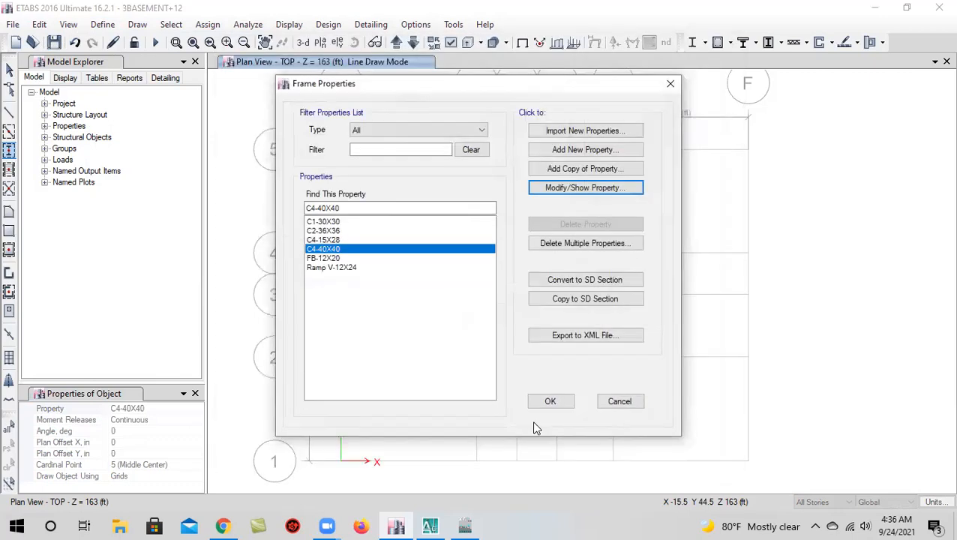
click(553, 403)
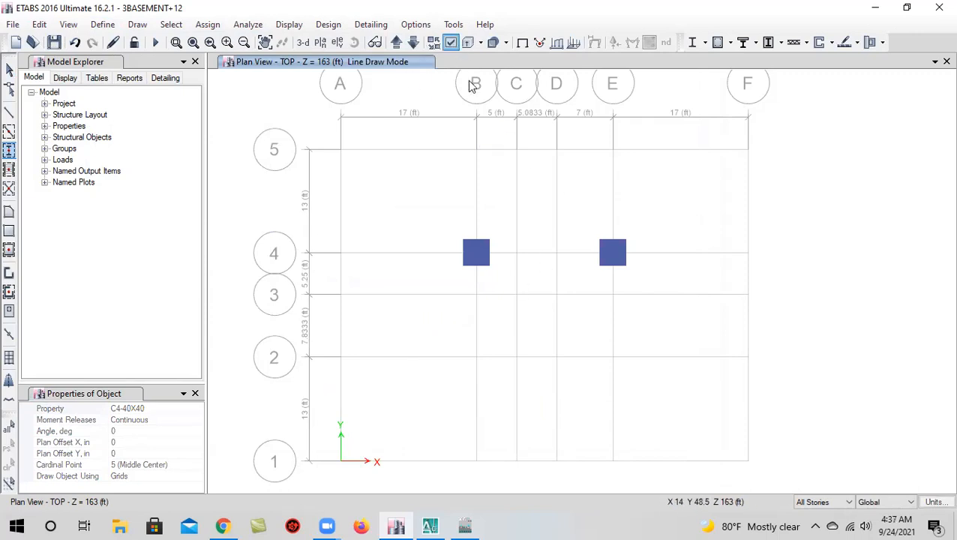
Set the plan view to color objects by Section Properties
click(451, 42)
click(502, 185)
click(503, 185)
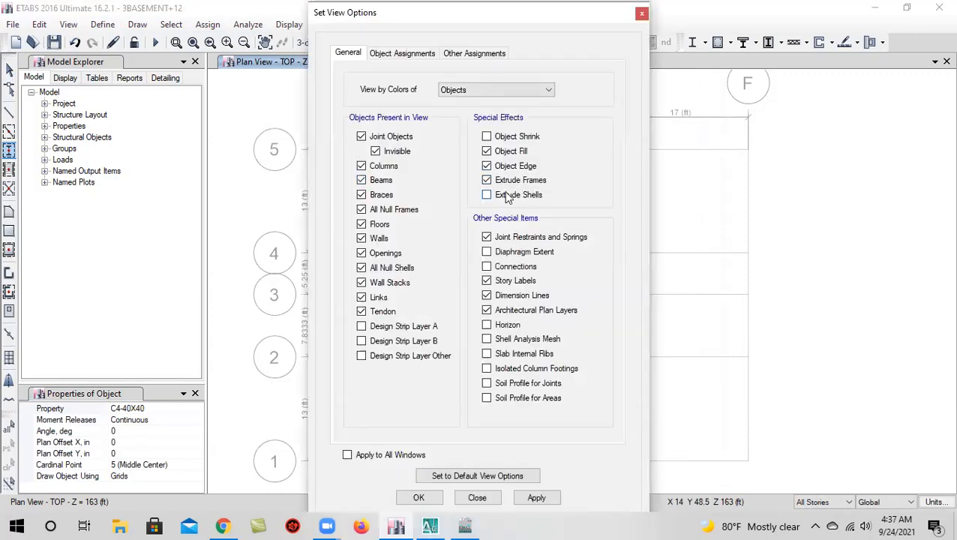
click(488, 87)
click(480, 103)
click(535, 497)
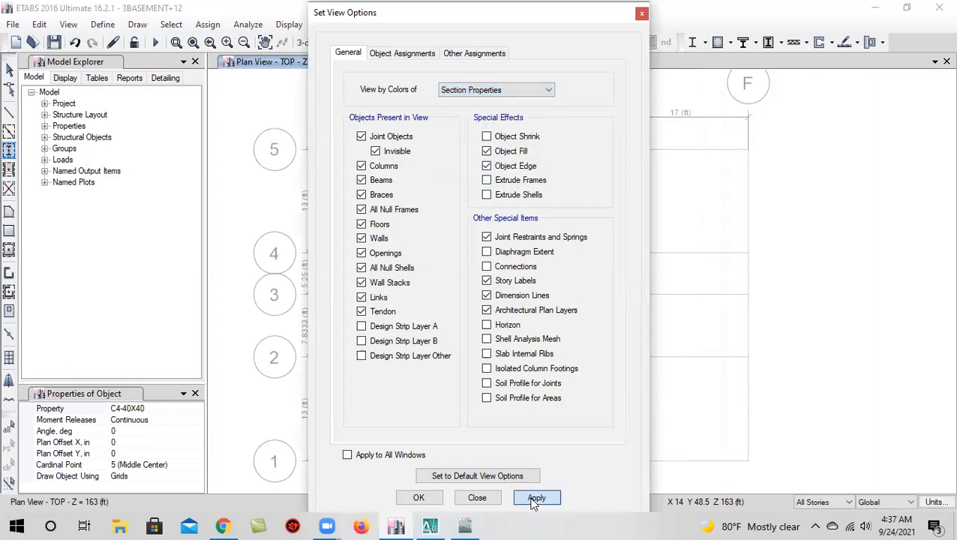
click(428, 498)
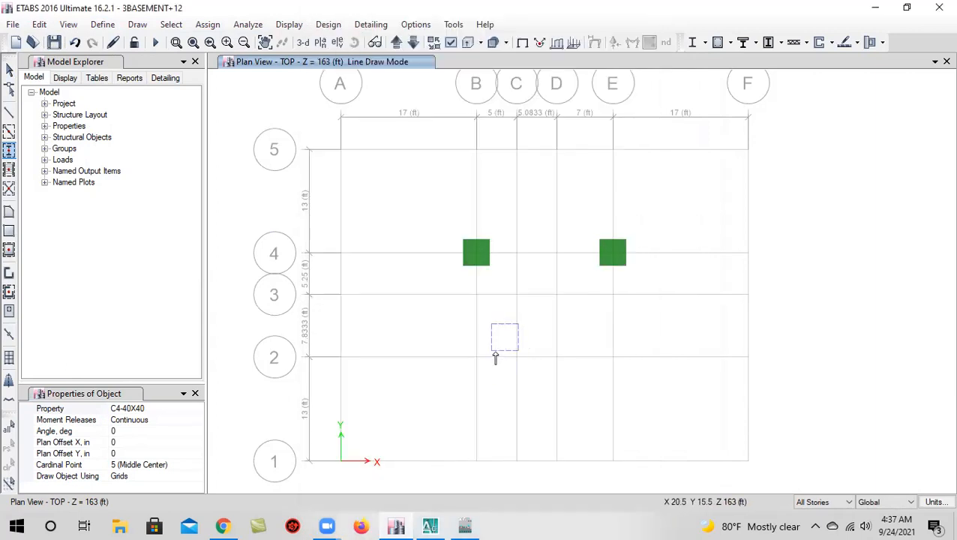
Draw C4-40X40 columns at grid points B-2 and E-2
click(477, 359)
click(613, 356)
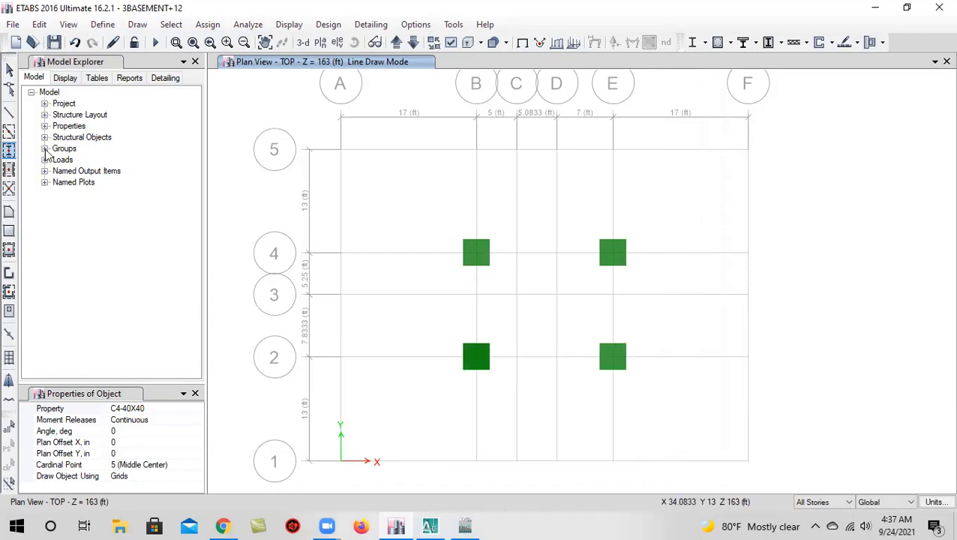
Remove the four C4-40X40 columns at grid points B2, E2, B4 and E4 in the plan
click(76, 44)
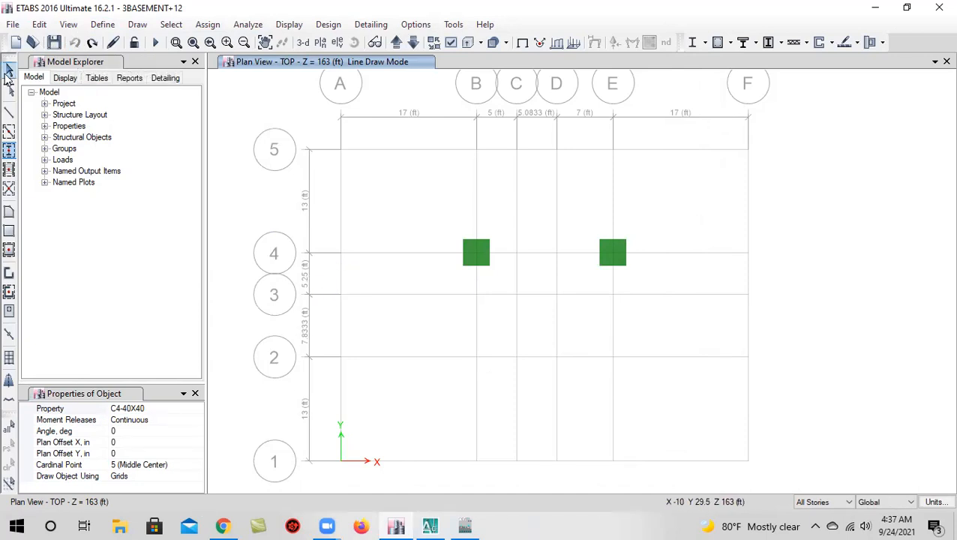
click(6, 74)
drag(428, 210, 664, 303)
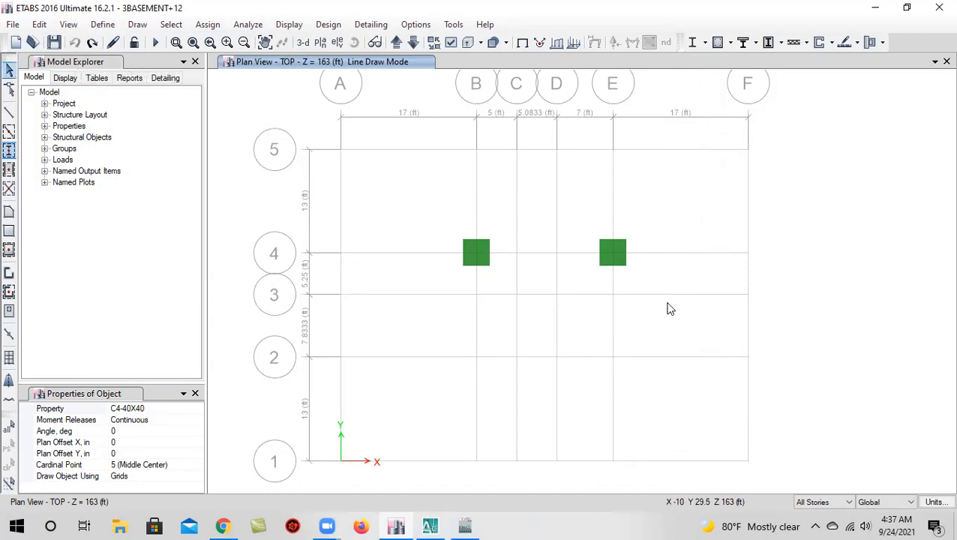
click(41, 24)
click(70, 135)
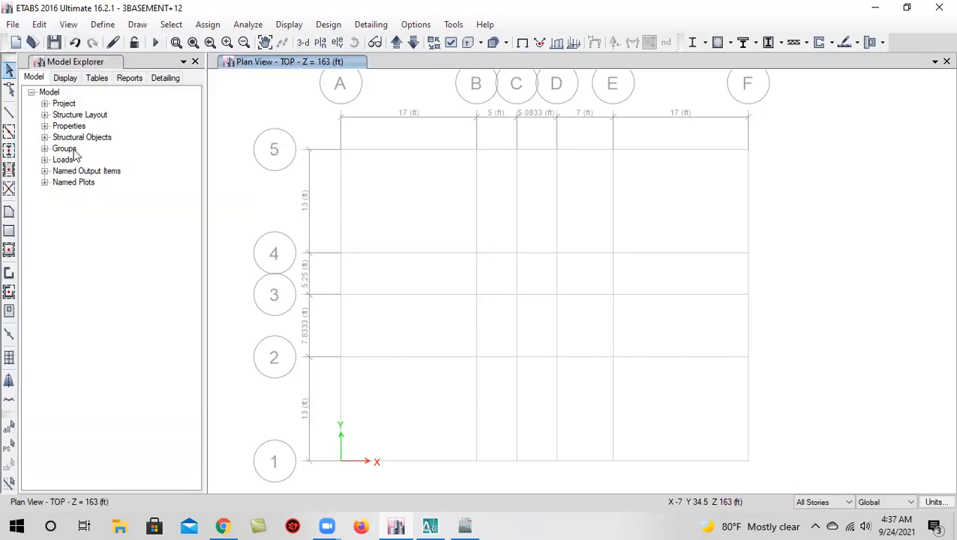
Draw C1-30X30 columns at grid points B4, E4, B2 and E2, and save the model
click(9, 150)
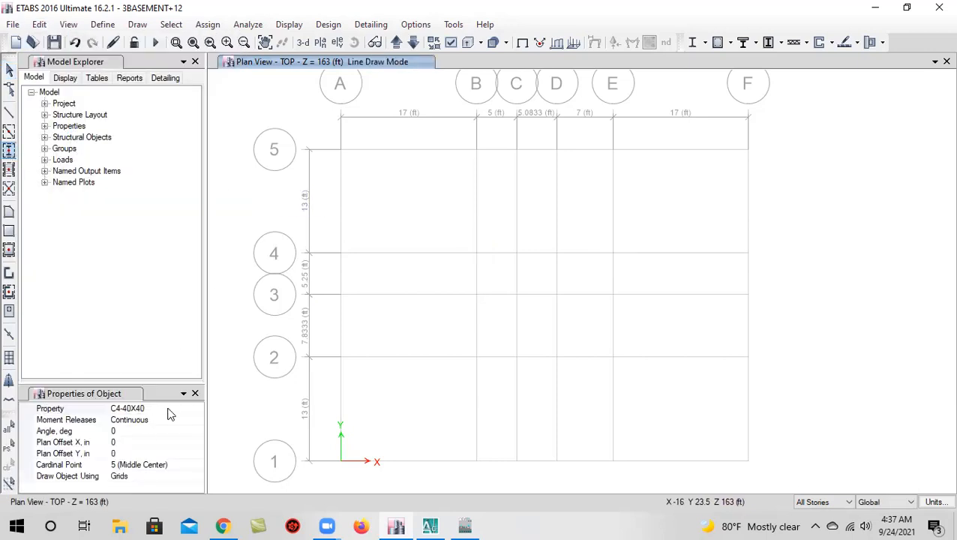
click(172, 409)
click(196, 410)
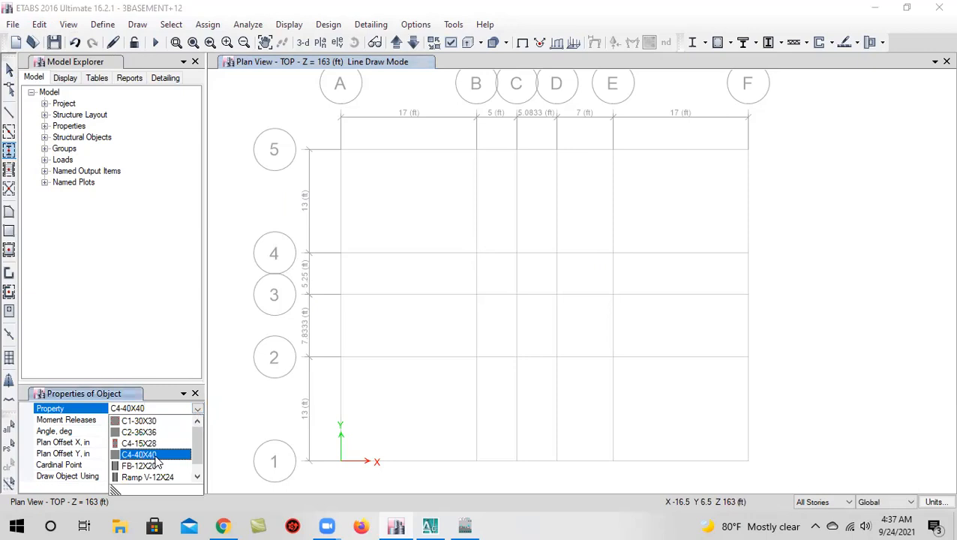
click(166, 422)
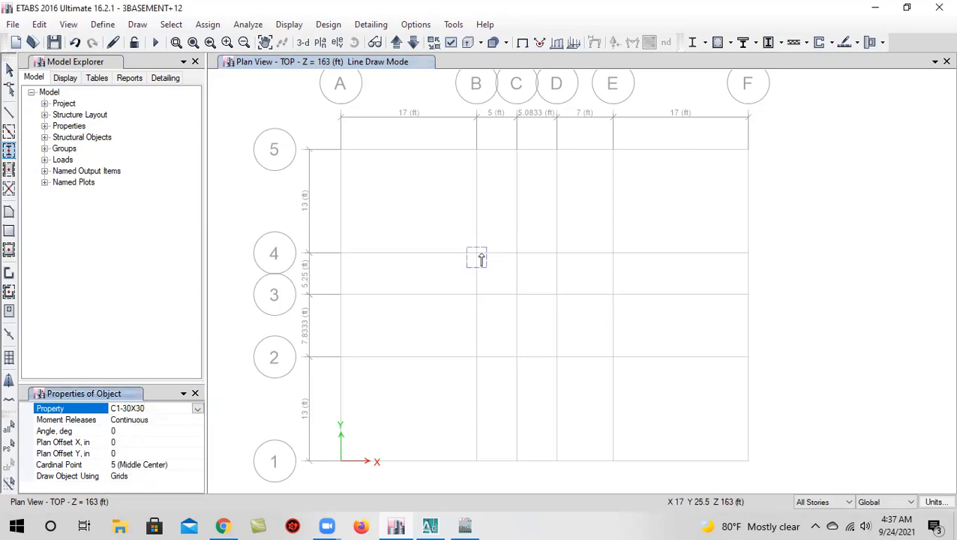
click(478, 257)
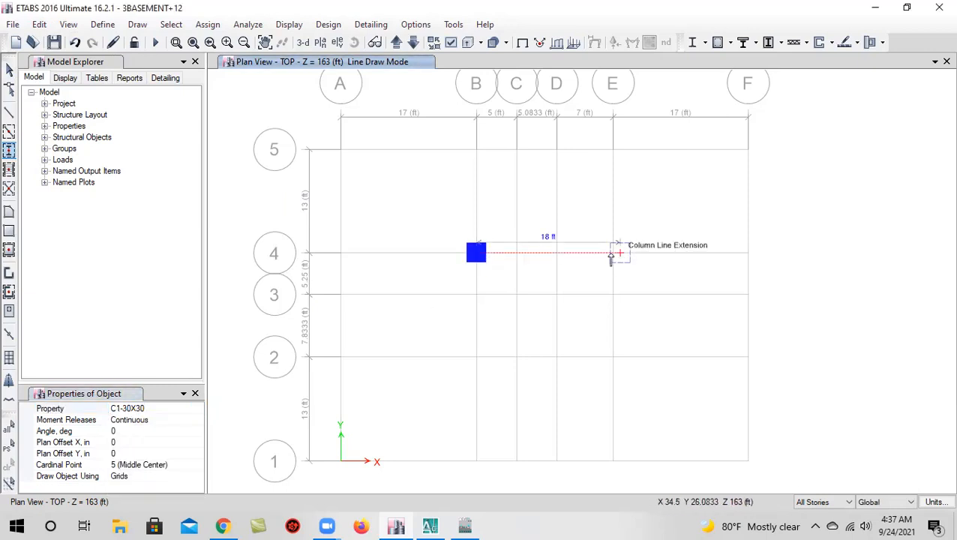
click(613, 253)
click(477, 359)
click(612, 357)
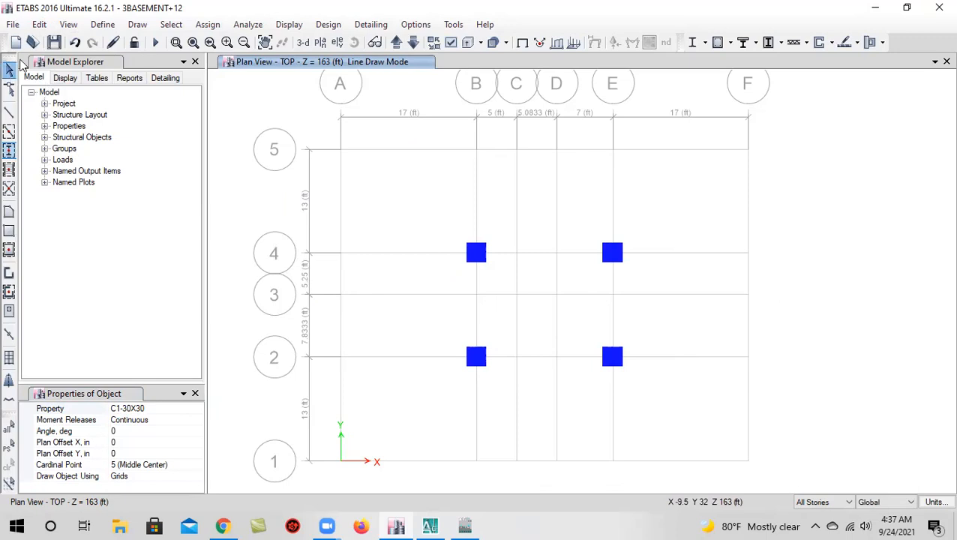
key(Escape)
click(53, 43)
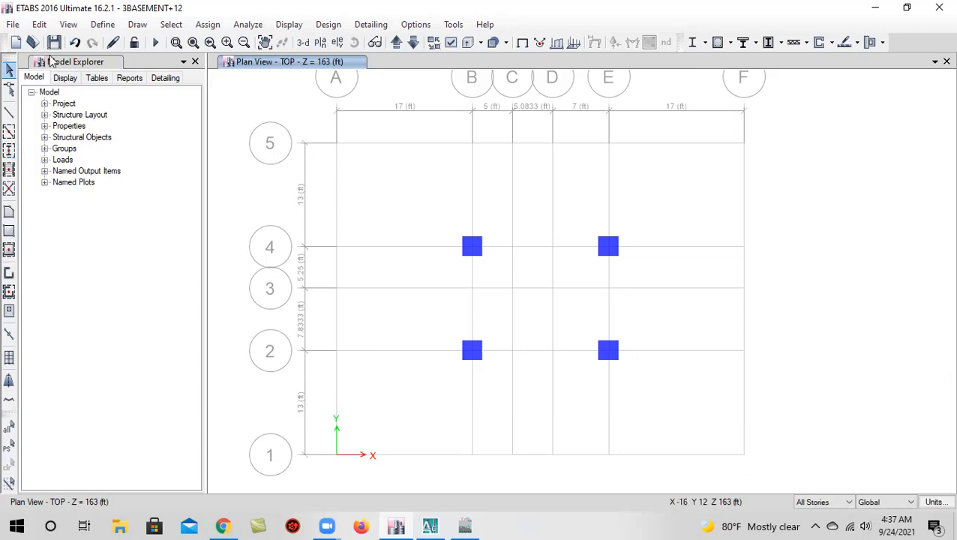
Draw C1-30X30 columns at the four corner grid points A5, F5, A1 and F1
middle_drag(528, 297, 525, 274)
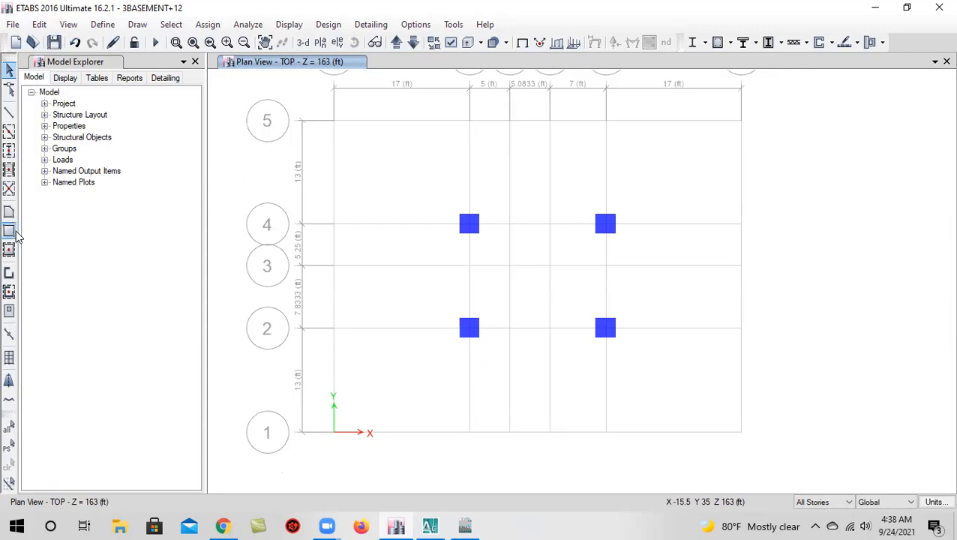
click(9, 152)
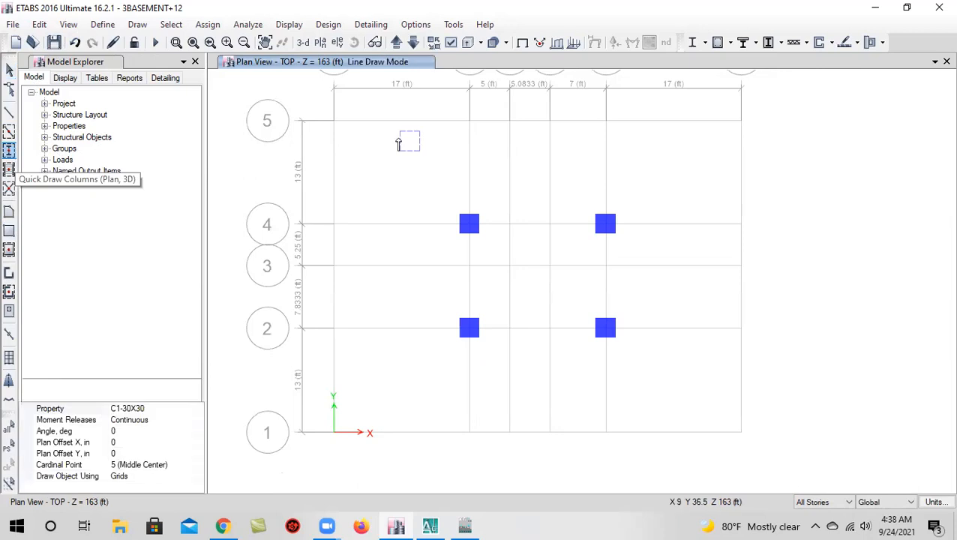
click(334, 120)
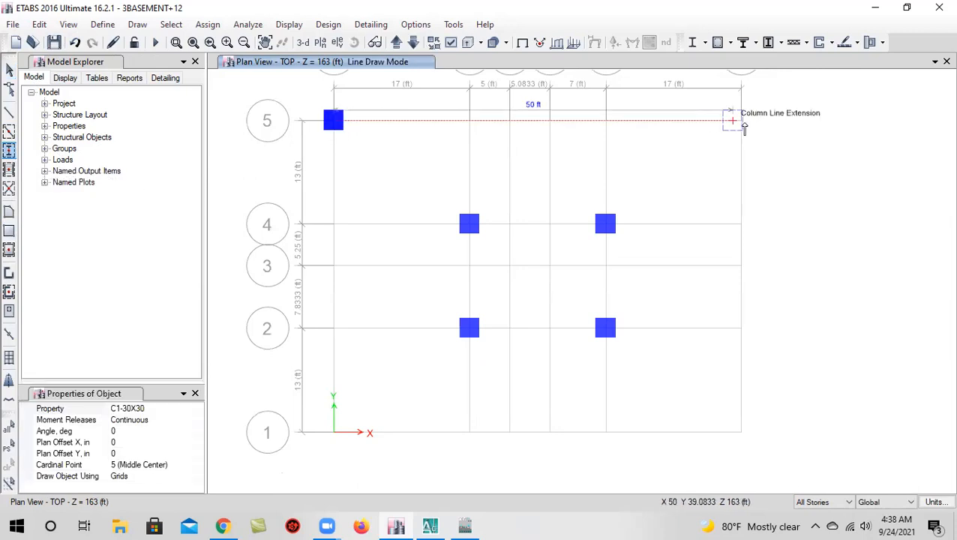
click(742, 120)
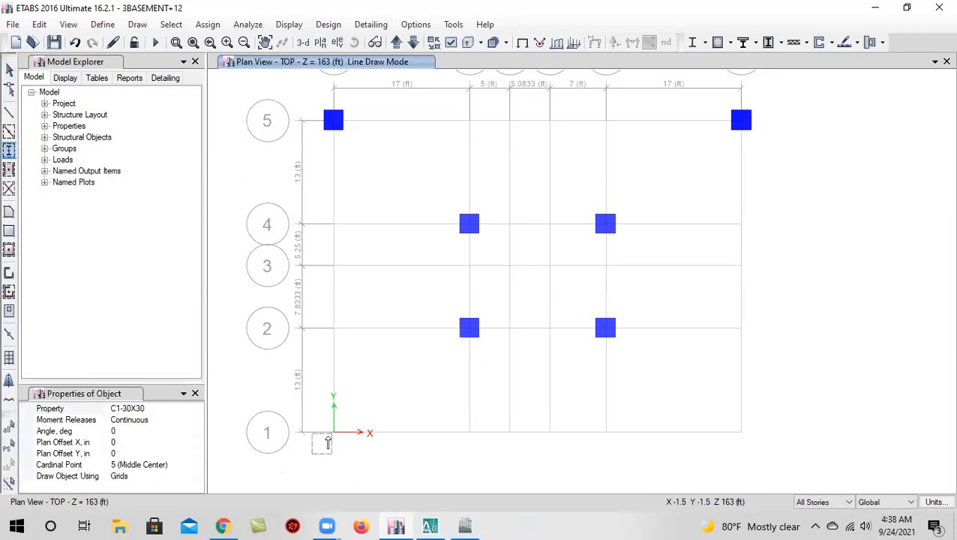
click(334, 433)
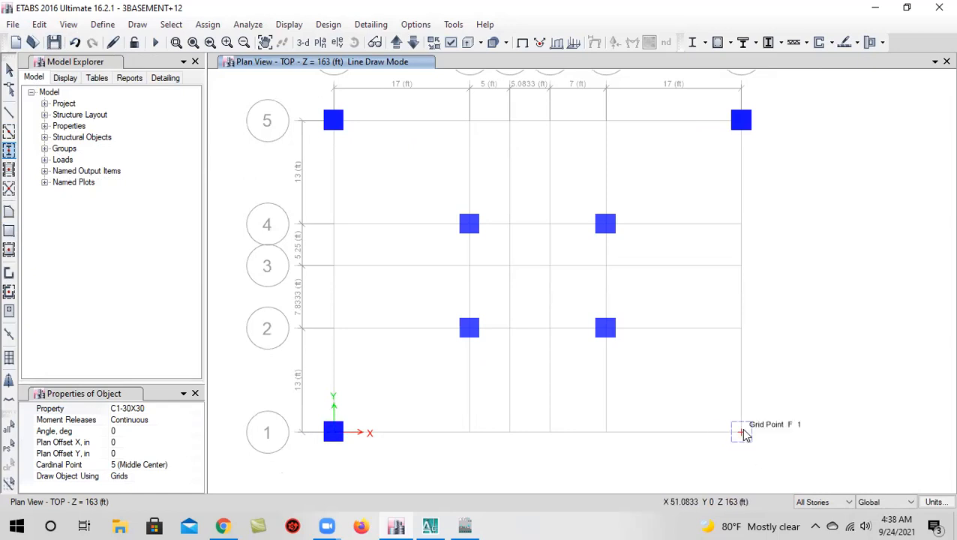
click(744, 435)
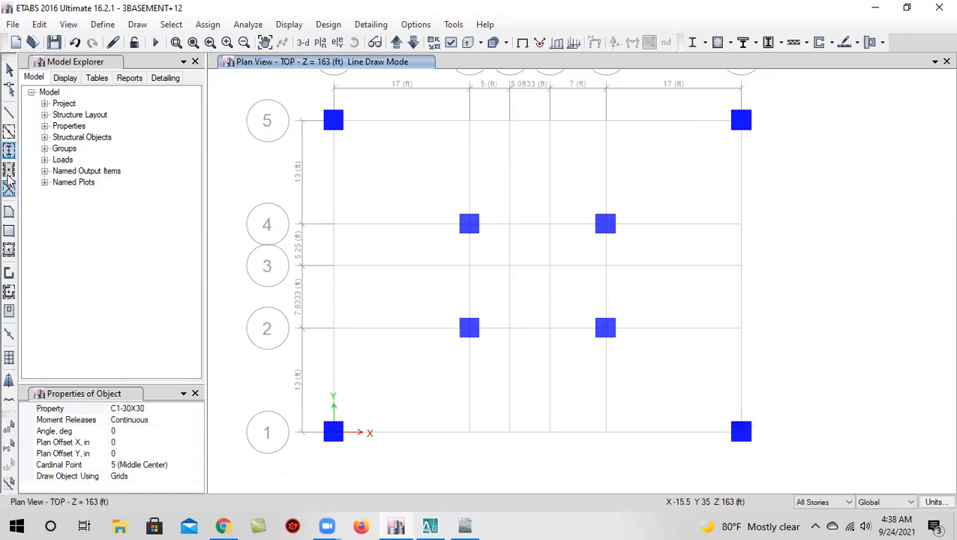
Draw C4-15X28 columns at grid points B5, E5, B1 and E1
click(188, 409)
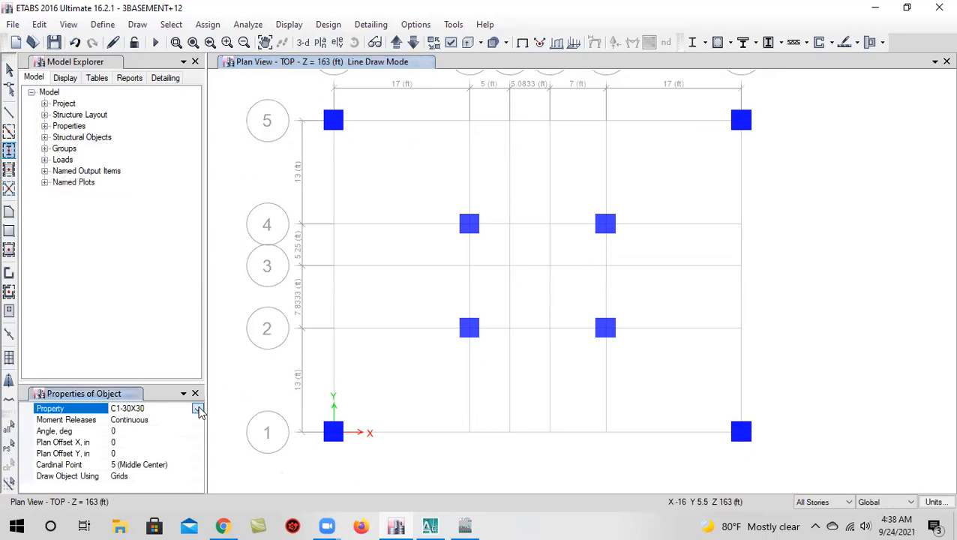
click(197, 409)
click(171, 445)
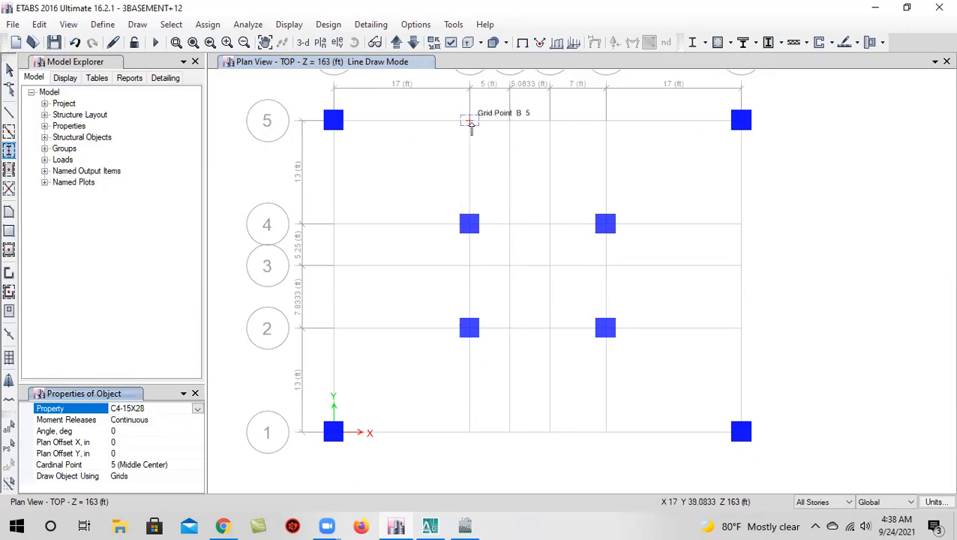
click(471, 125)
click(606, 123)
click(469, 433)
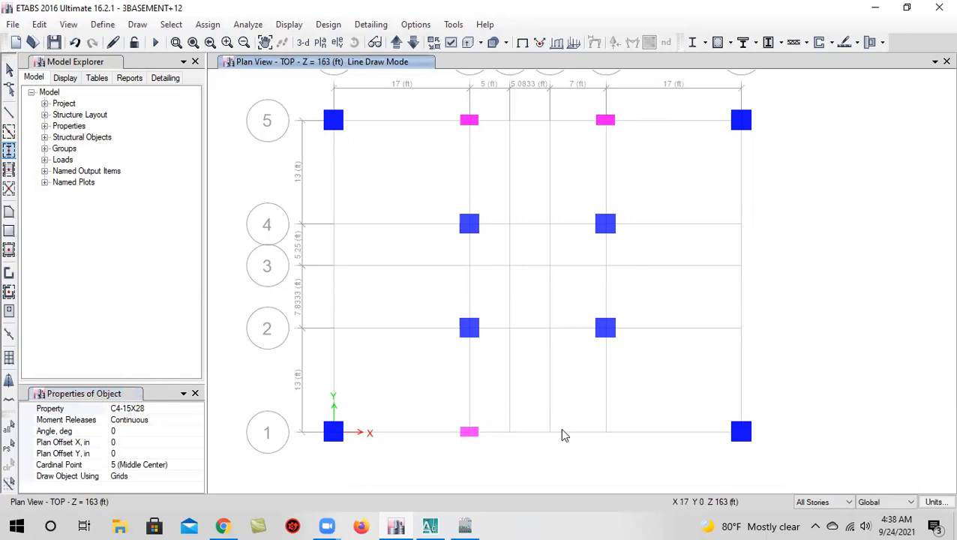
click(606, 432)
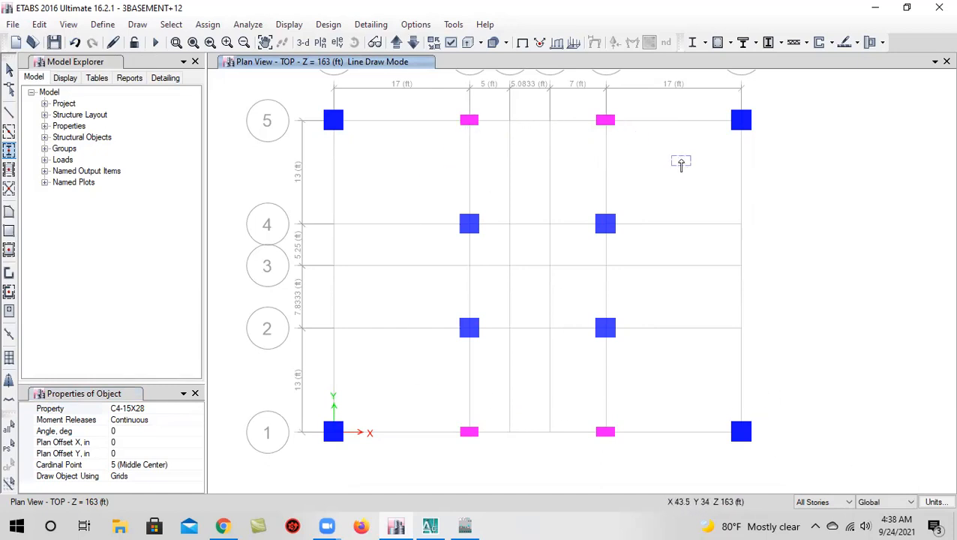
click(9, 69)
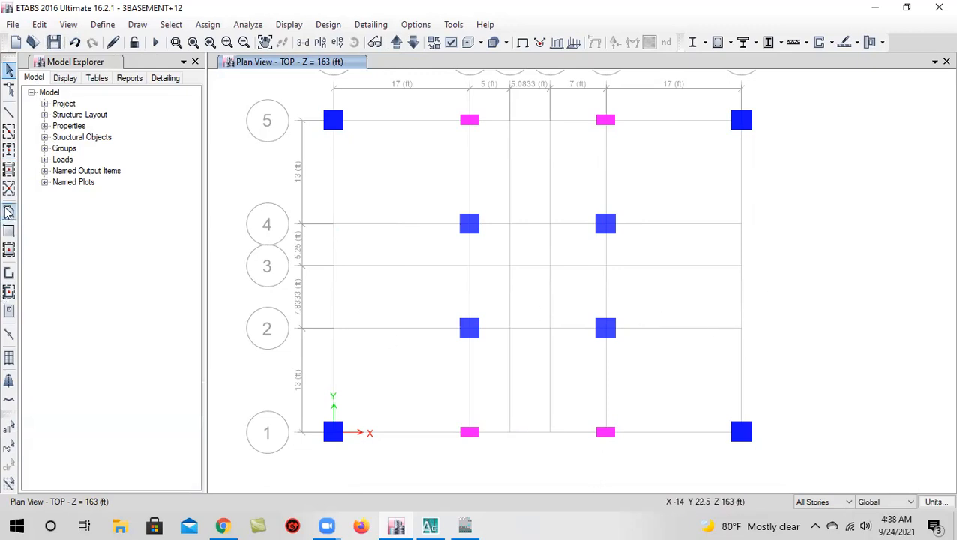
Draw C4-15X28 columns at a 90 degree angle at grid points A4 and A2
click(9, 150)
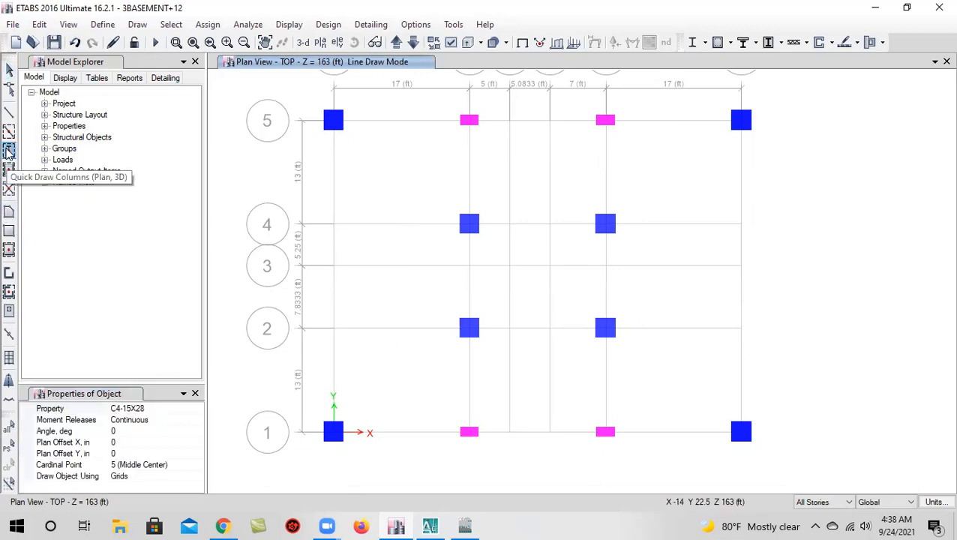
click(138, 429)
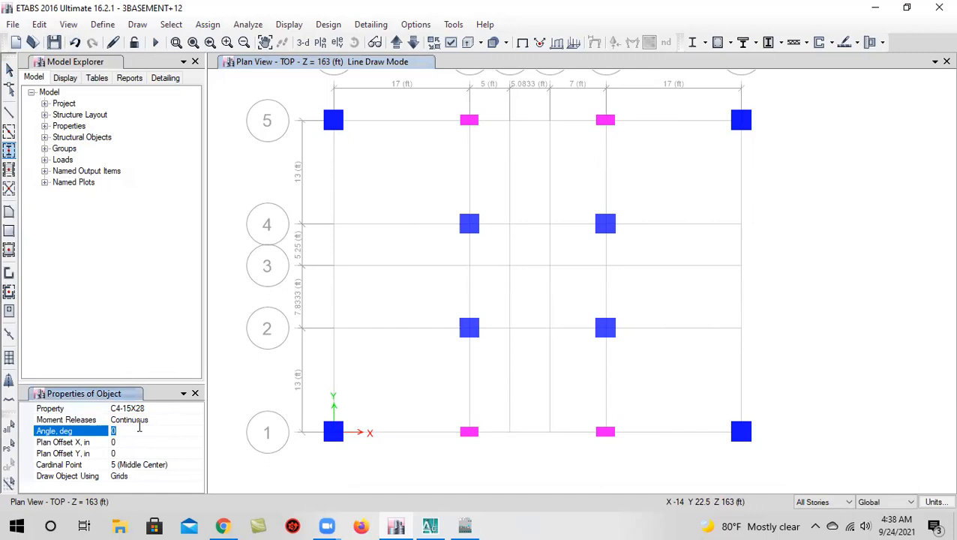
text(90)
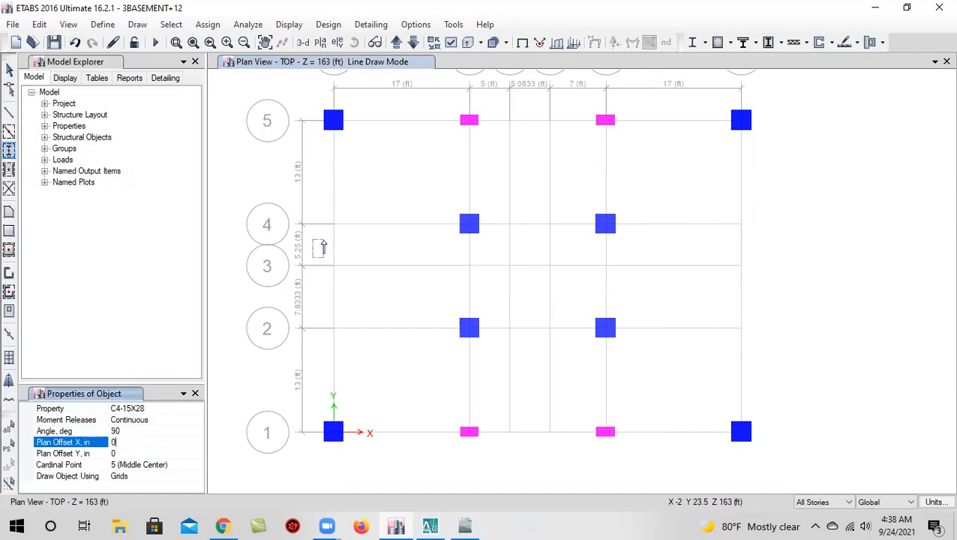
click(333, 225)
click(334, 330)
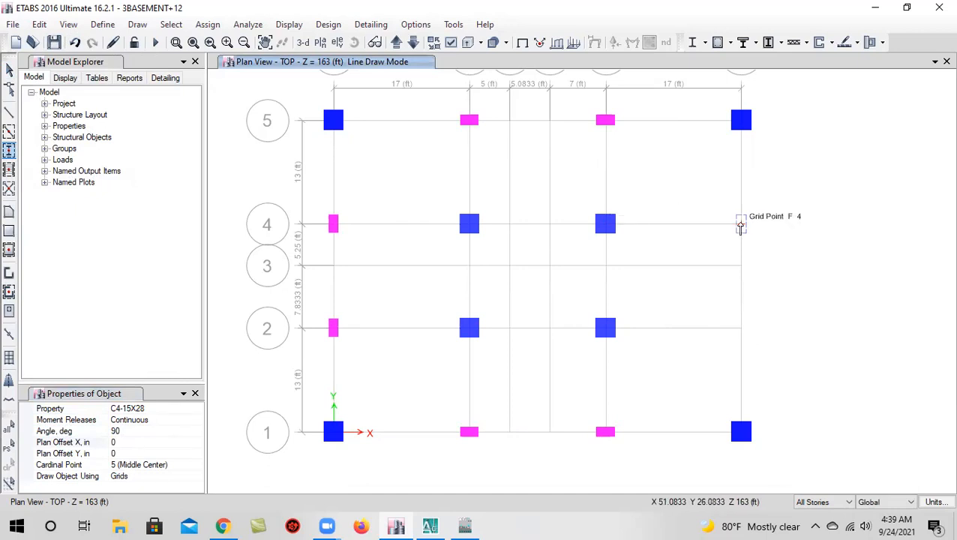
Draw C4-15X28 columns at a 0 degree angle at grid points F4 and F2
click(165, 433)
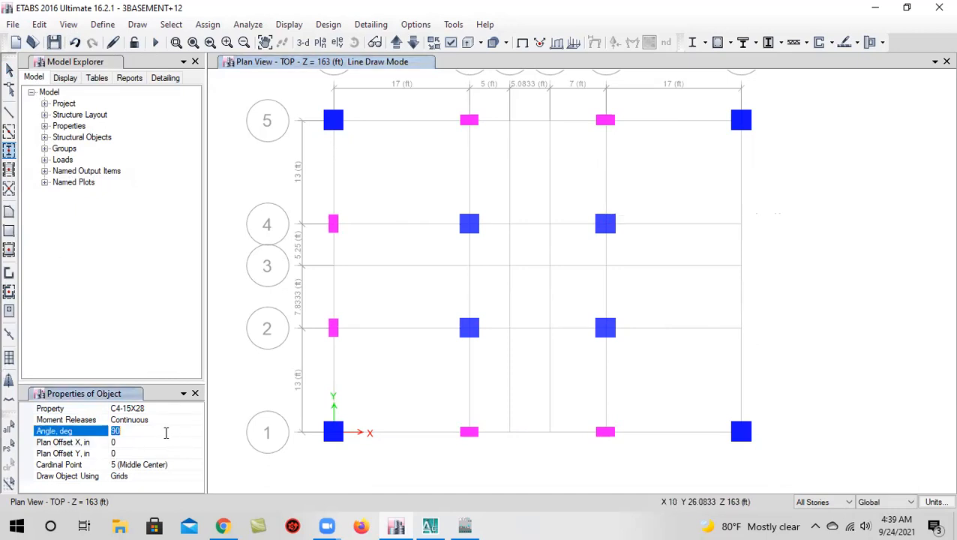
click(150, 442)
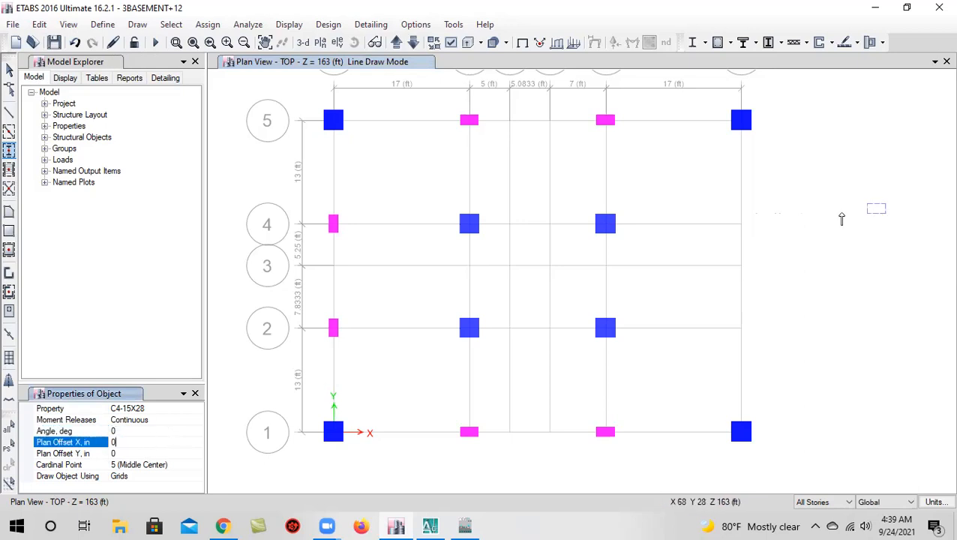
click(741, 224)
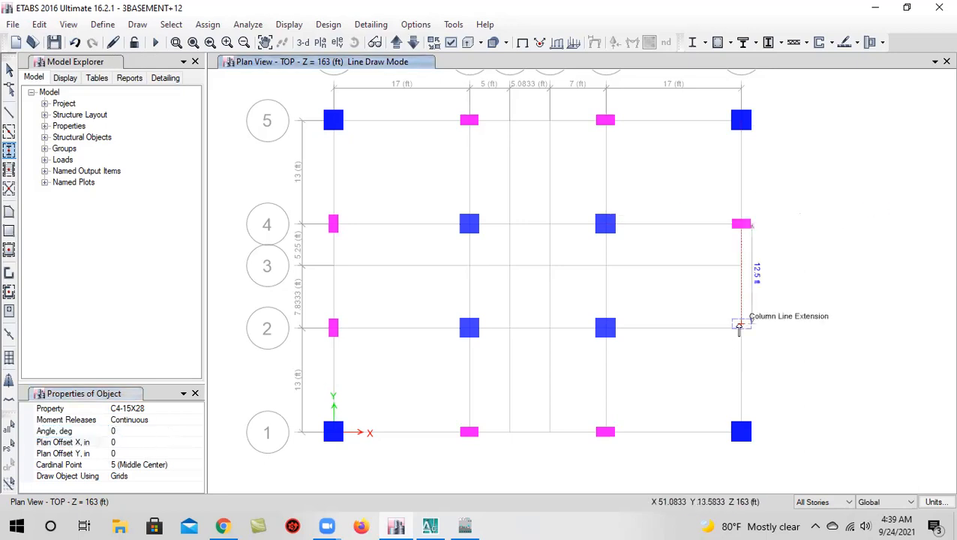
click(741, 327)
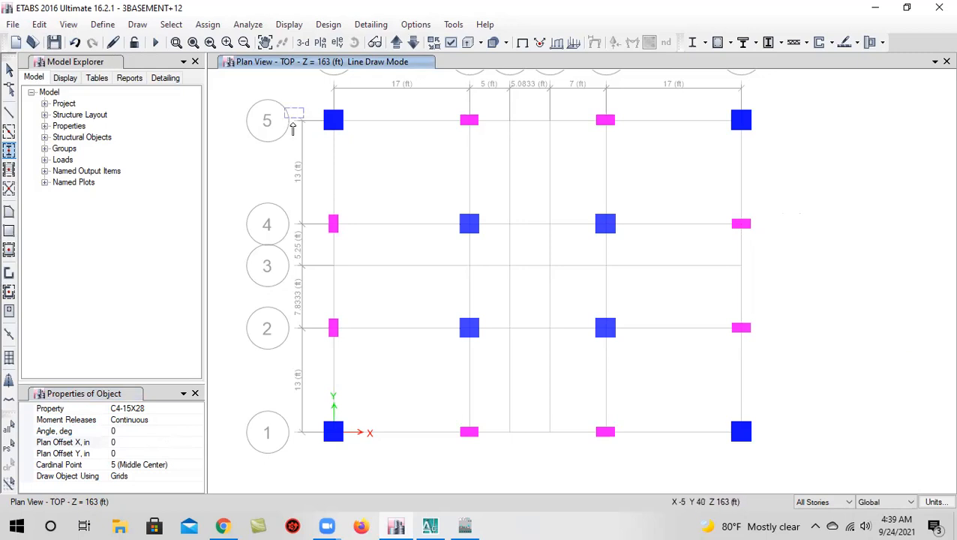
click(9, 70)
Save the model and show it in the default 3D view
click(54, 42)
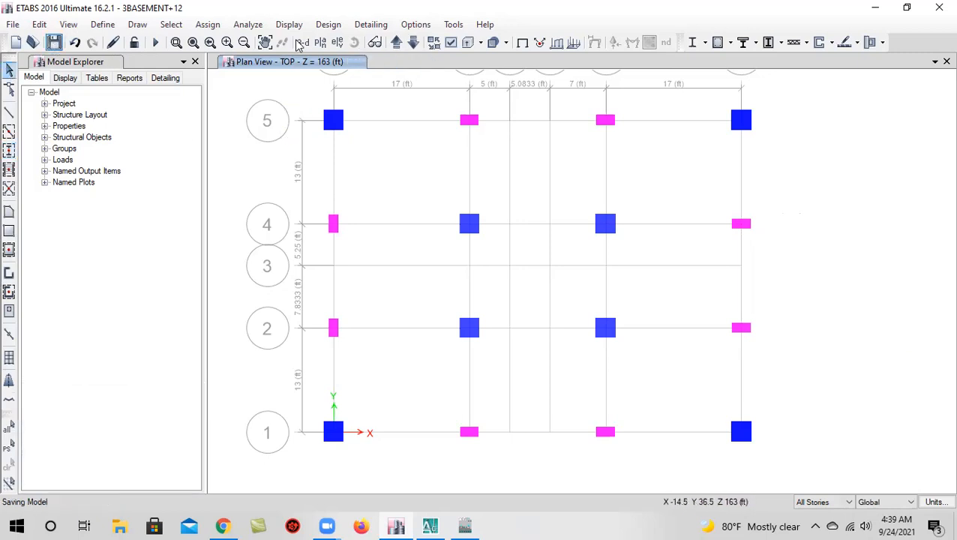
click(303, 43)
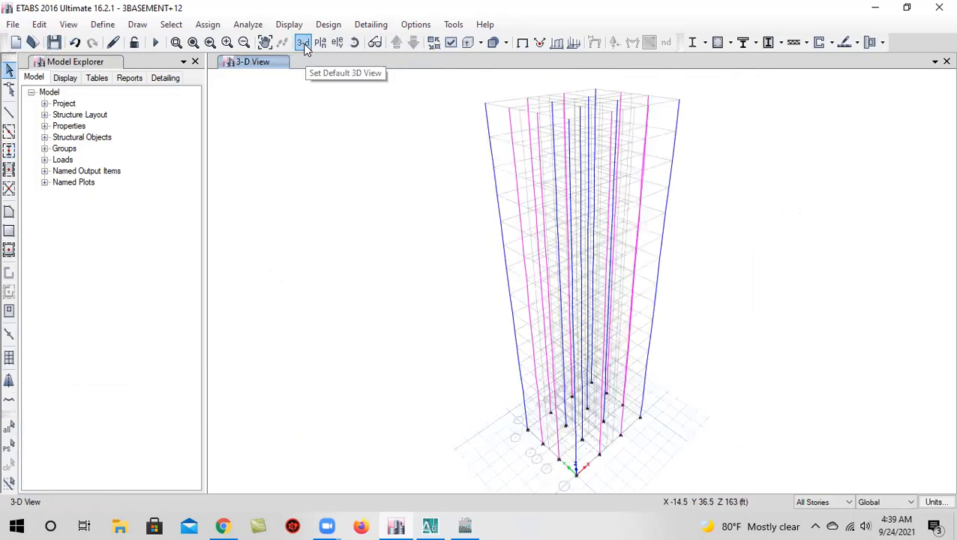
Switch to the AutoCAD drawing, examine the basement plan's grid and column layout, and return to ETABS
mouse_move(438, 525)
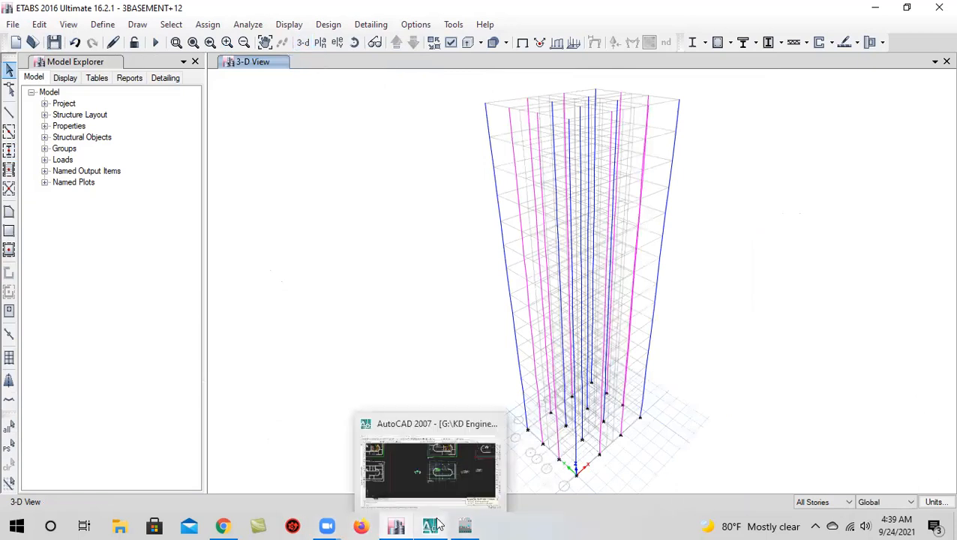
click(437, 489)
scroll(503, 277, up, 2)
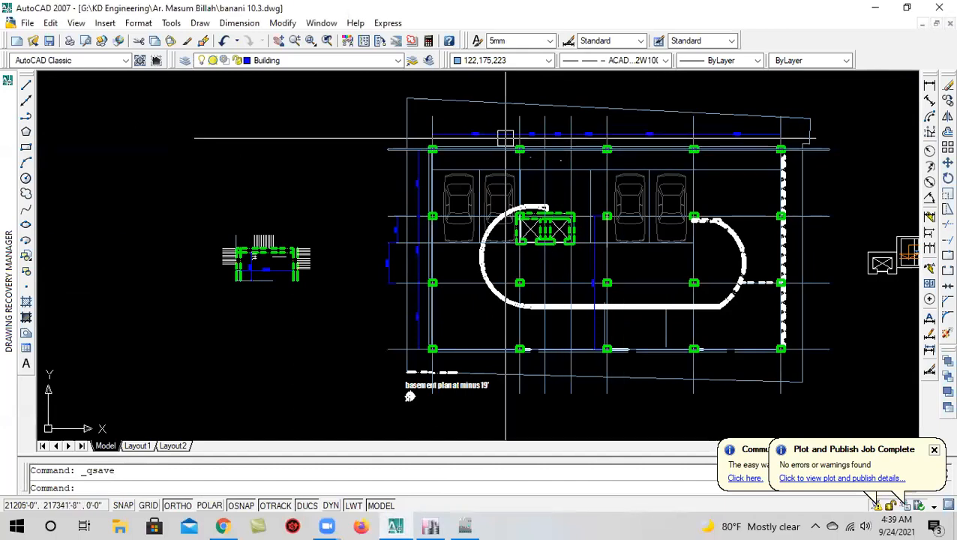
scroll(507, 137, up, 1)
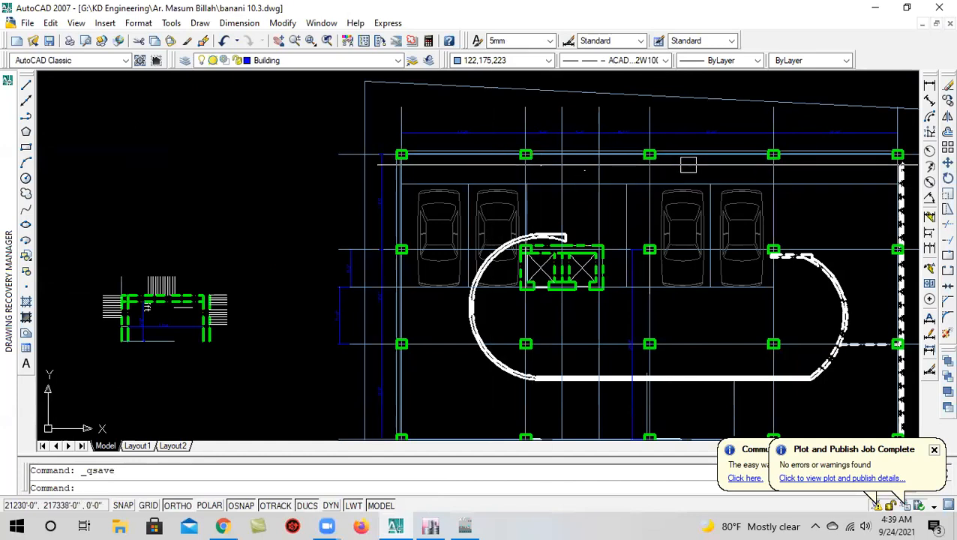
scroll(570, 165, down, 4)
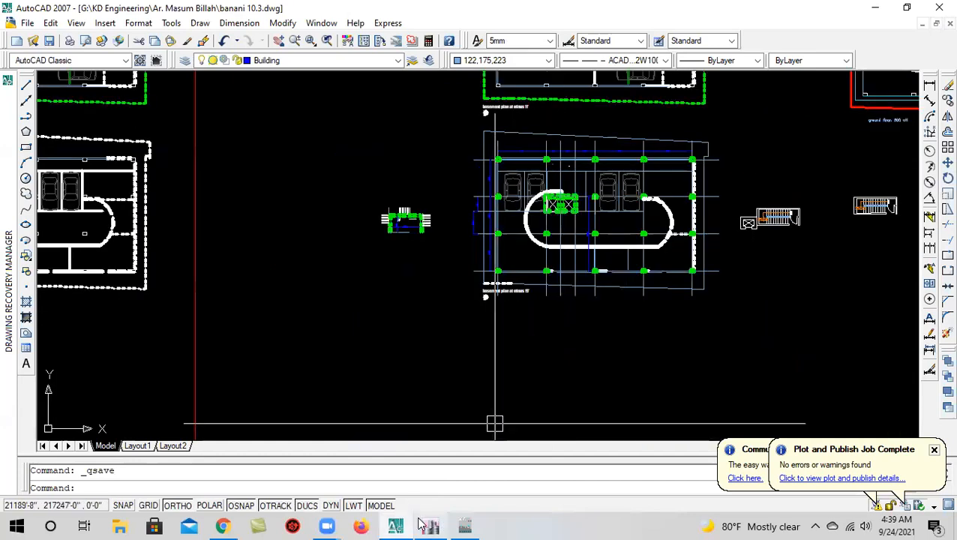
mouse_move(425, 525)
click(421, 484)
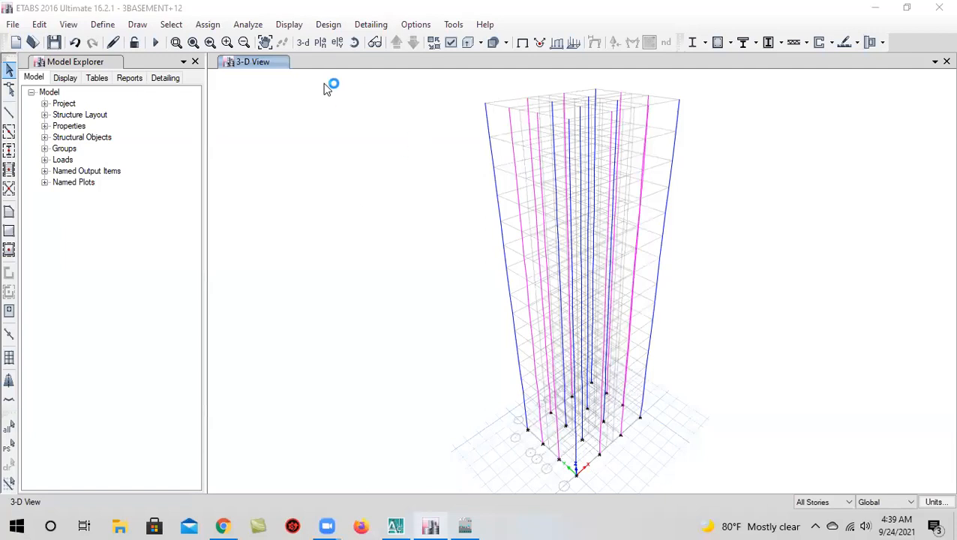
Show the plan view of story BASE-01
click(321, 43)
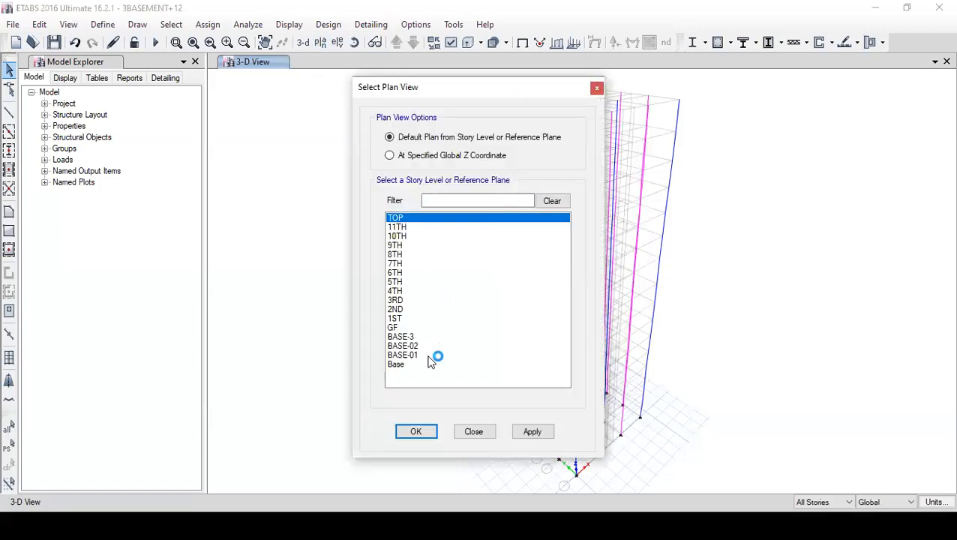
click(432, 357)
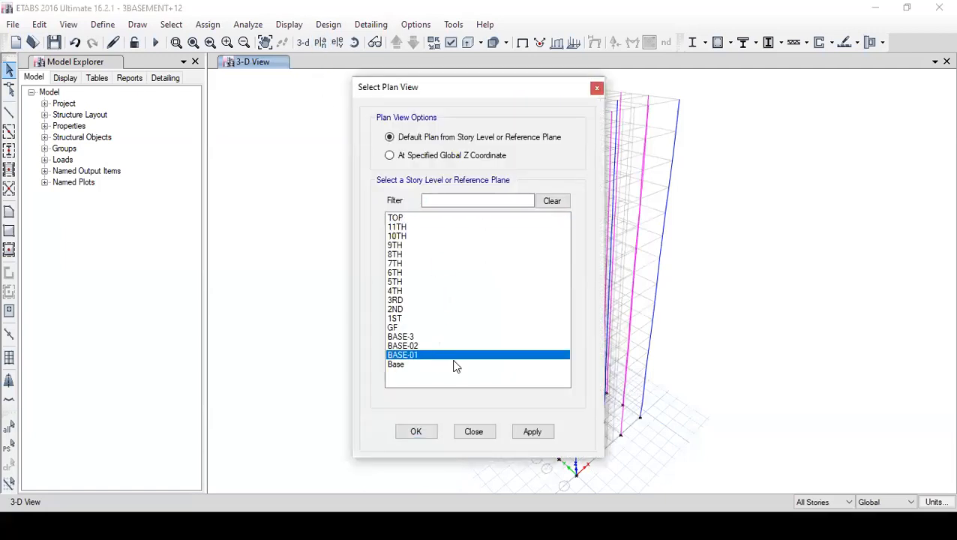
click(534, 432)
click(417, 432)
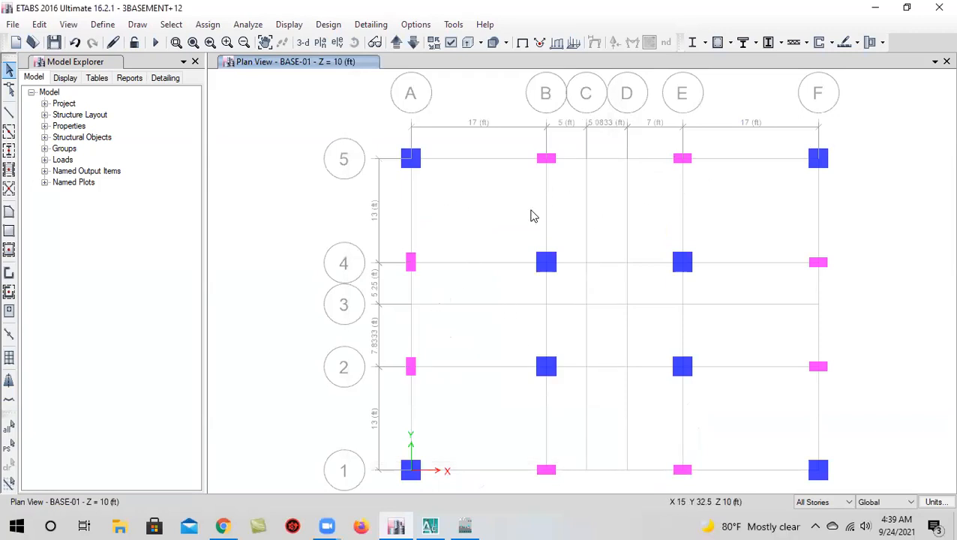
scroll(534, 217, down, 3)
scroll(514, 259, up, 3)
scroll(518, 264, down, 3)
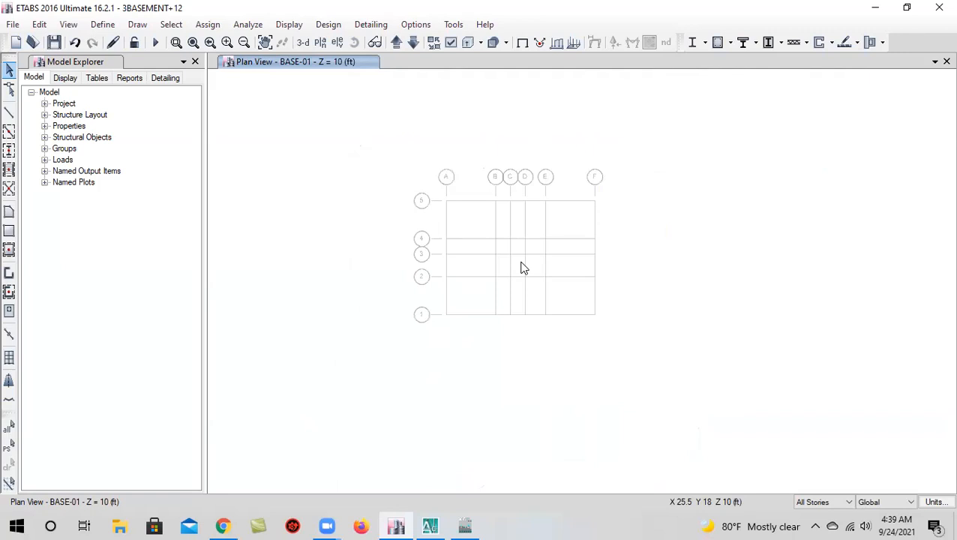
scroll(541, 214, up, 3)
middle_drag(511, 251, 539, 244)
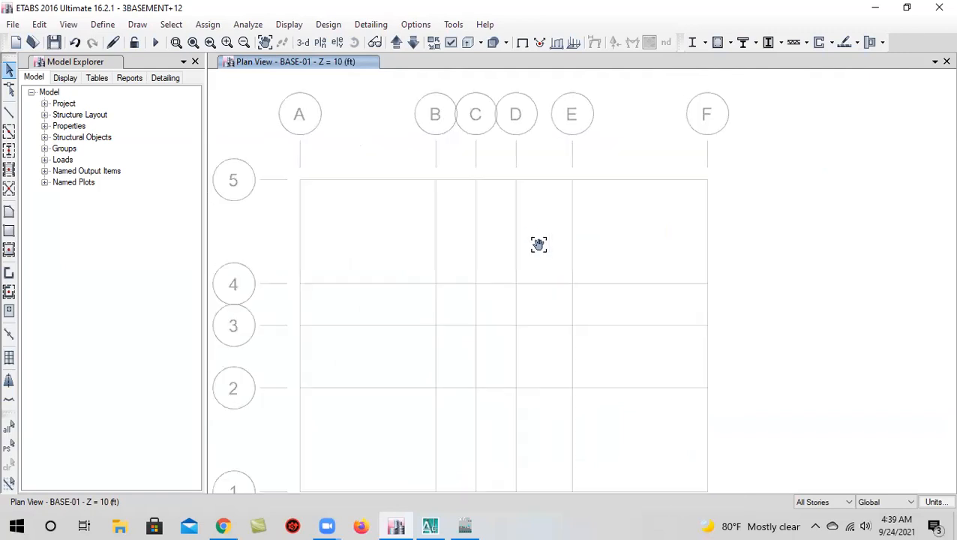
Open the G1 grid system for modification and display its grid data as spacing
right_click(386, 205)
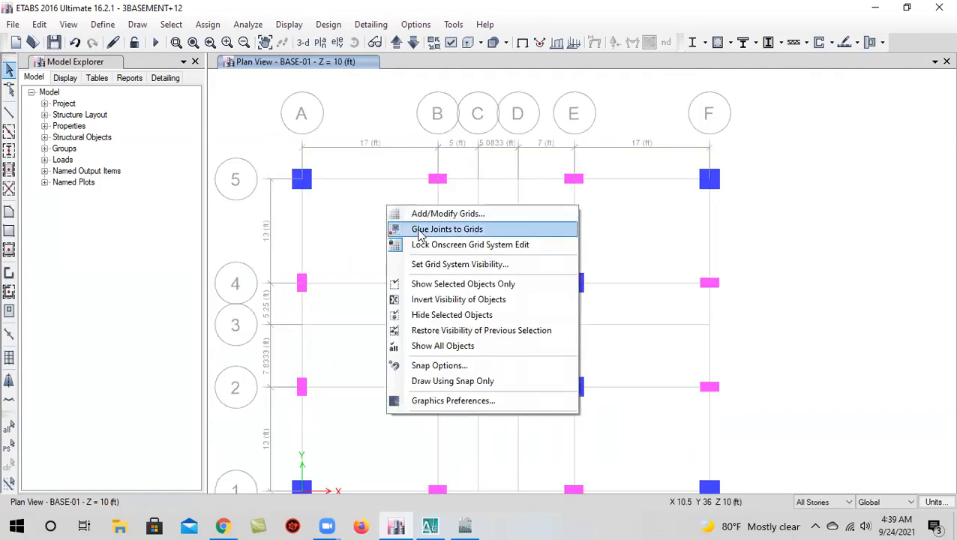
click(411, 212)
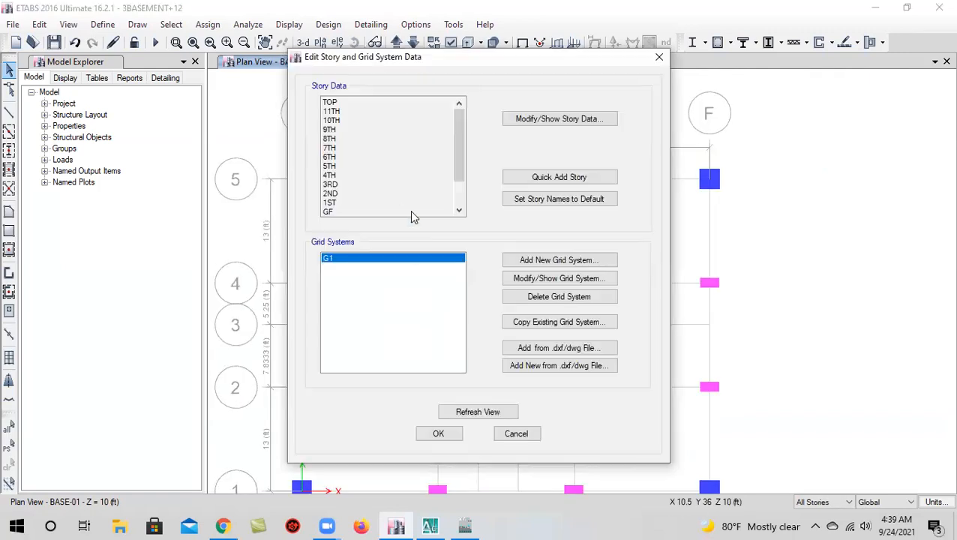
click(537, 279)
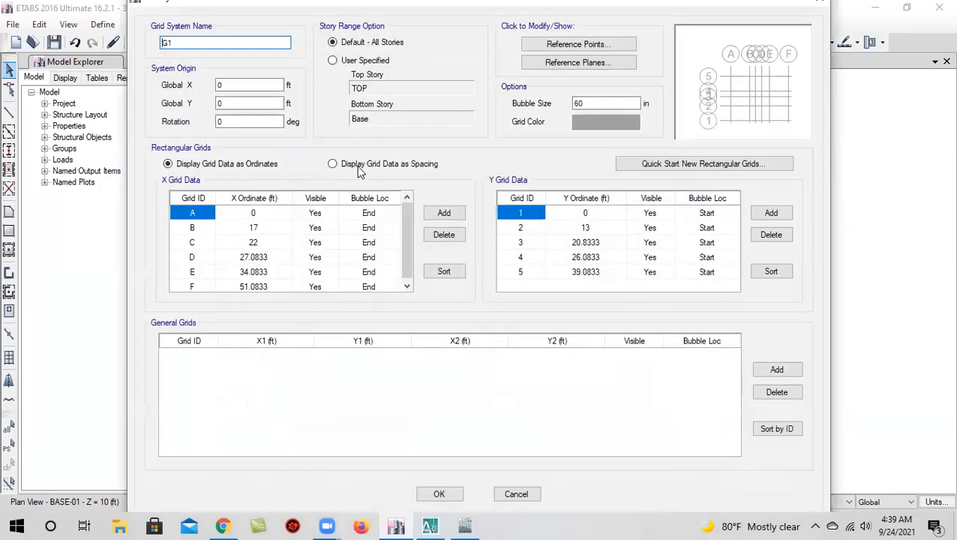
click(332, 163)
scroll(292, 279, down, 1)
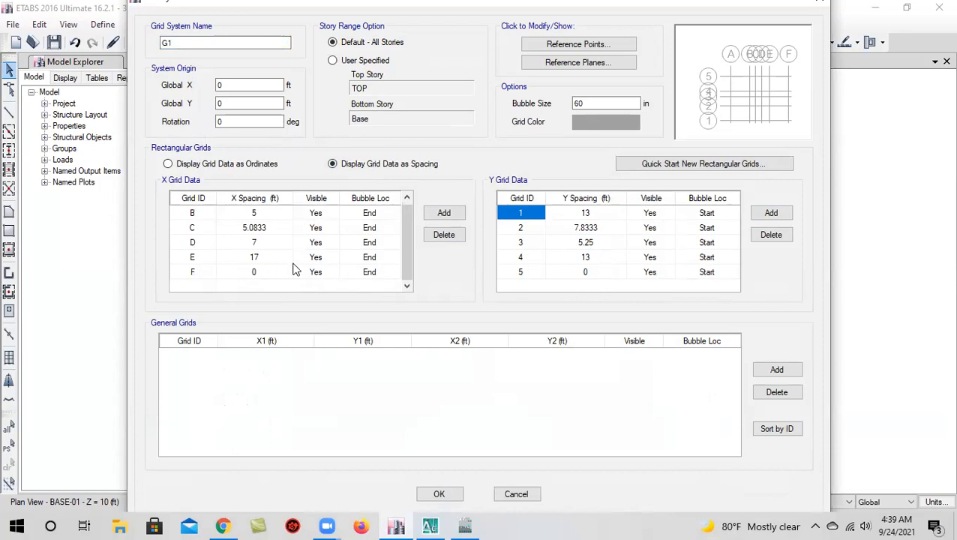
Add X grid line G at a spacing of 17 ft from grid line F and save the model
click(282, 261)
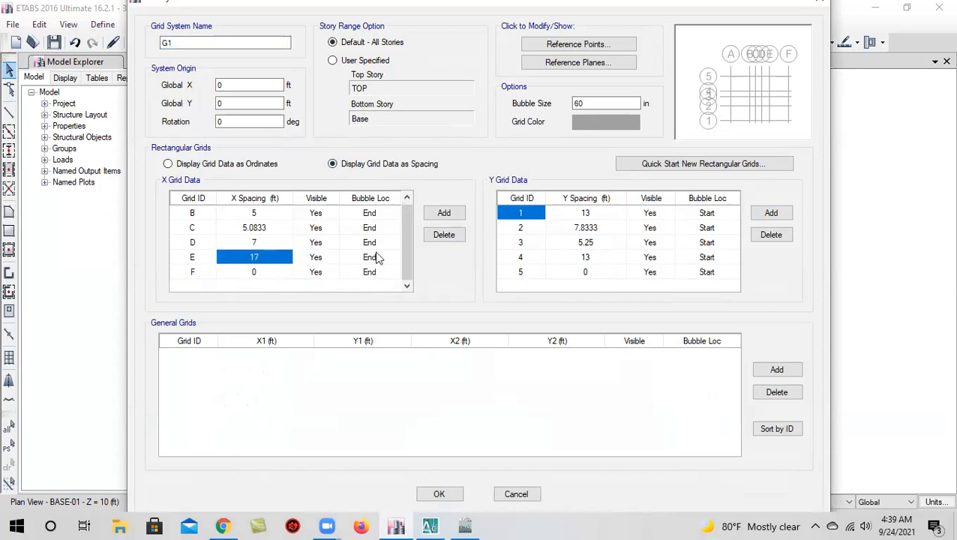
click(444, 213)
click(279, 258)
text(17)
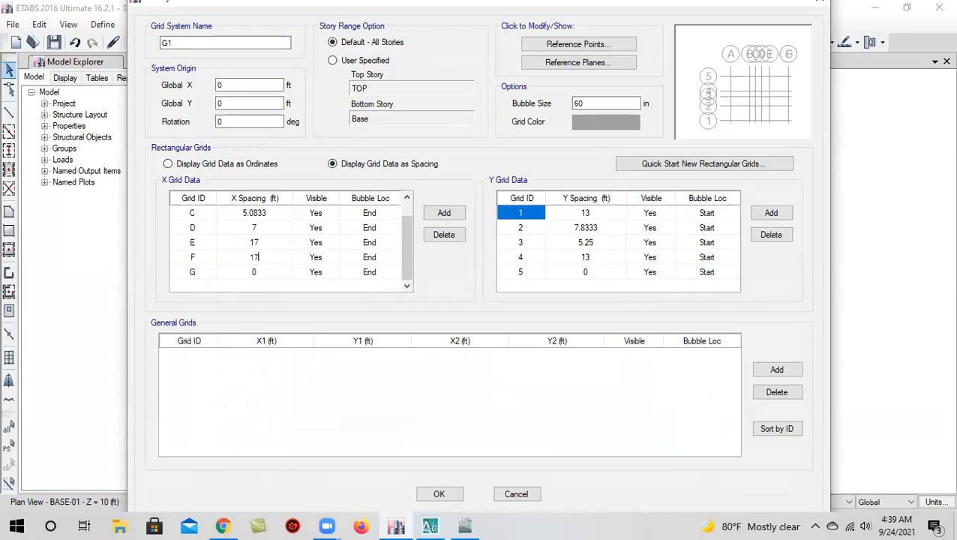
click(282, 242)
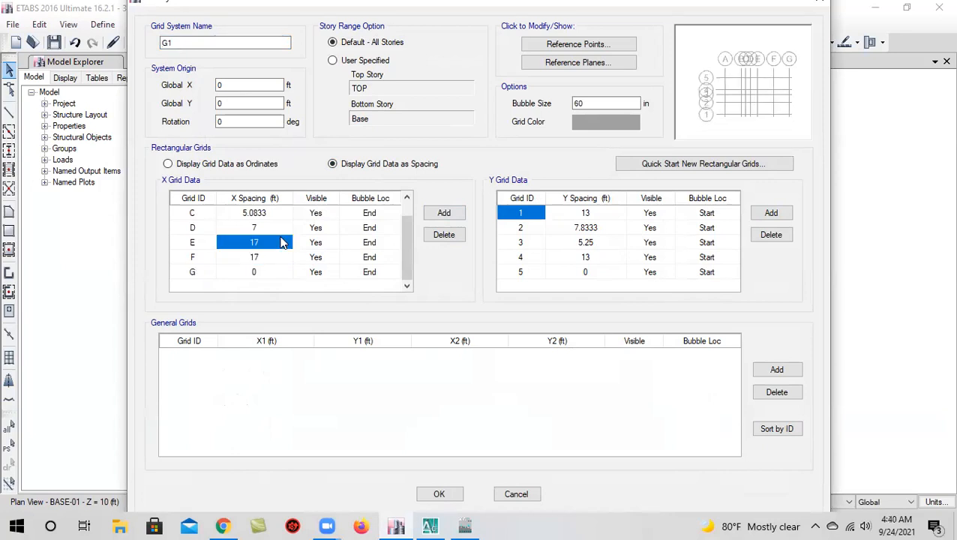
click(426, 498)
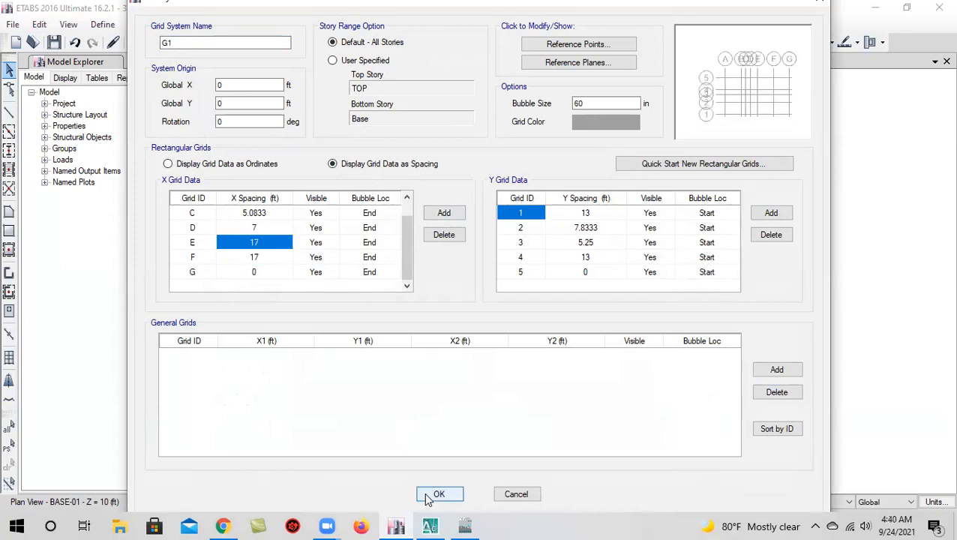
click(478, 412)
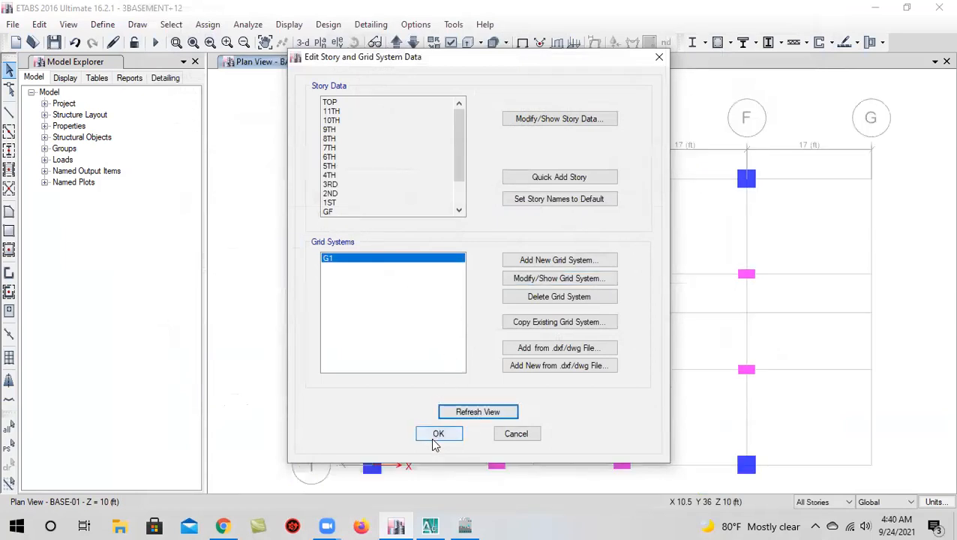
click(439, 434)
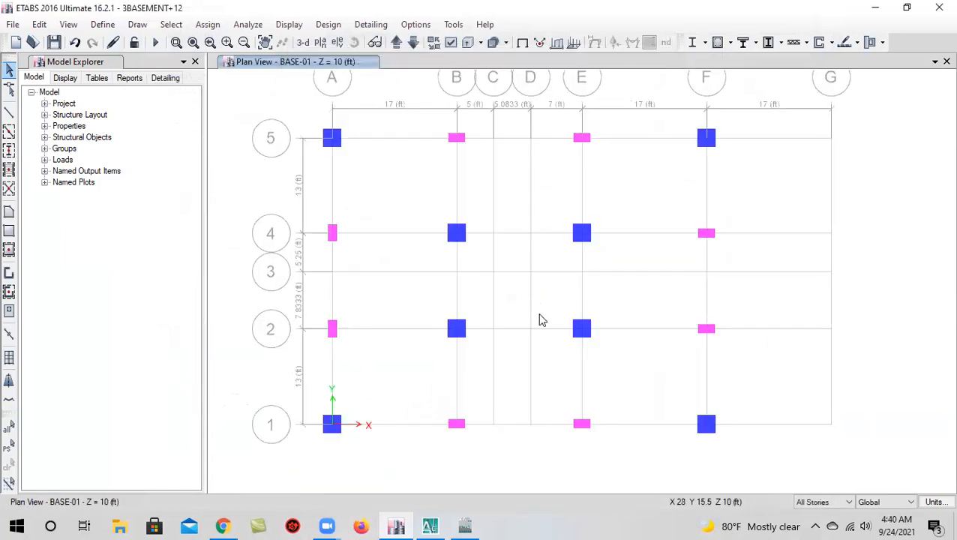
click(54, 42)
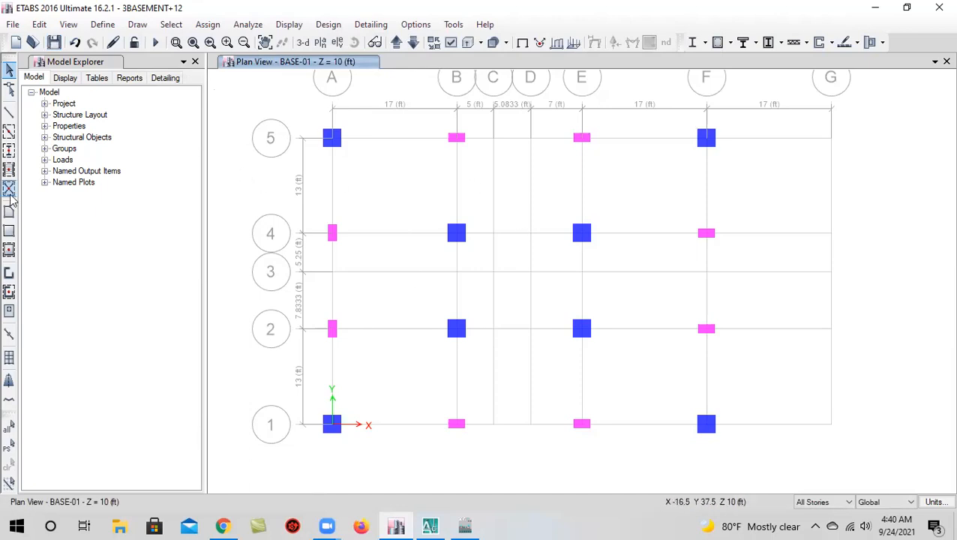
Draw C1-30X30 columns at a 0 degree angle at grid points G5, G1, G4 and G2
click(9, 151)
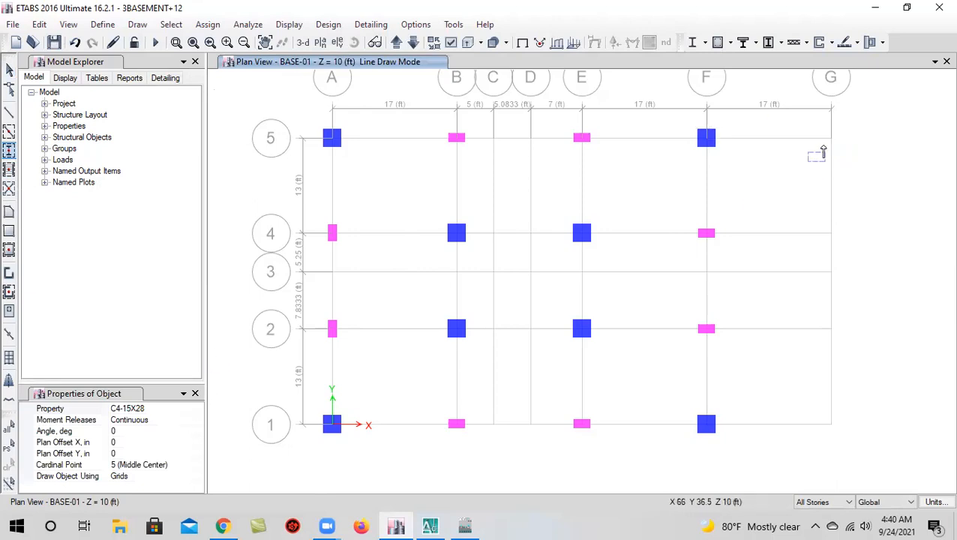
click(180, 406)
click(197, 410)
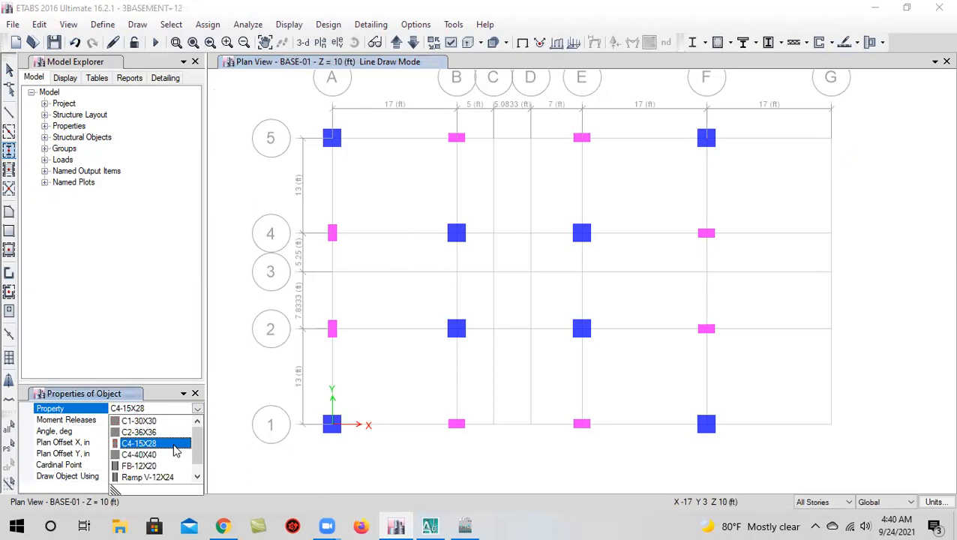
click(162, 422)
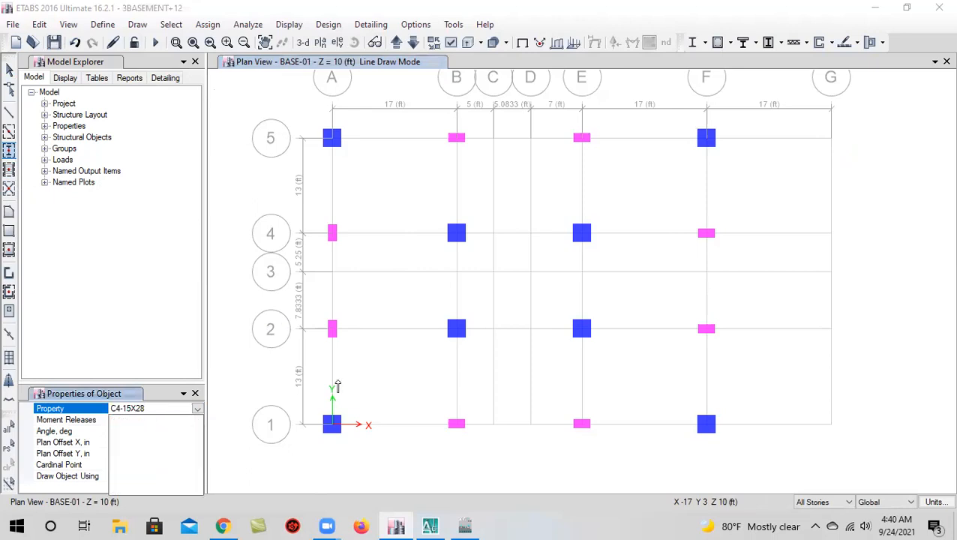
click(831, 138)
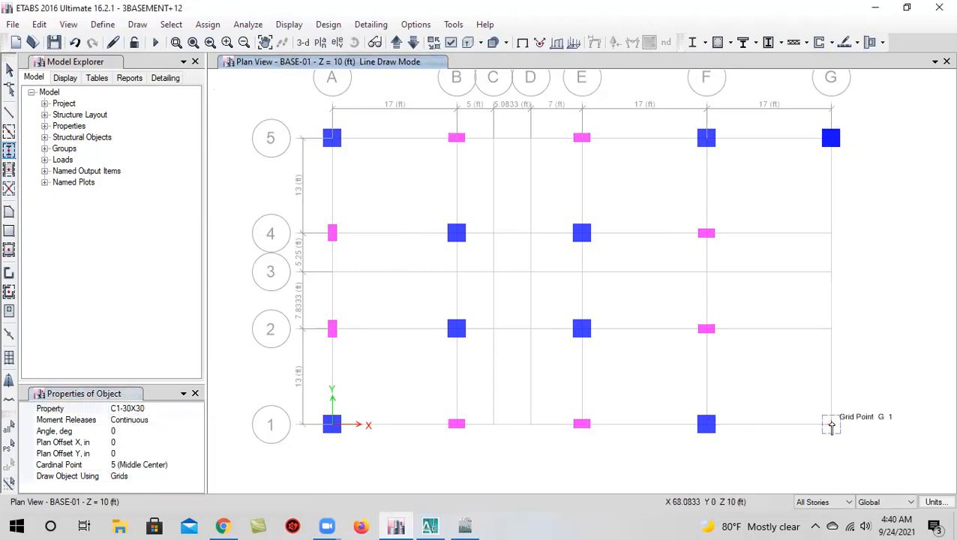
click(831, 424)
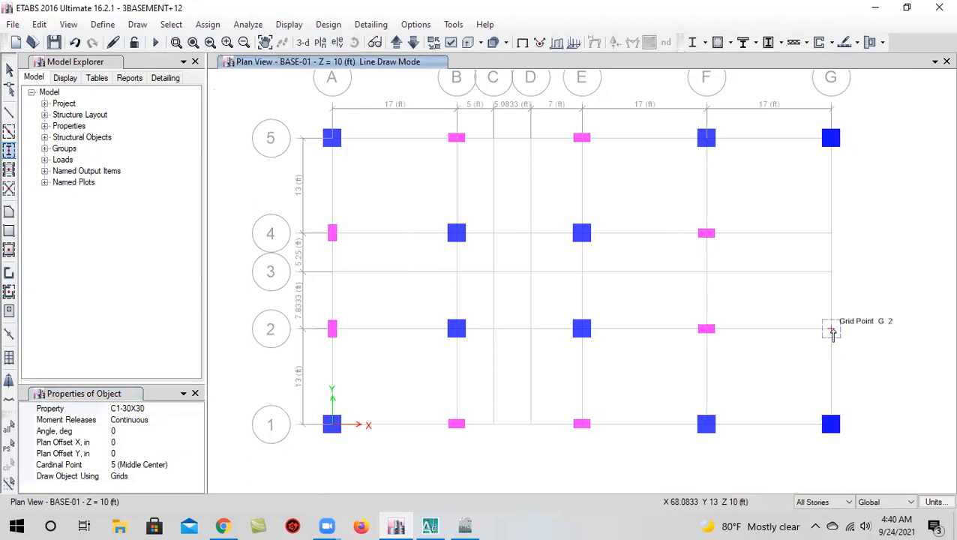
click(830, 232)
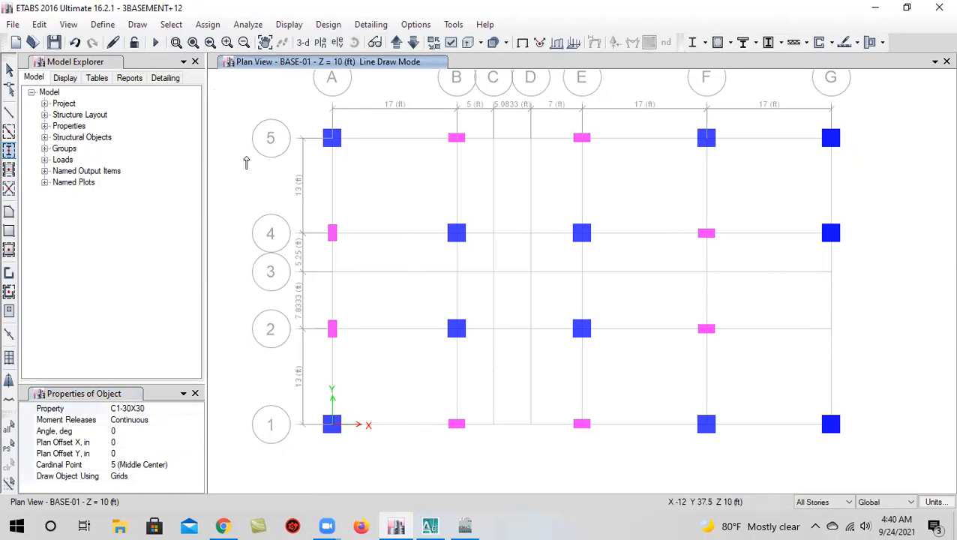
click(831, 329)
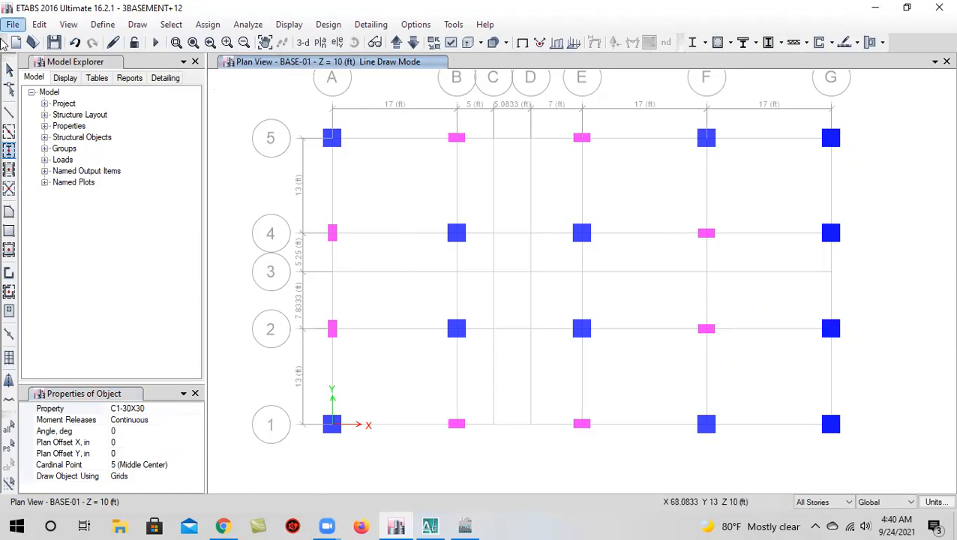
Assign the C4-15X28 frame section to the columns at grid points G4 and G2
click(9, 69)
mouse_move(784, 214)
mouse_down()
mouse_move(879, 338)
mouse_move(886, 371)
mouse_up()
click(207, 25)
mouse_move(240, 66)
click(611, 61)
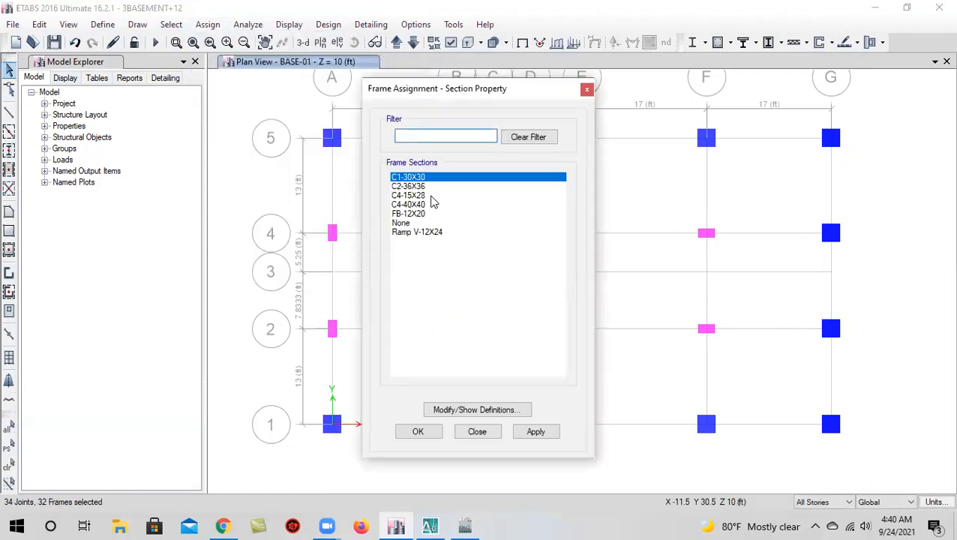
click(420, 214)
click(533, 434)
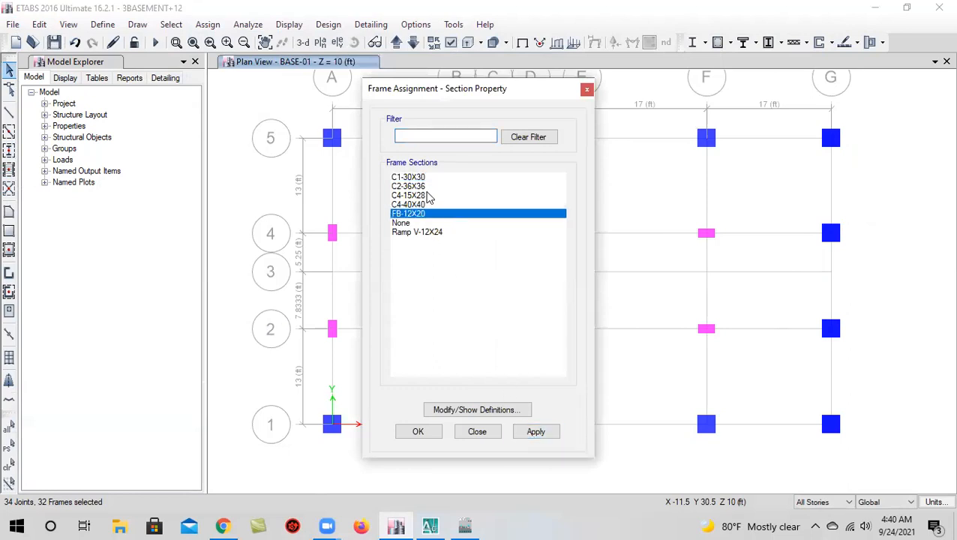
click(535, 433)
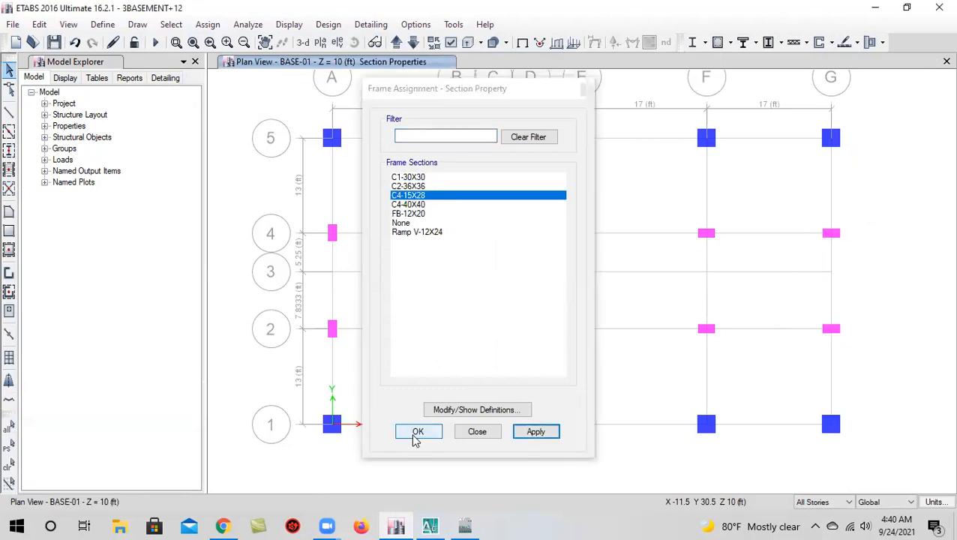
click(477, 432)
Assign the C4-15X28 frame section to the columns at grid points F4 and F2
drag(675, 203, 735, 372)
click(39, 24)
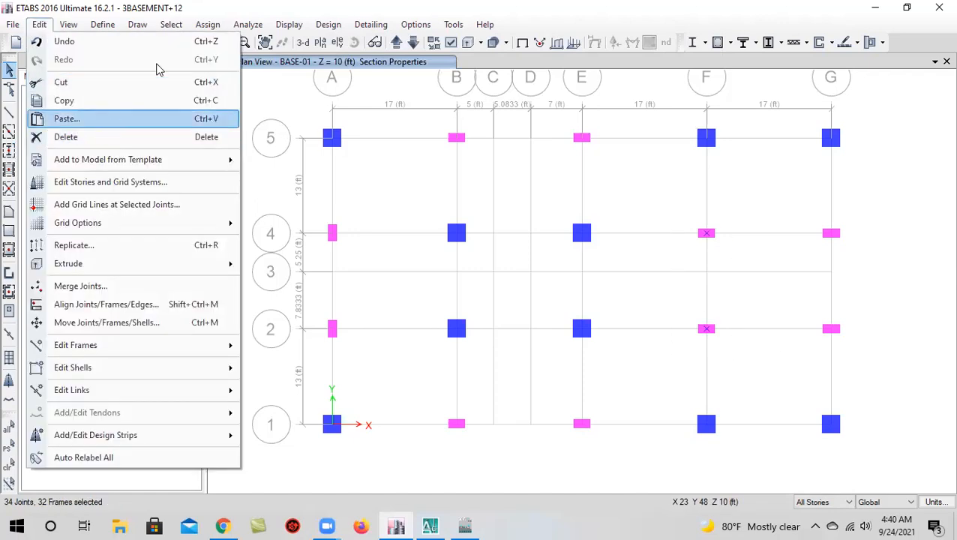
click(212, 25)
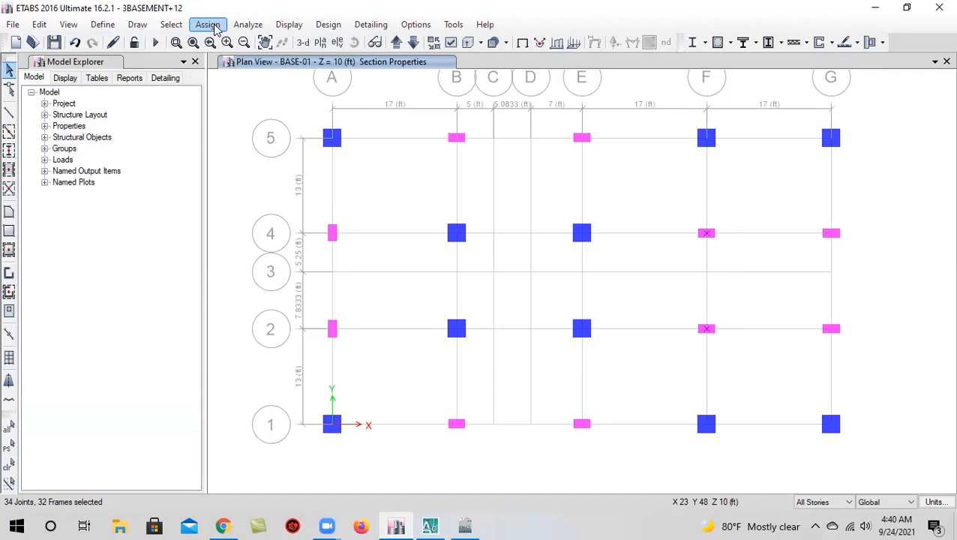
click(213, 26)
mouse_move(233, 68)
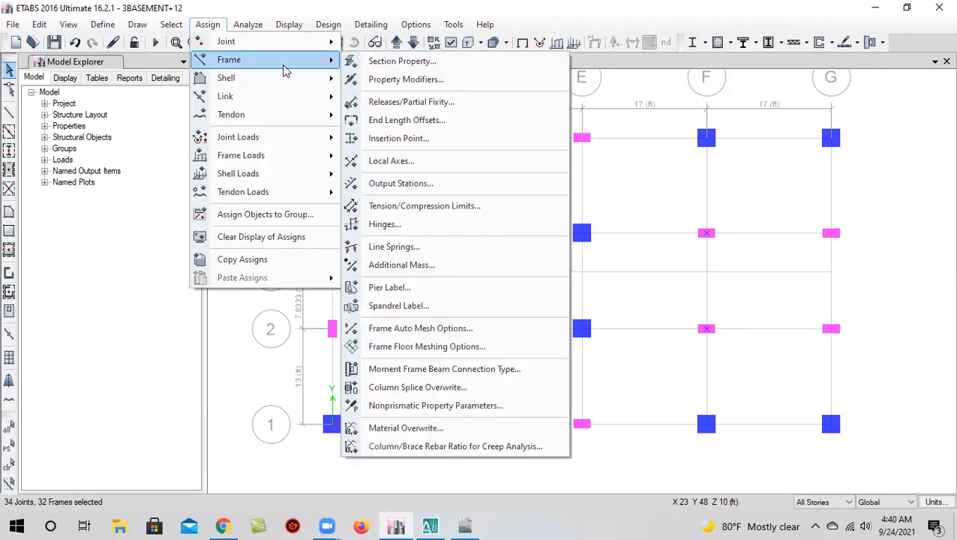
click(377, 66)
click(431, 195)
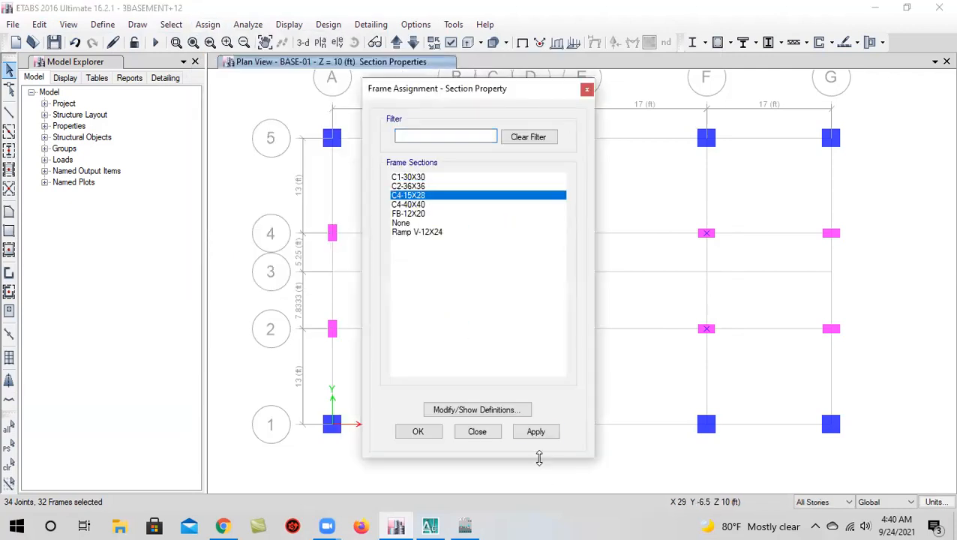
click(427, 434)
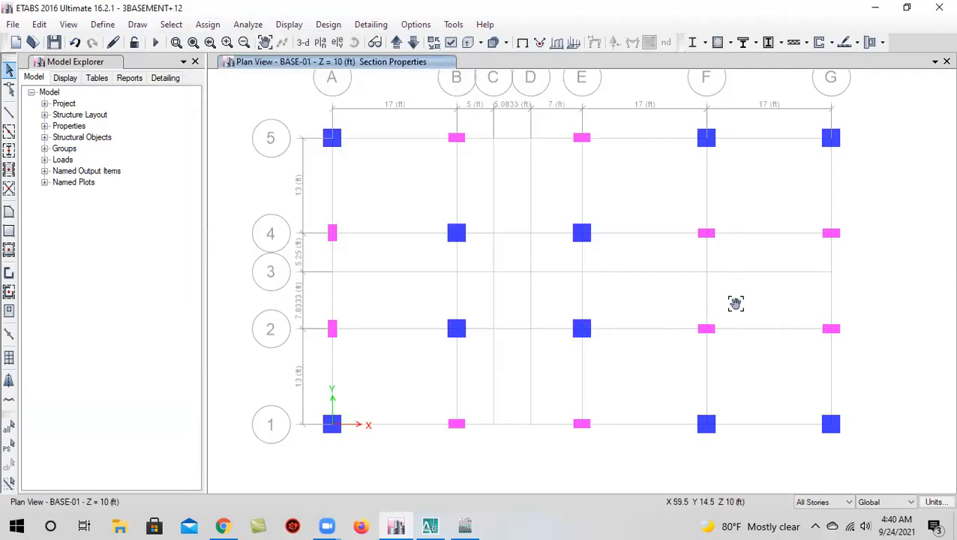
Assign the C1-30X30 frame section to the columns at grid points F4 and F2
drag(623, 192, 703, 342)
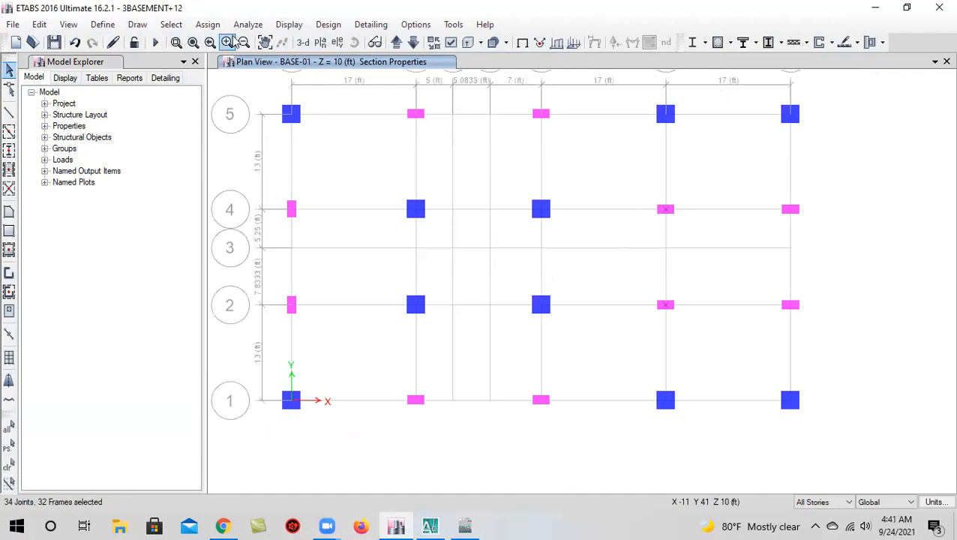
click(208, 24)
mouse_move(229, 59)
click(398, 64)
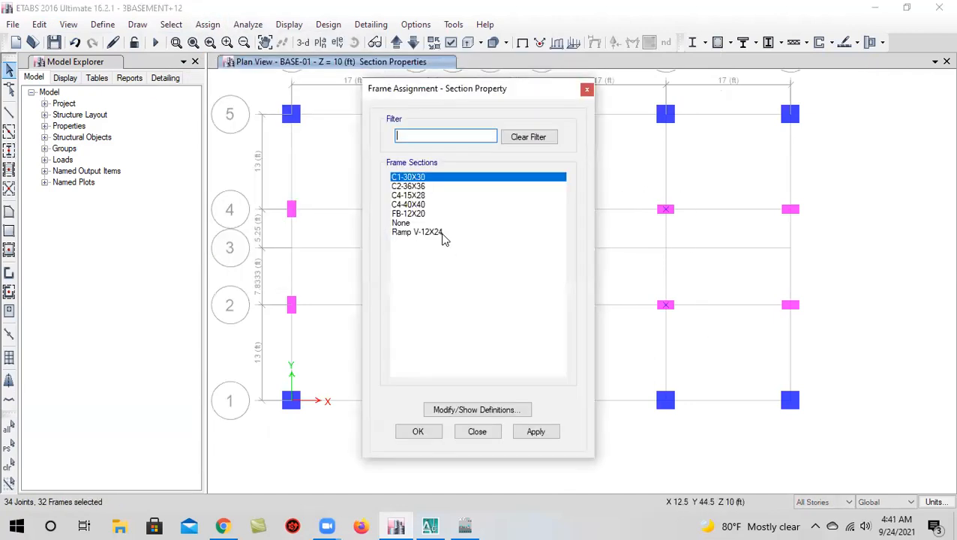
click(546, 435)
click(418, 430)
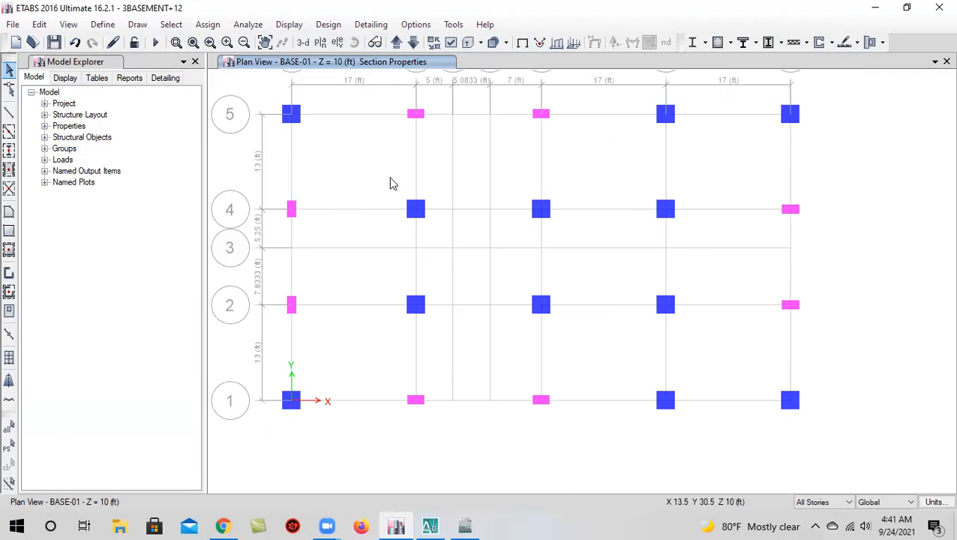
Save the model and display it in the default 3D view
click(54, 42)
click(305, 44)
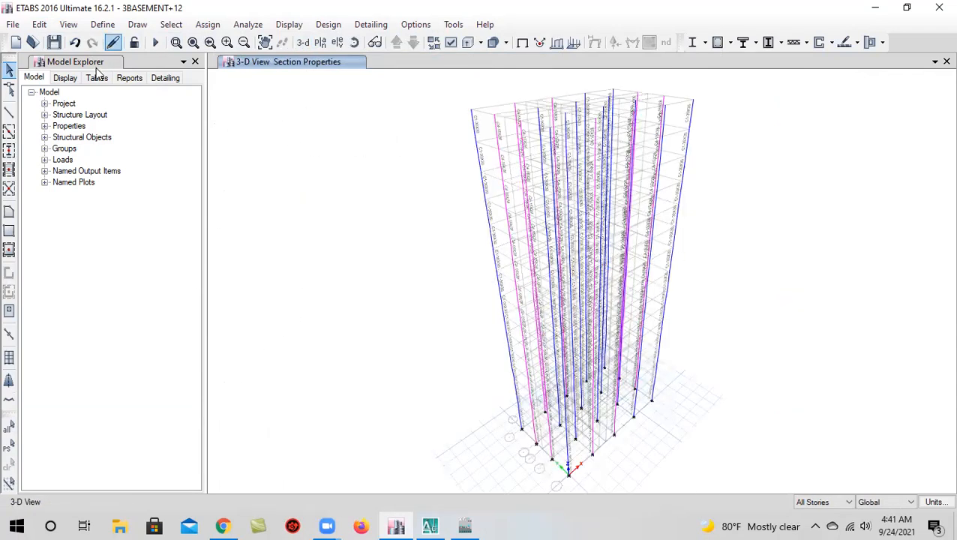
Save the model and display the BASE-3 story in plan view
click(54, 42)
click(320, 42)
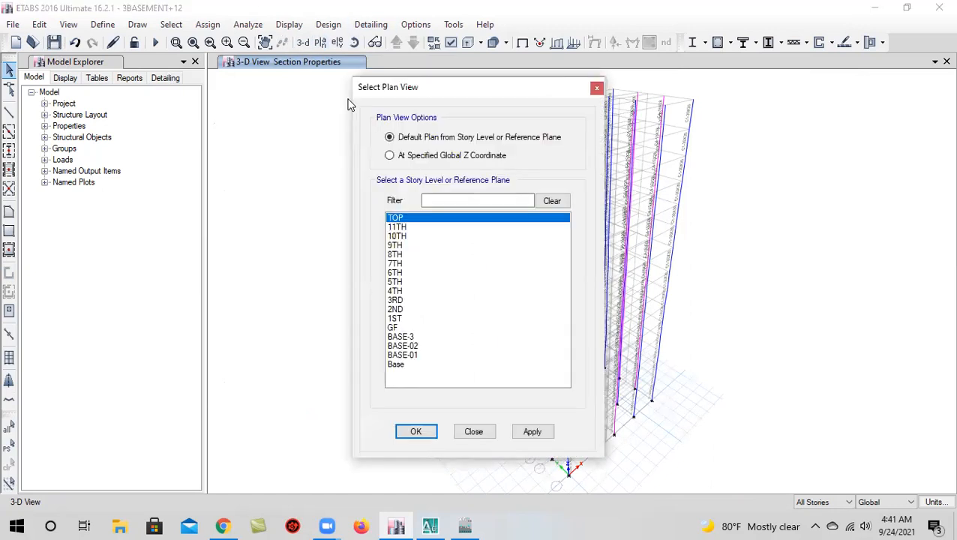
click(420, 356)
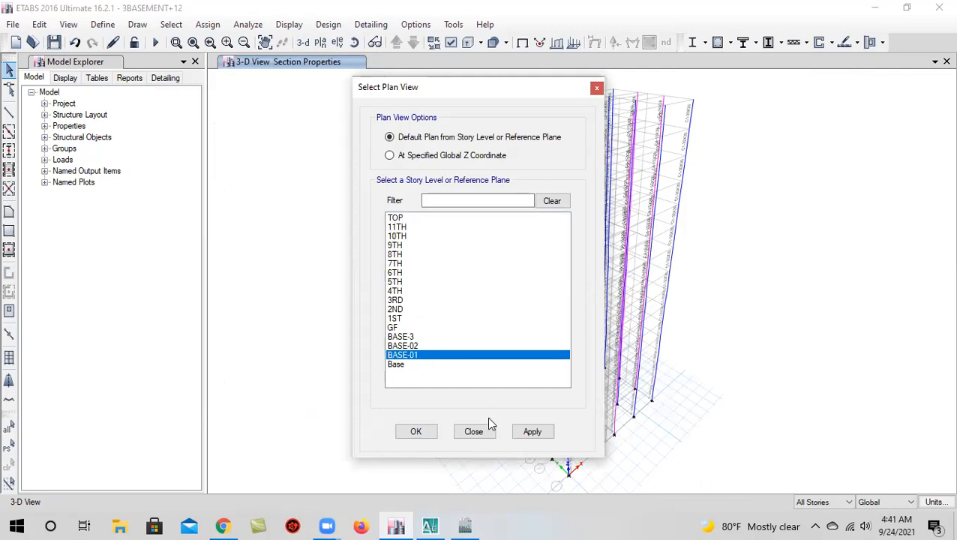
click(413, 338)
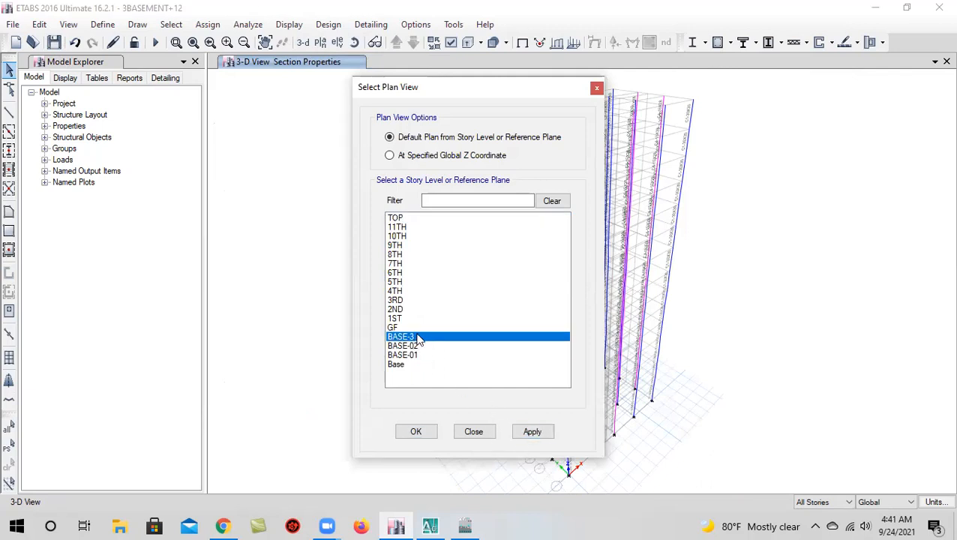
click(527, 428)
click(418, 434)
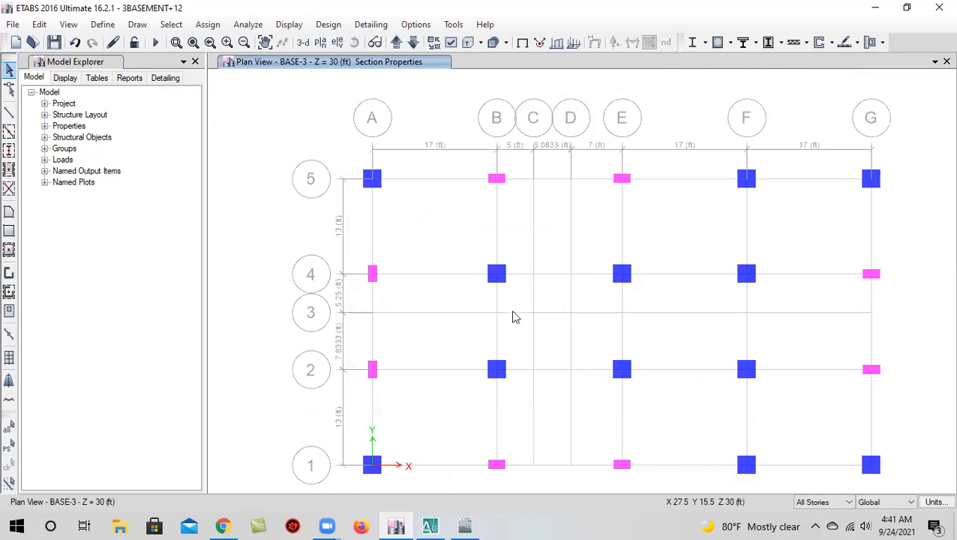
middle_drag(517, 171, 456, 147)
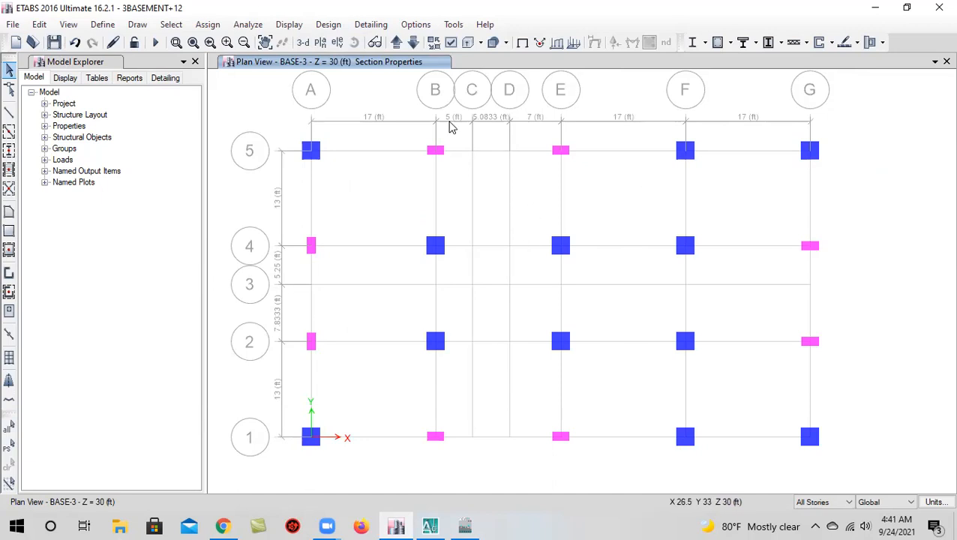
Display the elevation along grid line 1 and examine the column sections at the basement levels
click(338, 43)
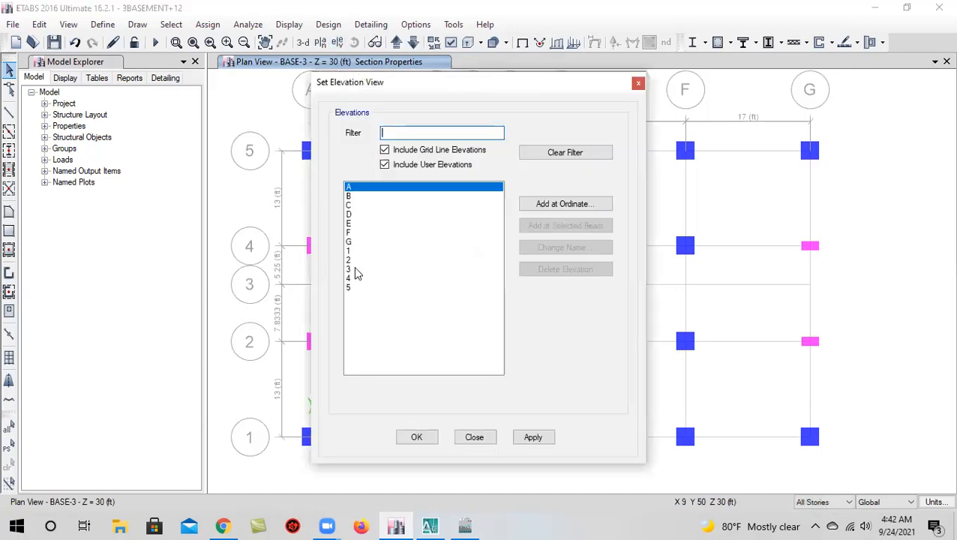
click(368, 252)
click(533, 438)
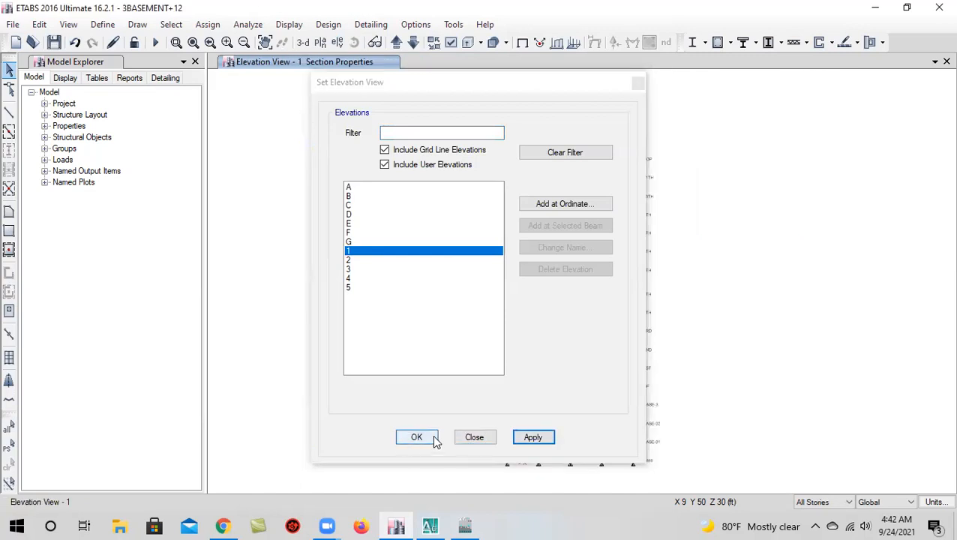
click(416, 437)
scroll(538, 387, up, 8)
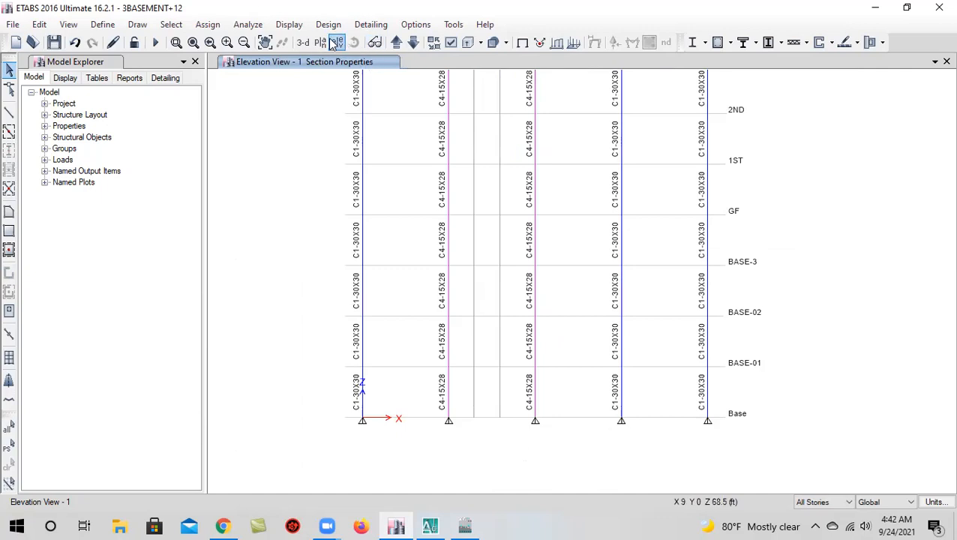
Display the model in 3D and rotate it to inspect the columns near the base
click(303, 42)
click(354, 43)
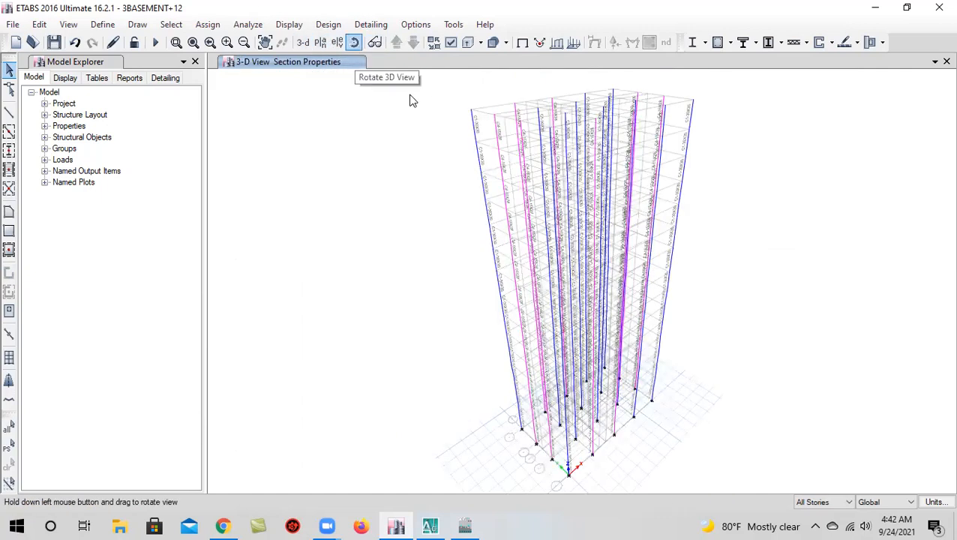
drag(518, 368, 586, 407)
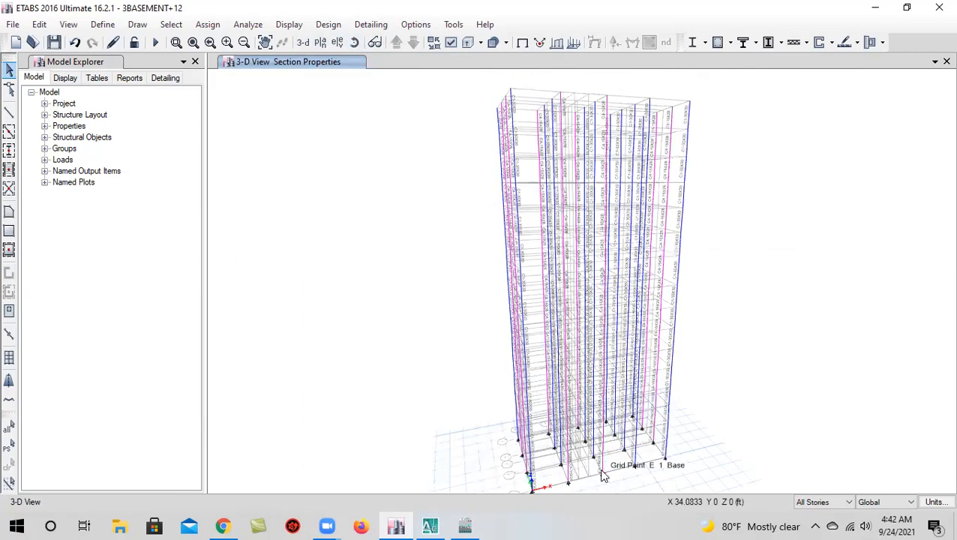
scroll(603, 474, up, 5)
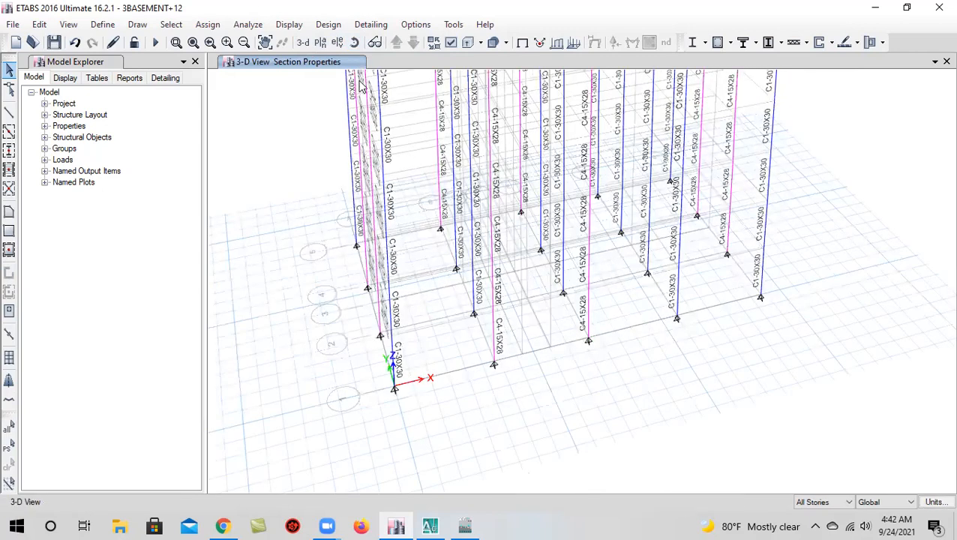
Display the BASE-3 plan view, limit drawing to One Story, and save the model
click(320, 43)
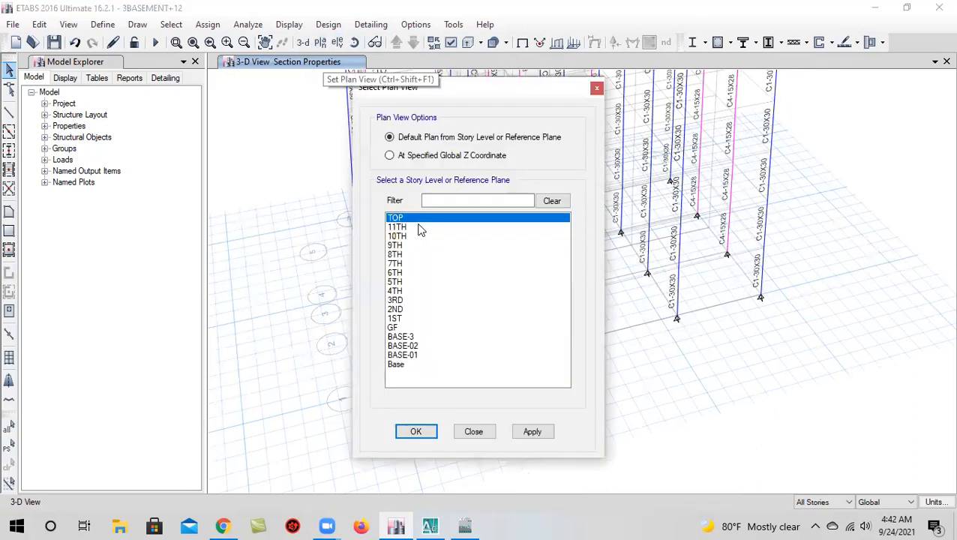
click(417, 355)
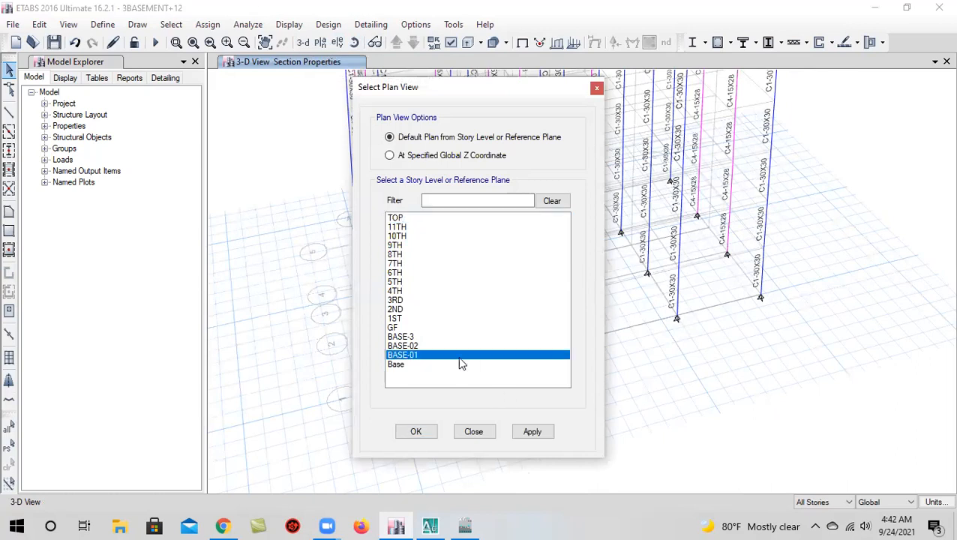
click(423, 336)
click(528, 434)
click(417, 433)
click(823, 506)
click(818, 515)
click(55, 42)
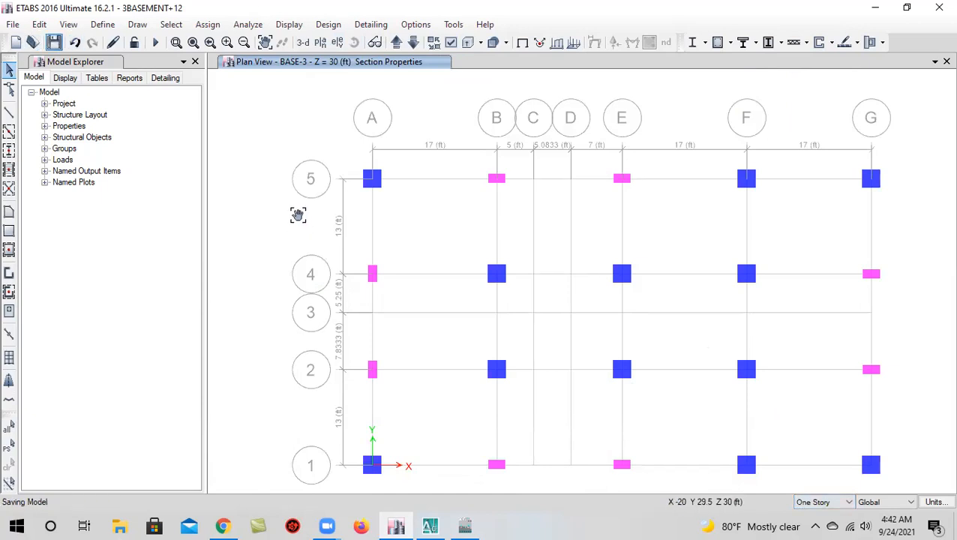
Draw FB-12X20 frame beams along grid line 1 from A through B, E and F to G
click(9, 112)
click(159, 422)
click(195, 419)
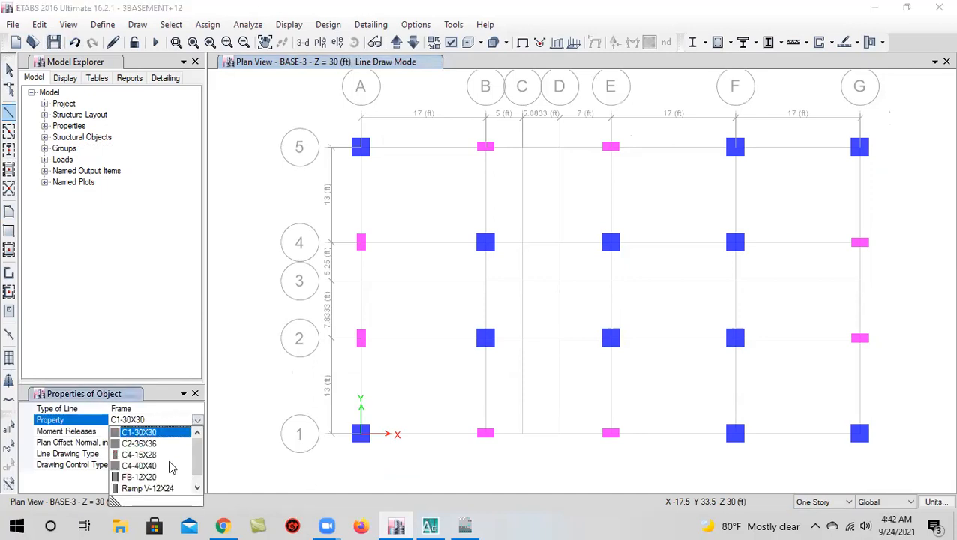
click(162, 478)
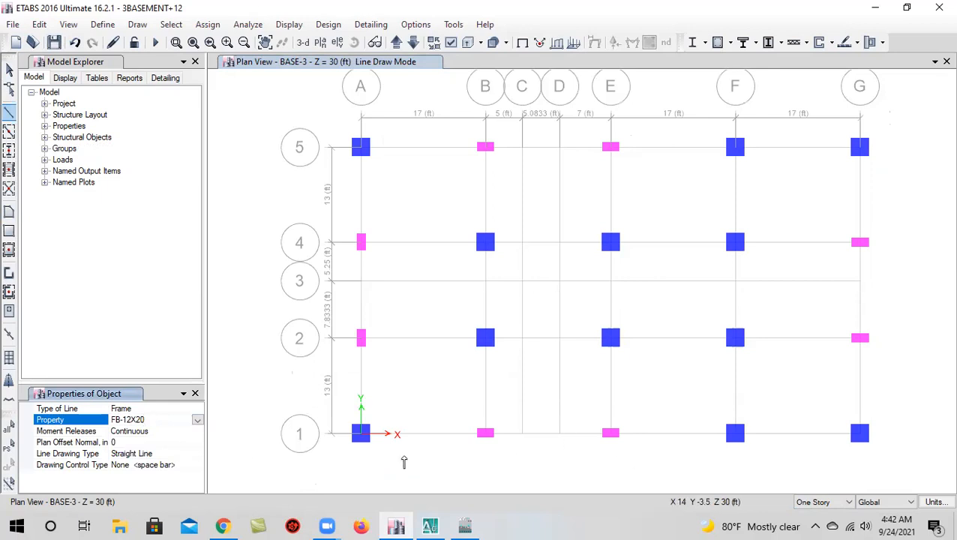
click(362, 433)
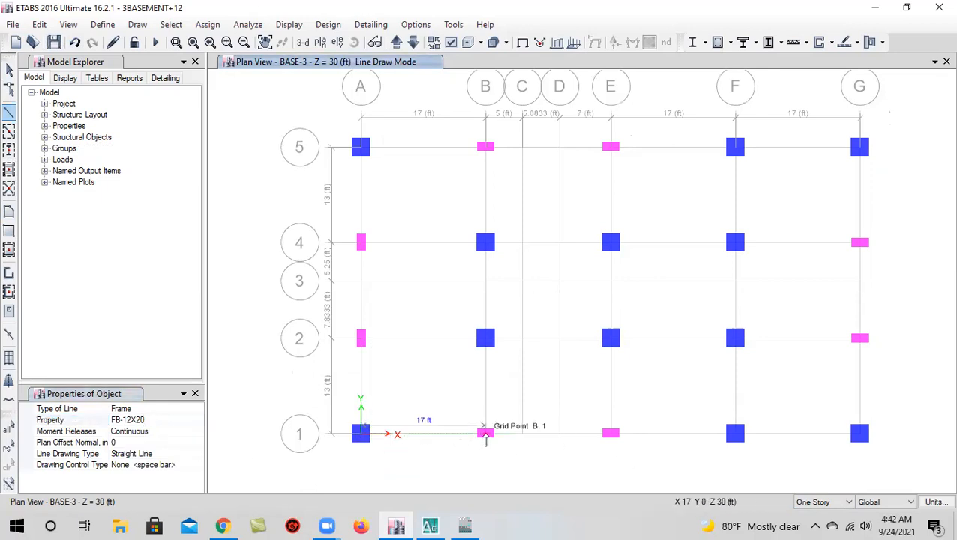
click(485, 434)
click(611, 434)
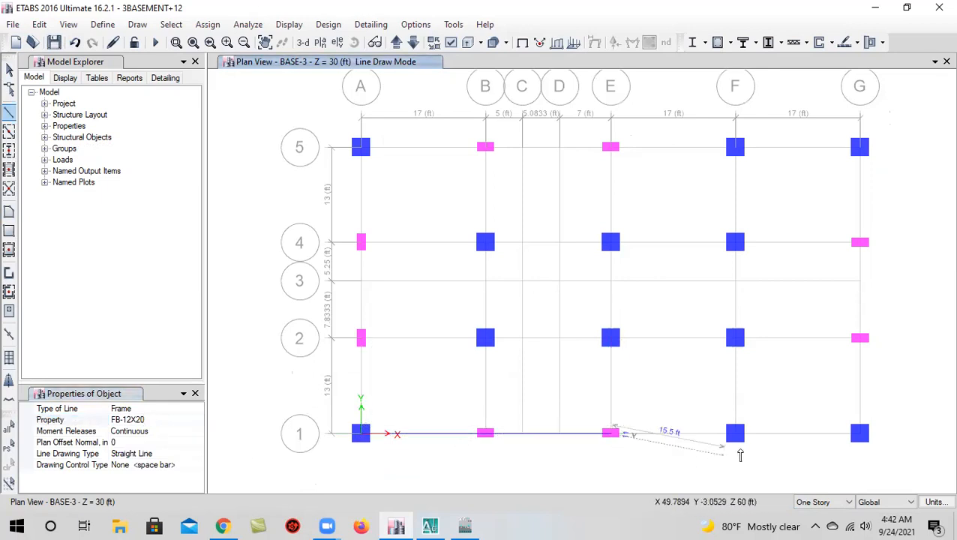
click(736, 437)
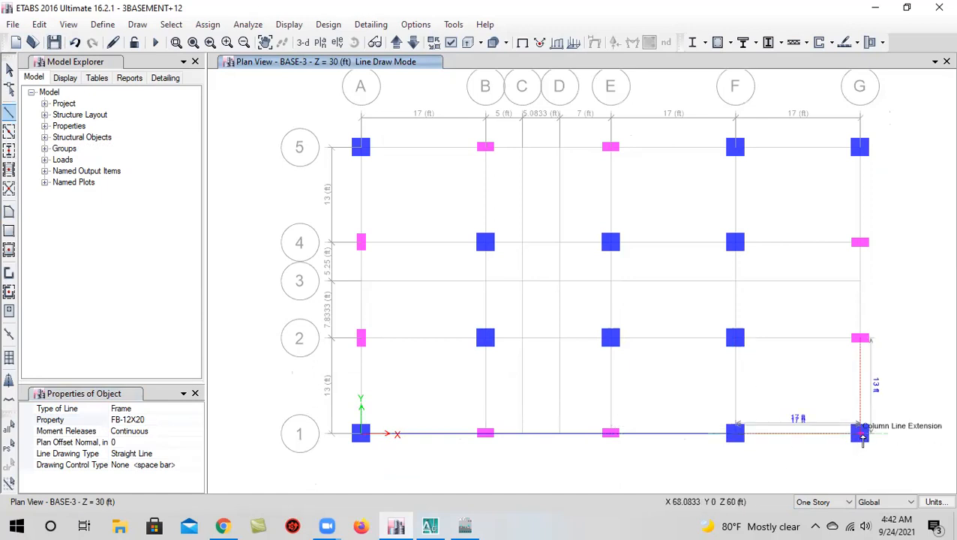
double_click(823, 470)
Draw FB-12X20 beams along grid line 2 from A through B, E and F to G
click(361, 338)
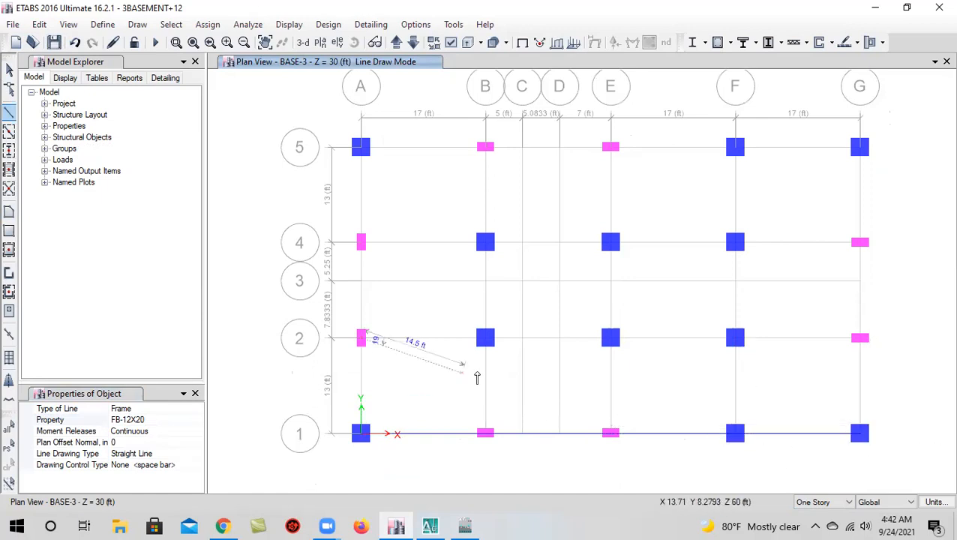
click(486, 339)
click(611, 338)
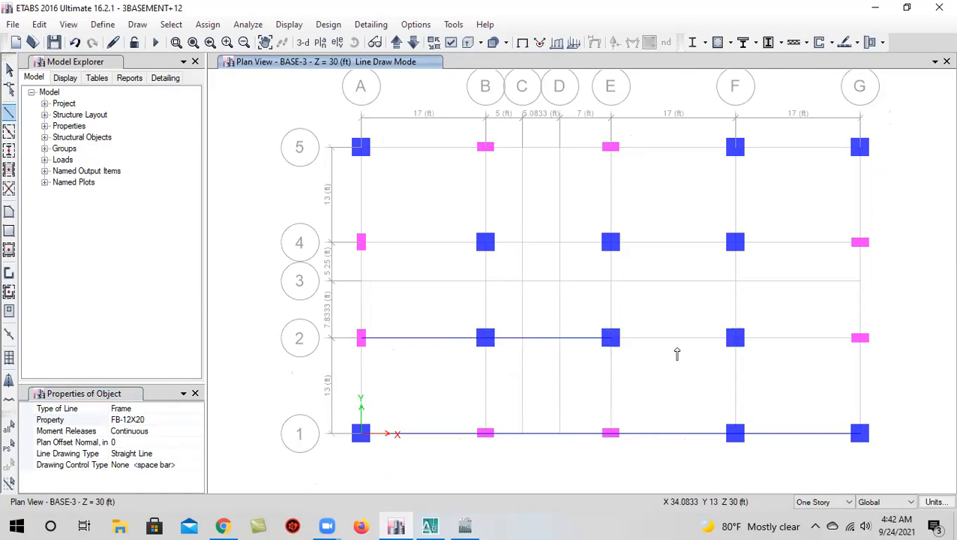
click(735, 338)
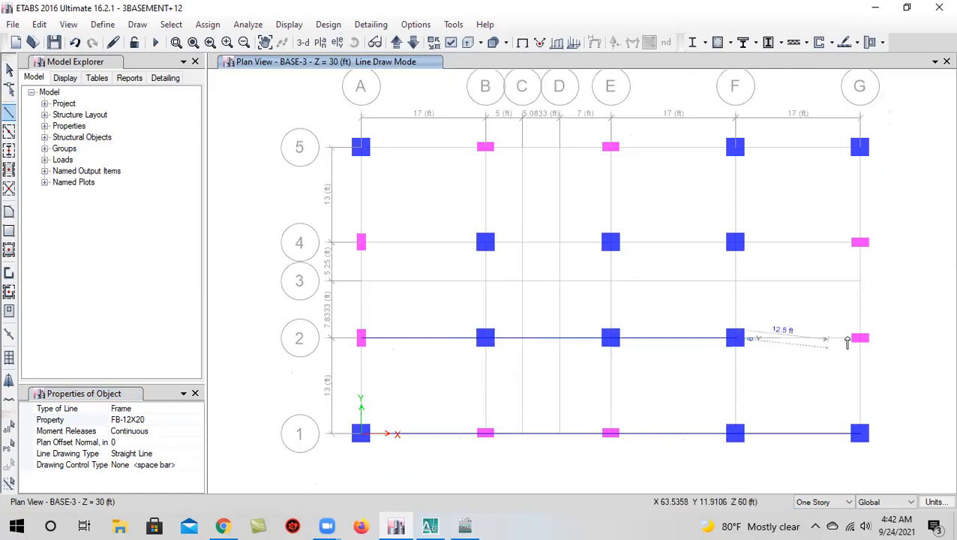
click(860, 339)
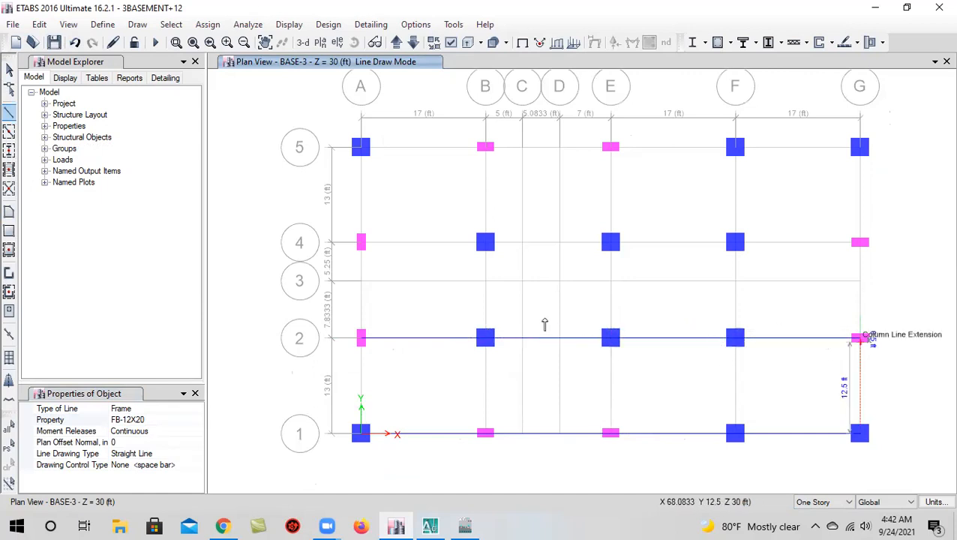
right_click(791, 370)
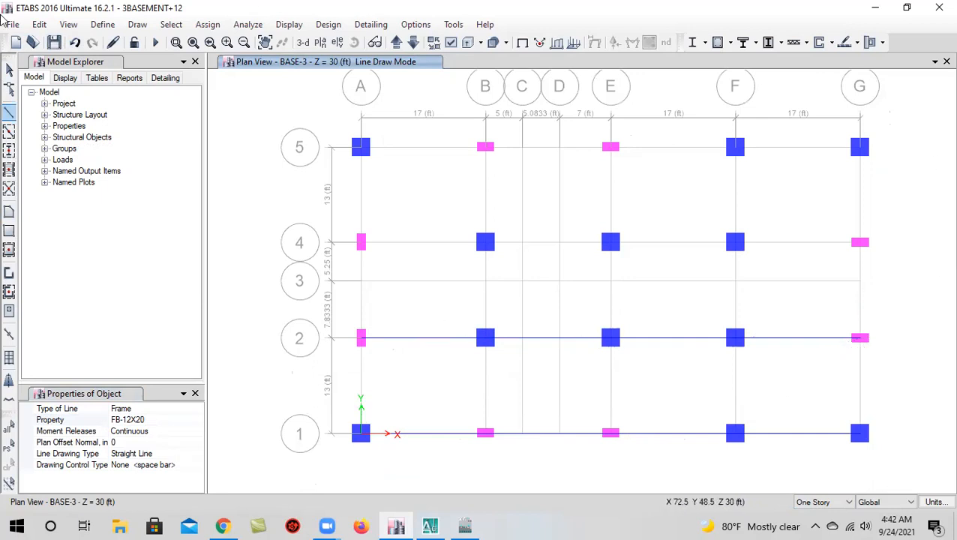
Draw FB-12X20 beams along grid line 5 from A through B, E and F to G
click(361, 147)
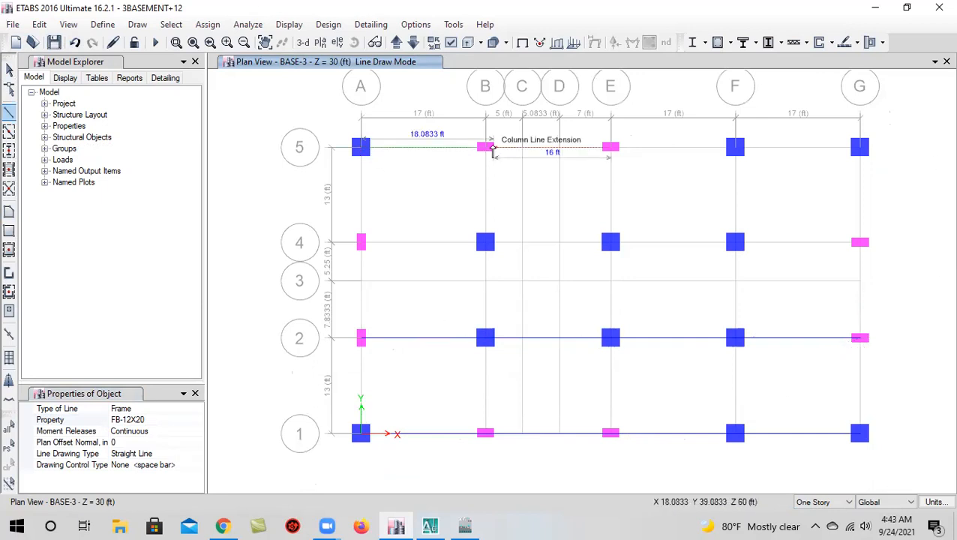
click(486, 147)
click(611, 149)
click(736, 149)
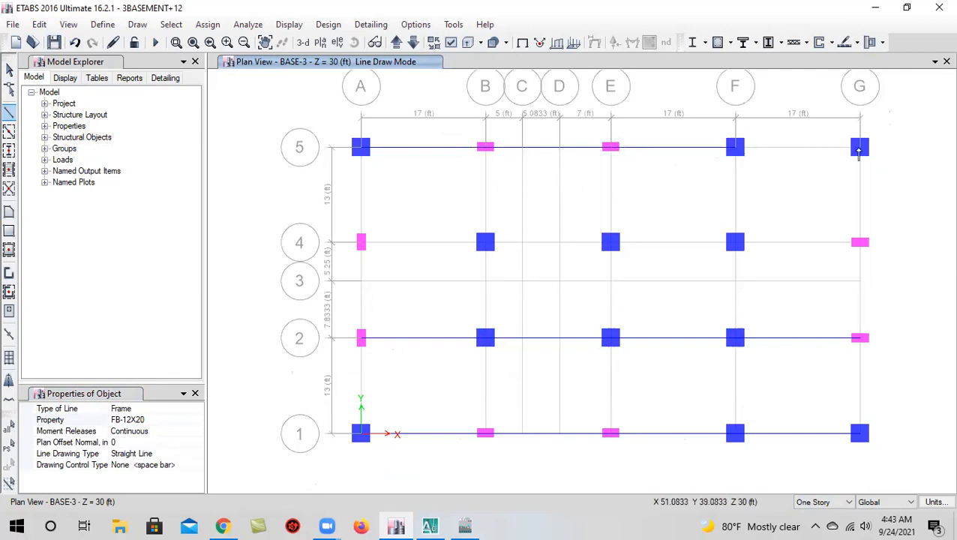
Draw FB-12X20 beams along grid line A from 5 through 4 and 2 to 1
click(361, 147)
click(363, 244)
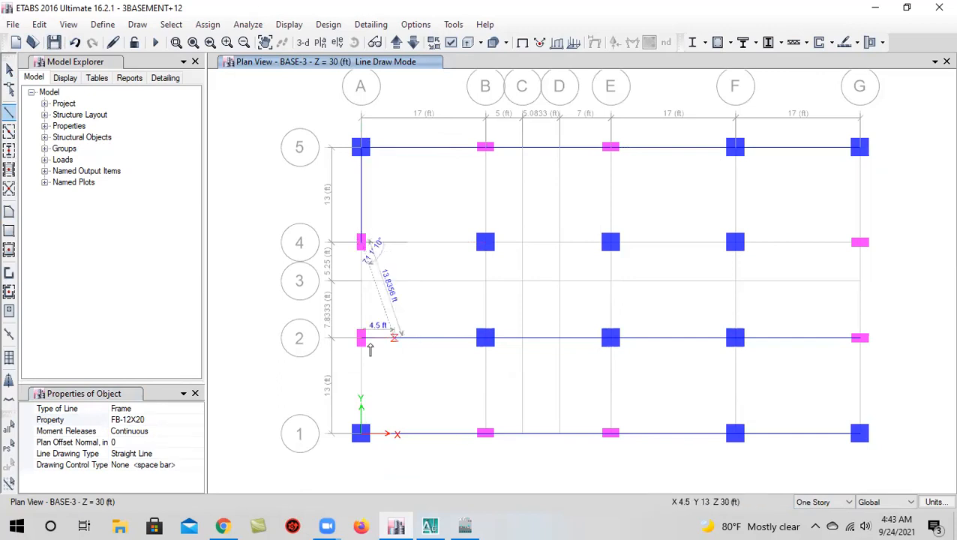
click(361, 339)
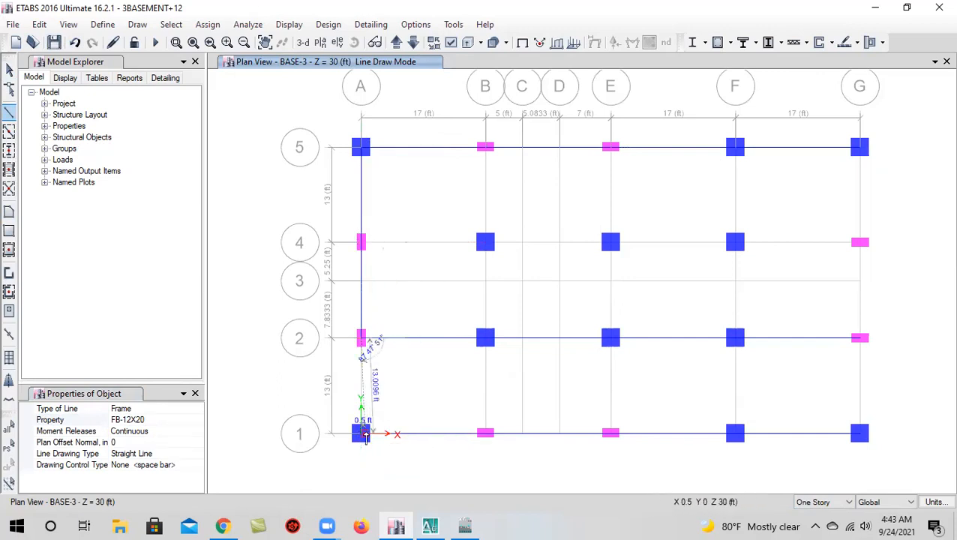
click(362, 433)
key(Escape)
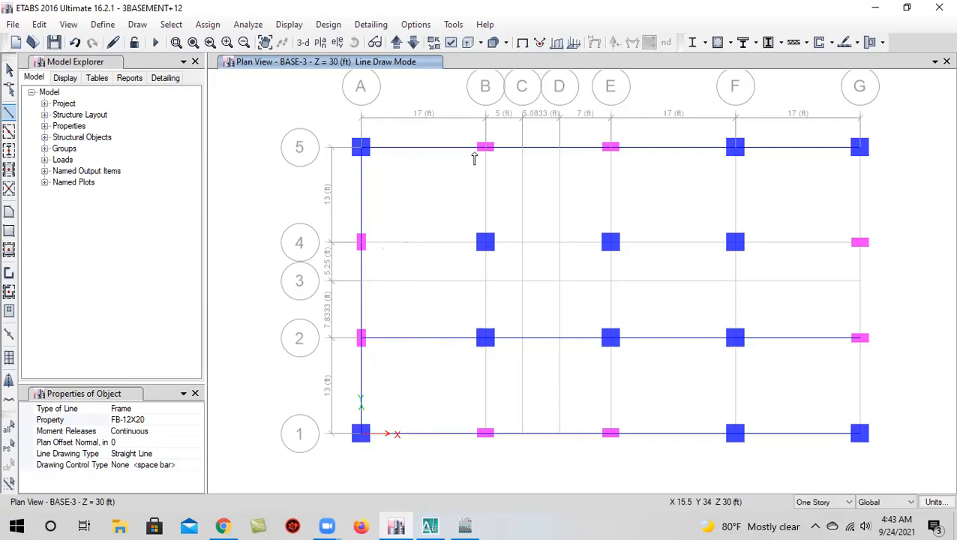
Draw FB-12X20 beams along grid line B from 5 through 4 and 2 to 1
click(485, 147)
click(485, 242)
click(485, 338)
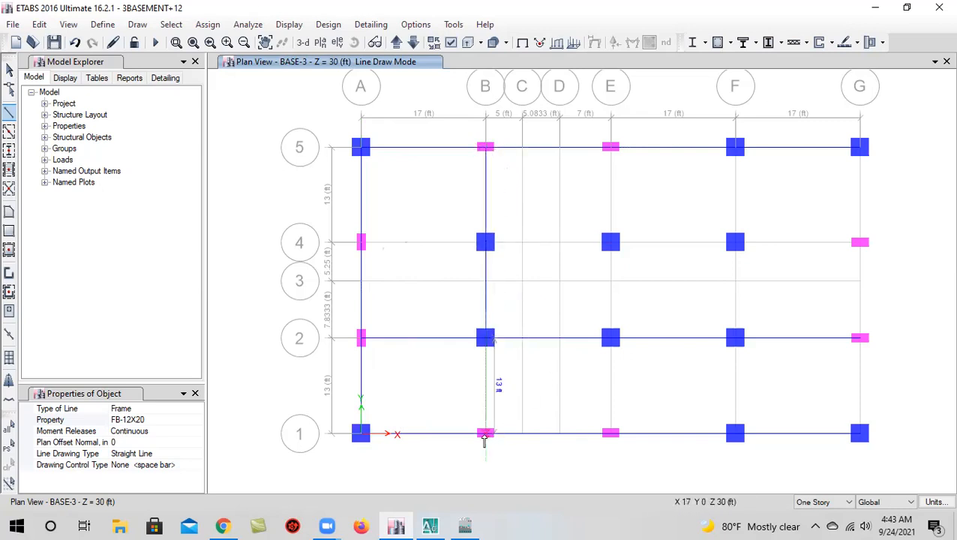
click(527, 412)
key(Escape)
Draw FB-12X20 beams along grid line E from 5 through 4 and 2 to 1
click(611, 147)
click(610, 243)
click(610, 338)
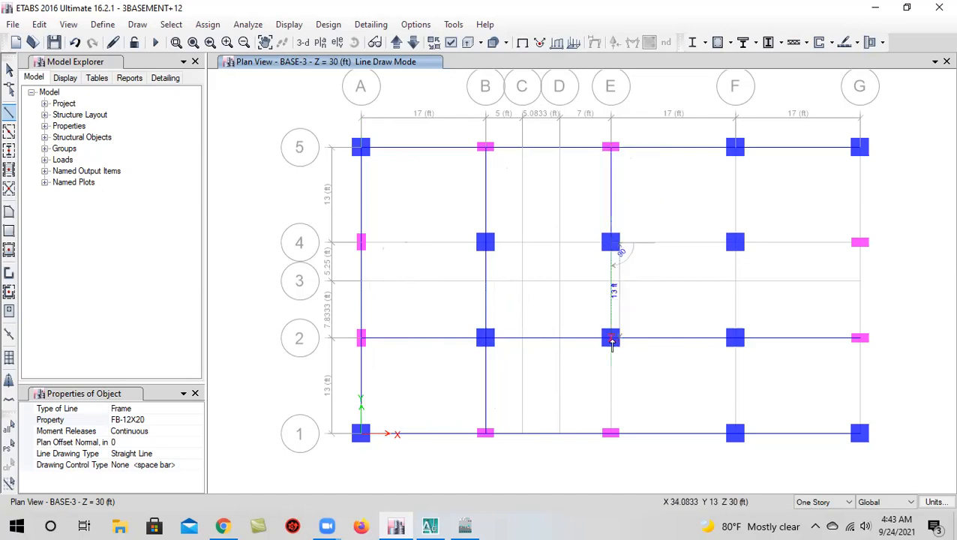
click(611, 433)
key(Escape)
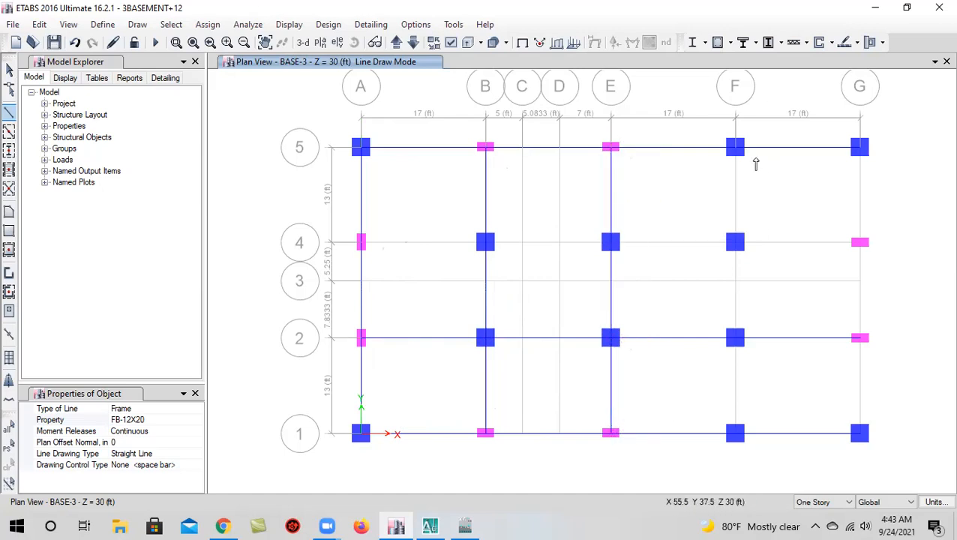
Draw FB-12X20 beams along grid line F from 5 through 4 and 2 to 1
click(735, 147)
click(736, 242)
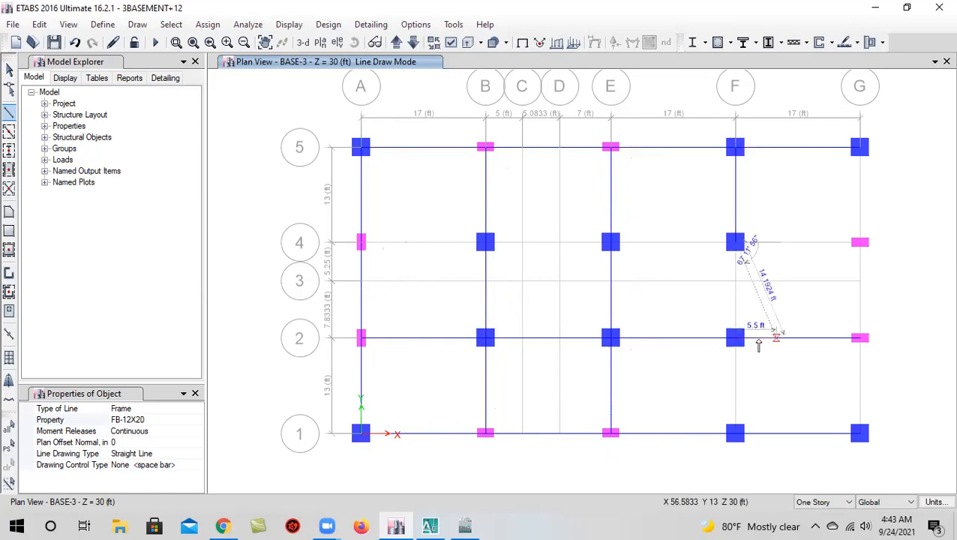
click(735, 339)
click(735, 433)
key(Escape)
Draw FB-12X20 beams along grid line G from 5 through 4 and 2 to 1
click(860, 148)
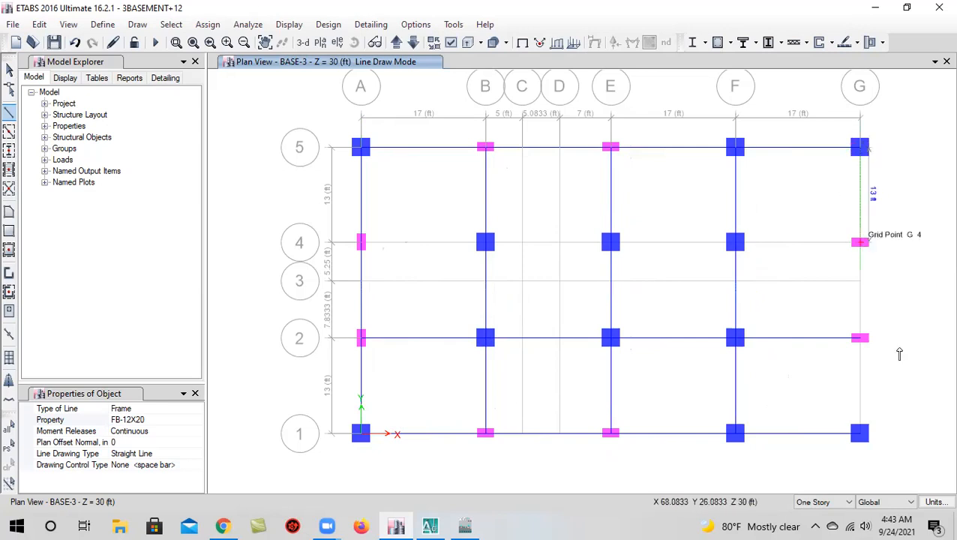
click(860, 338)
click(861, 433)
key(Escape)
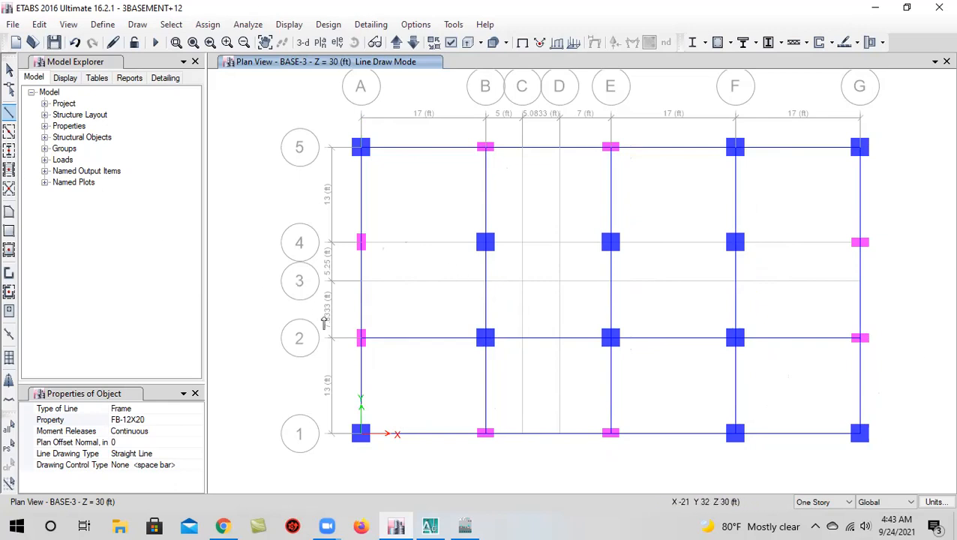
Draw FB-12X20 beams along grid line 4 from A through B, E and F to G
click(361, 242)
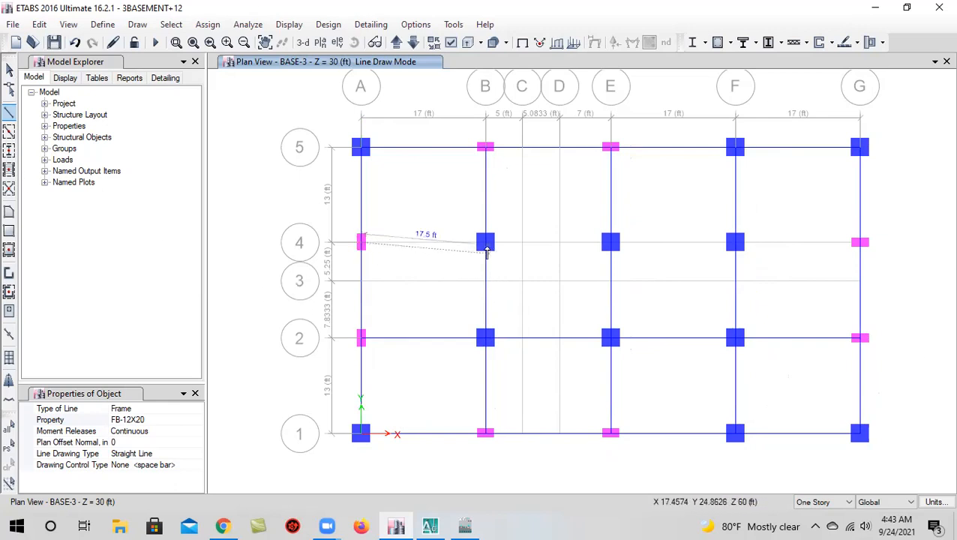
click(486, 243)
click(611, 243)
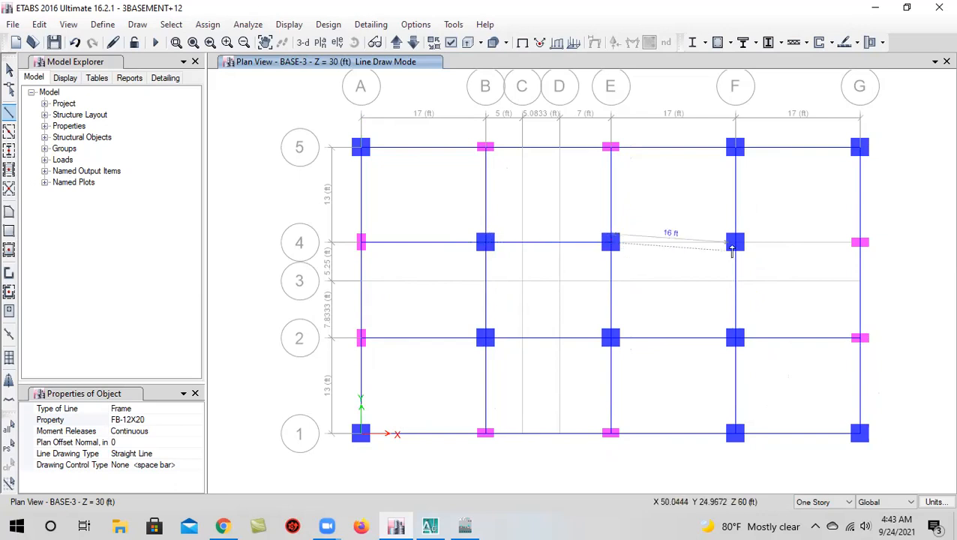
click(735, 243)
click(860, 241)
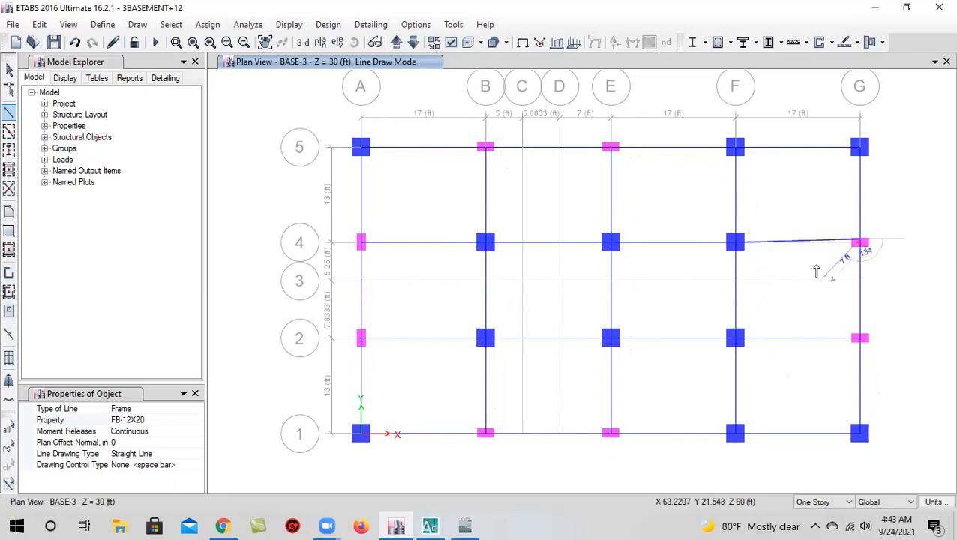
Undo the skewed last beam, redraw it on grid line 4 between F and G, and save the model
click(75, 43)
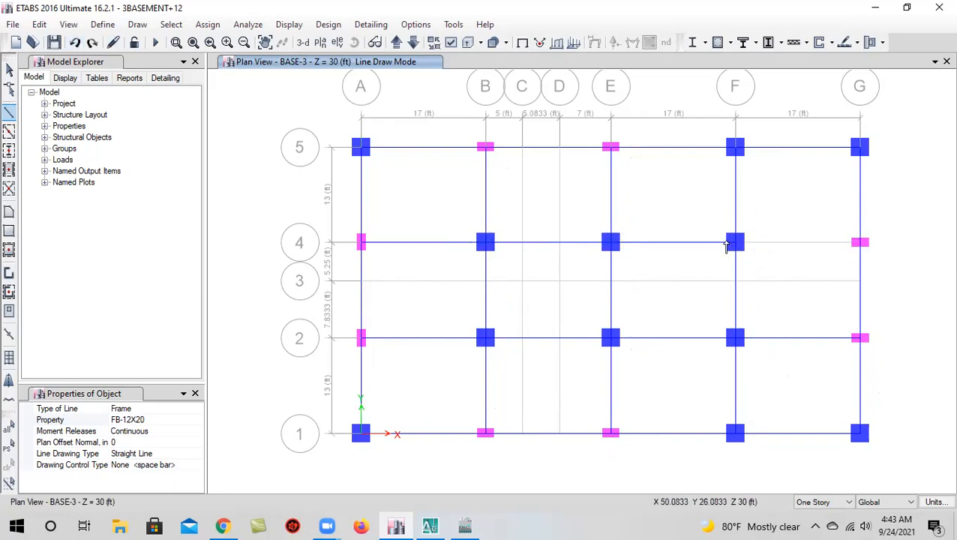
click(735, 242)
double_click(860, 241)
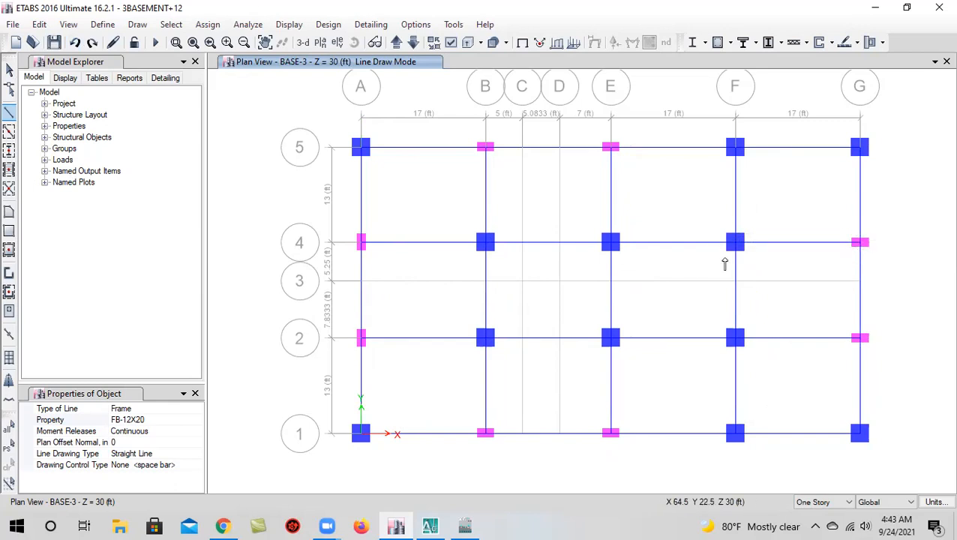
click(54, 42)
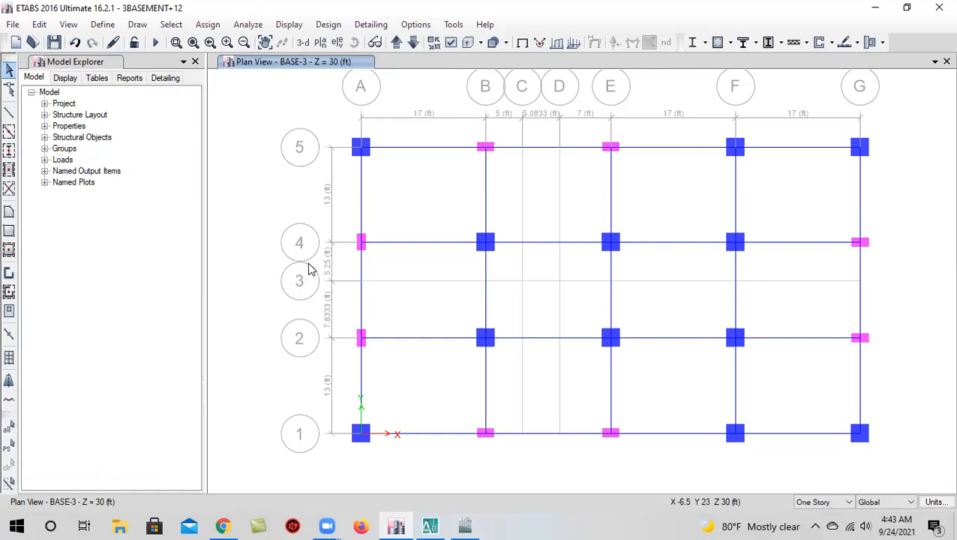
Inspect the BASE-3 beam layout and the columns in the 3D view from a rotated angle
click(303, 42)
scroll(566, 456, up, 3)
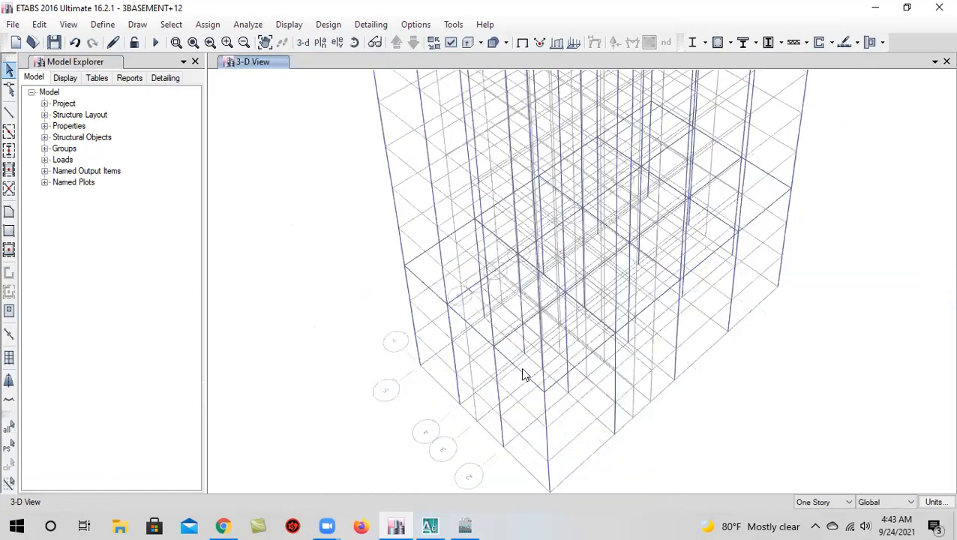
click(267, 42)
drag(547, 339, 589, 339)
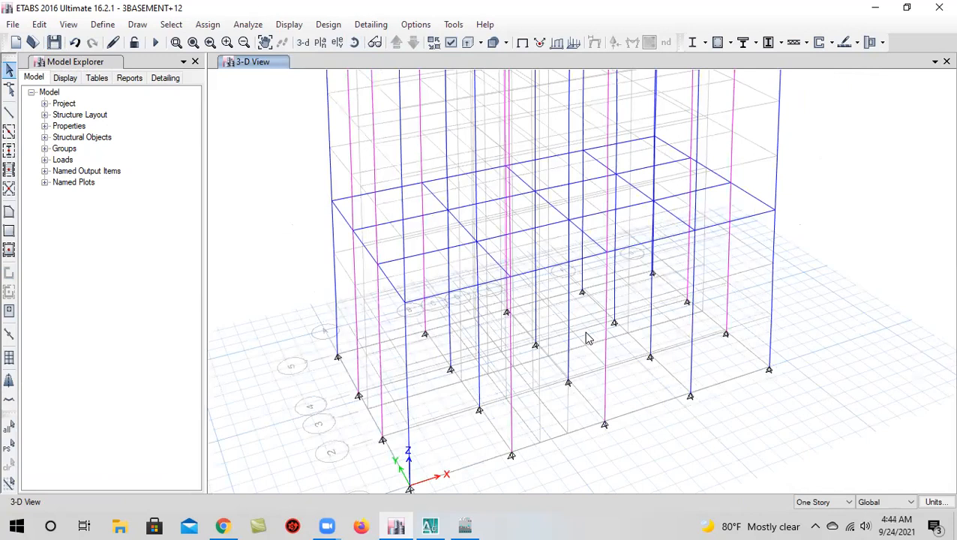
scroll(337, 154, down, 3)
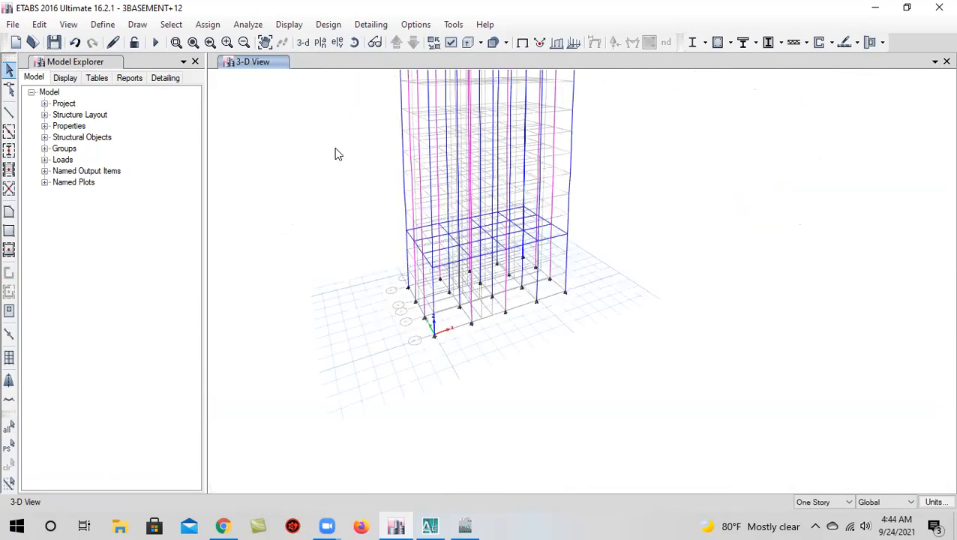
Open the GF plan view and select all of its columns and joints
click(321, 43)
click(425, 328)
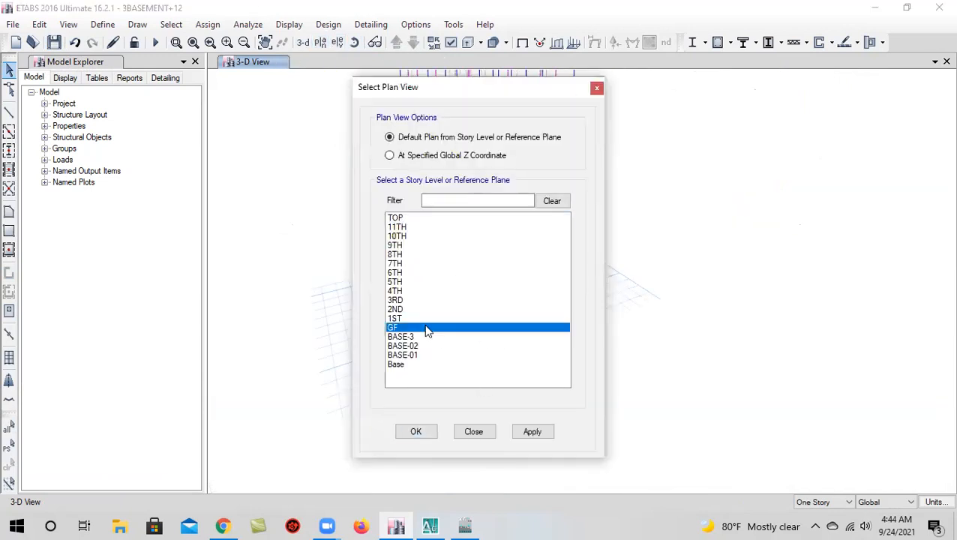
click(533, 432)
click(416, 432)
scroll(529, 337, down, 2)
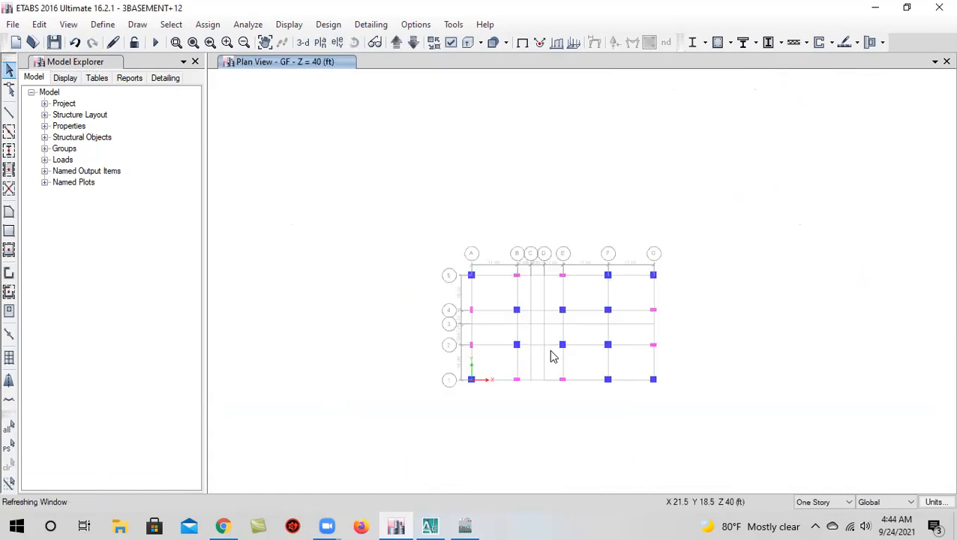
drag(692, 201, 385, 408)
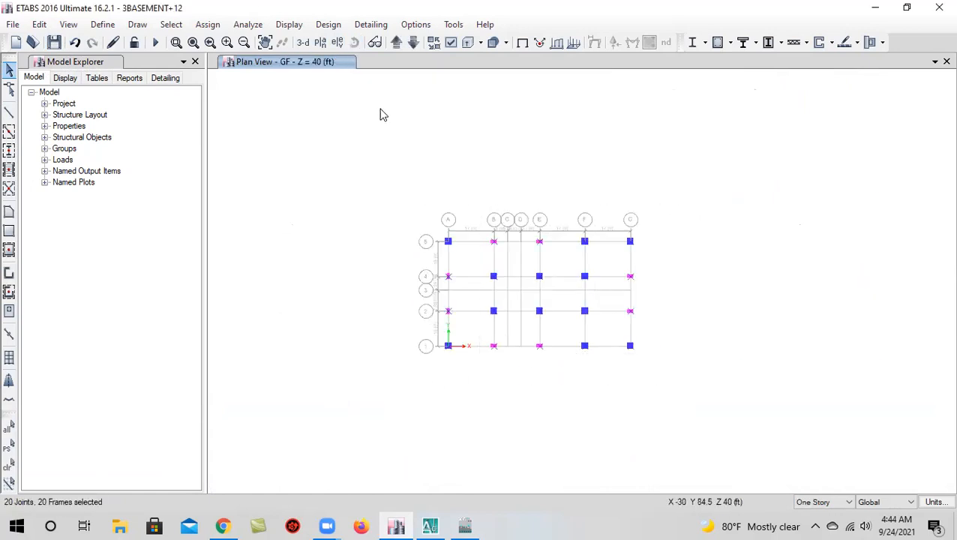
Add all objects on the BASE-3, BASE-02 and BASE-01 plans to the selection
click(412, 42)
drag(743, 178, 315, 447)
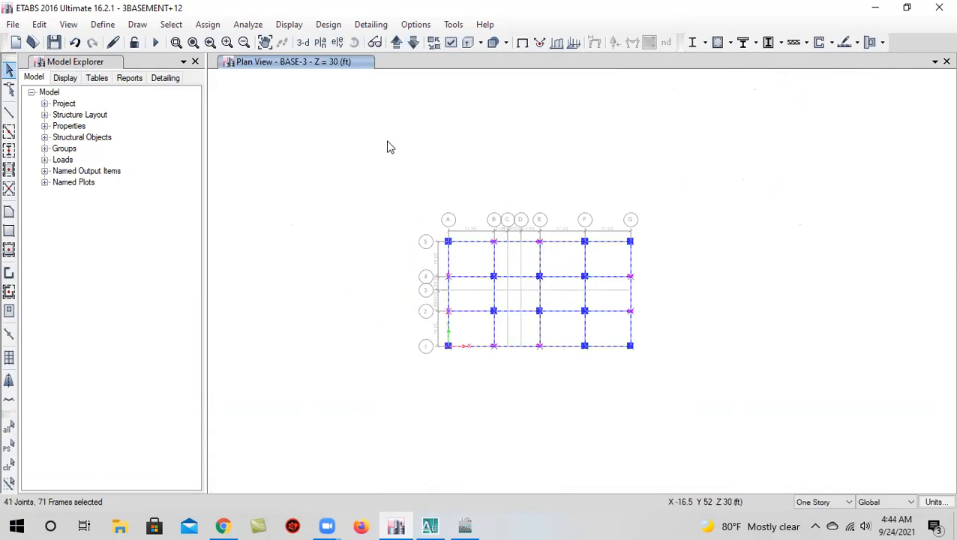
click(413, 42)
drag(675, 182, 398, 424)
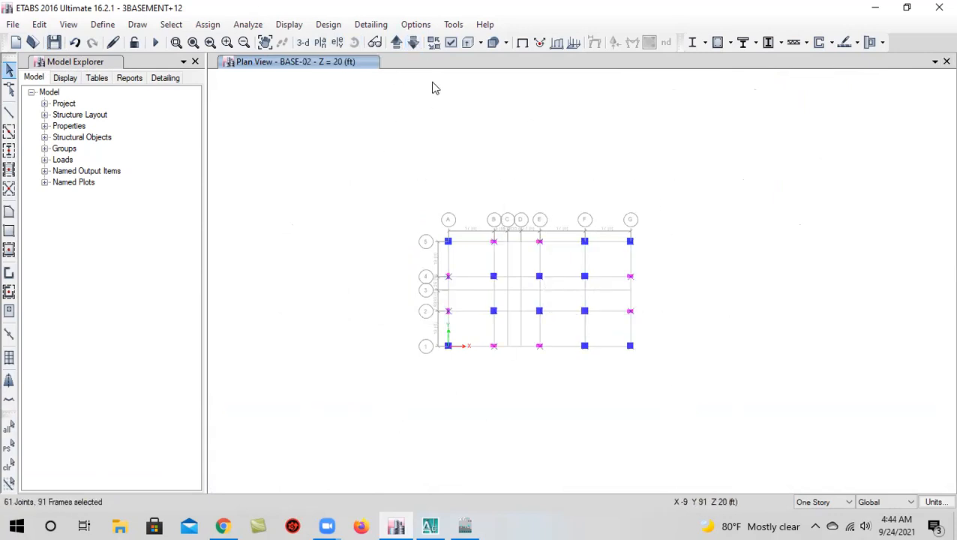
click(412, 42)
drag(739, 197, 423, 426)
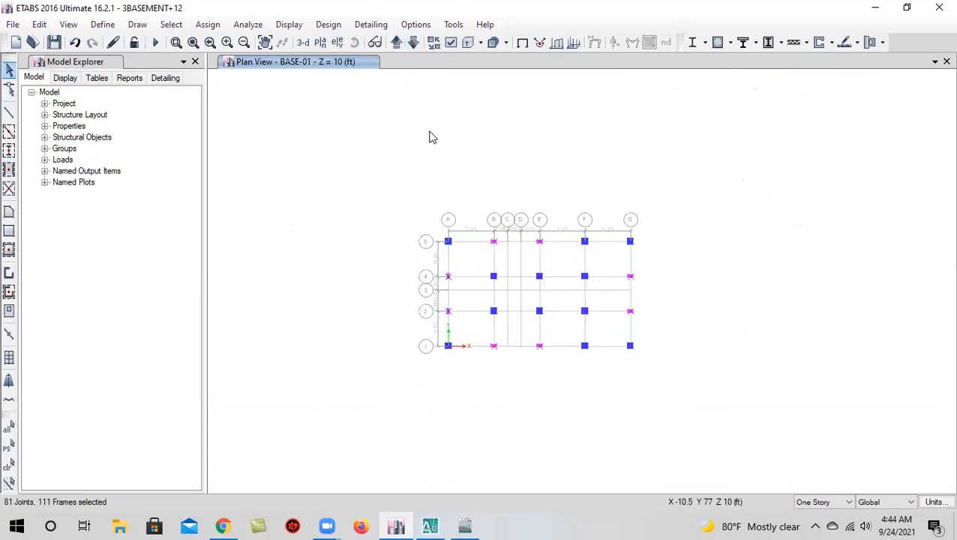
Show only the selected objects and display them in the default 3D view
click(412, 42)
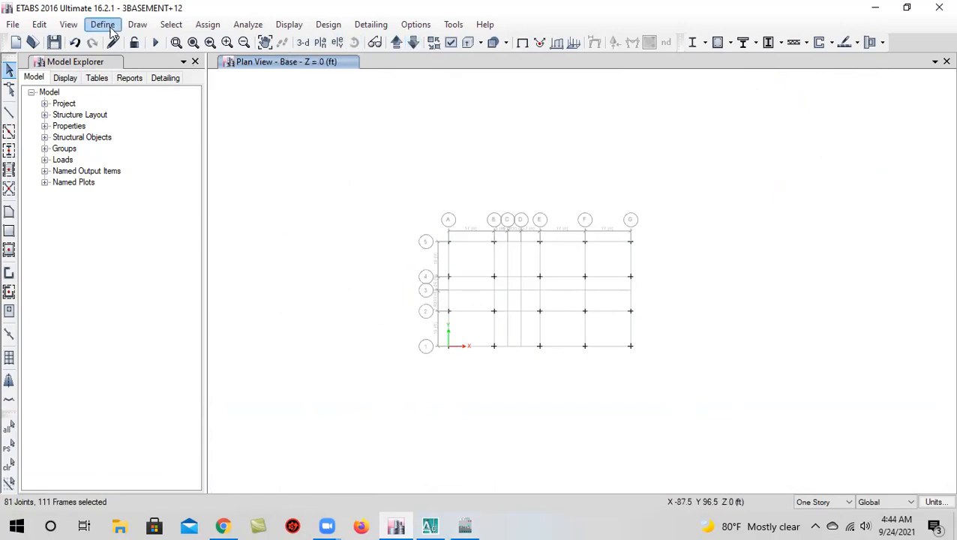
click(64, 25)
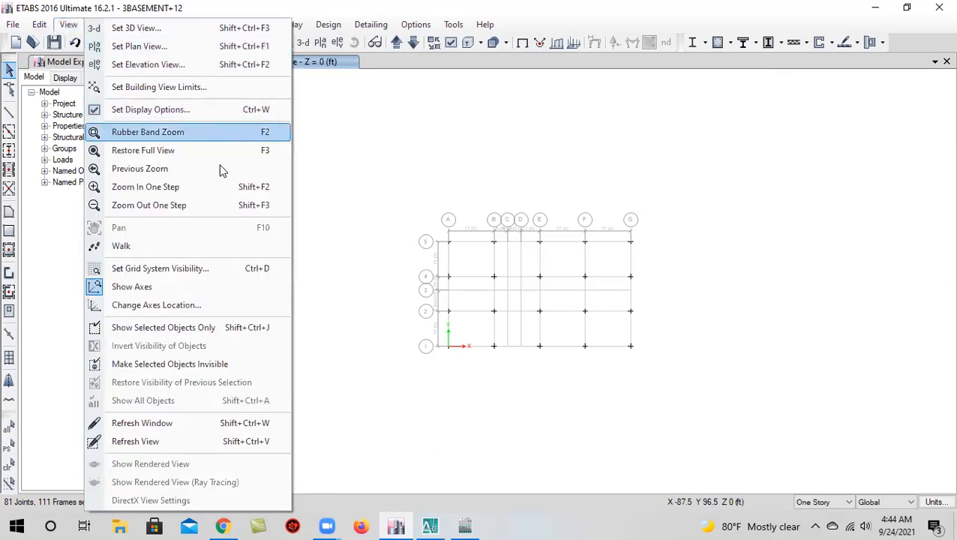
click(242, 330)
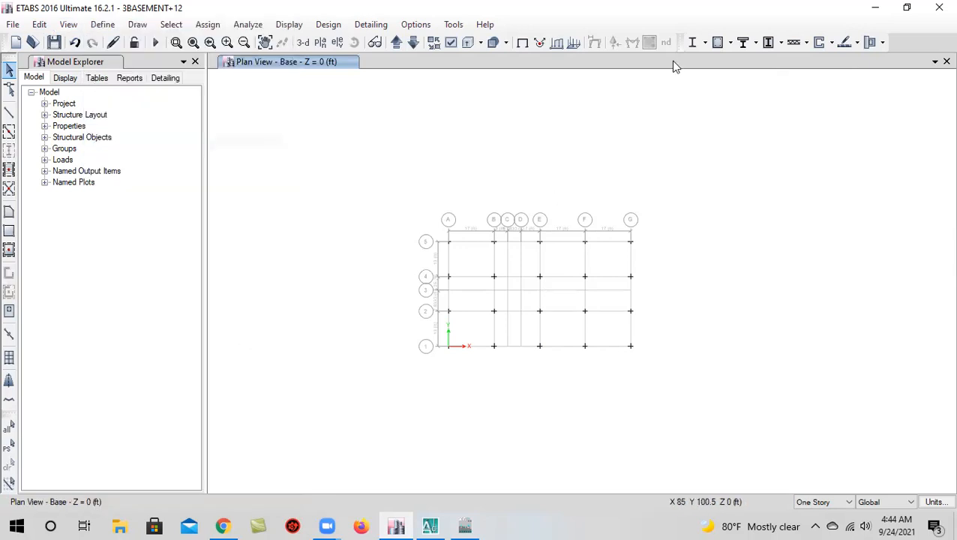
click(309, 44)
scroll(603, 434, up, 5)
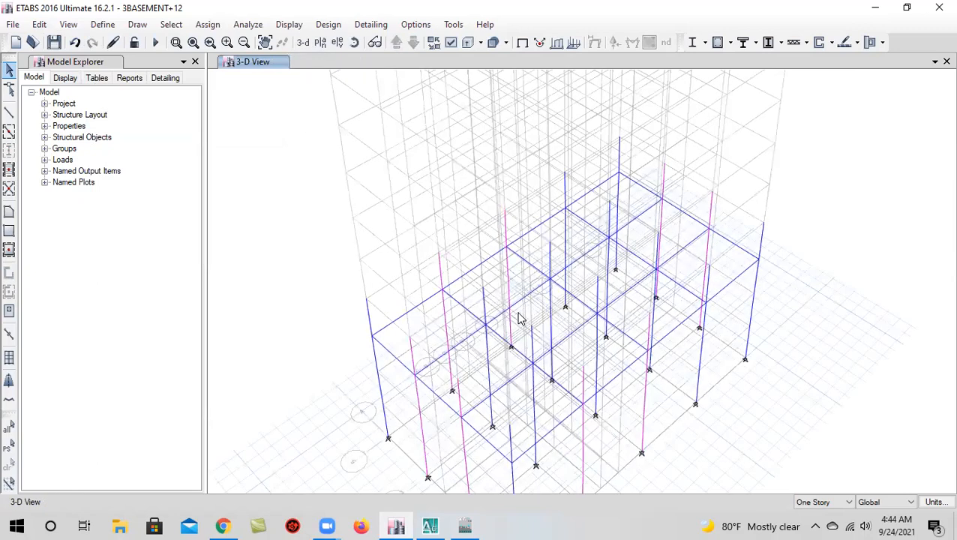
Rotate the 3D view to examine the isolated basement columns and beams
scroll(521, 319, down, 5)
click(354, 42)
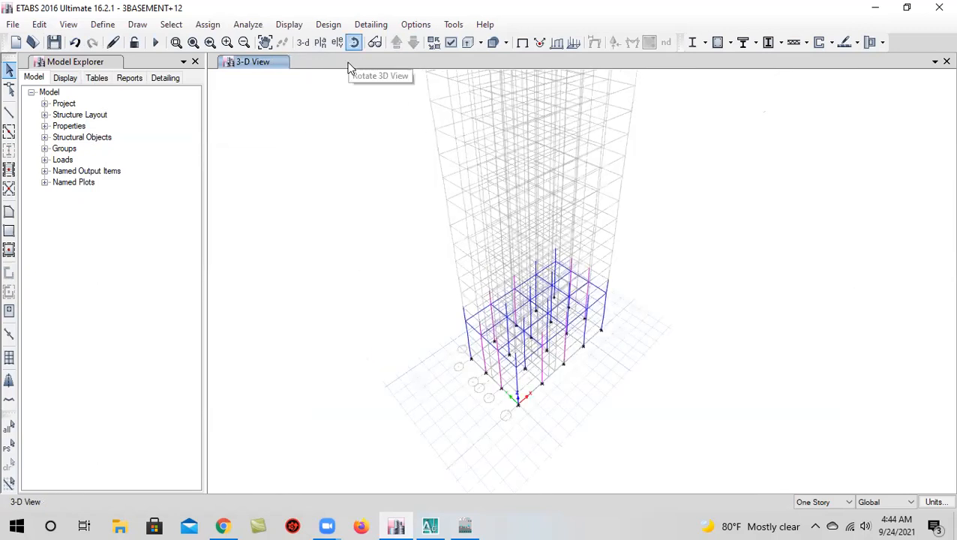
drag(583, 342, 555, 354)
scroll(456, 376, up, 5)
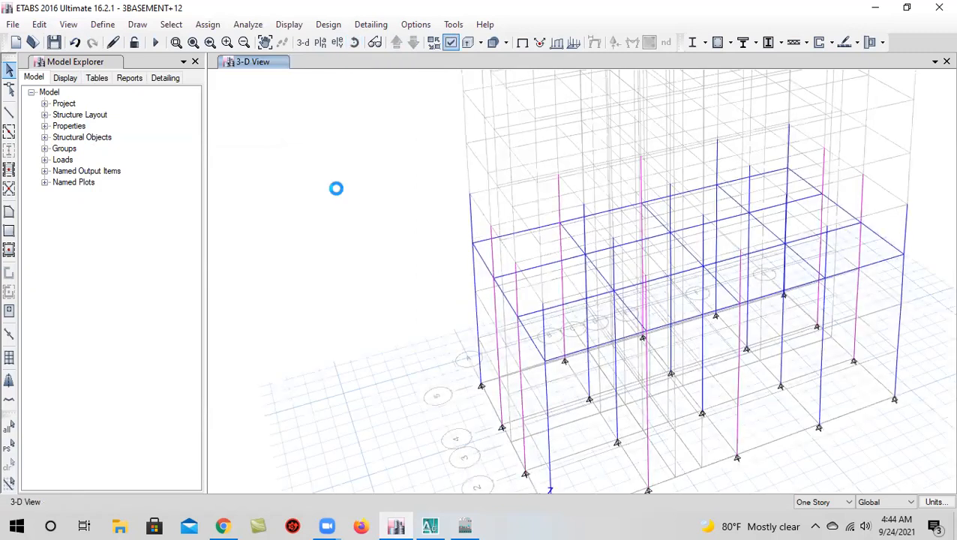
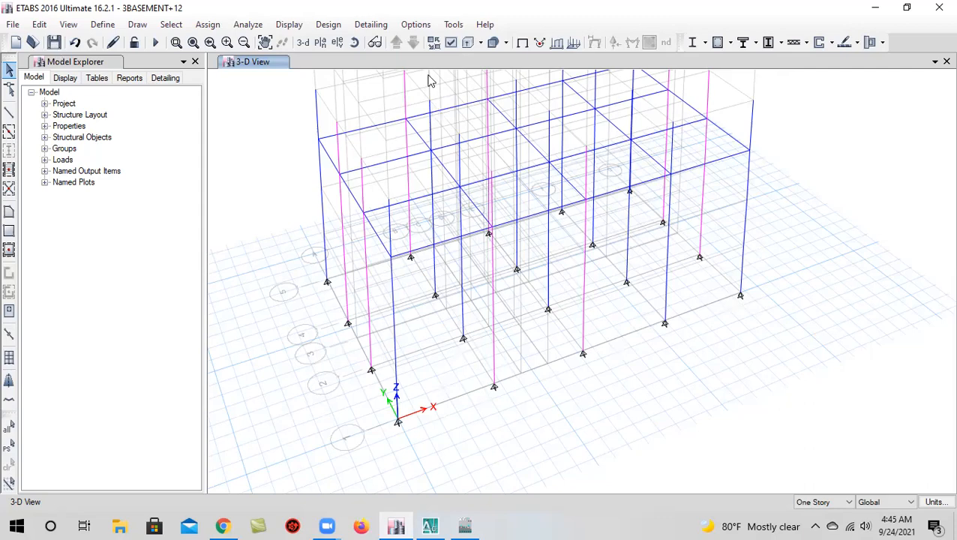
ctrl+right_drag(613, 418, 620, 424)
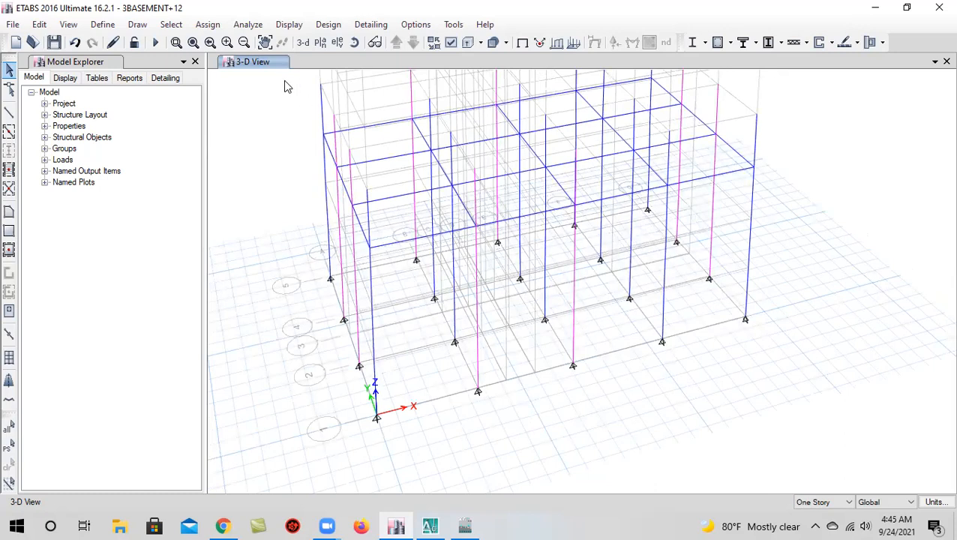
Open the GF plan view, check the 1ST plan, and move down to the BASE-3 plan
click(320, 43)
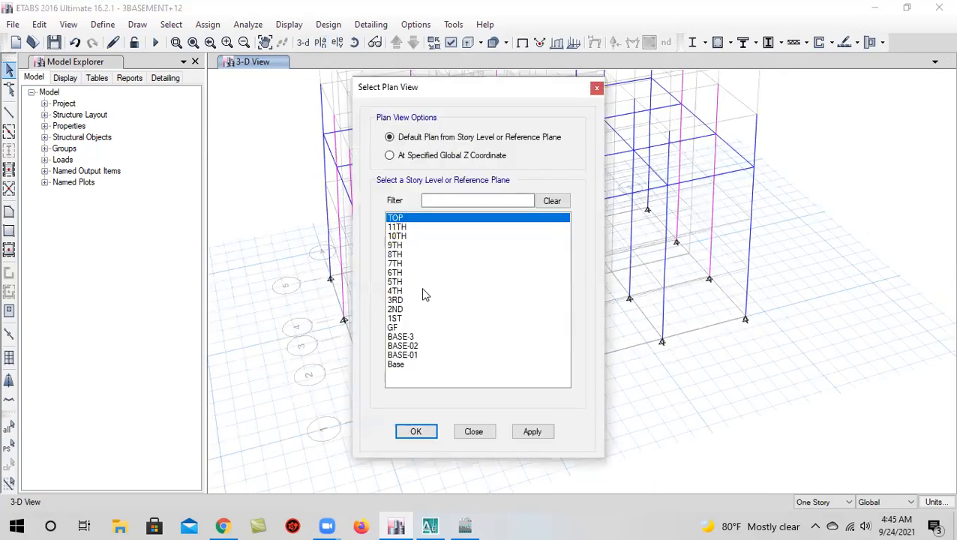
click(422, 327)
click(534, 435)
click(419, 435)
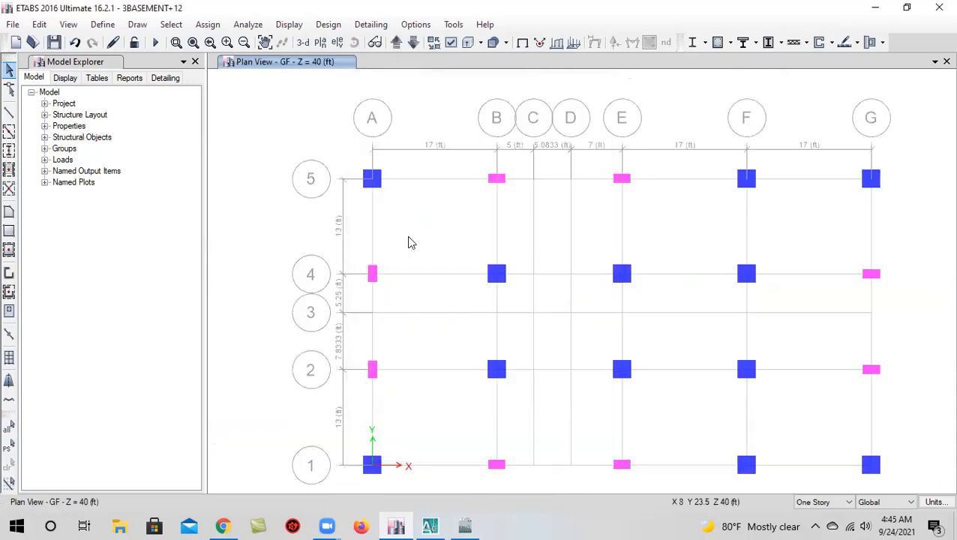
click(396, 42)
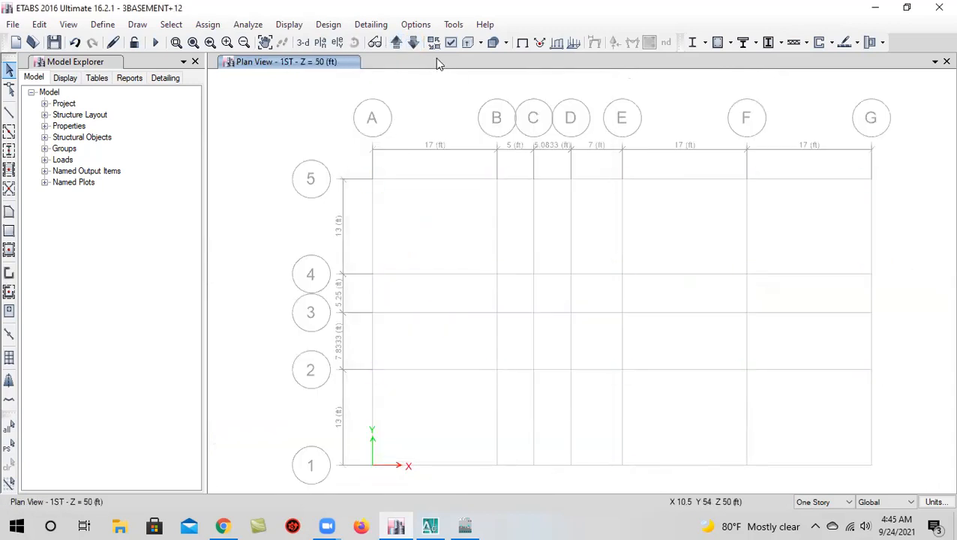
click(414, 42)
click(413, 42)
Select all floor beams in both directions on the BASE-3 plan, leaving the columns unselected
drag(443, 94, 408, 453)
drag(563, 73, 511, 406)
drag(705, 79, 649, 409)
drag(807, 81, 756, 422)
drag(938, 303, 337, 341)
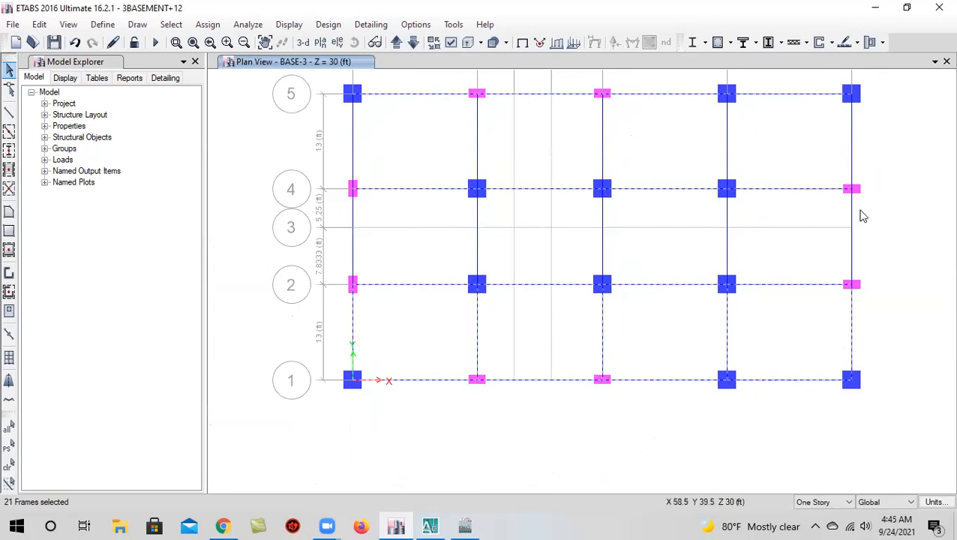
drag(873, 117, 343, 161)
Replicate the selected beams on stories BASE-3, BASE-02 and BASE-01, and save the model
click(303, 42)
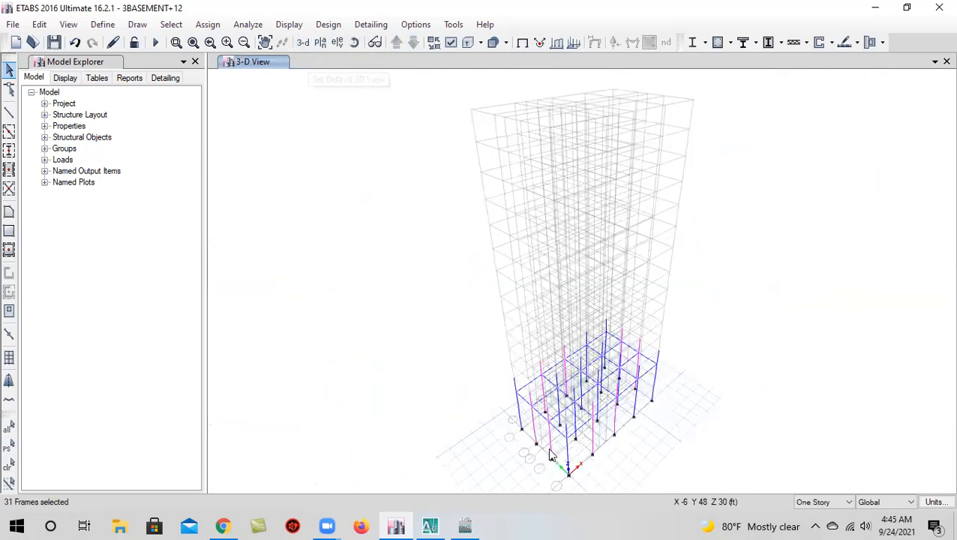
middle_drag(550, 454, 537, 418)
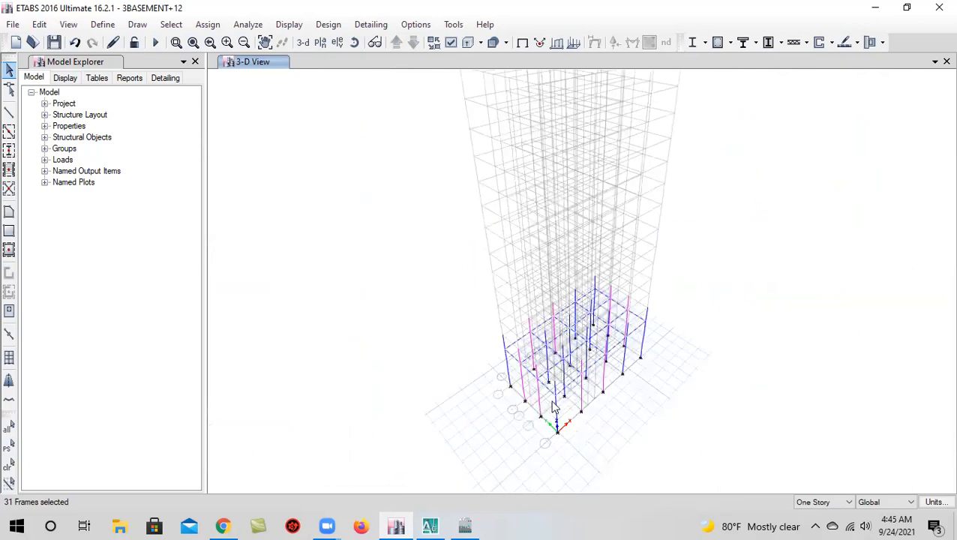
click(40, 26)
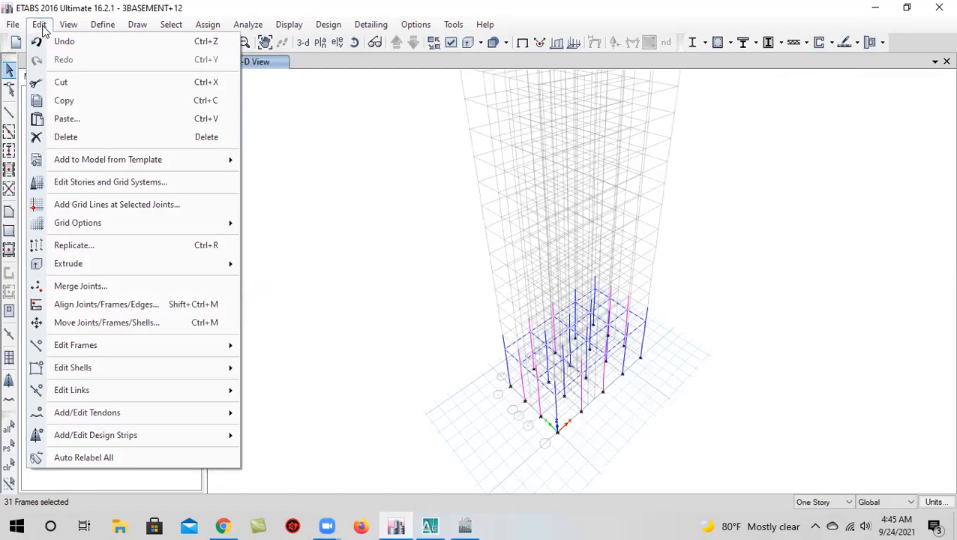
click(98, 247)
click(486, 141)
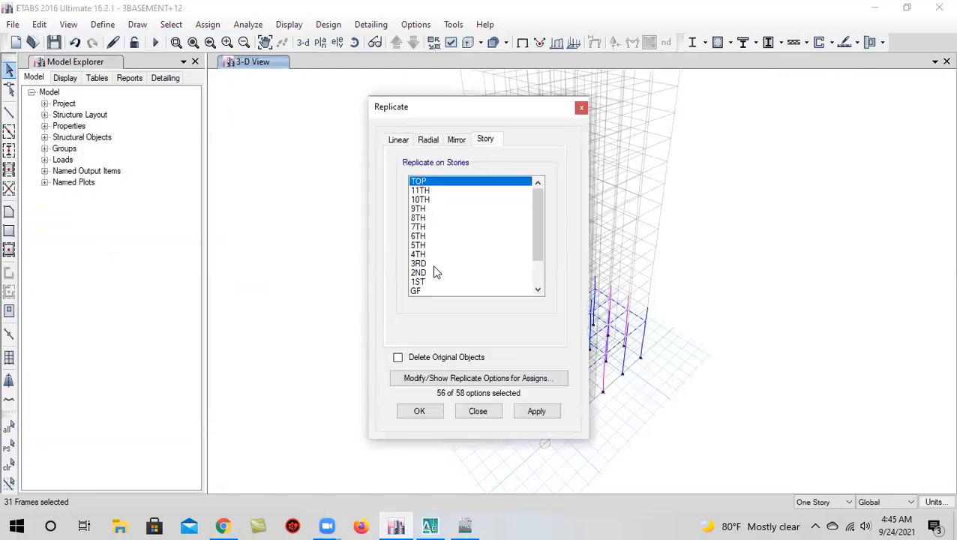
click(432, 271)
scroll(433, 271, down, 2)
scroll(456, 271, down, 1)
mouse_move(443, 264)
mouse_down()
mouse_move(443, 295)
mouse_move(447, 282)
mouse_up()
click(536, 413)
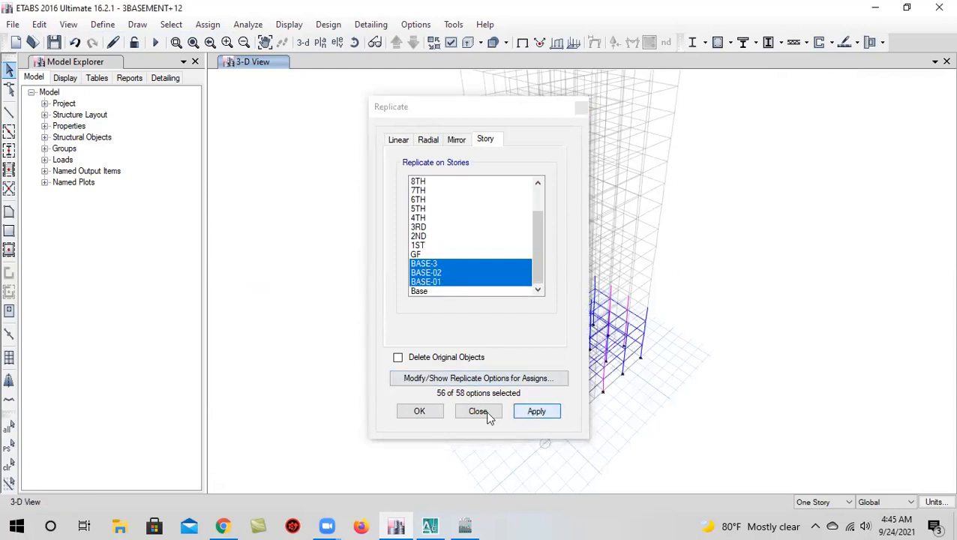
click(420, 412)
click(54, 42)
Rotate and enlarge the 3D view to examine the replicated basement beams
click(375, 42)
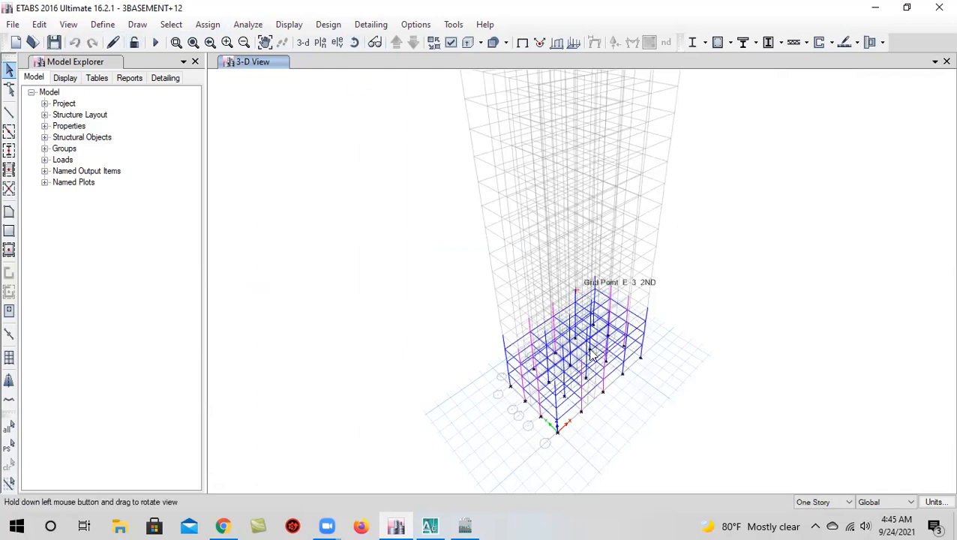
drag(585, 353, 604, 406)
scroll(613, 395, up, 5)
middle_drag(614, 393, 598, 285)
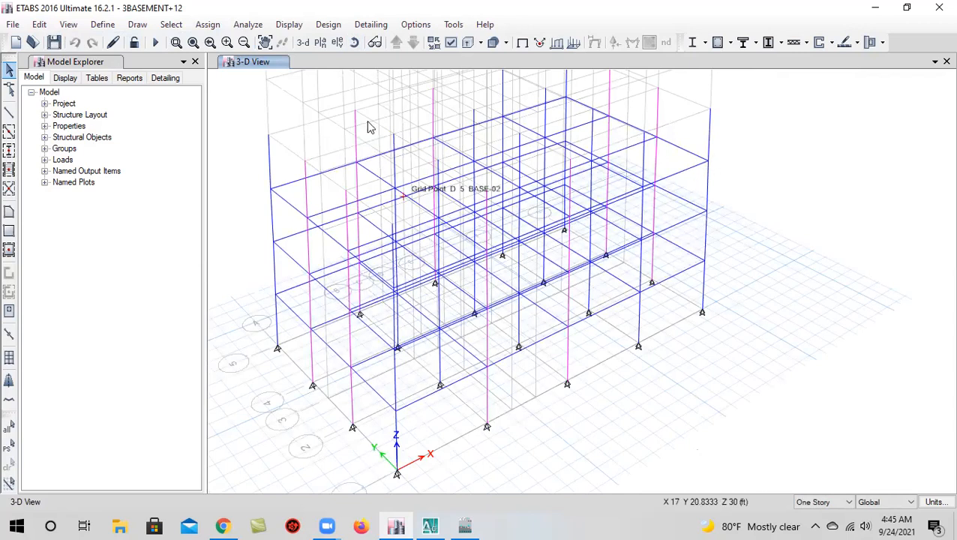
Open the GF plan view to check the floor, and return to the 3D view
click(320, 45)
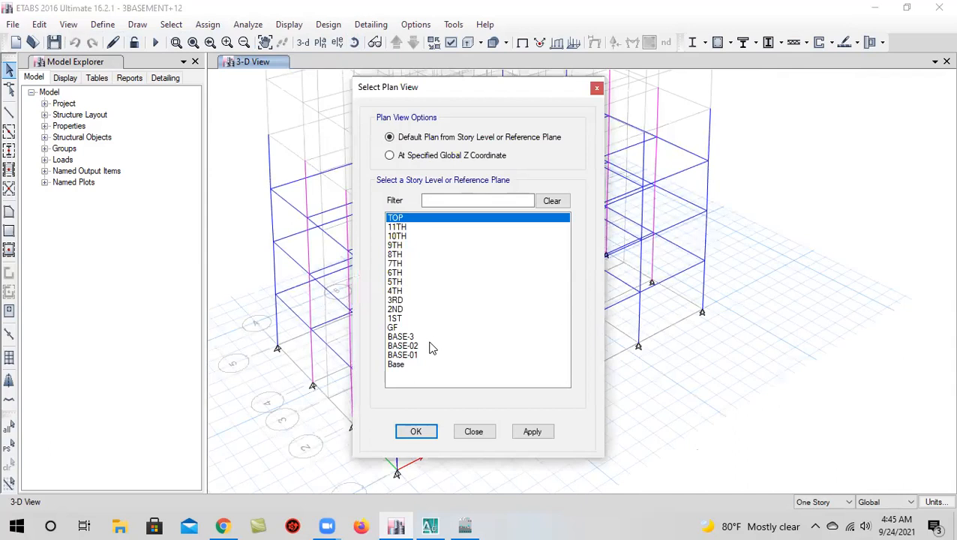
click(409, 354)
click(411, 328)
click(534, 432)
click(421, 433)
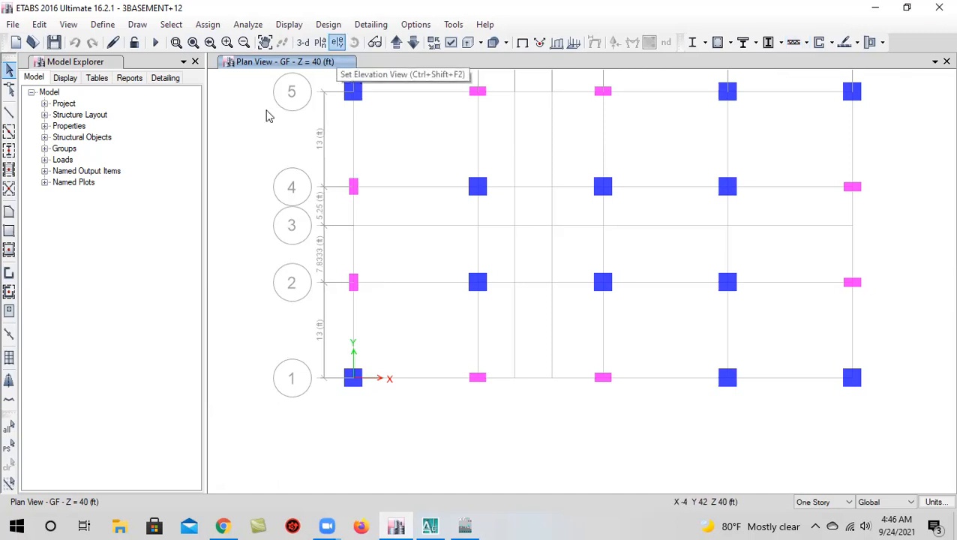
click(302, 42)
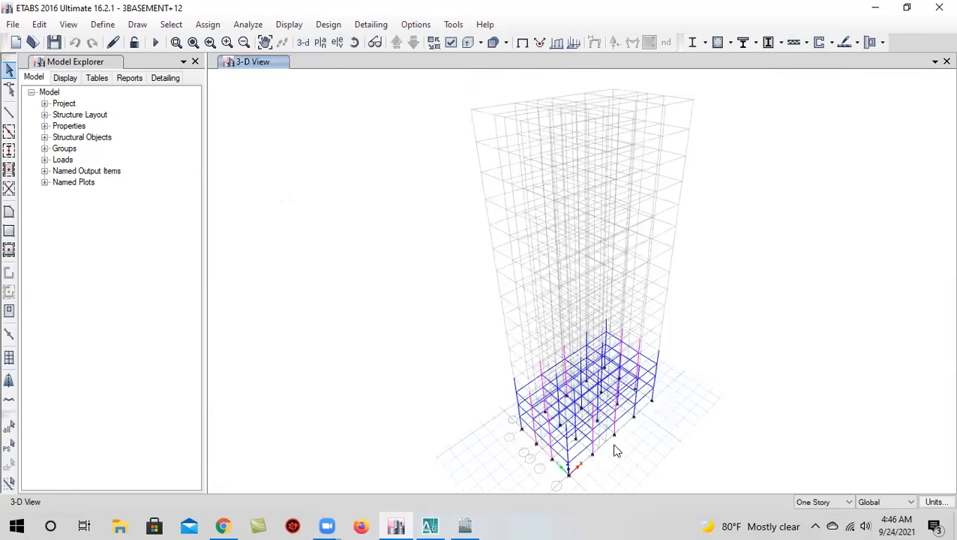
Rotate and enlarge the 3D view to examine the basement frame's bays and beam levels from above
scroll(521, 336, up, 5)
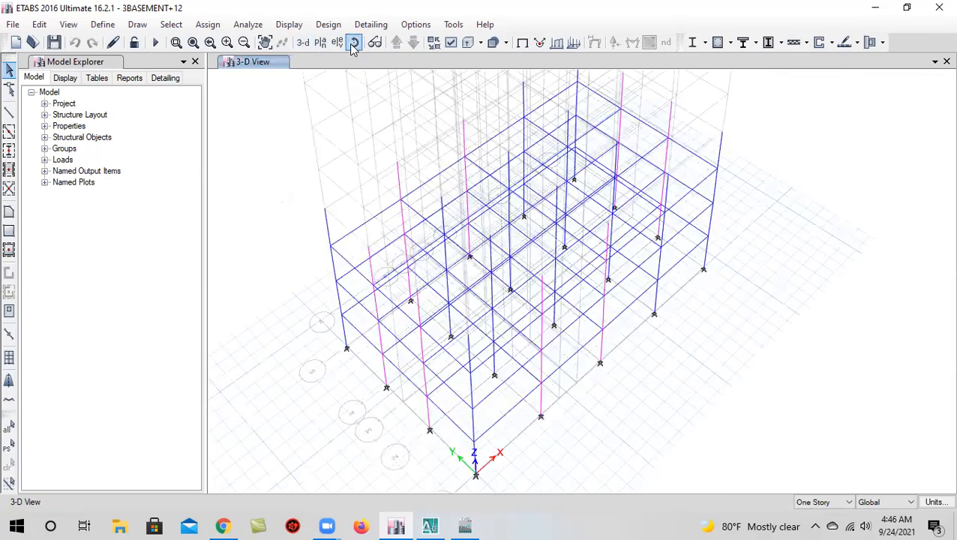
click(355, 42)
drag(598, 384, 529, 245)
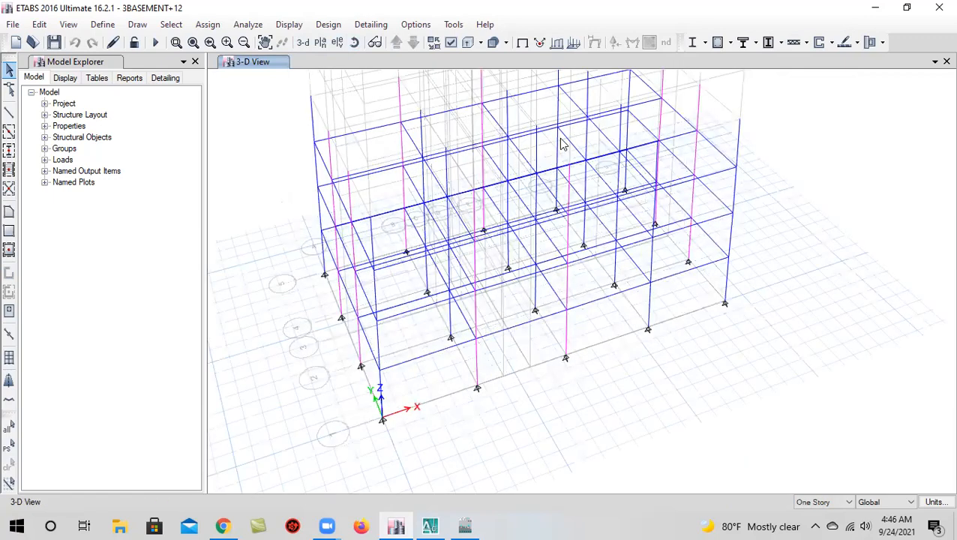
click(355, 43)
drag(506, 337, 527, 451)
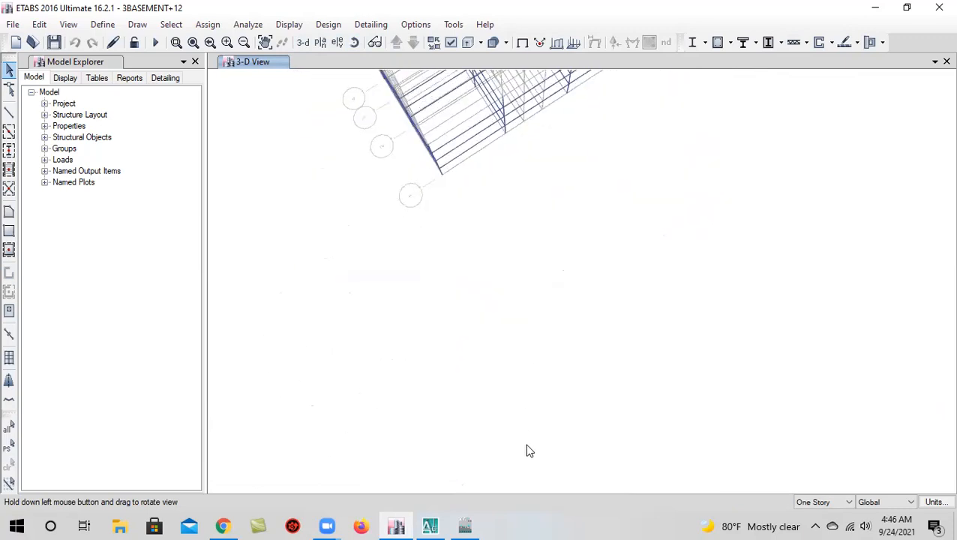
middle_drag(562, 339, 534, 466)
middle_drag(569, 231, 563, 261)
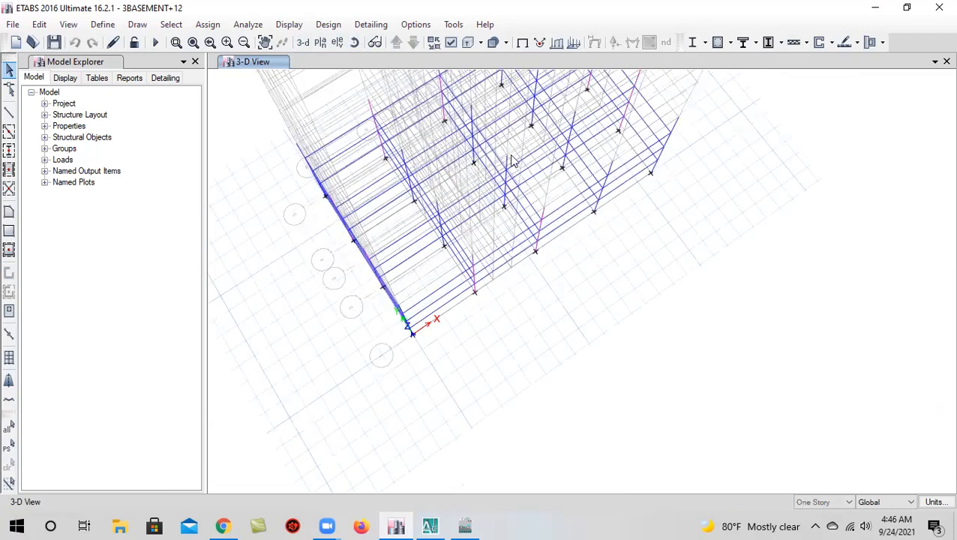
scroll(570, 128, up, 3)
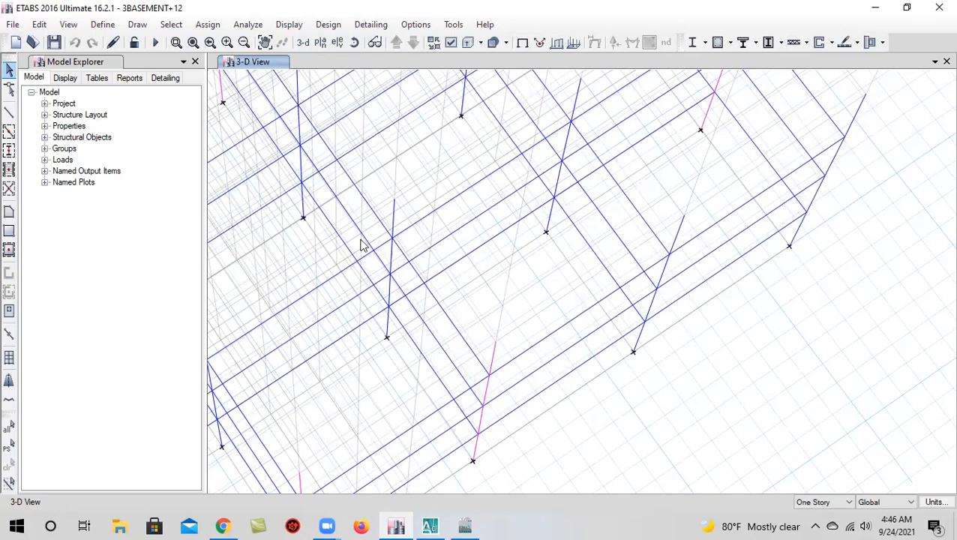
Draw a sloped FB-12X20 beam from grid point F-2 on BASE-3 to grid point E-2 on BASE-02
click(9, 112)
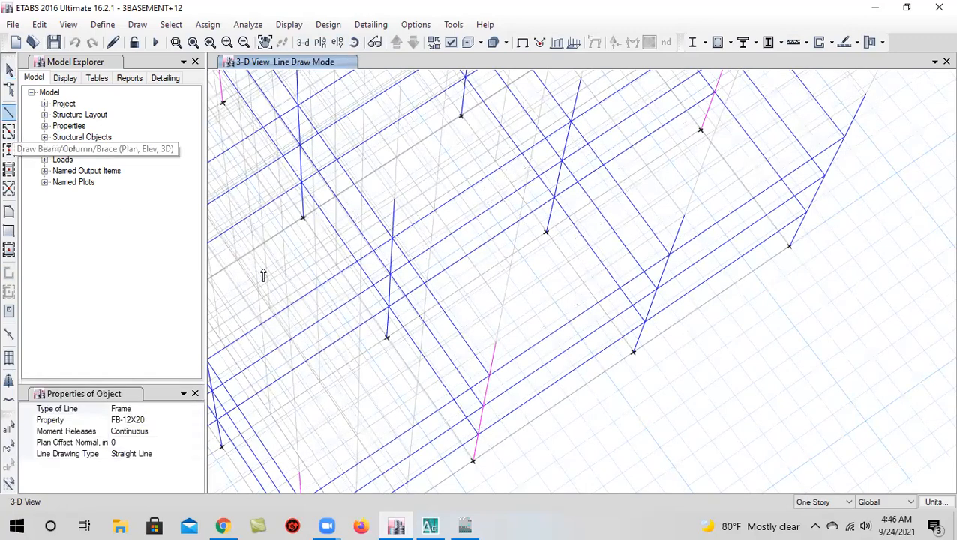
middle_drag(423, 245, 540, 188)
middle_drag(655, 208, 650, 248)
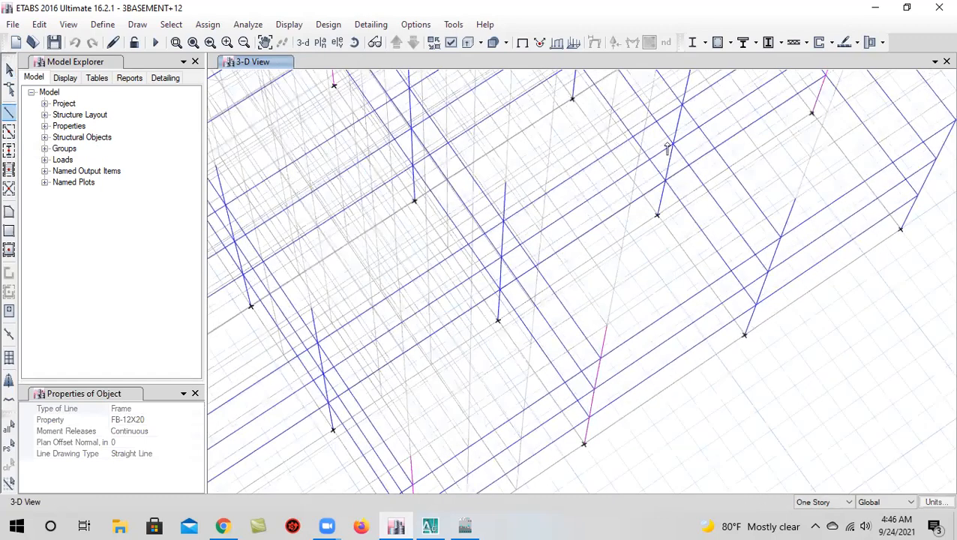
middle_drag(656, 285, 644, 337)
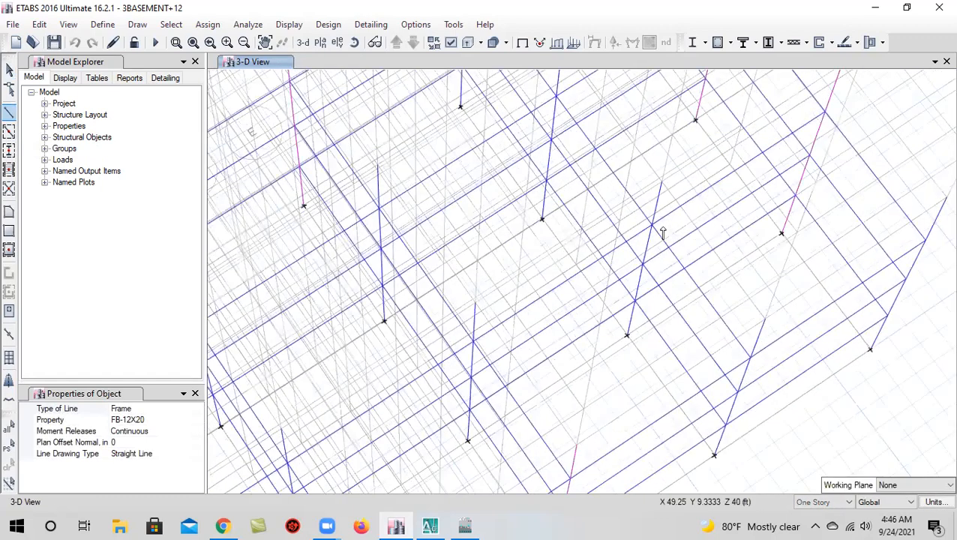
click(651, 226)
middle_drag(602, 316, 648, 235)
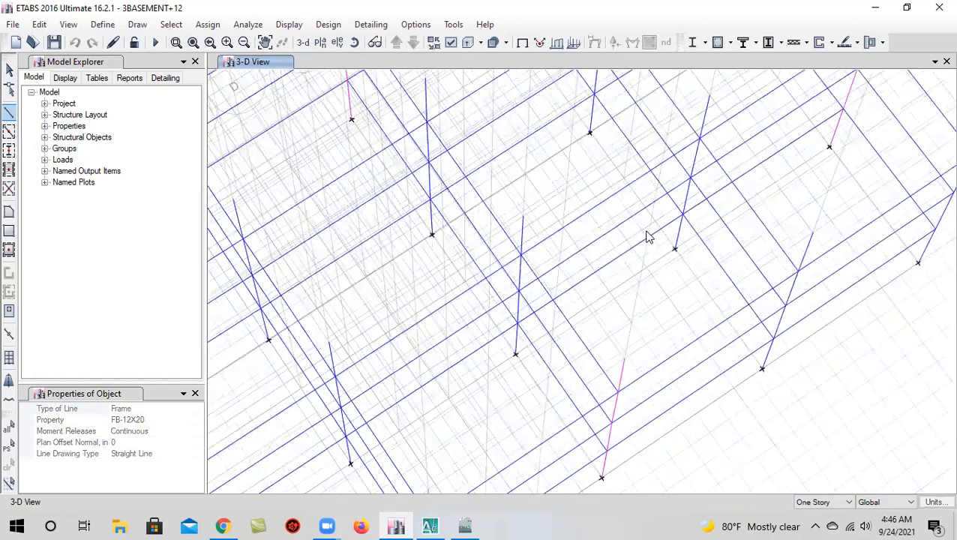
click(519, 291)
Try to continue the beam line from E-2 to grid point B-2 on BASE-02, and undo that segment
middle_drag(474, 369, 696, 229)
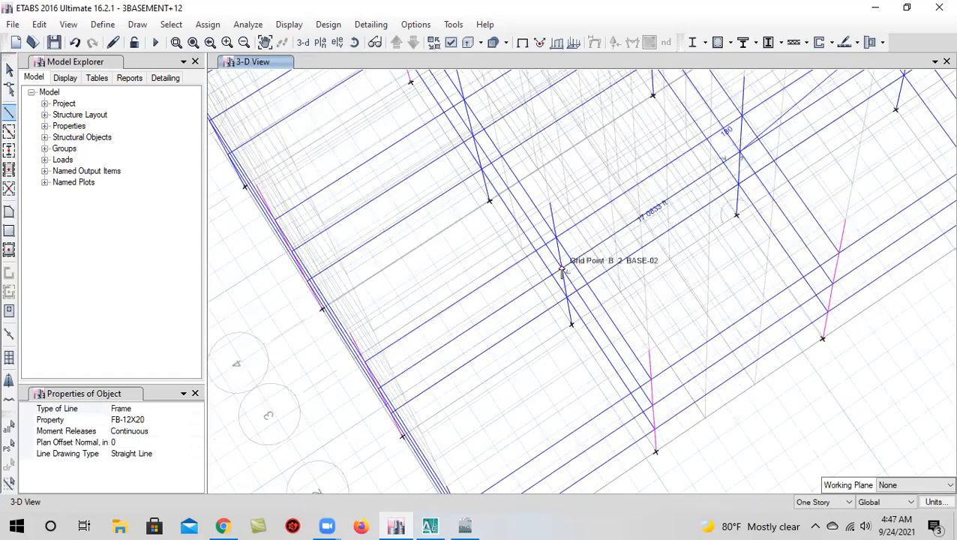
click(562, 270)
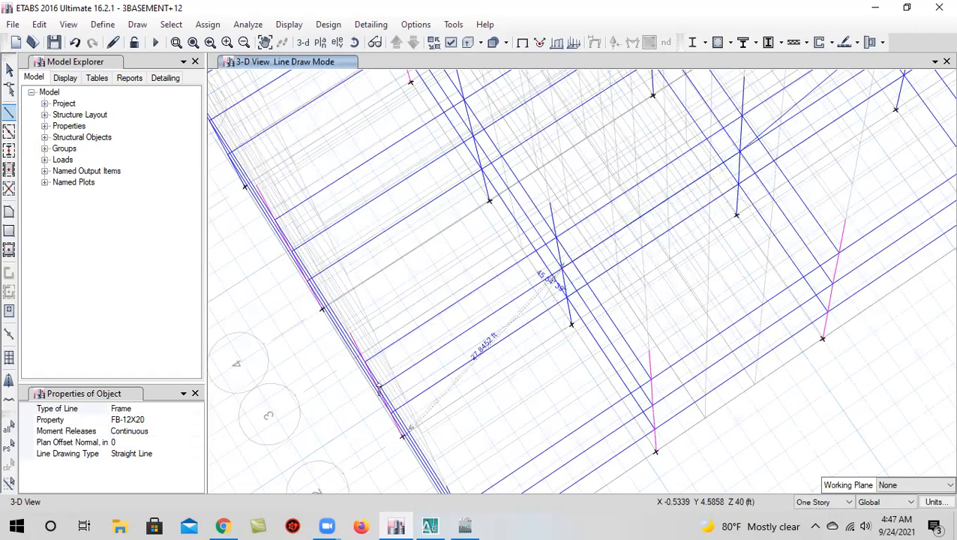
middle_drag(529, 352, 440, 347)
scroll(464, 364, down, 5)
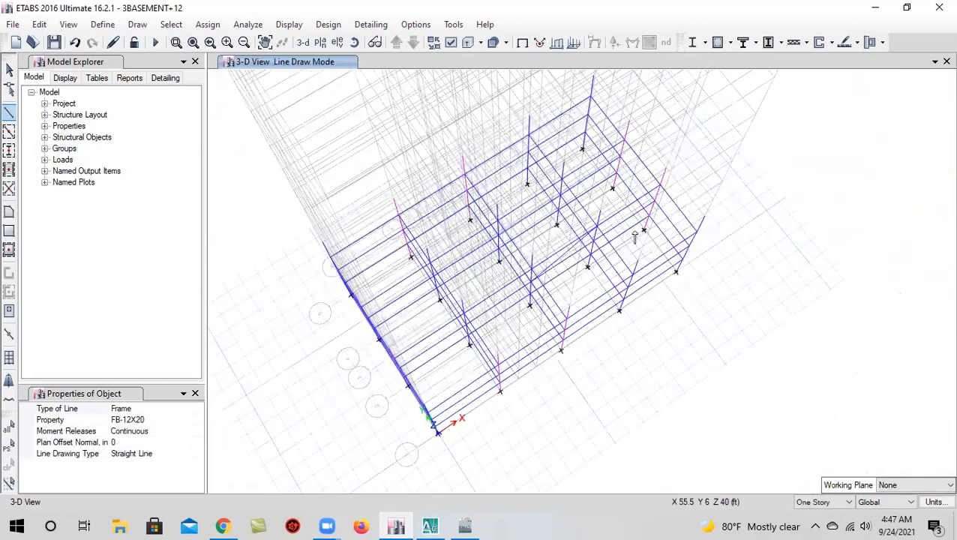
scroll(610, 229, up, 5)
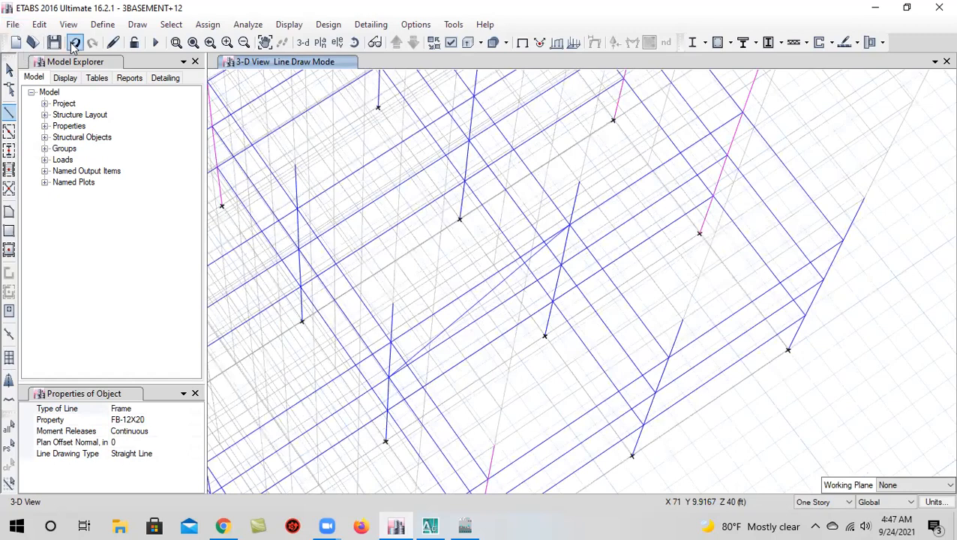
Draw a second sloped FB-12X20 beam from grid point F-1 on BASE-3 to grid point E-1 on BASE-02
middle_drag(601, 185, 707, 41)
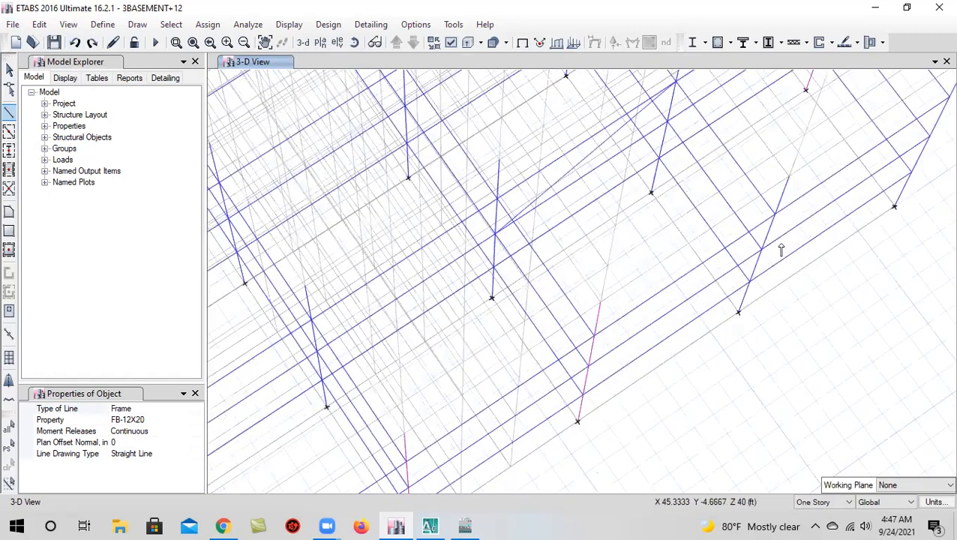
click(777, 218)
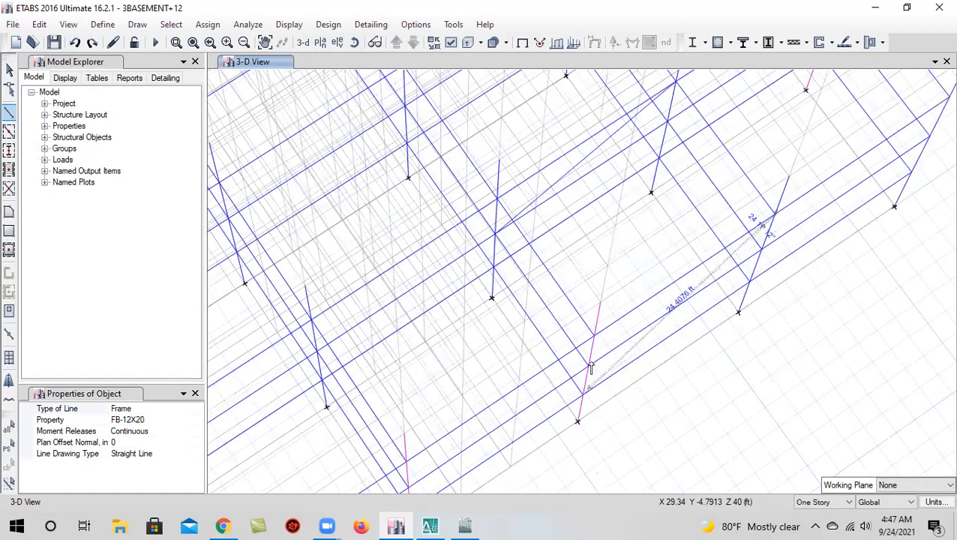
click(589, 366)
right_click(547, 377)
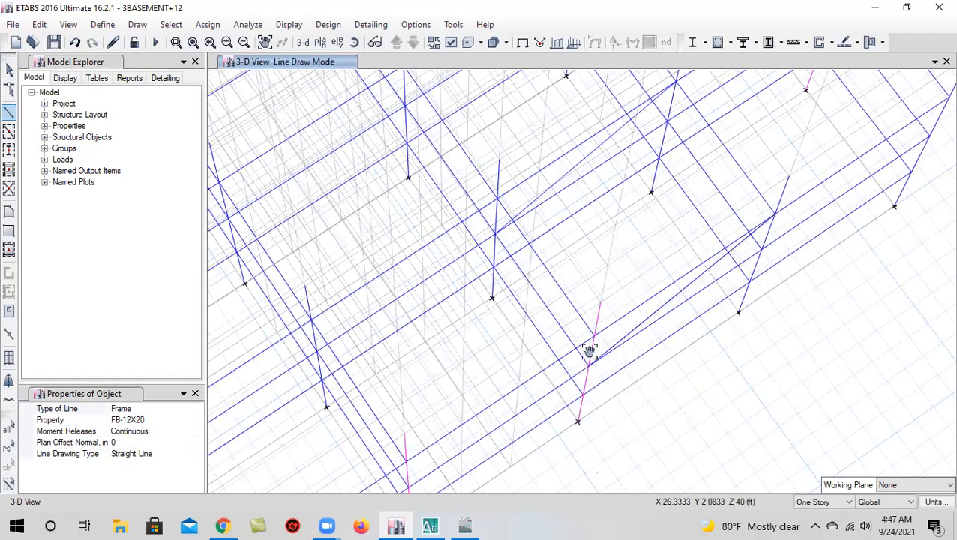
middle_drag(589, 353, 679, 347)
middle_drag(566, 369, 600, 325)
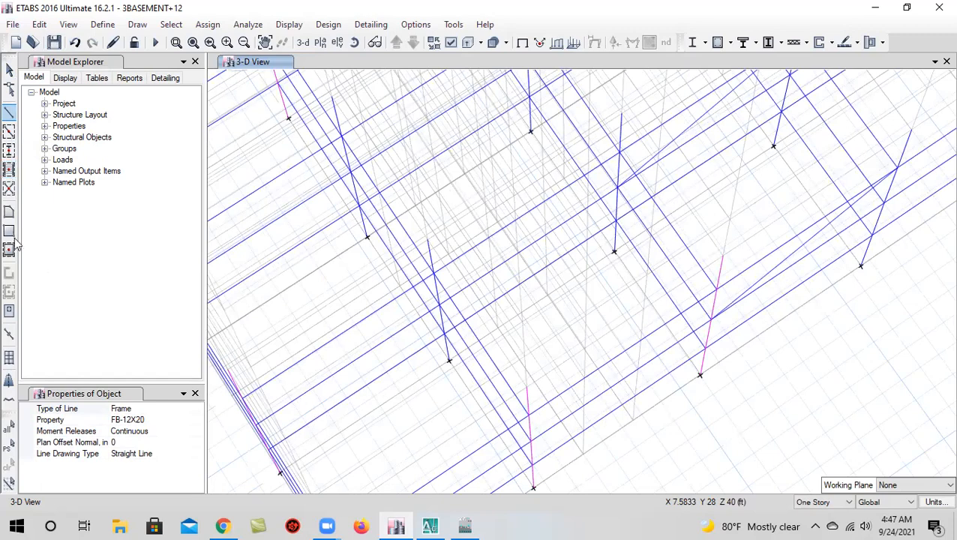
Start drawing a floor area in the 3D view with its property set to Slab-8
click(9, 216)
middle_drag(589, 376, 728, 153)
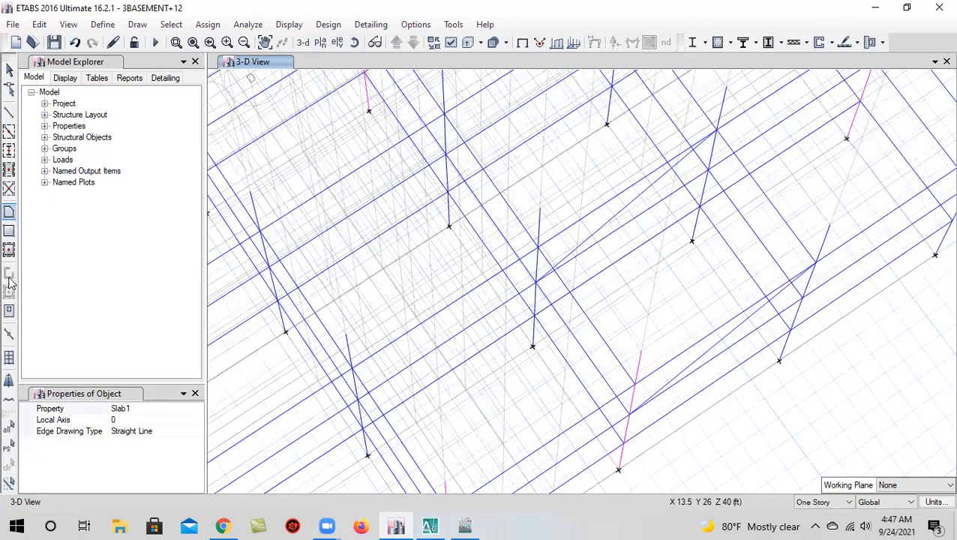
click(150, 409)
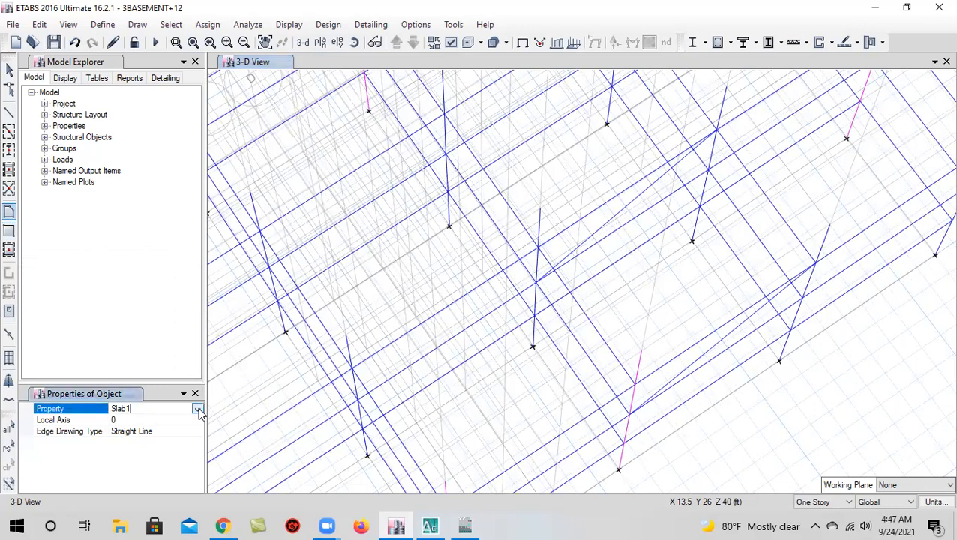
click(197, 409)
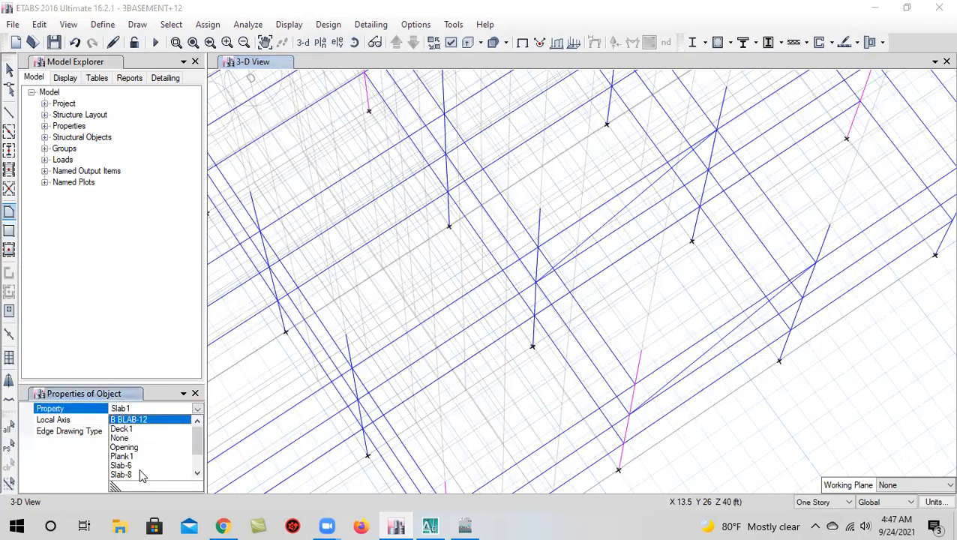
scroll(144, 453, down, 3)
scroll(150, 445, up, 3)
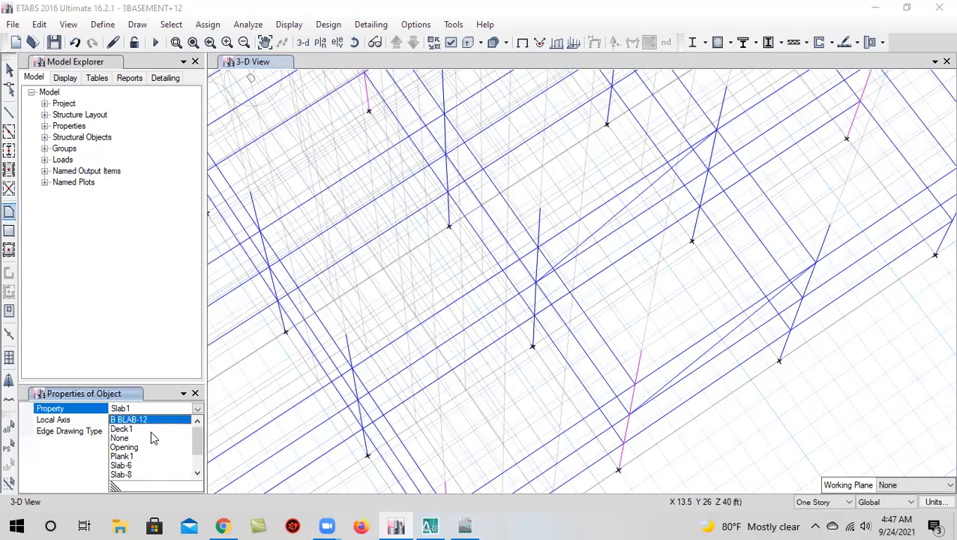
click(136, 475)
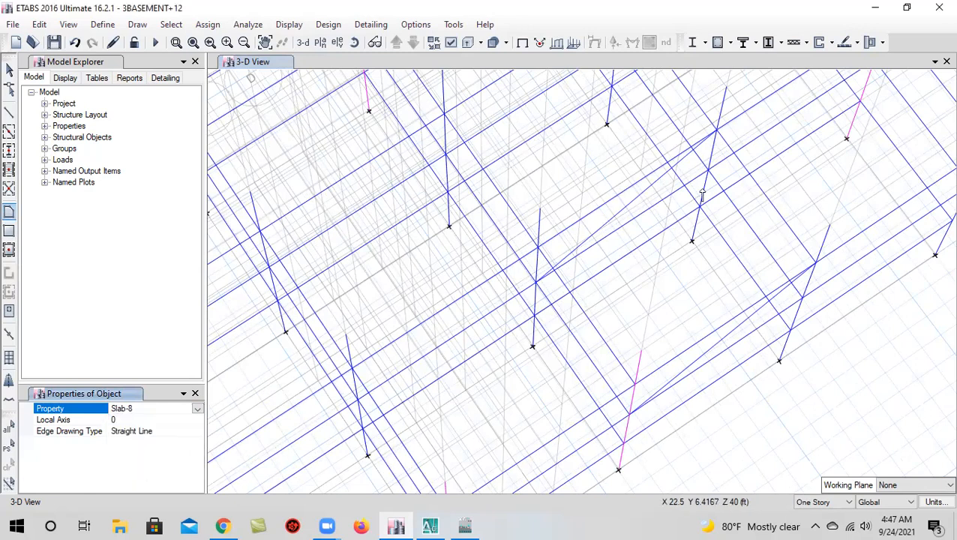
Draw a sloped Slab-8 ramp panel between the two inclined beams, from grid F on BASE-3 to grid E on BASE-02, and inspect it from several angles
click(716, 135)
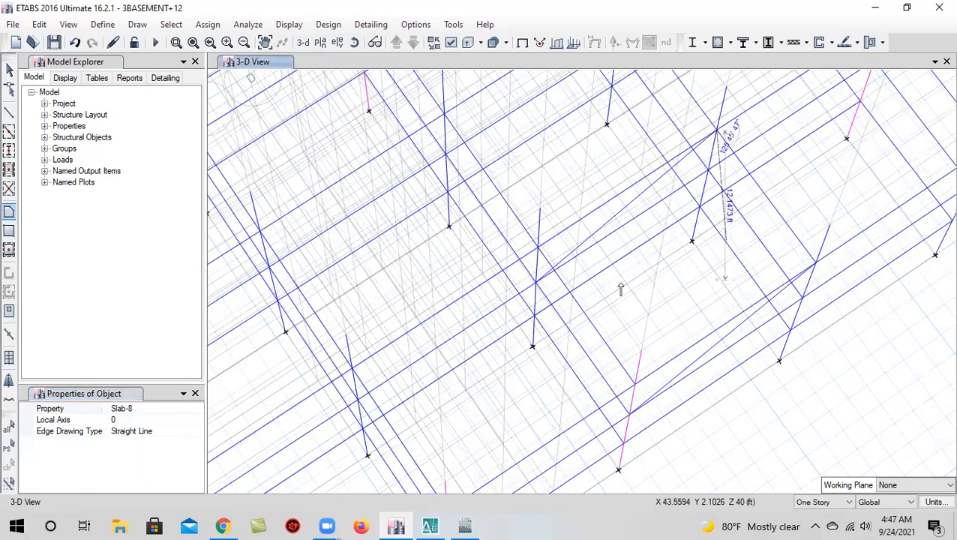
click(538, 282)
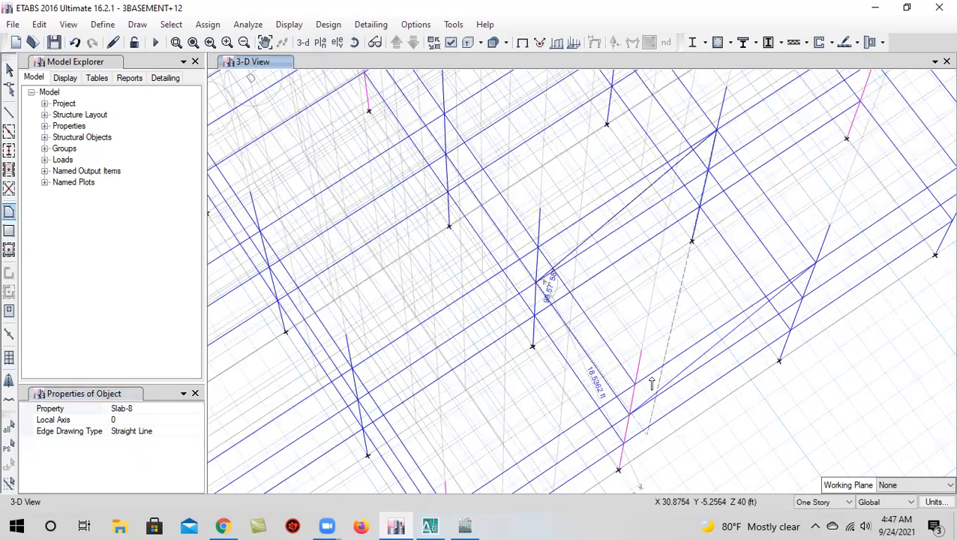
click(630, 415)
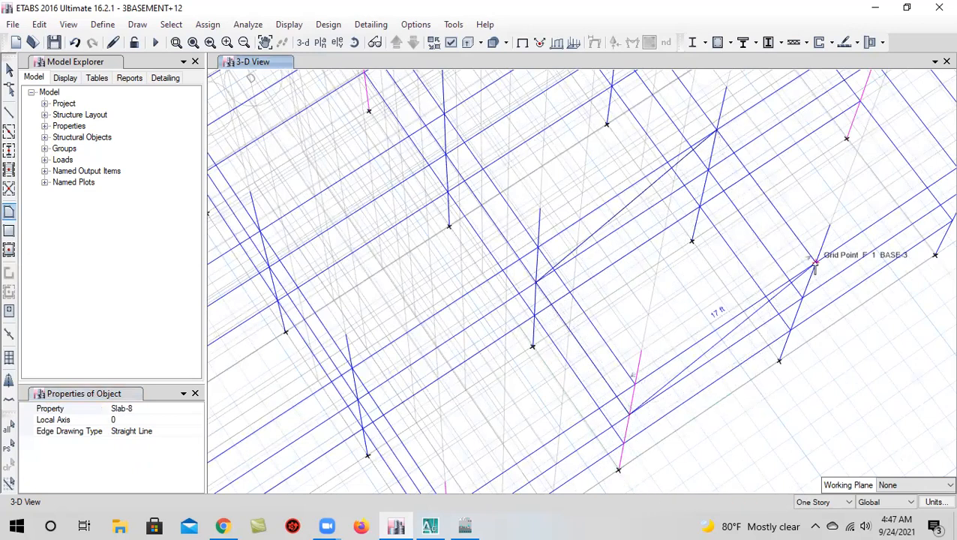
key(Return)
scroll(641, 269, down, 5)
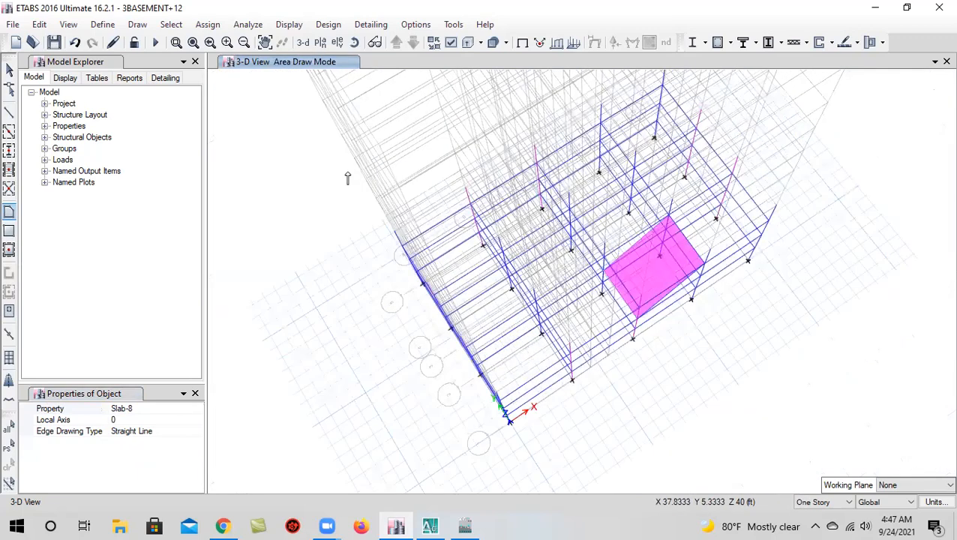
click(356, 41)
drag(583, 395, 607, 406)
middle_drag(634, 481, 680, 321)
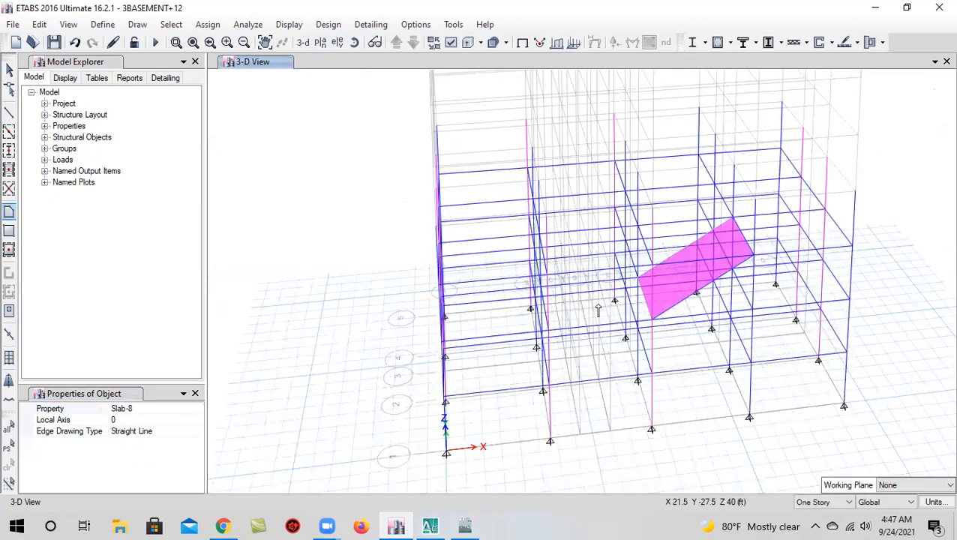
click(355, 45)
drag(719, 353, 746, 358)
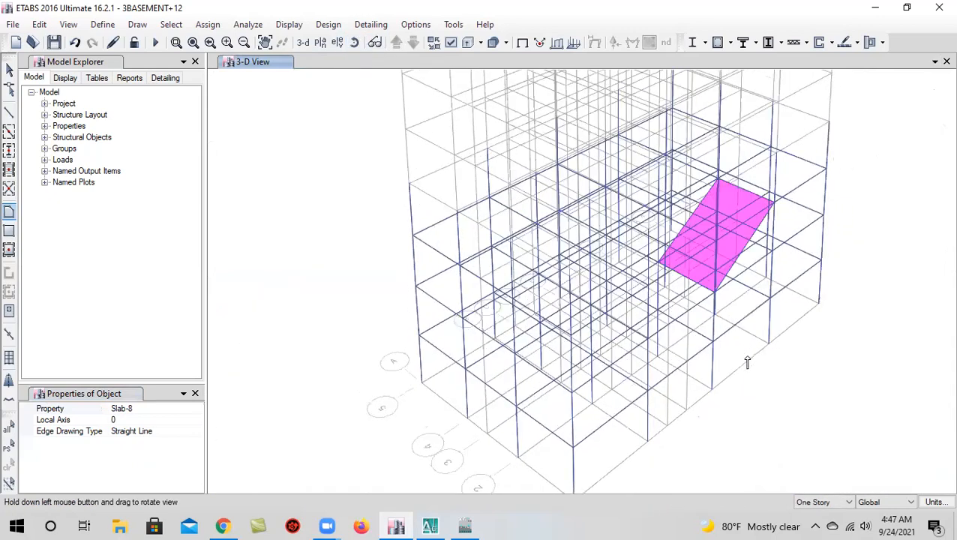
Draw a Slab-8 floor panel on the BASE-3 plan between grids A and B, from grid 1 to grid 2
click(323, 45)
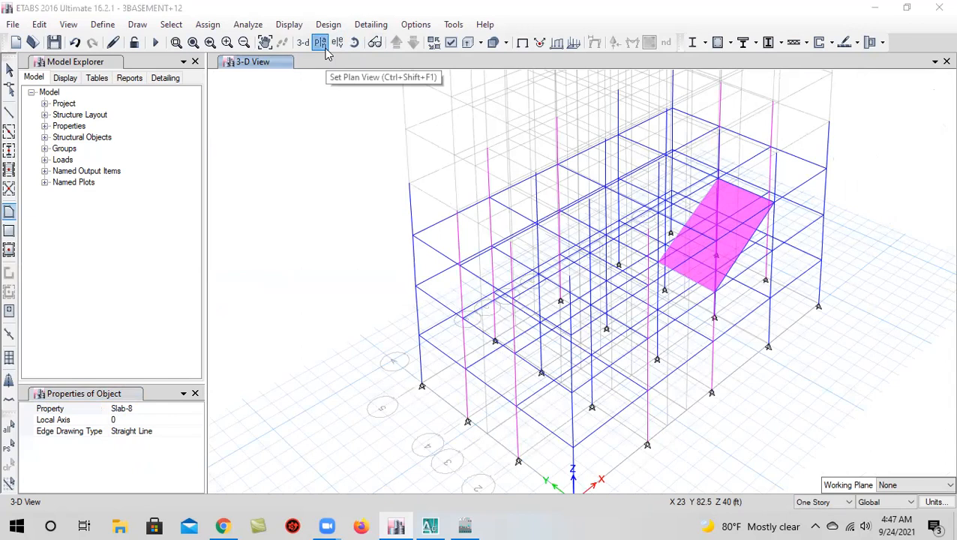
click(405, 337)
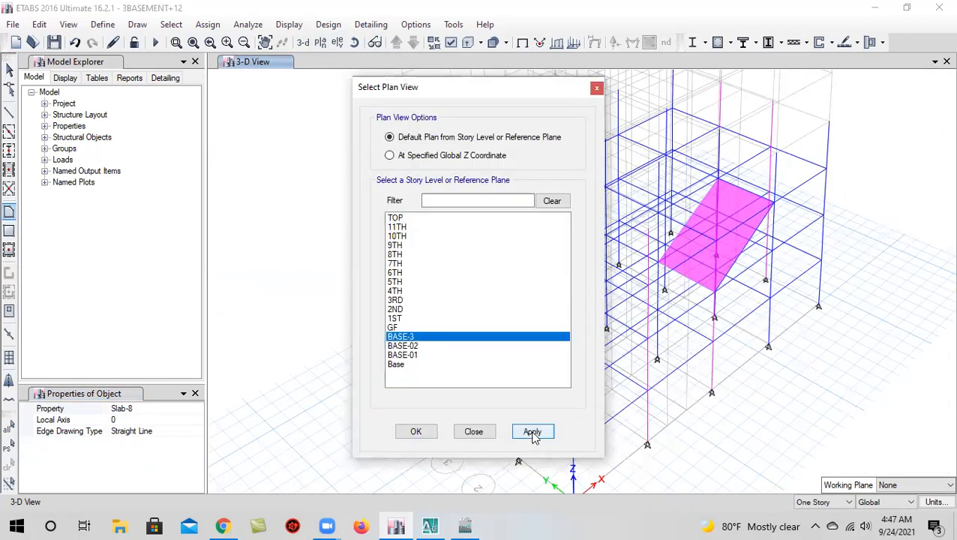
click(419, 433)
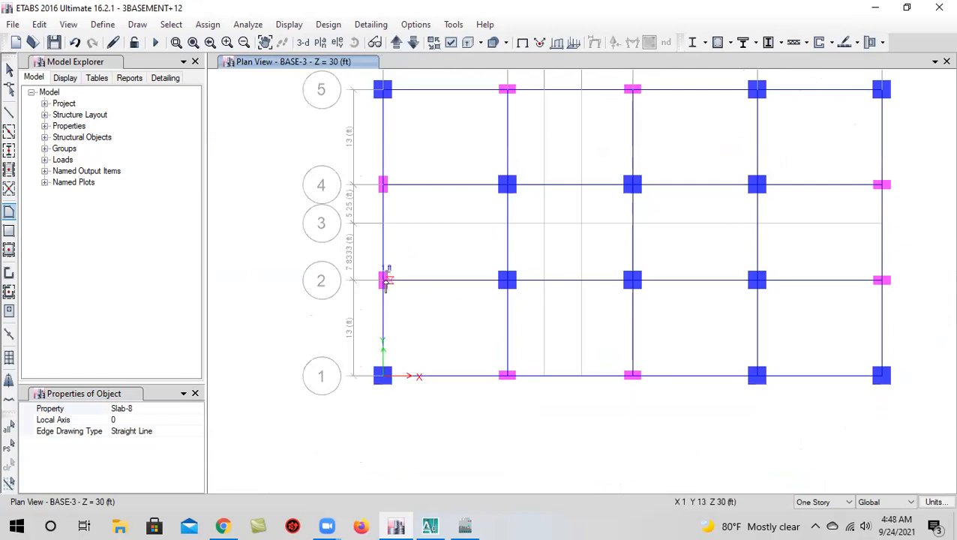
click(383, 282)
click(507, 280)
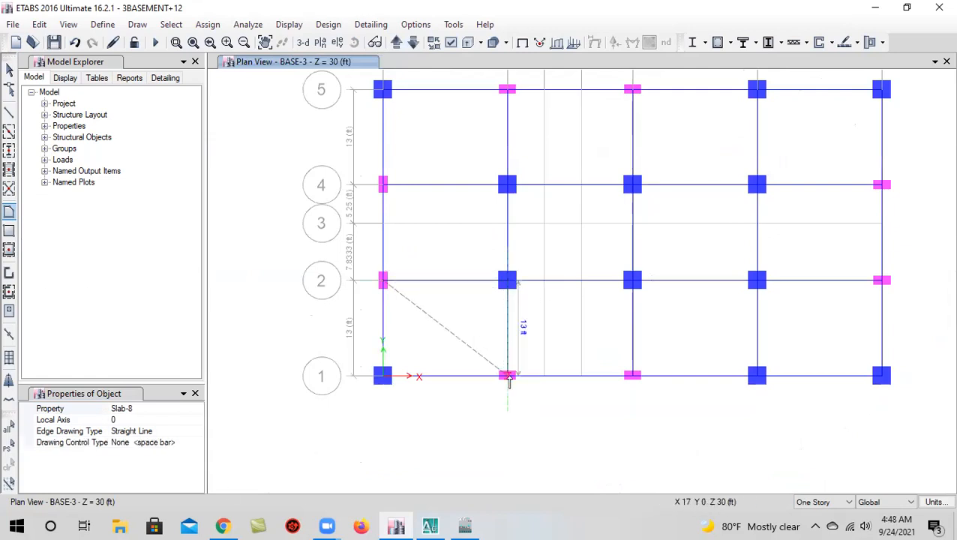
click(507, 375)
click(382, 378)
key(Return)
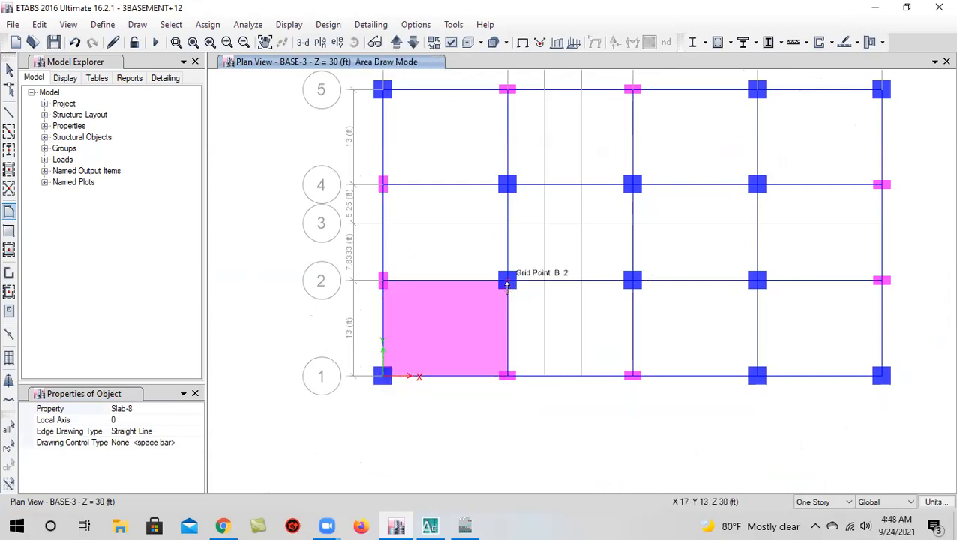
Draw a second Slab-8 panel on BASE-3 between grids B and E, from grid 1 to grid 2
click(508, 280)
click(632, 282)
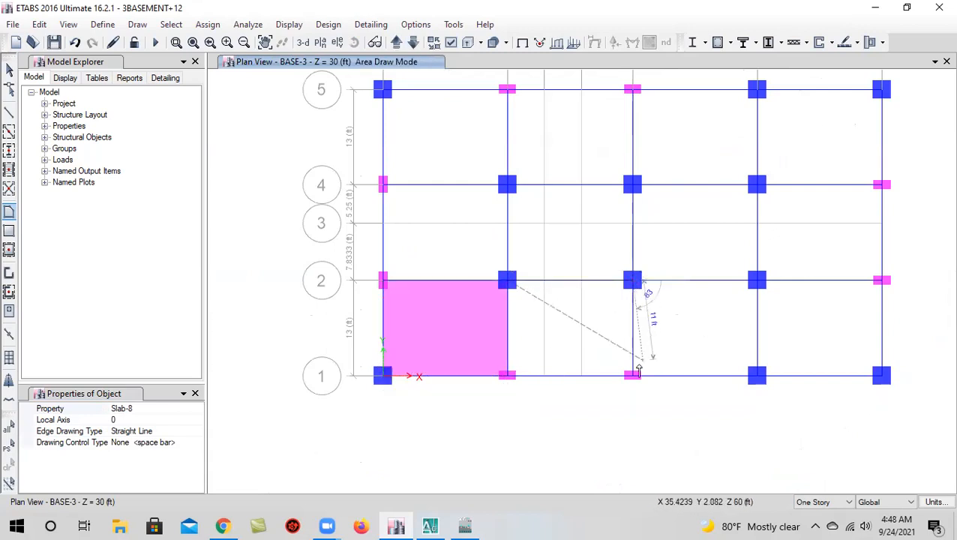
click(632, 375)
click(508, 375)
key(Return)
Review the BASE-3 slab panels and the ramp in the 3D view, and save the model
scroll(620, 328, down, 3)
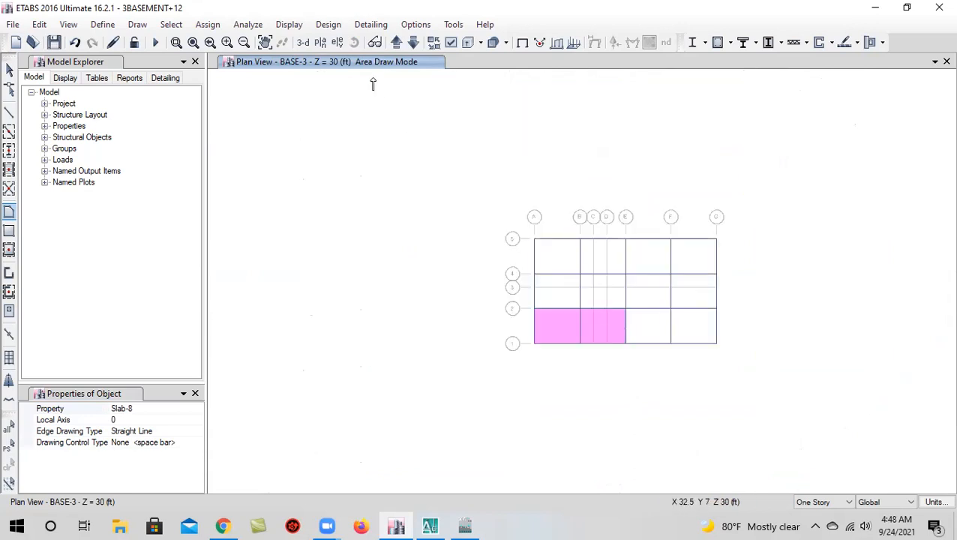
click(303, 42)
click(356, 42)
mouse_move(669, 396)
mouse_down()
mouse_move(603, 325)
mouse_move(622, 347)
mouse_up()
middle_drag(589, 313, 598, 169)
scroll(598, 170, up, 4)
middle_drag(612, 325, 610, 230)
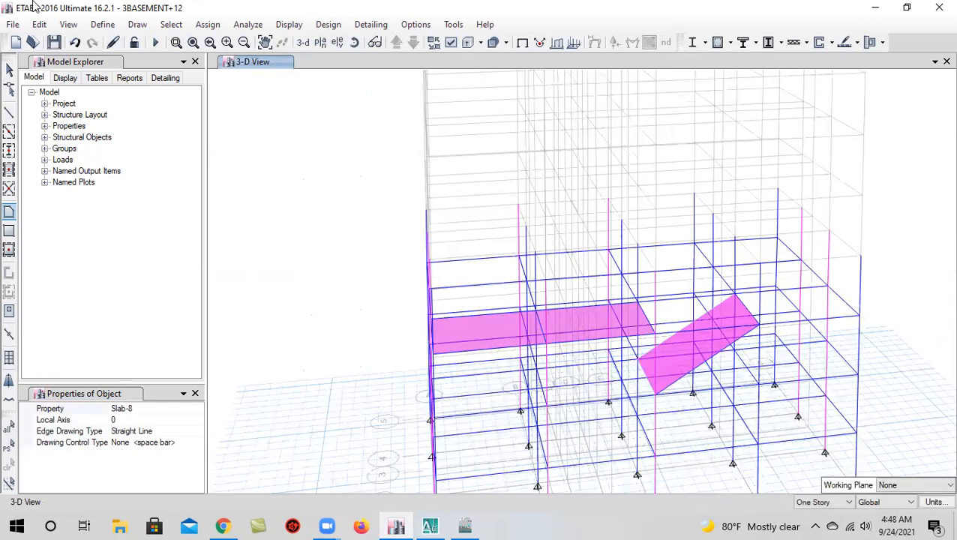
click(54, 43)
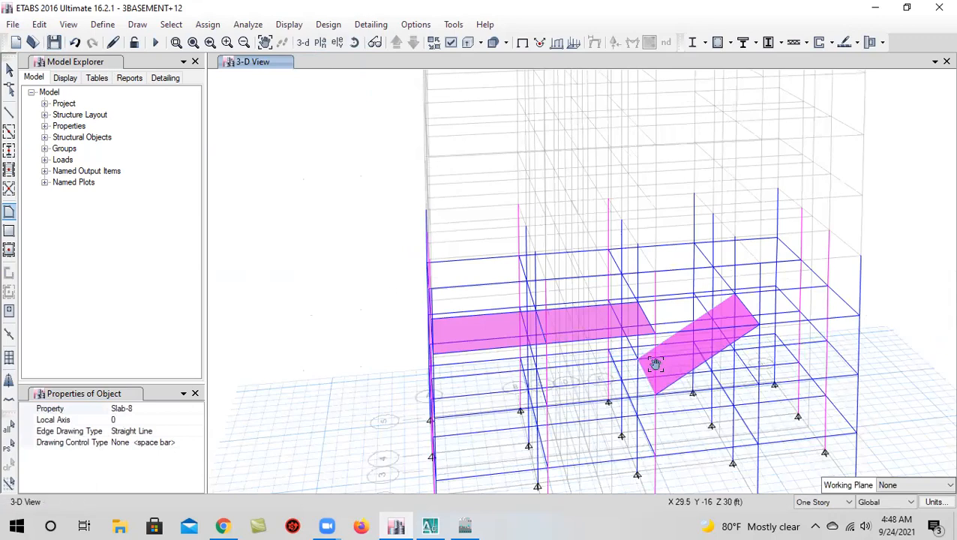
middle_drag(653, 365, 650, 315)
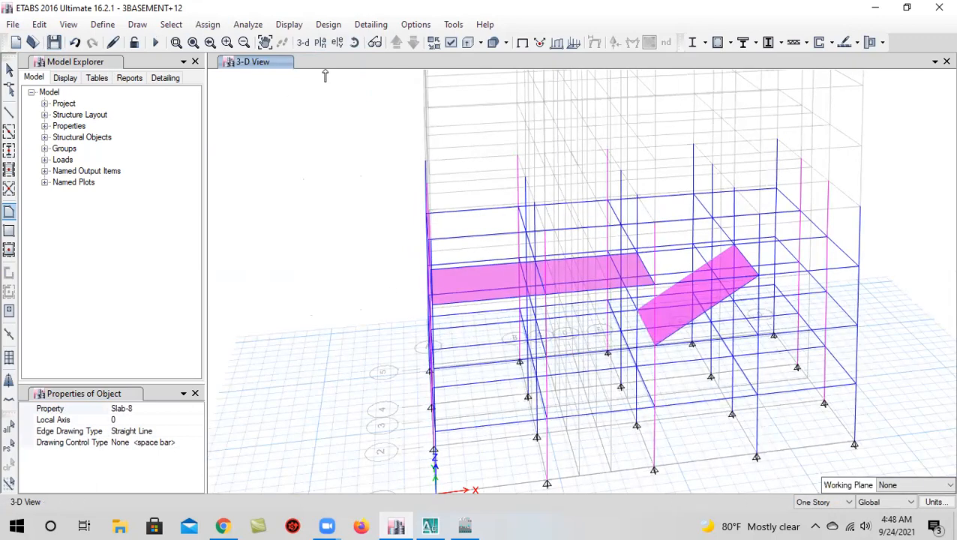
Draw two rectangular Slab-8 panels on the BASE-02 plan between grids 1 and 2, spanning A to B and B to E
click(321, 43)
click(426, 347)
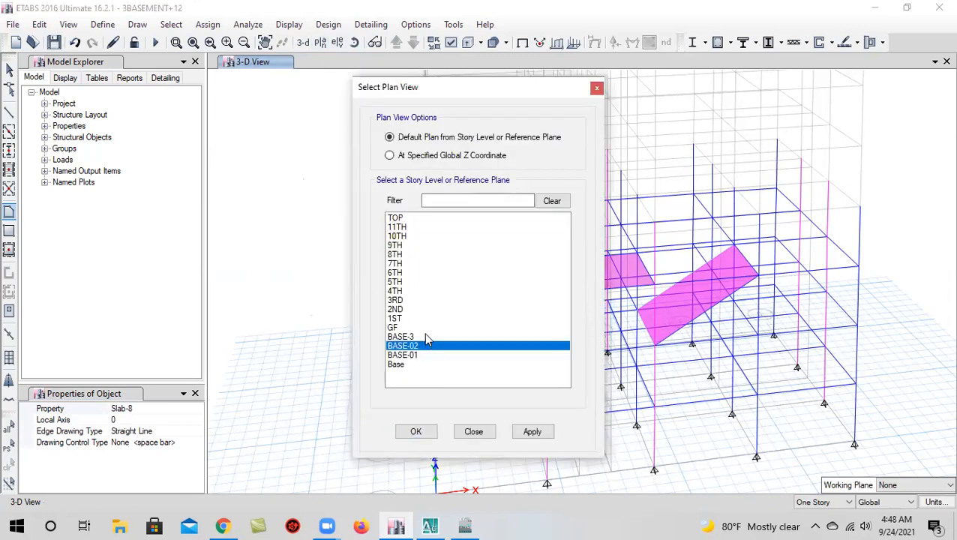
click(426, 336)
click(520, 439)
click(416, 434)
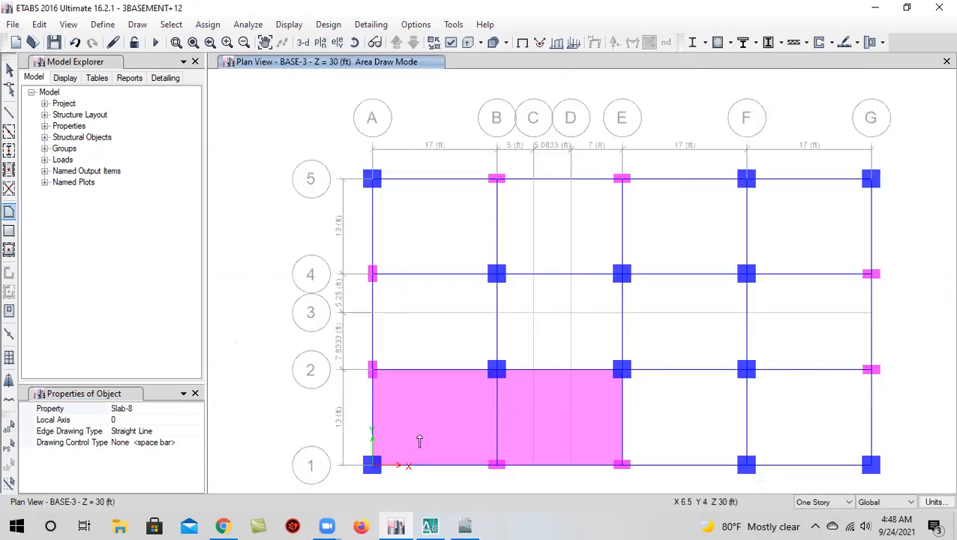
middle_drag(509, 363, 509, 262)
click(413, 43)
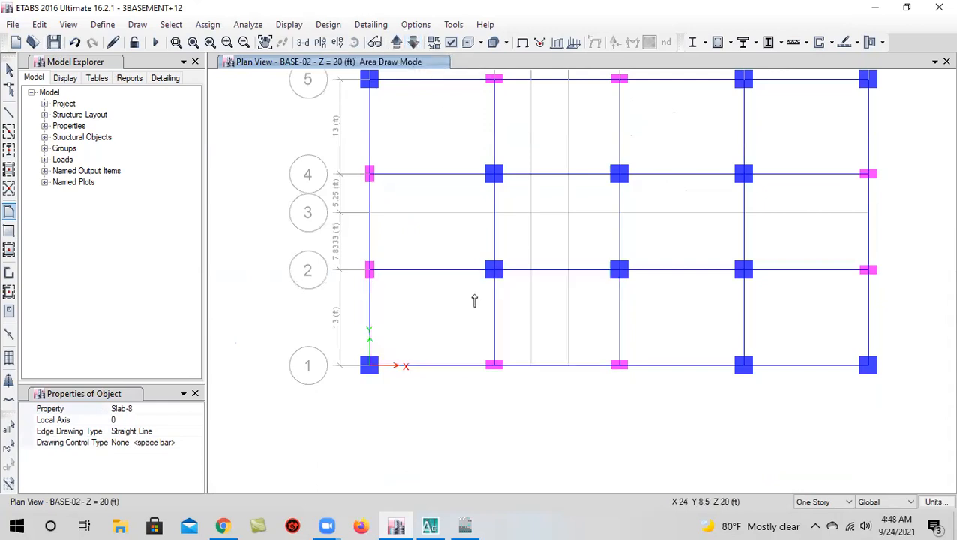
click(9, 231)
drag(369, 270, 494, 365)
drag(496, 272, 619, 365)
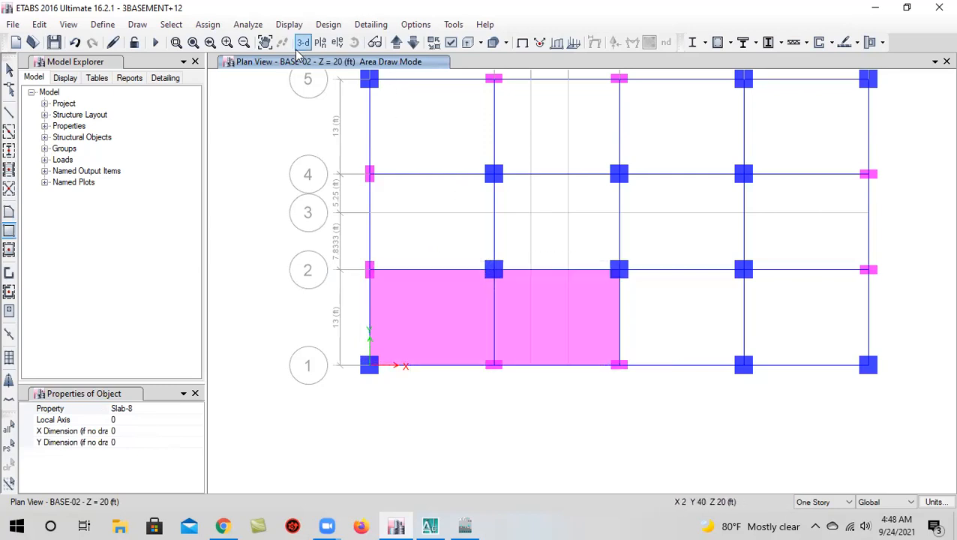
Inspect the BASE-3 and BASE-02 slab panels together with the sloped ramp in the 3D view
click(302, 42)
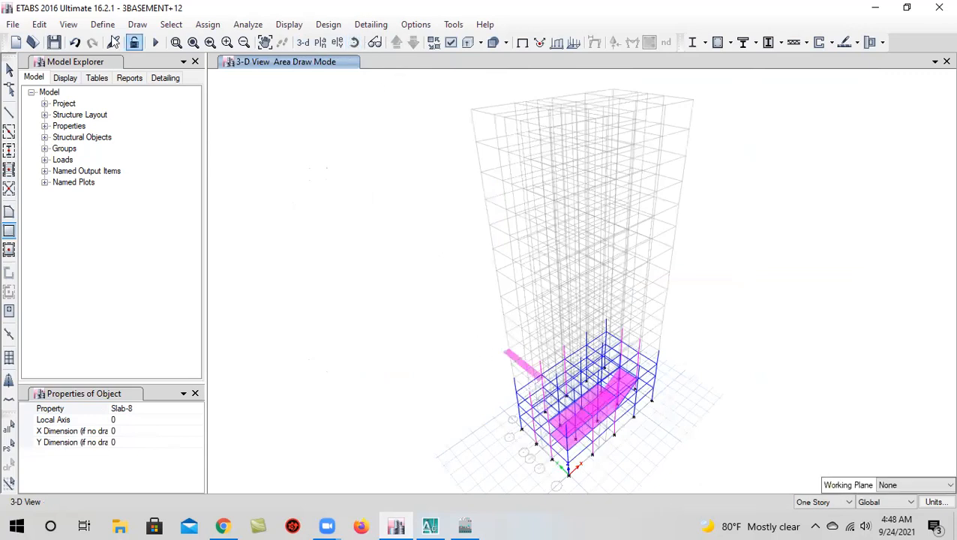
click(9, 68)
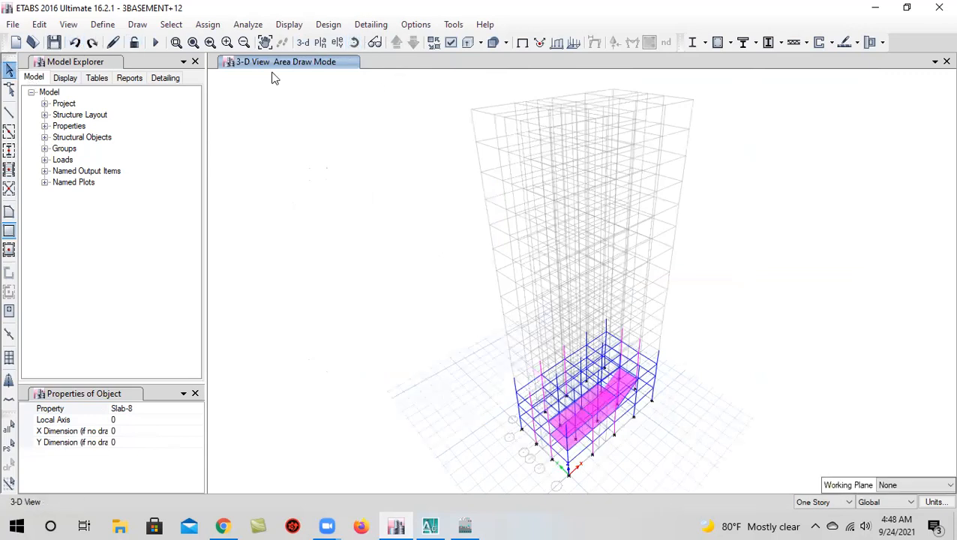
click(354, 42)
drag(518, 337, 634, 370)
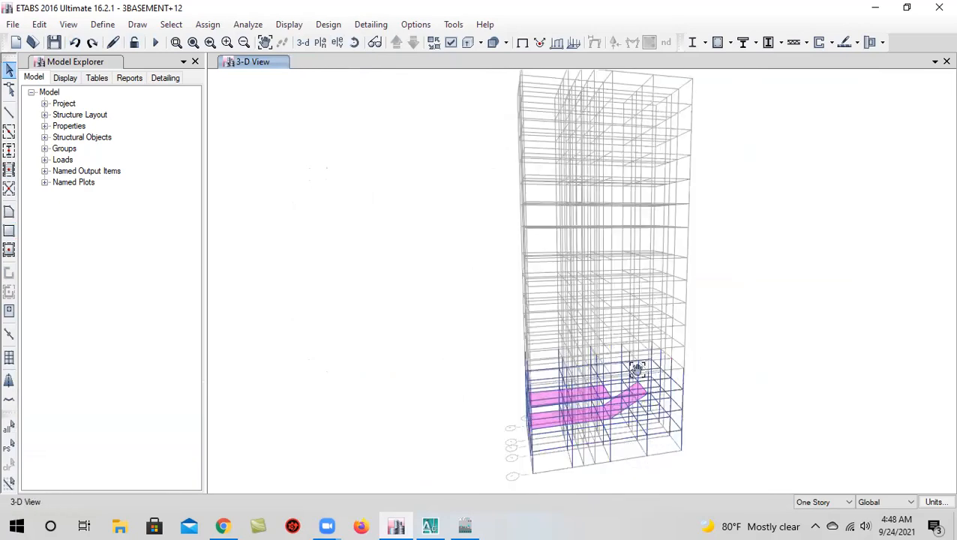
scroll(737, 316, up, 5)
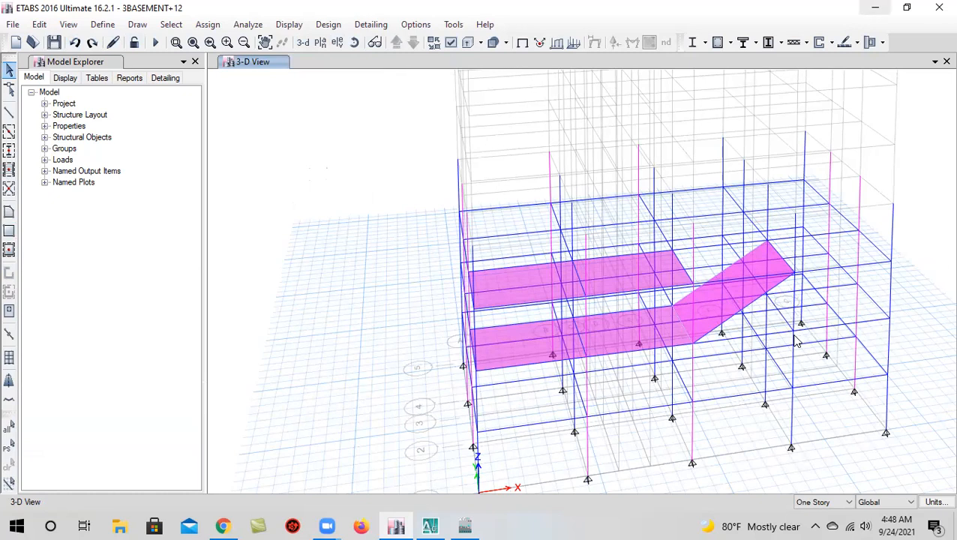
middle_drag(742, 344, 739, 345)
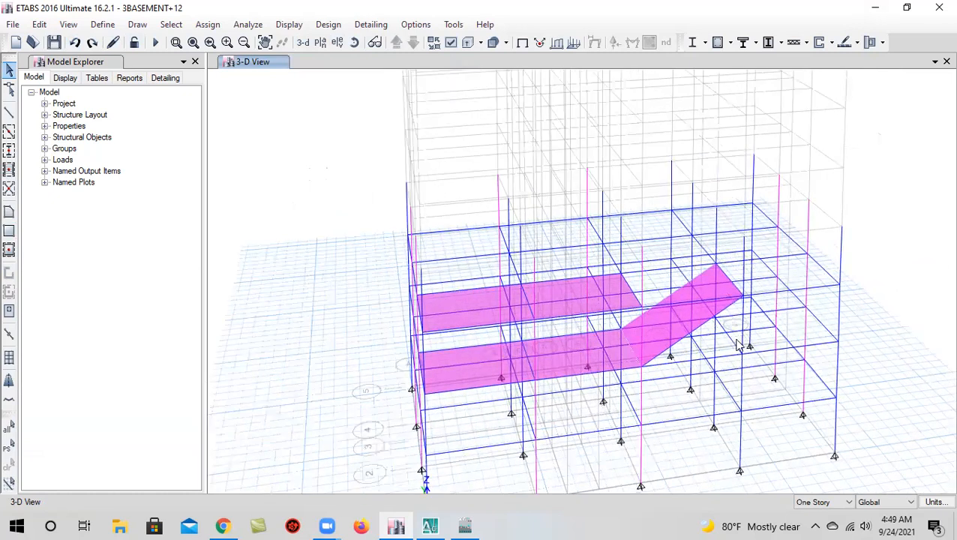
scroll(724, 276, up, 3)
Try to paste a copy of the beam at the ramp's upper end with a Delta Z of 6 ft, and undo the paste
click(723, 268)
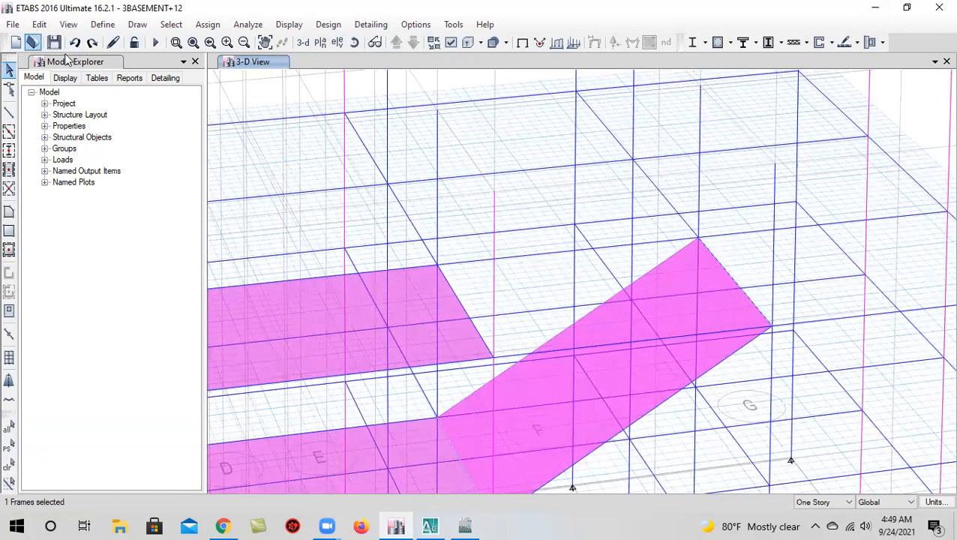
key(ctrl+c)
click(41, 26)
click(79, 118)
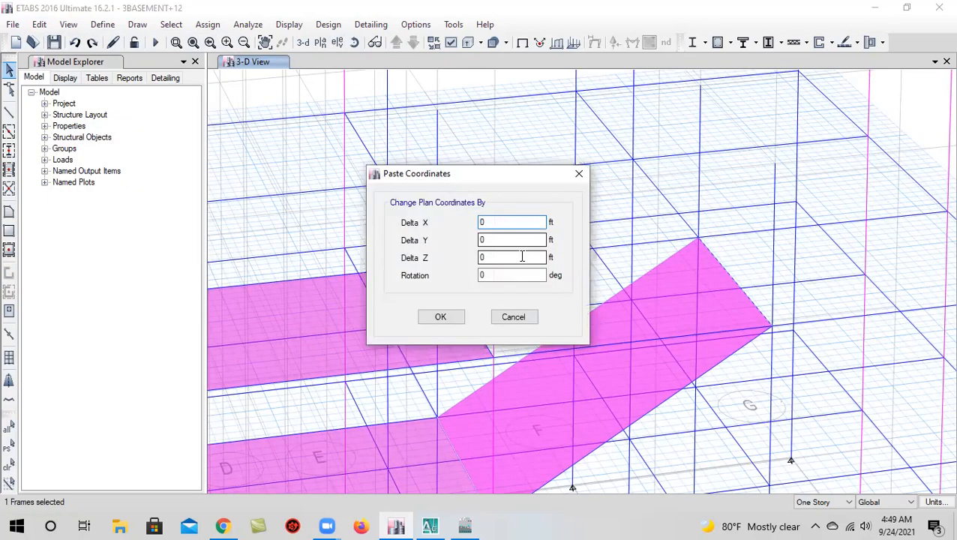
double_click(521, 258)
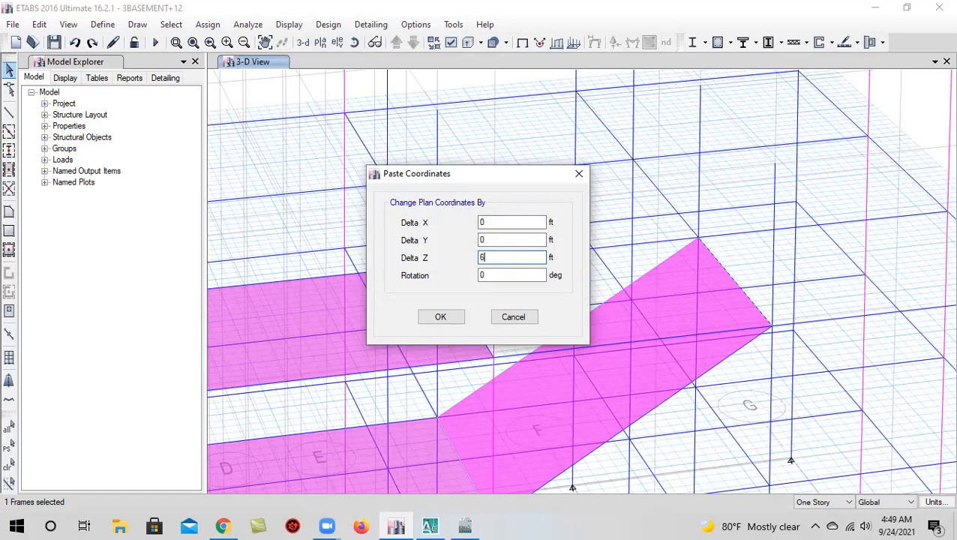
click(443, 316)
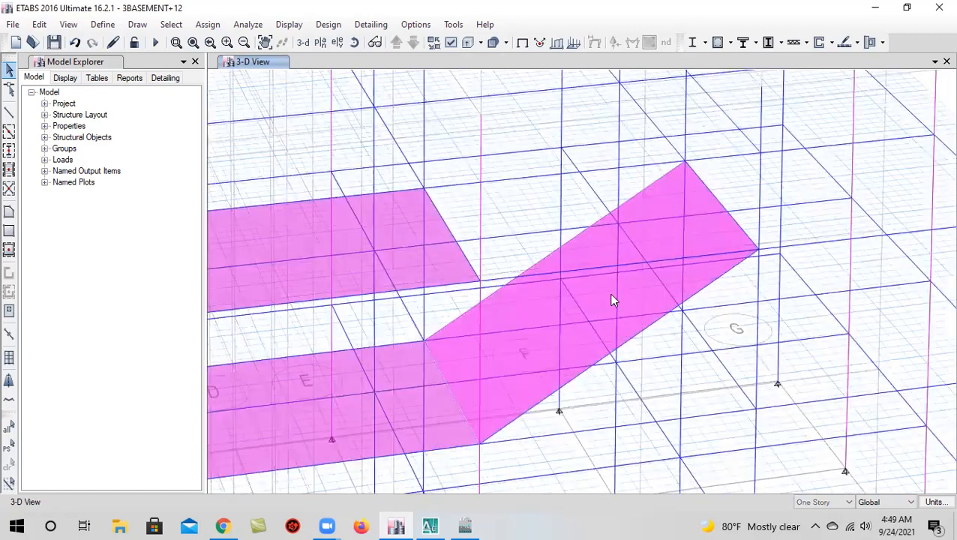
scroll(612, 300, down, 5)
click(75, 42)
Copy the grid F beam at the ramp's upper end and paste it at a lower level by changing only Delta Z
scroll(690, 279, up, 5)
click(660, 294)
click(39, 24)
click(75, 98)
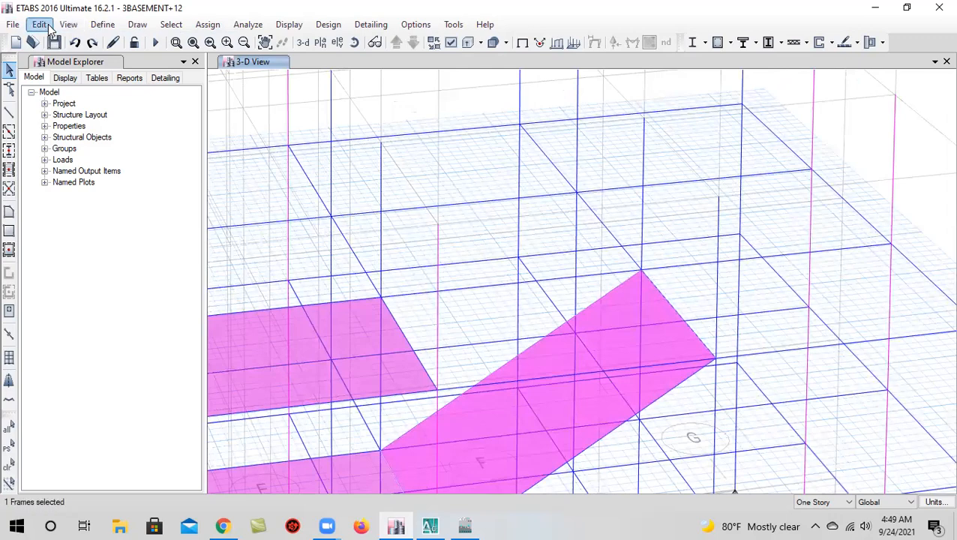
click(39, 24)
click(103, 120)
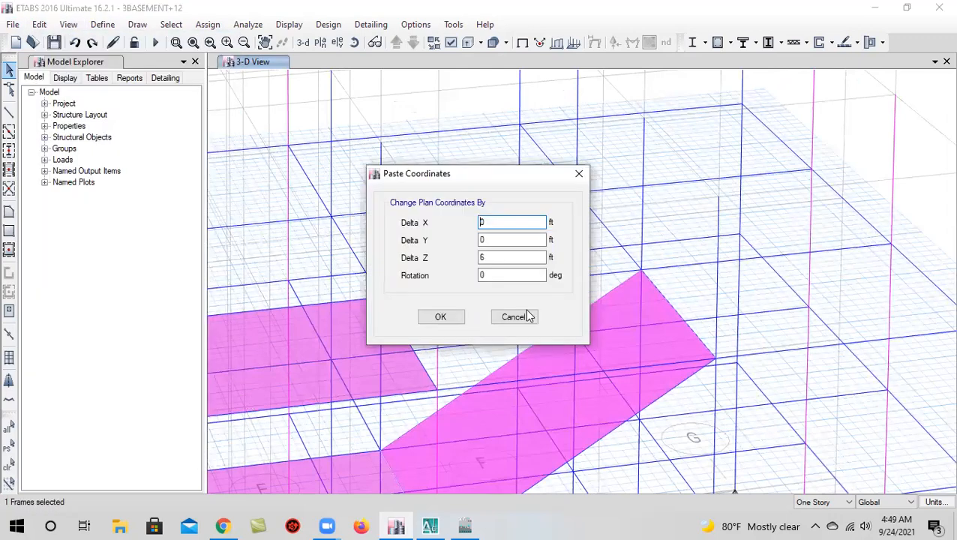
double_click(498, 260)
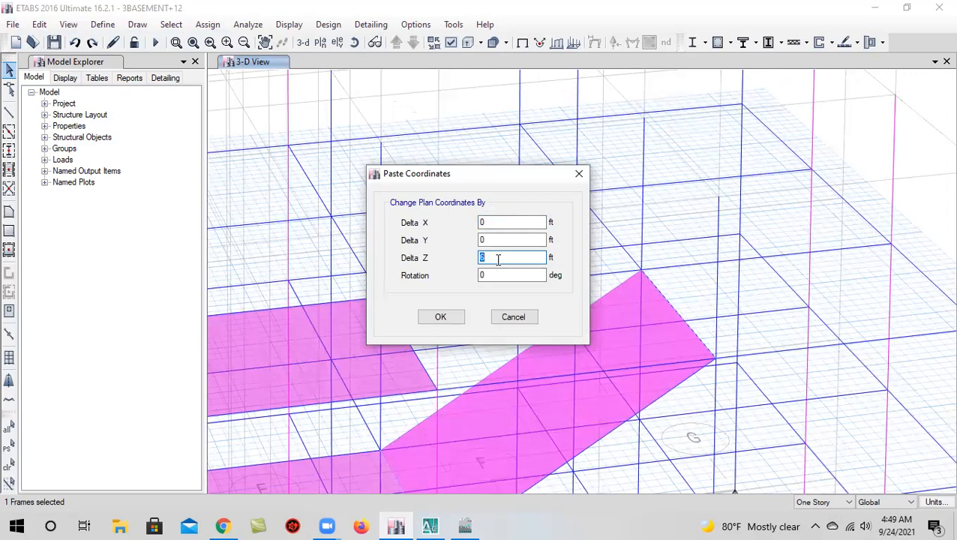
click(440, 317)
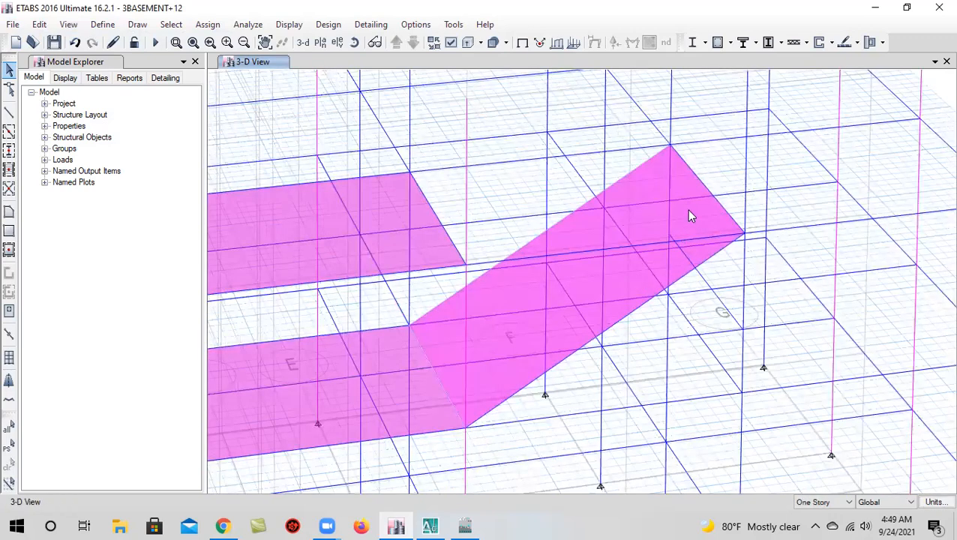
Delete the sloped ramp slab and the two inclined beams between grids E and F
click(690, 215)
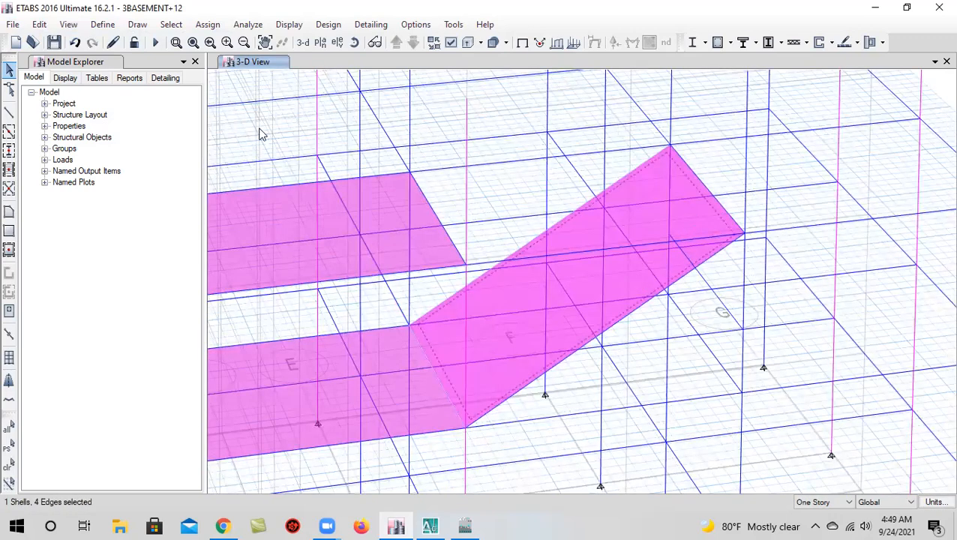
click(45, 25)
click(99, 135)
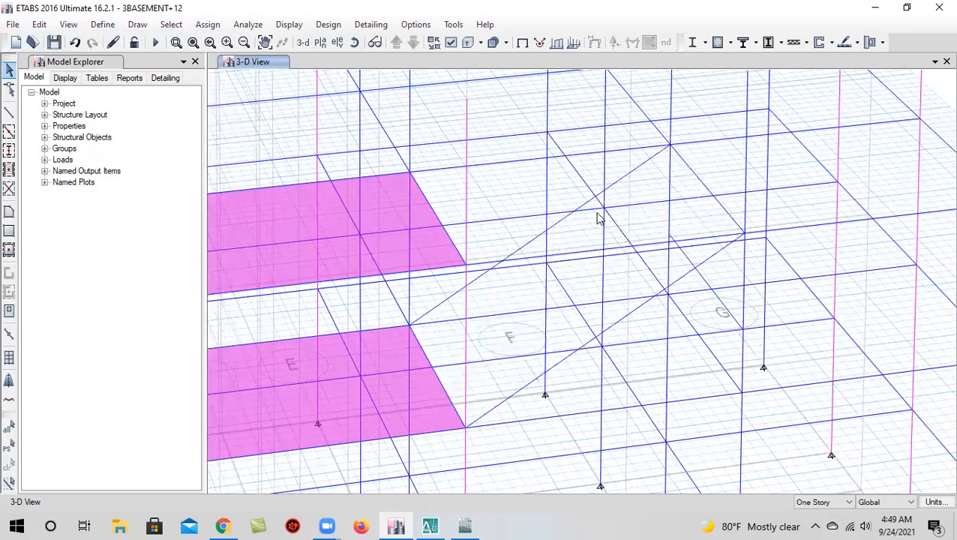
click(523, 247)
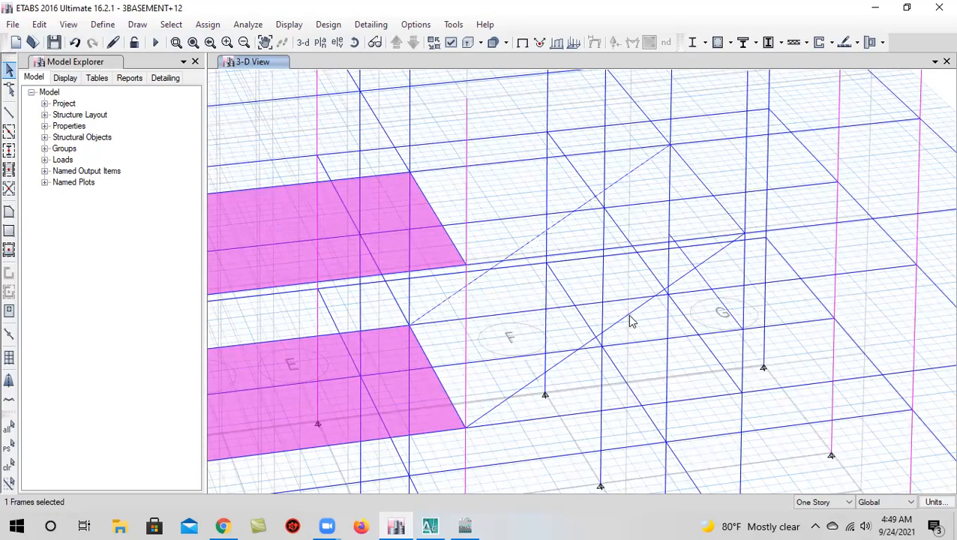
click(39, 25)
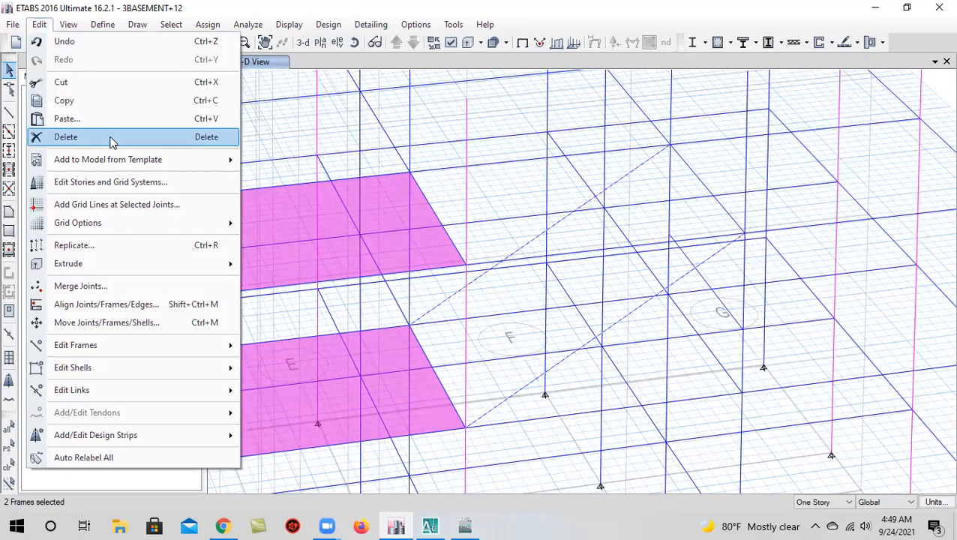
click(71, 135)
Draw a continuous FB-12X20 beam line from E-2 on BASE-02 to the lowered grid F beam, along it, and back to E-1
click(9, 112)
click(408, 326)
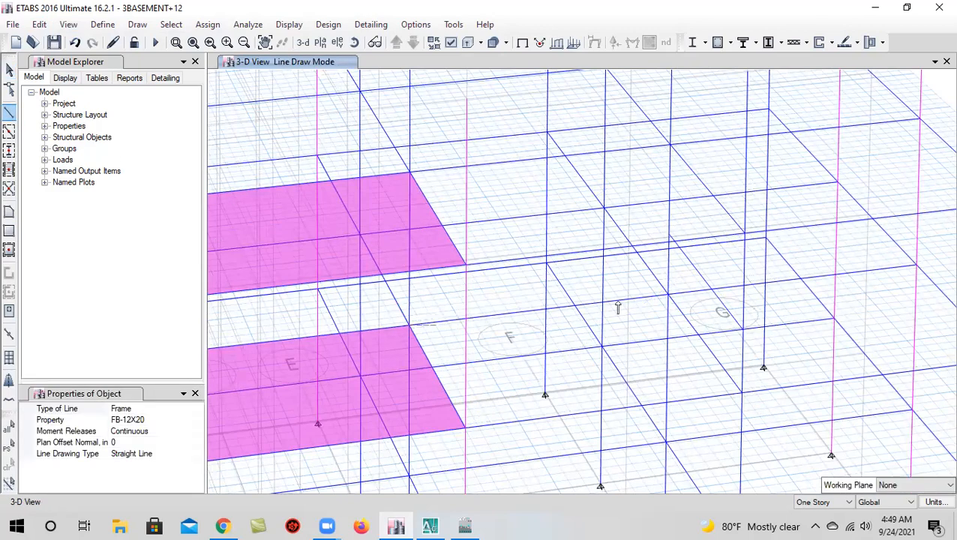
click(670, 237)
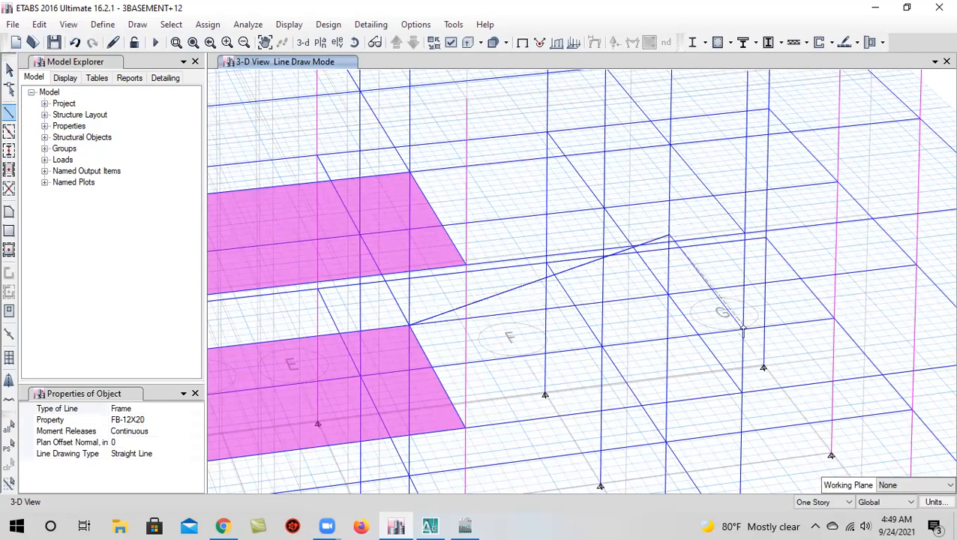
click(743, 330)
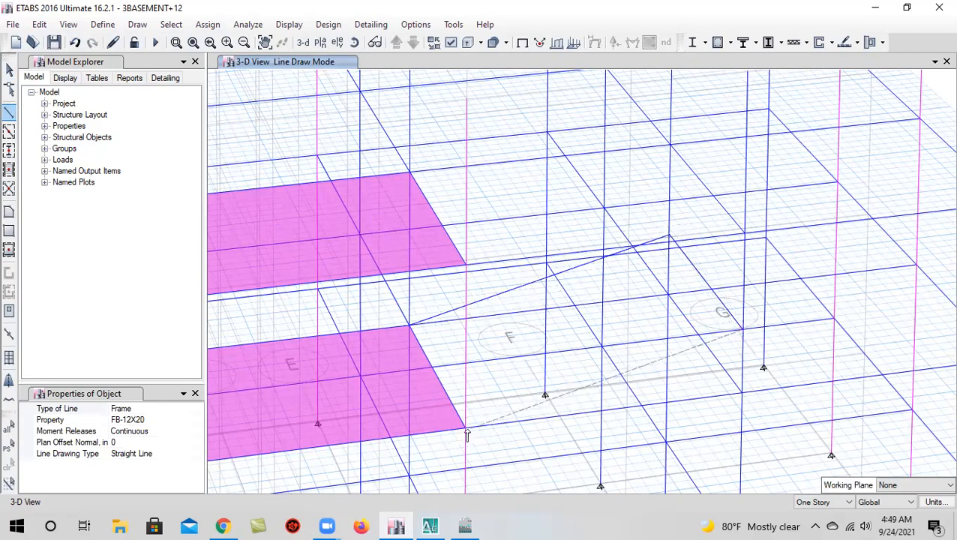
click(466, 428)
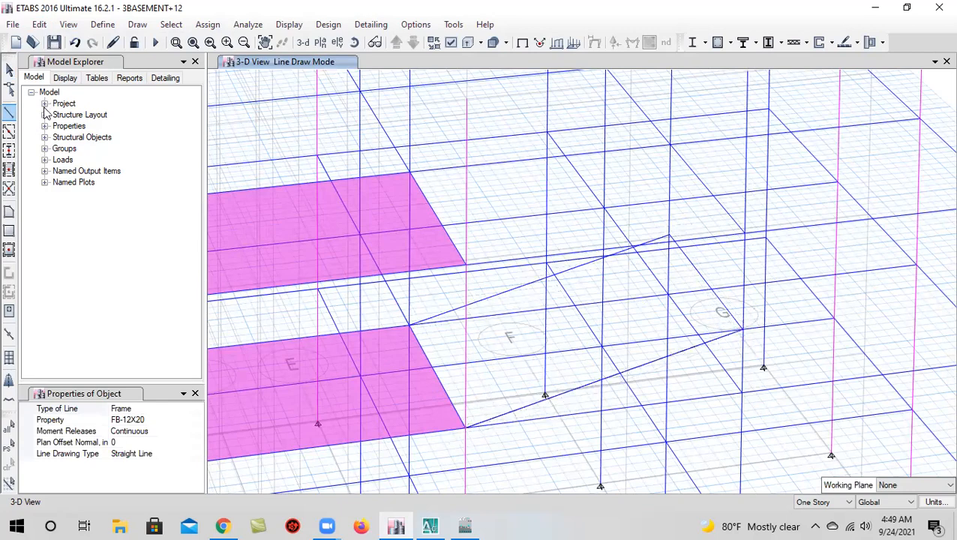
Draw a sloped Slab-8 ramp panel over the two inclined beams between grids E and F
click(9, 69)
click(9, 216)
middle_drag(385, 341, 417, 308)
click(441, 296)
click(700, 204)
click(774, 297)
scroll(523, 353, down, 5)
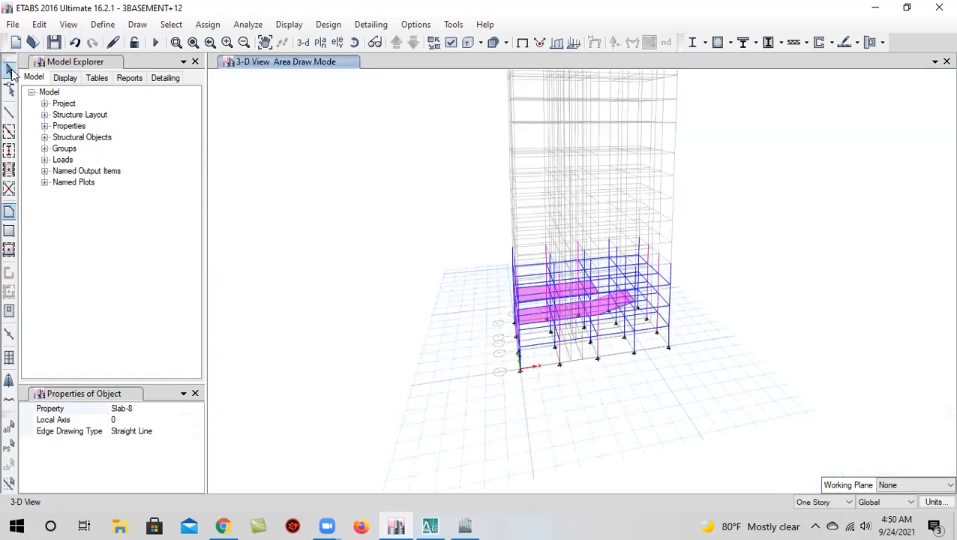
click(9, 69)
Delete the two flat slab panels of the upper basement strip between grids A and E
scroll(536, 297, up, 5)
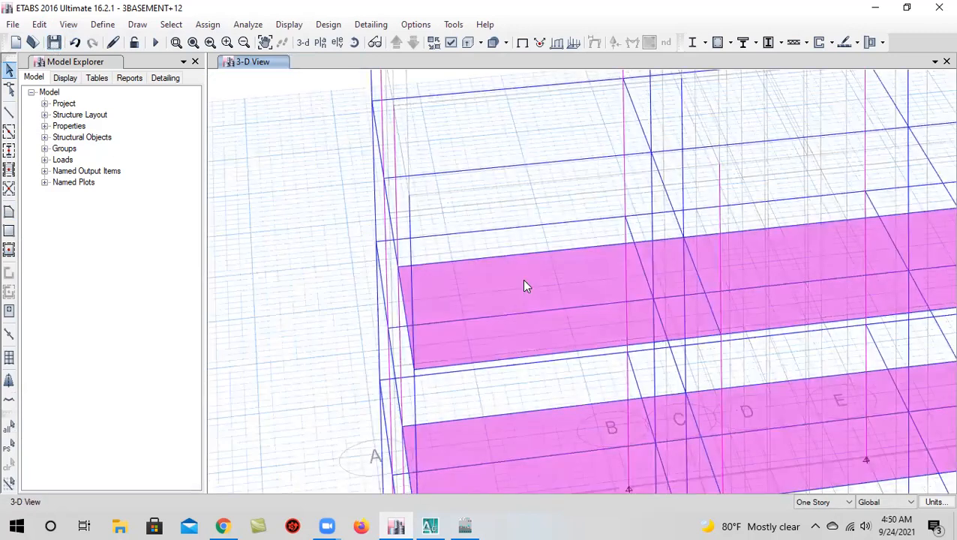
click(523, 282)
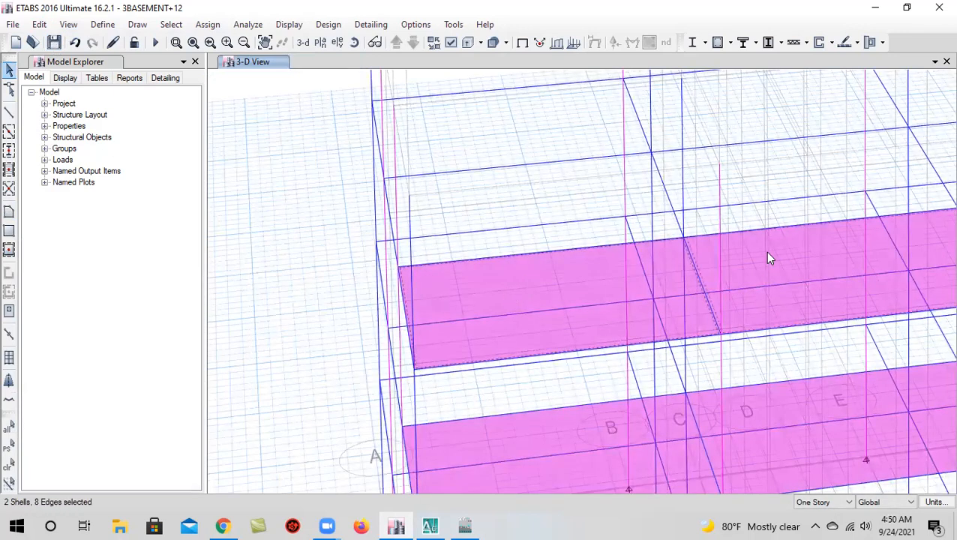
click(39, 24)
click(120, 137)
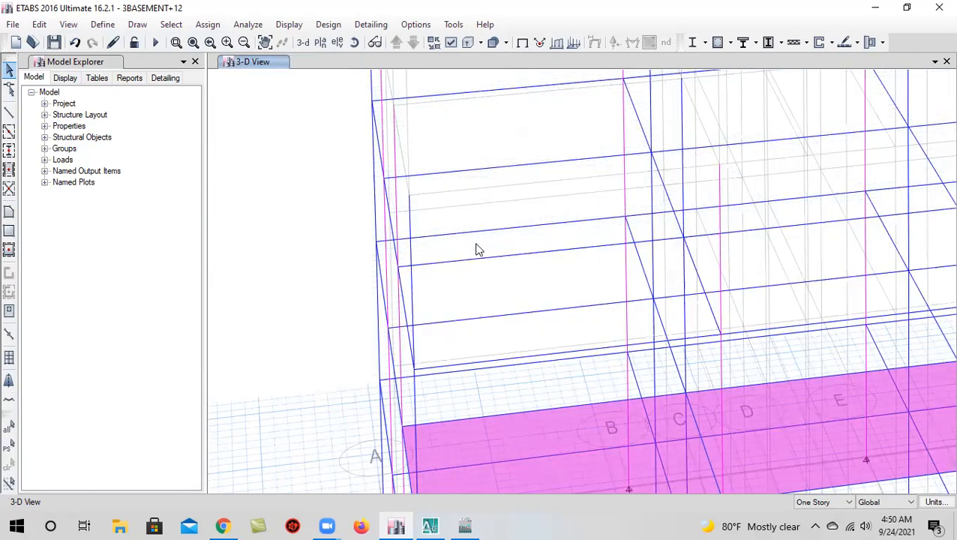
scroll(575, 302, down, 5)
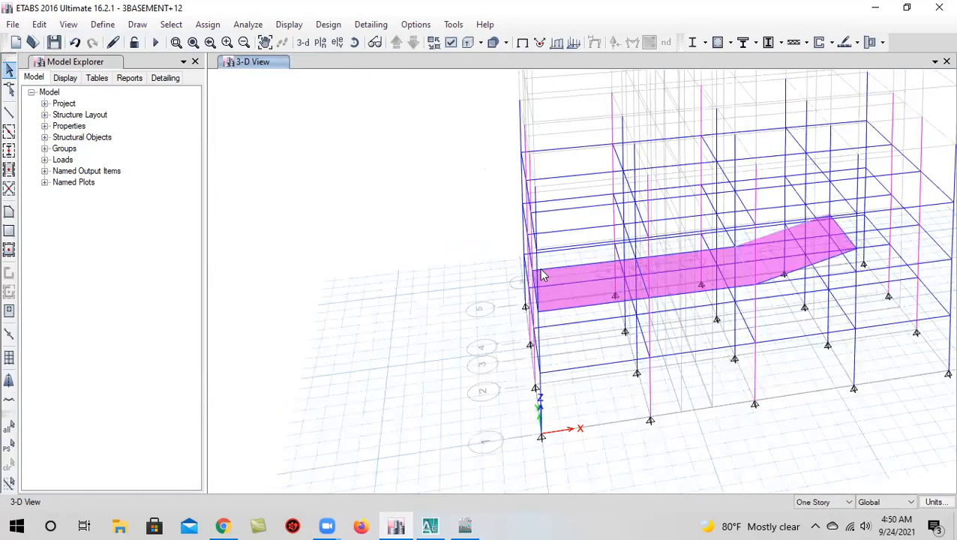
Copy the BASE-02 beam on grid B between grids 1 and 2 and paste it with a Delta Z of -3 ft
click(354, 42)
drag(532, 379, 623, 376)
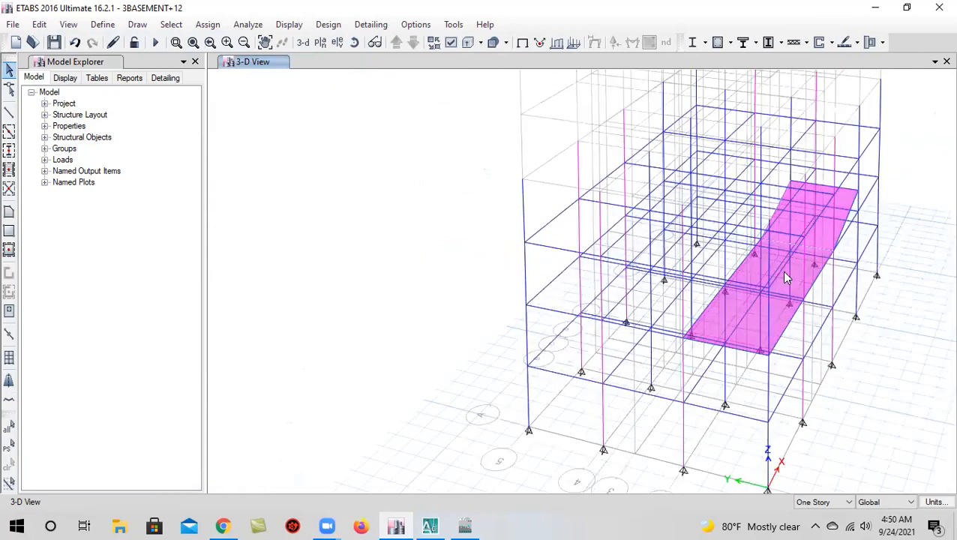
middle_drag(712, 337, 760, 306)
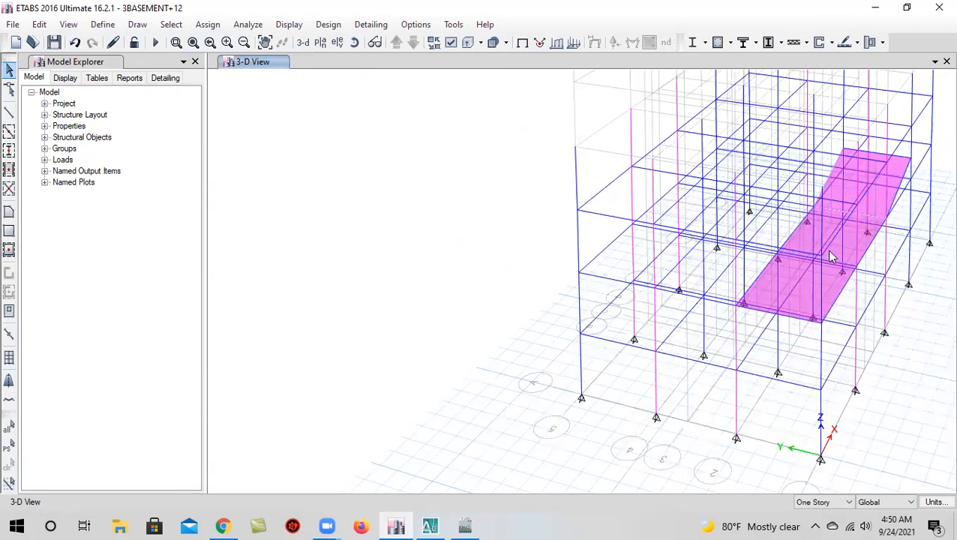
middle_drag(835, 316, 734, 301)
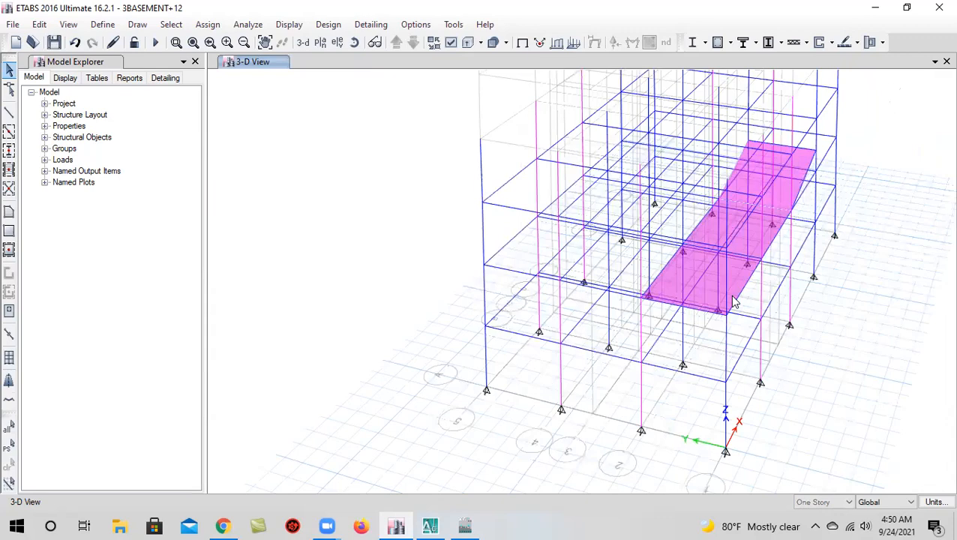
scroll(757, 270, up, 3)
click(763, 250)
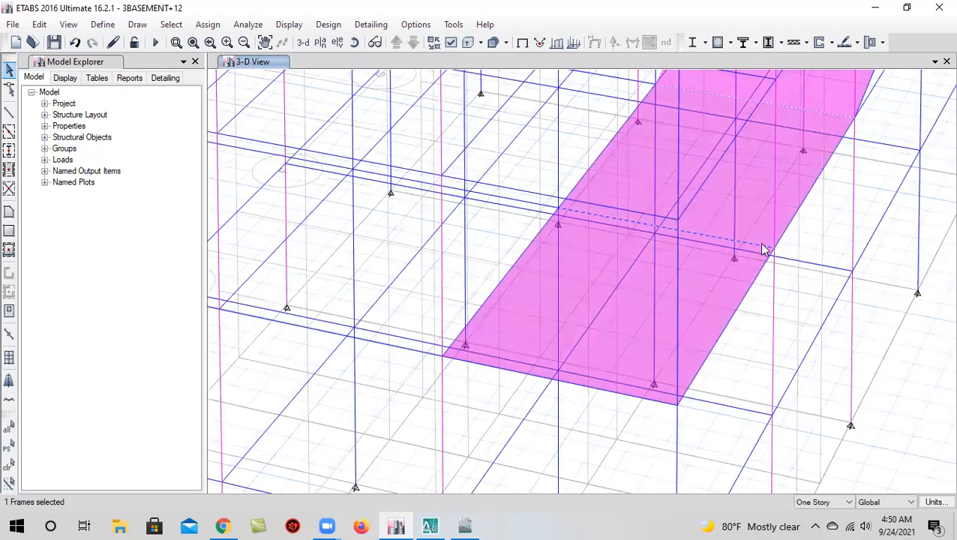
click(39, 24)
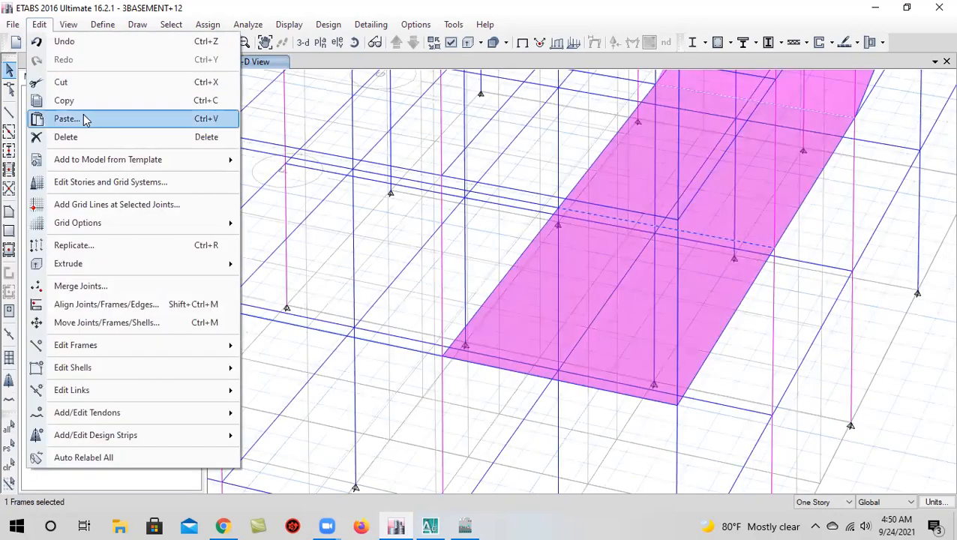
click(87, 105)
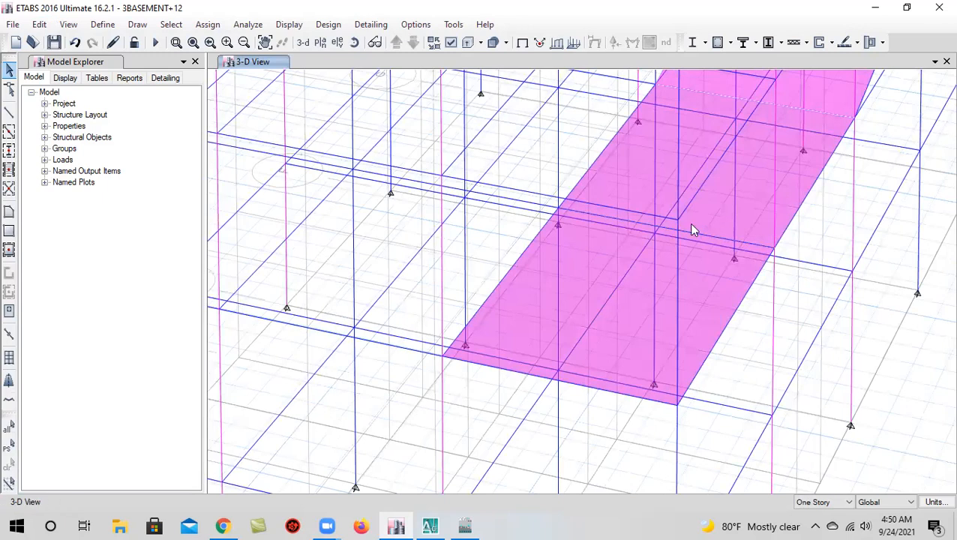
click(40, 24)
click(90, 112)
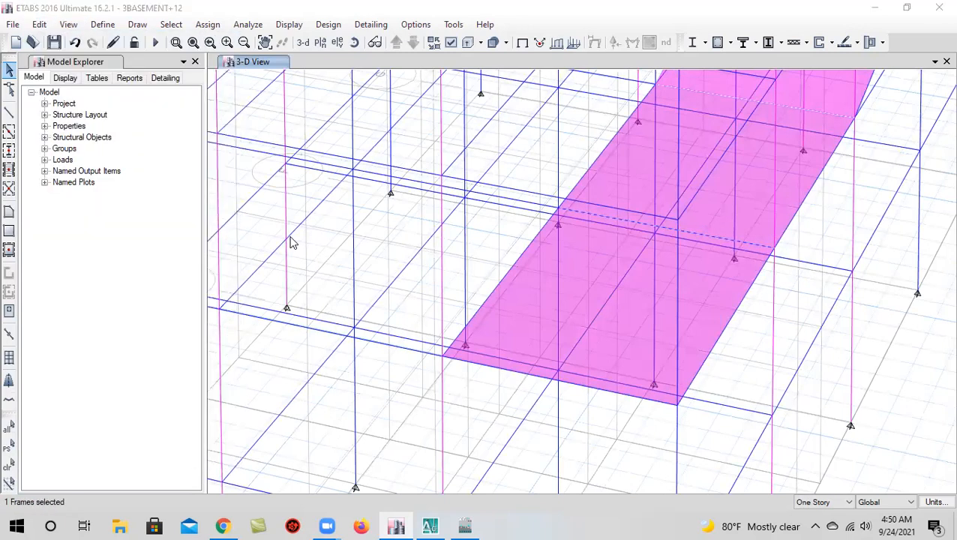
double_click(512, 257)
text(-6)
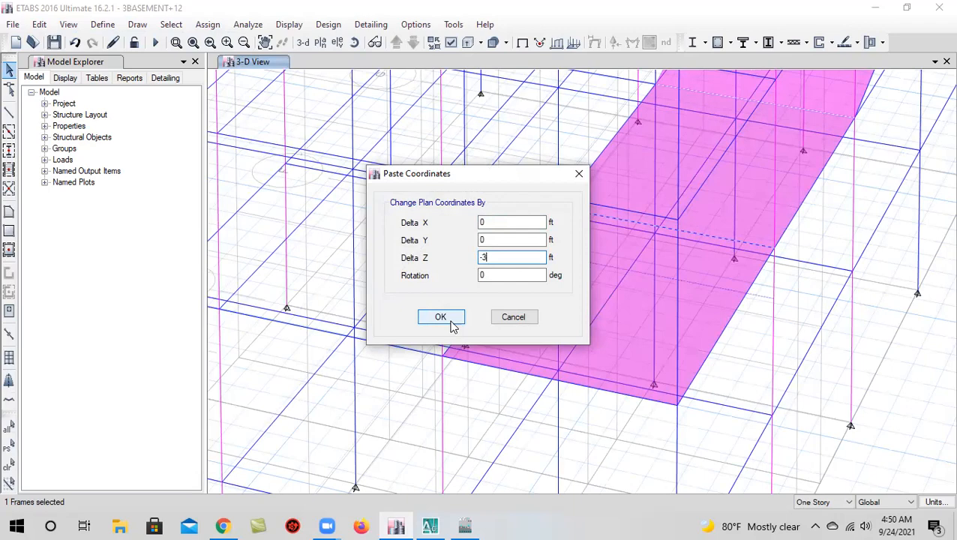
click(441, 316)
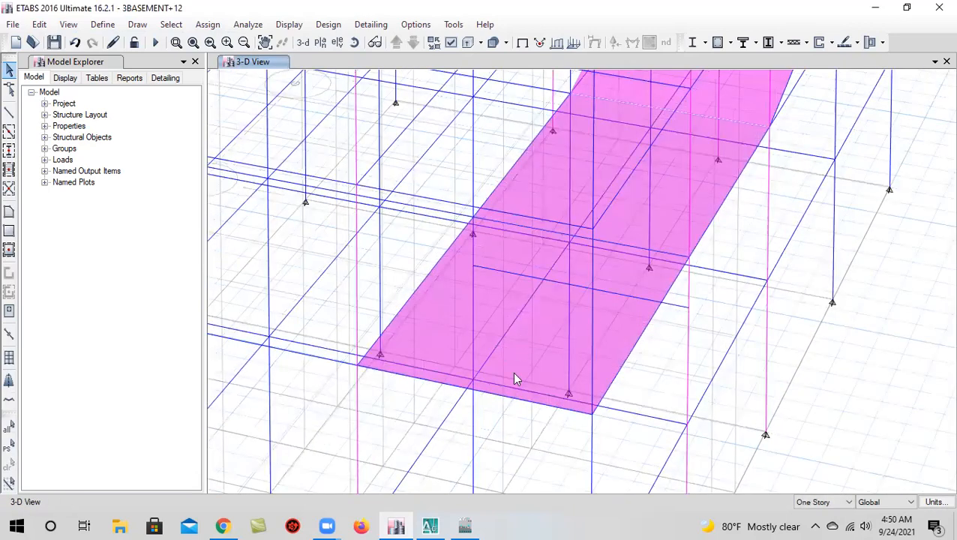
click(508, 406)
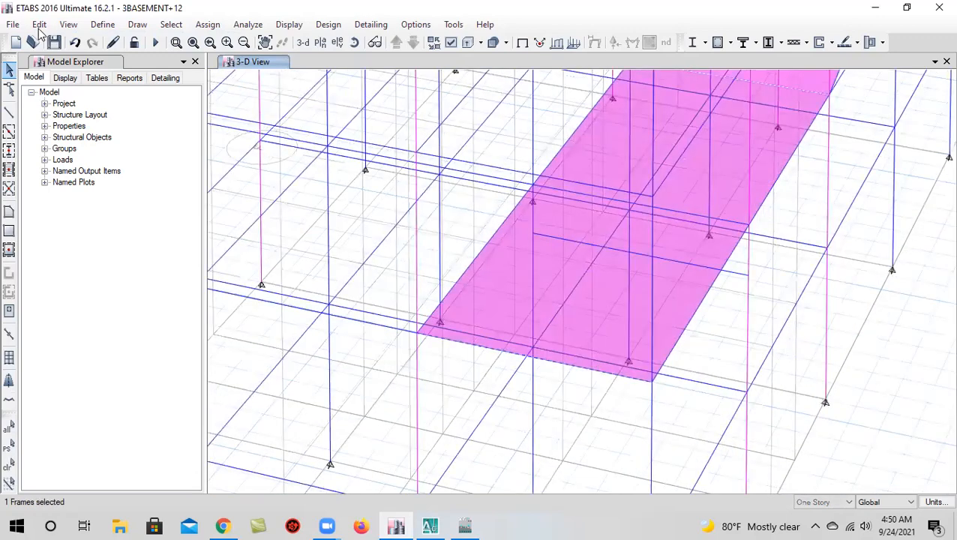
click(39, 24)
click(68, 101)
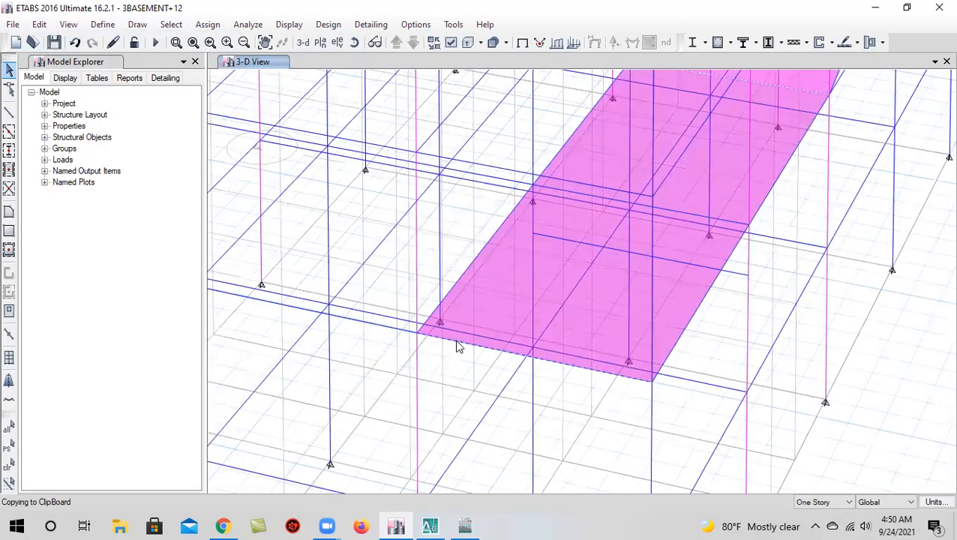
click(39, 24)
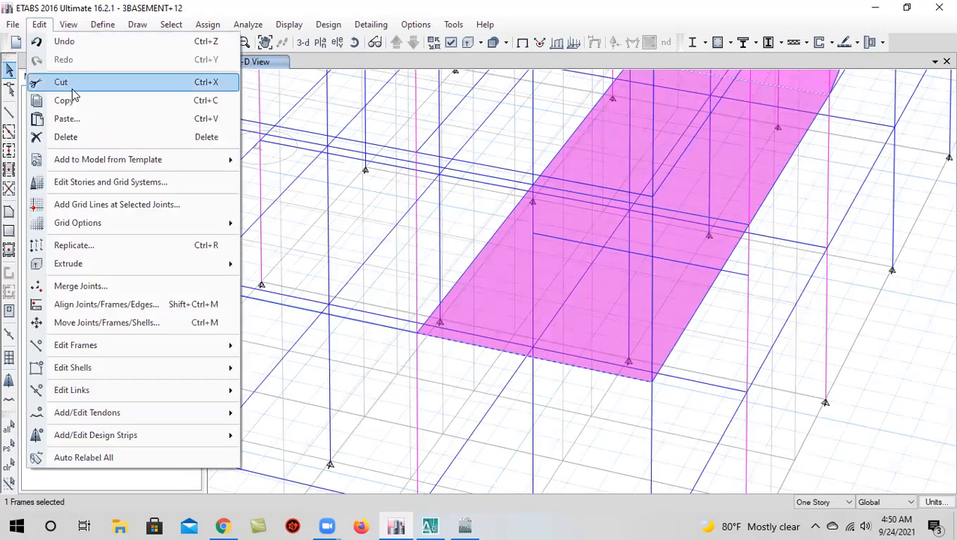
click(83, 117)
click(500, 258)
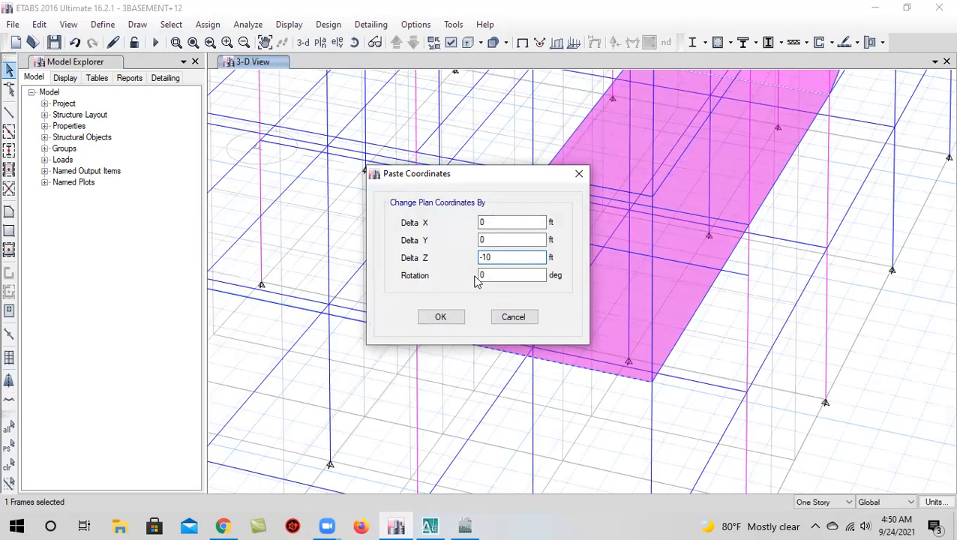
click(515, 318)
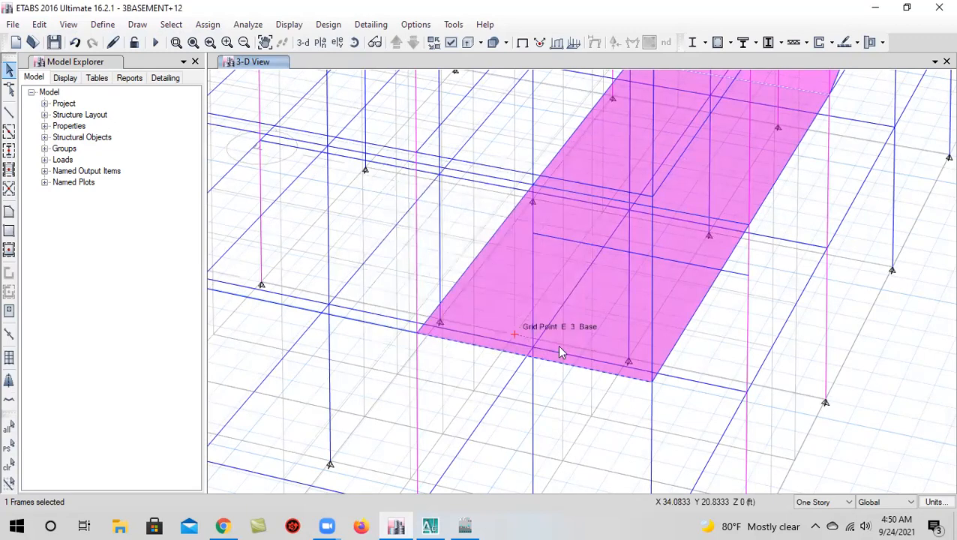
middle_drag(474, 447, 434, 393)
scroll(411, 417, down, 5)
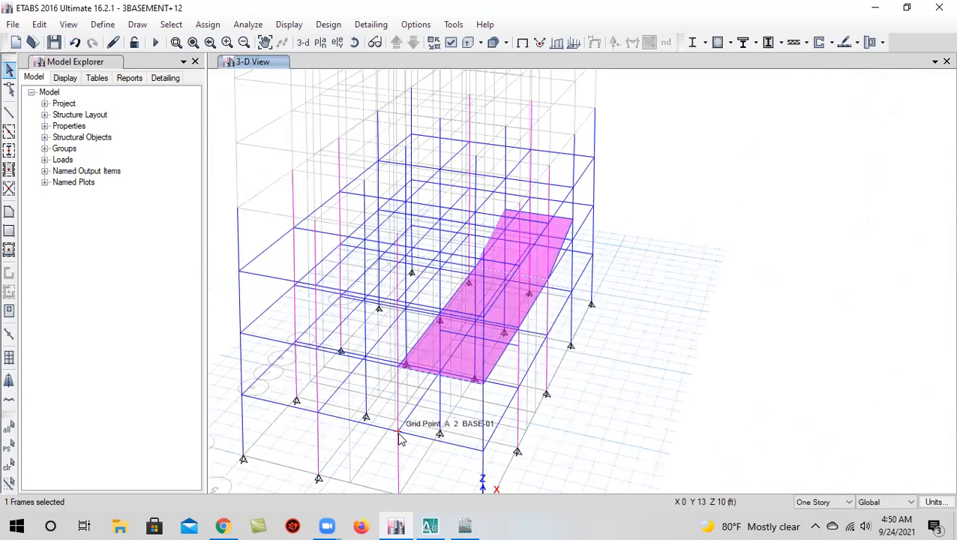
click(425, 372)
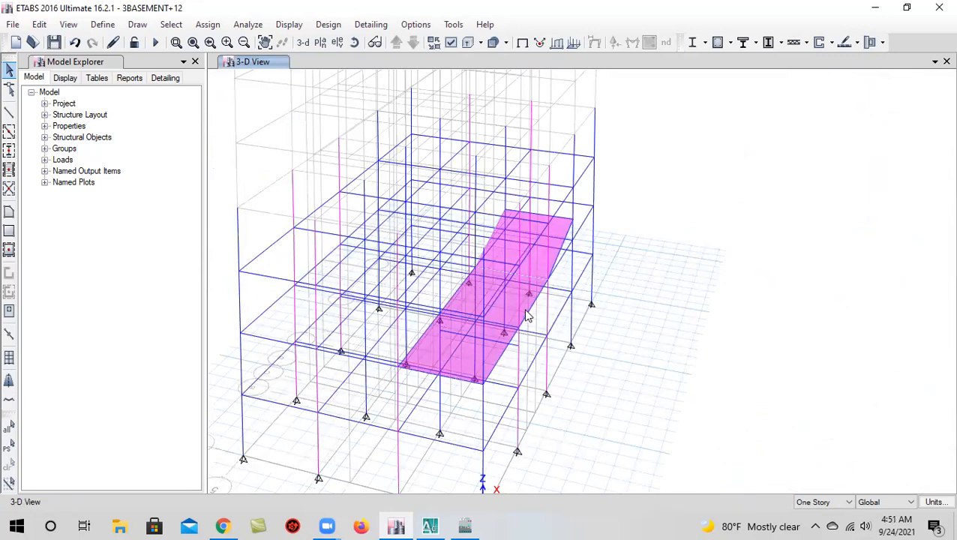
Delete the flat BASE-02 slab panels between grids A and E, keeping the sloped ramp panel
scroll(517, 300, up, 4)
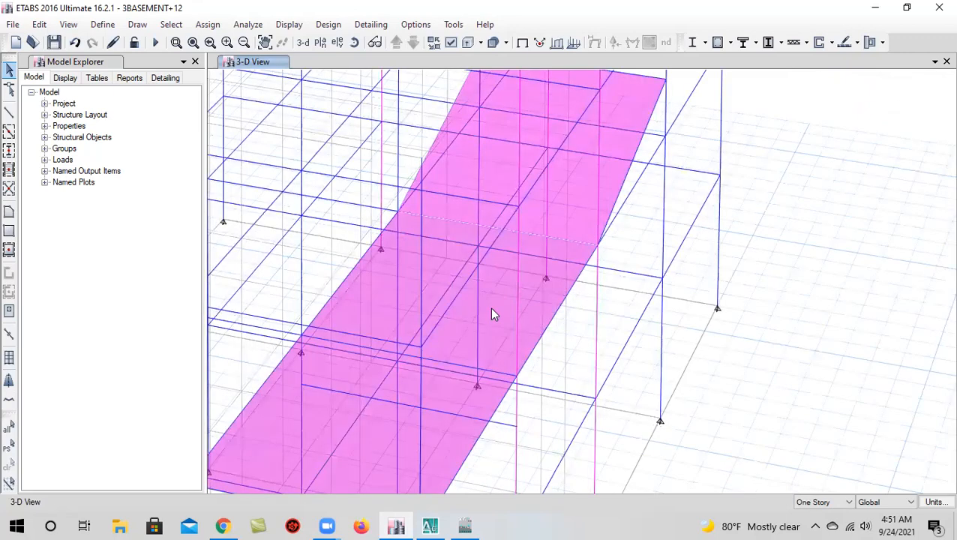
click(495, 315)
click(39, 24)
click(91, 137)
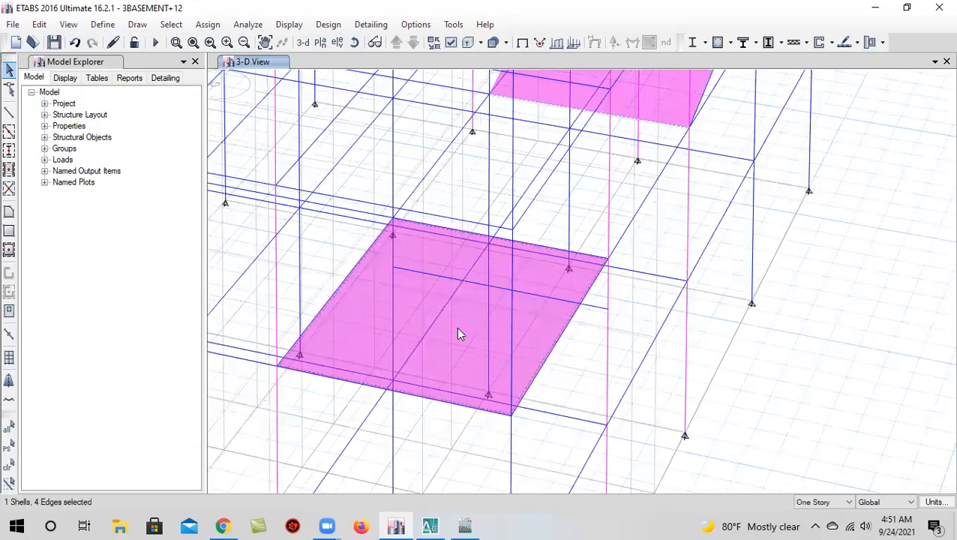
click(39, 24)
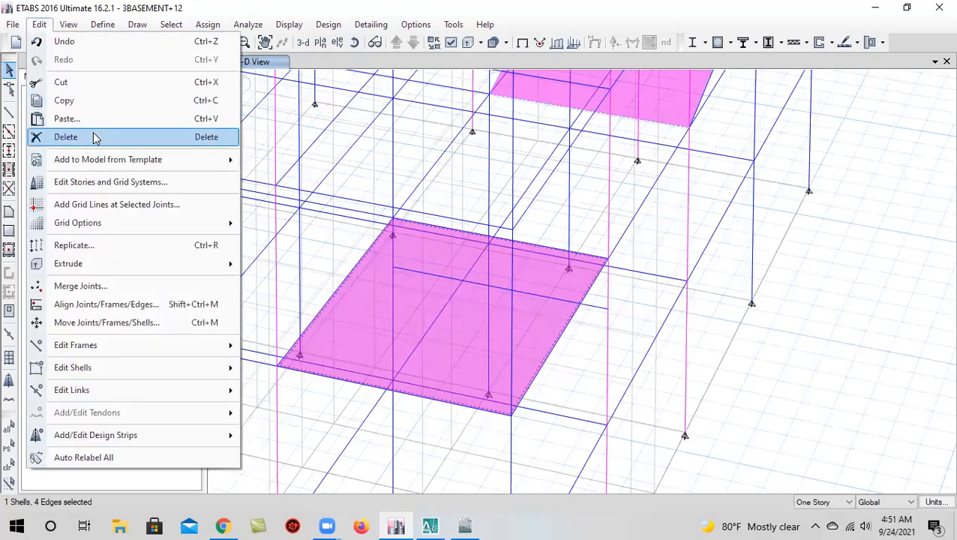
click(93, 138)
Draw two inclined FB-12X20 beams from the ends of the lowered grid B beam to E-2 and E-1 on BASE-02
middle_drag(490, 261, 505, 331)
middle_drag(455, 306, 479, 280)
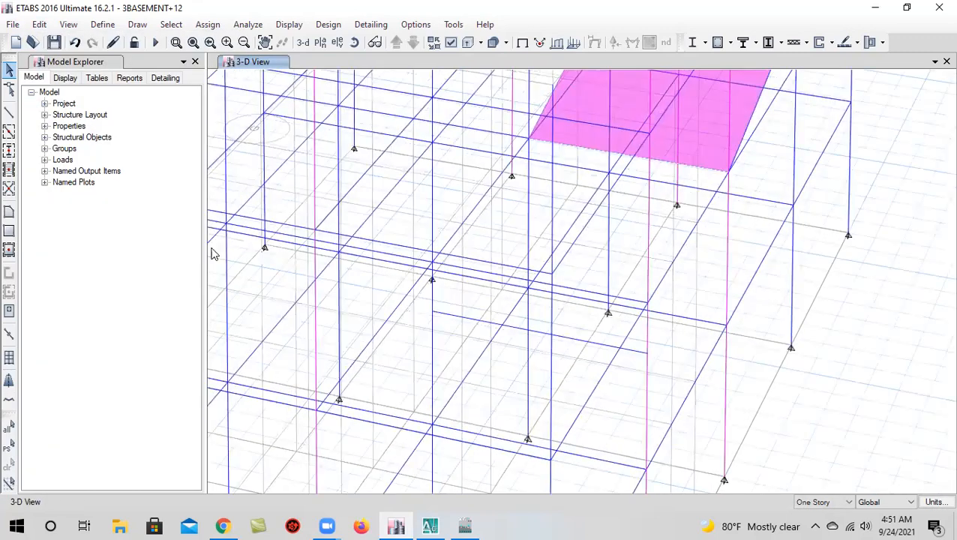
click(9, 111)
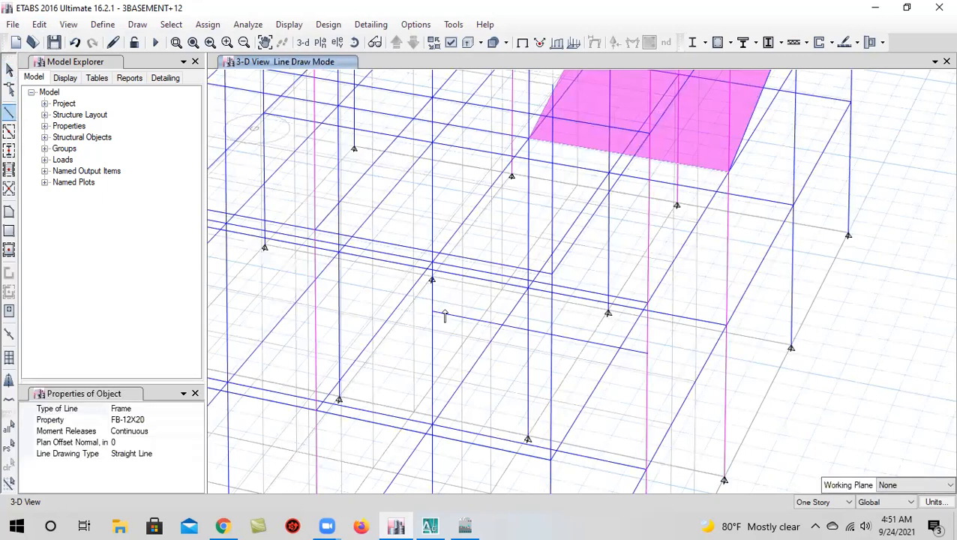
click(433, 311)
click(529, 139)
right_click(534, 185)
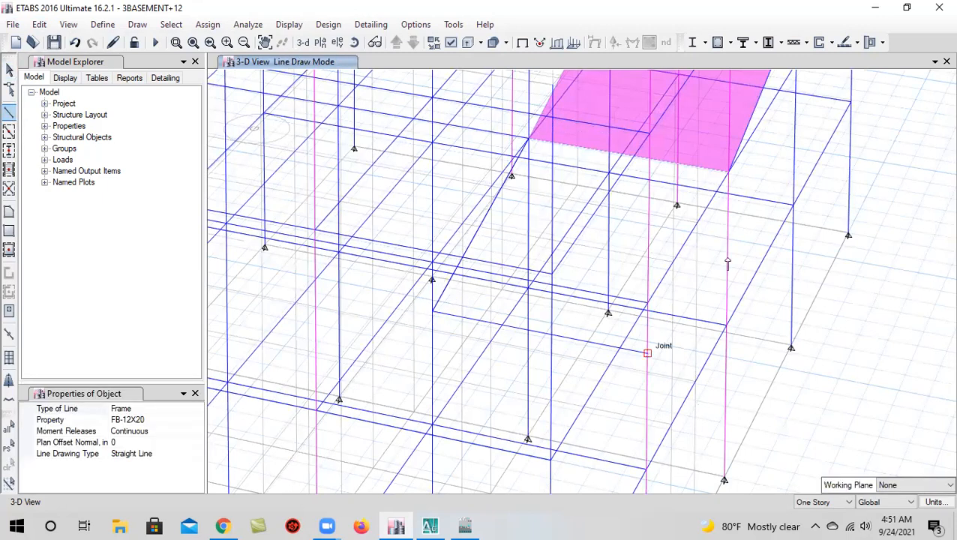
click(727, 171)
right_click(698, 250)
middle_drag(512, 316, 574, 227)
middle_drag(485, 349, 531, 289)
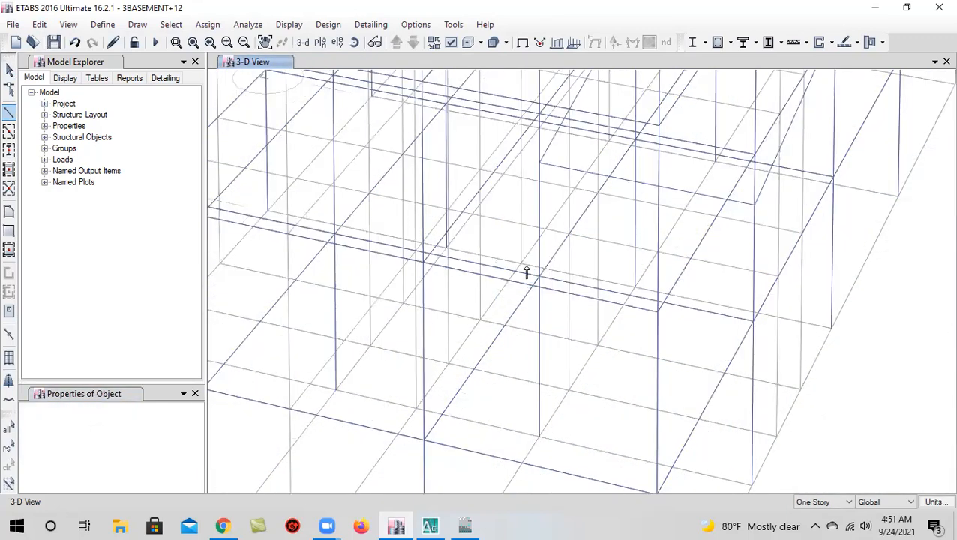
click(540, 162)
middle_drag(536, 330, 607, 221)
scroll(506, 241, down, 4)
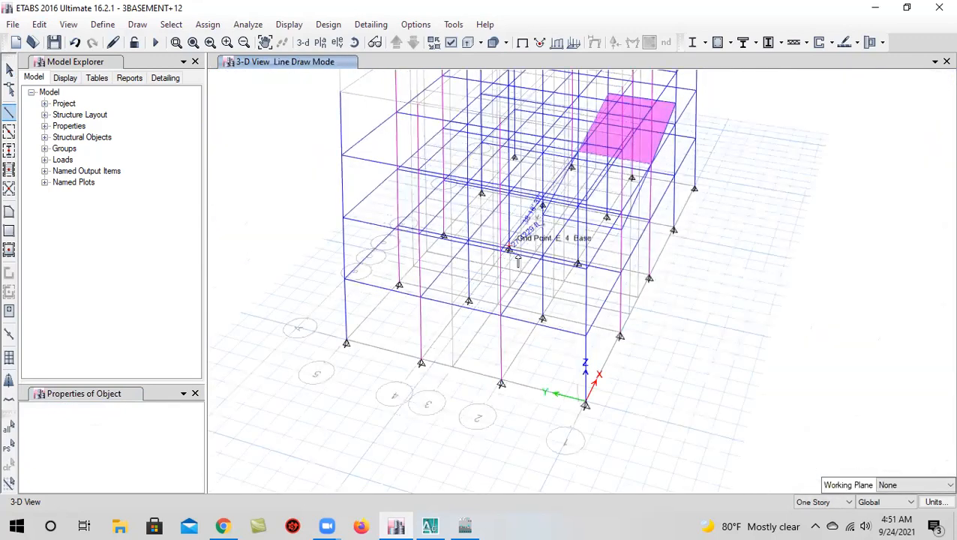
scroll(512, 248, up, 4)
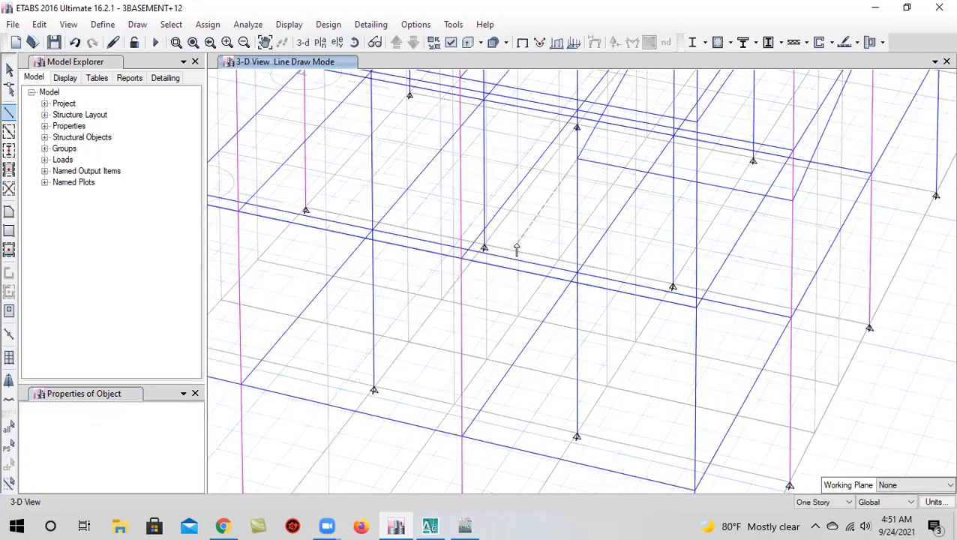
key(Escape)
Draw a sloped Slab-8 panel between grids 1 and 2, from the lowered grid B beam up to E-2 and E-1 on BASE-02
scroll(598, 216, down, 5)
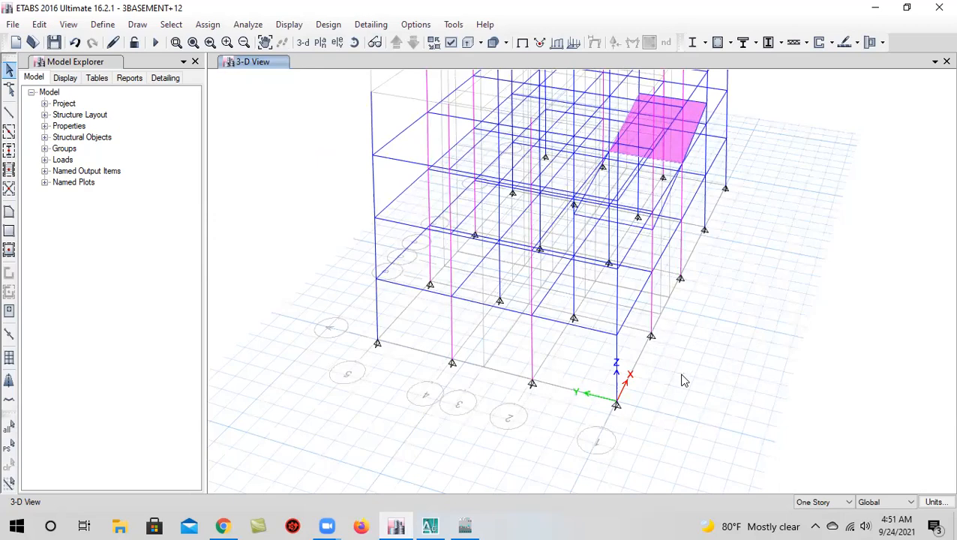
click(353, 42)
drag(663, 376, 551, 328)
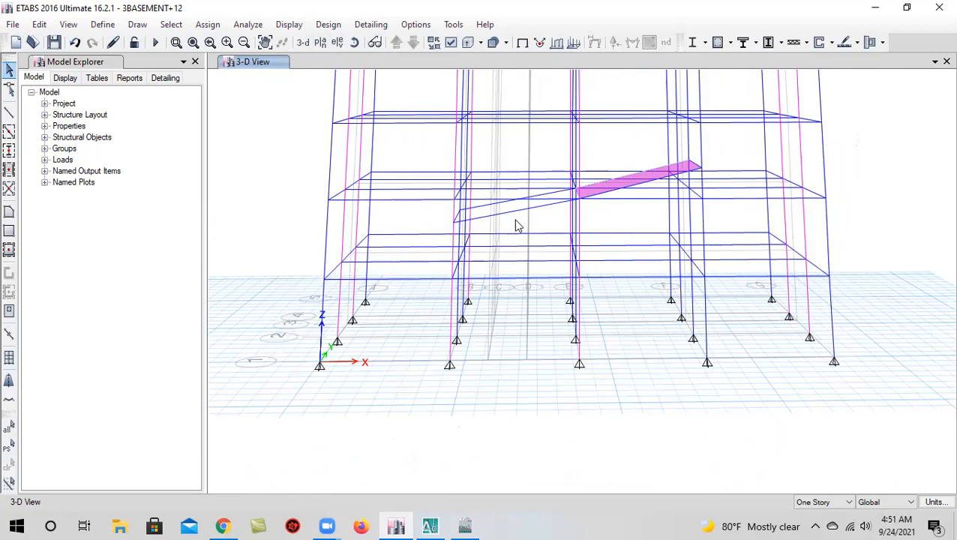
drag(593, 314, 637, 373)
click(354, 42)
drag(696, 421, 761, 444)
scroll(612, 273, up, 3)
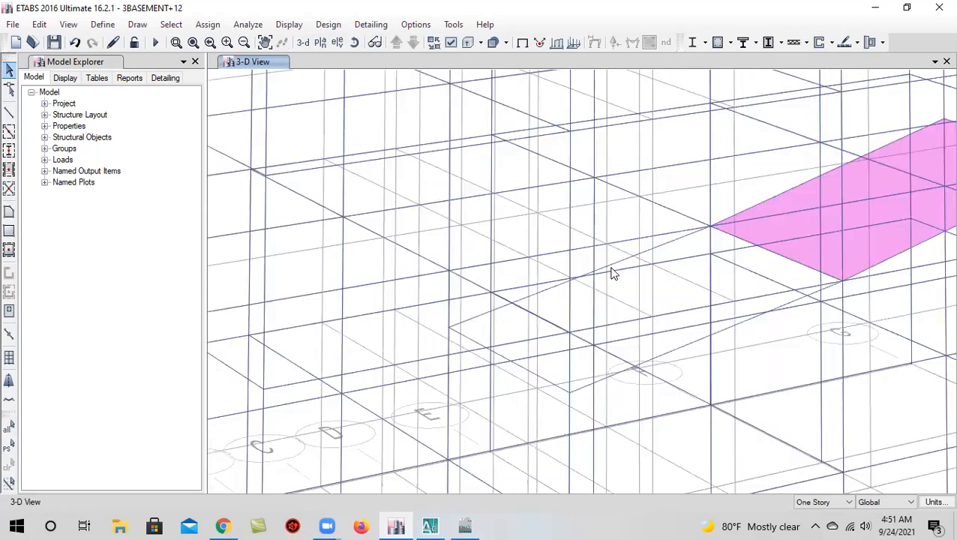
click(9, 212)
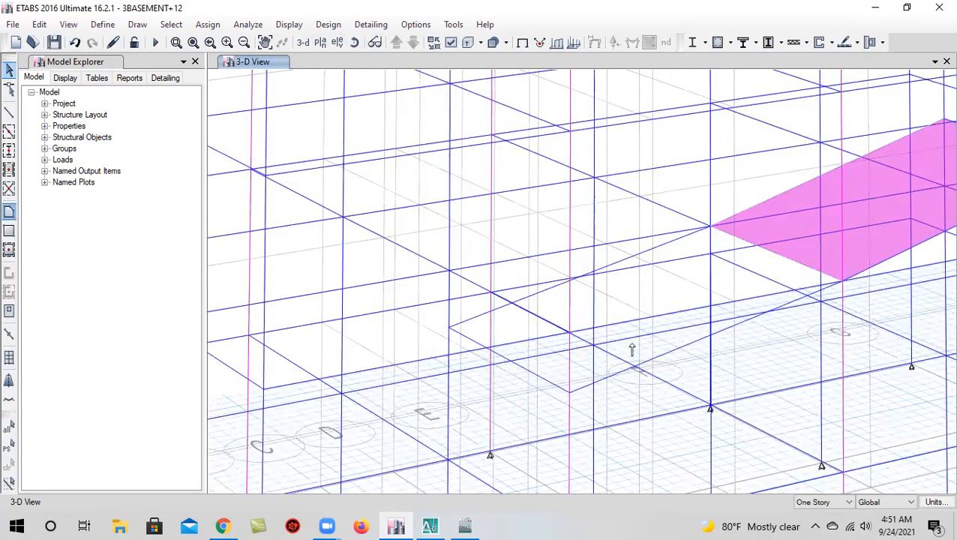
click(450, 328)
click(709, 226)
click(840, 282)
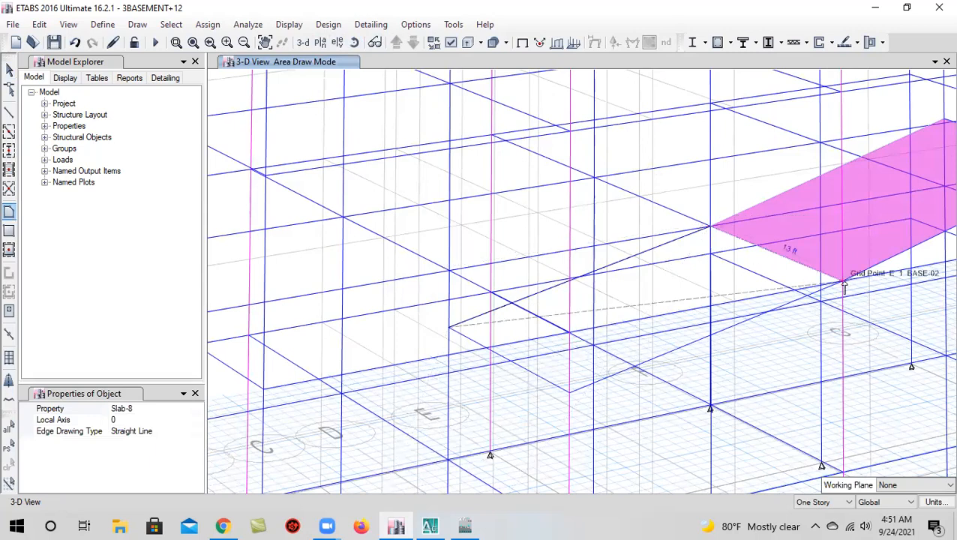
double_click(570, 395)
scroll(604, 330, down, 5)
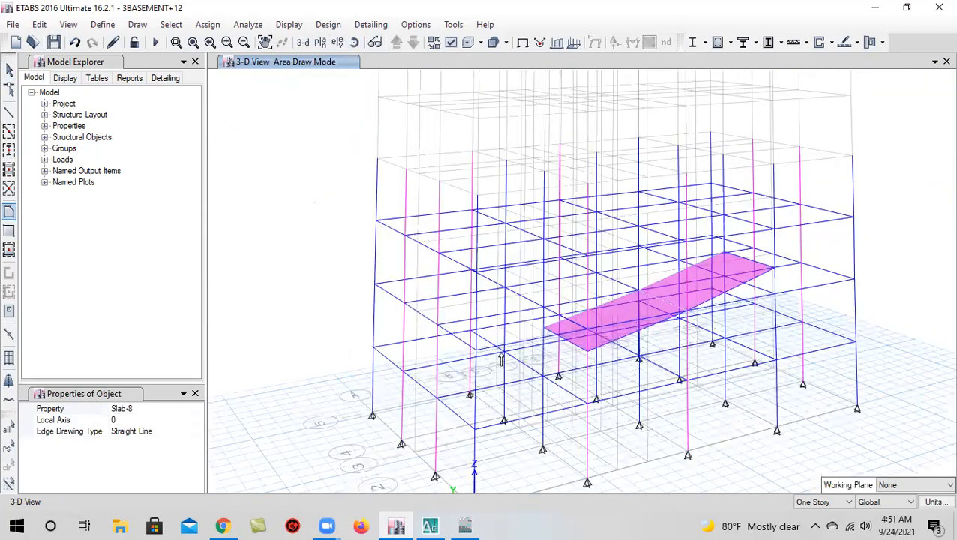
Leave slab drawing, check the ramp's slope from the side and save the model
middle_drag(443, 373, 434, 359)
key(Escape)
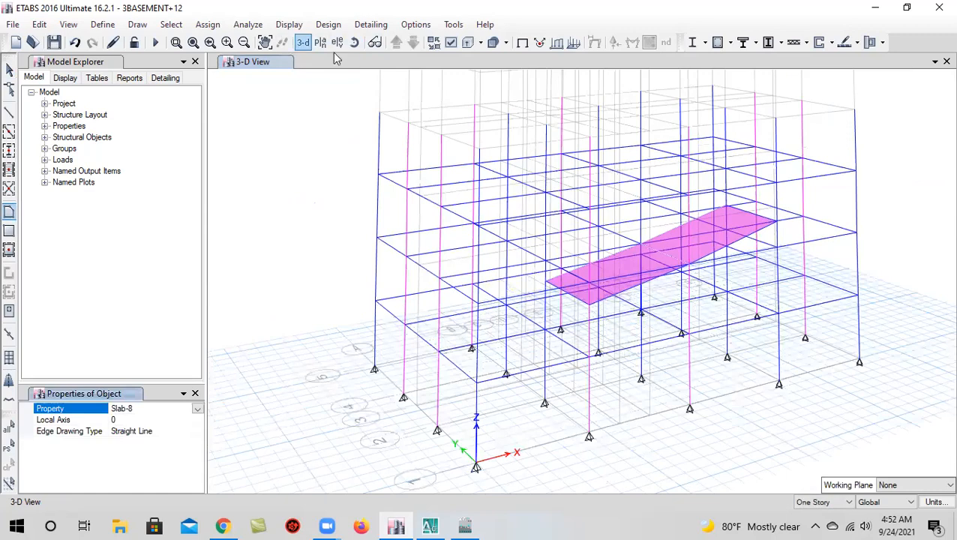
click(354, 42)
drag(625, 410, 555, 384)
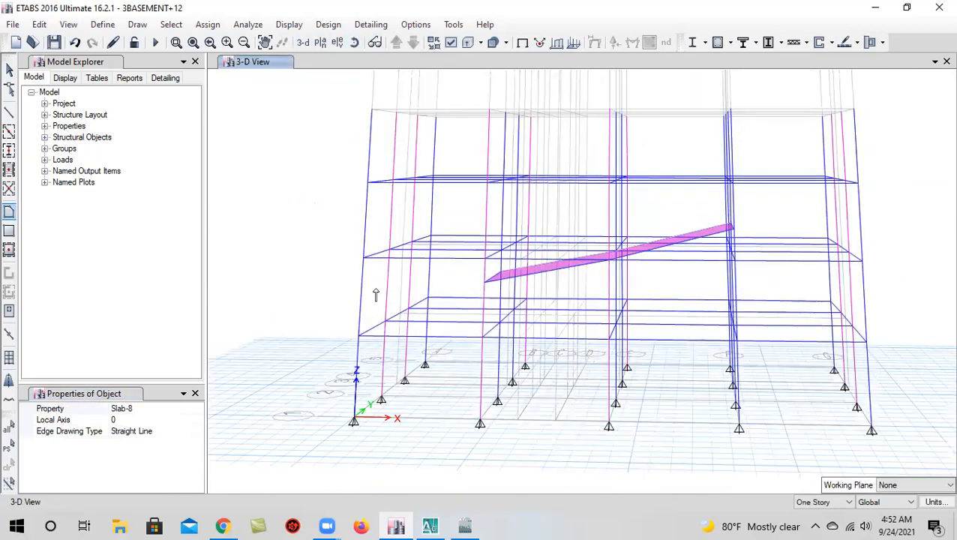
middle_drag(421, 315, 504, 351)
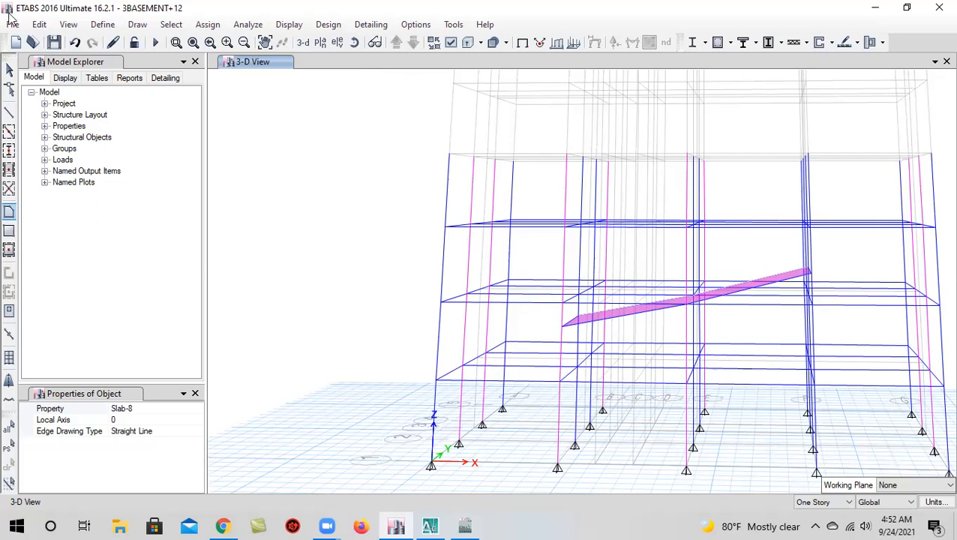
click(54, 42)
click(9, 69)
click(54, 42)
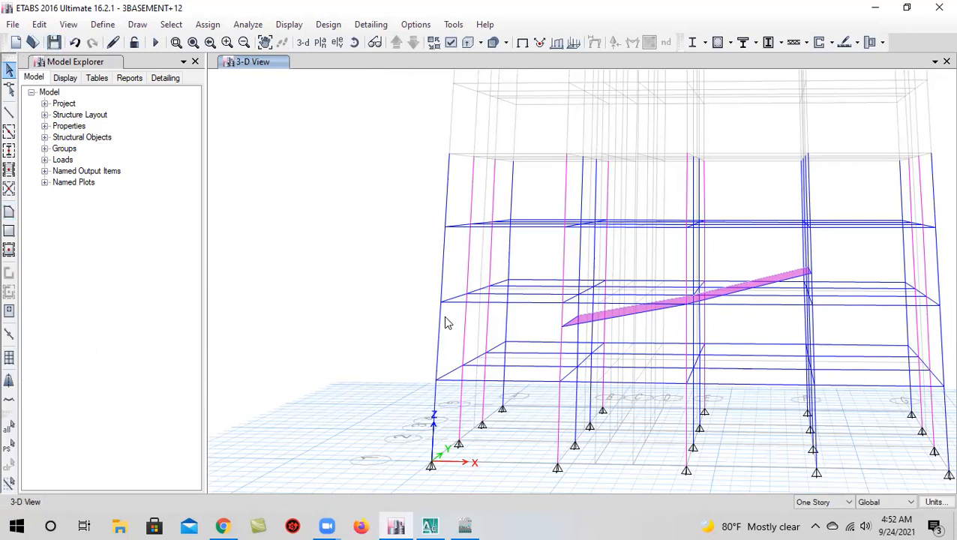
Copy the BASE-02 beam on grid A between grids 1 and 2 and paste it with a Delta Z of -7 ft
click(458, 302)
click(39, 24)
click(100, 103)
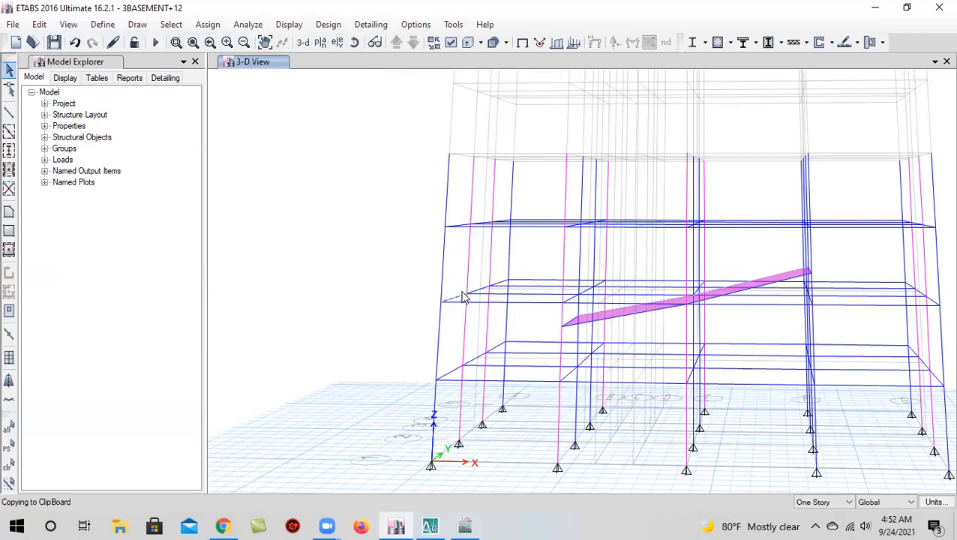
click(39, 24)
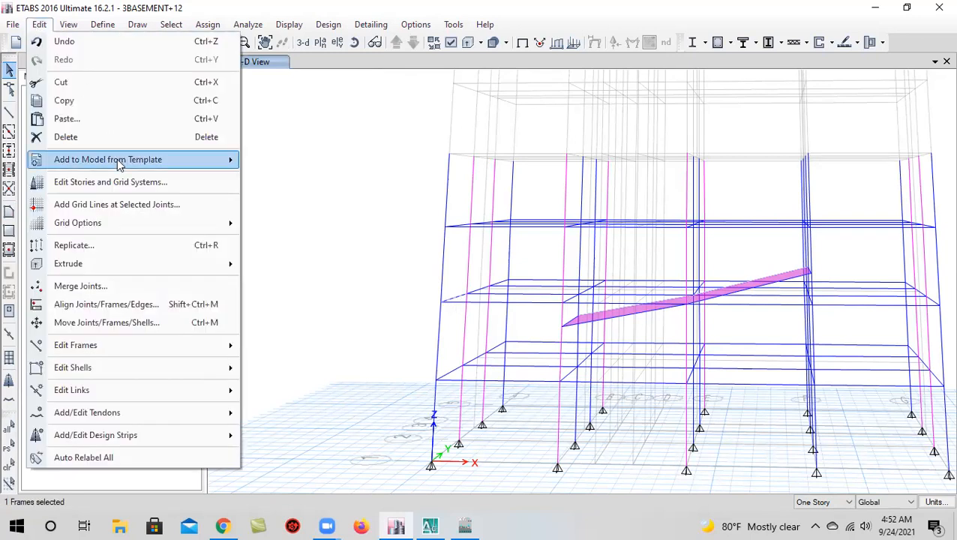
click(107, 125)
click(509, 257)
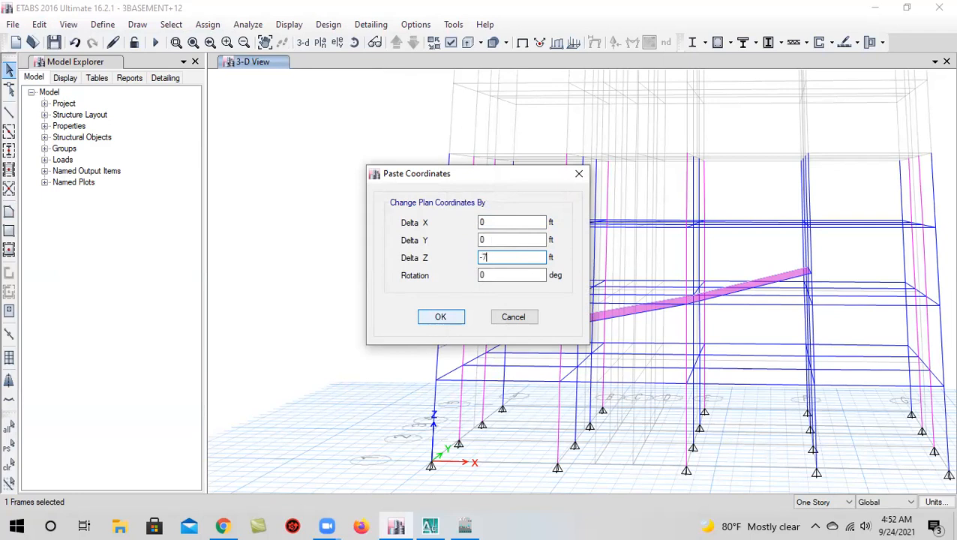
click(452, 322)
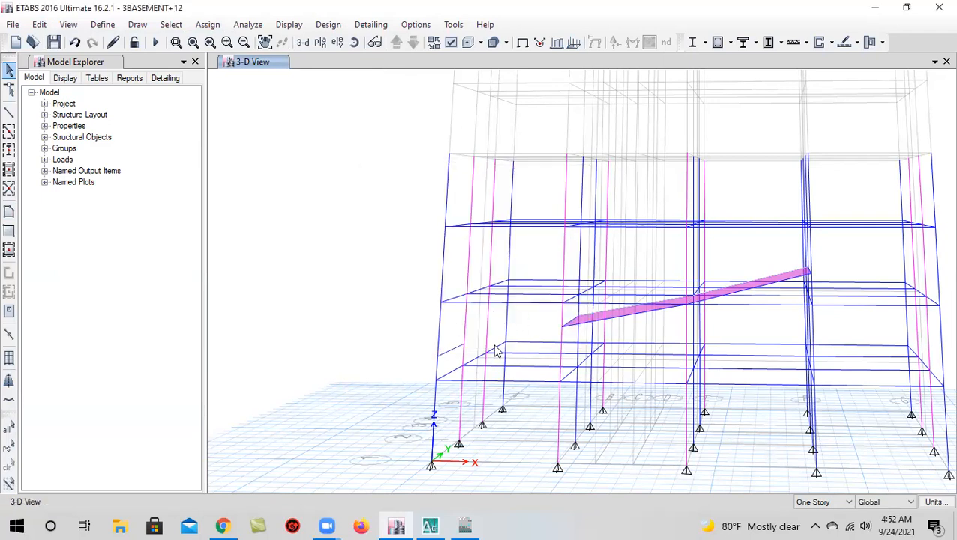
Draw two inclined FB-12X20 beams joining the ends of the lowered grid A beam to the ramp's lower corners on grid B, and save
scroll(350, 203, up, 2)
click(355, 42)
drag(577, 374, 631, 394)
scroll(744, 360, up, 4)
middle_drag(605, 385, 619, 275)
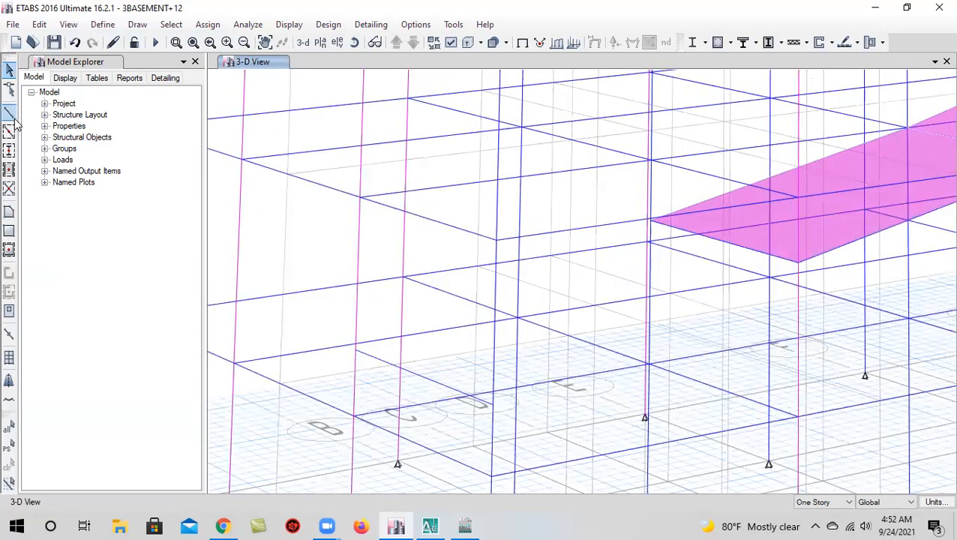
click(9, 111)
click(355, 350)
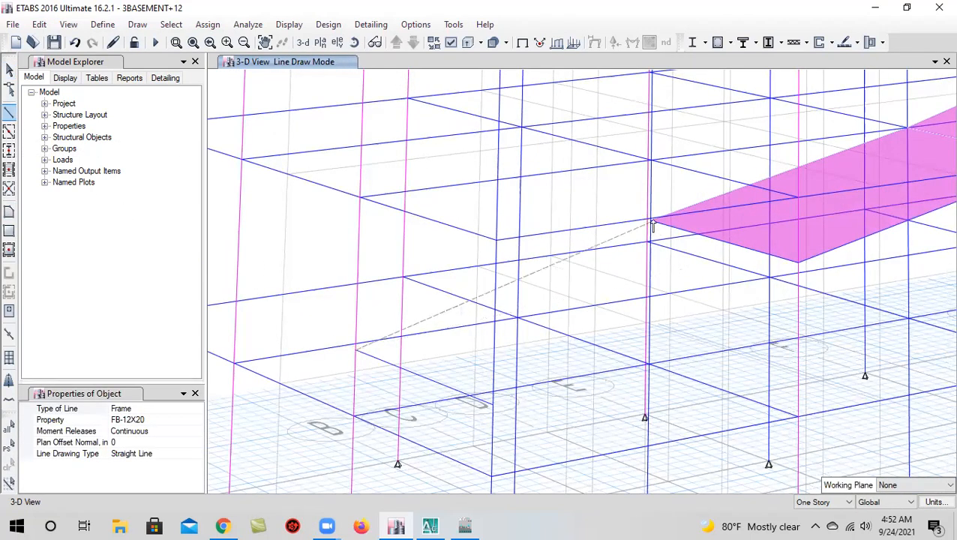
click(650, 221)
click(800, 265)
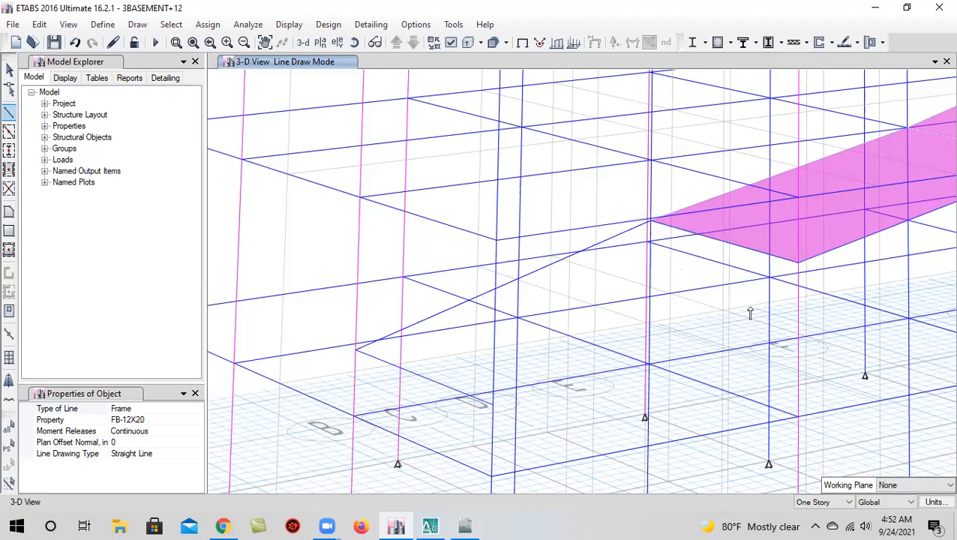
click(495, 407)
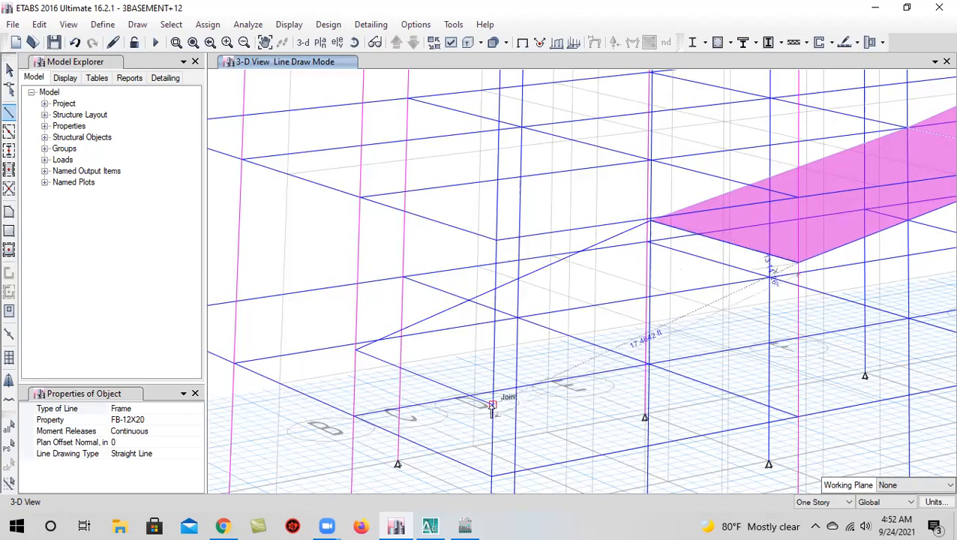
scroll(533, 359, down, 3)
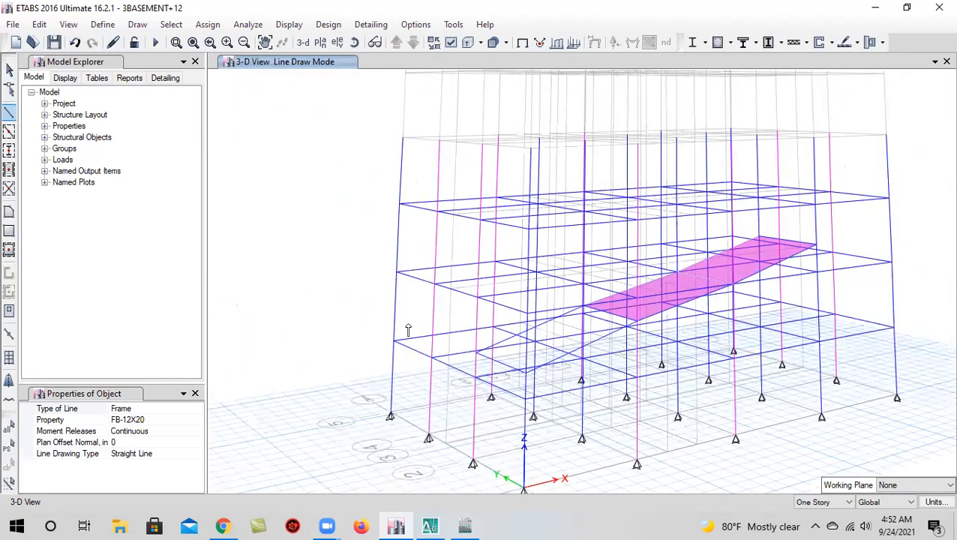
click(54, 42)
Draw a sloped Slab-8 panel between the lowered grid A beam and the ramp's grid B edge, and save the model
click(9, 211)
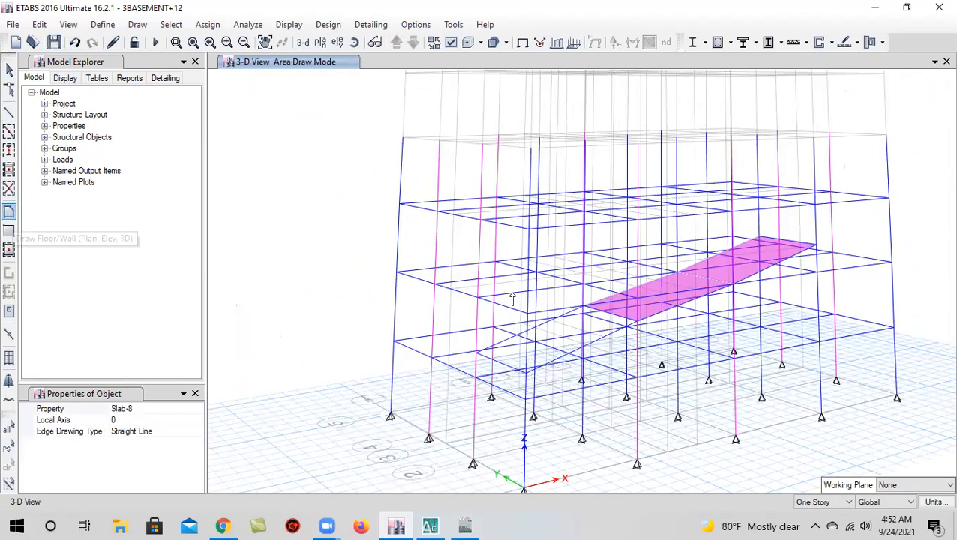
scroll(477, 363, up, 4)
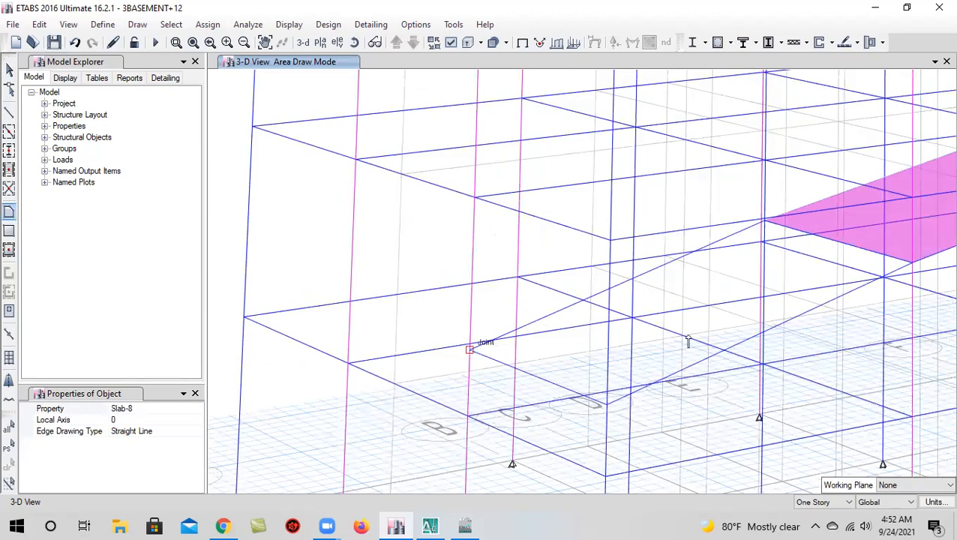
scroll(763, 224, up, 3)
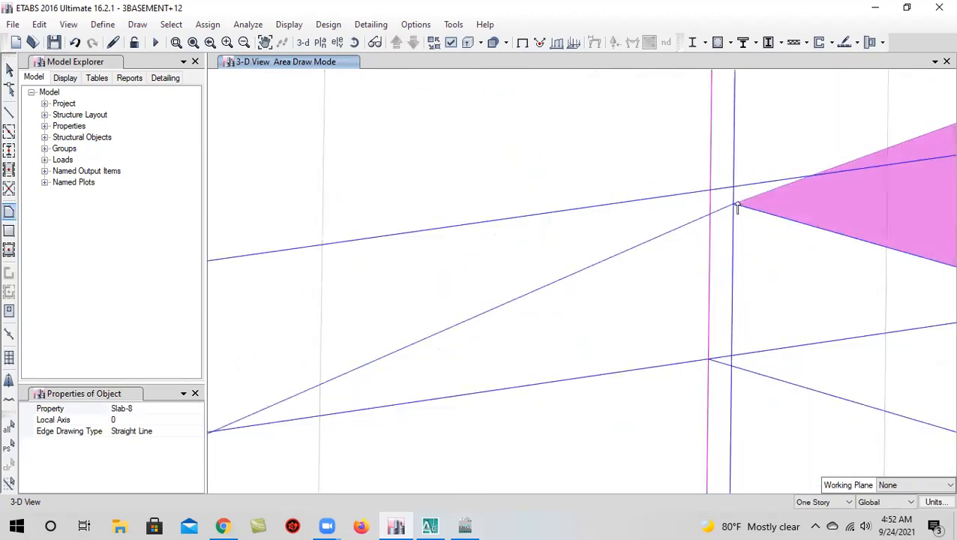
scroll(780, 255, down, 3)
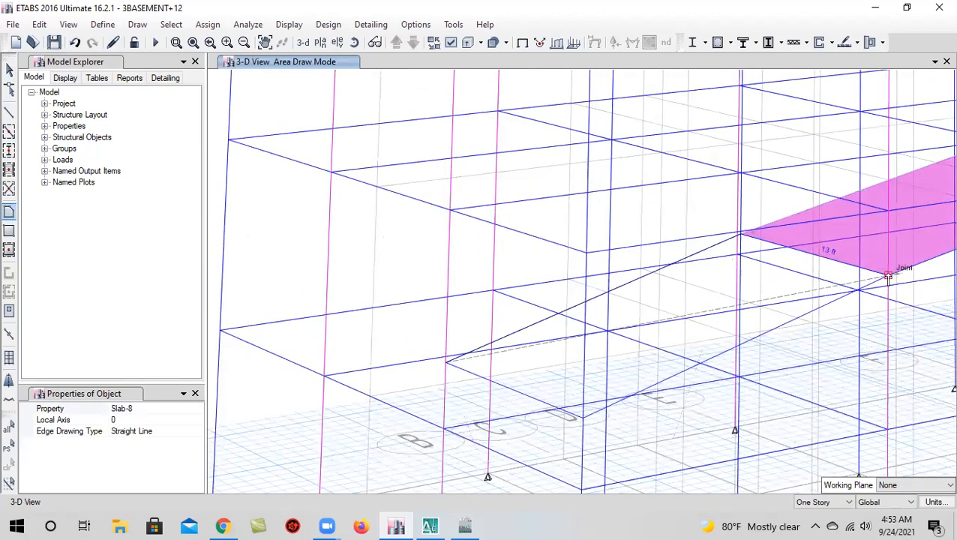
double_click(582, 420)
scroll(600, 338, down, 4)
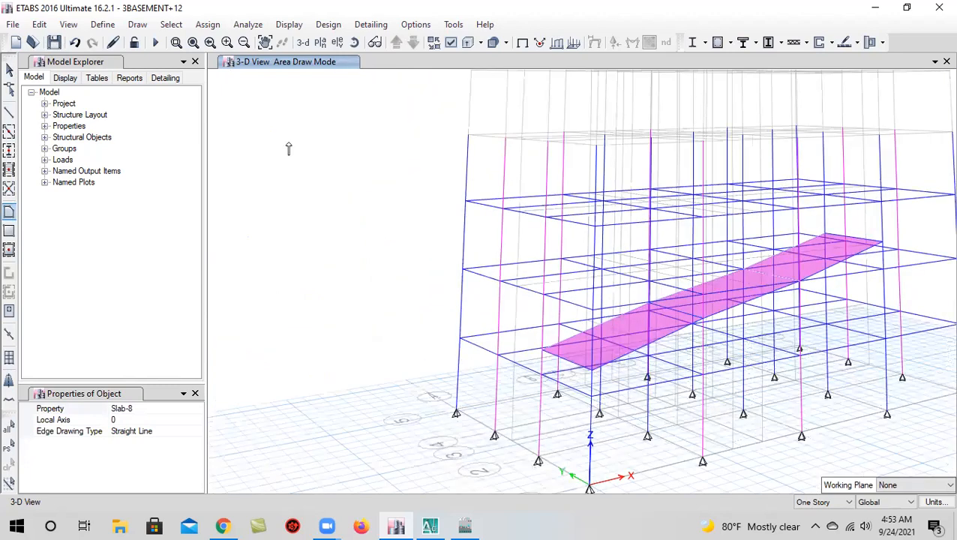
click(9, 68)
click(54, 42)
Draw two inclined FB-12X20 beams from the ramp's grid 2 joints at B and A down to B-4 and A-4 on the lowest beam level
click(357, 42)
drag(556, 403, 735, 426)
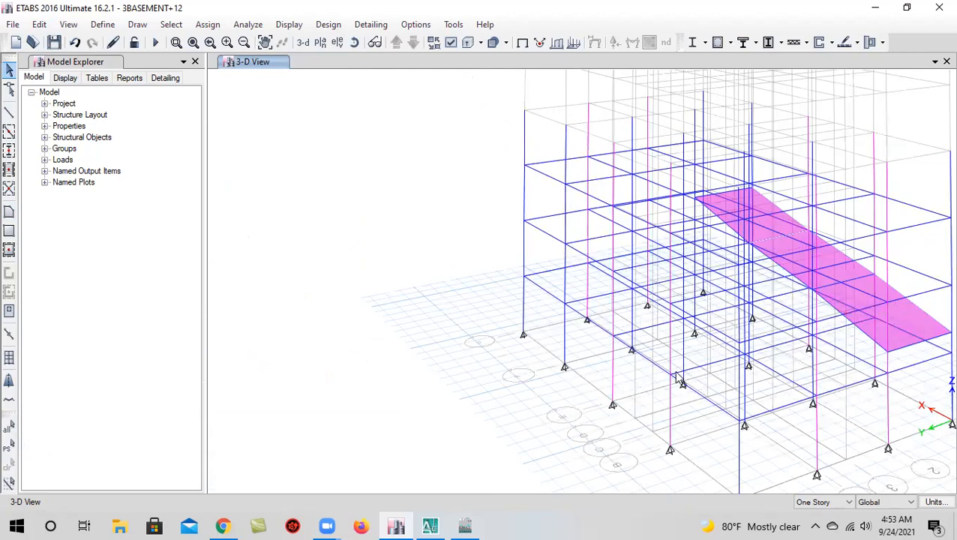
middle_drag(765, 376, 655, 349)
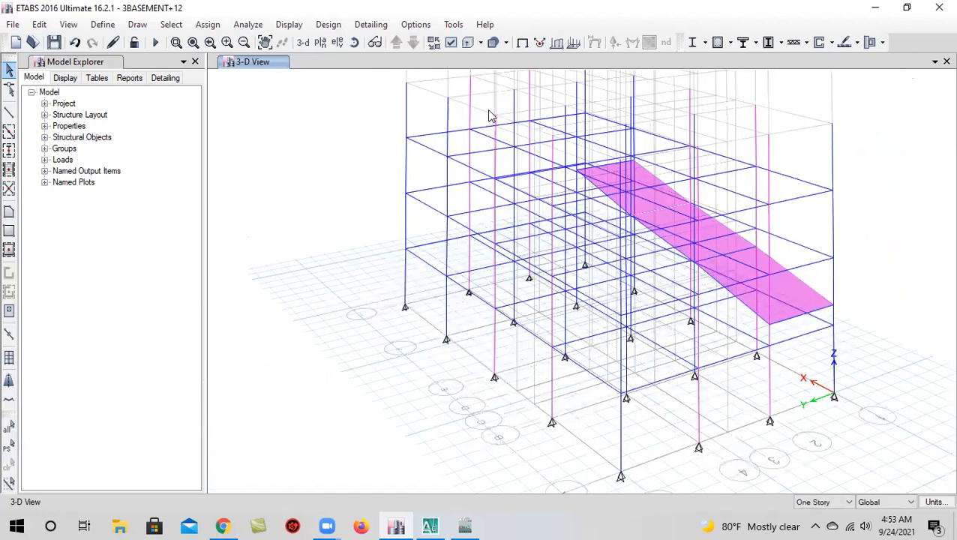
click(353, 45)
drag(702, 352, 768, 409)
scroll(730, 215, up, 4)
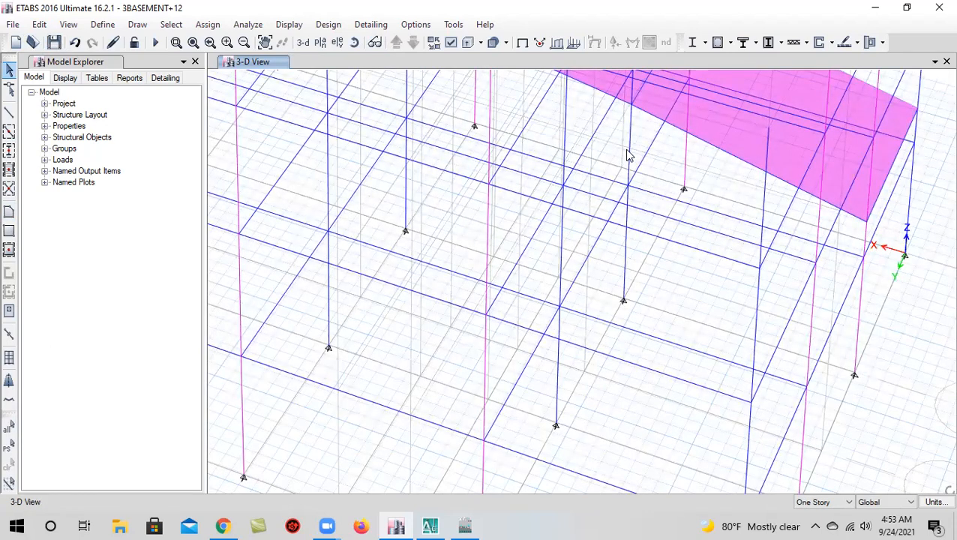
click(9, 111)
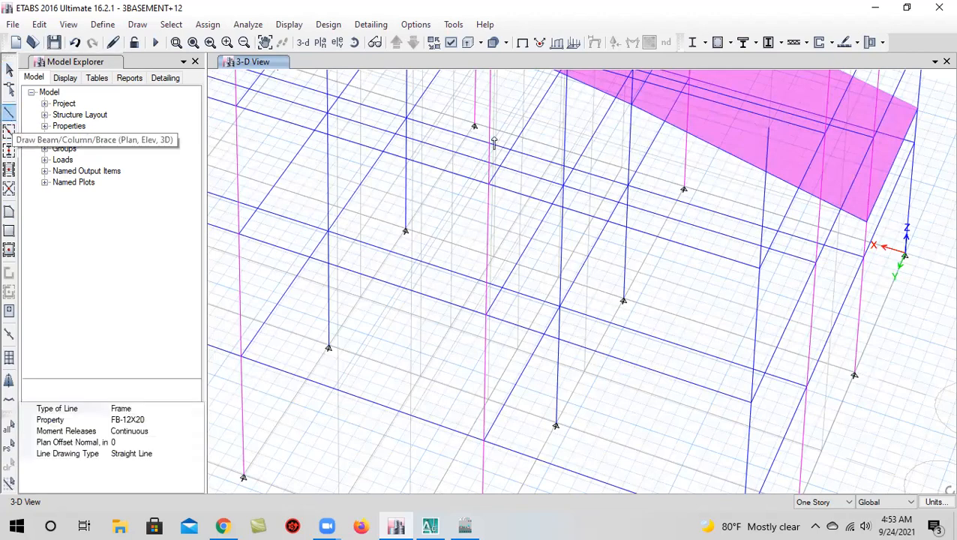
click(631, 106)
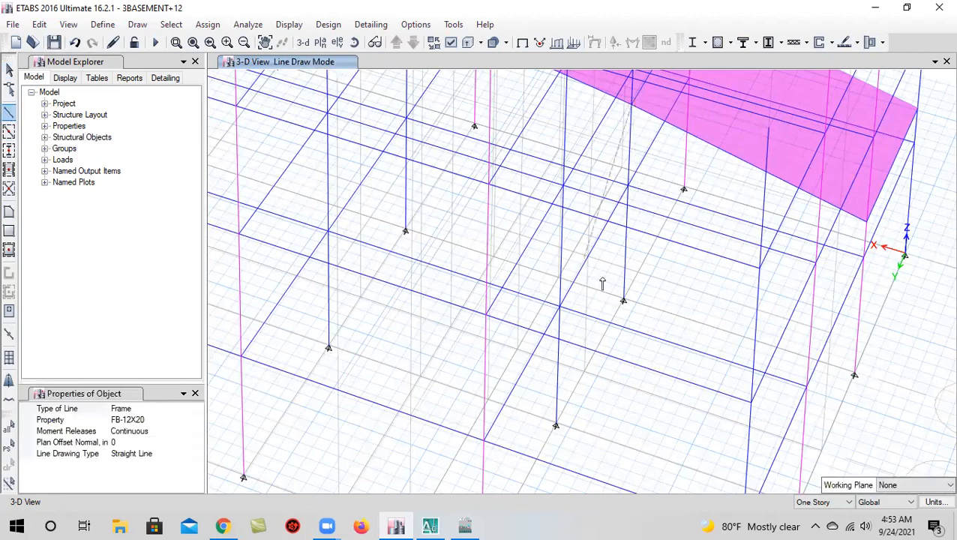
click(560, 309)
middle_drag(633, 329, 538, 355)
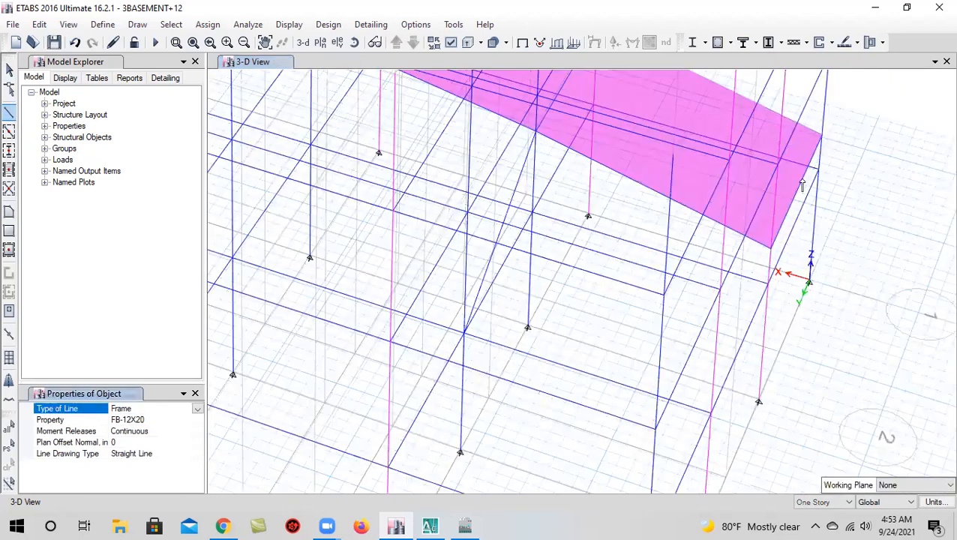
middle_drag(771, 251, 770, 197)
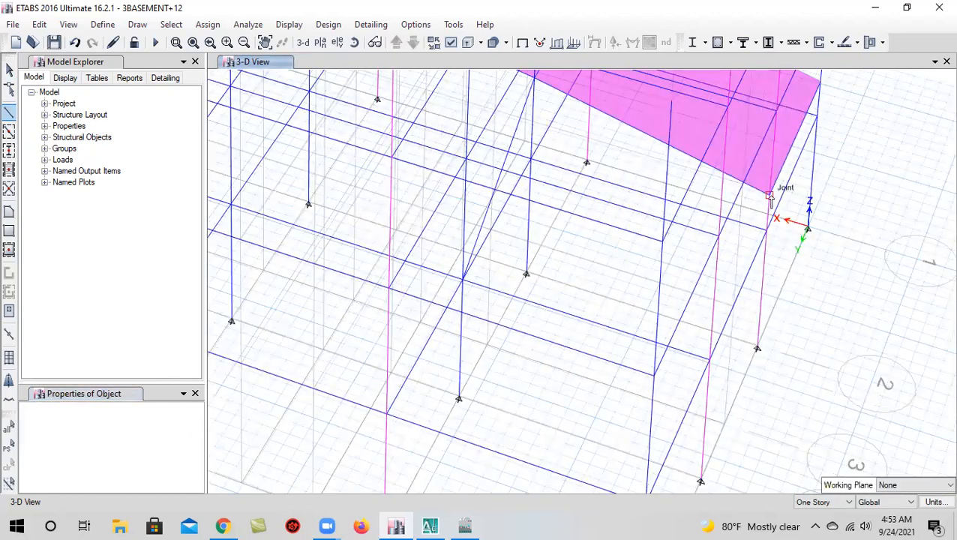
click(769, 197)
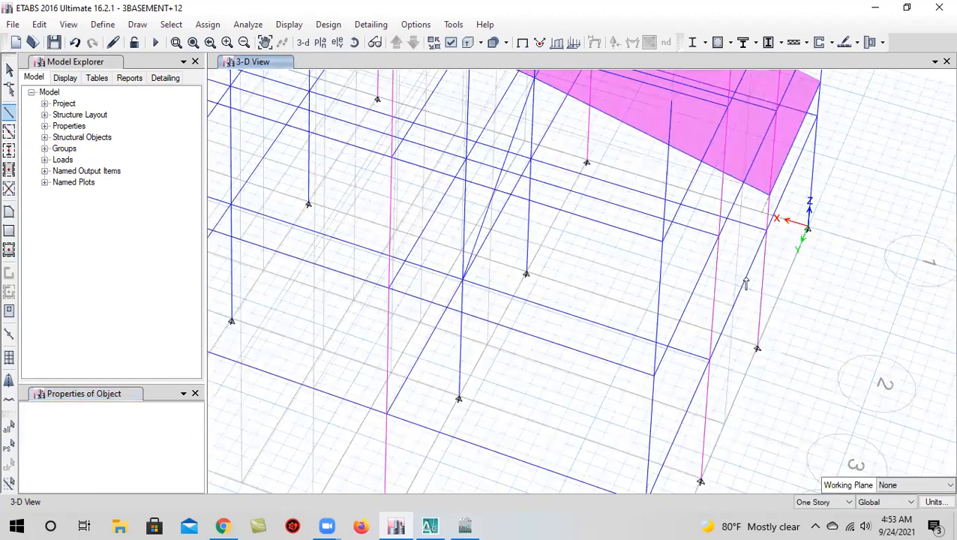
click(709, 363)
middle_drag(565, 384, 571, 400)
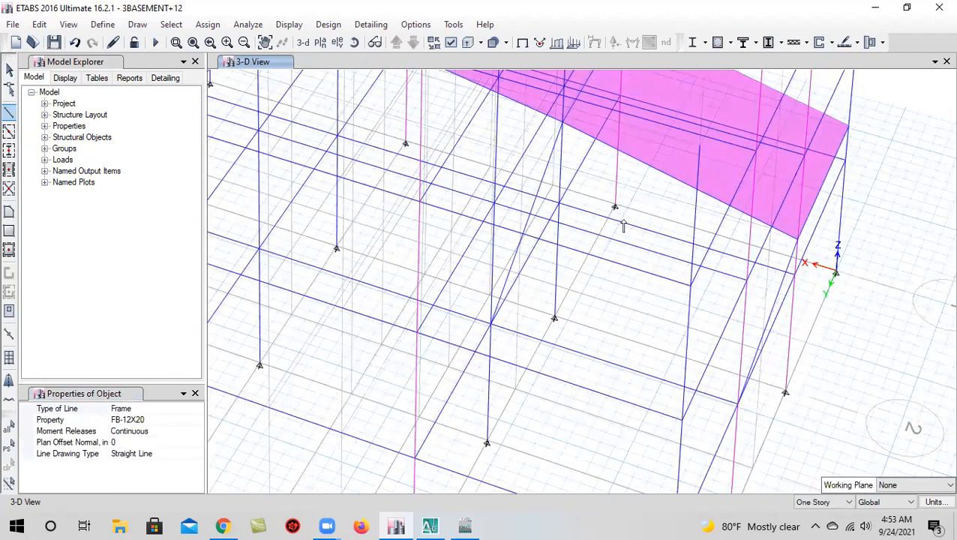
Draw a sloped Slab-8 panel from the ramp's grid 2 edge down to joints A-4 and B-4, and save the model
click(11, 214)
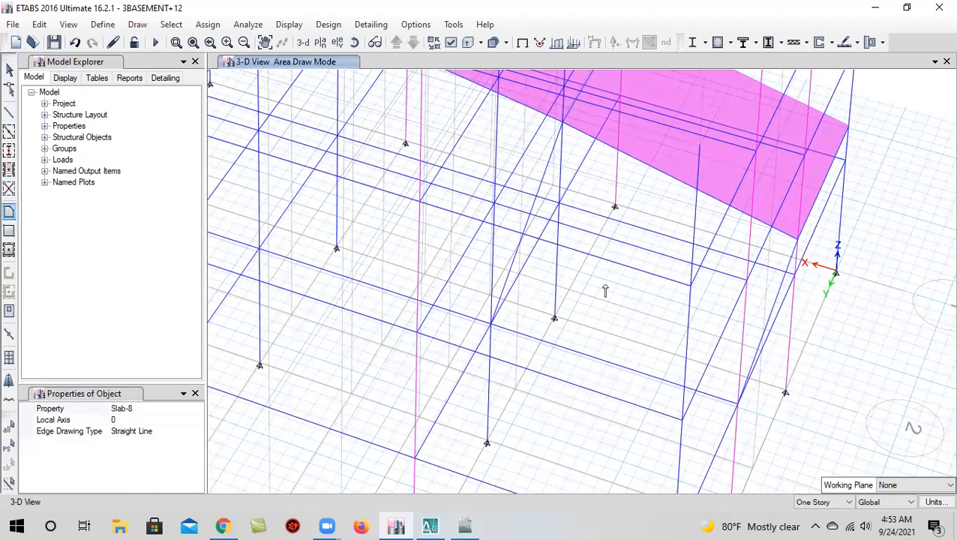
click(565, 122)
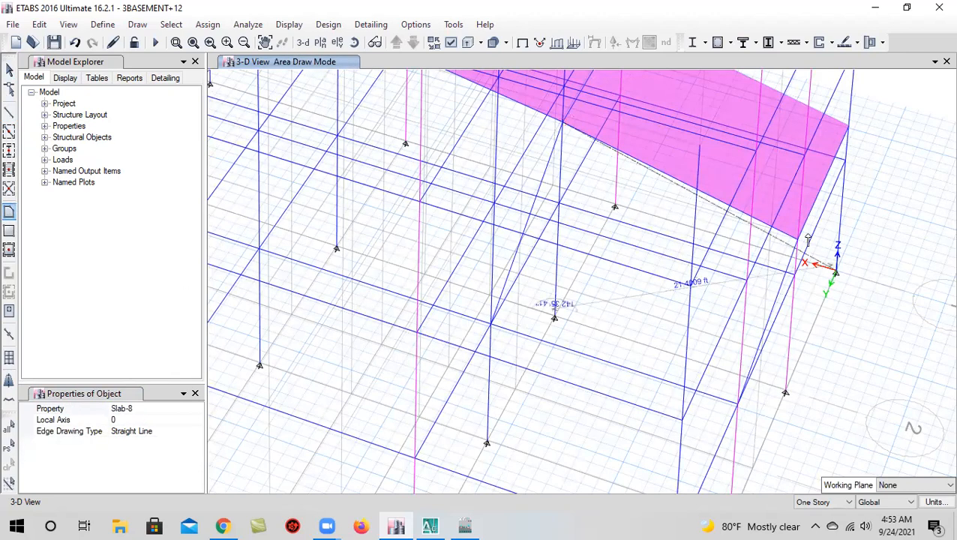
click(798, 239)
click(738, 405)
double_click(491, 324)
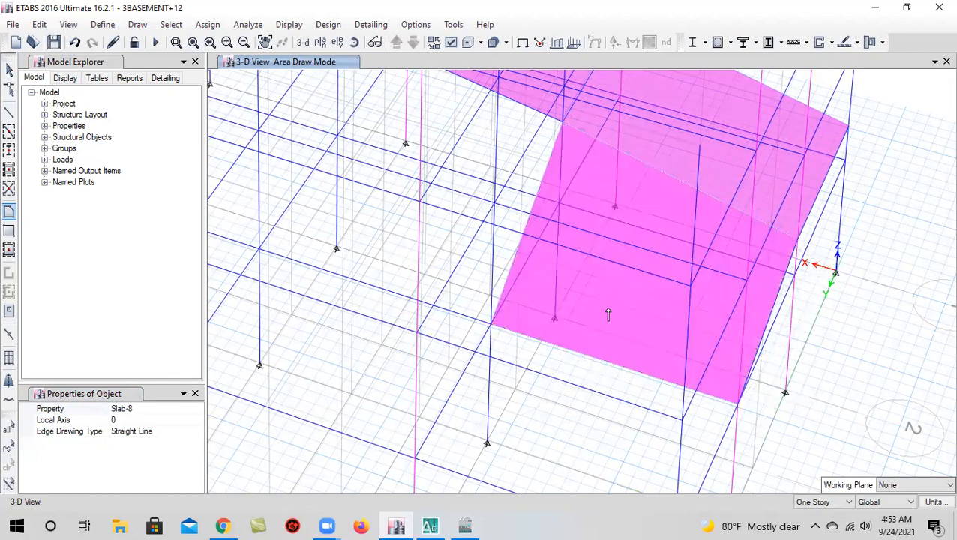
scroll(630, 292, down, 5)
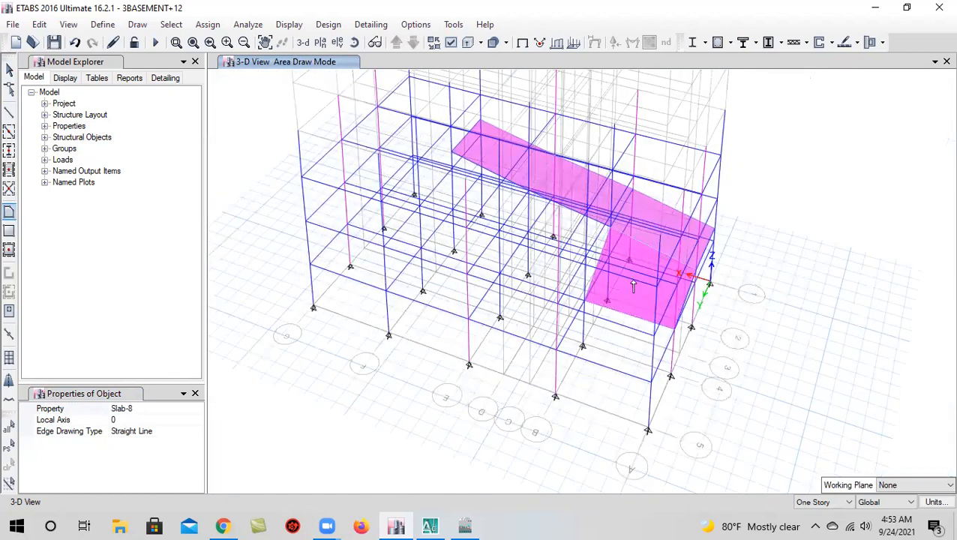
click(355, 42)
drag(631, 257, 598, 291)
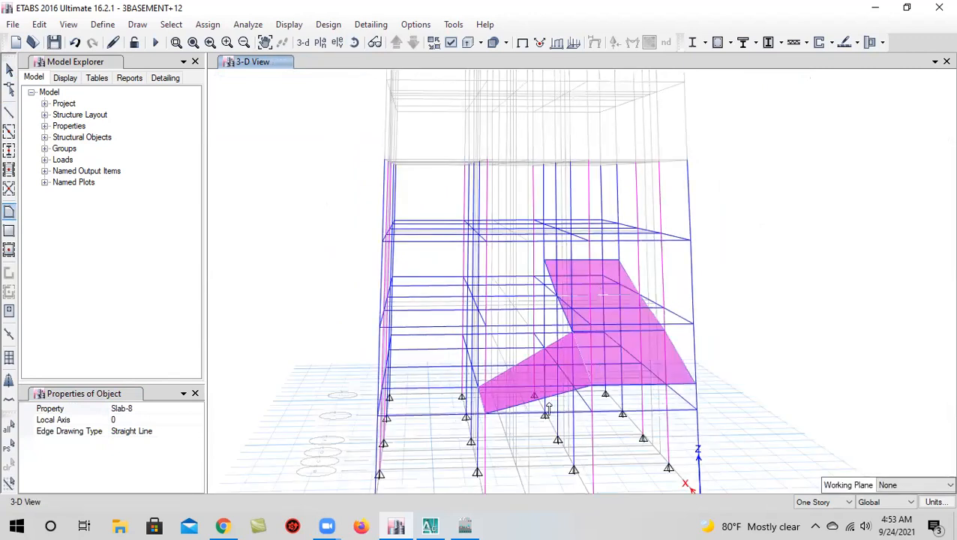
scroll(583, 314, up, 5)
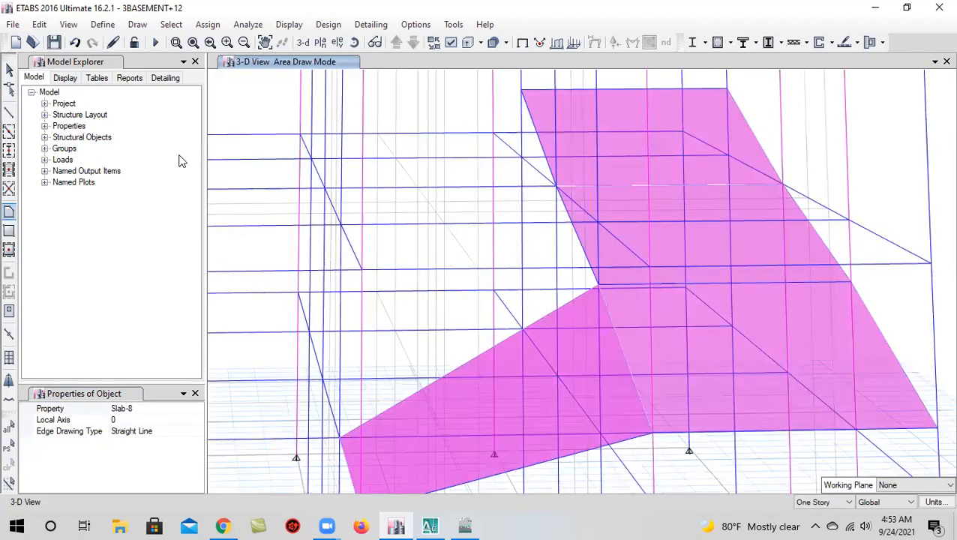
click(55, 41)
scroll(556, 239, down, 5)
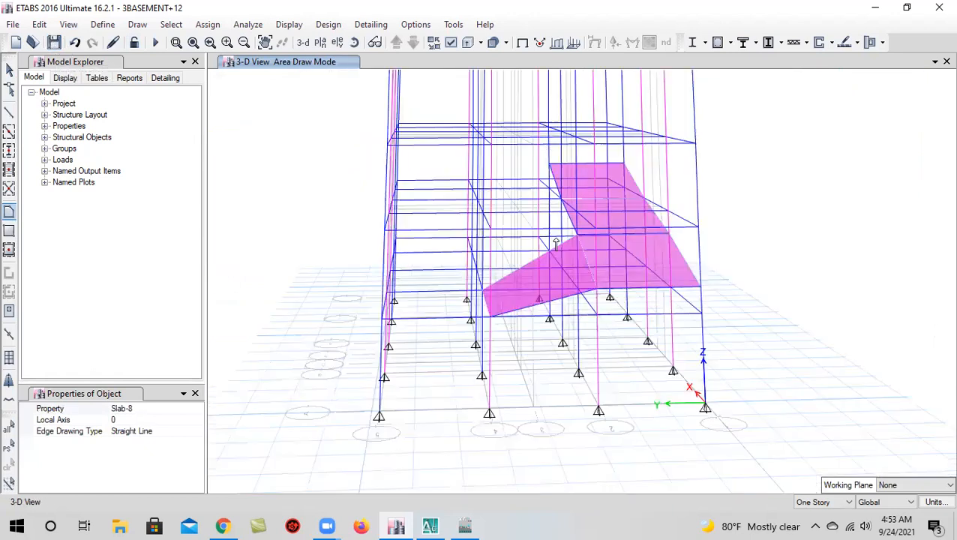
Try to reshape the ramp around its B-2 corner joint, undo the change, and save the model
click(9, 68)
scroll(499, 208, up, 5)
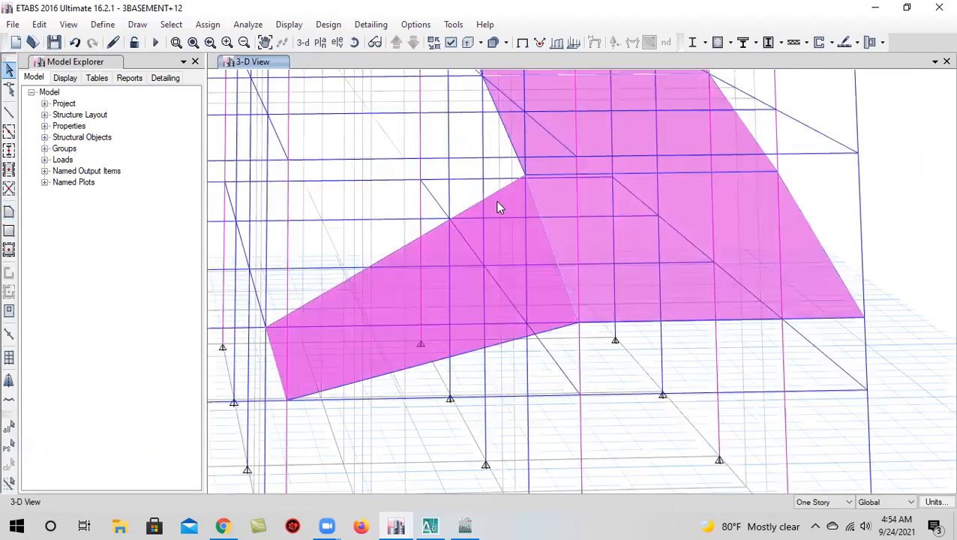
click(502, 192)
click(9, 112)
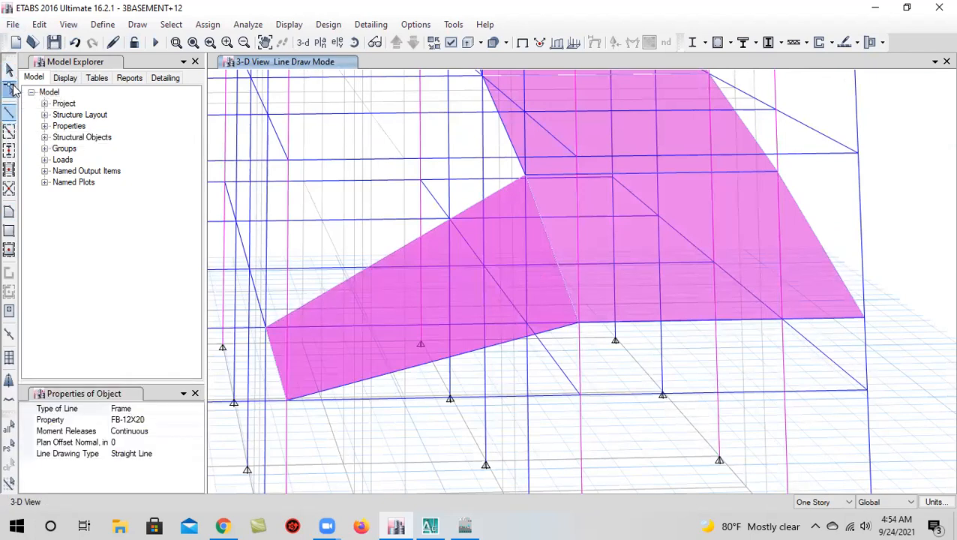
click(10, 88)
click(525, 201)
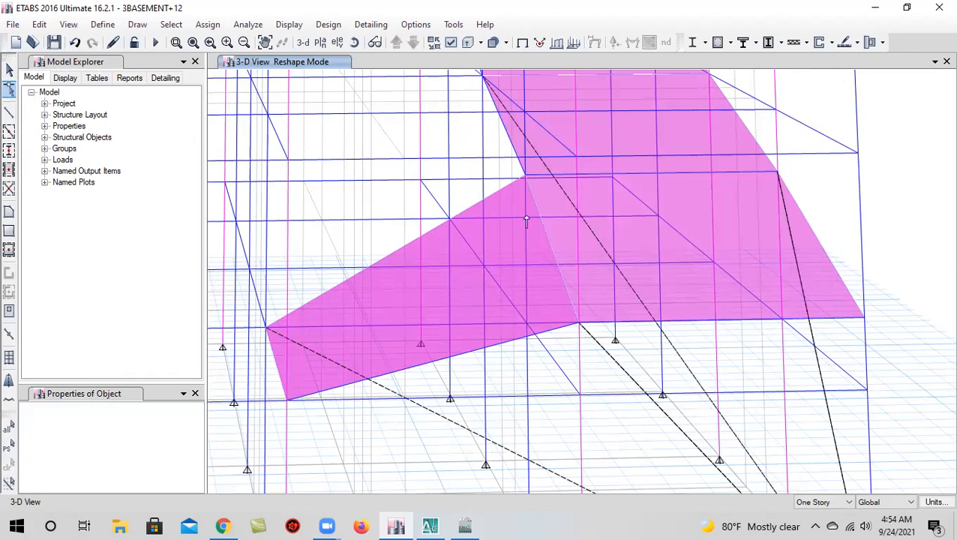
key(F3)
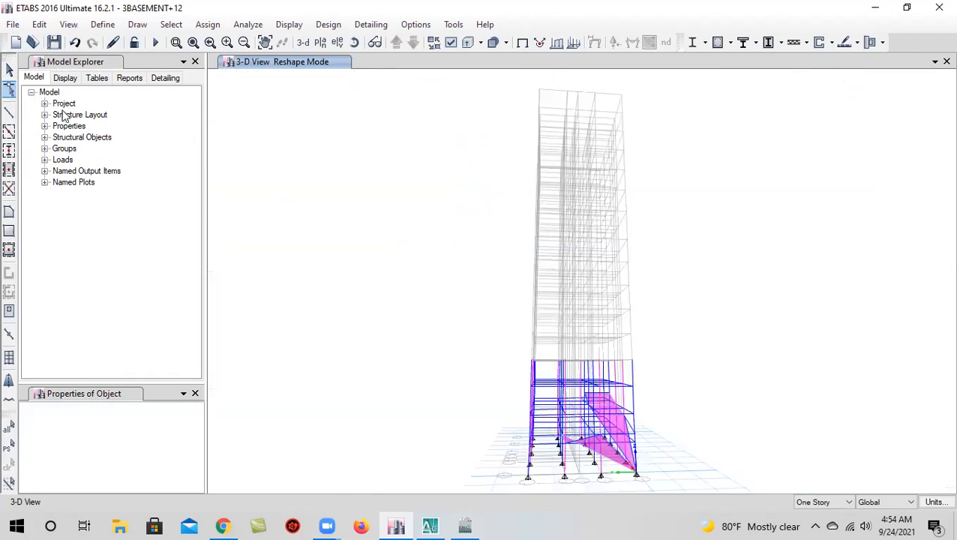
click(75, 42)
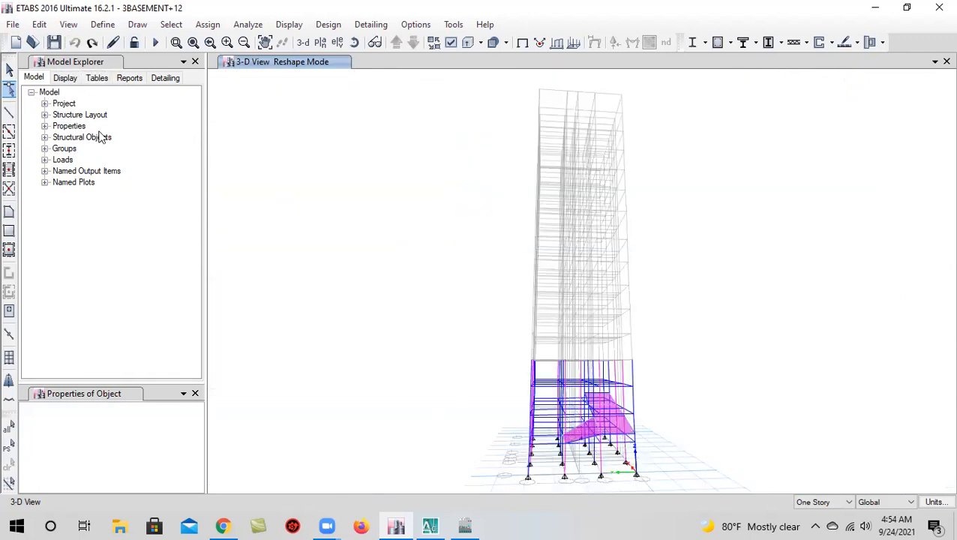
click(9, 69)
click(54, 42)
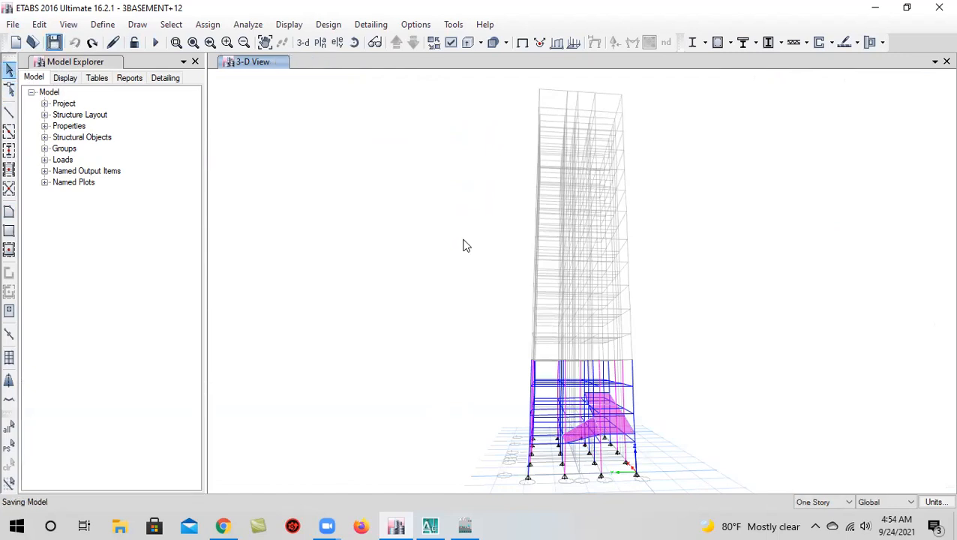
Delete the sloped slab panel between grids 2 and 4 together with the inclined beam from B-2 to B-4
scroll(539, 235, up, 6)
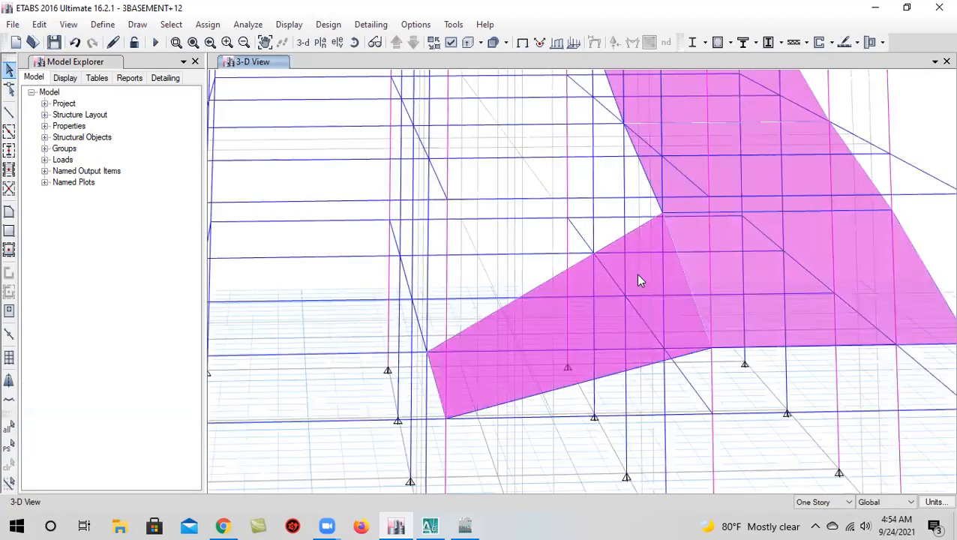
click(640, 231)
click(641, 228)
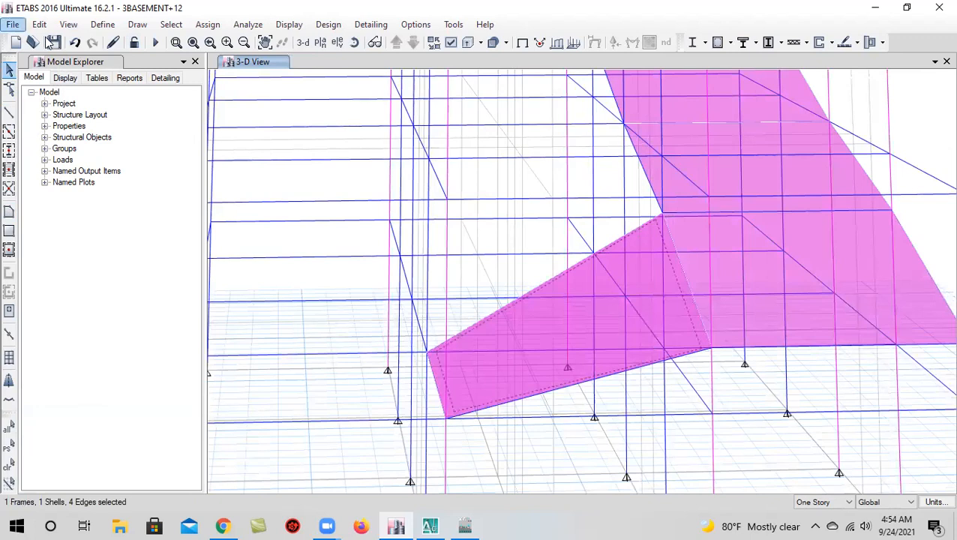
click(40, 24)
click(96, 137)
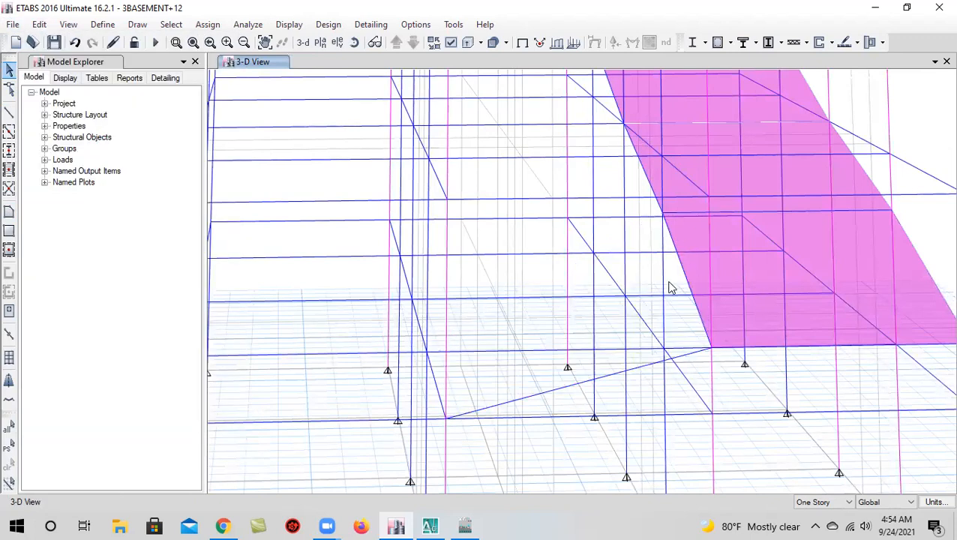
Examine the ramp's grid 2 edge beam and the open bay below it from several angles, and save the model
click(687, 211)
click(686, 210)
click(354, 42)
drag(652, 421, 706, 403)
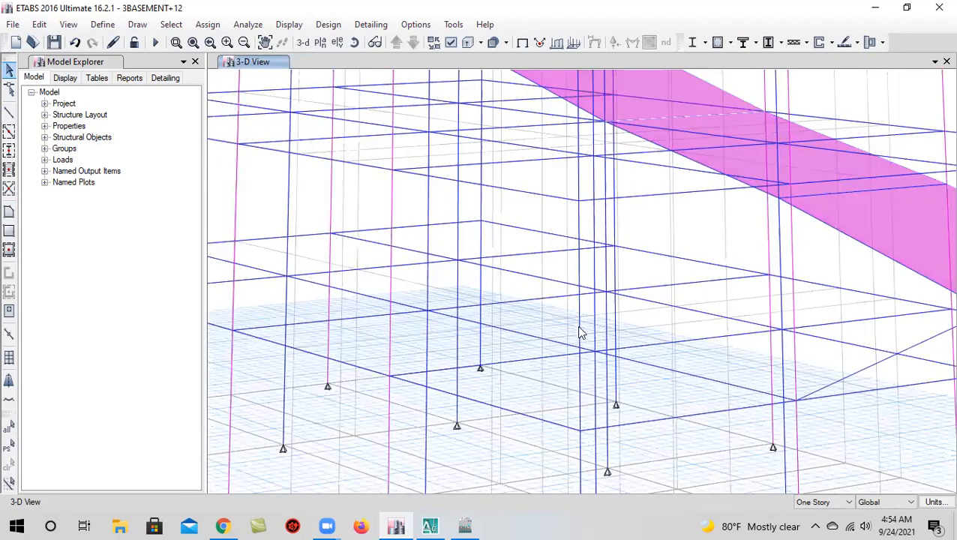
scroll(741, 339, down, 5)
scroll(776, 326, up, 5)
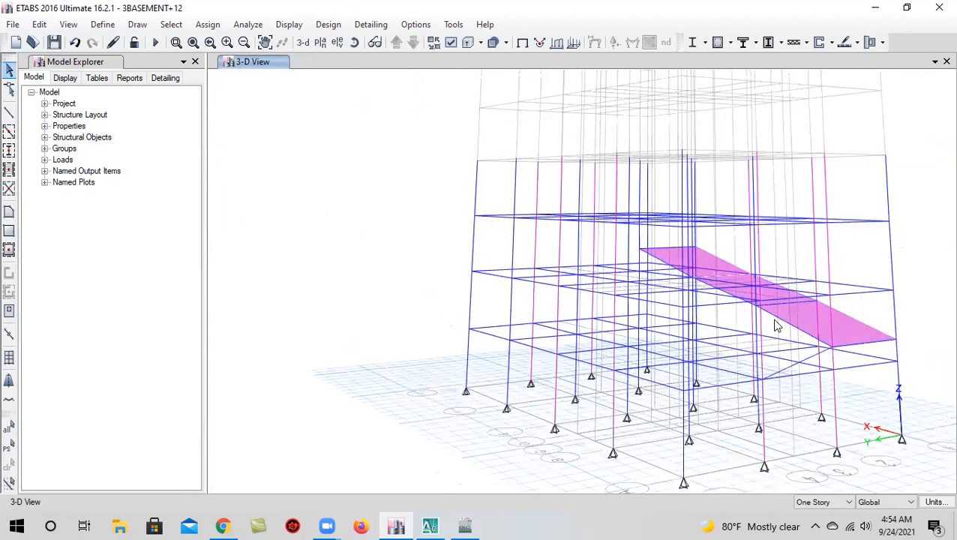
middle_drag(775, 340, 741, 294)
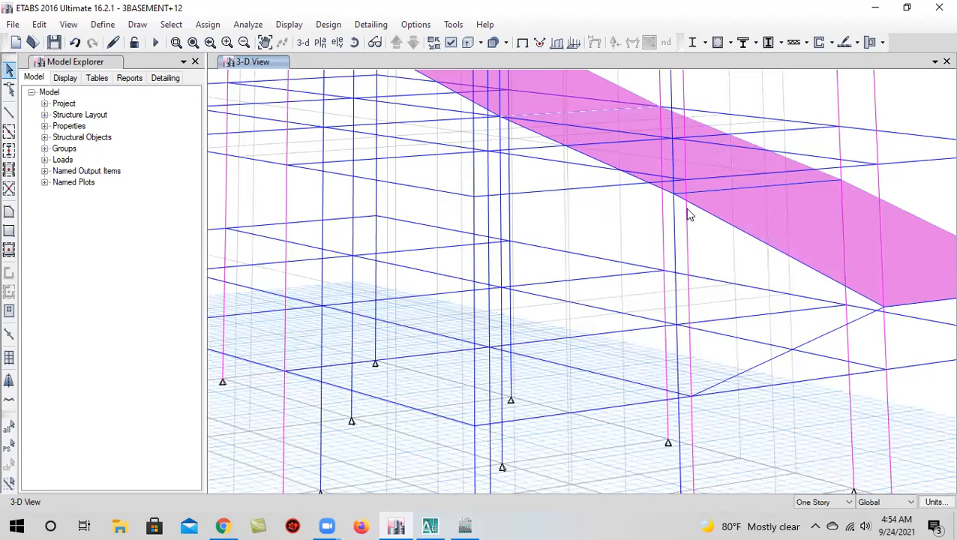
click(717, 223)
scroll(714, 223, down, 5)
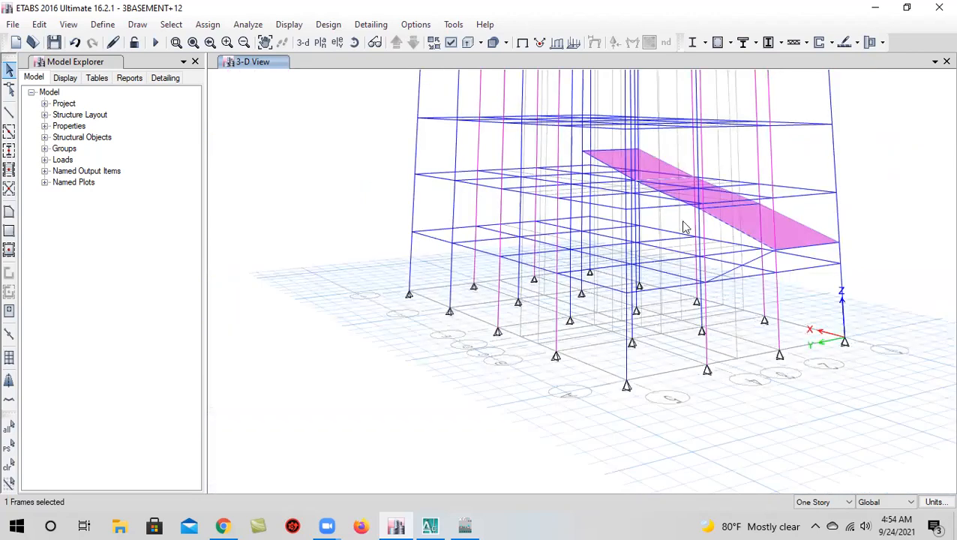
click(354, 45)
drag(632, 360, 666, 361)
mouse_move(676, 411)
mouse_down()
mouse_move(710, 433)
mouse_move(665, 456)
mouse_up()
click(54, 42)
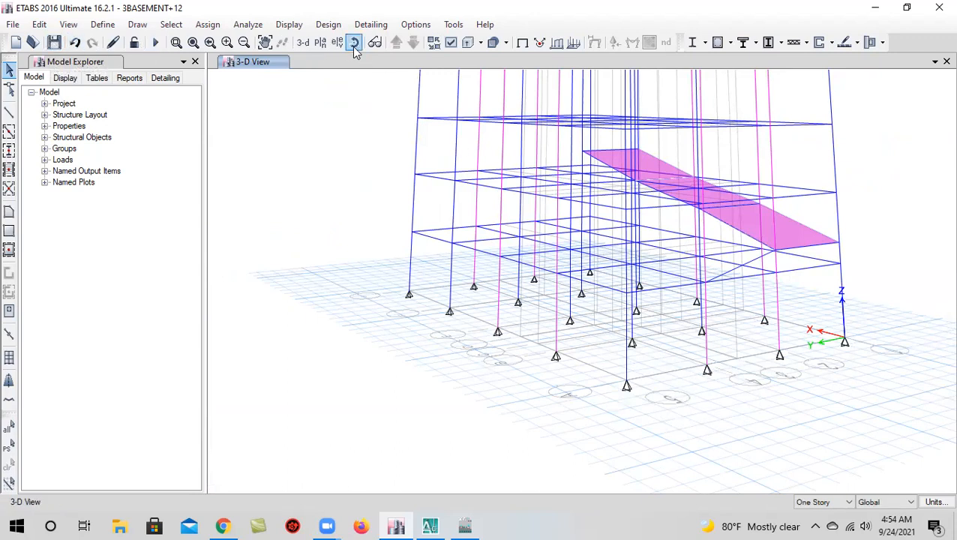
Select the ramp's grid 2 edge beam and inspect how it runs along the slab from above and from the opposite side
click(354, 43)
drag(628, 393, 672, 484)
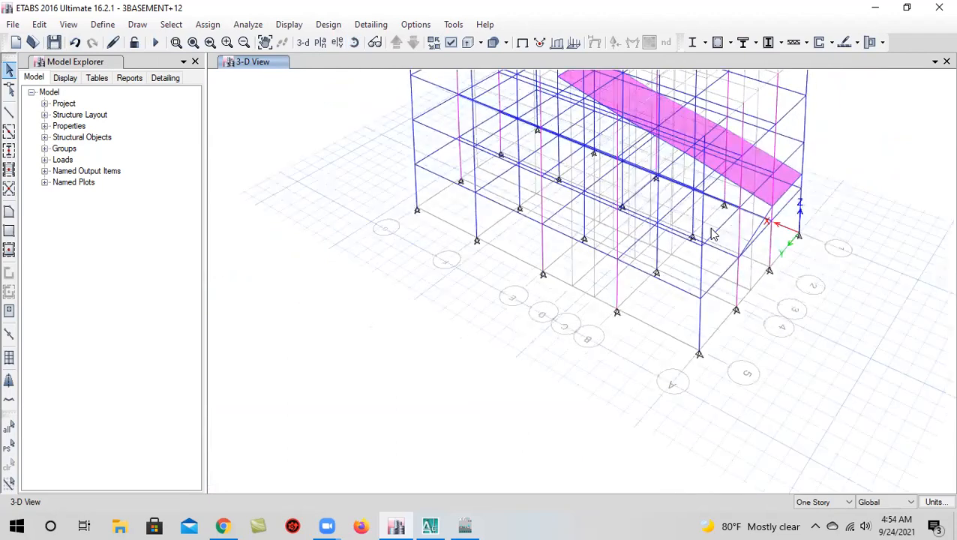
scroll(733, 230, up, 3)
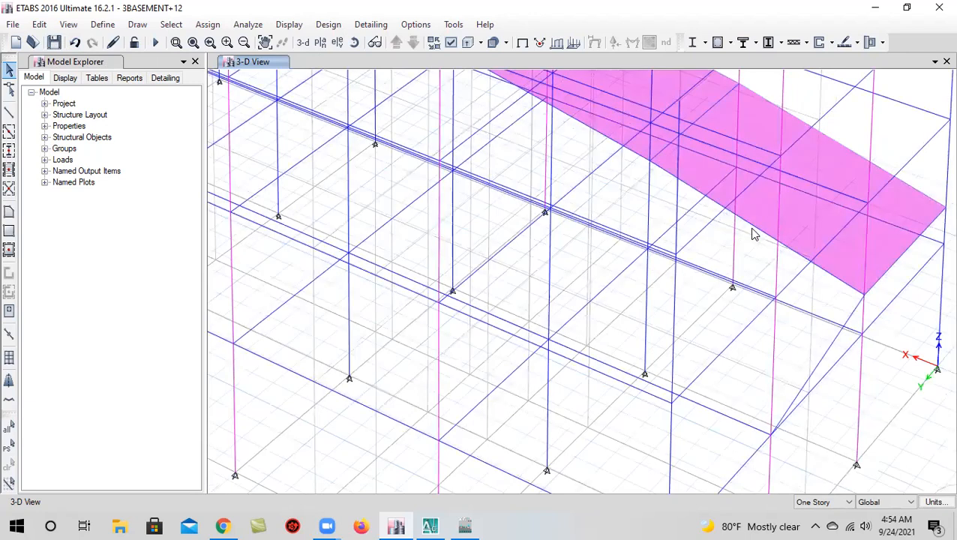
click(754, 234)
scroll(747, 246, down, 5)
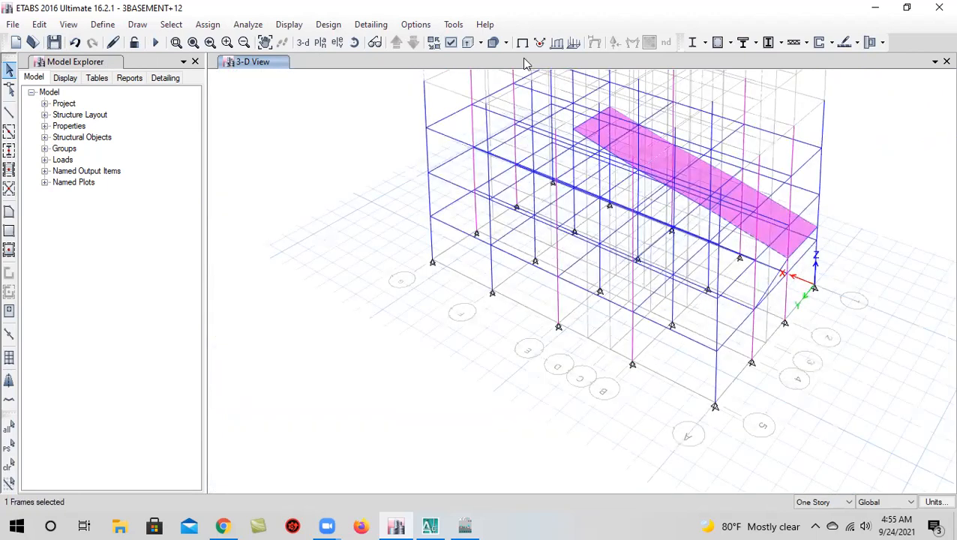
click(354, 45)
drag(799, 402, 498, 212)
scroll(497, 213, up, 4)
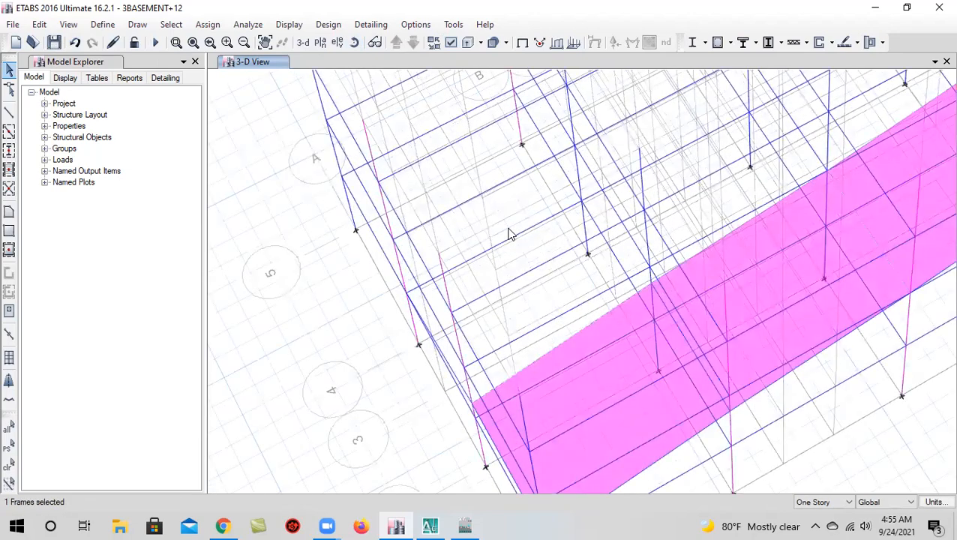
middle_drag(617, 304, 615, 257)
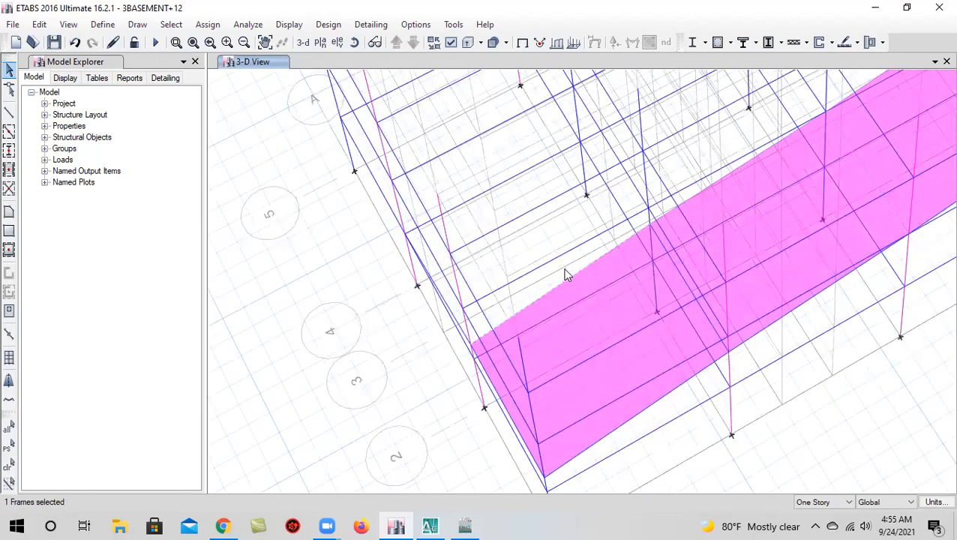
middle_drag(642, 252, 680, 293)
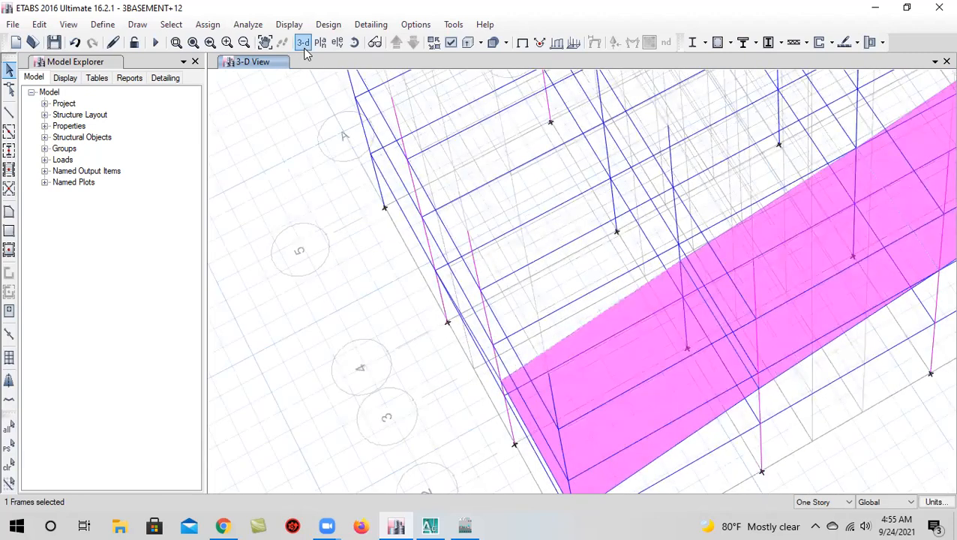
Draw an inclined FB-12X20 beam from the ramp's B-2 joint down to B-4 on the BASE-01 beam level
click(304, 44)
click(354, 42)
drag(567, 426, 675, 401)
scroll(658, 397, up, 5)
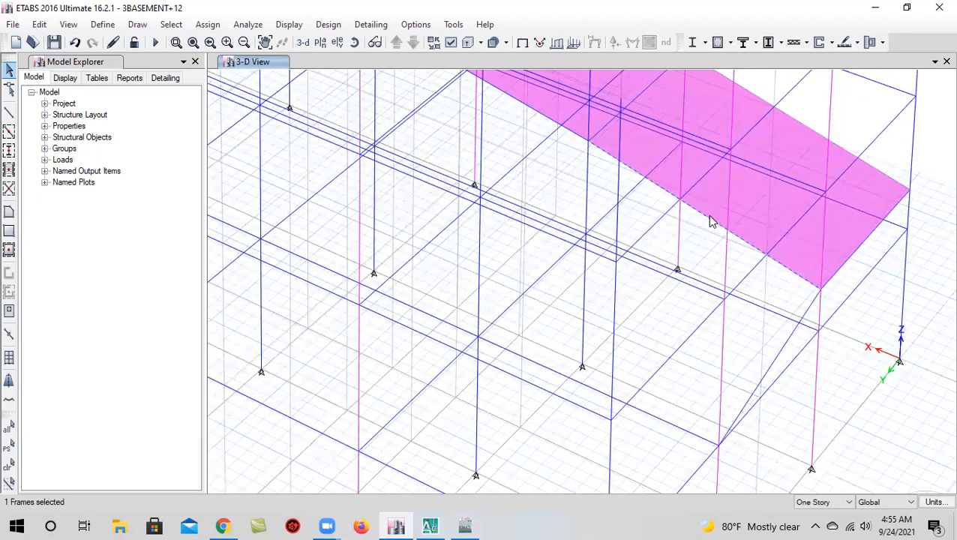
click(9, 111)
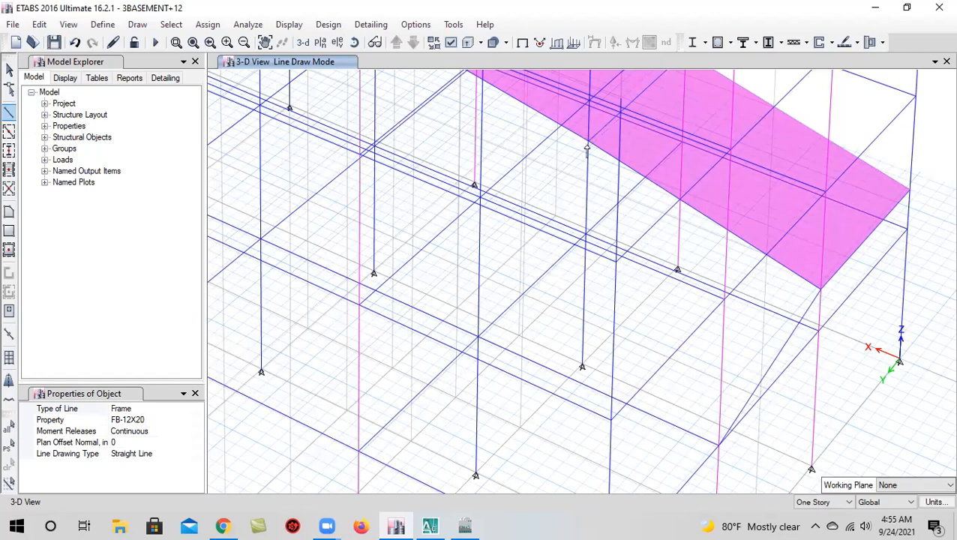
click(589, 141)
click(478, 337)
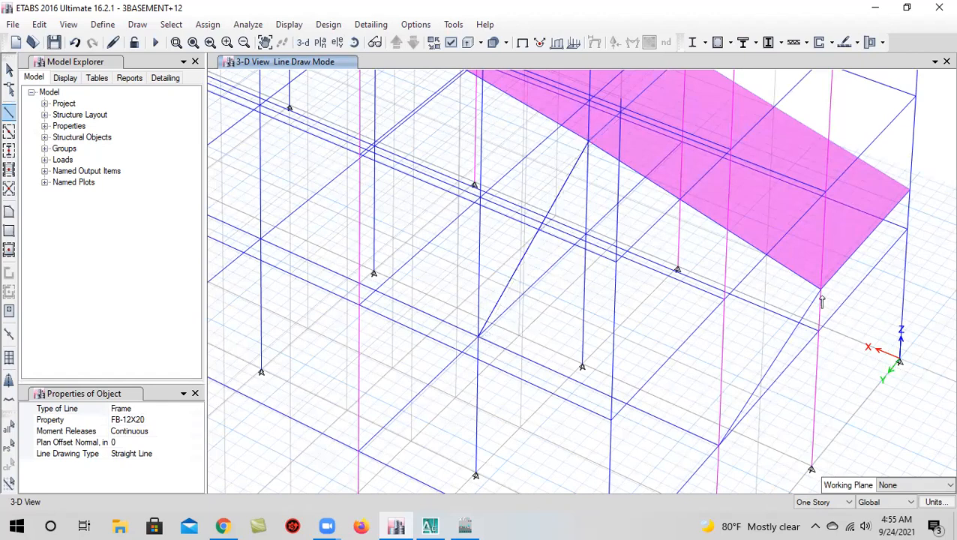
right_click(784, 421)
middle_drag(557, 384, 577, 353)
scroll(577, 350, down, 2)
scroll(580, 350, down, 2)
scroll(604, 347, up, 4)
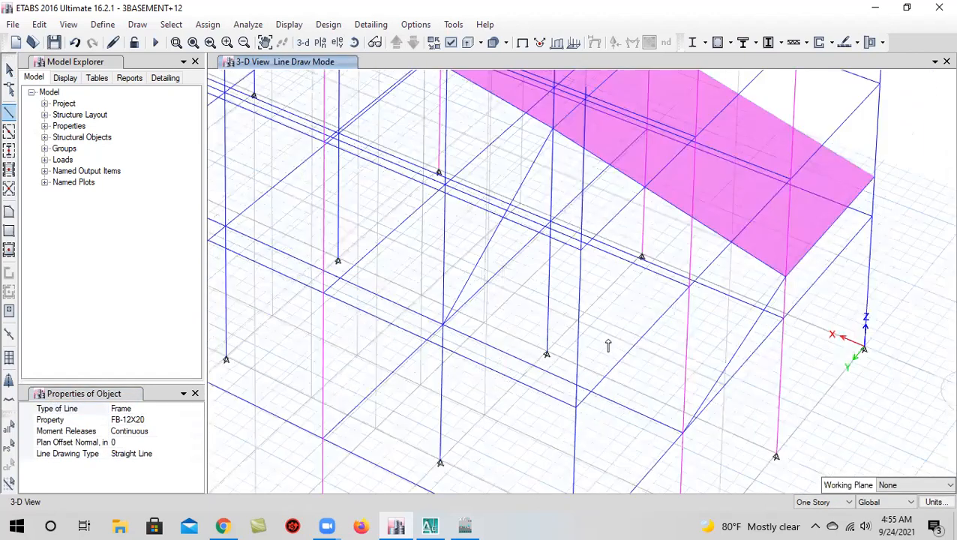
click(9, 68)
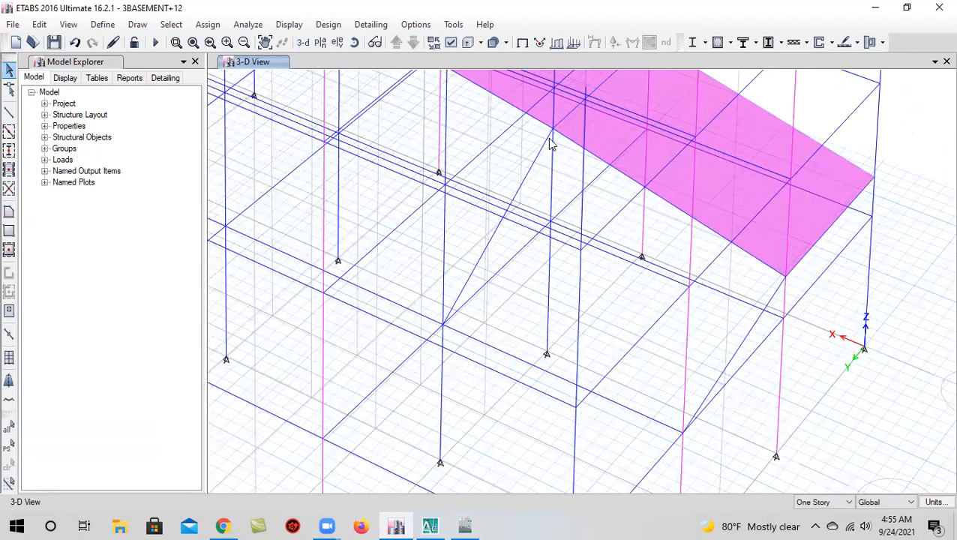
Draw a sloped Slab-8 panel between grids A and B, from the ramp's grid 2 edge down to grid 4 at BASE-01
click(9, 212)
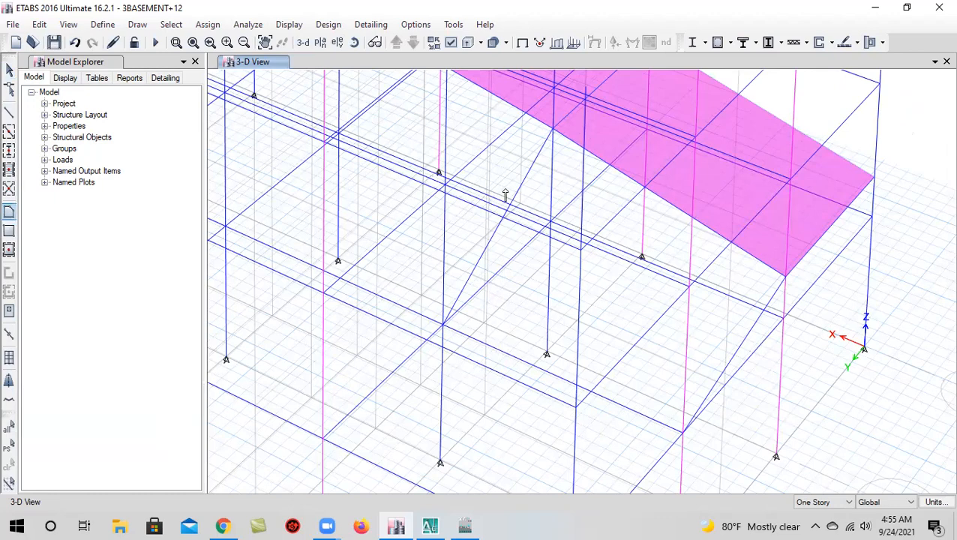
click(553, 129)
click(443, 328)
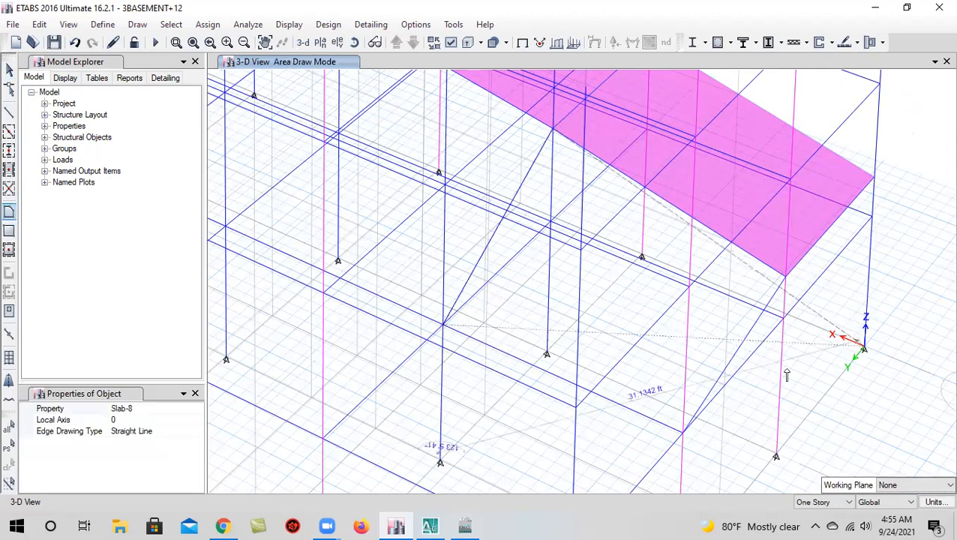
click(685, 431)
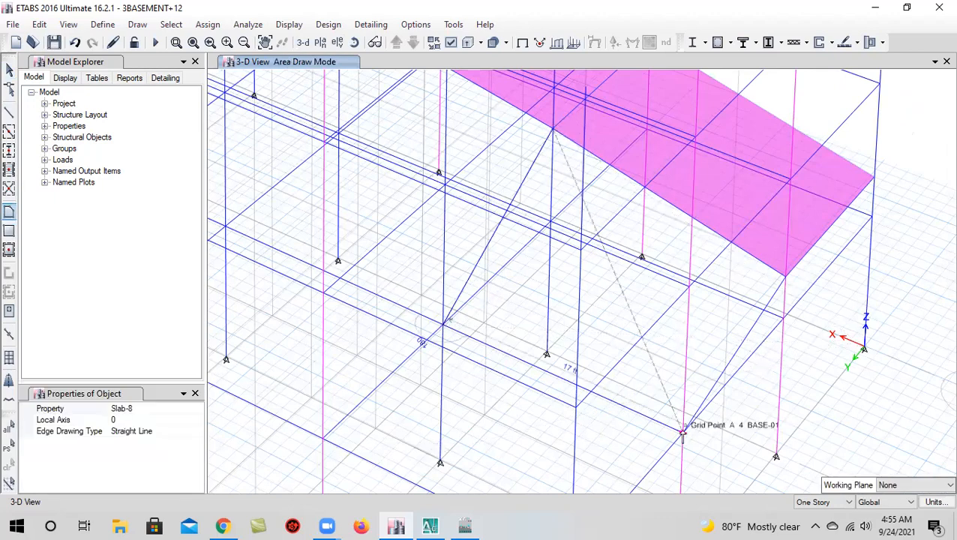
double_click(785, 276)
Draw a Slab-8 landing panel at BASE-01 between grids 4 and 5 and grids A and B
scroll(709, 315, down, 3)
scroll(707, 319, up, 2)
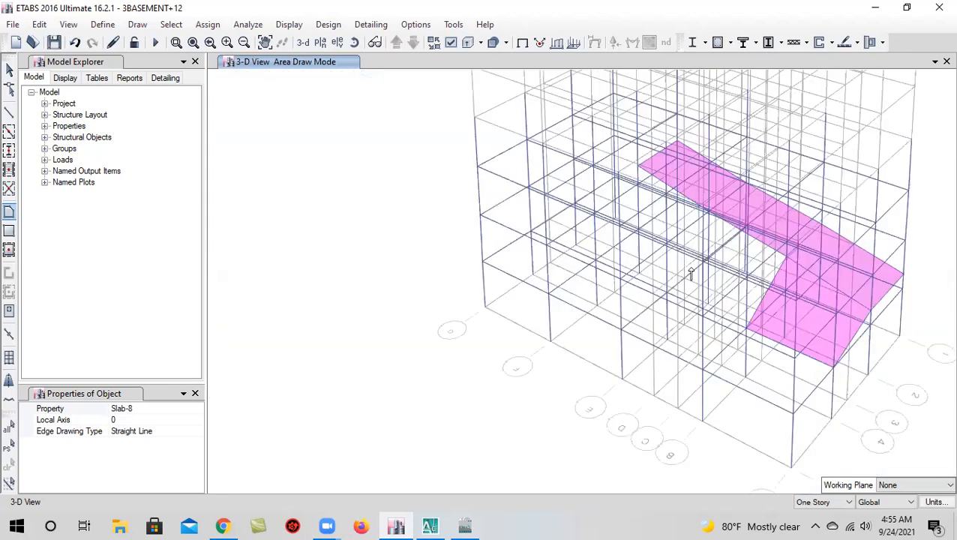
scroll(707, 319, up, 5)
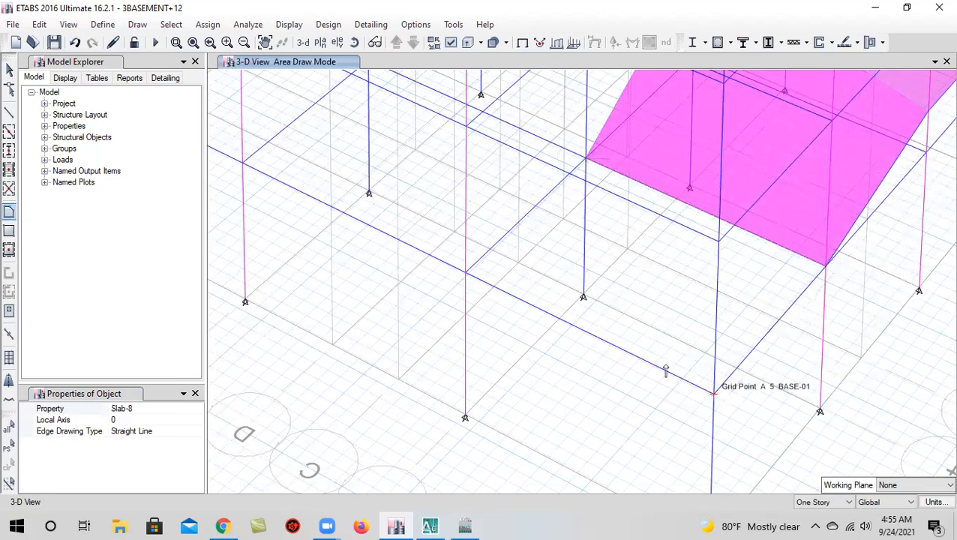
key(Return)
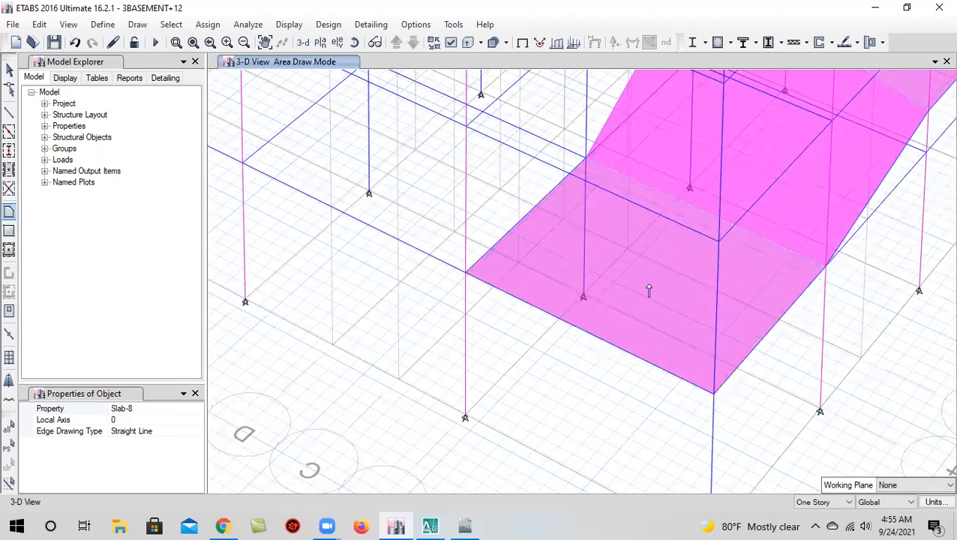
Examine the turned ramp with its landing and the lowest basement bays toward grids E, F and G from the grid 5 side
scroll(647, 291, down, 5)
middle_drag(609, 363, 699, 398)
click(360, 47)
drag(572, 401, 663, 385)
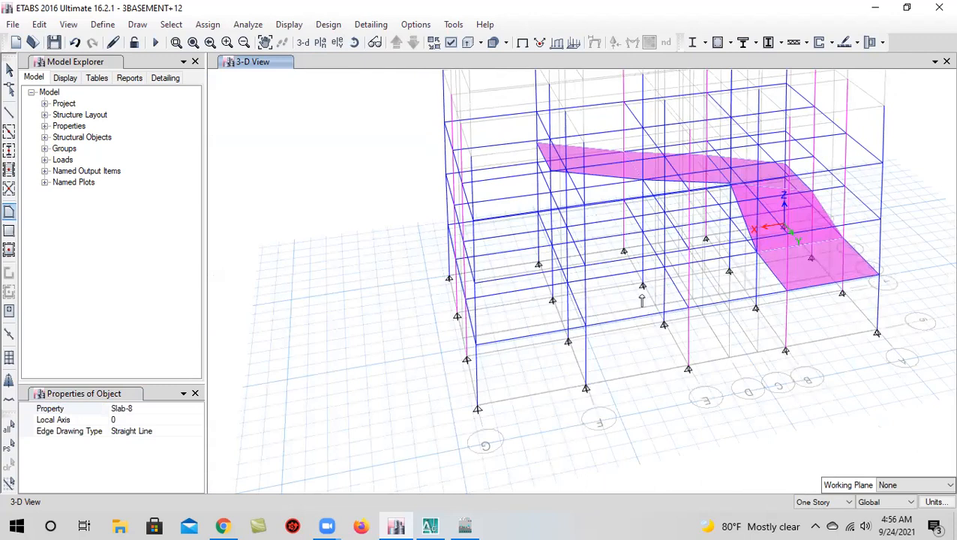
scroll(620, 300, up, 3)
click(9, 69)
scroll(403, 178, down, 5)
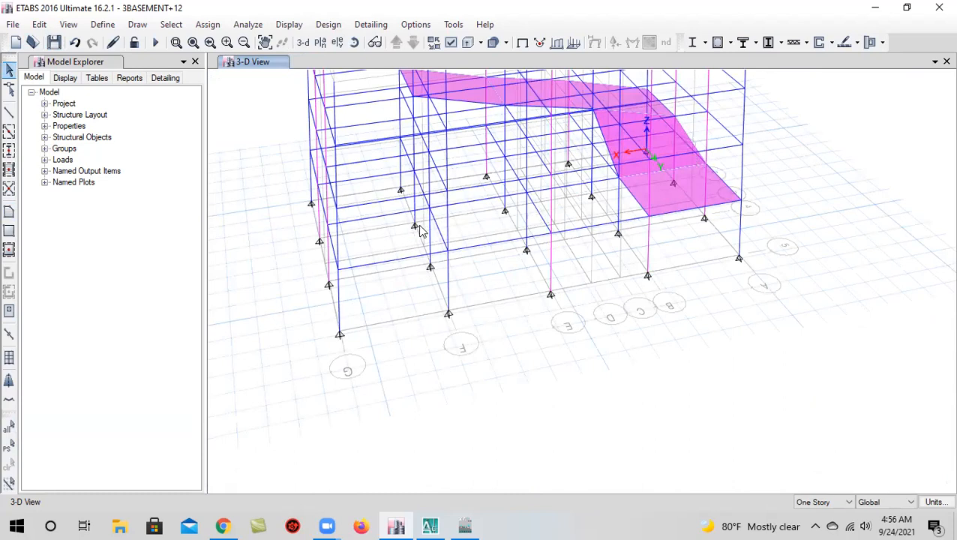
click(9, 111)
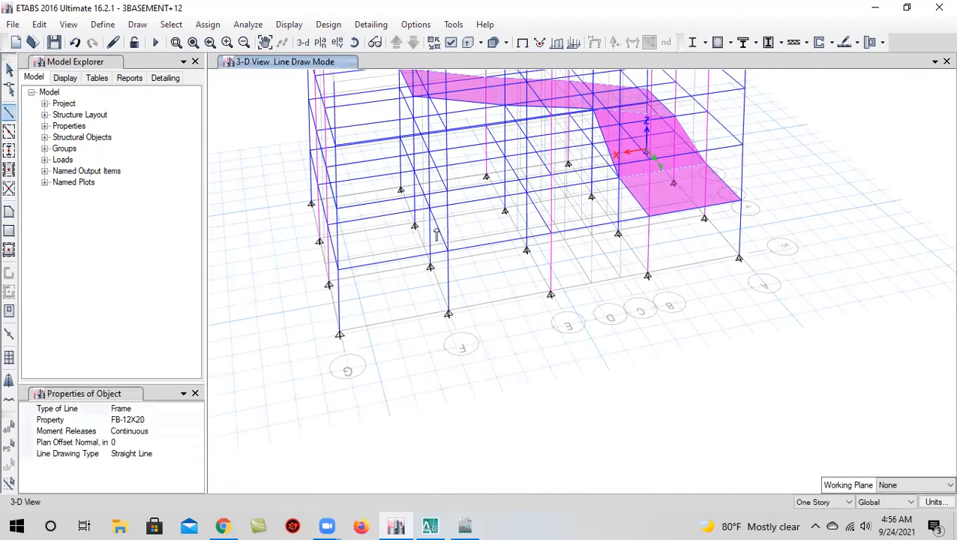
click(9, 68)
scroll(462, 252, up, 2)
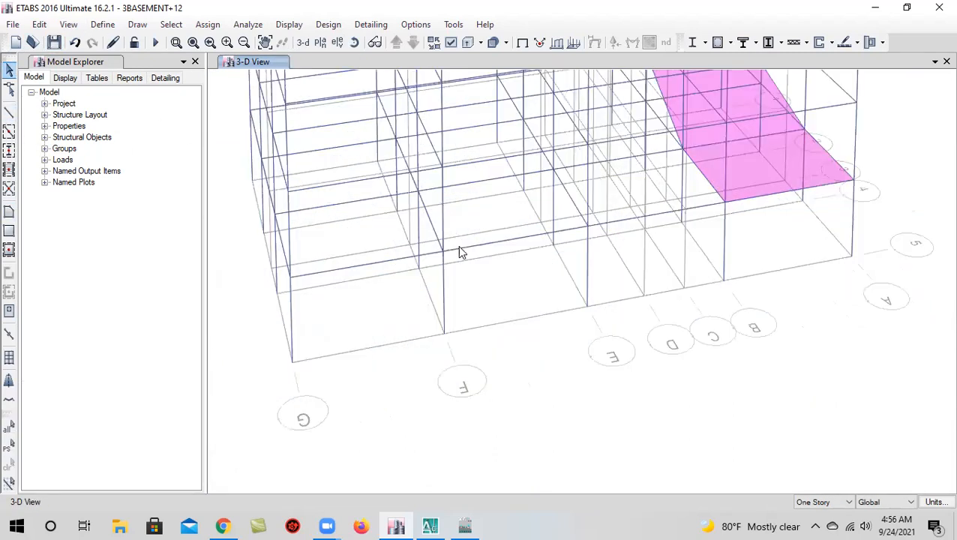
scroll(413, 201, up, 3)
click(400, 192)
scroll(412, 194, down, 5)
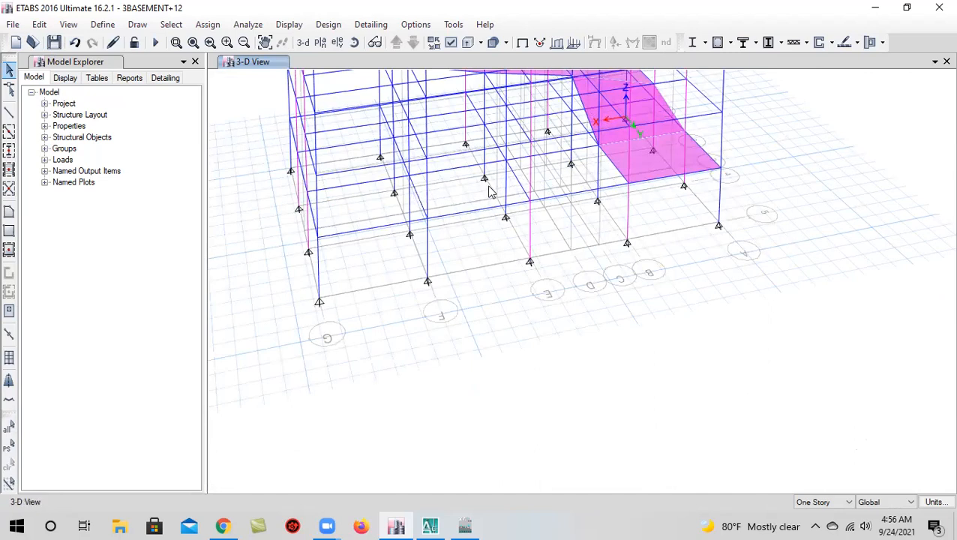
Copy the BASE-01 beam on grid E between grids 4 and 5 and paste it with a Delta Z of -4 ft
scroll(565, 170, up, 3)
click(568, 165)
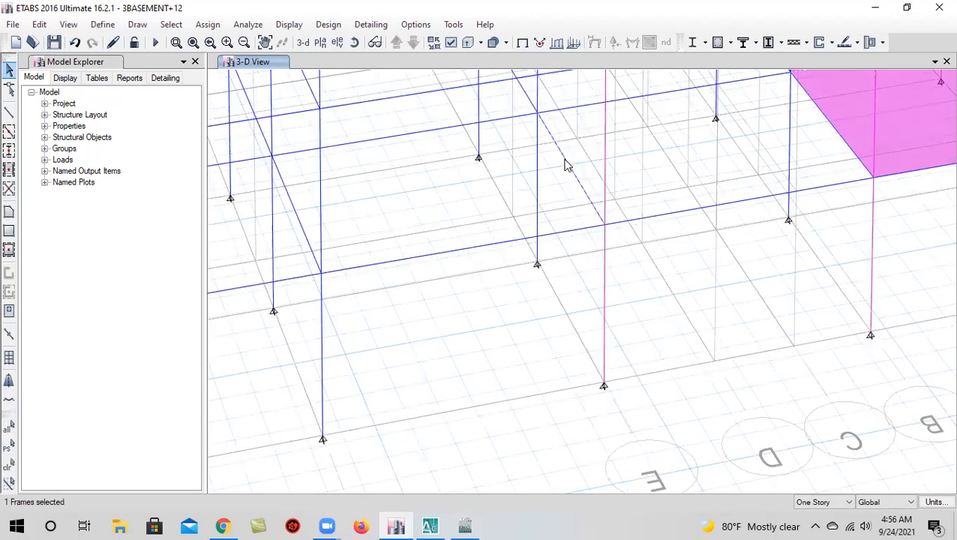
click(39, 24)
click(64, 101)
key(ctrl+v)
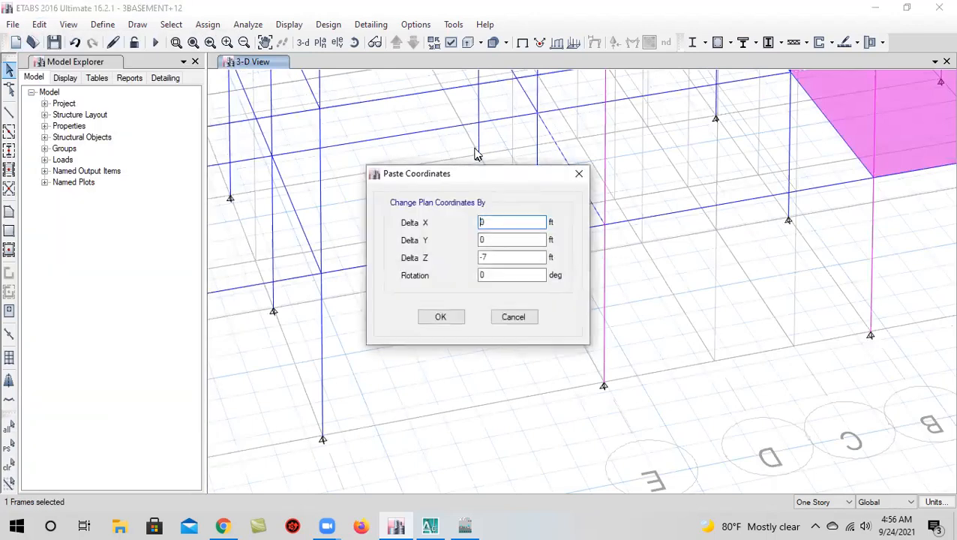
click(513, 317)
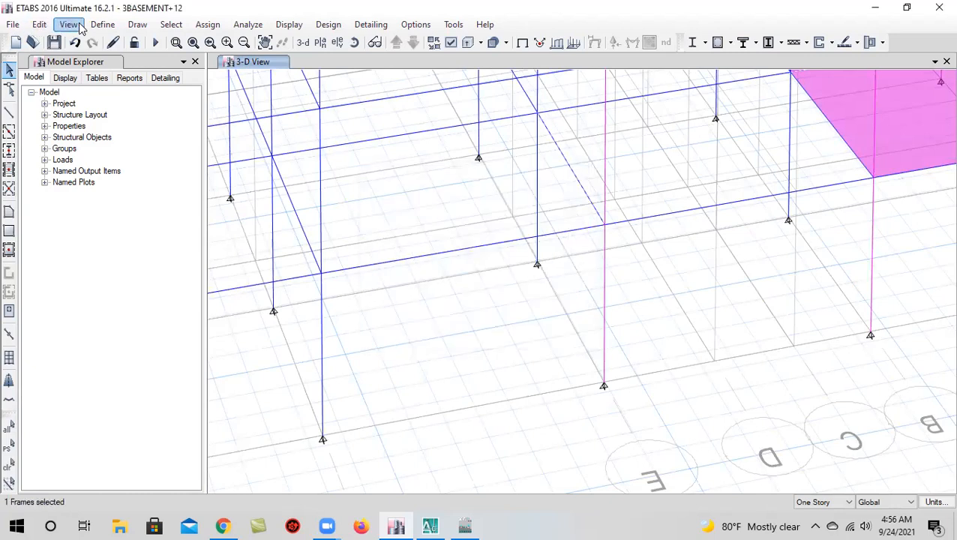
click(41, 27)
click(73, 105)
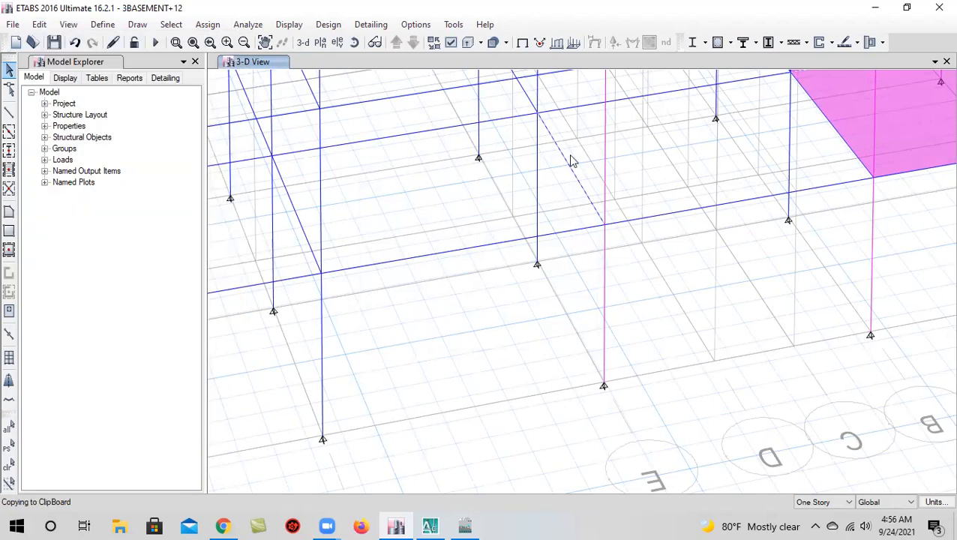
click(39, 25)
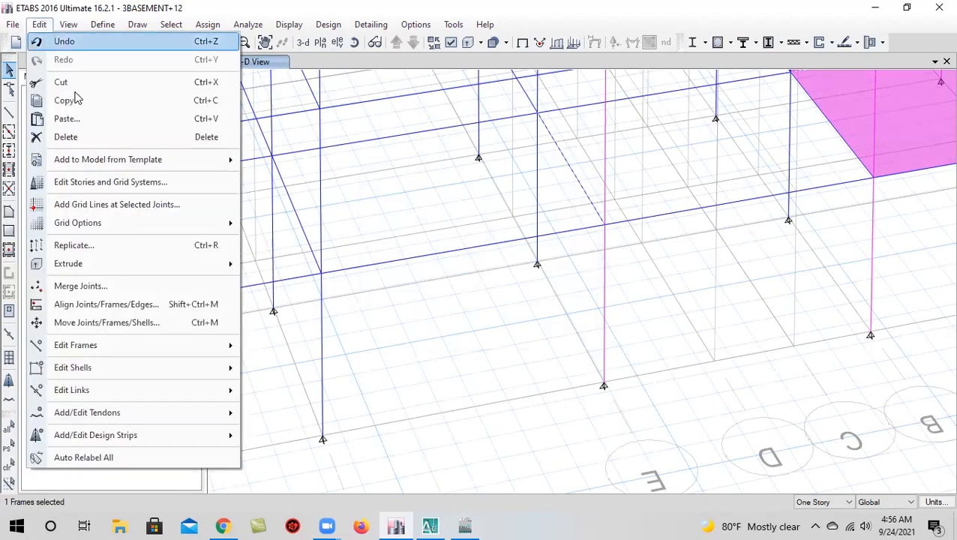
click(83, 124)
double_click(505, 257)
text(-7)
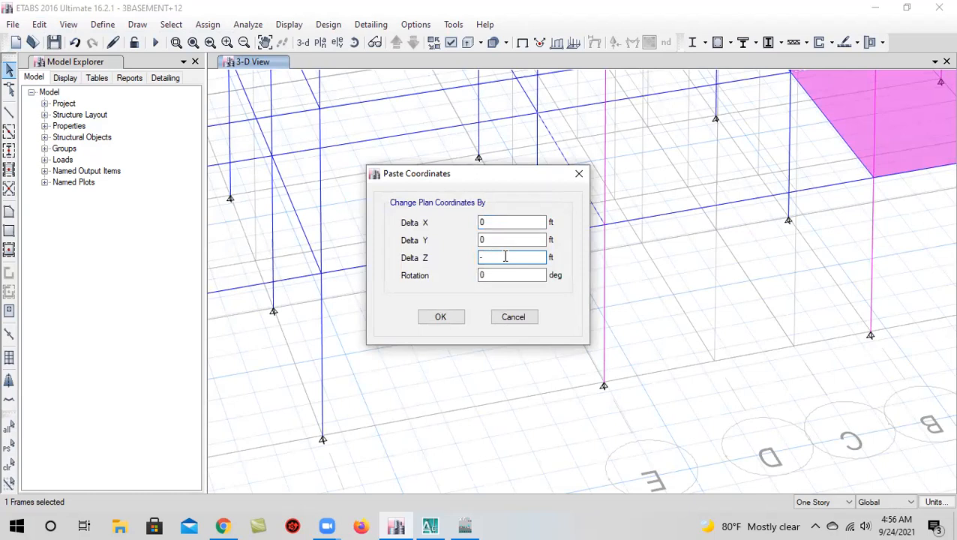
click(443, 318)
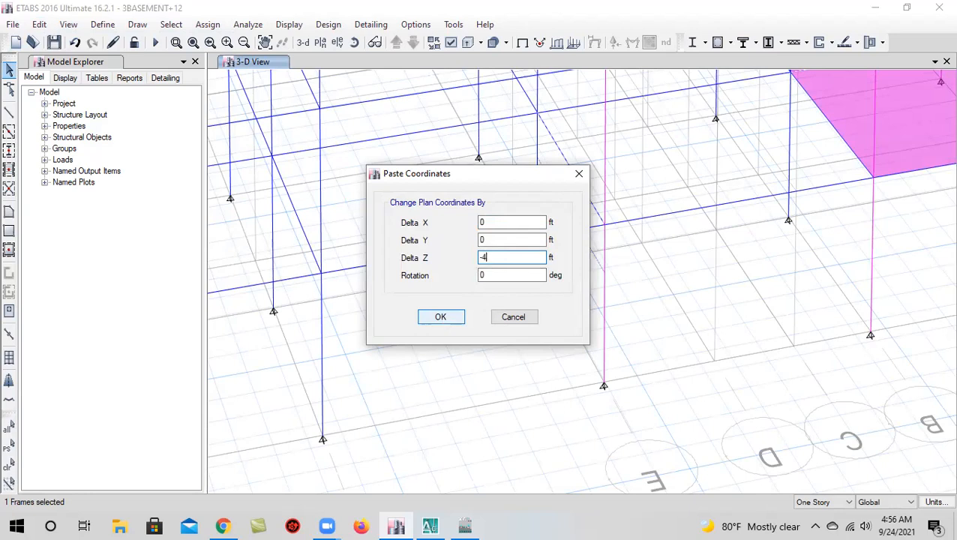
click(441, 317)
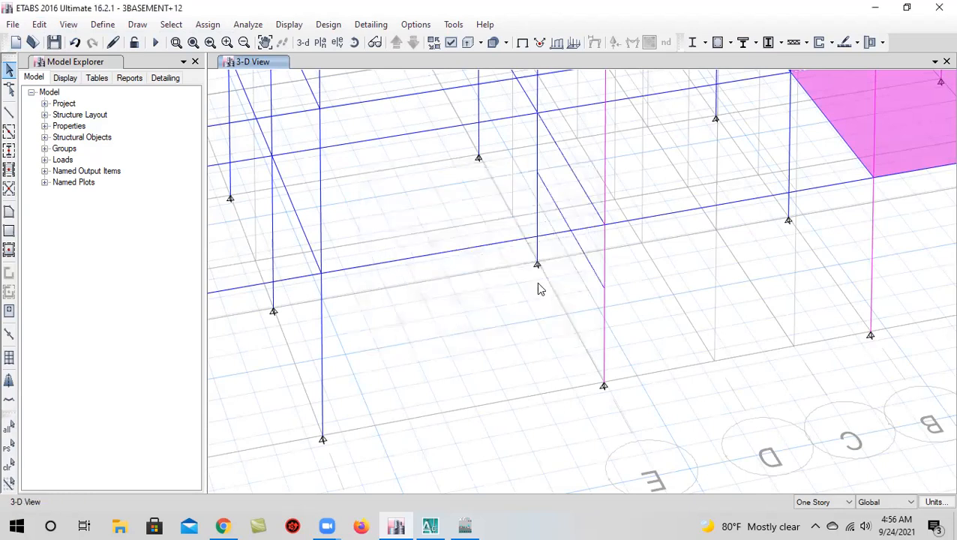
click(570, 176)
click(39, 24)
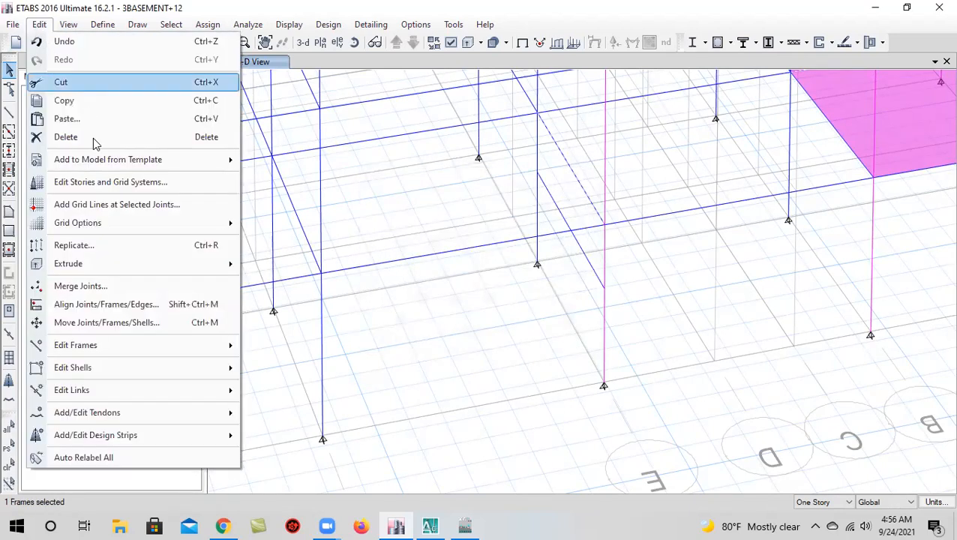
scroll(505, 266, down, 5)
Draw a sloped Slab-8 panel between grids 4 and 5, from the landing's grid B edge down to the lowered grid E beam
middle_drag(517, 270, 522, 312)
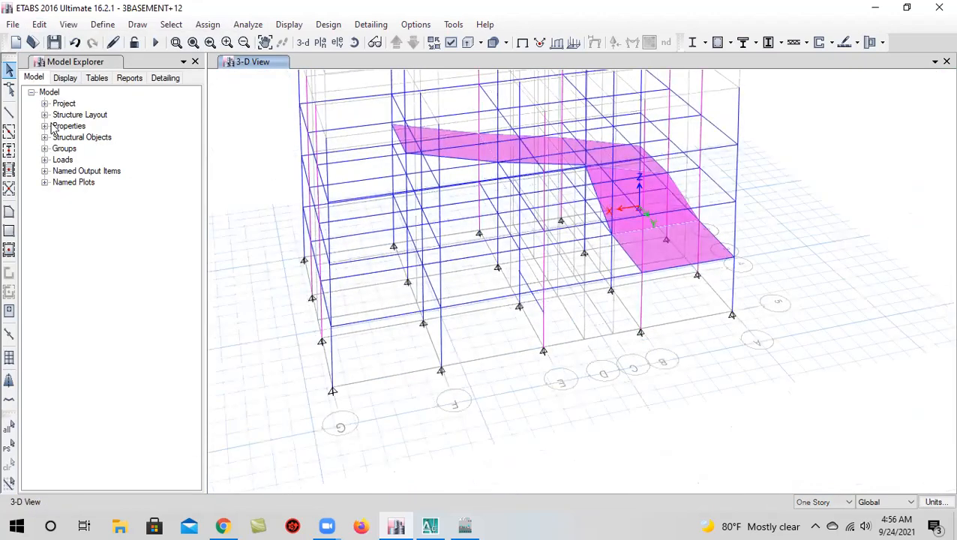
click(11, 212)
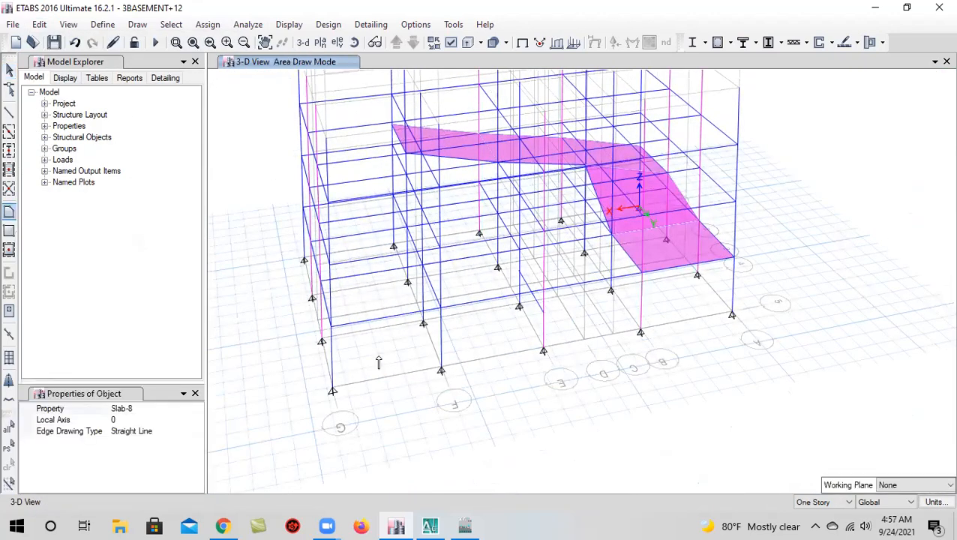
scroll(537, 251, up, 4)
click(516, 272)
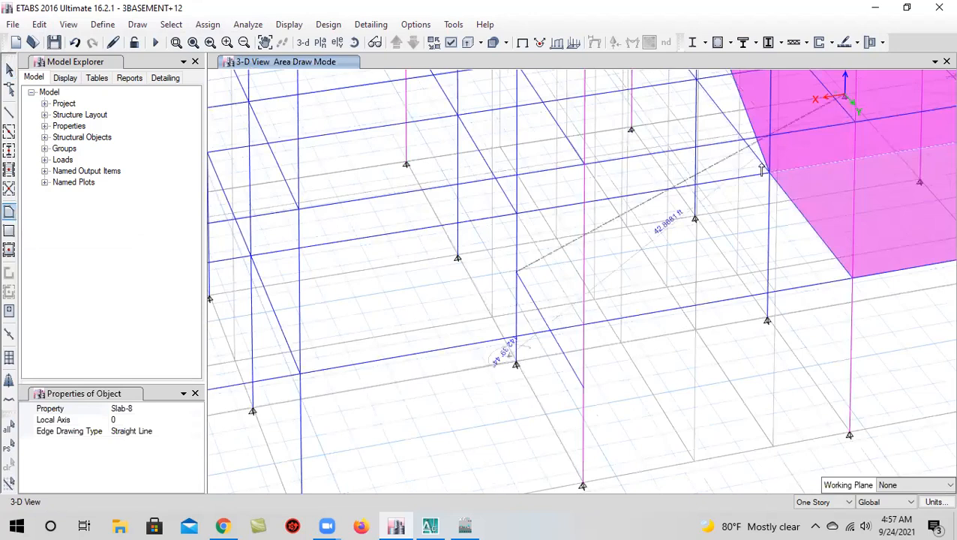
click(769, 173)
click(852, 279)
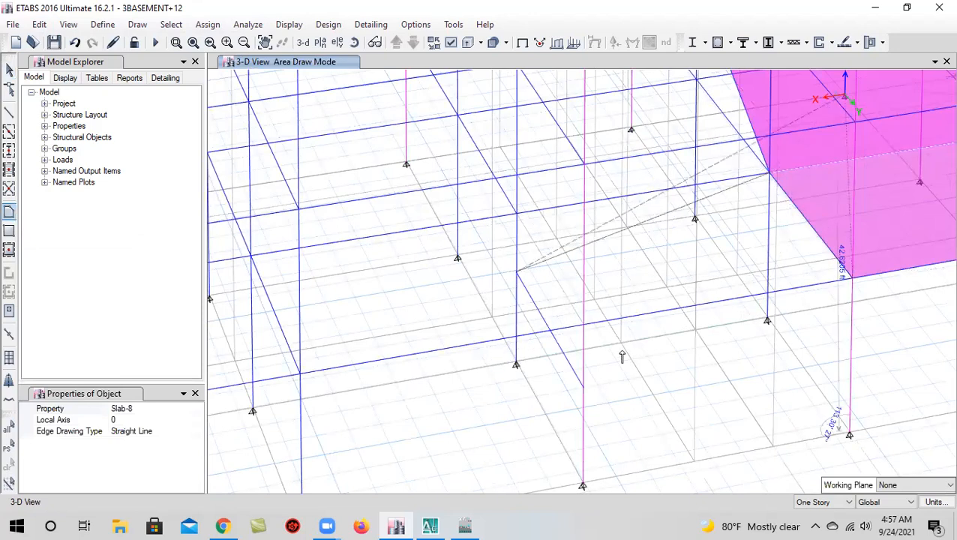
click(583, 387)
key(Return)
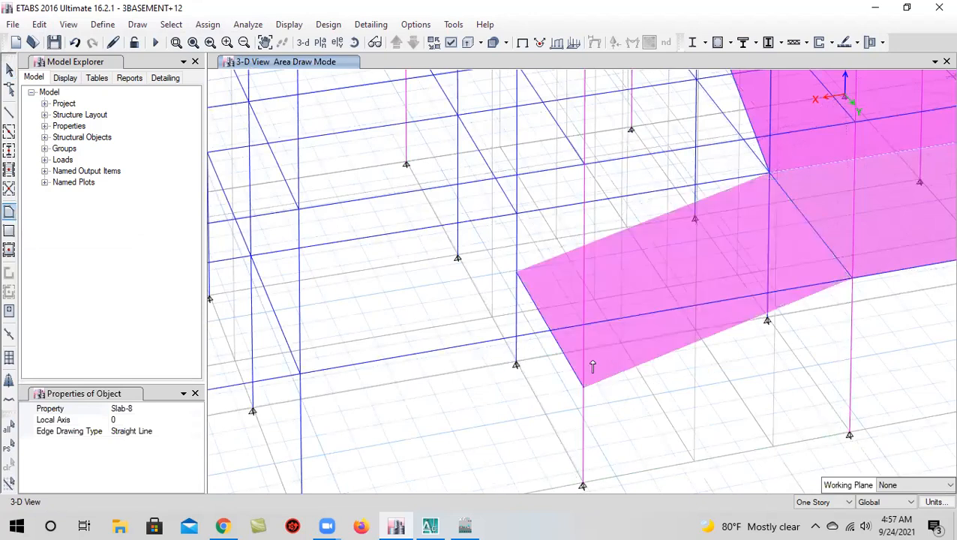
Start drawing an FB-12X20 beam for the lower ramp slab between grids B and E
mouse_move(535, 281)
middle_down()
mouse_move(628, 295)
mouse_move(540, 310)
mouse_move(426, 282)
middle_up()
click(9, 111)
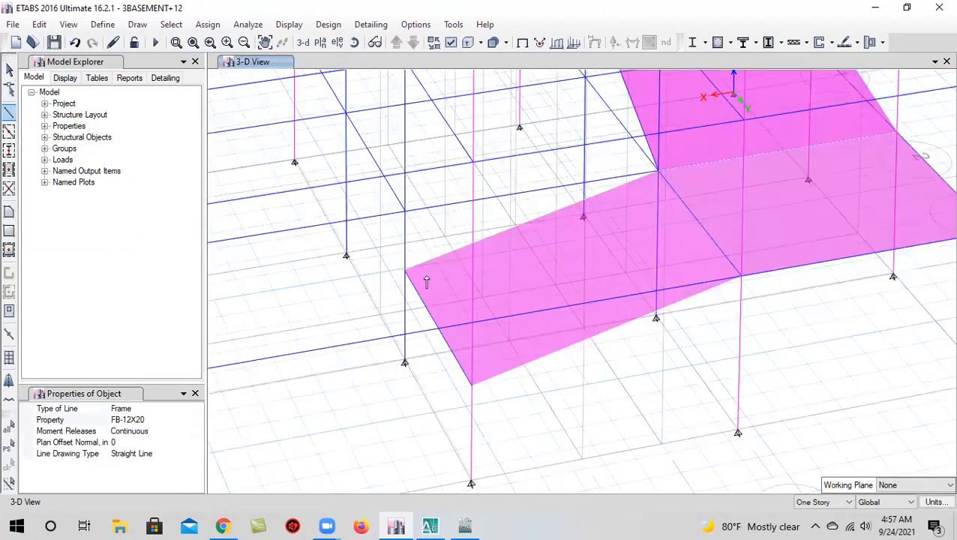
Draw FB-12X20 beams along the sloping edges of the lowest ramp slab panel, reaching its corners on grid E
click(660, 173)
click(474, 385)
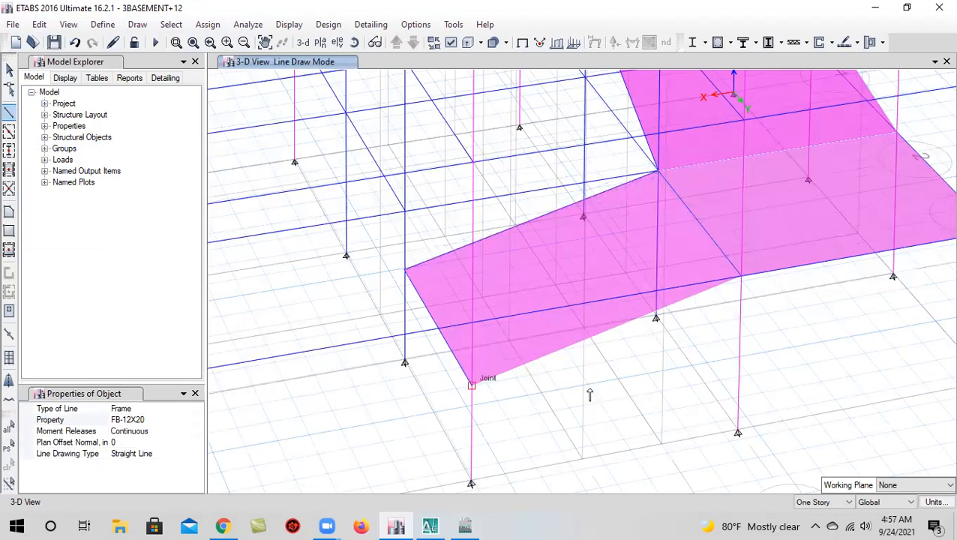
click(740, 276)
scroll(709, 275, down, 5)
scroll(628, 285, up, 5)
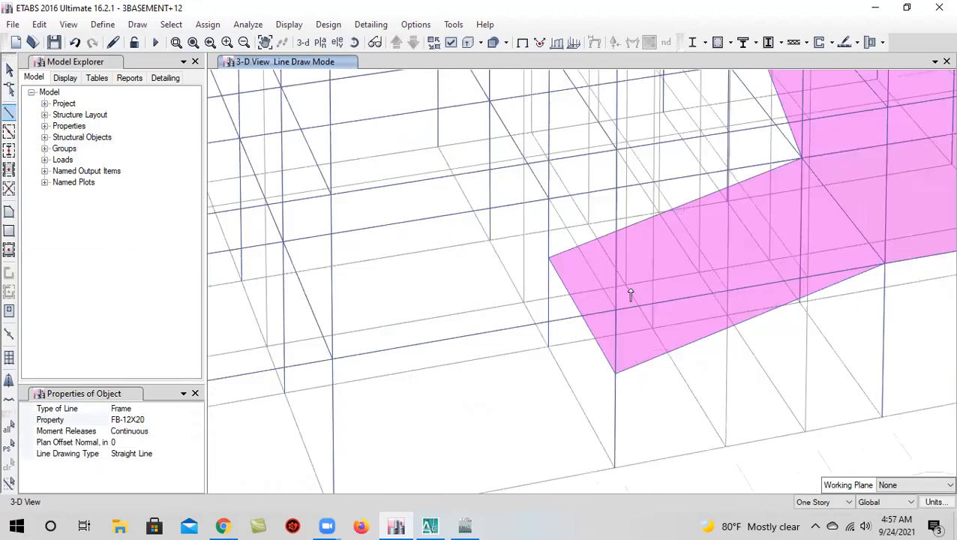
middle_drag(566, 287, 705, 213)
scroll(635, 243, down, 5)
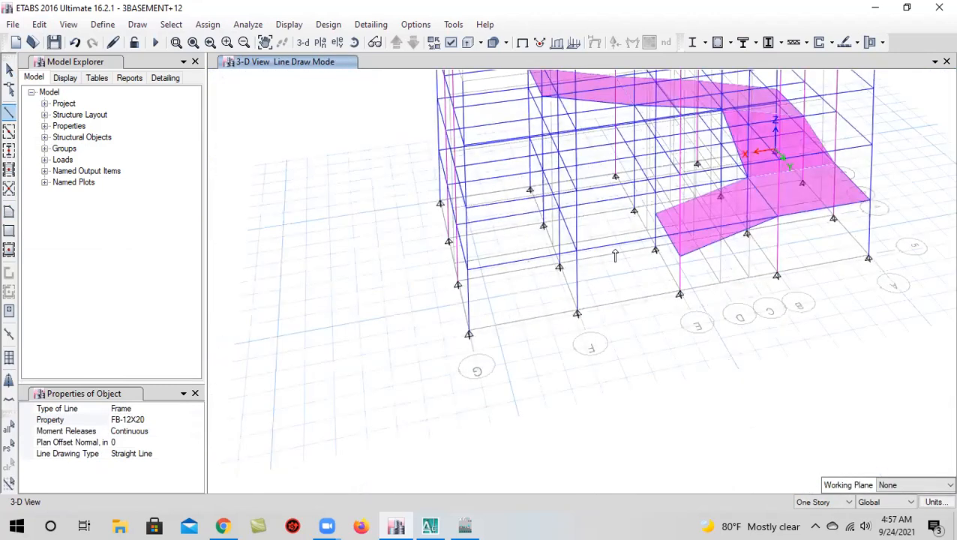
scroll(615, 251, up, 5)
scroll(623, 279, down, 5)
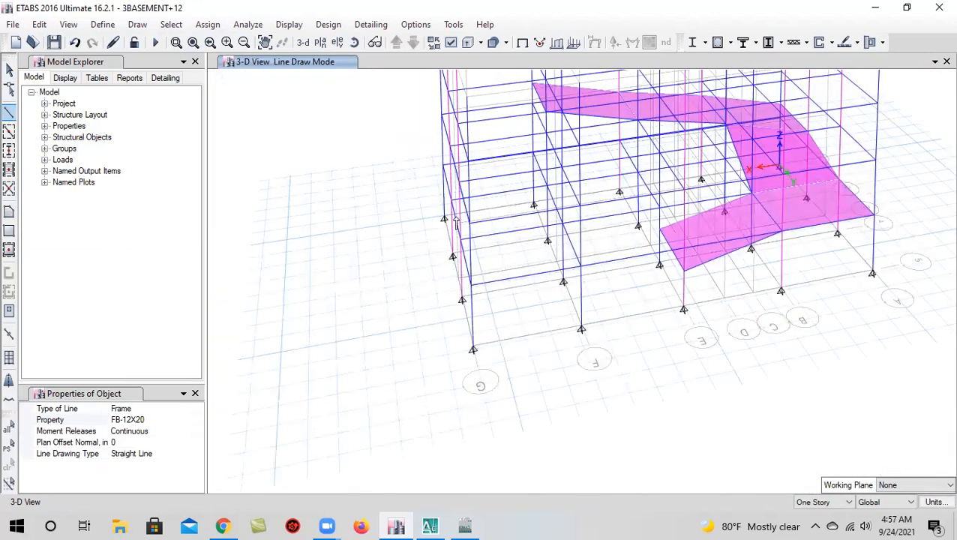
Copy the lowest-level end-bay beam along grid F and paste it with a Delta Z of -7 ft
click(10, 70)
scroll(520, 209, up, 3)
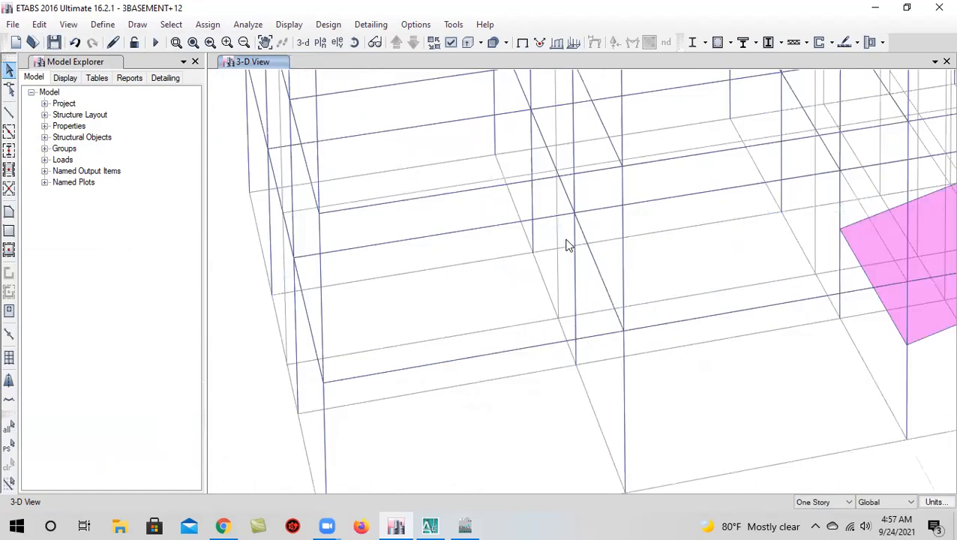
click(603, 277)
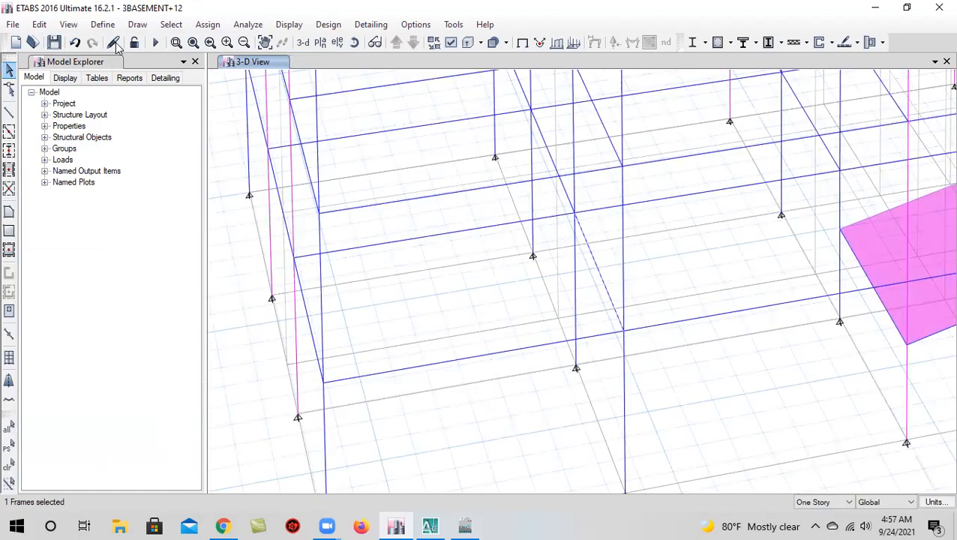
click(41, 25)
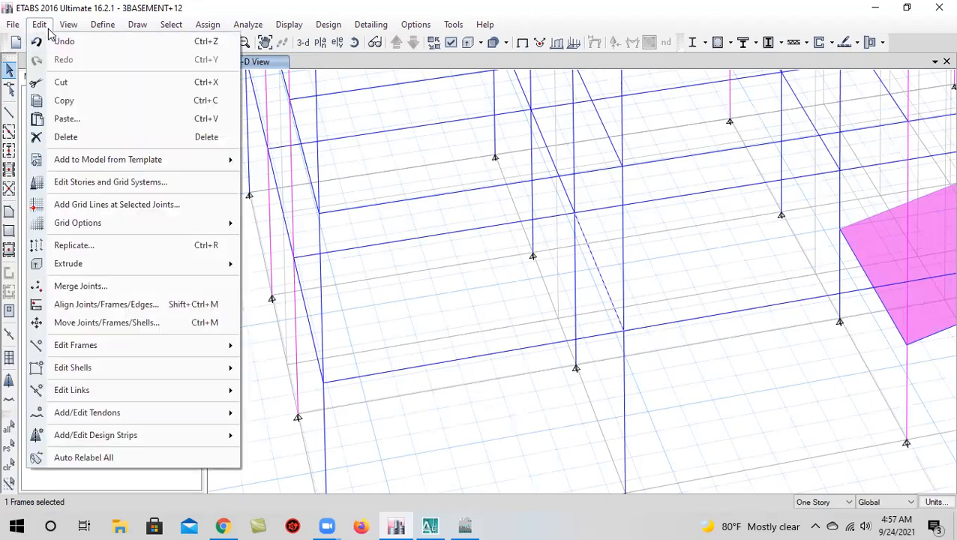
key(ctrl+v)
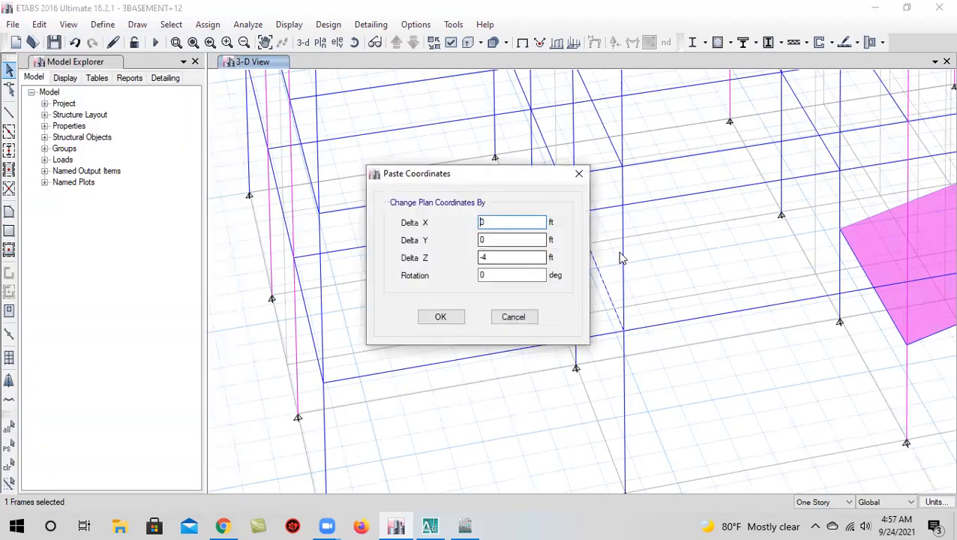
click(510, 318)
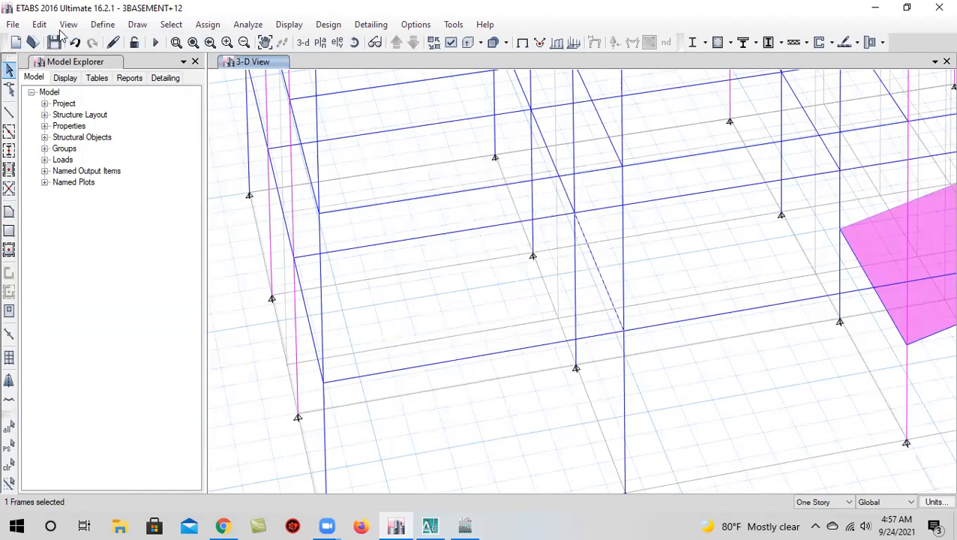
click(39, 24)
click(64, 98)
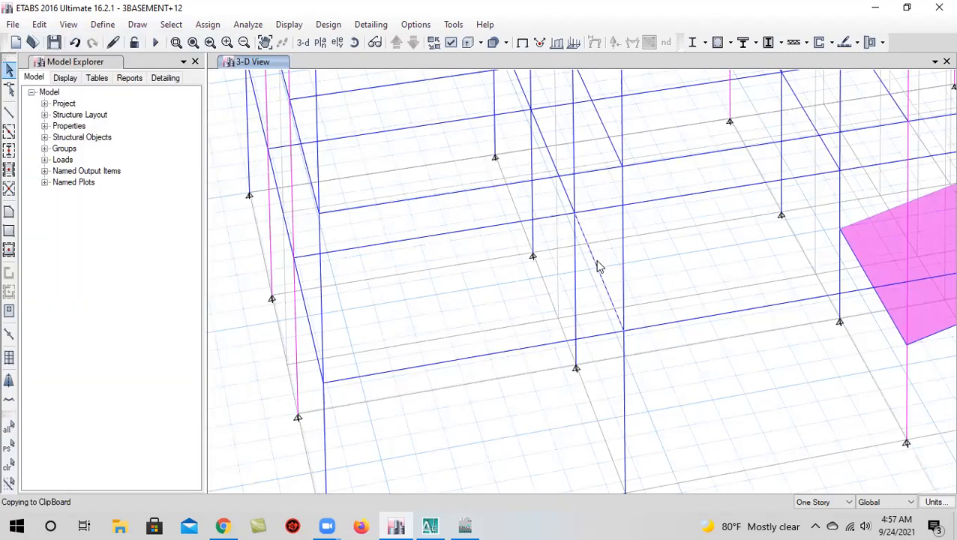
click(39, 24)
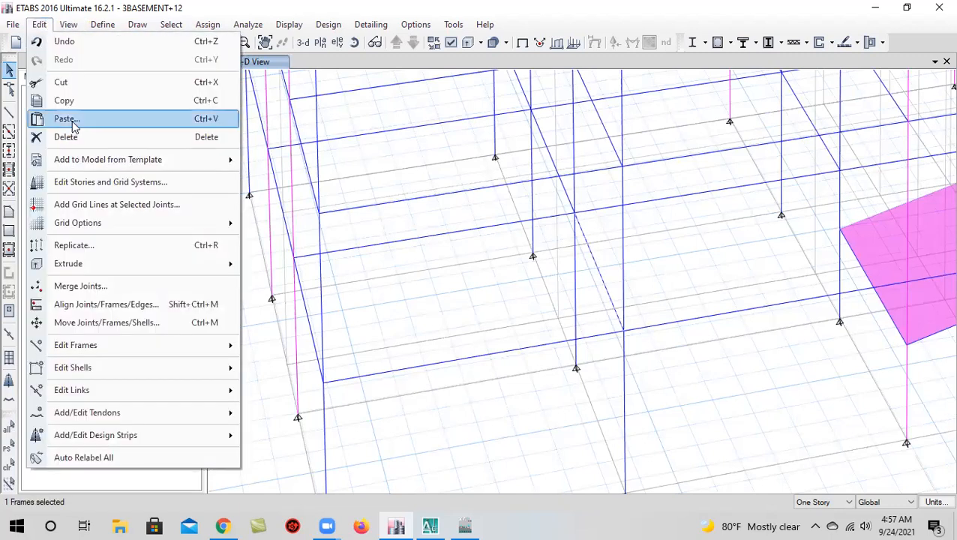
click(75, 118)
click(509, 257)
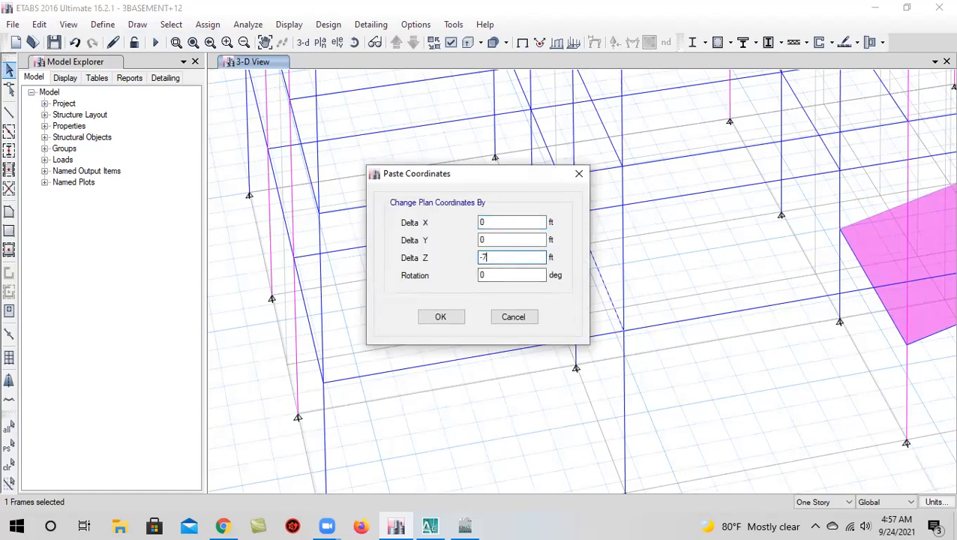
click(448, 319)
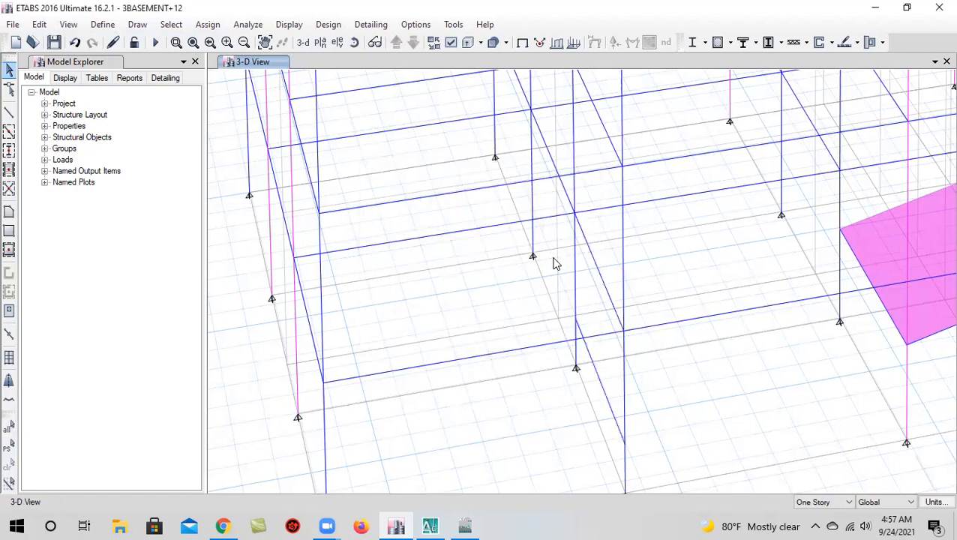
Draw two sloping FB-12X20 beams from the ends of the lowered grid F beam to the ramp slab corners on grid E
scroll(620, 321, down, 4)
click(9, 111)
scroll(529, 285, up, 4)
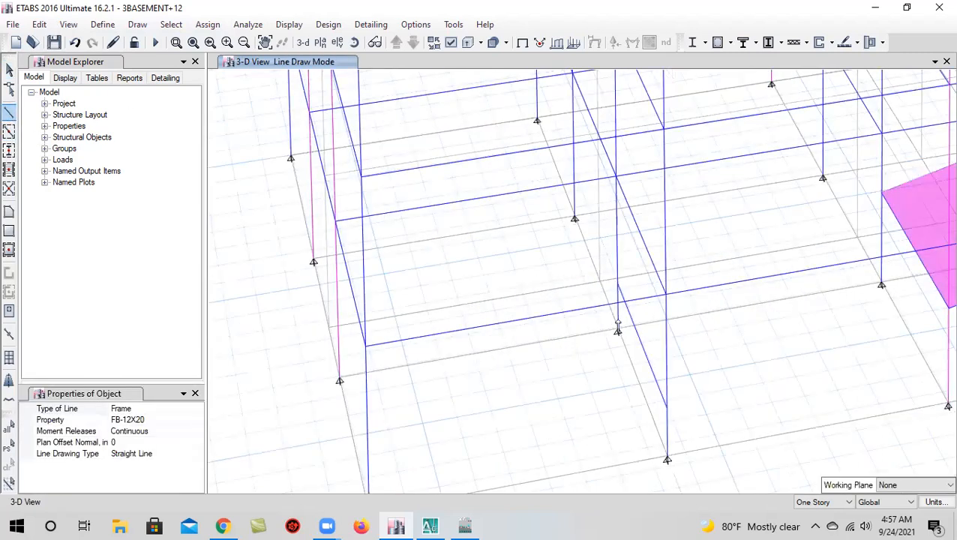
middle_drag(616, 324, 465, 331)
click(468, 292)
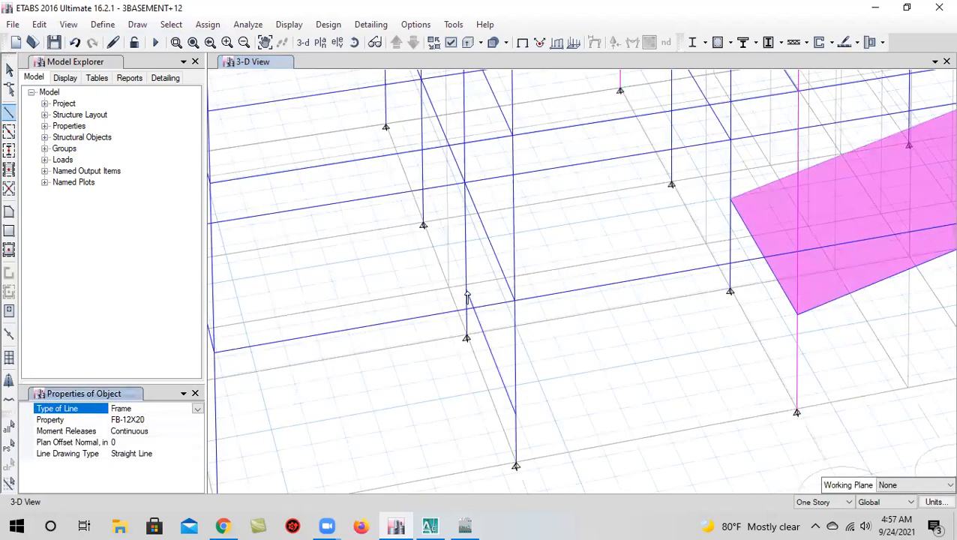
double_click(731, 200)
click(515, 413)
double_click(797, 315)
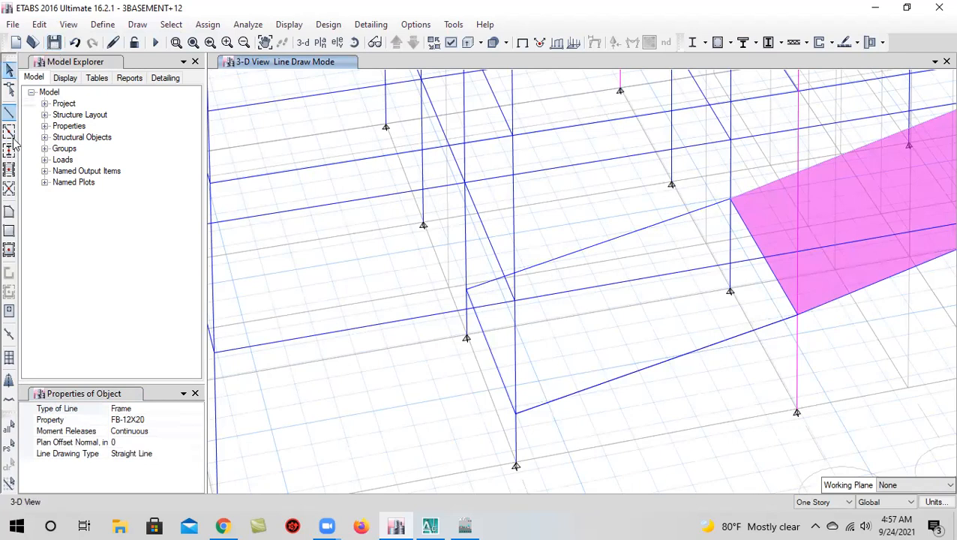
Draw a four-corner Slab-8 ramp panel between the lowered grid F beam and the existing slab edge on grid E
click(465, 291)
click(732, 201)
click(798, 317)
double_click(515, 411)
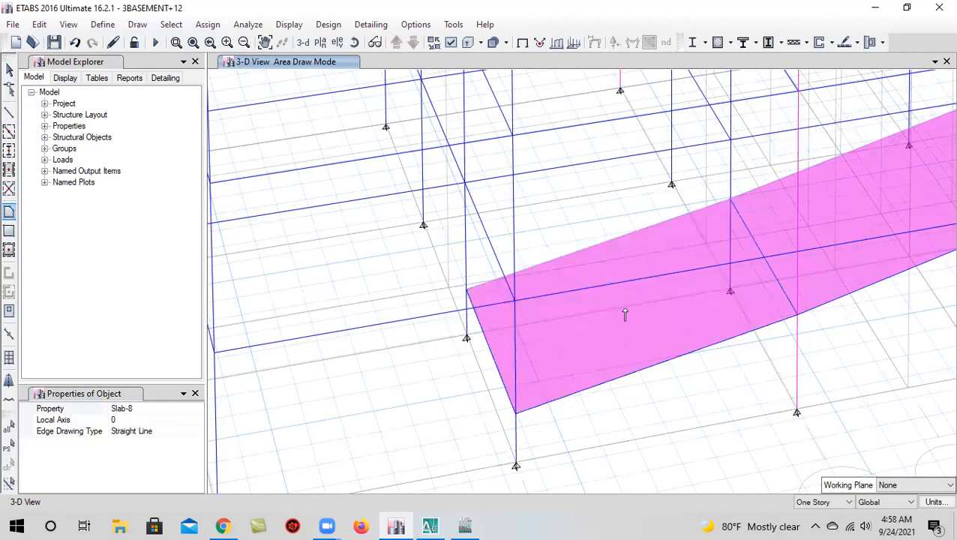
scroll(645, 319, down, 5)
scroll(707, 341, down, 5)
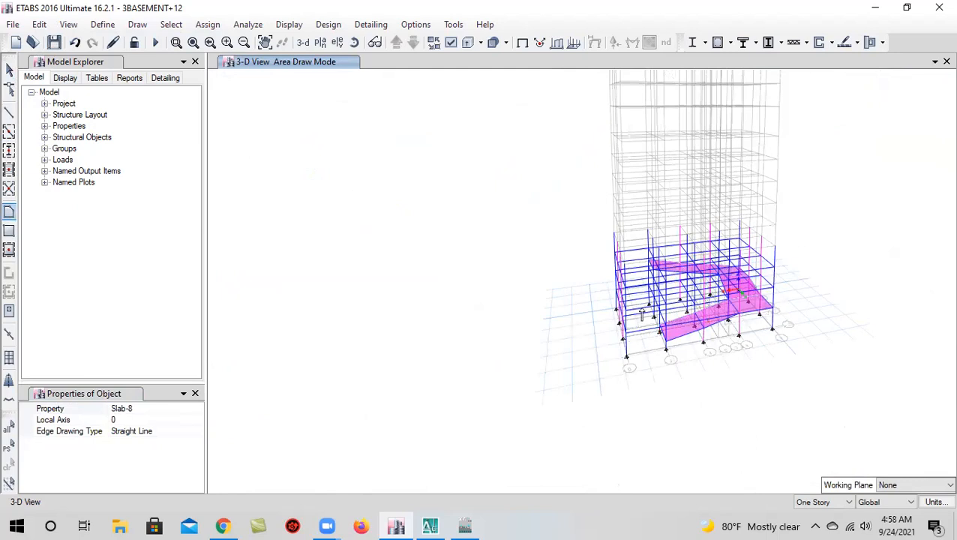
scroll(633, 276, up, 4)
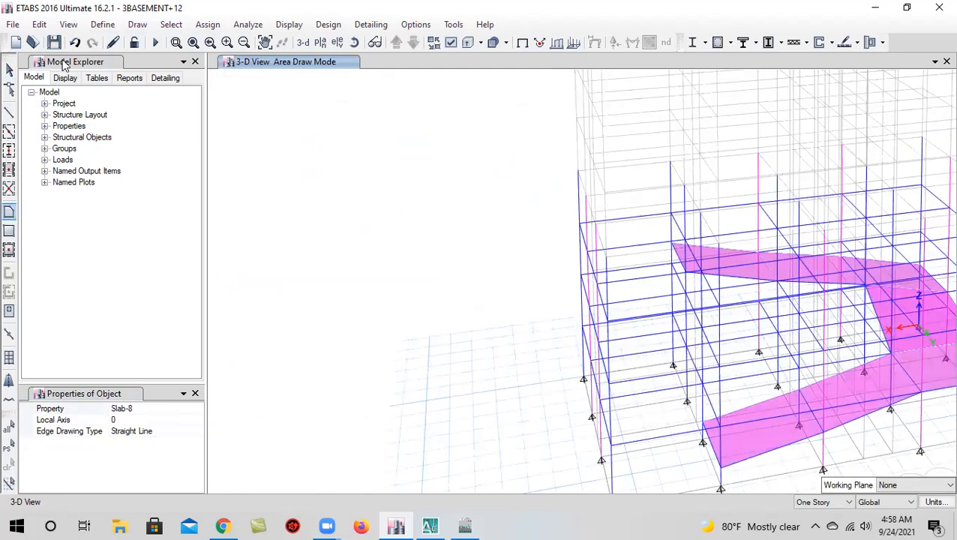
Try pasting a copy of the lowest-level end-bay beam on grid G 9 ft lower, and undo the paste
click(7, 69)
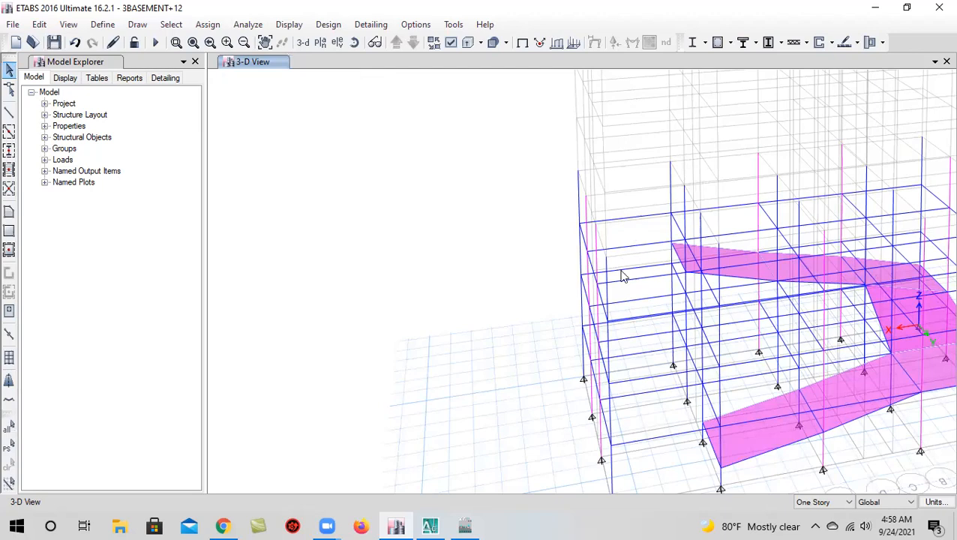
scroll(676, 330, up, 5)
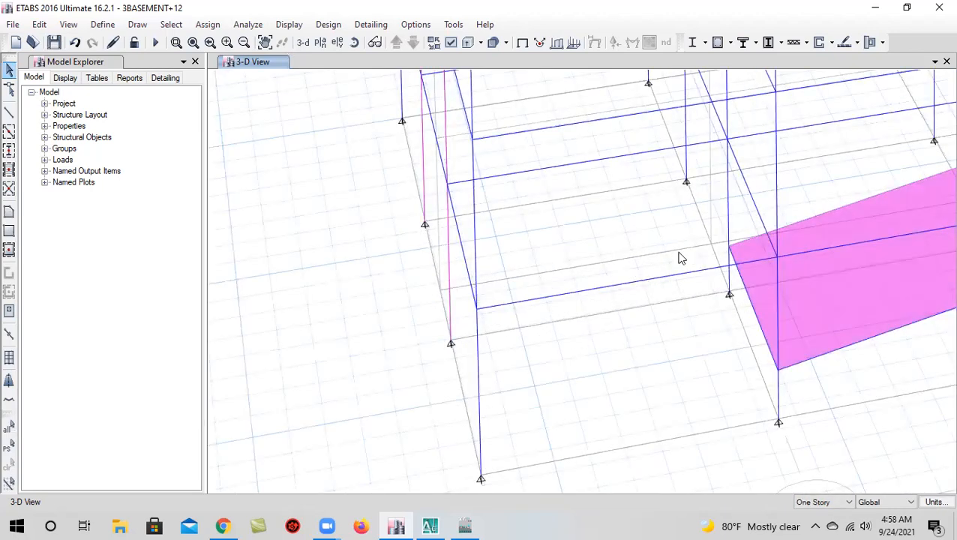
click(461, 249)
click(39, 24)
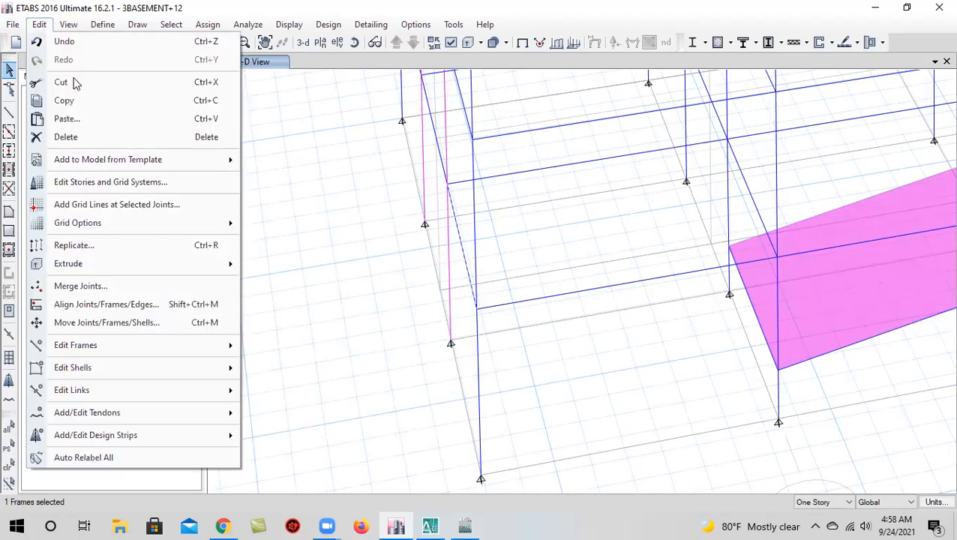
click(78, 102)
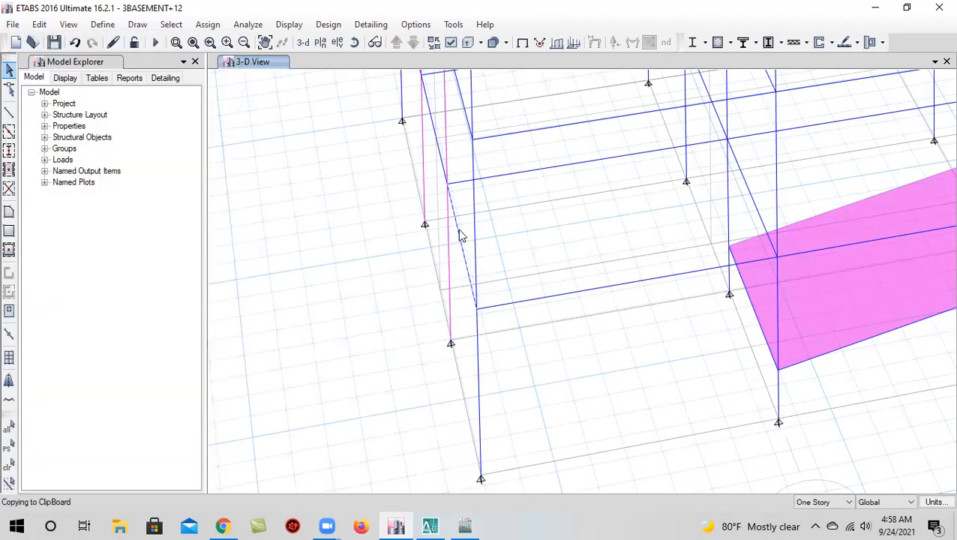
click(39, 24)
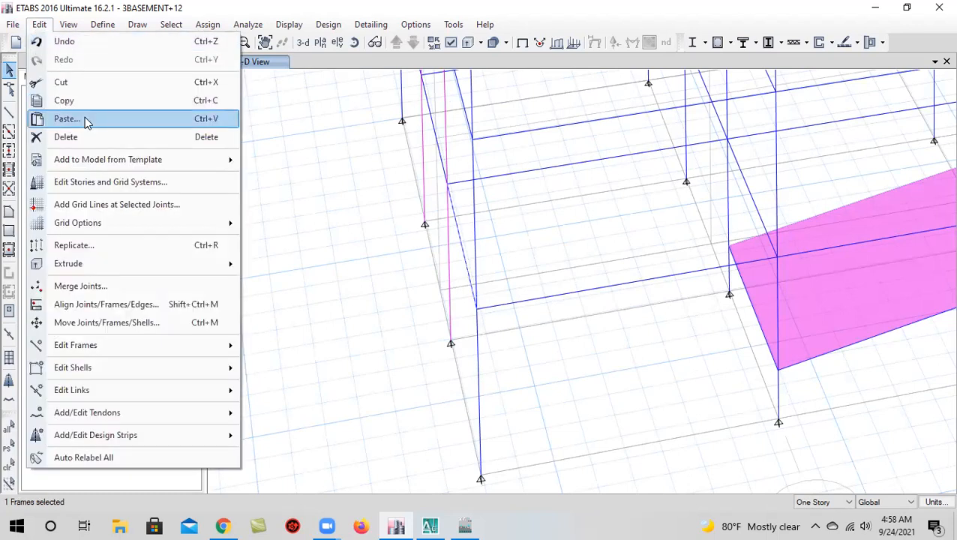
click(64, 119)
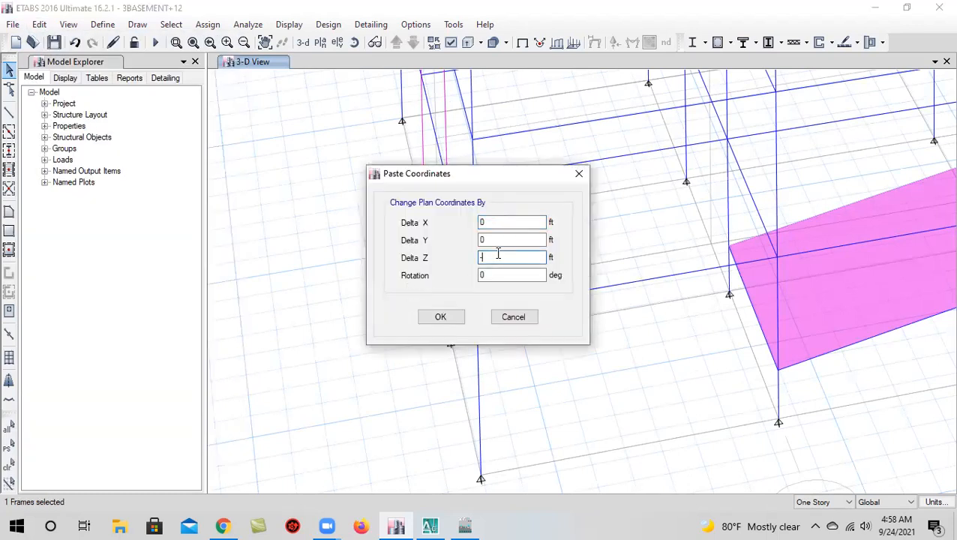
click(440, 317)
scroll(500, 258, up, 3)
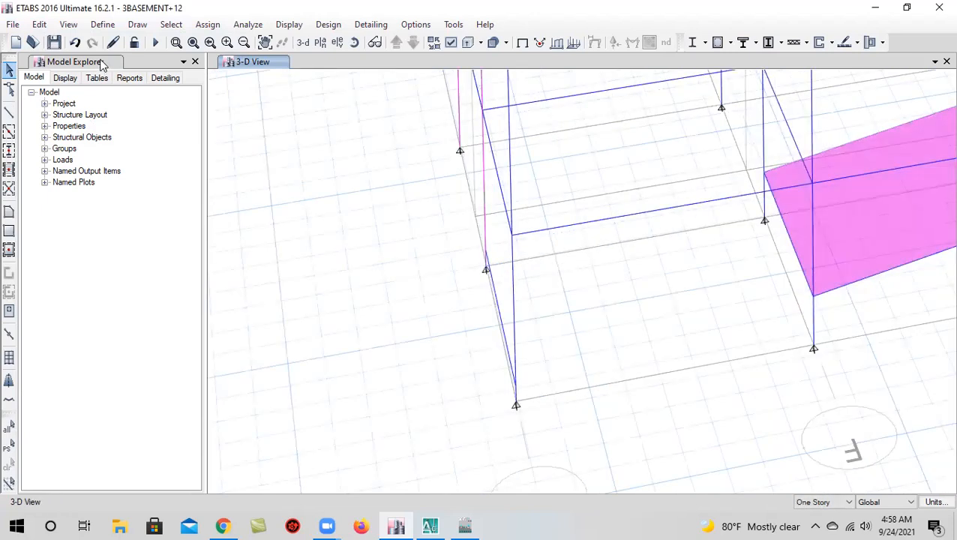
click(75, 42)
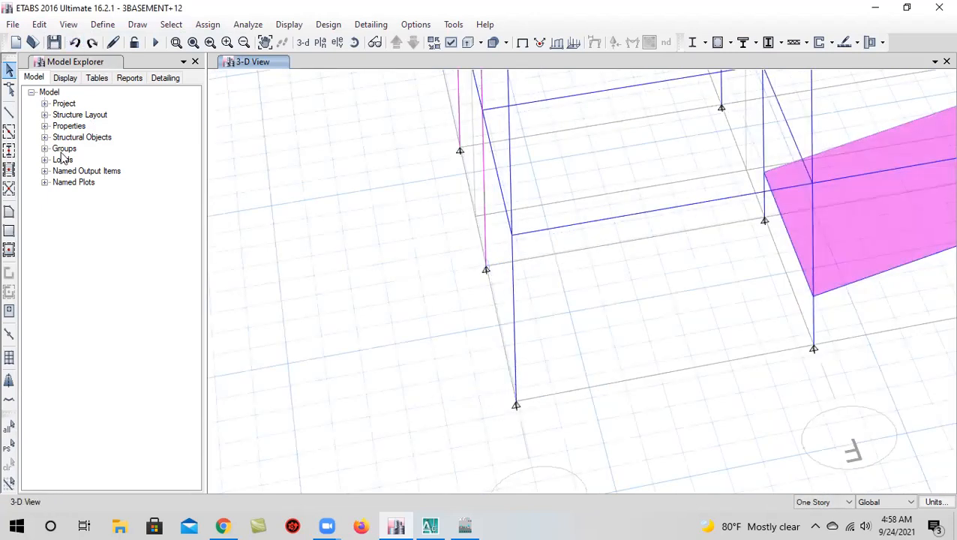
click(54, 42)
drag(431, 144, 495, 240)
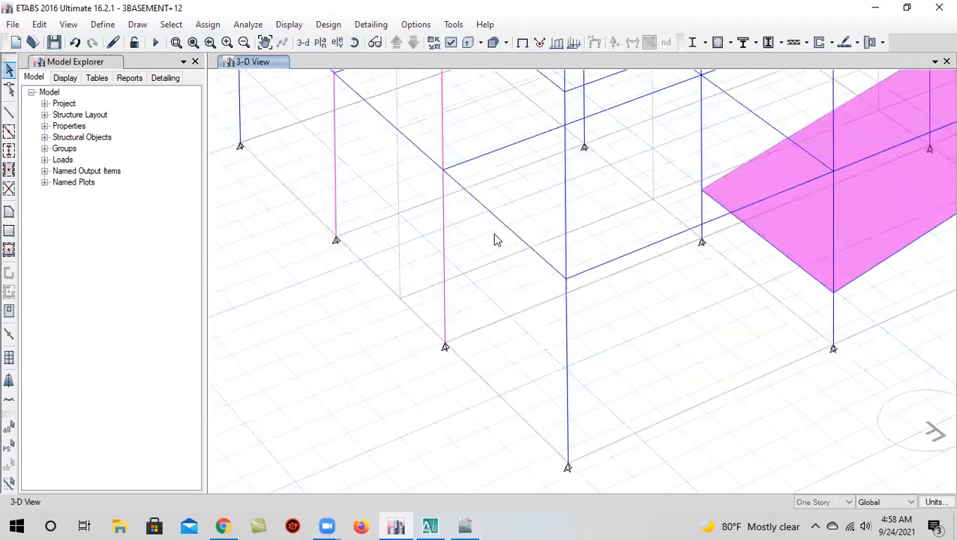
click(75, 43)
Copy the lowest-level end-bay beam along grid G and paste it with a Delta Z of -9 ft
click(478, 203)
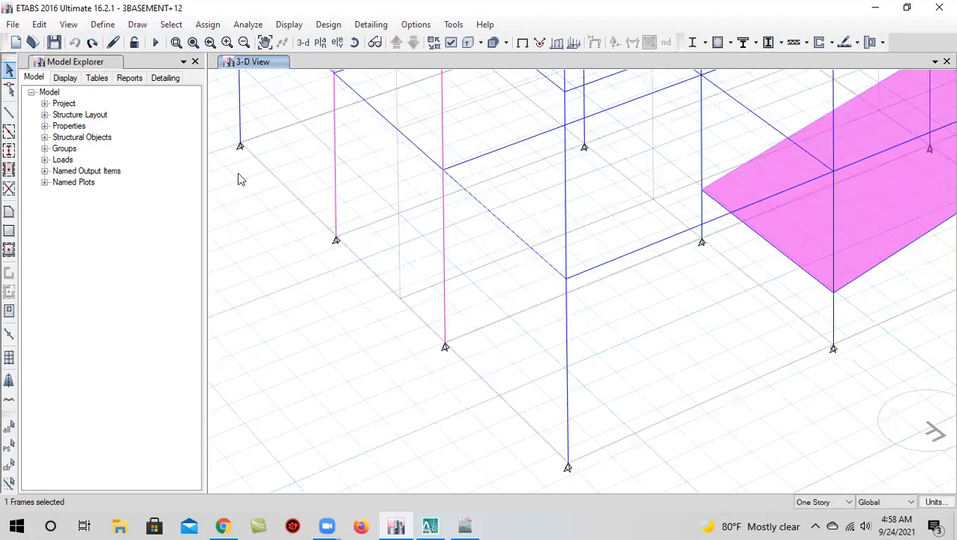
click(39, 24)
click(71, 98)
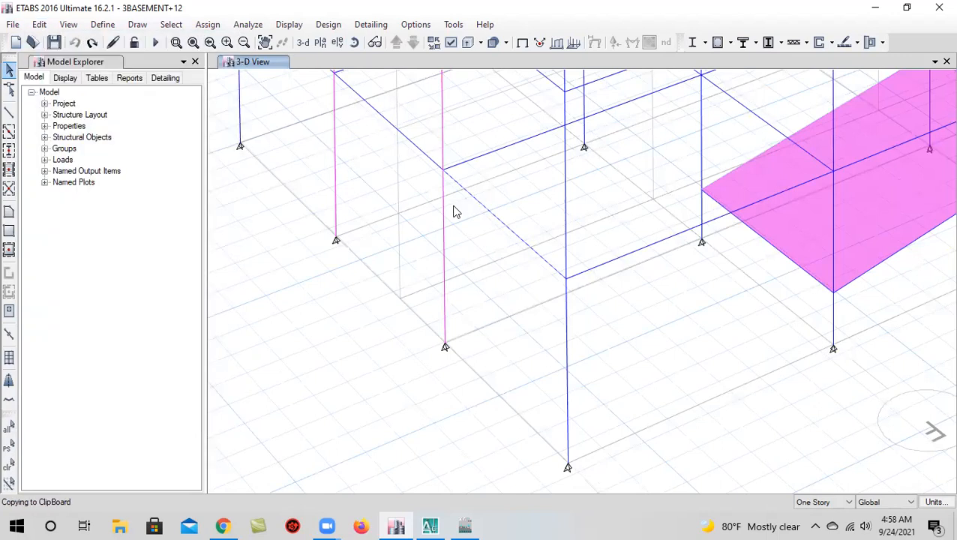
click(39, 24)
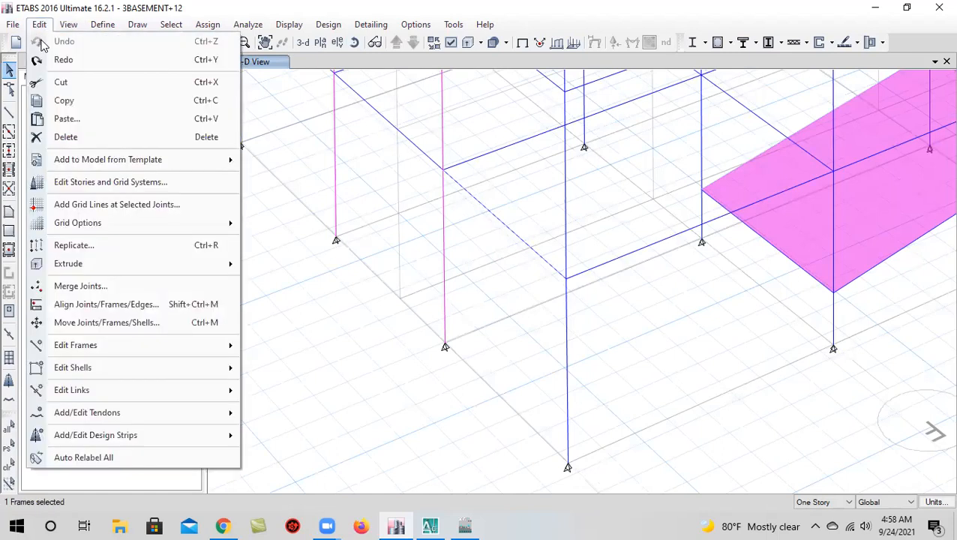
click(66, 119)
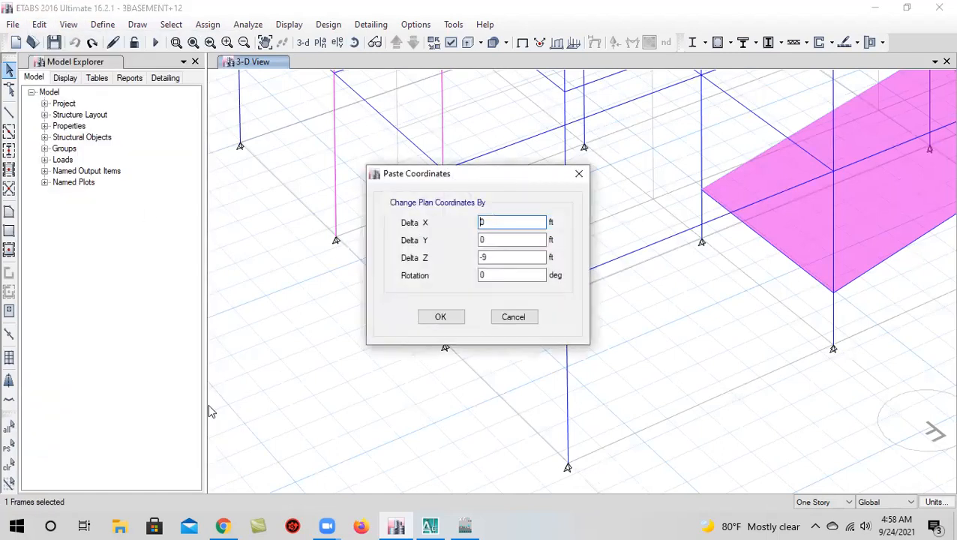
click(441, 318)
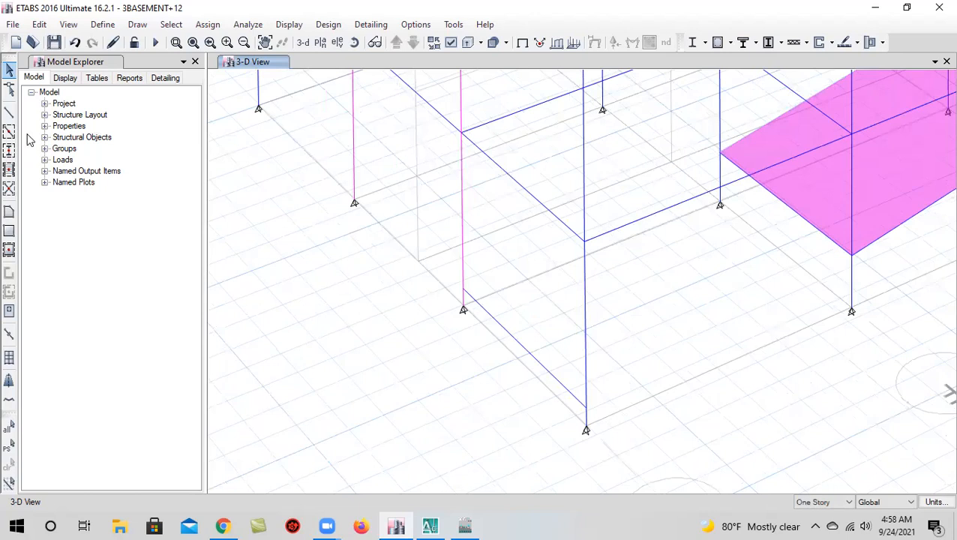
Draw two sloping FB-12X20 beams from the ends of the lowered grid G beam to the ramp slab corners on grid F
click(9, 111)
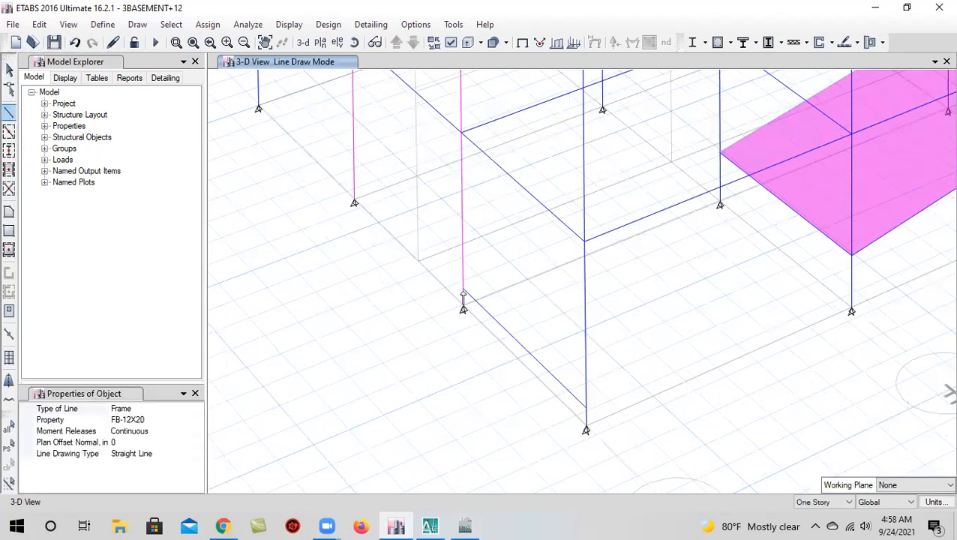
click(463, 289)
click(719, 152)
click(586, 408)
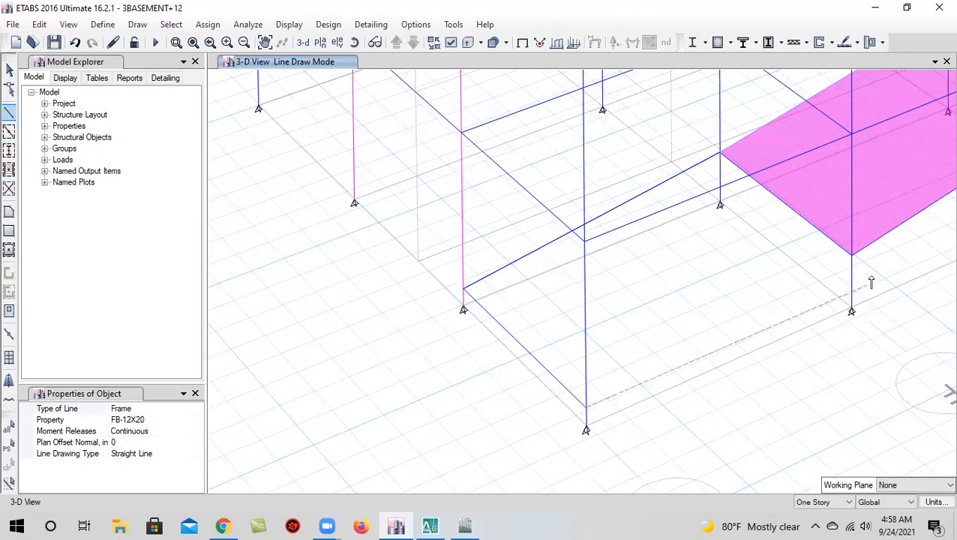
click(852, 255)
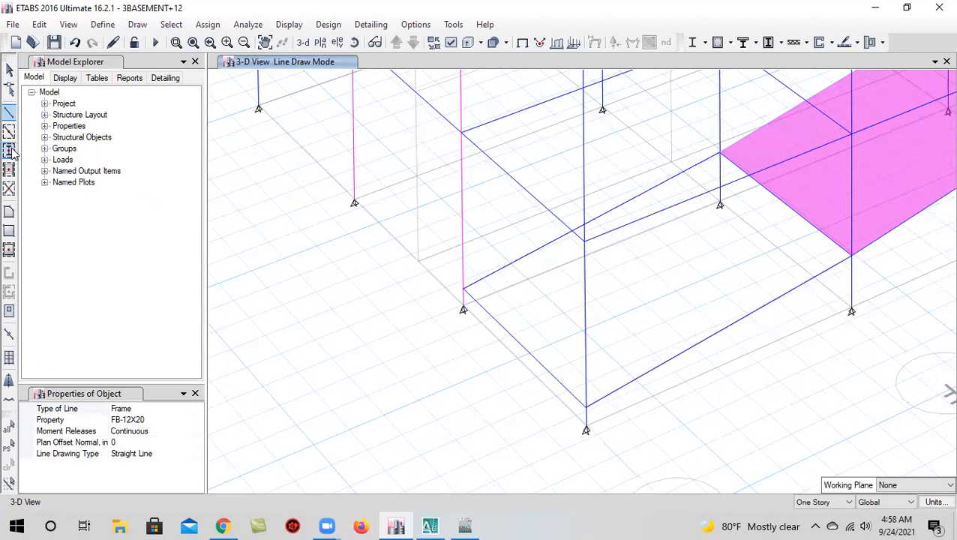
Draw a Slab-8 ramp panel between the lowered grid G beam and the existing slab edge on grid F
click(9, 212)
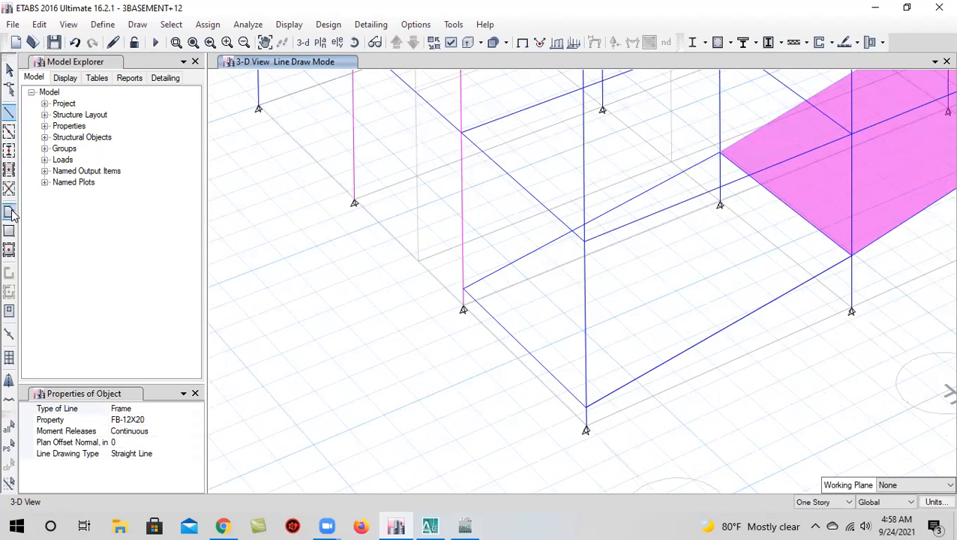
click(464, 290)
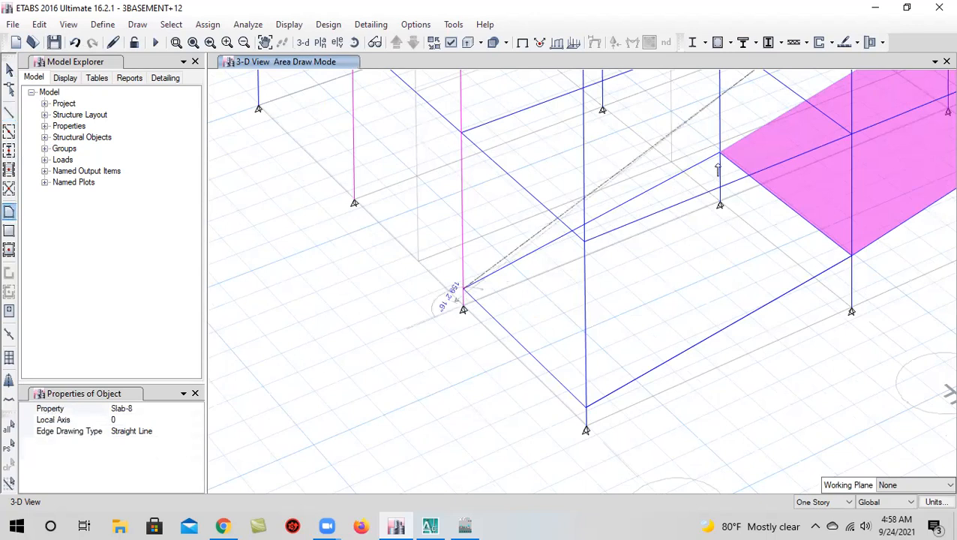
click(850, 257)
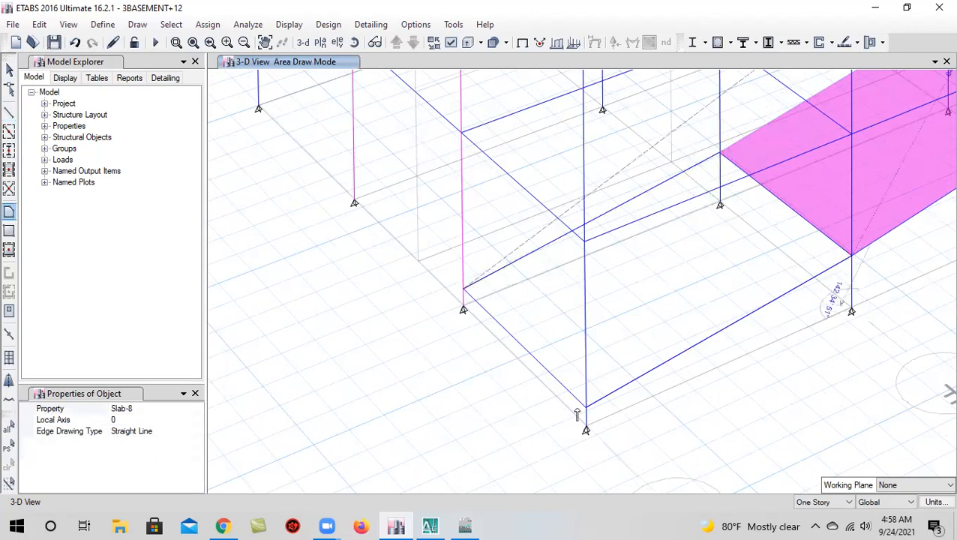
double_click(587, 409)
scroll(580, 333, down, 3)
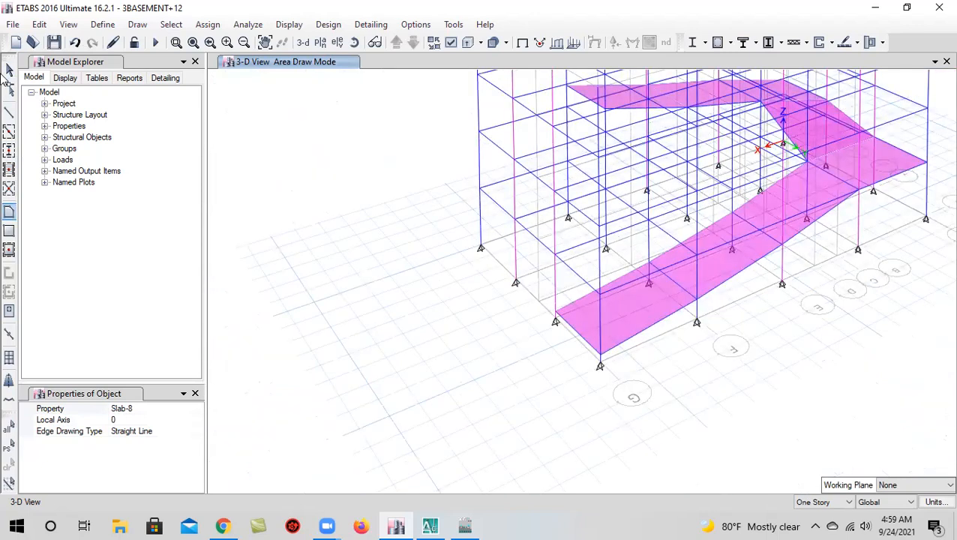
click(9, 69)
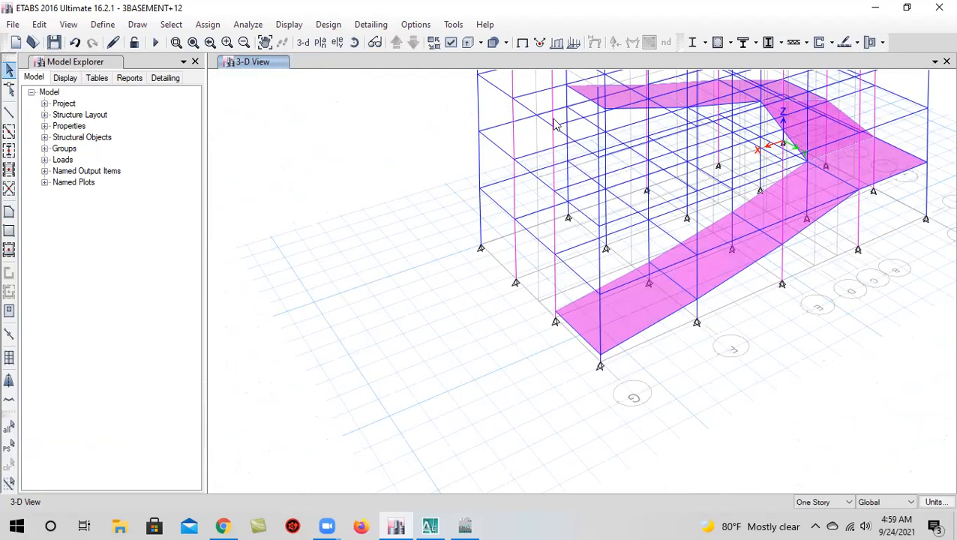
Examine the sloping ramp run from several 3D angles, checking how its panels connect between the basement levels
scroll(608, 353, down, 3)
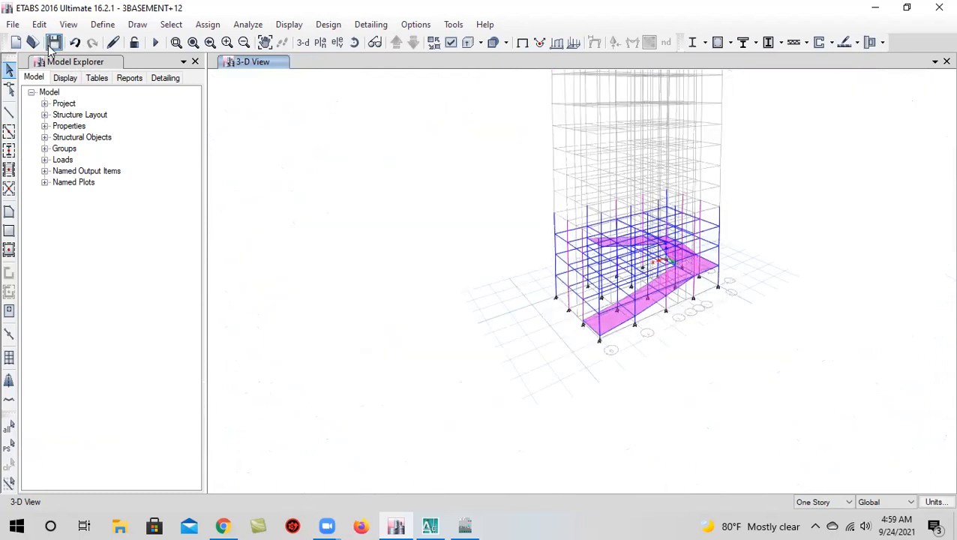
click(354, 42)
drag(727, 337, 302, 295)
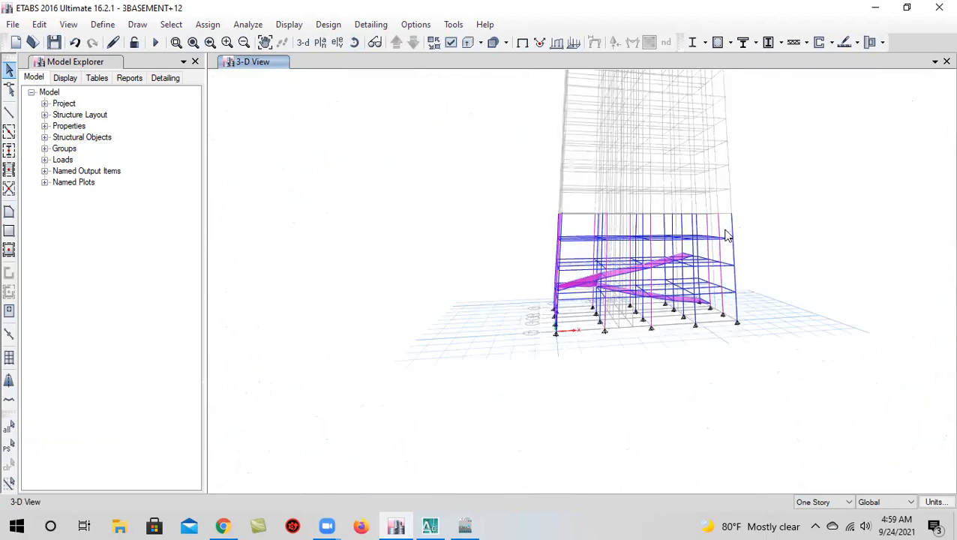
scroll(725, 235, up, 5)
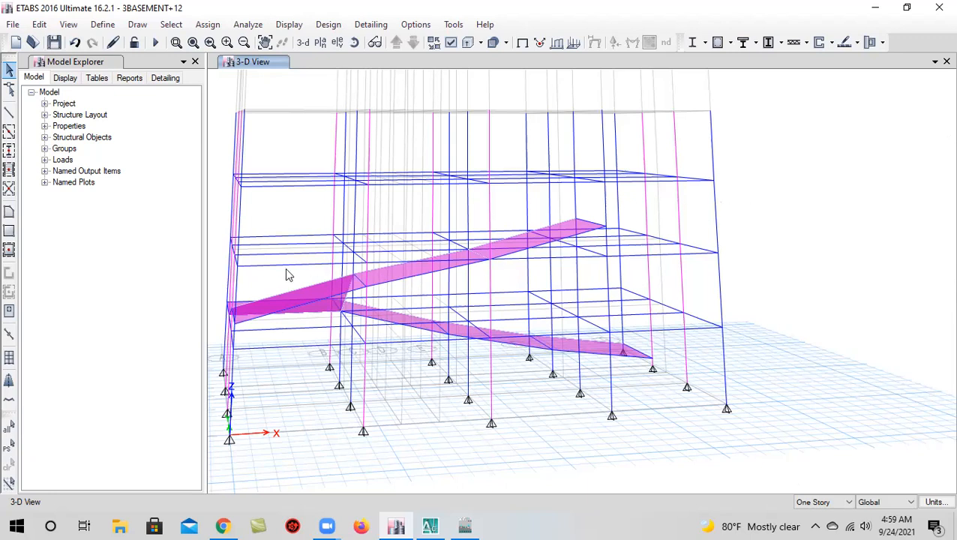
click(354, 42)
drag(438, 449, 808, 425)
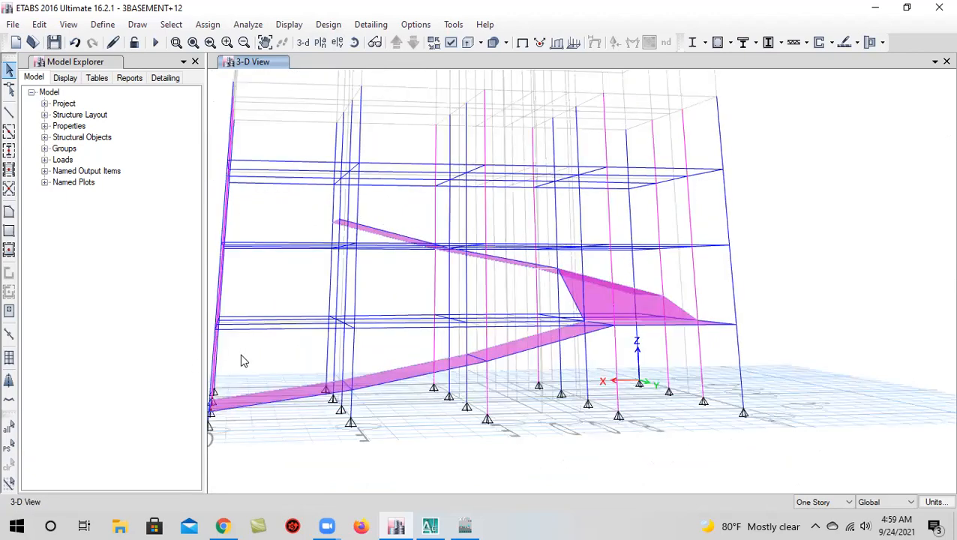
click(304, 43)
scroll(580, 420, up, 5)
middle_drag(570, 444, 443, 248)
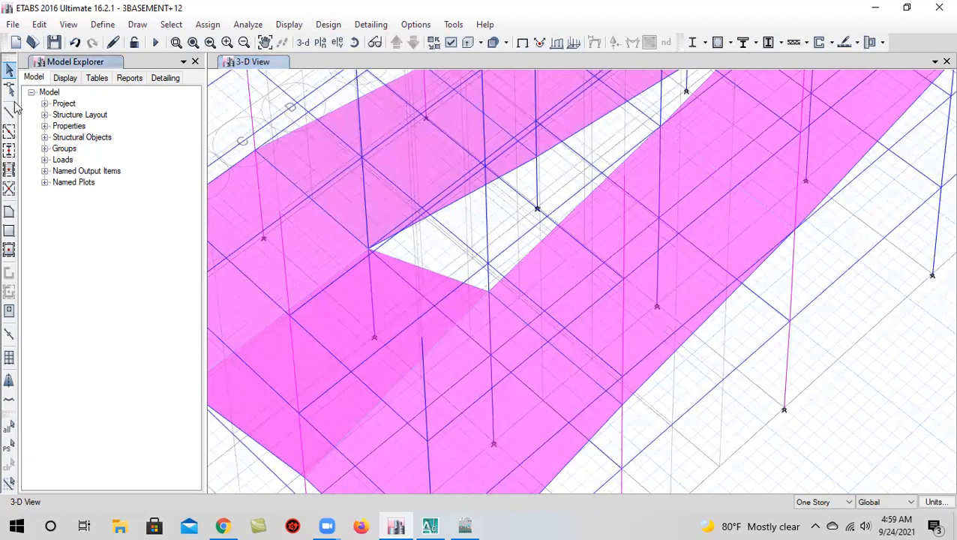
Save the model and display the BASE-02 story plan
click(55, 44)
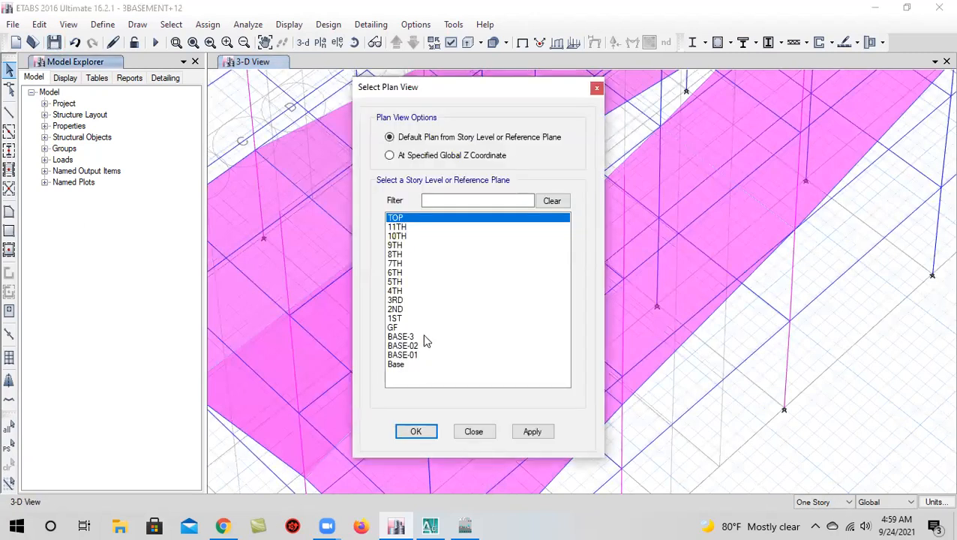
click(424, 357)
click(532, 431)
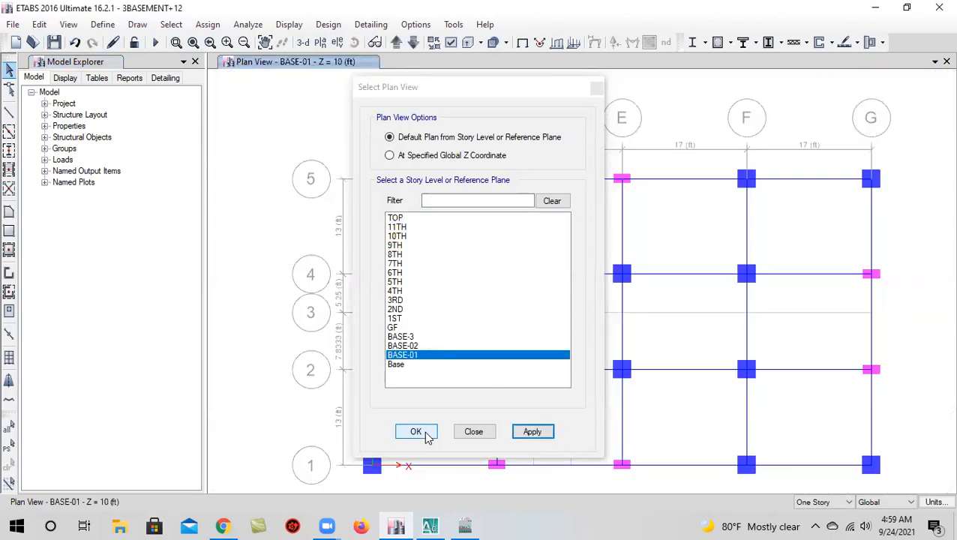
click(416, 432)
middle_drag(546, 406, 495, 348)
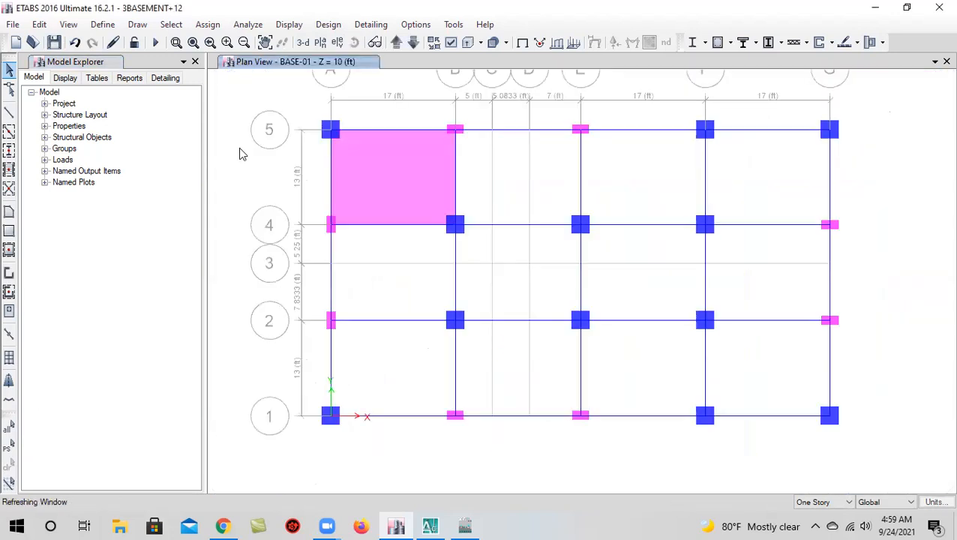
click(396, 43)
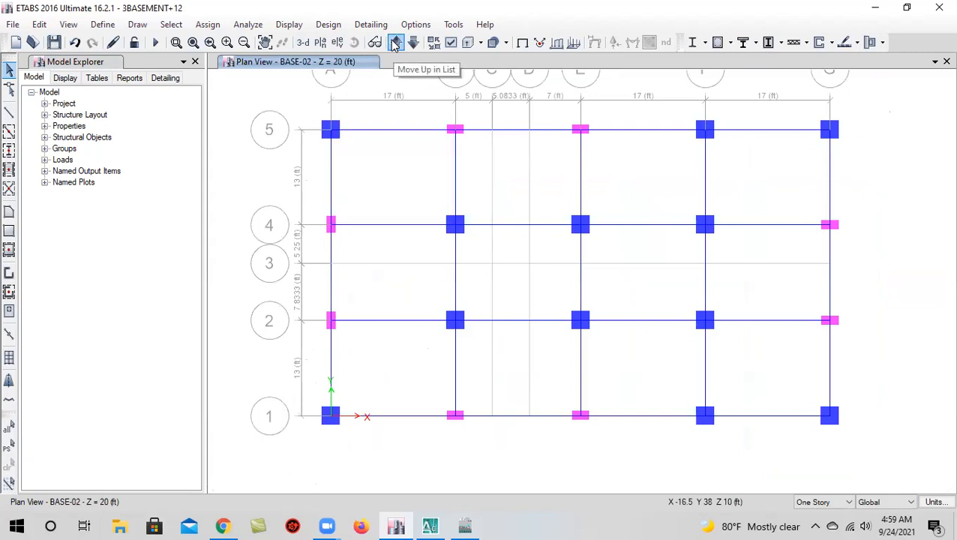
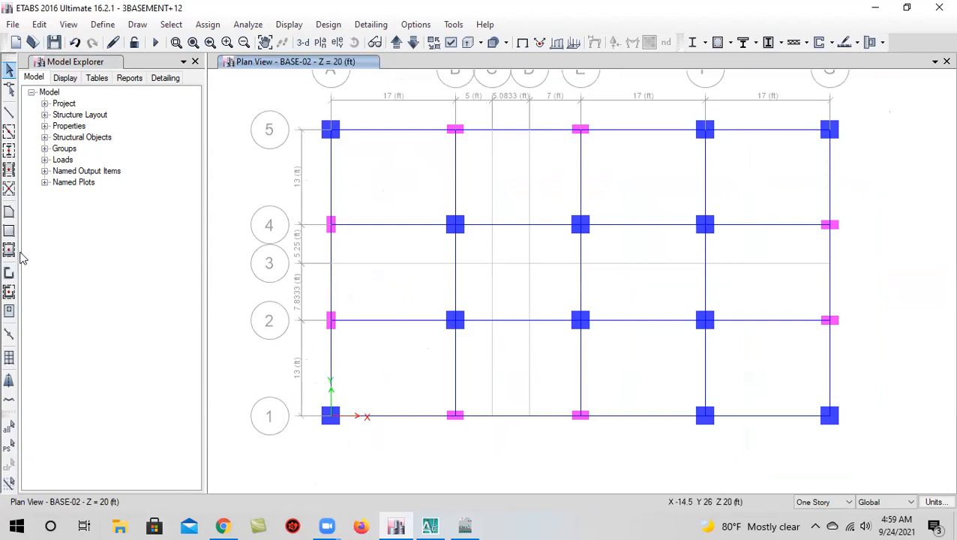
Draw a rectangular Slab-8 panel on BASE-02 in the bay between grids E and F and grids 2 and 4
click(9, 213)
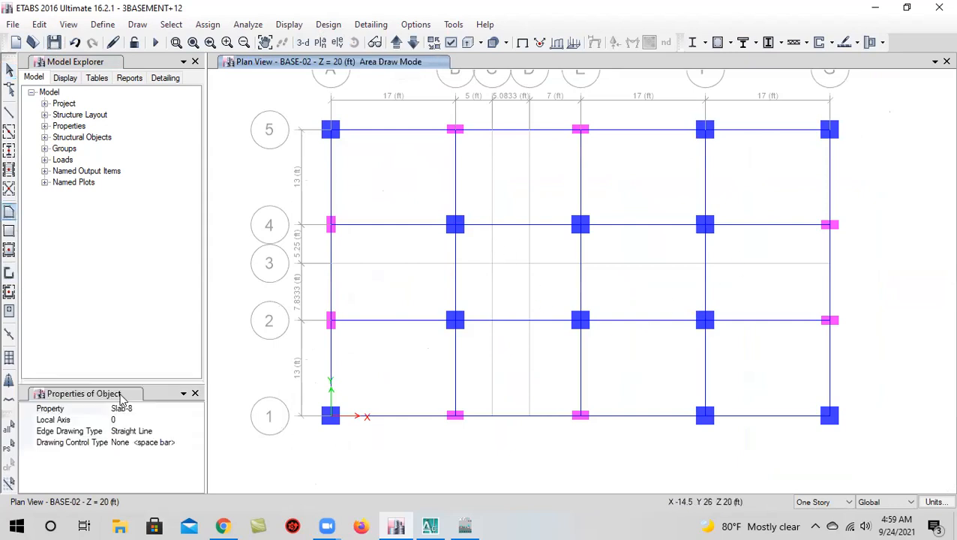
click(9, 231)
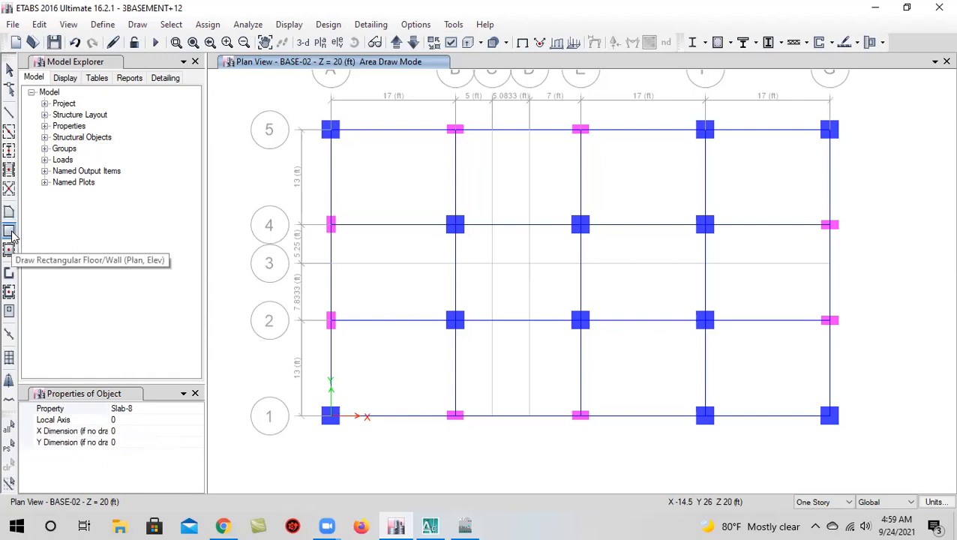
click(191, 410)
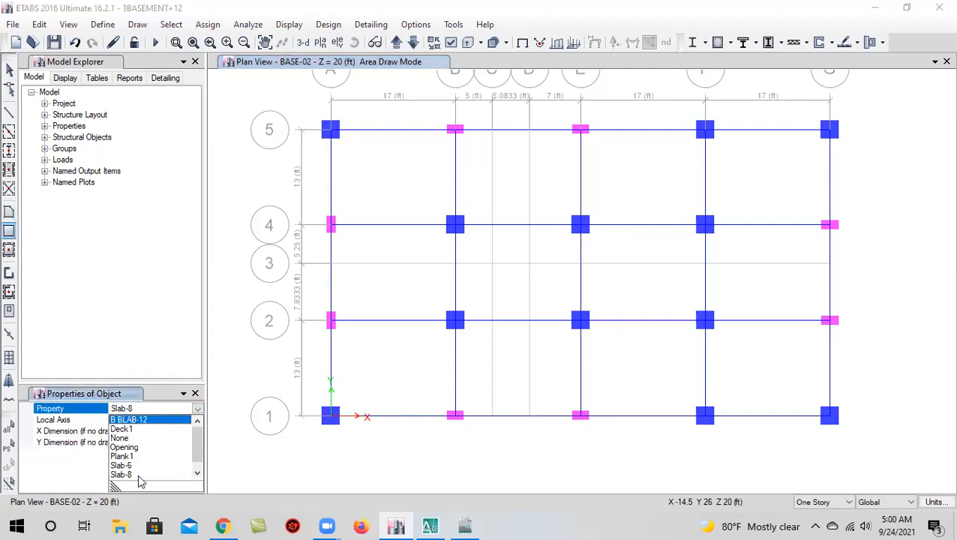
click(139, 476)
mouse_move(456, 225)
mouse_down()
mouse_move(562, 302)
mouse_move(484, 242)
mouse_up()
key(ctrl+z)
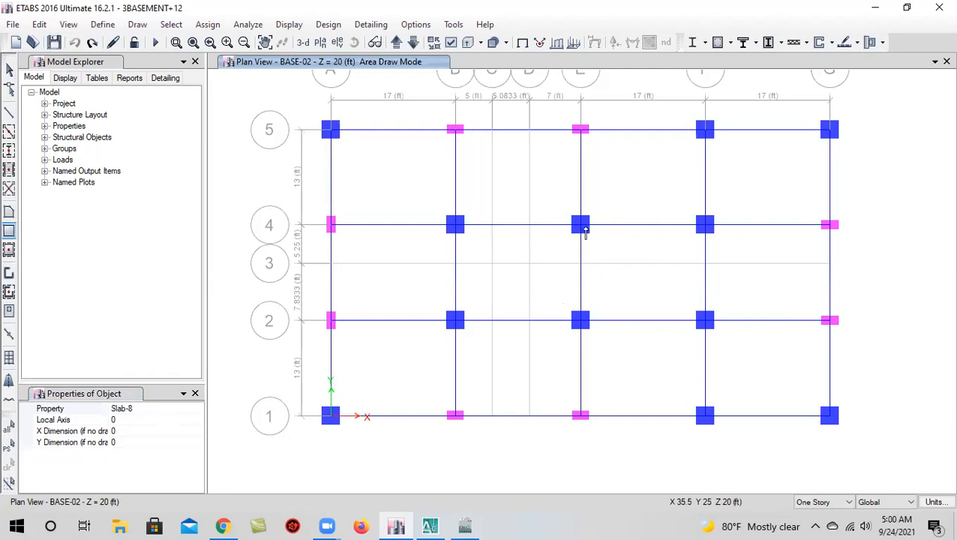
drag(580, 225, 706, 324)
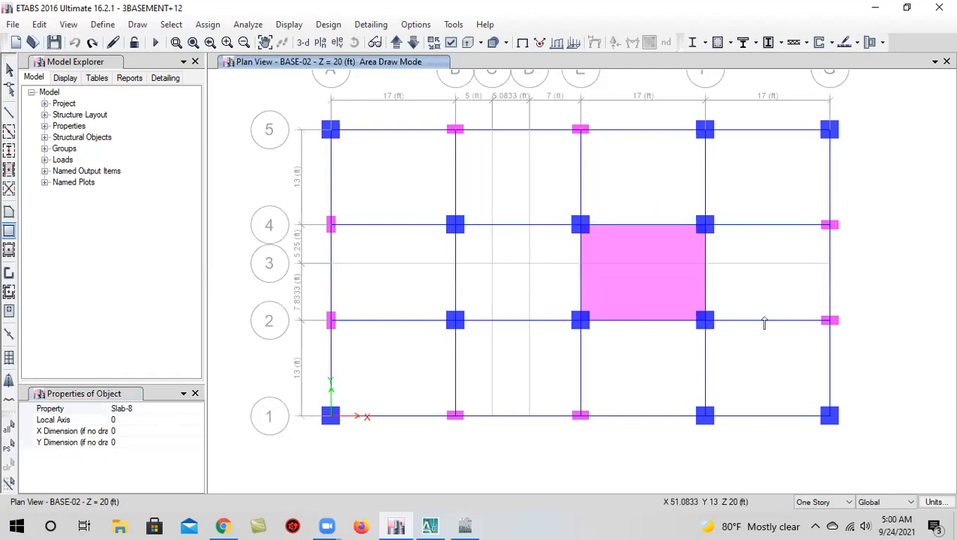
middle_drag(451, 281, 477, 235)
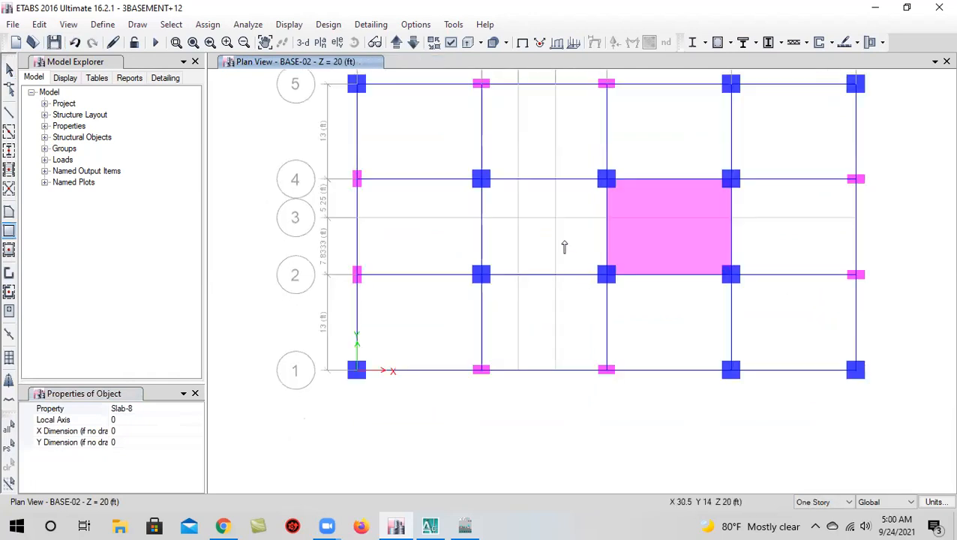
click(9, 68)
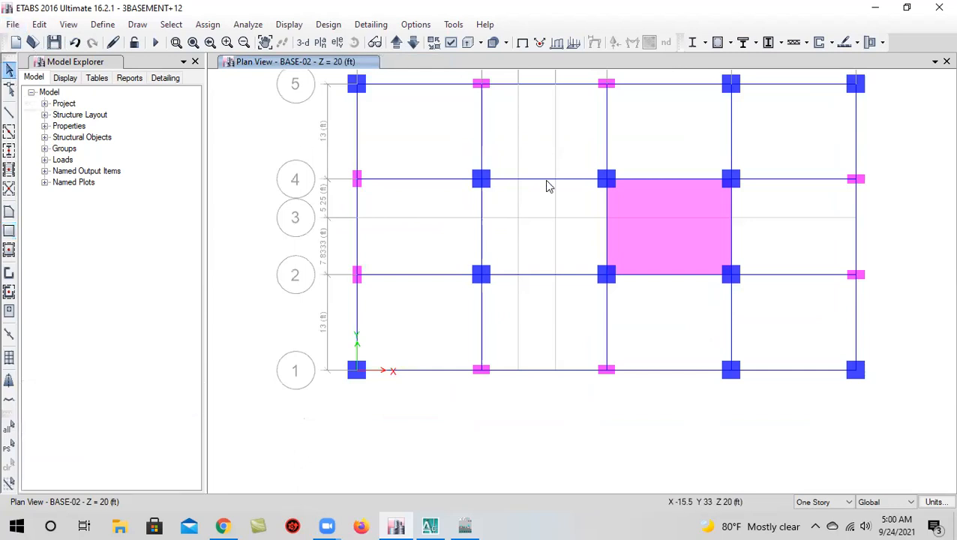
middle_drag(548, 186, 461, 205)
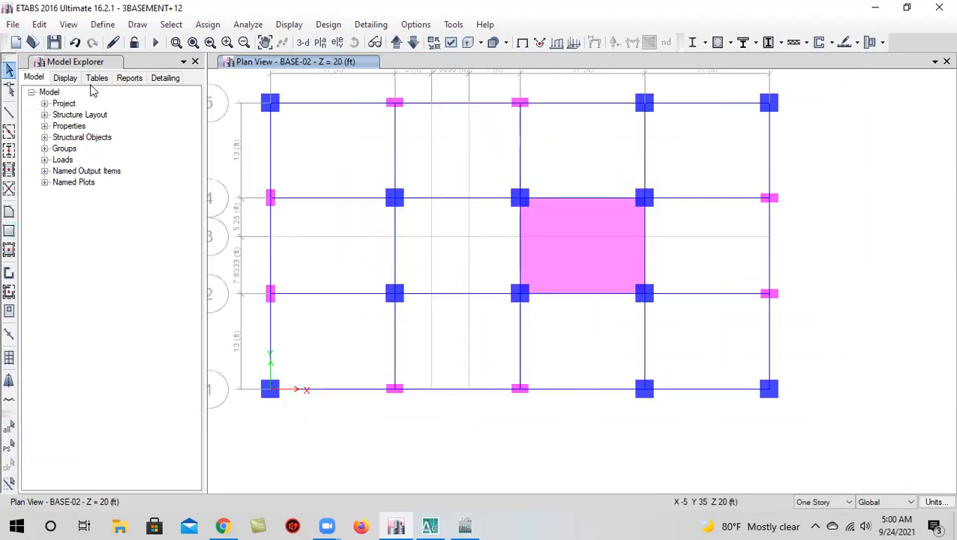
Draw a Slab-8 floor panel corner by corner on BASE-02 in the bay between grids F and G and grids 2 and 4
click(9, 213)
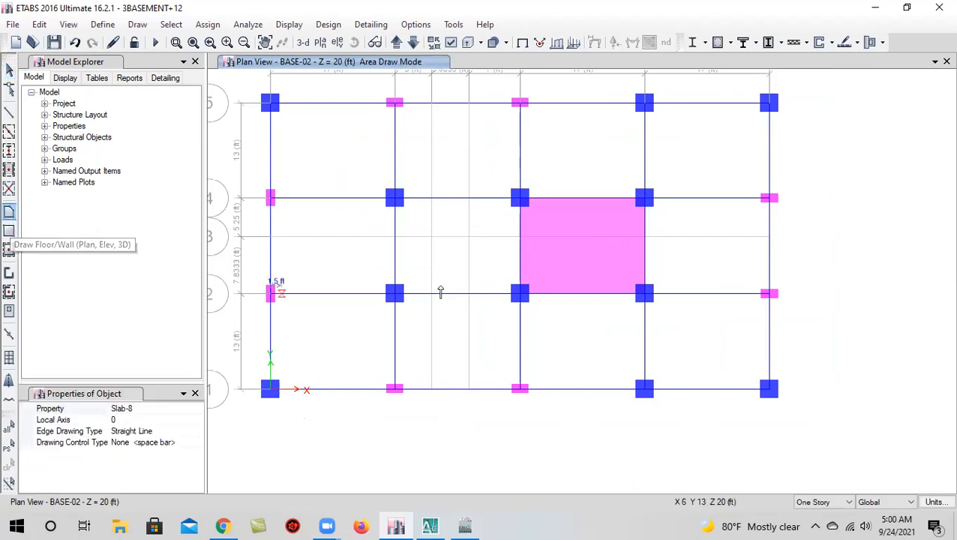
click(645, 199)
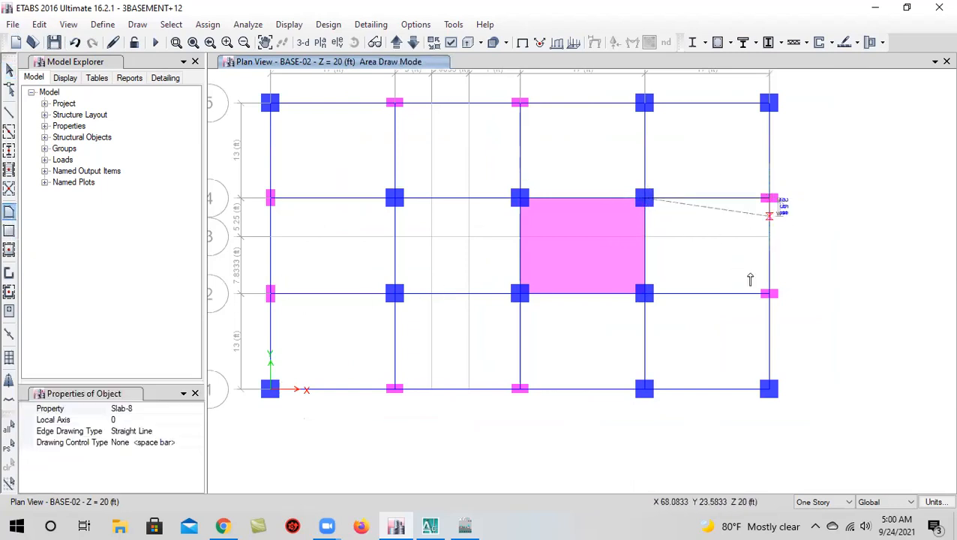
click(769, 293)
click(645, 294)
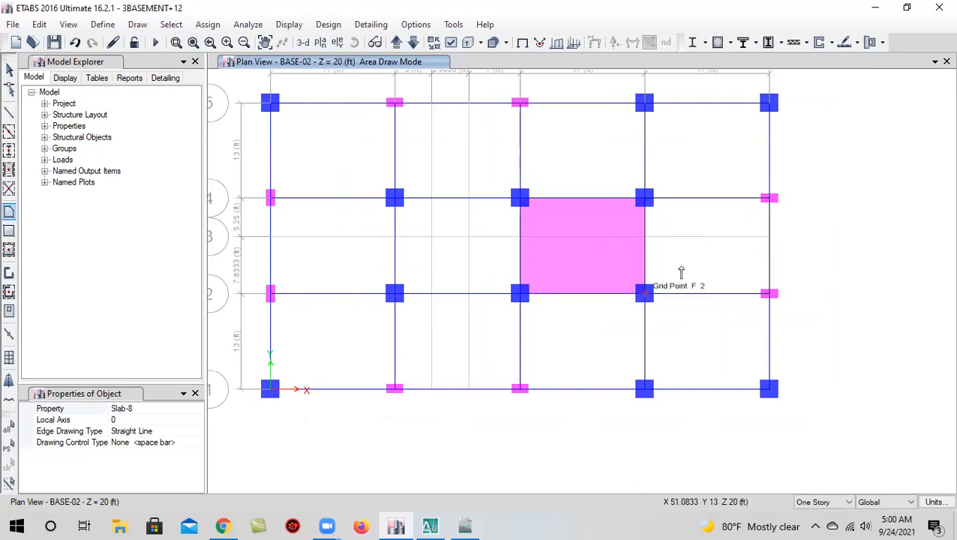
key(Return)
Examine the BASE-02 slab panels and the basement ramp in 3D from the rear, front and grid G side
click(302, 43)
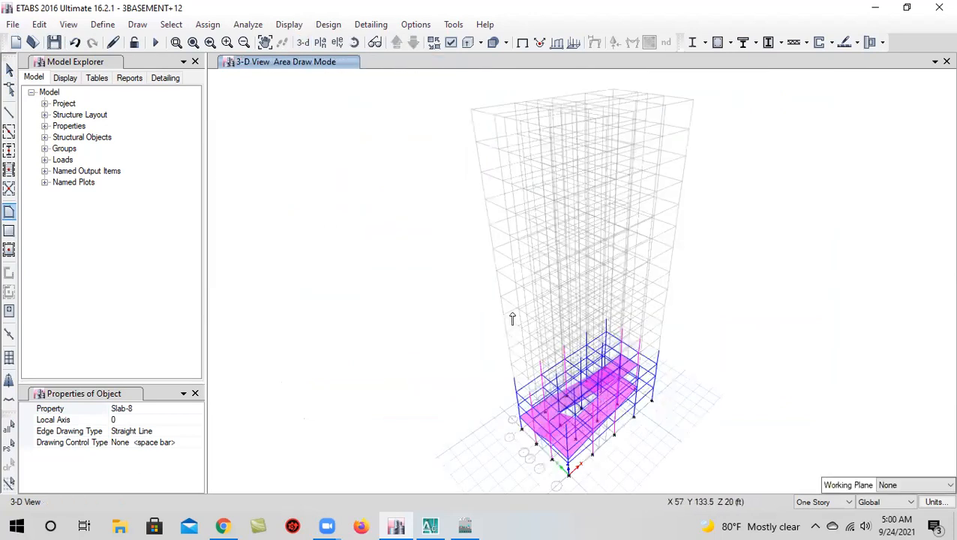
click(354, 42)
drag(612, 307, 615, 497)
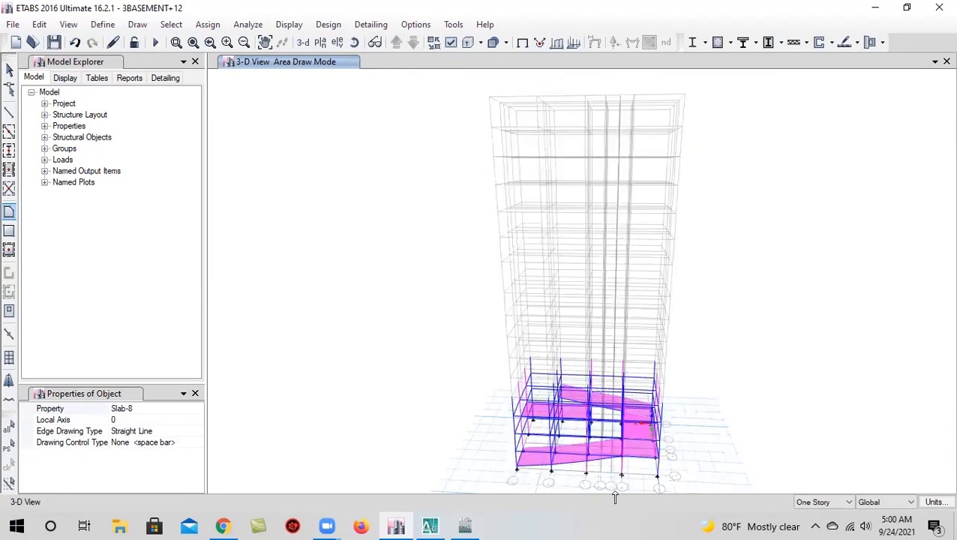
scroll(588, 443, up, 5)
middle_drag(588, 444, 547, 293)
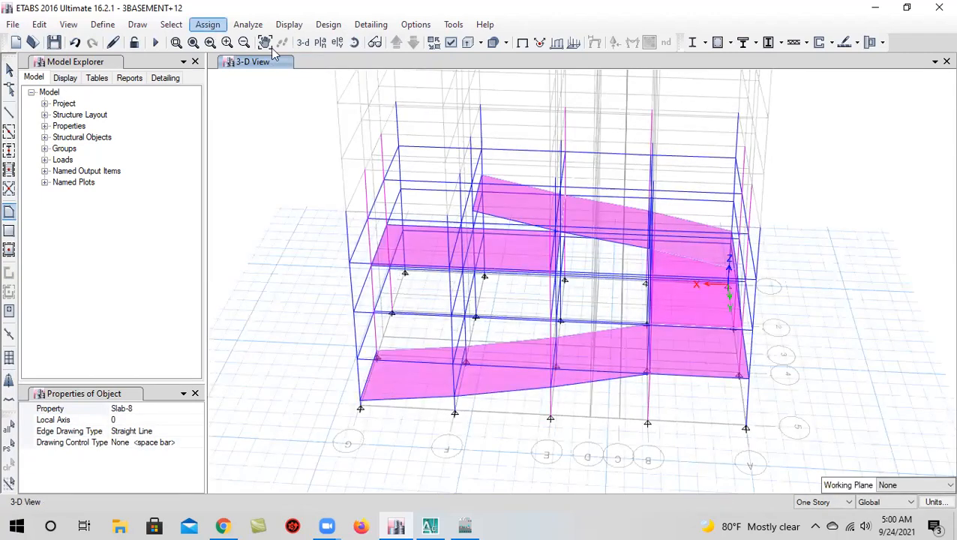
click(302, 42)
scroll(546, 346, up, 5)
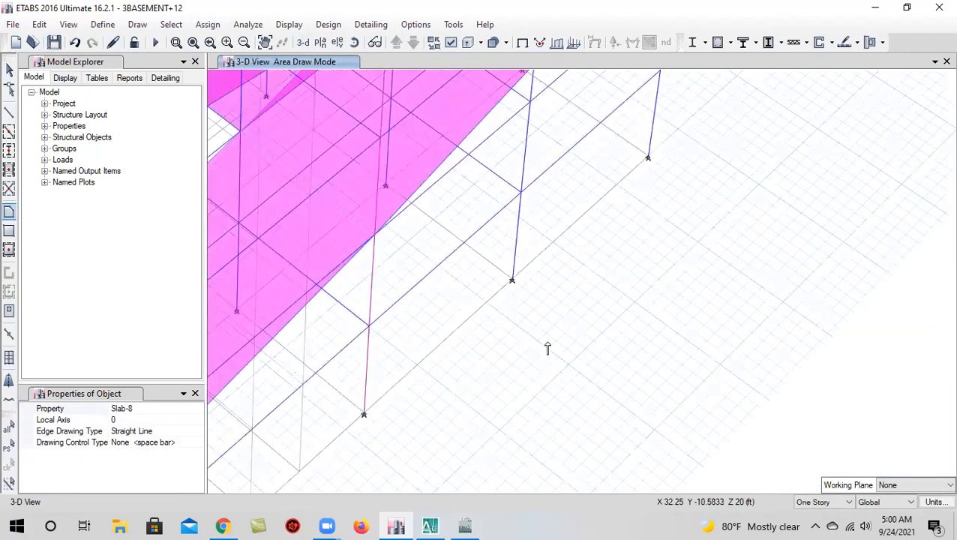
scroll(547, 346, down, 3)
click(75, 43)
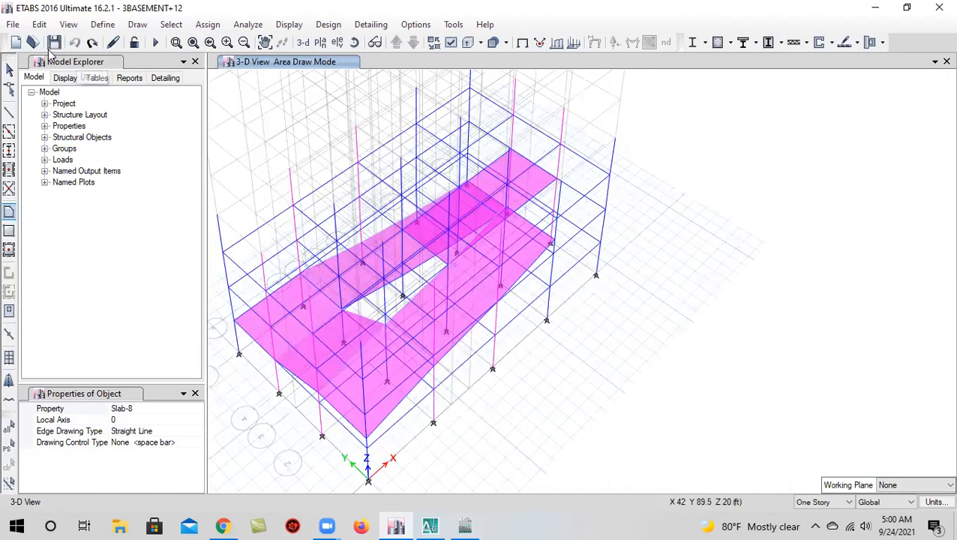
click(9, 69)
click(354, 42)
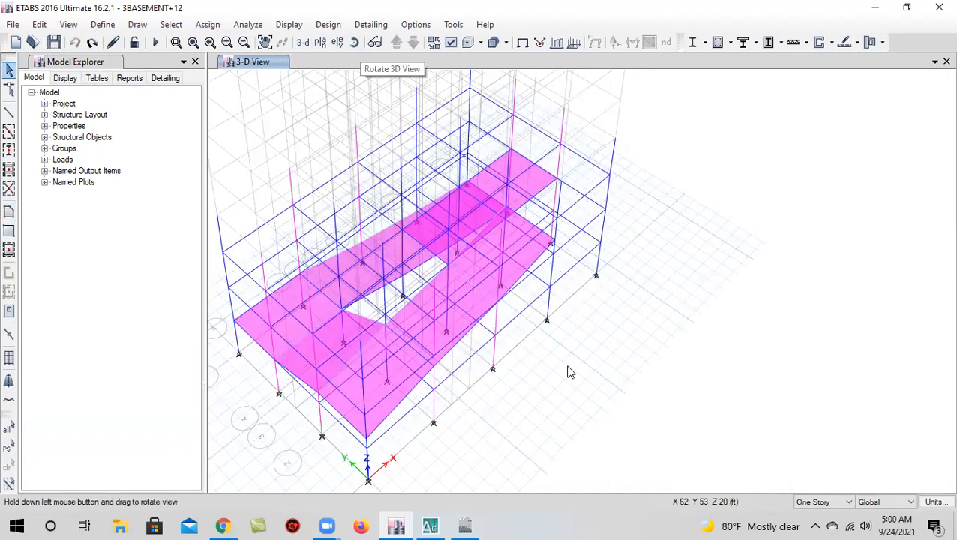
drag(559, 426, 454, 417)
mouse_move(504, 349)
mouse_down()
mouse_move(459, 342)
mouse_move(506, 380)
mouse_move(487, 357)
mouse_move(534, 324)
mouse_move(625, 335)
mouse_move(716, 326)
mouse_move(607, 336)
mouse_move(489, 370)
mouse_move(442, 322)
mouse_move(469, 409)
mouse_move(459, 349)
mouse_up()
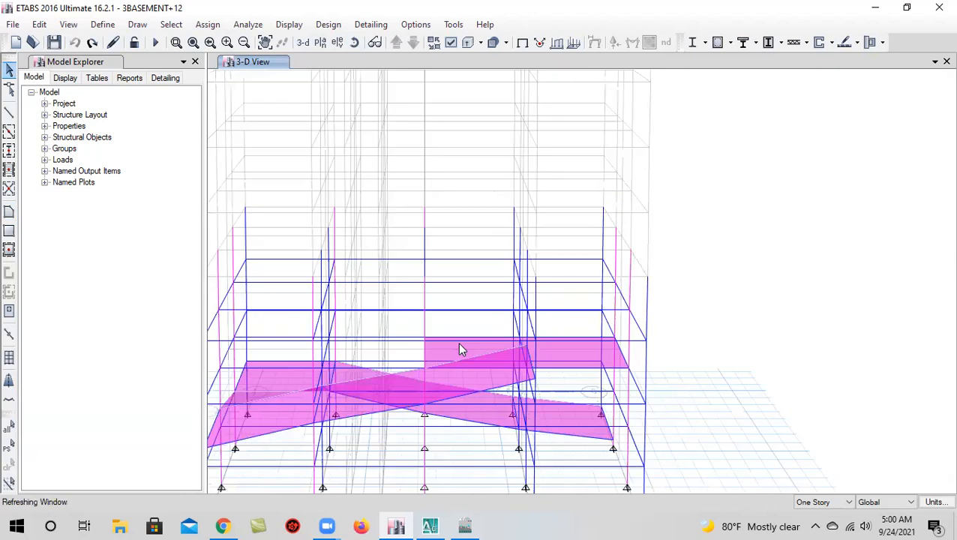
drag(543, 429, 564, 362)
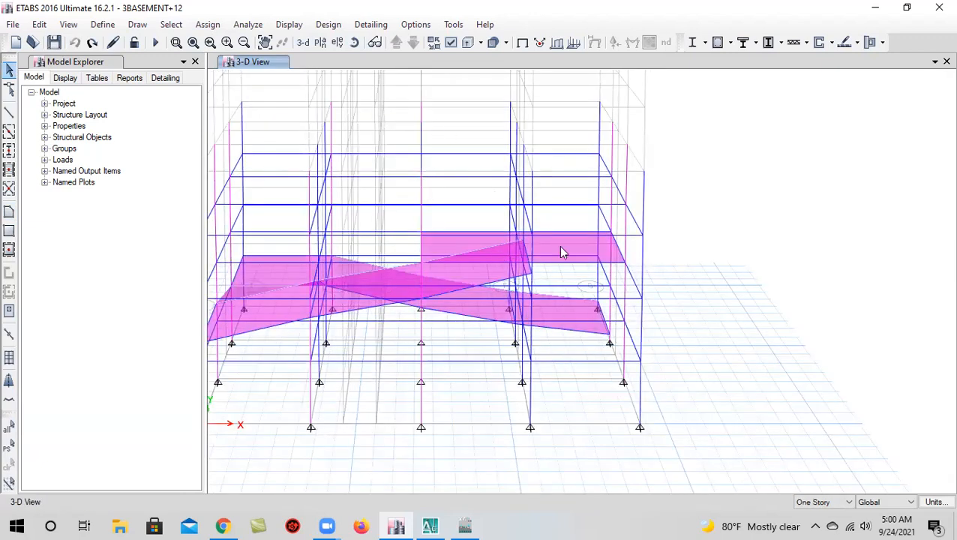
drag(570, 450, 583, 369)
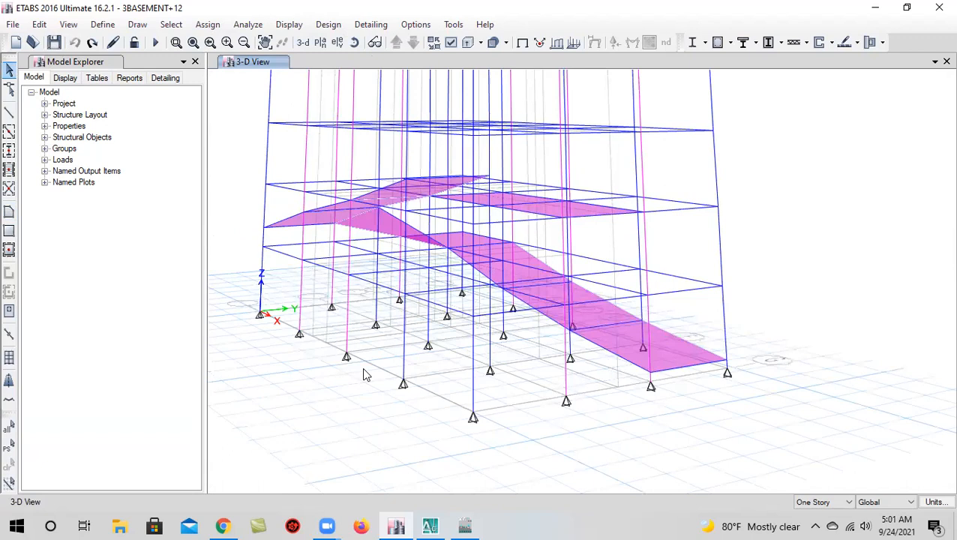
Draw two sloping FB-12X20 beams in 3D, from the column bases at G-1 and F-1 to the ramp's edge at G-4 and F-4
click(9, 112)
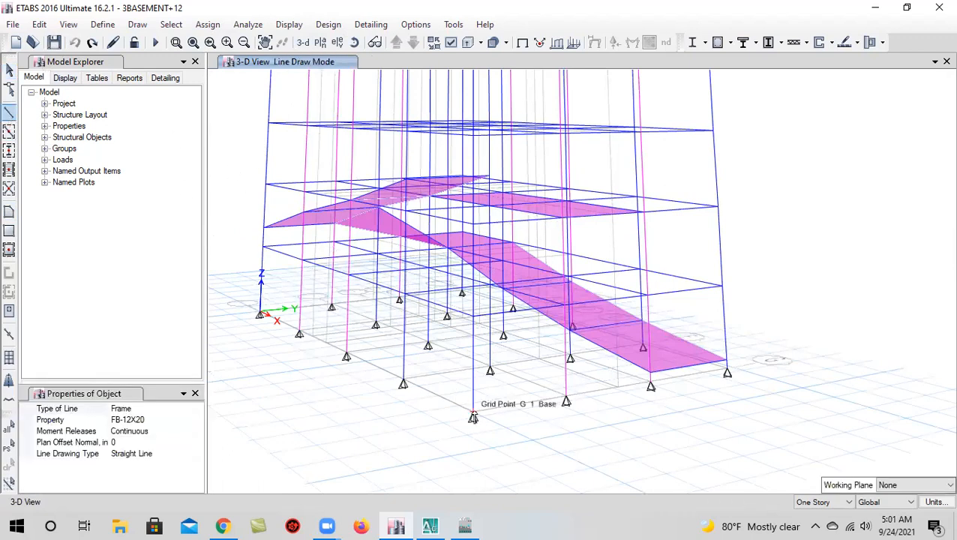
click(473, 418)
right_click(612, 403)
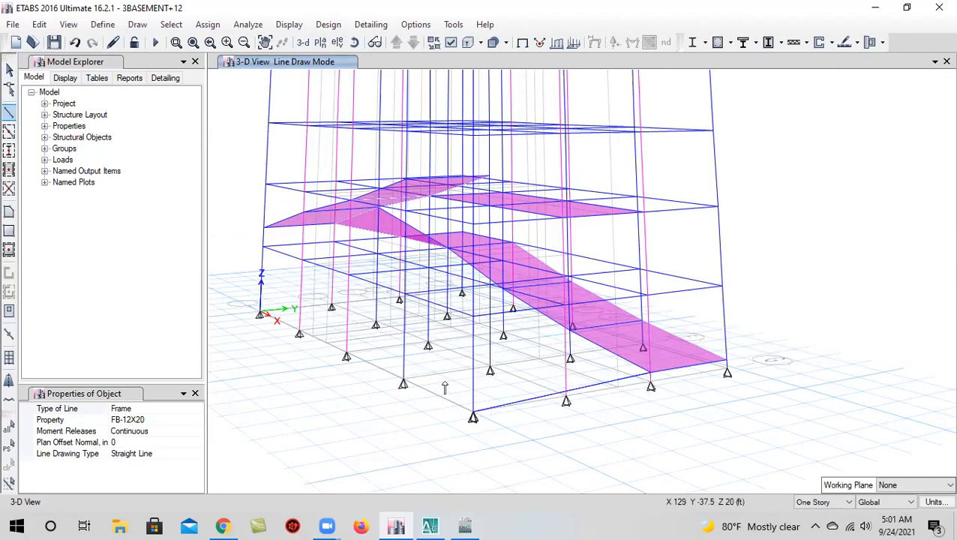
scroll(653, 322, up, 5)
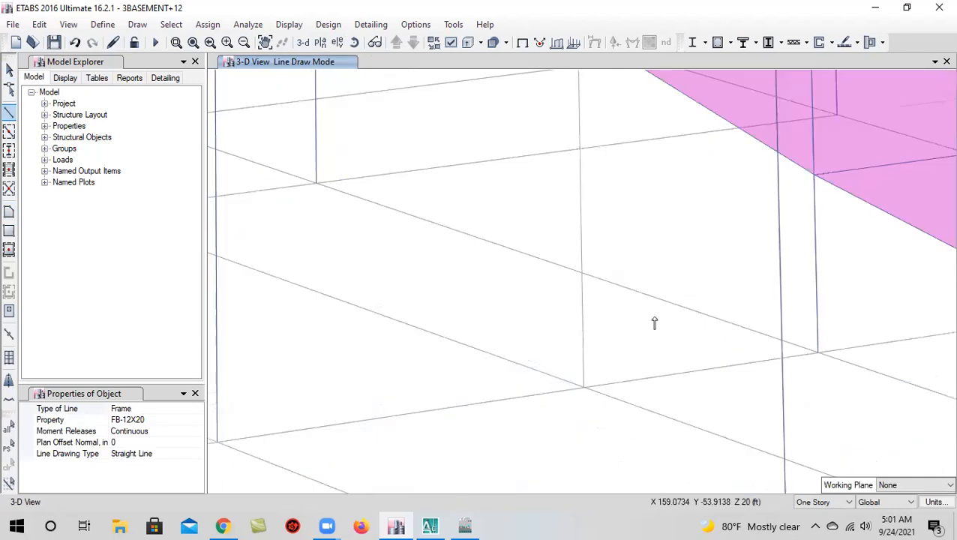
click(608, 232)
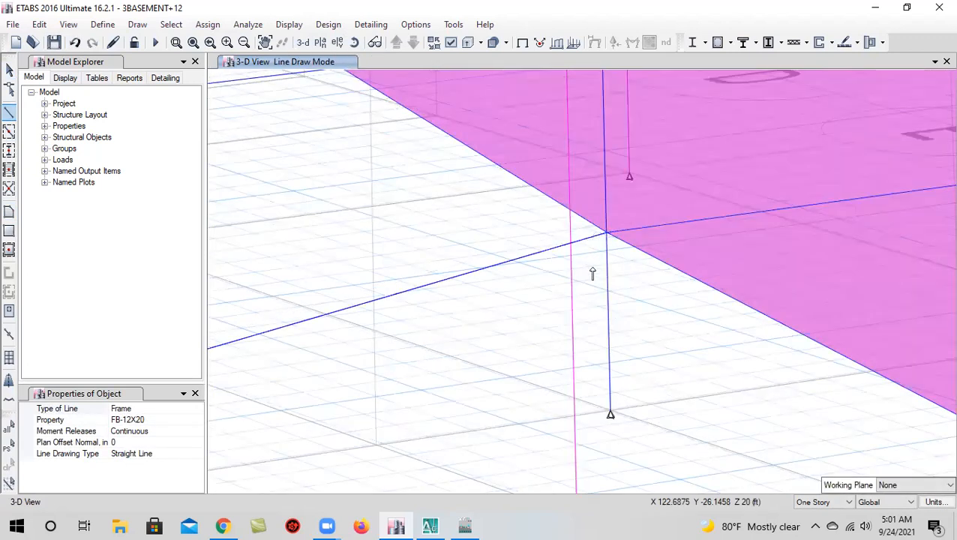
scroll(571, 370, down, 5)
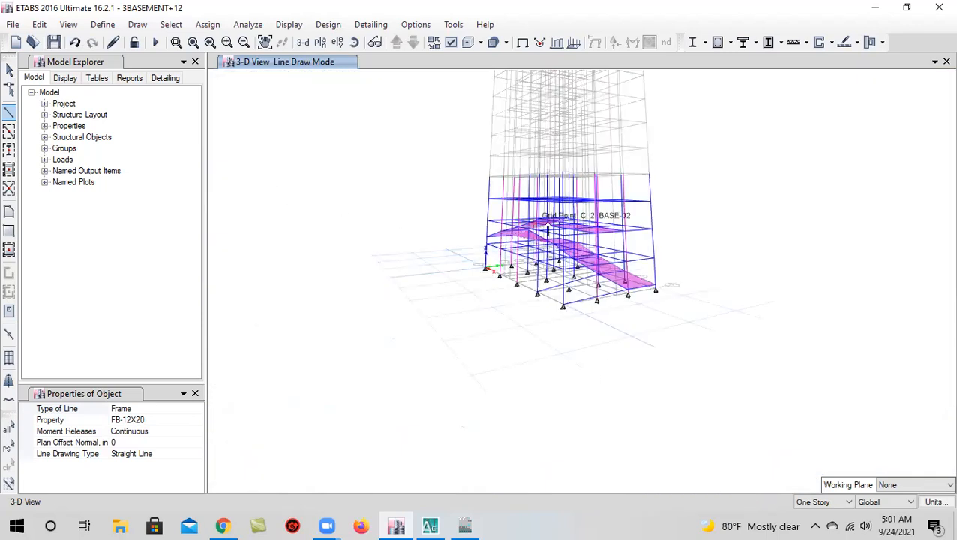
key(Escape)
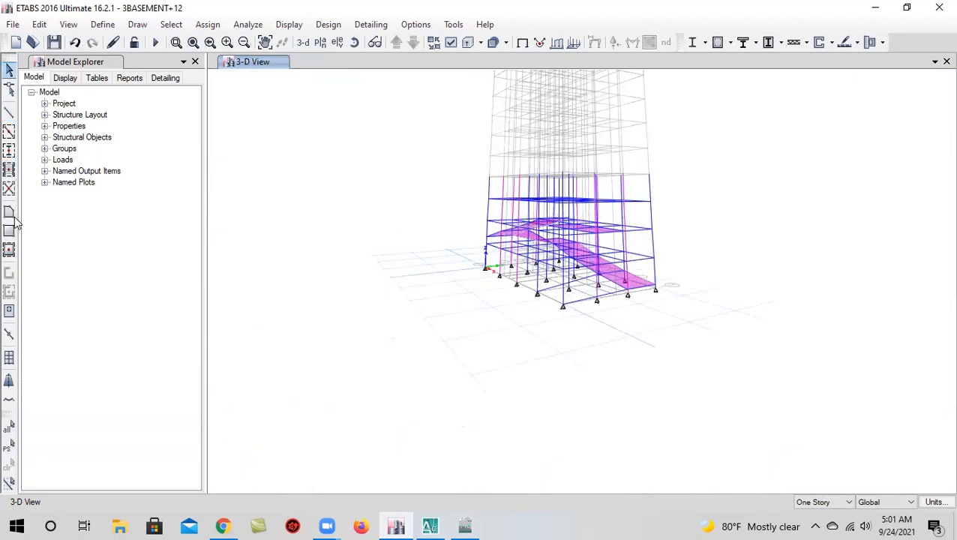
Draw a sloping Slab-8 panel between the two new beams, with corners at the F-4 and G-4 ramp points and the F-1 and G-1 bases
scroll(538, 341, up, 6)
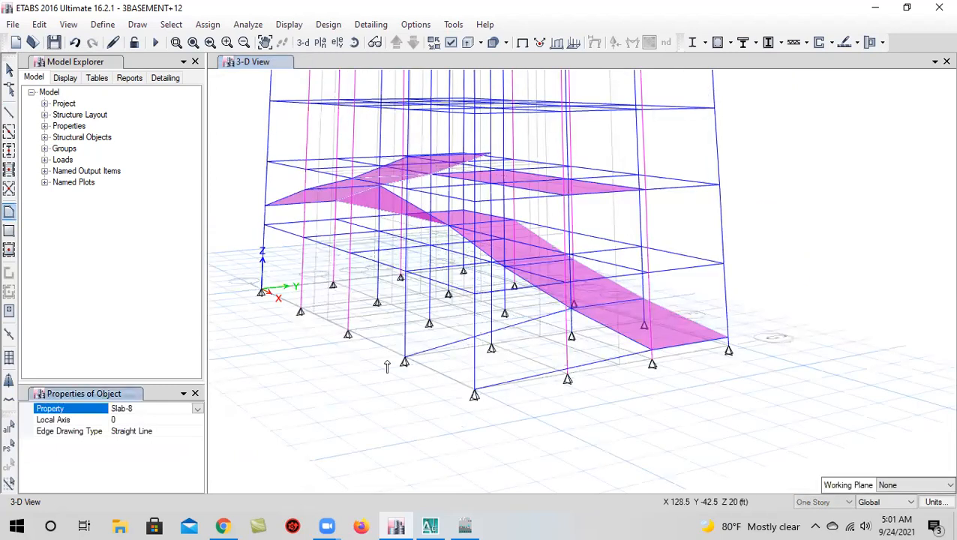
click(449, 345)
middle_drag(934, 258, 572, 304)
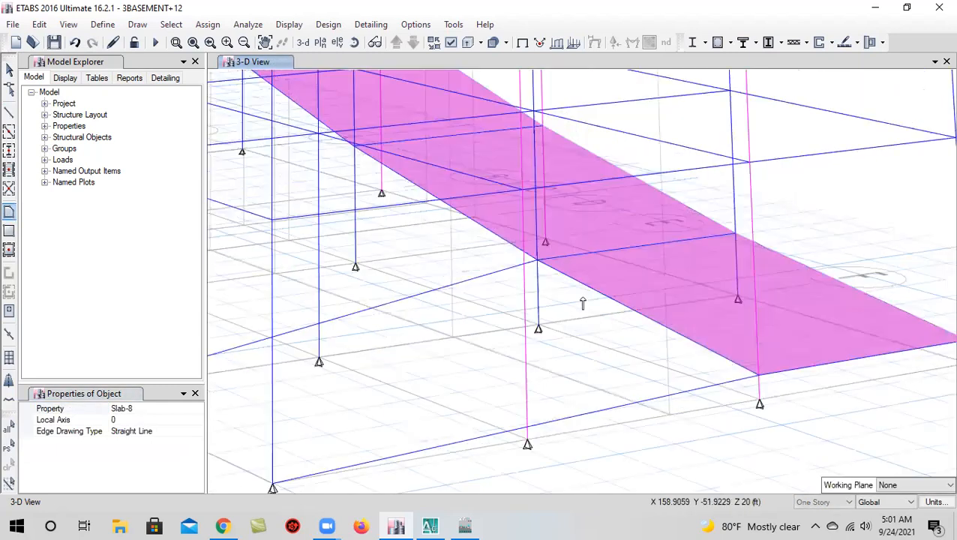
click(538, 262)
click(759, 378)
middle_drag(509, 436, 672, 247)
click(436, 296)
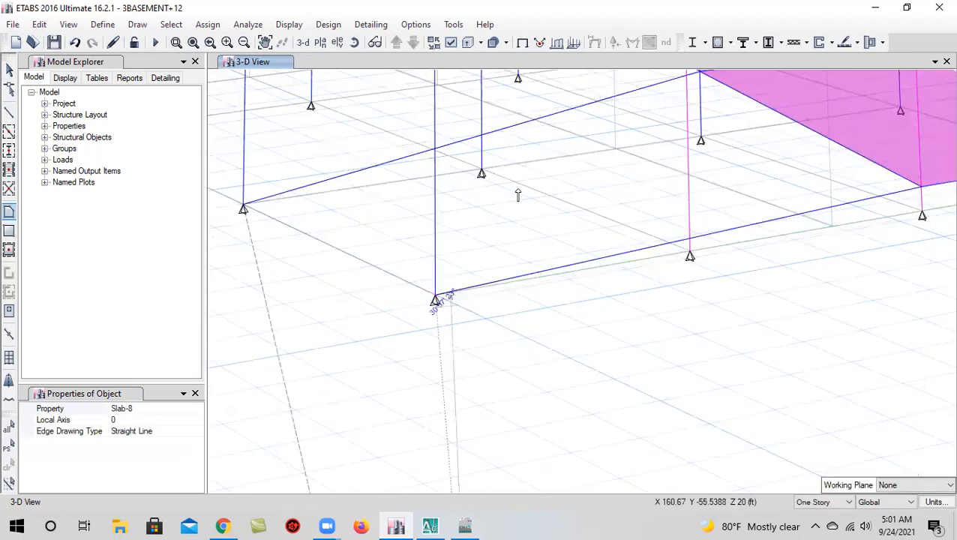
key(Return)
Examine from above in 3D how the new lowest ramp panel connects with the existing ramp and BASE-02 slabs
scroll(524, 279, down, 4)
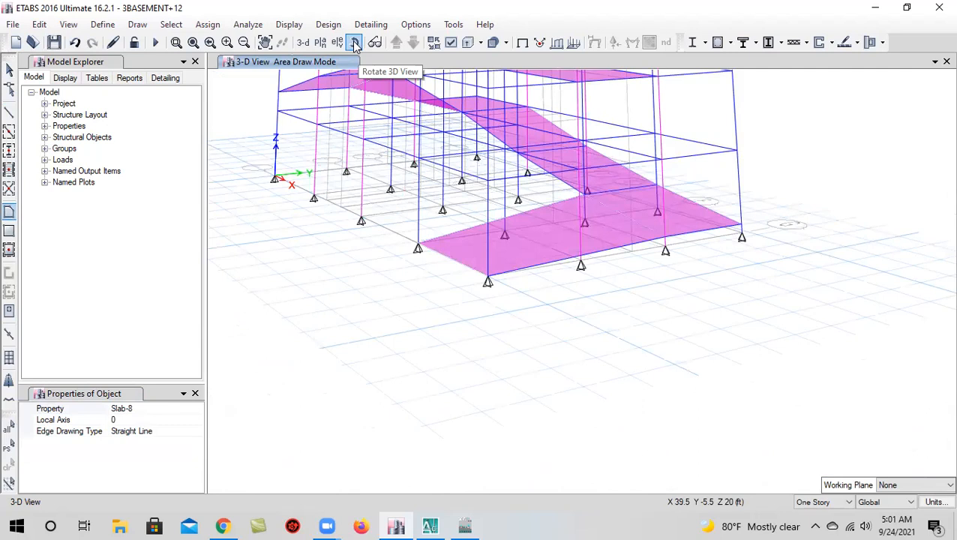
click(8, 69)
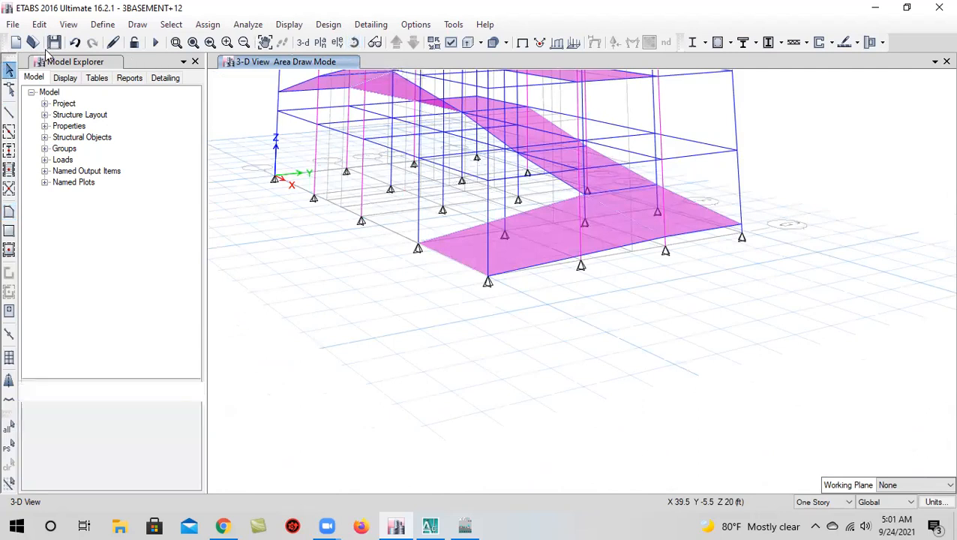
click(351, 46)
drag(809, 284, 670, 394)
middle_drag(657, 255, 673, 491)
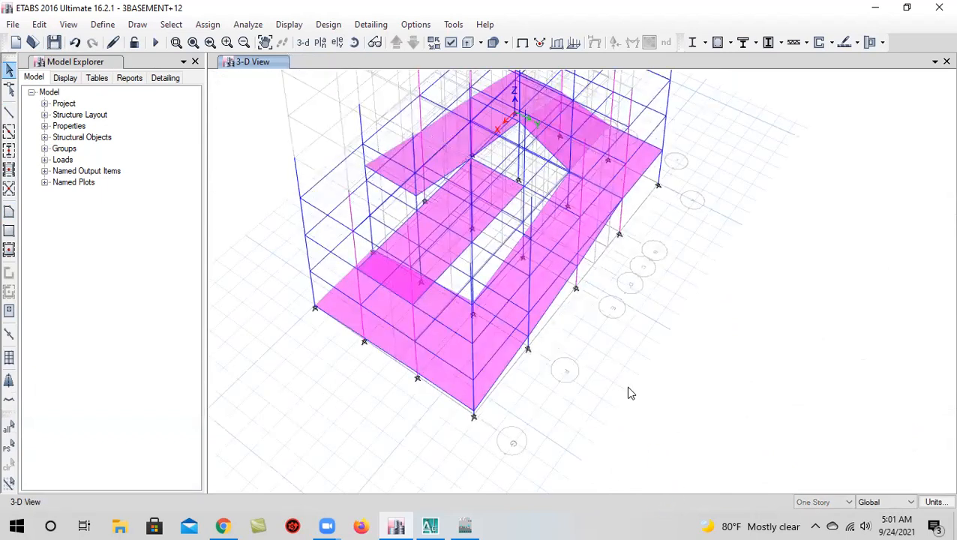
scroll(450, 263, up, 3)
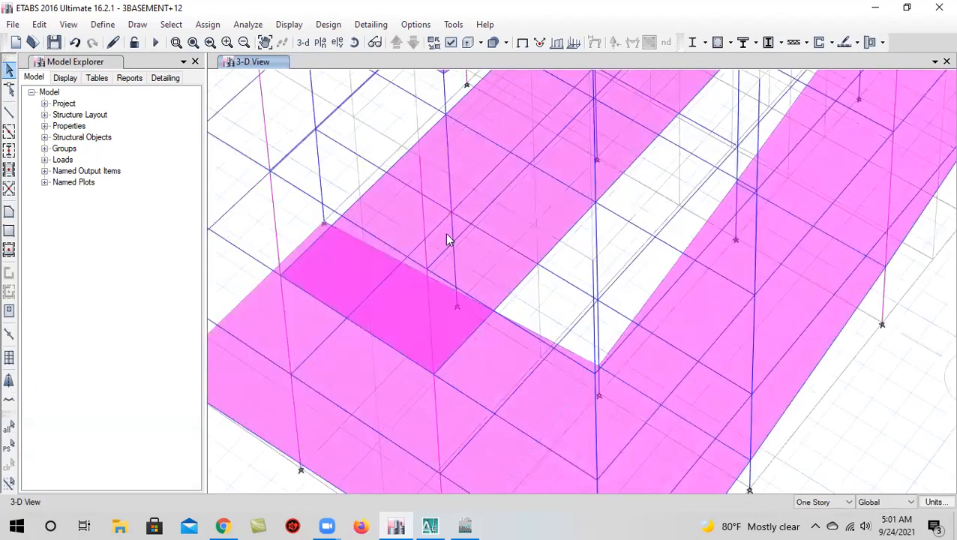
scroll(432, 248, down, 3)
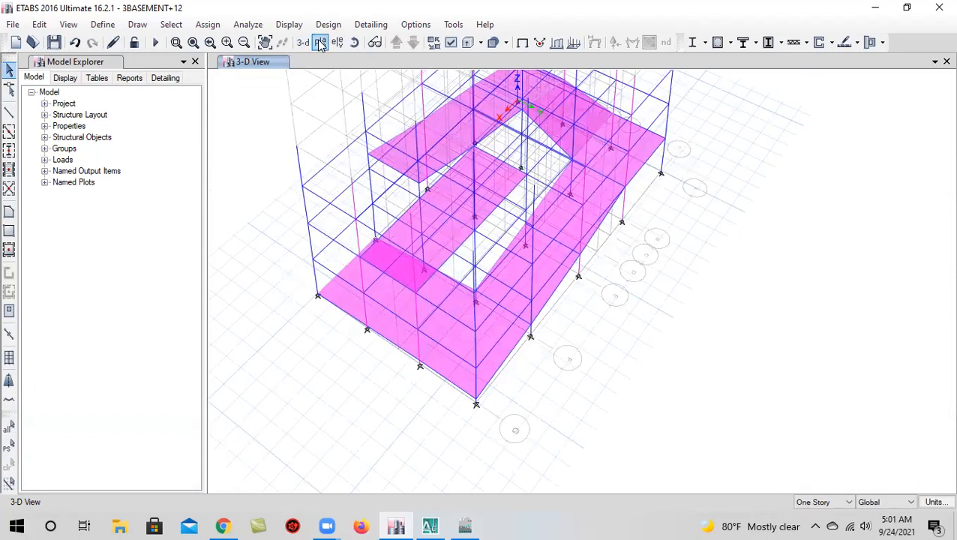
Display the BASE-01 story plan and set drawing to apply to All Stories
click(321, 43)
click(408, 355)
click(531, 431)
click(417, 432)
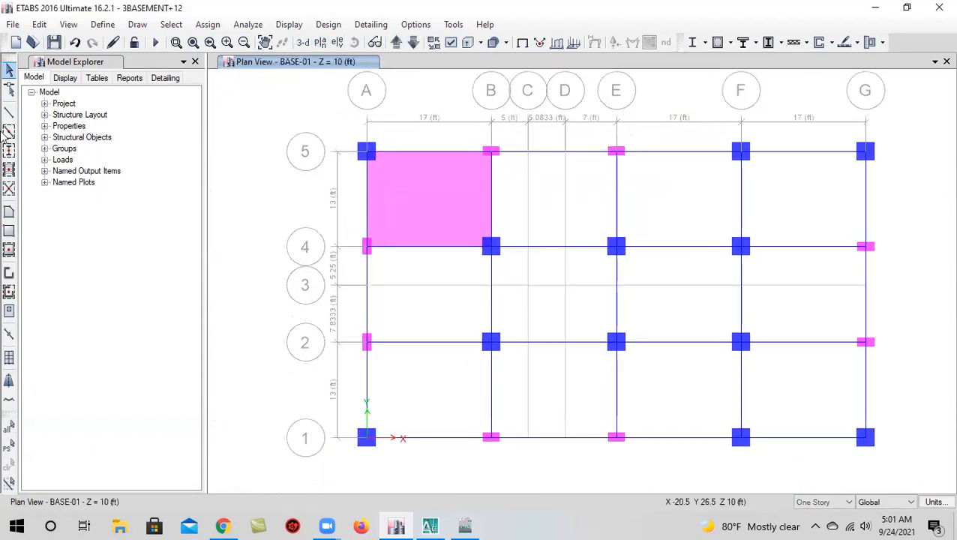
click(824, 505)
click(823, 521)
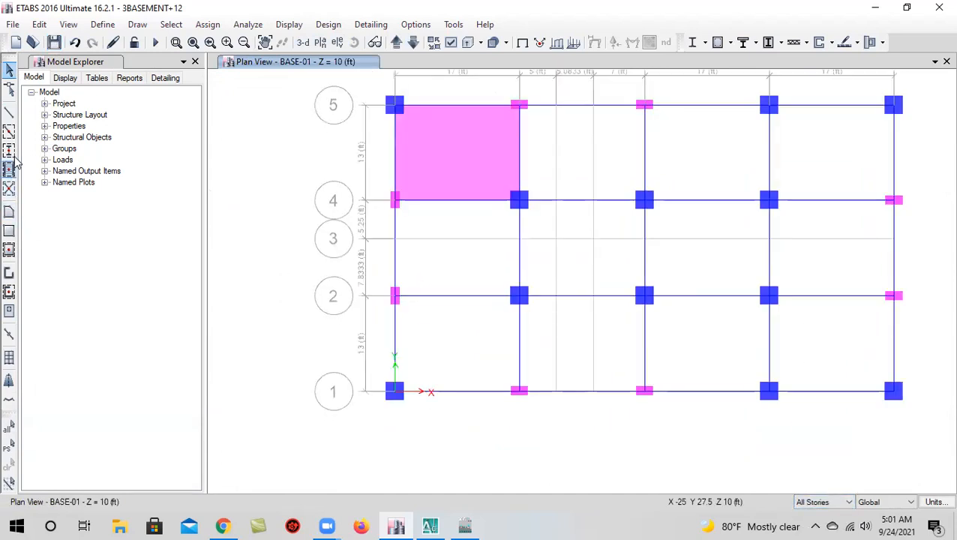
Draw Wall-12 pier walls along grid 4 from B to D, with legs along grids B, C and D from grid 4 to grid 3
click(9, 275)
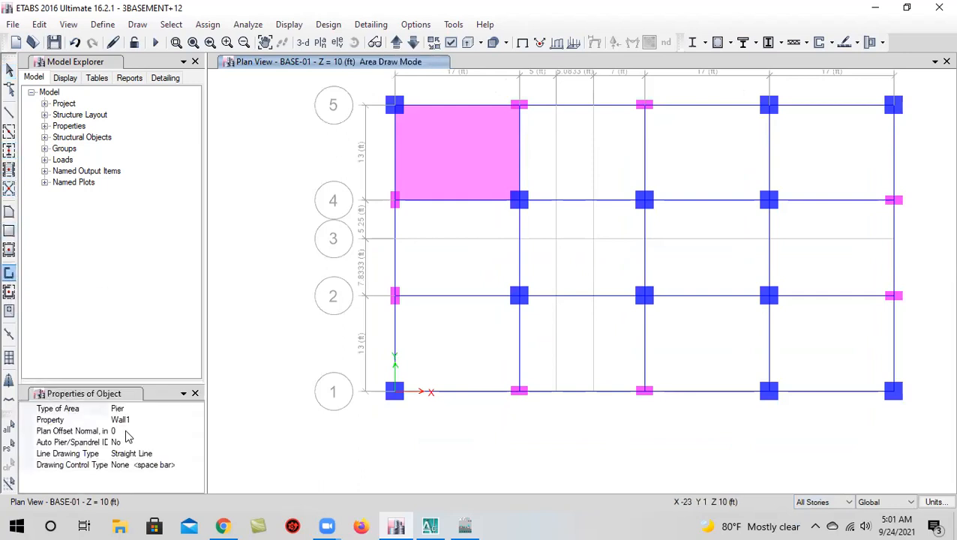
click(160, 422)
click(197, 419)
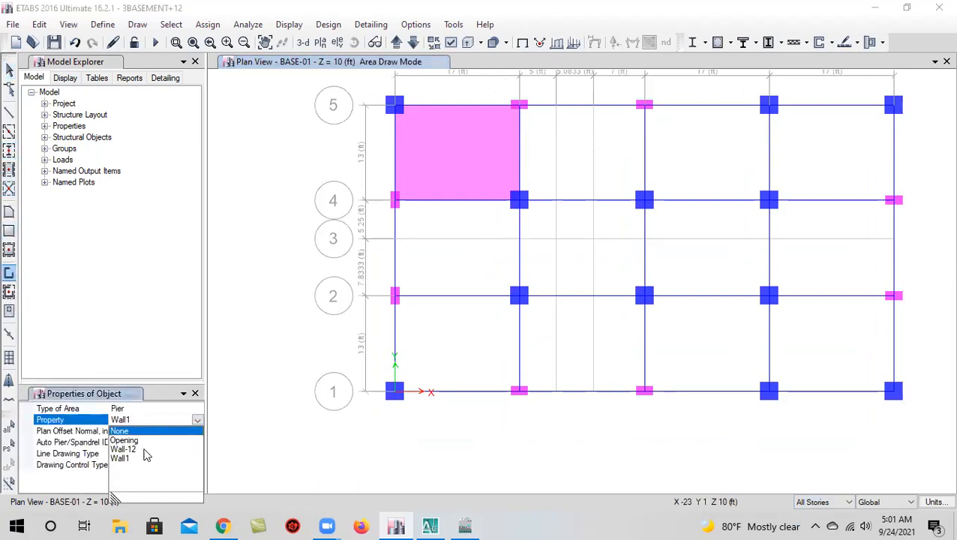
click(141, 450)
middle_drag(481, 312, 385, 305)
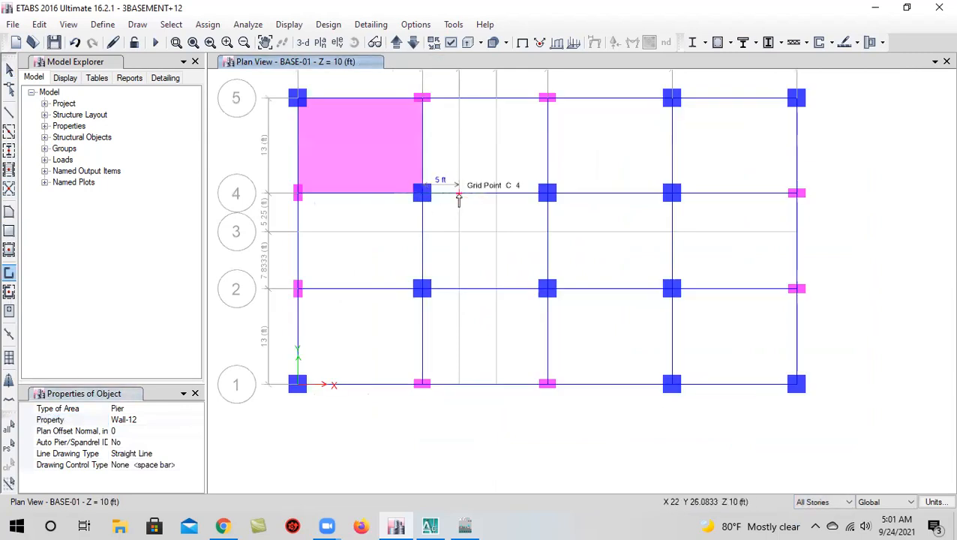
click(459, 197)
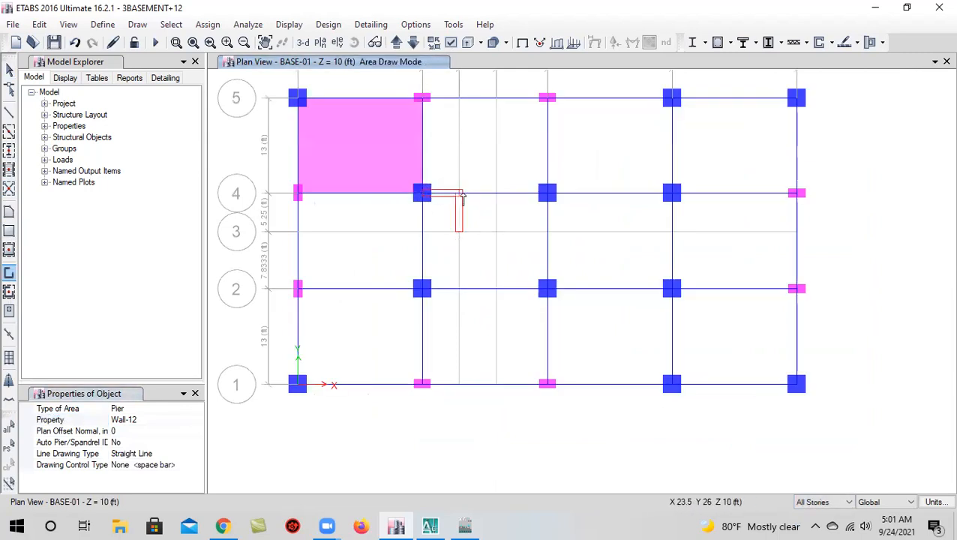
click(467, 199)
click(496, 196)
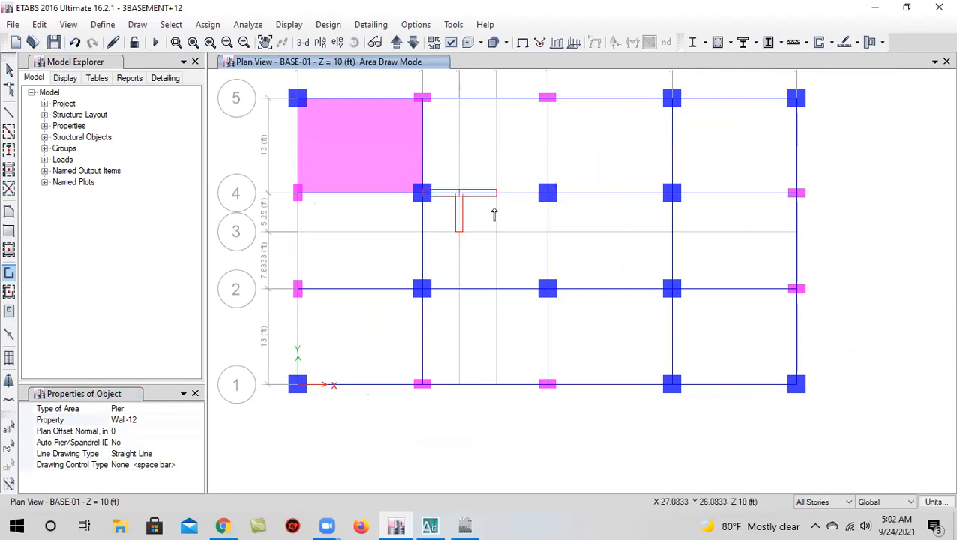
click(498, 232)
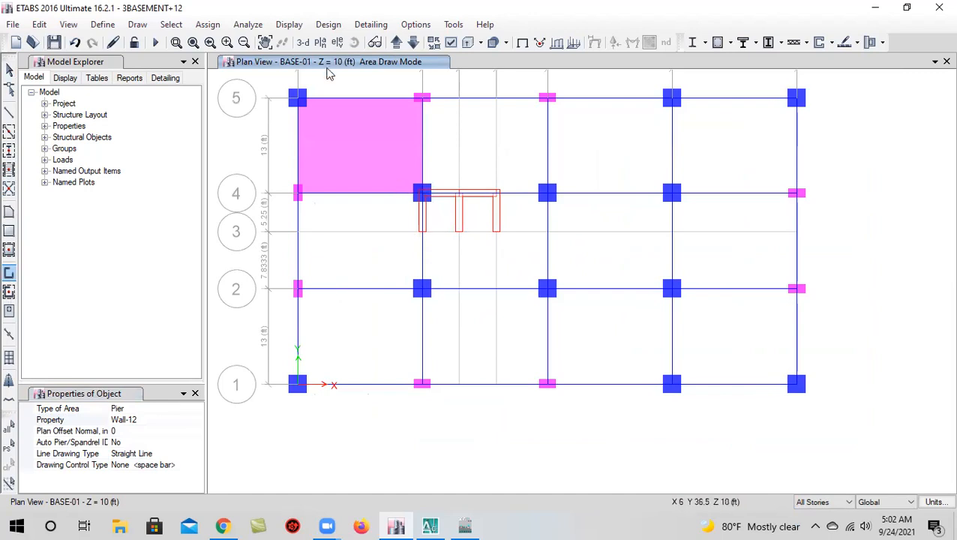
Examine the full-height Wall-12 core in 3D and its position relative to the ramp and basement beams
click(303, 42)
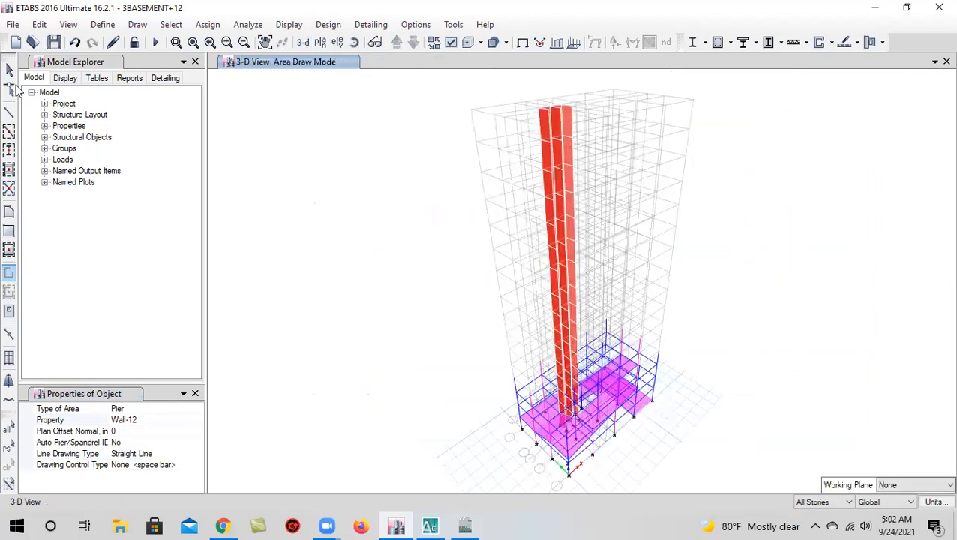
click(8, 70)
click(354, 42)
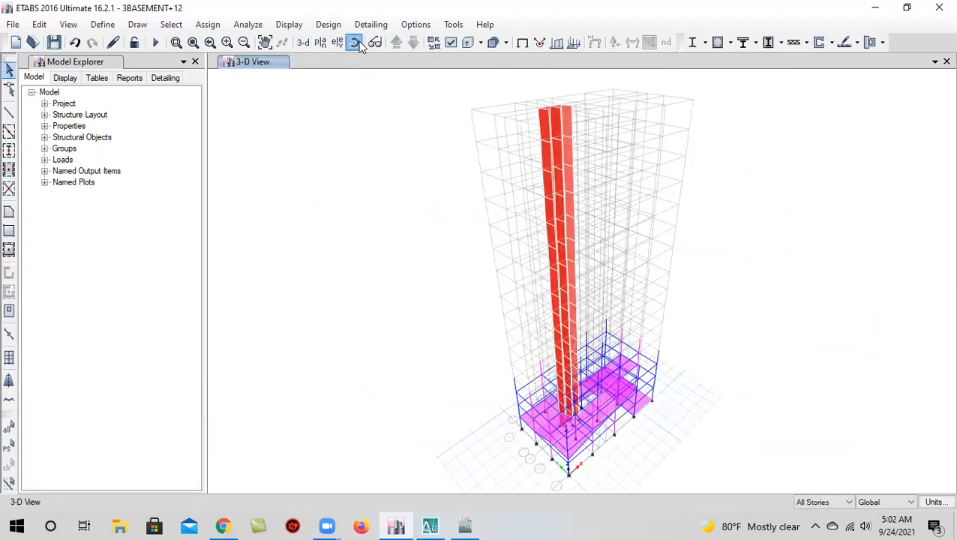
drag(518, 357, 484, 364)
scroll(484, 364, up, 6)
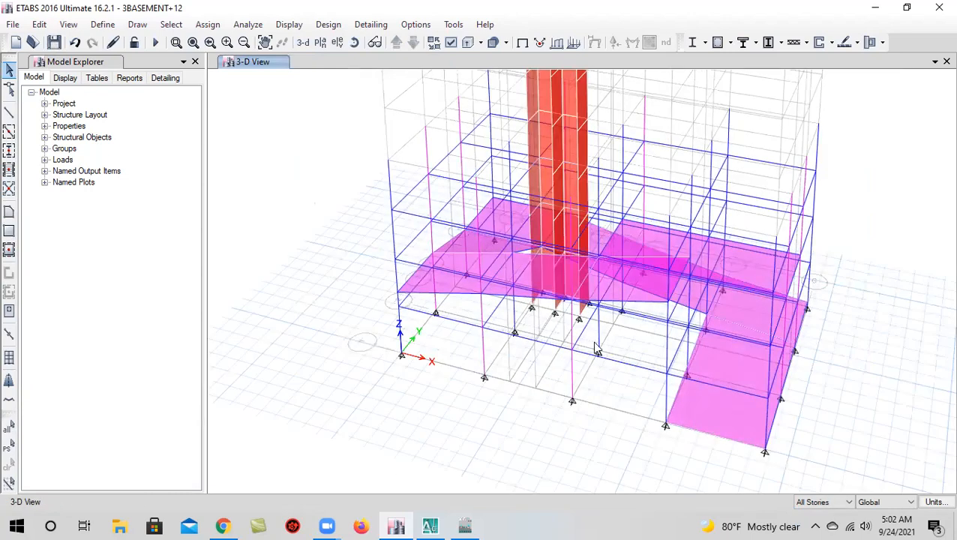
click(355, 43)
drag(736, 440, 667, 447)
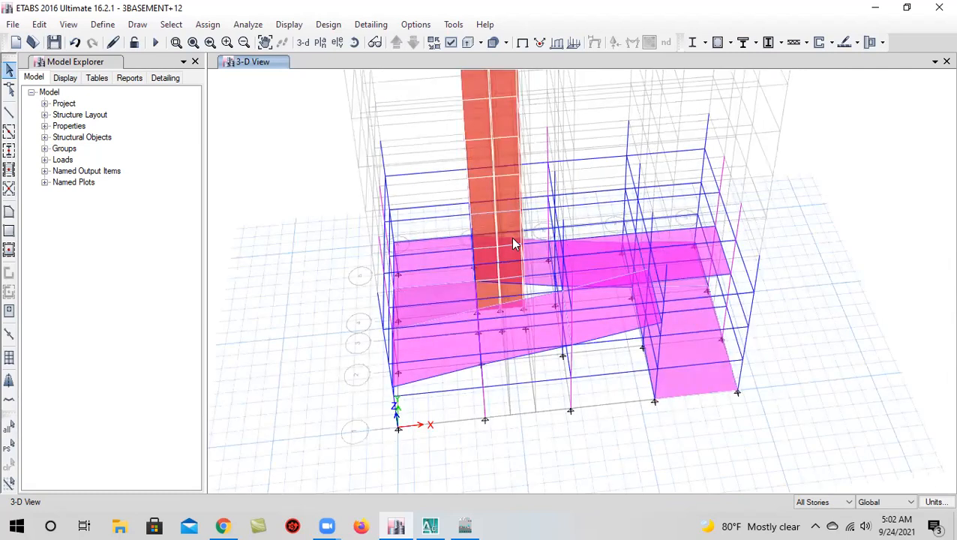
Display the BASE-01 story plan
click(323, 44)
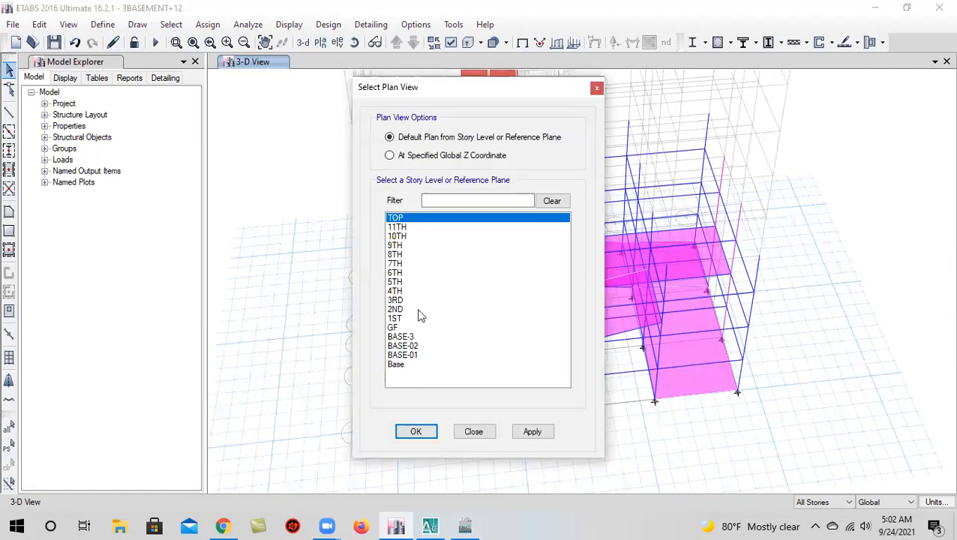
click(409, 355)
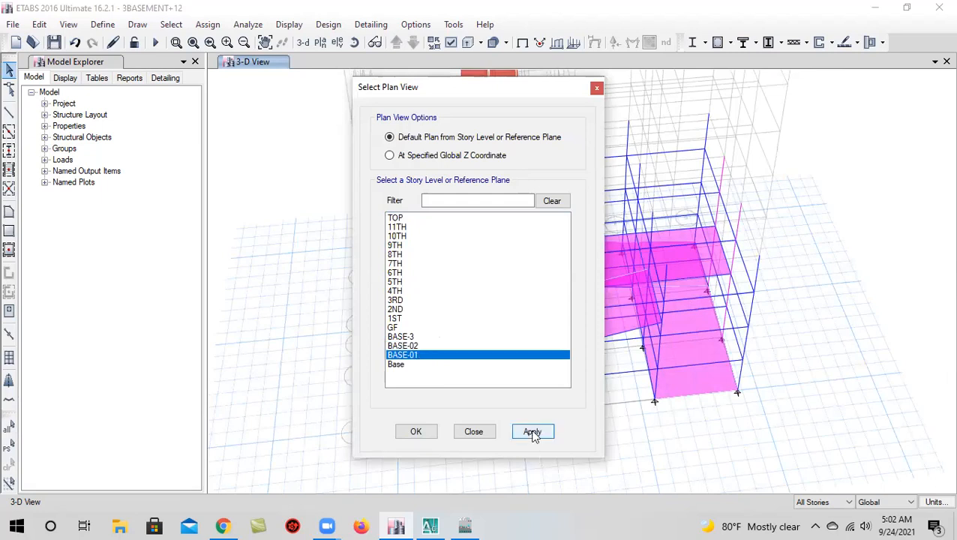
click(532, 433)
click(416, 431)
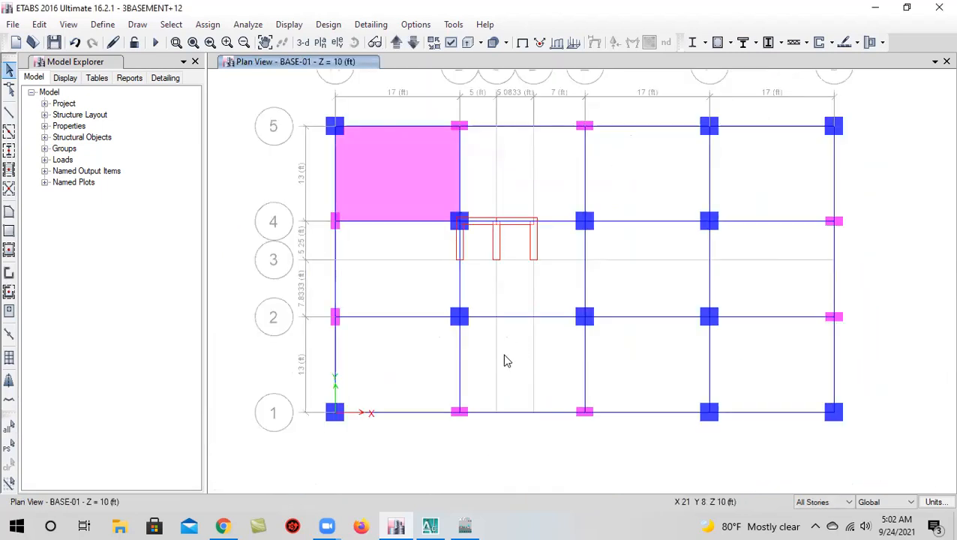
Examine from several sides in 3D how the Wall-12 core meets the basement ramp and the basement beams
click(303, 43)
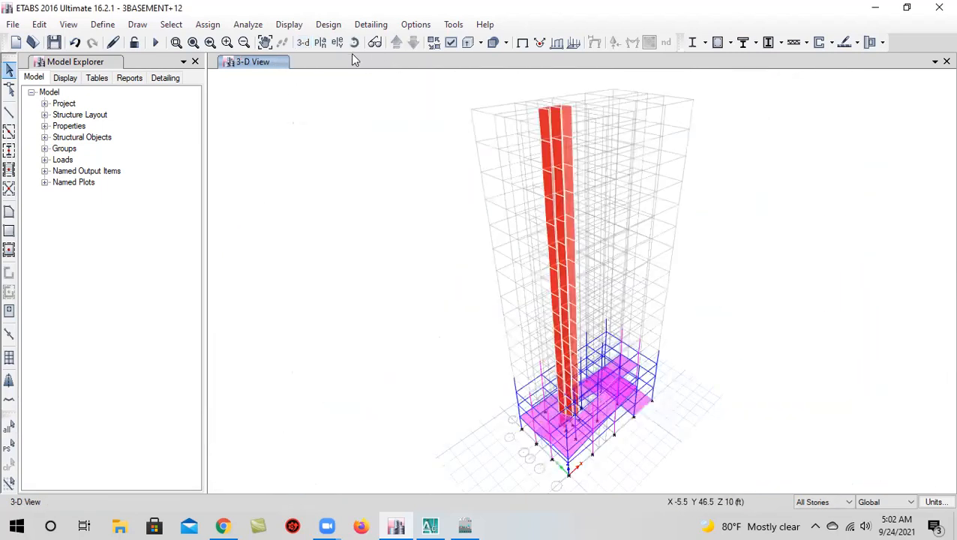
click(354, 43)
drag(517, 278, 532, 312)
scroll(564, 432, up, 4)
middle_drag(566, 429, 569, 311)
click(354, 43)
mouse_move(573, 381)
mouse_down()
mouse_move(580, 392)
mouse_move(564, 367)
mouse_move(532, 358)
mouse_move(564, 380)
mouse_up()
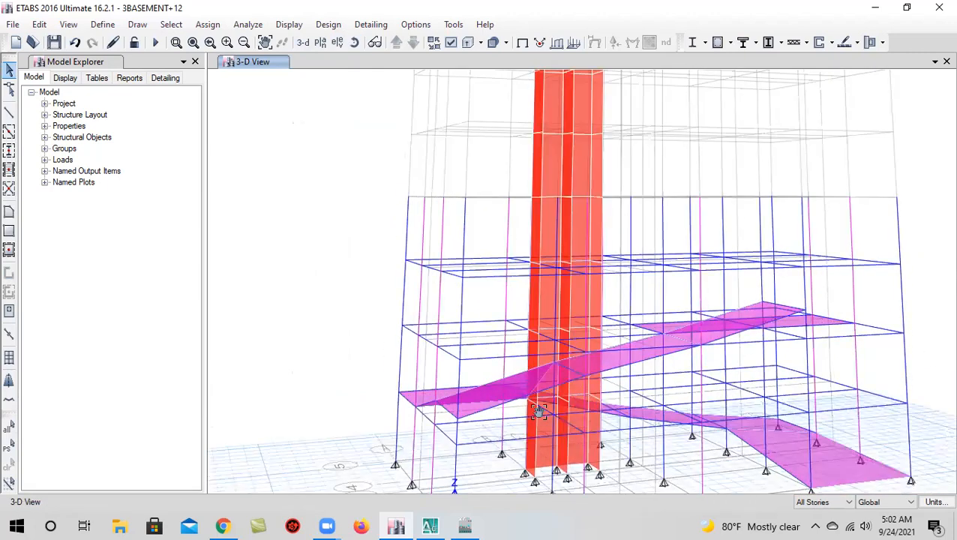
middle_drag(539, 411, 657, 405)
drag(433, 239, 809, 400)
middle_drag(698, 449, 580, 407)
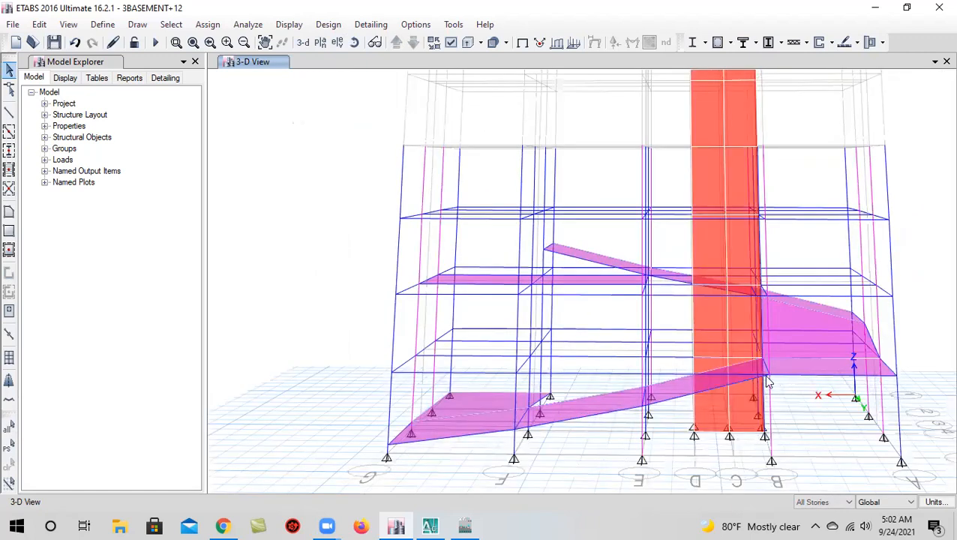
click(354, 42)
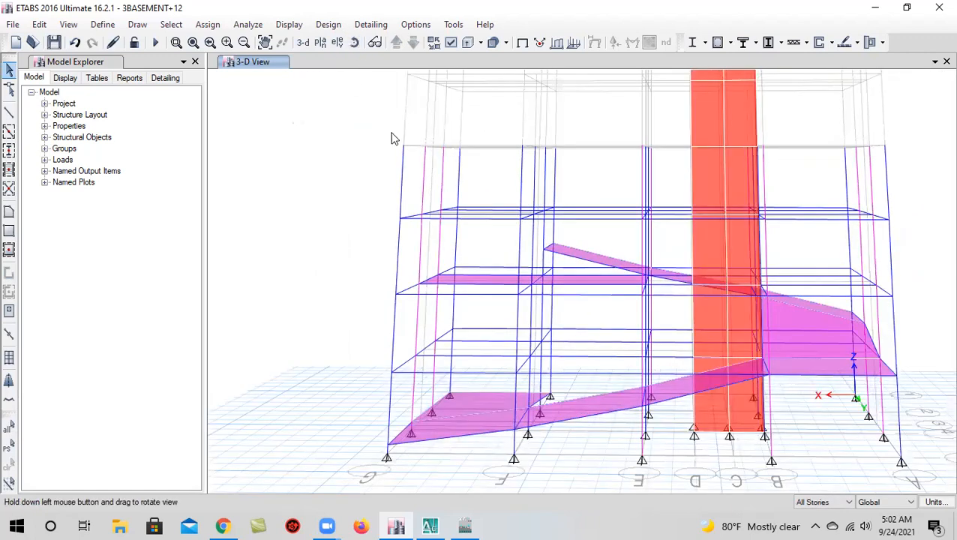
drag(588, 408, 689, 345)
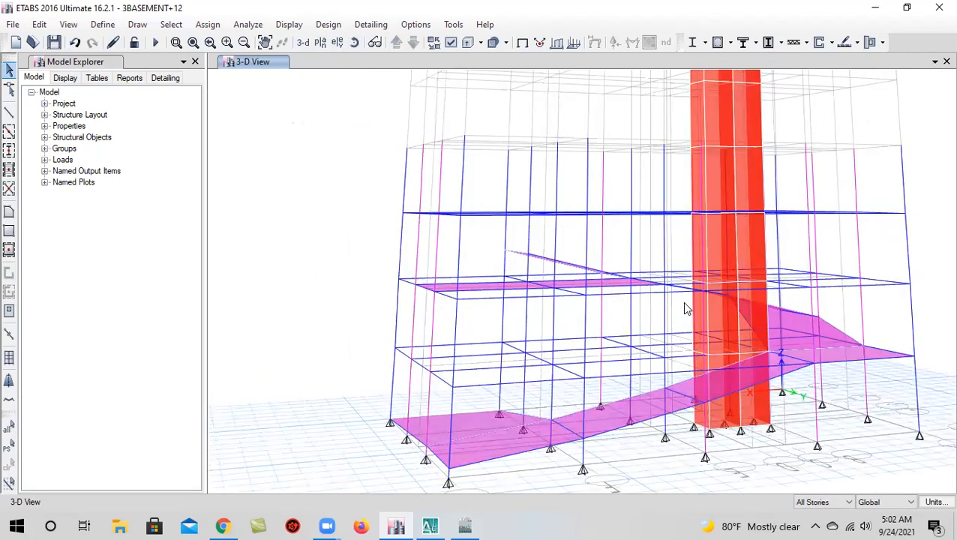
drag(588, 417, 551, 391)
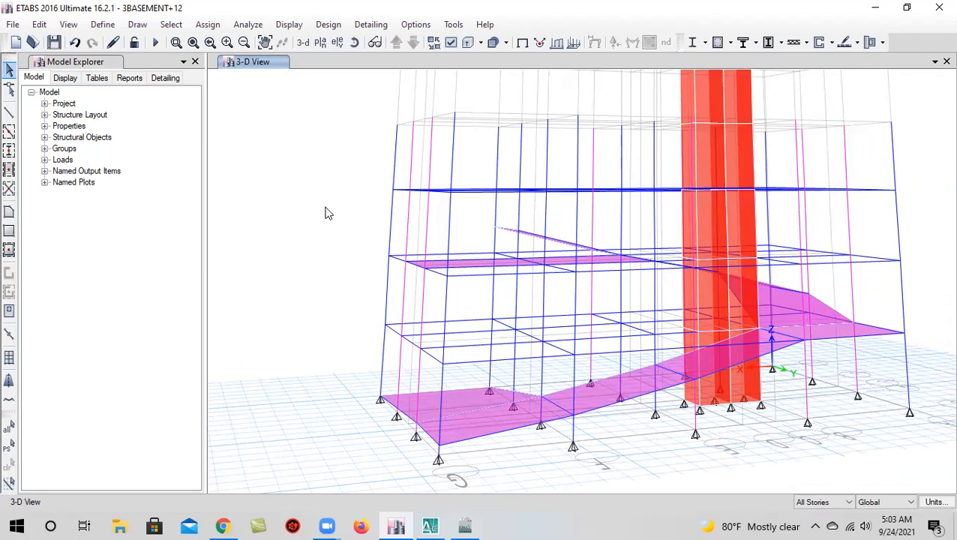
Display the BASE-01 story plan and set the floor drawing property to B BLAB-12
click(323, 43)
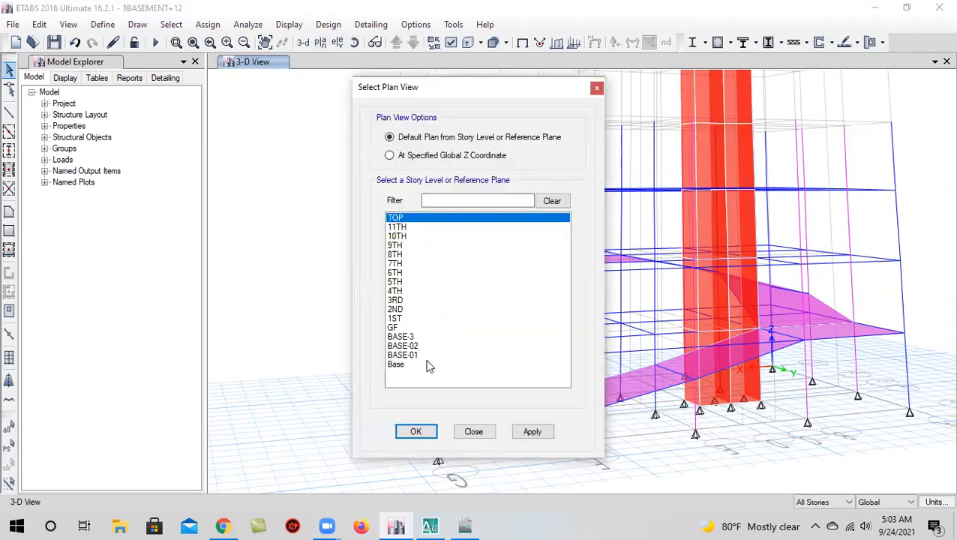
click(426, 355)
click(417, 433)
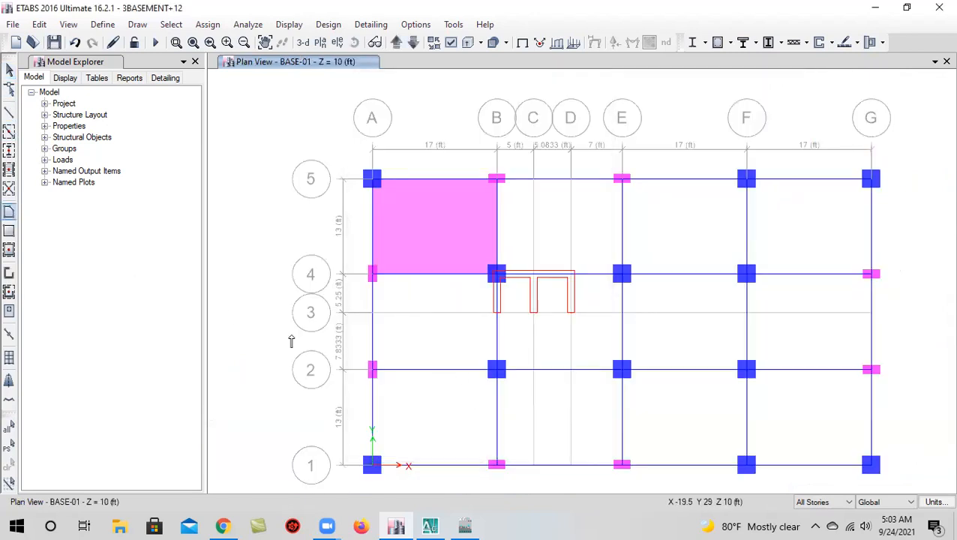
click(164, 409)
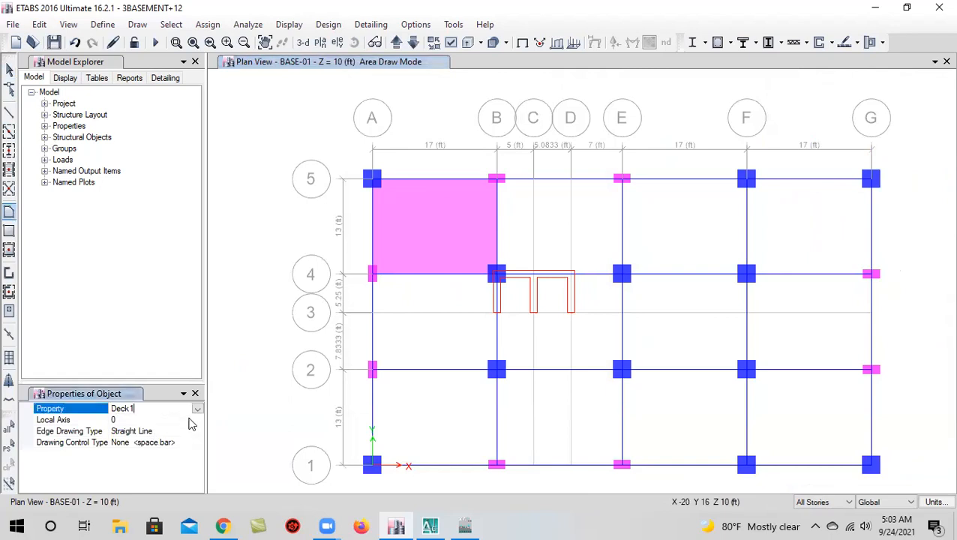
click(197, 409)
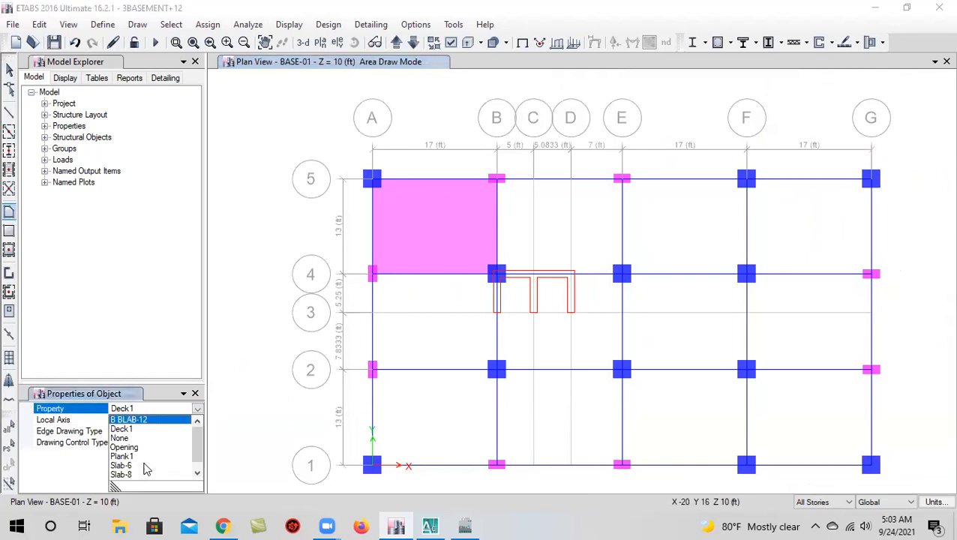
click(142, 475)
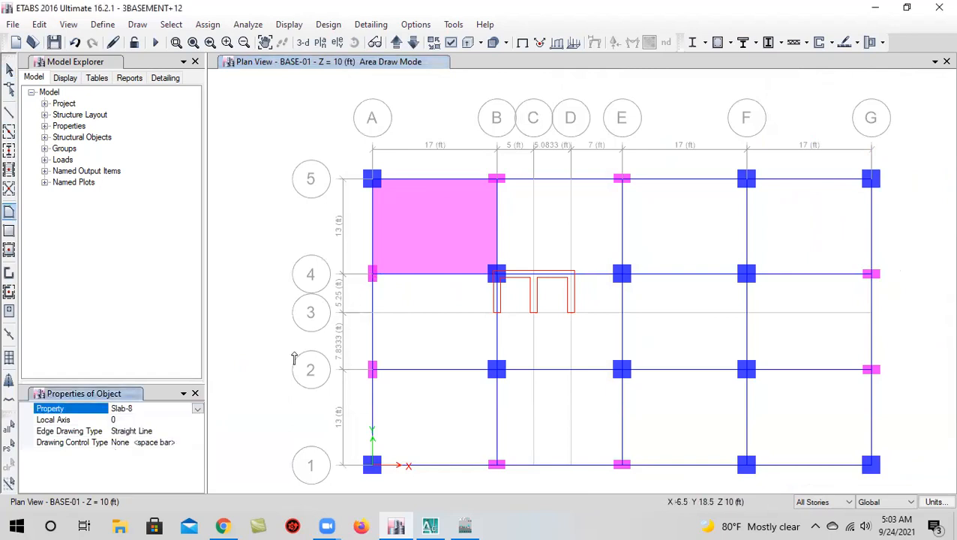
click(198, 409)
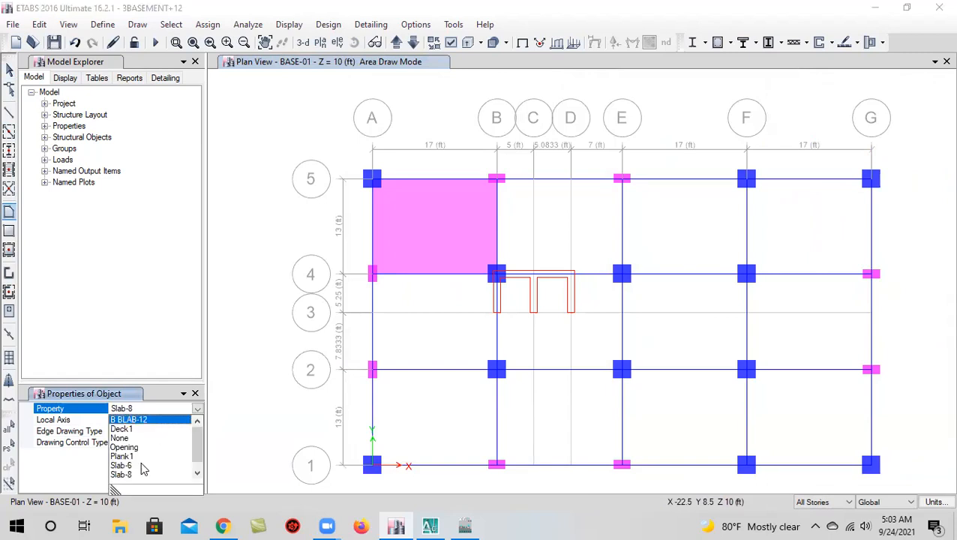
scroll(143, 469, down, 1)
scroll(137, 462, up, 1)
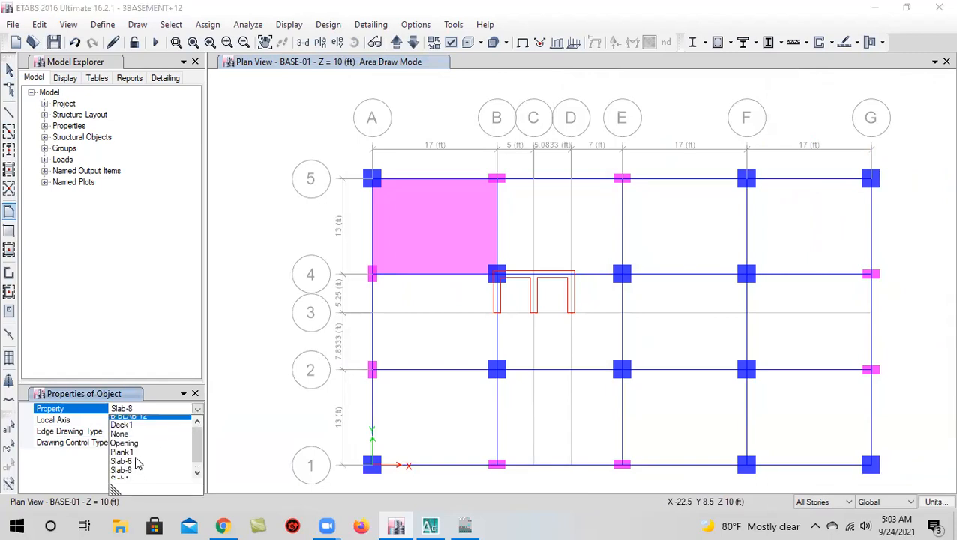
Draw a B BLAB-12 slab in the bay between grids A and B from grid 4 to grid 2 for All Stories
click(373, 274)
click(497, 274)
click(498, 372)
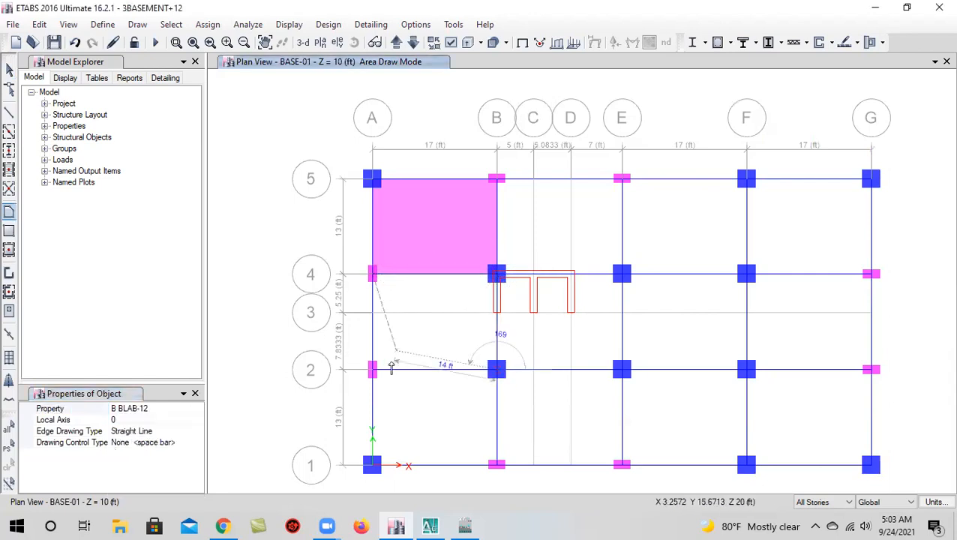
double_click(373, 369)
scroll(521, 264, down, 4)
scroll(486, 262, up, 4)
middle_drag(543, 295, 378, 235)
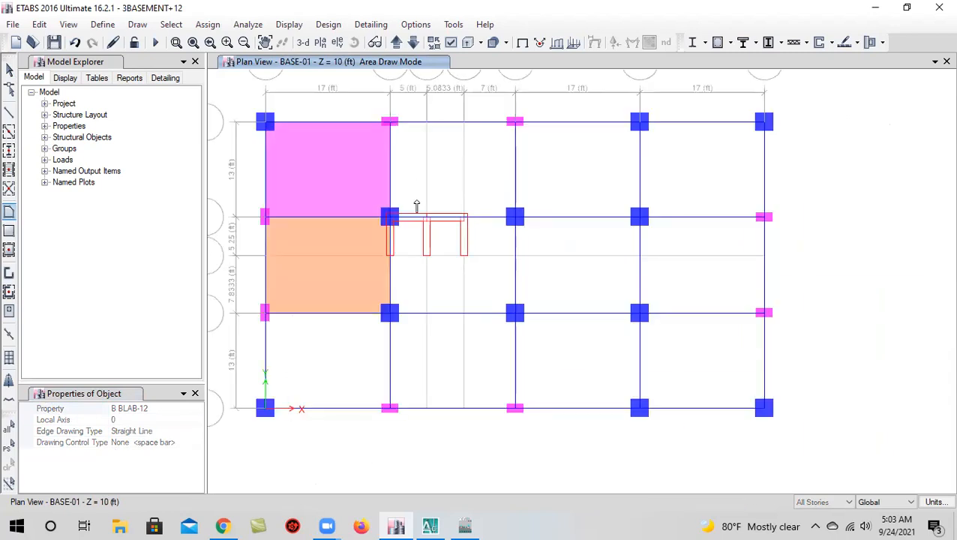
Check the new slab in 3D, undo it, and set drawing to apply to One Story
click(302, 42)
scroll(574, 449, up, 3)
scroll(574, 449, down, 3)
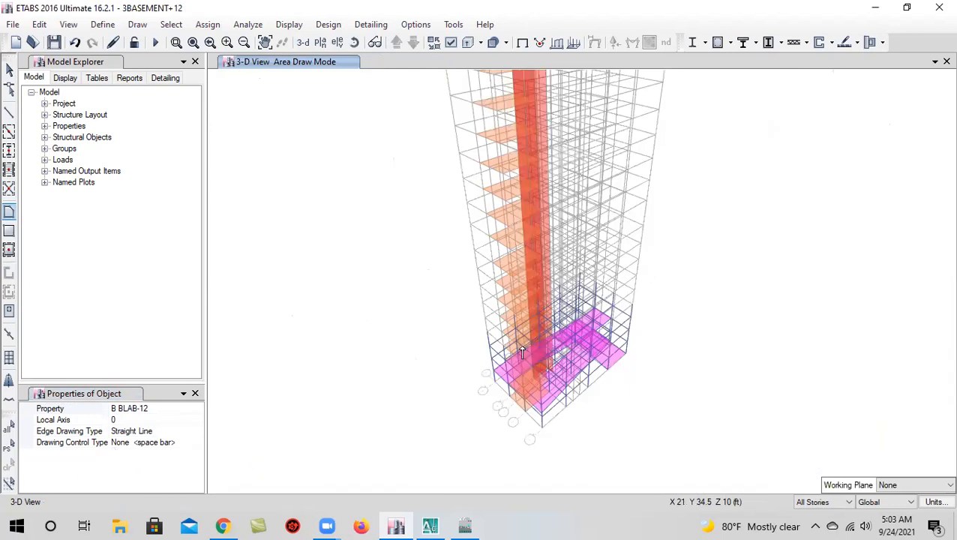
click(76, 42)
click(825, 502)
click(812, 515)
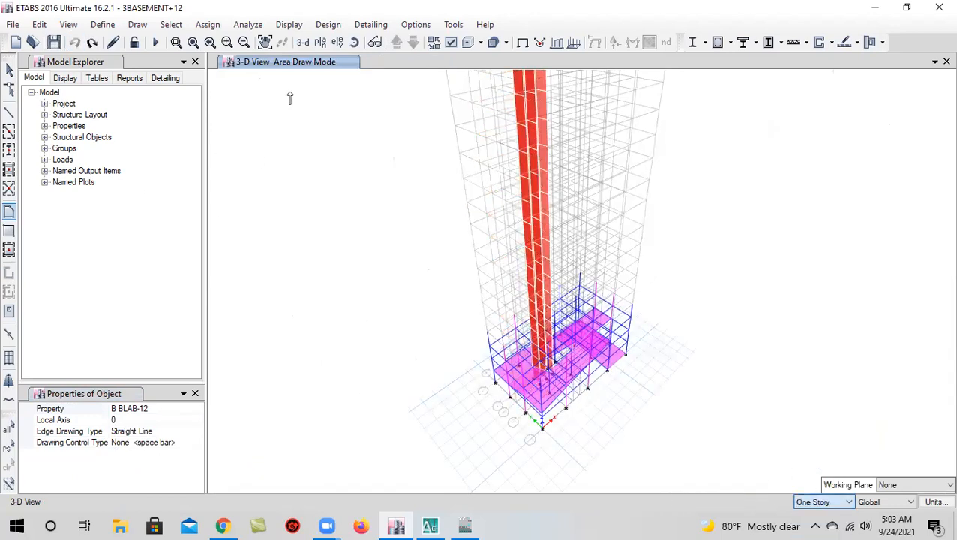
On the BASE-01 plan, draw a single-story B BLAB-12 slab between grids A and B from grid 4 to grid 2
click(322, 42)
click(423, 358)
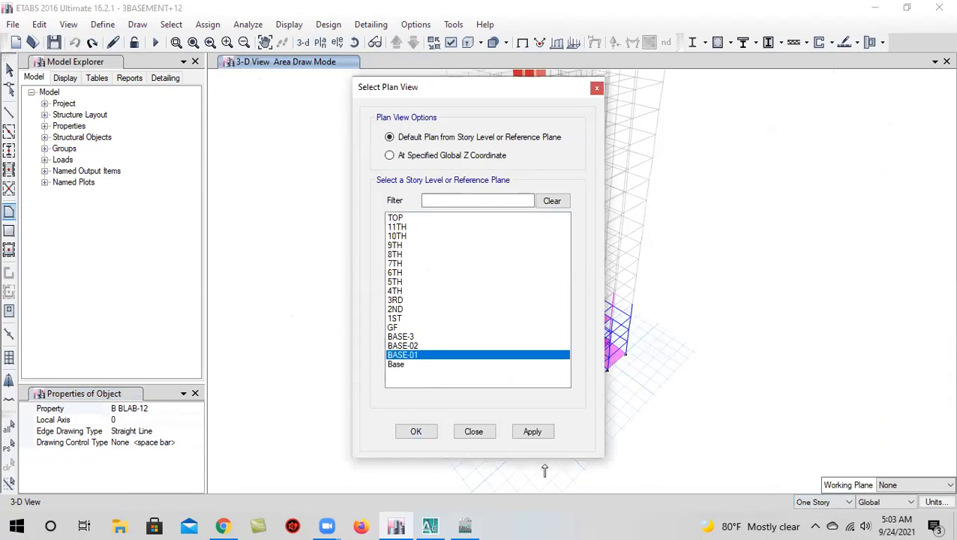
click(537, 435)
click(417, 432)
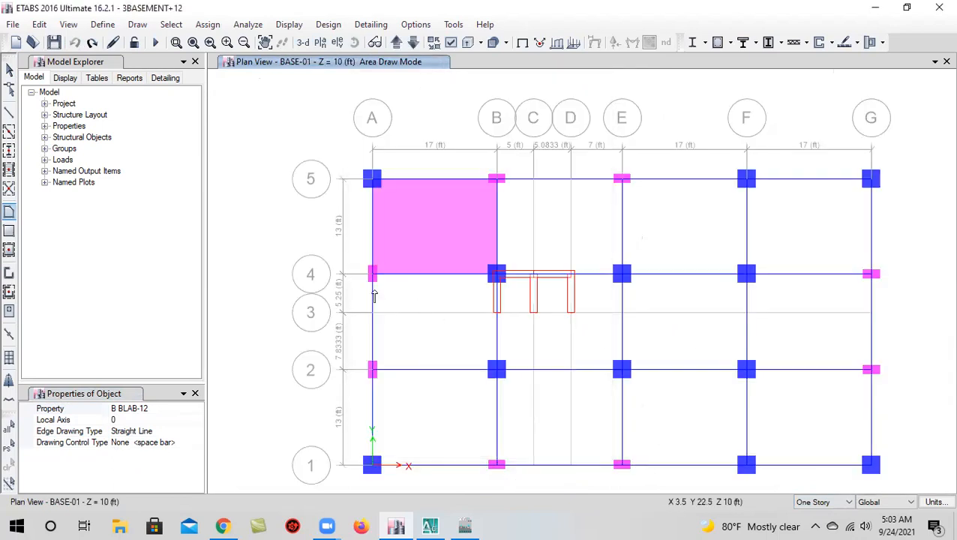
click(496, 274)
click(497, 369)
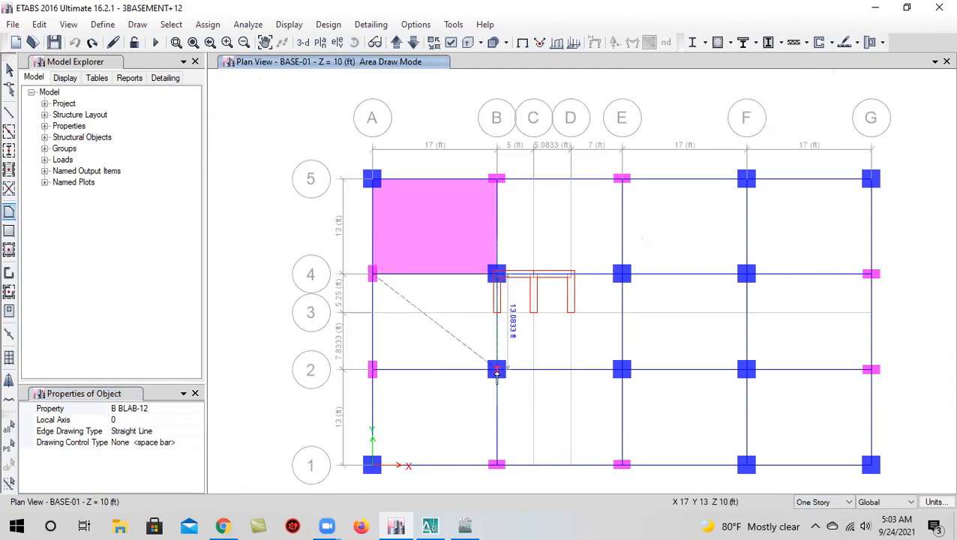
double_click(372, 369)
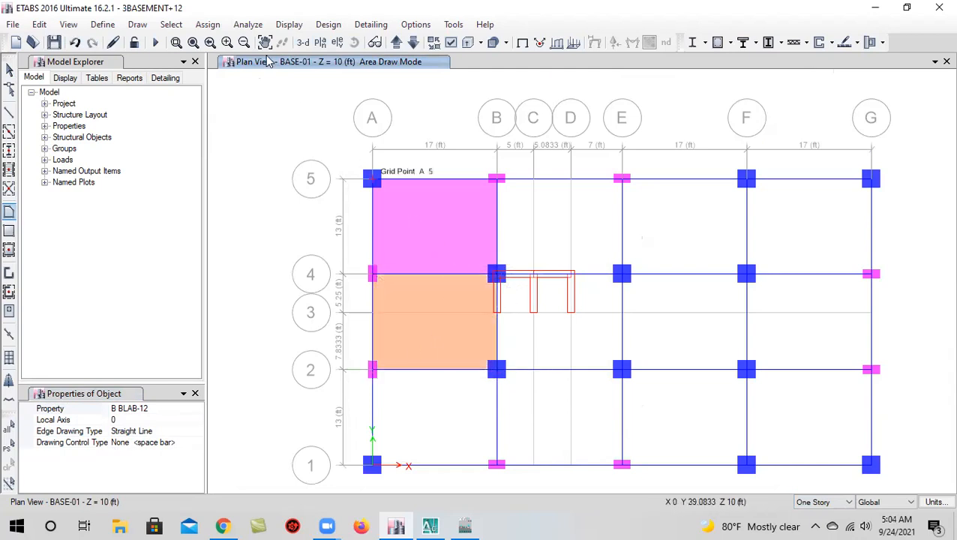
Inspect the new BASE-01 slab beneath the ramp in 3D and delete it
scroll(550, 367, up, 5)
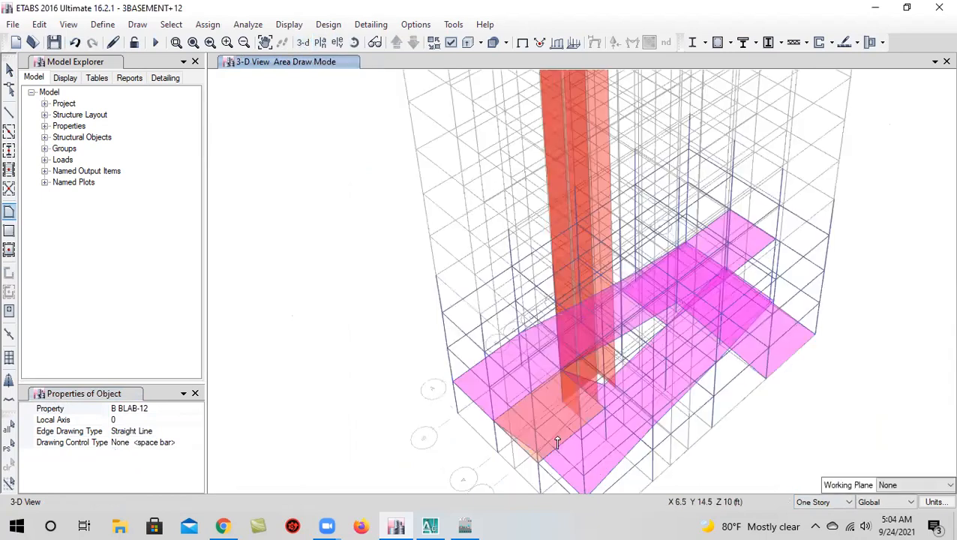
scroll(351, 100, down, 2)
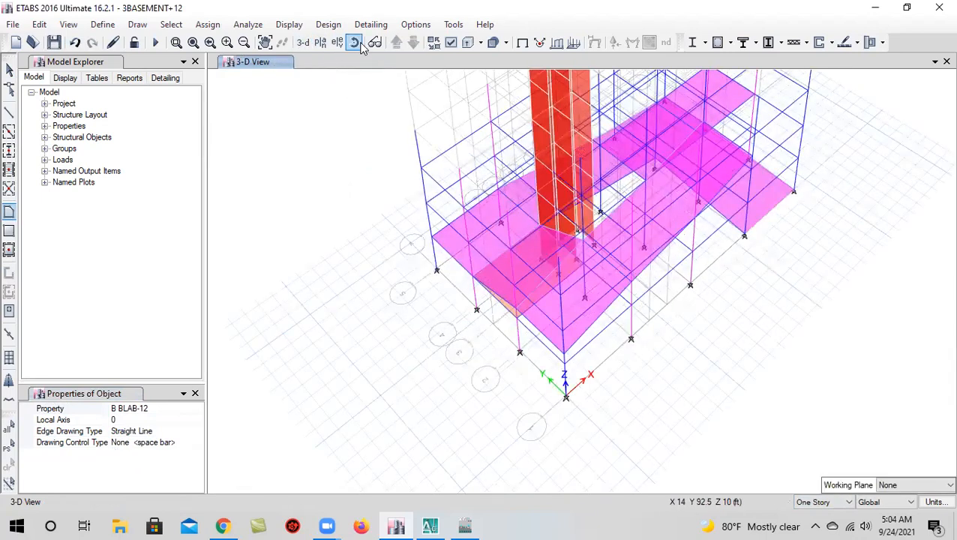
click(9, 117)
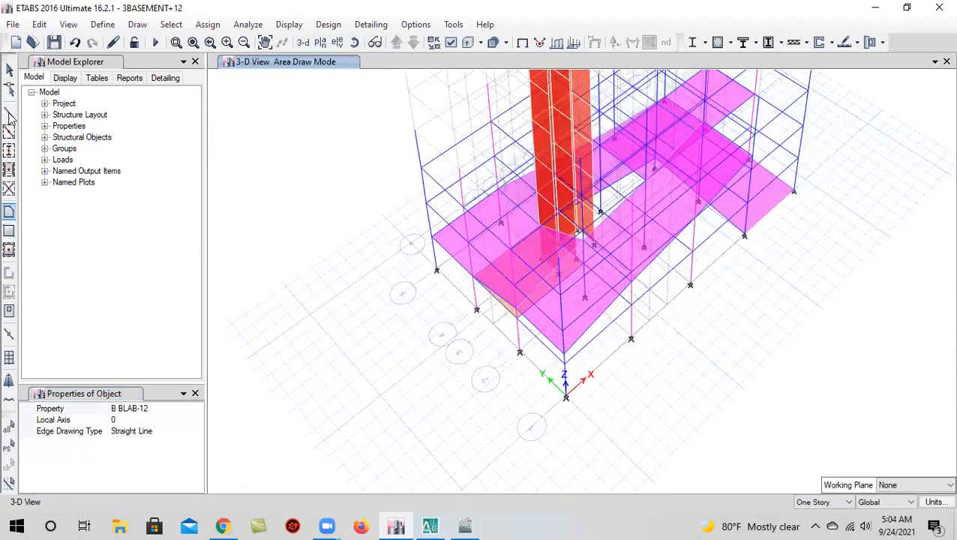
click(9, 69)
click(355, 42)
mouse_move(507, 380)
mouse_down()
mouse_move(546, 396)
mouse_move(561, 318)
mouse_move(567, 405)
mouse_up()
scroll(568, 408, up, 3)
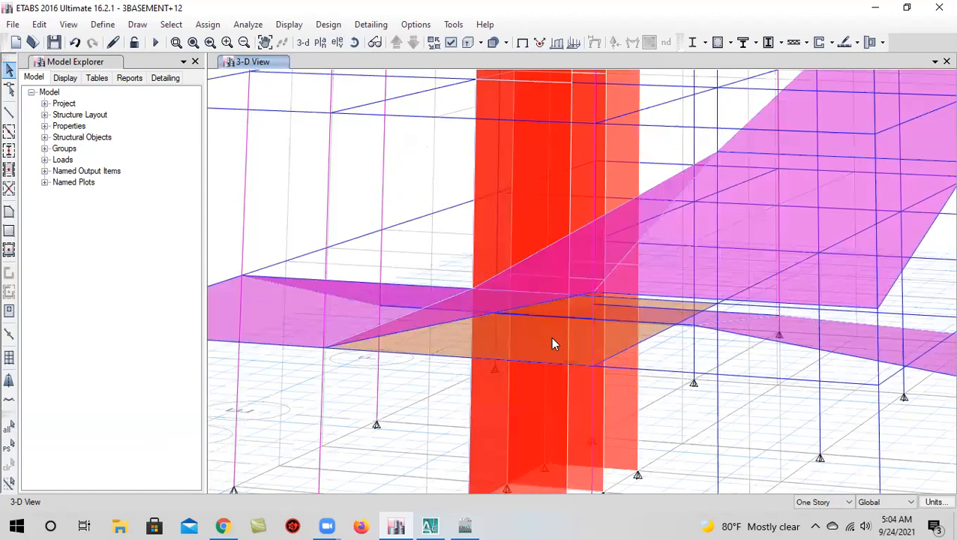
click(551, 337)
click(41, 25)
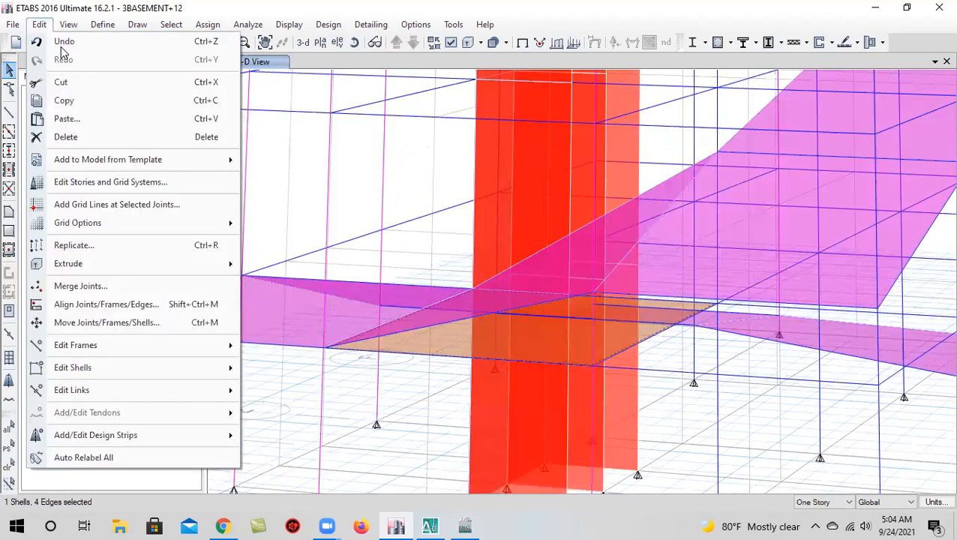
click(54, 134)
Examine the ramp panels, their connections and the wall core in 3D from above and from the opposite side
scroll(472, 413, down, 5)
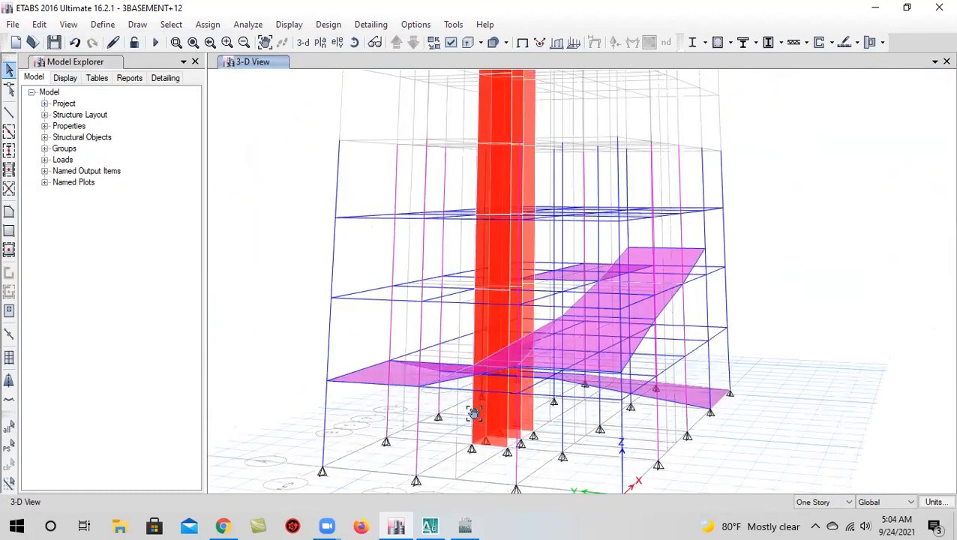
drag(525, 353, 580, 473)
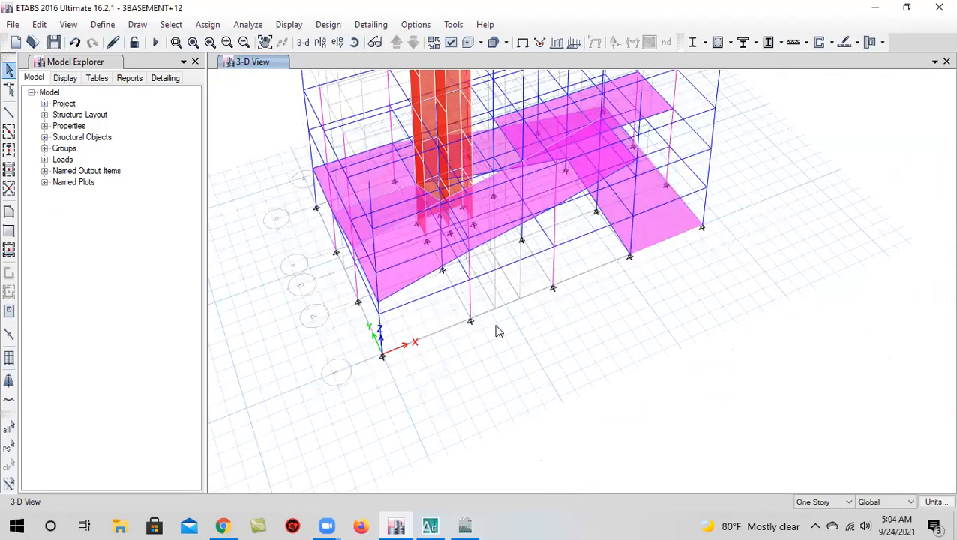
click(375, 42)
drag(587, 315, 455, 285)
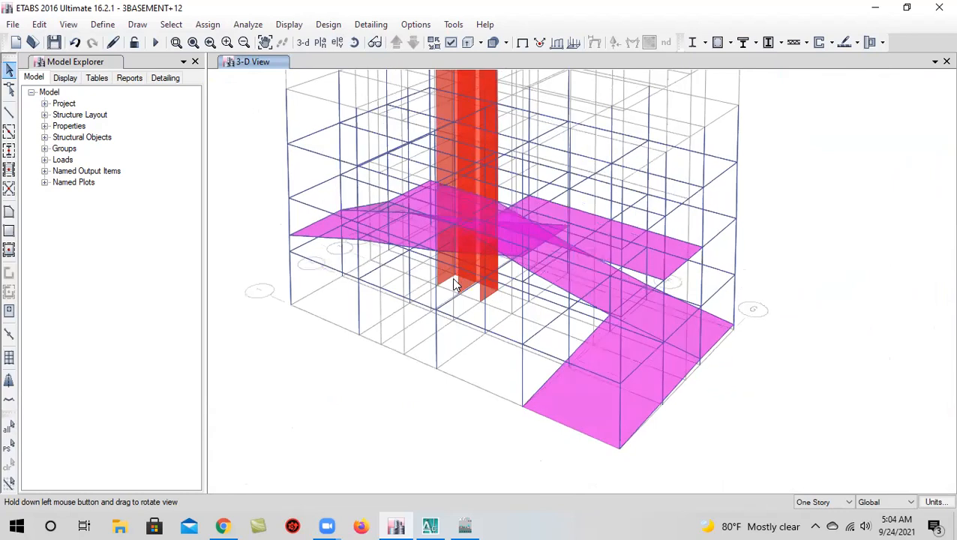
drag(455, 285, 454, 285)
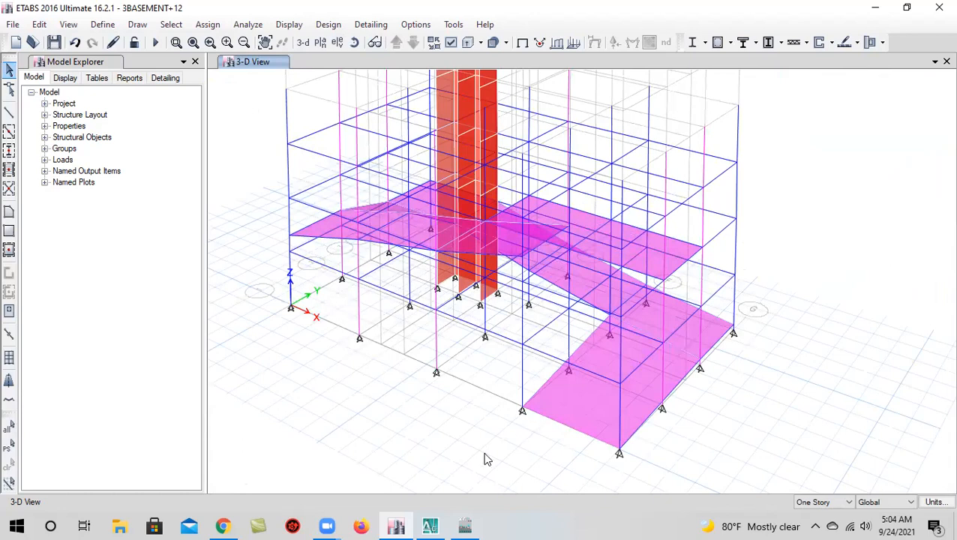
Switch to AutoCAD and examine the basement floor plans in banani 10.3.dwg for the slab area enclosed by the ramp and beside the core
click(430, 526)
scroll(497, 269, down, 5)
click(436, 284)
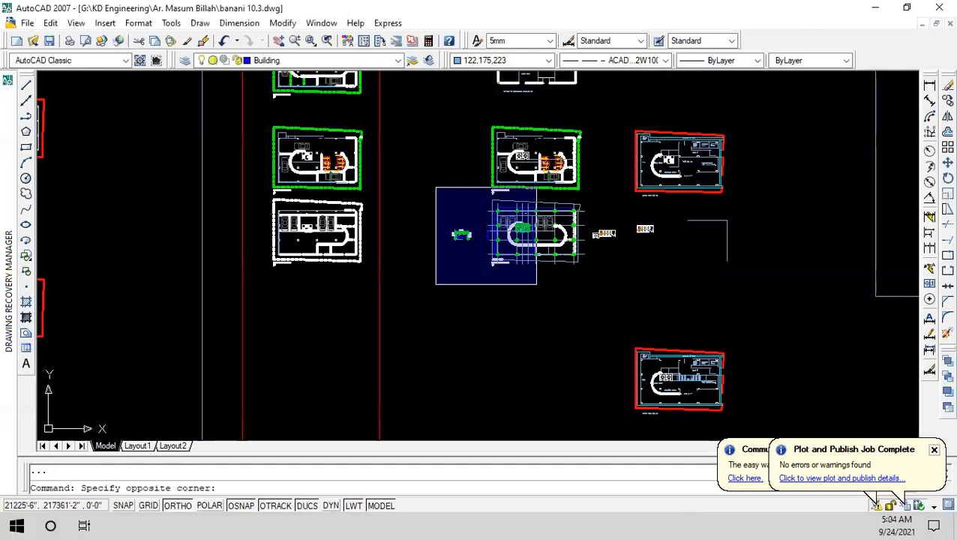
click(432, 352)
scroll(540, 132, up, 5)
middle_drag(546, 133, 475, 278)
scroll(510, 279, down, 5)
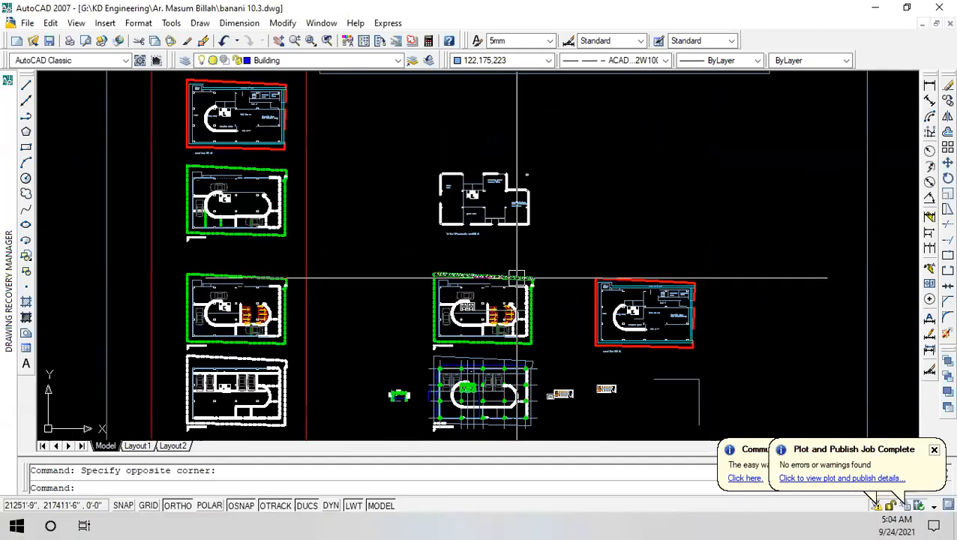
middle_drag(416, 366, 503, 189)
middle_drag(384, 303, 419, 391)
middle_drag(405, 154, 432, 273)
scroll(408, 227, up, 2)
scroll(428, 266, up, 4)
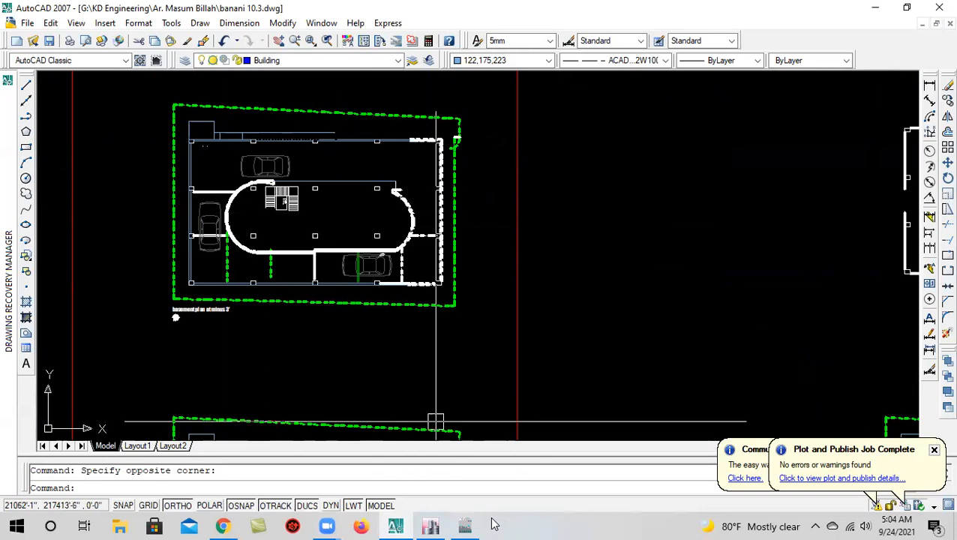
Back in ETABS, draw a B BLAB-12 slab on the BASE-3 plan between grids D and E from grid 4 to grid 2
mouse_move(438, 525)
click(425, 443)
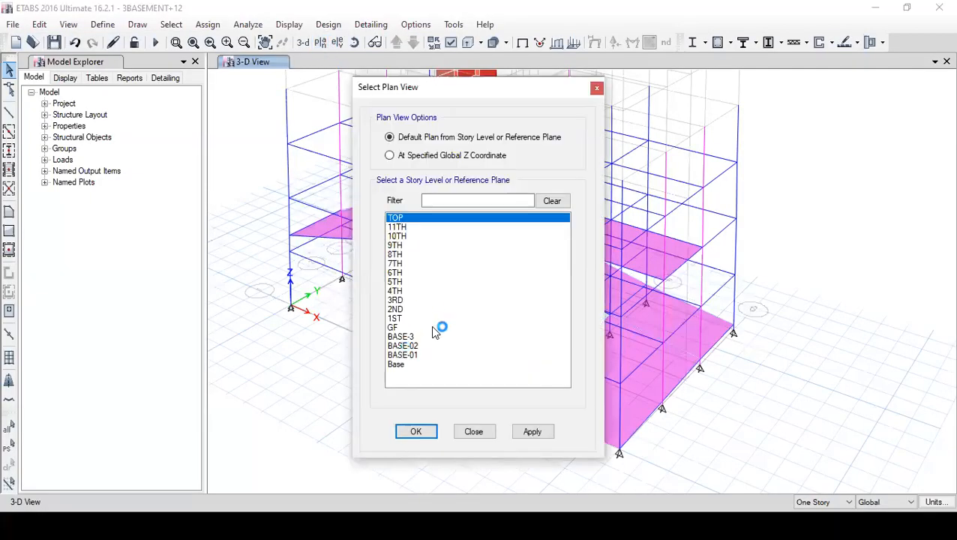
click(402, 337)
click(543, 434)
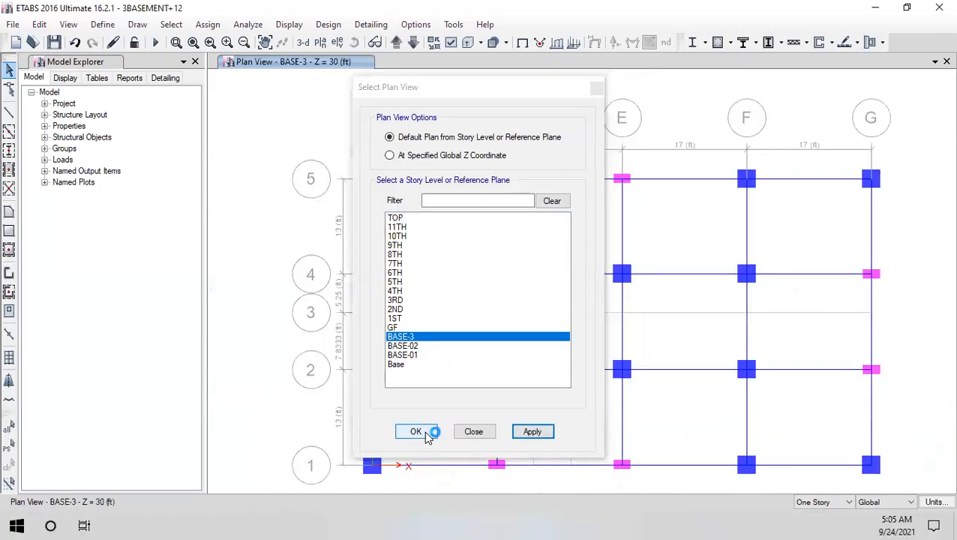
click(420, 433)
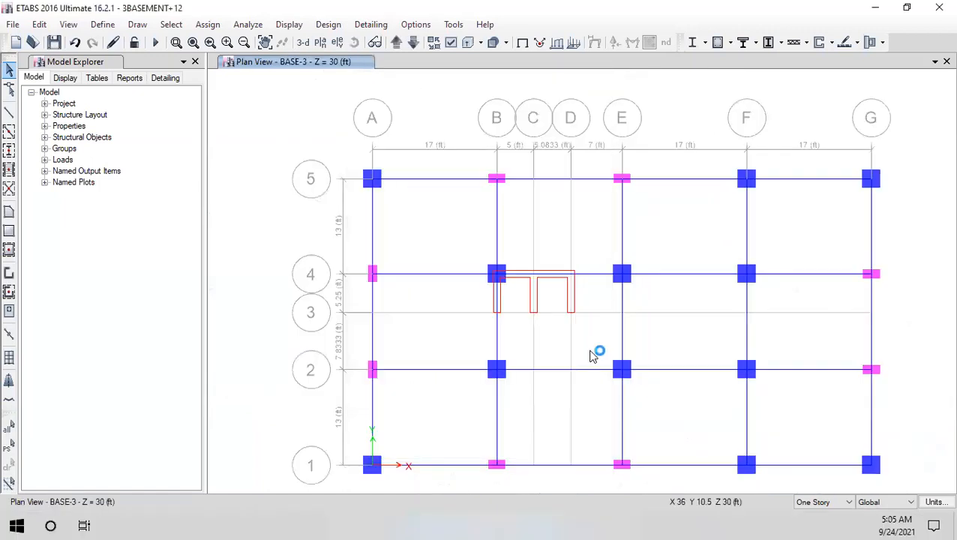
click(10, 213)
middle_drag(551, 276, 466, 241)
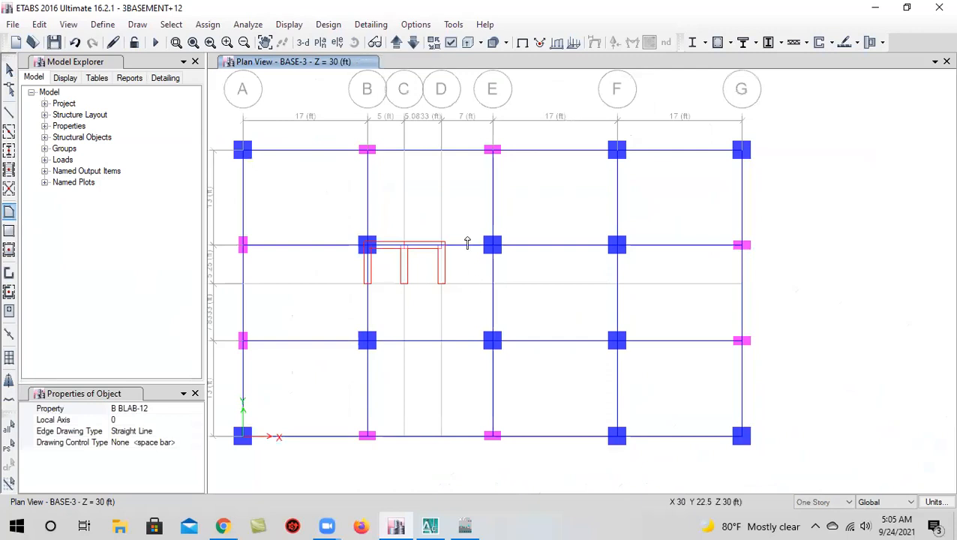
click(442, 247)
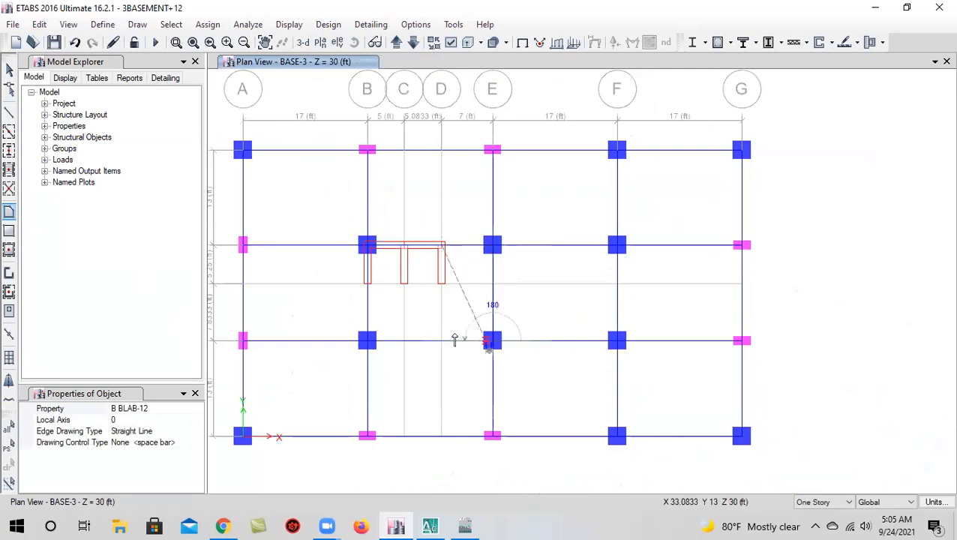
key(Return)
middle_drag(381, 309, 440, 285)
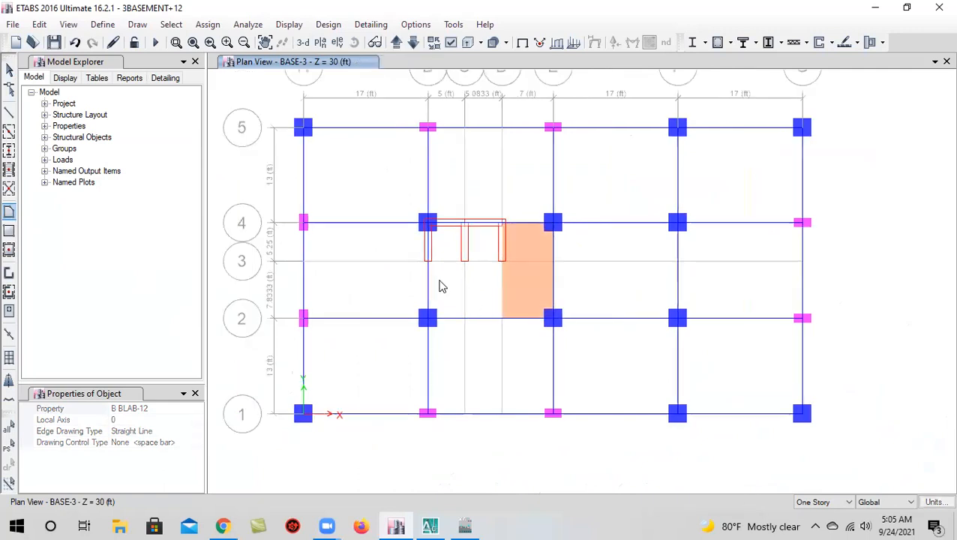
Draw a B BLAB-12 slab on BASE-3 below the wall core, between grids B and D from grid 3 to grid 2
scroll(442, 273, up, 4)
click(417, 258)
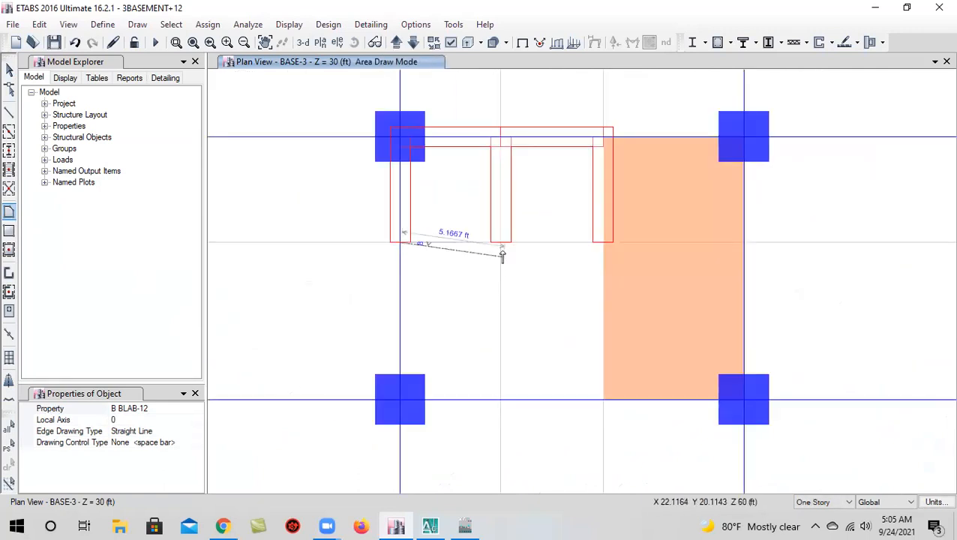
click(604, 243)
click(604, 400)
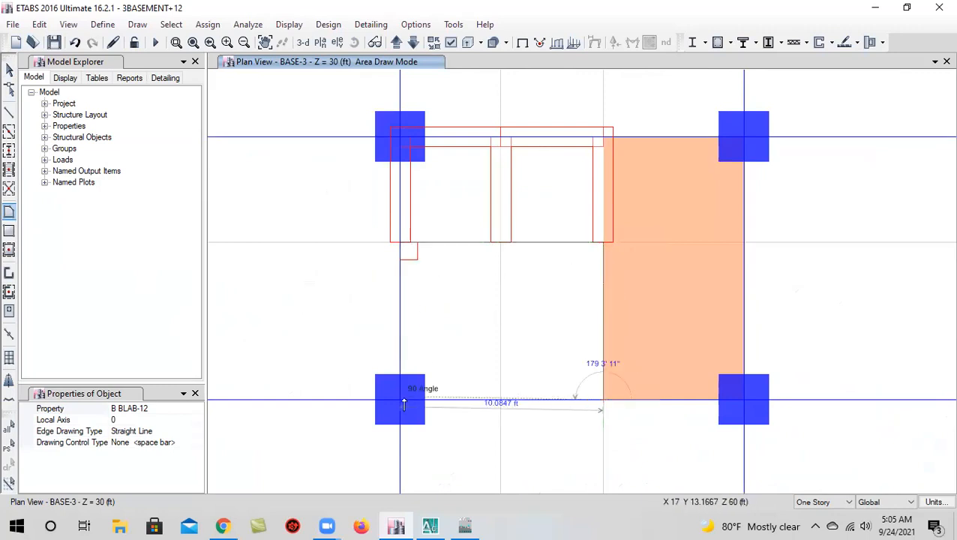
click(401, 399)
key(Return)
scroll(572, 308, down, 4)
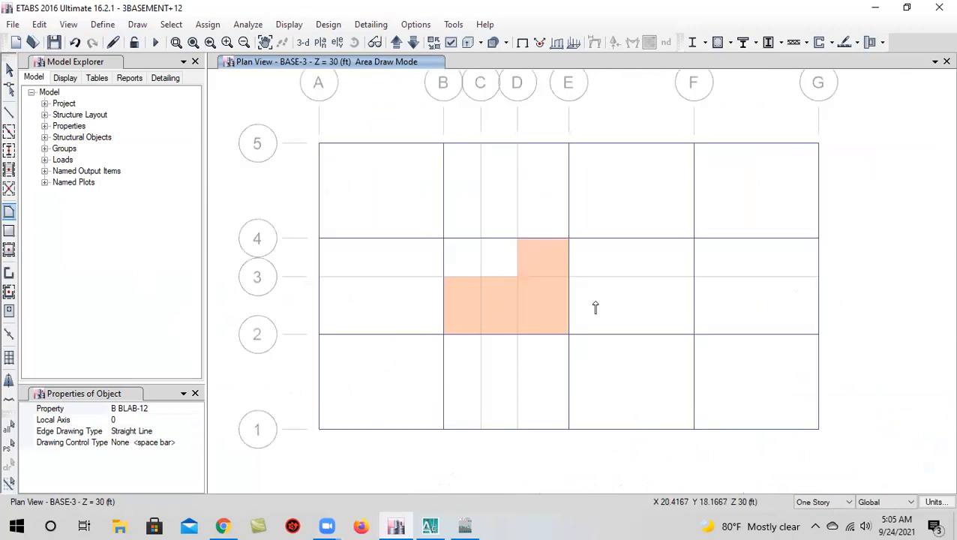
Draw a B BLAB-12 slab on BASE-3 between grids E and F from grid 4 to grid 2
click(596, 257)
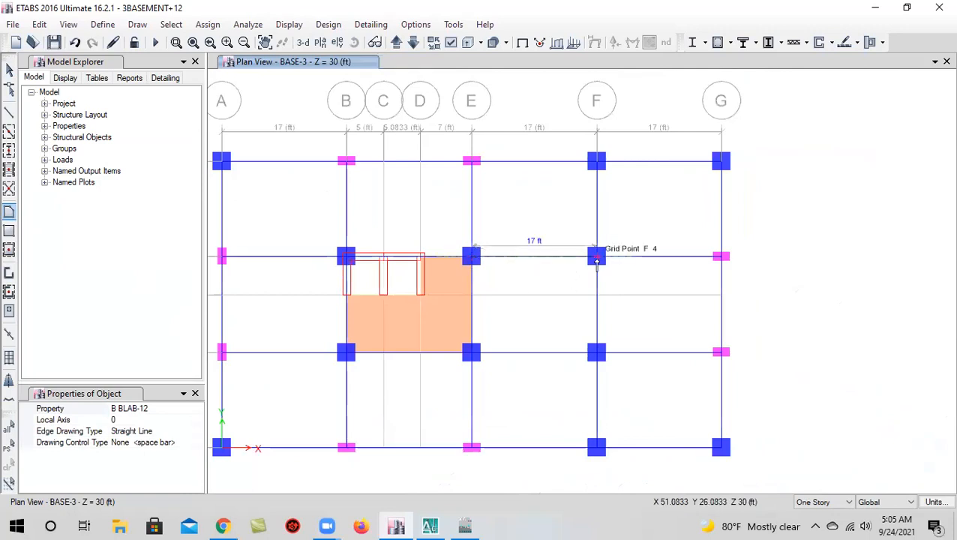
click(596, 352)
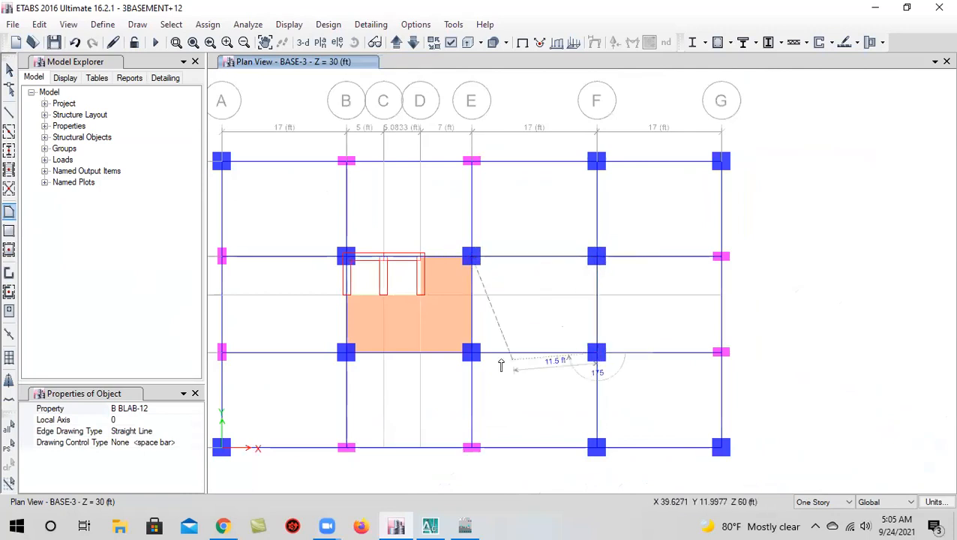
click(471, 352)
key(Return)
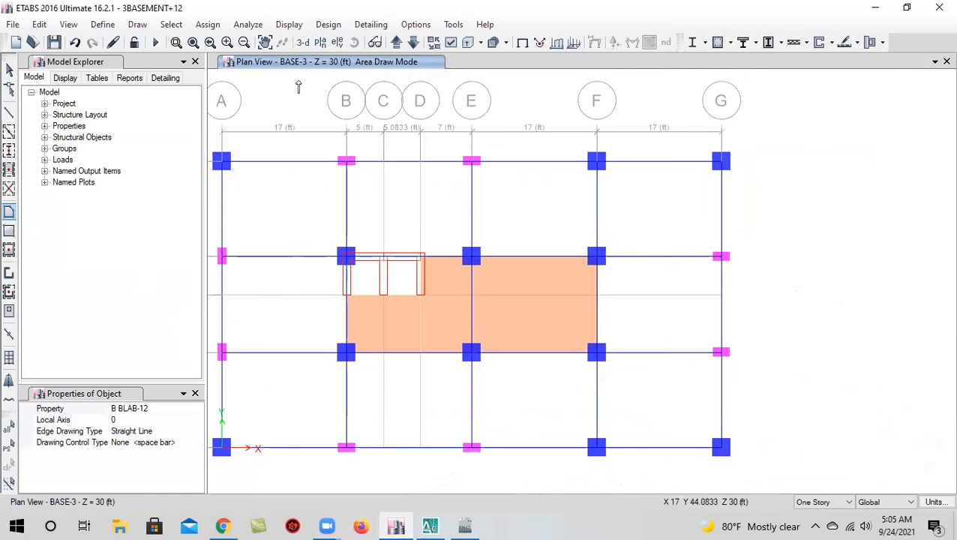
Check the new BASE-3 slabs in 3D, return to the BASE-3 plan and end area drawing
click(303, 43)
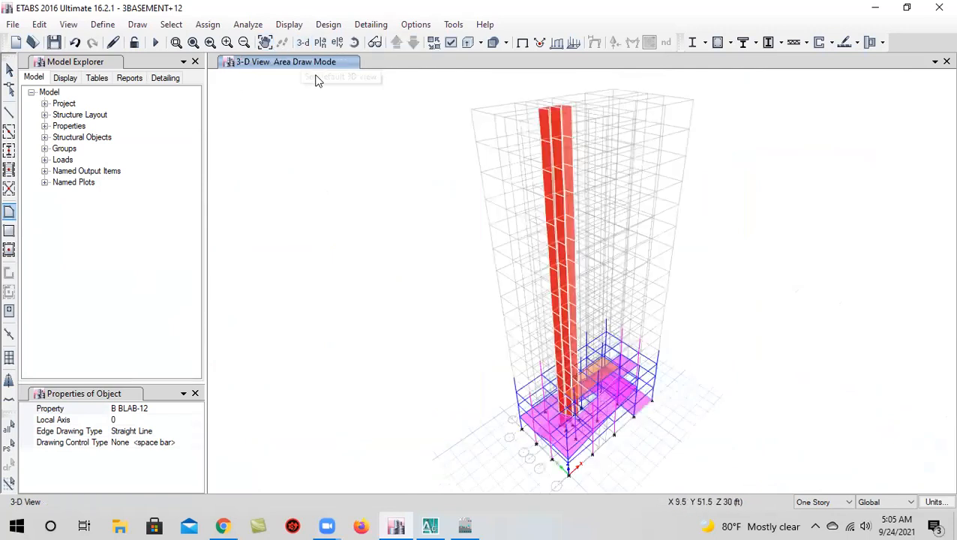
click(354, 42)
drag(480, 247, 545, 375)
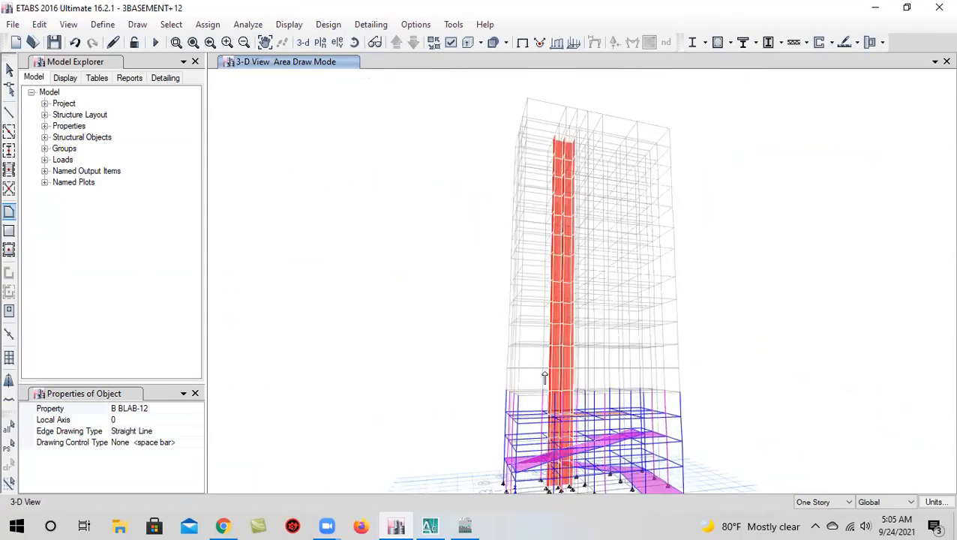
scroll(553, 434, down, 4)
click(320, 43)
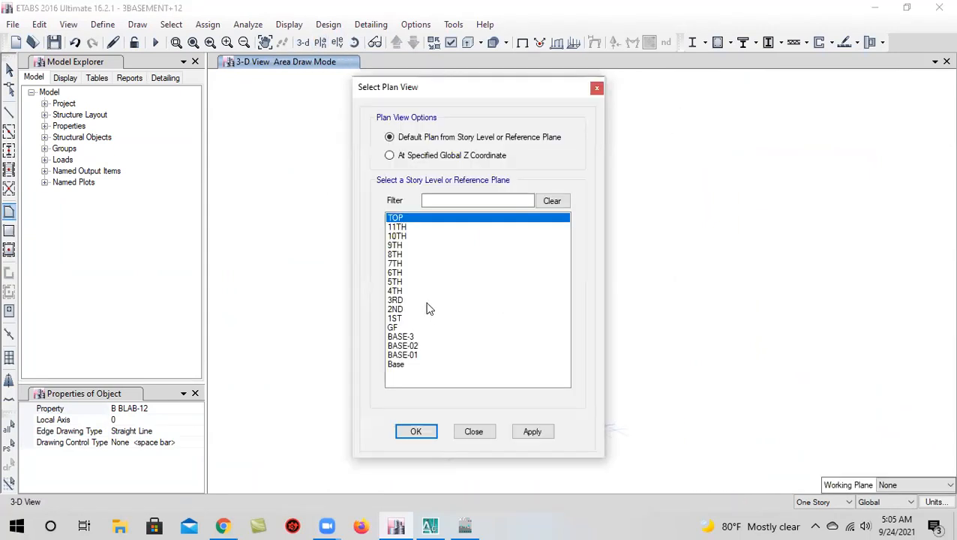
click(432, 336)
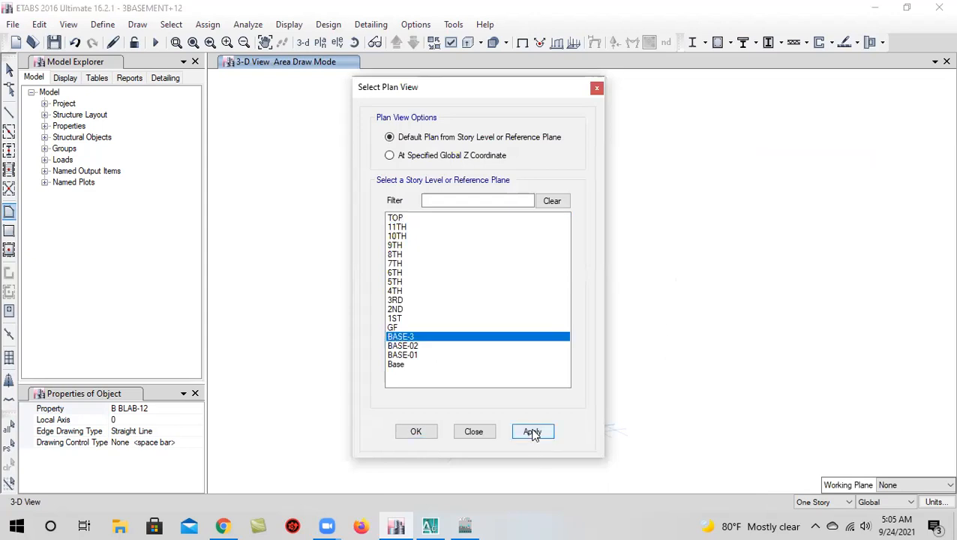
click(417, 433)
click(8, 70)
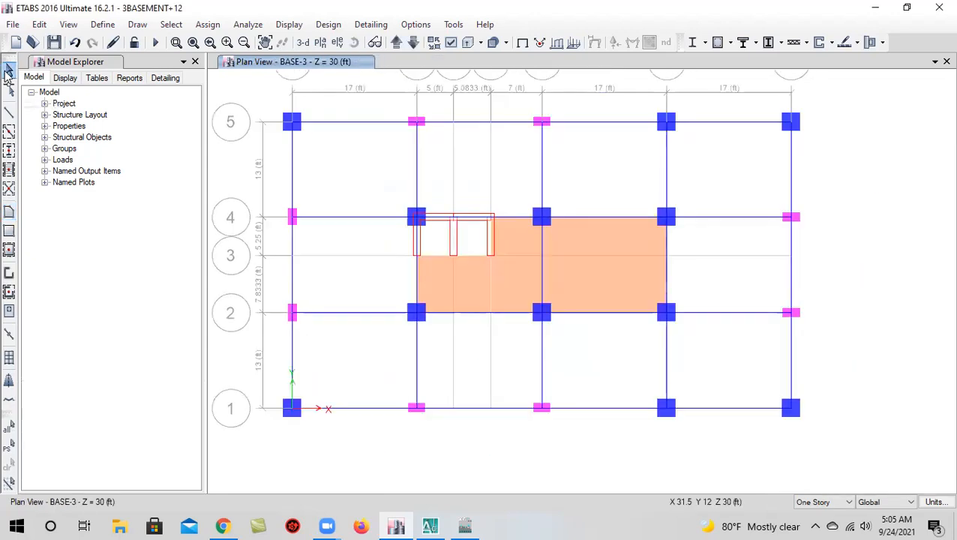
Select the three new BASE-3 slabs and replicate them to stories BASE-02 and BASE-01
click(504, 282)
click(596, 265)
click(460, 286)
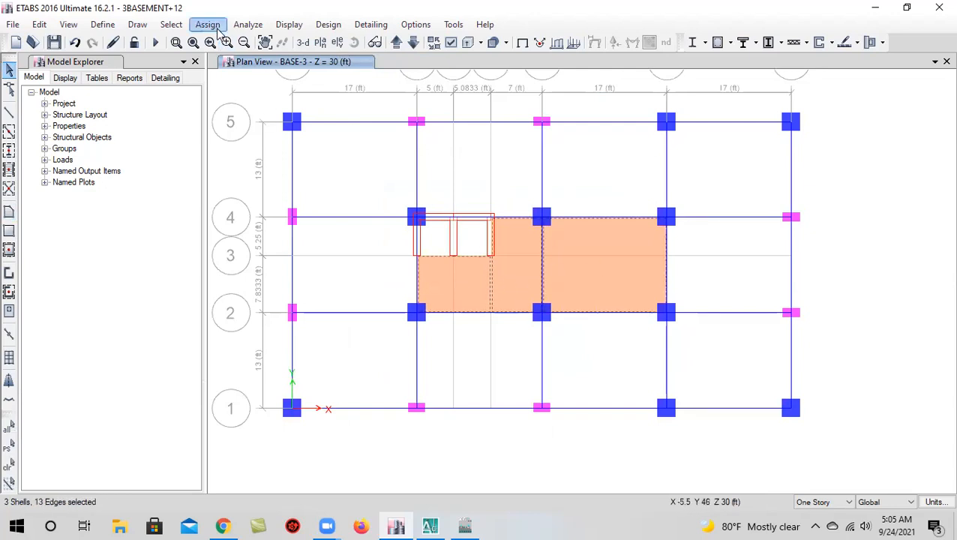
click(39, 24)
click(74, 246)
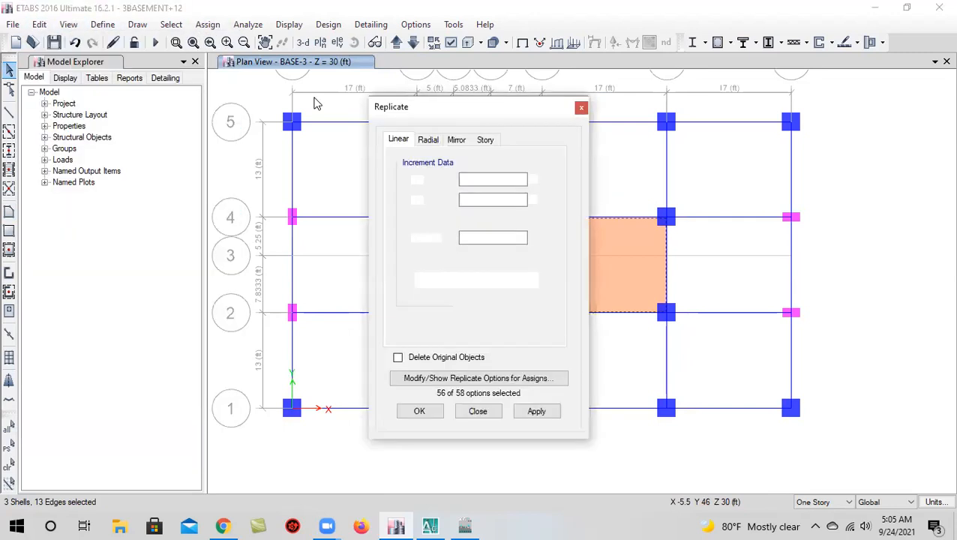
click(485, 140)
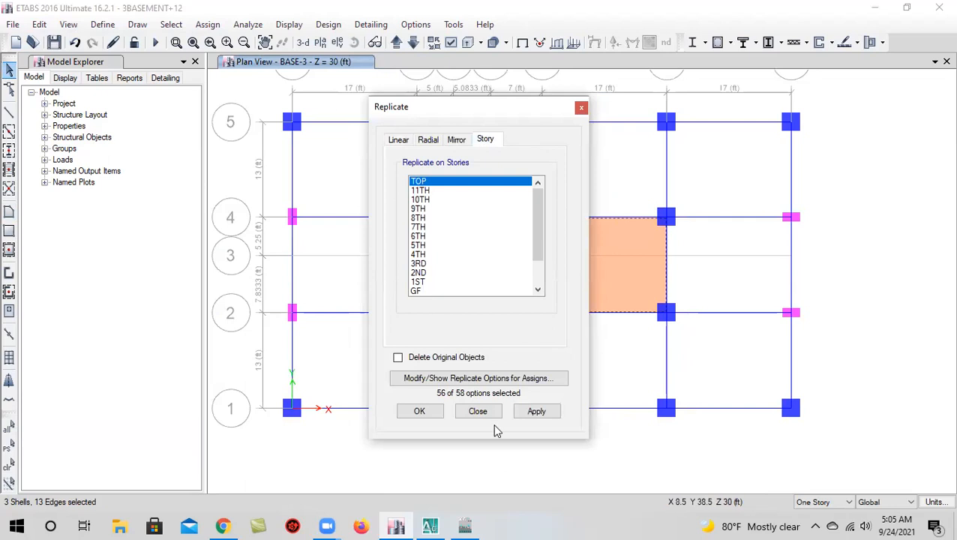
click(438, 276)
scroll(438, 276, down, 2)
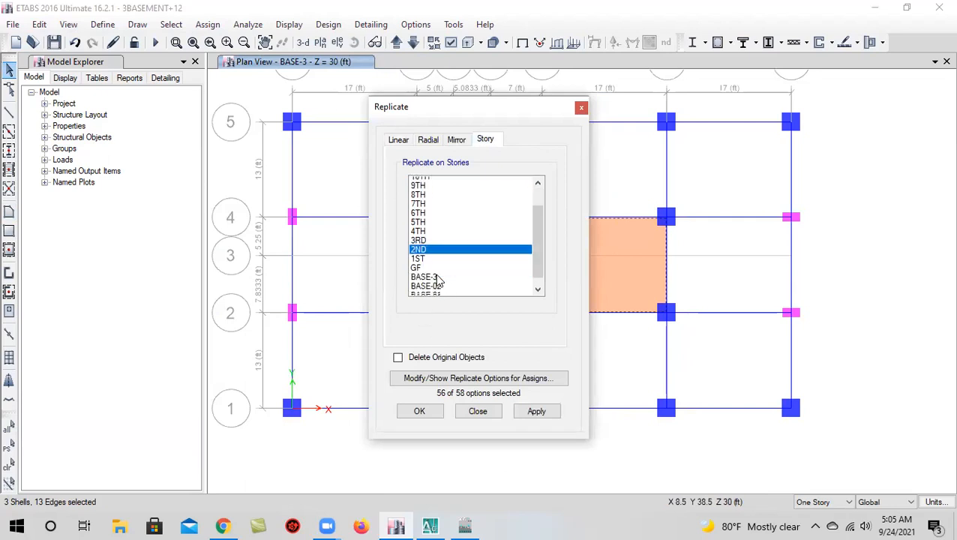
drag(441, 274, 451, 285)
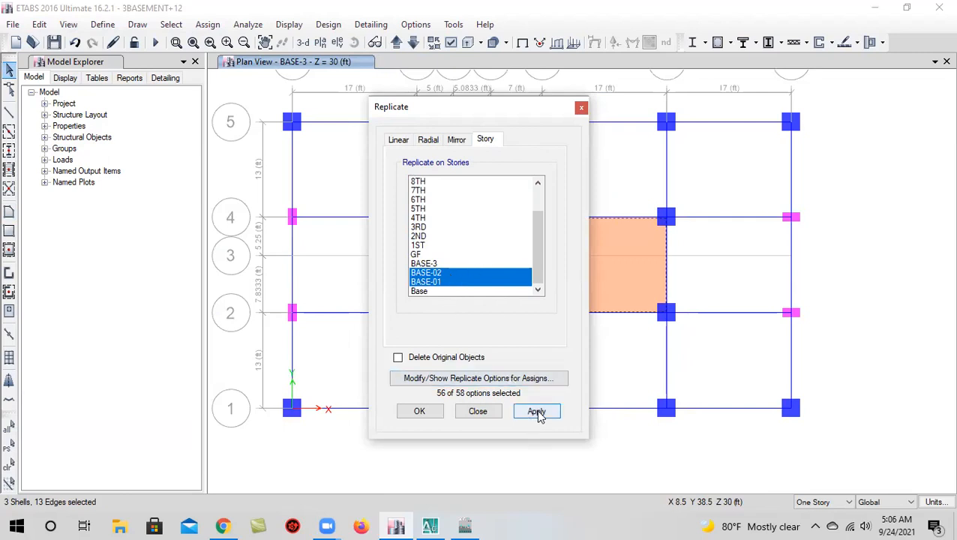
click(537, 413)
click(424, 412)
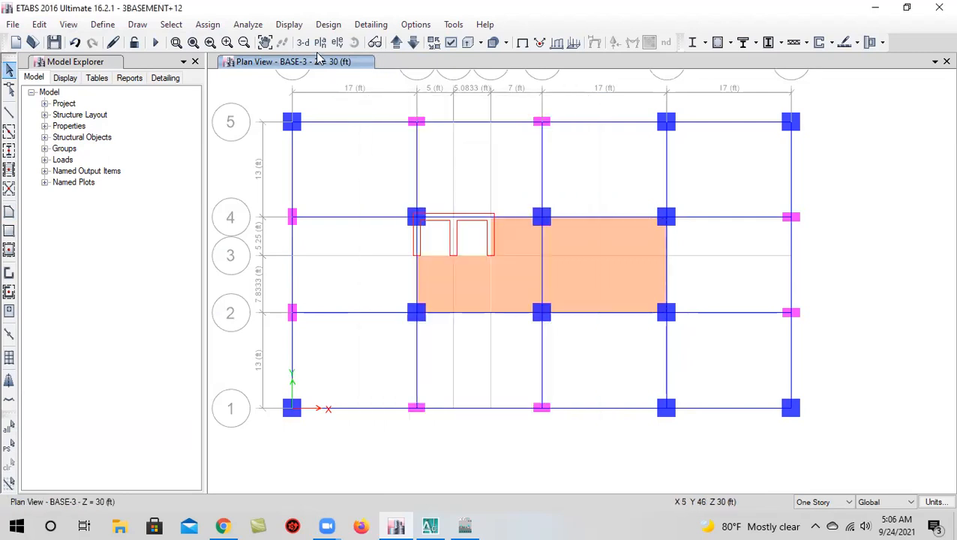
Inspect the replicated basement slabs around the ramp and wall core in 3D from several sides
click(304, 44)
click(356, 43)
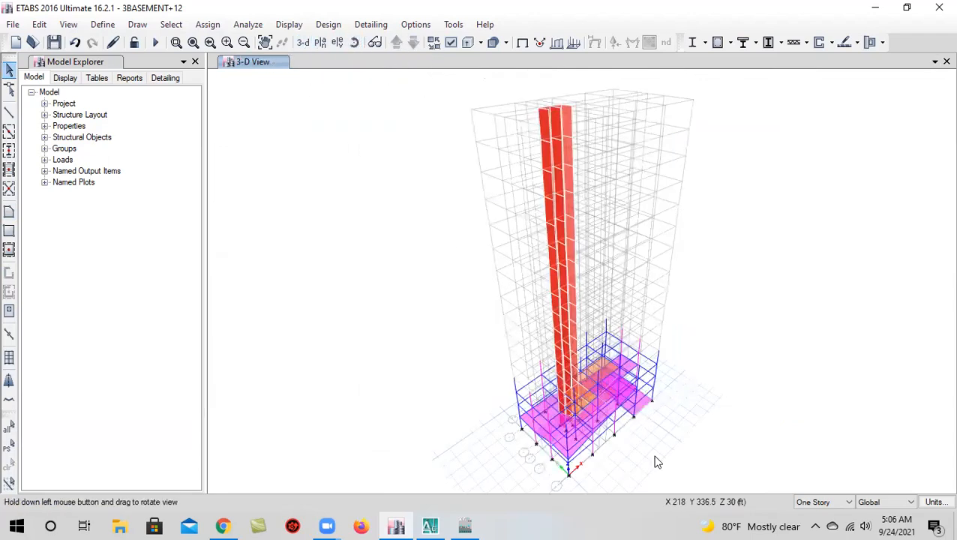
drag(604, 402, 357, 487)
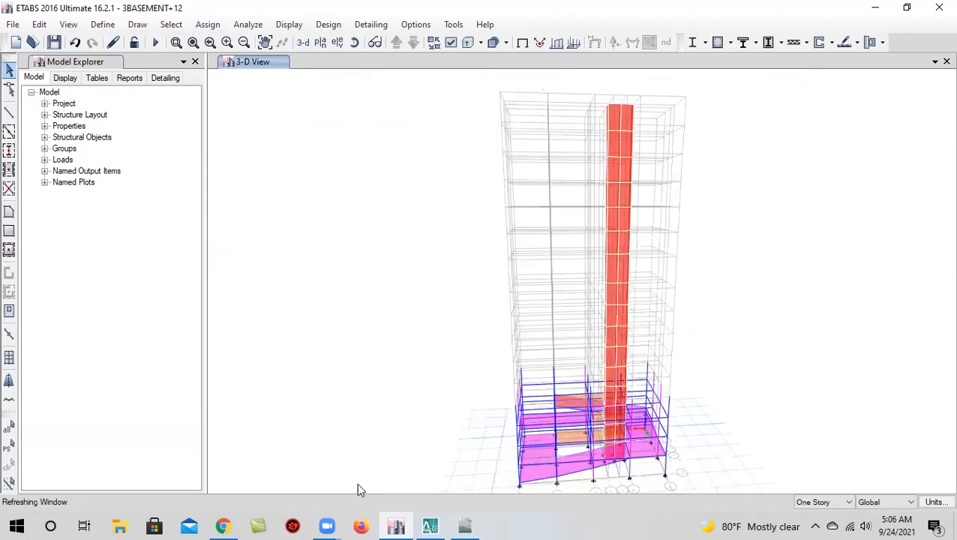
scroll(591, 465, up, 10)
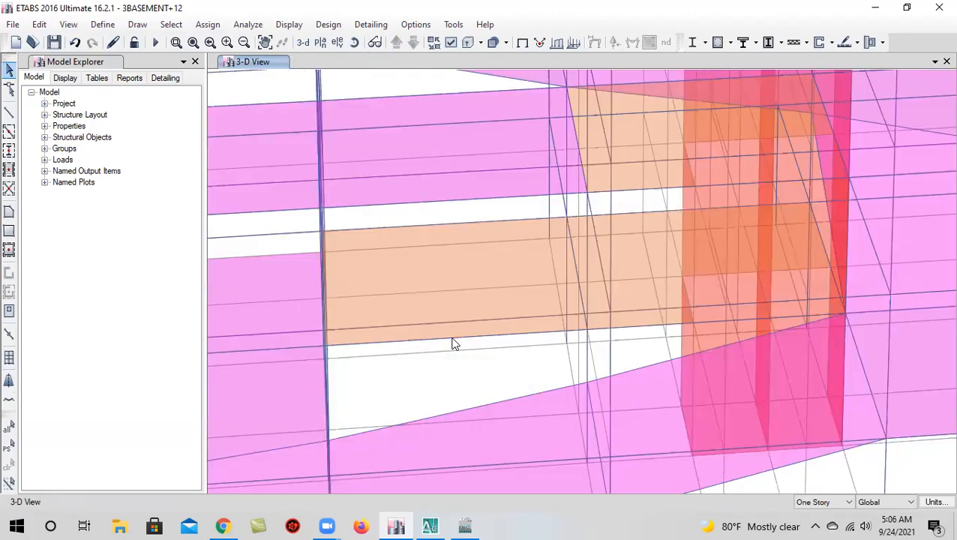
scroll(502, 307, down, 10)
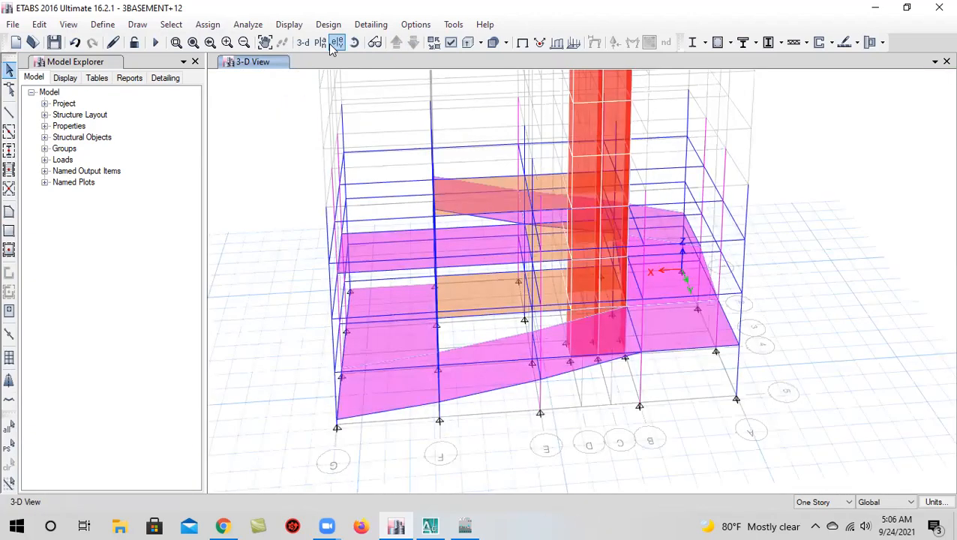
click(354, 43)
drag(592, 388, 401, 305)
Select the two Slab-8 slabs beside grid F–G on BASE-02 and assign them the B BLAB-12 slab section
click(472, 289)
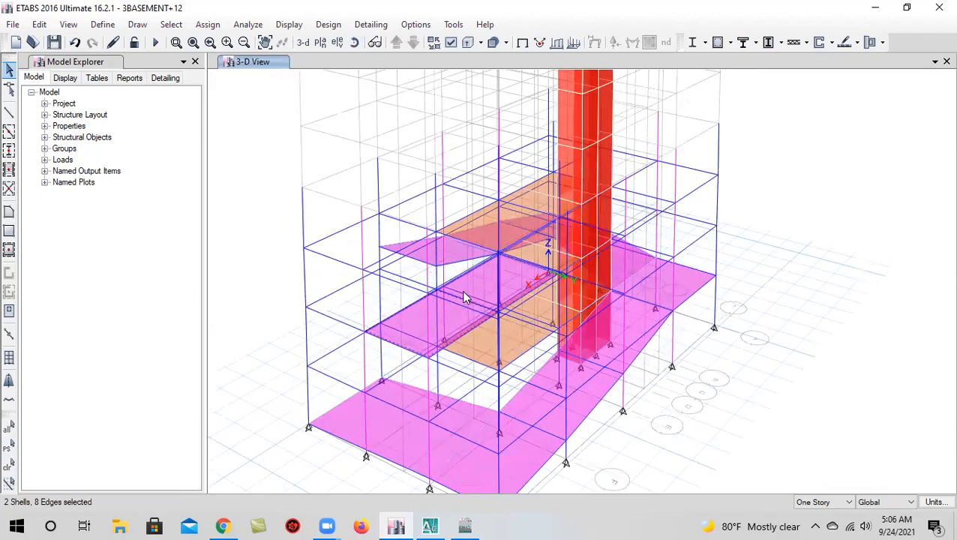
click(208, 24)
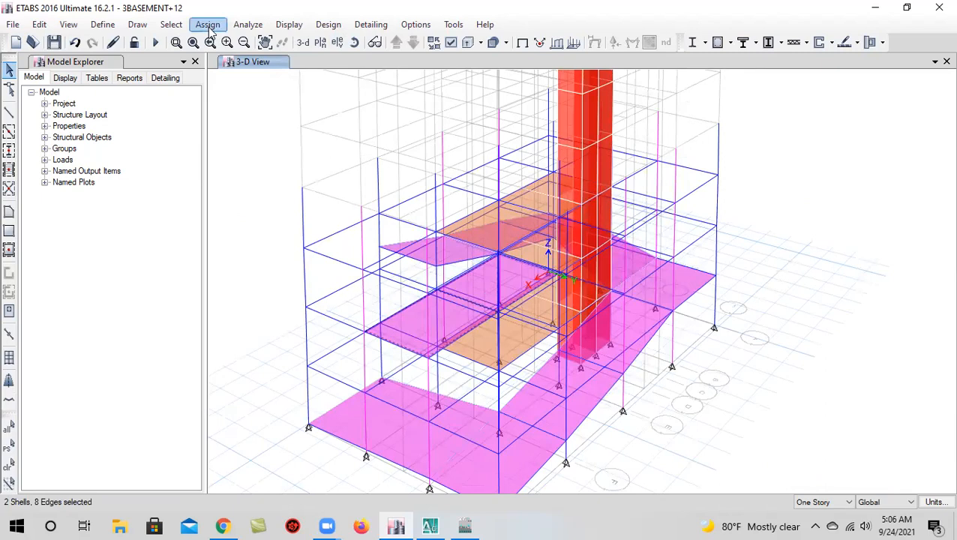
mouse_move(251, 60)
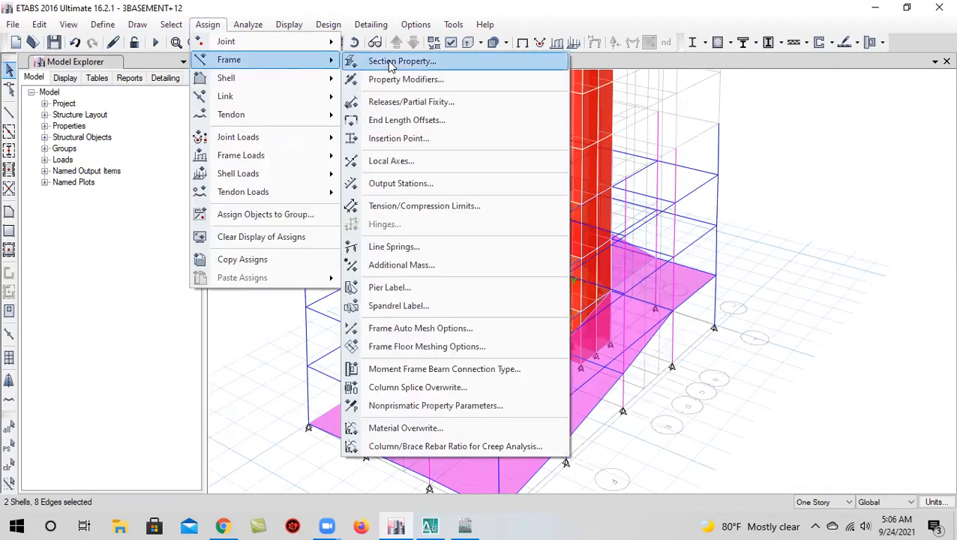
mouse_move(308, 78)
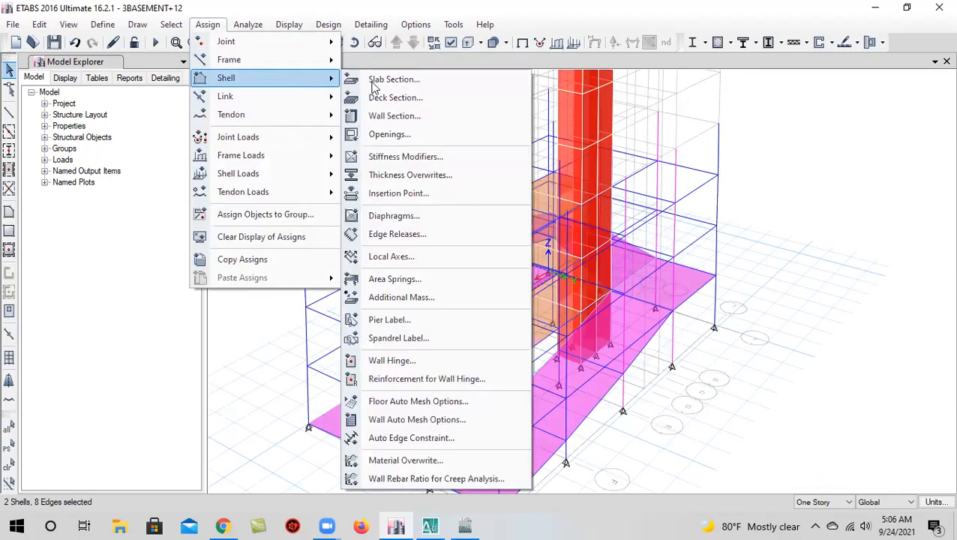
click(428, 81)
click(416, 193)
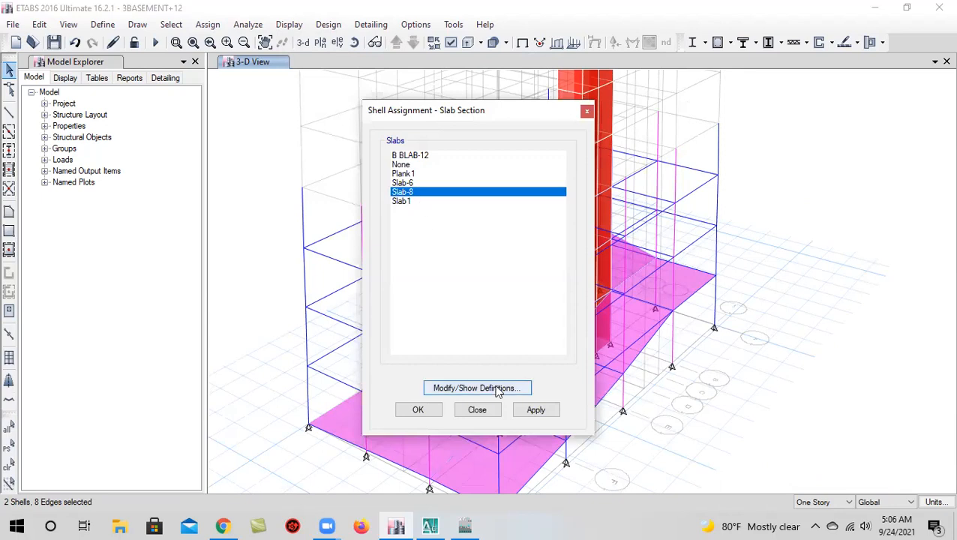
click(425, 156)
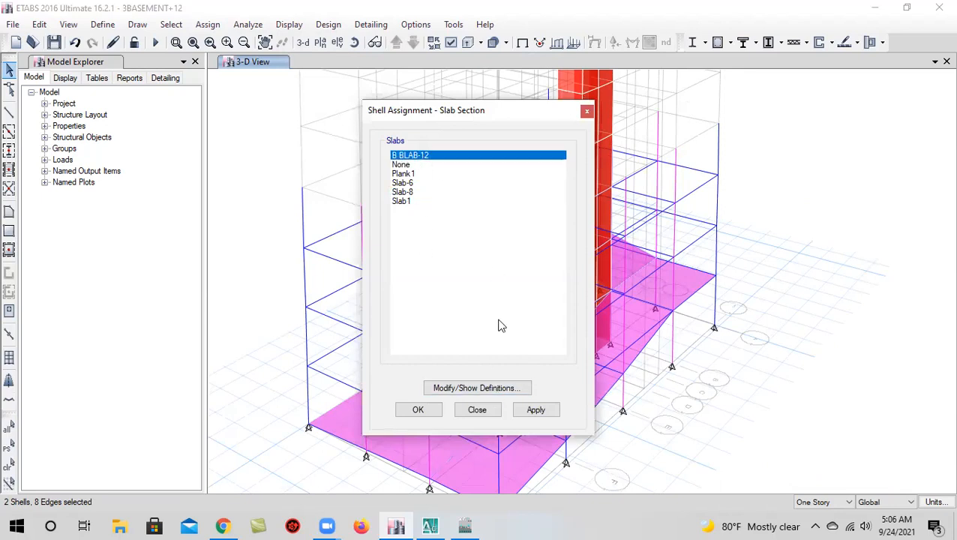
click(535, 411)
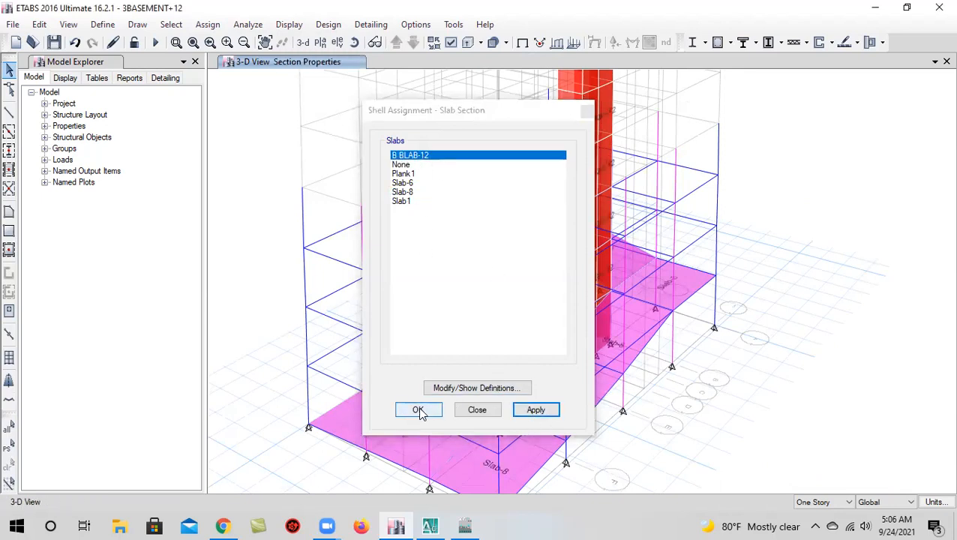
click(419, 411)
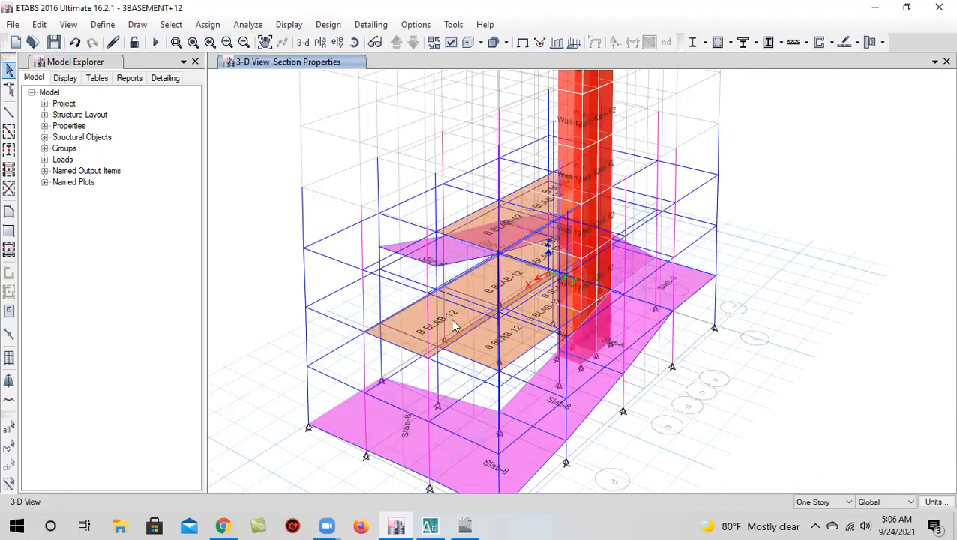
Draw a rectangular B BLAB-12 slab on the BASE-02 plan between grids A and B, from grid 4 to grid 2
middle_drag(463, 344, 458, 264)
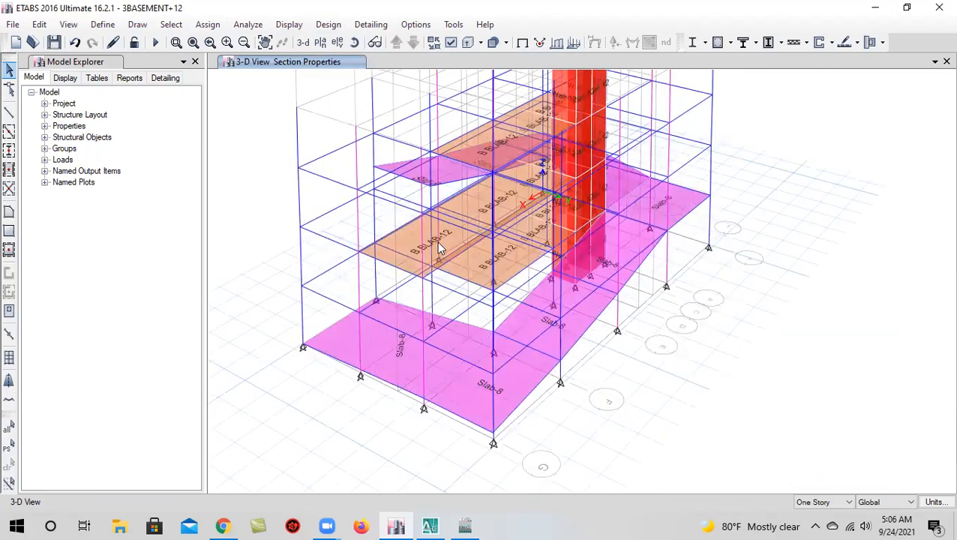
click(354, 42)
drag(619, 335, 526, 301)
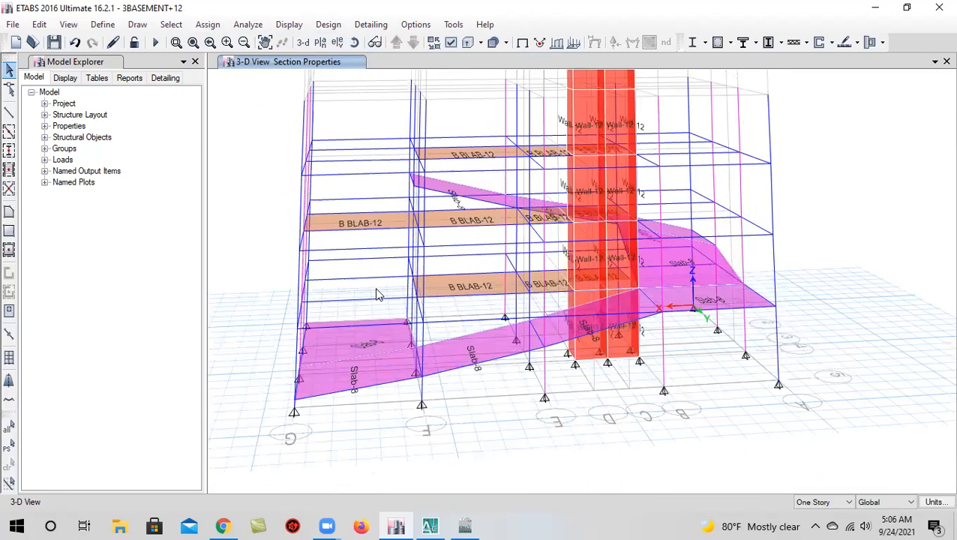
click(320, 42)
click(432, 347)
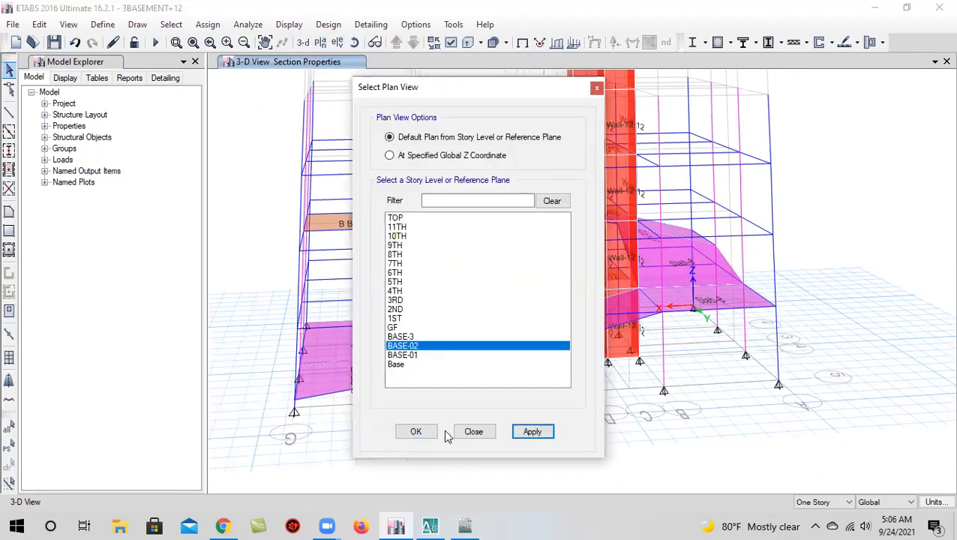
click(419, 431)
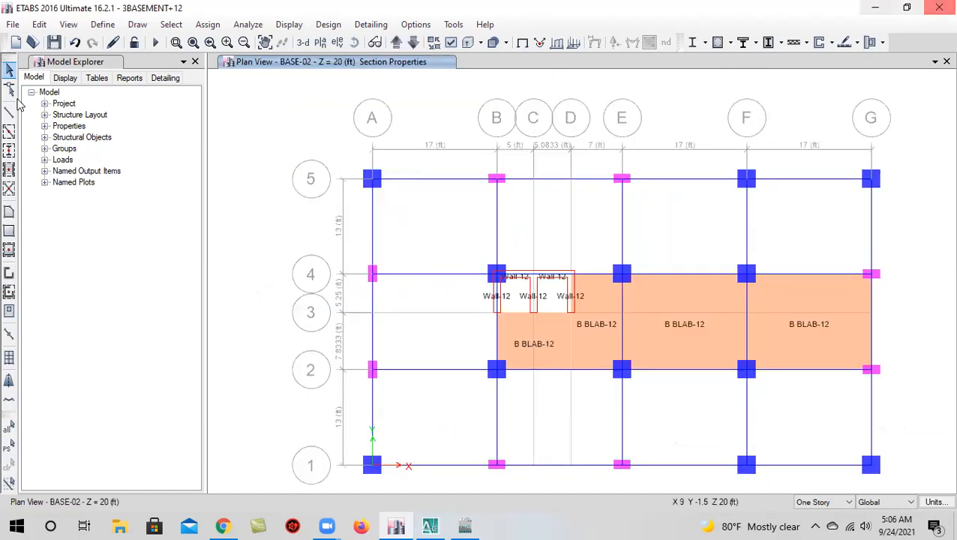
click(9, 210)
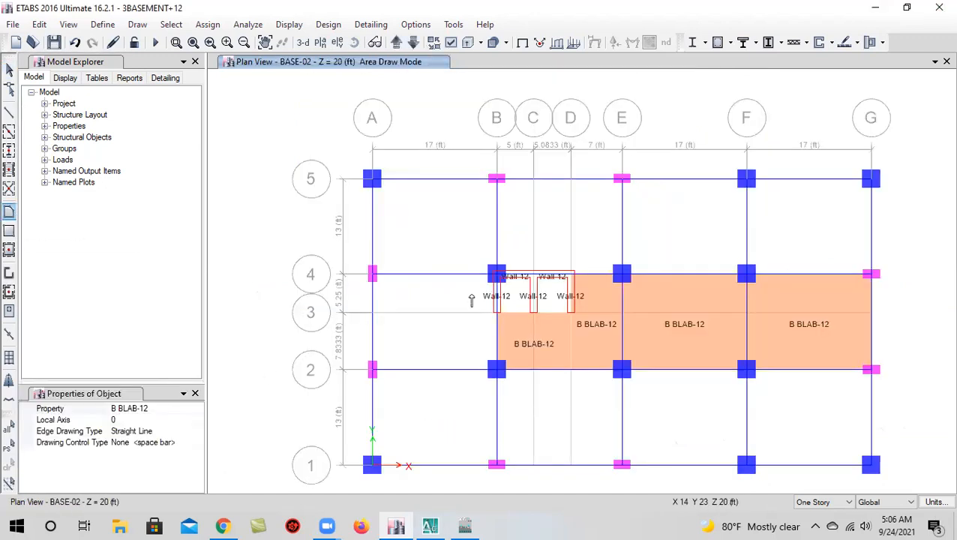
click(9, 231)
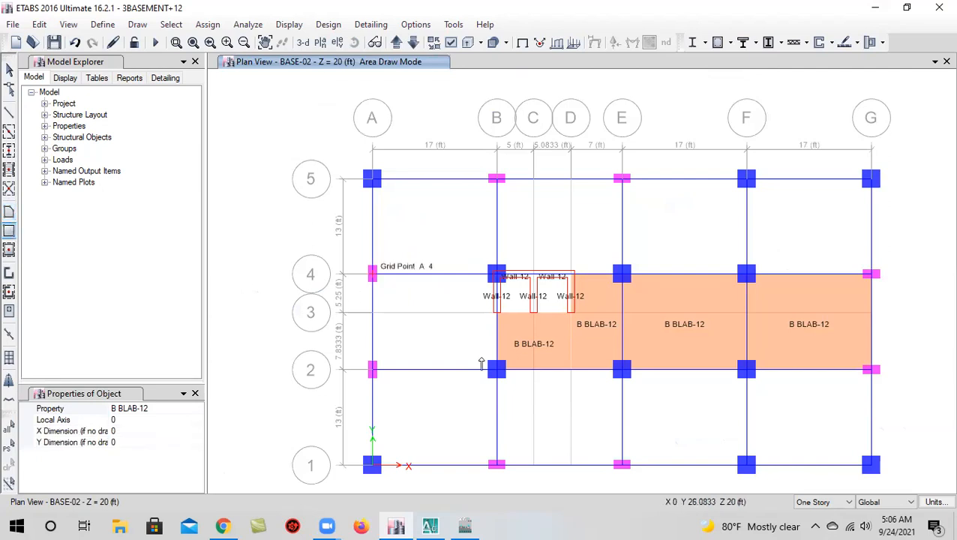
drag(373, 274, 497, 371)
middle_drag(507, 336, 463, 254)
Check the BASE-02 slab between grids A and B against the ramp in 3D
click(303, 43)
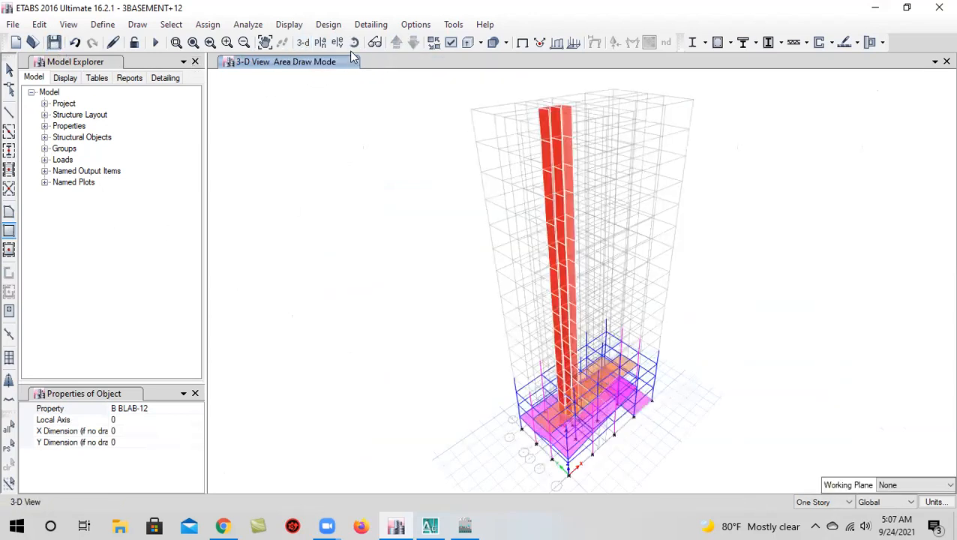
drag(539, 302, 745, 269)
scroll(620, 385, up, 3)
scroll(421, 396, up, 3)
scroll(459, 310, up, 5)
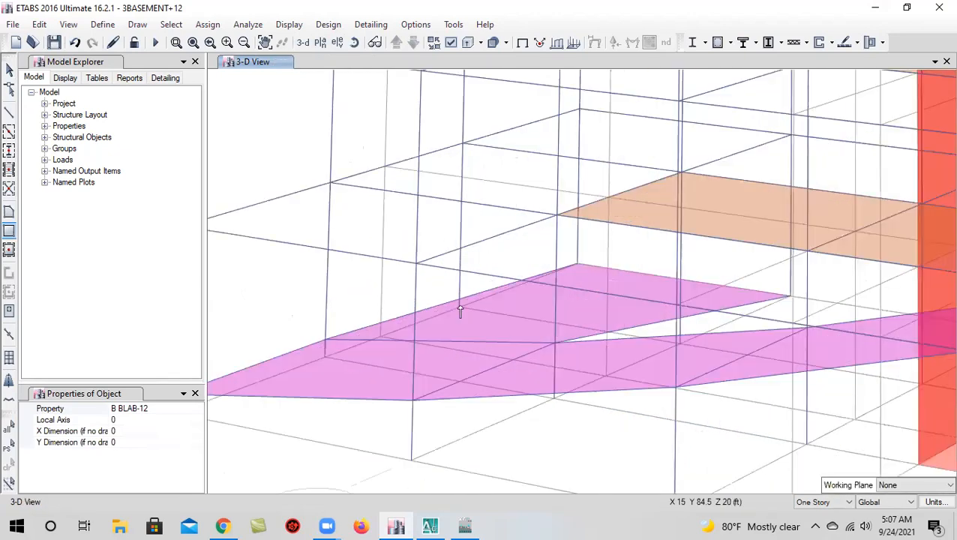
scroll(400, 296, down, 4)
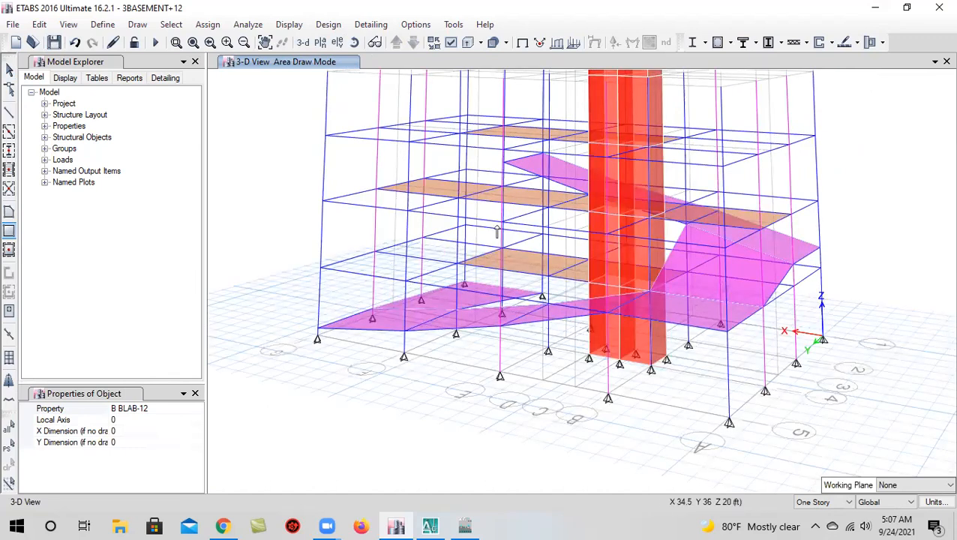
Draw a rectangular B BLAB-12 slab on the BASE-01 plan between grids A and B, from grid 4 to grid 2
click(318, 44)
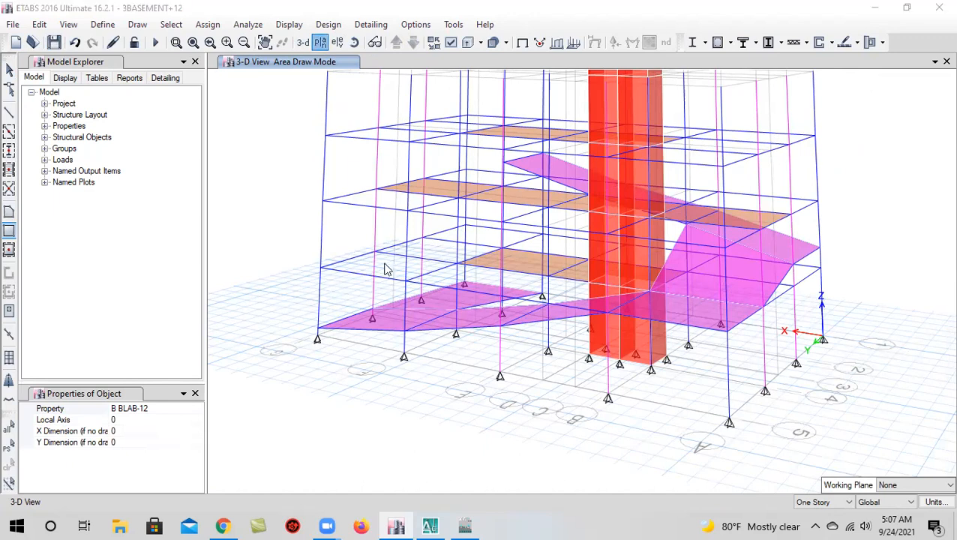
click(427, 355)
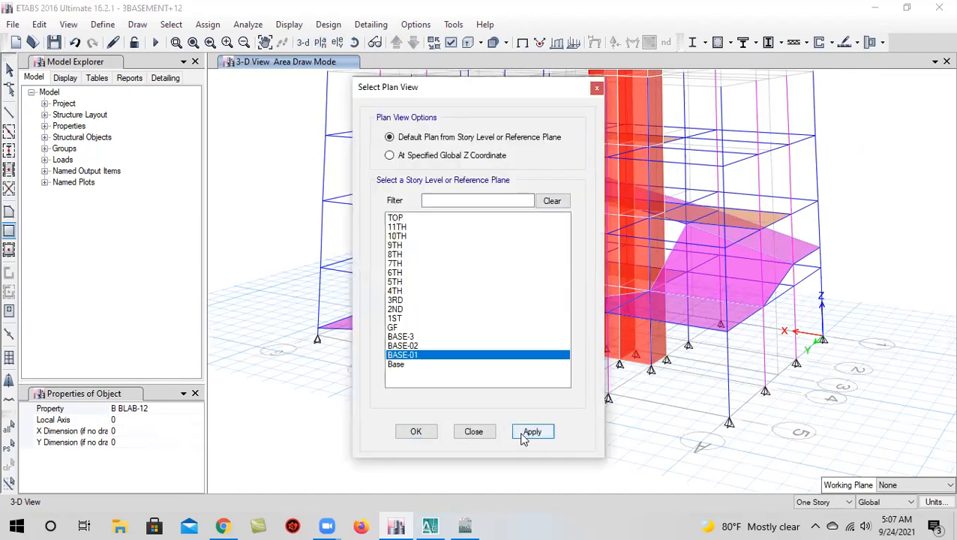
click(425, 433)
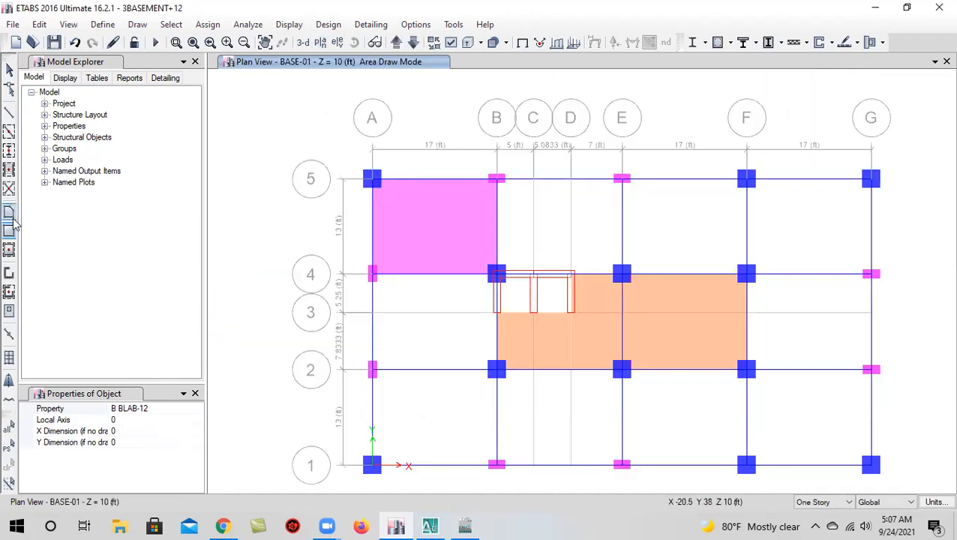
click(385, 294)
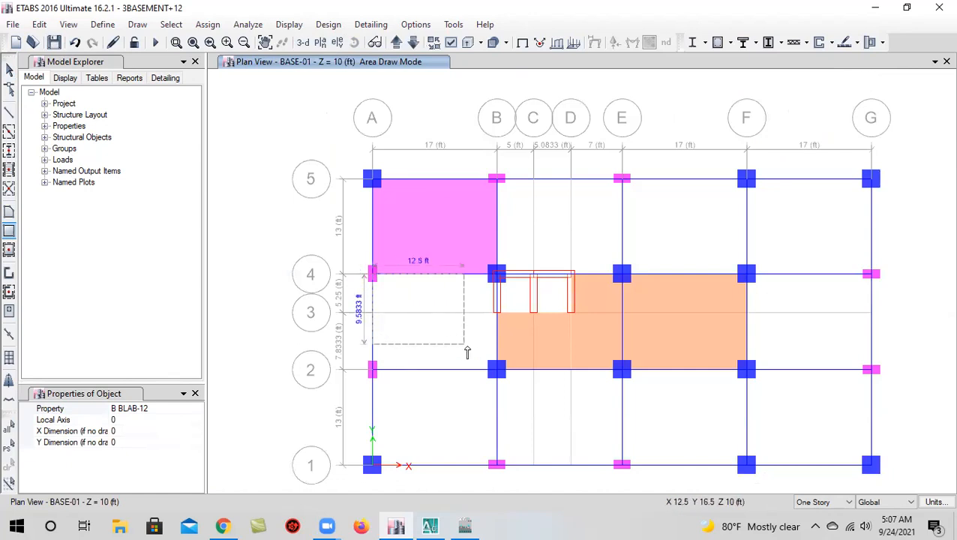
click(524, 386)
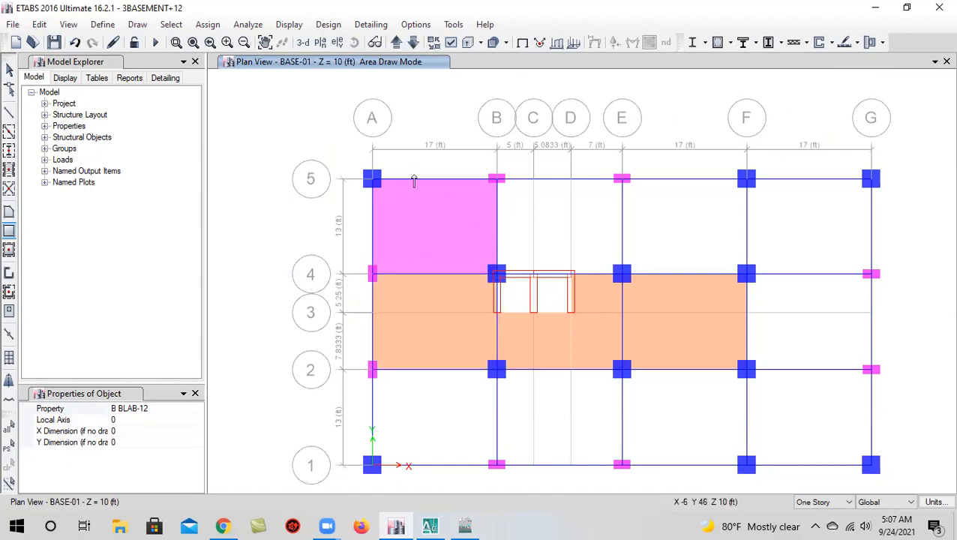
Inspect the basement slabs and the ramp clearance in 3D from several sides, including a near-elevation angle
click(302, 42)
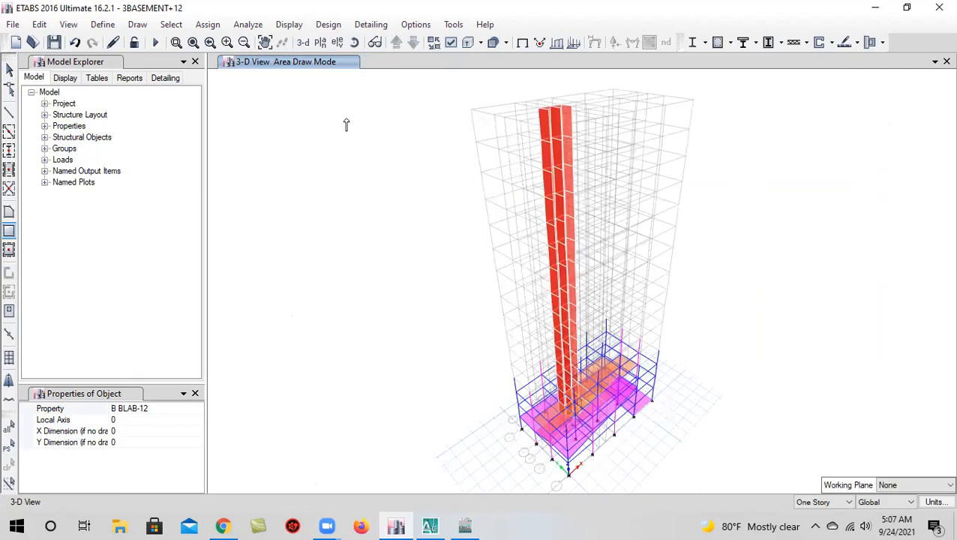
click(356, 47)
drag(538, 364, 718, 306)
scroll(607, 406, up, 5)
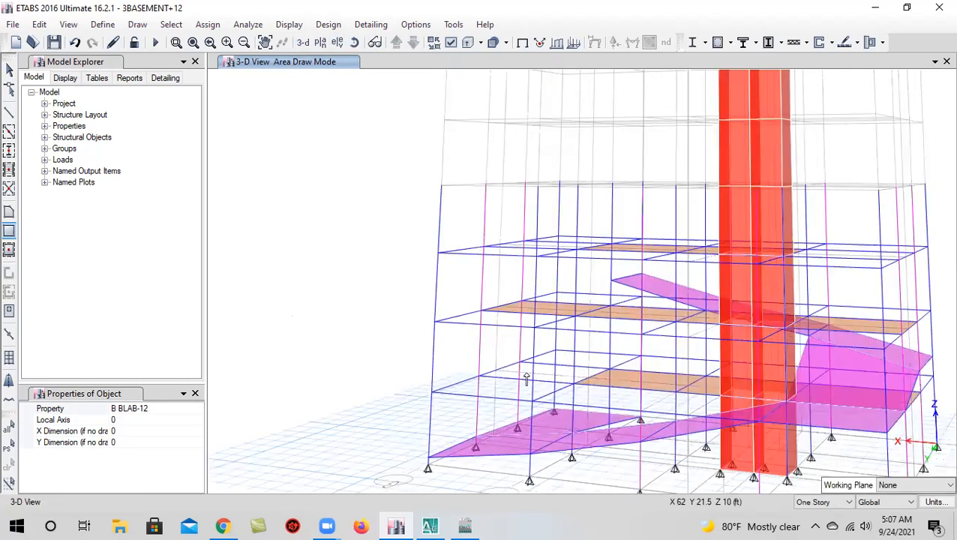
click(303, 42)
drag(611, 309, 517, 250)
scroll(573, 279, up, 5)
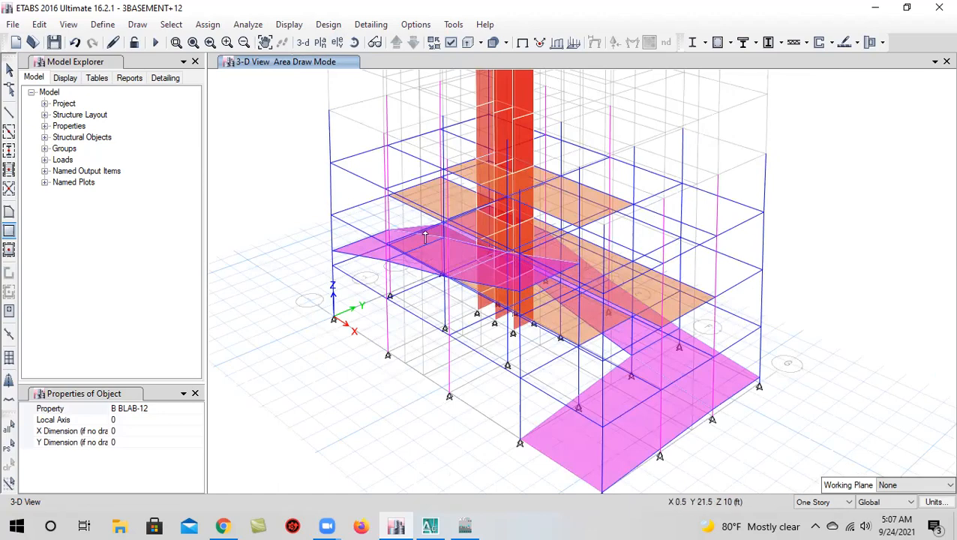
click(355, 42)
mouse_move(393, 301)
mouse_down()
mouse_move(498, 267)
mouse_move(471, 249)
mouse_move(491, 246)
mouse_up()
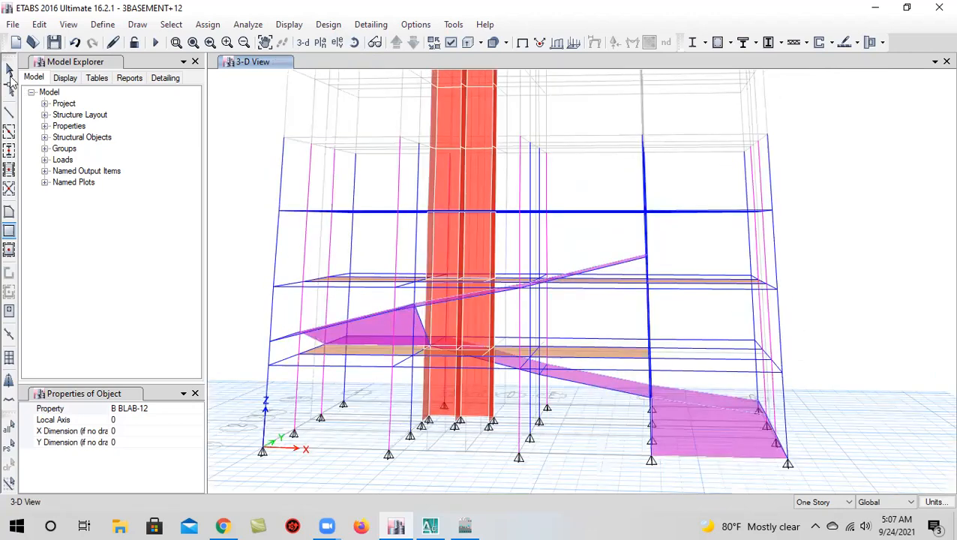
Delete the BASE-02 beam on grid B between grids 1 and 2, above the ramp
scroll(457, 283, up, 4)
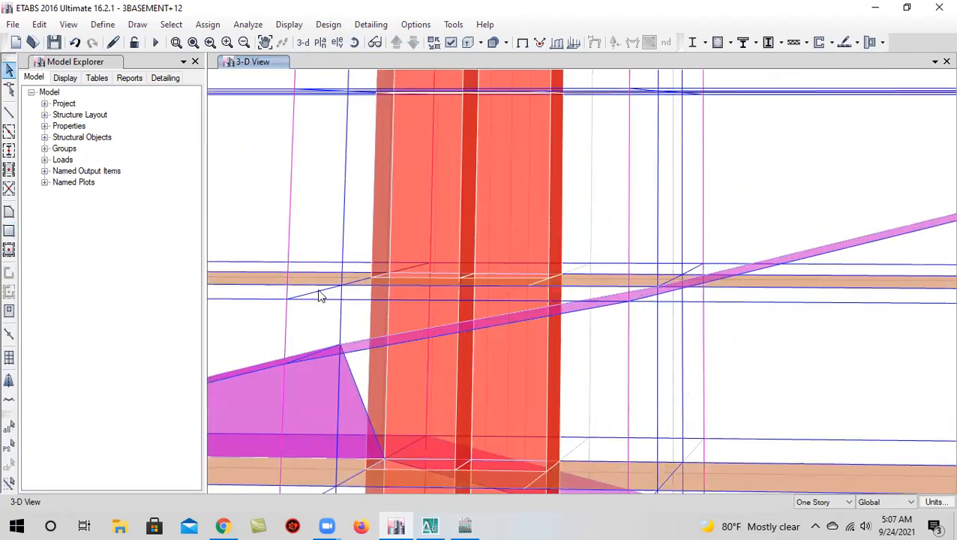
scroll(373, 293, down, 3)
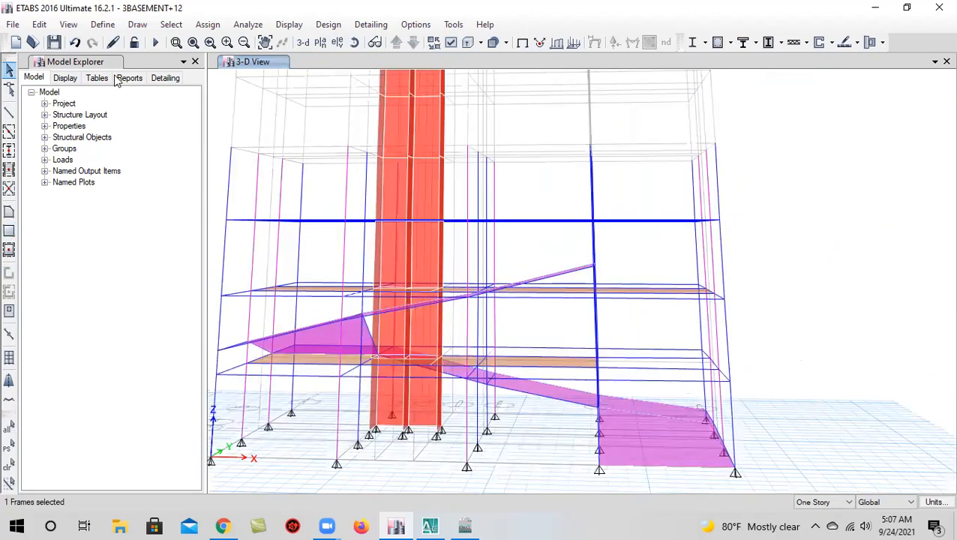
click(45, 26)
click(81, 133)
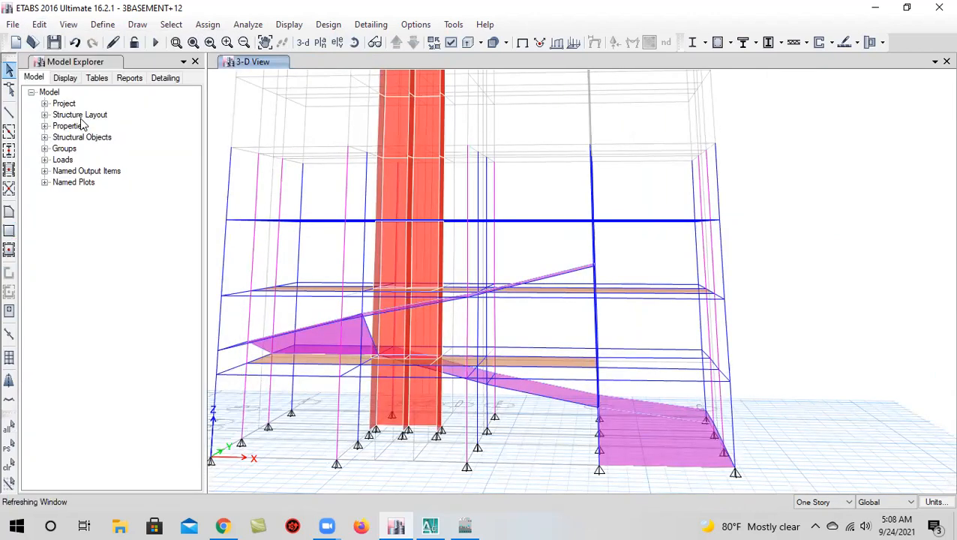
Inspect the ramp, the remaining beams and the basement slabs in 3D from the front and the opposite corner
middle_drag(368, 345, 463, 328)
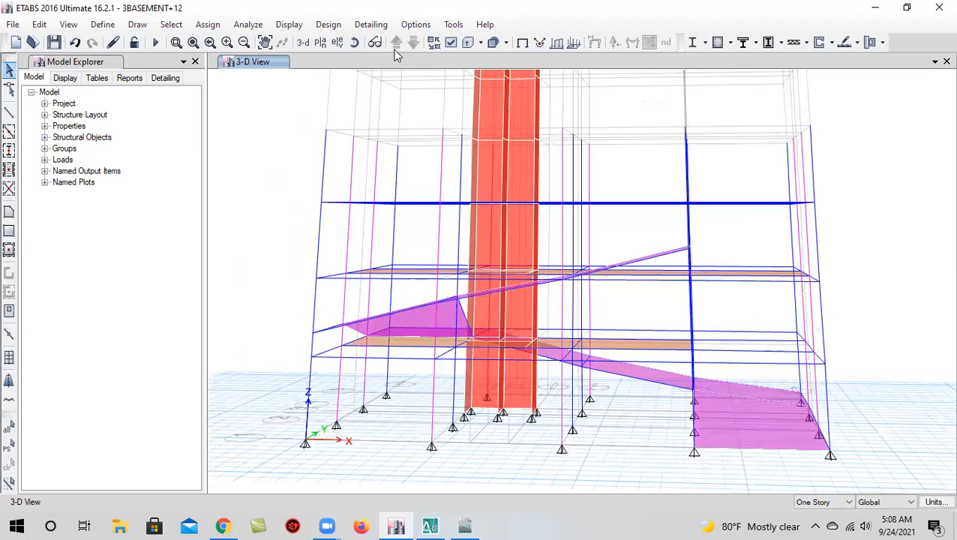
click(355, 43)
drag(591, 357, 613, 370)
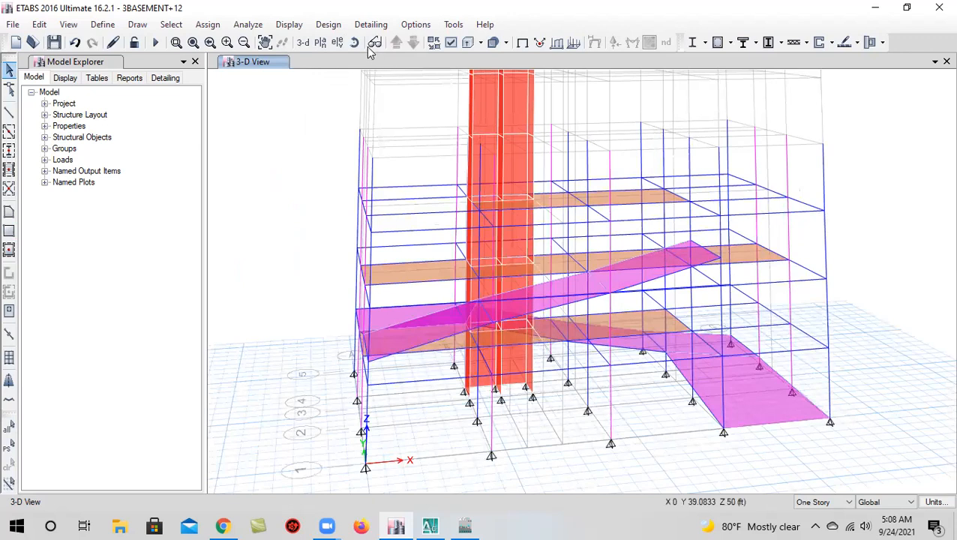
click(579, 439)
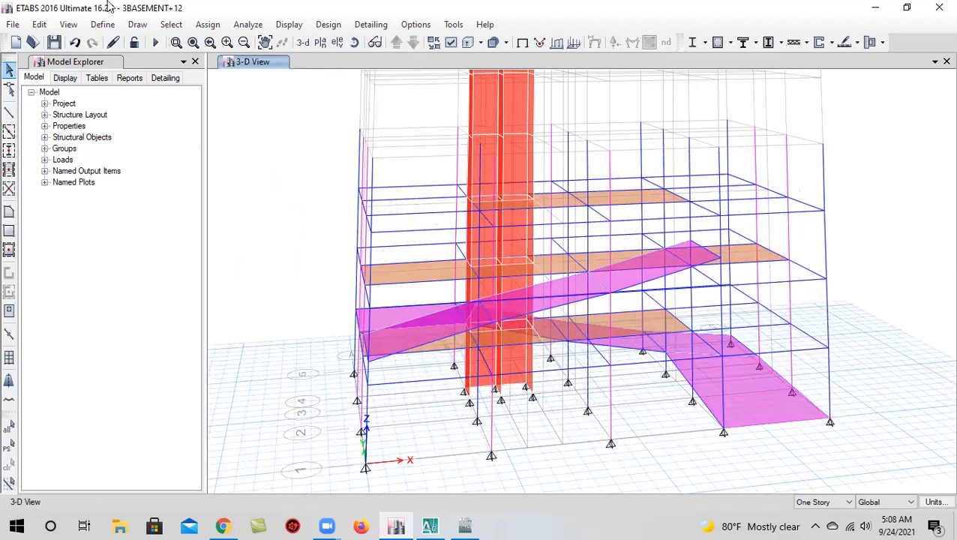
click(352, 42)
drag(570, 444, 827, 467)
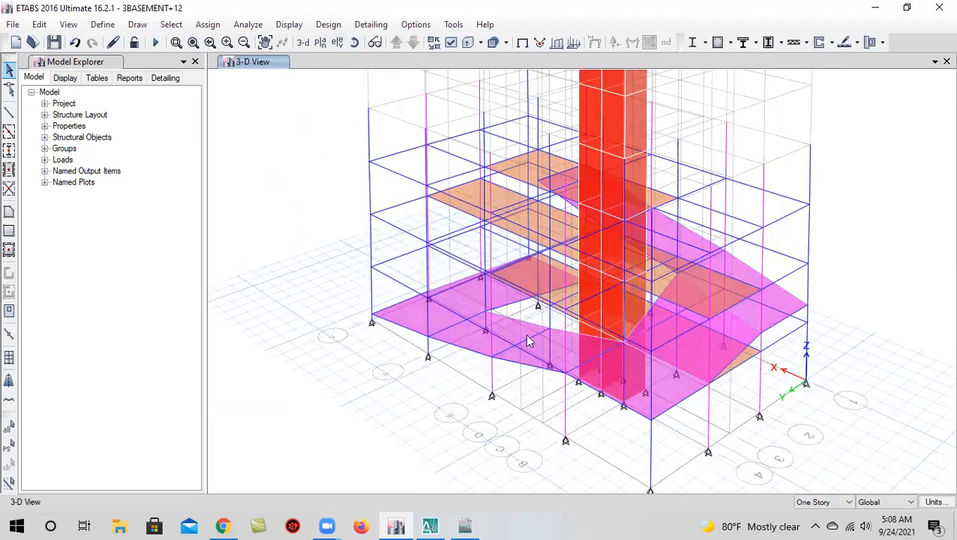
middle_drag(495, 340, 433, 344)
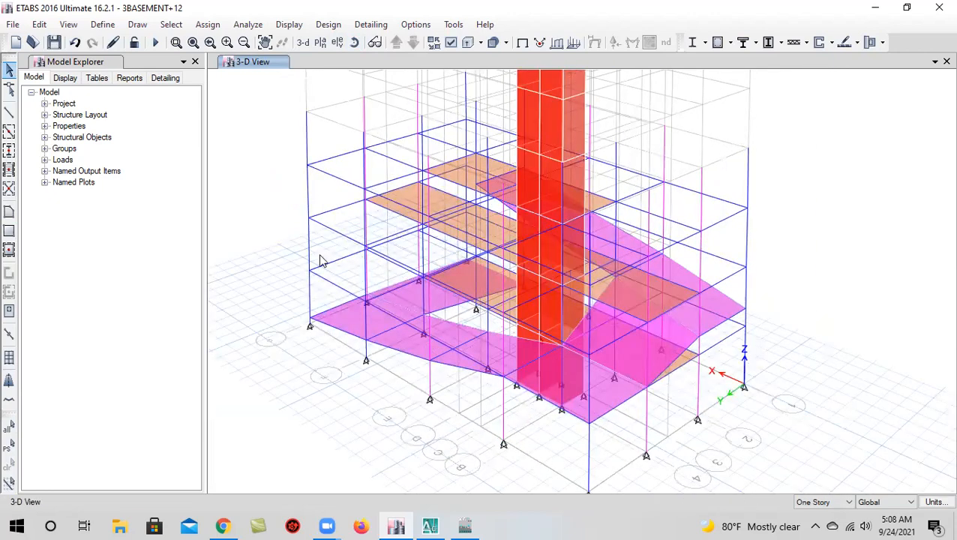
Switch from the 3D view to the BASE-01 plan view
click(320, 42)
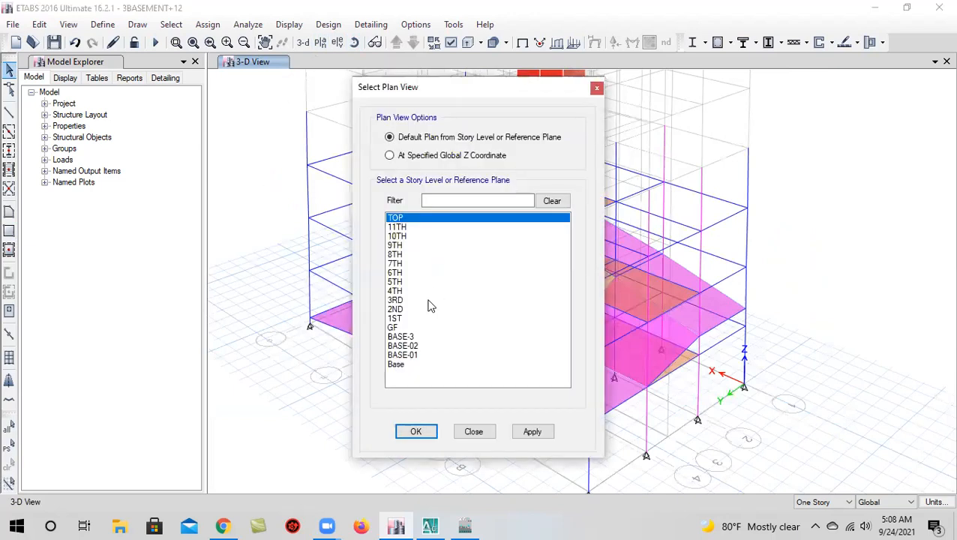
click(422, 357)
click(532, 432)
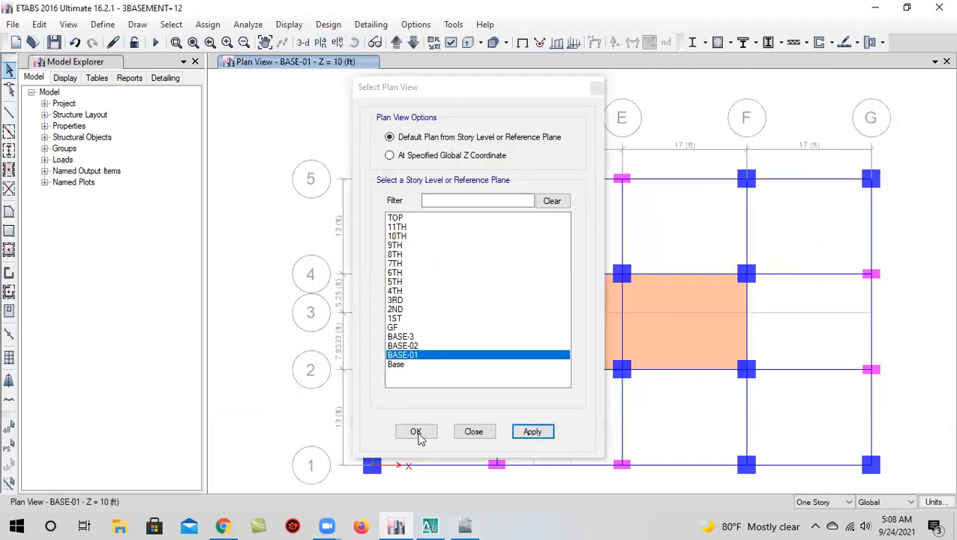
click(467, 431)
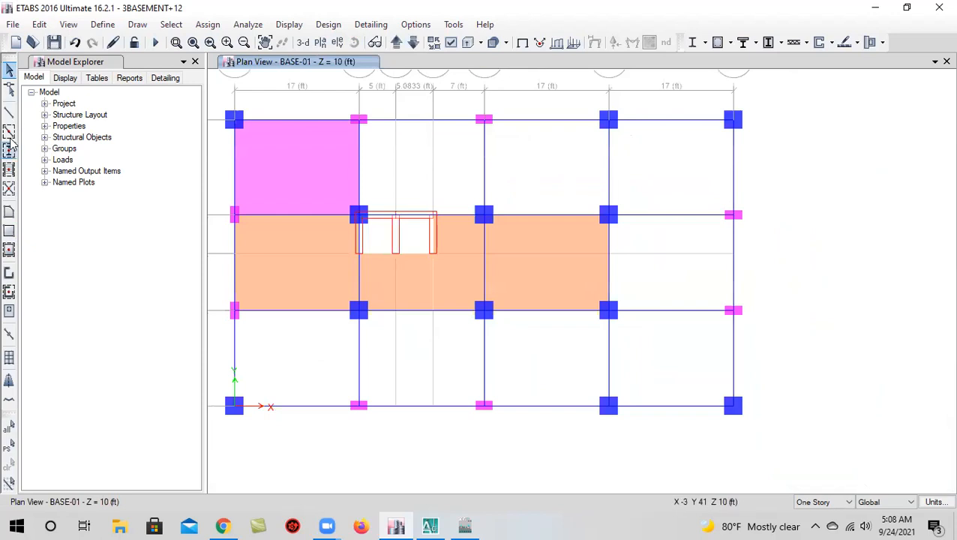
click(9, 213)
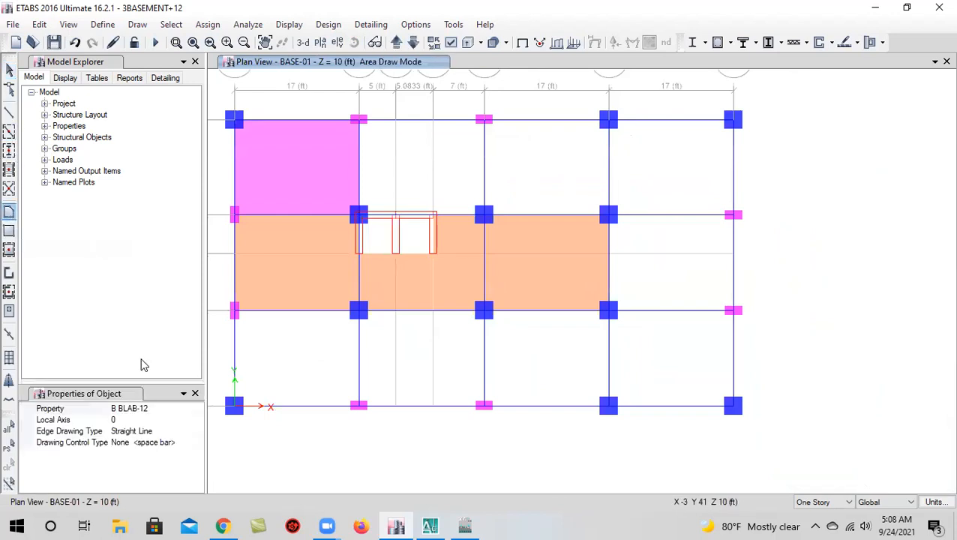
click(360, 121)
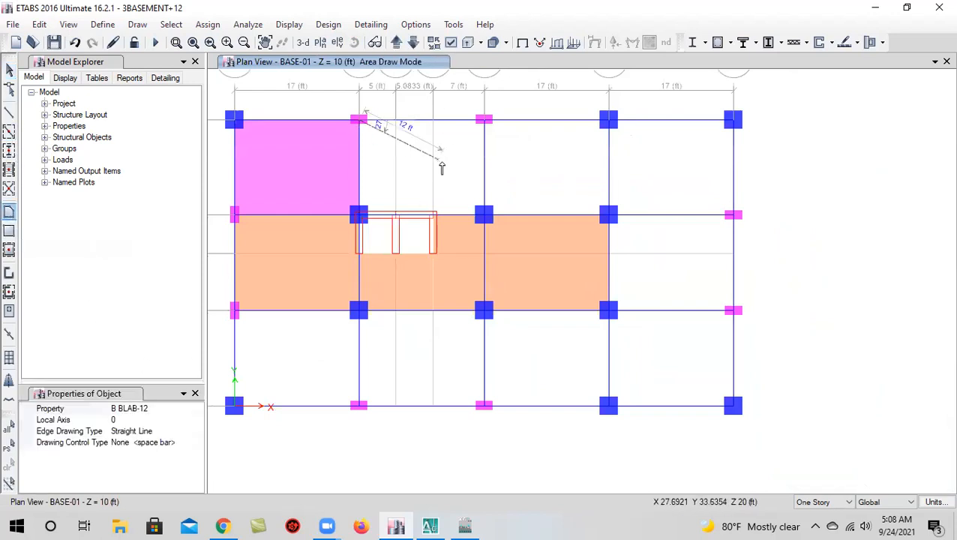
key(Escape)
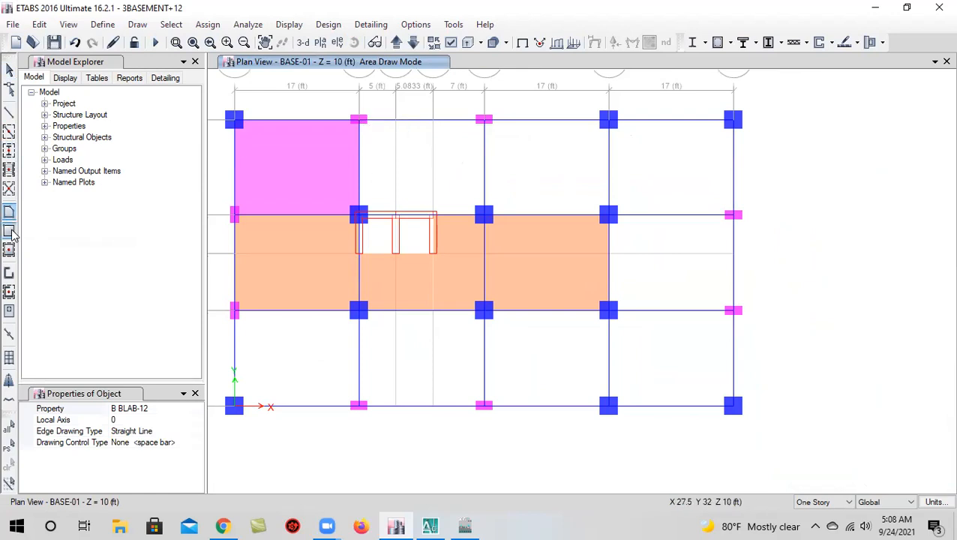
click(359, 120)
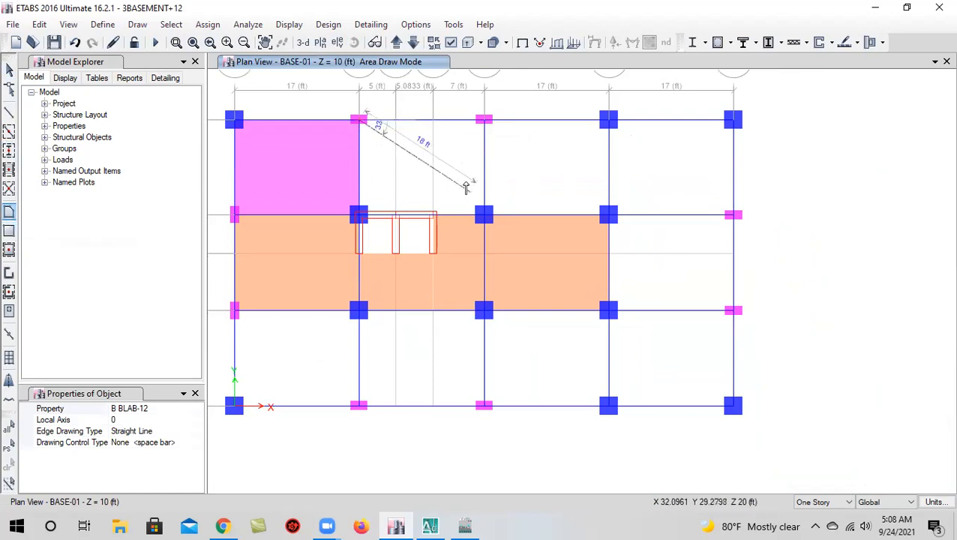
Draw rectangular B BLAB-12 slabs on BASE-01 in bays B-E, E-F and F-G between grids 5 and 4, and in bay F-G between grids 4 and 2
click(9, 231)
click(359, 120)
click(483, 216)
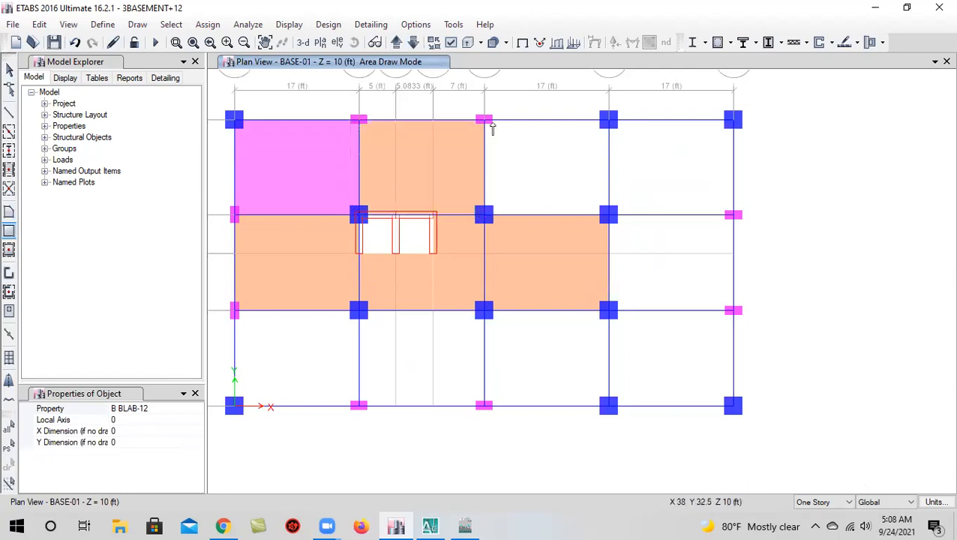
click(484, 120)
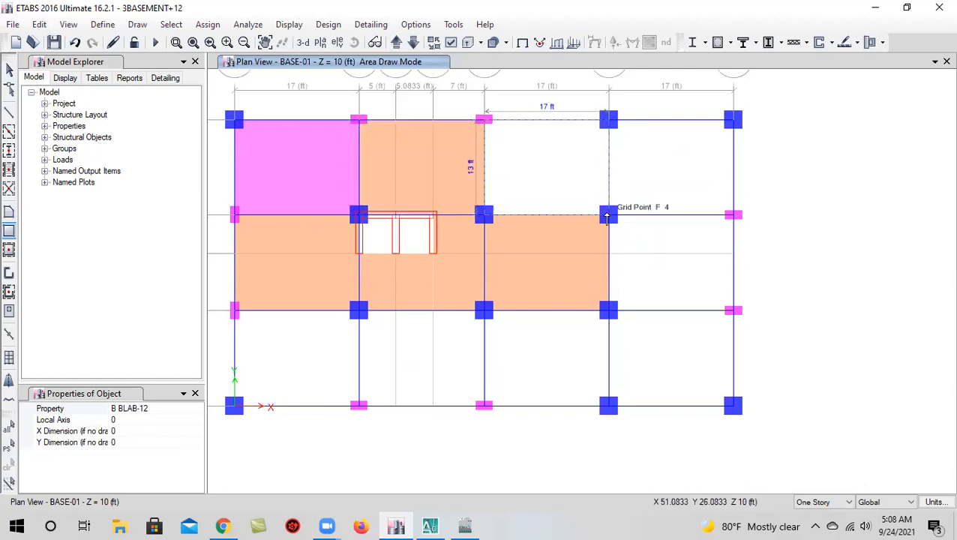
click(608, 217)
click(609, 122)
click(732, 217)
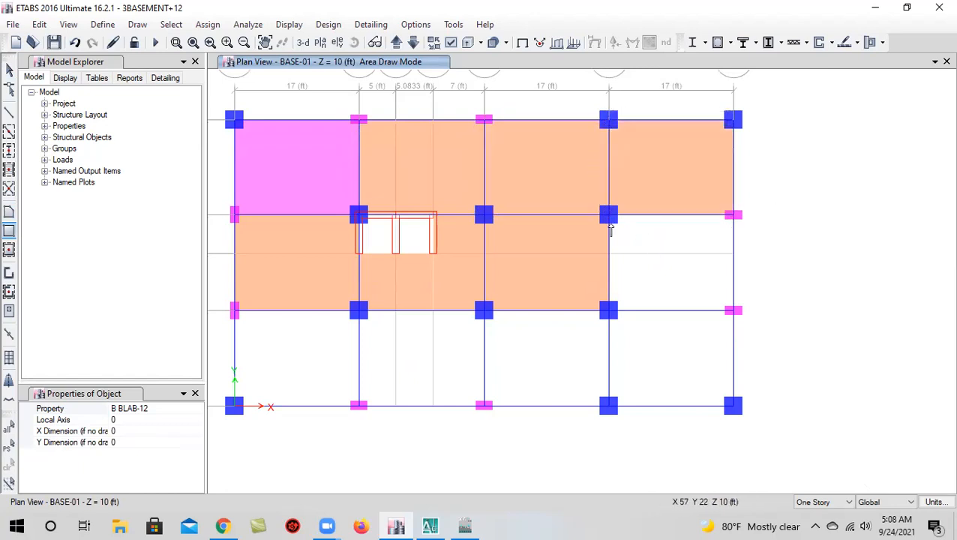
click(608, 216)
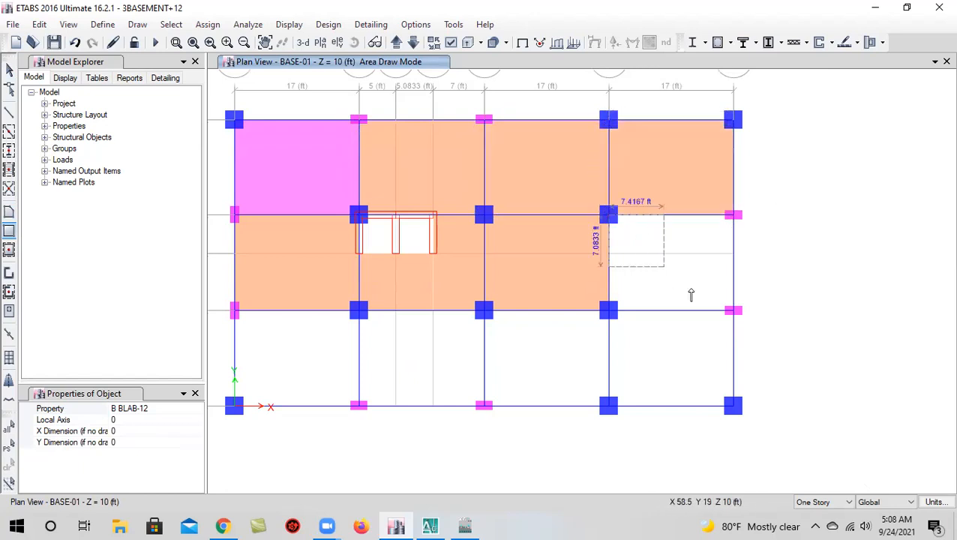
click(733, 310)
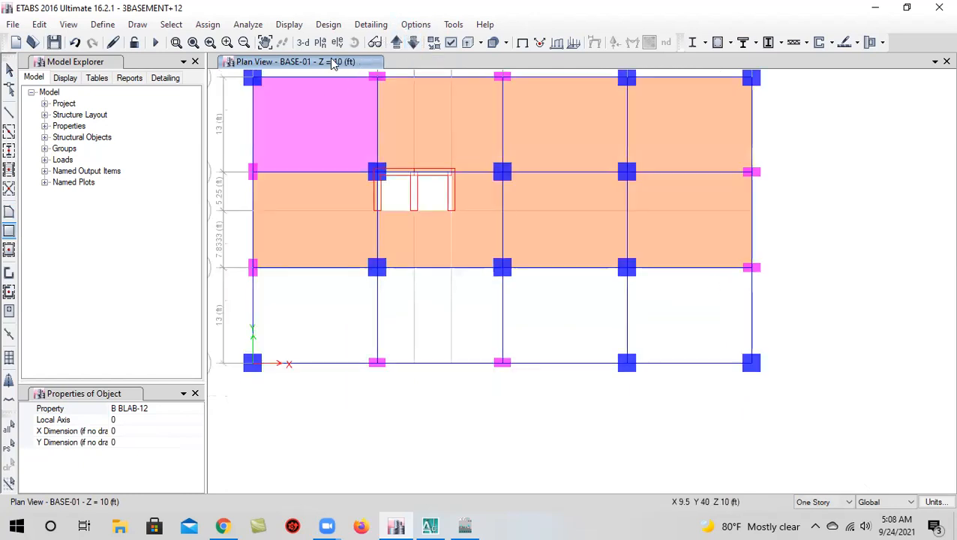
Draw rectangular B BLAB-12 slabs on the BASE-02 plan between grids 5 and 4 in bays A-B, B-E, E-F and F-G
click(396, 42)
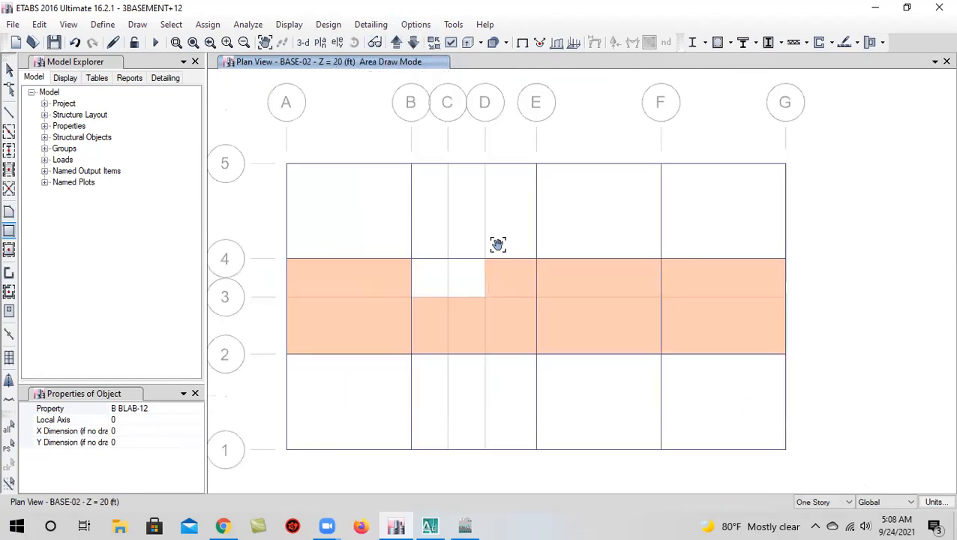
click(298, 184)
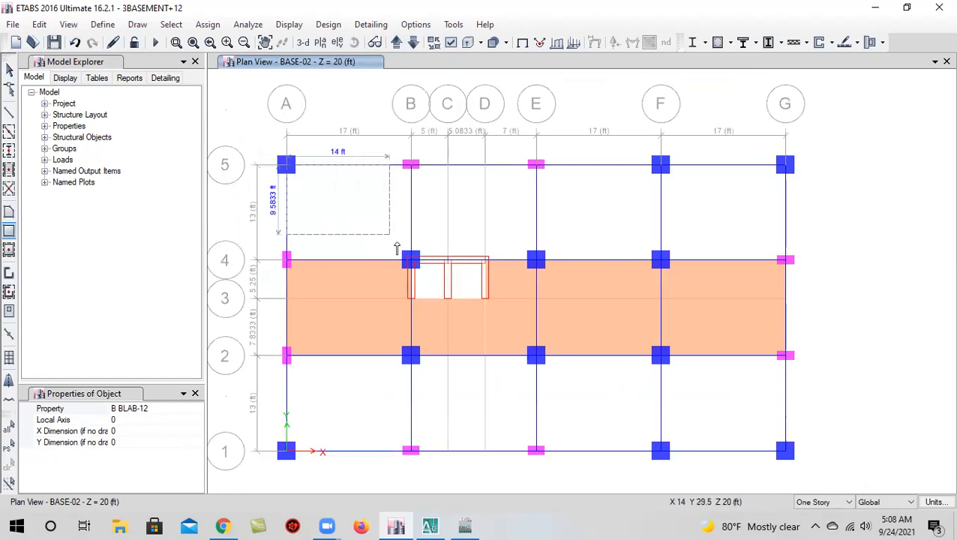
click(412, 263)
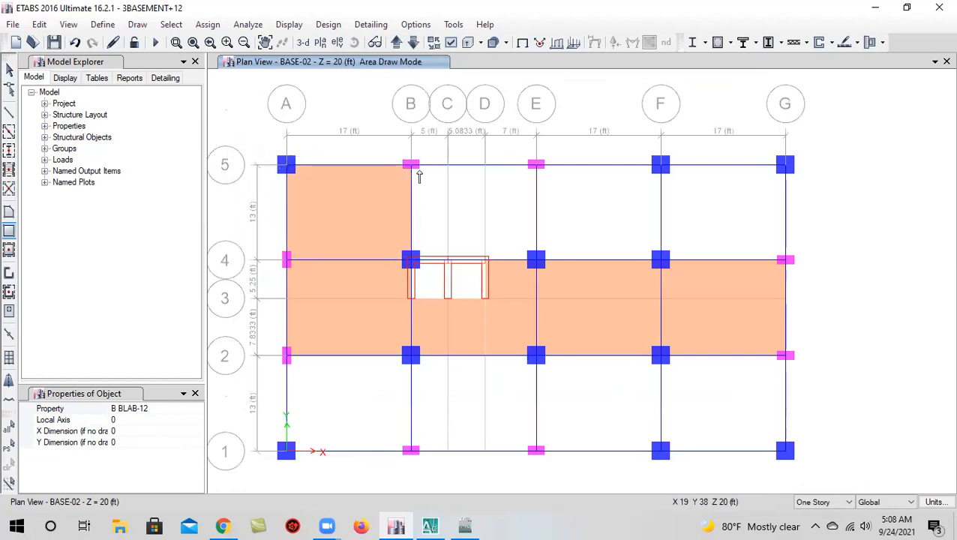
click(411, 169)
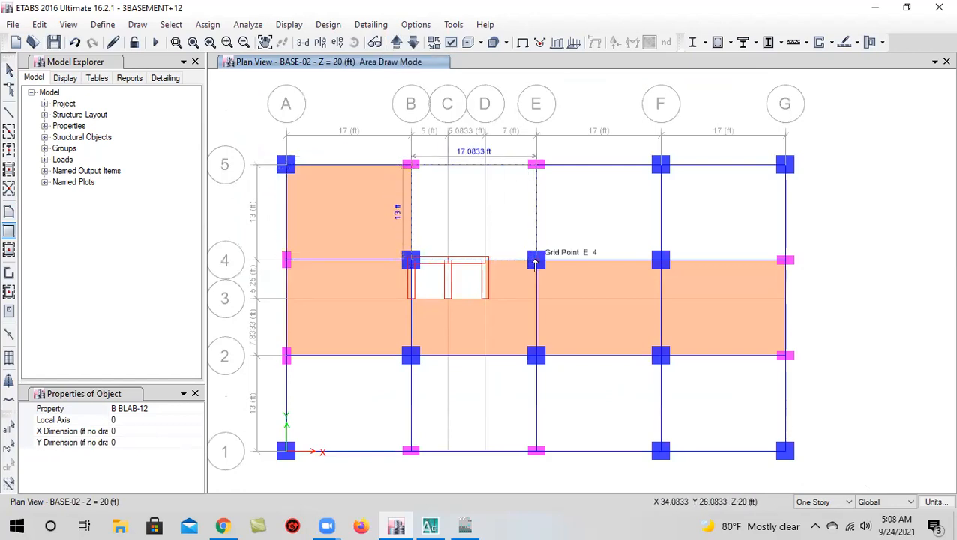
click(535, 262)
click(535, 170)
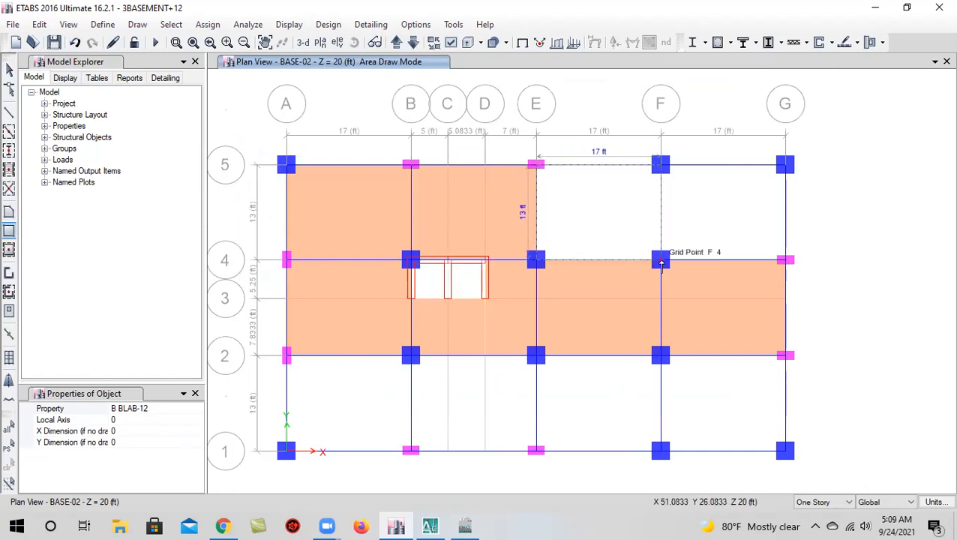
click(660, 261)
click(667, 177)
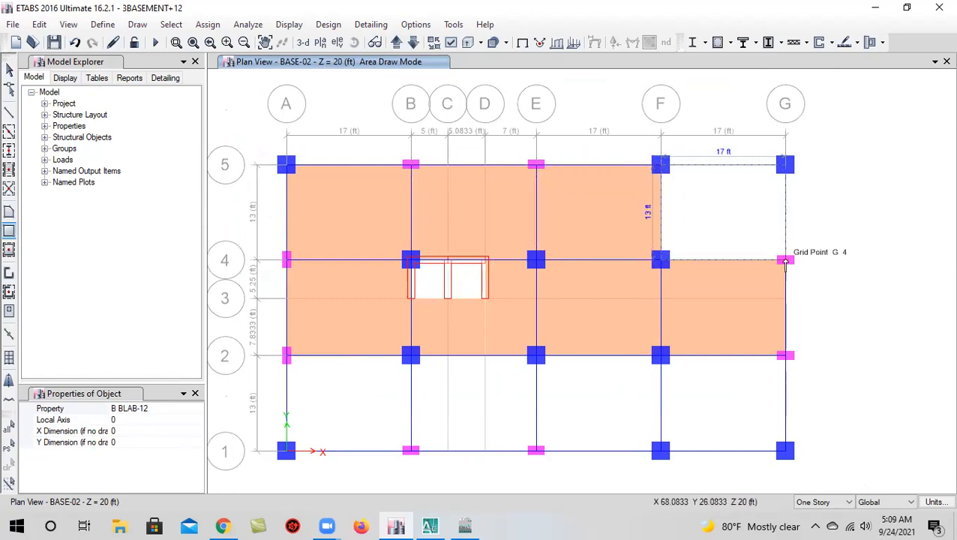
click(784, 261)
Draw three B BLAB-12 slabs on the BASE-3 plan between grids A and B, spanning grids 5-4, 4-2 and 2-1
middle_drag(669, 304, 711, 232)
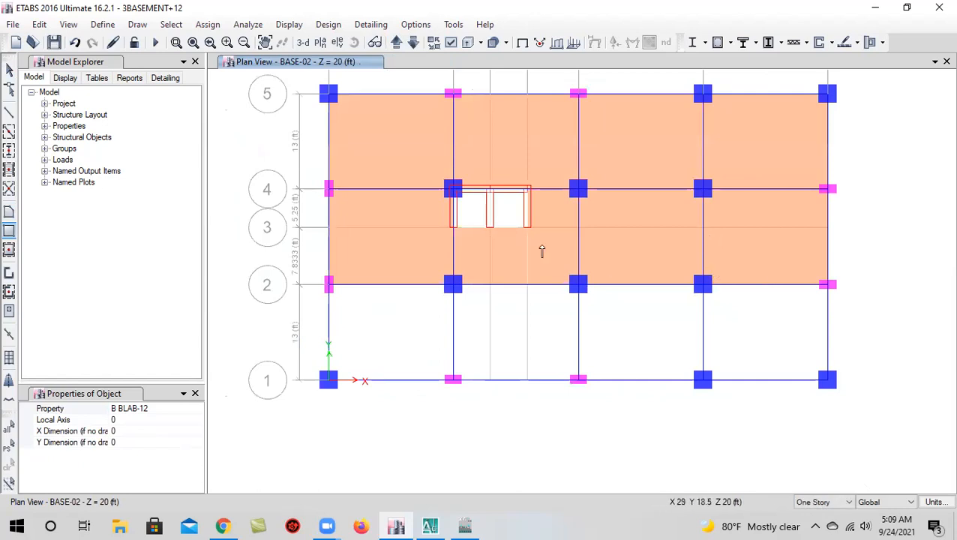
click(397, 43)
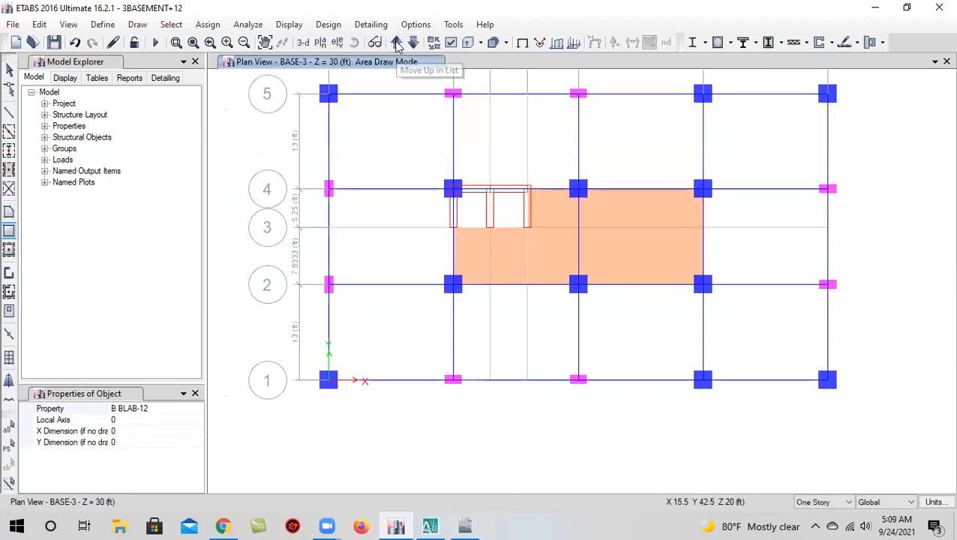
click(327, 95)
click(453, 190)
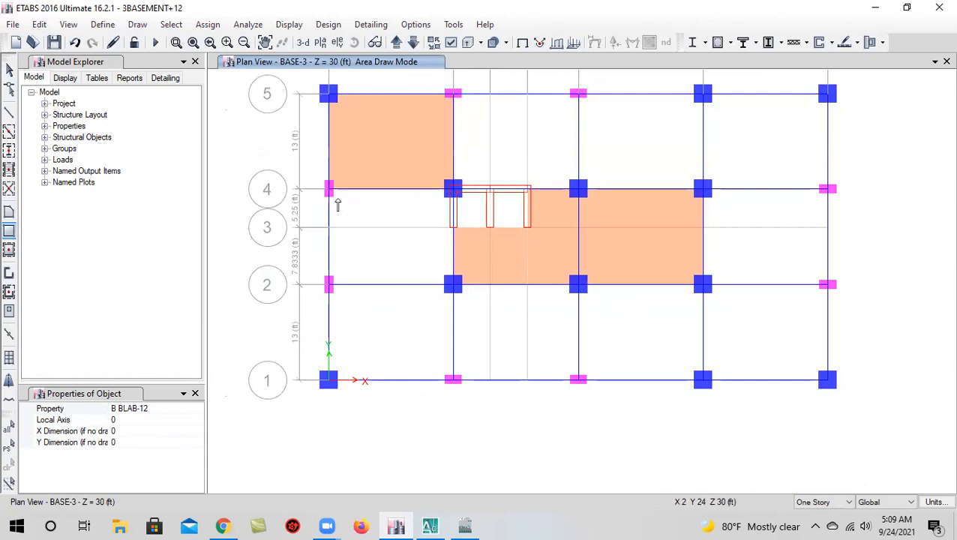
click(329, 189)
click(454, 284)
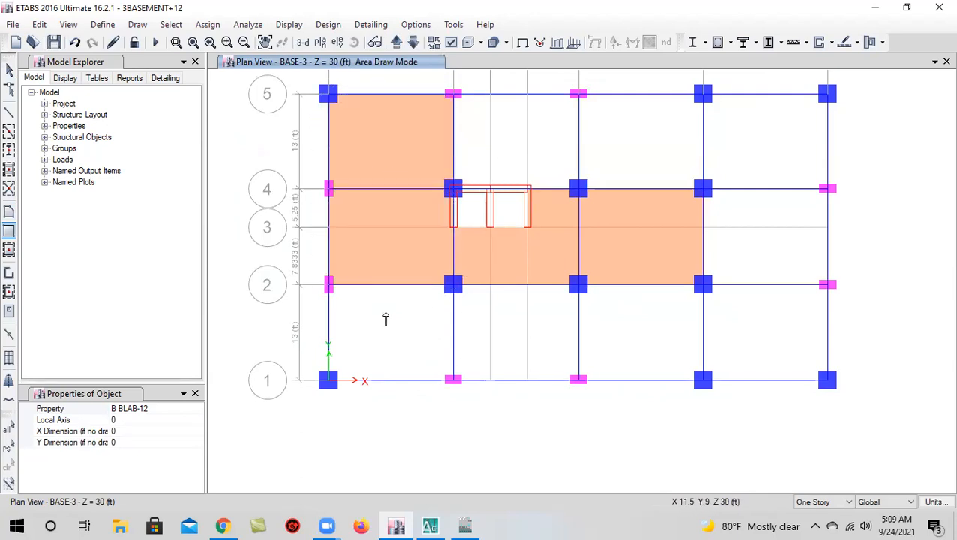
click(359, 309)
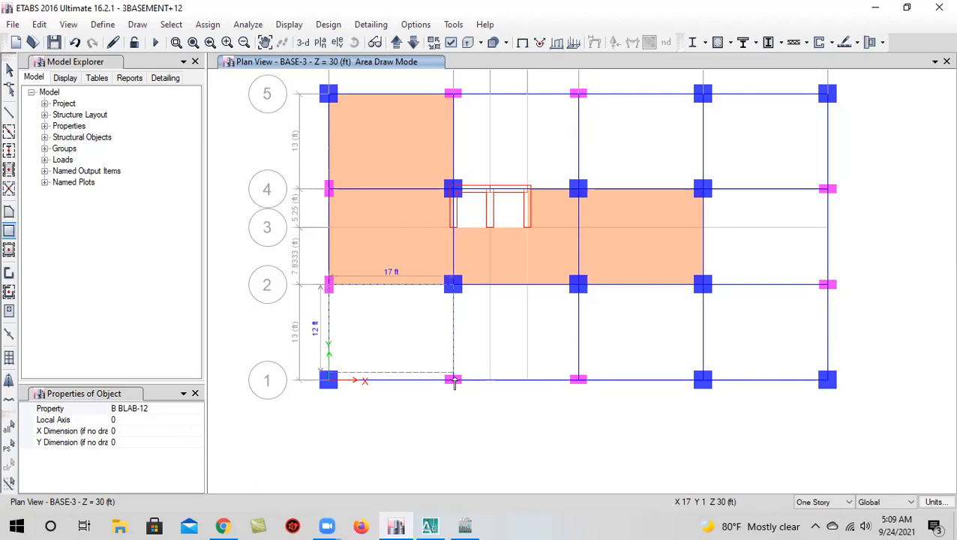
click(477, 350)
Add BASE-3 B BLAB-12 slabs in bays B-E, E-F and F-G between grids 5 and 4, and in bay F-G between grids 4 and 2
click(454, 95)
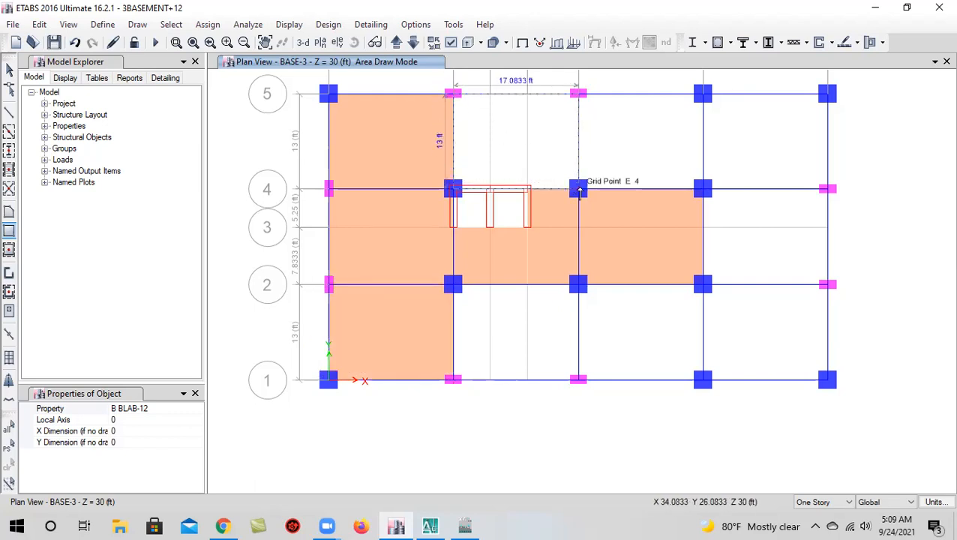
click(609, 128)
drag(579, 95, 703, 191)
click(705, 98)
click(827, 189)
click(703, 192)
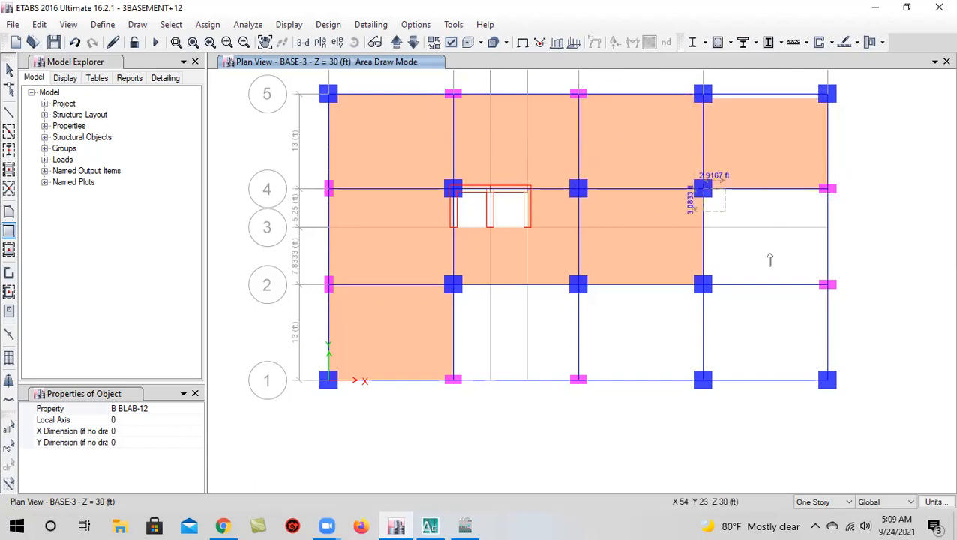
click(826, 285)
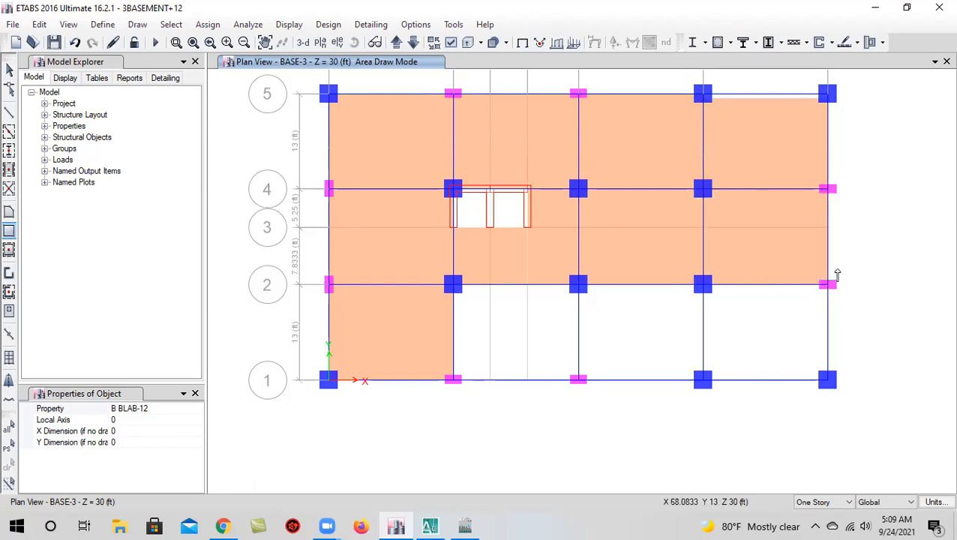
Draw BASE-3 B BLAB-12 slabs between grids 2 and 1 in bays B-E, E-F and F-G, and save the model
click(461, 294)
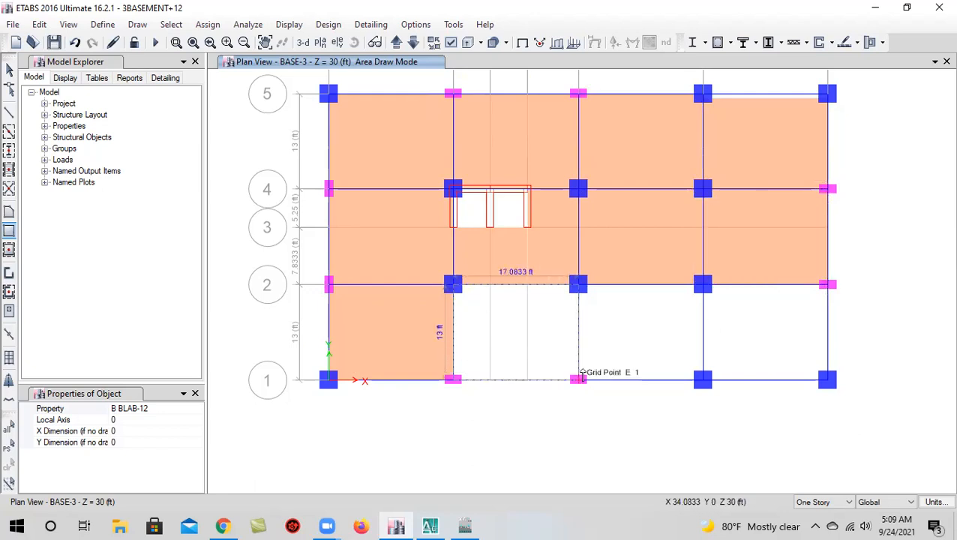
click(582, 377)
click(578, 284)
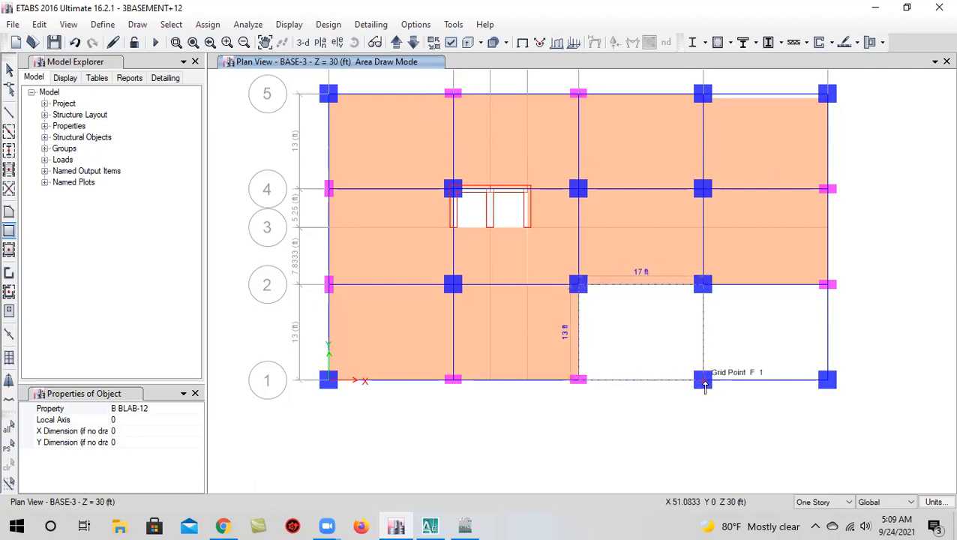
click(704, 382)
click(703, 285)
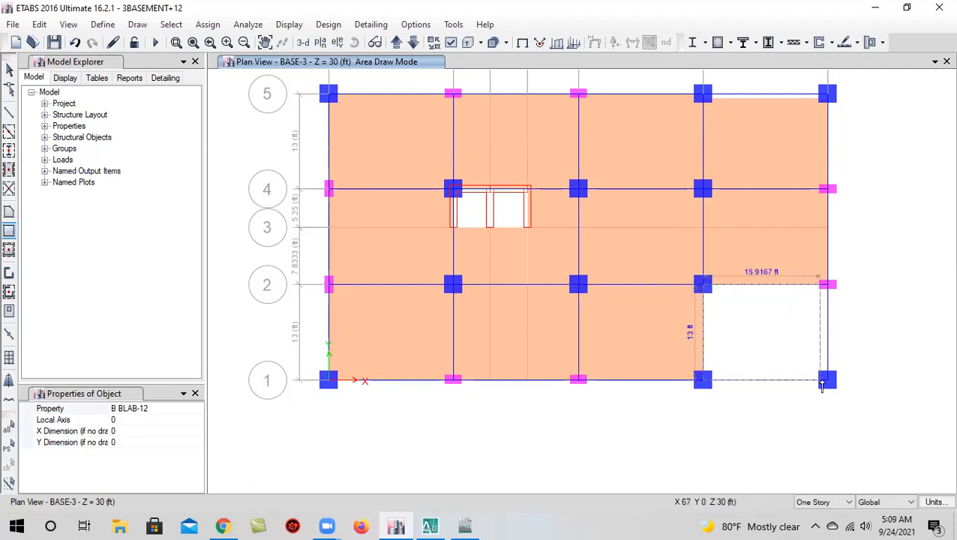
click(825, 380)
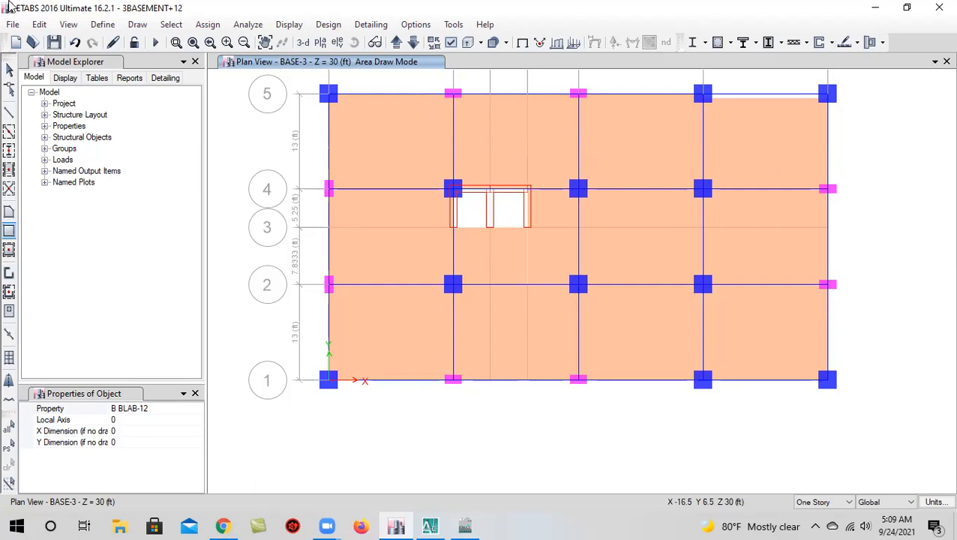
click(54, 43)
Inspect the basement slabs and the ramp in 3D from several sides, including a close front view of the ramp near the core
click(303, 43)
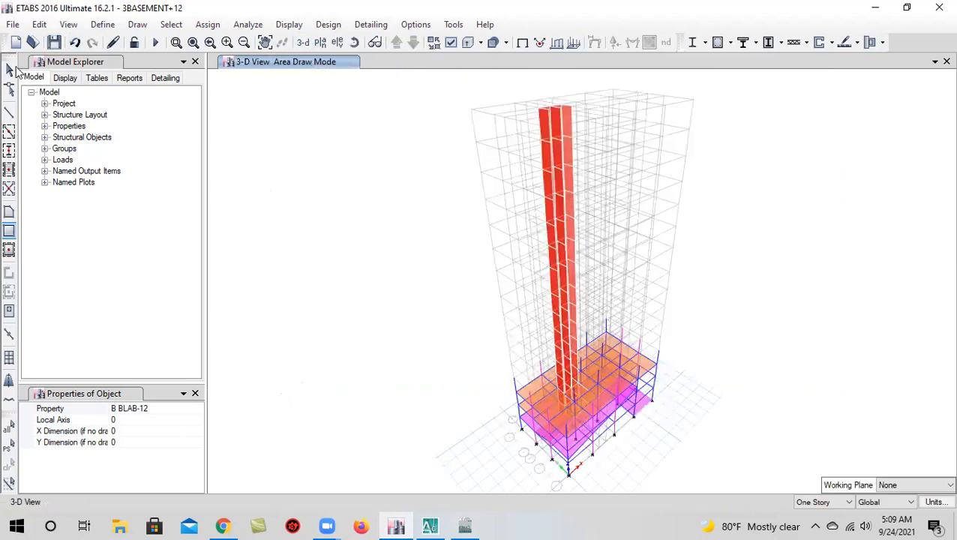
key(Escape)
click(354, 43)
drag(513, 321, 303, 199)
scroll(513, 345, up, 5)
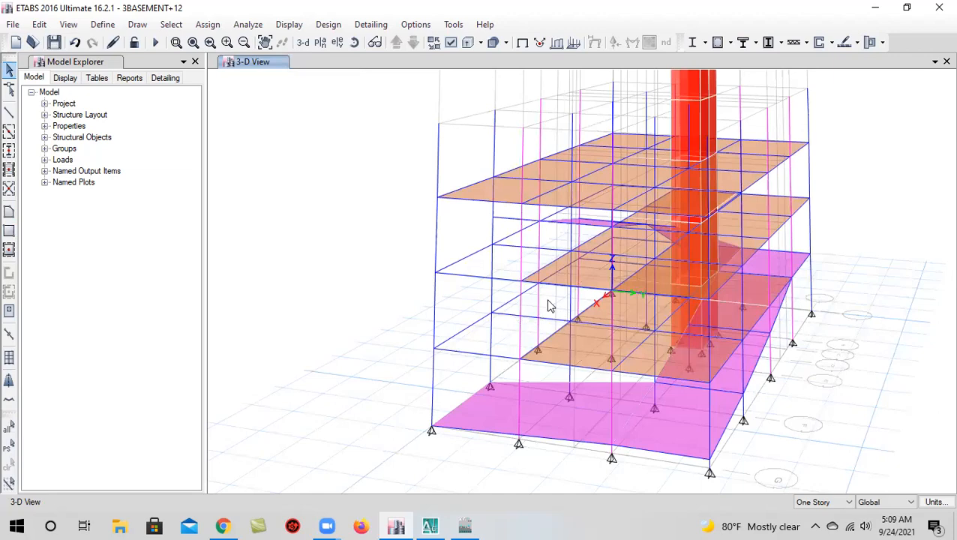
click(355, 42)
drag(572, 391, 484, 237)
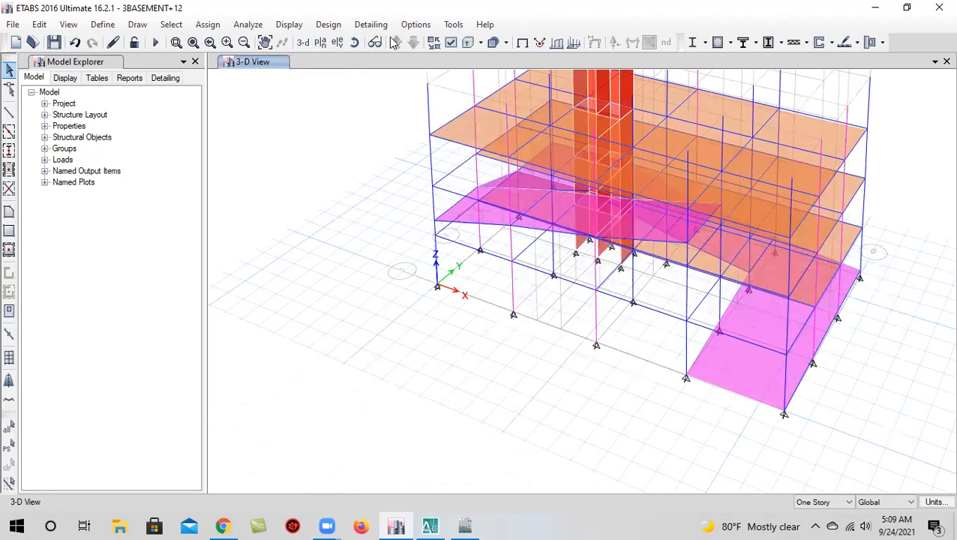
click(355, 43)
drag(604, 393, 697, 332)
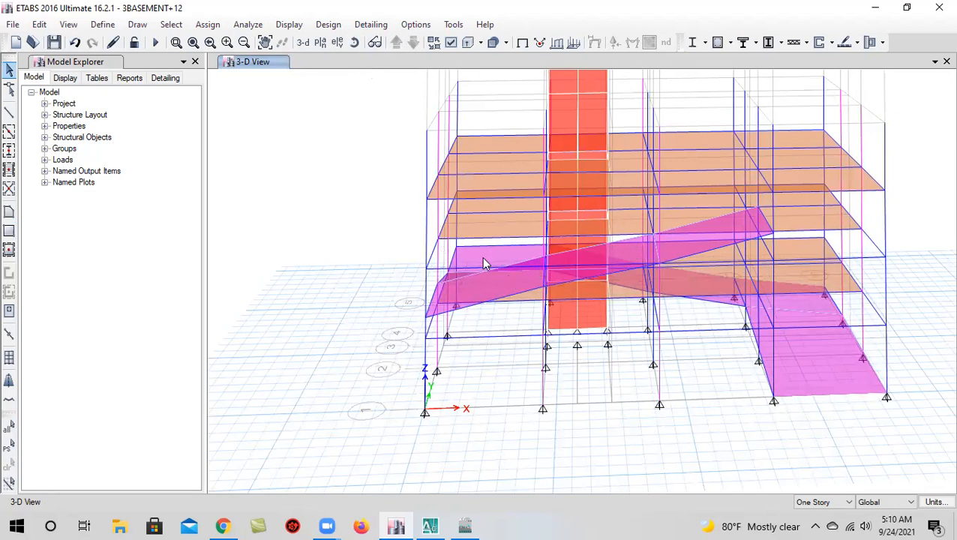
scroll(492, 244, up, 3)
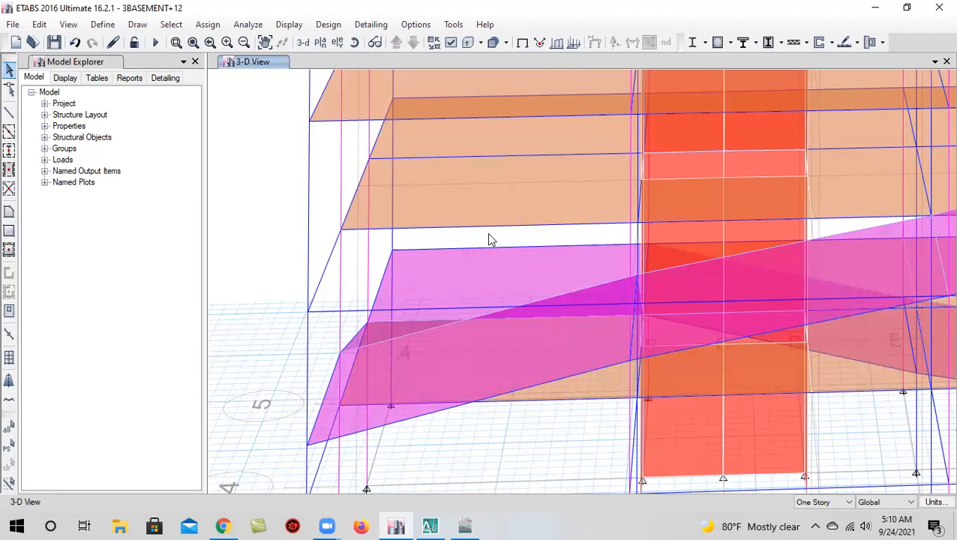
Delete the two BASE-01 slabs above the ramp between grids 5 and 4, in bays B-E and E-F
scroll(518, 258, down, 5)
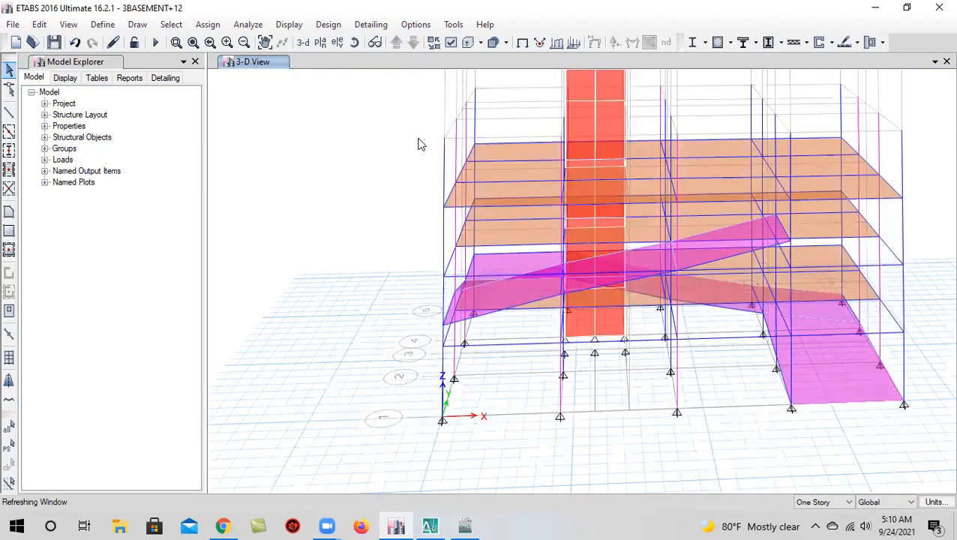
click(354, 42)
drag(601, 389, 931, 364)
scroll(669, 346, up, 3)
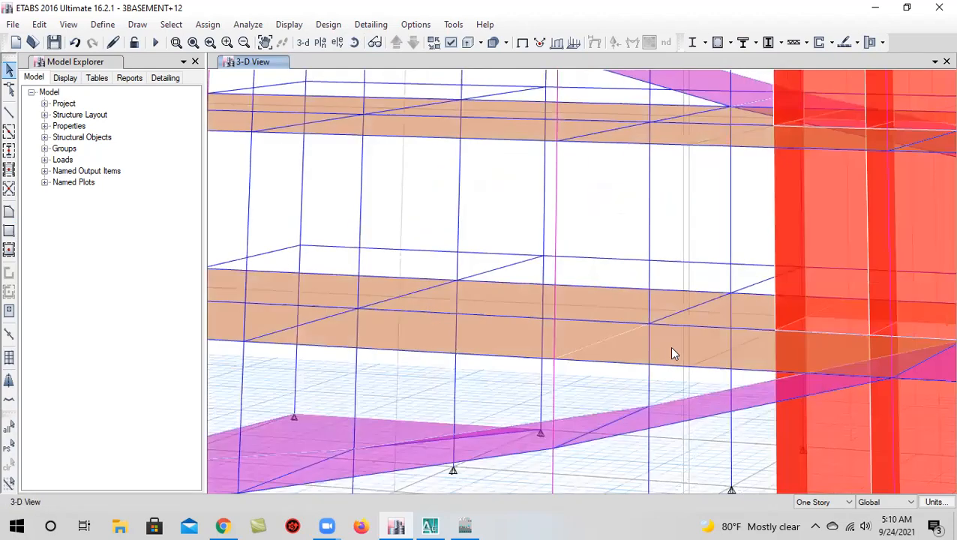
click(673, 352)
scroll(669, 352, down, 5)
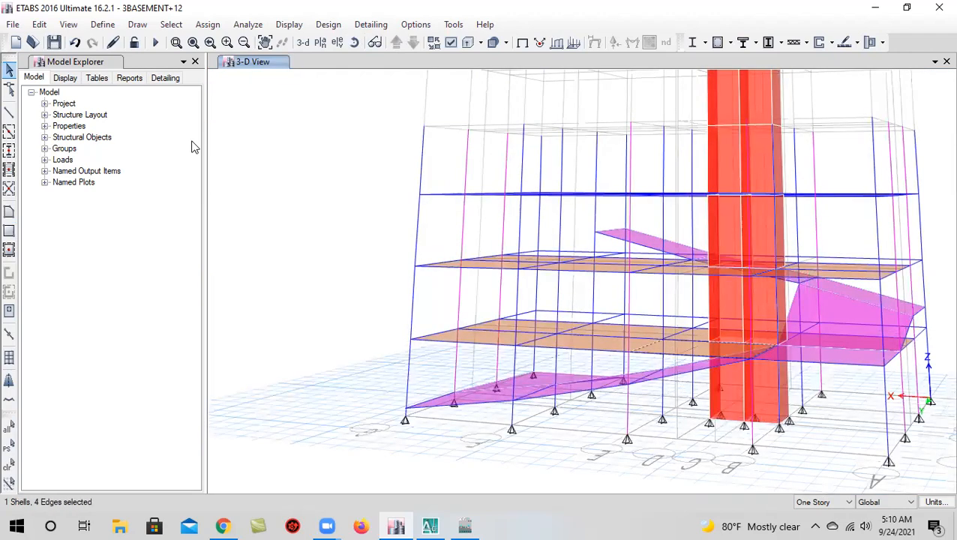
click(38, 25)
click(79, 134)
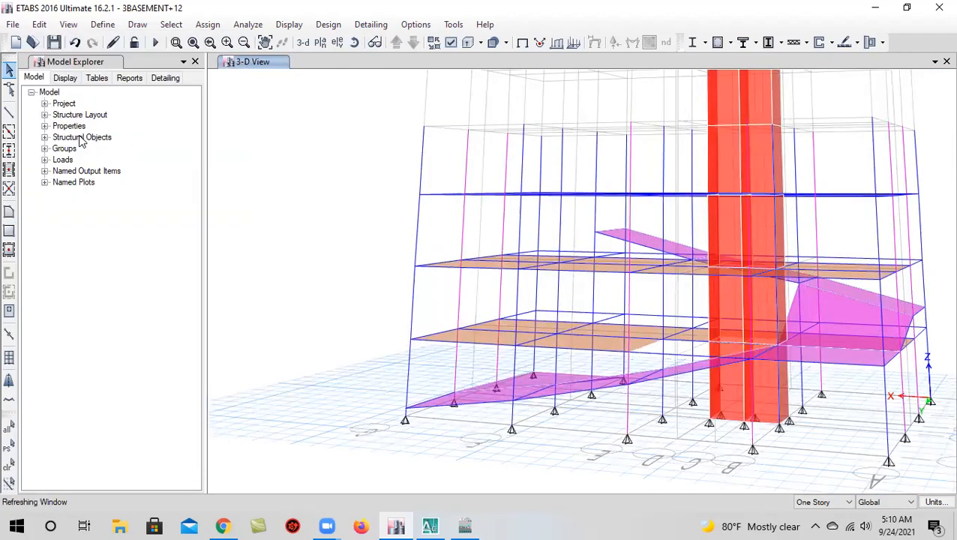
click(608, 349)
click(39, 24)
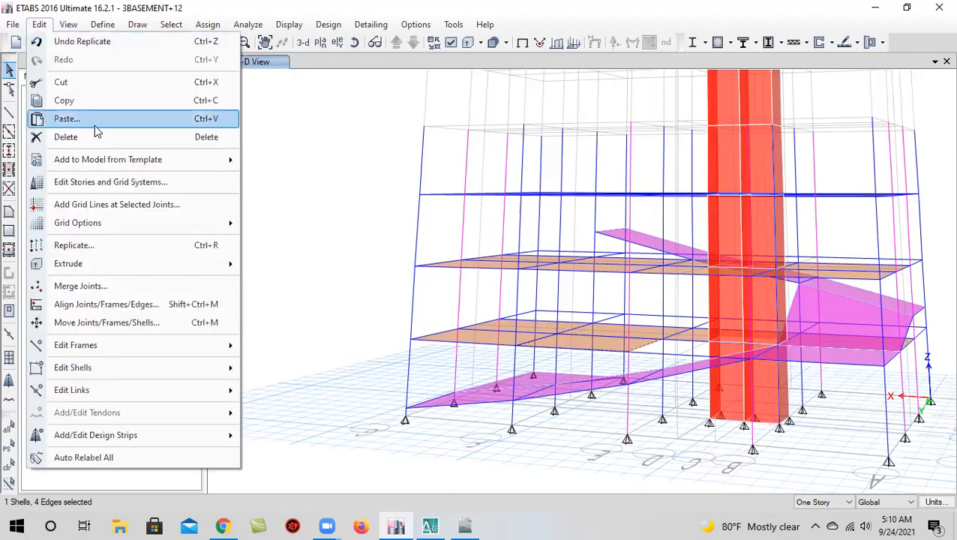
click(89, 135)
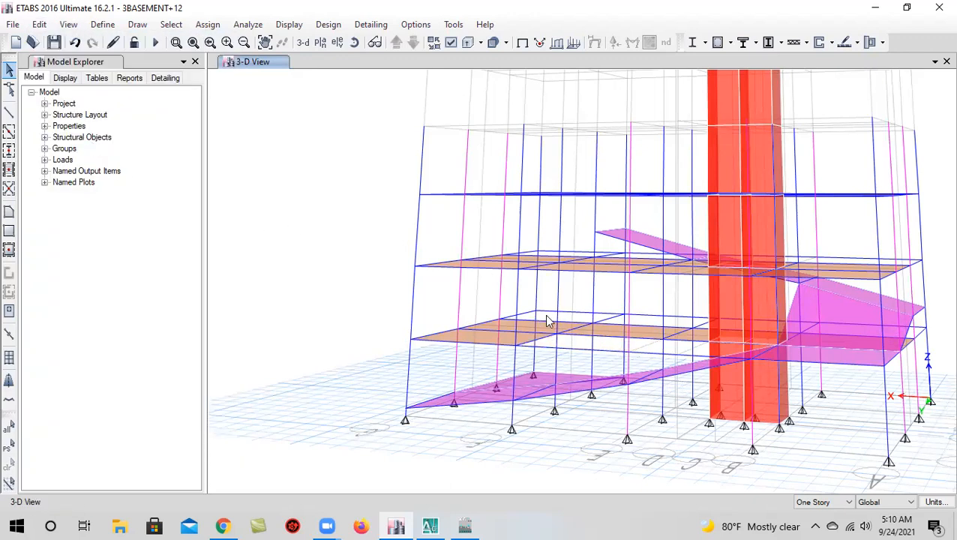
Draw a B BLAB-12 slab on BASE-01 in the corner bay between grids F and G, spanning grids 2 to 1
click(355, 46)
drag(431, 331, 574, 348)
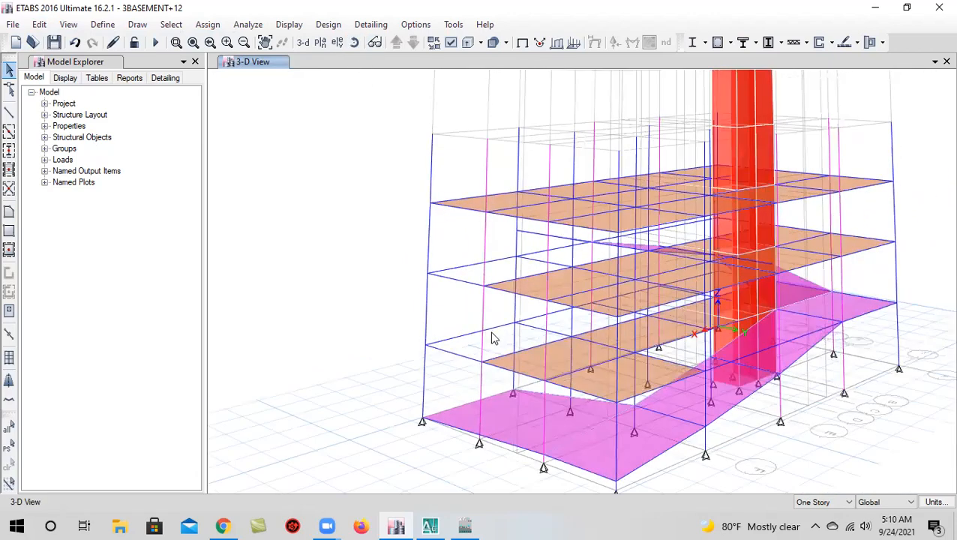
scroll(490, 336, up, 5)
middle_drag(521, 290, 528, 236)
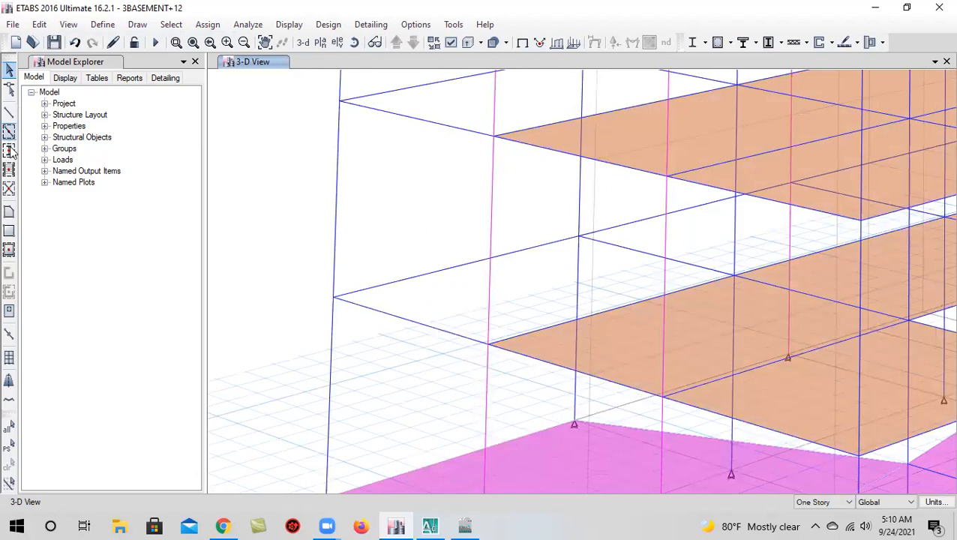
click(10, 214)
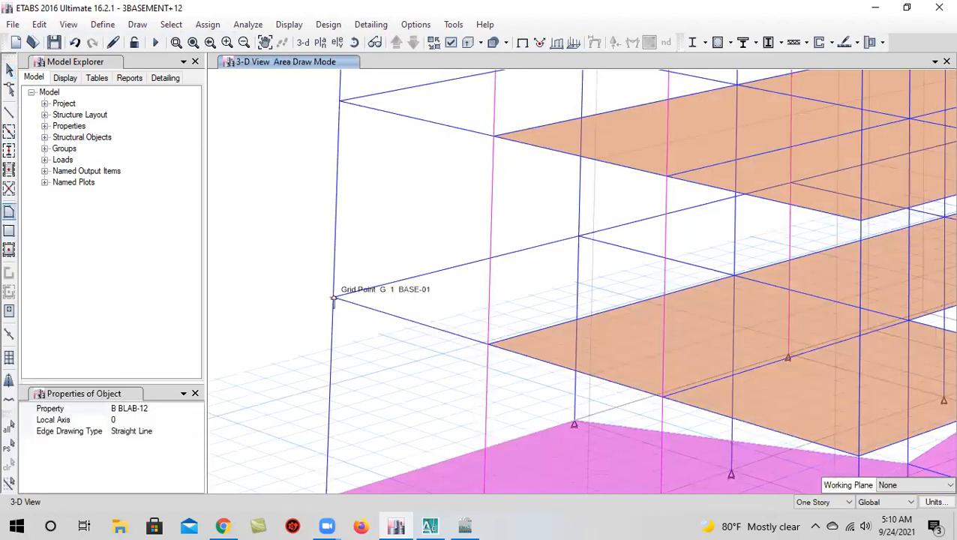
click(334, 298)
click(579, 237)
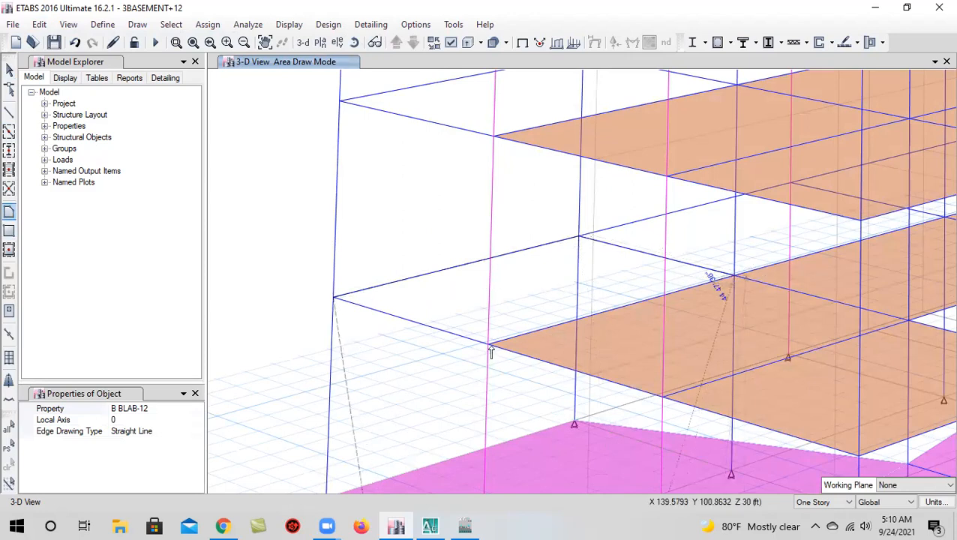
click(518, 311)
scroll(521, 297, down, 3)
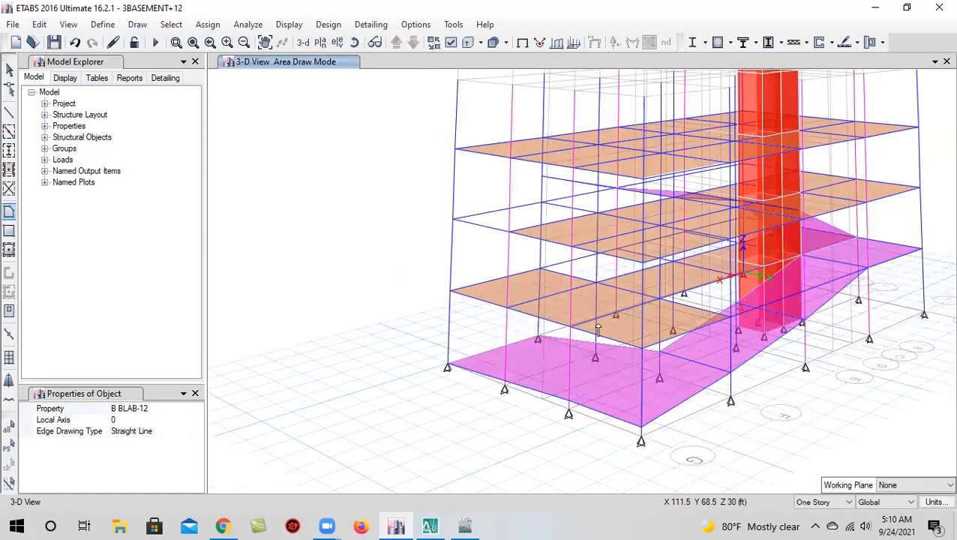
Draw a B BLAB-12 slab on BASE-01 in the bay between grids E and F, spanning grids 2 to 1
click(354, 42)
drag(525, 248, 648, 258)
scroll(665, 265, up, 5)
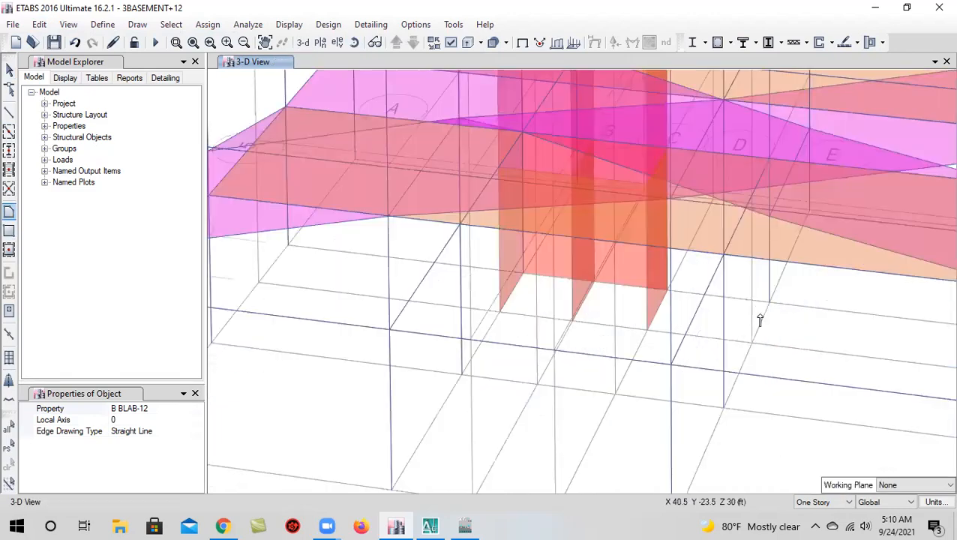
middle_drag(758, 318, 515, 238)
click(415, 188)
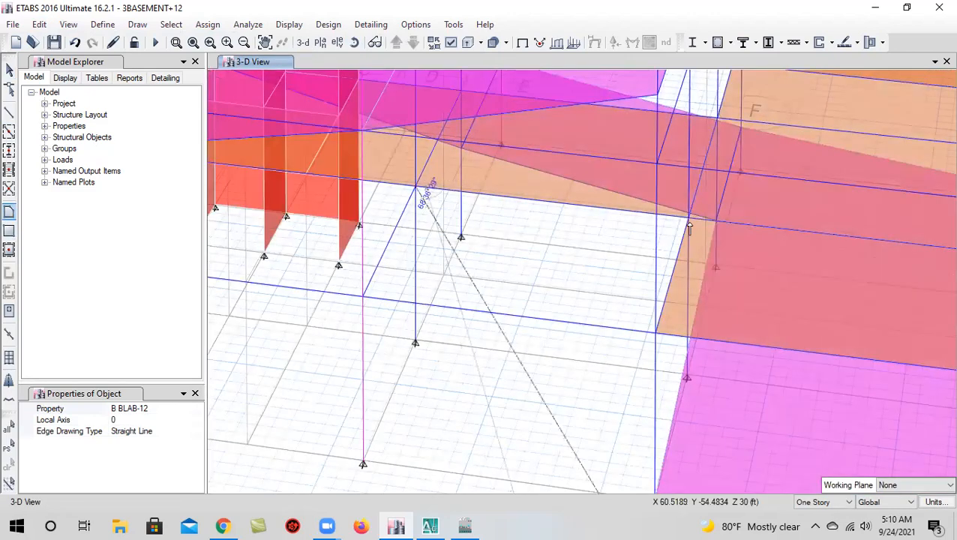
click(655, 331)
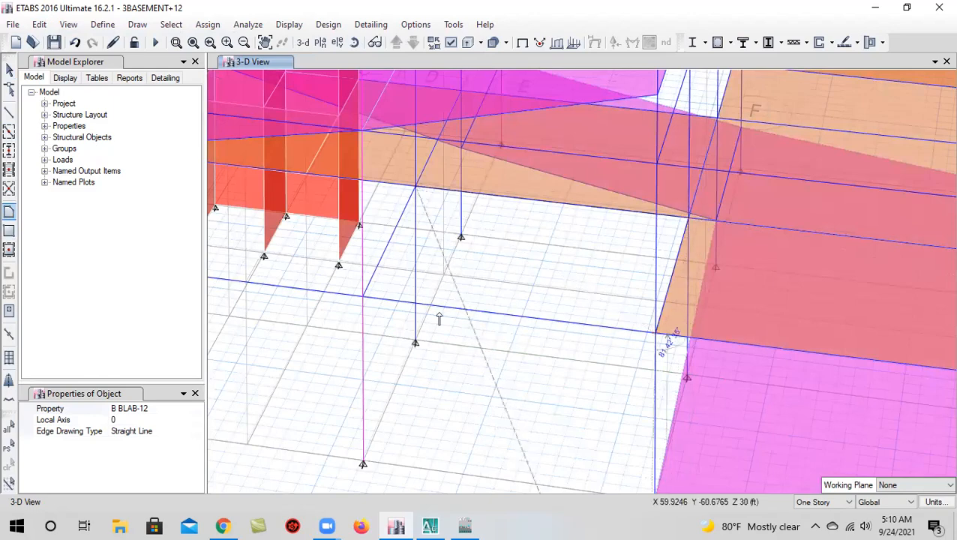
double_click(363, 297)
scroll(577, 305, down, 2)
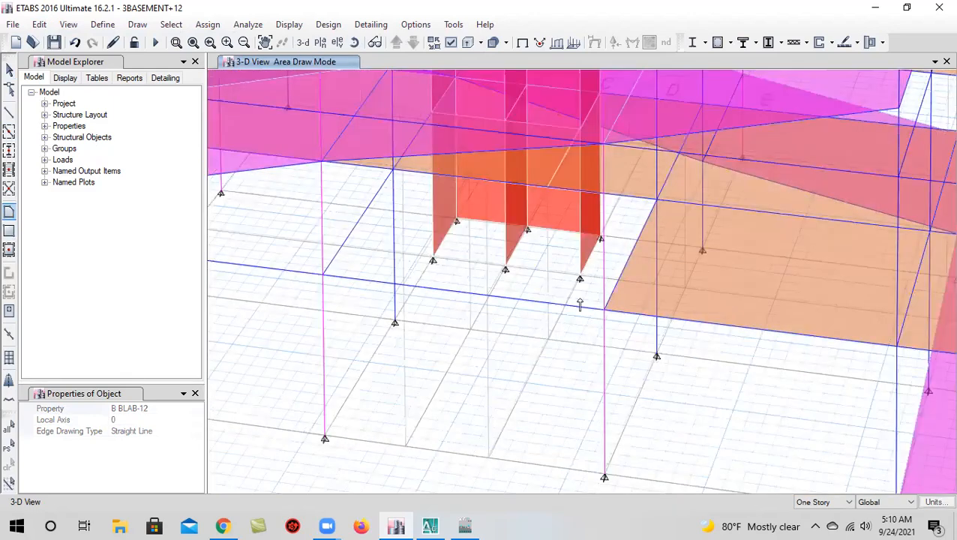
Add a B BLAB-12 slab on BASE-01 in bay B-E between grids 2 and 1, and leave area drawing
scroll(568, 255, down, 3)
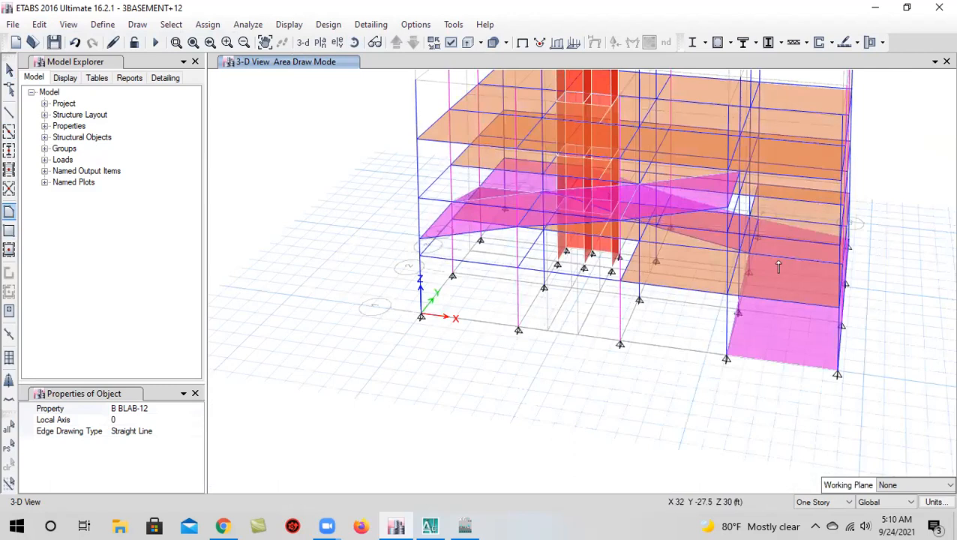
scroll(520, 239, up, 3)
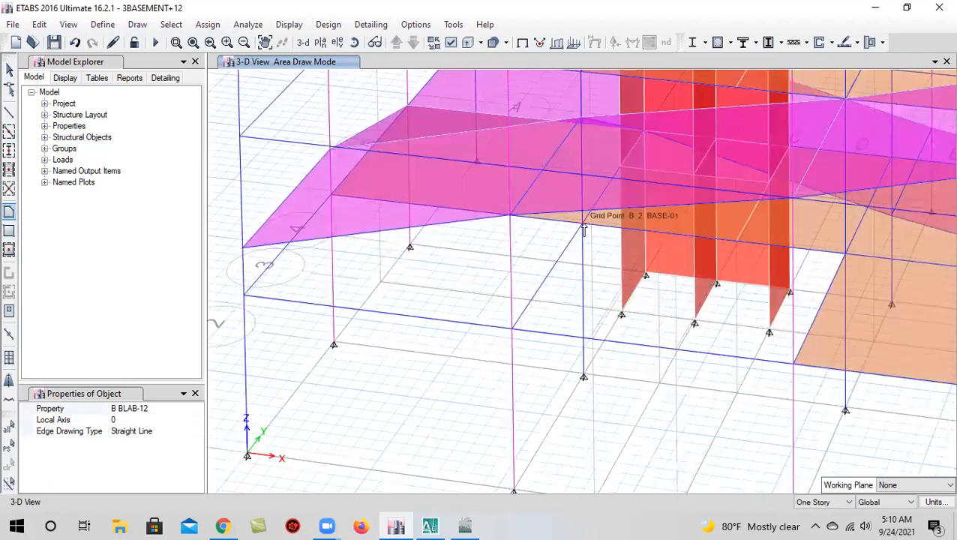
click(583, 220)
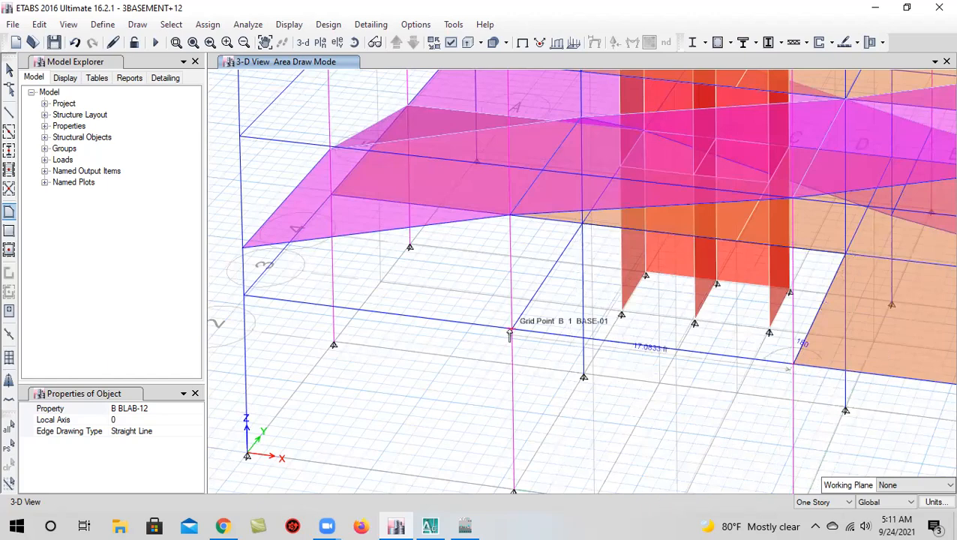
scroll(550, 321, down, 4)
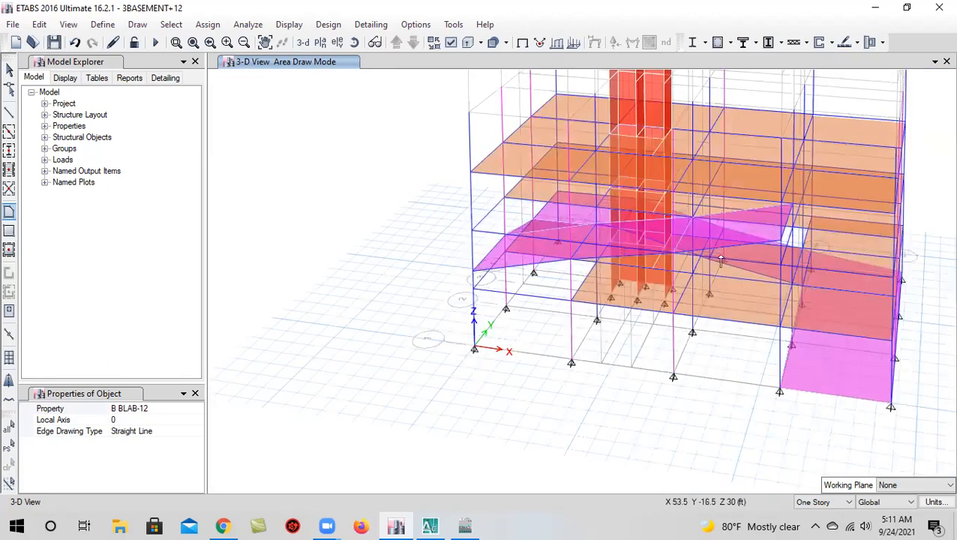
scroll(524, 277, up, 5)
key(Escape)
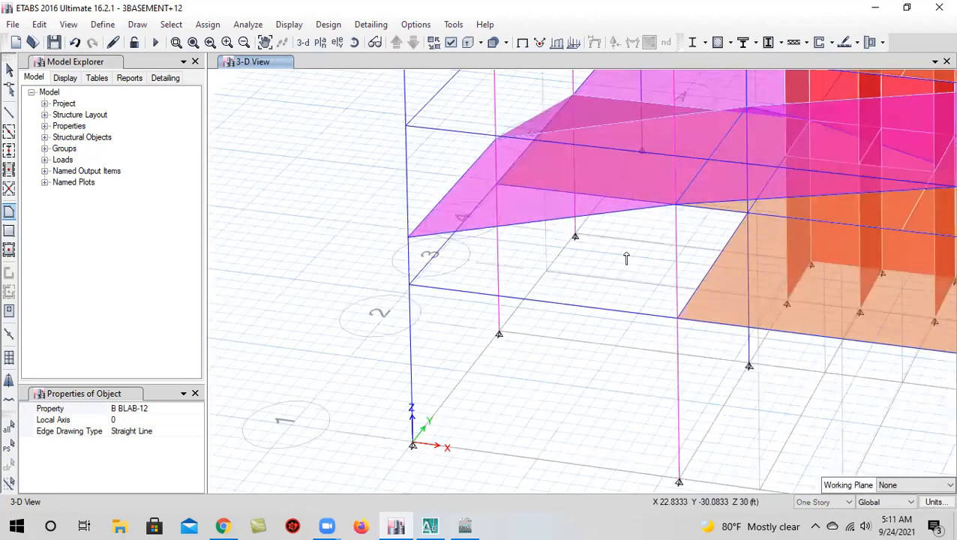
scroll(580, 270, down, 4)
scroll(579, 267, up, 4)
scroll(610, 279, down, 3)
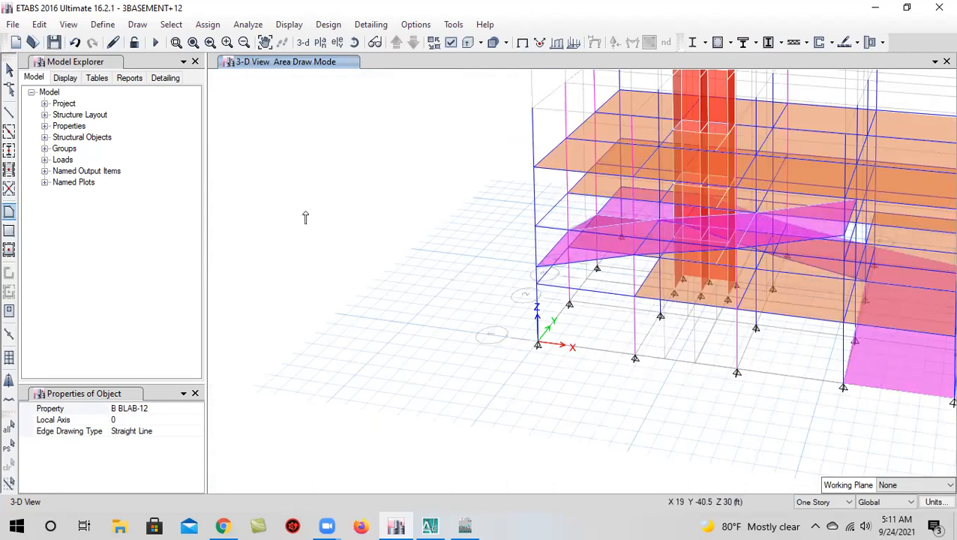
click(9, 68)
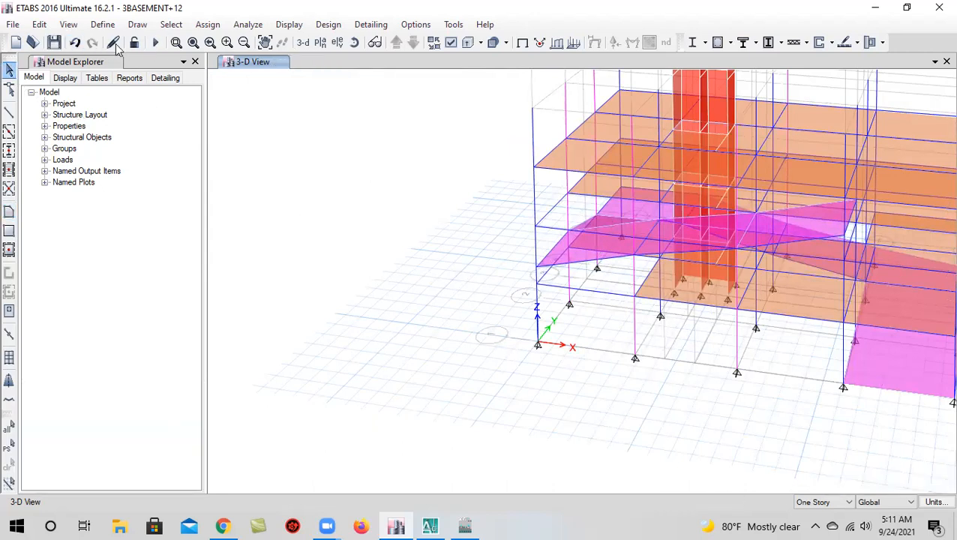
Inspect the ramp's clearance from the BASE-01 slabs in 3D from the front and back, including the open bay between grids A and B
click(354, 43)
drag(570, 345, 669, 228)
scroll(512, 271, up, 4)
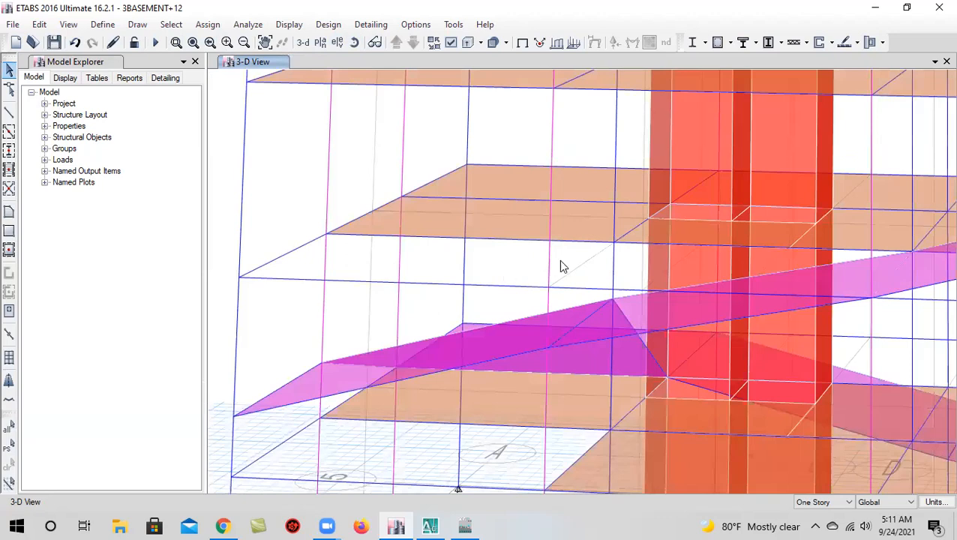
scroll(494, 264, down, 4)
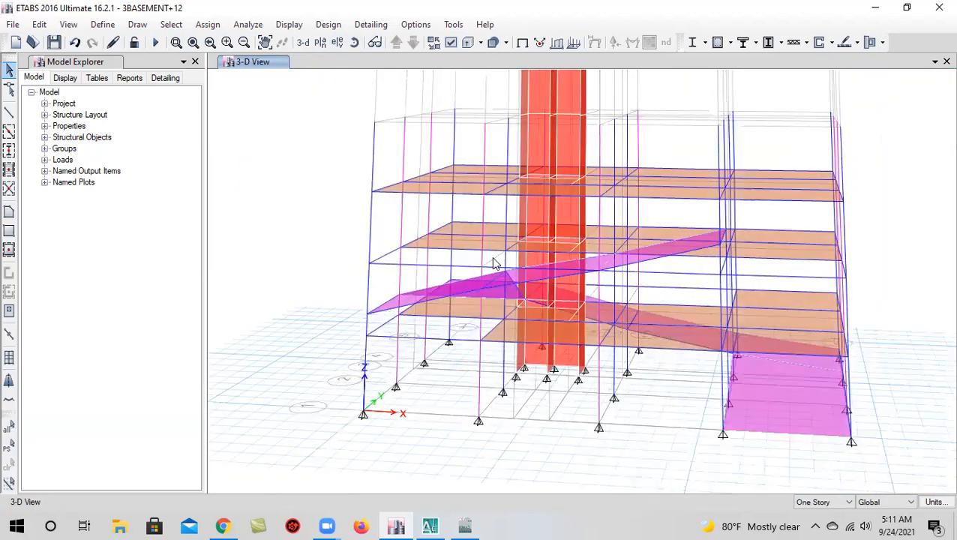
click(355, 43)
drag(327, 282, 665, 330)
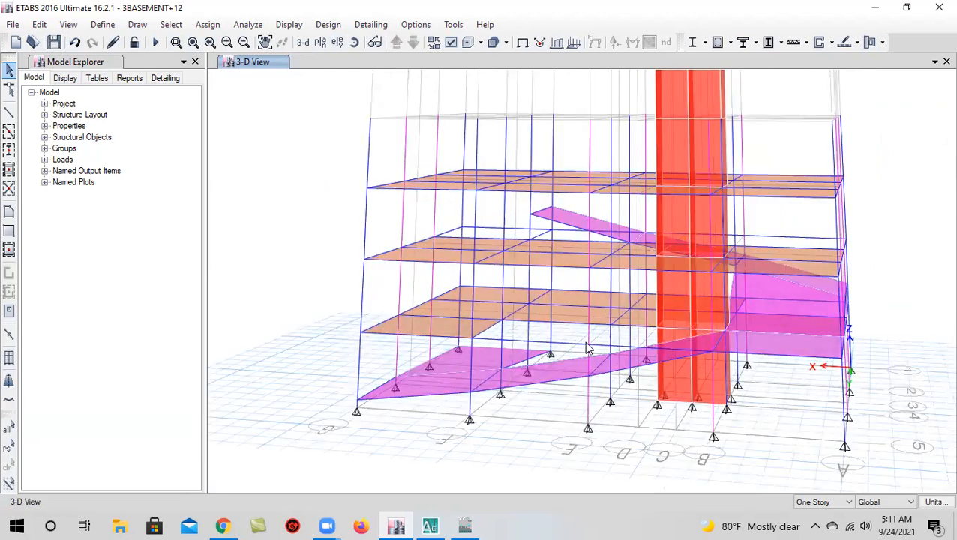
click(354, 43)
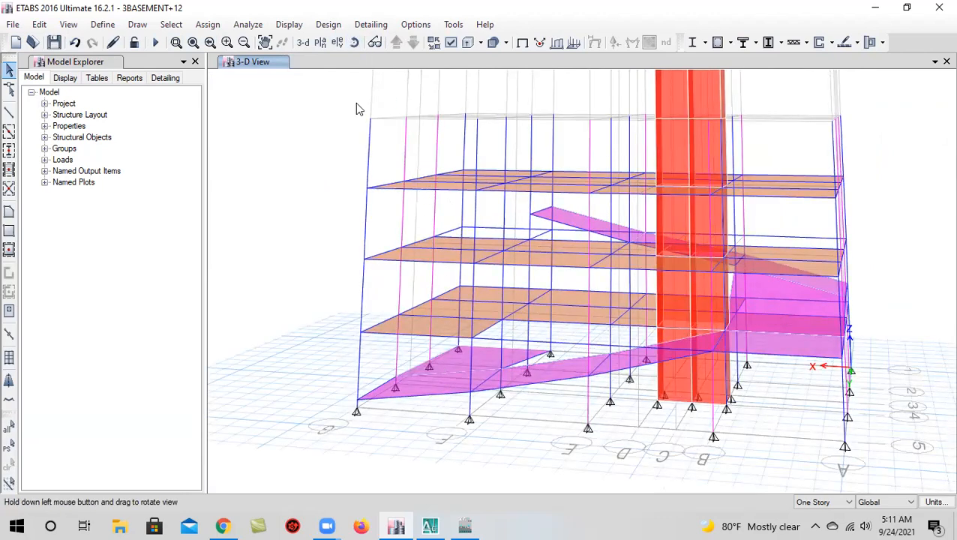
drag(373, 343, 669, 349)
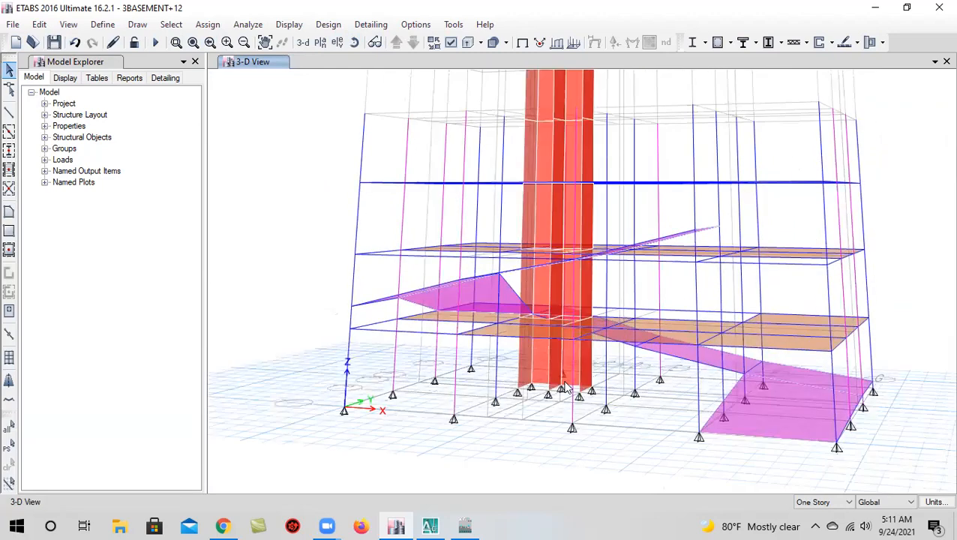
click(354, 43)
drag(395, 336, 465, 315)
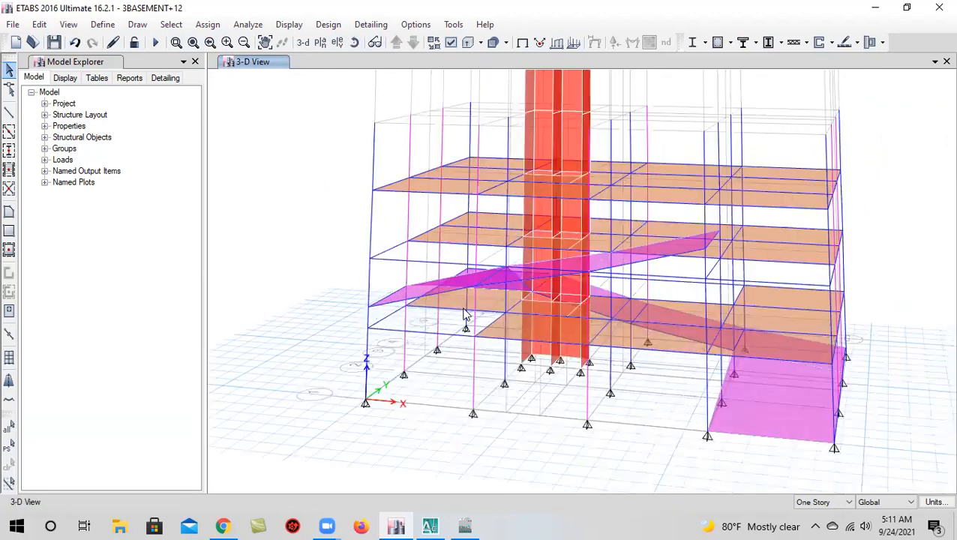
scroll(465, 312, up, 3)
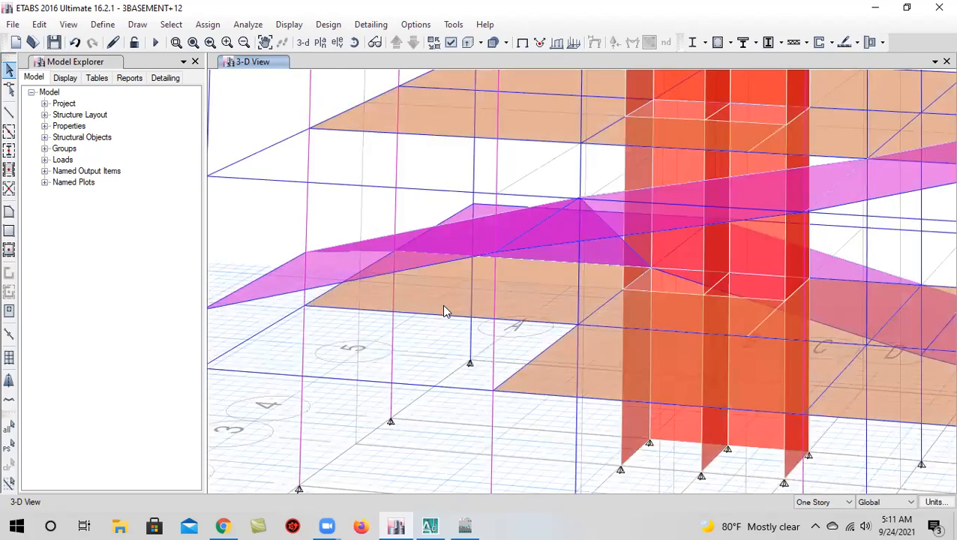
scroll(444, 312, down, 3)
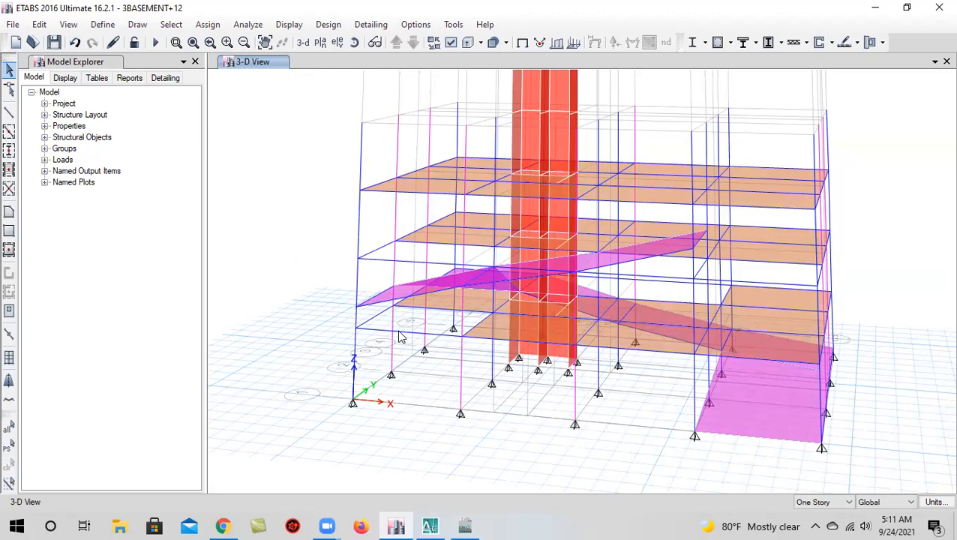
scroll(400, 338, up, 5)
scroll(412, 111, down, 3)
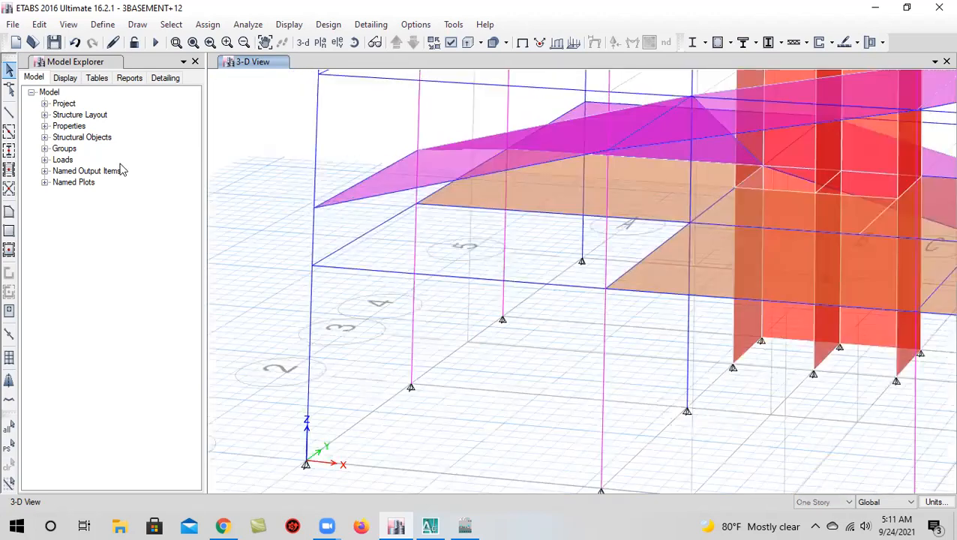
Draw a B BLAB-12 slab on BASE-01 in the corner bay between grids A and B, spanning grids 2 to 1
click(9, 213)
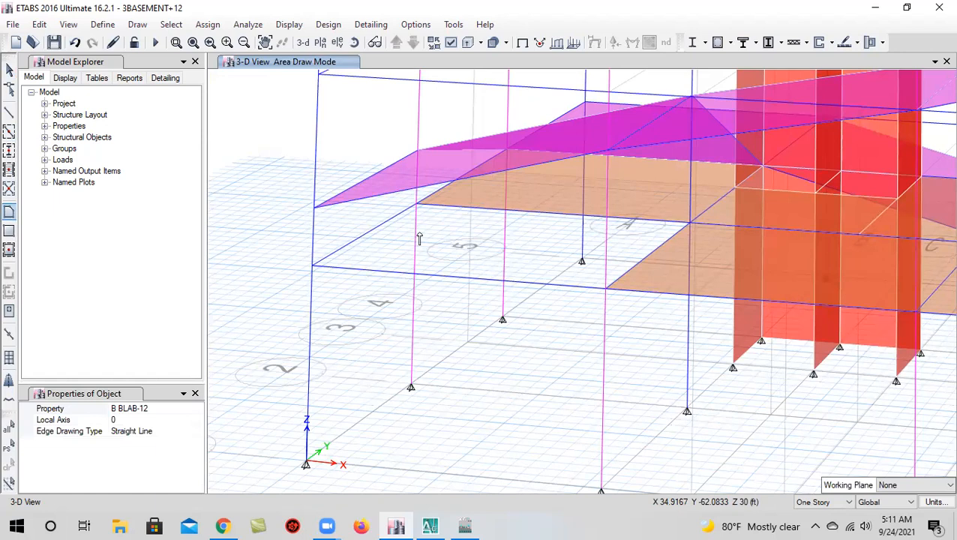
scroll(525, 225, down, 5)
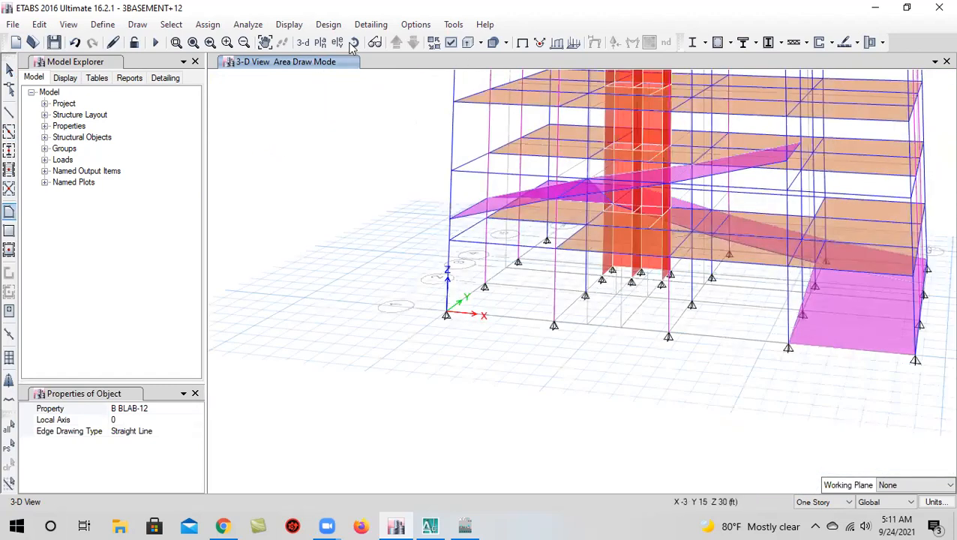
shift+middle_drag(579, 351, 601, 361)
middle_drag(640, 386, 649, 488)
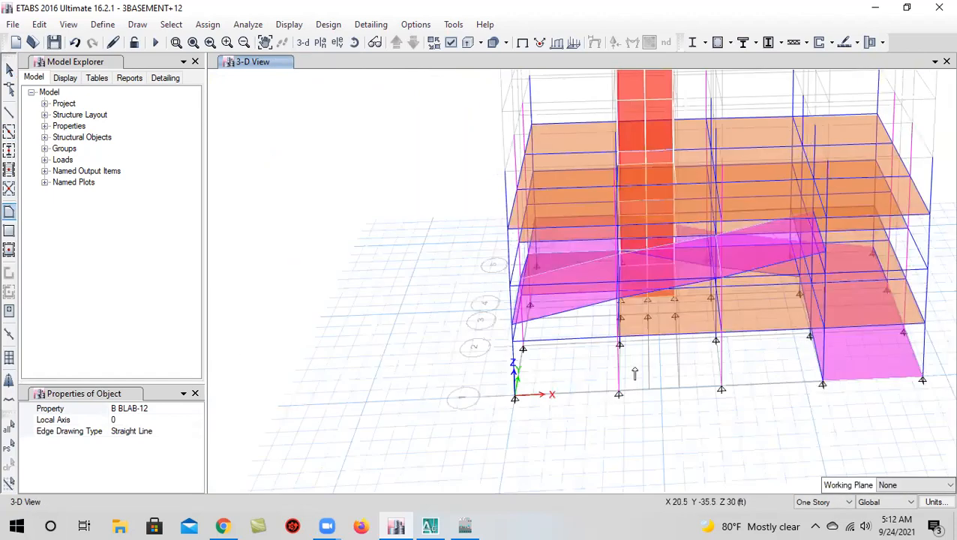
scroll(618, 331, up, 3)
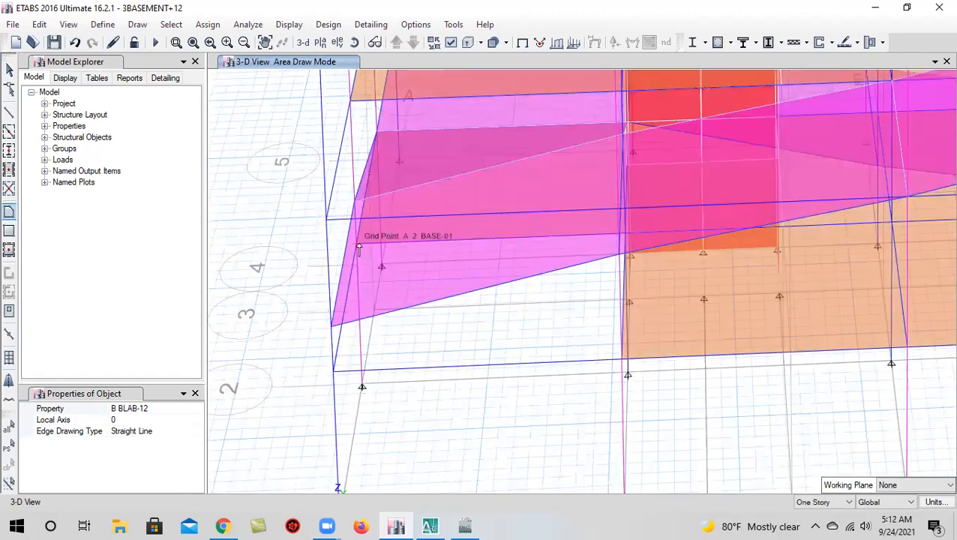
scroll(630, 235, up, 2)
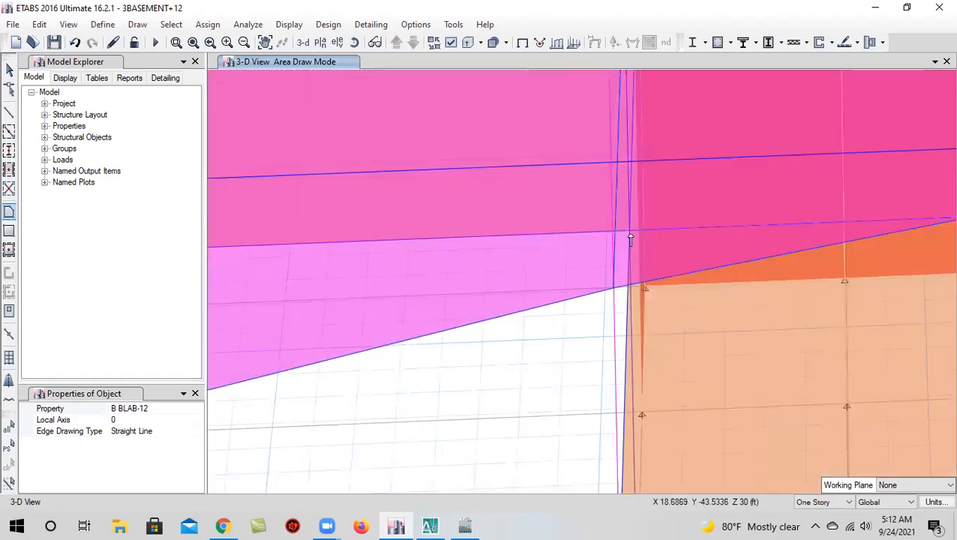
scroll(609, 257, down, 2)
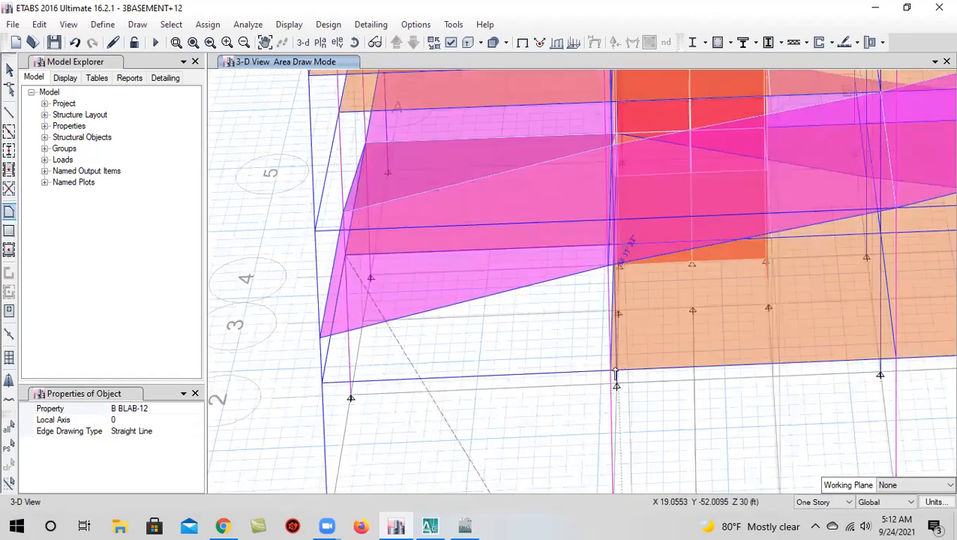
click(610, 371)
double_click(324, 383)
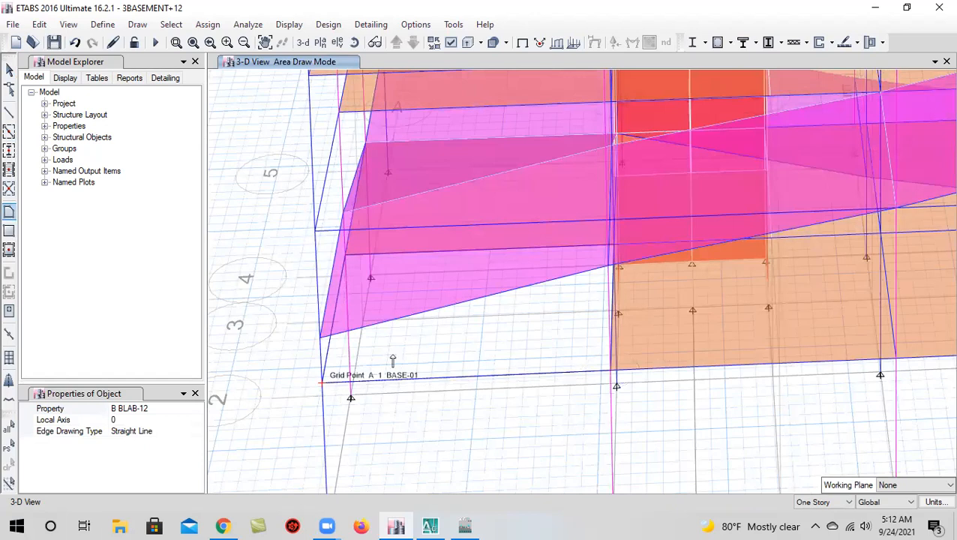
scroll(484, 348, down, 3)
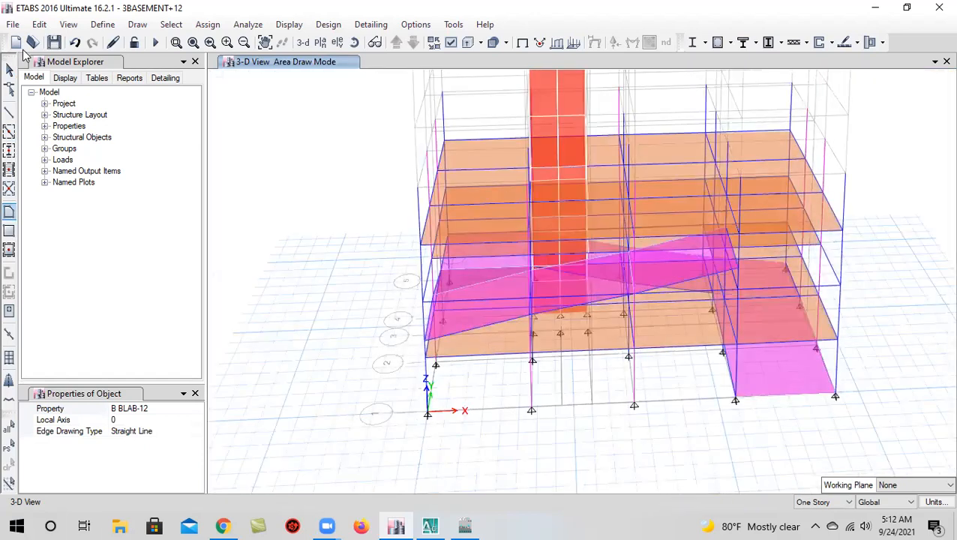
click(9, 70)
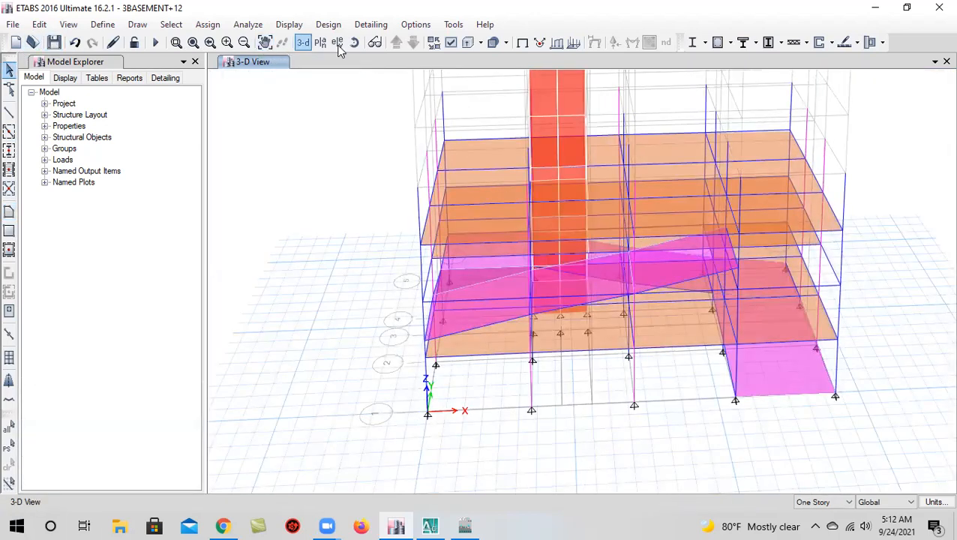
drag(640, 424, 535, 306)
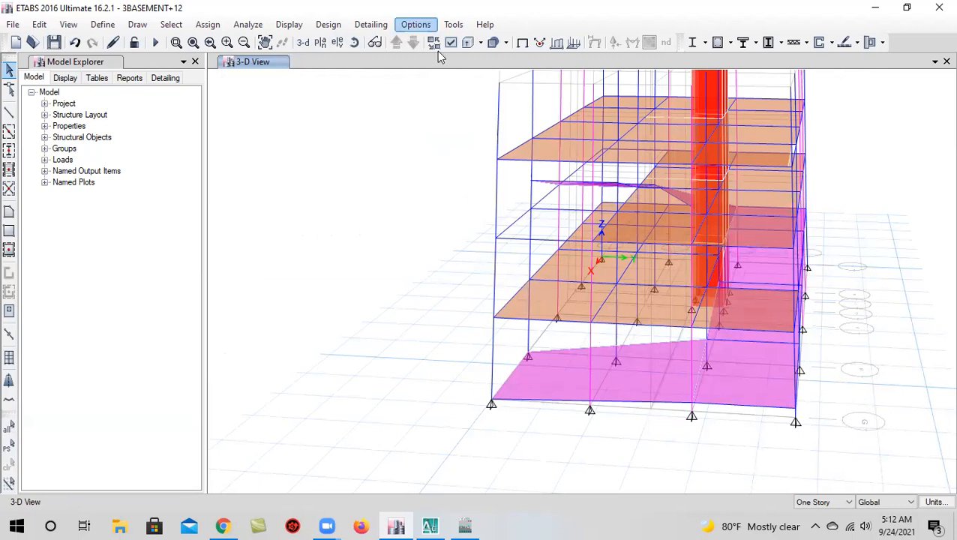
click(354, 43)
drag(592, 378, 643, 405)
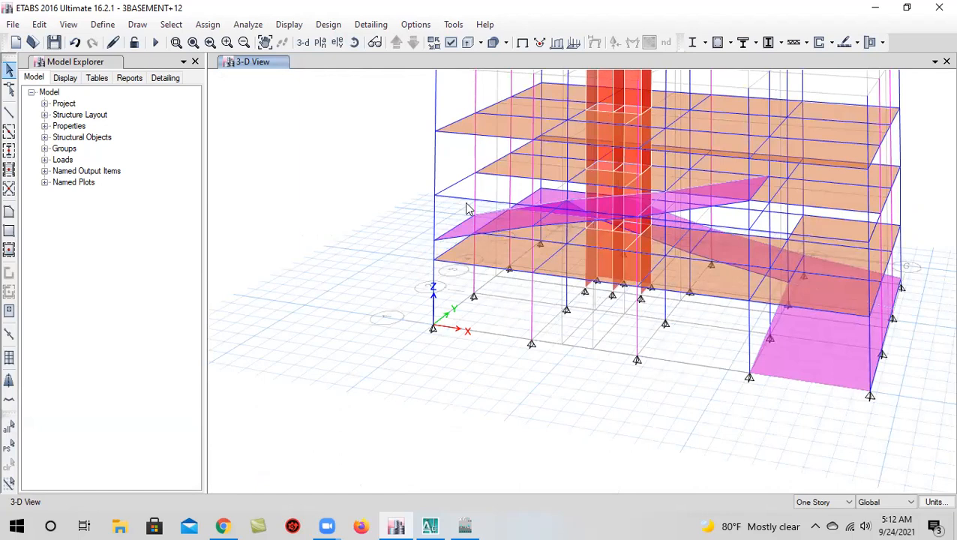
click(100, 26)
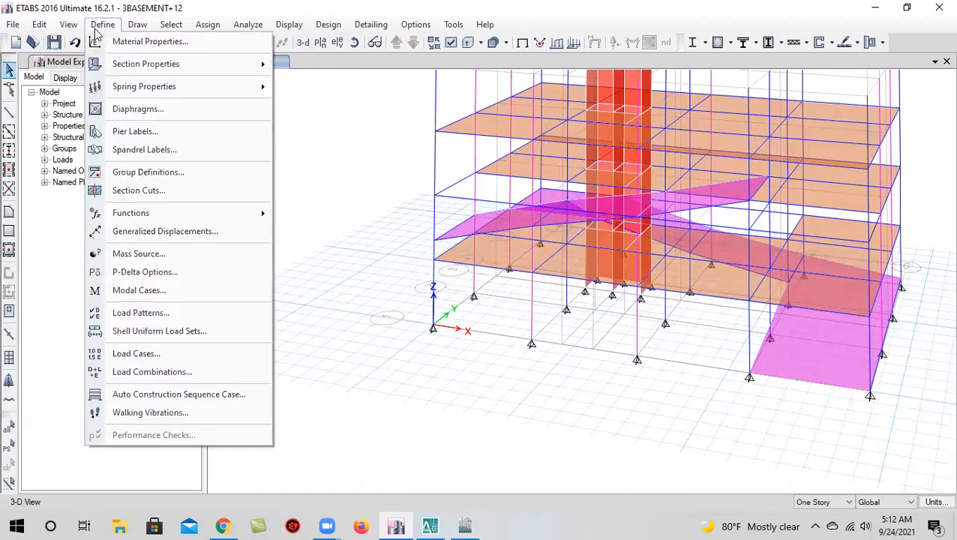
mouse_move(259, 64)
click(364, 65)
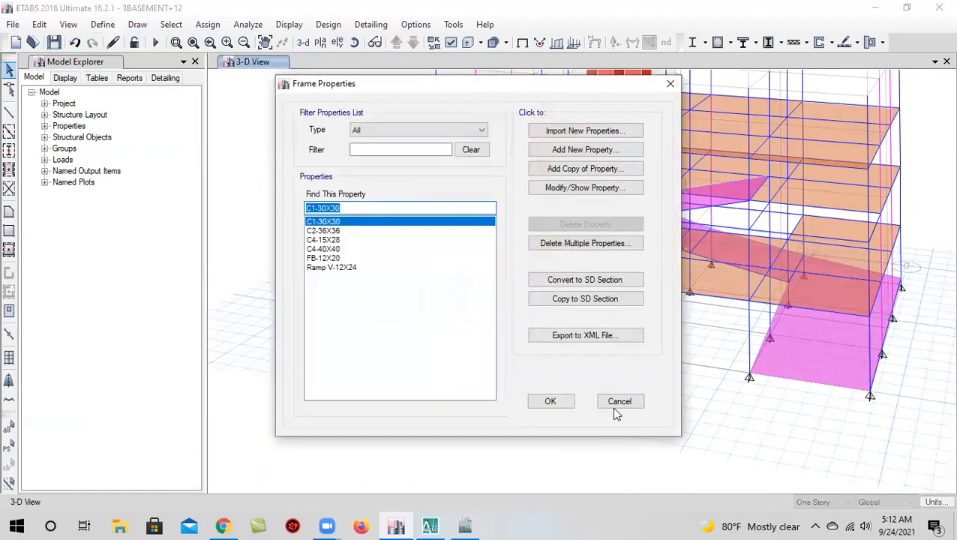
click(619, 401)
Change the display color of the B BLAB-12 slab property to bright green
click(102, 24)
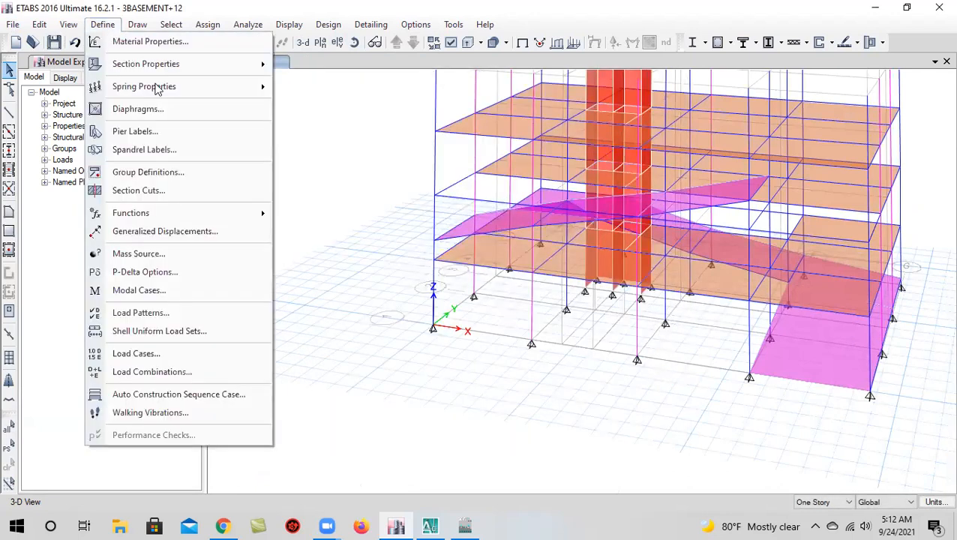
mouse_move(225, 65)
click(330, 103)
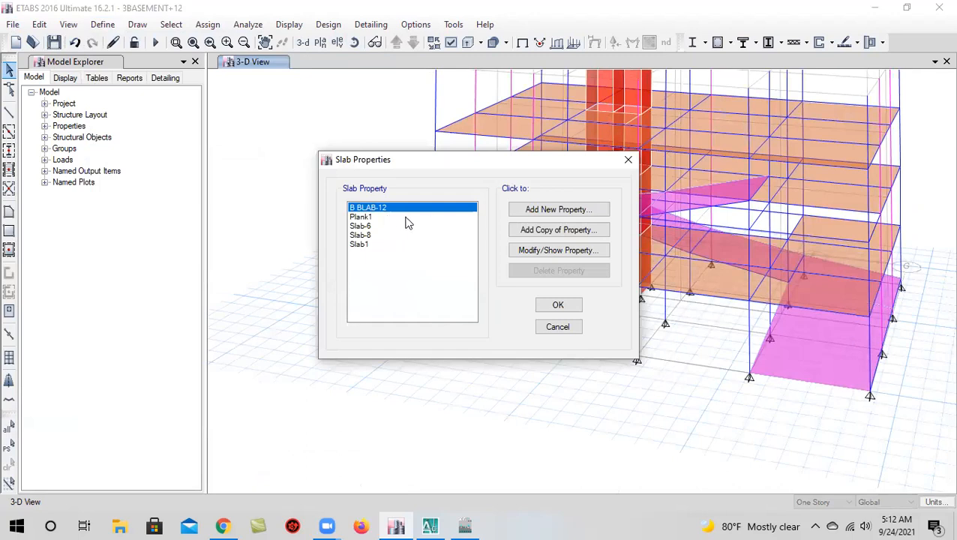
click(368, 235)
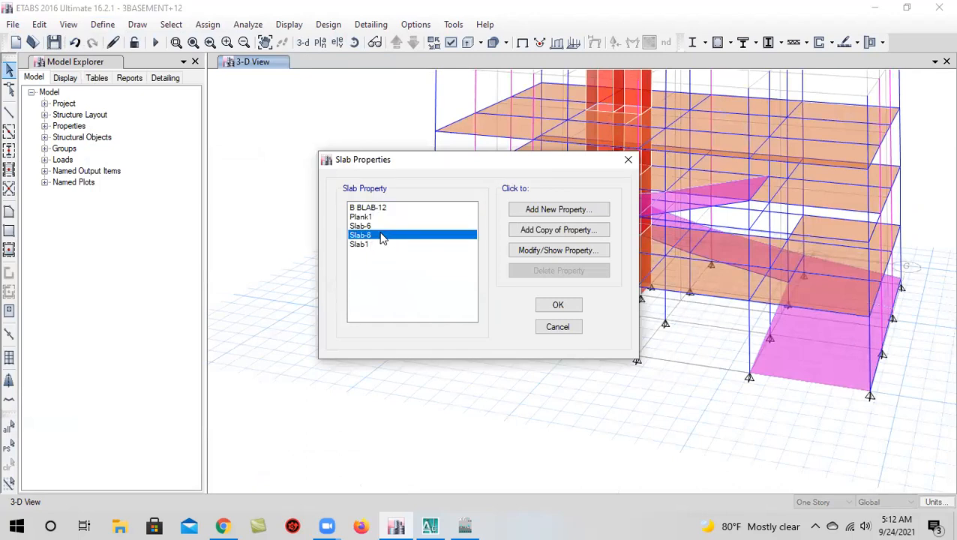
click(379, 214)
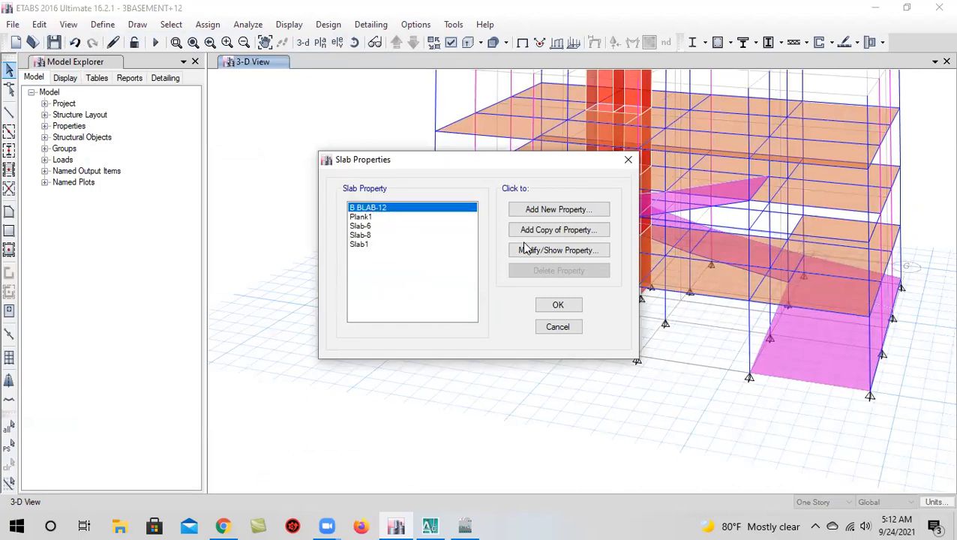
click(529, 251)
click(502, 204)
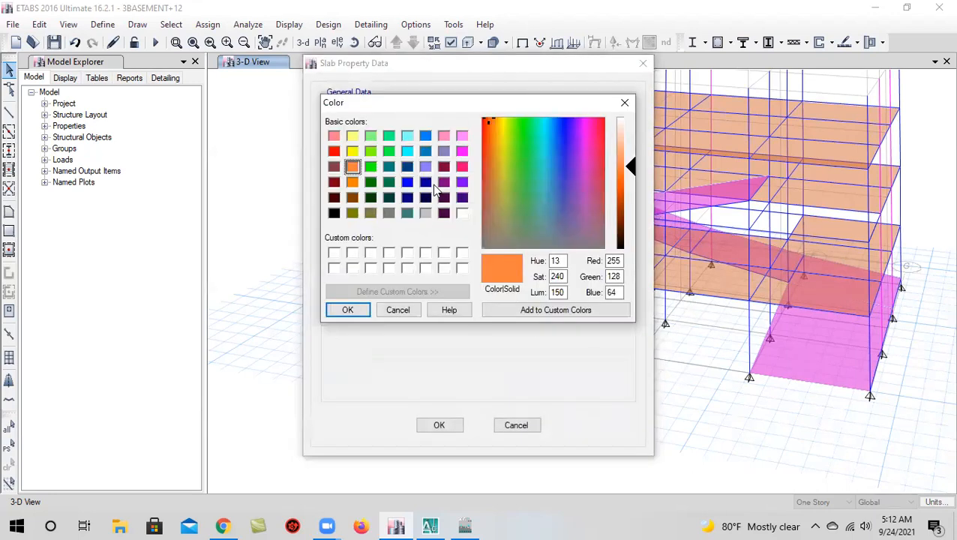
click(370, 168)
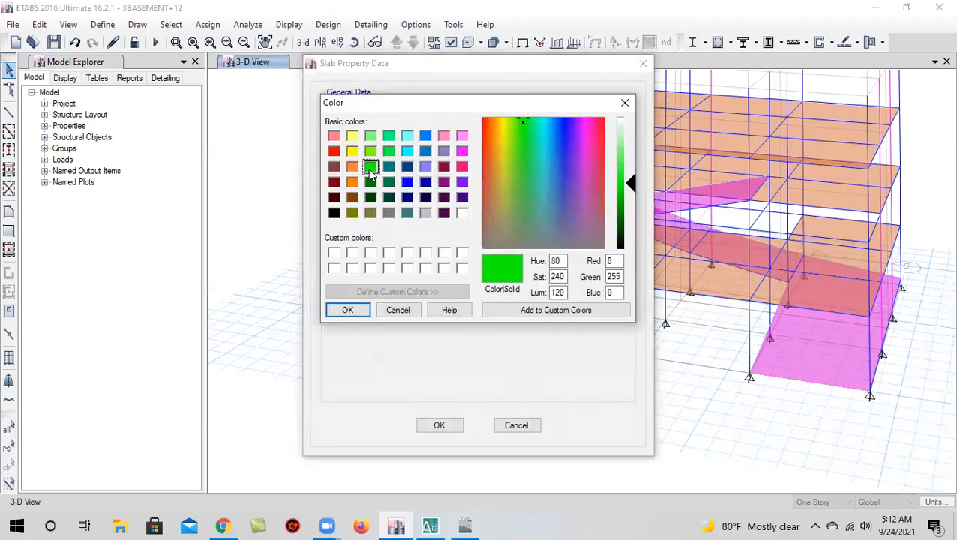
click(348, 310)
click(439, 425)
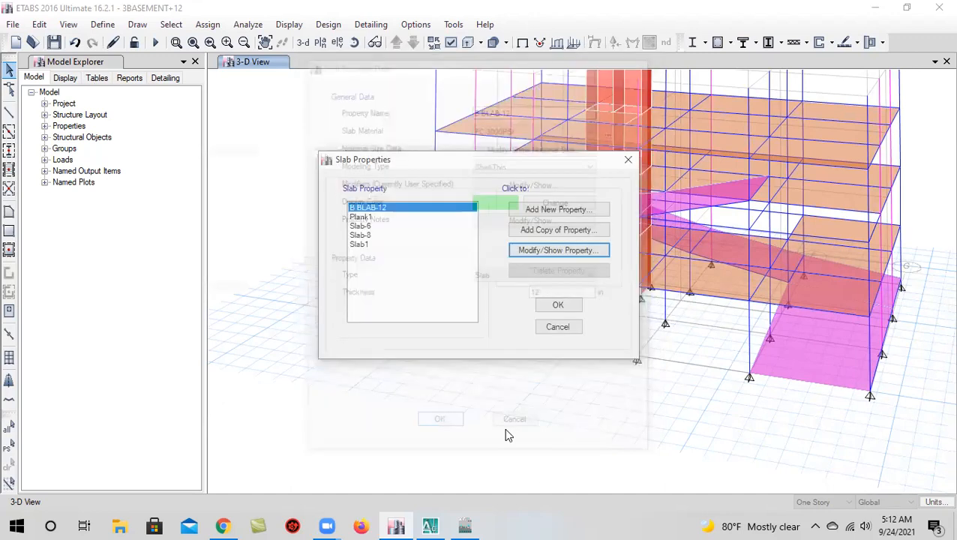
click(558, 306)
Select the BASE-3 edge beam on grid G between grids 1 and 2 and copy it
scroll(548, 341, down, 5)
scroll(548, 342, up, 3)
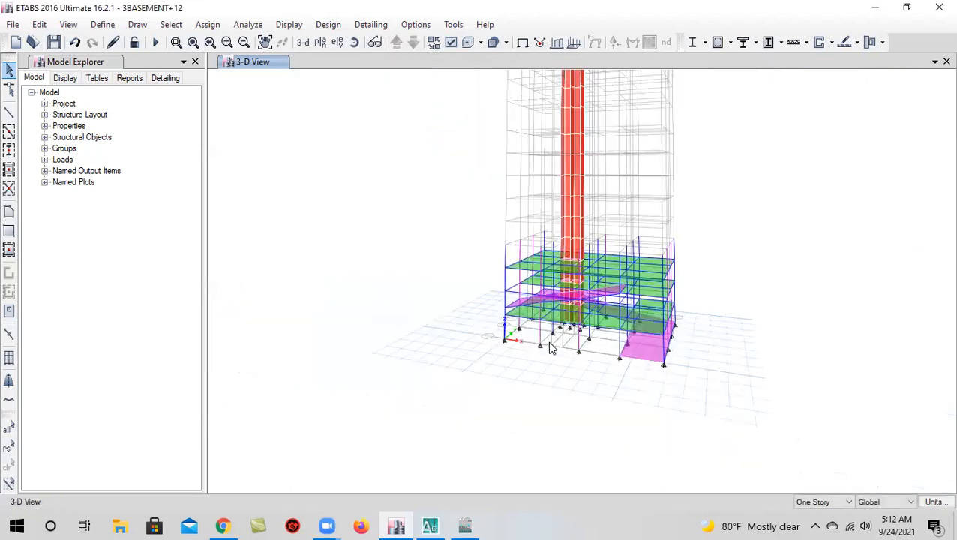
click(354, 42)
drag(597, 358, 651, 274)
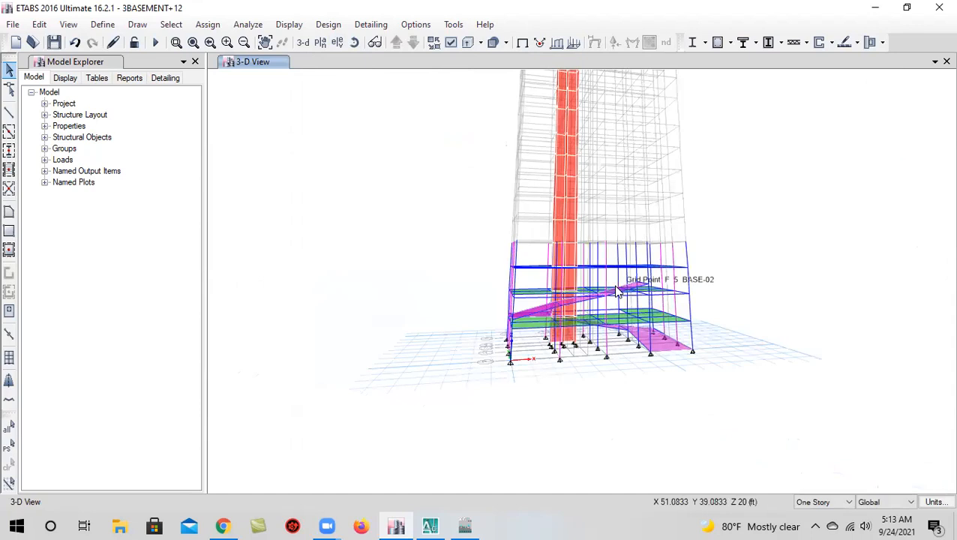
scroll(649, 284, up, 3)
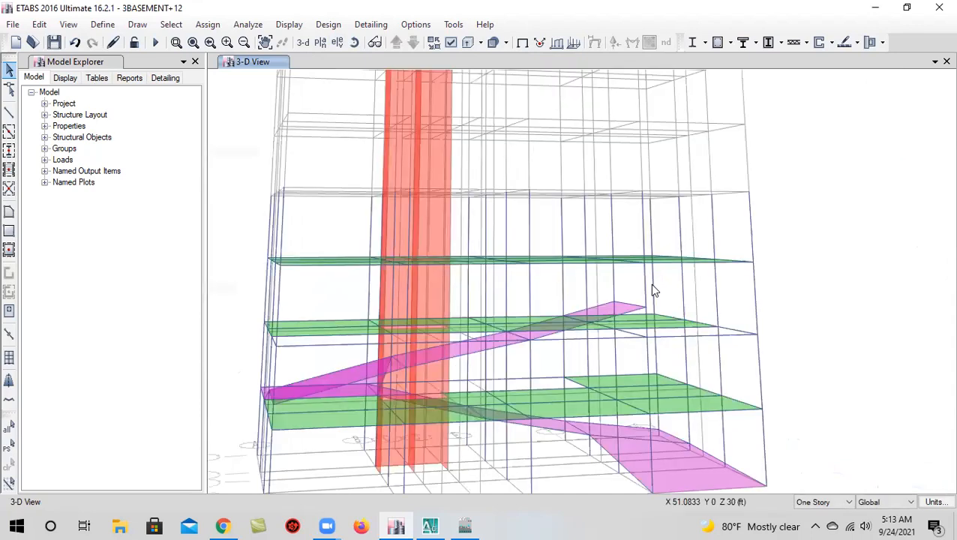
middle_drag(593, 331, 587, 319)
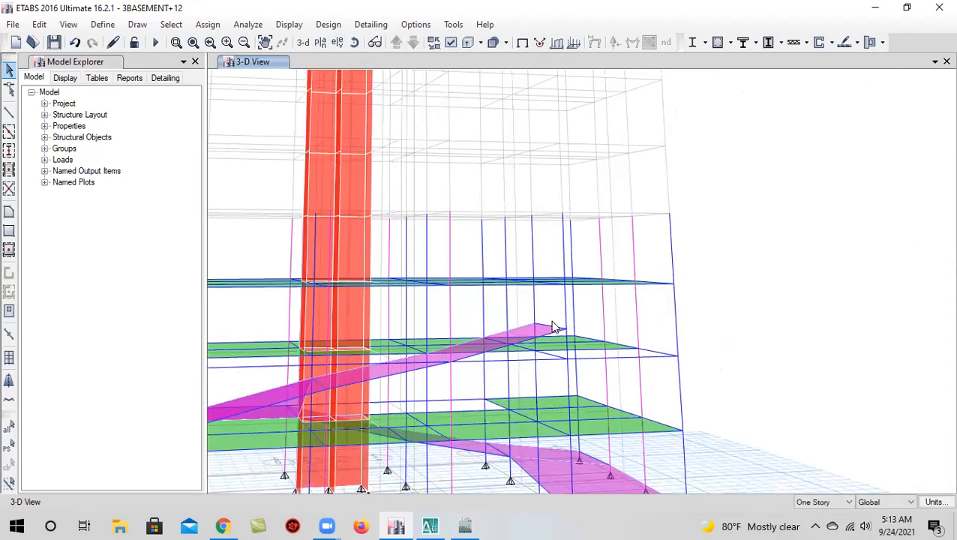
scroll(648, 284, up, 5)
click(630, 282)
scroll(627, 284, down, 5)
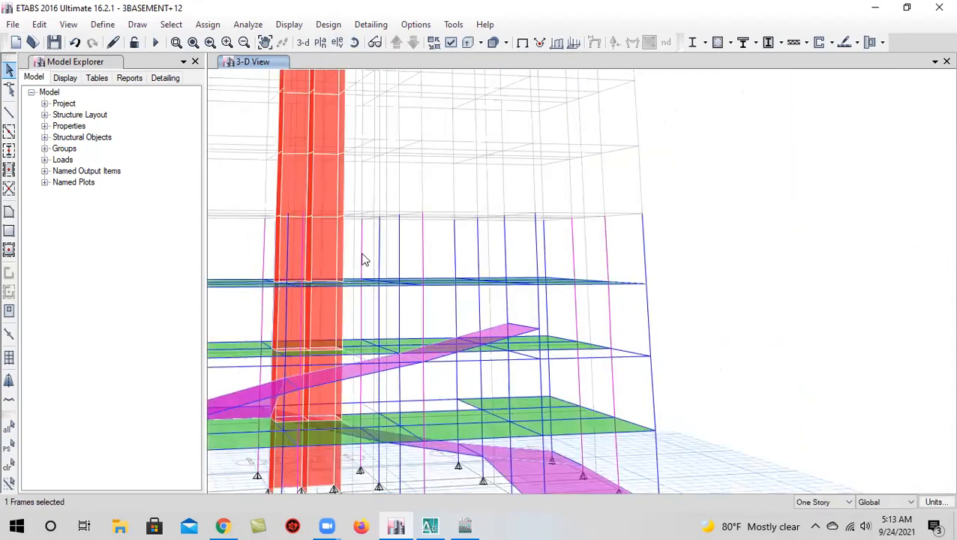
click(39, 24)
click(89, 101)
Paste the copied edge beam 3 ft lower with a Delta Z of -3 ft
scroll(629, 278, up, 5)
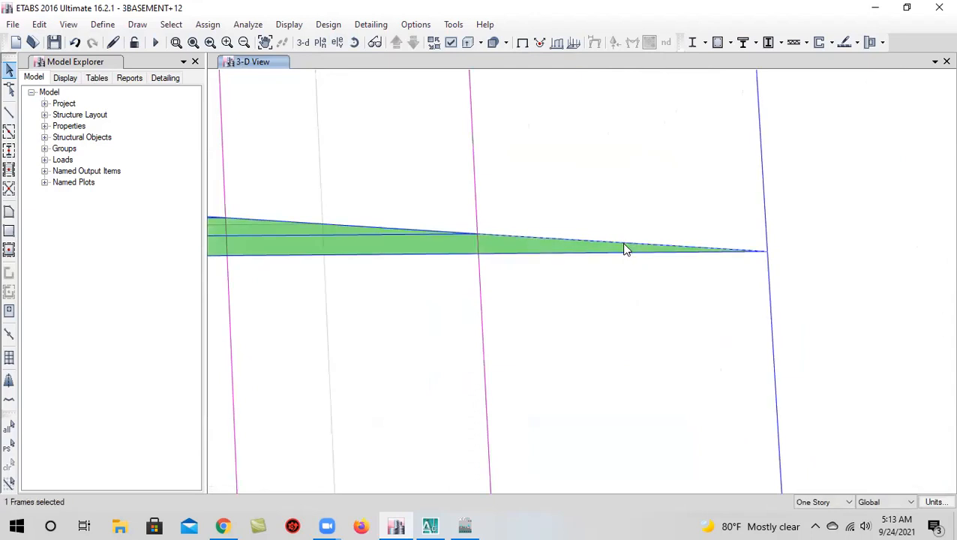
scroll(477, 222, down, 3)
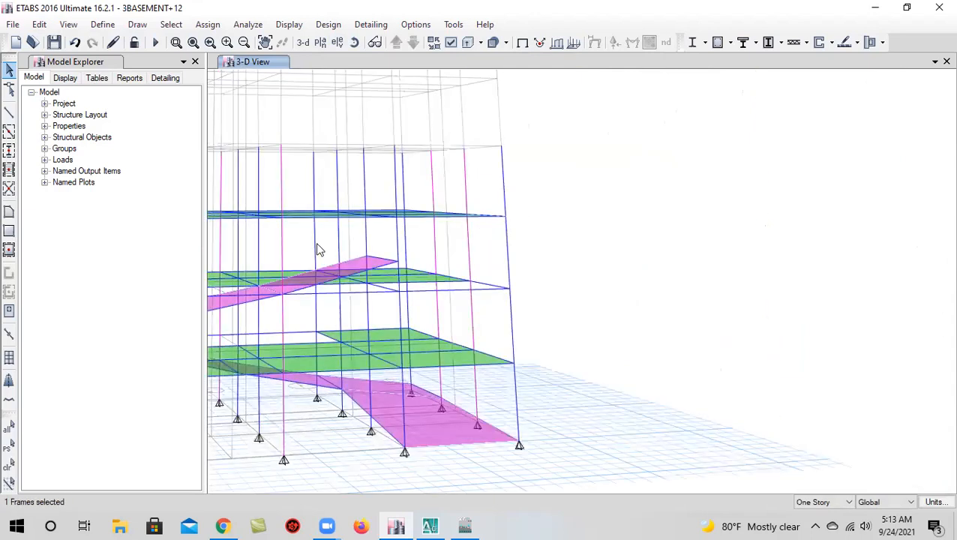
click(39, 24)
click(66, 118)
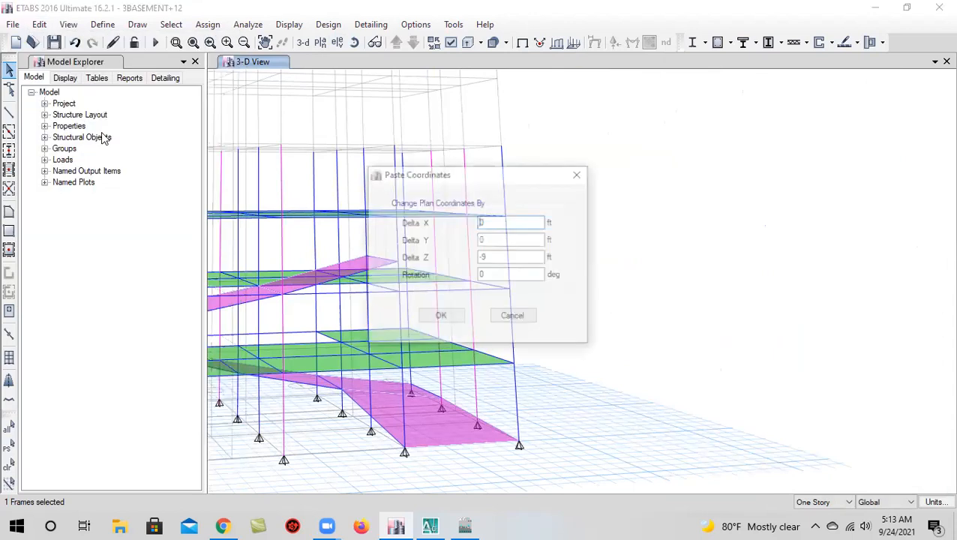
double_click(506, 260)
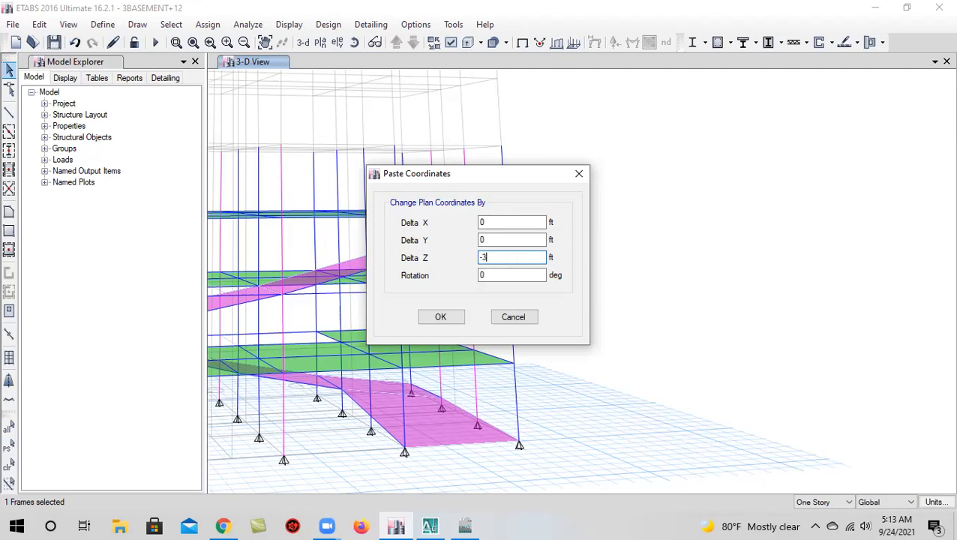
click(441, 317)
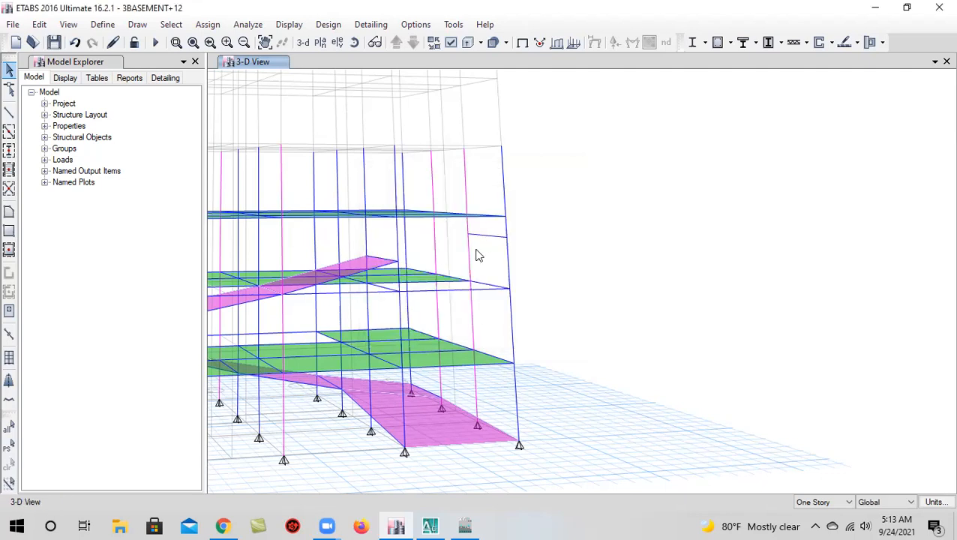
Draw two FB-12X20 beams along the ramp's edges, from its upper end at grid F to the pasted beam on grid G
scroll(449, 220, up, 5)
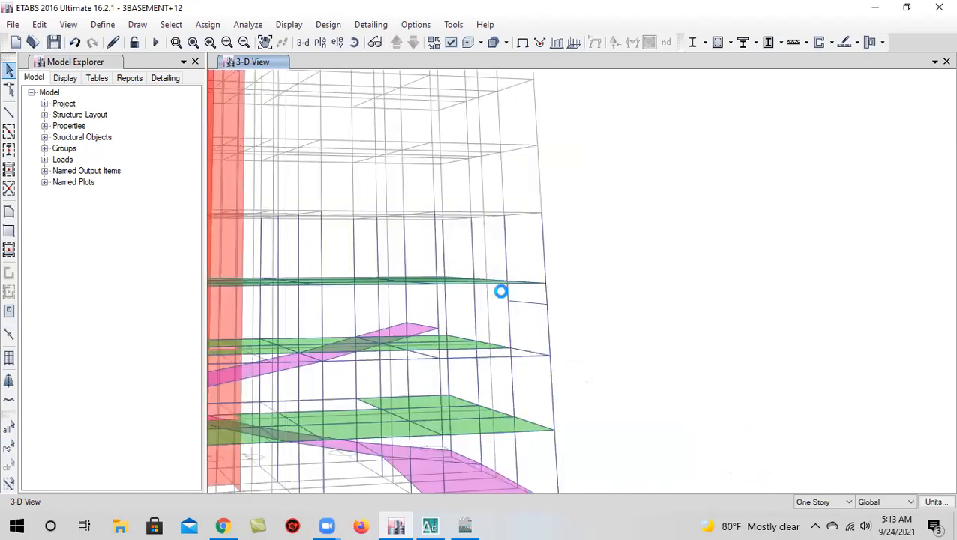
click(502, 311)
click(504, 313)
scroll(513, 298, down, 5)
click(9, 111)
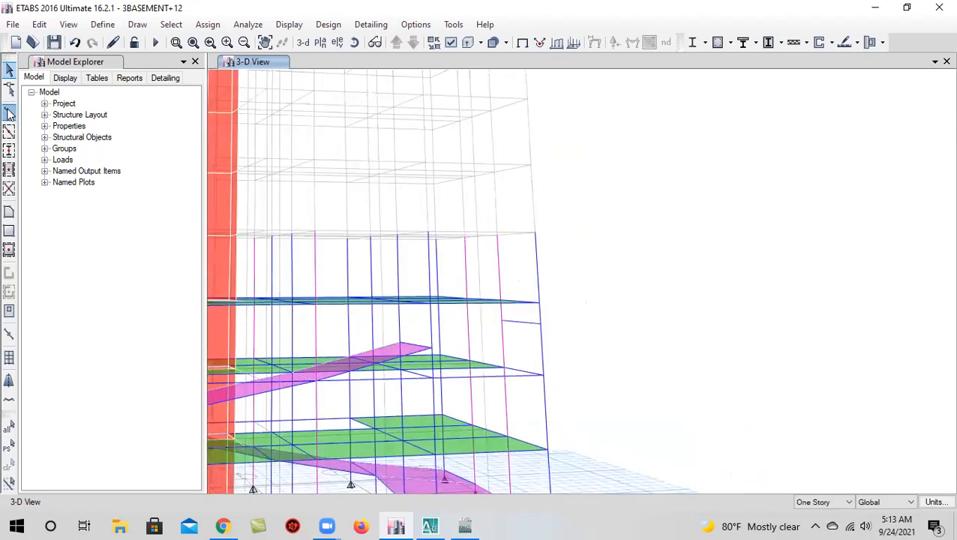
scroll(364, 346, up, 3)
click(368, 346)
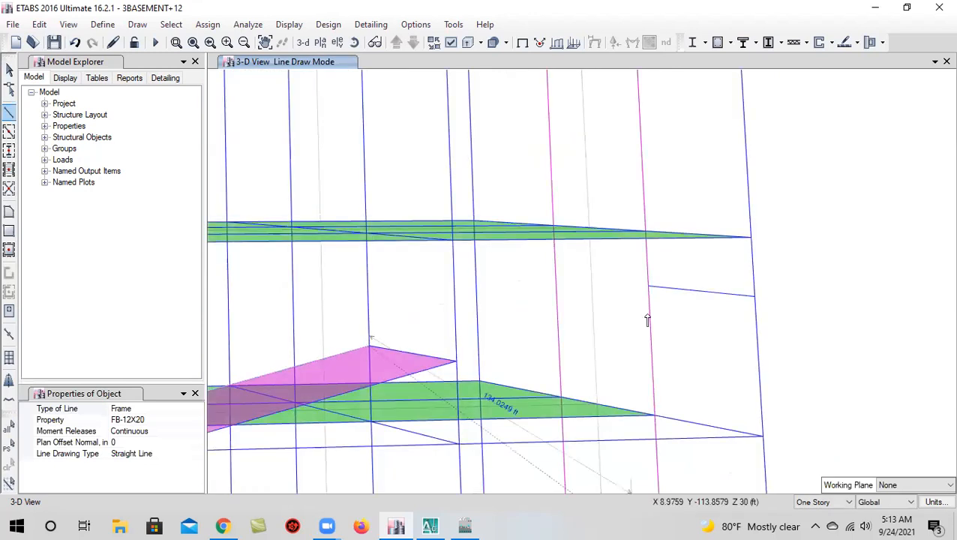
click(649, 285)
click(455, 362)
click(754, 297)
scroll(663, 336, down, 3)
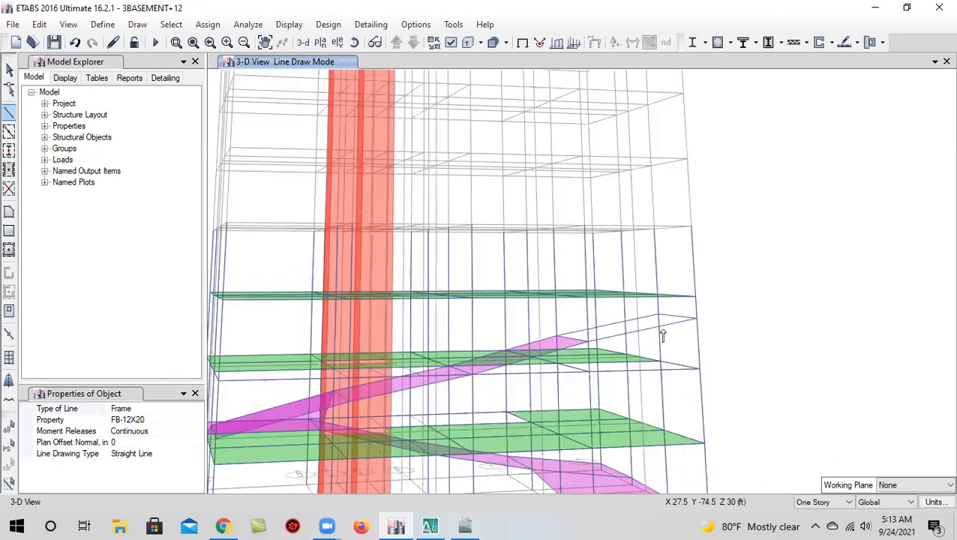
scroll(632, 327, up, 3)
scroll(660, 309, down, 2)
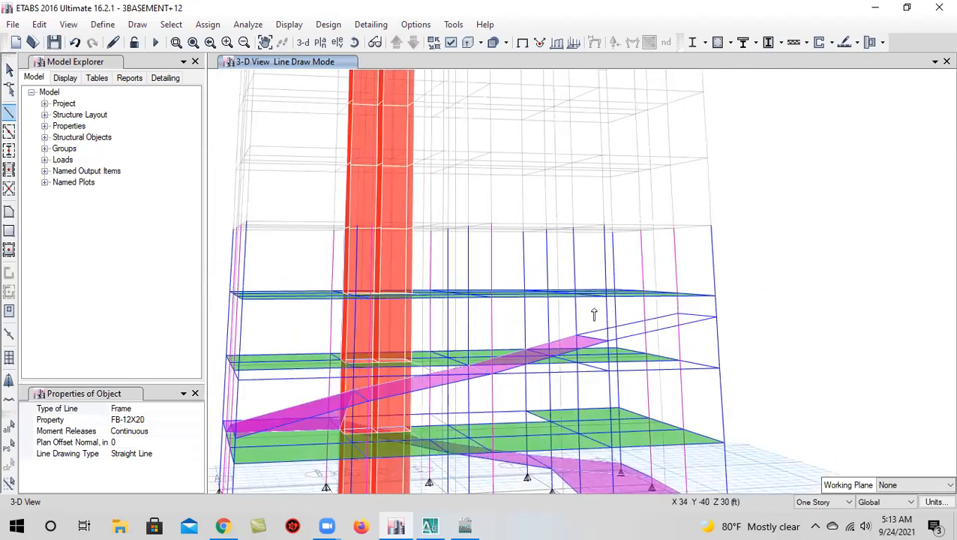
Draw a four-cornered B BLAB-12 floor panel over the ramp extension, between the beams running from grid F to grid G
scroll(504, 290, up, 2)
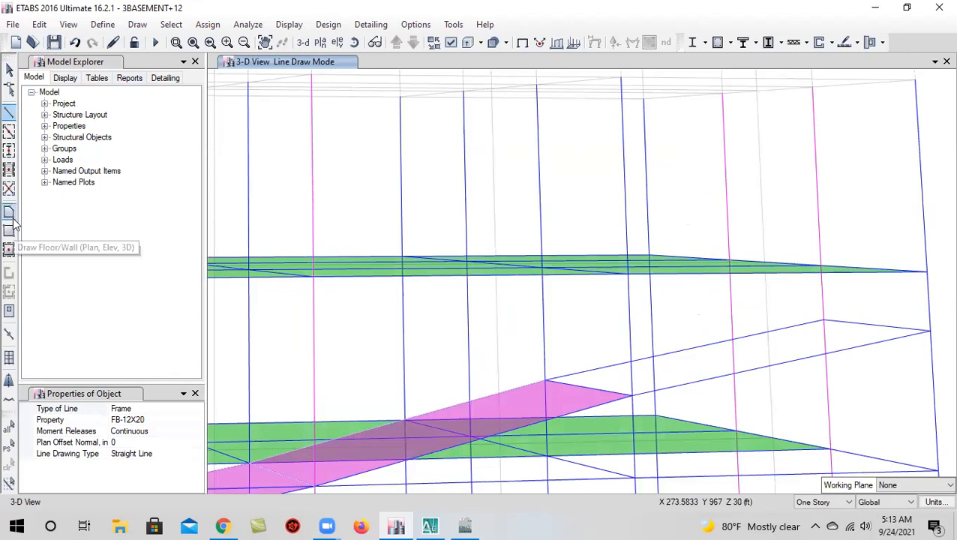
click(13, 218)
middle_drag(512, 329, 509, 239)
click(543, 290)
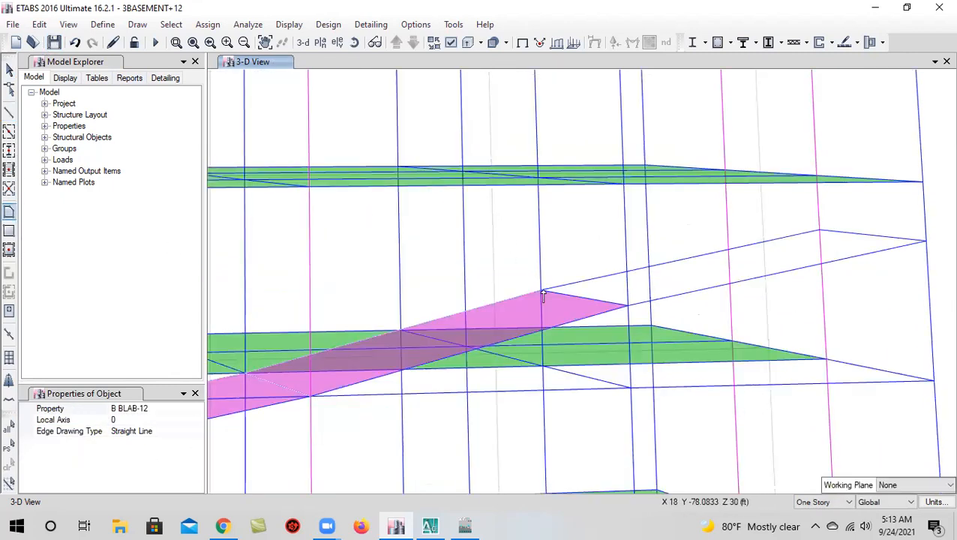
click(820, 230)
click(926, 241)
scroll(693, 277, up, 3)
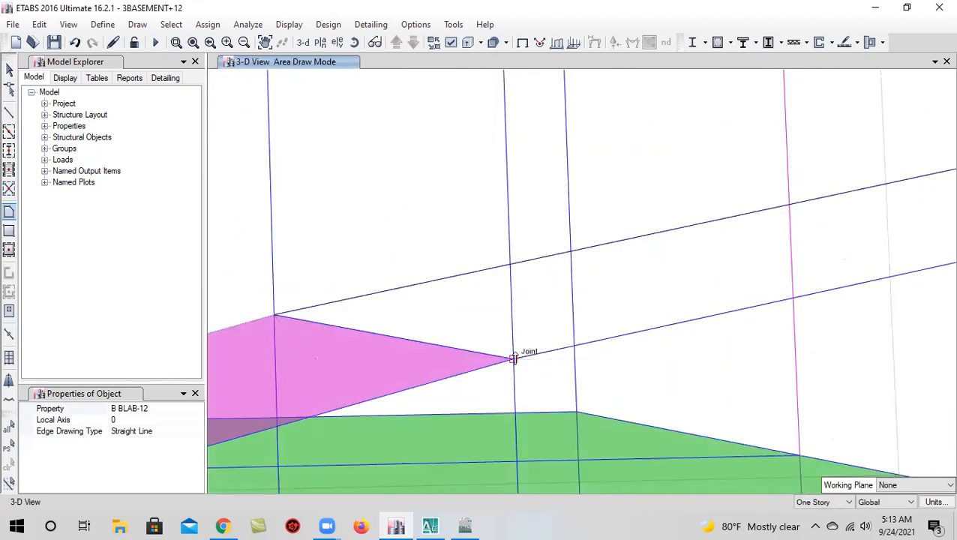
scroll(555, 300, down, 5)
key(Escape)
Assign the Slab-8 section to the newly drawn ramp panel between grids F and G
scroll(592, 302, up, 1)
scroll(592, 302, up, 3)
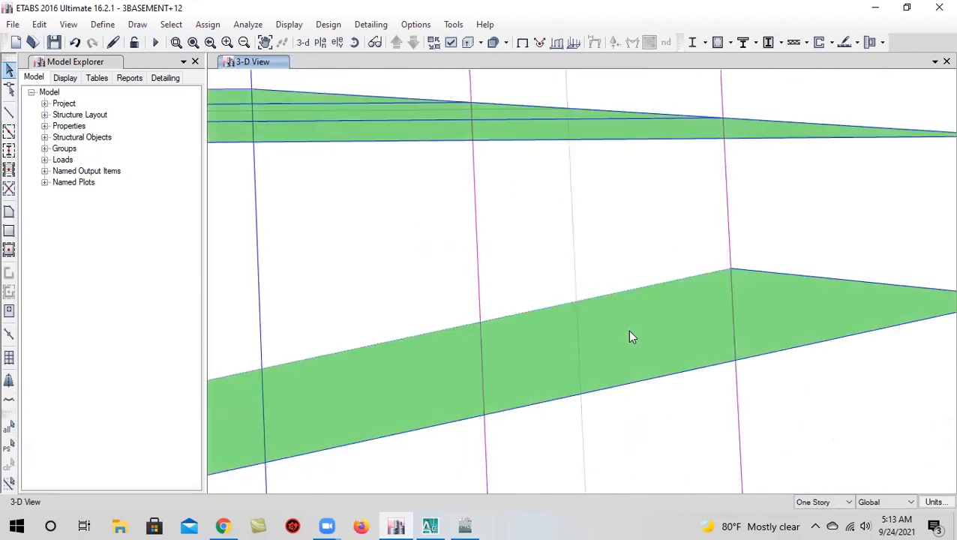
click(627, 330)
scroll(627, 330, down, 3)
click(208, 24)
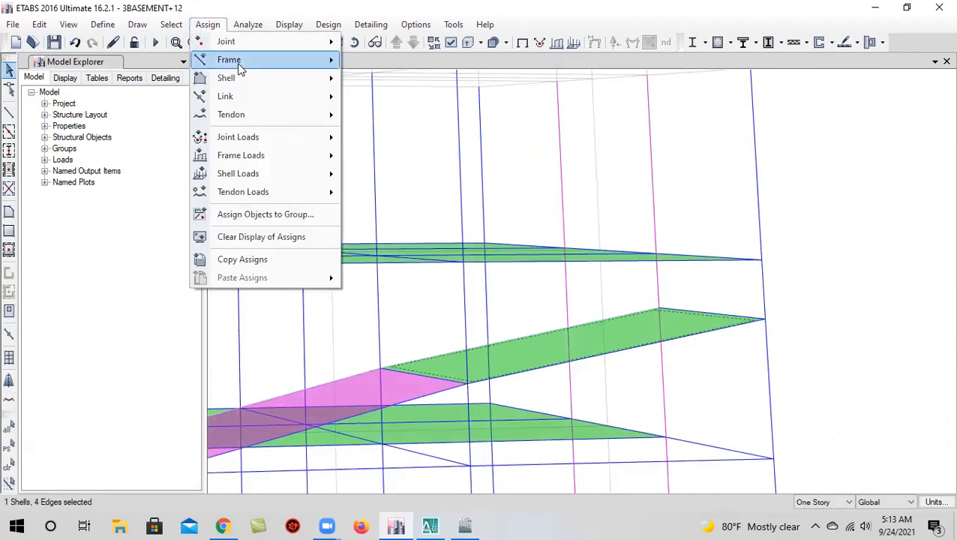
mouse_move(238, 78)
click(394, 79)
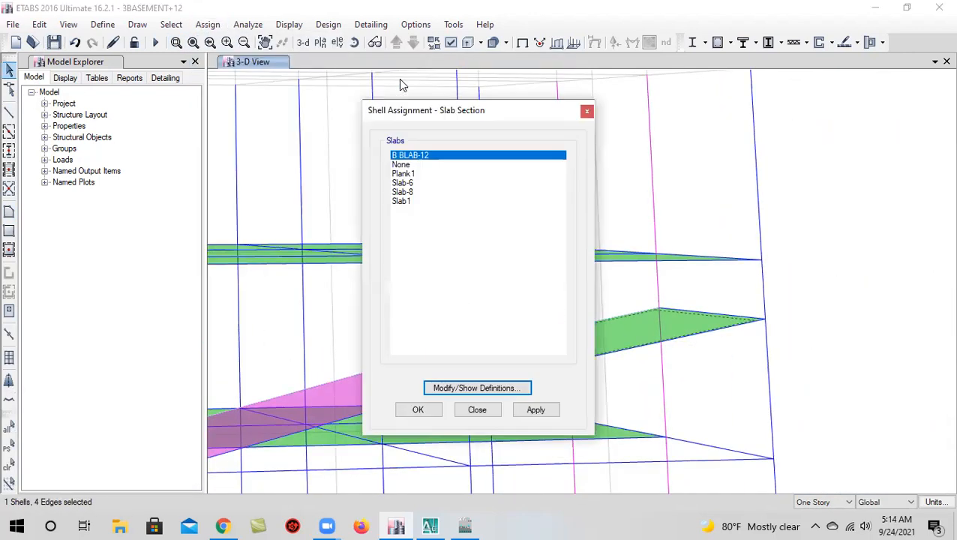
click(535, 412)
click(434, 413)
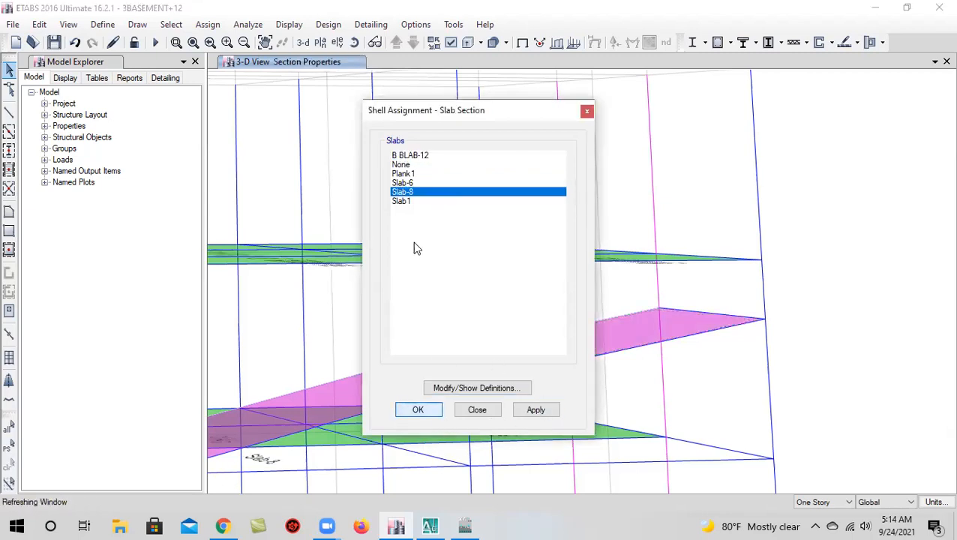
Delete the BASE-3 slab panel above the ramp's upper end and its edge beam on grid G between grids 1 and 2
click(354, 42)
drag(677, 408, 663, 351)
middle_drag(462, 360, 739, 269)
scroll(739, 269, down, 5)
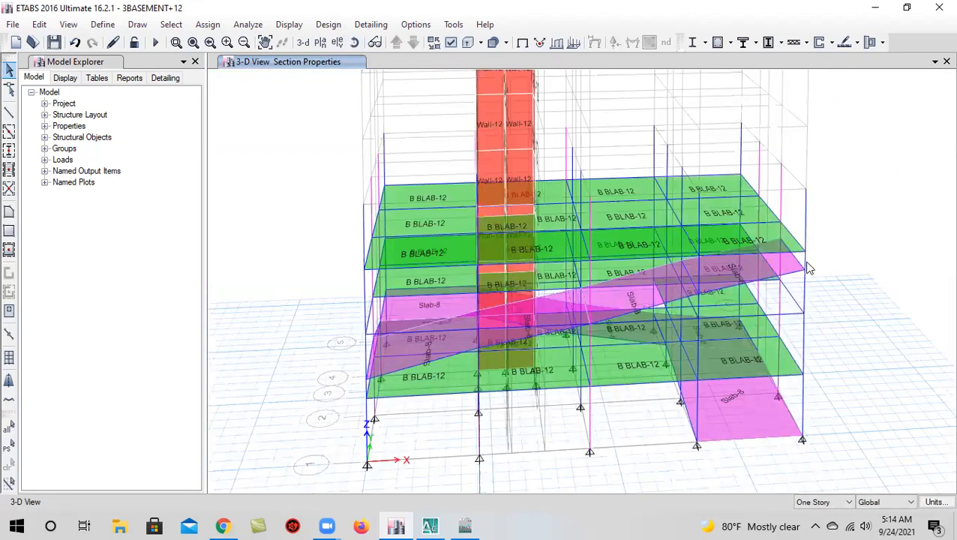
scroll(706, 256, up, 5)
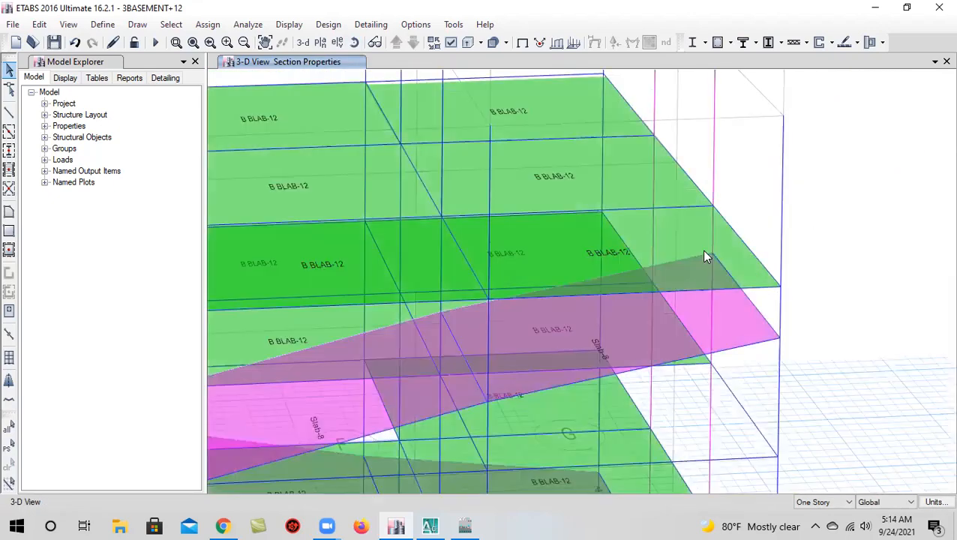
click(736, 255)
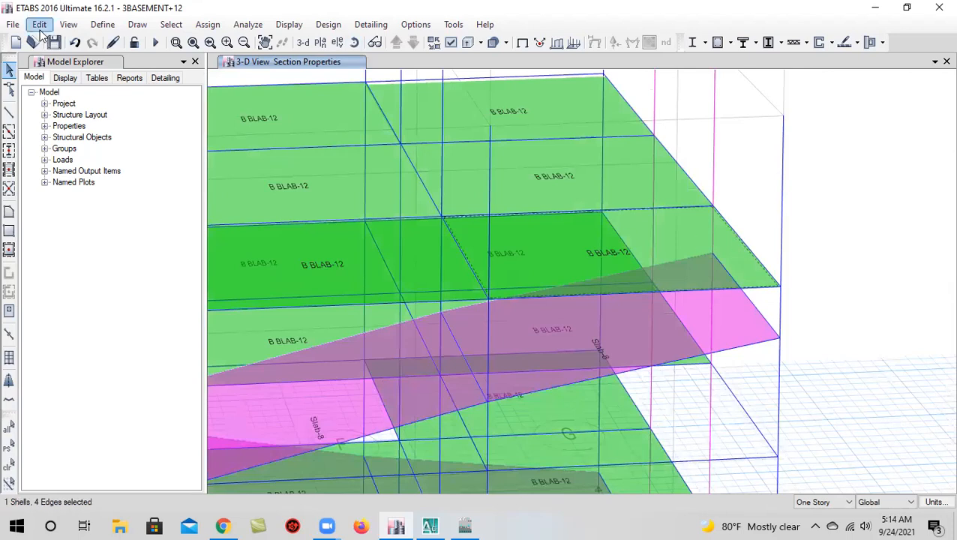
click(39, 24)
click(76, 138)
click(743, 247)
click(39, 24)
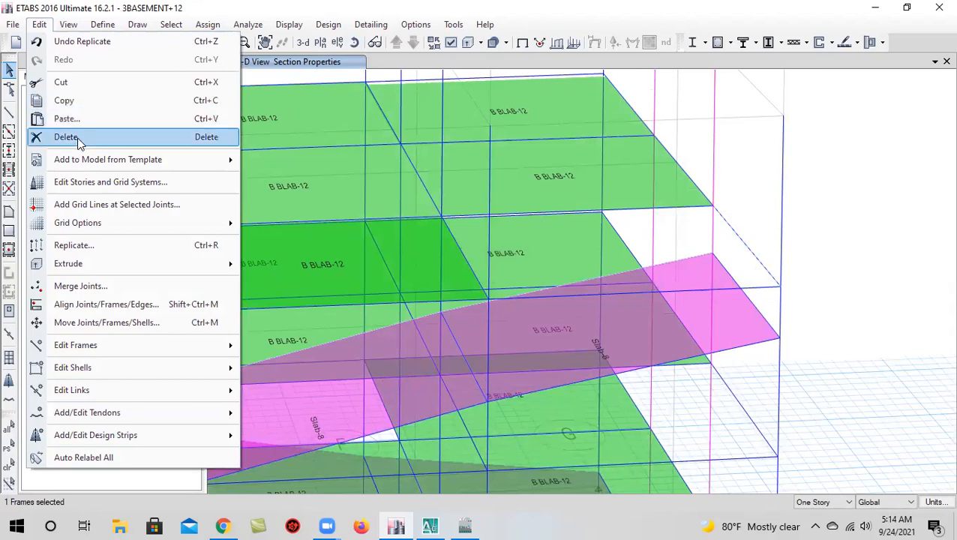
click(78, 138)
Examine the completed ramp and the BASE-3 opening from several angles, including the end and overall 3D views
scroll(747, 300, down, 5)
scroll(746, 300, up, 5)
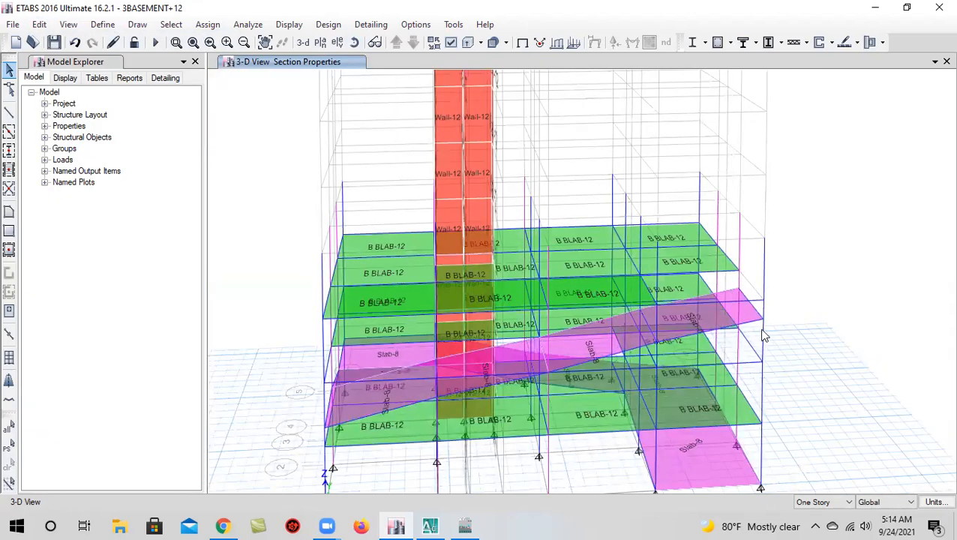
click(354, 42)
drag(749, 371, 598, 364)
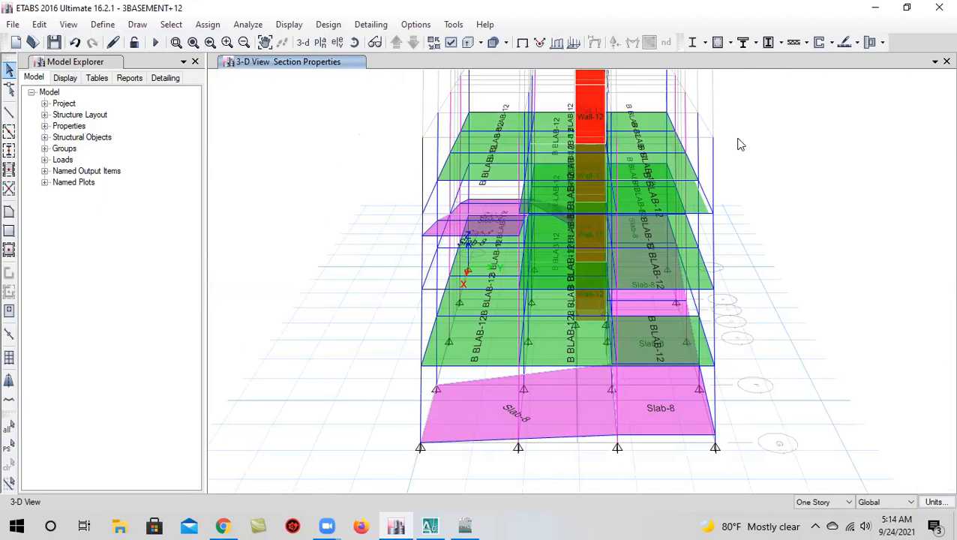
scroll(507, 269, down, 3)
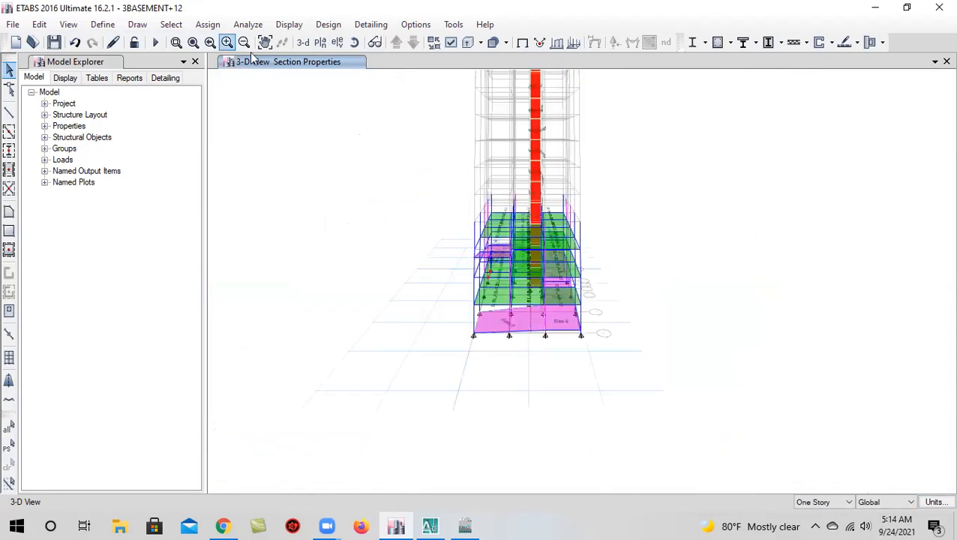
scroll(525, 265, up, 3)
click(354, 42)
drag(784, 338, 791, 361)
click(354, 42)
mouse_move(716, 336)
mouse_down()
mouse_move(728, 343)
mouse_move(717, 346)
mouse_up()
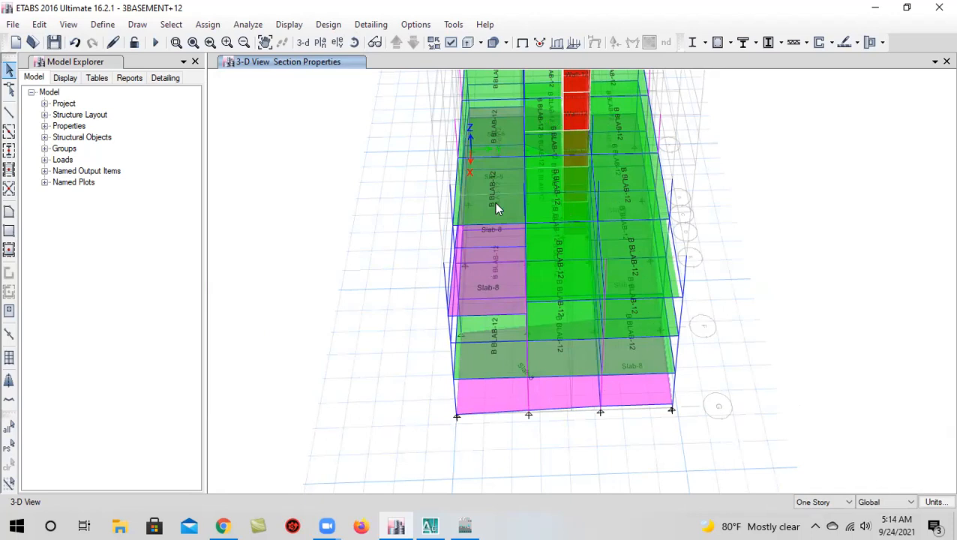
middle_drag(448, 266, 446, 362)
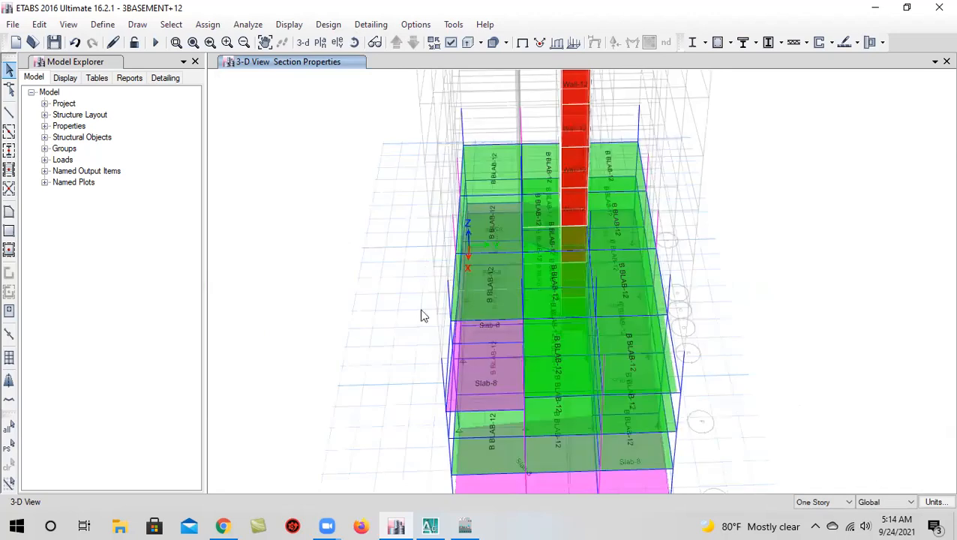
click(304, 43)
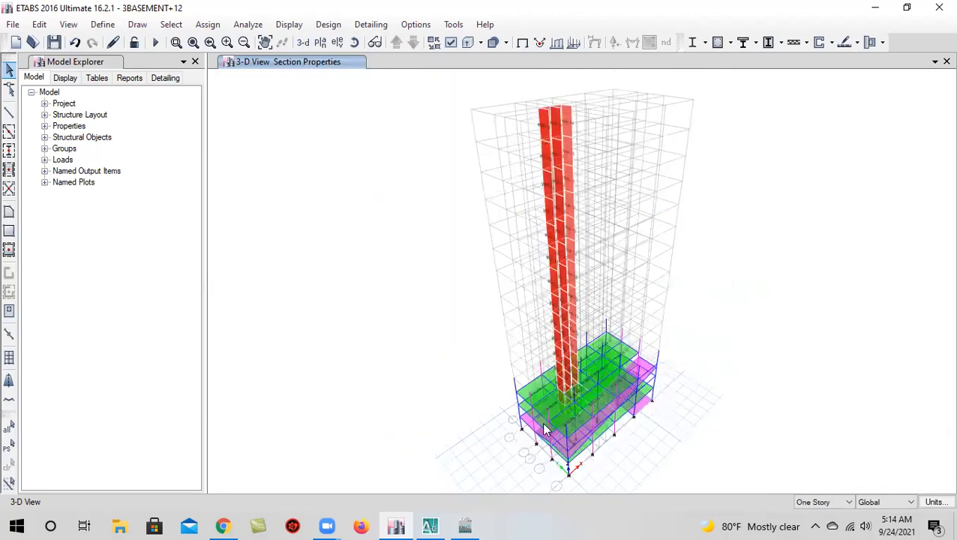
scroll(538, 404, up, 3)
middle_drag(539, 404, 466, 329)
middle_drag(552, 394, 543, 437)
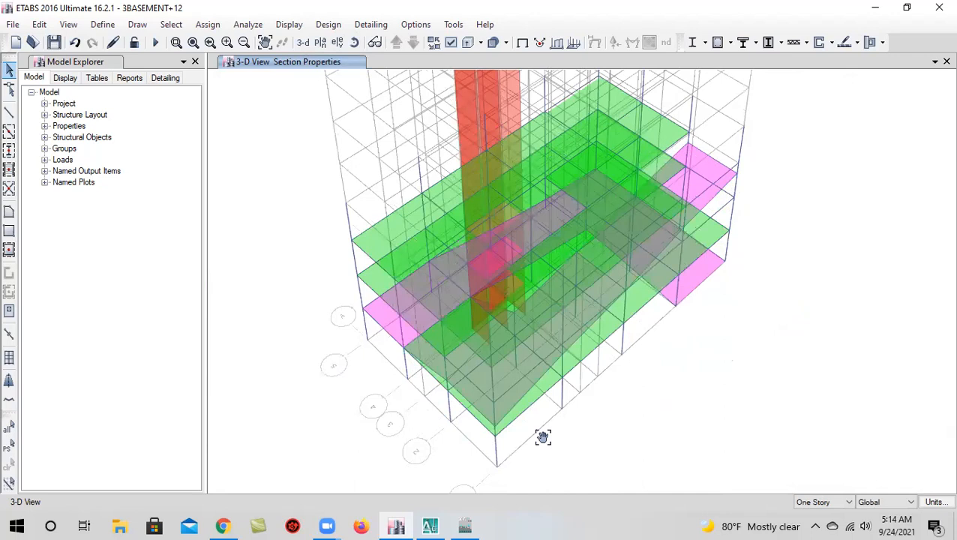
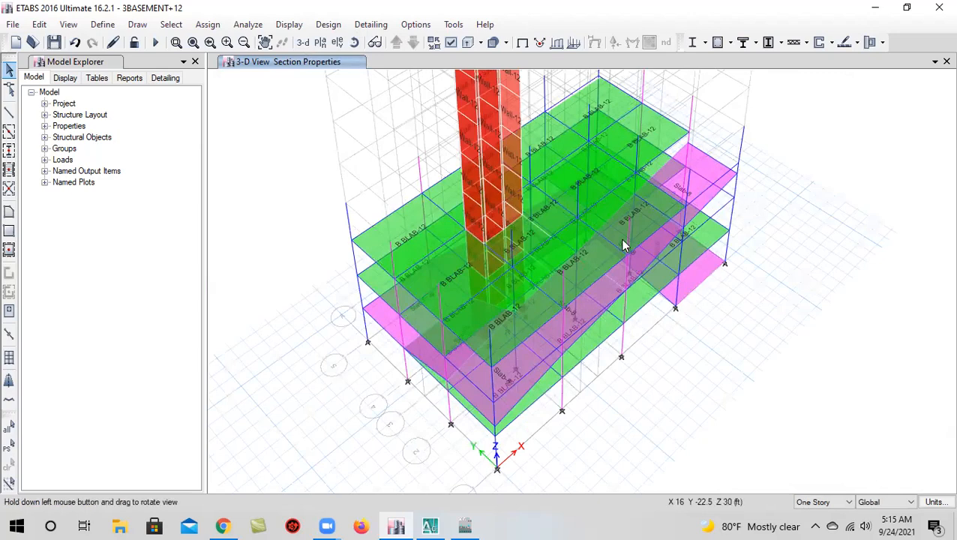
drag(622, 239, 648, 288)
scroll(649, 290, up, 5)
middle_drag(651, 333, 677, 260)
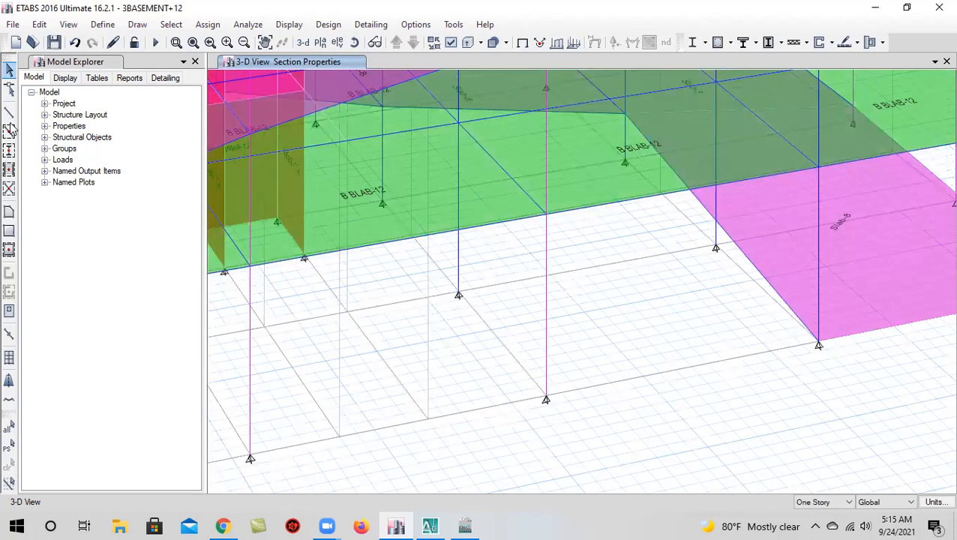
click(9, 112)
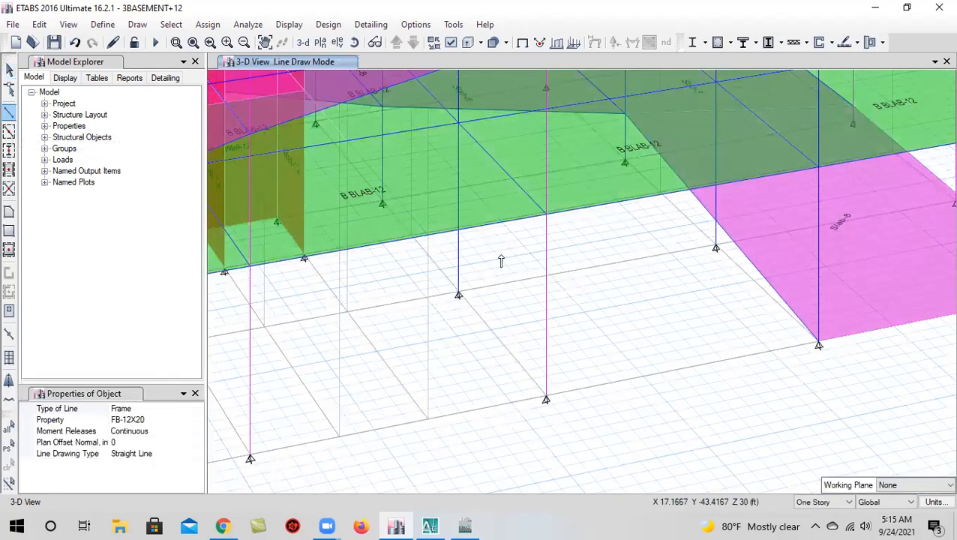
click(459, 295)
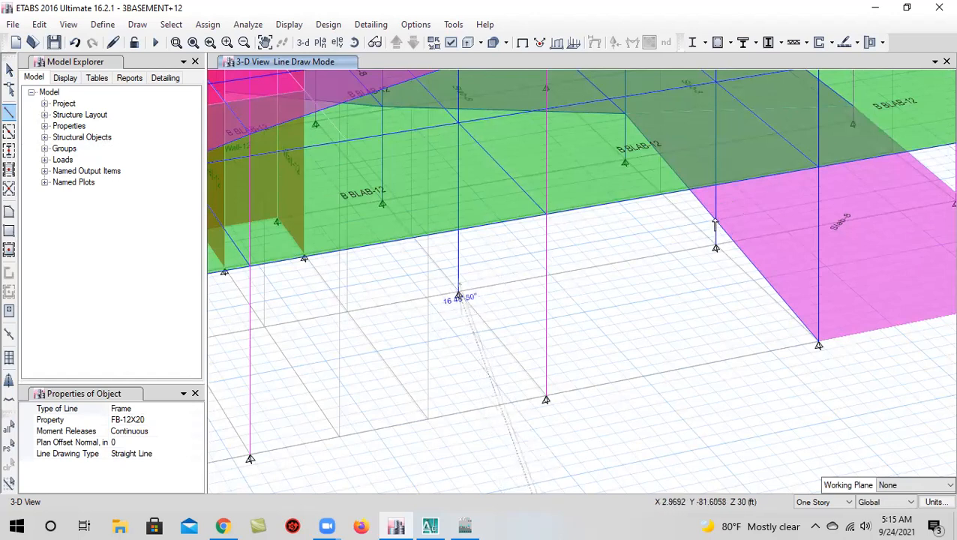
scroll(711, 254, up, 4)
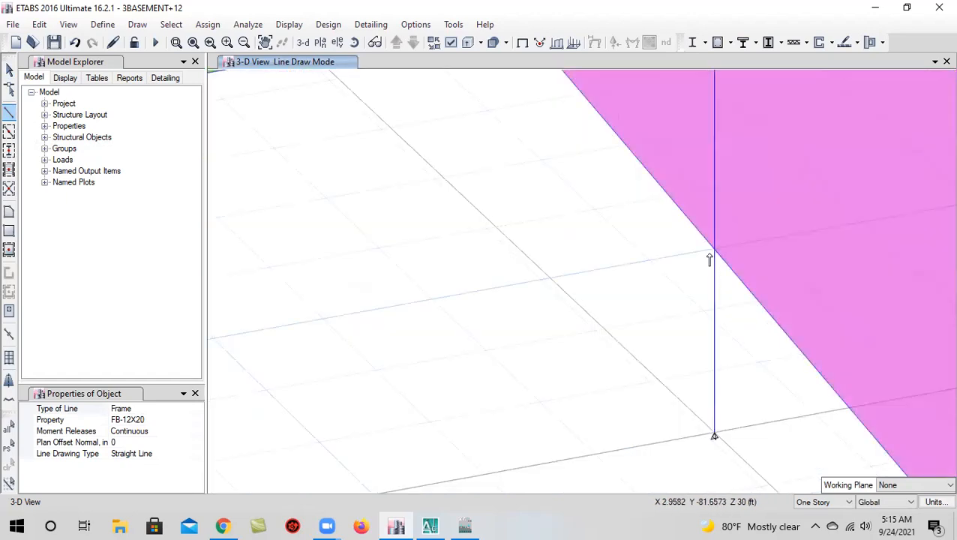
scroll(675, 270, down, 3)
scroll(676, 349, down, 3)
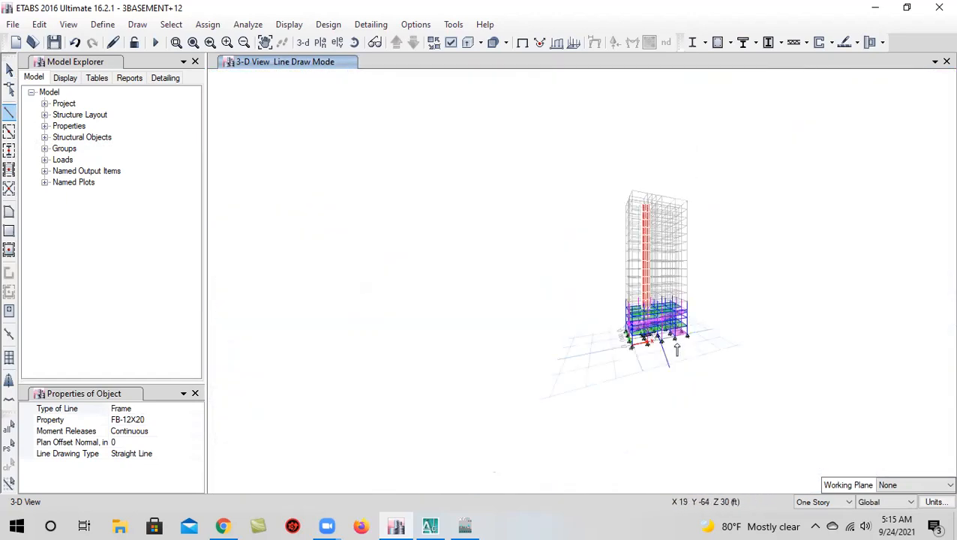
key(Escape)
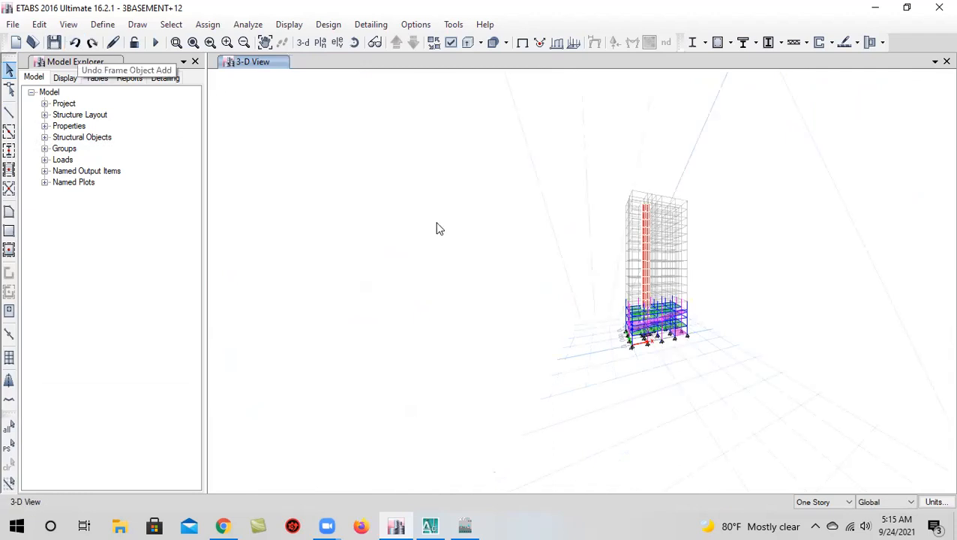
Select the lowest-story column on grid 2 that crosses the first ramp flight's edge, leaving the ramp edge beam unselected
scroll(650, 323, up, 5)
scroll(616, 325, up, 2)
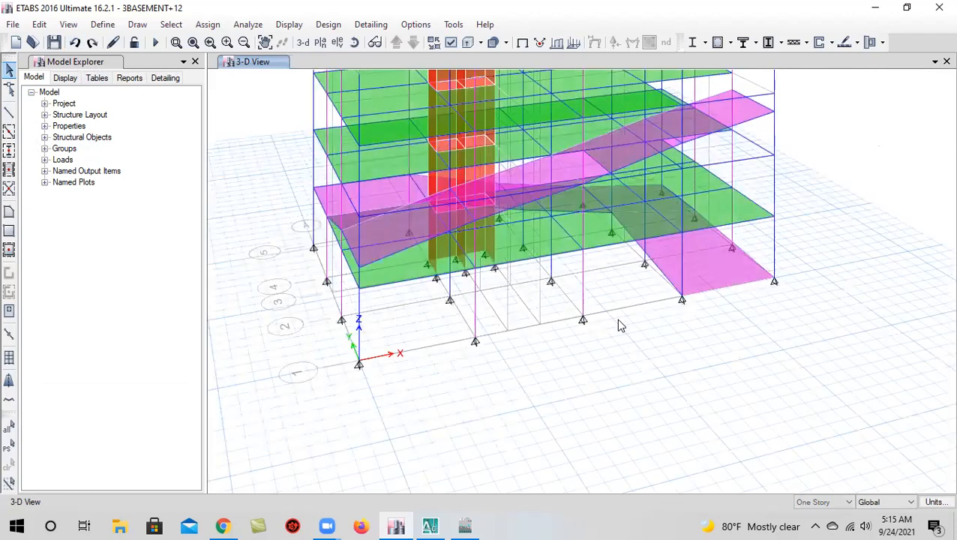
scroll(616, 319, up, 2)
click(697, 138)
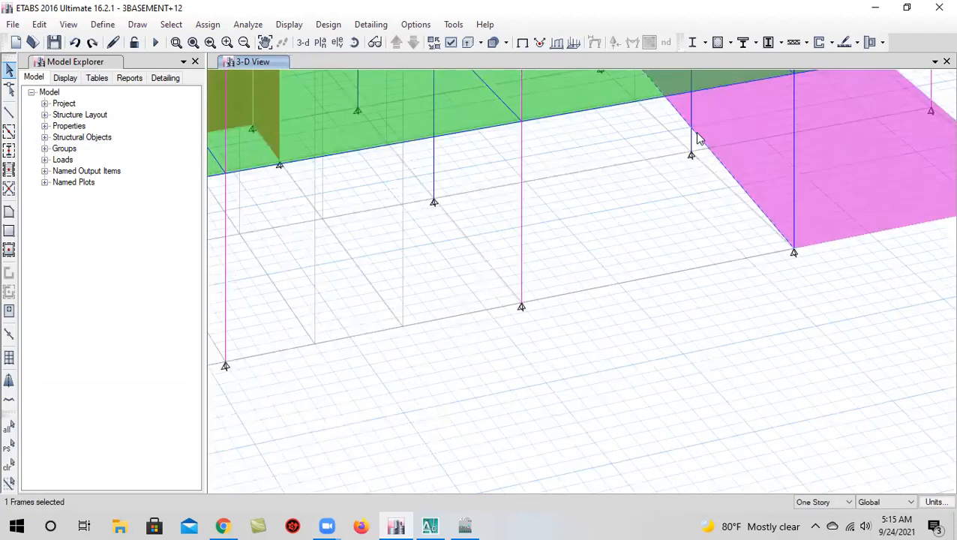
scroll(673, 137, up, 3)
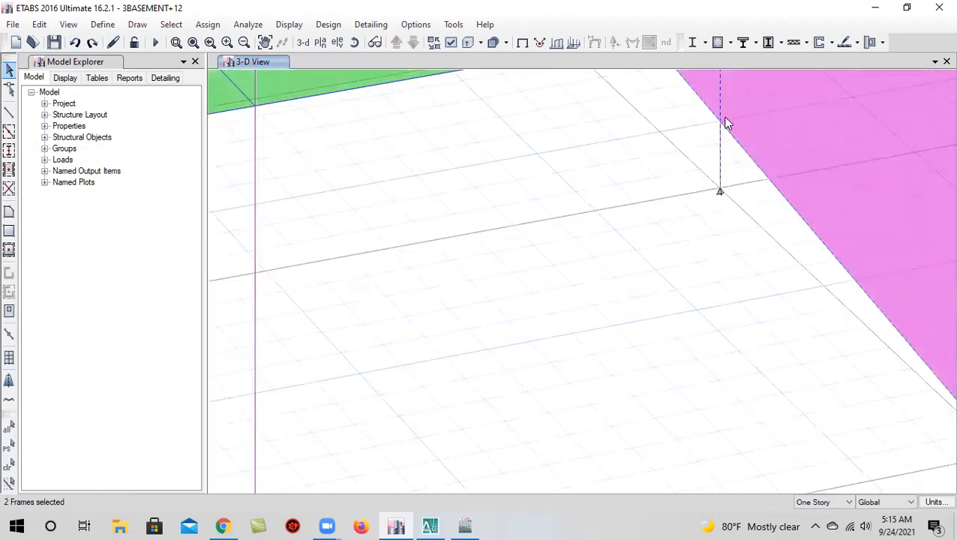
scroll(725, 129, down, 4)
click(723, 131)
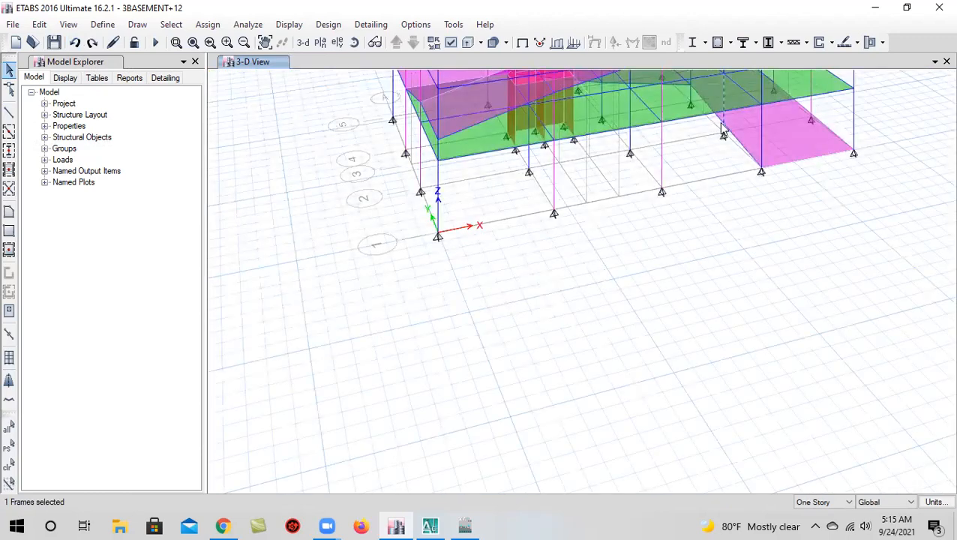
middle_drag(708, 171, 715, 196)
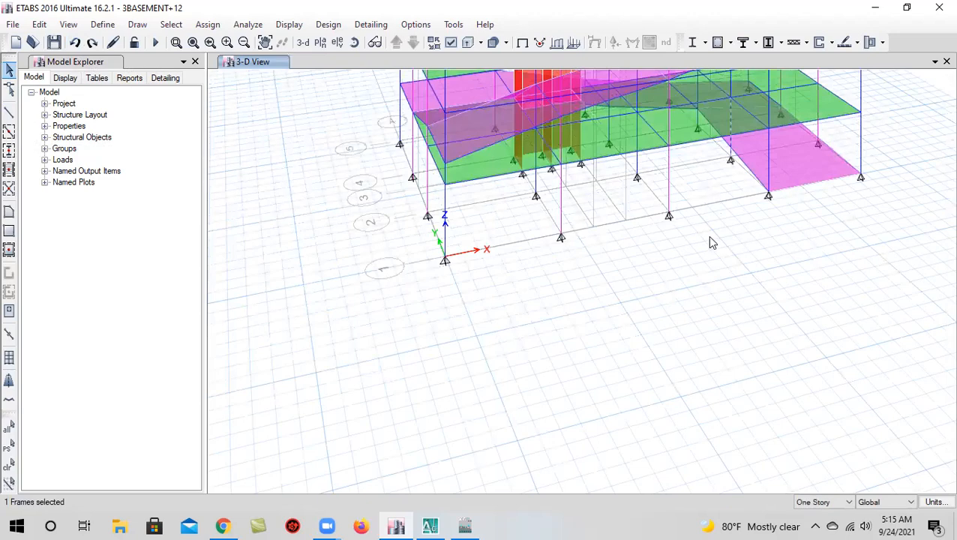
scroll(707, 237, down, 3)
scroll(609, 209, up, 3)
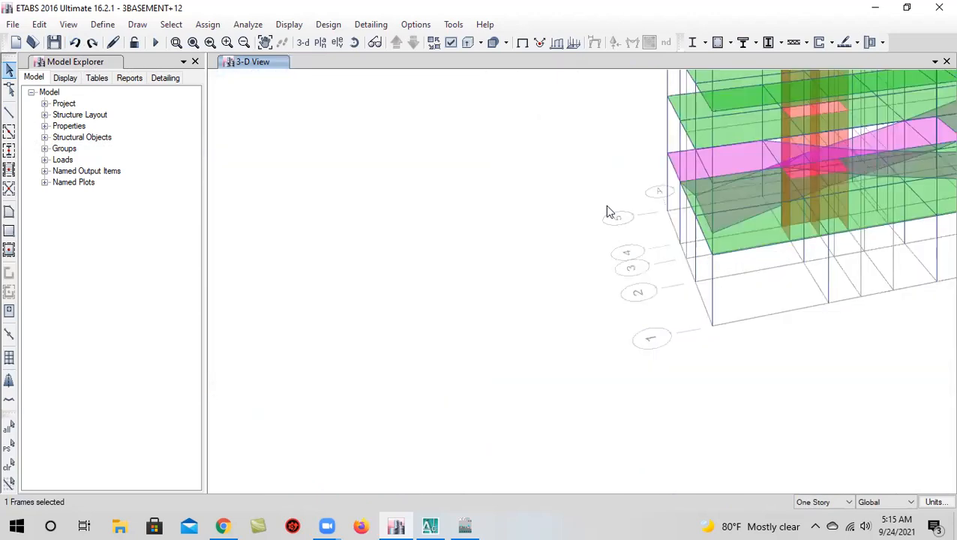
middle_drag(607, 254, 521, 282)
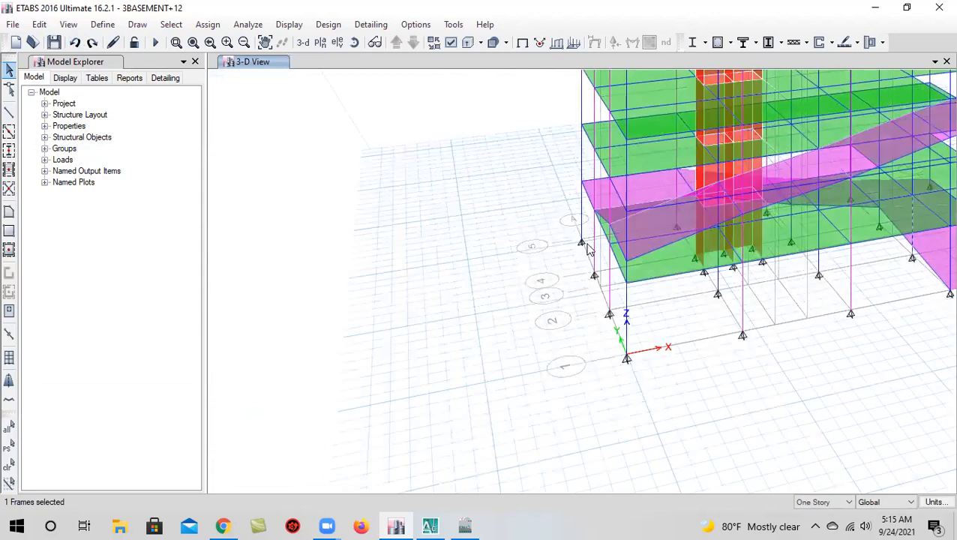
Delete the slab panel under the ramp on the lowest basement floor, between grids A–B and 2–4, and save the model
click(357, 48)
drag(536, 237, 571, 229)
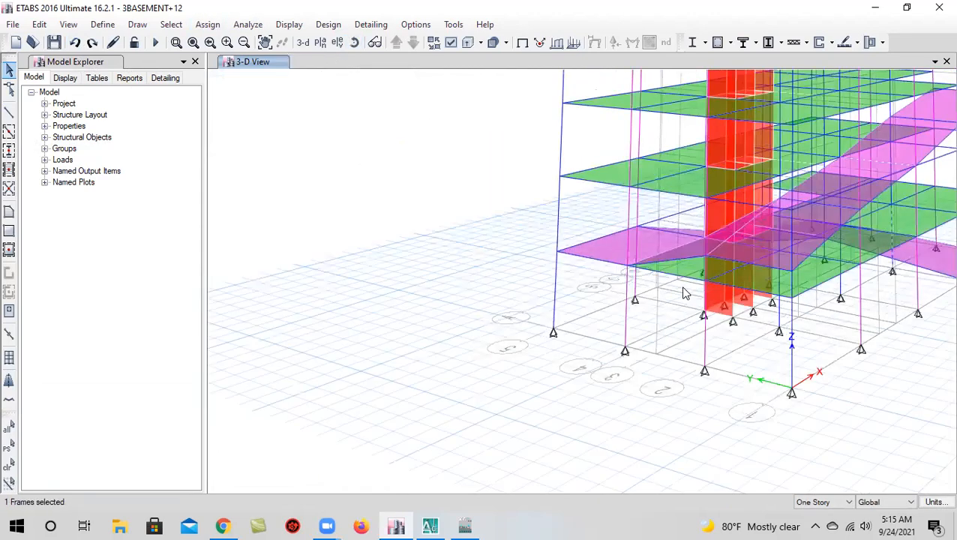
scroll(636, 304, up, 3)
scroll(623, 300, down, 2)
click(611, 291)
scroll(571, 270, down, 3)
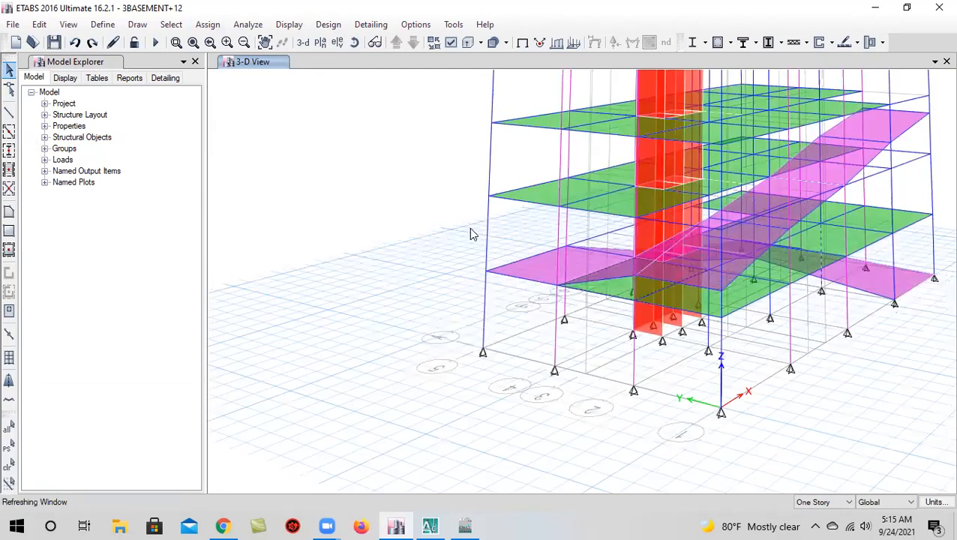
click(41, 24)
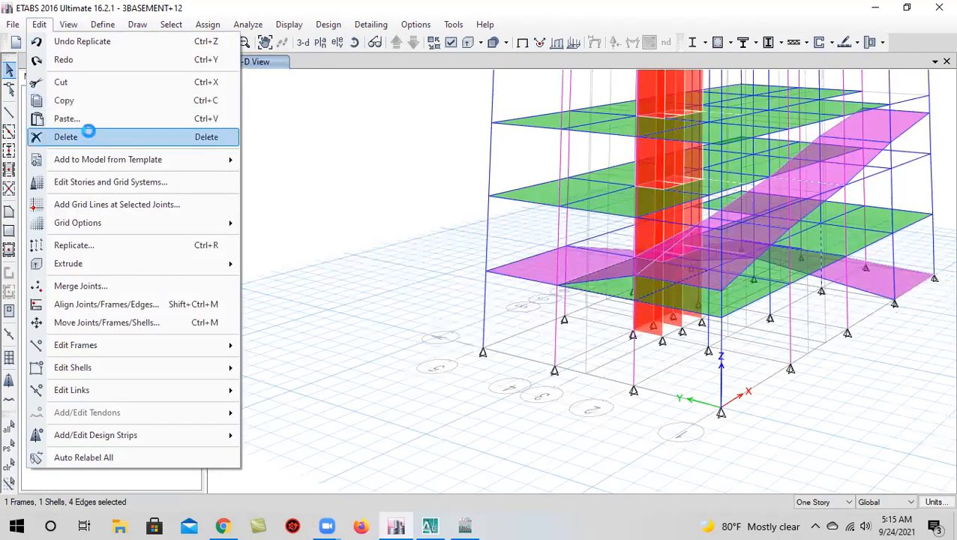
click(88, 135)
click(354, 42)
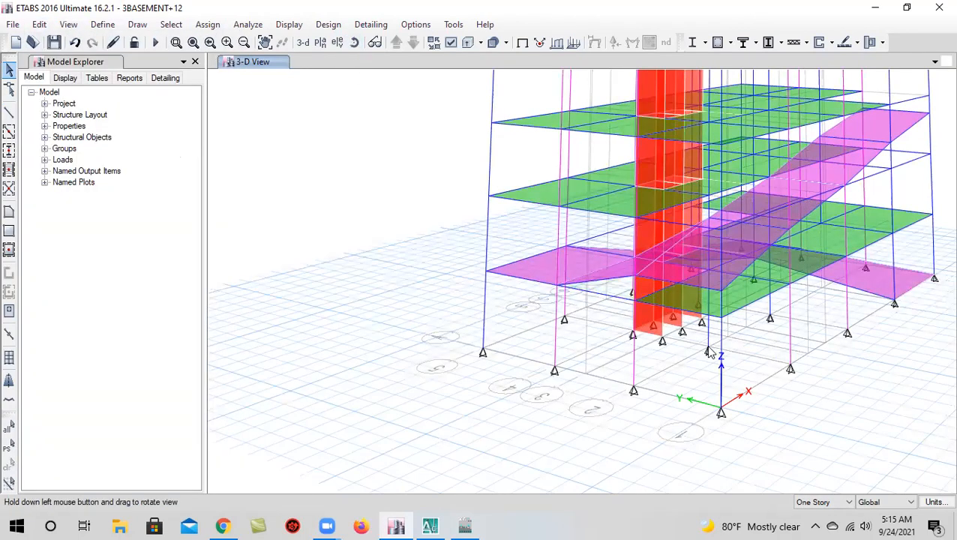
drag(775, 387, 802, 316)
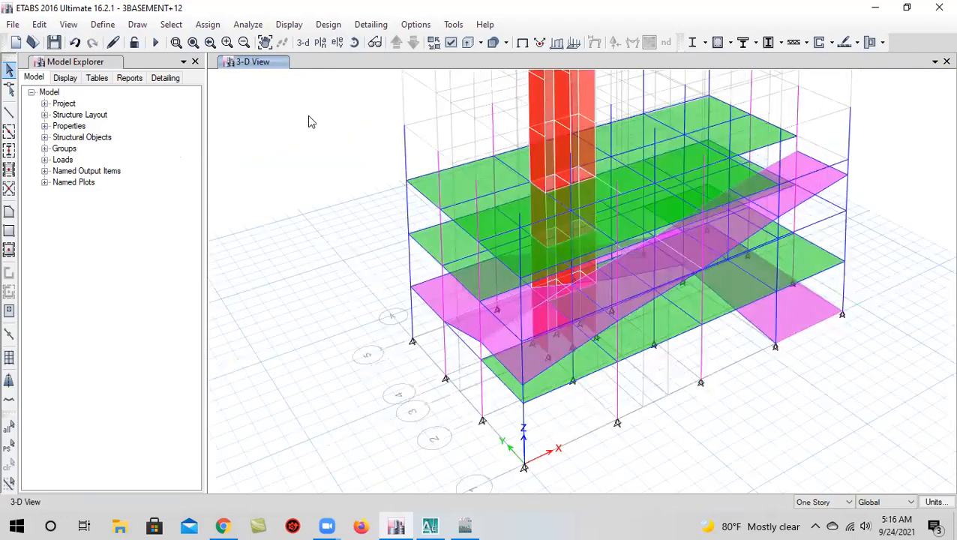
click(54, 42)
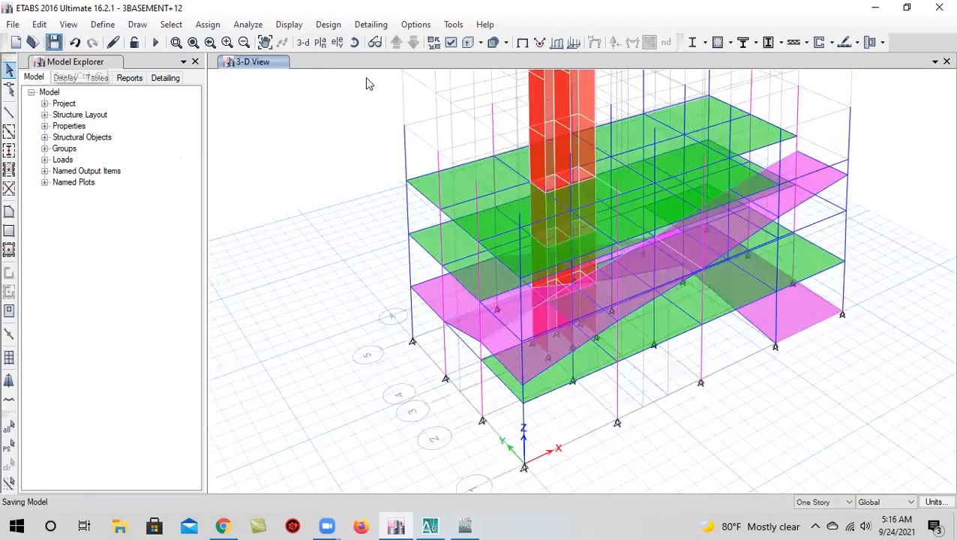
Show the plan view of story BASE-01
click(321, 43)
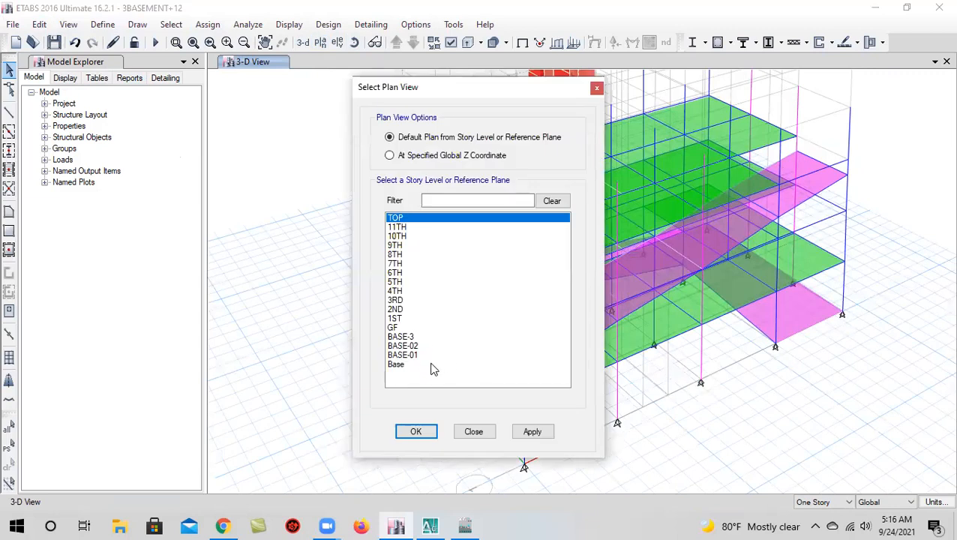
click(429, 357)
click(533, 431)
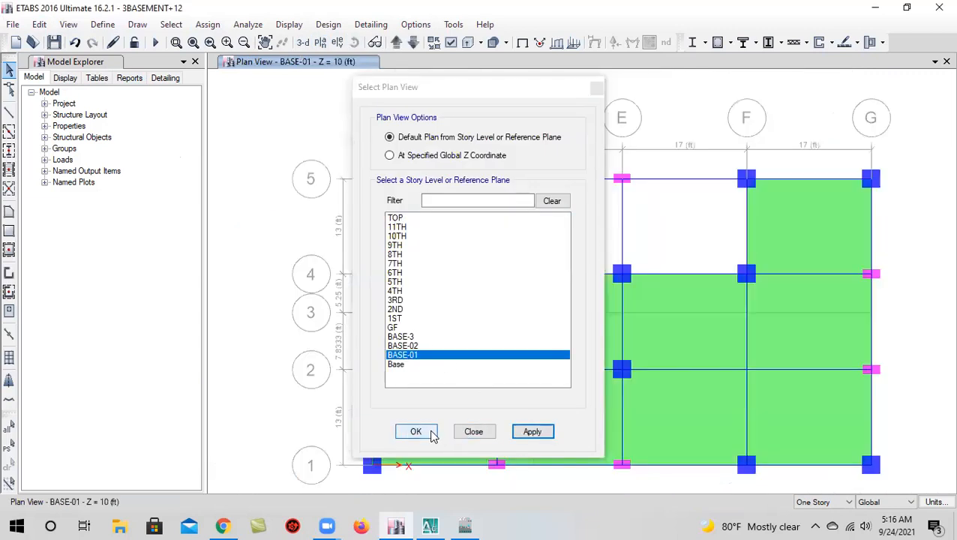
middle_drag(592, 405, 556, 349)
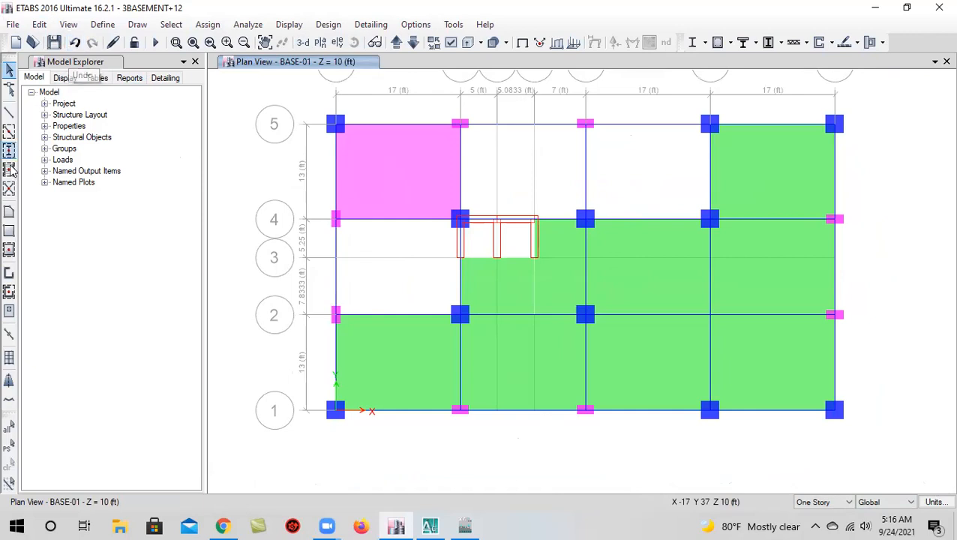
Draw Wall1 pier walls column to column along grid 1 from A to G, and along grid G up to grid 5
click(9, 273)
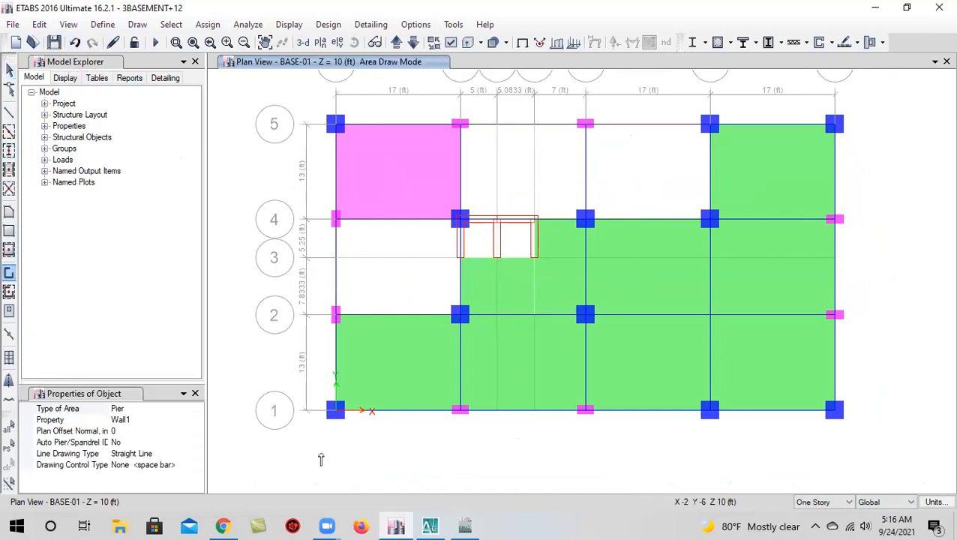
click(345, 381)
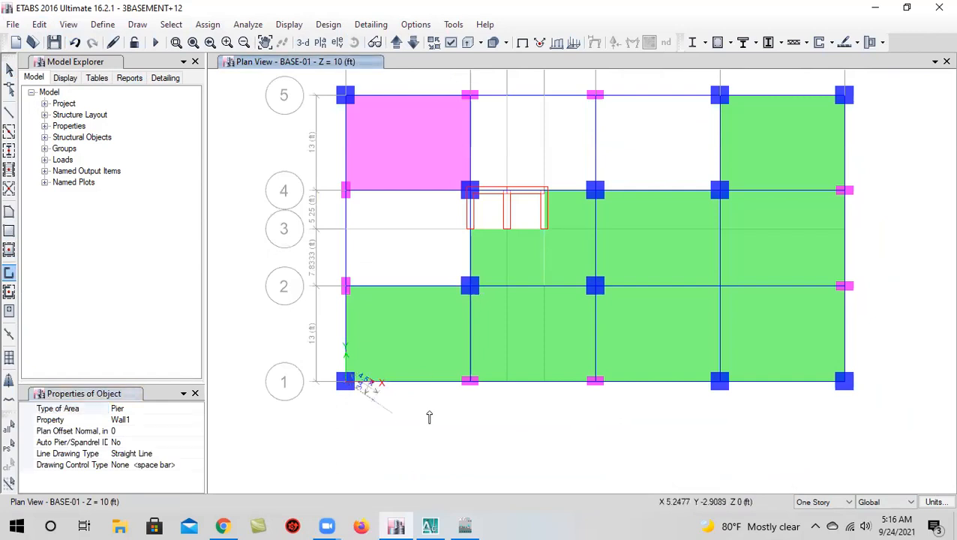
click(471, 382)
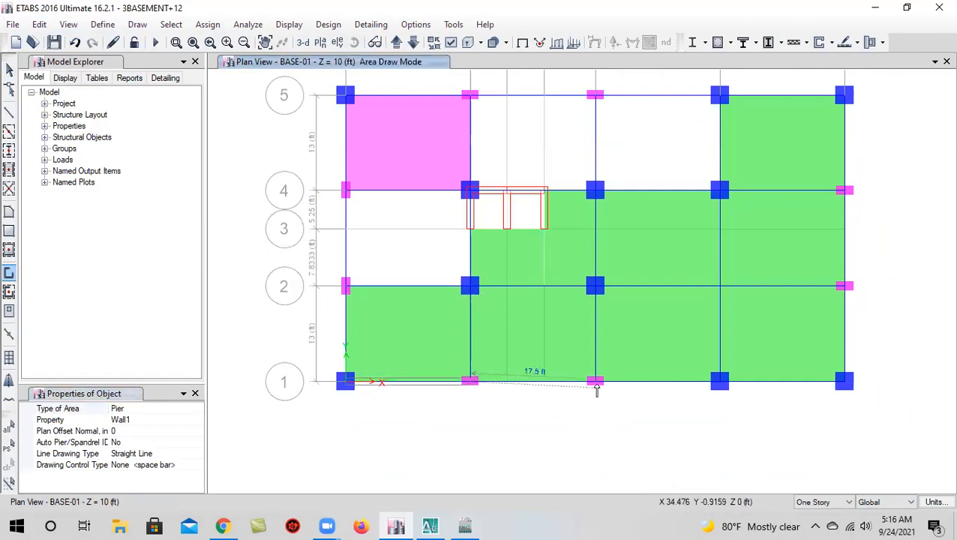
click(596, 382)
click(719, 381)
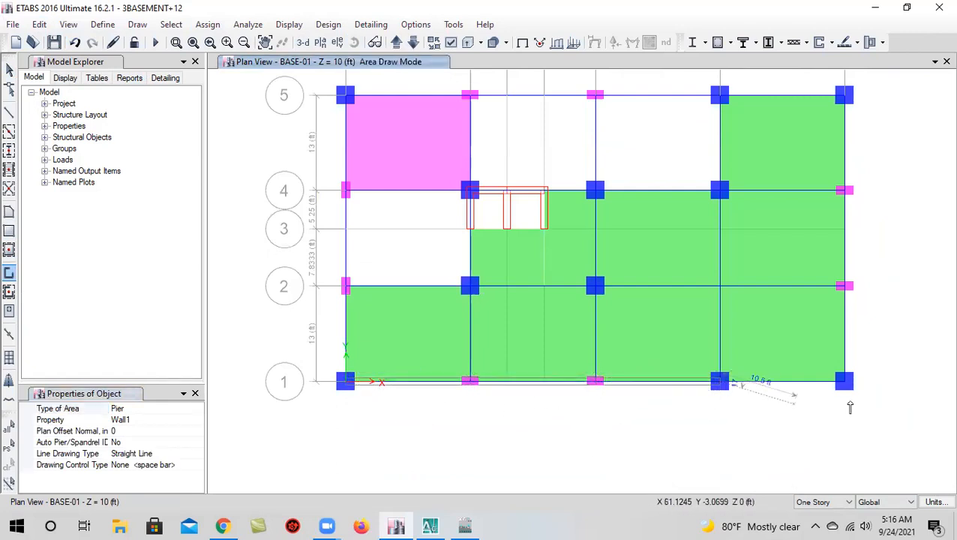
click(844, 381)
click(844, 286)
click(844, 190)
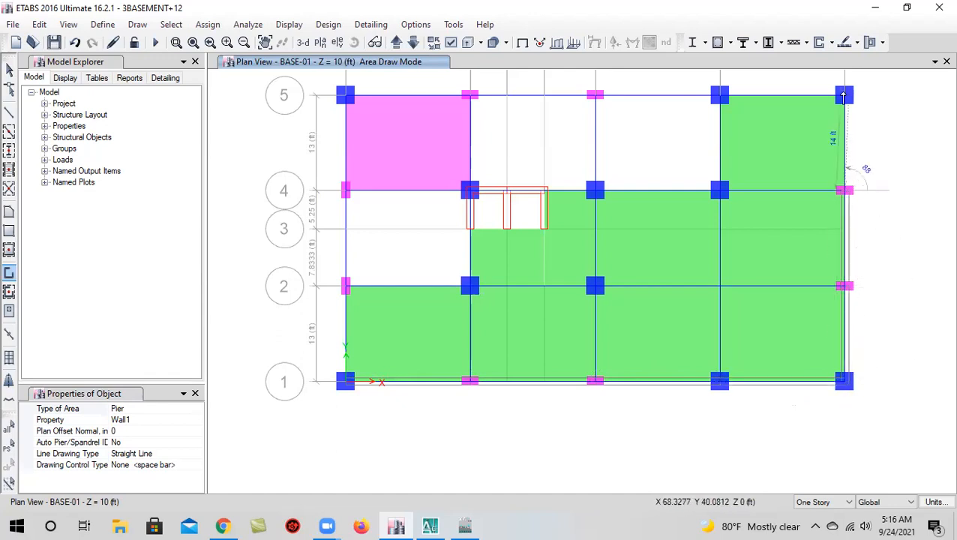
click(846, 97)
Continue the Wall1 pier walls along grid 5 from G to A and down grid A to grid 1, closing the perimeter
middle_drag(829, 191, 789, 381)
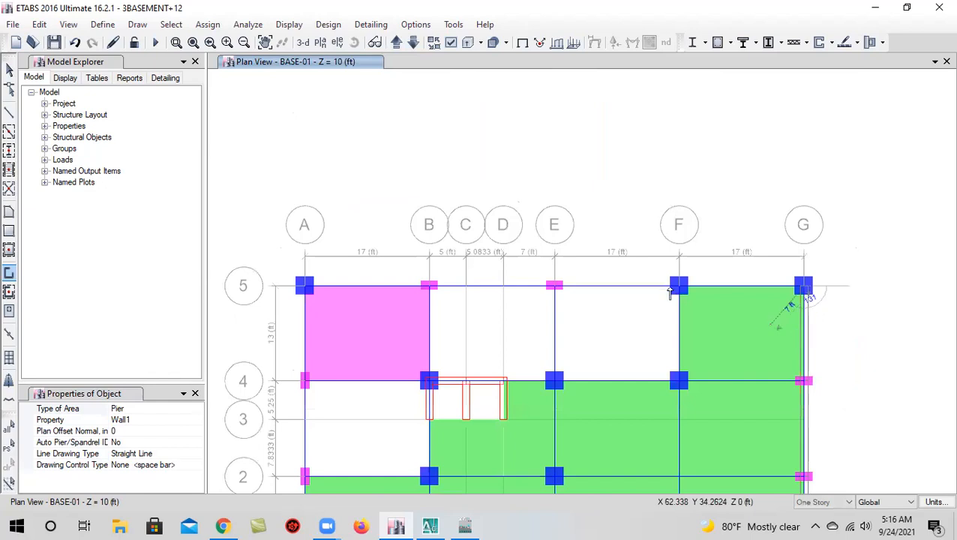
click(681, 288)
click(555, 286)
middle_drag(528, 272, 595, 196)
click(496, 209)
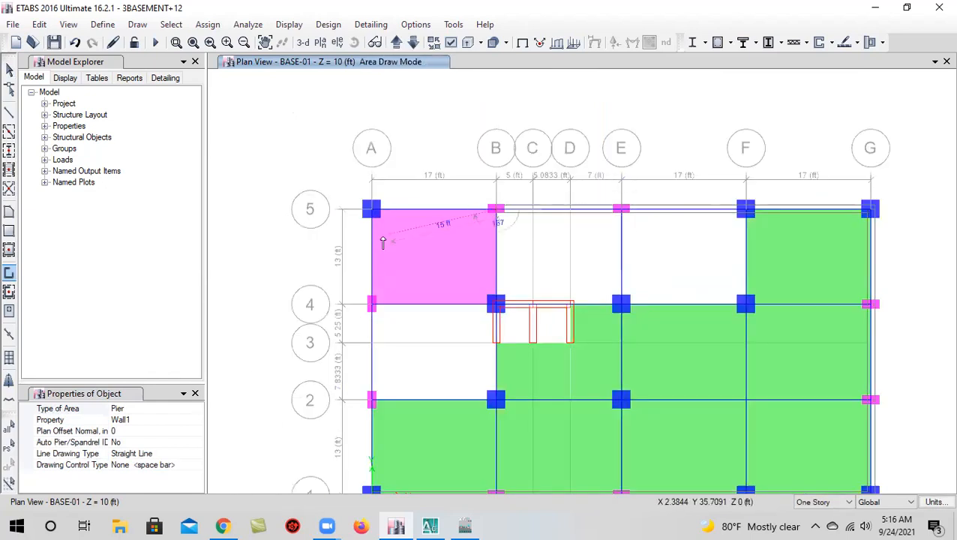
click(373, 210)
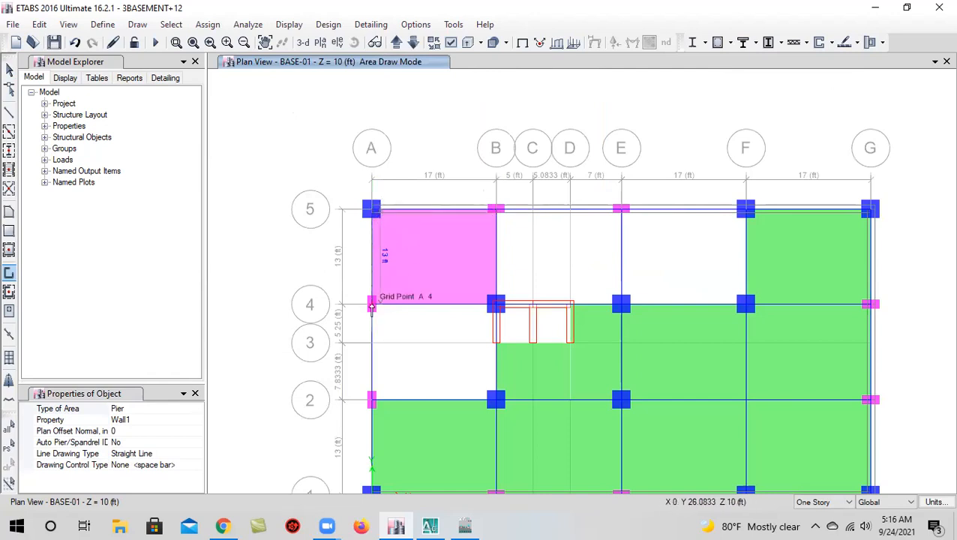
click(370, 307)
middle_drag(438, 292, 491, 184)
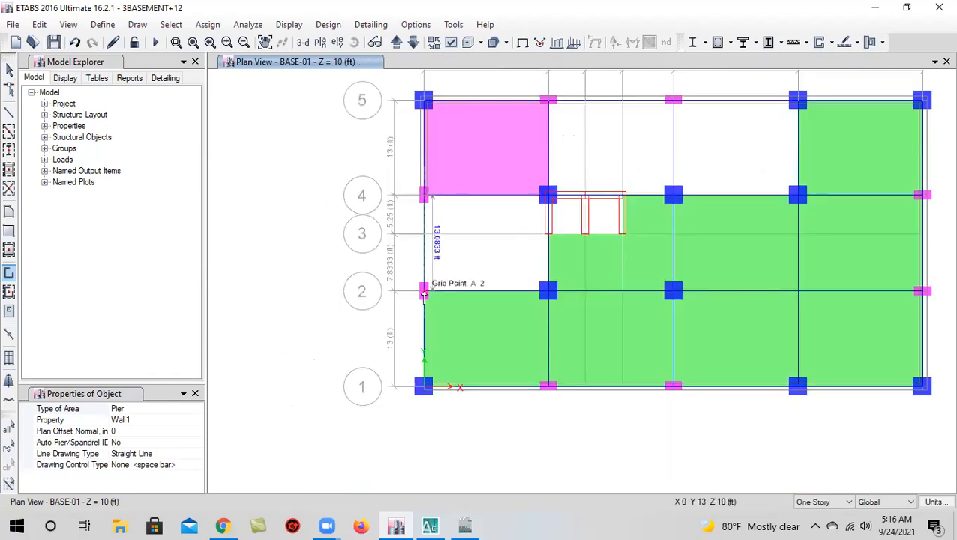
click(424, 292)
click(424, 385)
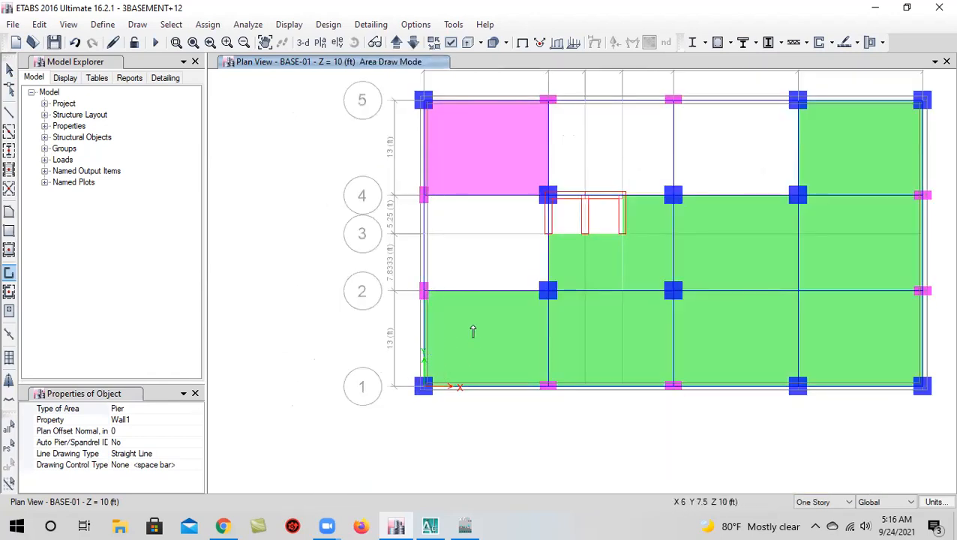
scroll(484, 331, down, 3)
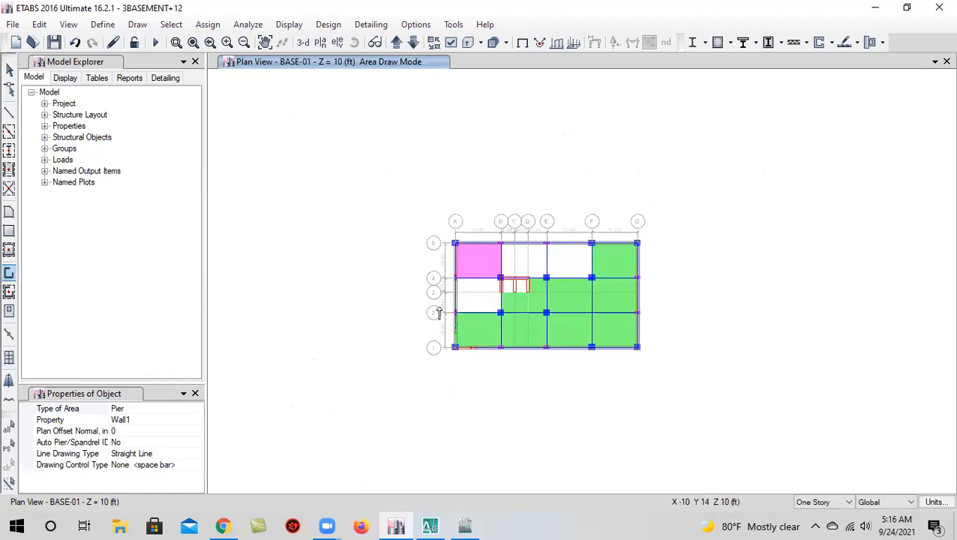
Undo all the Wall1 perimeter walls just drawn on BASE-01, leave wall drawing and save the model
click(73, 45)
click(73, 45)
click(73, 45)
click(73, 45)
click(74, 45)
click(74, 45)
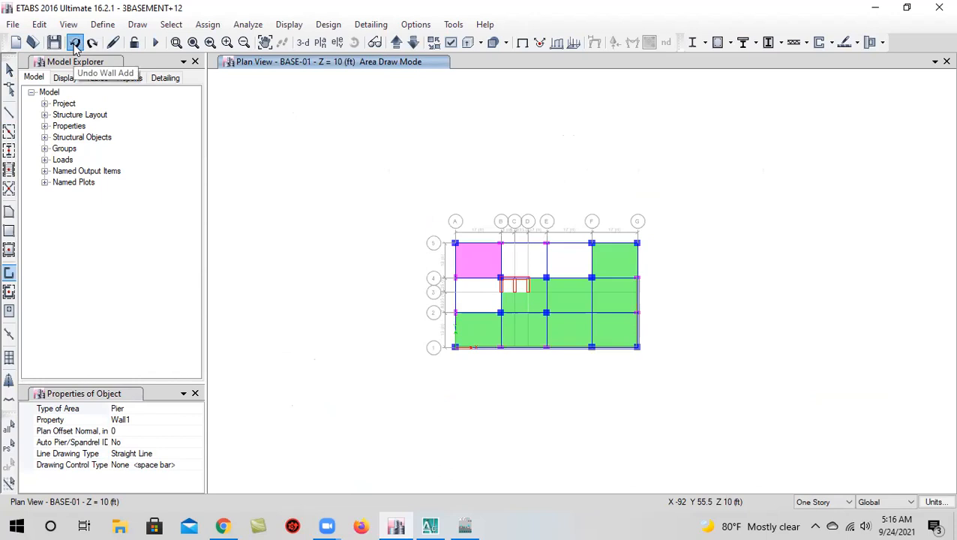
click(74, 45)
click(74, 45)
click(74, 45)
click(74, 45)
click(74, 45)
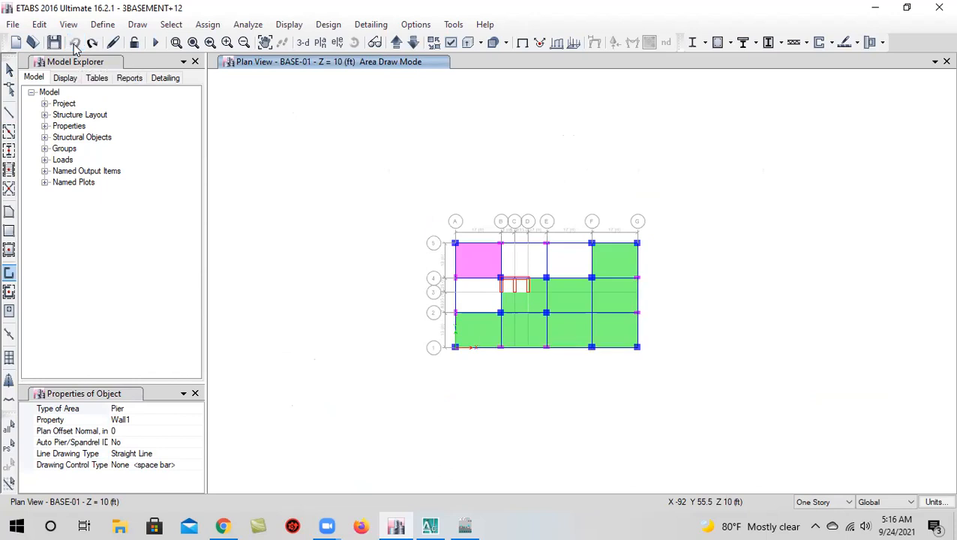
click(9, 70)
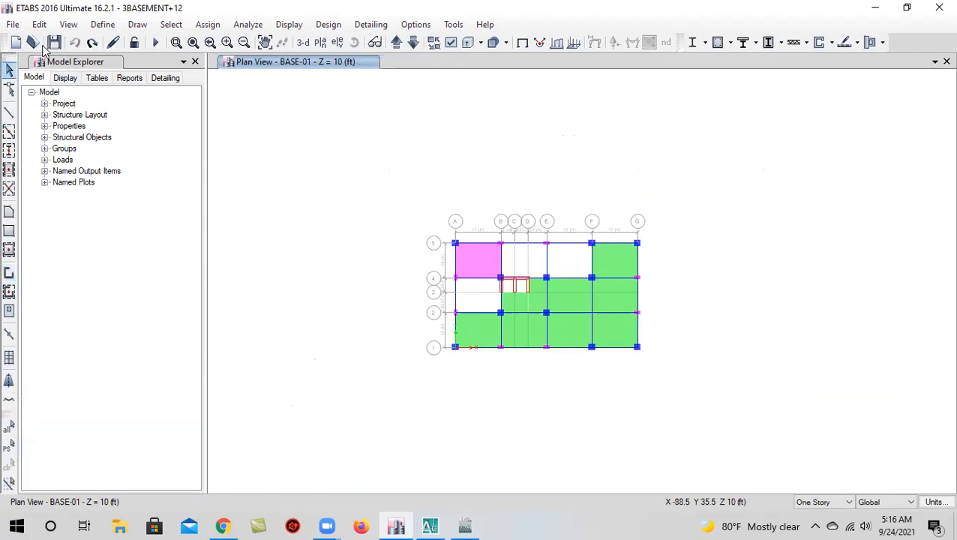
click(54, 42)
Add a copy of the Wall-12 wall property and name it Wall-15
click(103, 24)
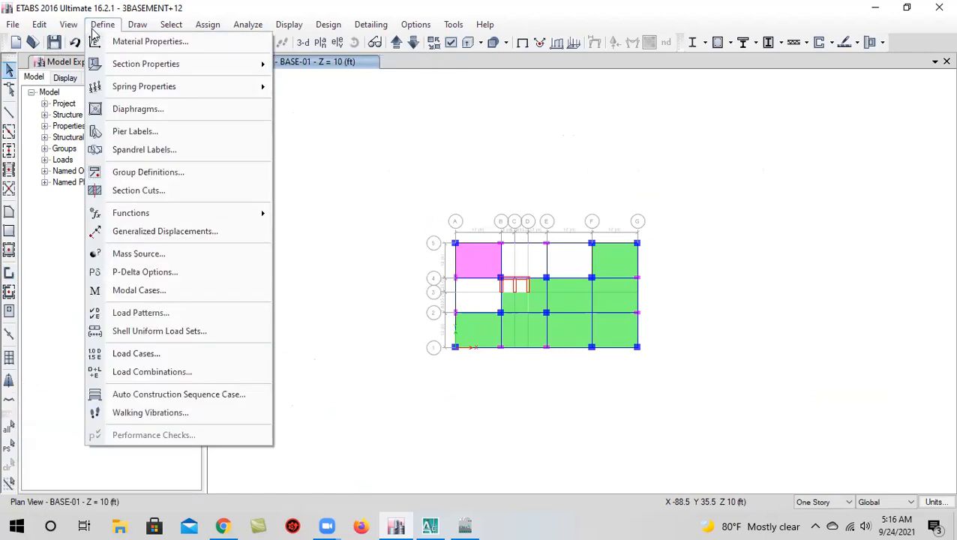
mouse_move(192, 60)
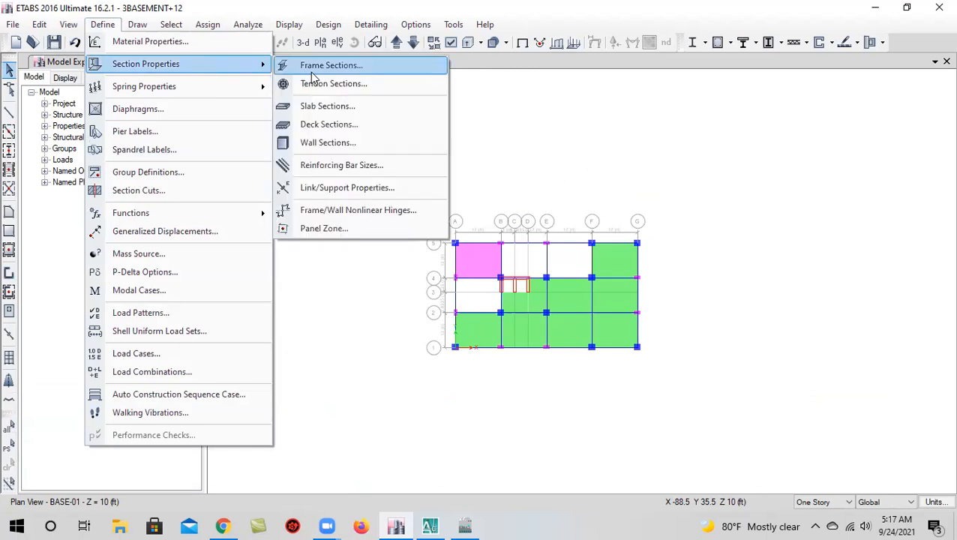
click(345, 145)
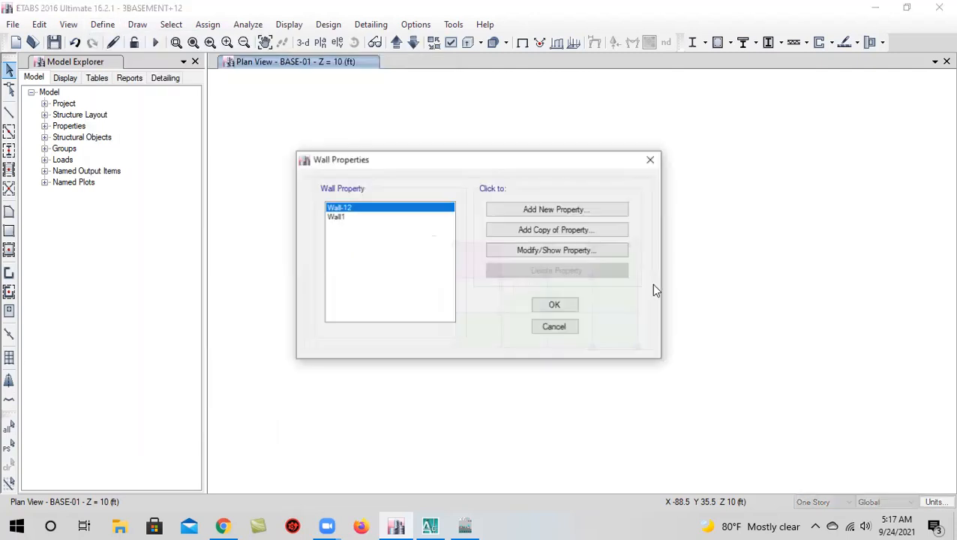
click(364, 217)
click(361, 209)
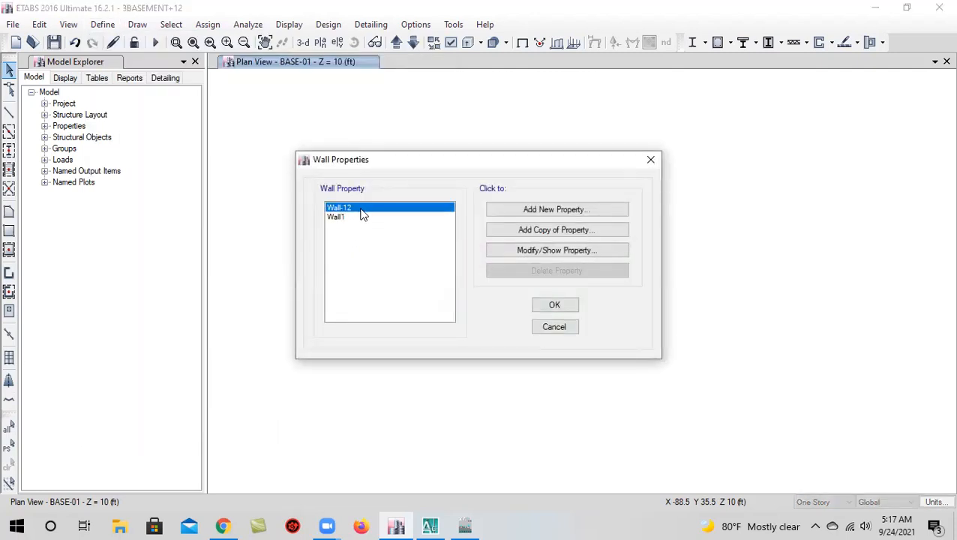
click(547, 234)
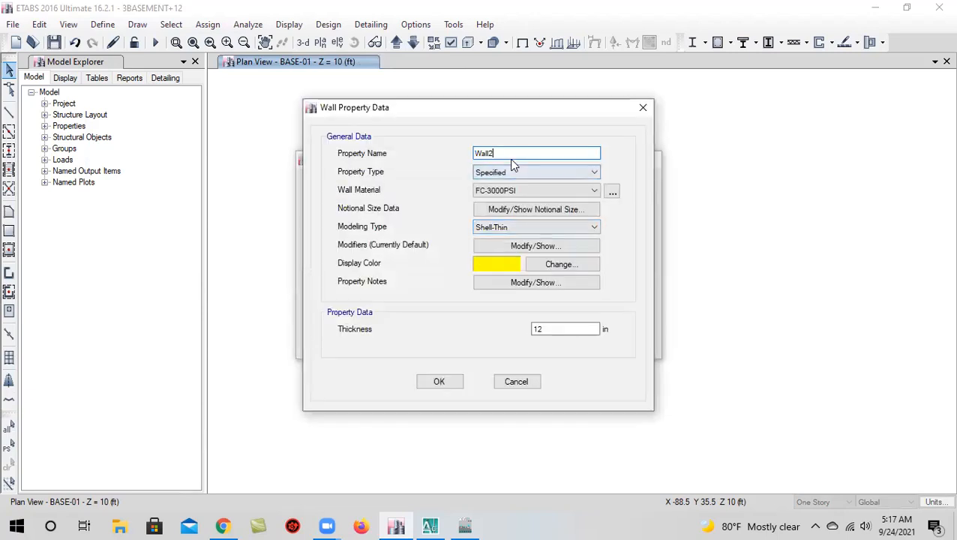
key(BackSpace)
text(-15)
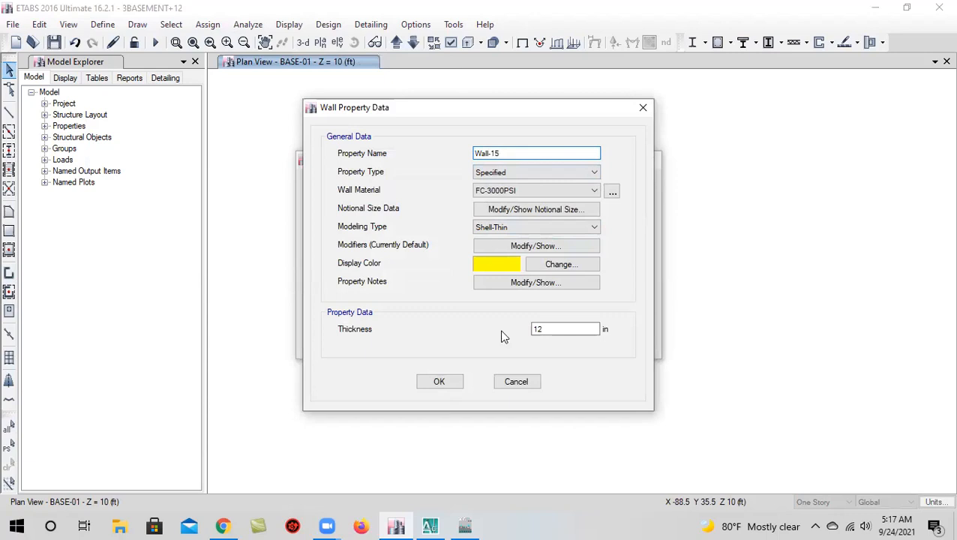
Change the thickness and display color of the Wall-15 property and accept the wall property definitions
click(567, 331)
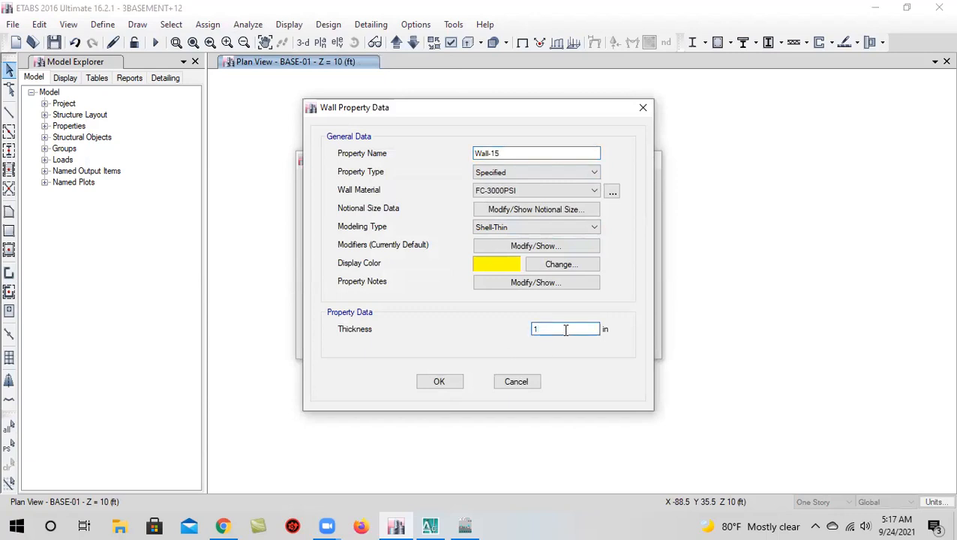
click(504, 267)
click(352, 311)
click(454, 383)
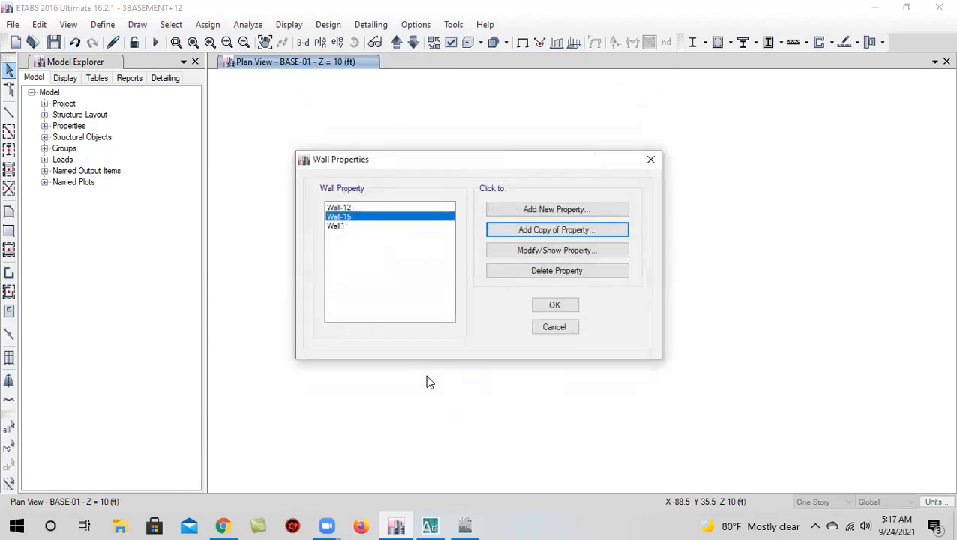
click(569, 306)
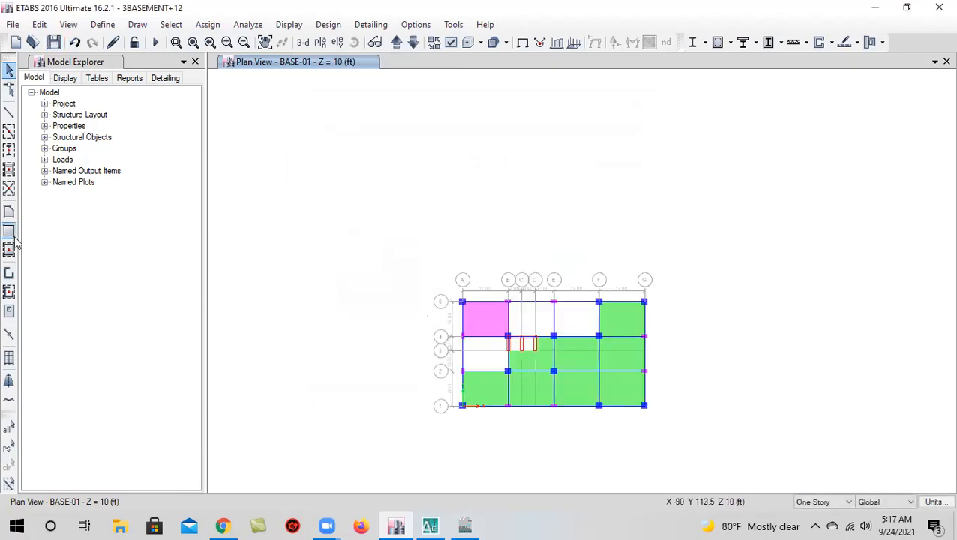
Draw Wall-15 pier walls on BASE-01 along grid 5 from A to G, undoing the misaligned segment between E and F
click(9, 273)
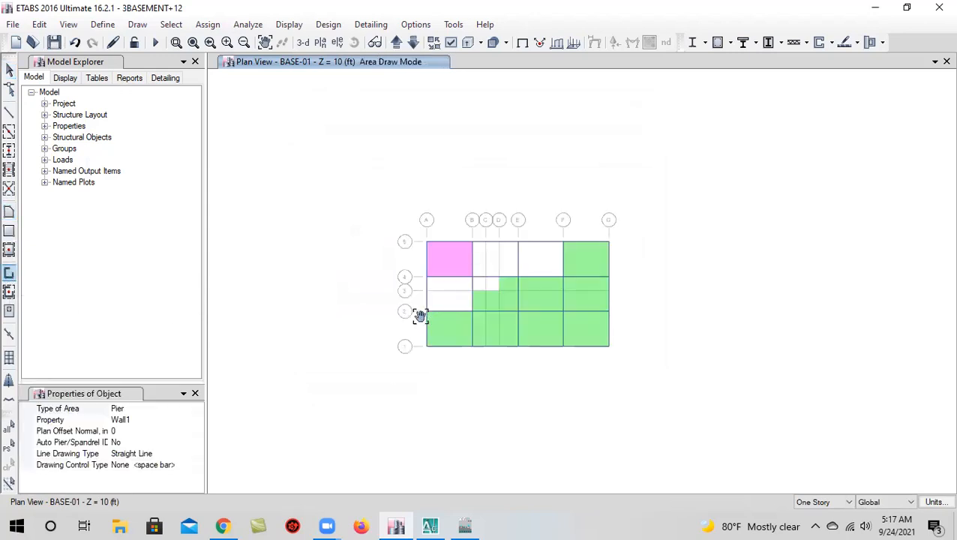
click(198, 420)
click(143, 456)
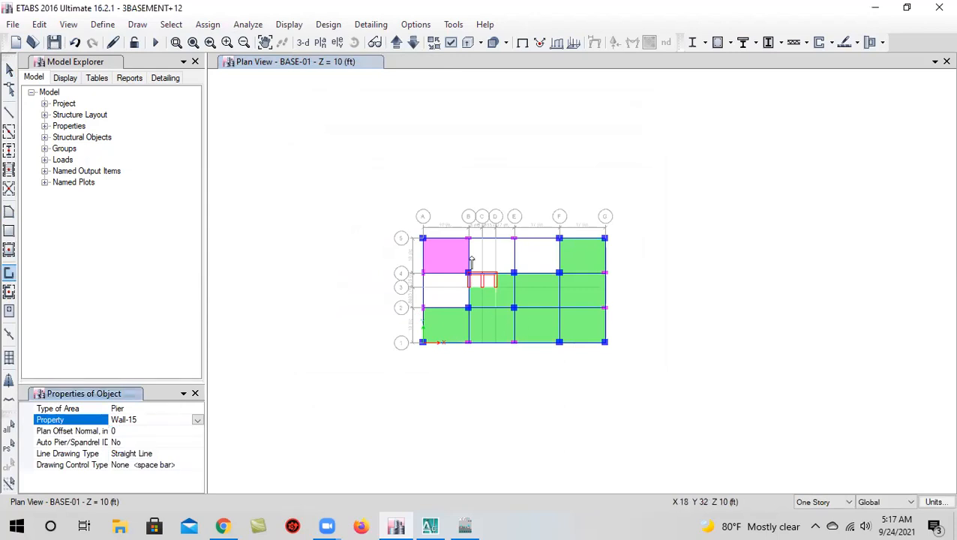
scroll(469, 266, up, 3)
click(342, 149)
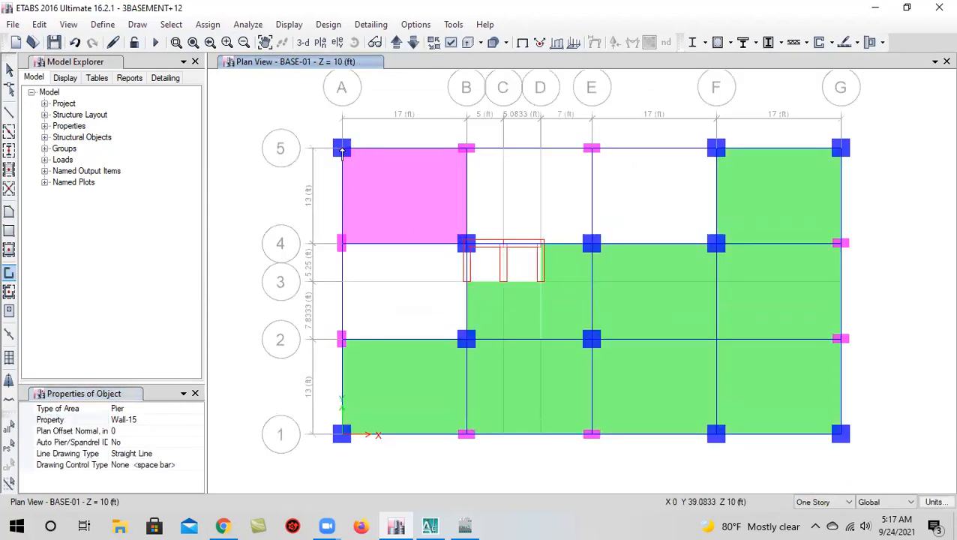
click(468, 149)
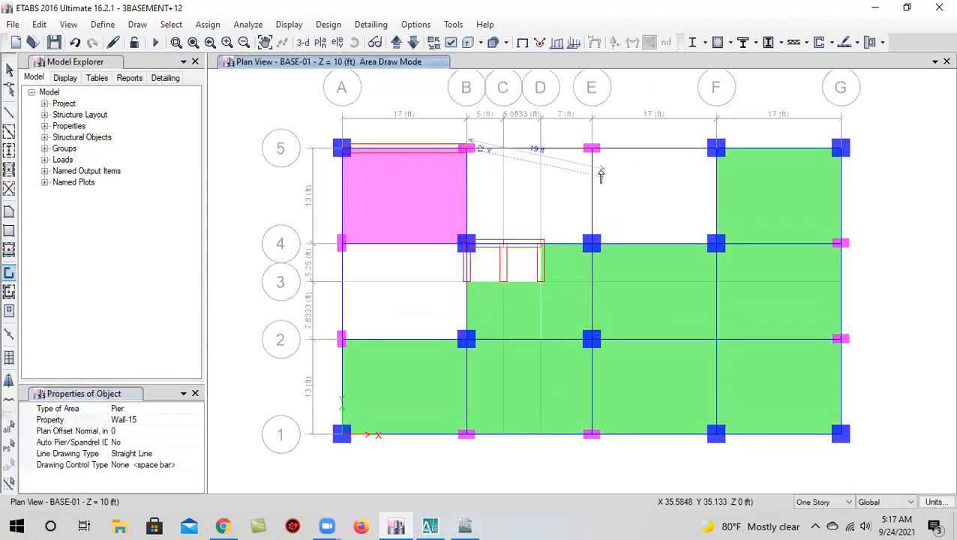
click(592, 148)
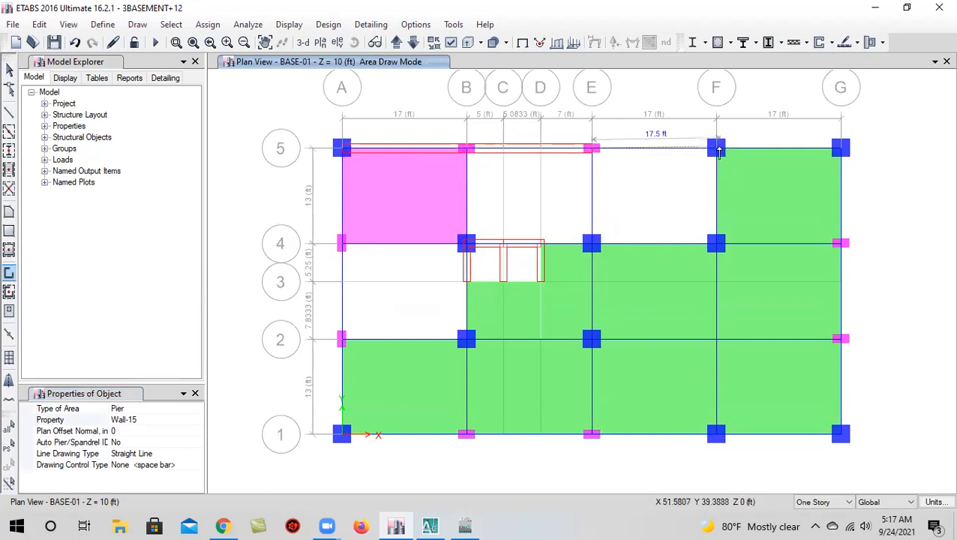
click(717, 149)
click(75, 43)
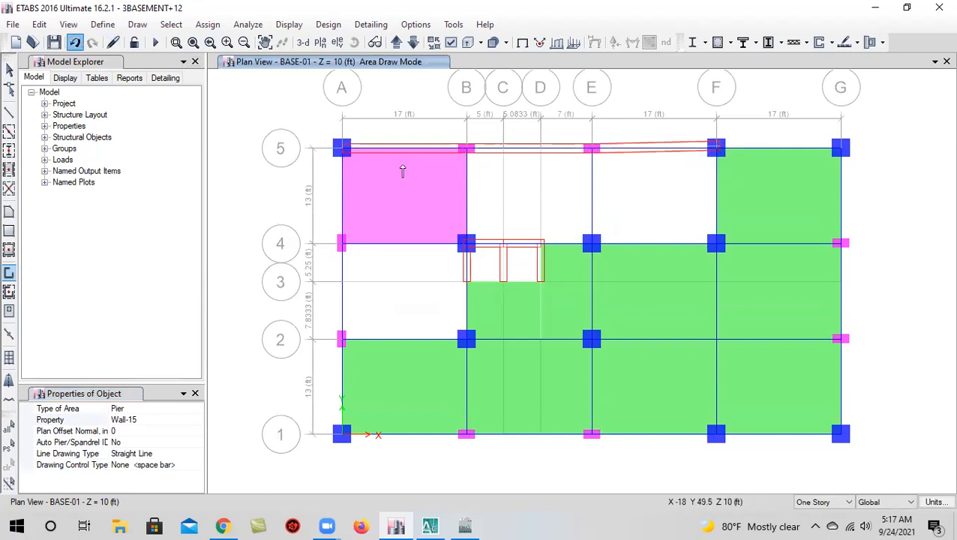
click(840, 148)
Continue the Wall-15 walls down grid G from 5 to 1 and along grid 1 back to A
click(841, 244)
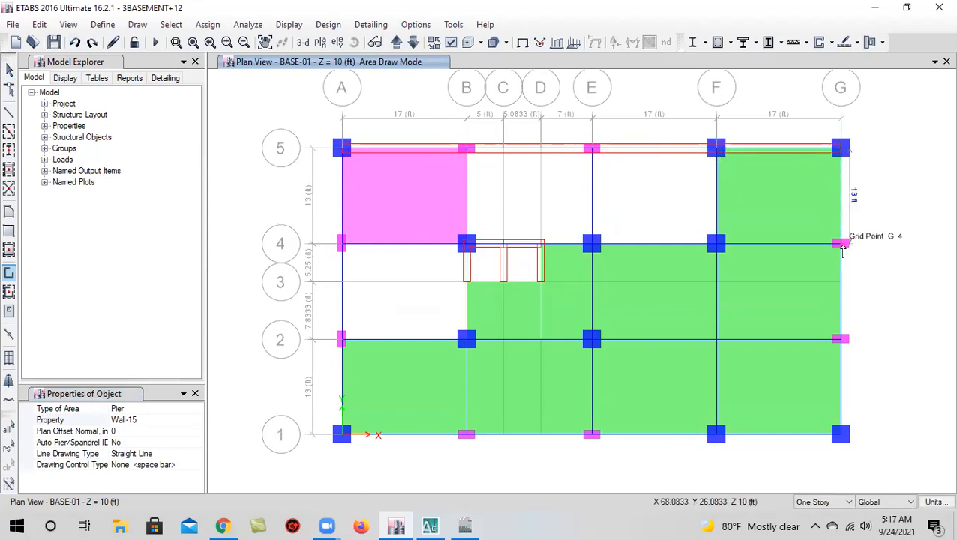
click(840, 339)
click(841, 435)
click(717, 435)
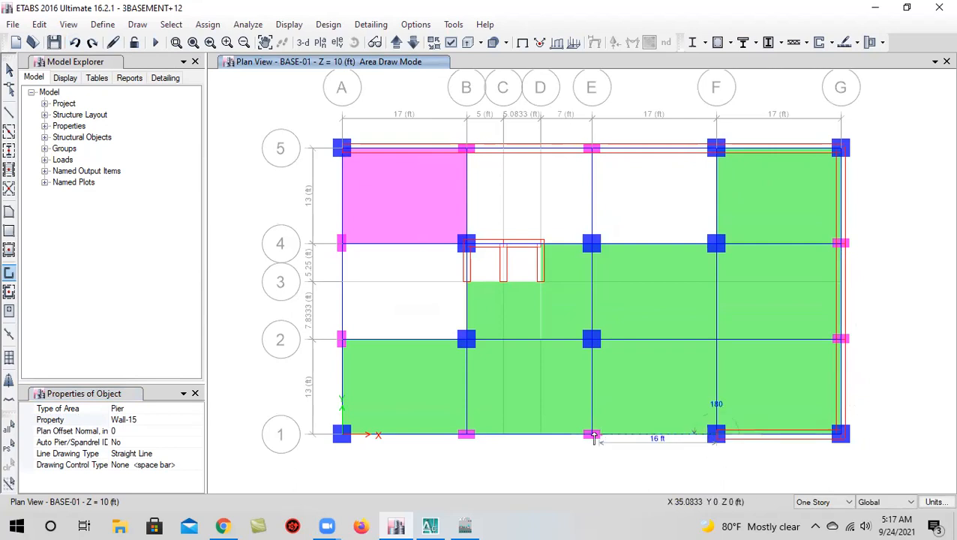
click(591, 436)
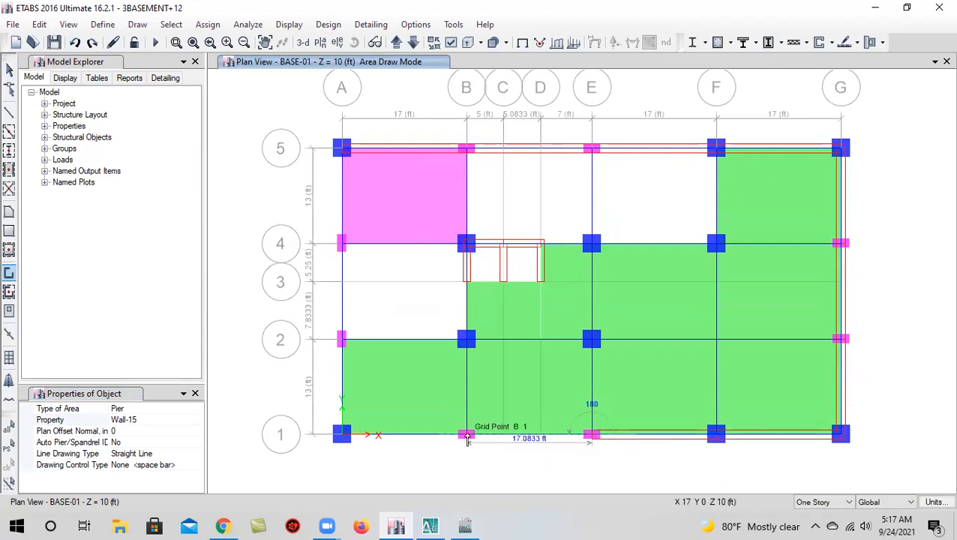
click(467, 435)
click(342, 434)
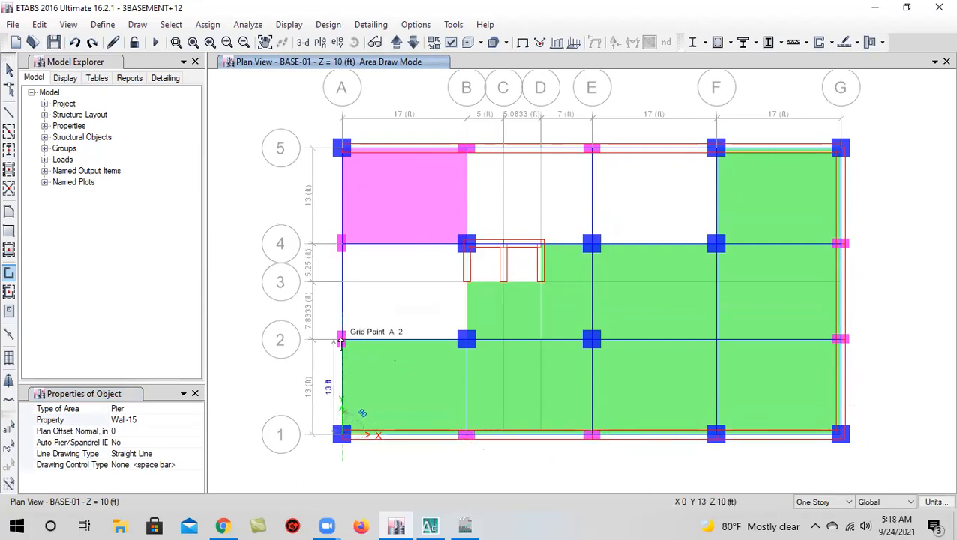
Close the wall perimeter along grid A from 1 to 5, then save the model in the default 3D view and leave wall drawing
click(341, 340)
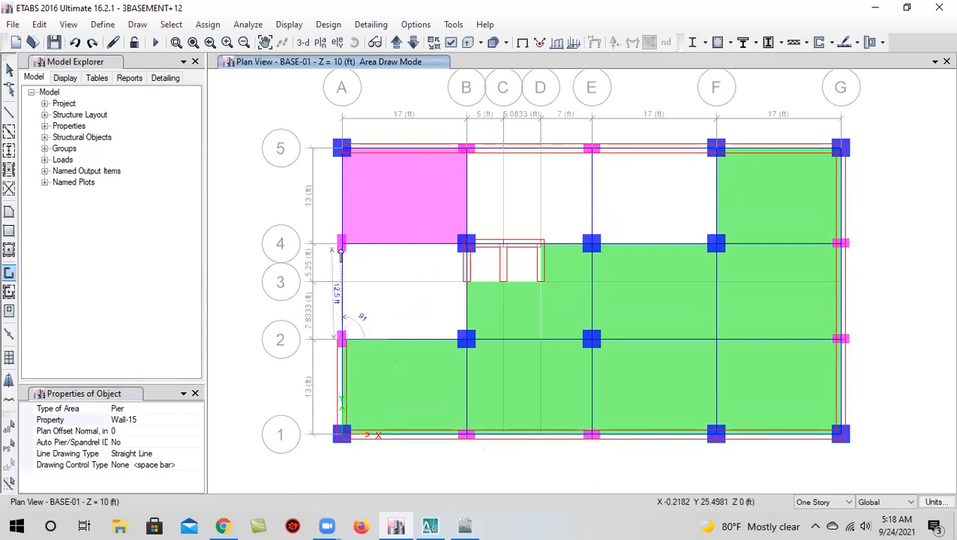
click(341, 244)
click(341, 148)
scroll(559, 248, down, 3)
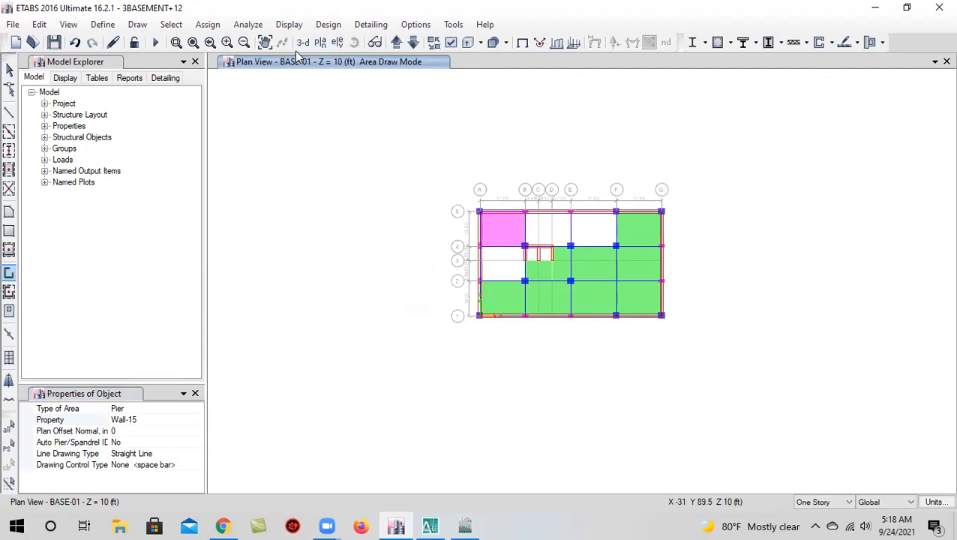
click(302, 42)
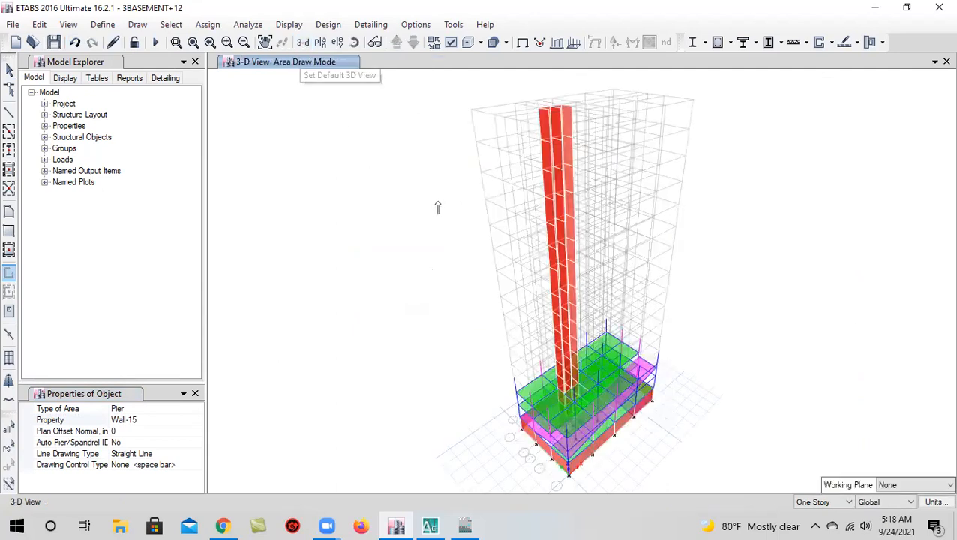
click(53, 42)
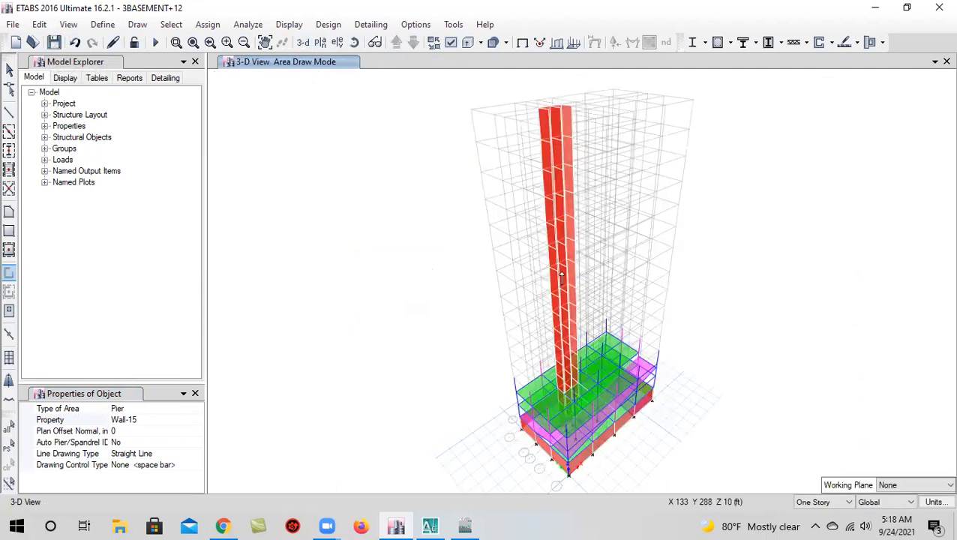
middle_drag(565, 301, 563, 256)
click(9, 71)
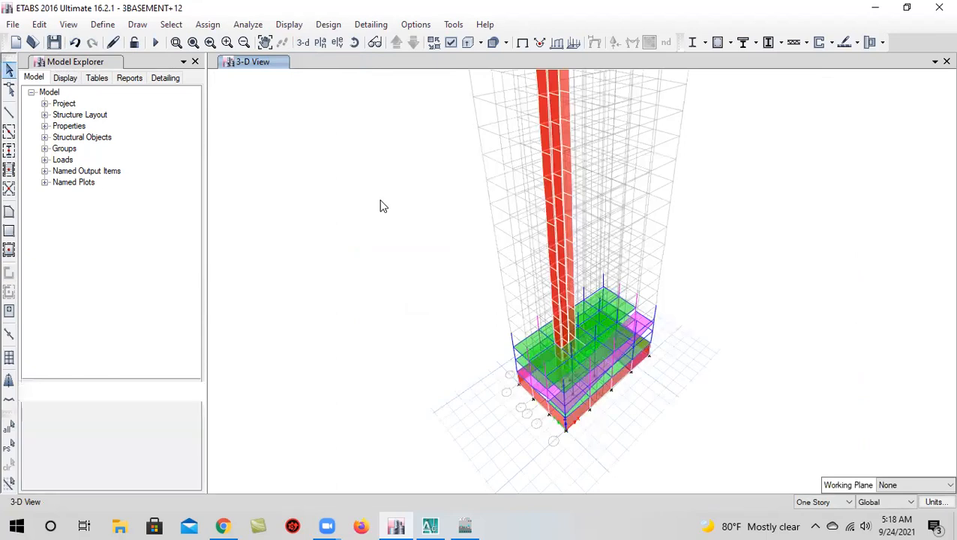
Select the lowest-level retaining walls along grid 1 and grid A in the 3D view
scroll(592, 417, up, 5)
click(640, 322)
click(674, 299)
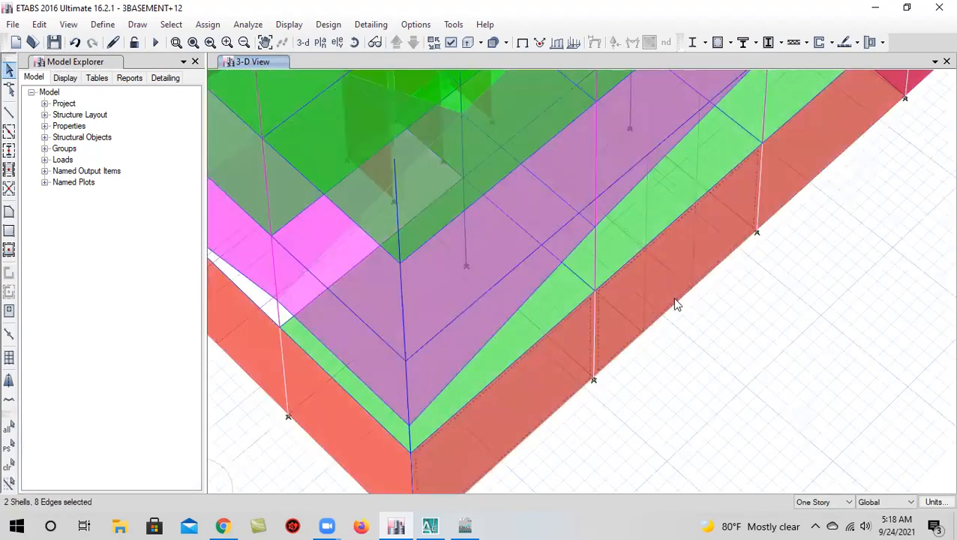
scroll(714, 275, down, 3)
click(726, 246)
click(786, 196)
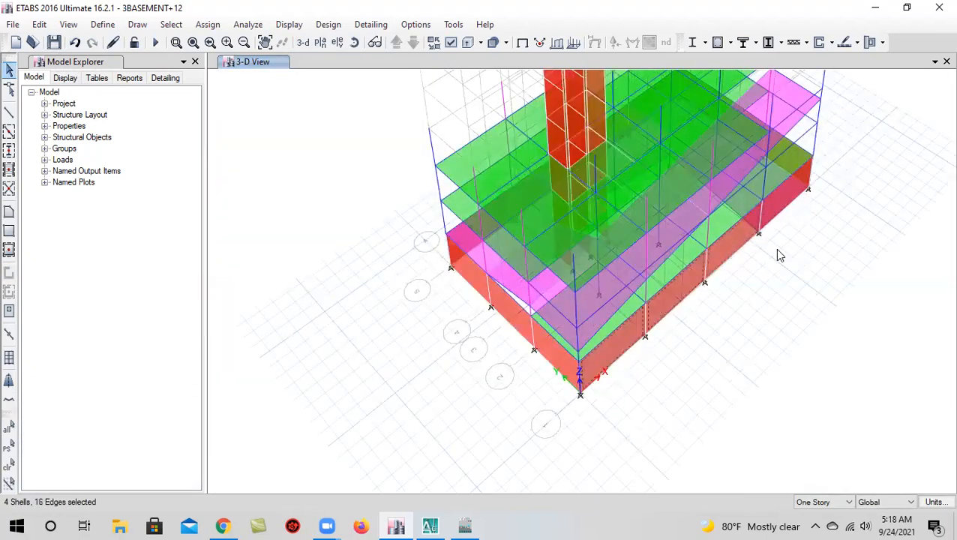
click(508, 315)
click(470, 290)
Add the four retaining walls along grid 5 to the selection and check the selected walls from the grid 1 side
click(356, 42)
drag(457, 331, 608, 301)
middle_drag(493, 272, 482, 246)
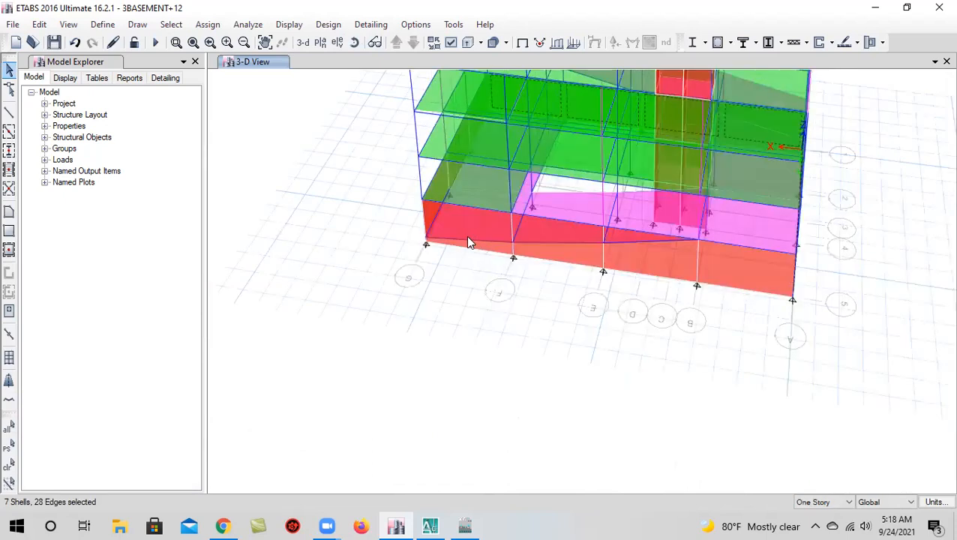
click(578, 258)
click(775, 272)
click(356, 43)
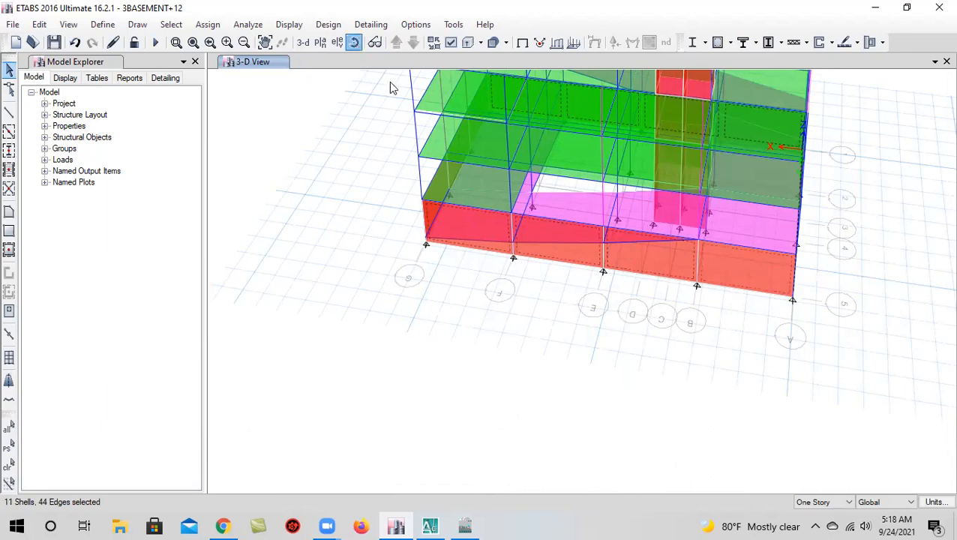
drag(759, 310, 441, 333)
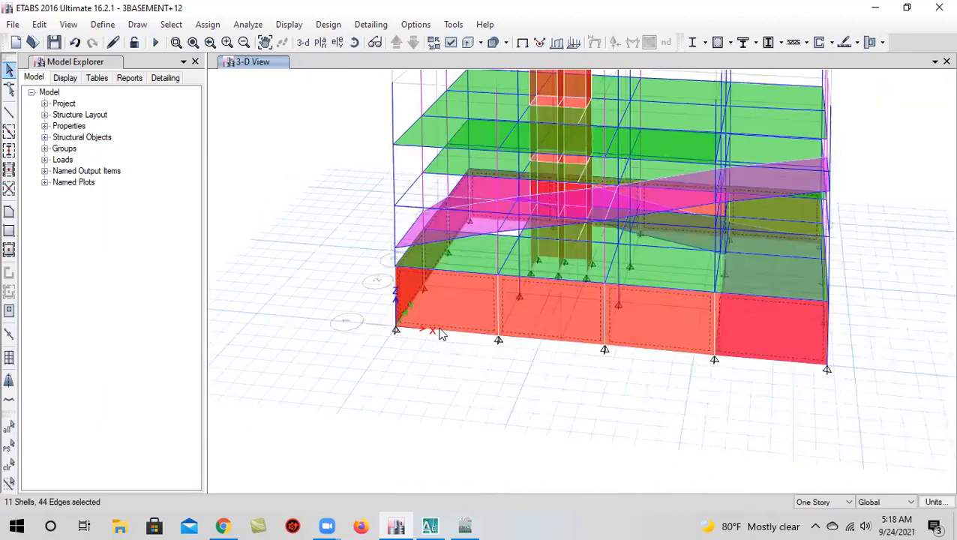
scroll(524, 368, down, 4)
scroll(510, 344, up, 2)
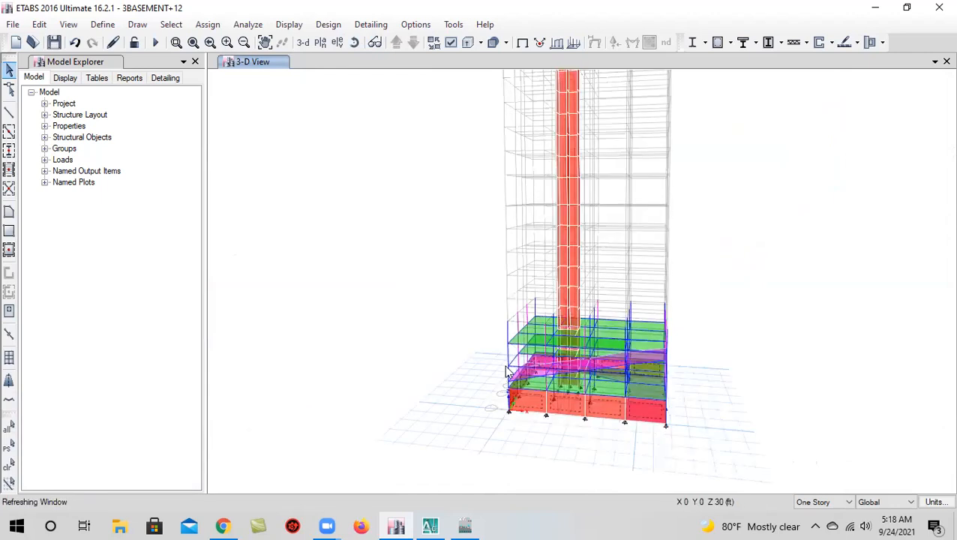
Replicate the selected retaining walls to stories BASE-02 and BASE-3
click(304, 43)
scroll(555, 367, up, 4)
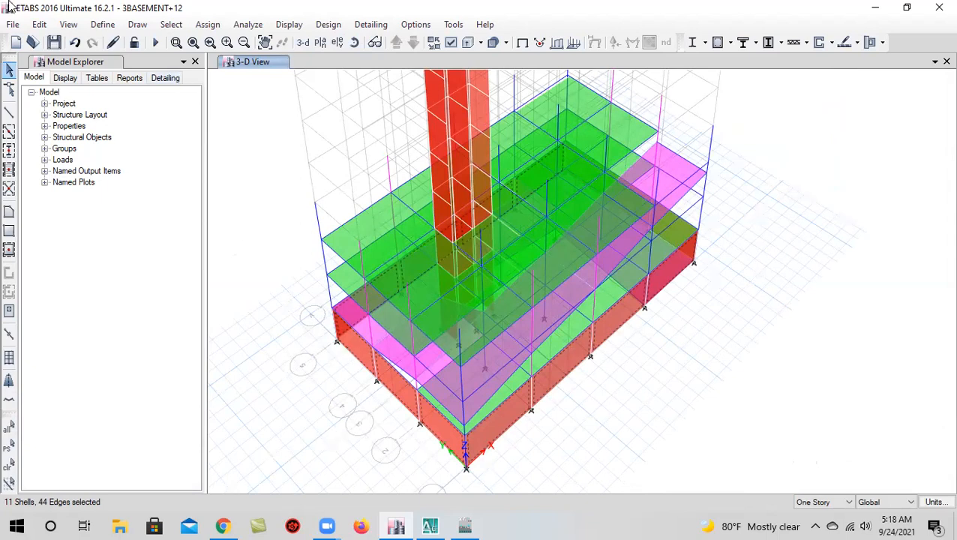
click(39, 24)
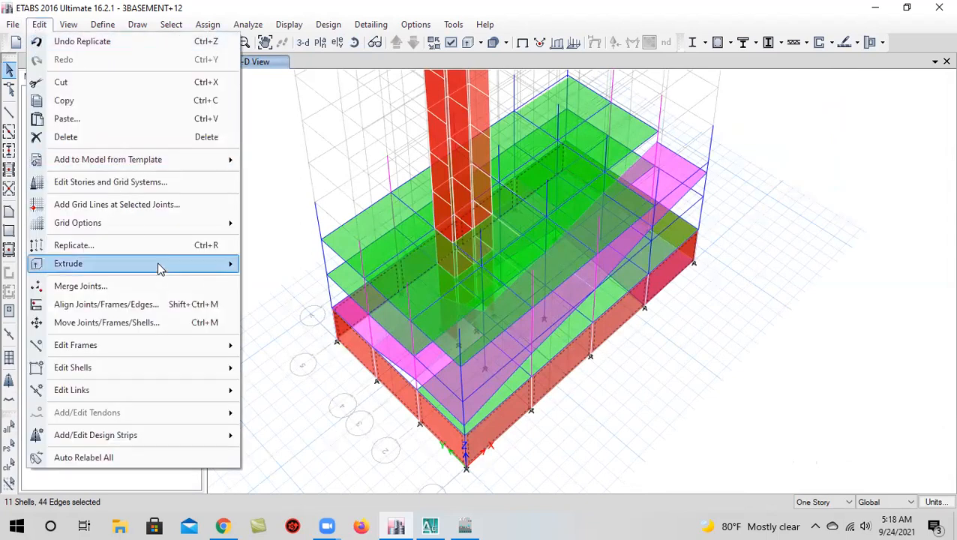
mouse_move(159, 267)
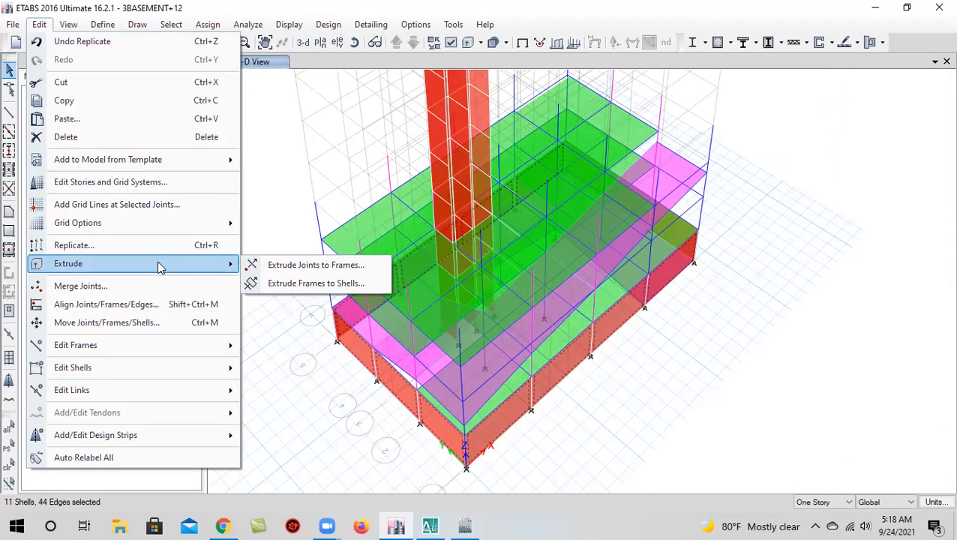
click(157, 246)
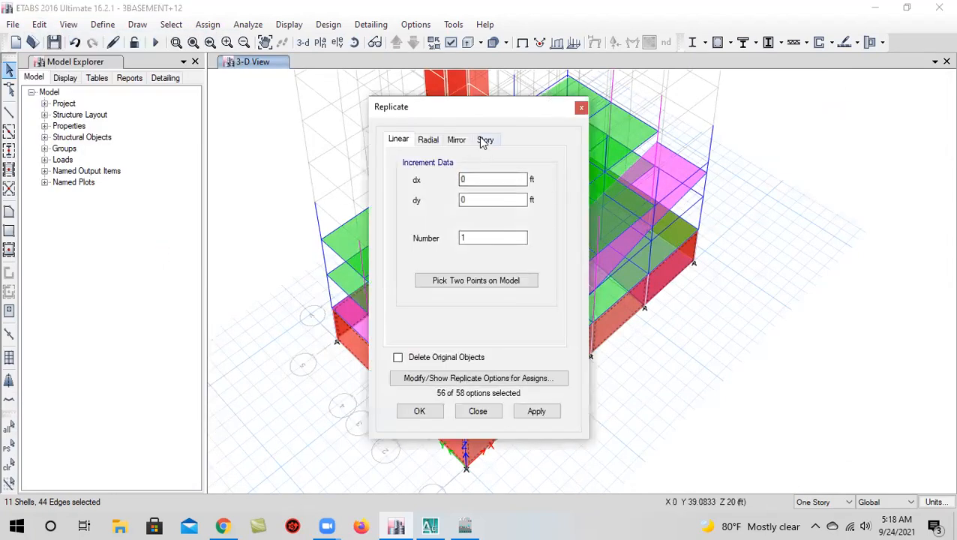
click(485, 139)
click(443, 269)
scroll(443, 268, down, 2)
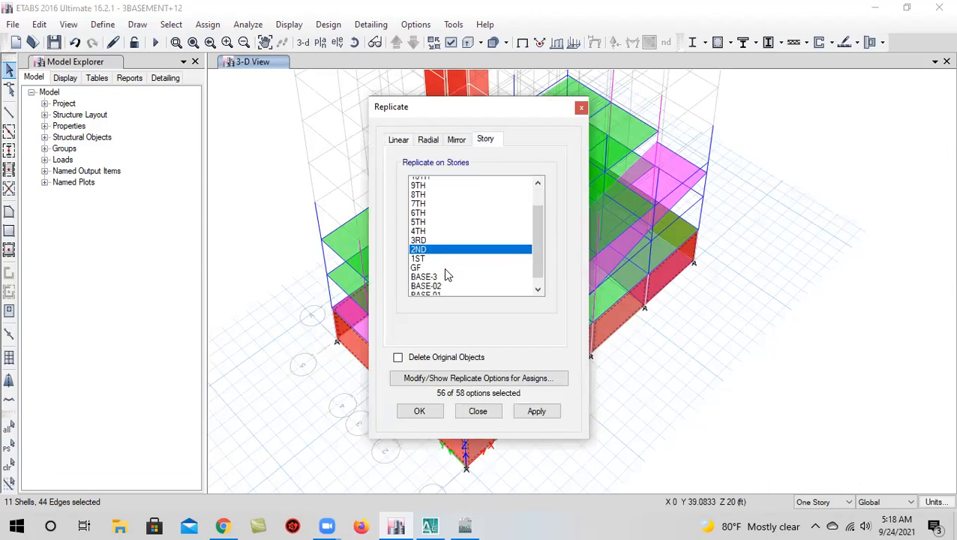
drag(451, 273, 451, 265)
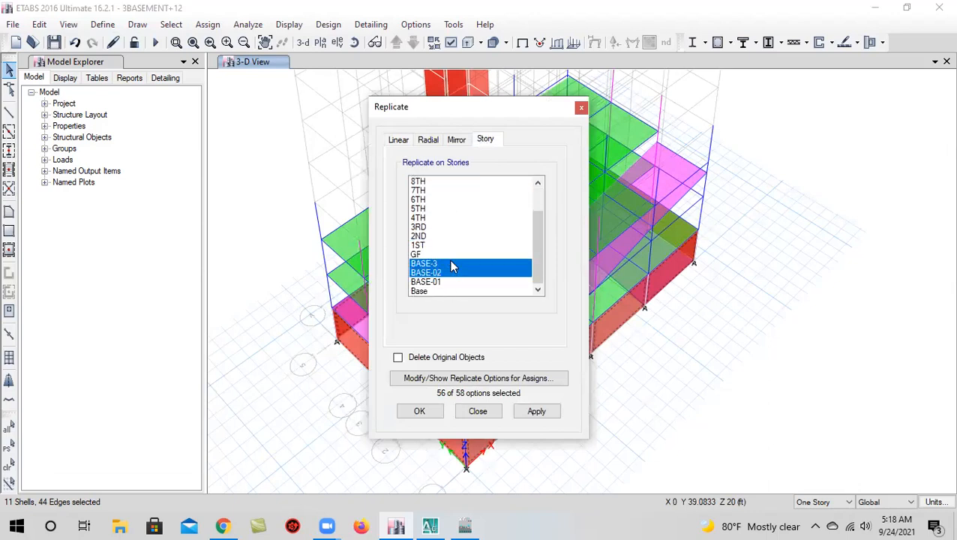
click(535, 411)
click(424, 412)
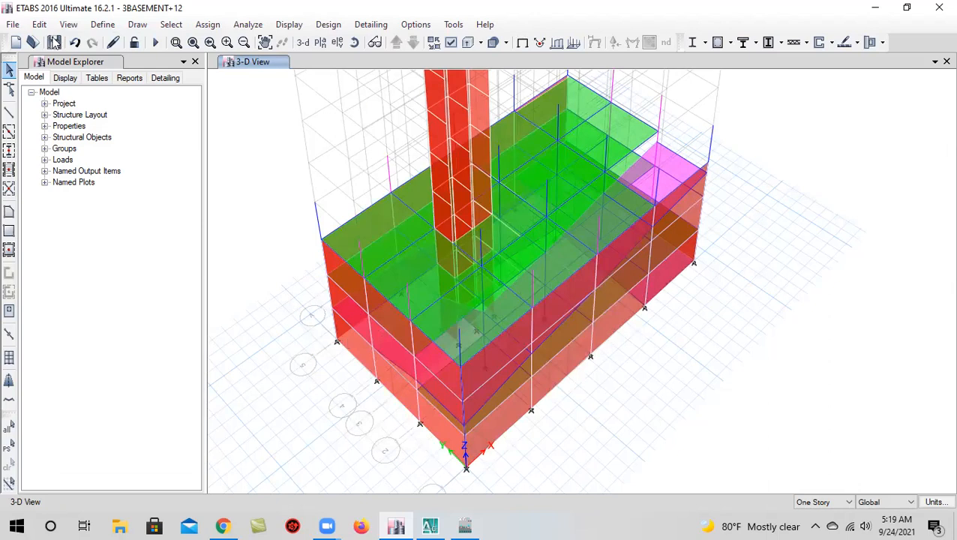
Open the story data and rename the BASE-01 story as BASE-03
click(103, 24)
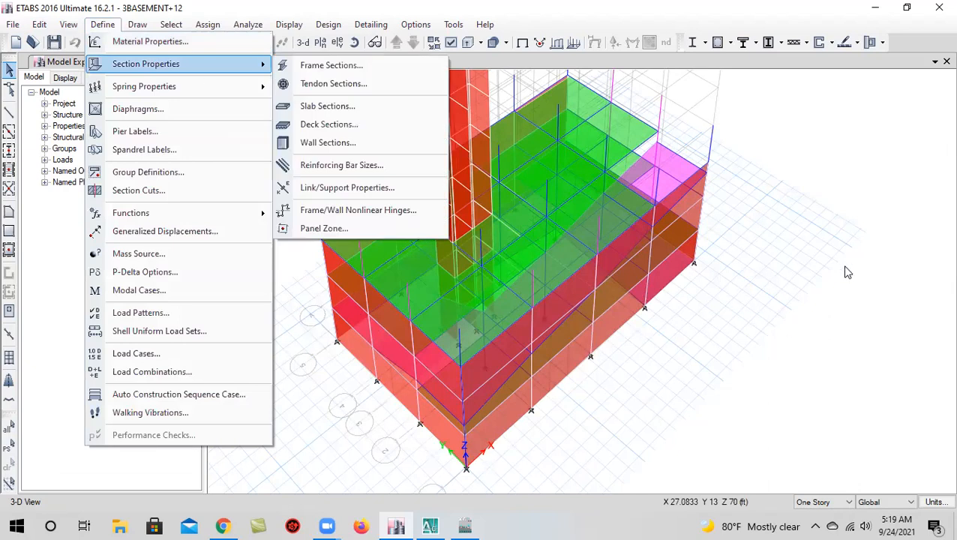
right_click(838, 238)
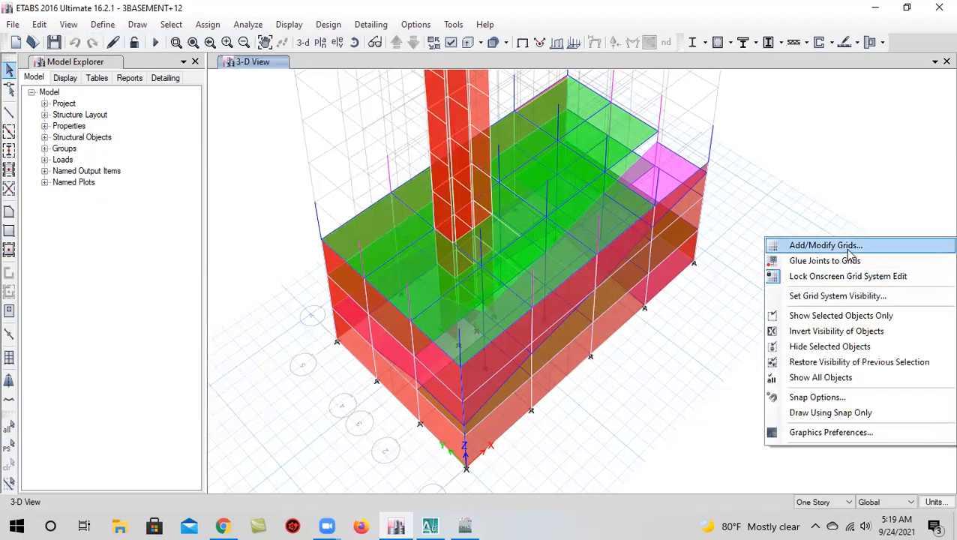
key(Return)
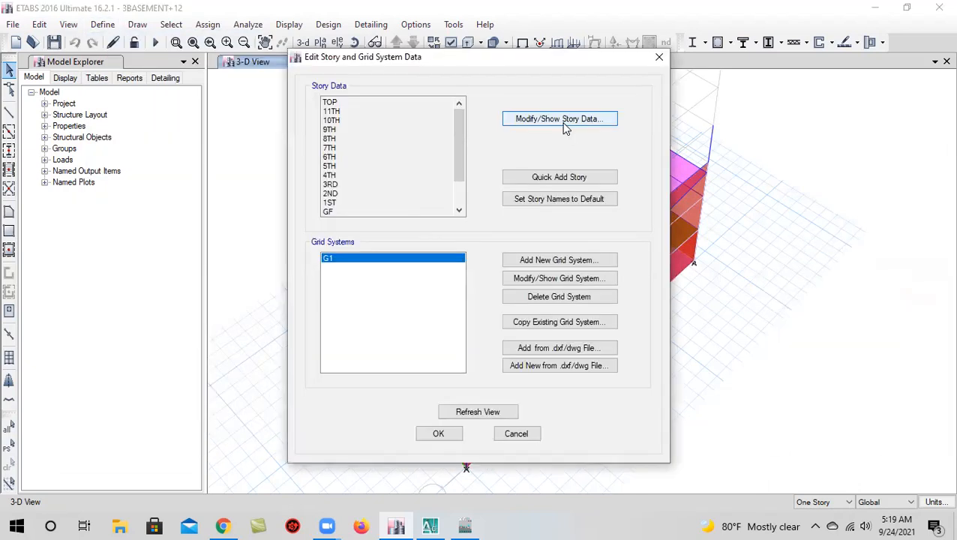
click(567, 128)
scroll(315, 328, down, 3)
double_click(314, 324)
click(312, 323)
text(3)
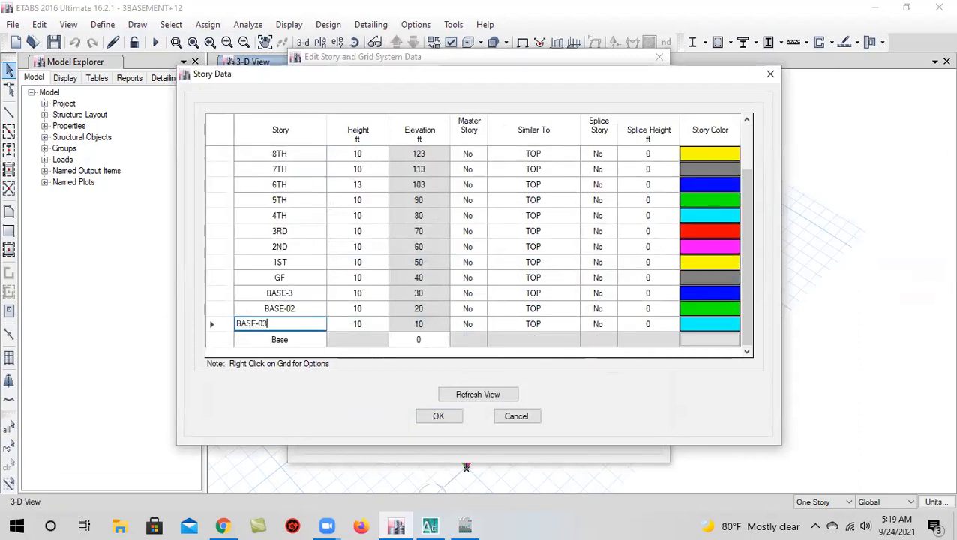
Renumber the BASE-3 story as basement 1 and accept the story data
double_click(313, 308)
click(313, 309)
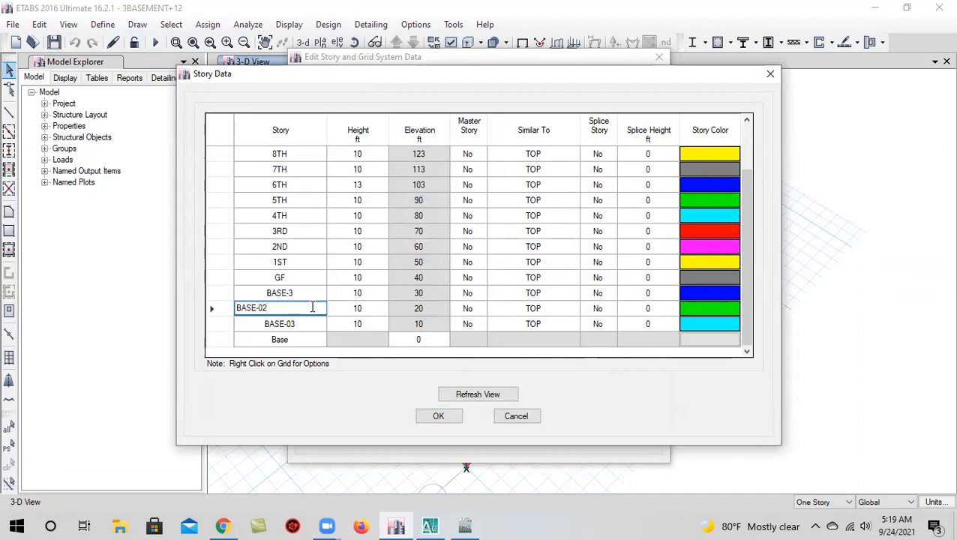
double_click(315, 293)
click(315, 293)
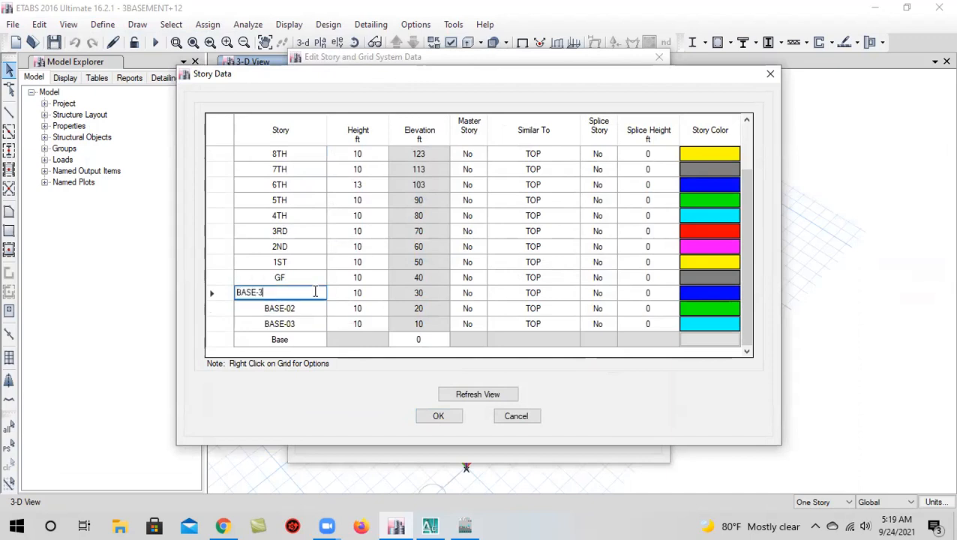
text(1)
click(439, 417)
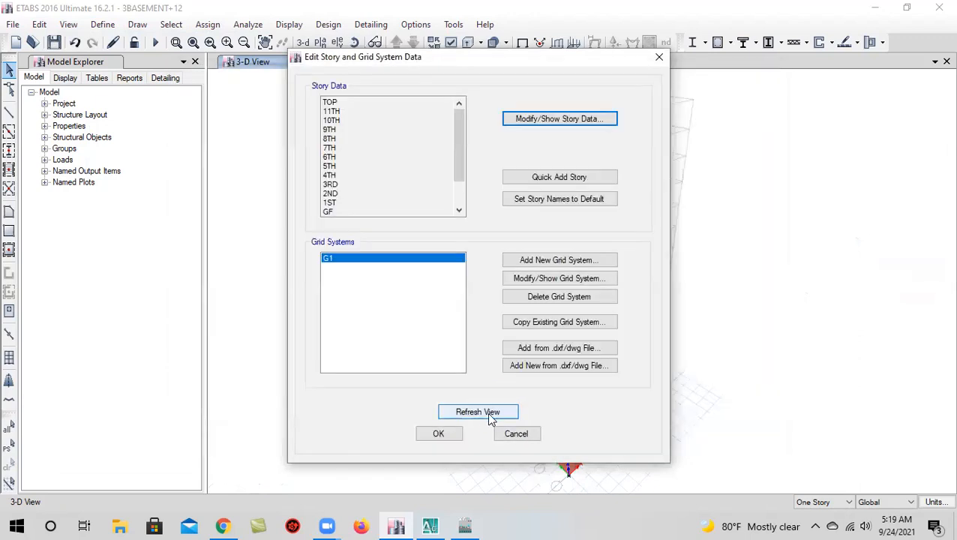
Accept the story and grid system data, save the model and check the basement retaining walls in the 3-D view
click(441, 436)
click(52, 42)
drag(480, 234, 482, 319)
scroll(478, 321, up, 3)
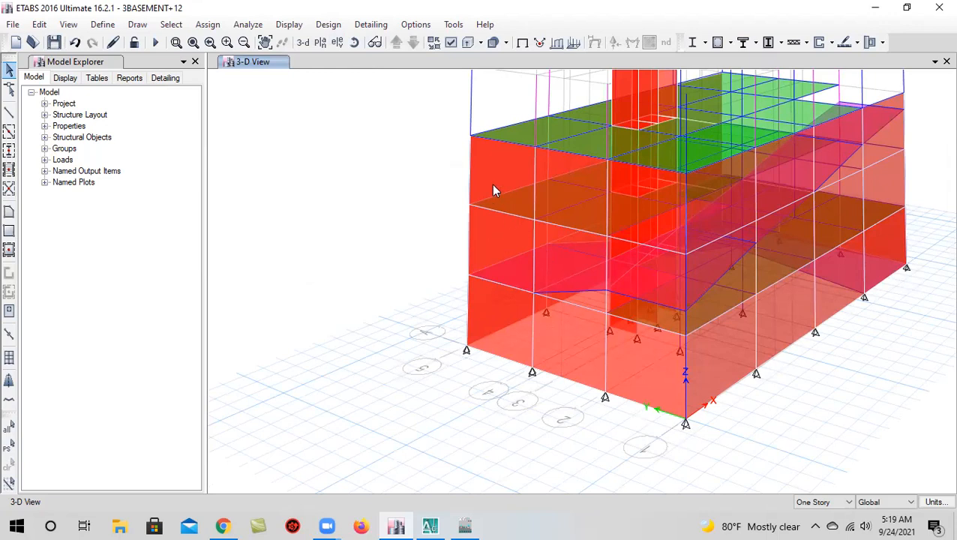
scroll(554, 348, down, 5)
click(54, 44)
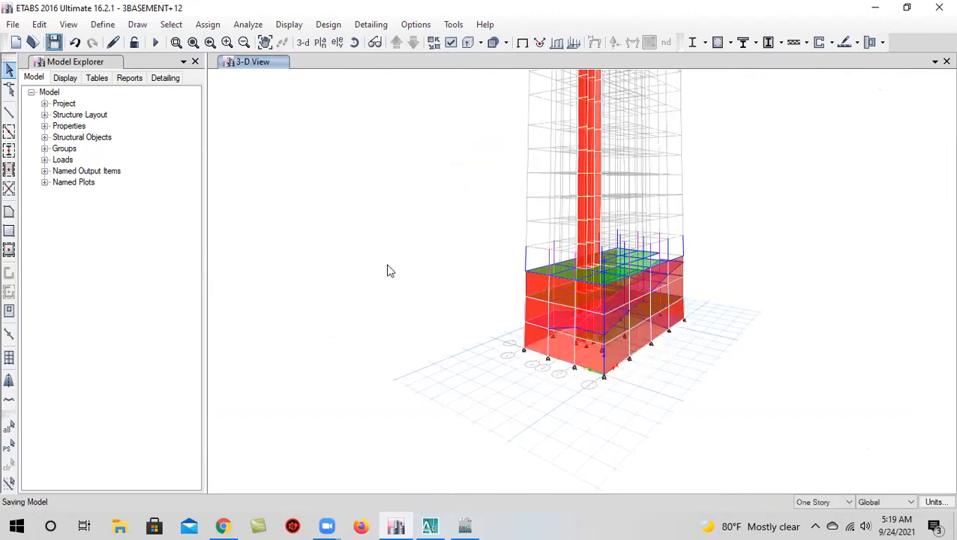
scroll(570, 330, up, 4)
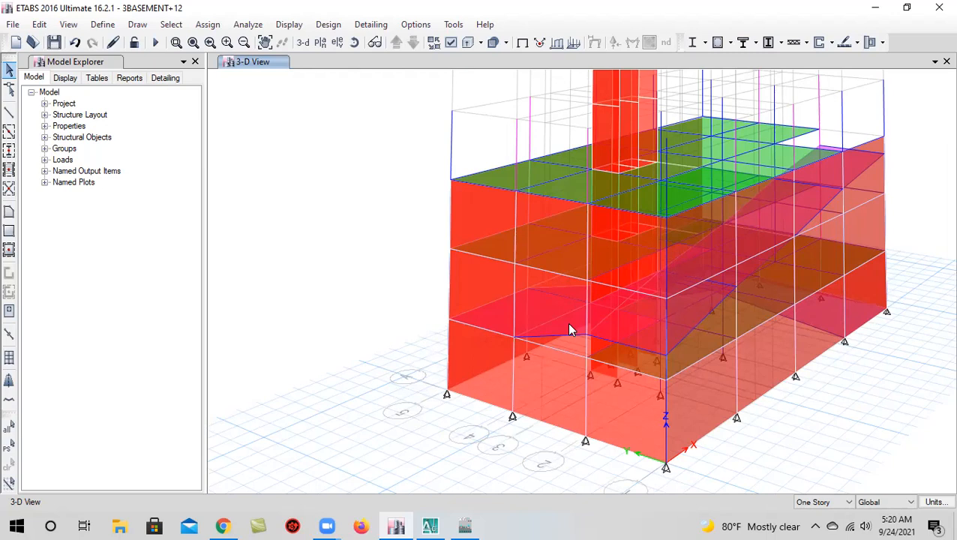
scroll(451, 345, down, 3)
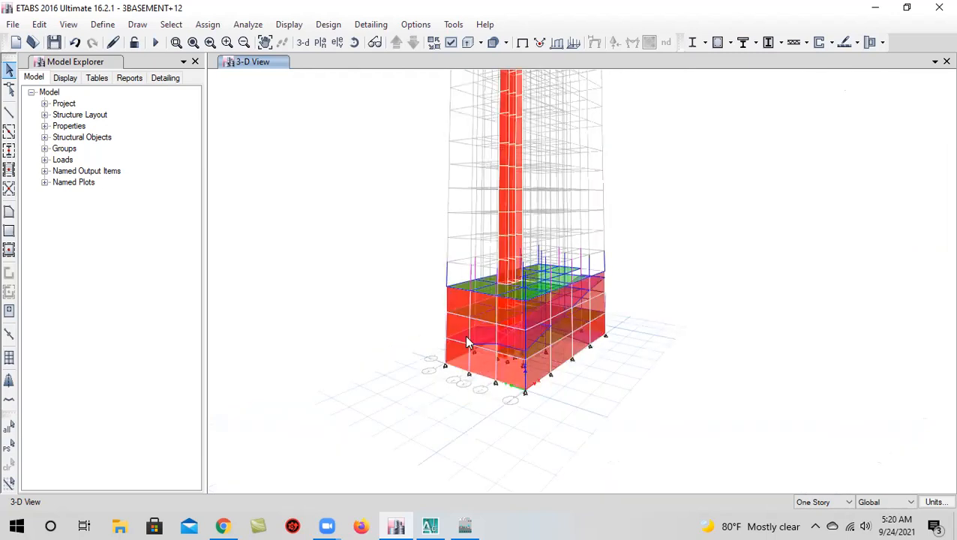
click(308, 44)
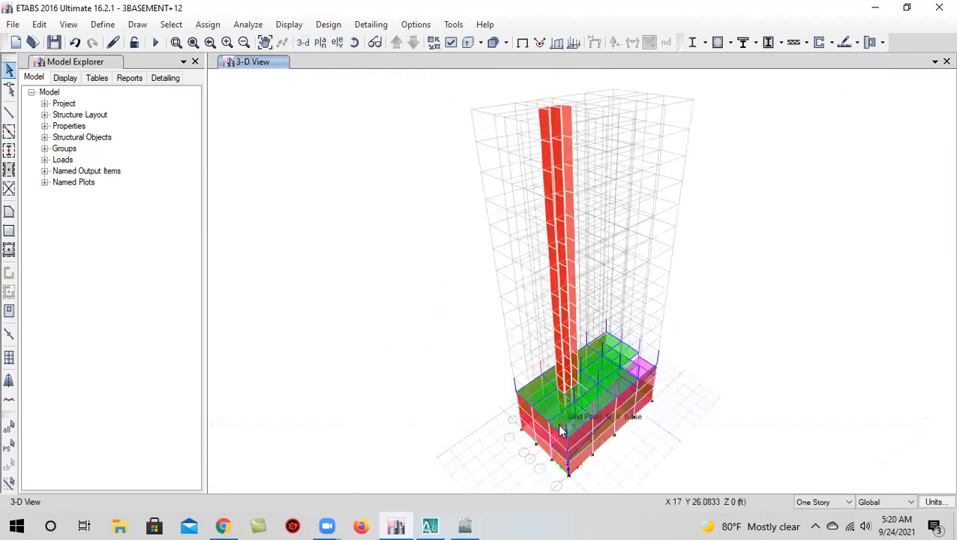
scroll(525, 435, up, 2)
Switch to AutoCAD and draw a small circle just outside the upper wall of the minus 19' basement plan, near its left corner
mouse_move(431, 525)
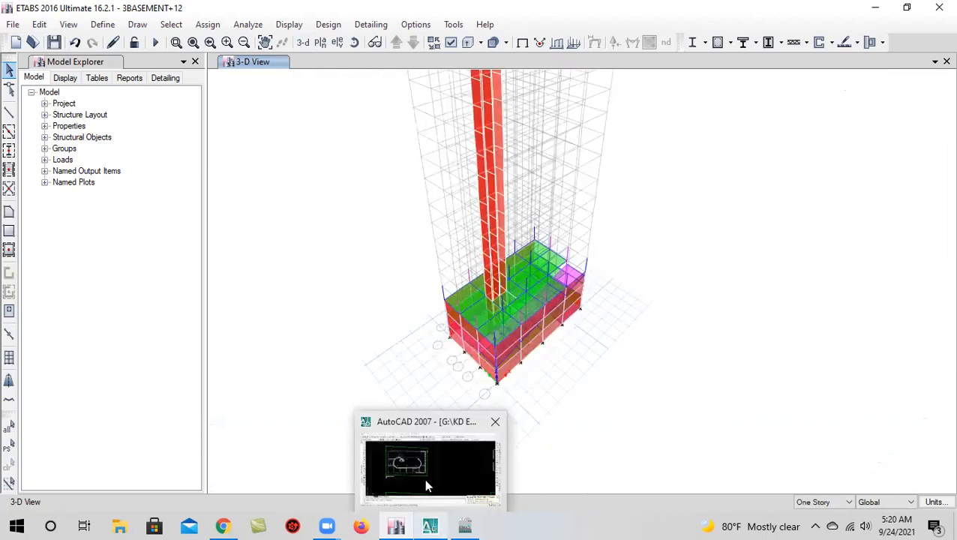
click(424, 481)
click(505, 242)
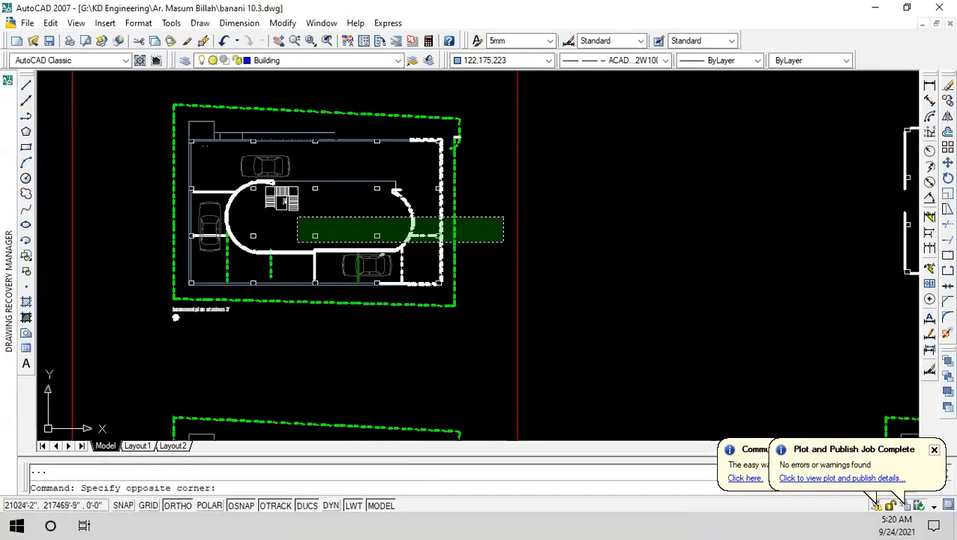
click(485, 337)
scroll(443, 214, down, 4)
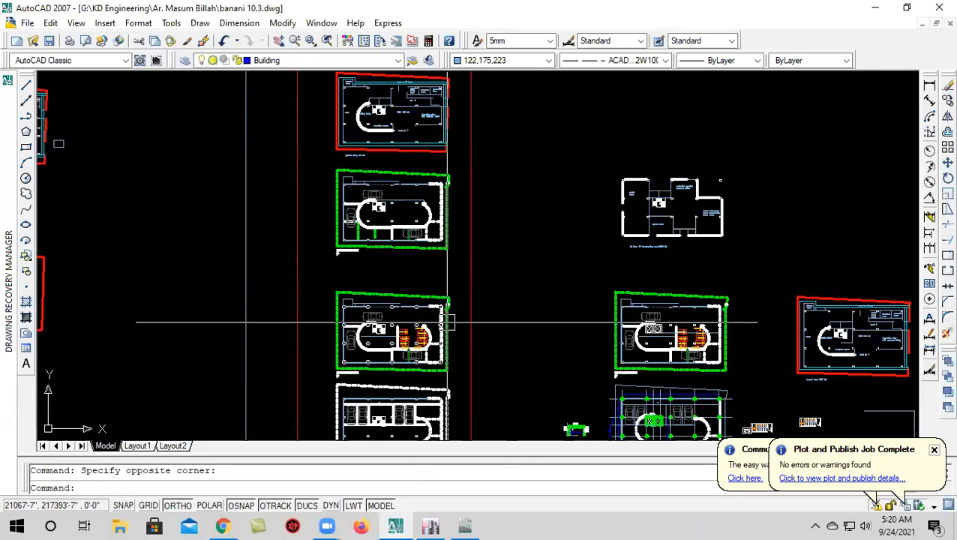
middle_drag(398, 412, 446, 211)
scroll(446, 211, up, 5)
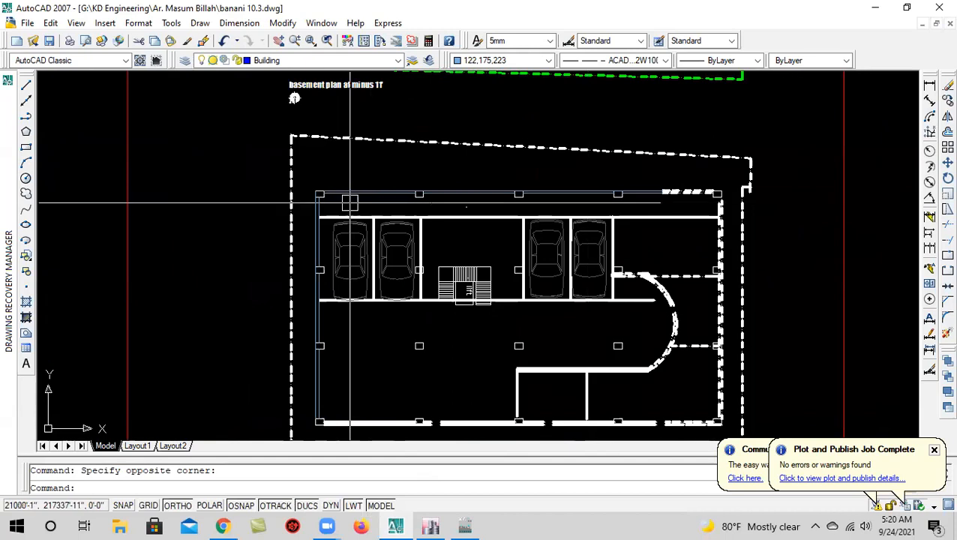
text(c)
key(Return)
scroll(347, 196, up, 3)
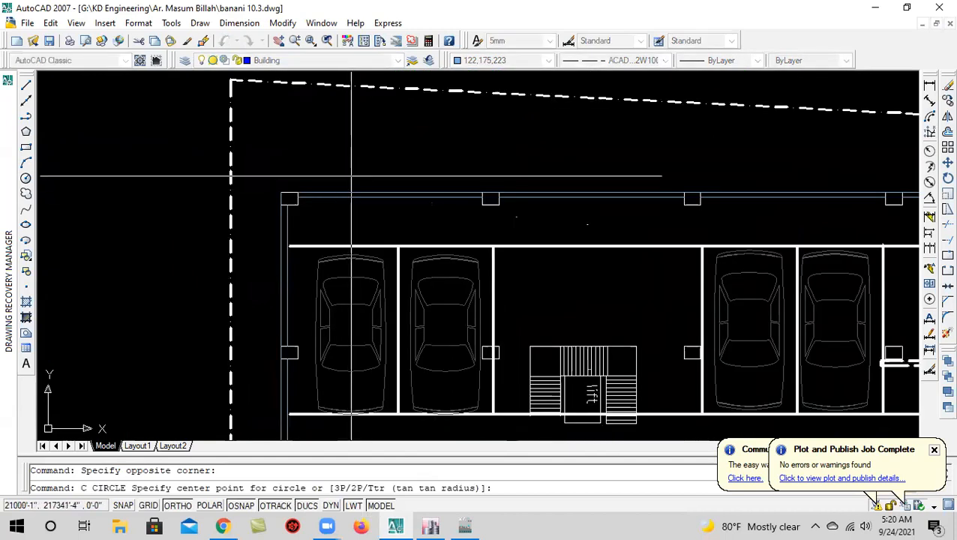
click(340, 177)
click(350, 178)
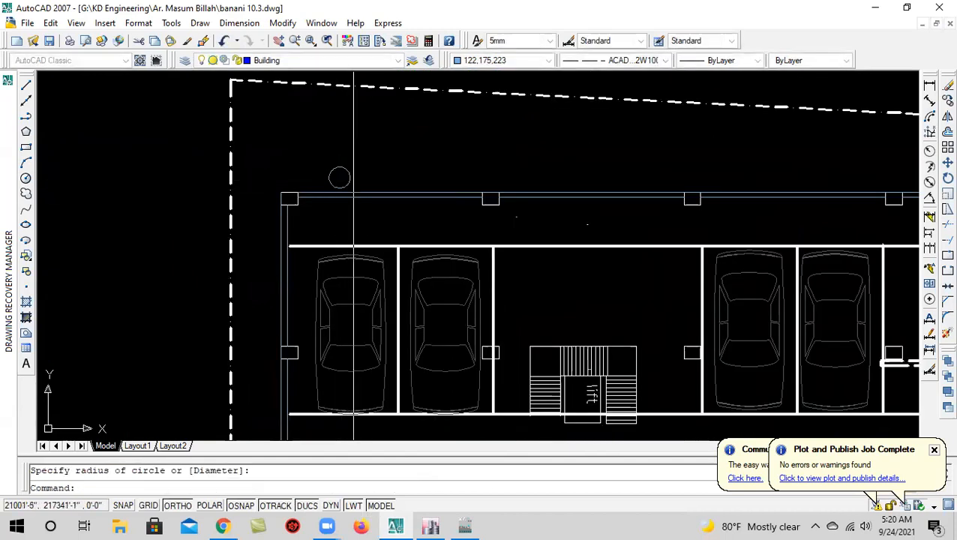
Copy the circle six times side by side in a straight row along the outside of the upper basement wall and save the drawing
click(355, 178)
click(340, 177)
text(CO)
key(Return)
scroll(337, 177, up, 4)
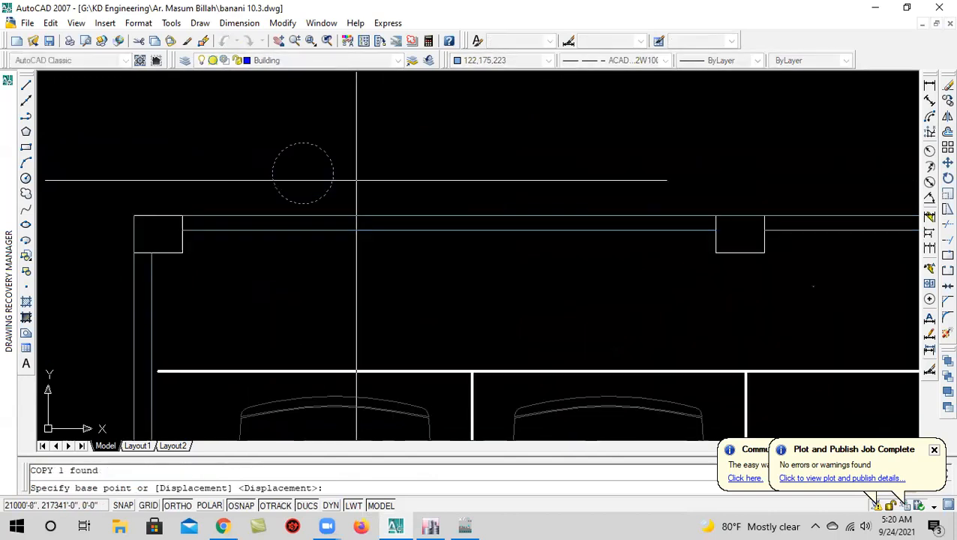
click(302, 173)
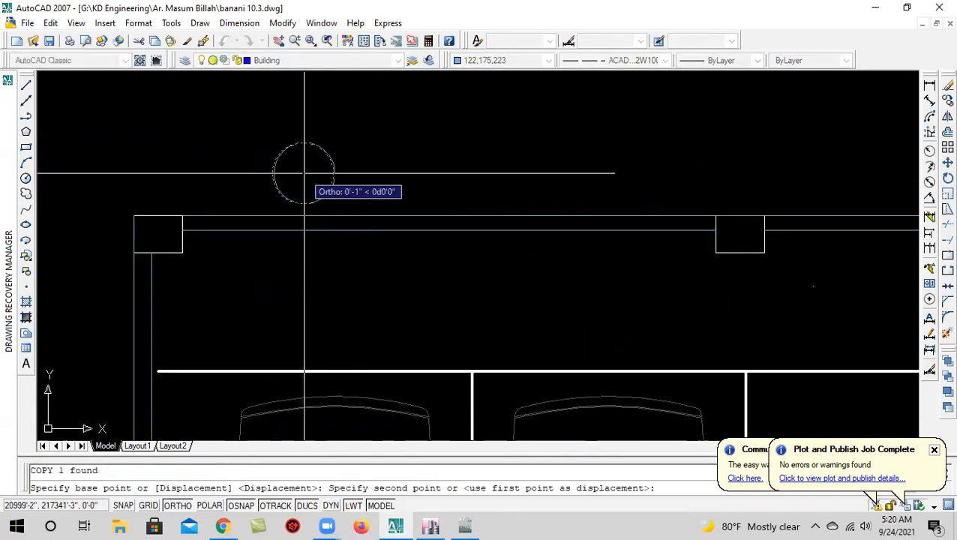
click(362, 178)
click(423, 179)
click(484, 181)
click(545, 182)
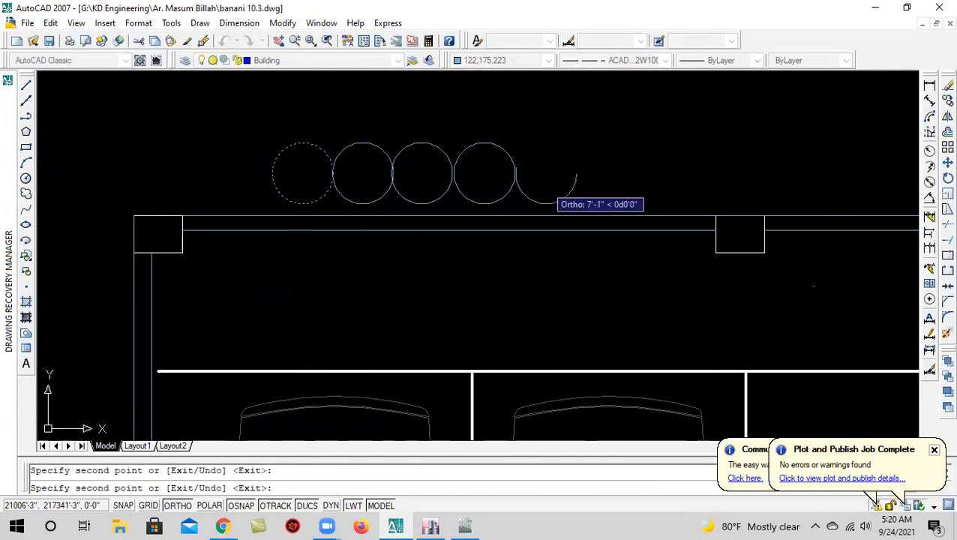
click(607, 190)
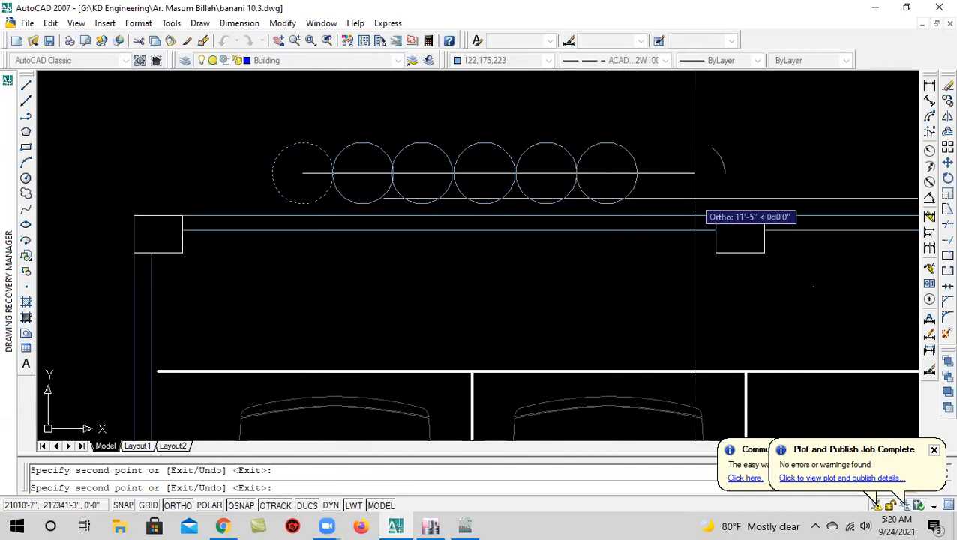
click(670, 173)
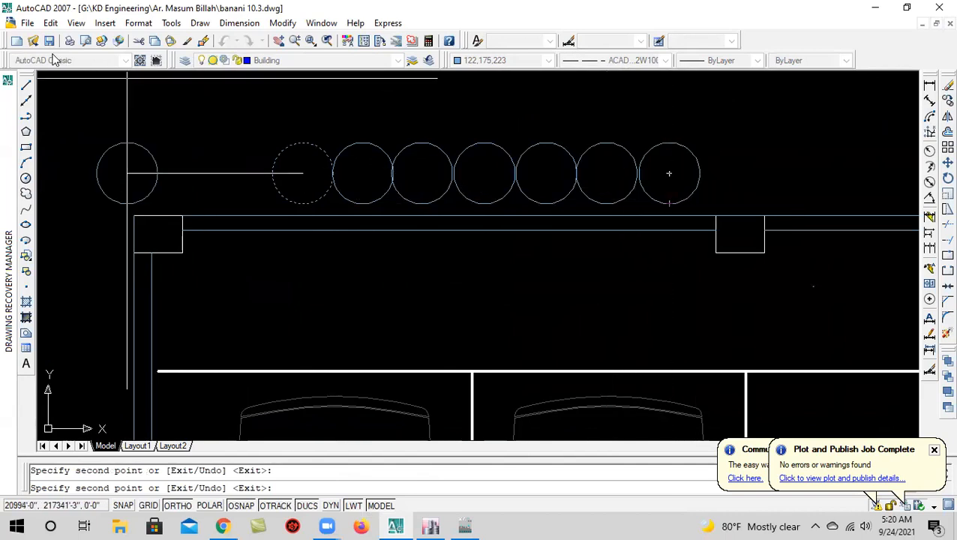
scroll(342, 169, down, 10)
key(ctrl+s)
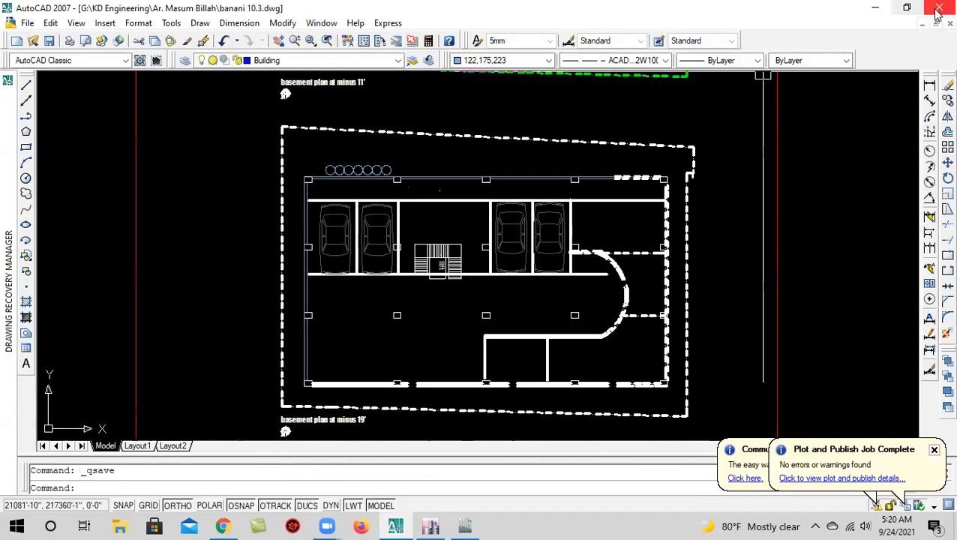
Open the drawing SPL -84 GULSHAN Structure from the architect's folder inside KD Engineering on drive G
click(876, 9)
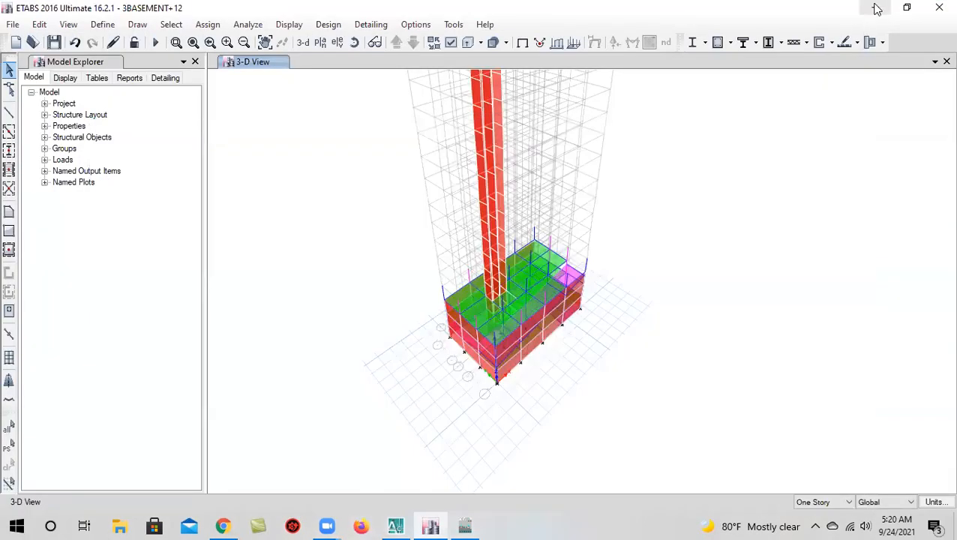
click(876, 9)
double_click(48, 86)
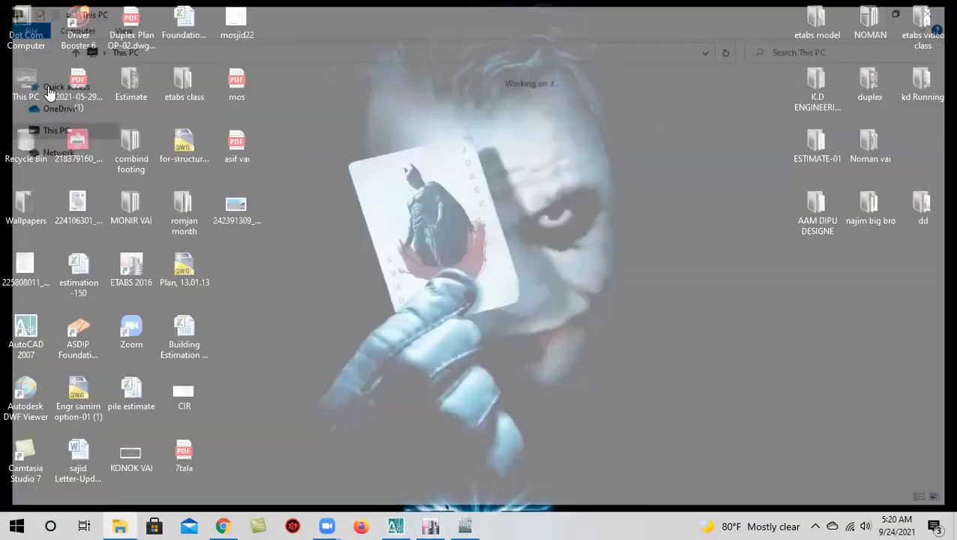
click(611, 214)
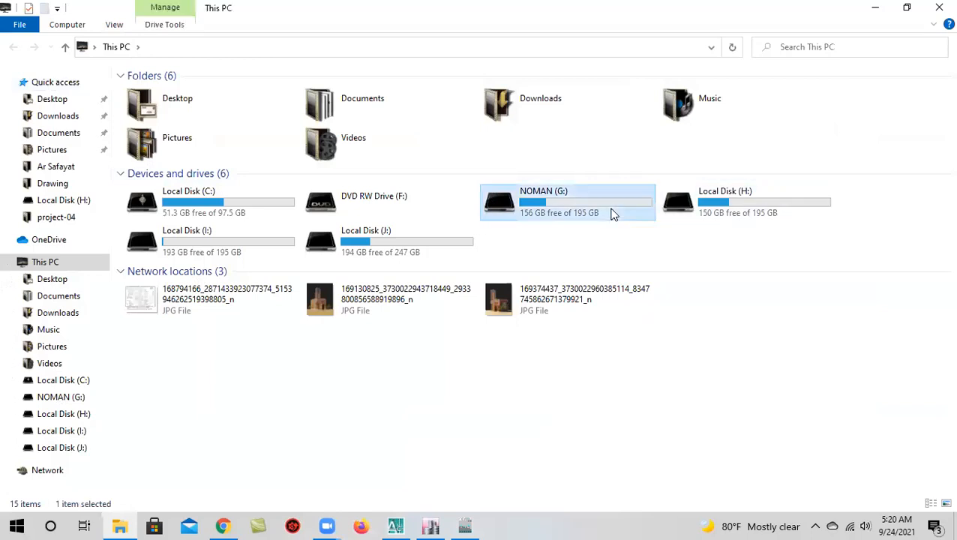
double_click(611, 213)
double_click(216, 240)
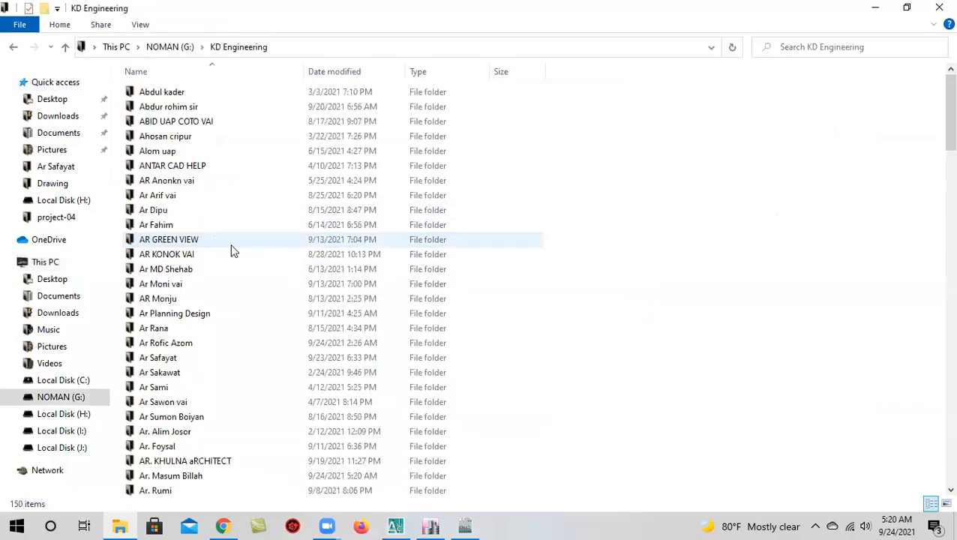
scroll(234, 332, down, 1)
double_click(229, 313)
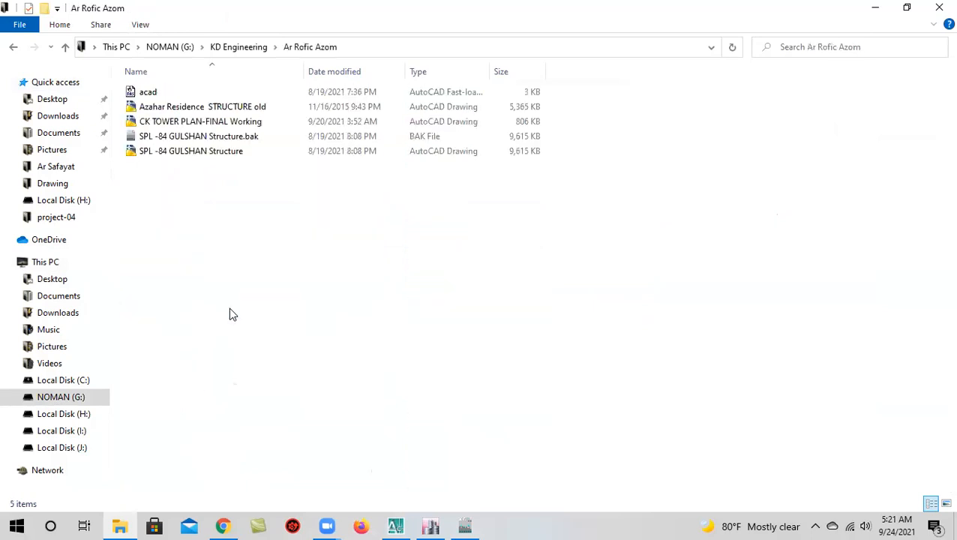
double_click(212, 153)
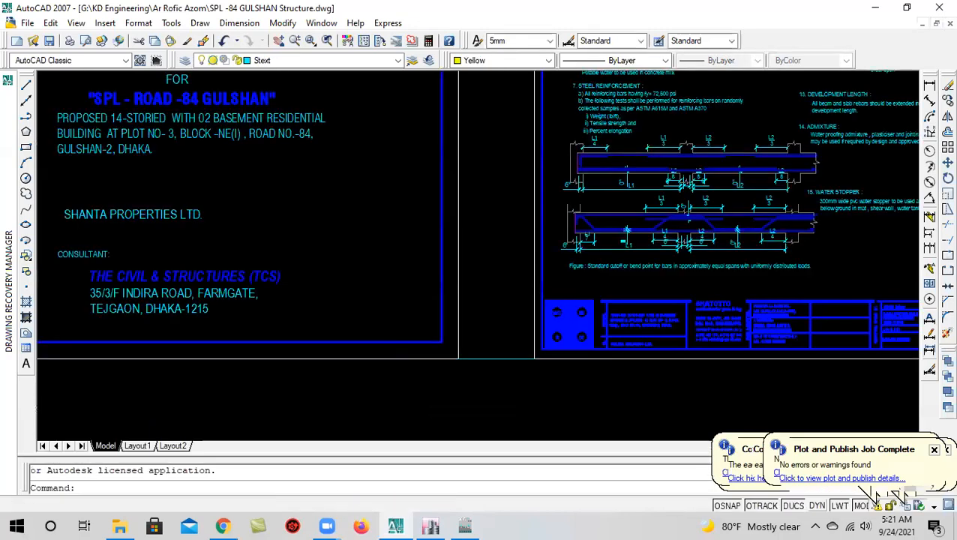
Examine the project title block and the shore pile layout, following the pile circles around the basement retaining walls
scroll(627, 345, up, 4)
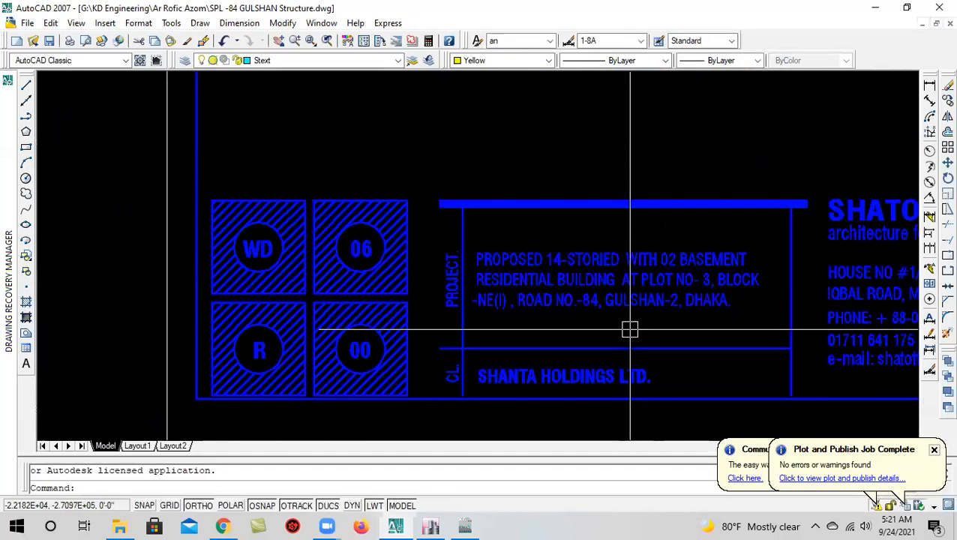
scroll(502, 273, down, 3)
scroll(502, 273, down, 6)
middle_drag(645, 267, 378, 265)
scroll(381, 228, up, 5)
scroll(330, 233, up, 3)
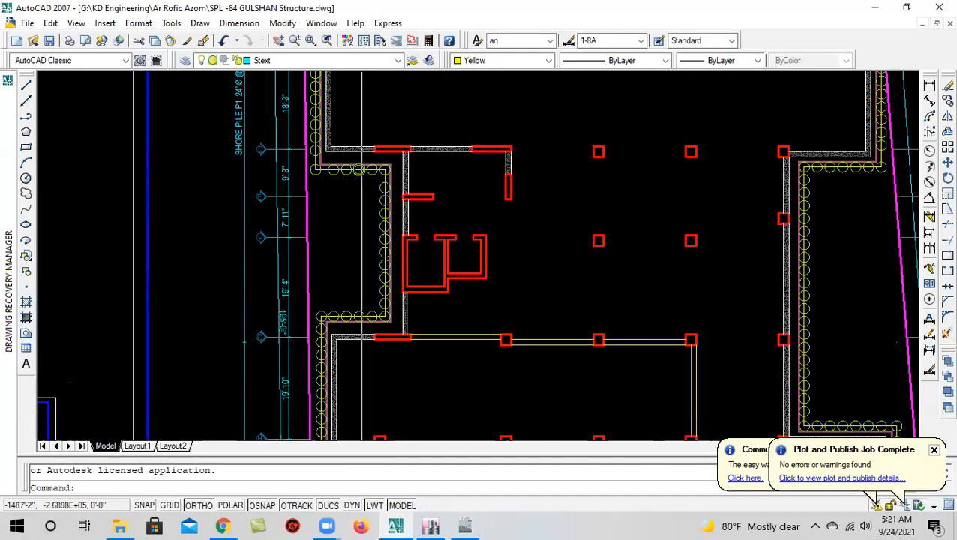
scroll(354, 243, down, 4)
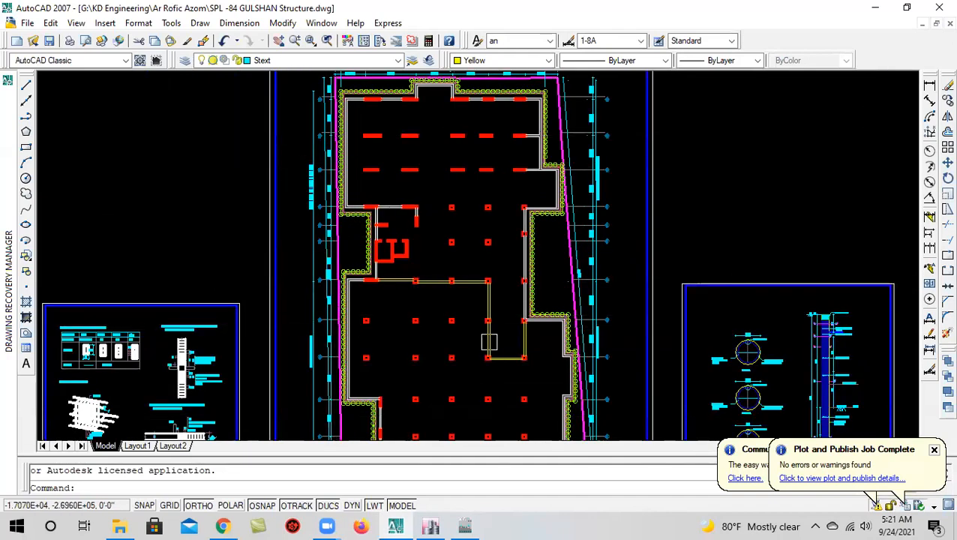
scroll(420, 255, down, 2)
scroll(417, 139, up, 4)
scroll(426, 135, up, 4)
scroll(406, 154, down, 5)
scroll(325, 160, up, 2)
scroll(324, 180, up, 4)
scroll(319, 183, up, 2)
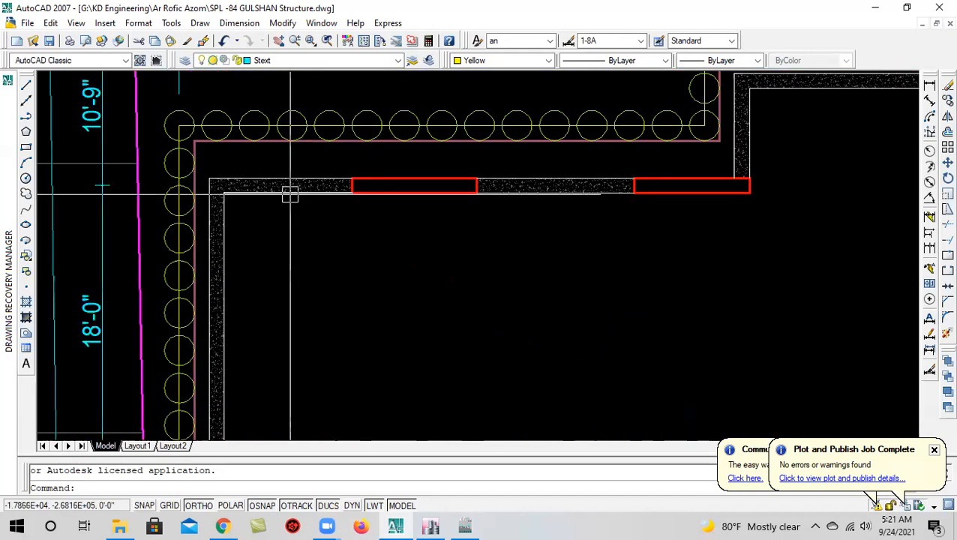
Dimension the thickness of the hatched concrete wall between the two upper-left red columns and review the surrounding shore pile layout
click(930, 87)
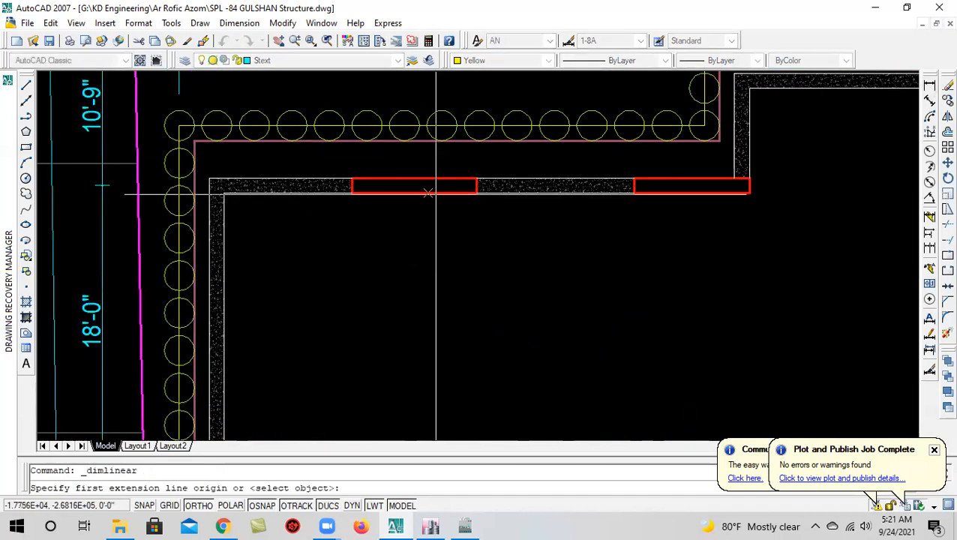
click(524, 179)
click(523, 192)
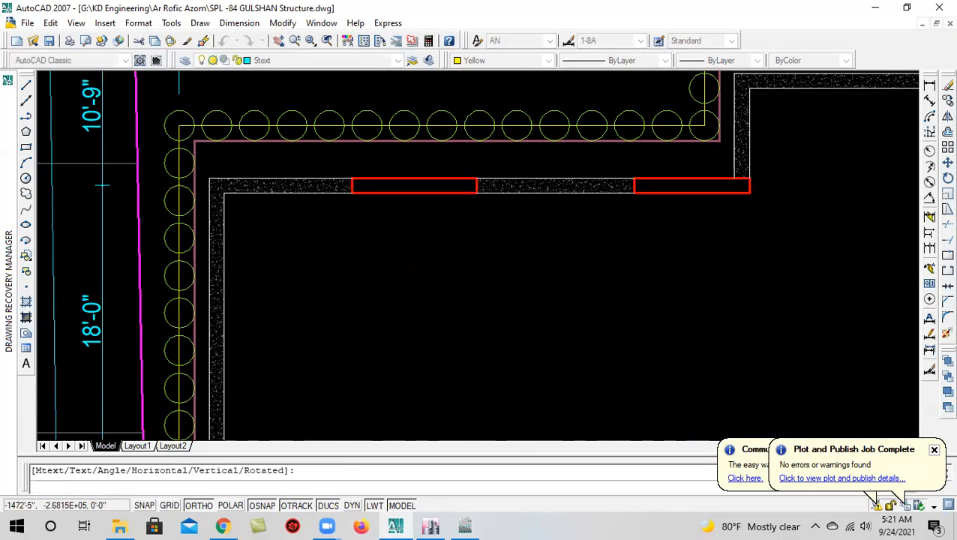
scroll(538, 217, up, 4)
click(532, 220)
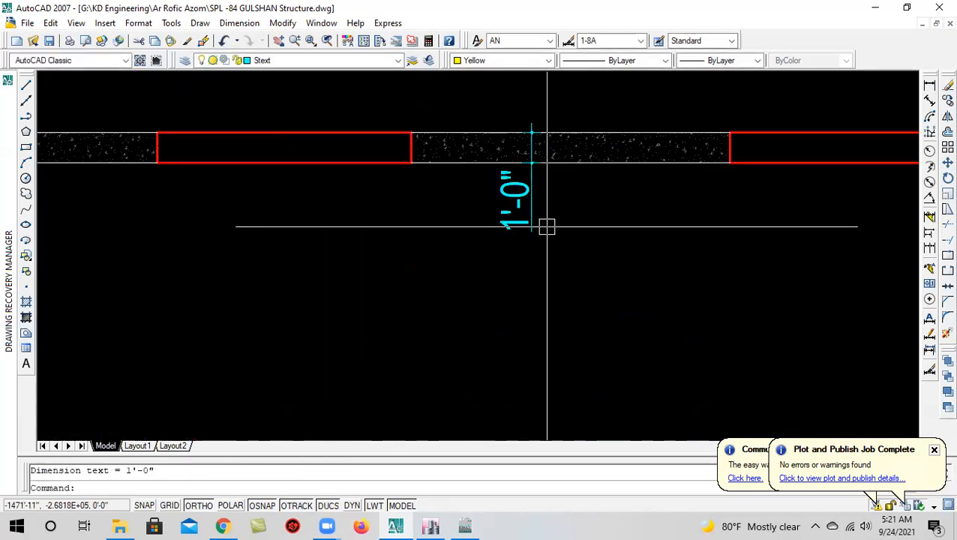
scroll(547, 225, down, 6)
scroll(609, 315, down, 2)
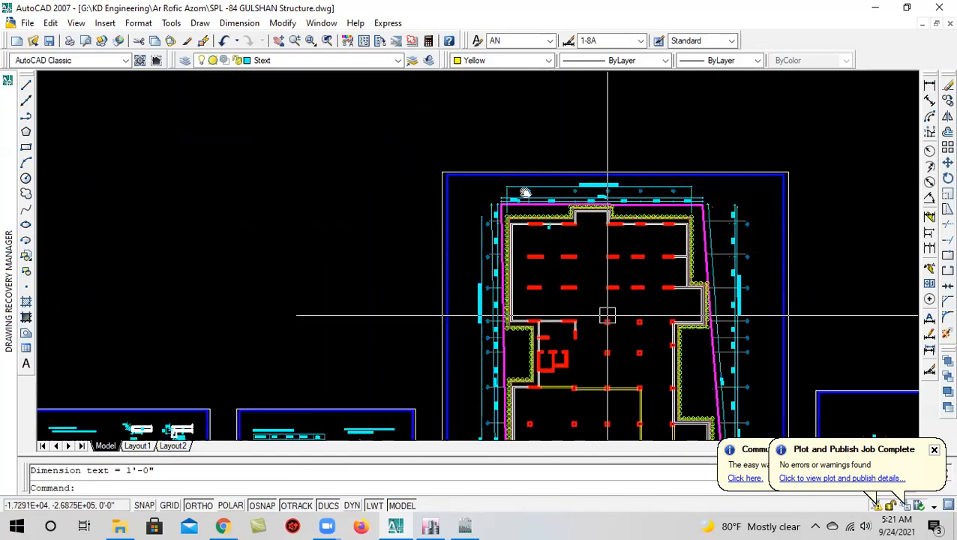
scroll(491, 182, up, 6)
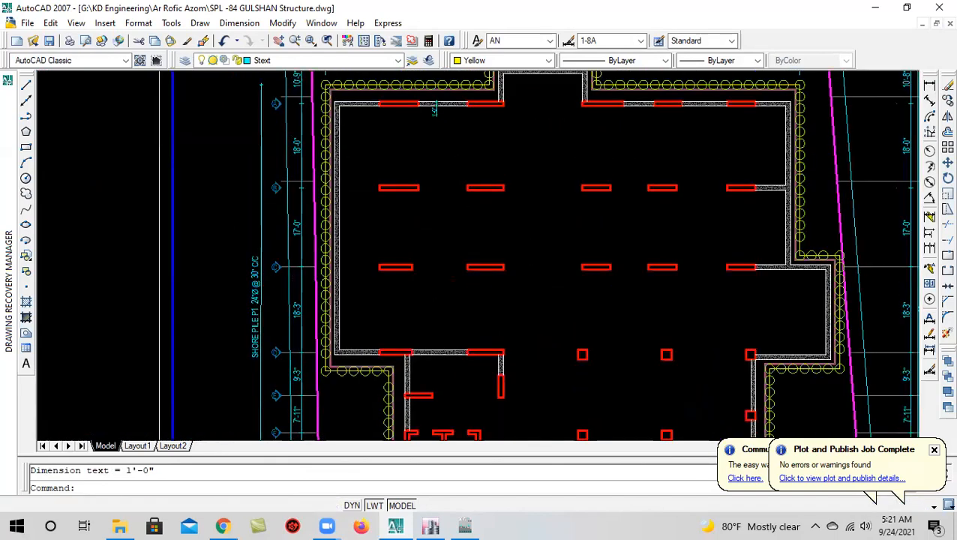
scroll(431, 113, up, 8)
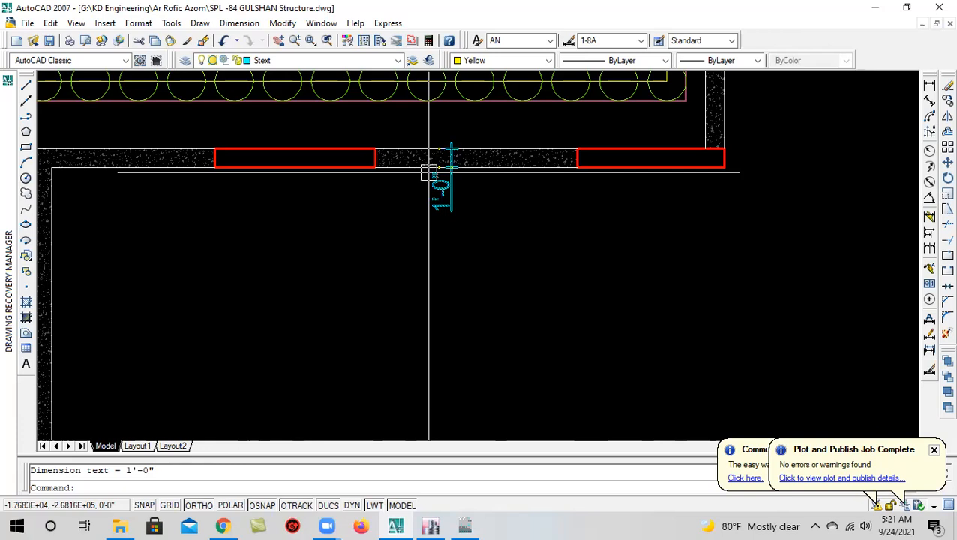
scroll(429, 173, down, 8)
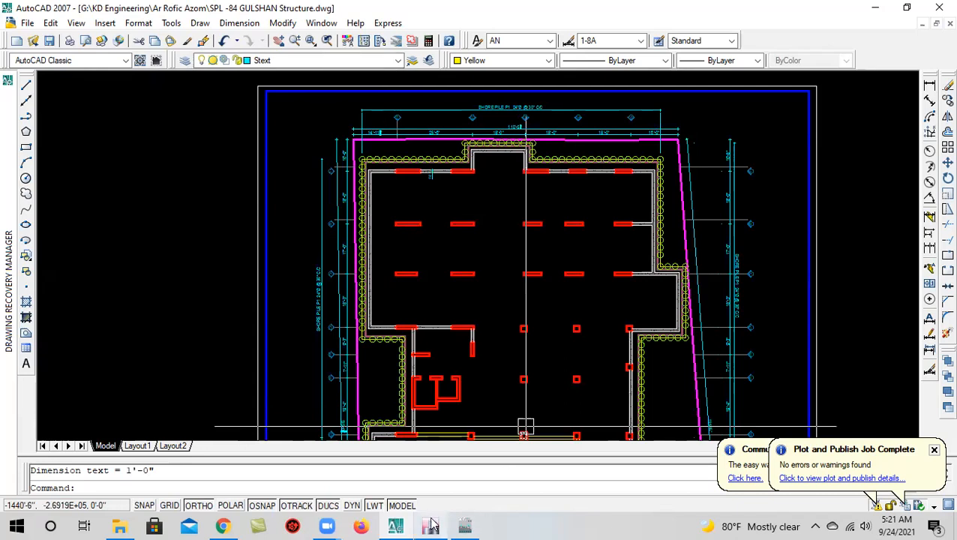
Switch back to ETABS and inspect the basement retaining walls on the face spanning grids 1 to 5
click(434, 474)
scroll(514, 379, up, 5)
scroll(522, 368, down, 2)
scroll(453, 286, down, 4)
click(355, 42)
drag(373, 250, 397, 301)
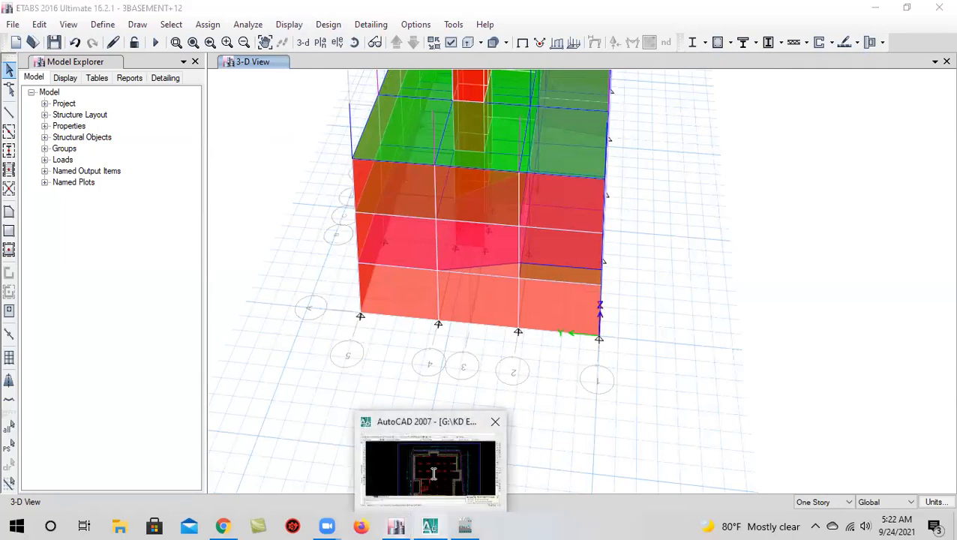
Switch to AutoCAD and review the shore pile plan and pile detail sheets up to the sheet with the yellow bracing layout
click(439, 461)
click(301, 163)
click(288, 128)
scroll(392, 135, up, 4)
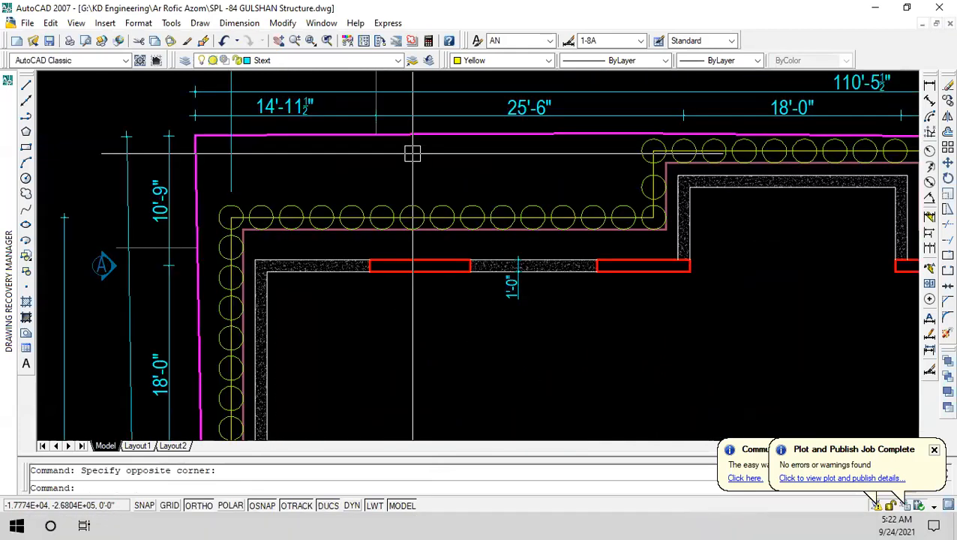
scroll(420, 223, down, 8)
middle_drag(514, 319, 476, 216)
scroll(476, 215, down, 2)
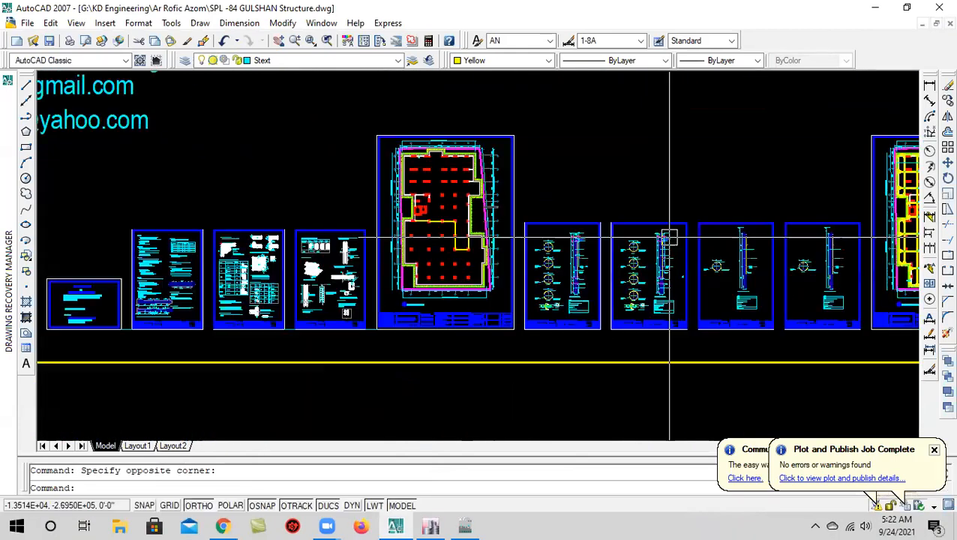
middle_drag(881, 275, 665, 275)
middle_drag(800, 275, 305, 271)
scroll(245, 201, up, 7)
scroll(245, 201, down, 5)
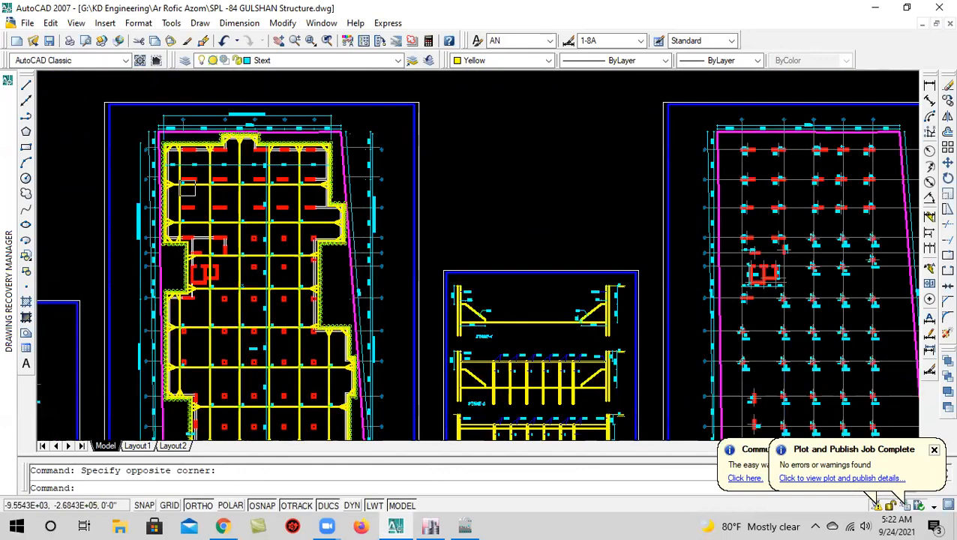
Examine the yellow bracing layout plan and the shore pile circles running around the basement perimeter
scroll(226, 131, up, 3)
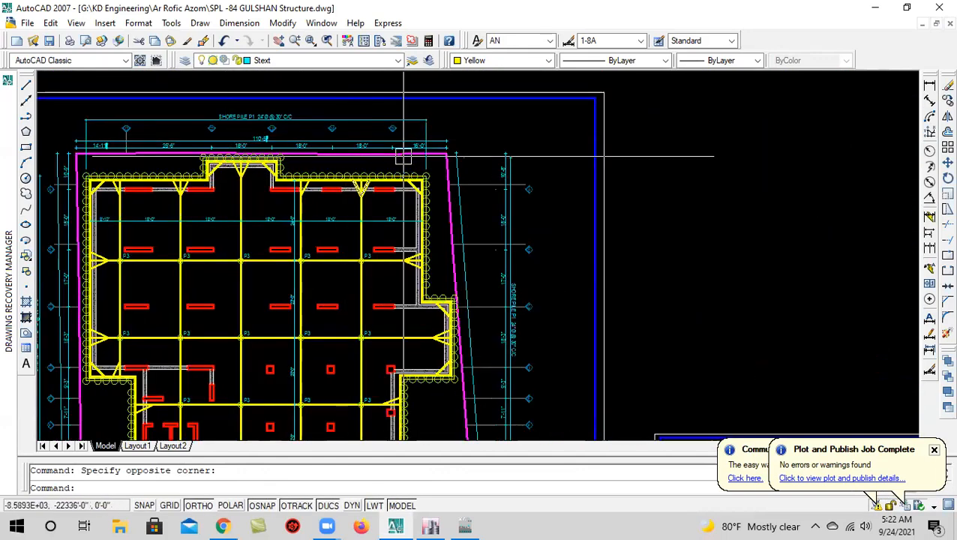
scroll(361, 150, down, 4)
scroll(275, 164, up, 4)
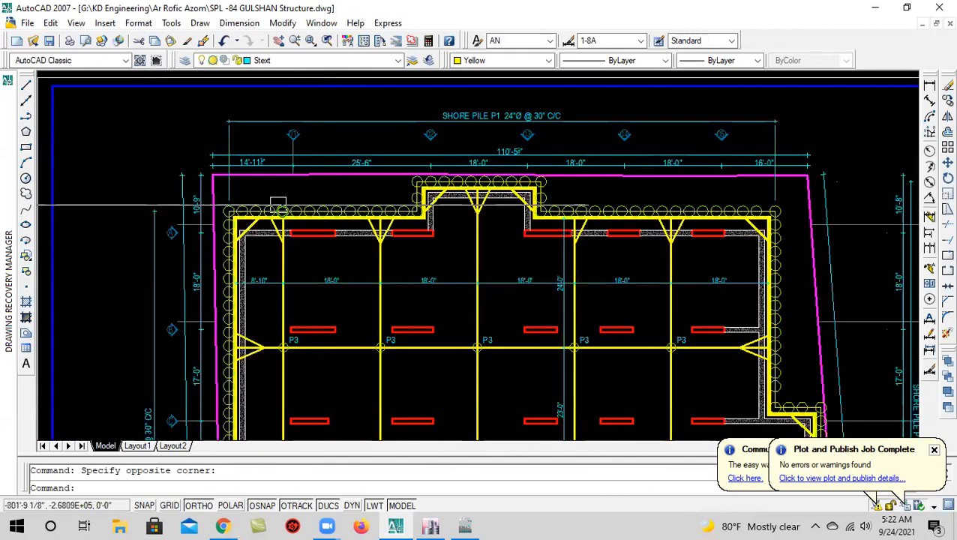
scroll(275, 164, down, 4)
scroll(300, 225, down, 1)
scroll(289, 268, up, 2)
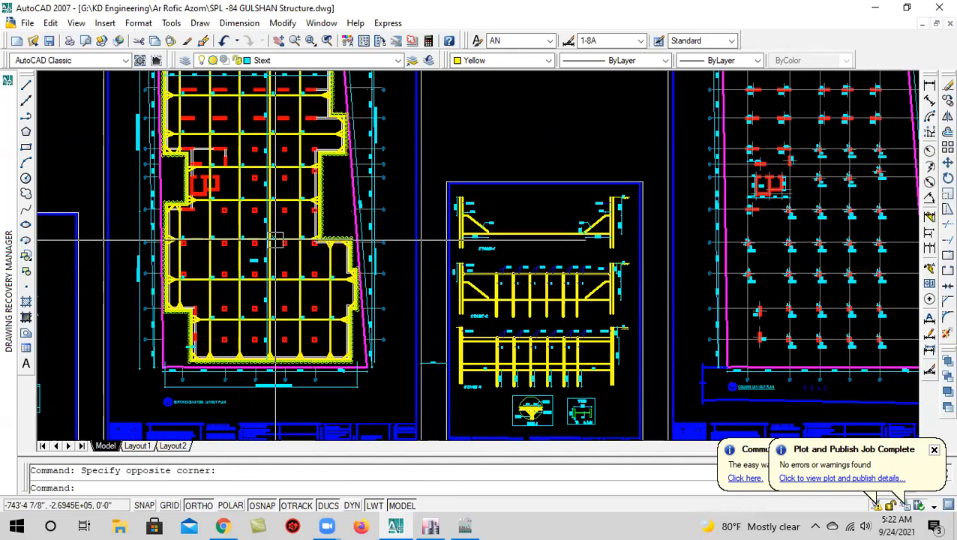
scroll(338, 240, down, 2)
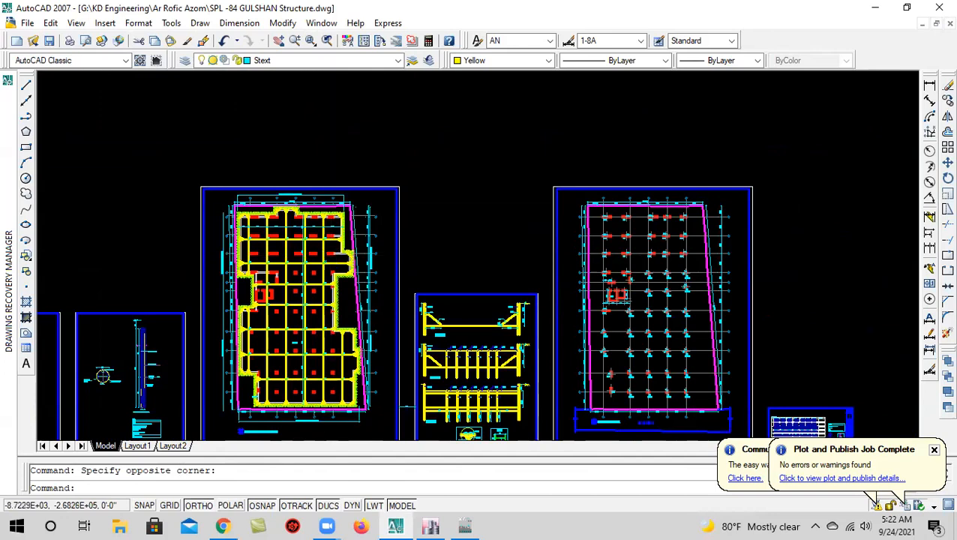
Examine the interior P3 piles where the yellow bracing lines cross between the red columns
scroll(304, 216, up, 2)
scroll(304, 215, up, 3)
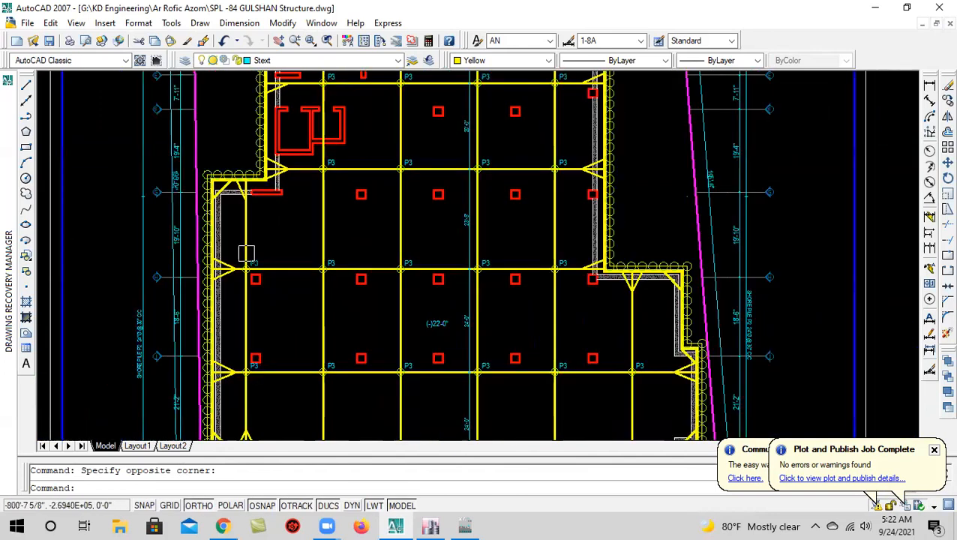
scroll(431, 297, down, 3)
middle_drag(459, 216, 421, 347)
scroll(393, 156, up, 5)
scroll(348, 166, up, 3)
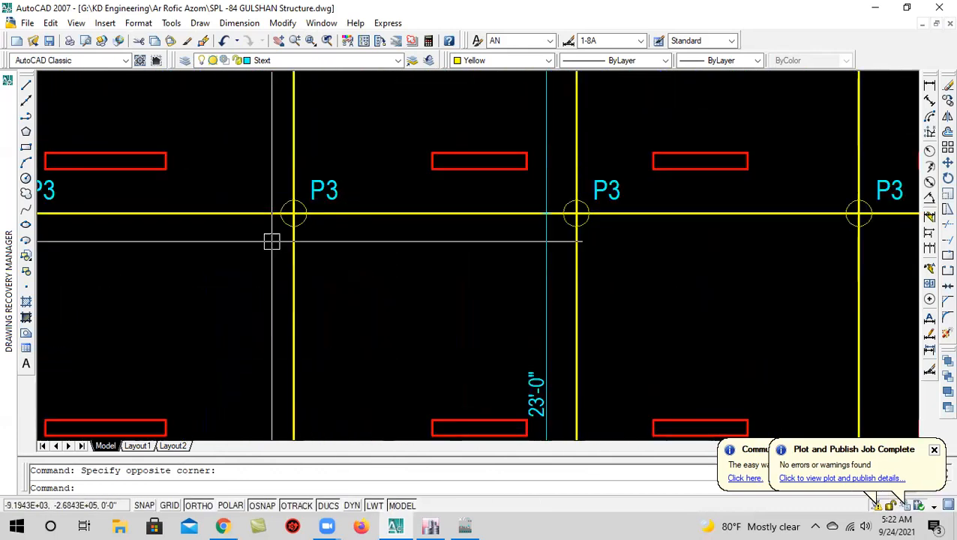
scroll(276, 224, up, 2)
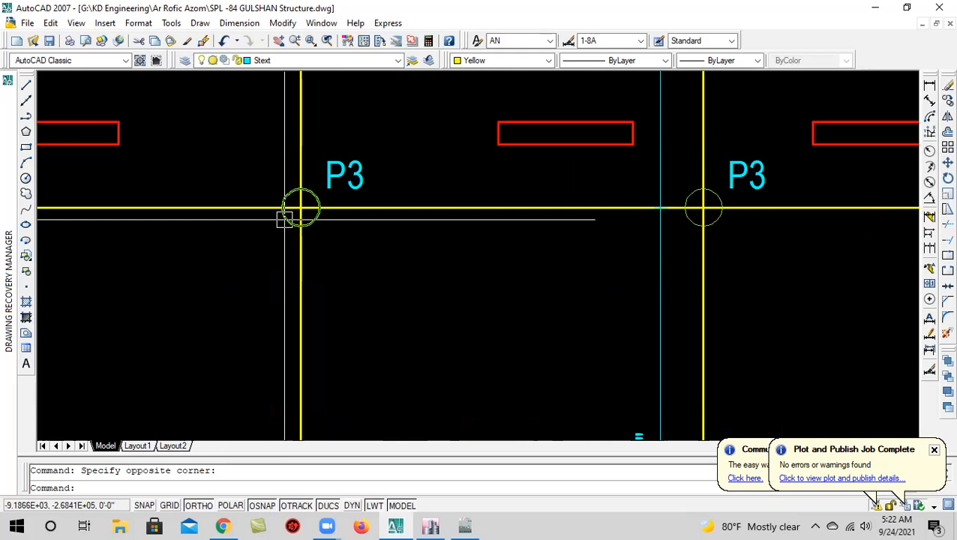
scroll(285, 219, down, 5)
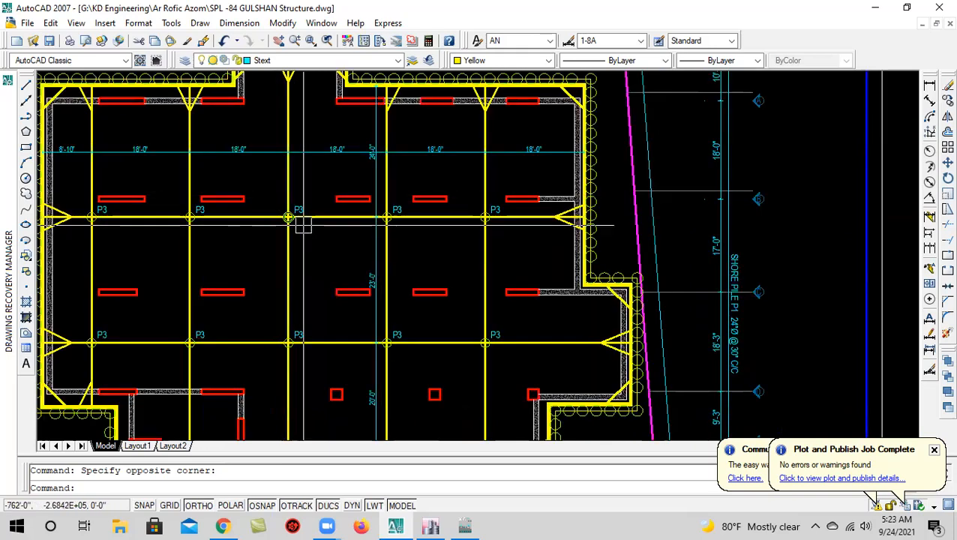
Study the staged excavation sections beside the bracing plan, including the shore piles and sloped earth berm of STAGE-1
scroll(303, 225, down, 4)
middle_drag(340, 298, 313, 173)
scroll(531, 262, up, 1)
scroll(457, 174, up, 3)
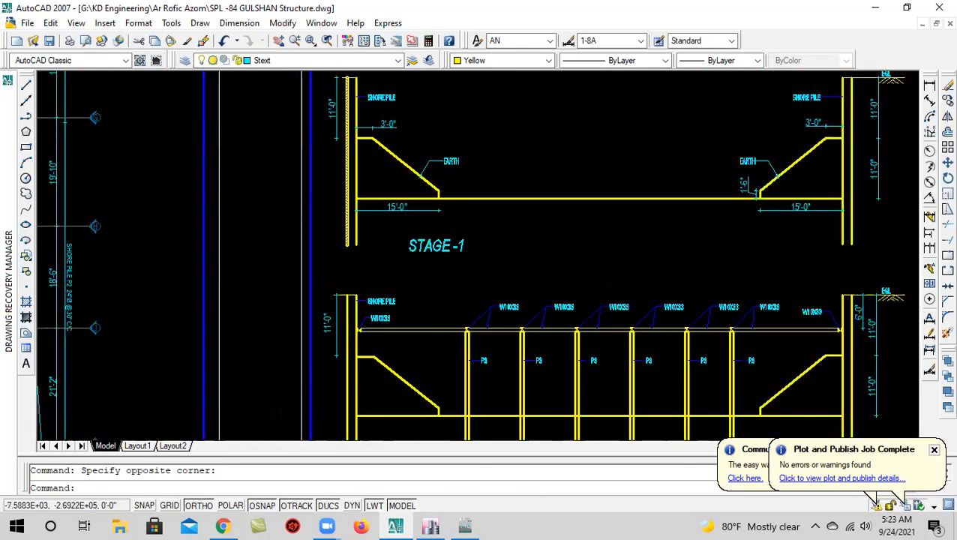
scroll(363, 127, up, 3)
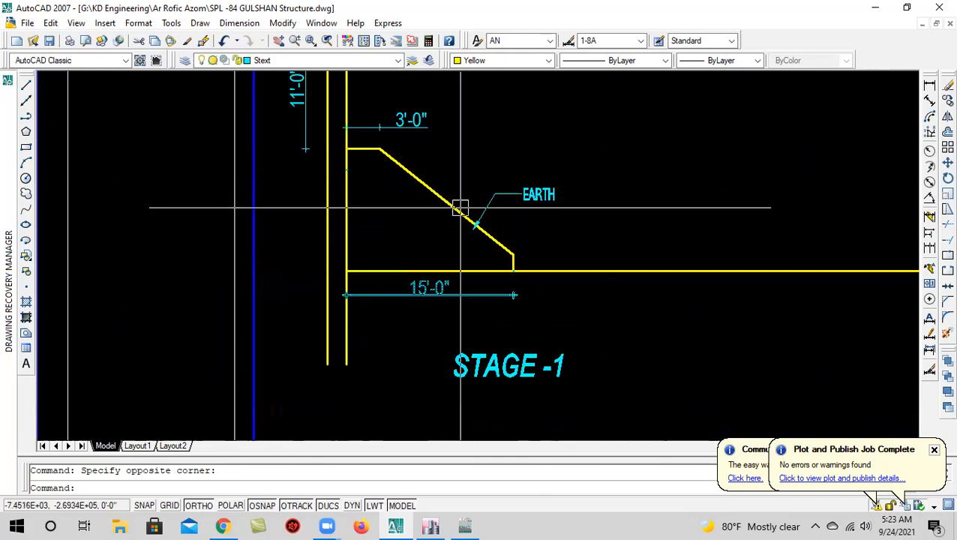
scroll(473, 225, down, 4)
middle_drag(496, 239, 167, 235)
scroll(490, 278, down, 2)
middle_drag(421, 373, 512, 259)
middle_drag(360, 355, 419, 170)
Inspect the hatched retaining wall, bracing and shore piles around the projecting bay on the bracing plan's upper edge
scroll(518, 308, down, 4)
scroll(365, 180, up, 5)
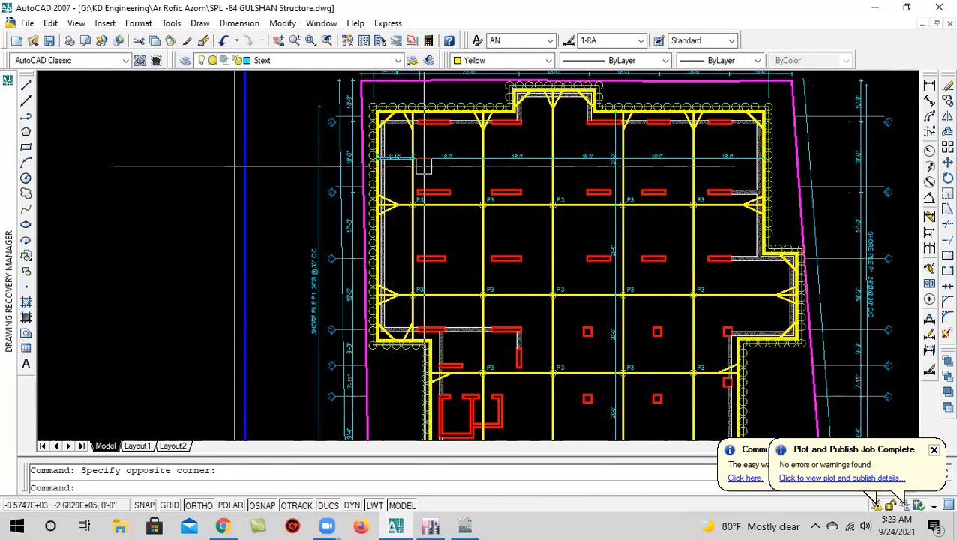
scroll(405, 159, down, 6)
scroll(451, 162, up, 8)
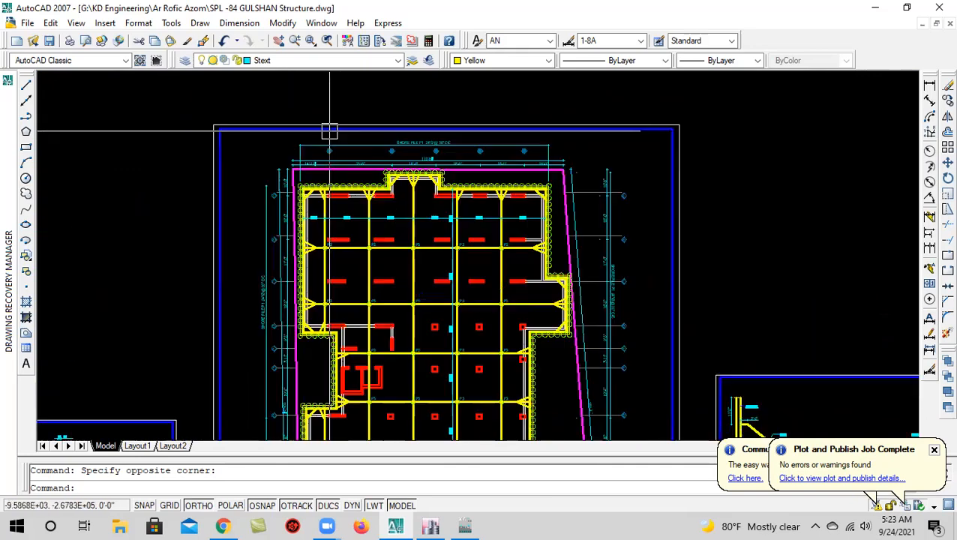
scroll(352, 218, down, 5)
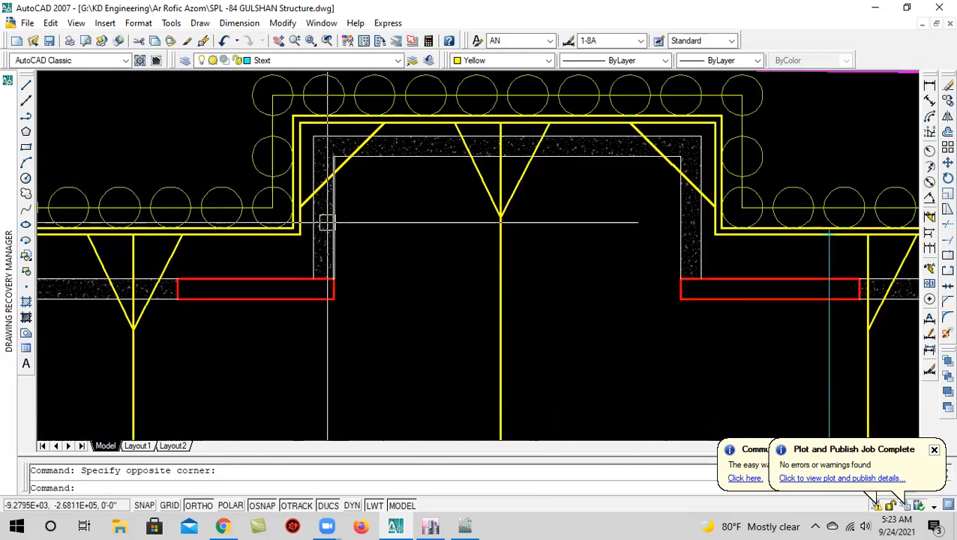
middle_drag(618, 369, 487, 234)
scroll(488, 235, down, 4)
middle_drag(439, 345, 418, 295)
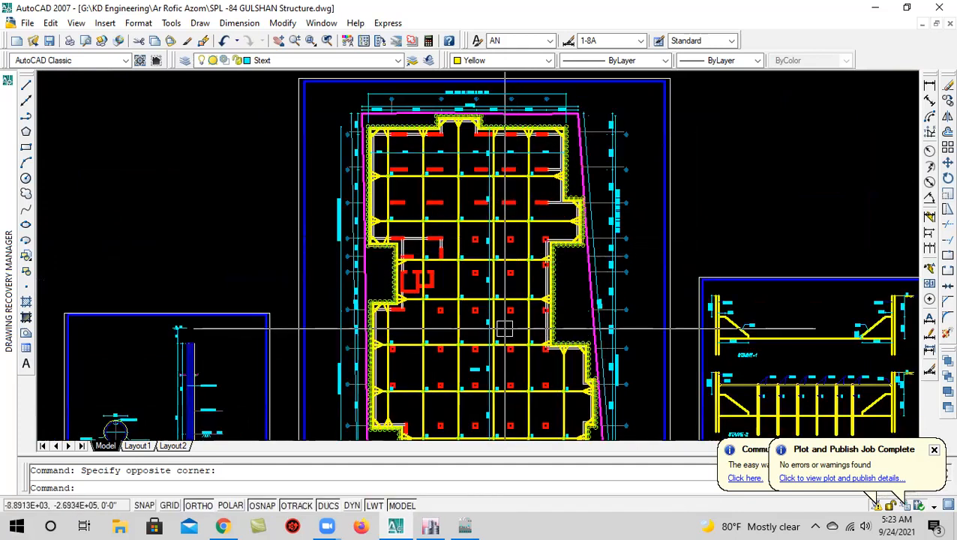
Compare the bracing plan with the neighbouring pile detail and column layout sheets, and recheck the wall and pile lines near grids 01 to 04
scroll(413, 255, down, 2)
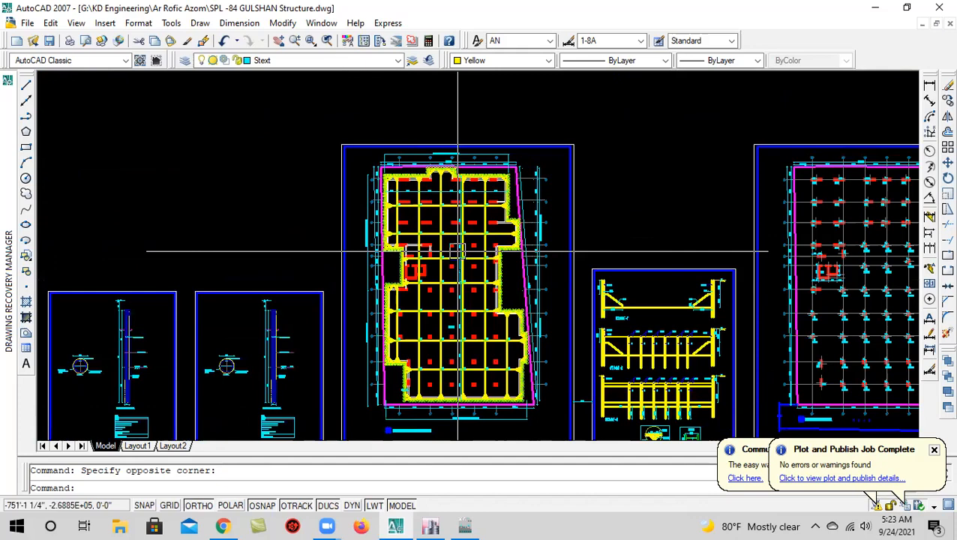
scroll(457, 259, down, 2)
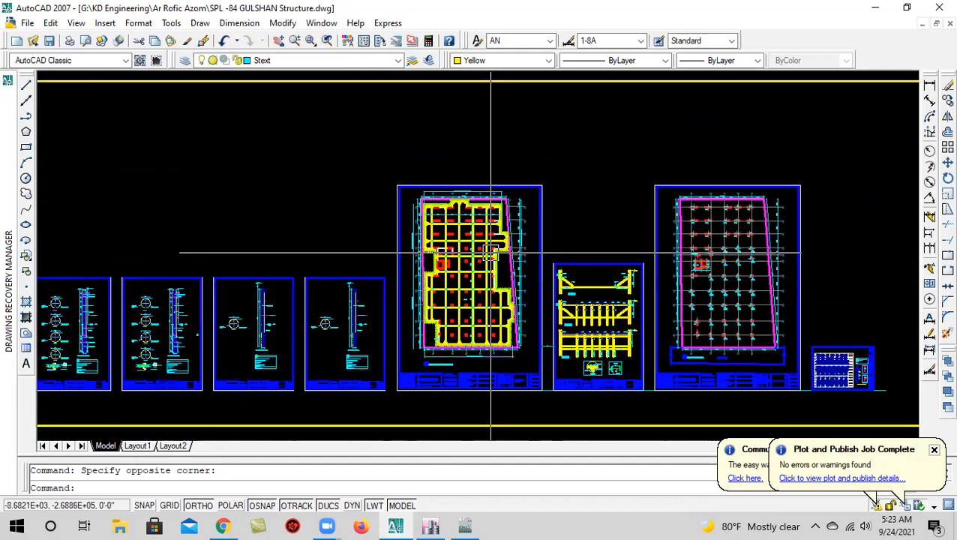
scroll(441, 207, up, 5)
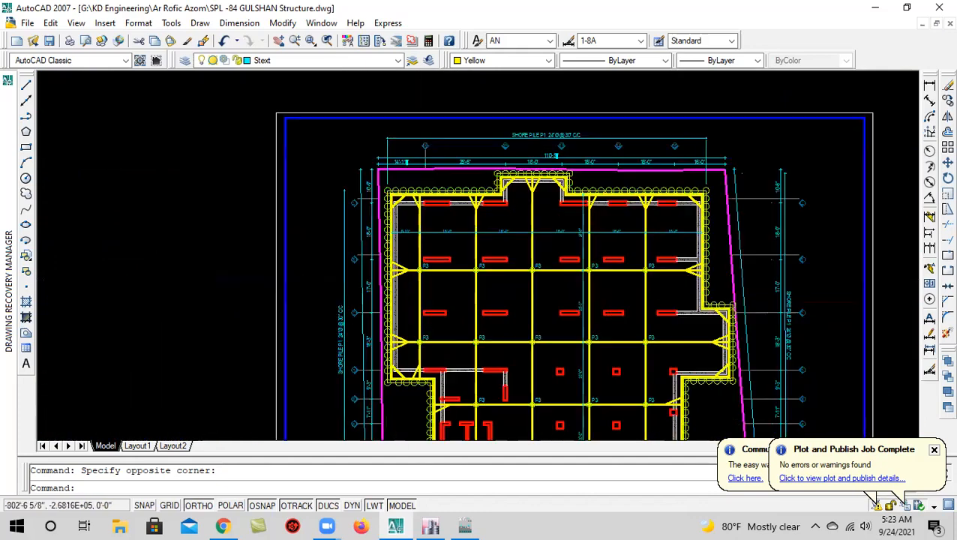
scroll(524, 220, down, 5)
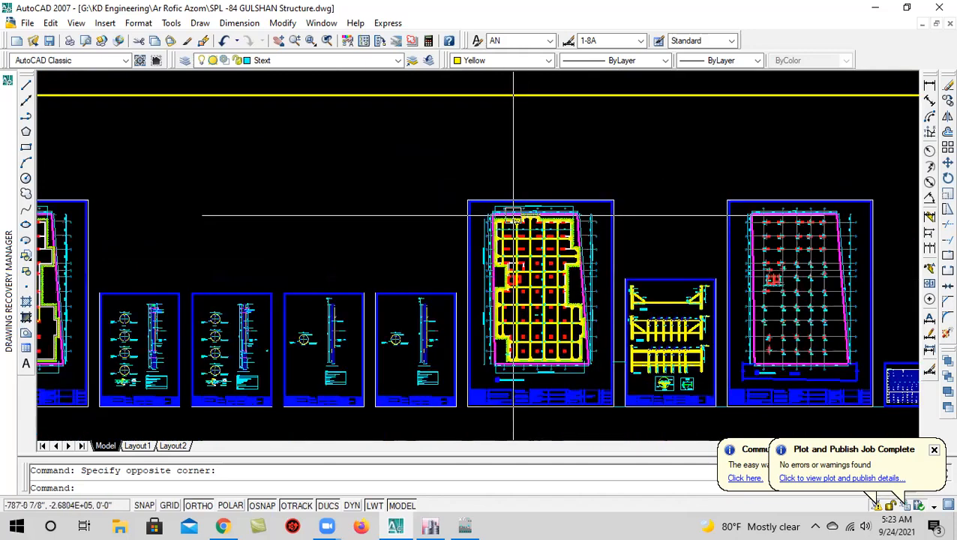
scroll(520, 209, up, 1)
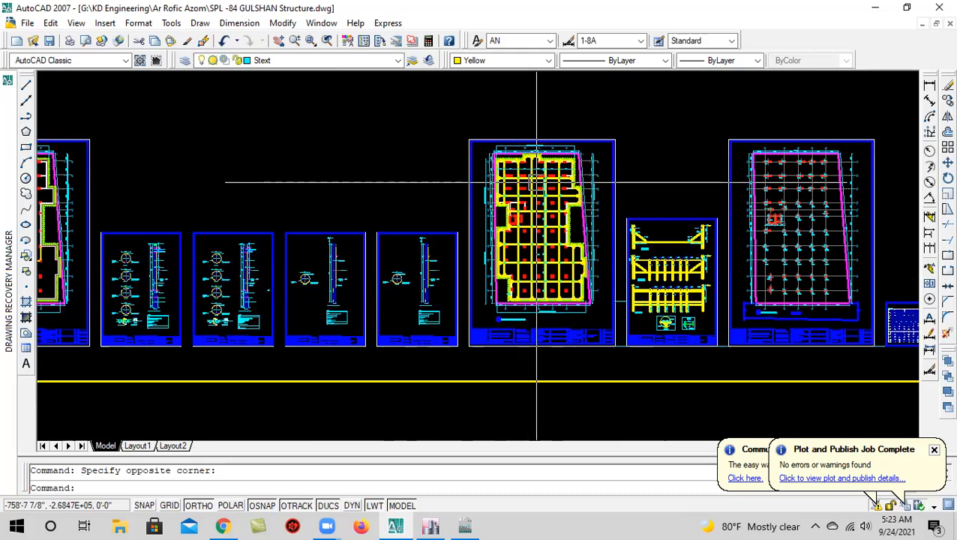
scroll(529, 177, up, 5)
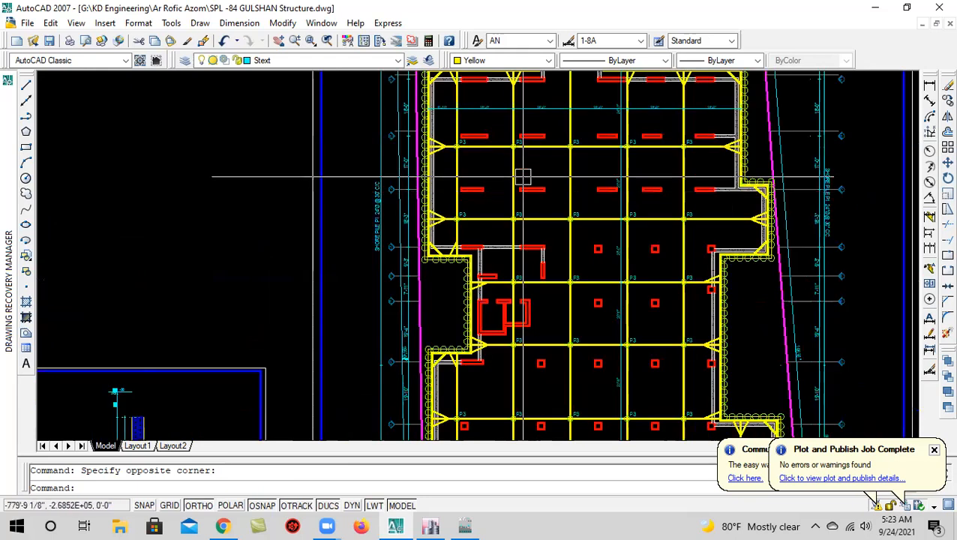
scroll(523, 177, down, 5)
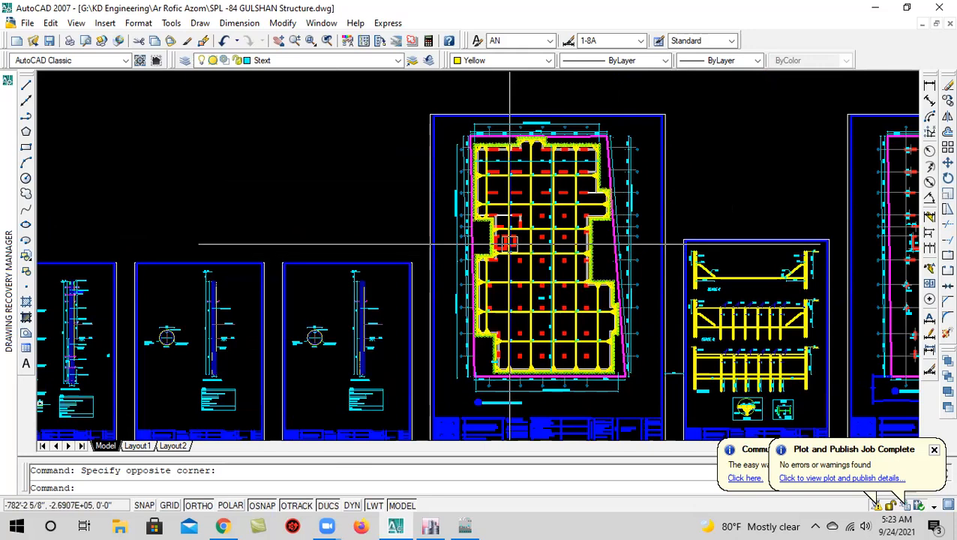
scroll(432, 219, down, 2)
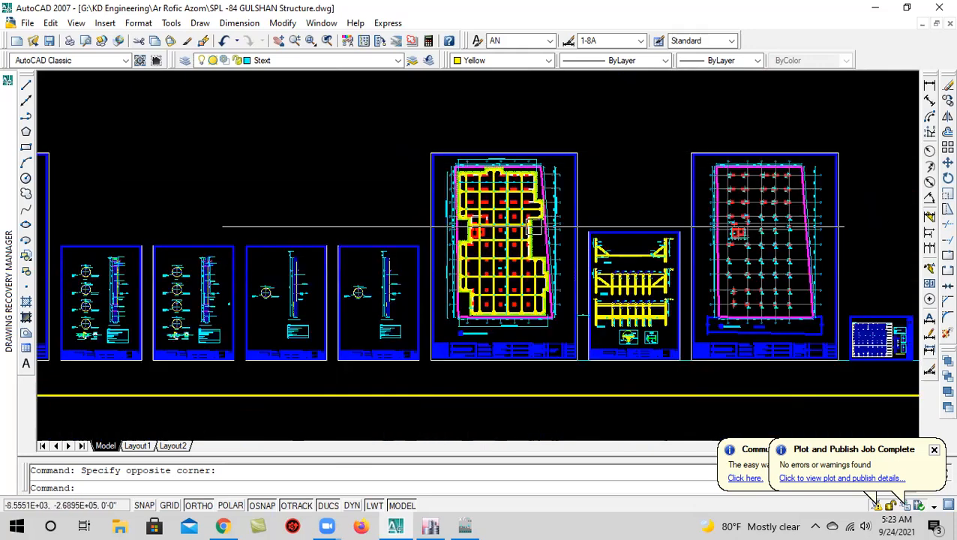
scroll(491, 150, up, 6)
scroll(383, 244, up, 2)
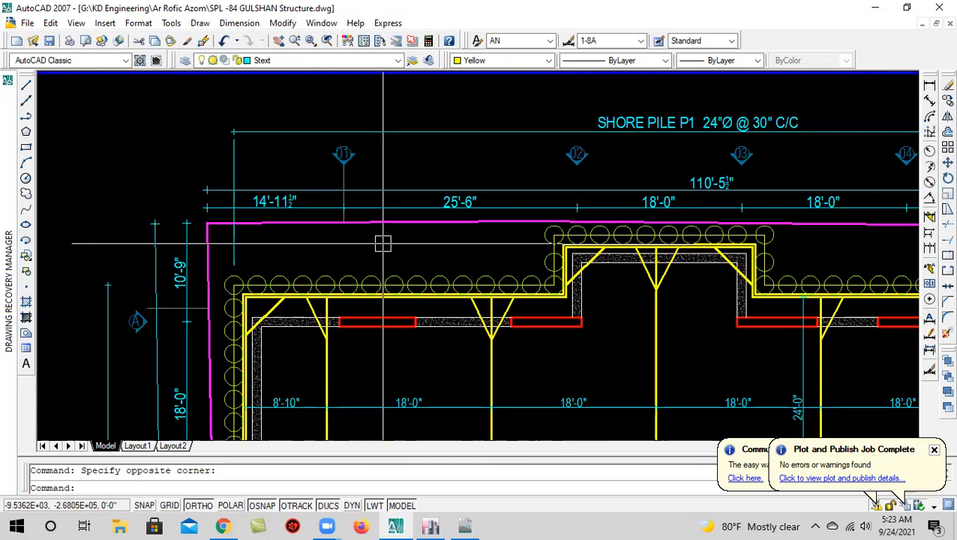
scroll(432, 225, down, 3)
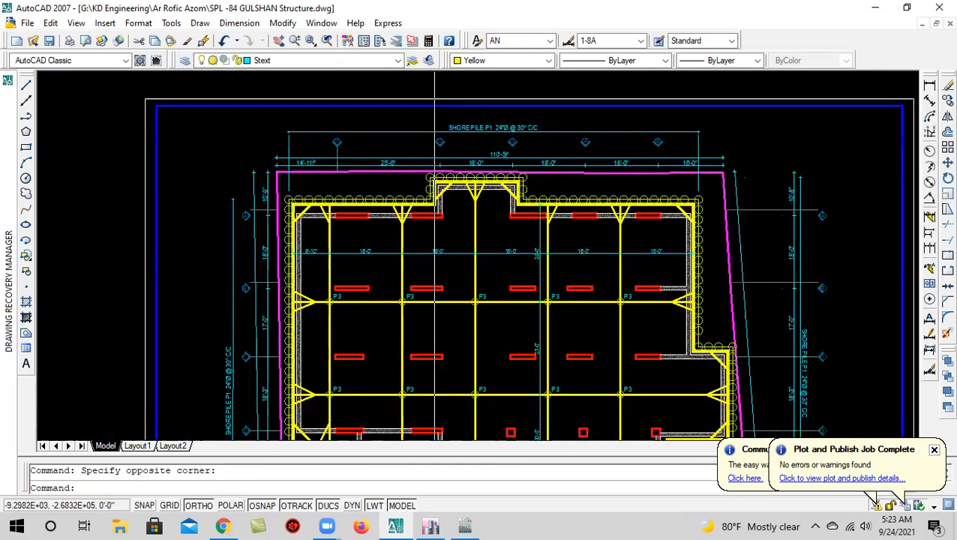
scroll(432, 225, up, 2)
Switch back to ETABS and save the 3BASEMENT+12 model
click(430, 526)
click(54, 42)
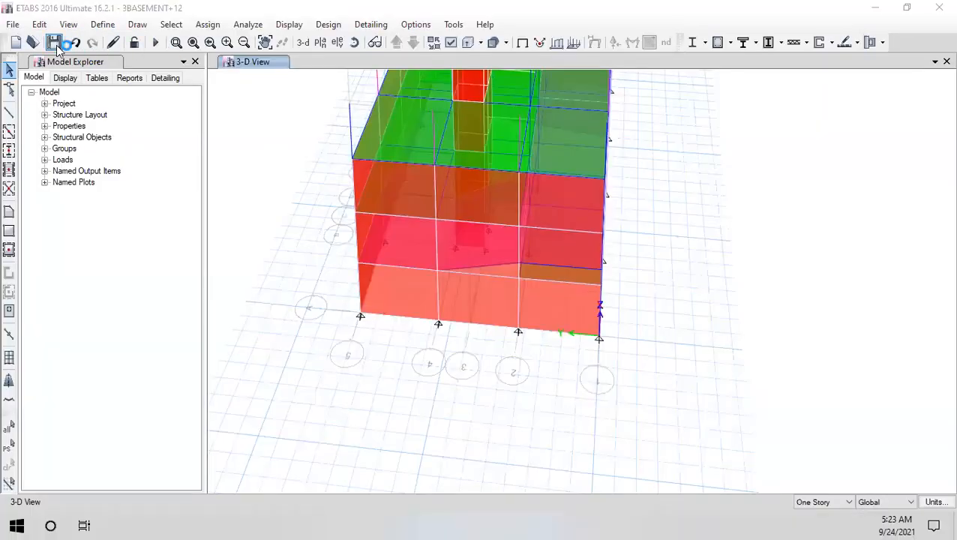
Examine the basement retaining walls, slabs and lift core of the 3-D model from several sides
click(357, 43)
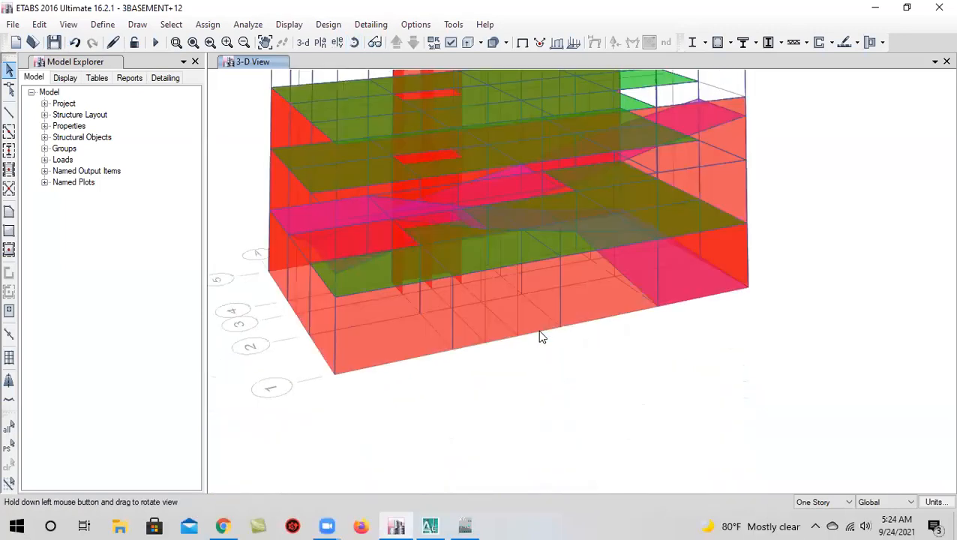
scroll(547, 321, down, 4)
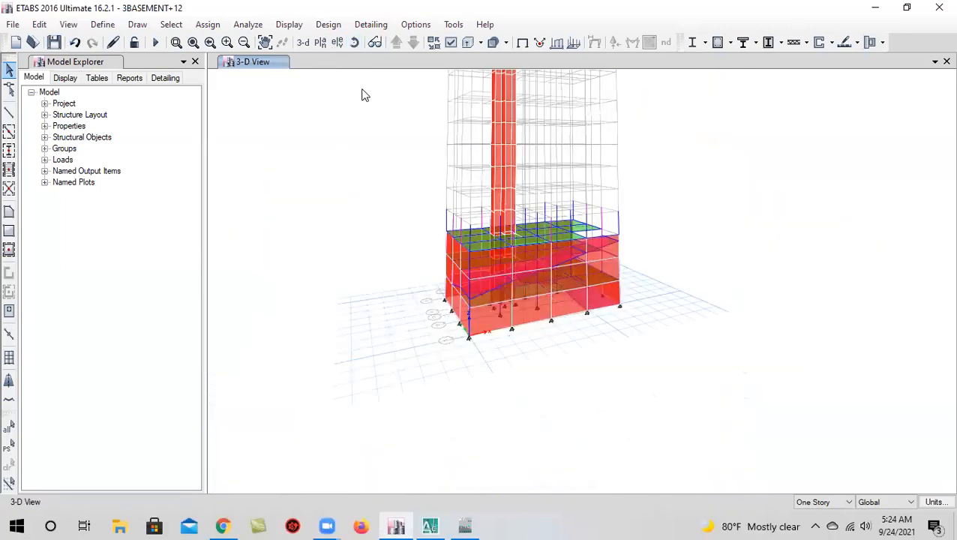
click(354, 42)
drag(620, 348, 542, 250)
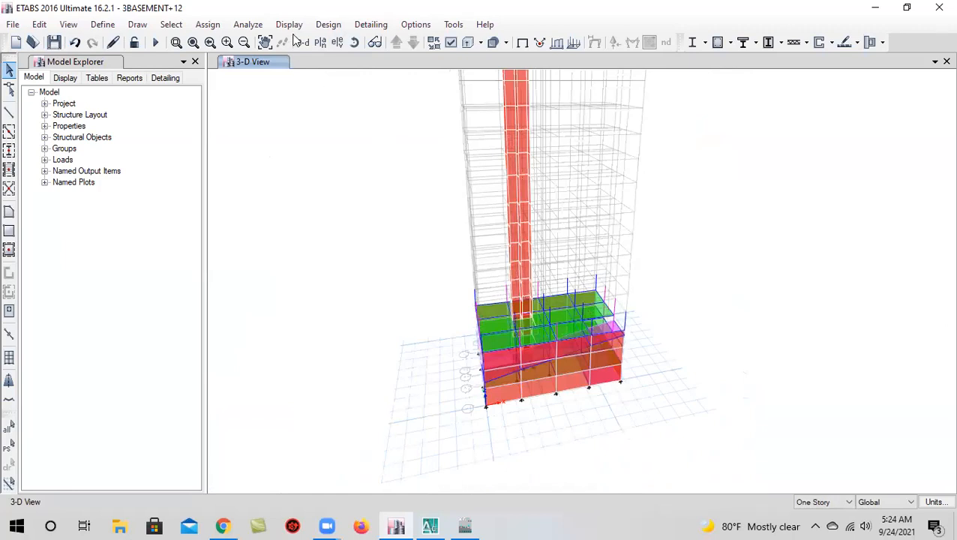
click(356, 43)
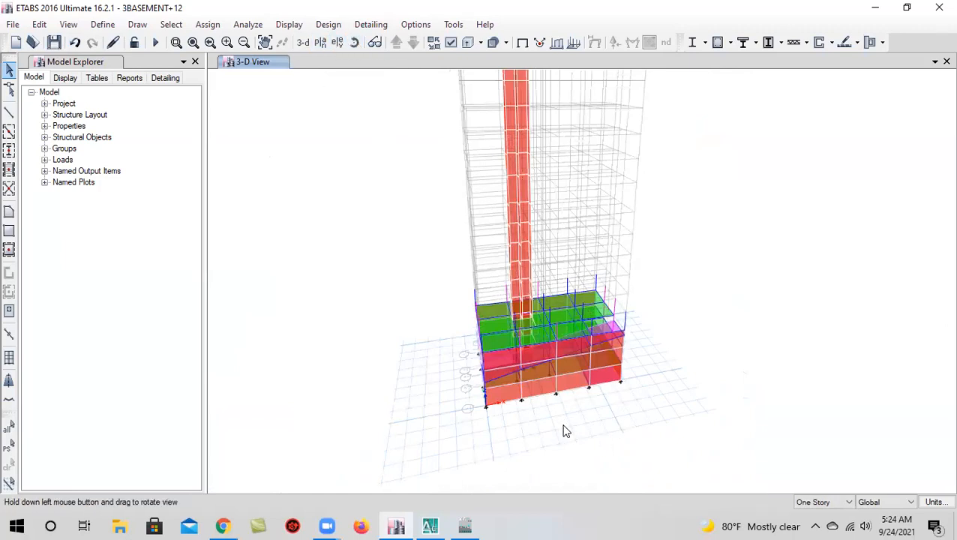
drag(652, 433, 600, 454)
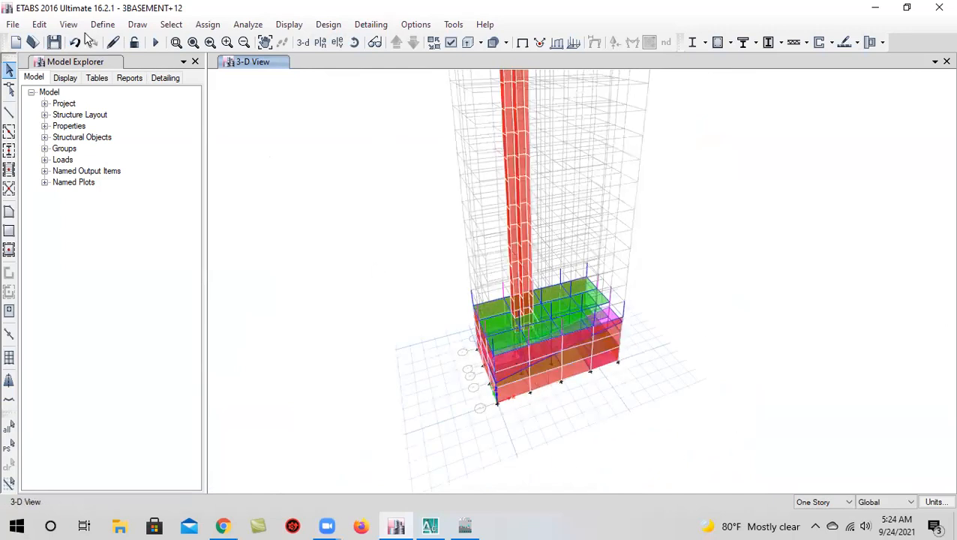
scroll(446, 420, down, 2)
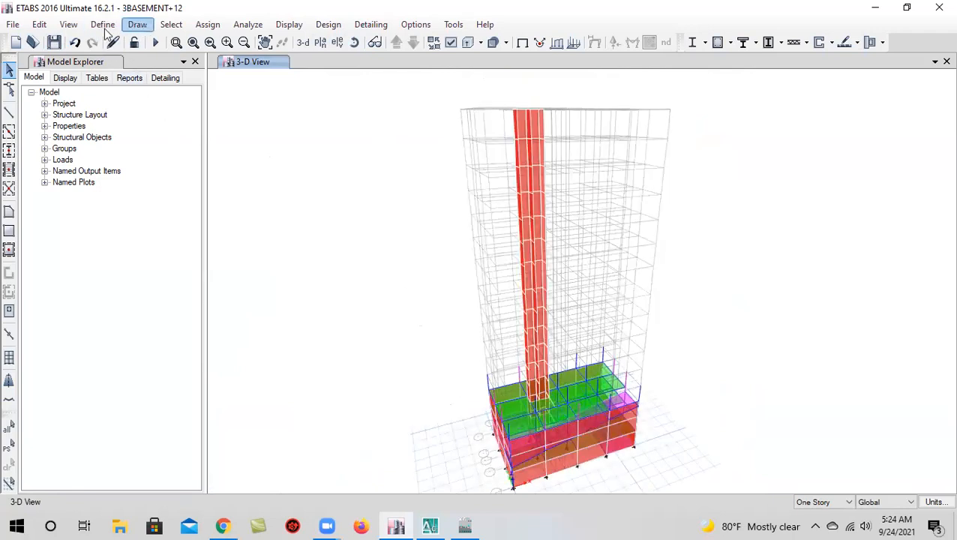
Restore the visibility of all objects in the 3-D view to include the upper-storey columns
click(68, 27)
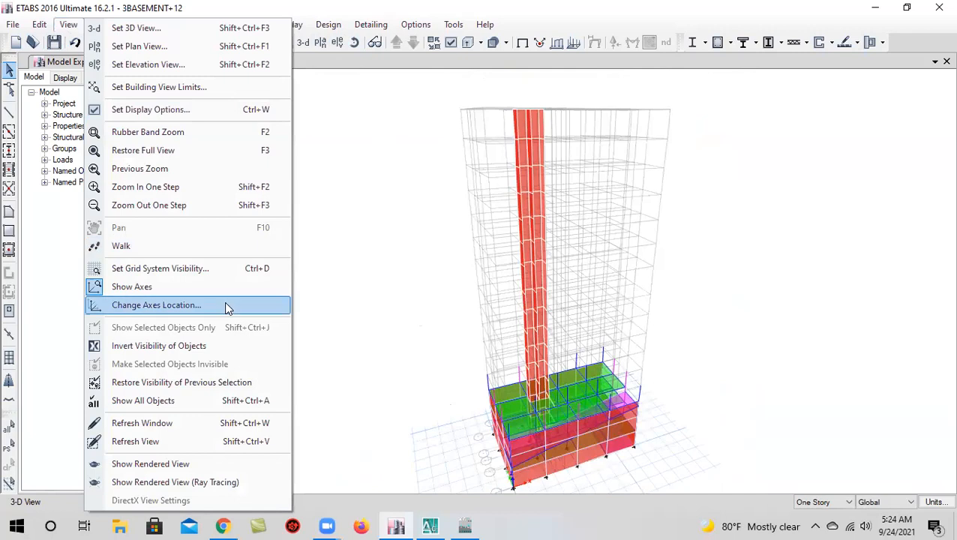
click(202, 406)
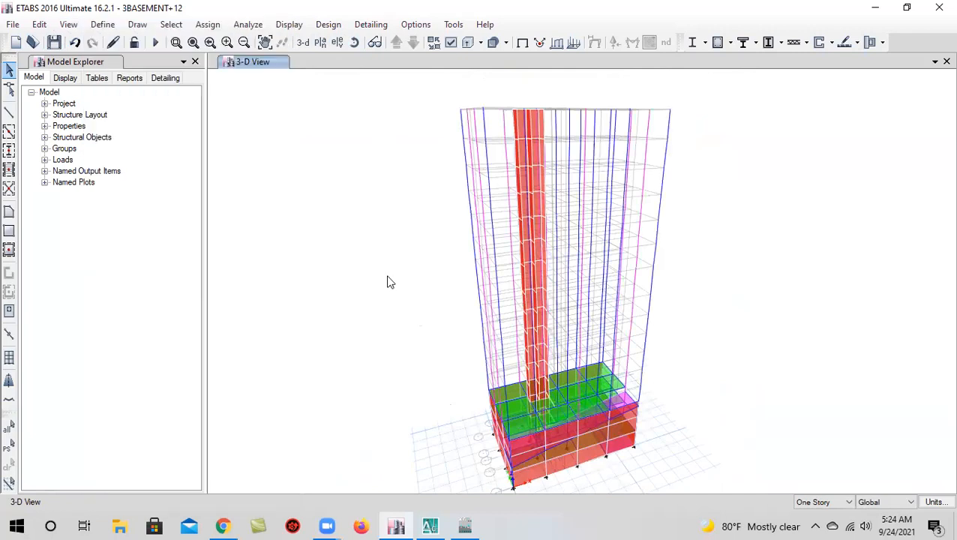
scroll(389, 281, down, 5)
Open the BASE-1 plan view and frame its slab, beam and retaining wall layout
click(321, 43)
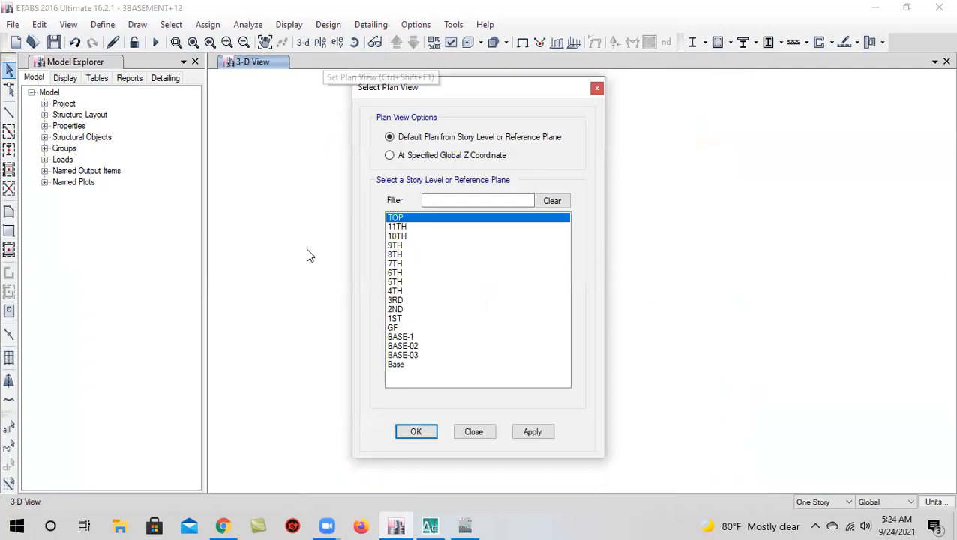
click(440, 338)
click(529, 431)
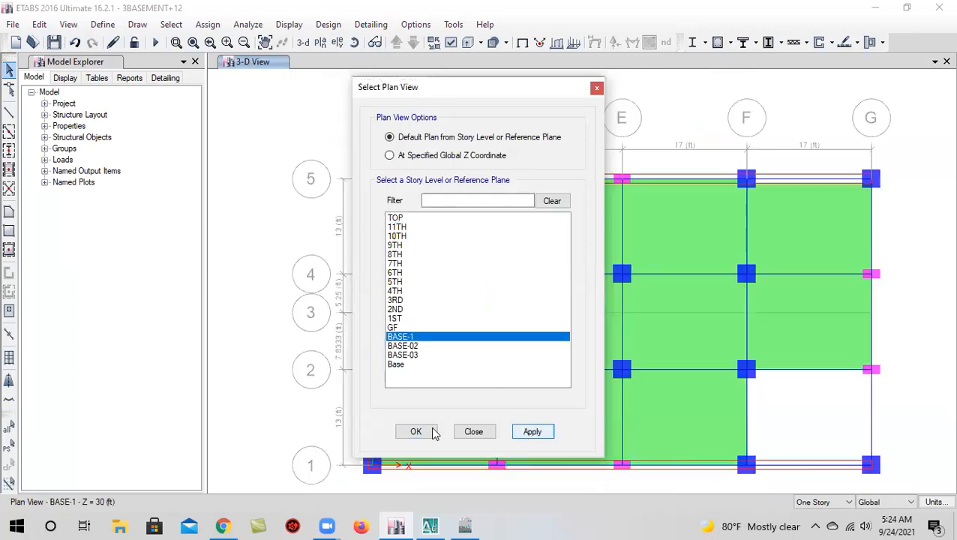
click(420, 431)
scroll(524, 312, down, 5)
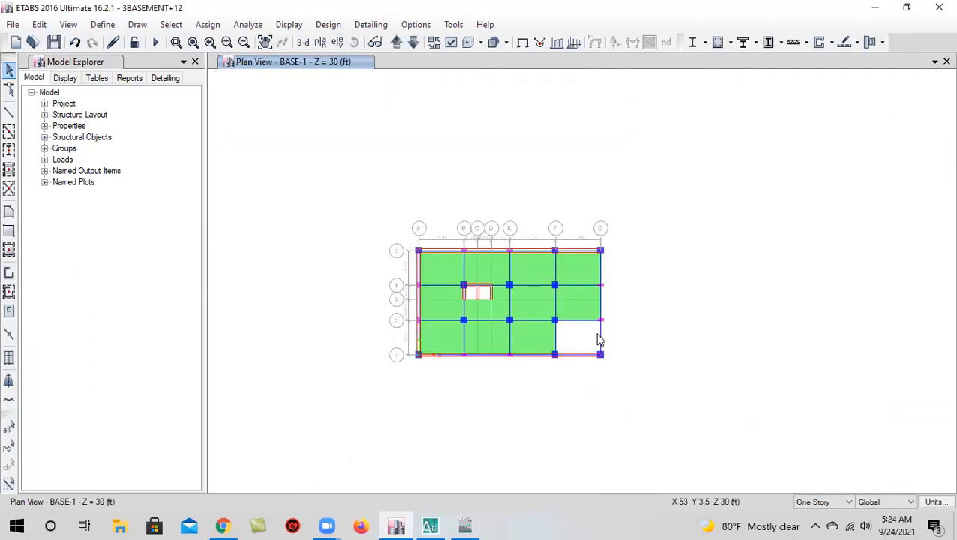
scroll(475, 322, up, 4)
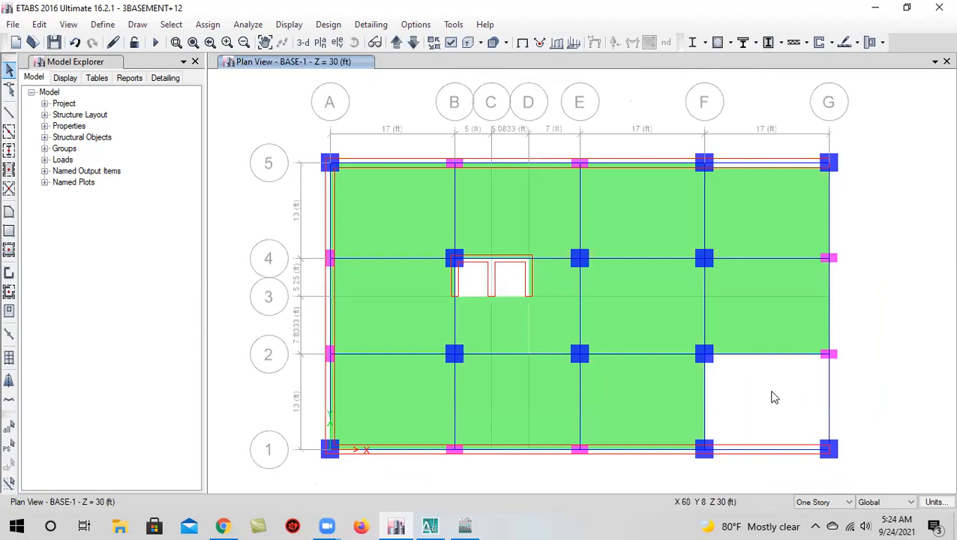
middle_drag(738, 373, 701, 329)
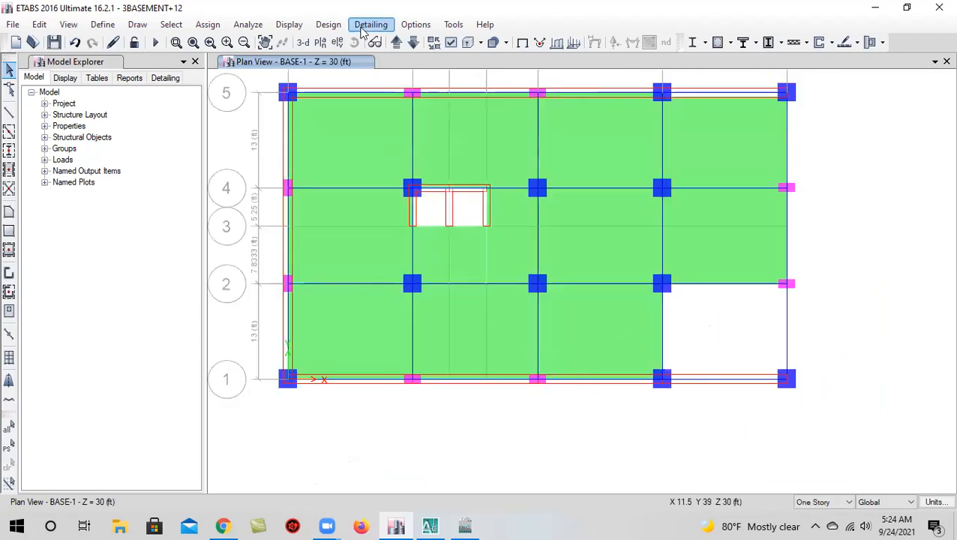
Step through the plan views down to BASE-03 and back up to GF
click(413, 42)
click(413, 42)
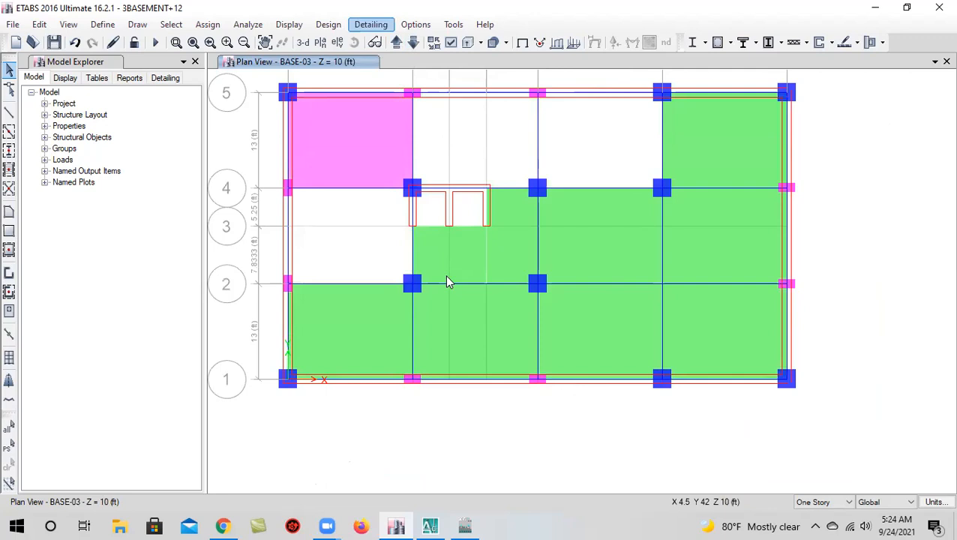
click(395, 43)
click(395, 43)
click(396, 43)
middle_drag(519, 280, 522, 248)
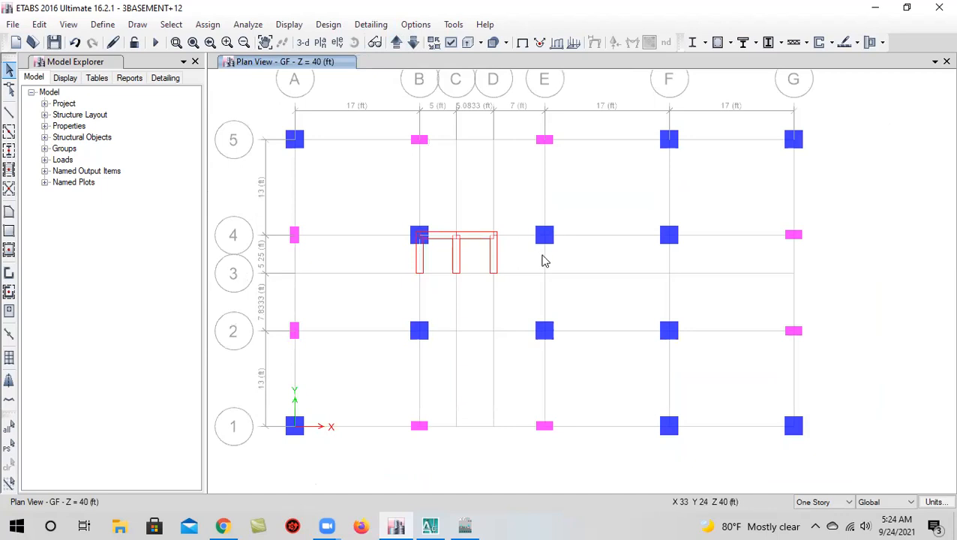
Switch to AutoCAD, bring up banani 10.3.dwg and inspect its basement plans at minus 19' and minus 11'
click(431, 527)
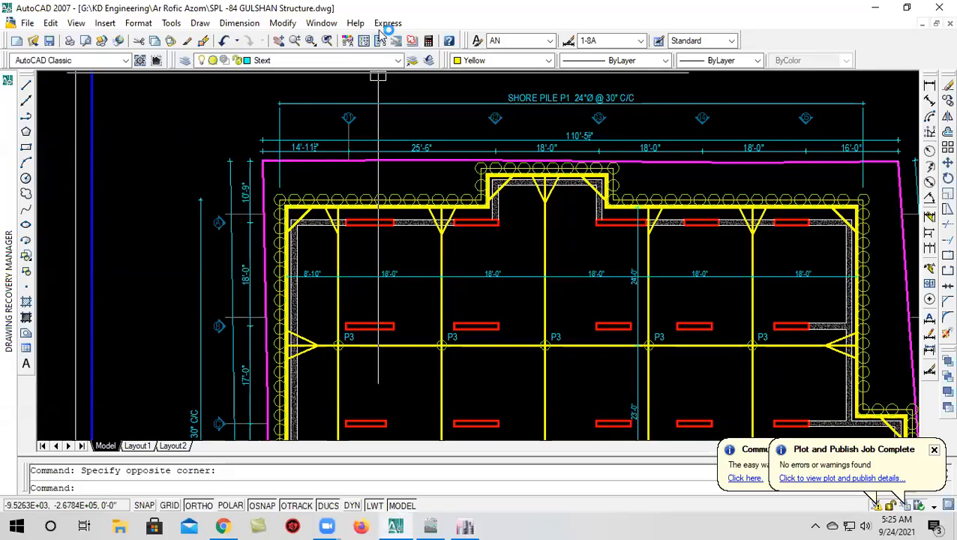
click(321, 22)
click(381, 160)
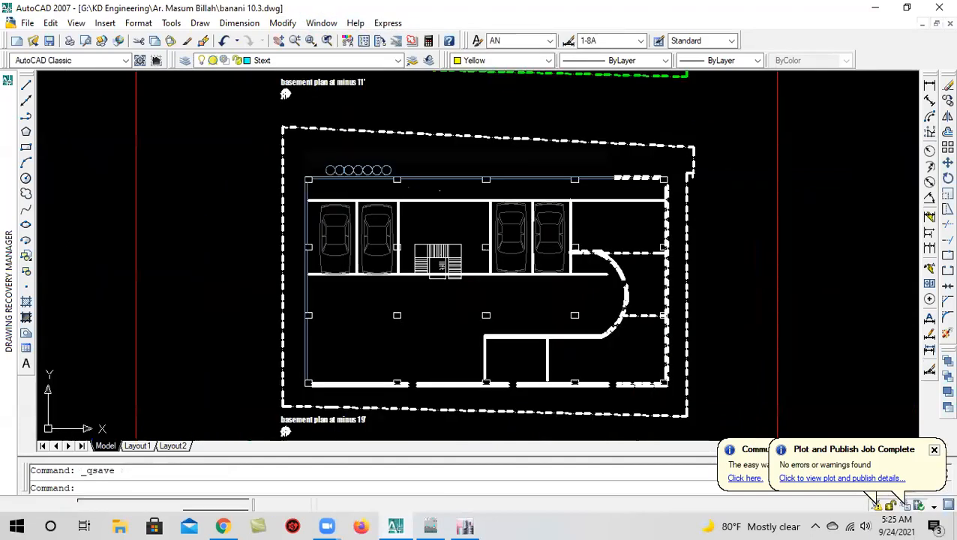
scroll(454, 279, down, 2)
middle_drag(469, 206, 525, 380)
scroll(516, 339, down, 2)
scroll(503, 330, up, 6)
middle_drag(496, 350, 471, 318)
middle_drag(498, 236, 450, 177)
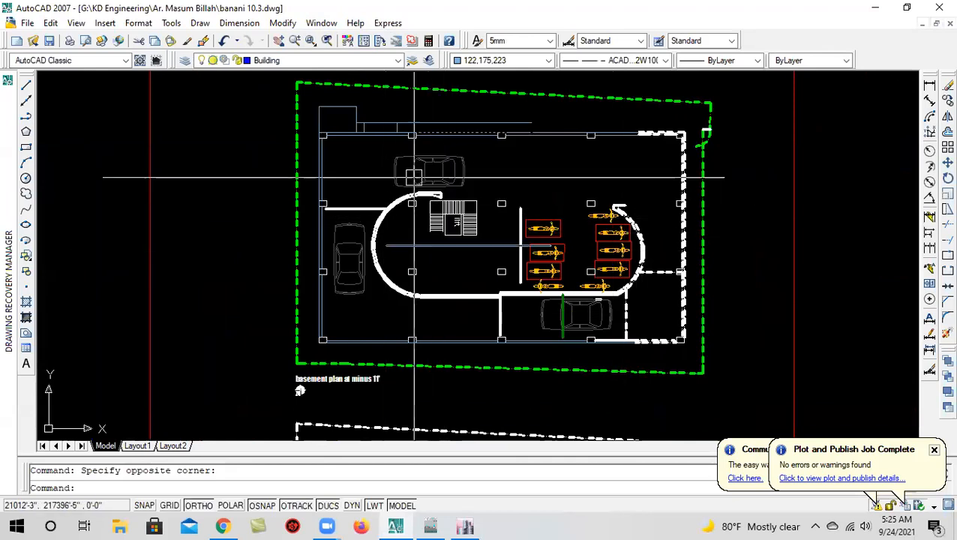
Look through the office floor plans above the basement plans and the other layouts in banani 10.3.dwg
scroll(450, 210, down, 5)
scroll(538, 146, up, 2)
middle_drag(523, 139, 494, 310)
middle_drag(507, 213, 498, 255)
scroll(595, 222, up, 5)
scroll(595, 223, down, 5)
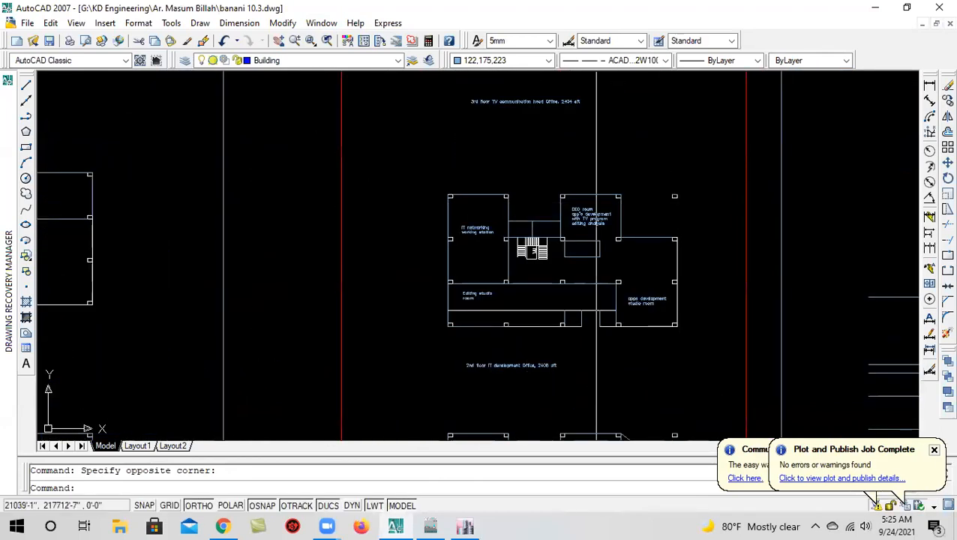
middle_drag(524, 227, 515, 336)
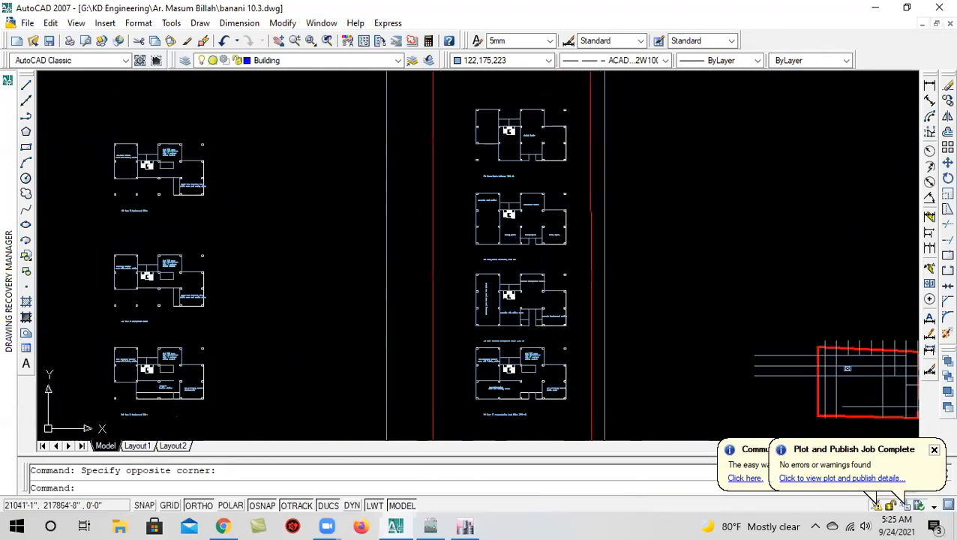
mouse_move(521, 244)
middle_down()
mouse_move(494, 379)
mouse_move(494, 248)
middle_up()
scroll(505, 206, down, 2)
scroll(483, 163, down, 5)
scroll(517, 329, up, 2)
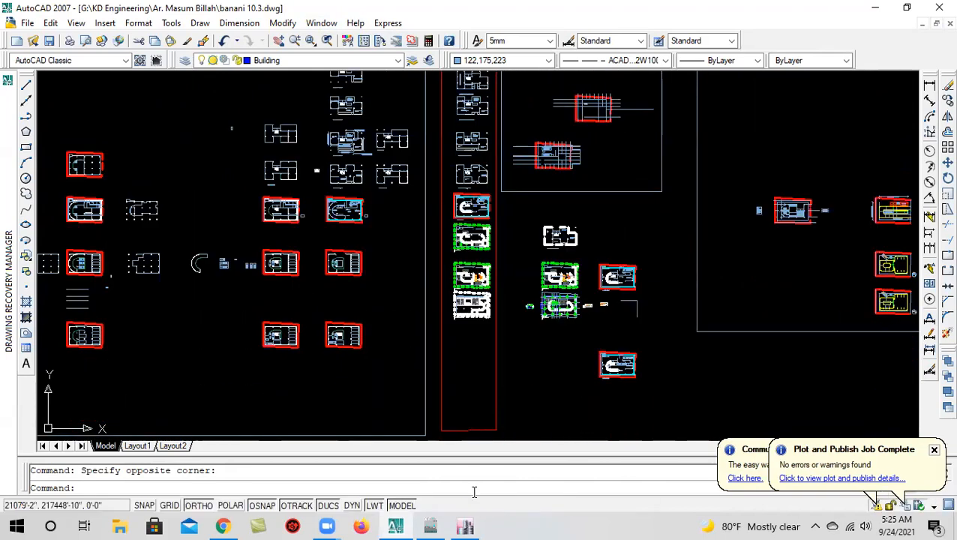
Switch back to ETABS and start floor area drawing on the GF plan with the Slab-6 property
mouse_move(467, 525)
click(469, 462)
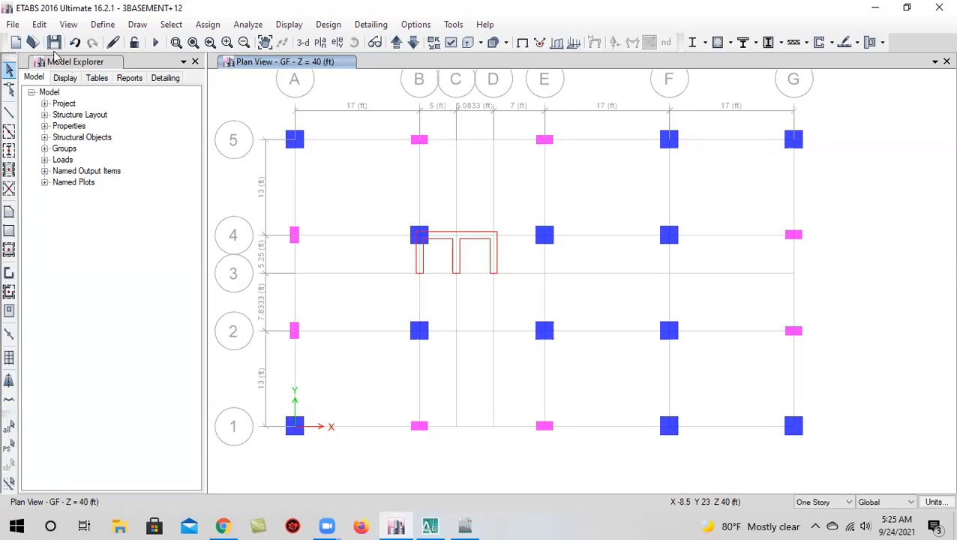
click(9, 212)
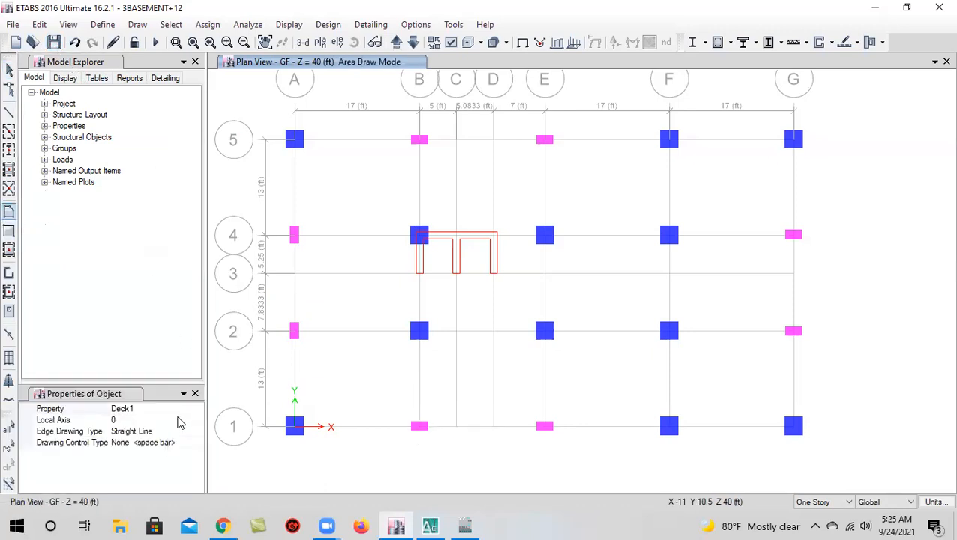
click(186, 413)
click(197, 409)
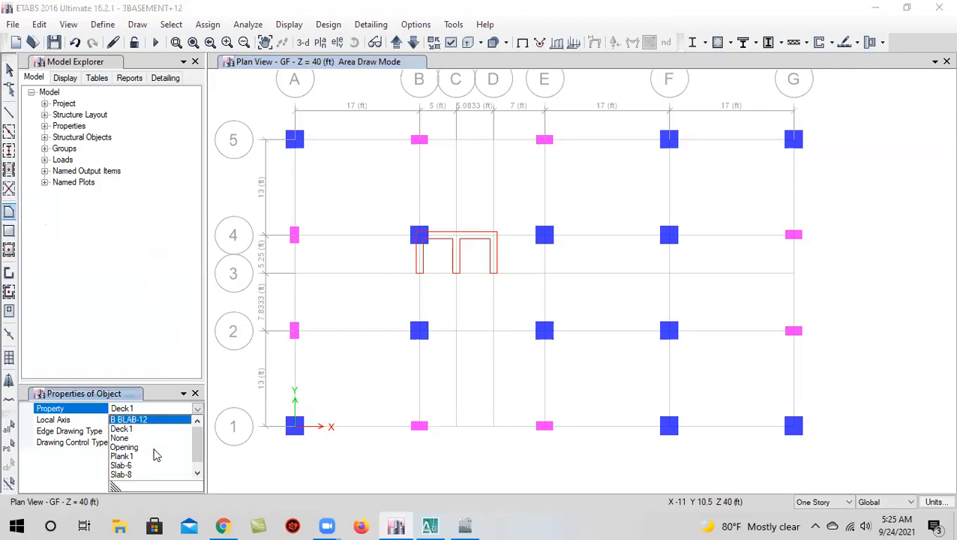
click(142, 466)
Try rectangular Slab-6 panels in bays B–E and E–F between grids 4 and 5 on GF, and undo both
middle_drag(357, 397, 364, 354)
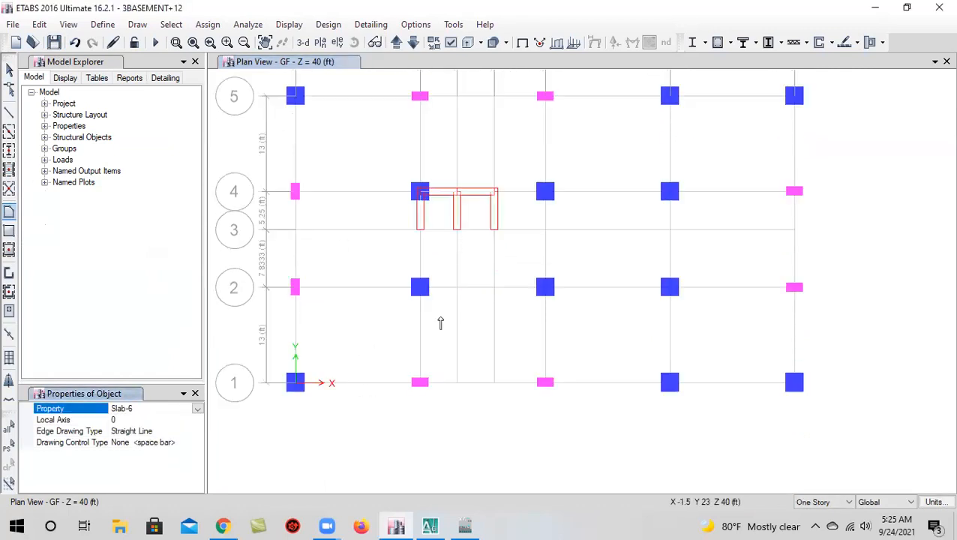
middle_drag(470, 354, 469, 466)
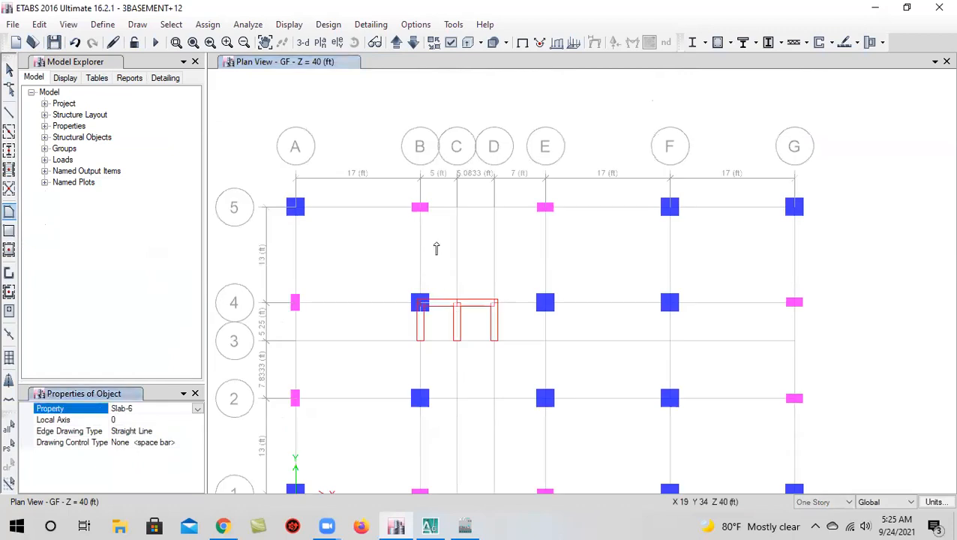
click(420, 207)
key(Escape)
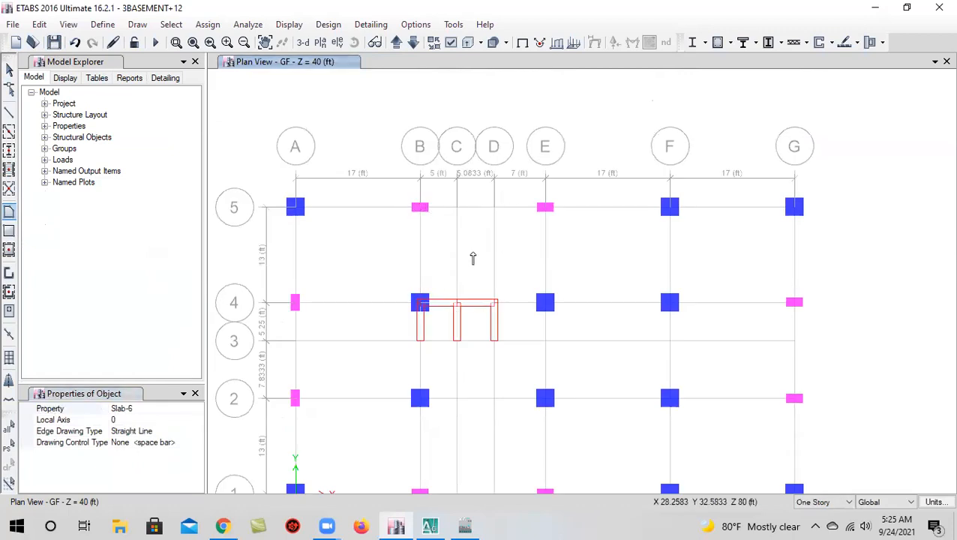
click(9, 232)
click(420, 208)
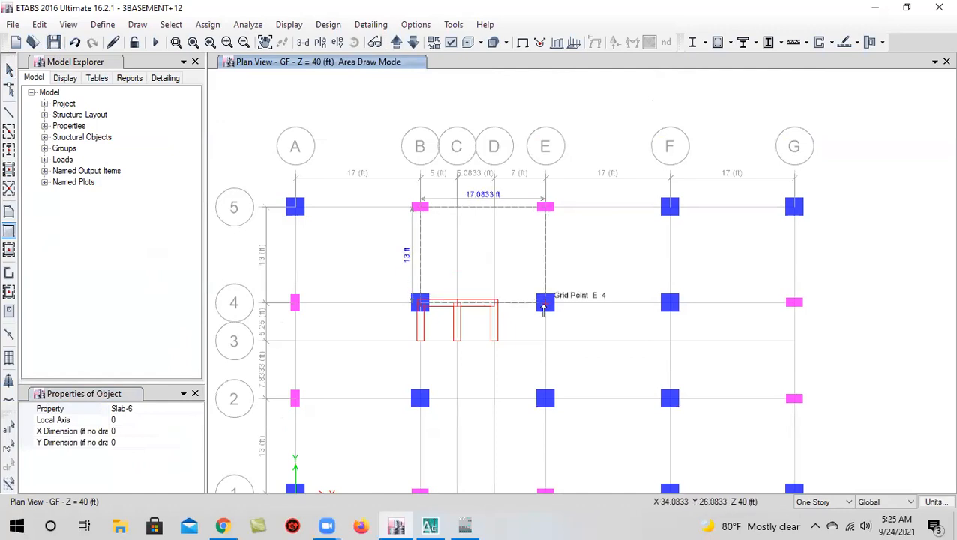
click(545, 303)
click(546, 211)
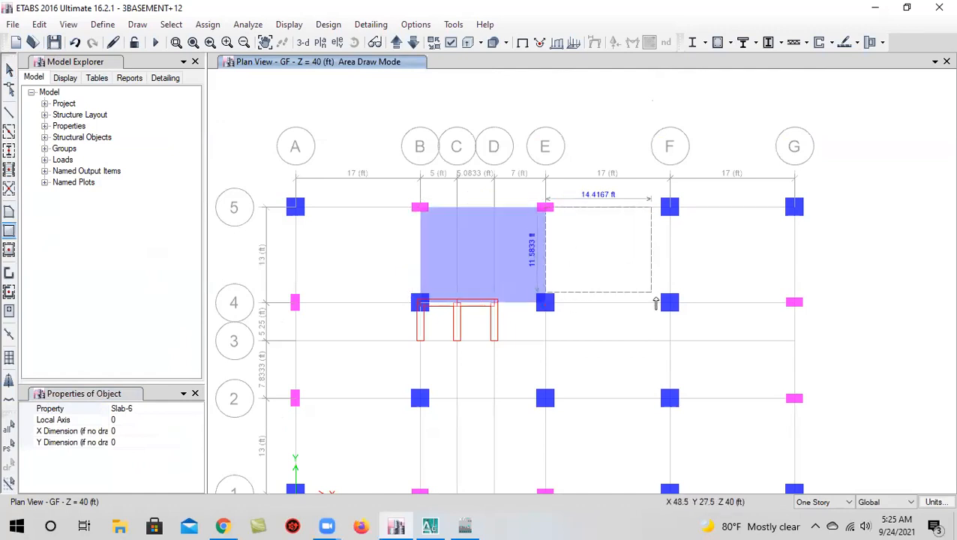
click(669, 304)
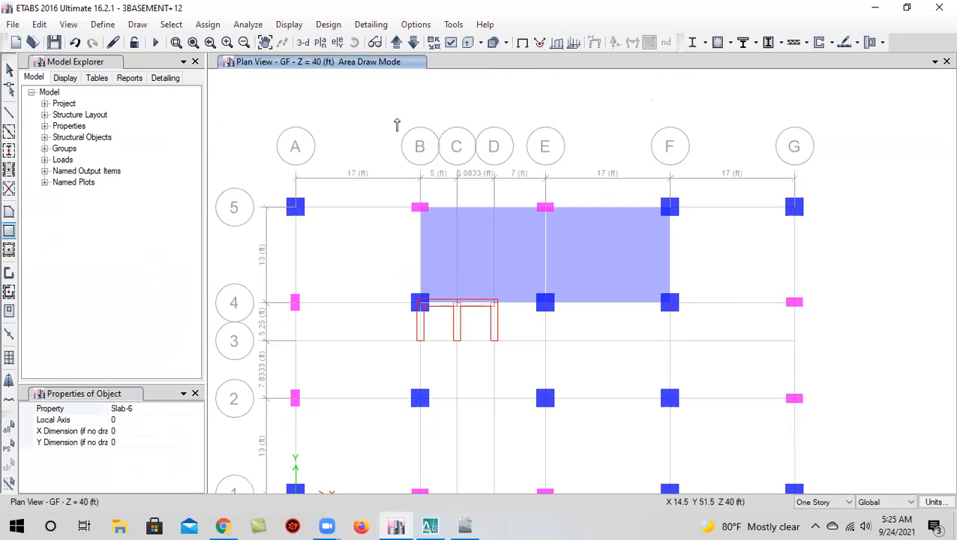
click(78, 43)
click(78, 43)
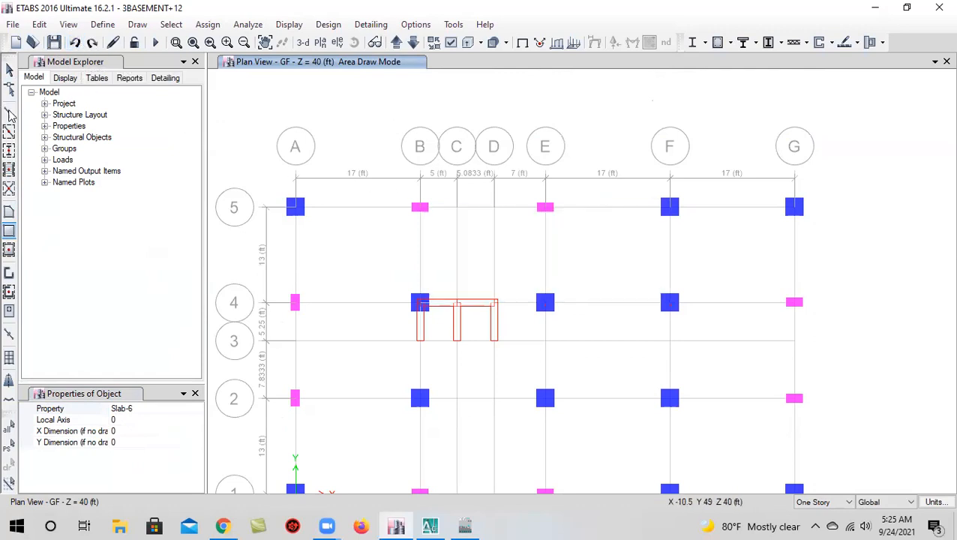
Check the beam and slab layout on the BASE-1 plan and return to the GF plan
click(413, 42)
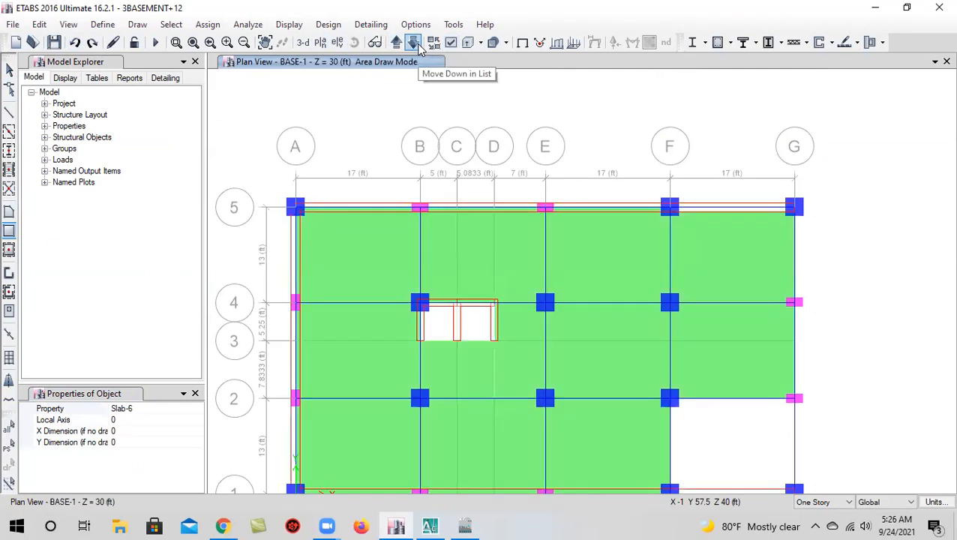
middle_drag(672, 379, 654, 288)
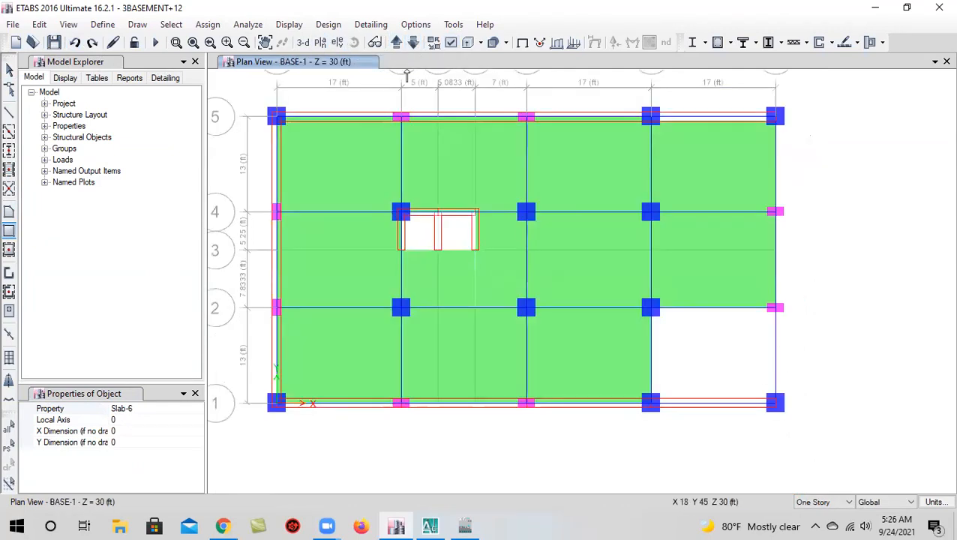
click(395, 42)
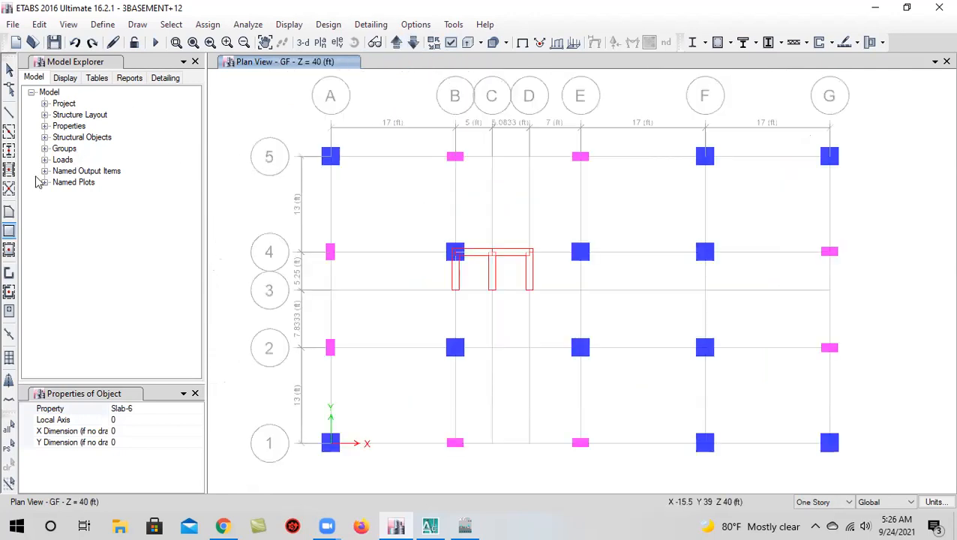
Draw FB-12X20 frame beams column to column along grid 5 on GF, from grid A to grid G
click(9, 112)
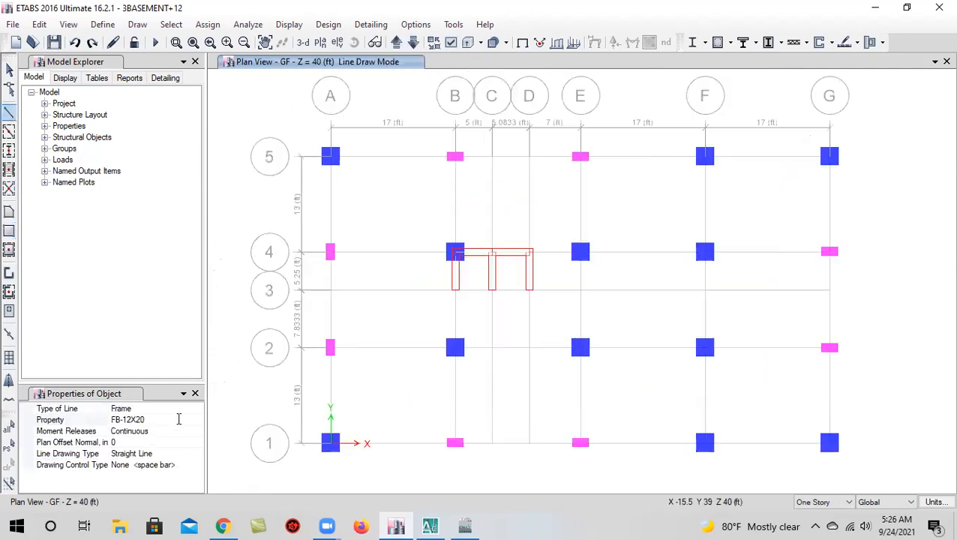
click(179, 419)
click(197, 421)
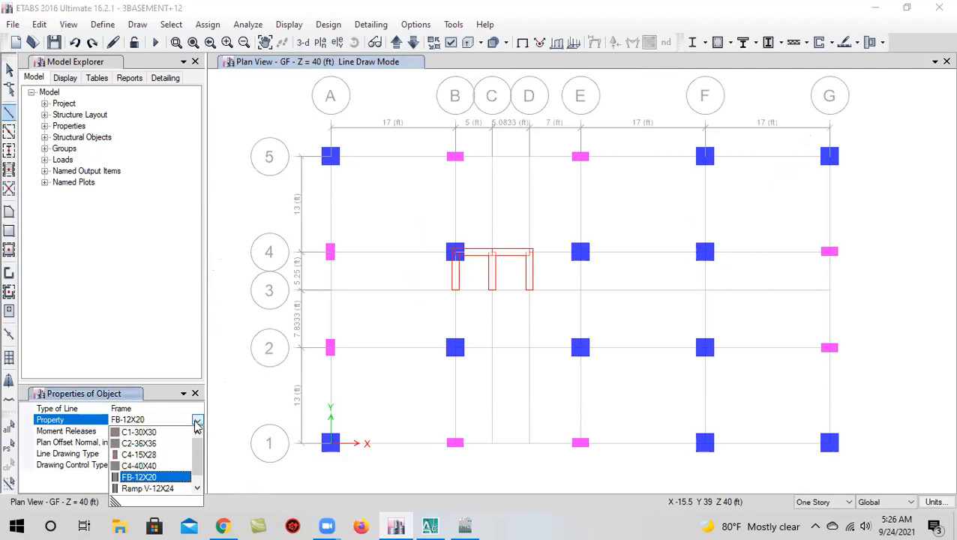
scroll(172, 464, down, 1)
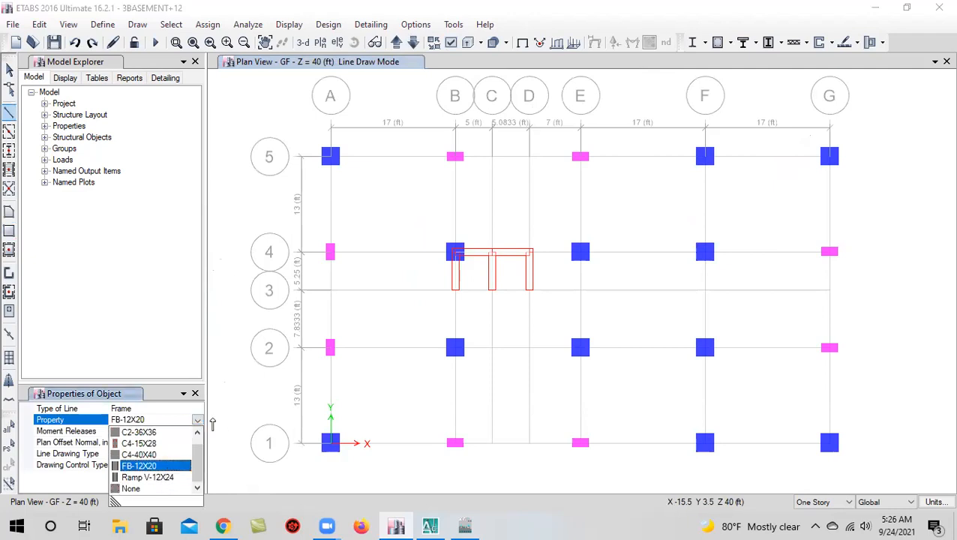
click(330, 156)
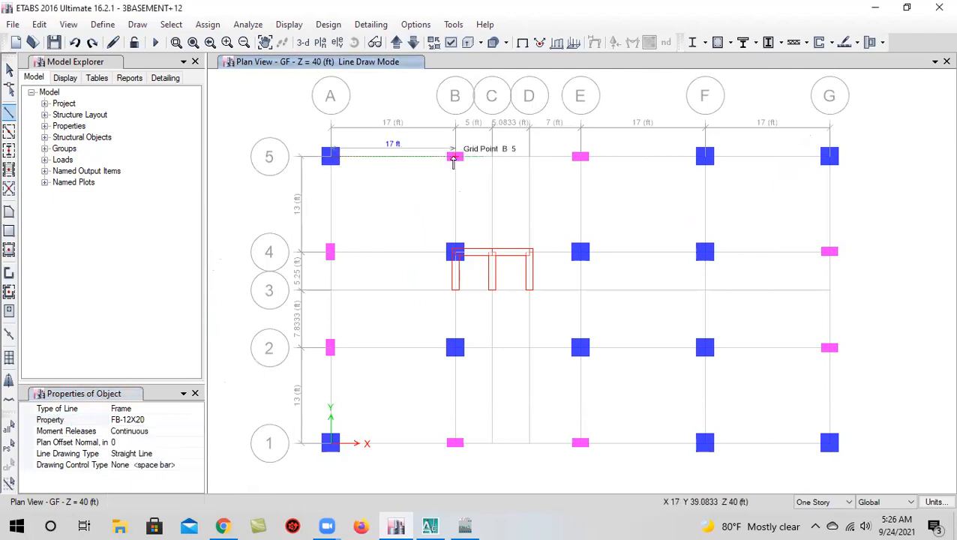
click(456, 157)
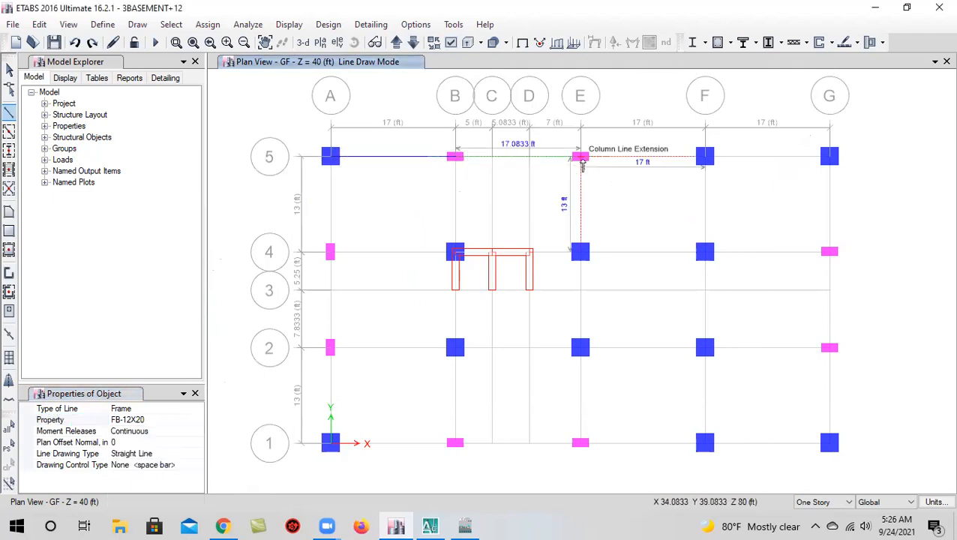
click(581, 158)
click(705, 158)
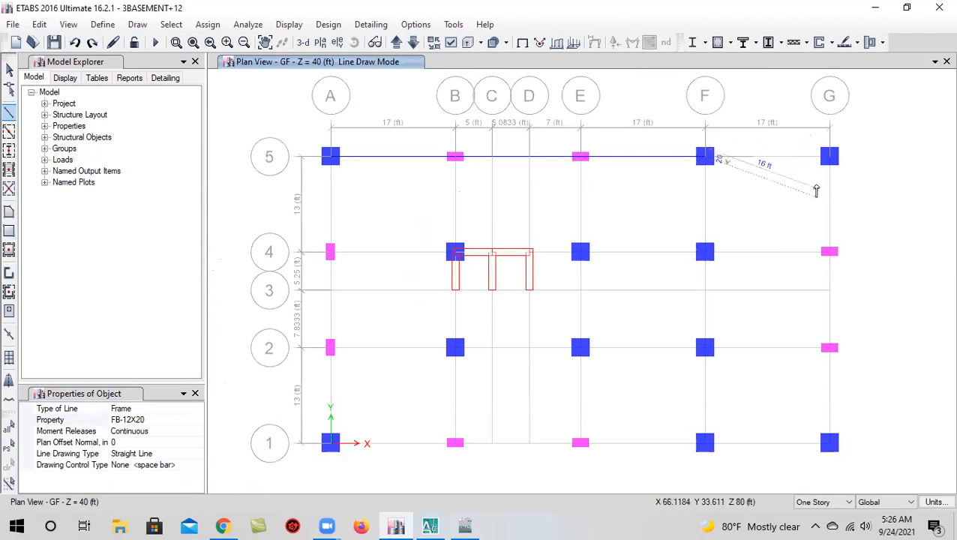
click(829, 156)
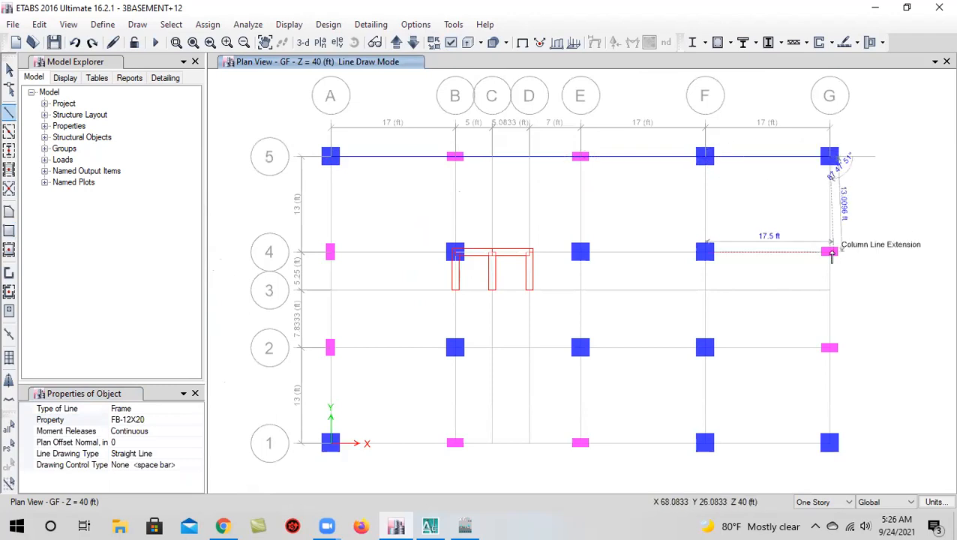
Continue the FB-12X20 beams along grid G from grid 5 to grid 1, and along grid 1 back to grid A
click(829, 251)
click(829, 349)
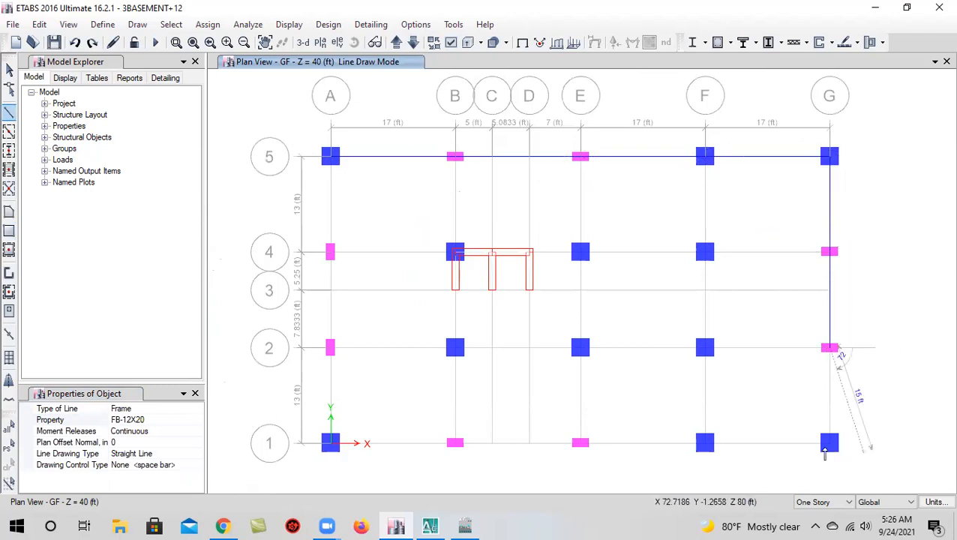
click(829, 442)
click(704, 443)
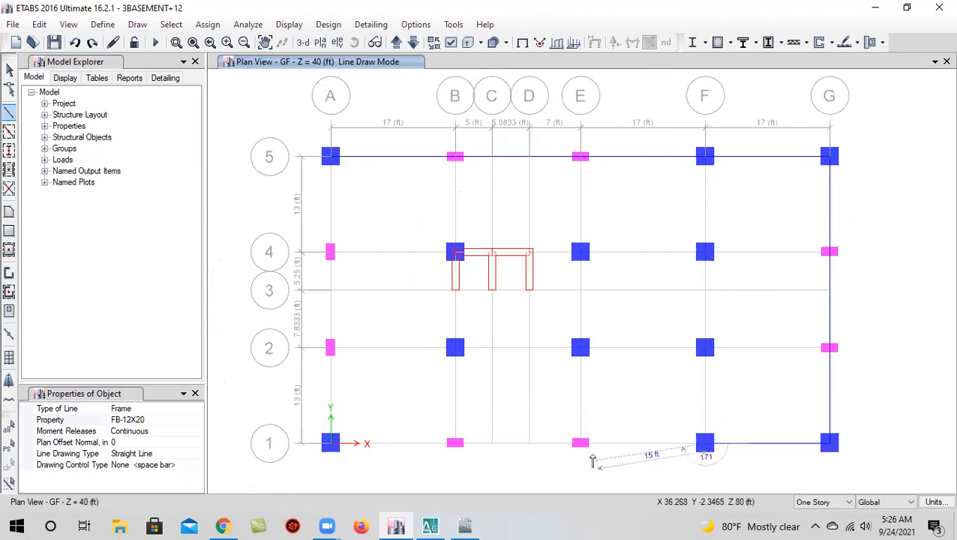
click(580, 443)
click(455, 443)
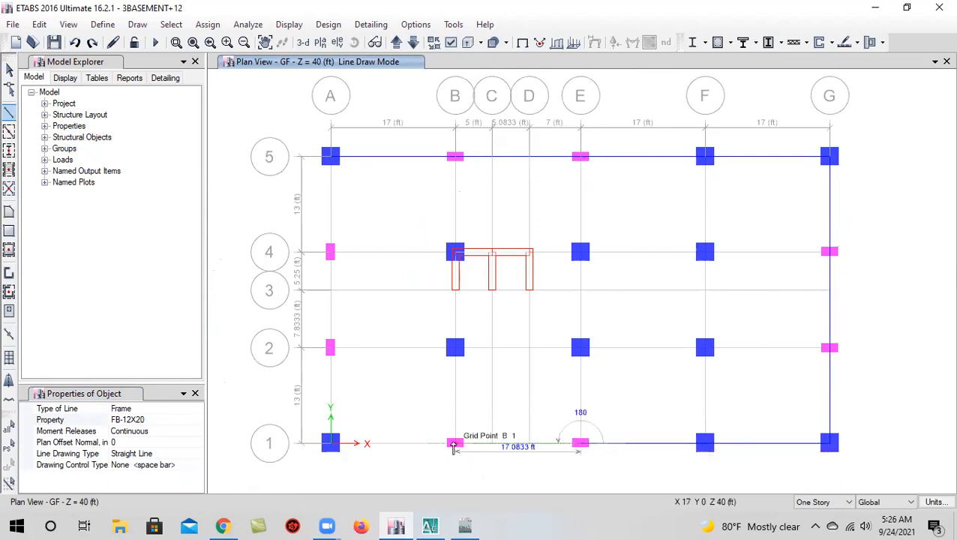
click(331, 443)
Close the GF perimeter with FB-12X20 beams along grid A from grid 1 to grid 5, and end the chain
click(330, 347)
double_click(330, 252)
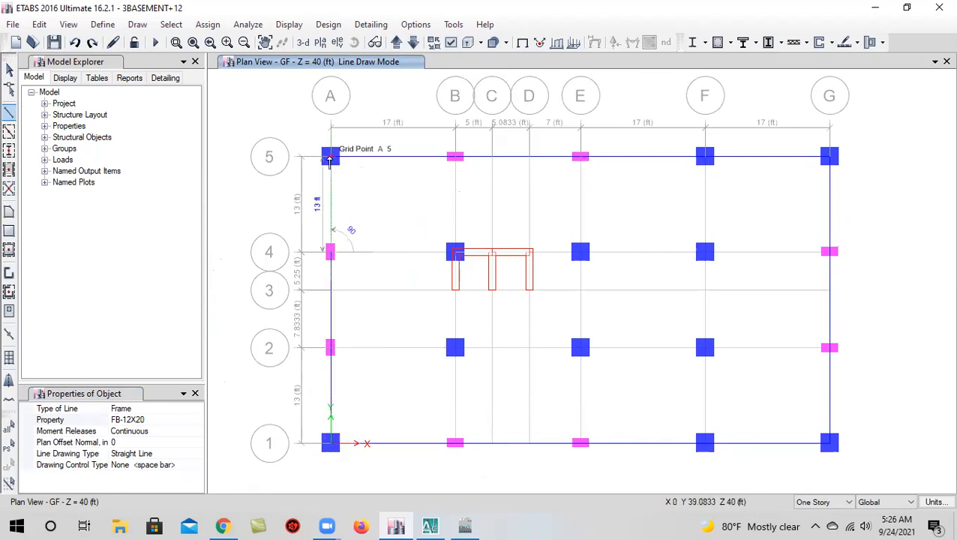
click(331, 157)
key(Escape)
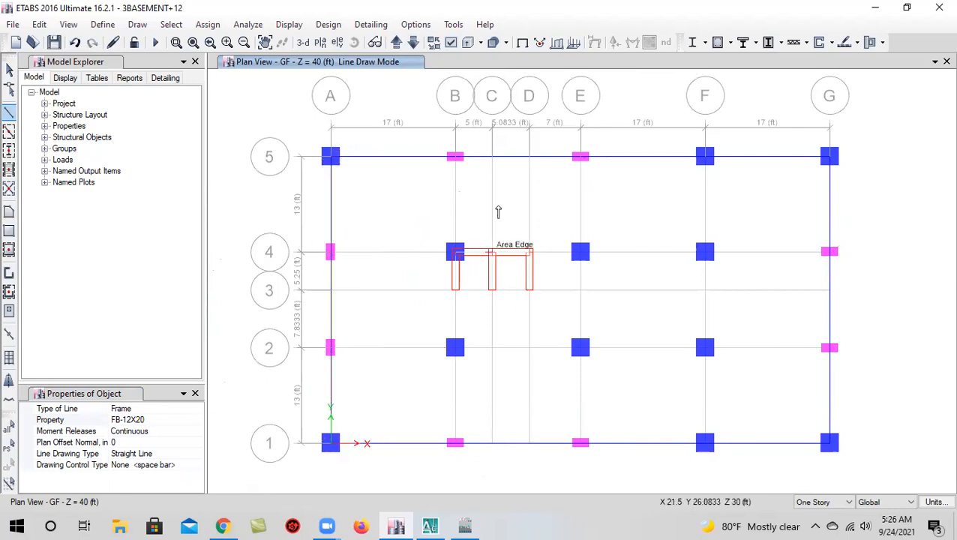
Draw FB-12X20 beams along grid B through the columns from grid 5 to grid 1
click(455, 157)
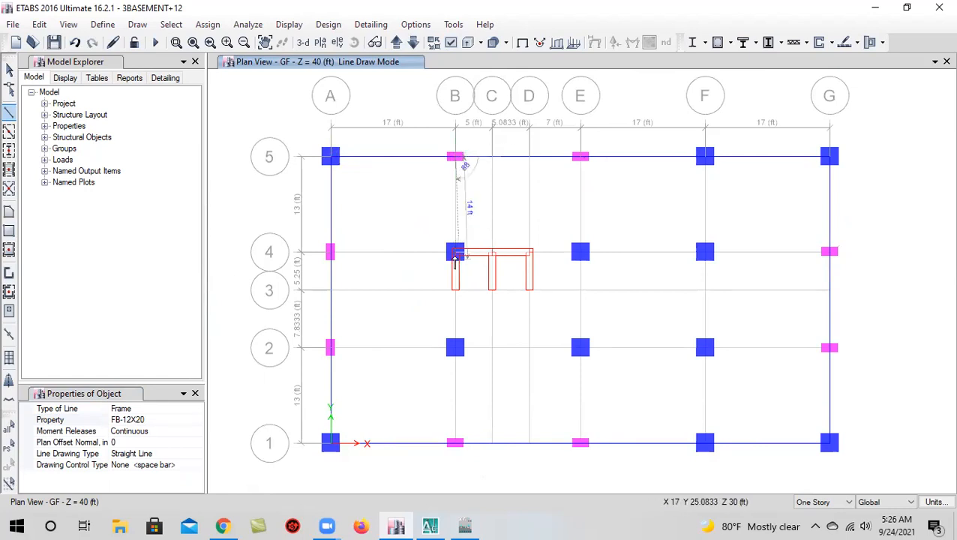
scroll(457, 249, up, 3)
click(460, 243)
scroll(474, 267, down, 3)
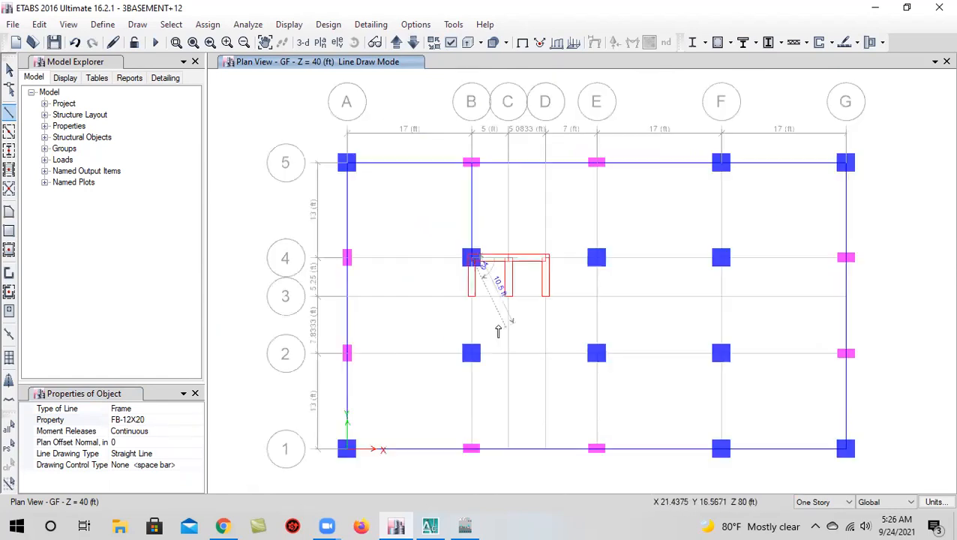
click(472, 352)
click(473, 448)
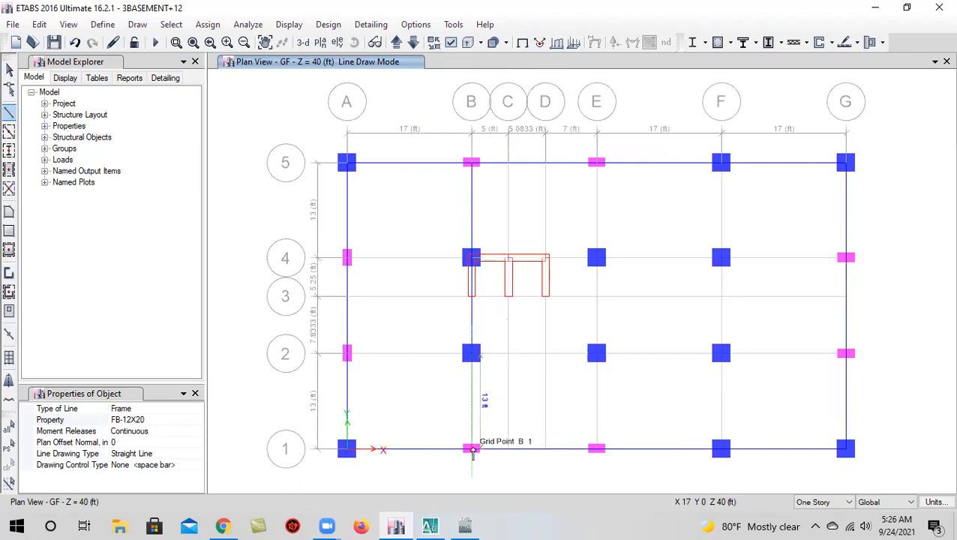
key(Escape)
Draw FB-12X20 beams along grid E through the columns from grid 5 to grid 1
click(596, 163)
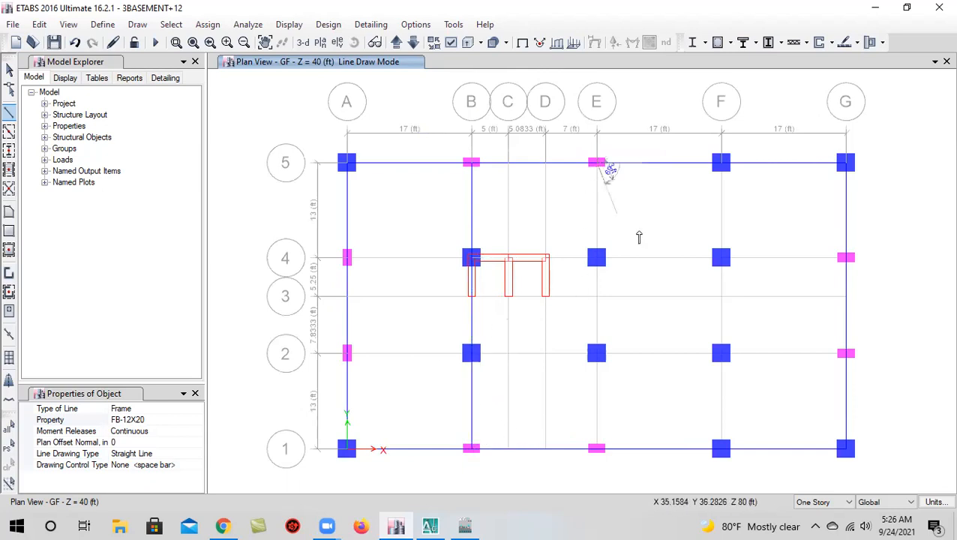
click(596, 258)
click(597, 353)
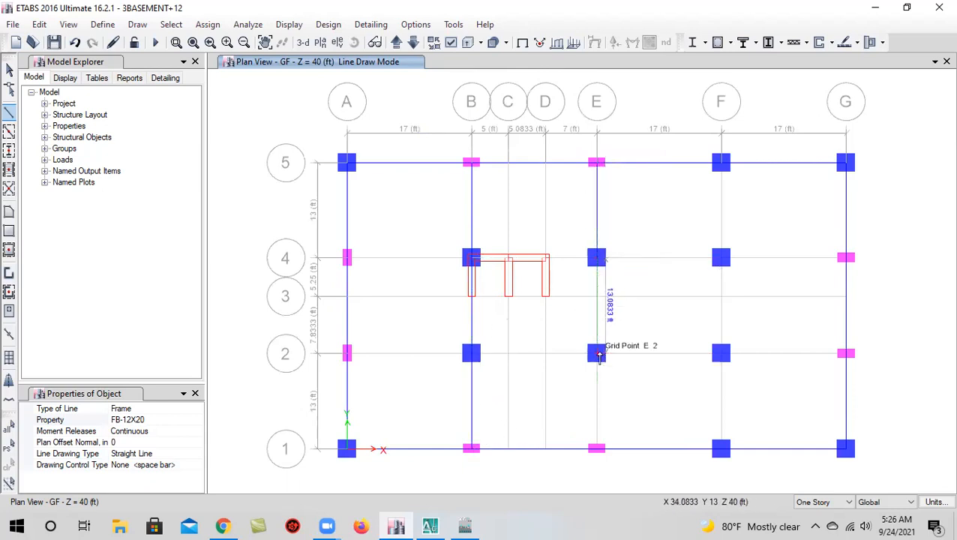
click(598, 449)
key(Escape)
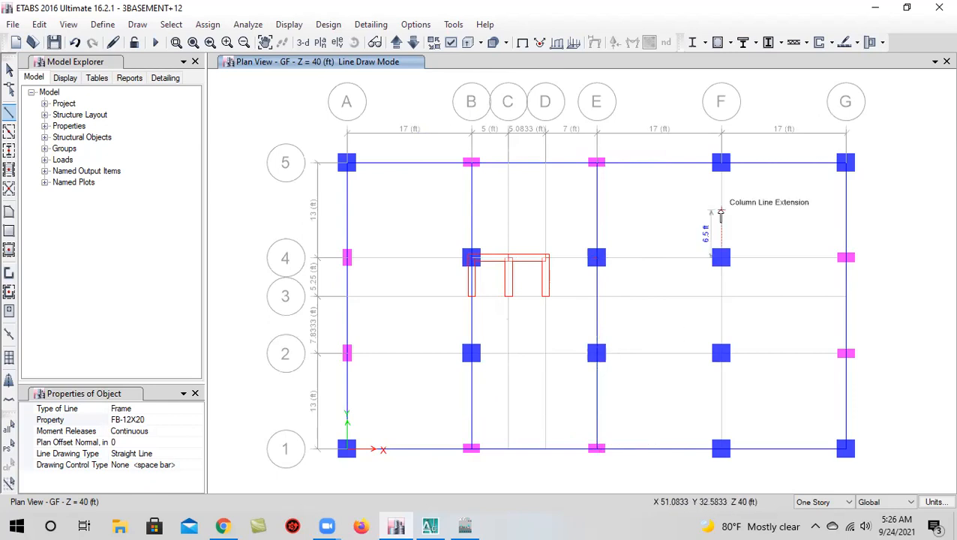
Draw FB-12X20 beams along grid F from grid 5 to grid 1, undoing a misdrawn segment at grid 4
click(721, 162)
click(722, 258)
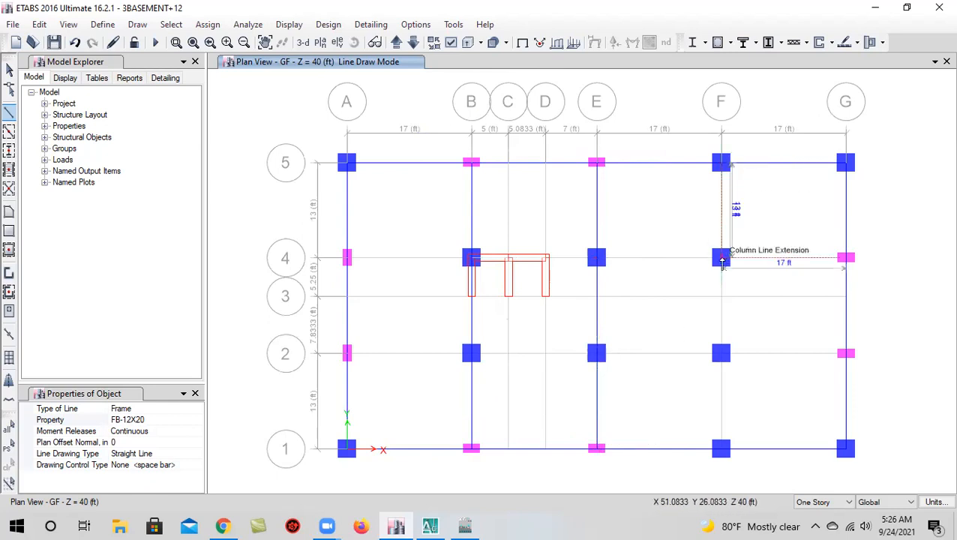
click(75, 42)
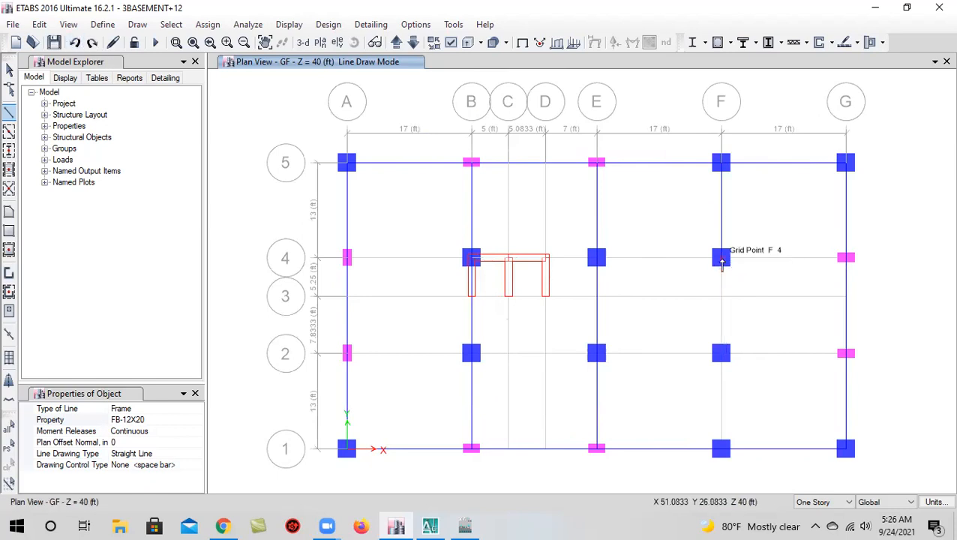
click(722, 353)
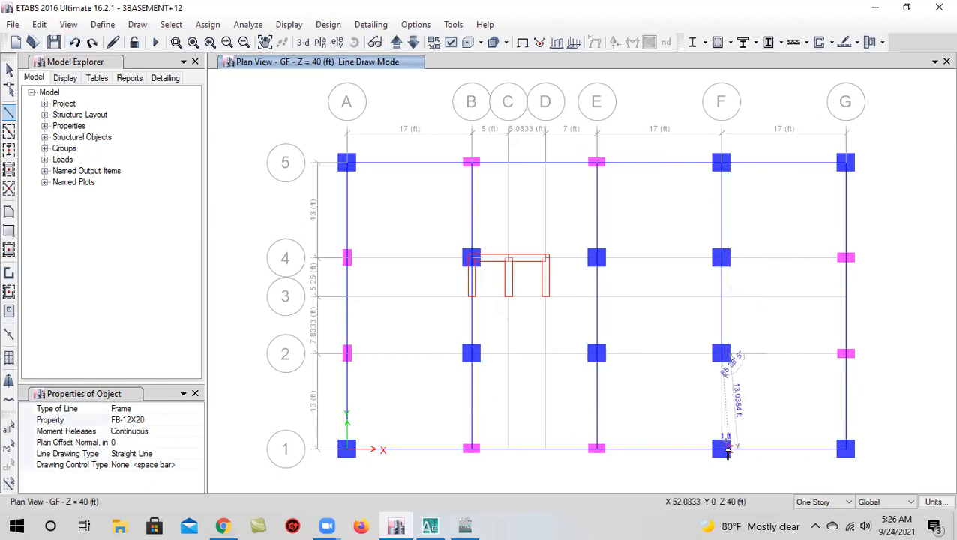
click(722, 450)
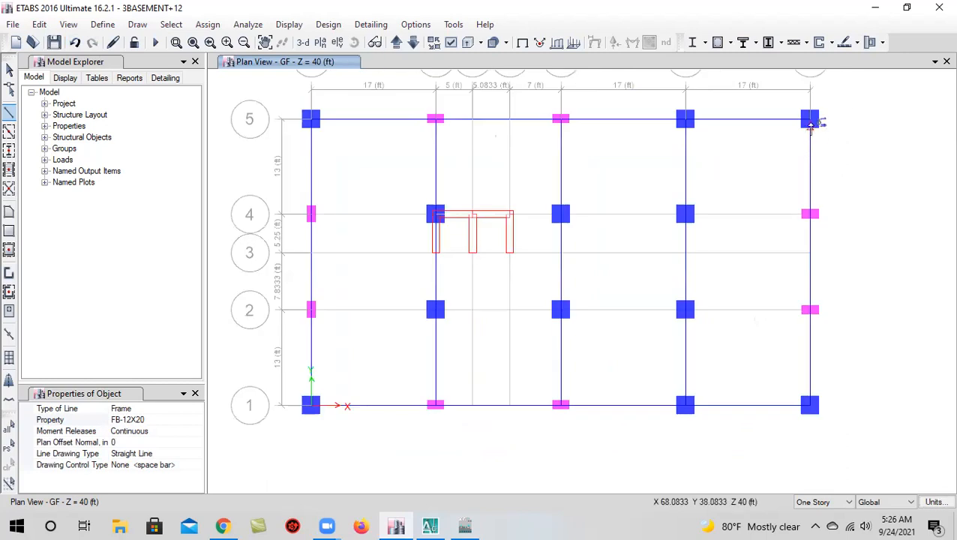
Draw the FB-12X20 beams along grid G again, from grid 5 through grids 4 and 2 to grid 1
click(811, 214)
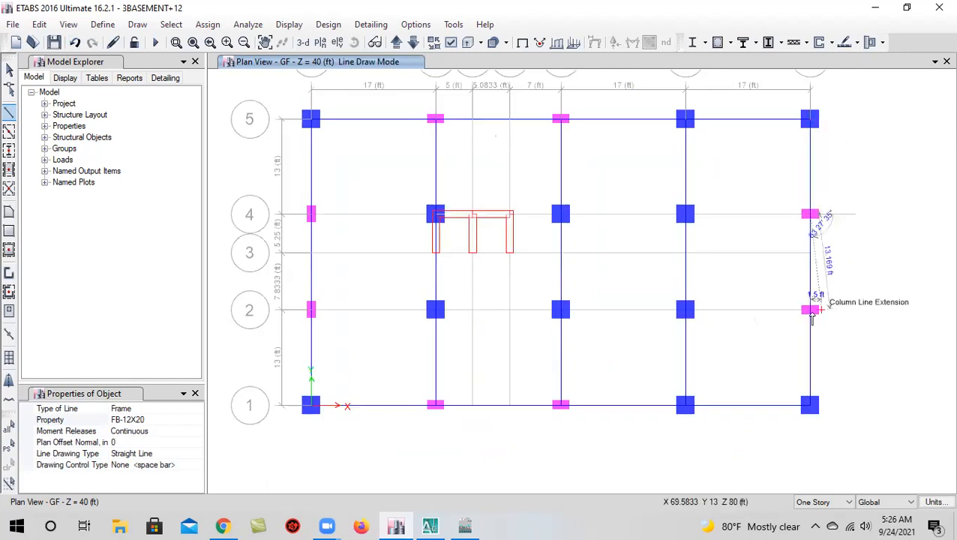
click(810, 309)
click(810, 406)
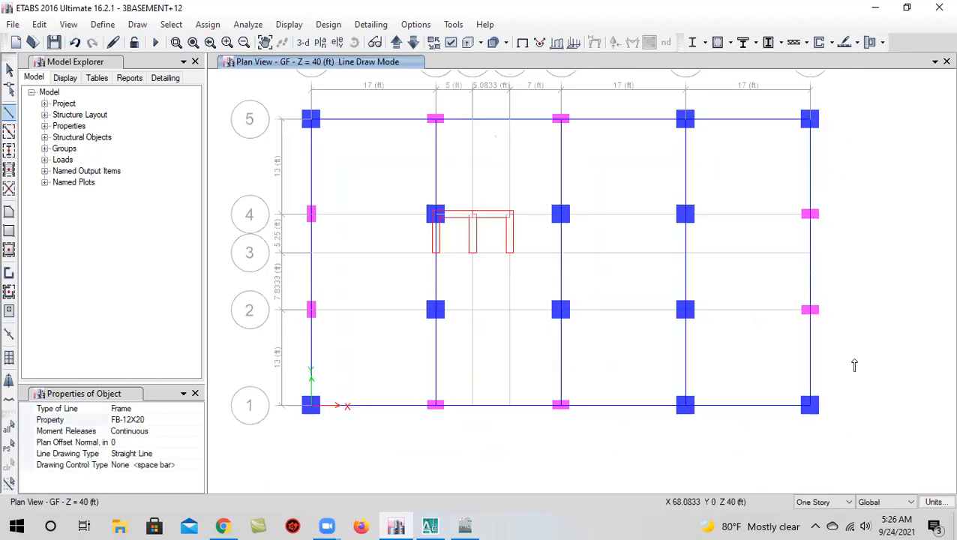
Draw FB-12X20 beams along grid 4 through the columns from grid A to grid G
click(310, 215)
click(436, 215)
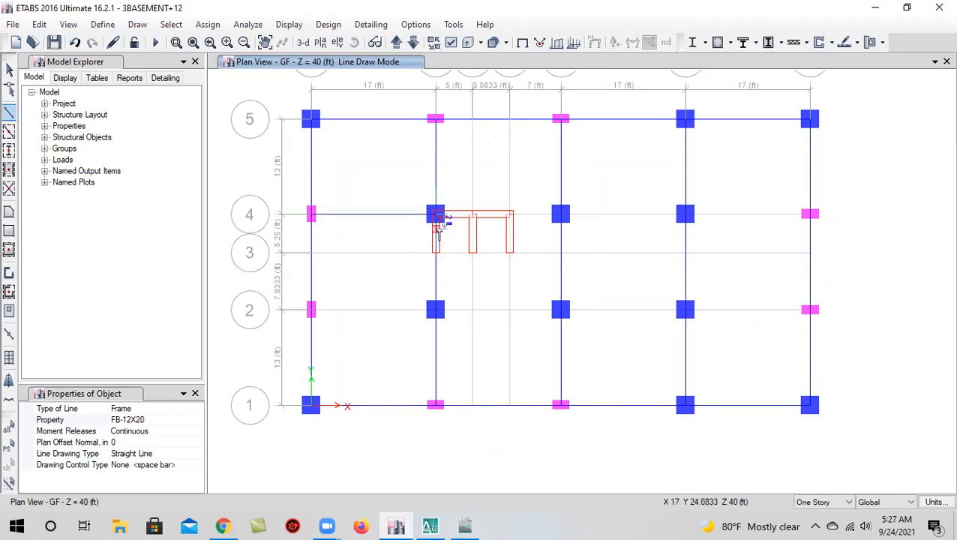
click(561, 216)
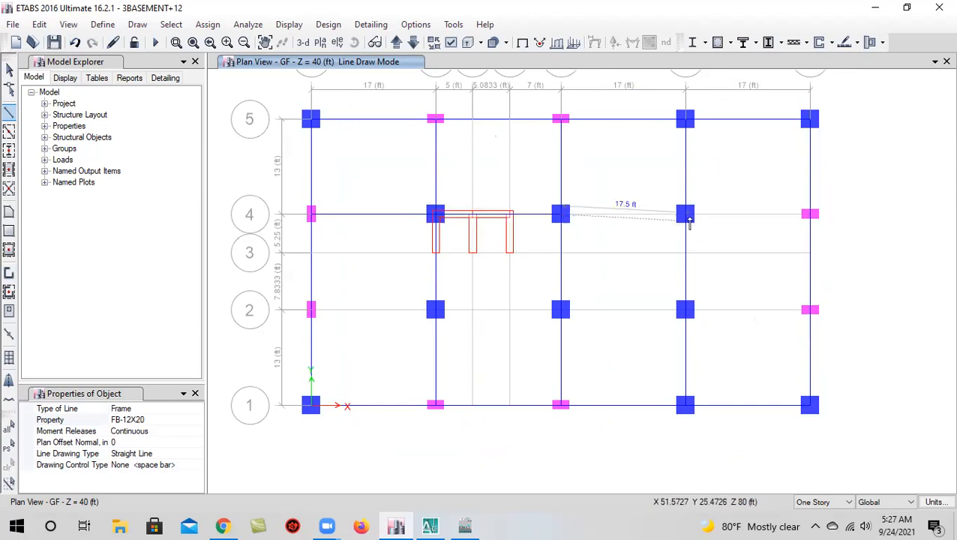
click(685, 216)
double_click(811, 216)
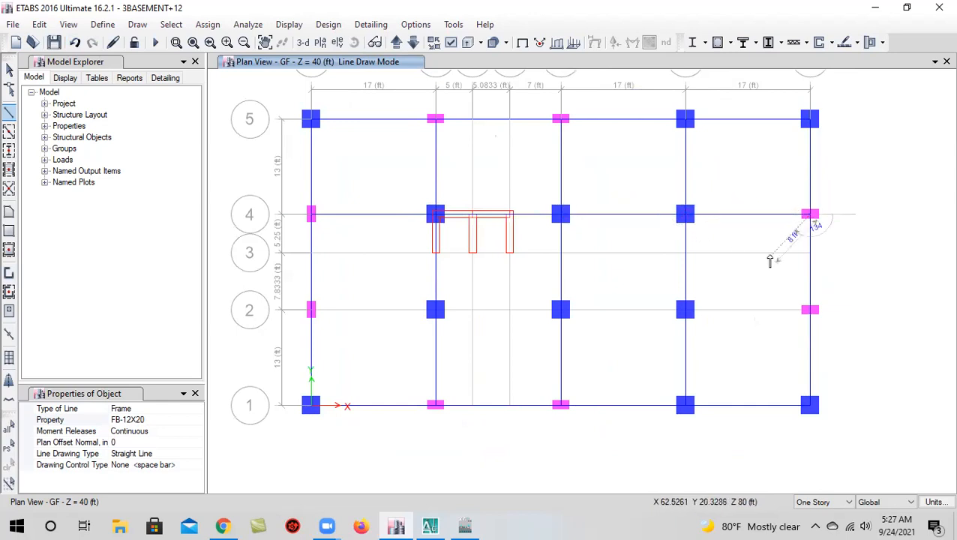
Draw FB-12X20 beams along grid 2 through the columns from grid A to grid G, and end the chain
click(311, 309)
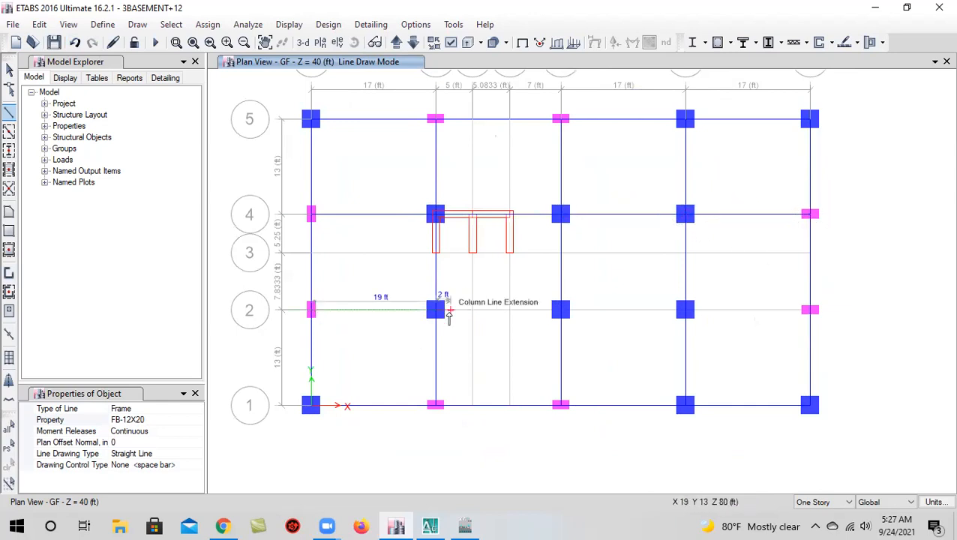
click(436, 310)
double_click(561, 312)
click(685, 309)
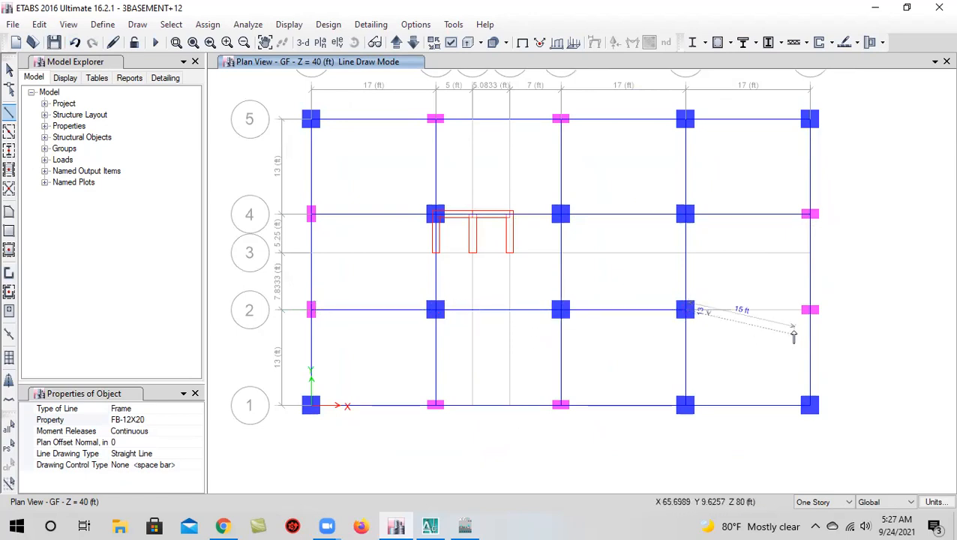
double_click(810, 310)
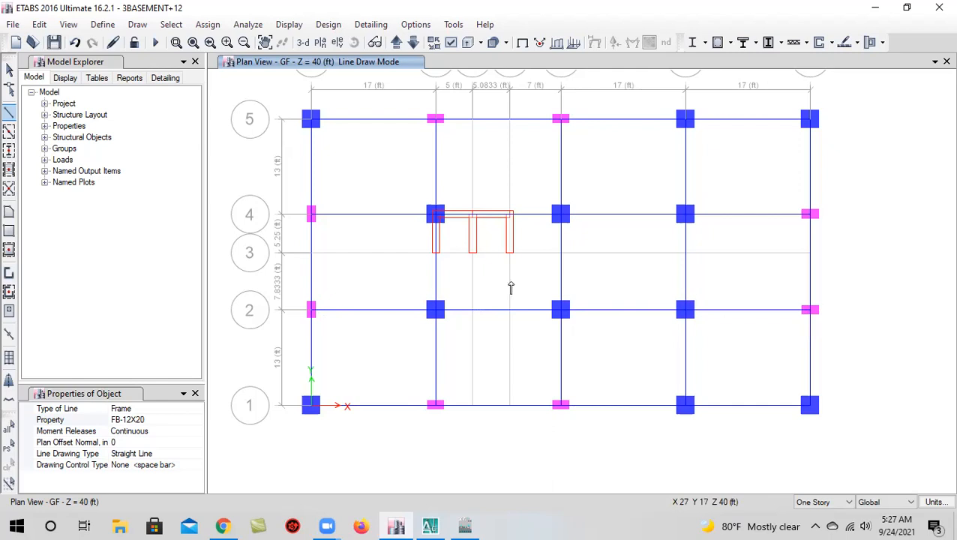
key(Escape)
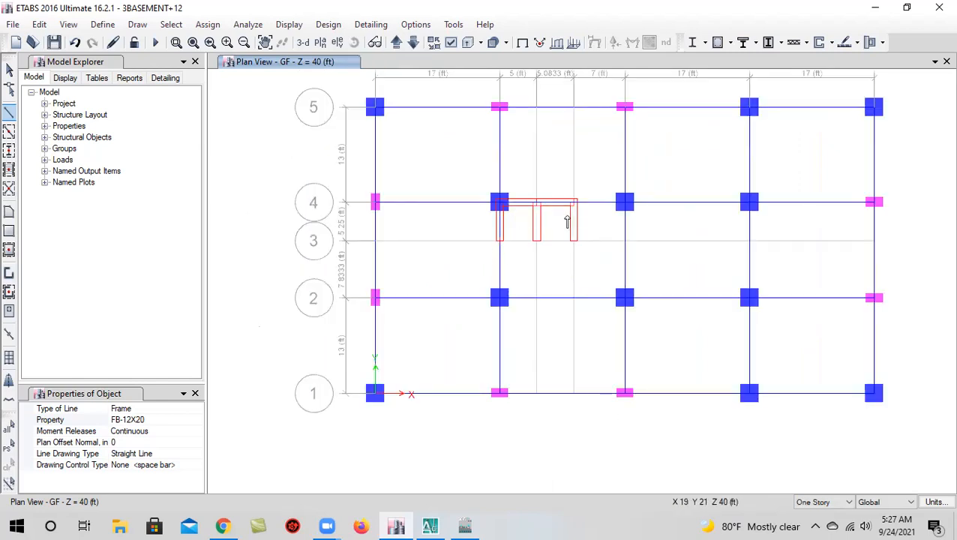
Draw an FB-12X20 beam along grid D from grid 4 to grid 2, then end drawing and save the model
click(573, 202)
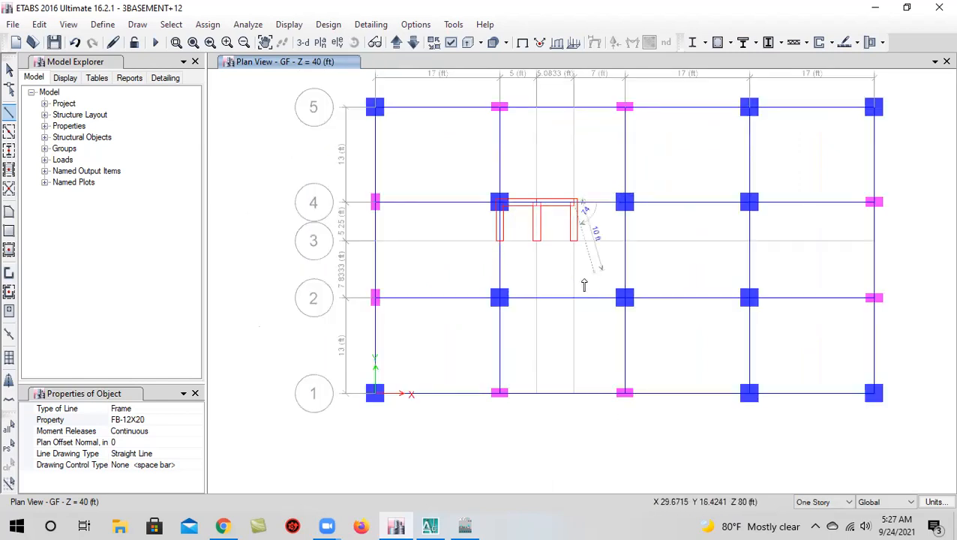
double_click(574, 298)
key(Escape)
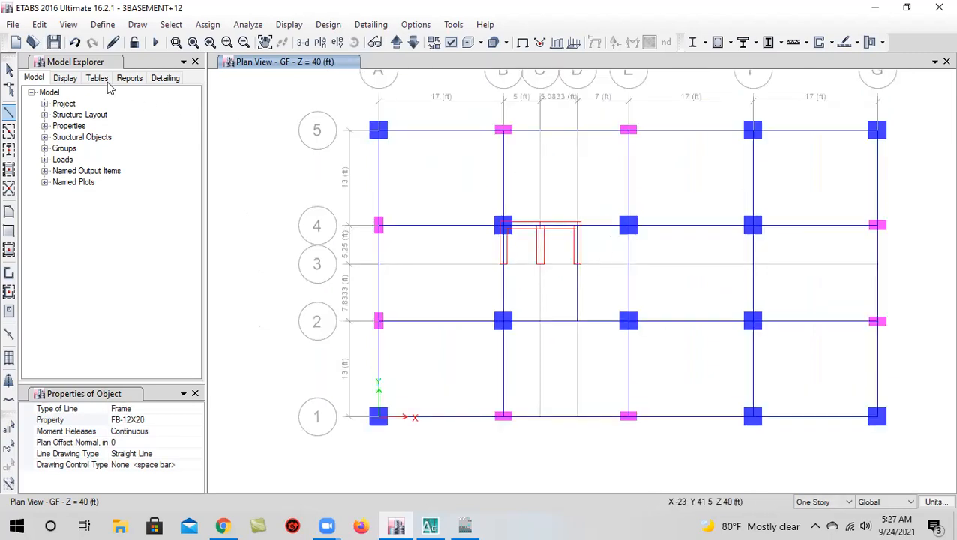
click(54, 45)
key(Escape)
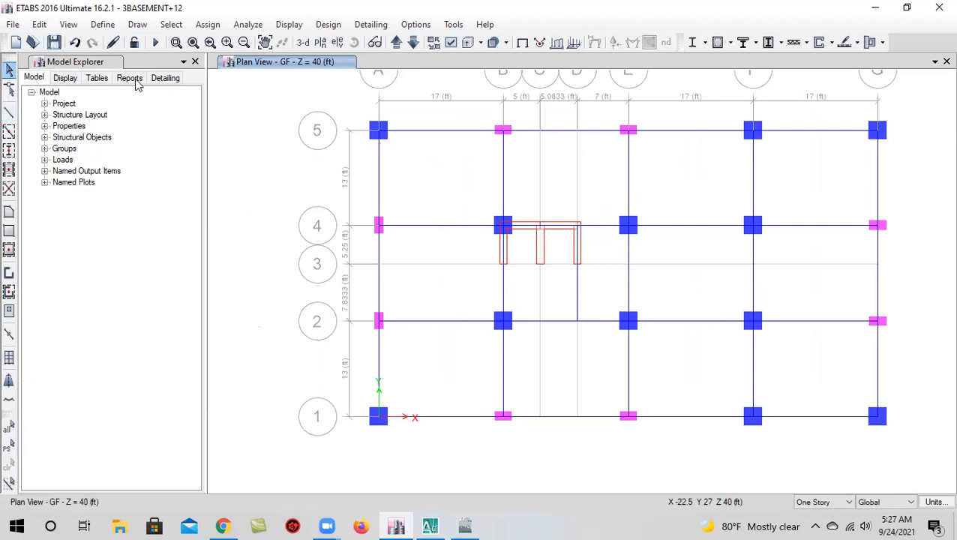
Add a copy of the FB-12X20 frame section and name it FB-12X18
click(101, 25)
mouse_move(128, 66)
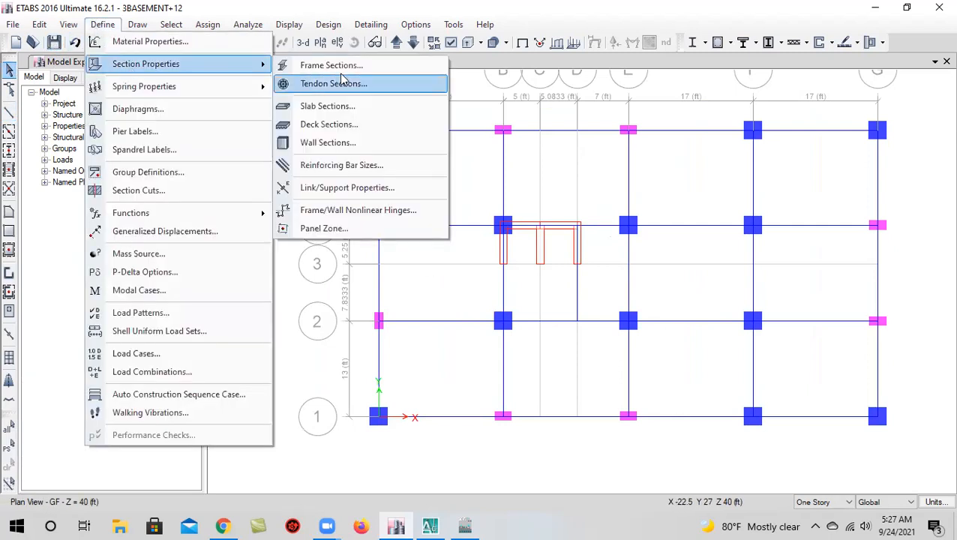
click(384, 64)
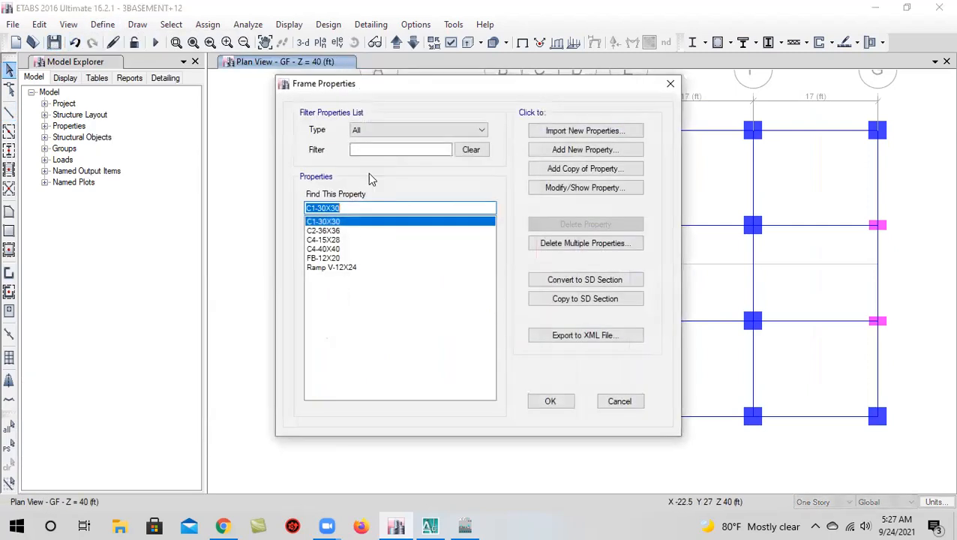
click(349, 259)
click(596, 166)
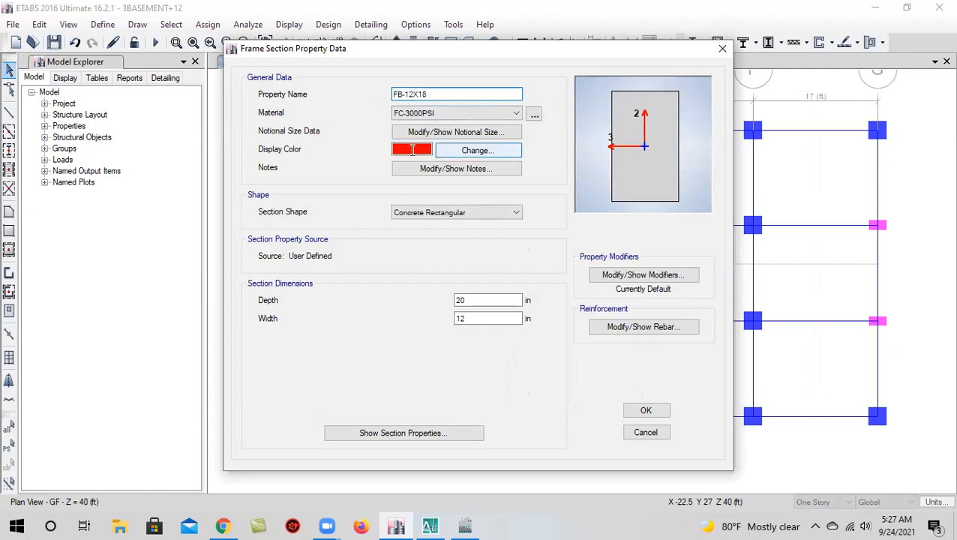
Give the FB-12X18 section a dark purple display color, change its depth to match its name, and accept the definition
click(477, 150)
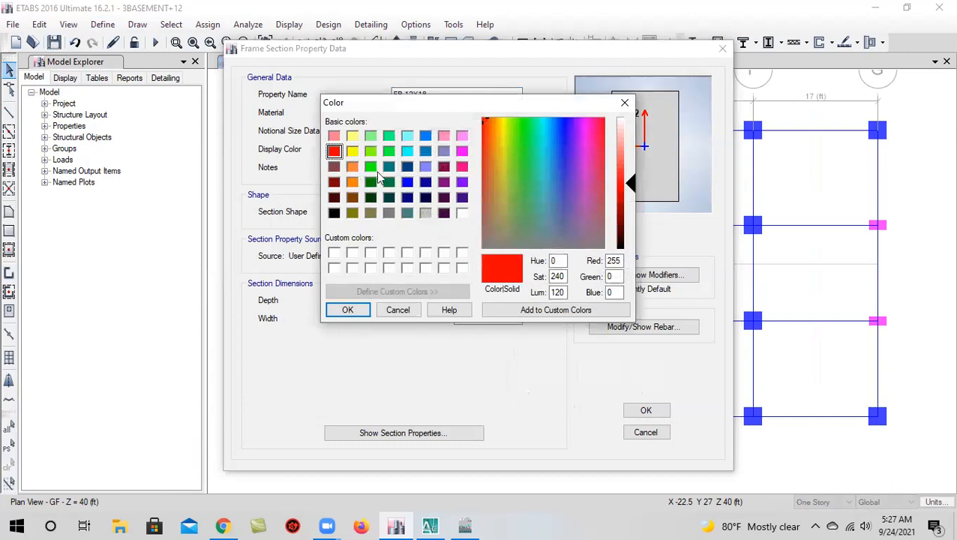
click(353, 152)
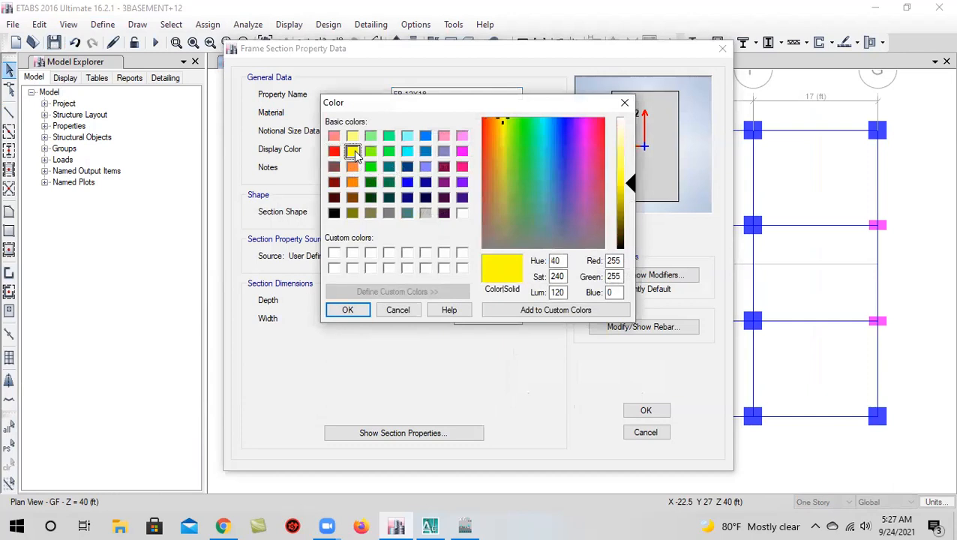
click(463, 198)
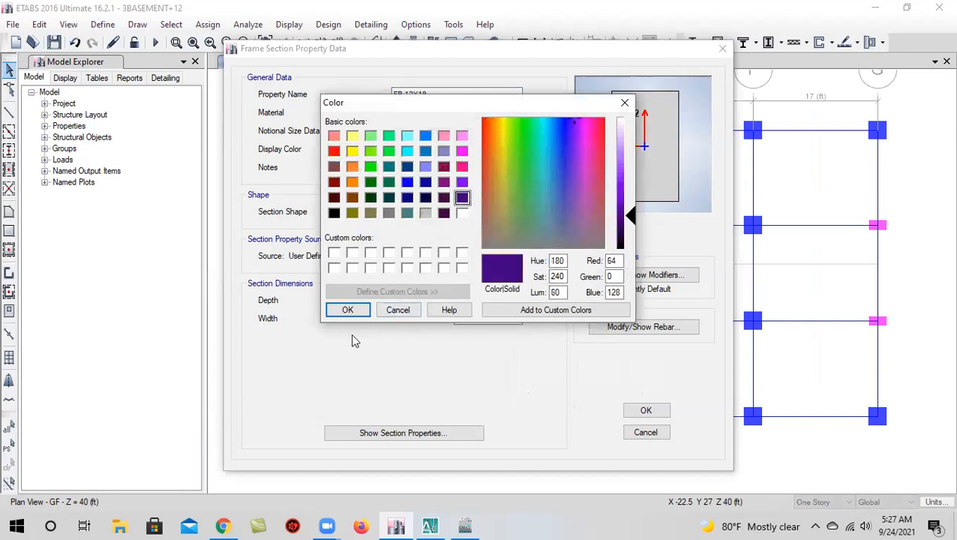
click(348, 310)
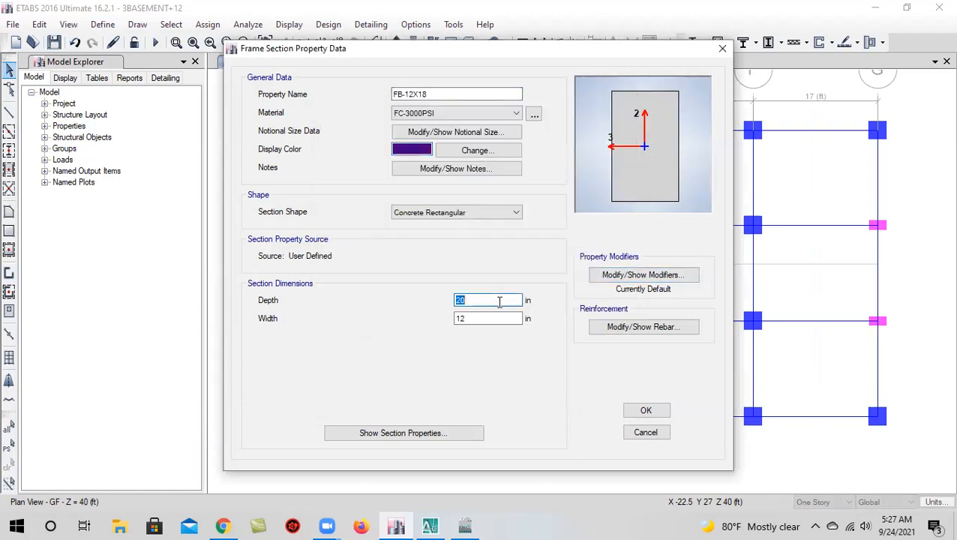
click(643, 409)
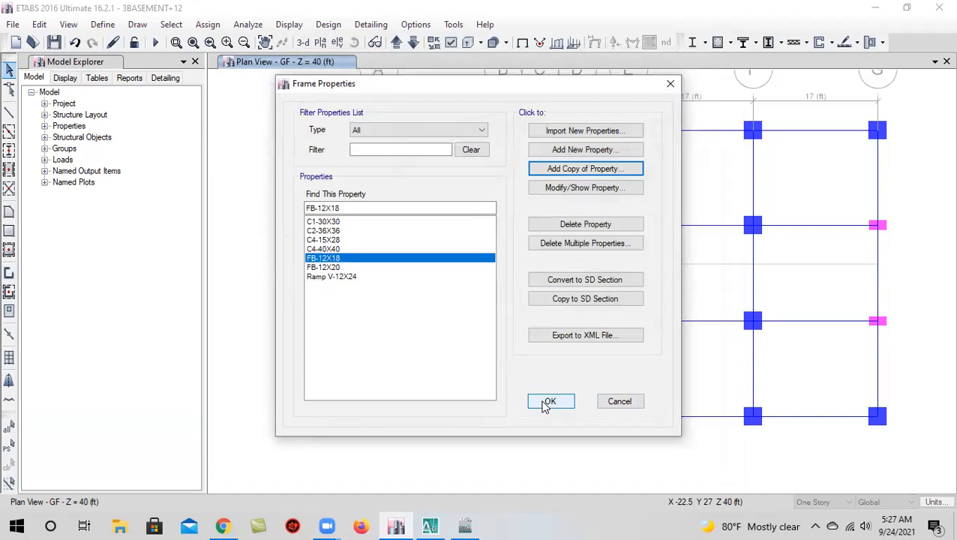
click(550, 403)
Assign section FB-12X18 to all GF beams except the spans between grids B and E on grids 4 and 2
click(441, 130)
click(412, 225)
click(379, 187)
click(428, 322)
click(405, 416)
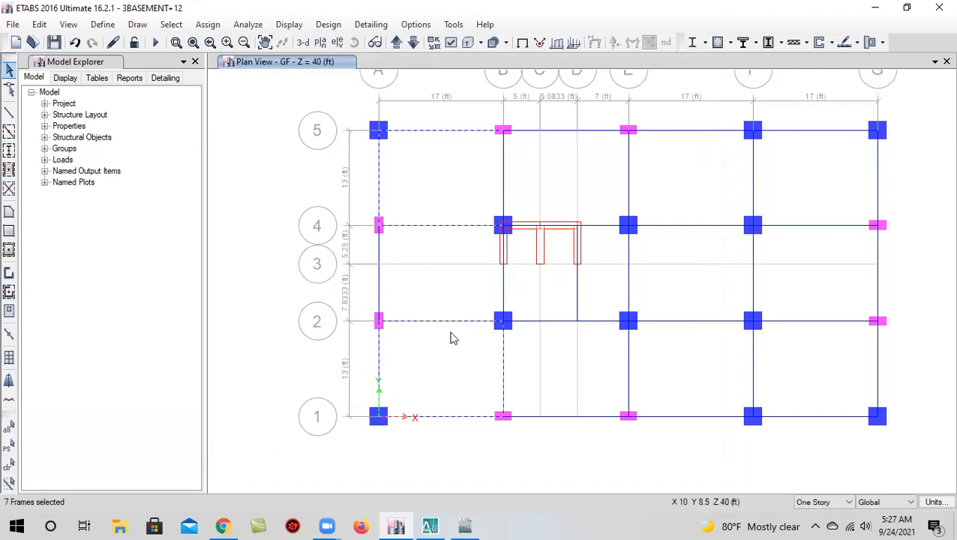
drag(683, 375, 567, 381)
drag(605, 282, 602, 282)
drag(683, 222, 672, 335)
drag(610, 122, 581, 178)
drag(818, 132, 794, 446)
drag(905, 180, 670, 154)
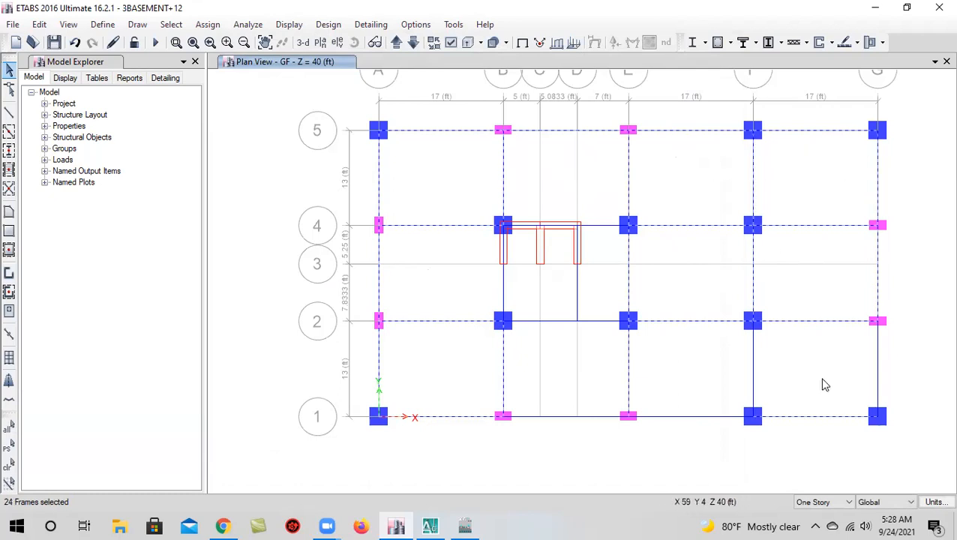
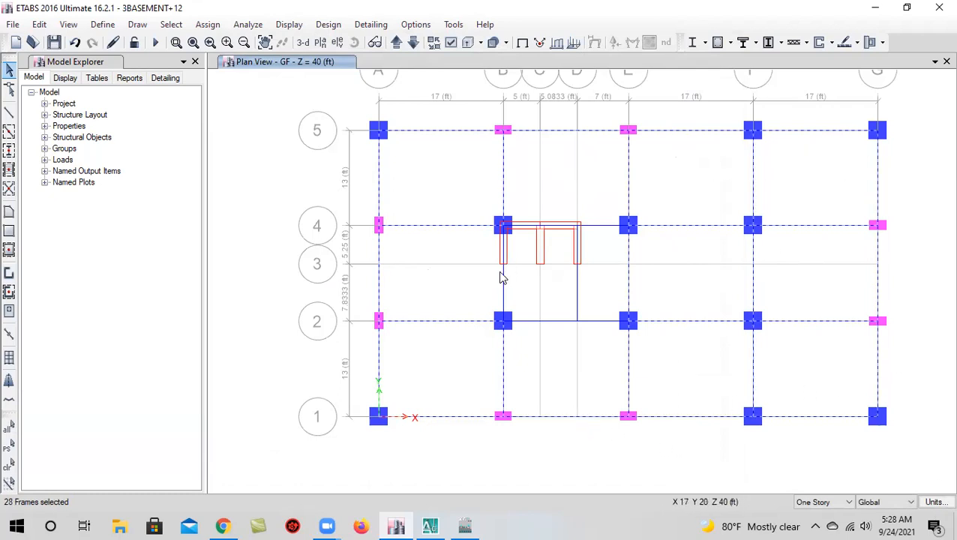
middle_drag(503, 277, 472, 312)
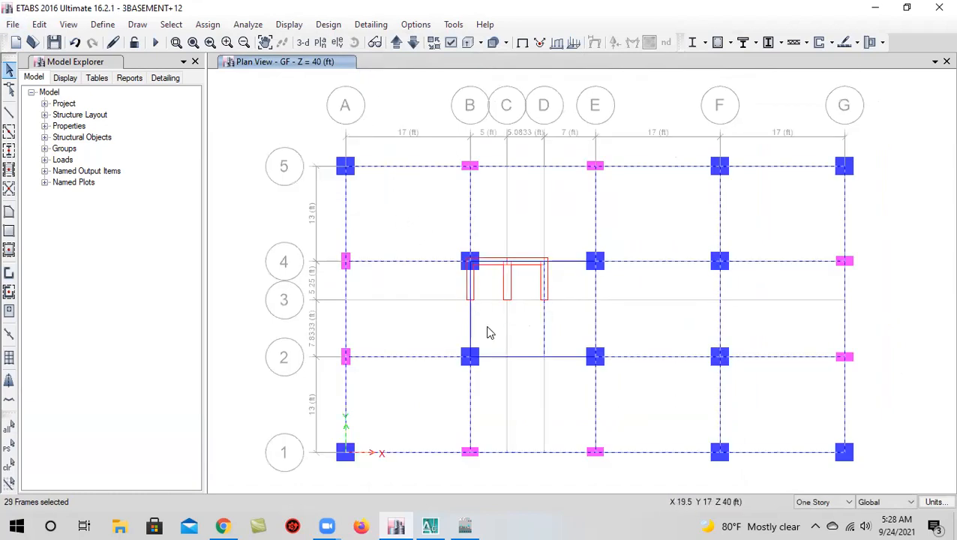
drag(491, 316, 424, 320)
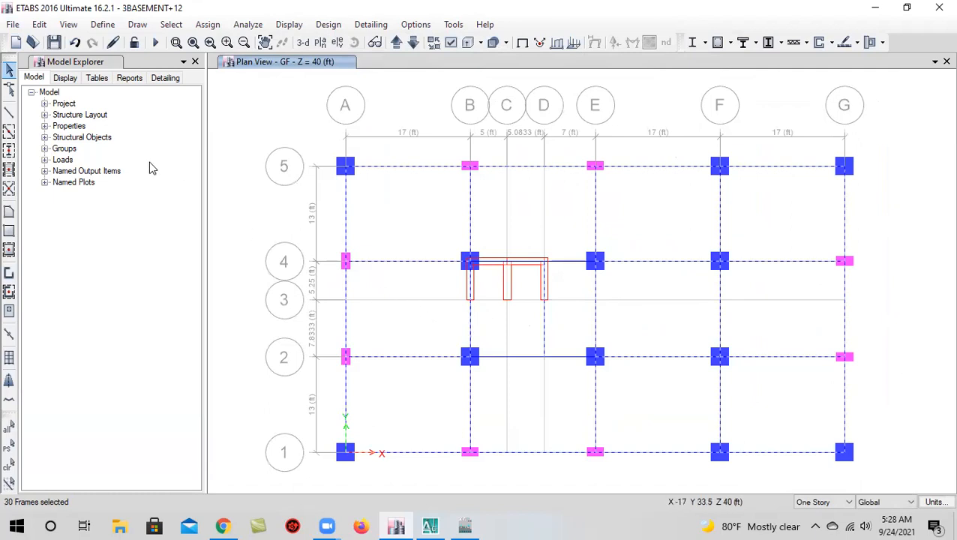
click(208, 24)
mouse_move(224, 60)
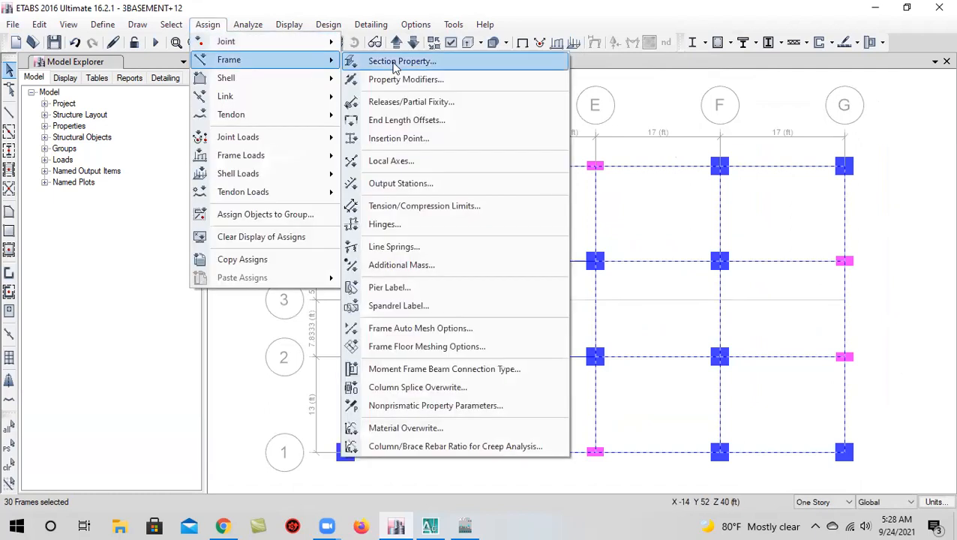
click(396, 60)
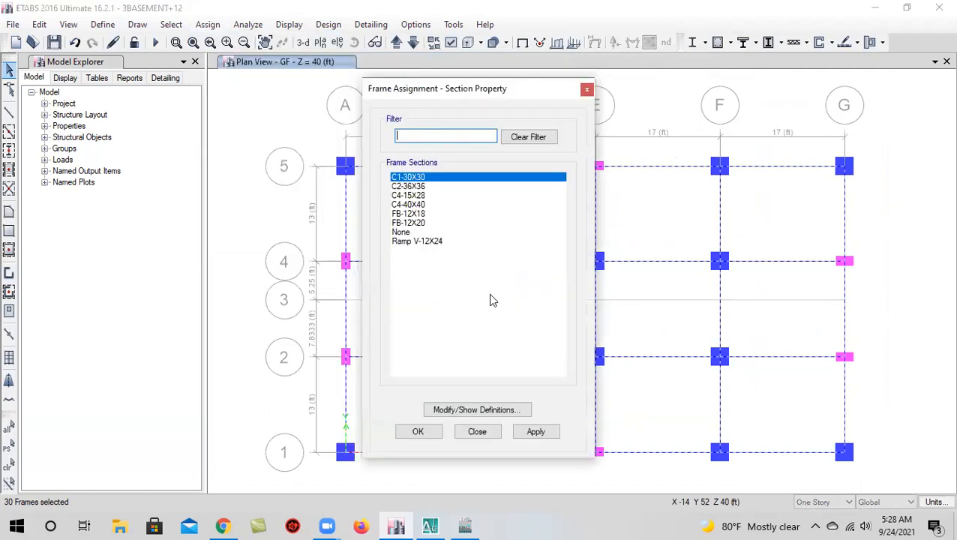
click(439, 214)
click(534, 433)
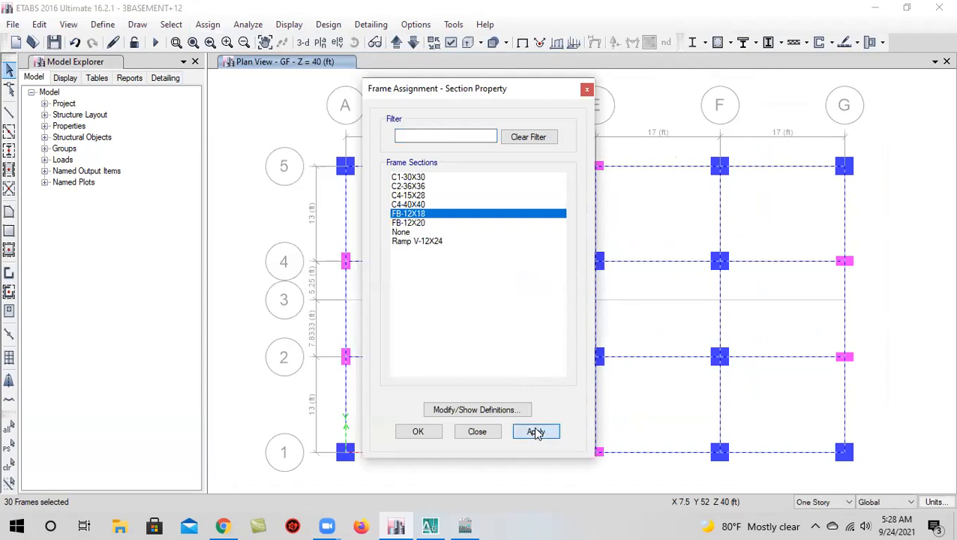
click(431, 433)
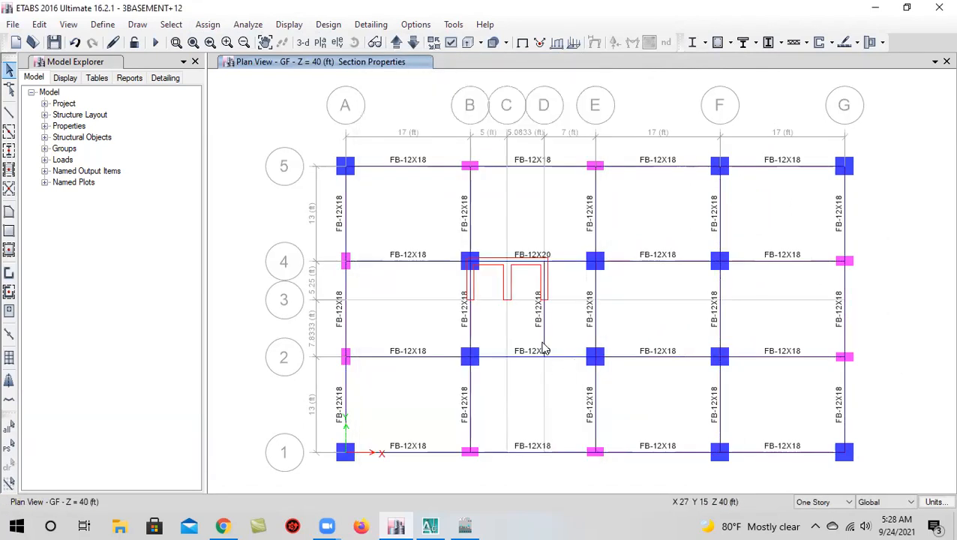
Replicate the GF beams to the upper stories, leaving out the B–E span on grid 4 and the F–G span on grid 2
middle_drag(542, 343, 543, 332)
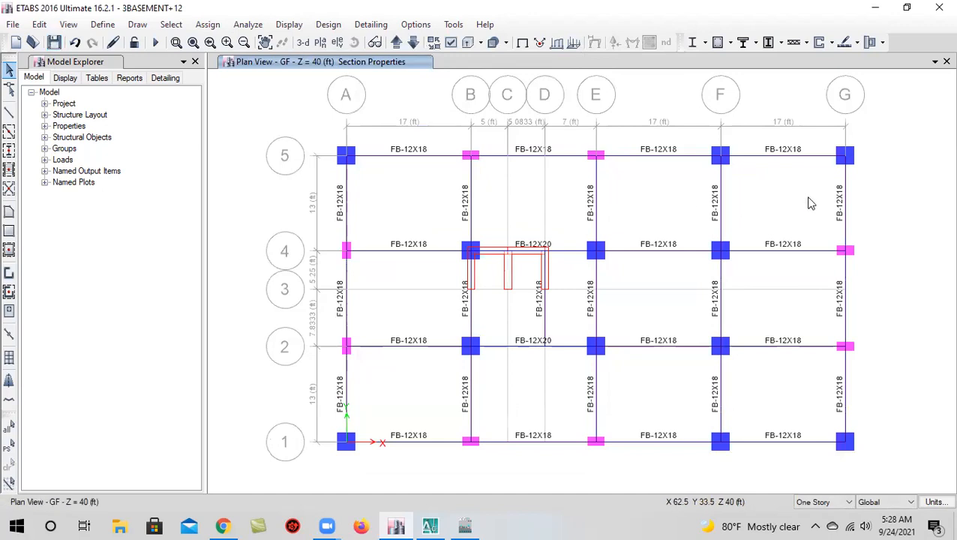
drag(885, 188, 316, 207)
drag(895, 280, 580, 315)
drag(461, 321, 462, 322)
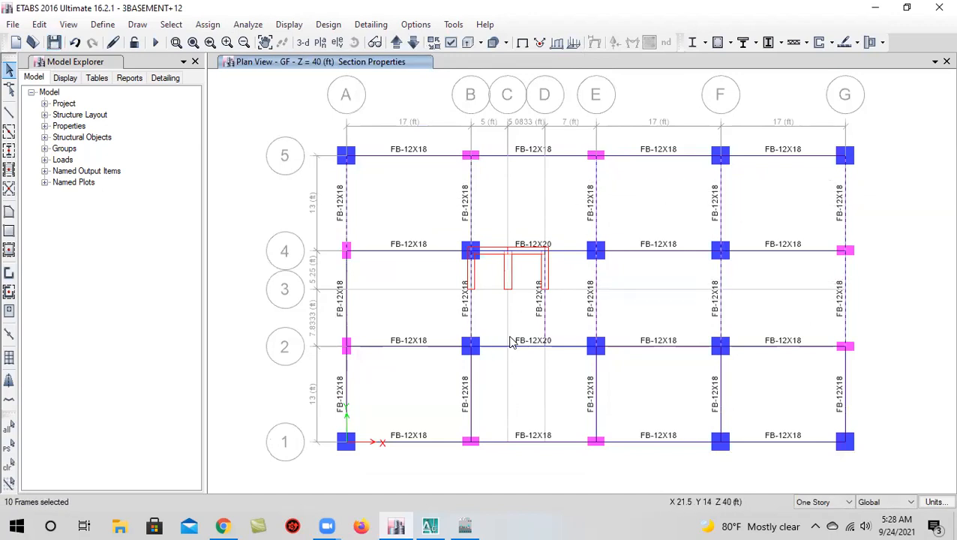
drag(504, 456, 504, 456)
drag(891, 378, 304, 413)
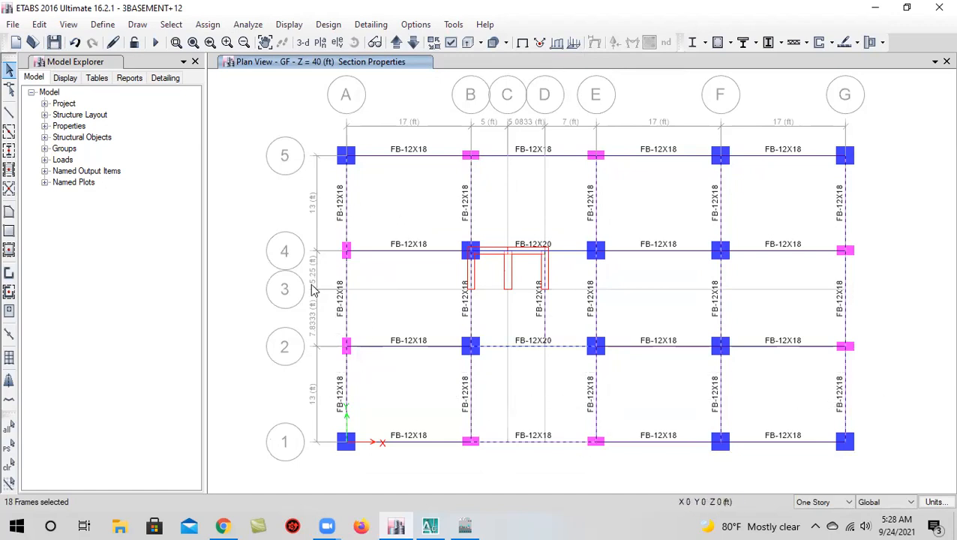
drag(431, 128, 390, 461)
middle_drag(548, 411, 460, 406)
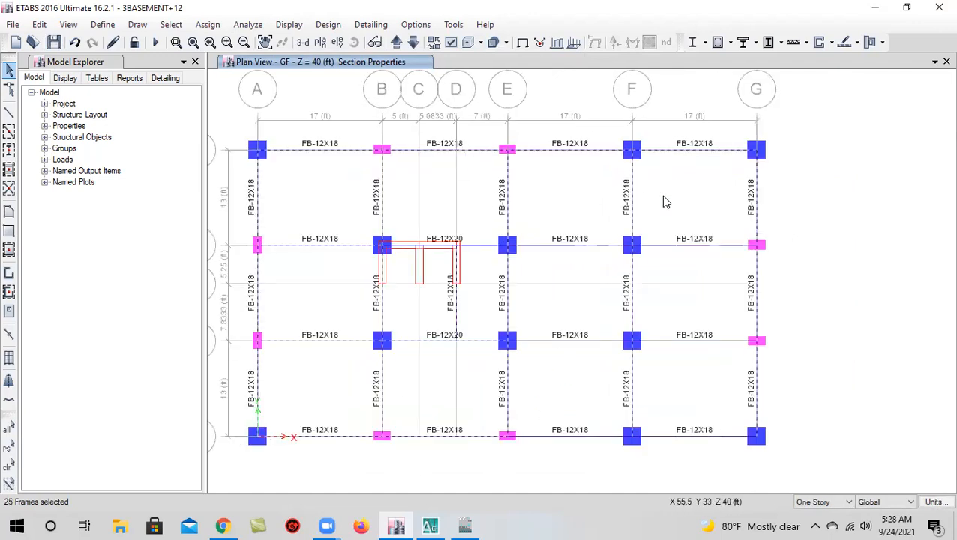
drag(592, 221, 572, 387)
drag(582, 394, 562, 460)
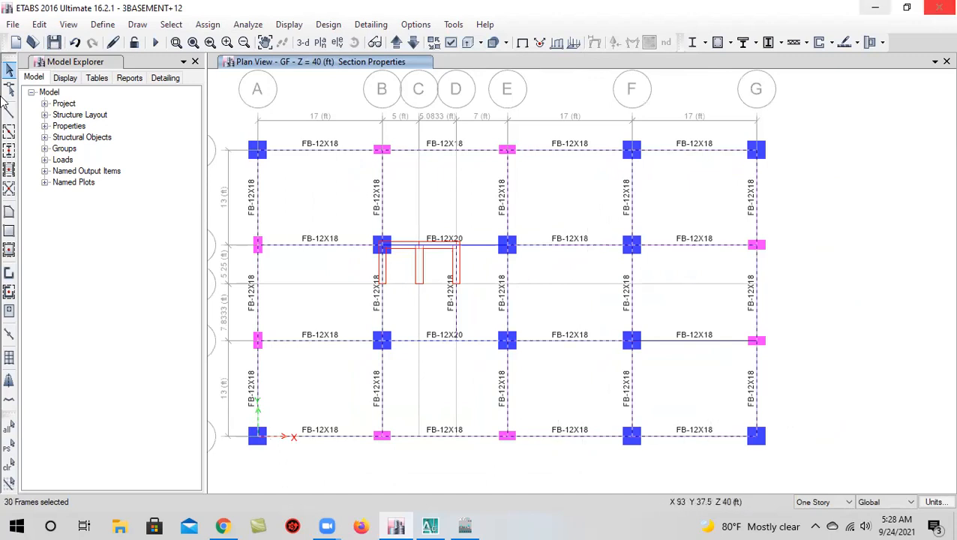
middle_drag(620, 331, 643, 352)
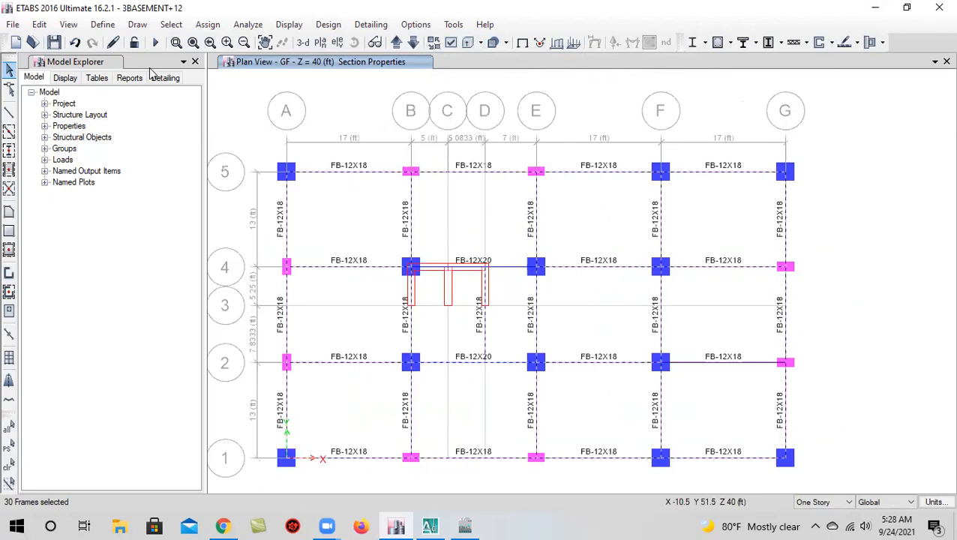
click(302, 42)
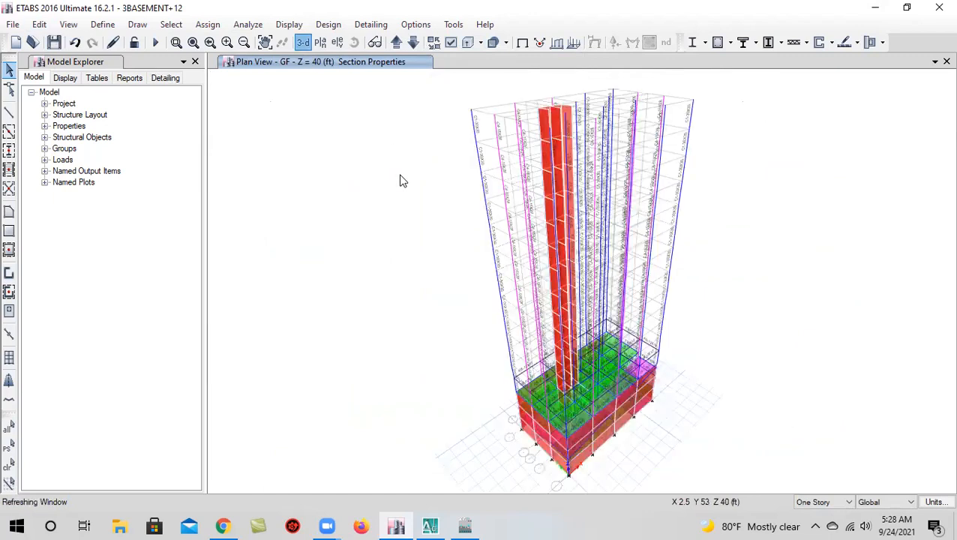
click(40, 25)
click(116, 244)
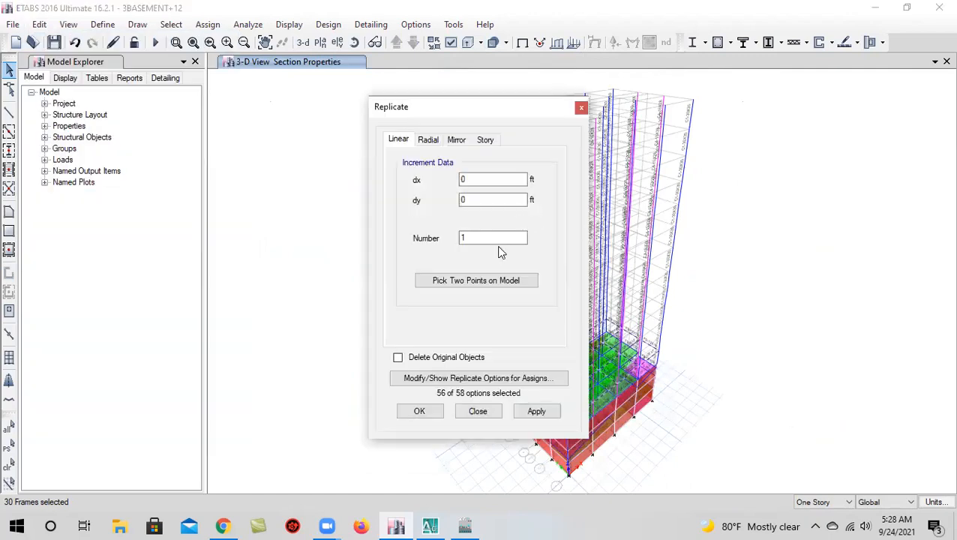
click(485, 140)
drag(431, 274, 499, 192)
click(544, 412)
click(418, 412)
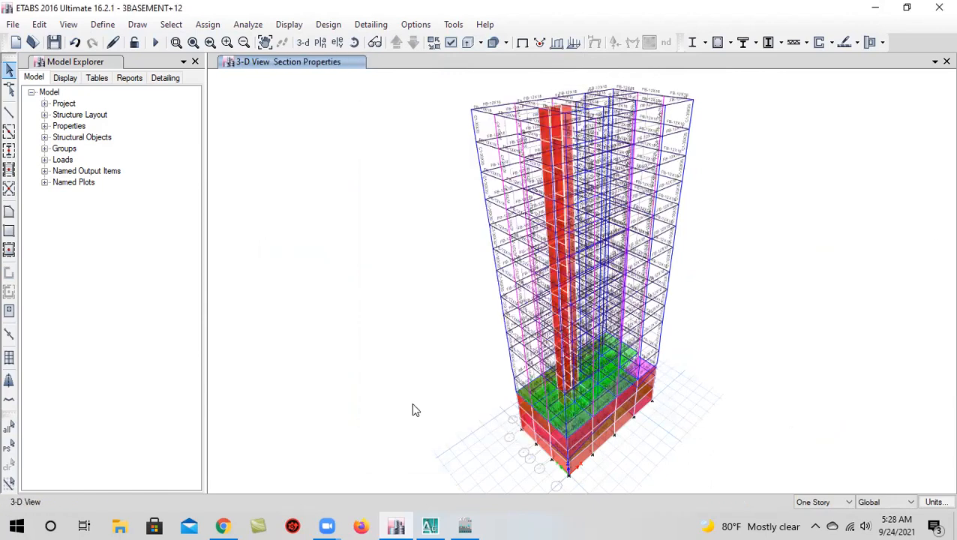
Rotate the 3-D view to check the replicated floor beams, and save the model
click(54, 42)
click(375, 42)
click(354, 42)
drag(787, 380, 699, 423)
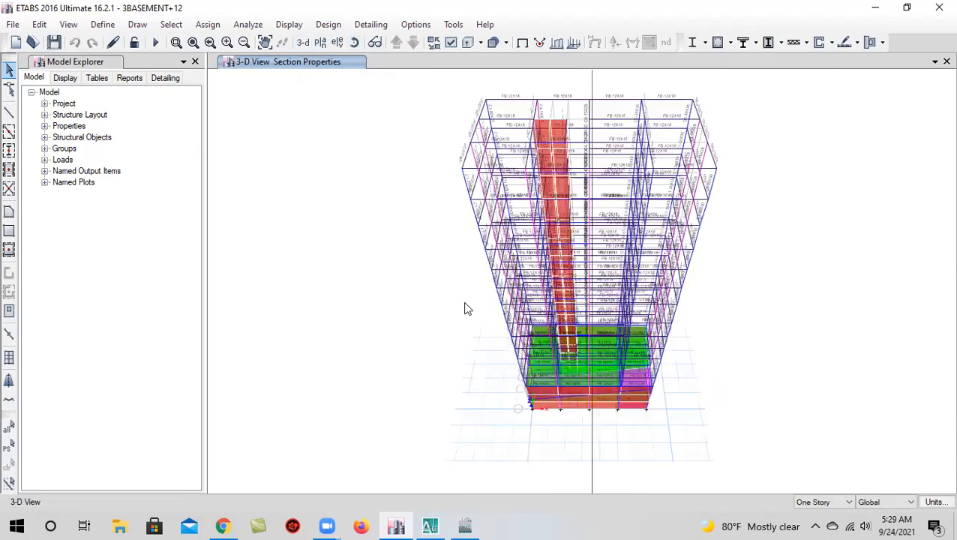
click(54, 43)
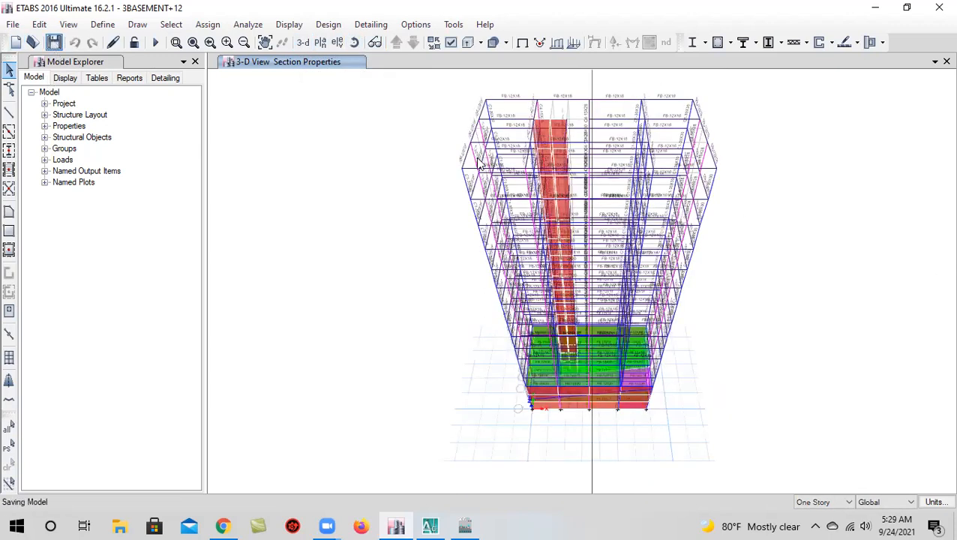
Open the plan view of story 1ST
click(321, 43)
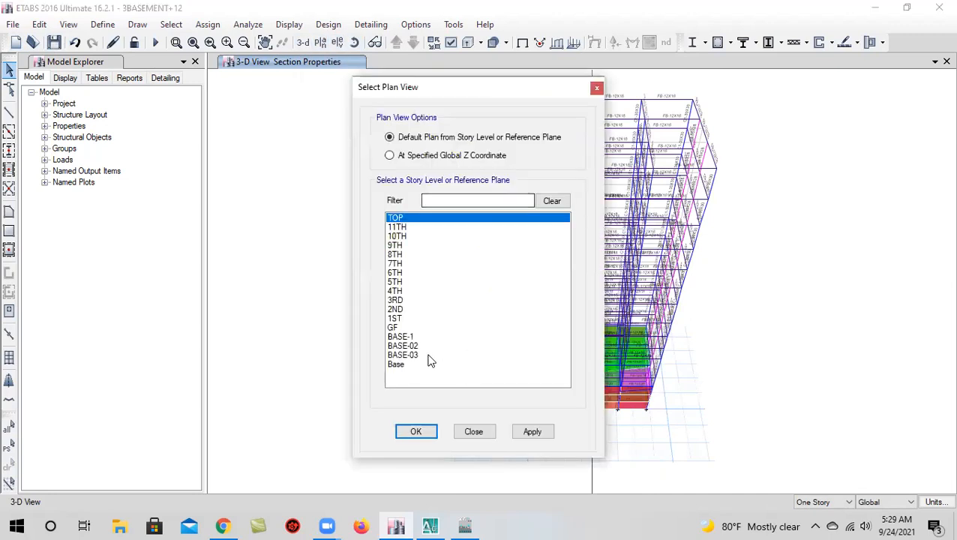
click(418, 320)
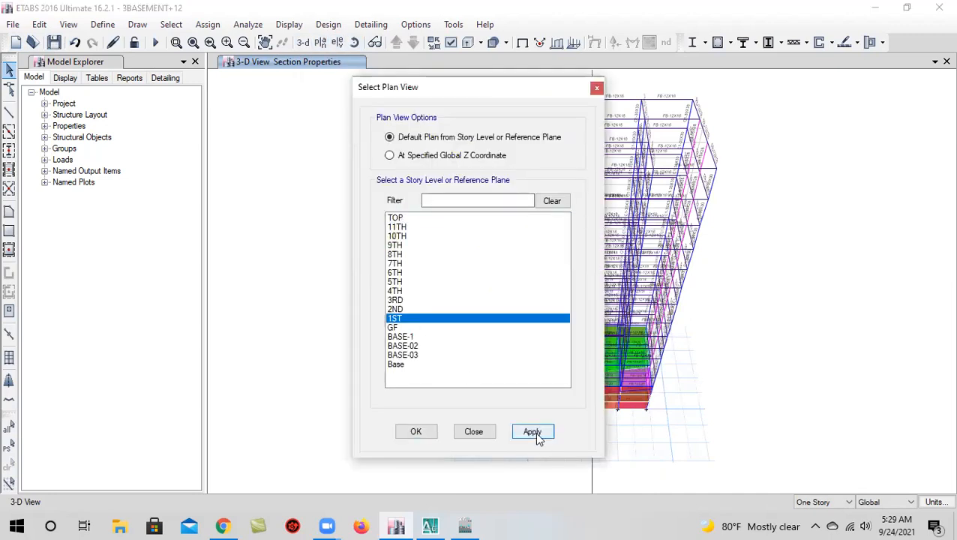
click(533, 432)
click(415, 432)
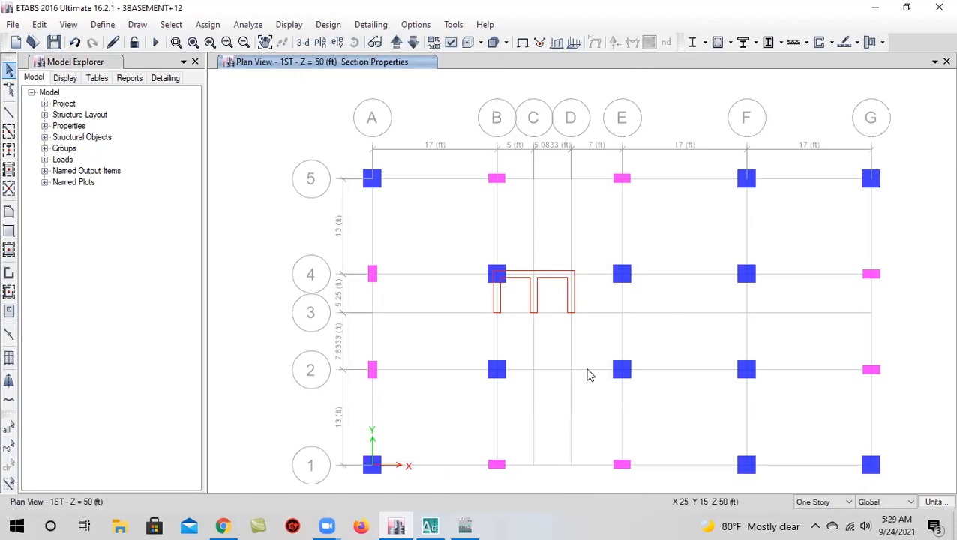
click(8, 230)
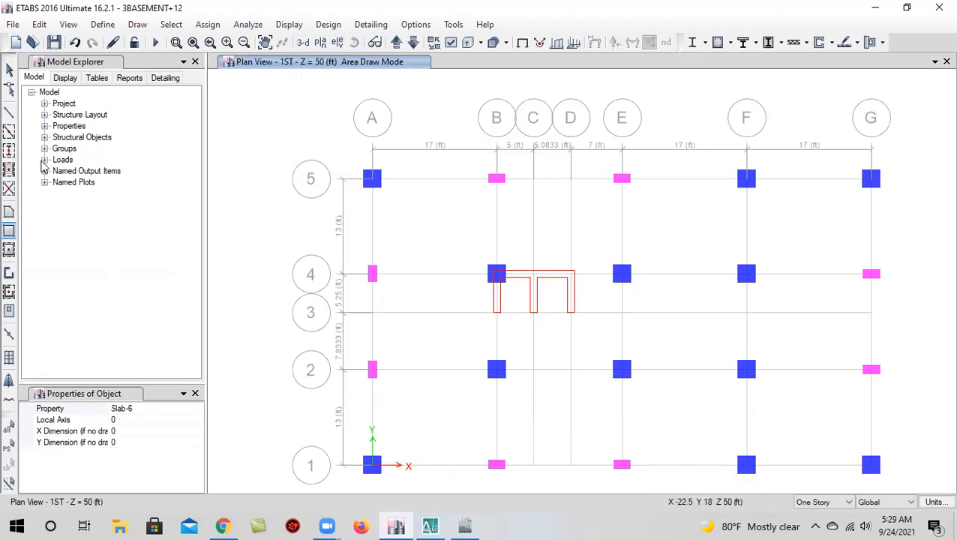
middle_drag(532, 307, 517, 281)
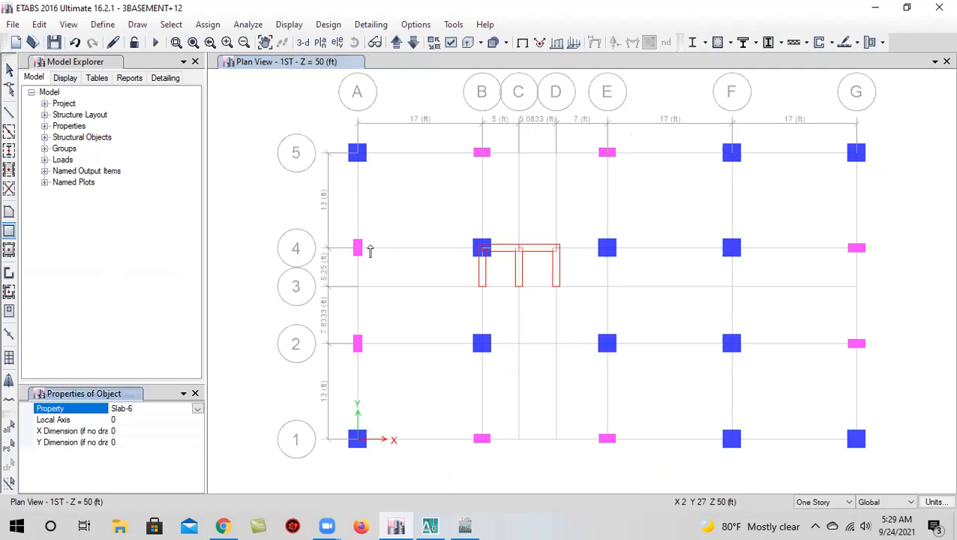
click(357, 248)
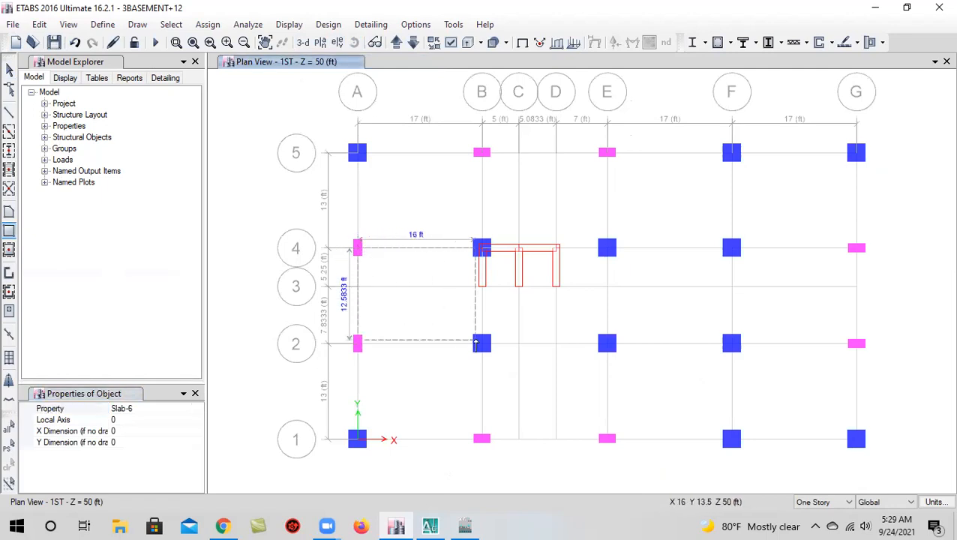
drag(479, 346, 482, 346)
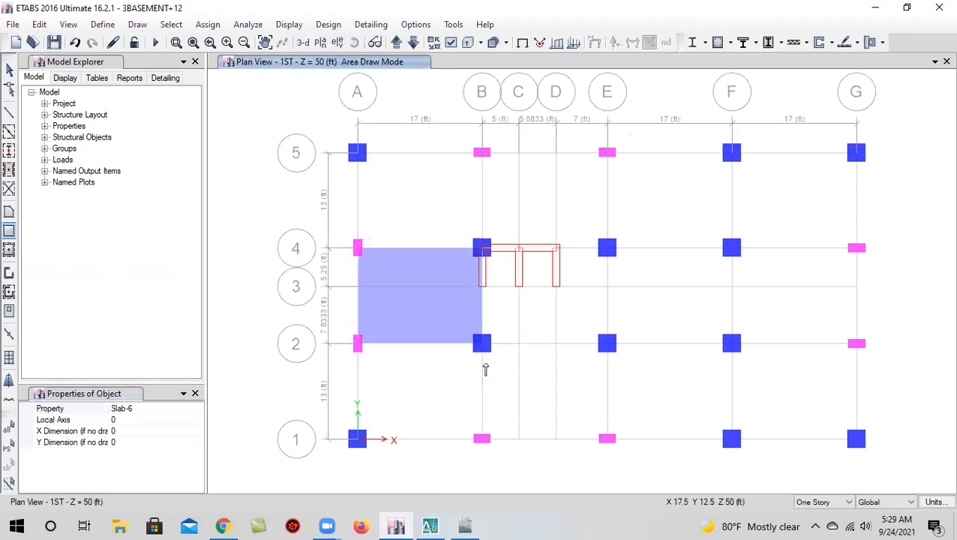
middle_drag(427, 393, 440, 355)
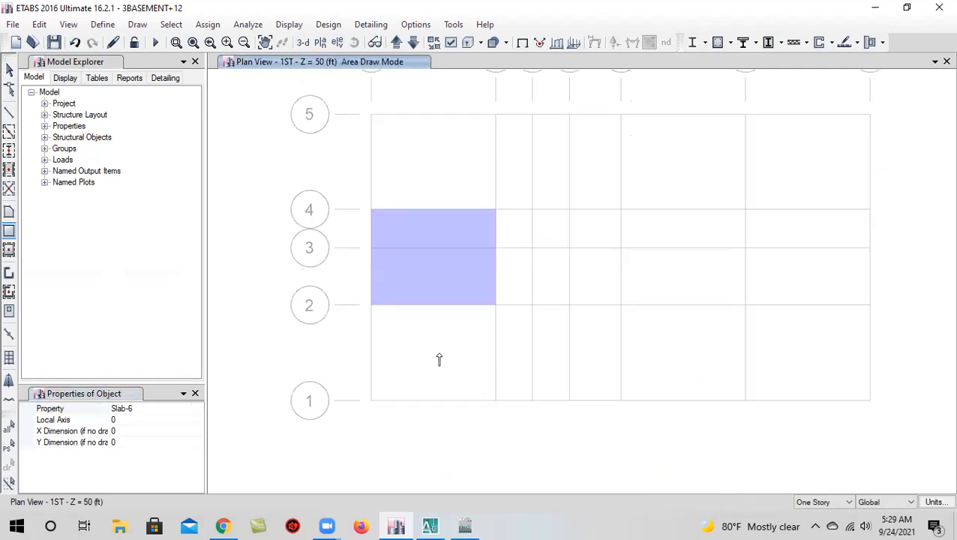
click(396, 43)
click(413, 43)
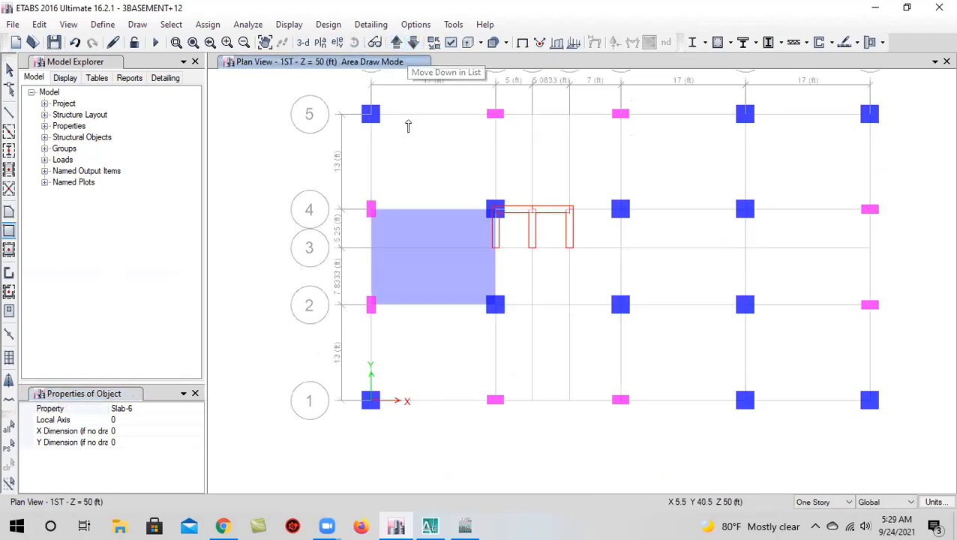
click(75, 43)
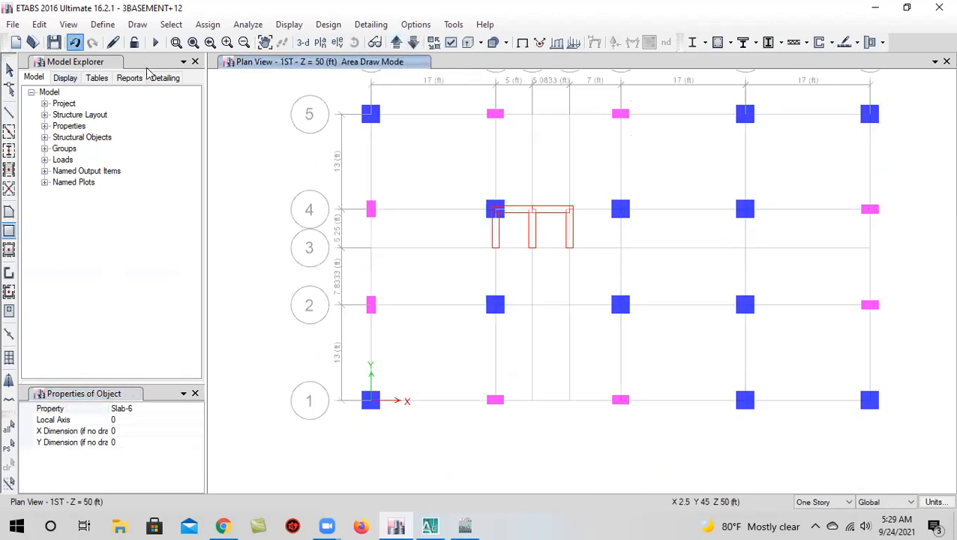
Replicate the GF floor beams to story 1ST, leaving out the grid G span between grids 4 and 2
click(413, 45)
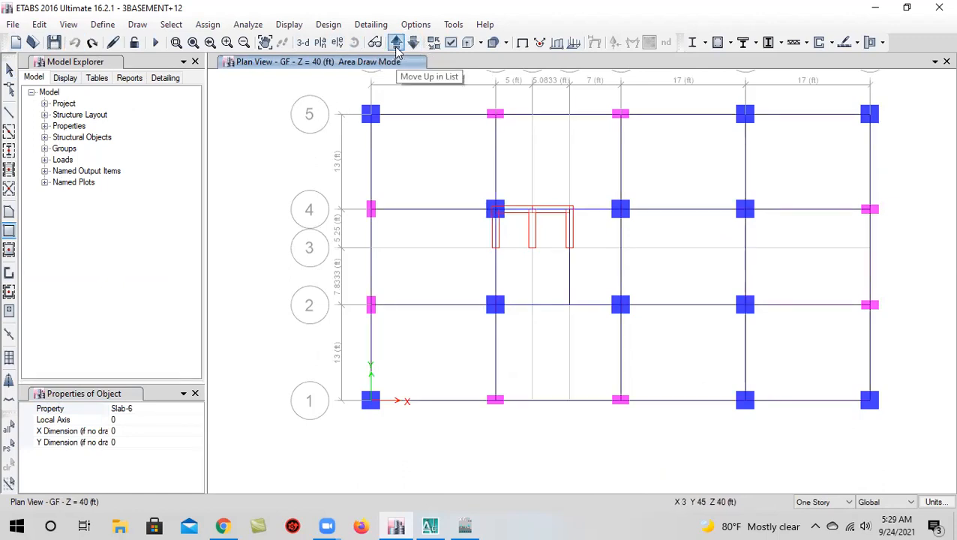
click(9, 69)
drag(892, 145, 351, 177)
drag(477, 87, 593, 366)
drag(904, 329, 344, 383)
drag(662, 263, 341, 258)
drag(522, 282, 478, 297)
drag(559, 283, 546, 343)
drag(782, 264, 693, 275)
drag(698, 174, 679, 433)
drag(583, 392, 573, 428)
click(781, 400)
drag(834, 340, 780, 96)
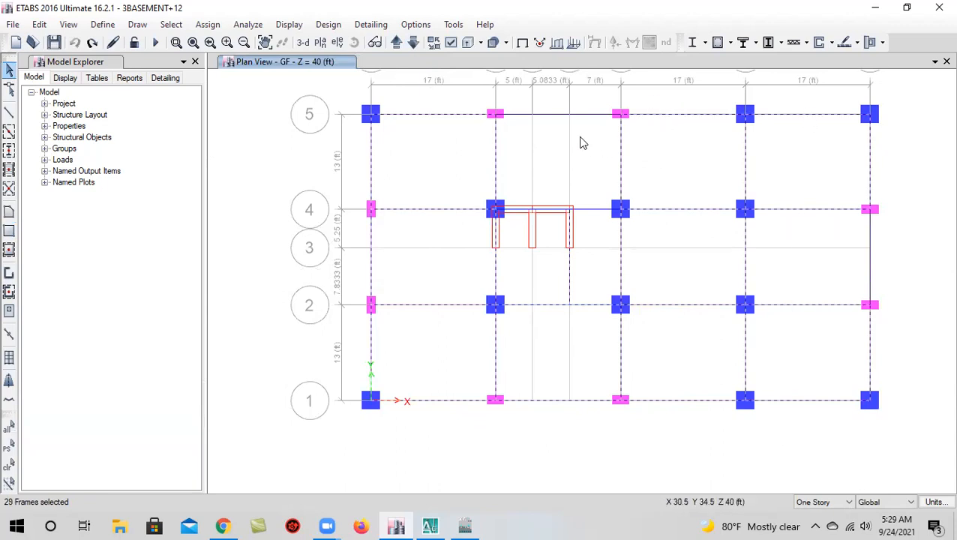
drag(568, 111, 567, 112)
click(40, 24)
click(109, 245)
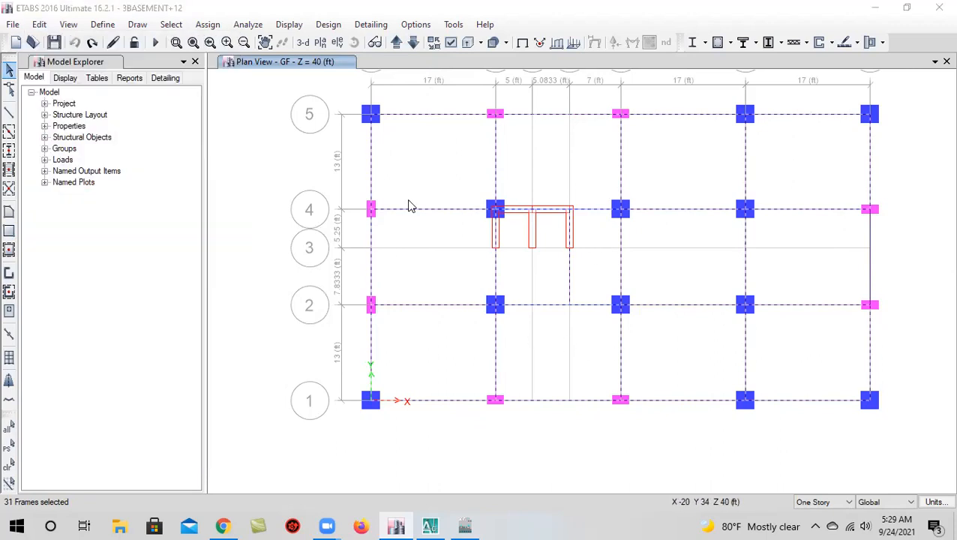
click(488, 141)
click(433, 280)
click(535, 412)
click(419, 412)
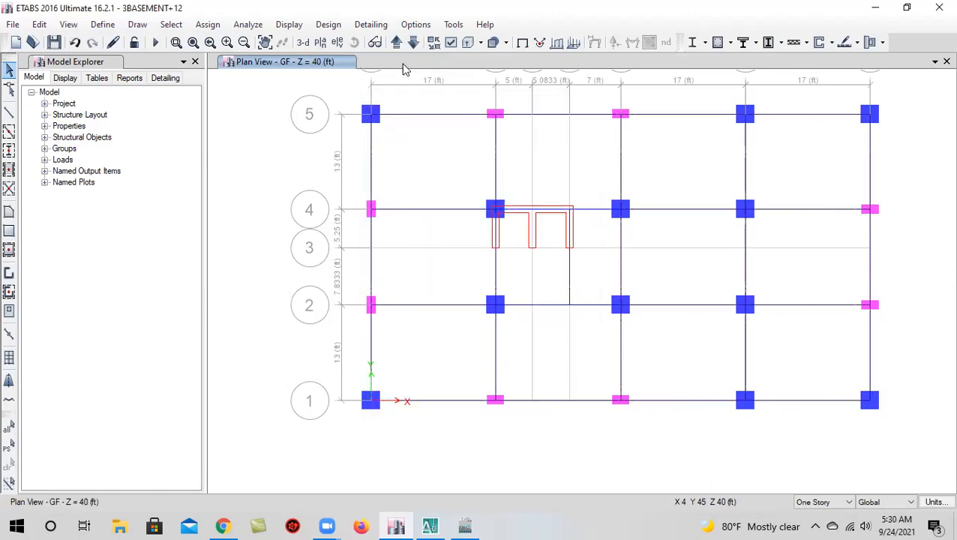
Draw the missing FB-12X18 beam on 1ST along grid G between grids 4 and 2
click(401, 44)
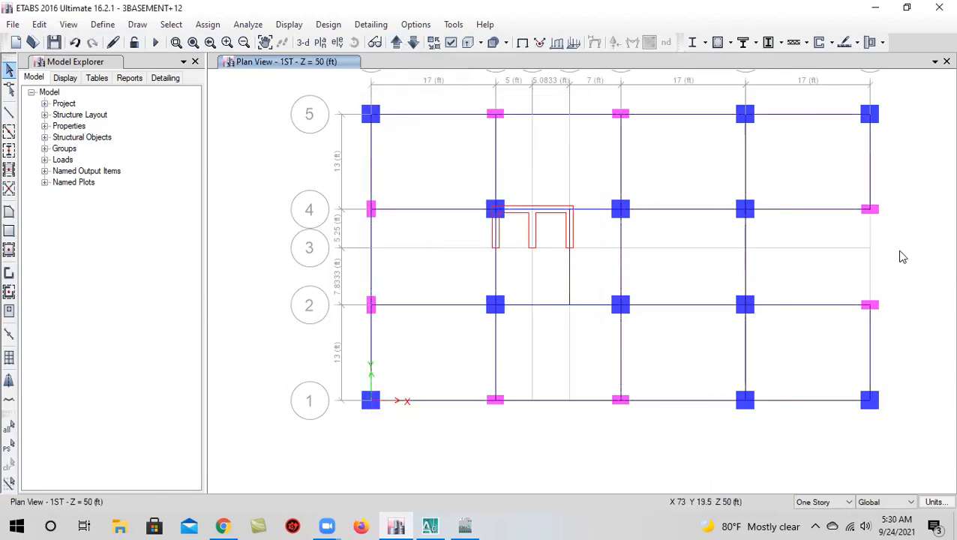
click(9, 111)
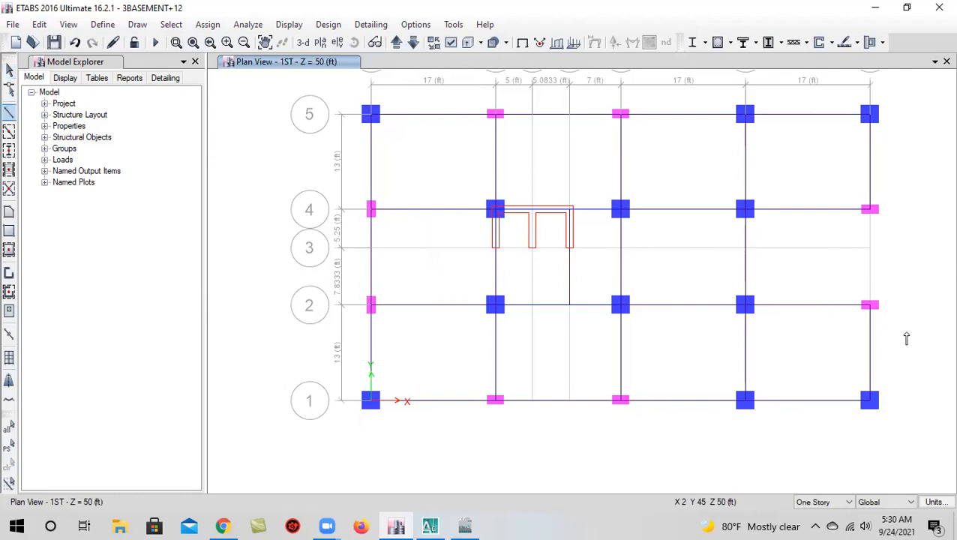
click(870, 209)
click(870, 306)
right_click(870, 307)
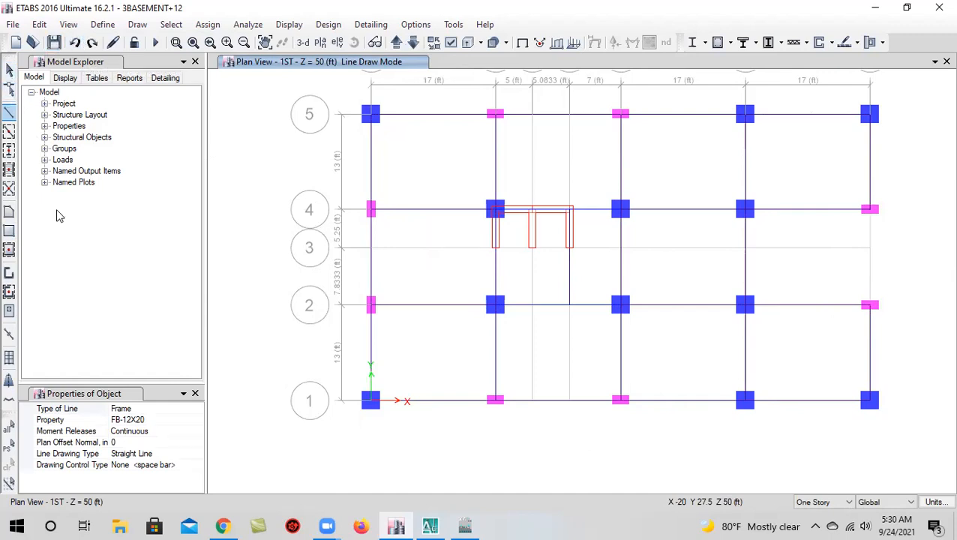
click(181, 420)
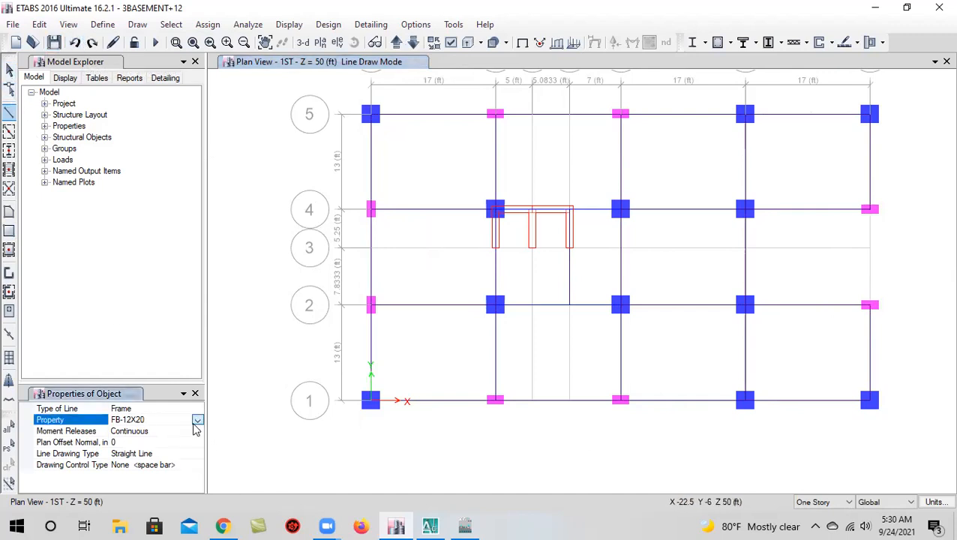
click(197, 421)
click(155, 478)
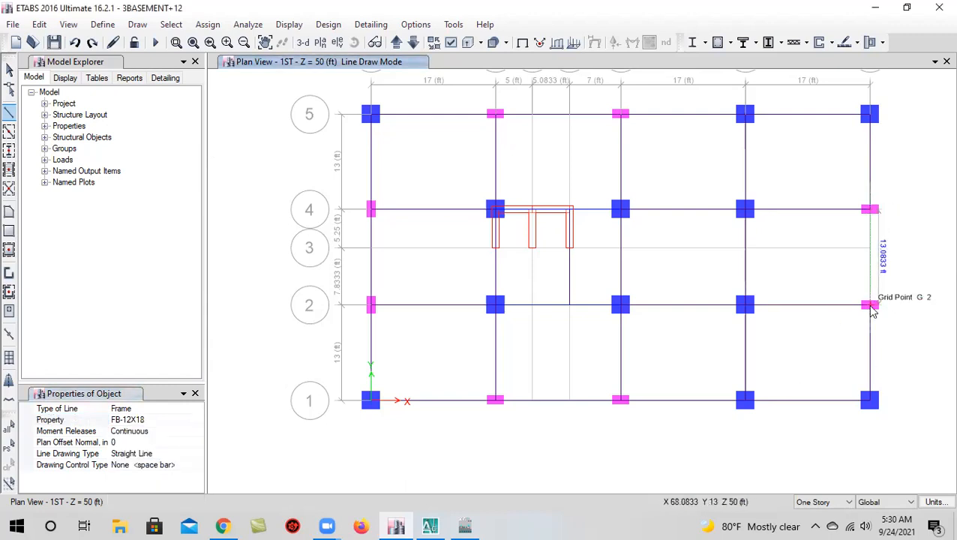
click(9, 69)
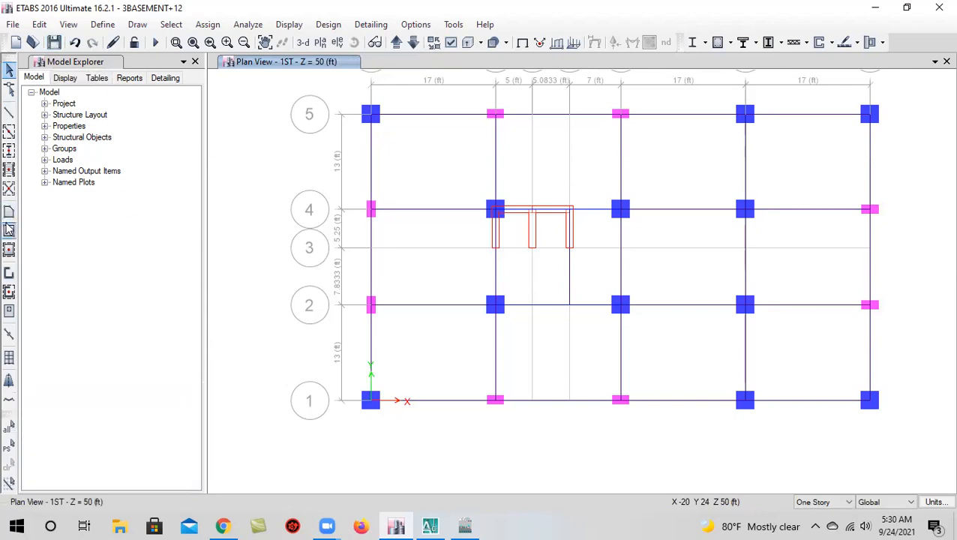
Draw Slab-6 panels on 1ST in bays A–B between grids 4–2 and 2–1, B–E between 2–1, and E–F between 4–2
click(9, 231)
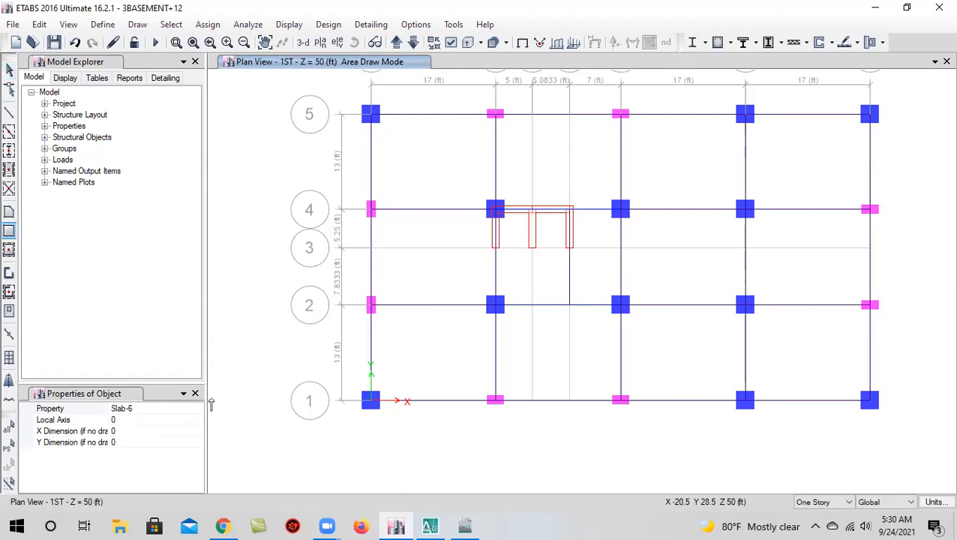
mouse_move(370, 213)
mouse_down()
mouse_move(481, 315)
mouse_move(495, 305)
mouse_up()
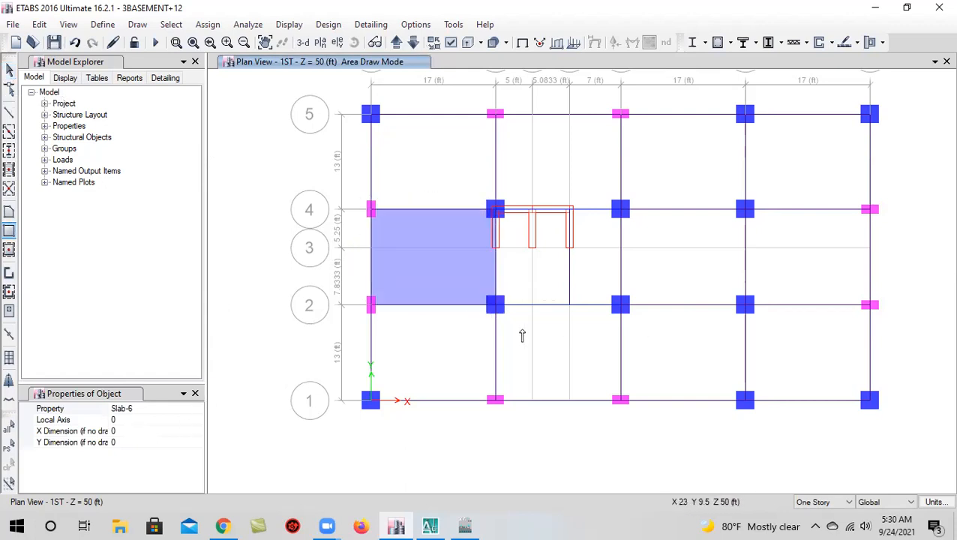
drag(371, 305, 494, 402)
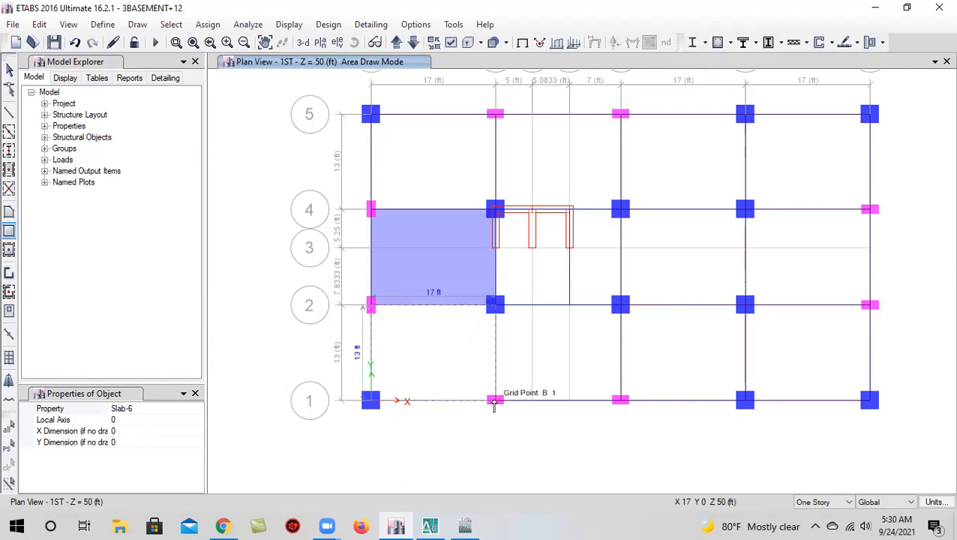
drag(495, 305, 620, 400)
drag(620, 209, 745, 304)
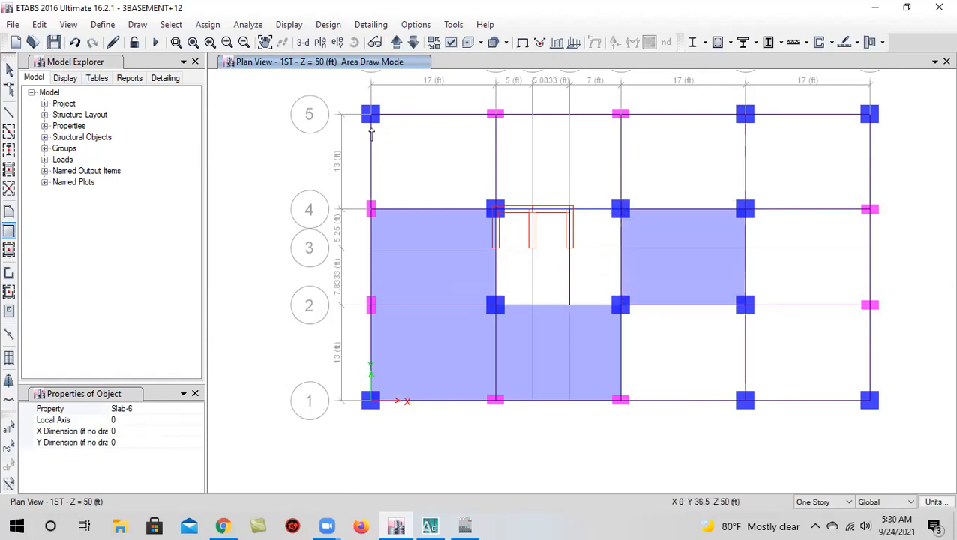
Draw Slab-6 panels in all four bays between grids 5 and 4, from grid A to grid G
drag(371, 118, 496, 215)
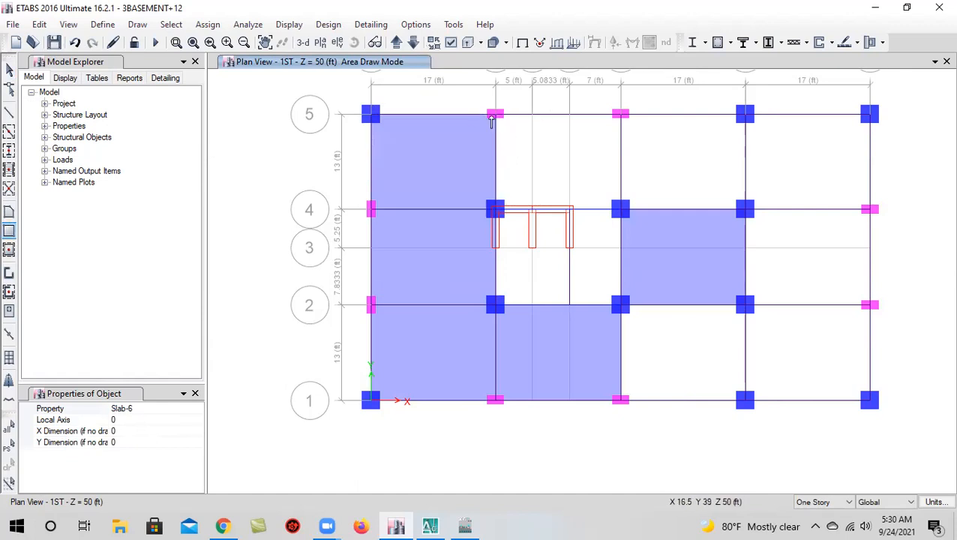
drag(495, 114, 608, 201)
click(620, 210)
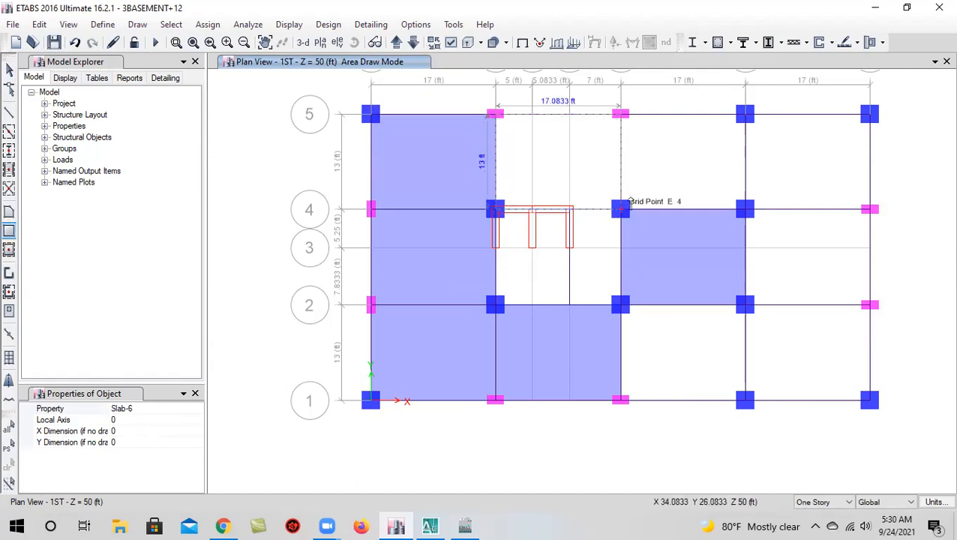
click(620, 115)
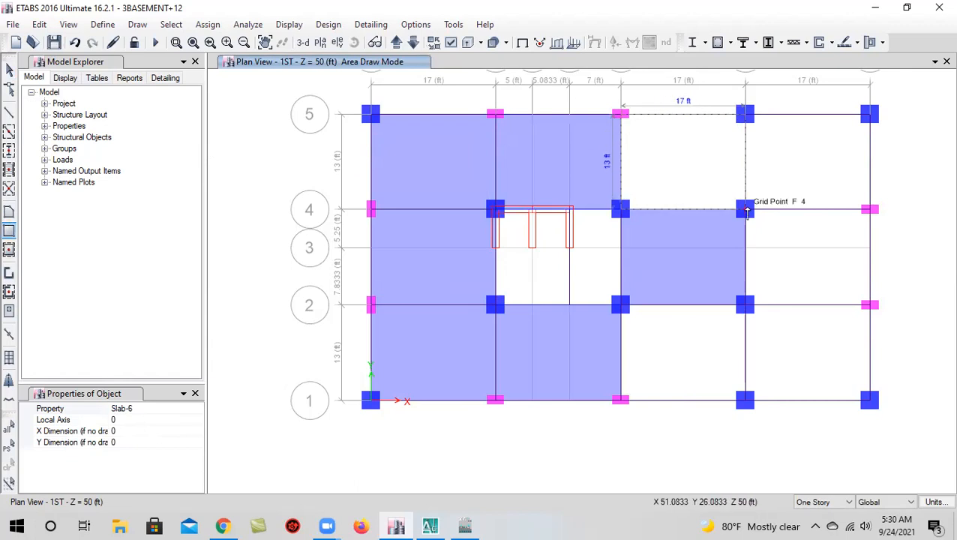
click(773, 204)
click(746, 116)
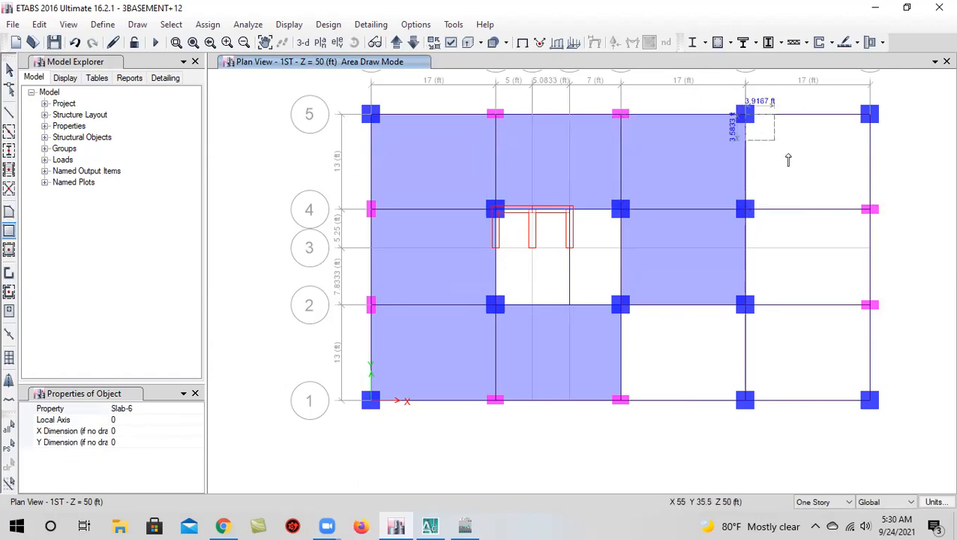
click(870, 210)
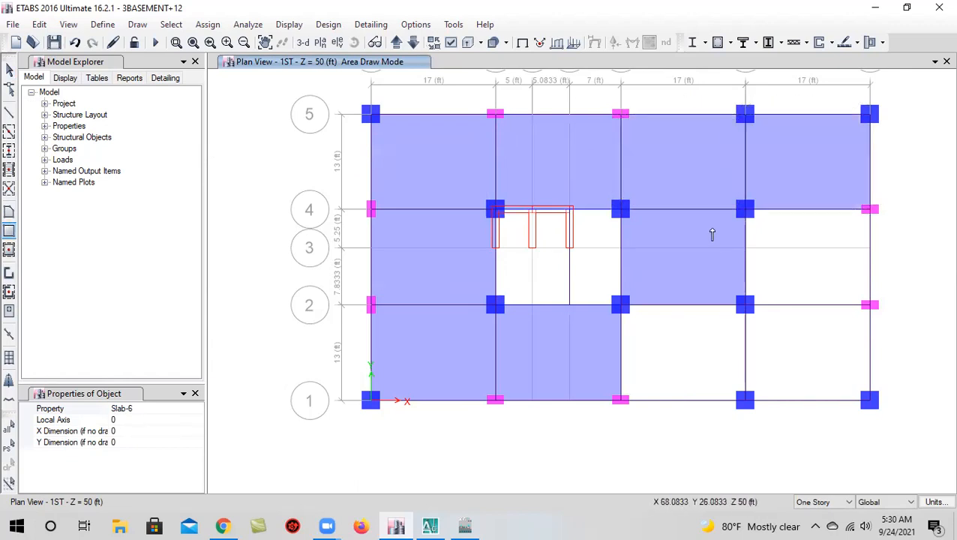
Add Slab-6 panels in bay F–G between grids 4 and 2, and in bays E–F and F–G between grids 2 and 1
click(759, 224)
click(867, 311)
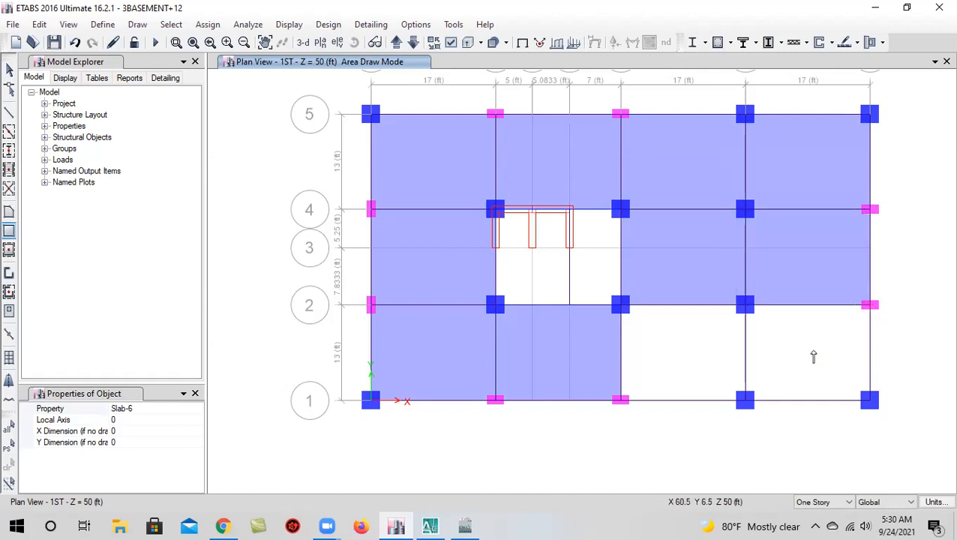
scroll(632, 271, down, 1)
click(618, 236)
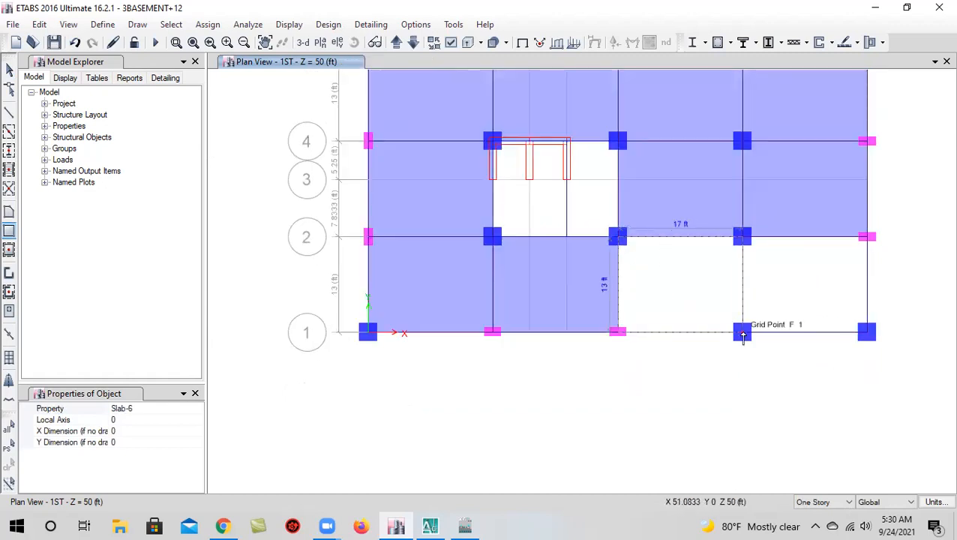
click(745, 330)
click(743, 237)
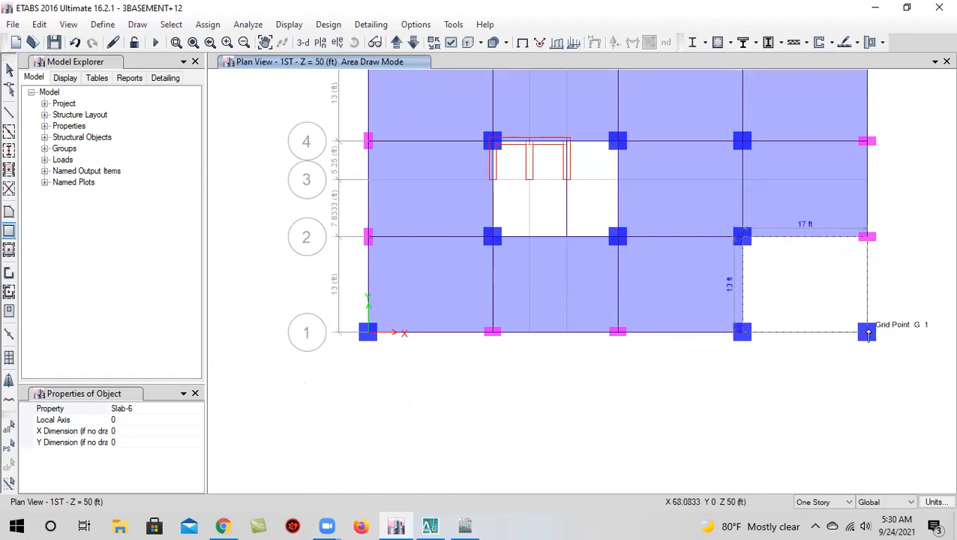
click(829, 333)
Draw a Slab-6 panel between grids D and E from grid 4 to grid 2, beside the core wall
scroll(524, 260, up, 1)
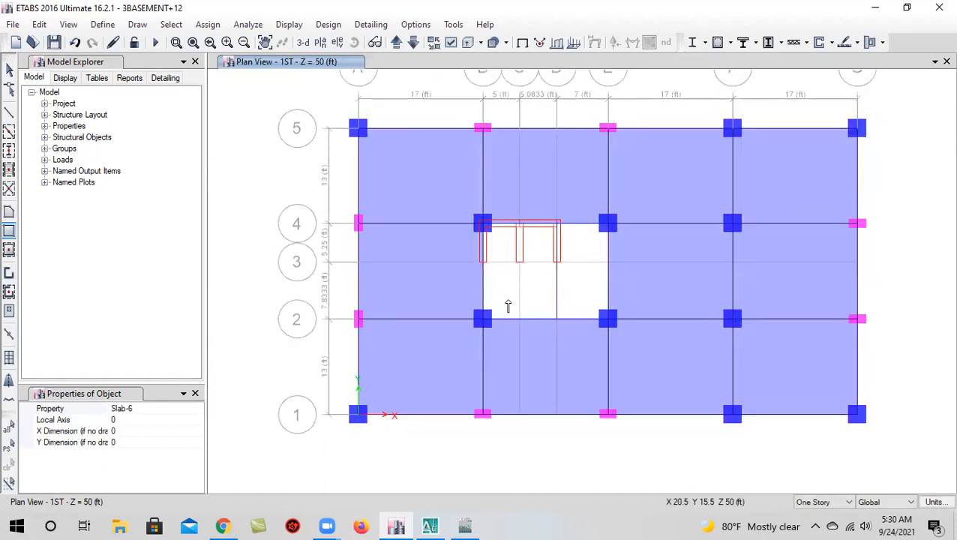
scroll(557, 231, up, 2)
click(552, 224)
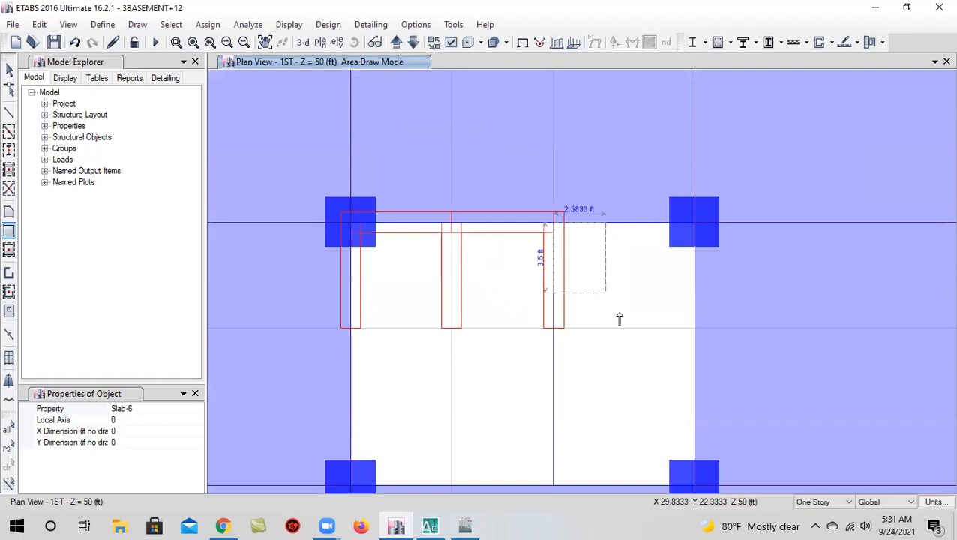
click(693, 484)
middle_drag(679, 406, 724, 268)
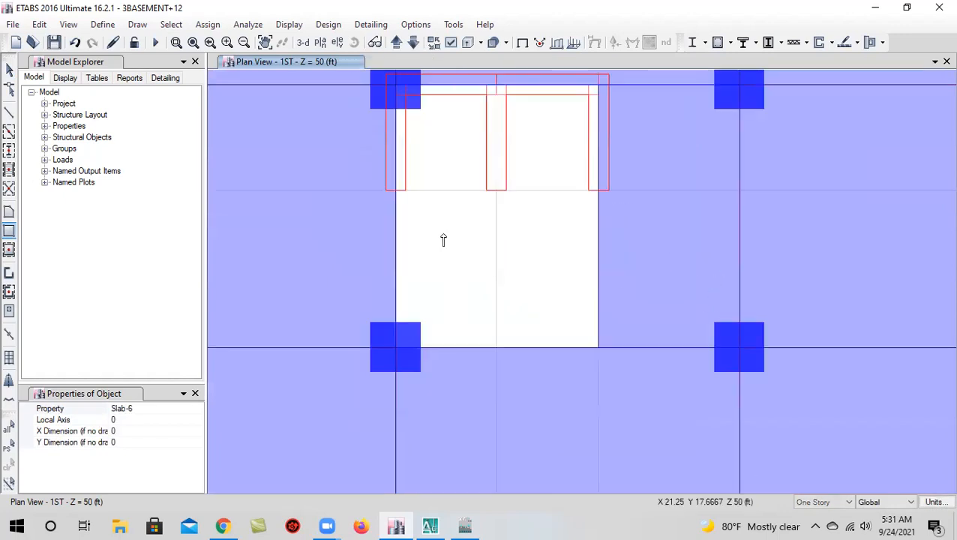
Draw Slab-6 panels on 1ST between grids B and D, one from grid 3 to 2 and one over the core from grid 4 to 3
click(394, 194)
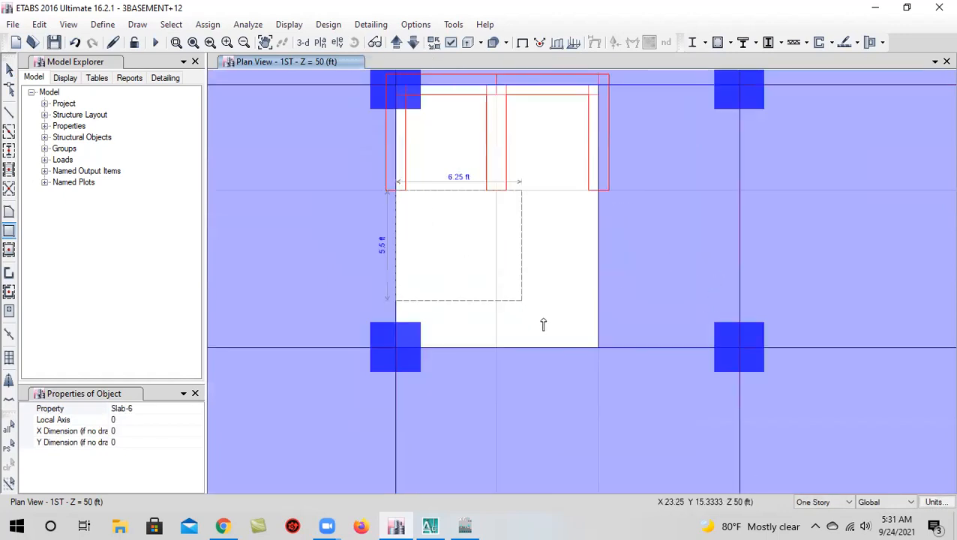
click(598, 347)
middle_drag(575, 283, 587, 368)
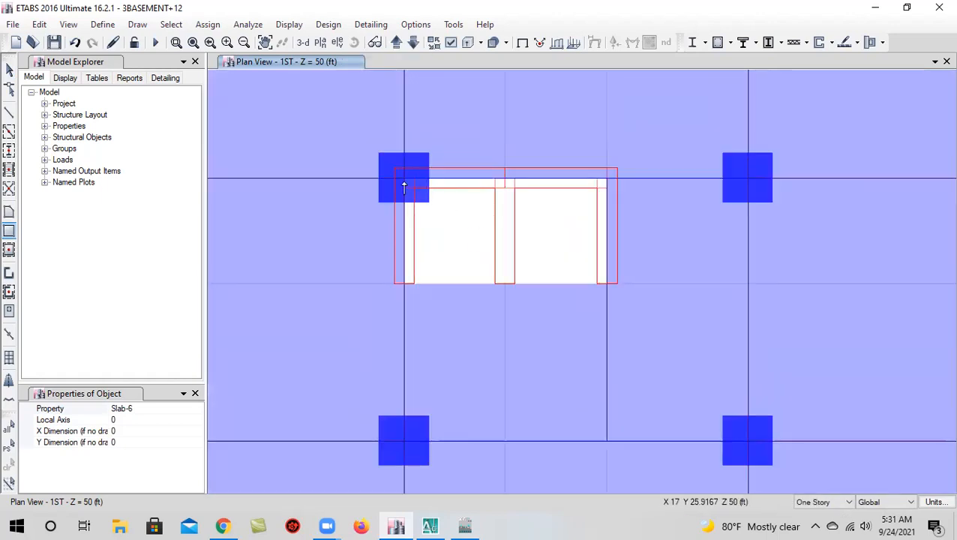
click(433, 201)
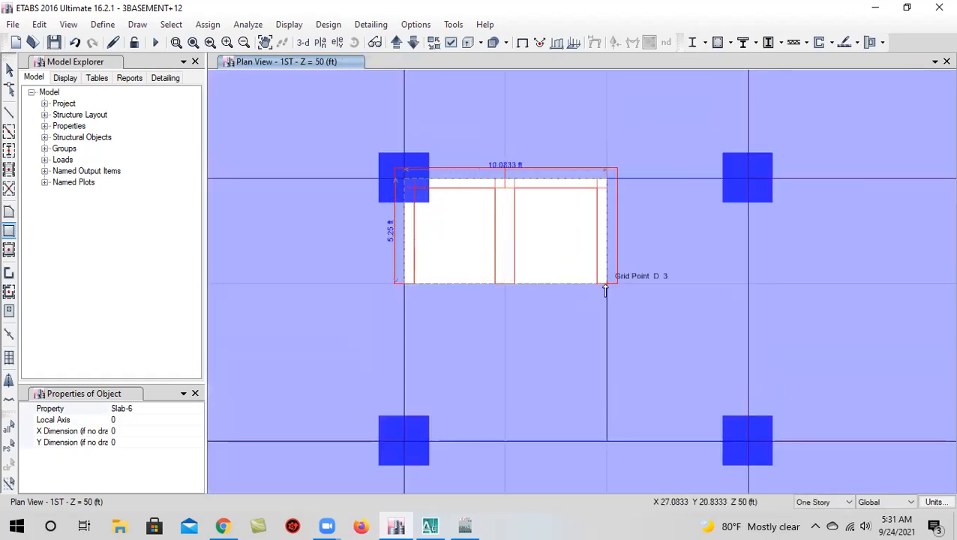
click(604, 287)
scroll(526, 297, down, 6)
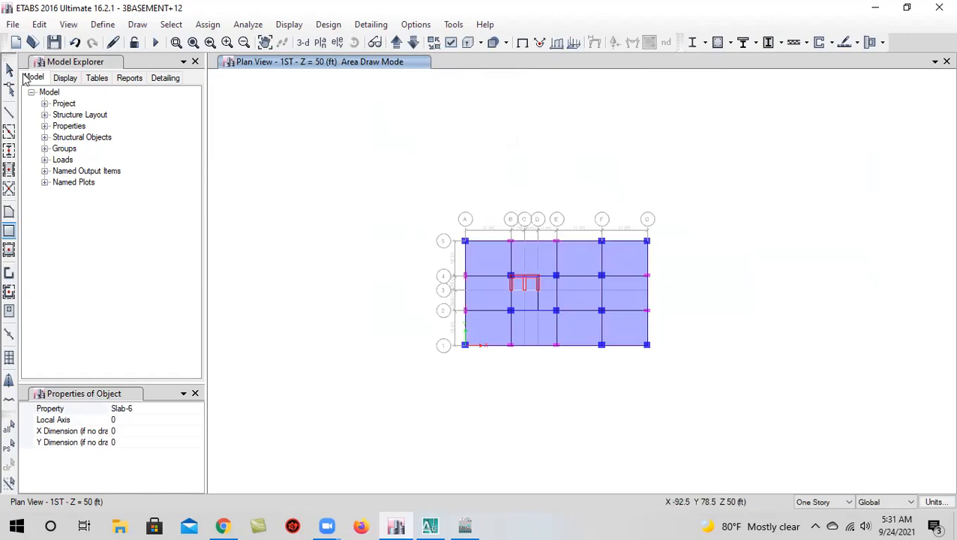
click(9, 70)
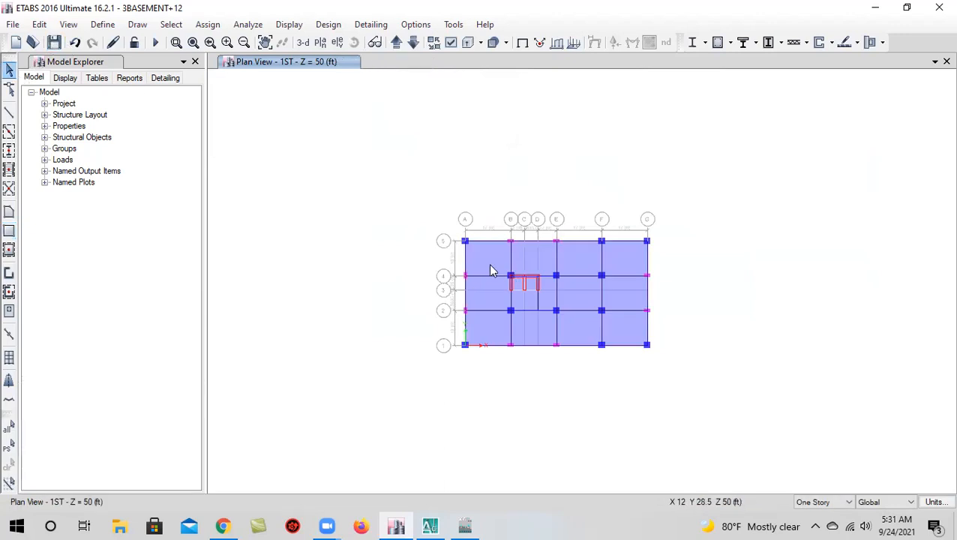
Replicate all 1ST slab panels except the one inside the core to stories 2ND through TOP
click(491, 336)
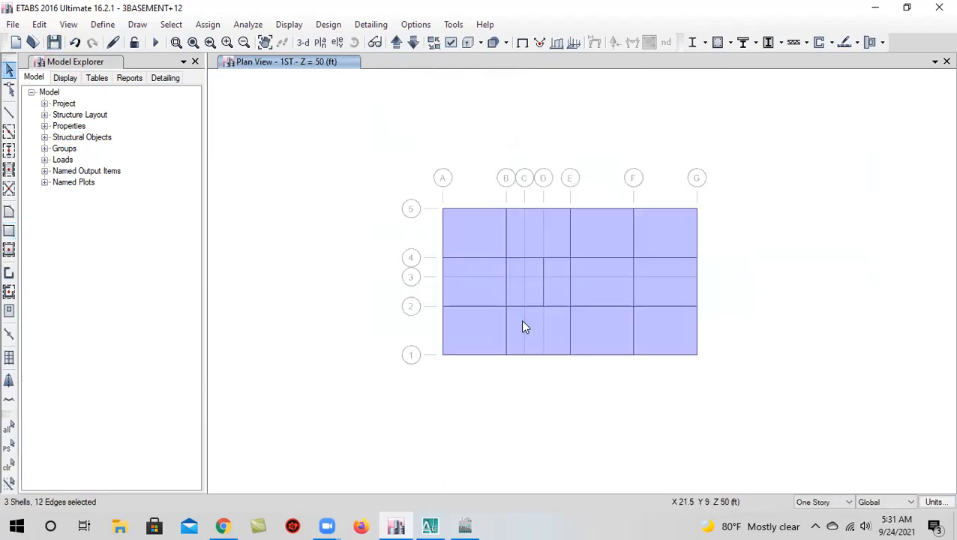
scroll(523, 324, up, 4)
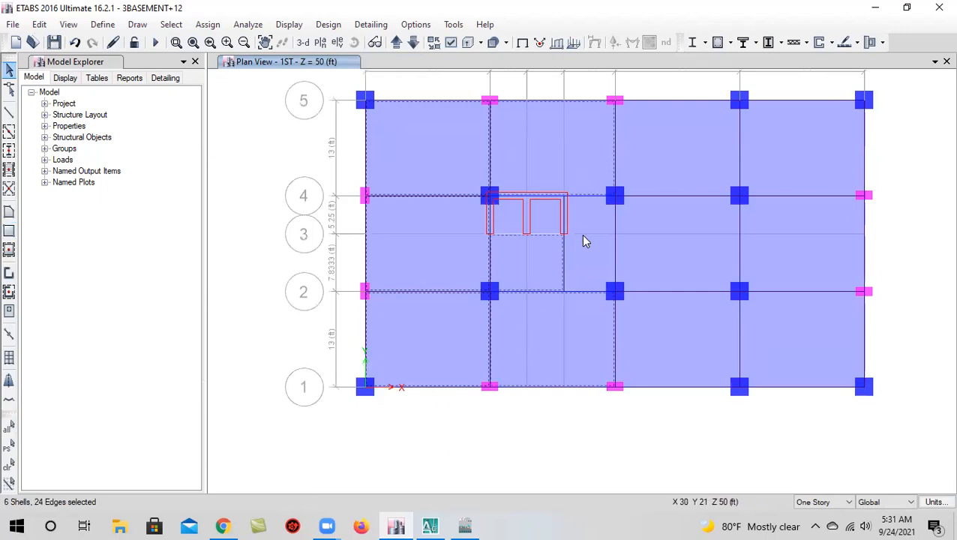
click(792, 253)
click(797, 344)
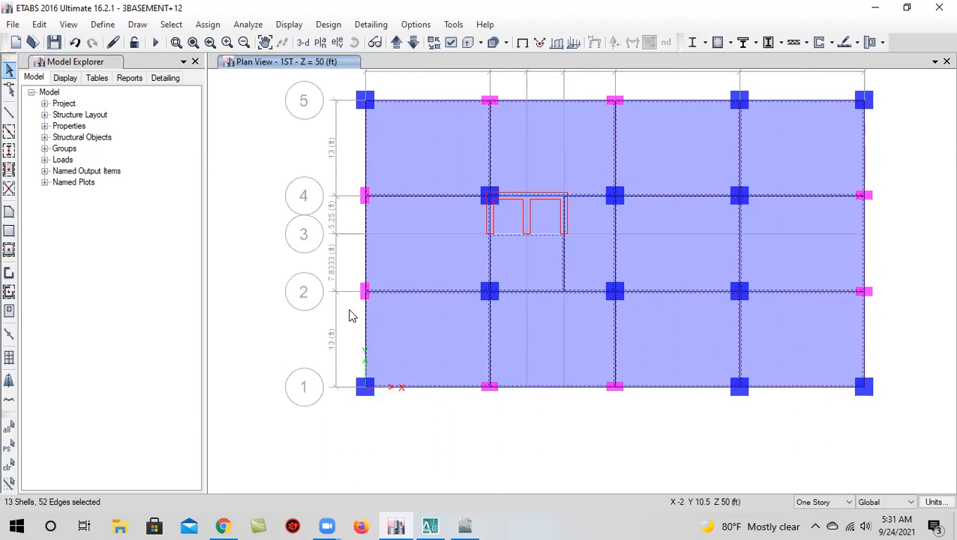
click(303, 42)
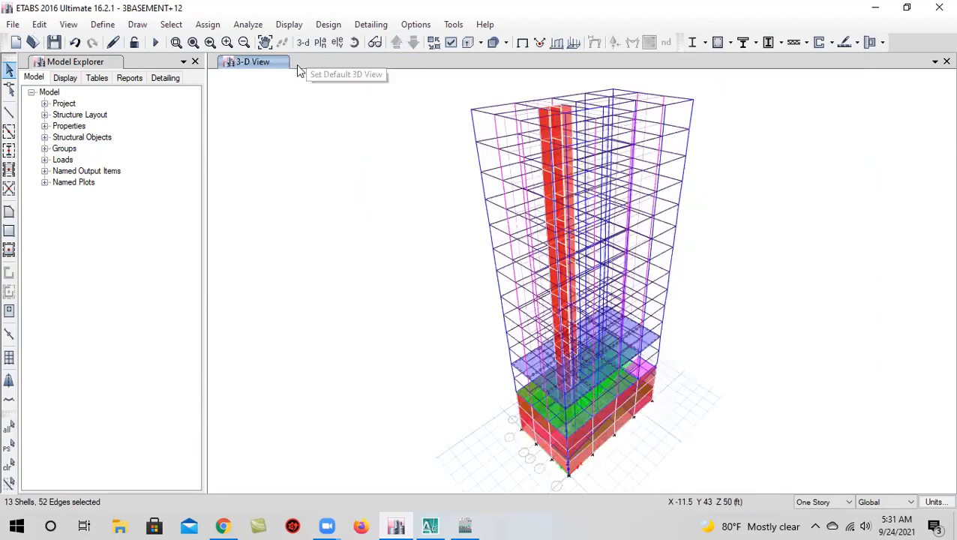
click(356, 42)
drag(690, 358, 717, 326)
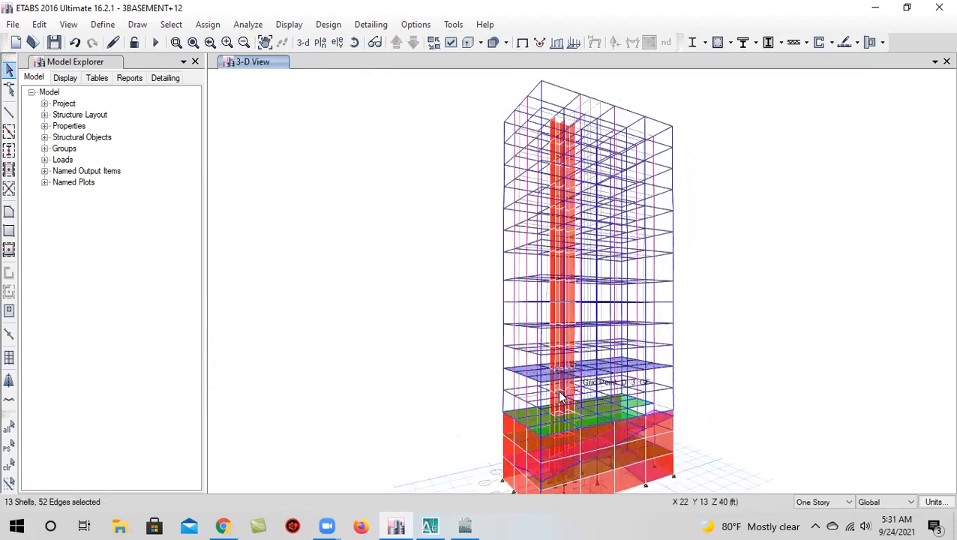
middle_drag(476, 367, 465, 320)
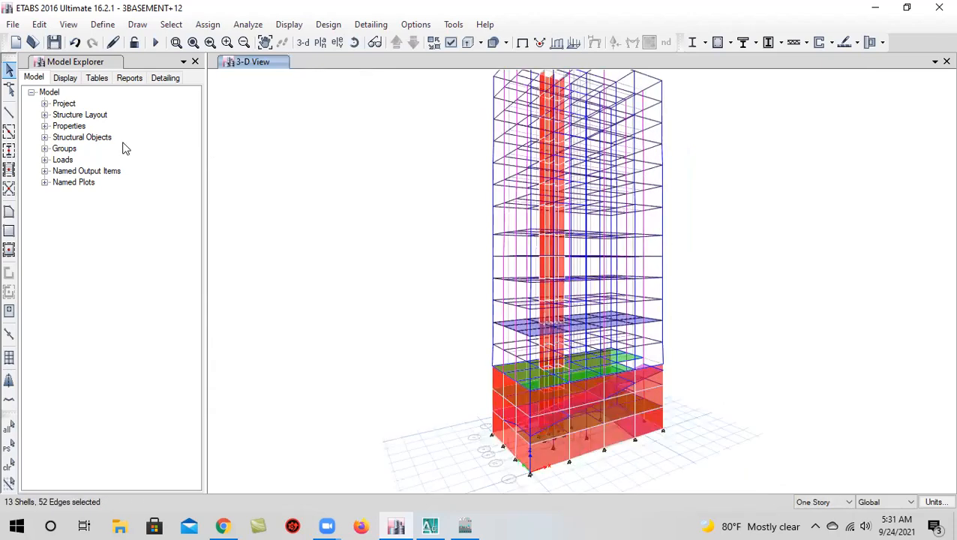
middle_drag(317, 229, 298, 264)
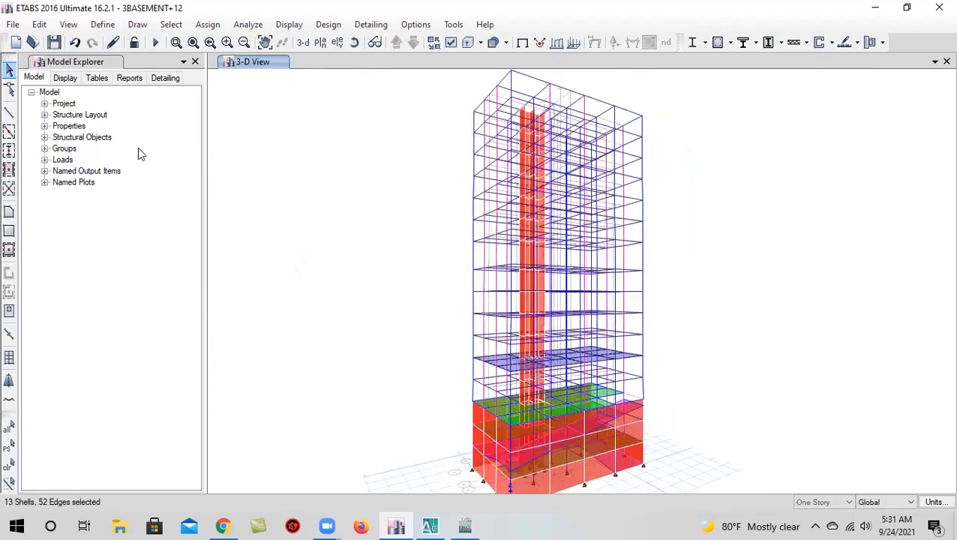
click(45, 27)
click(90, 248)
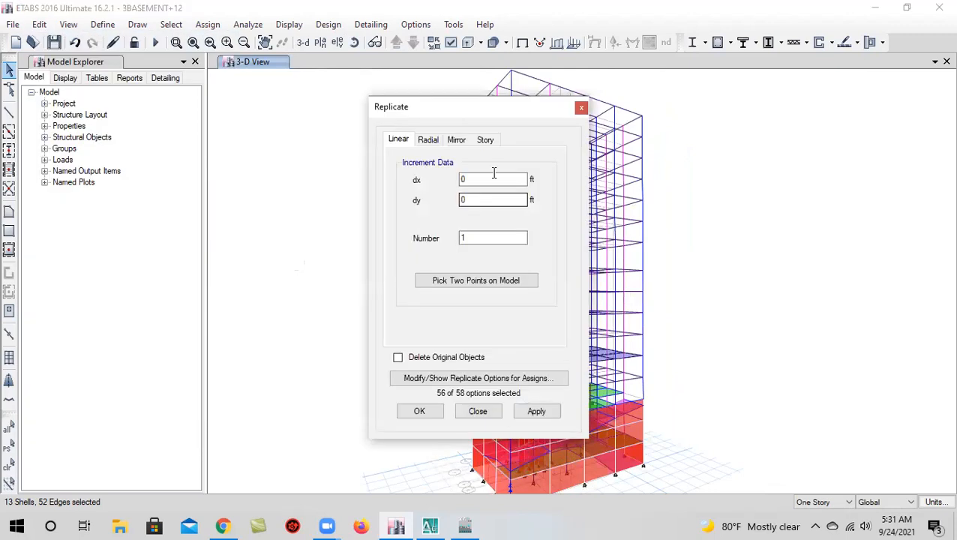
click(486, 140)
drag(434, 275, 492, 183)
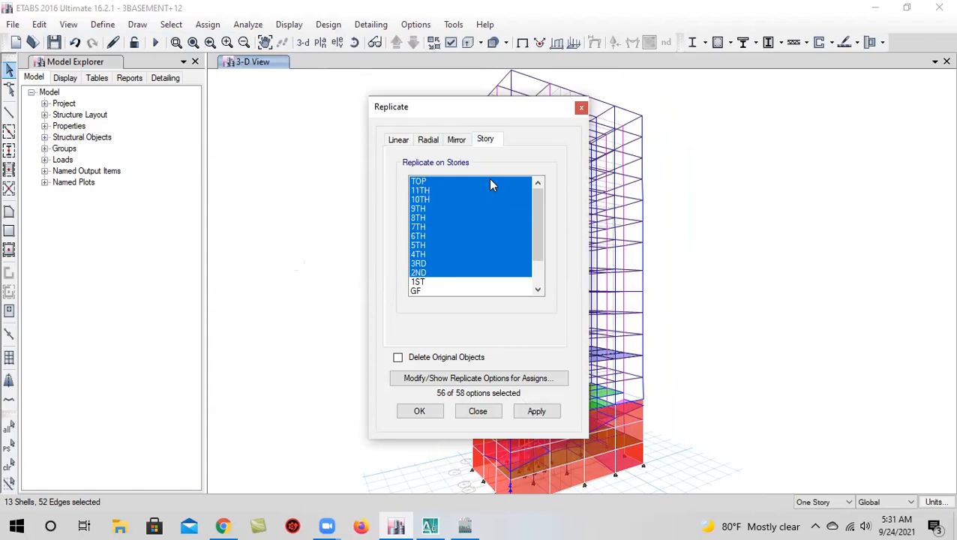
click(545, 417)
click(415, 416)
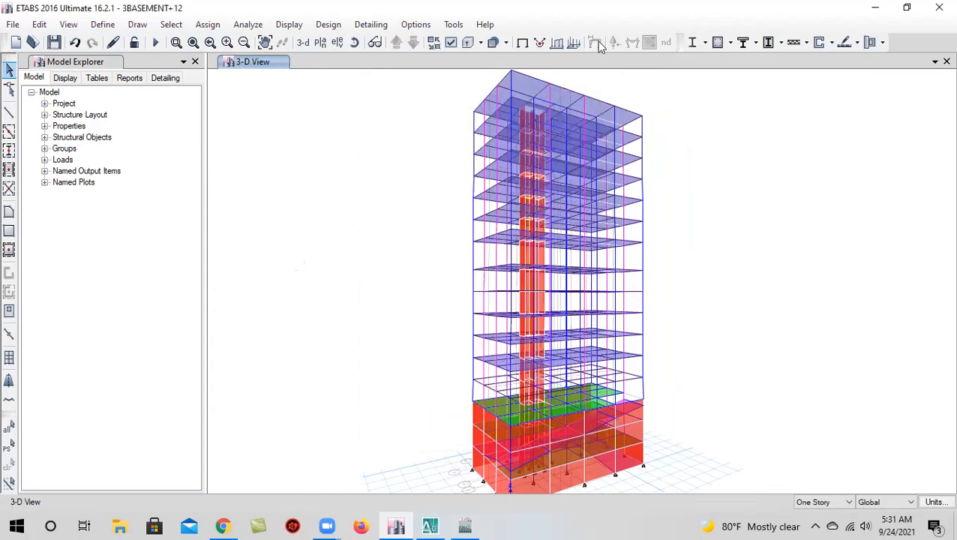
Reselect the same 1ST slab panels and replicate them to story GF
click(8, 447)
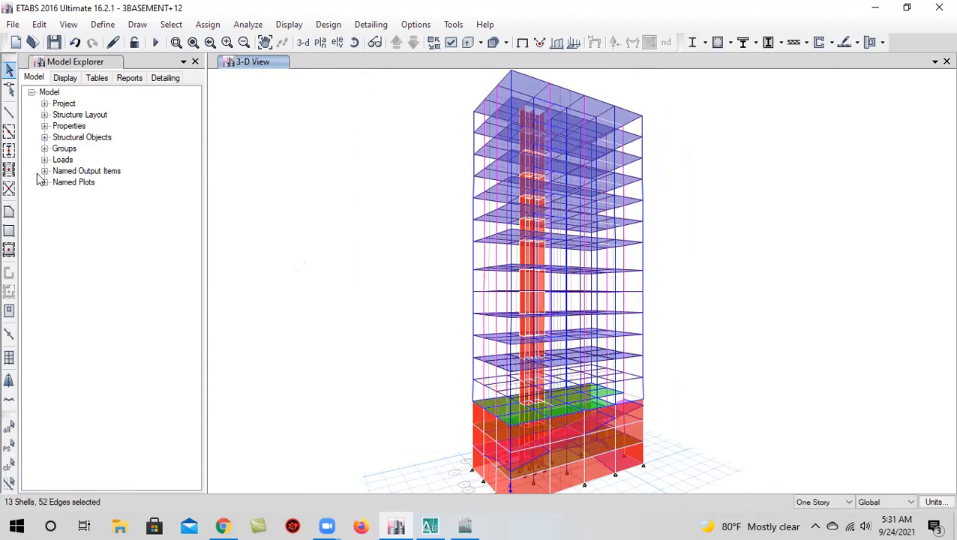
click(39, 24)
click(108, 245)
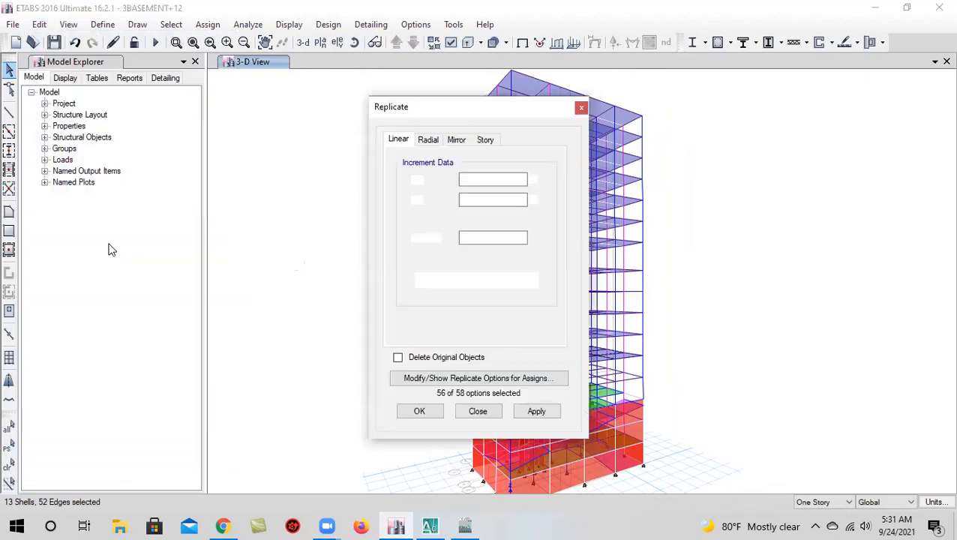
click(492, 140)
click(429, 281)
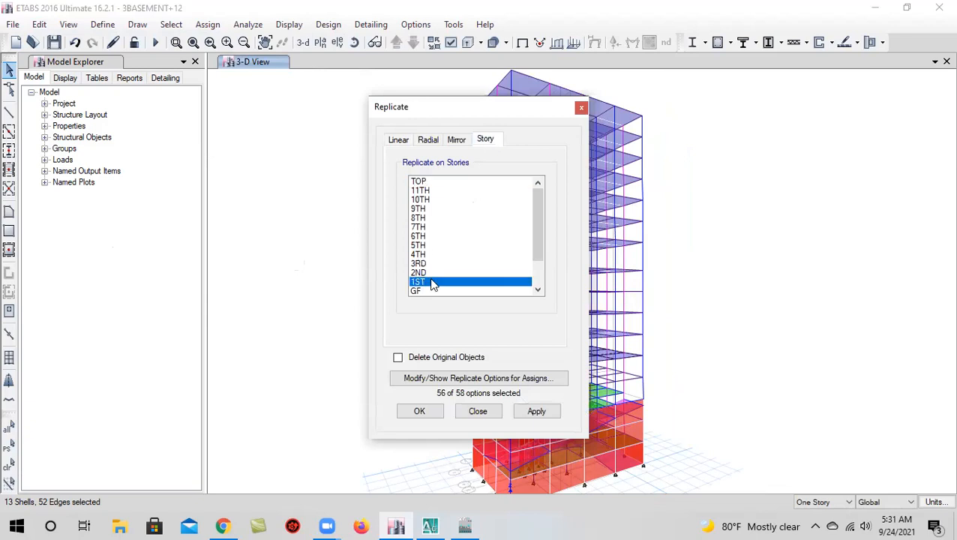
click(433, 282)
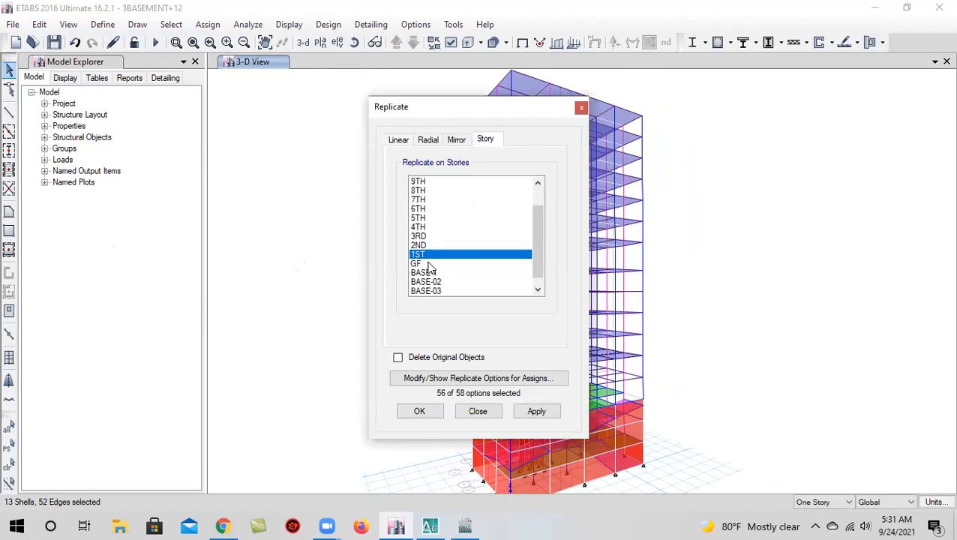
click(537, 412)
click(419, 411)
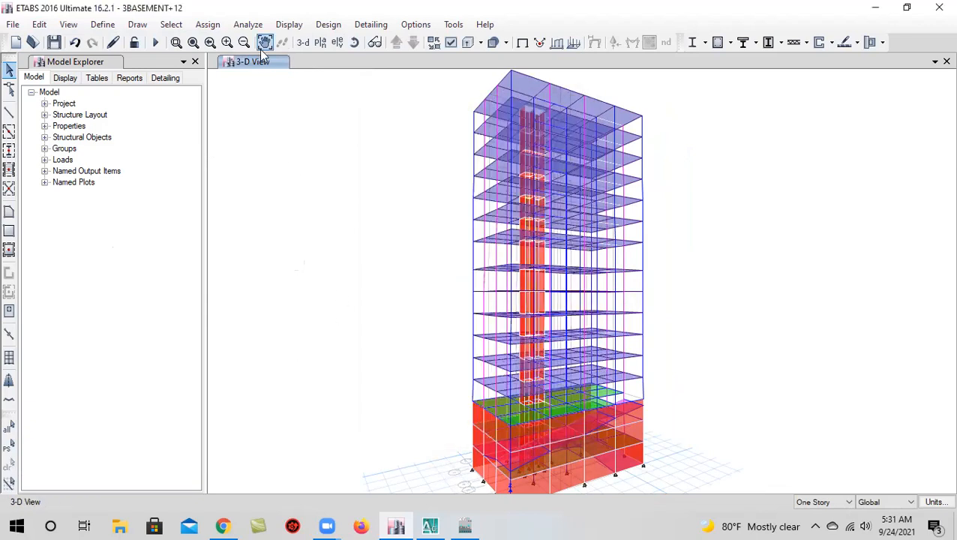
Examine the replicated slabs in 3D from above and in the TOP and 11TH story plans
click(301, 45)
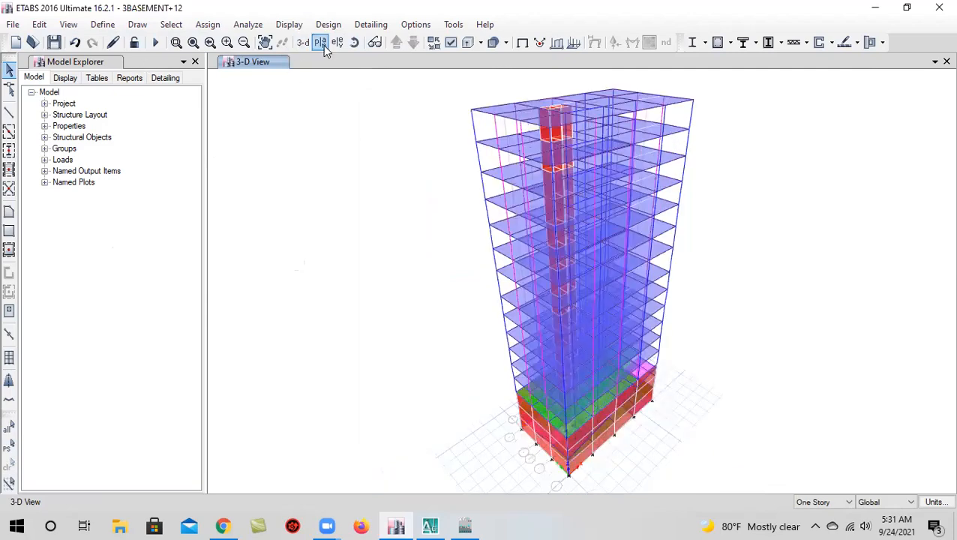
click(355, 43)
drag(774, 331, 718, 387)
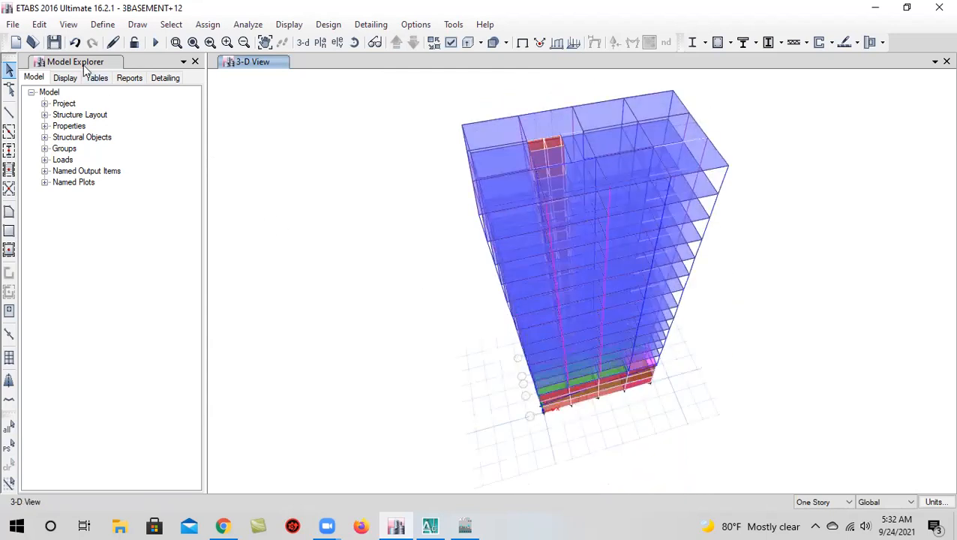
click(321, 42)
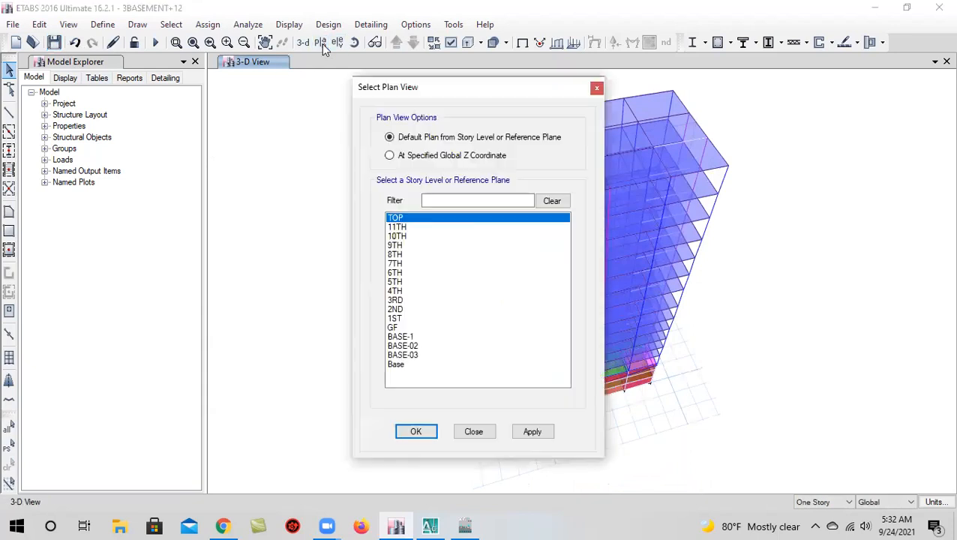
click(531, 432)
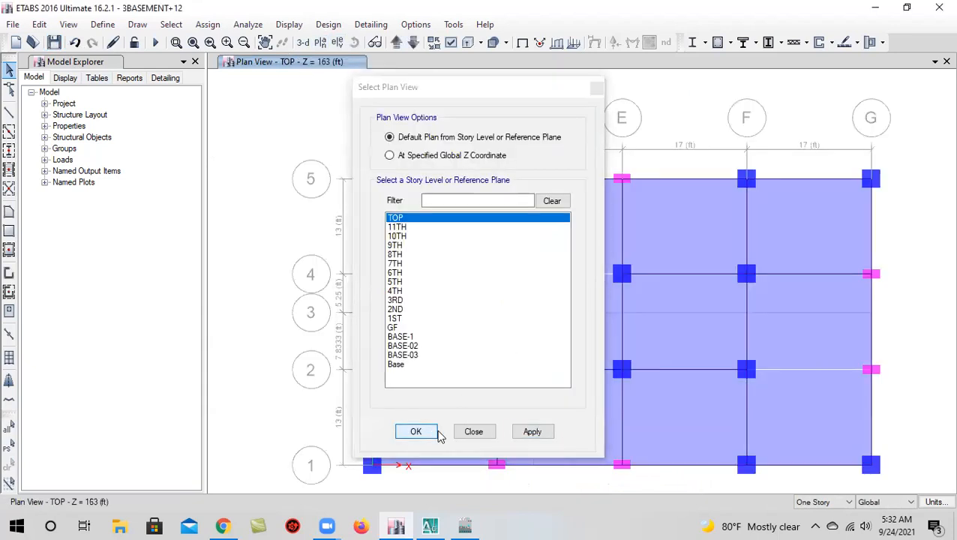
click(437, 433)
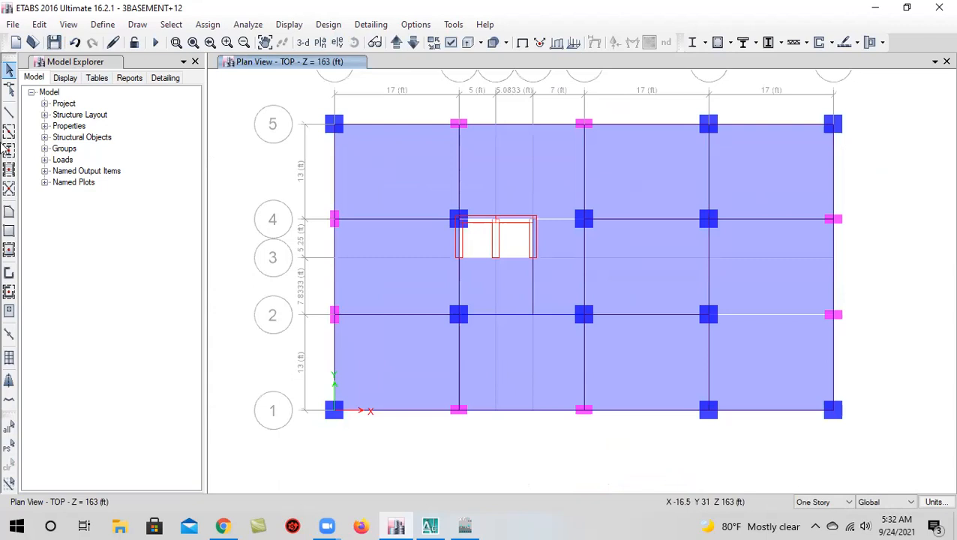
click(412, 43)
click(396, 43)
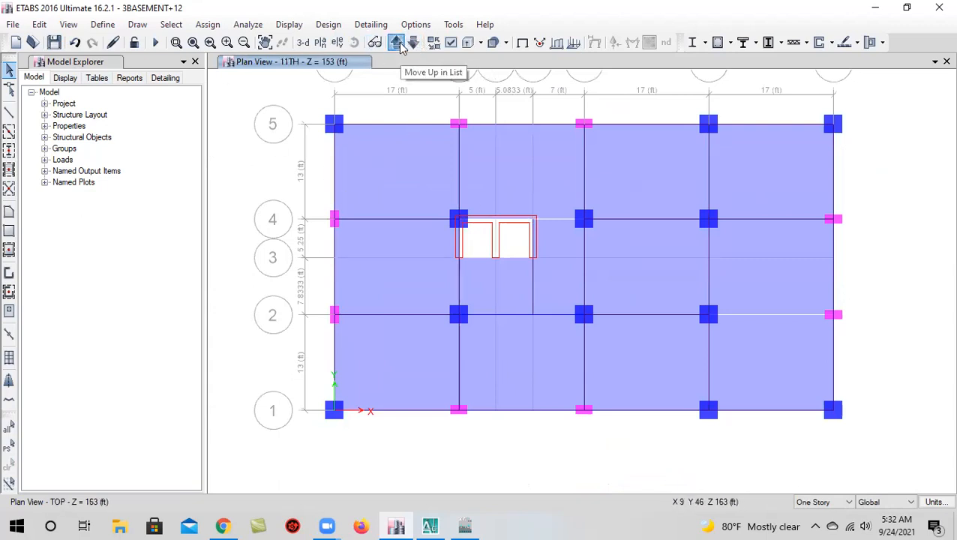
Check the slabs and the grid 4 beam around the core in each story plan from TOP to 1ST
scroll(556, 230, up, 3)
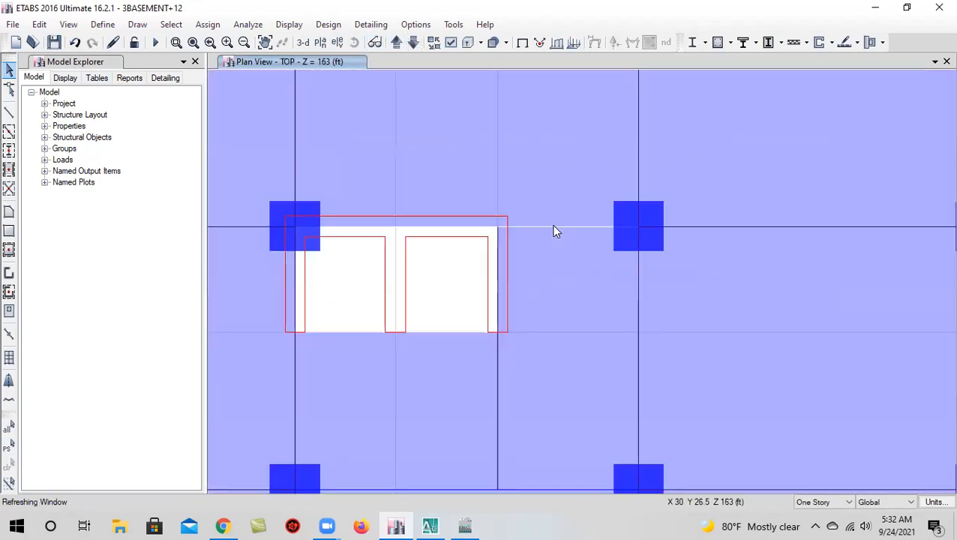
click(397, 43)
click(397, 43)
click(398, 44)
click(397, 44)
click(398, 43)
click(397, 44)
click(397, 43)
click(414, 44)
click(413, 44)
click(413, 44)
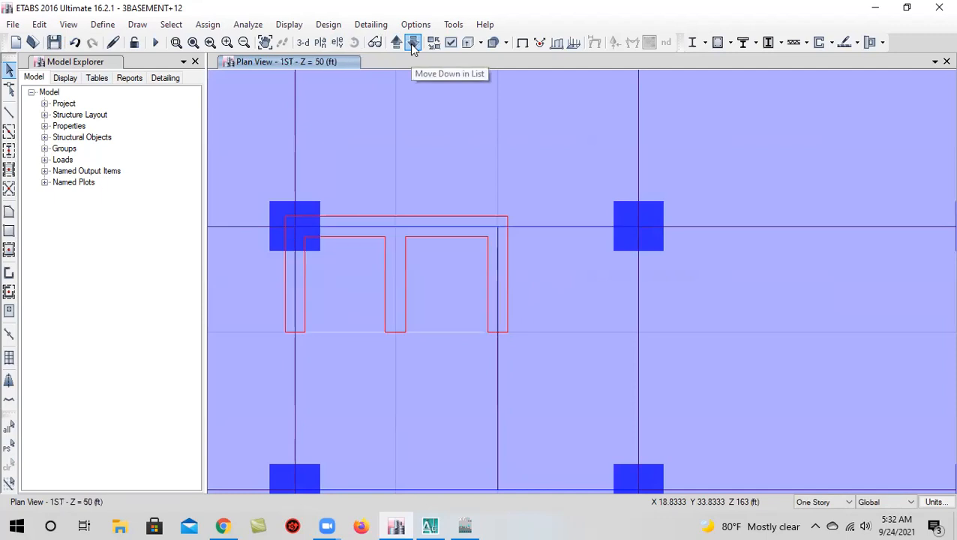
Replicate the 1ST beam along grid 4 between grids B and E to stories 2ND through TOP
click(533, 229)
scroll(565, 245, down, 5)
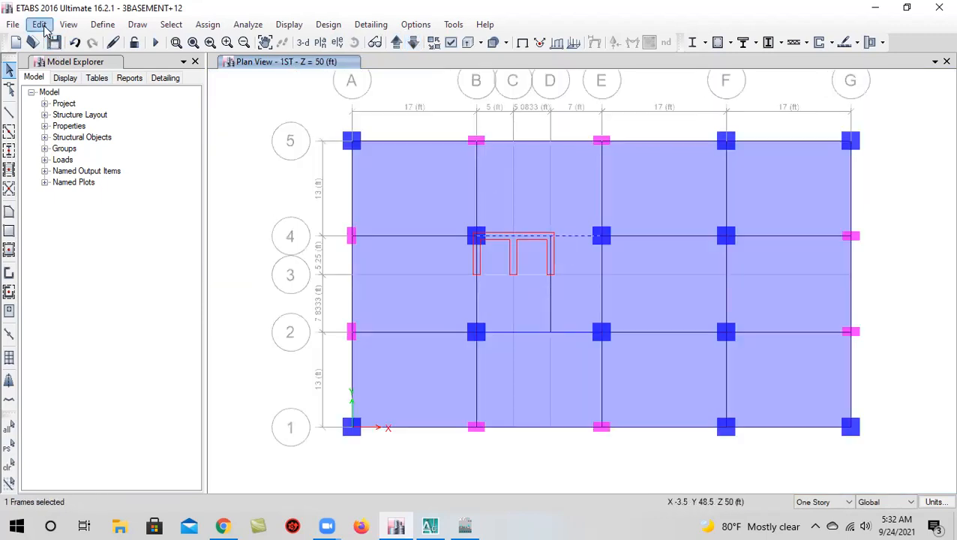
click(41, 25)
click(121, 247)
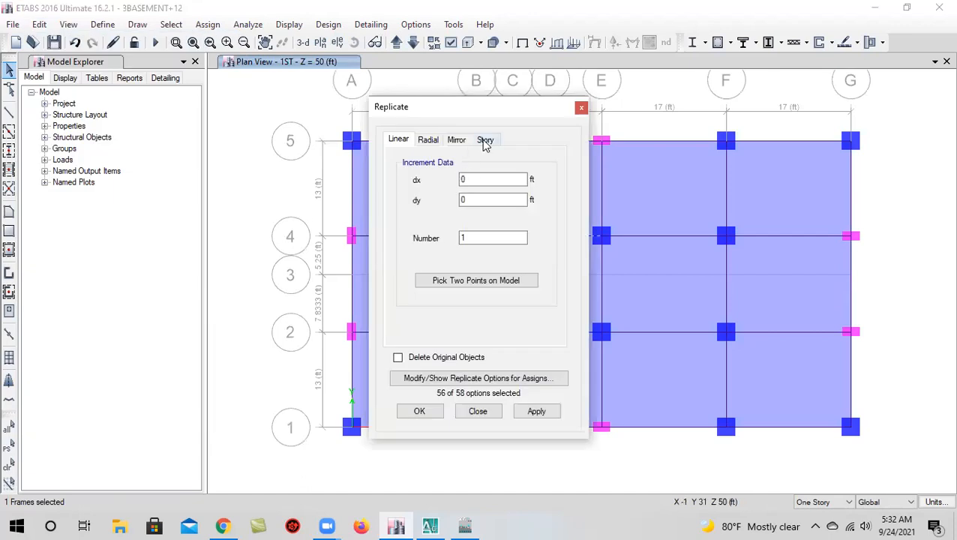
click(486, 141)
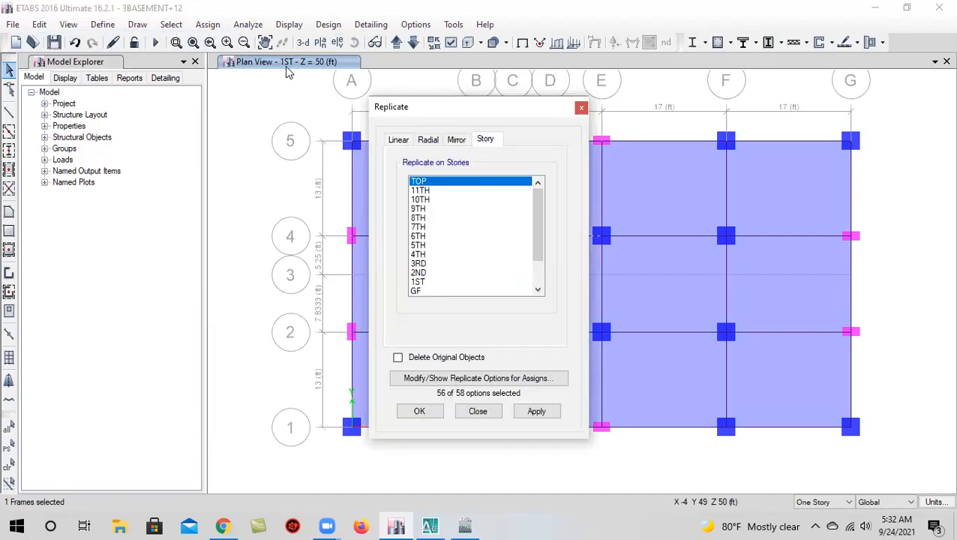
drag(433, 273, 495, 180)
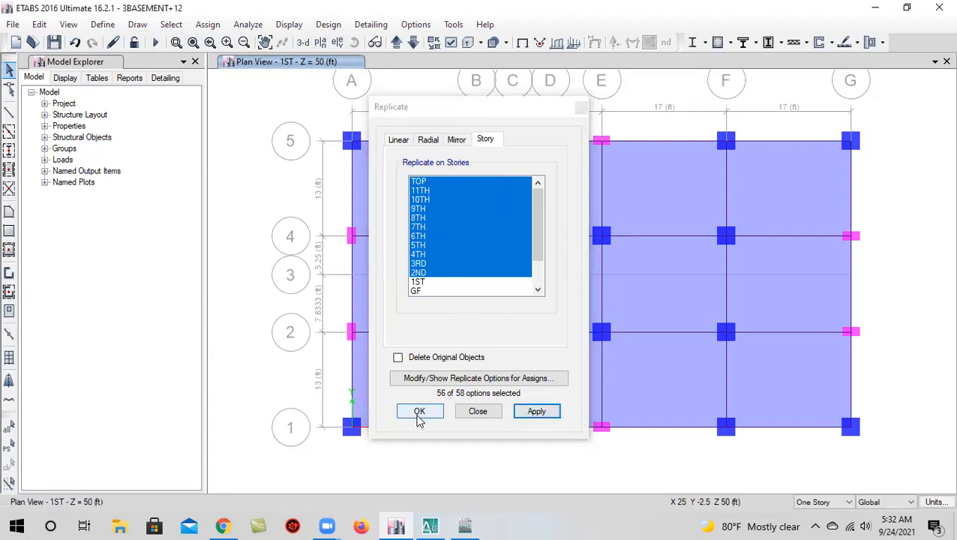
click(420, 411)
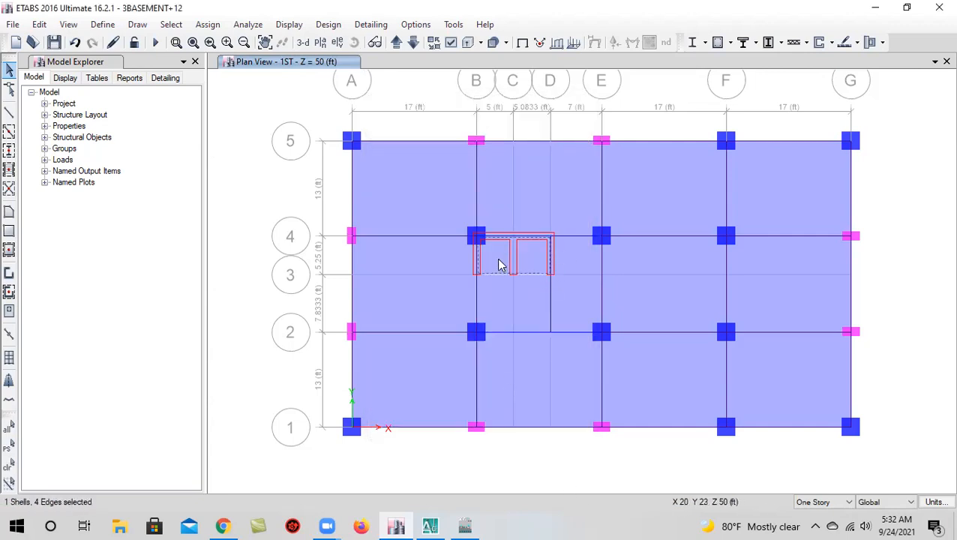
Delete the single 1ST slab panel inside the core, between grids B and D and grids 3 and 4
scroll(507, 251, up, 3)
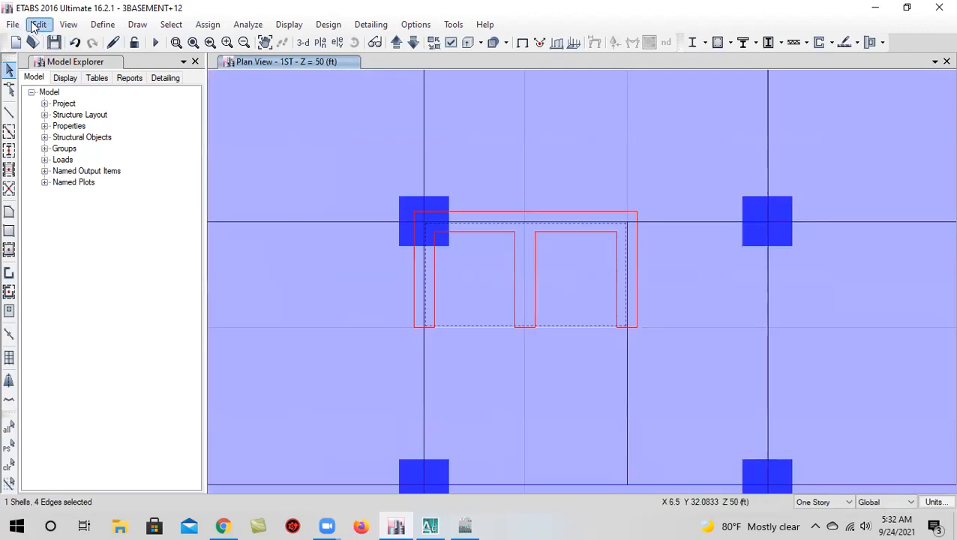
click(395, 43)
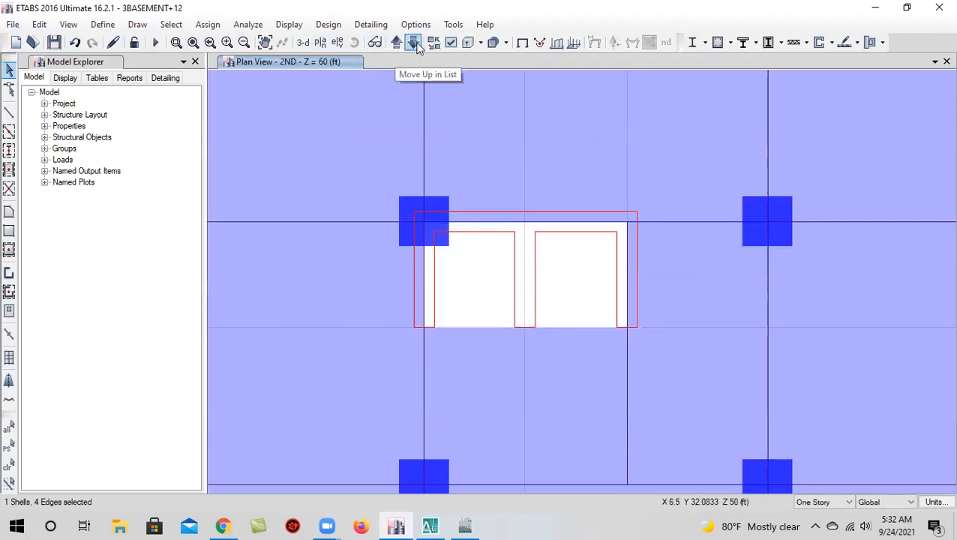
click(413, 43)
click(39, 24)
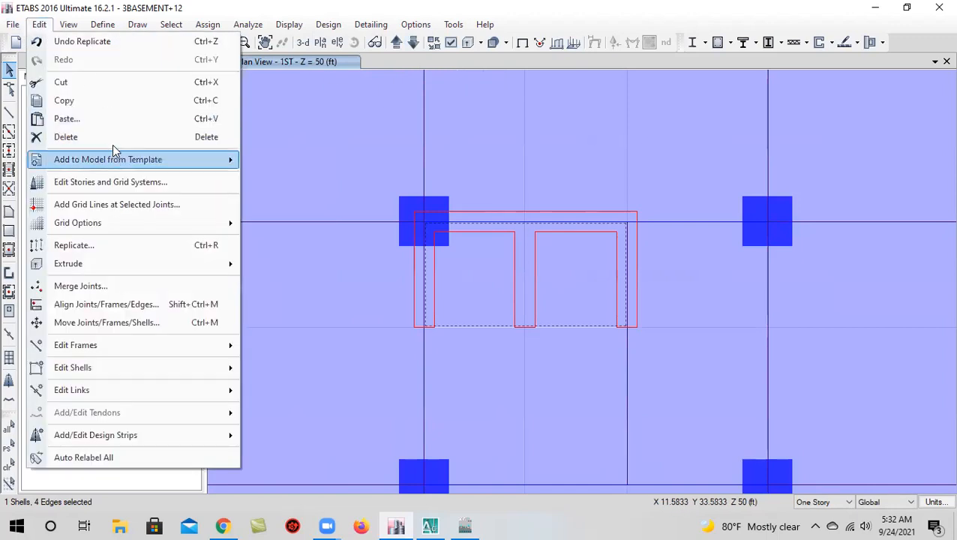
click(352, 274)
key(Delete)
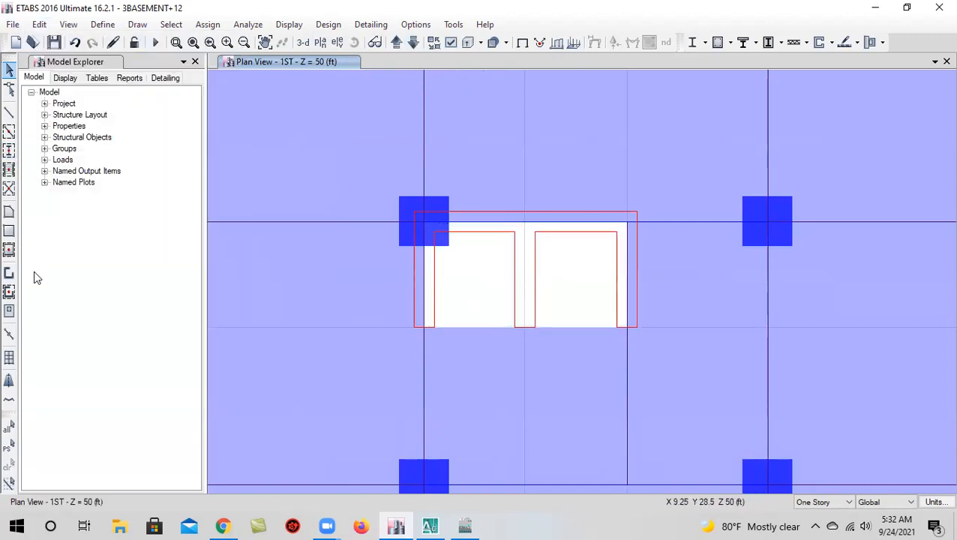
Draw two Slab-6 floor panels in the 1ST core between grids 3 and 4, one from B to C and one from C to D
click(9, 213)
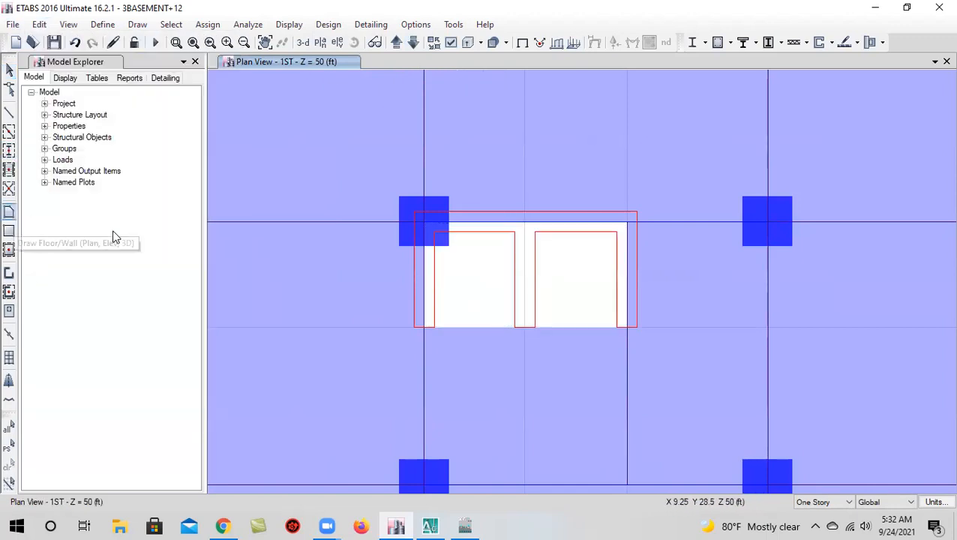
click(424, 223)
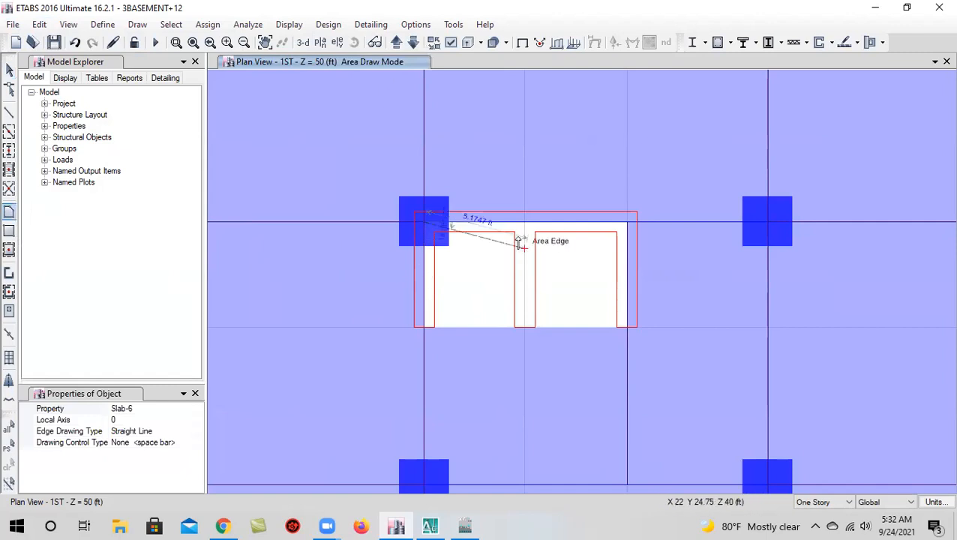
click(525, 327)
click(424, 327)
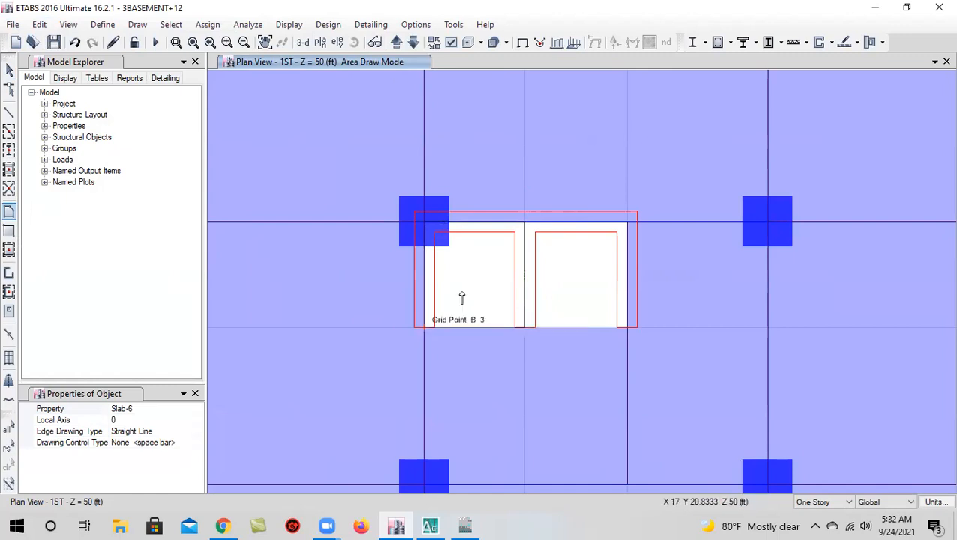
click(424, 223)
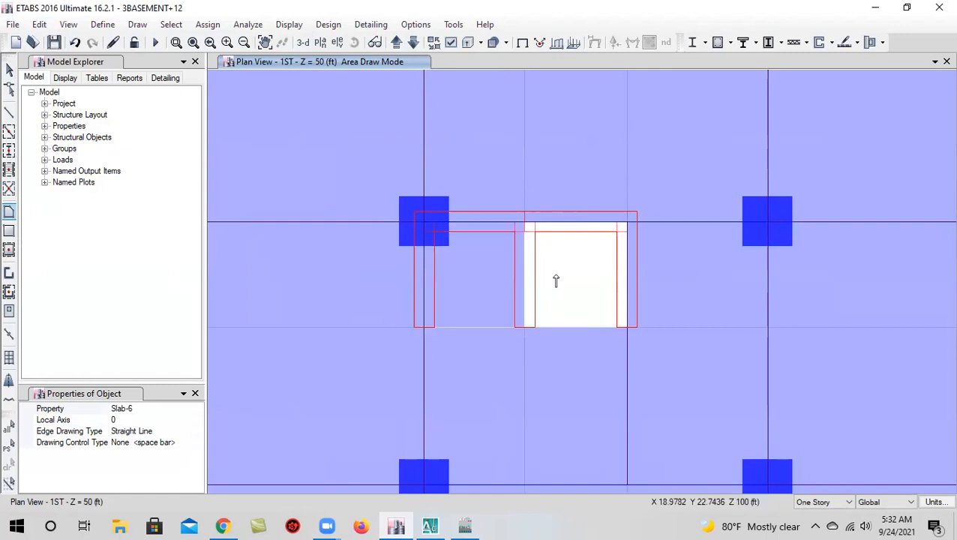
click(525, 222)
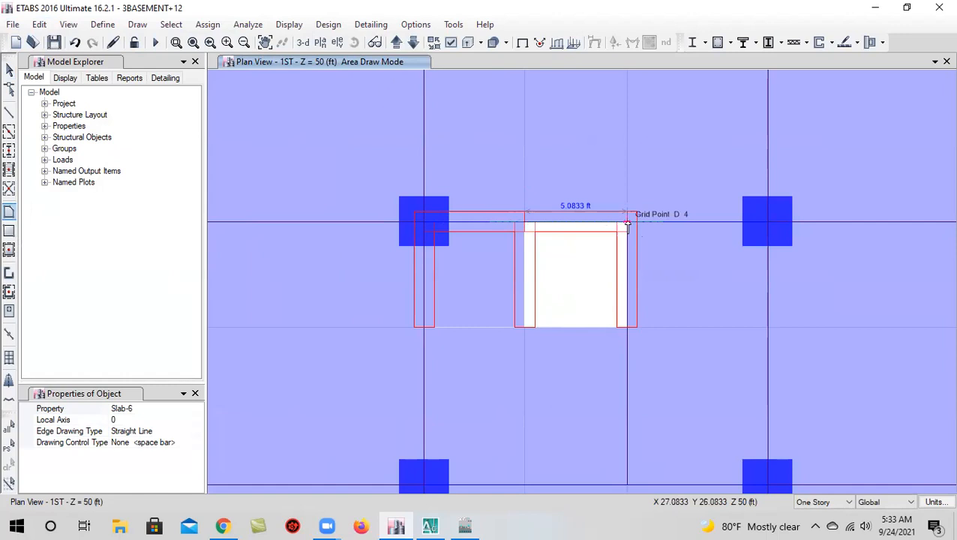
click(628, 328)
click(526, 327)
key(Return)
click(9, 70)
Select both new 1ST core panels and replicate them to the upper stories through TOP
click(472, 264)
click(583, 273)
click(39, 26)
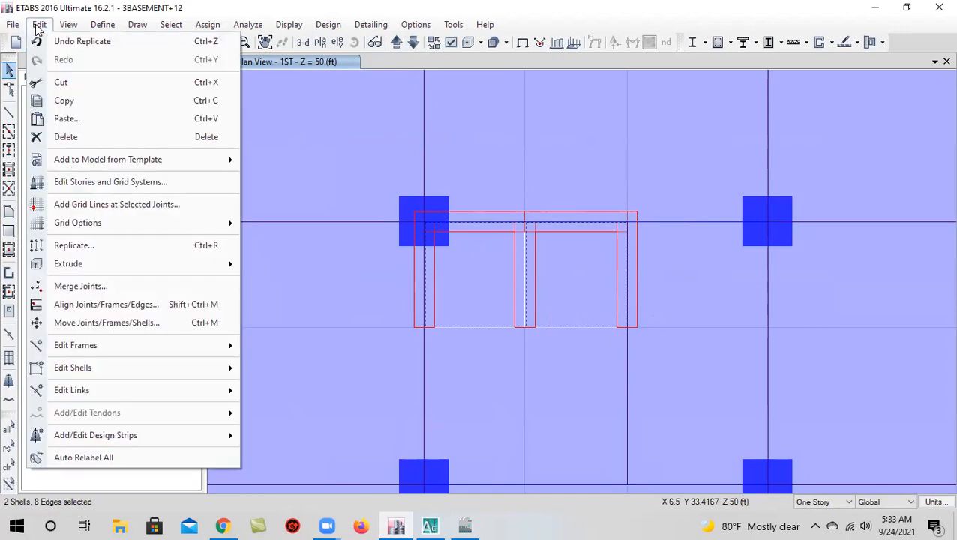
click(120, 245)
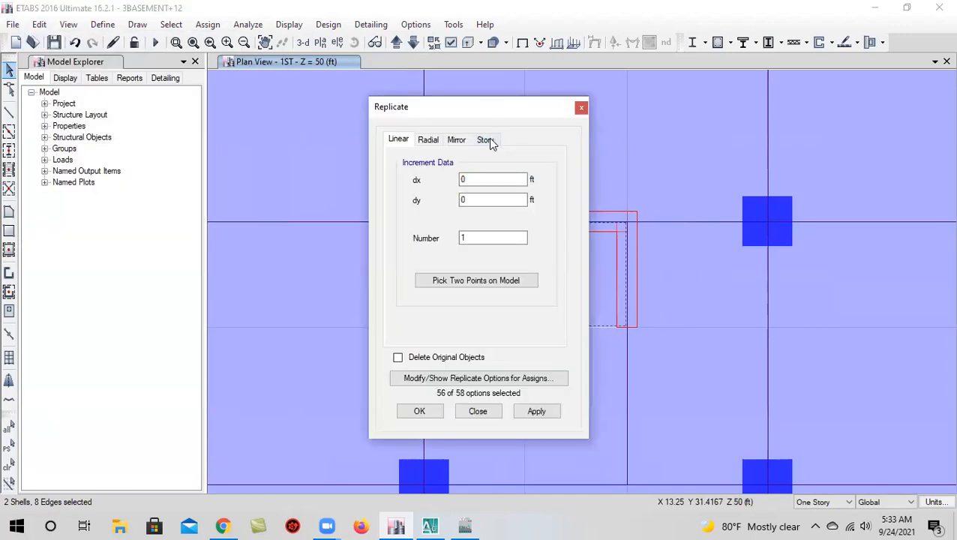
click(486, 140)
drag(438, 284, 482, 184)
click(535, 414)
click(420, 411)
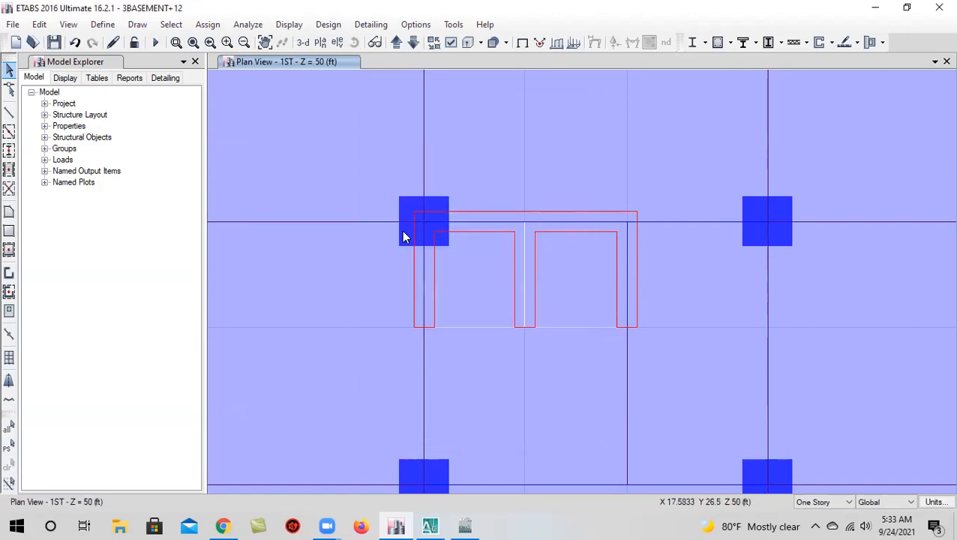
Check the core area in the story plans below 1ST down to Base, and return to the 1ST plan
click(414, 43)
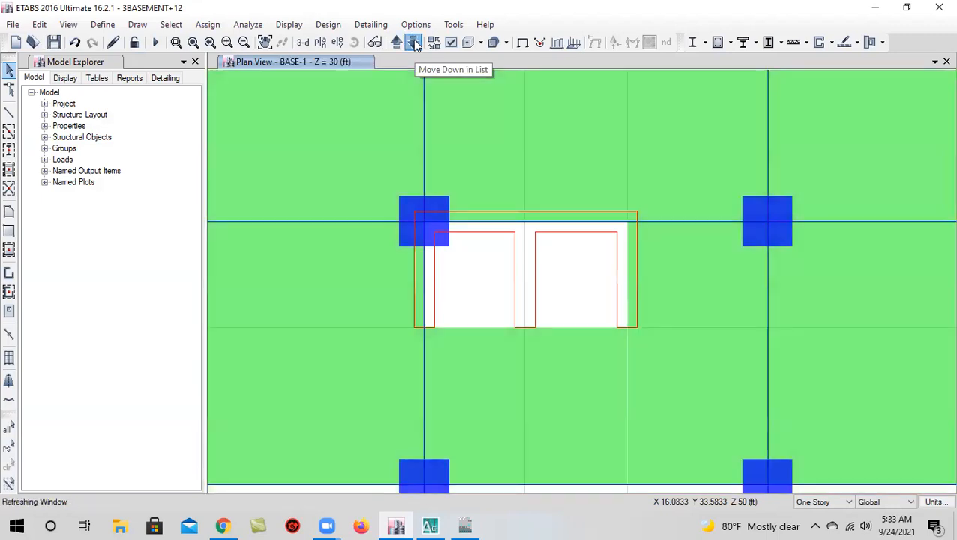
click(414, 43)
click(414, 42)
click(396, 45)
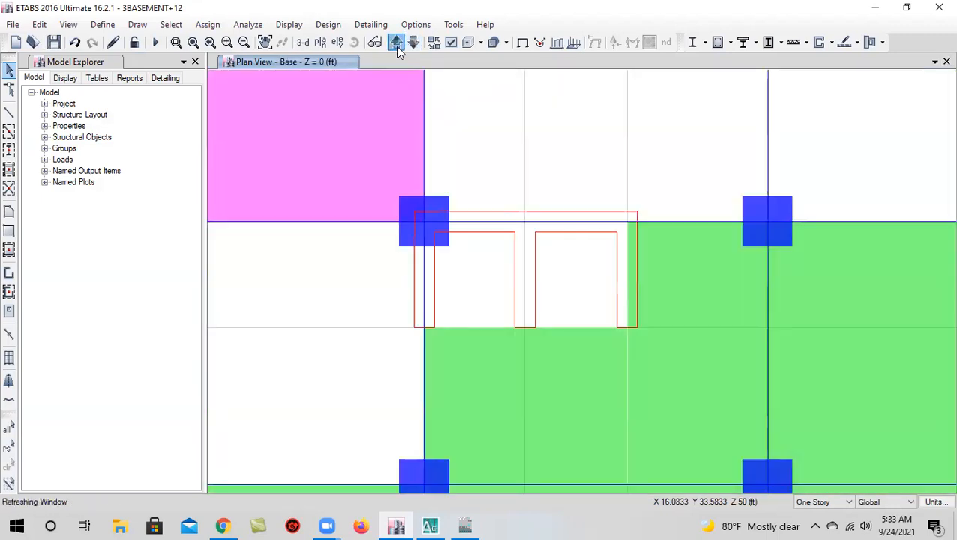
click(396, 45)
click(396, 45)
click(396, 45)
click(397, 47)
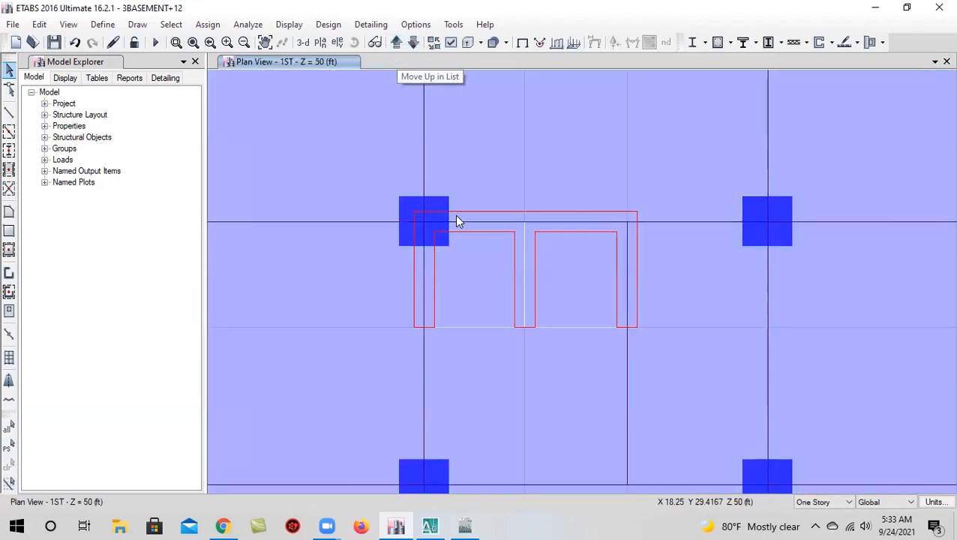
Reselect the two 1ST core panels and replicate them to stories GF, BASE-1, BASE-02 and BASE-03
click(460, 274)
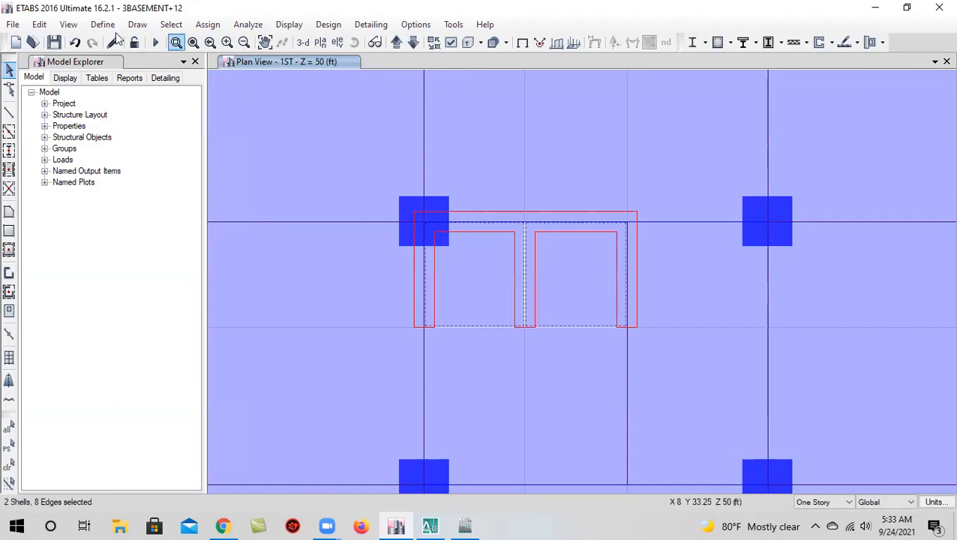
click(40, 25)
click(92, 247)
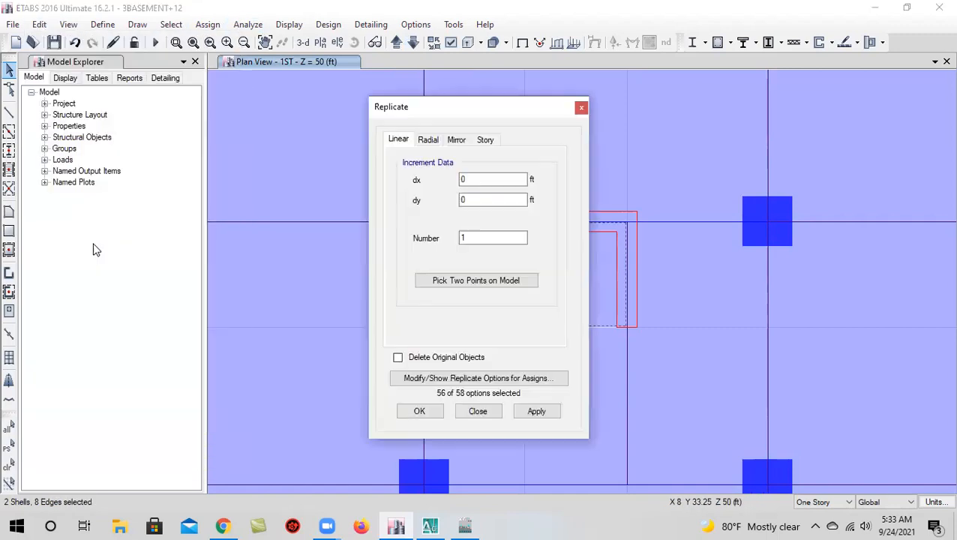
click(485, 140)
drag(428, 291, 502, 358)
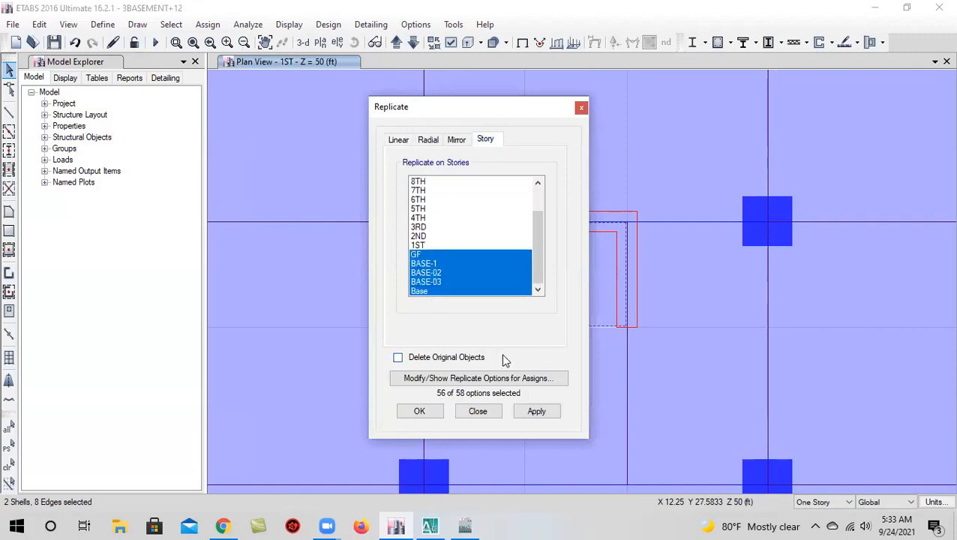
click(451, 283)
drag(451, 255, 451, 282)
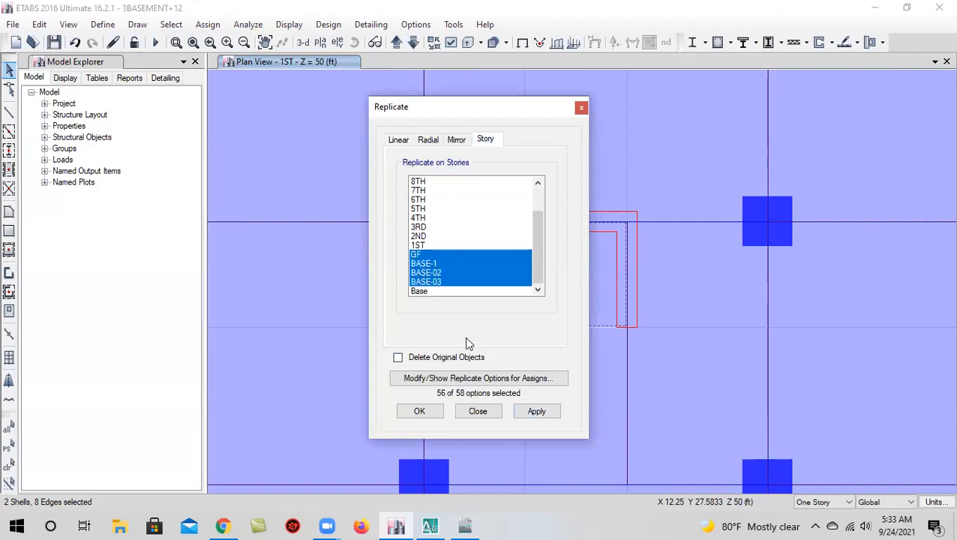
click(537, 411)
click(419, 412)
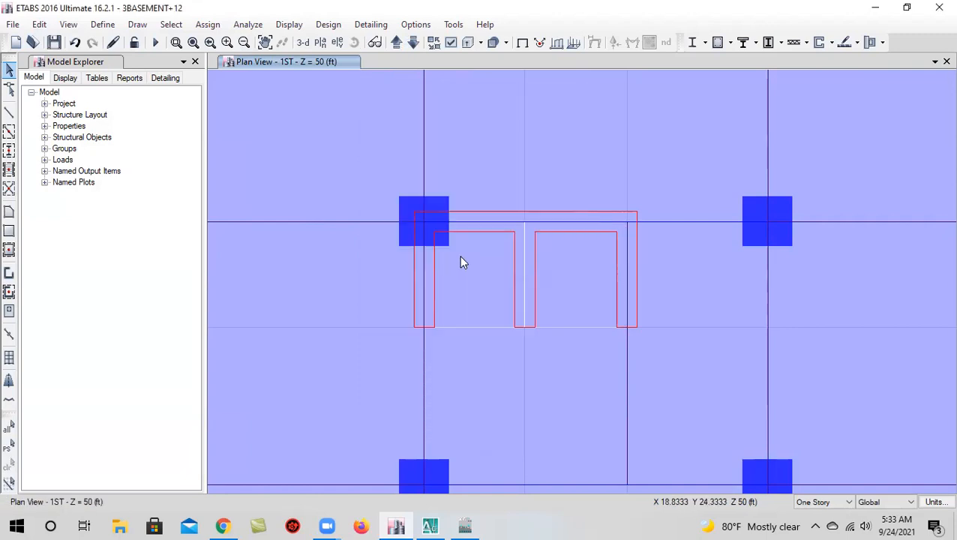
Set the story scope to All Stories and select both core panels on every story, checking the selection in the basement and TOP plans
click(830, 501)
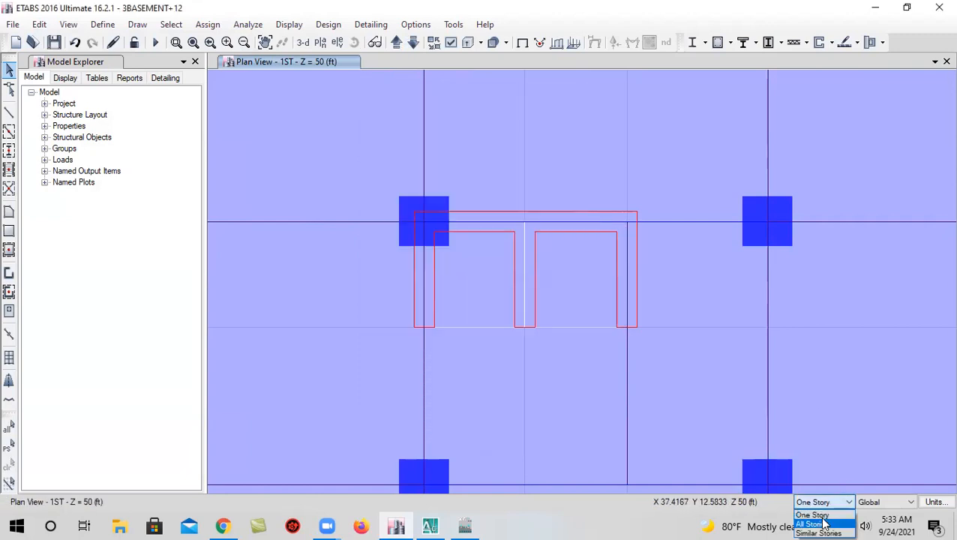
click(822, 517)
click(501, 287)
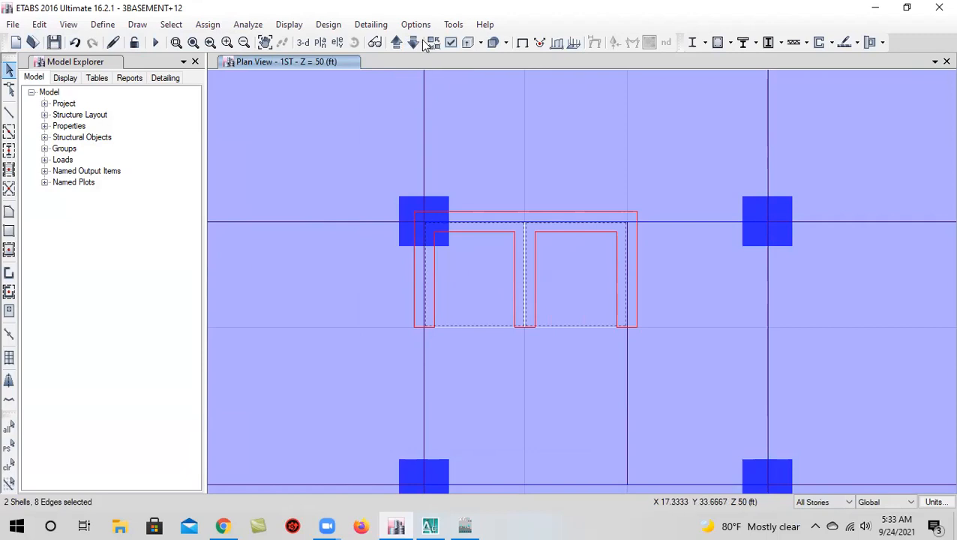
click(414, 43)
click(487, 288)
click(544, 283)
click(414, 43)
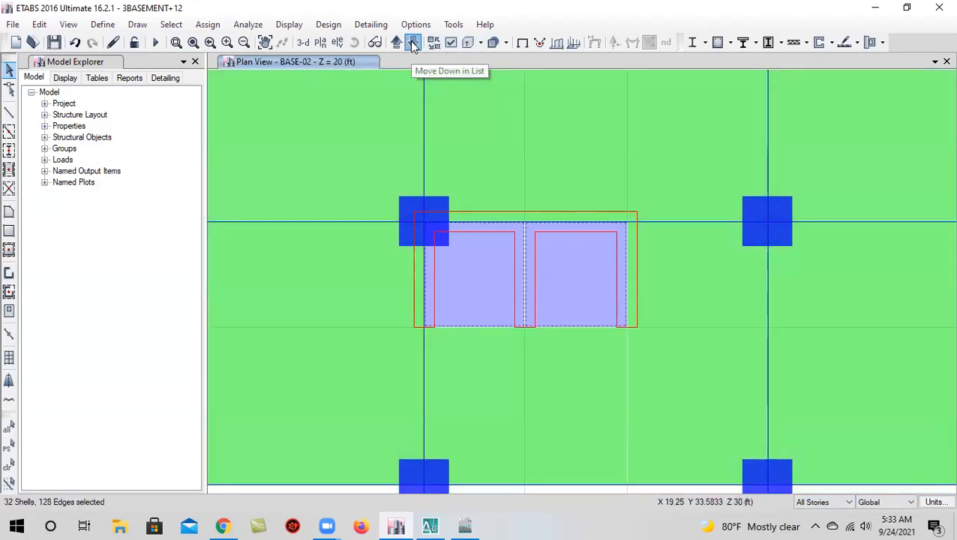
click(413, 43)
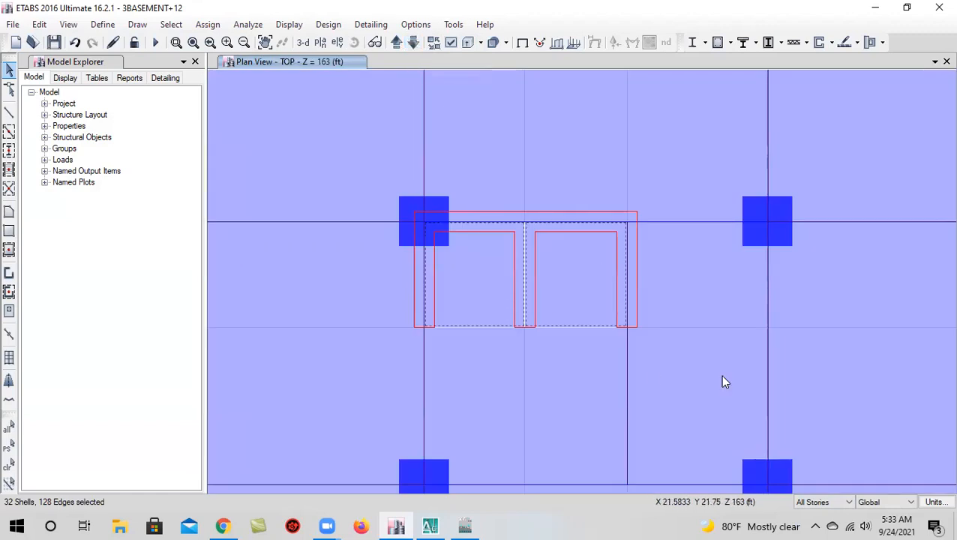
Restore the One Story scope and deselect the two core panels in the TOP plan
click(825, 503)
click(821, 513)
click(488, 274)
click(568, 285)
Examine the selected core panels in the 3D view, from the lower stories up to the top of the core
click(303, 43)
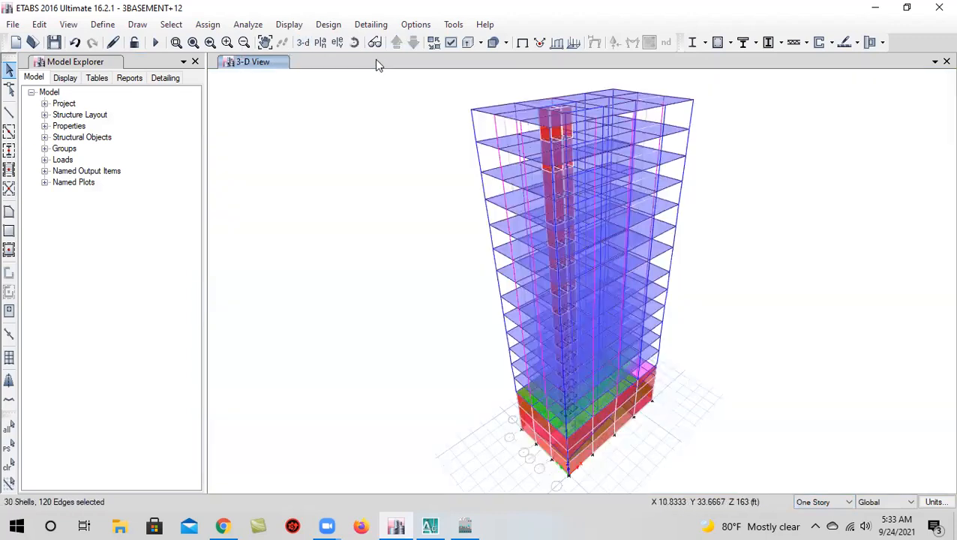
click(357, 45)
drag(487, 353, 718, 363)
scroll(606, 193, up, 5)
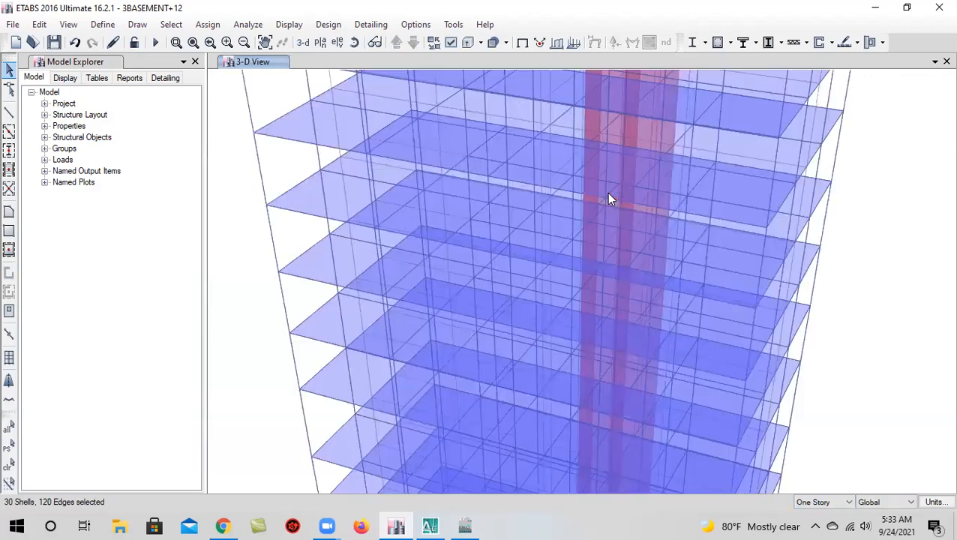
middle_drag(631, 323, 591, 84)
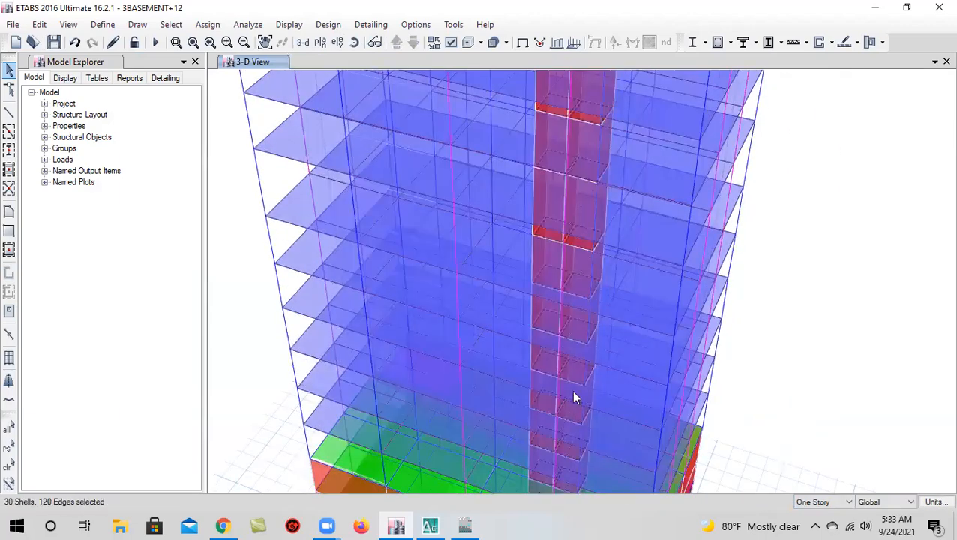
middle_drag(573, 391, 574, 257)
scroll(598, 159, up, 4)
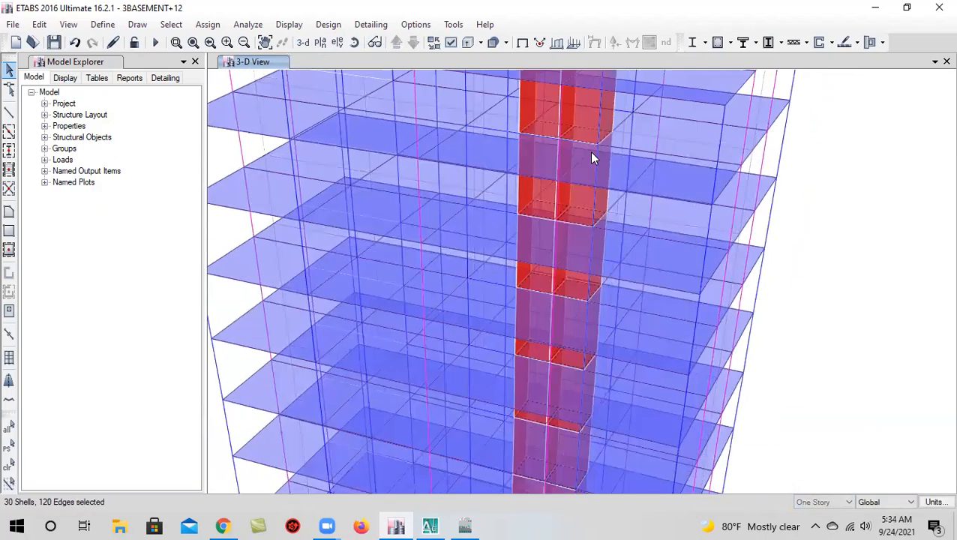
middle_drag(592, 158, 592, 237)
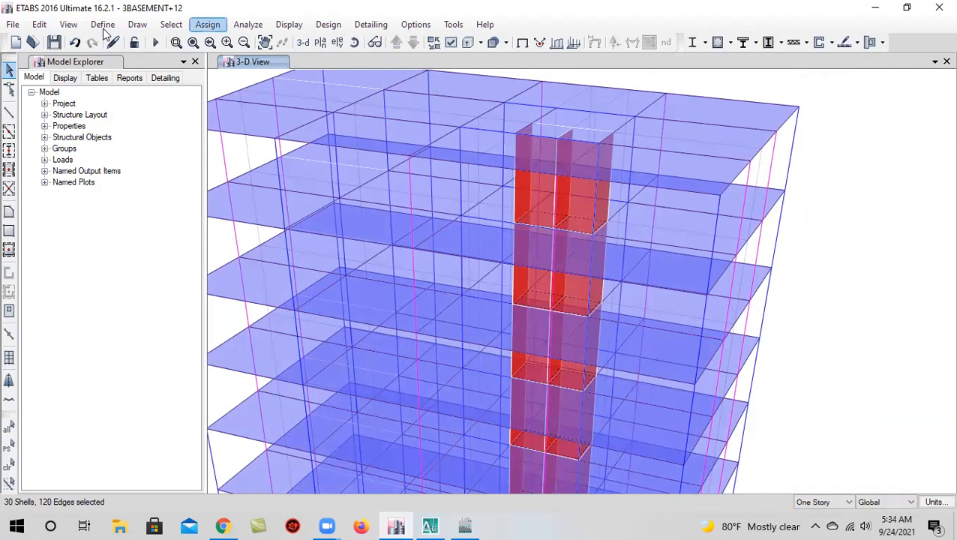
Assign the Opening type to the selected core shell panels
click(208, 24)
mouse_move(260, 75)
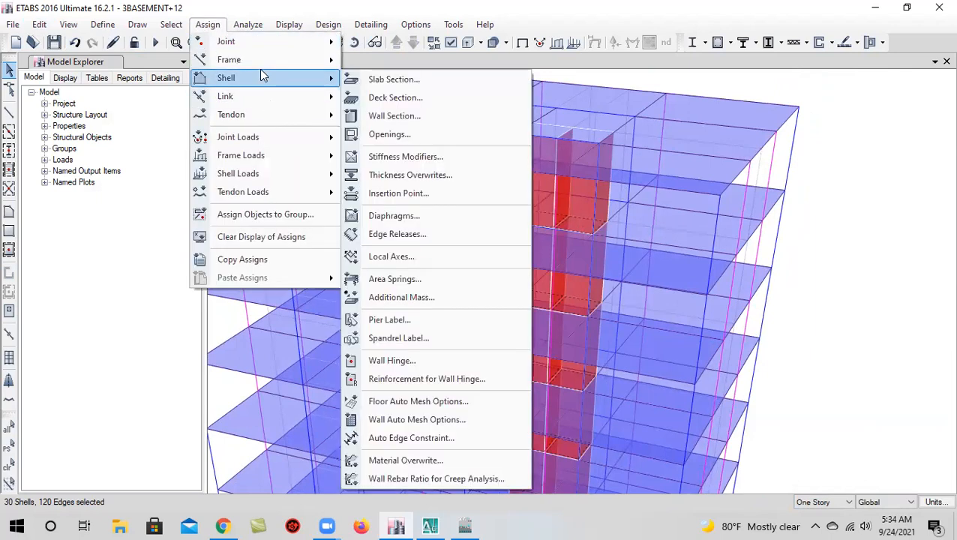
click(421, 156)
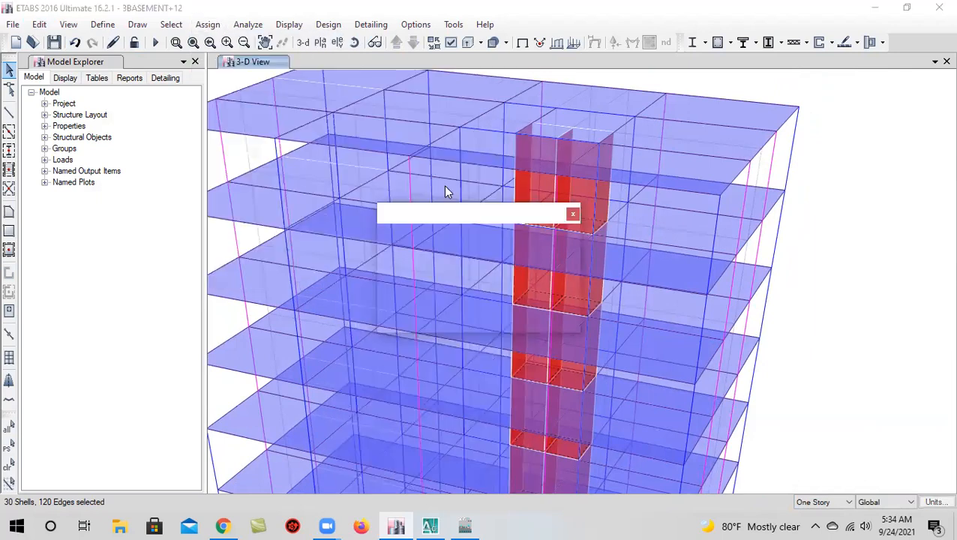
click(532, 309)
click(417, 306)
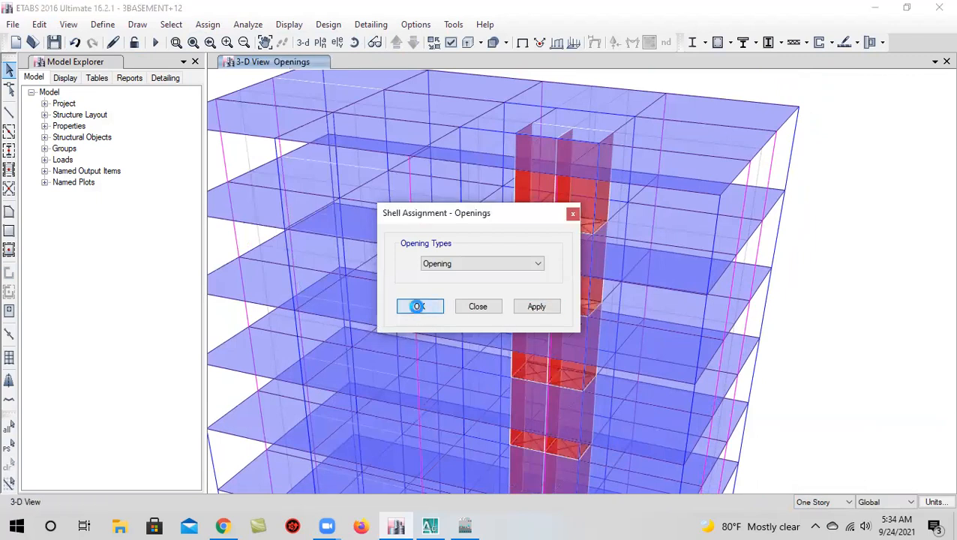
Examine the lift core openings from a rotated 3-D view, and open the plan view of story TOP
click(304, 42)
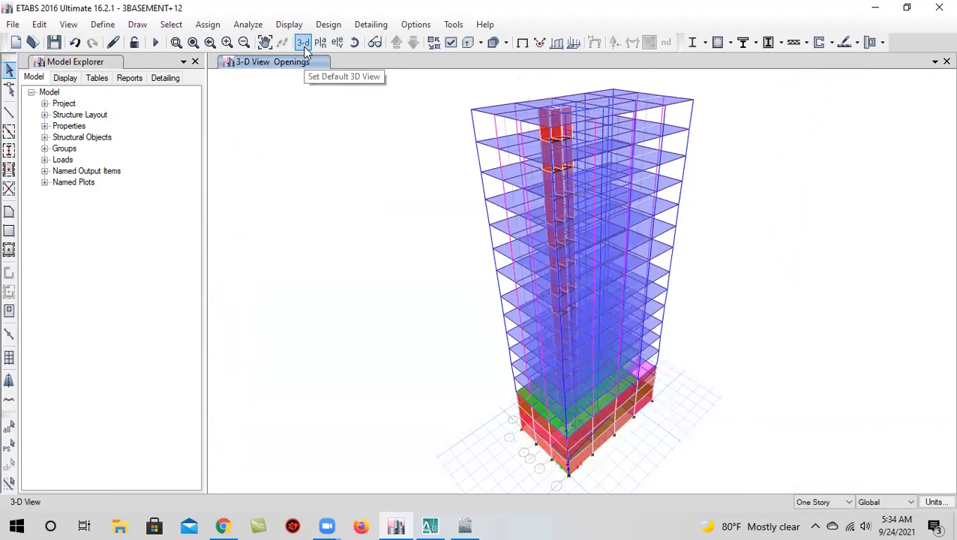
click(354, 43)
drag(456, 417, 435, 437)
scroll(580, 137, up, 5)
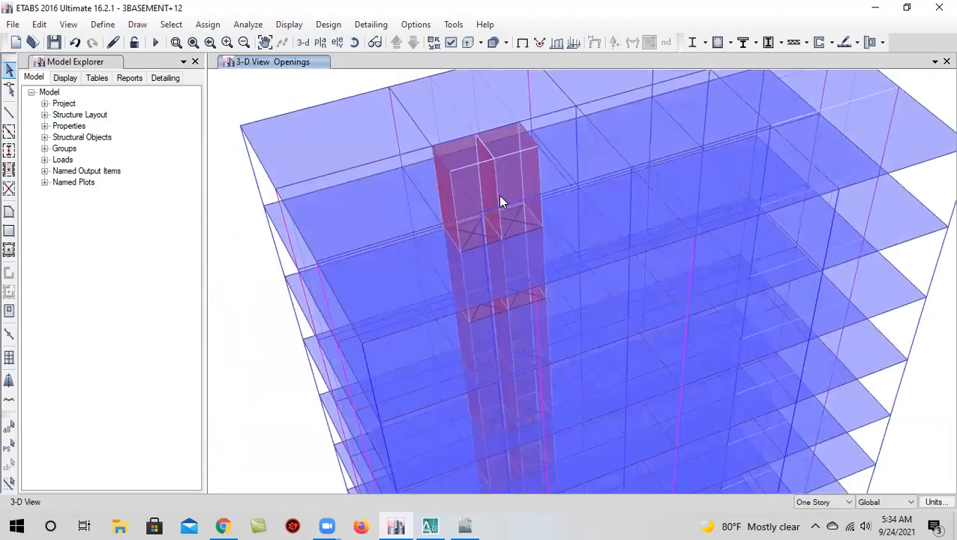
scroll(493, 208, down, 5)
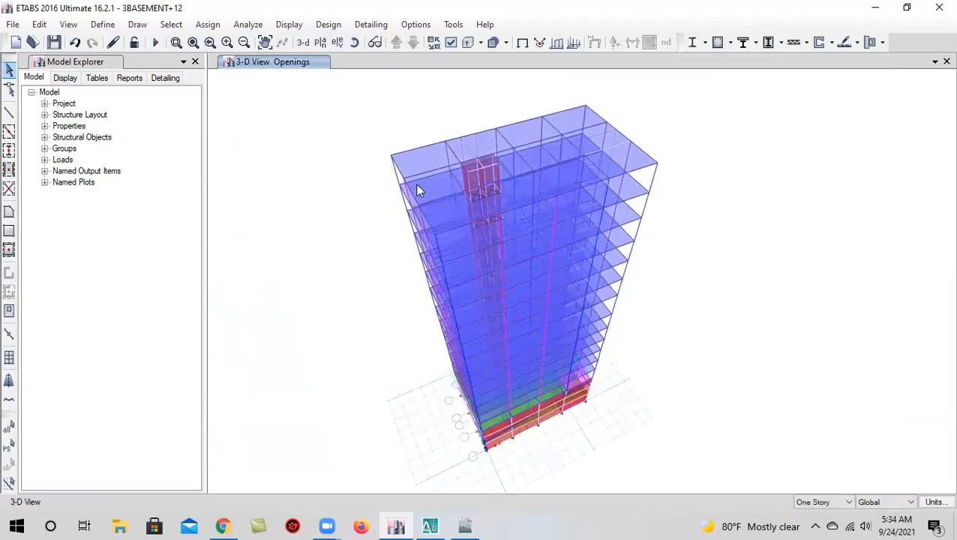
click(320, 43)
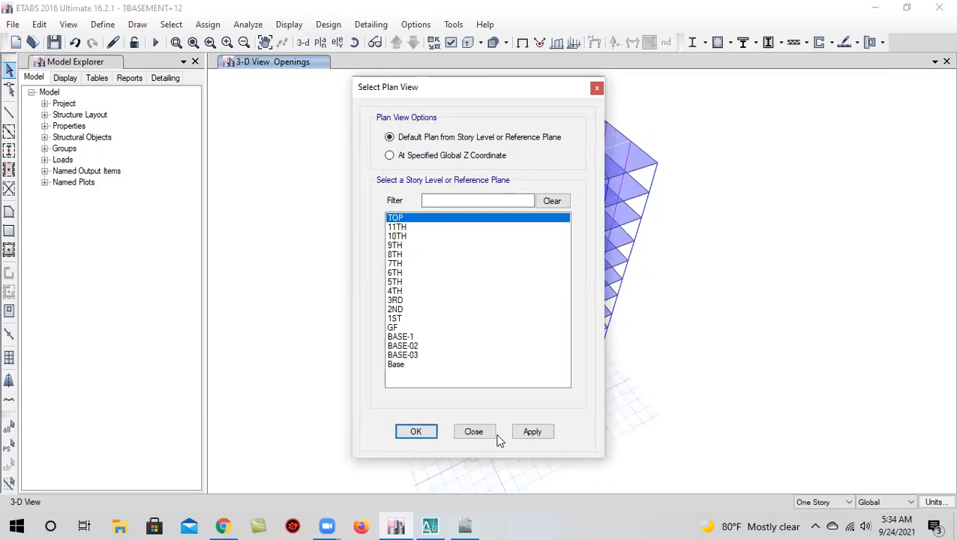
click(415, 432)
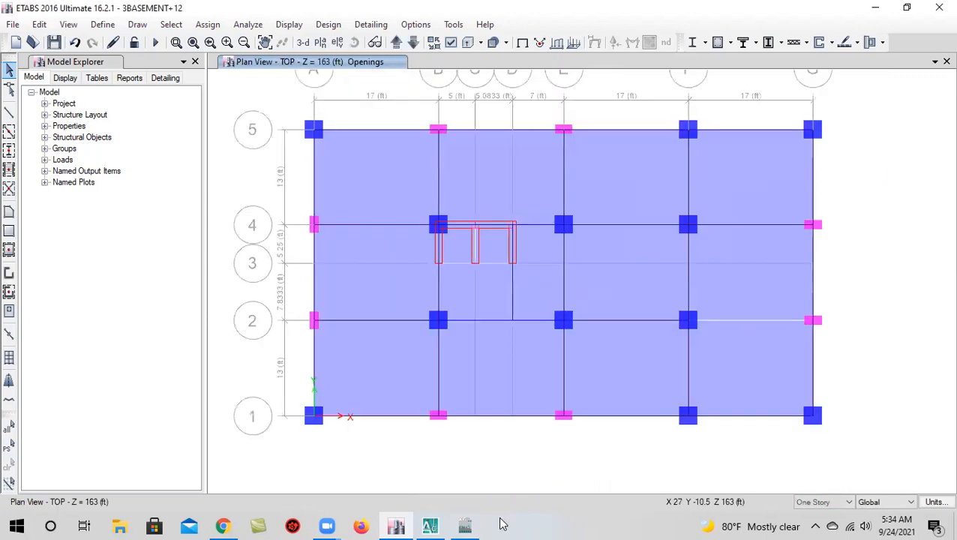
Switch to AutoCAD and examine the 12th floor and 13th floor roof top plans in the banani 10.3 drawing
click(472, 461)
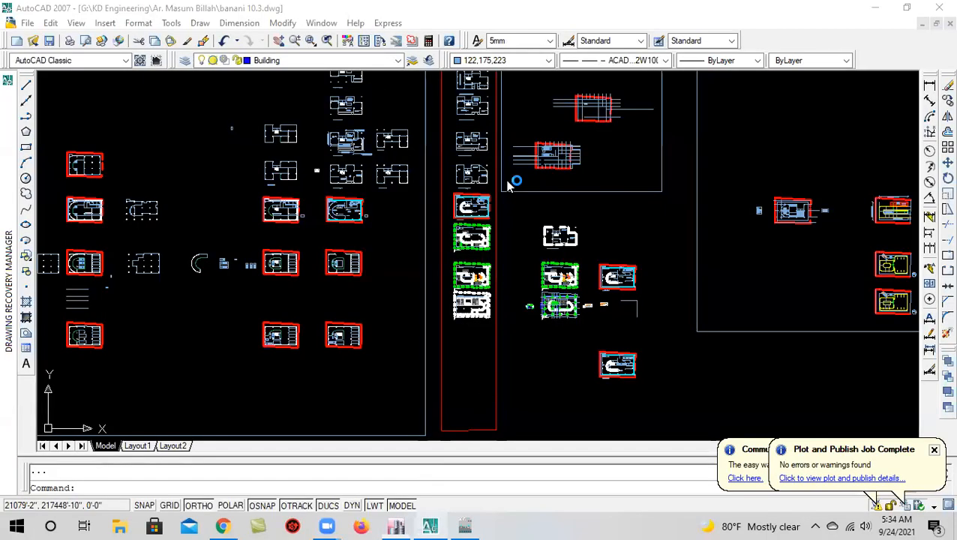
click(525, 223)
click(498, 240)
middle_drag(499, 239, 483, 454)
scroll(421, 149, up, 10)
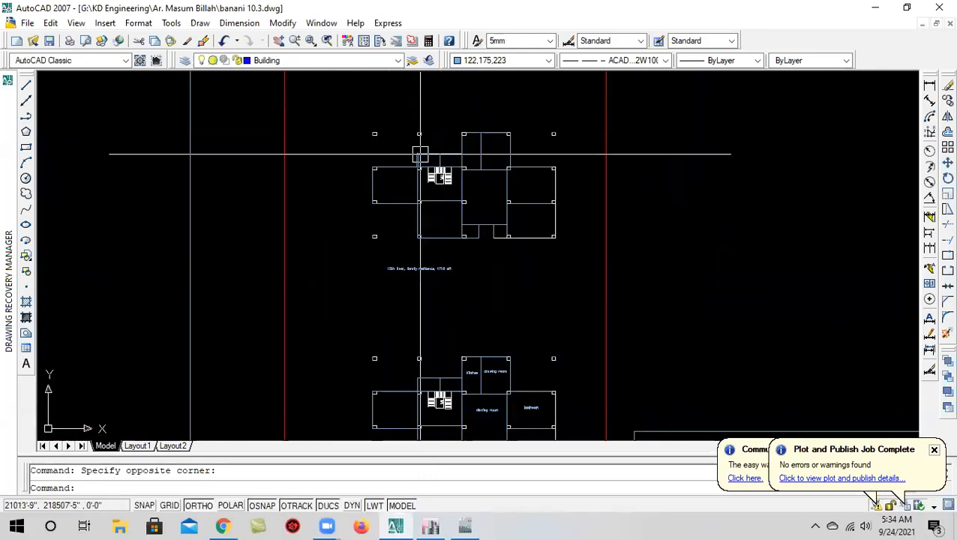
scroll(473, 289, up, 2)
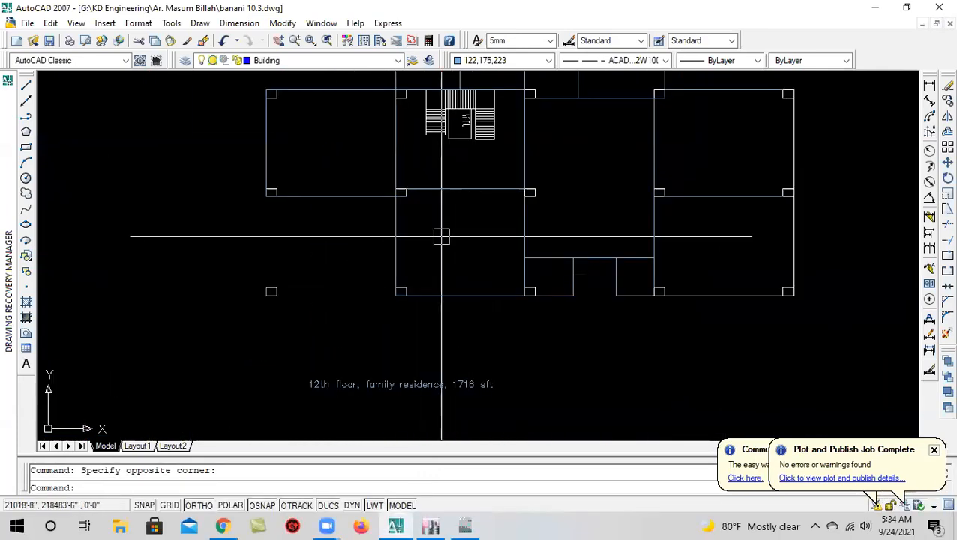
scroll(432, 236, down, 2)
scroll(502, 214, down, 2)
scroll(503, 232, down, 6)
scroll(500, 132, up, 8)
middle_drag(475, 189, 495, 268)
scroll(470, 246, down, 6)
scroll(457, 208, up, 5)
middle_drag(399, 220, 407, 275)
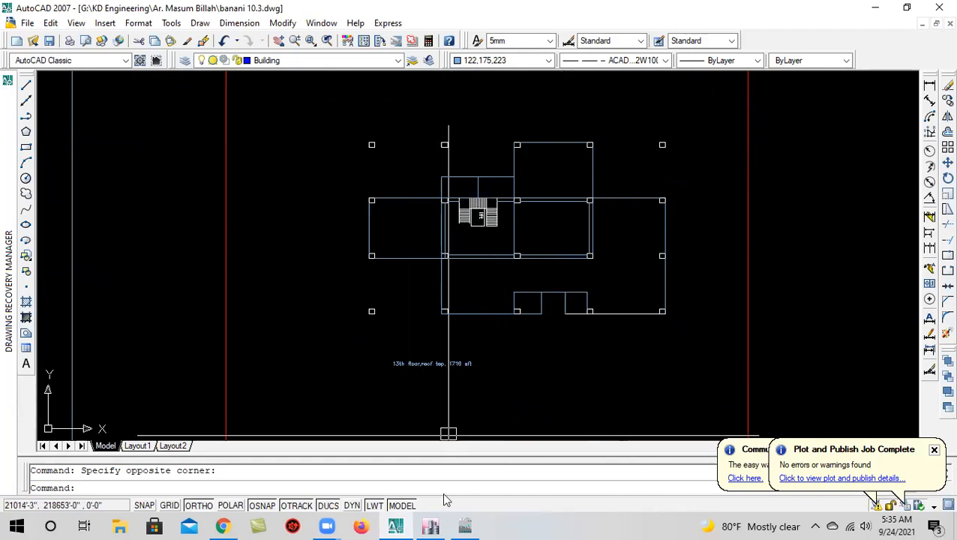
Save the model in ETABS and delete the TOP slab panels between grids 1–2 and 4–5, plus the F–G panel between grids 2 and 4
mouse_move(429, 521)
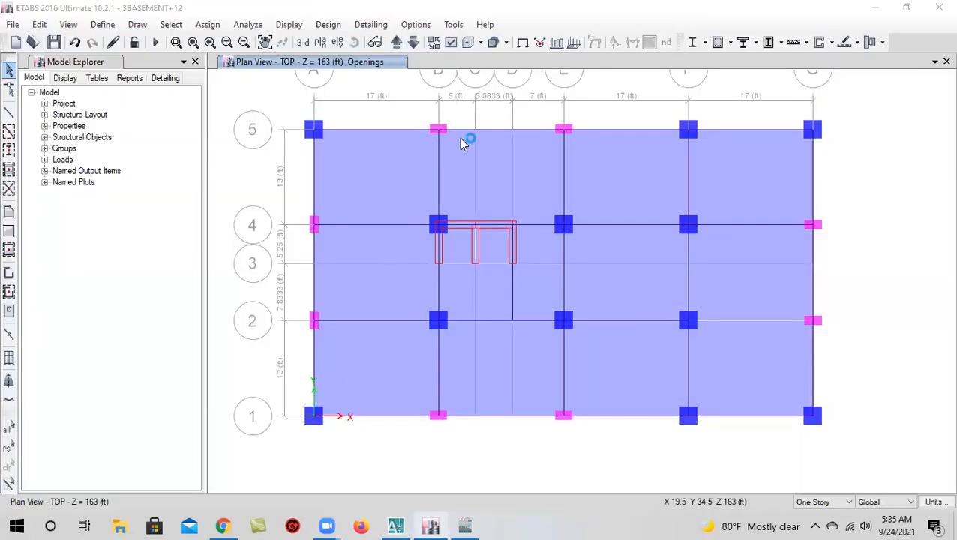
click(55, 43)
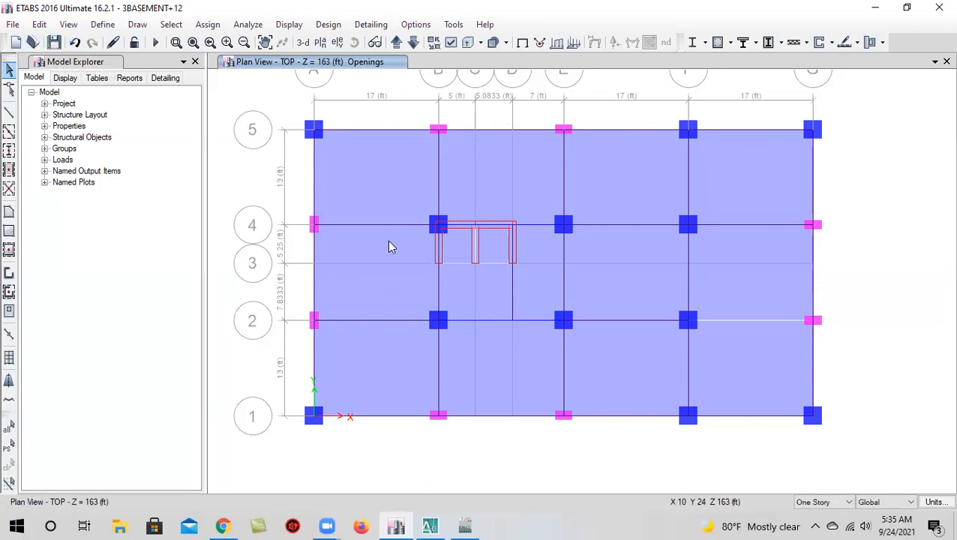
click(414, 159)
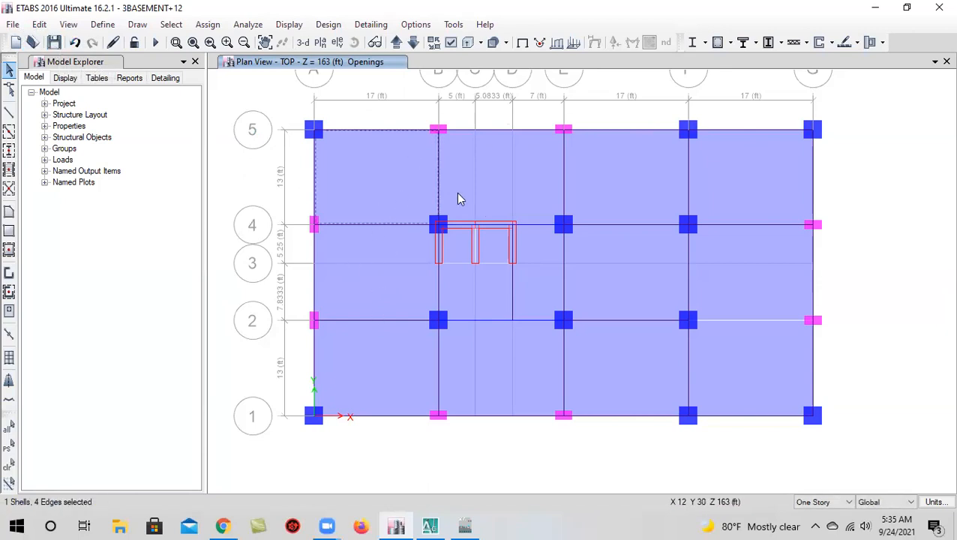
click(781, 188)
click(782, 291)
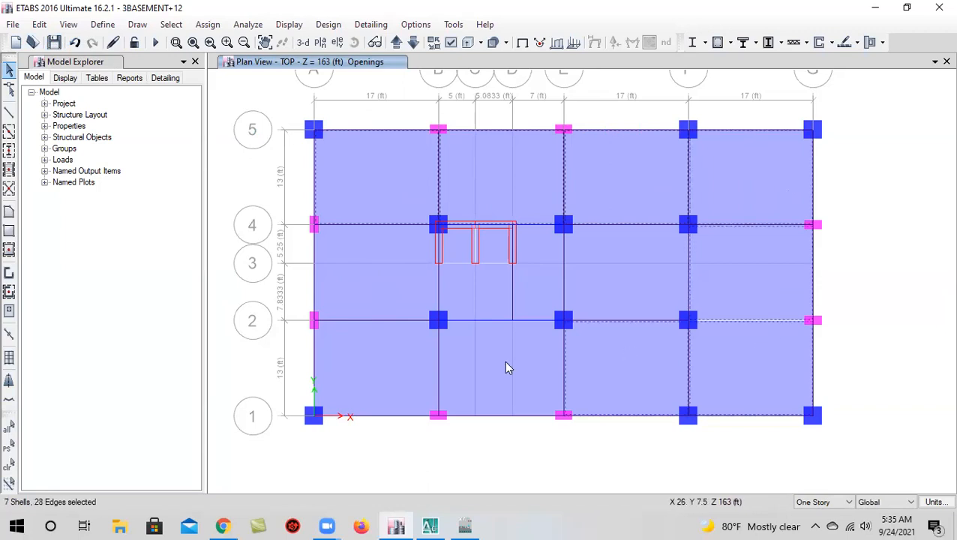
click(390, 358)
click(39, 24)
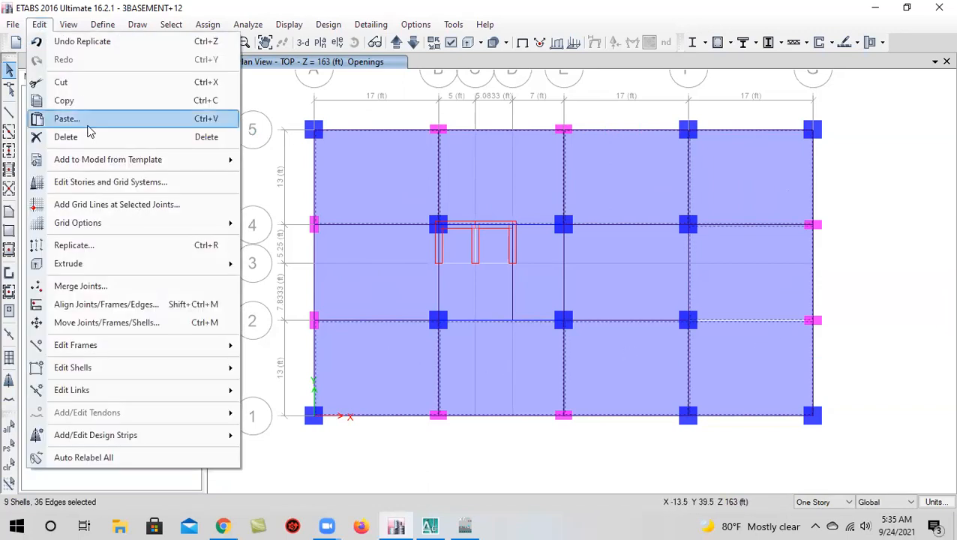
click(66, 136)
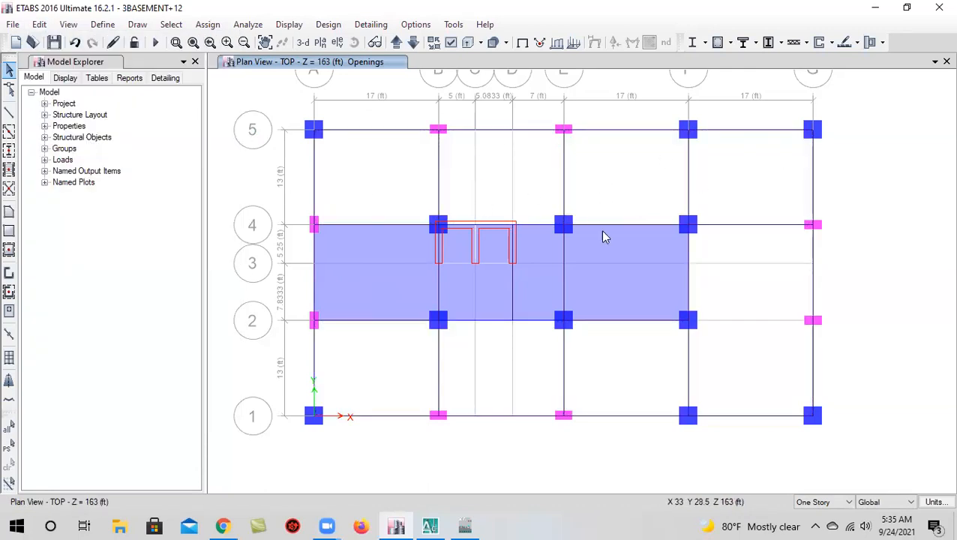
Examine the remaining top story slabs in a rotated 3-D view of the building
click(303, 42)
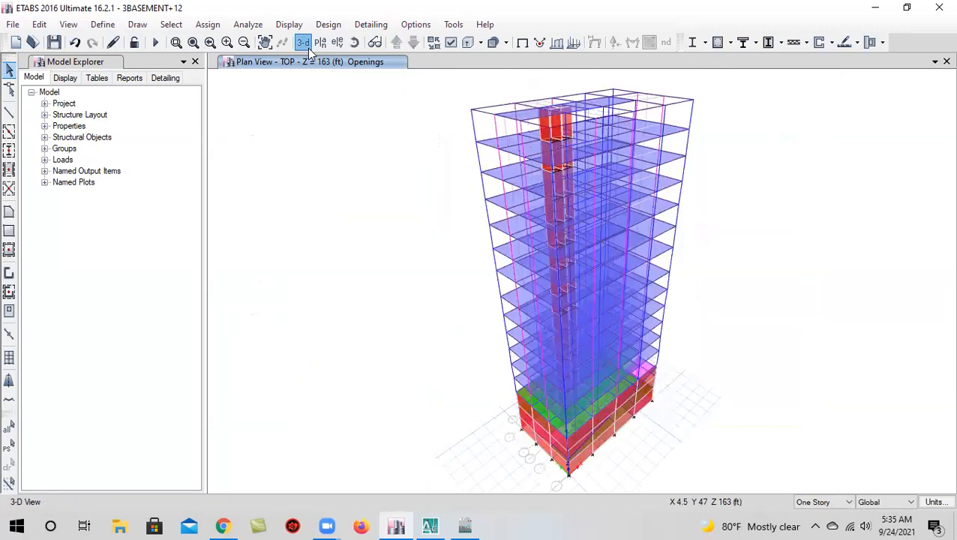
click(355, 43)
drag(756, 299, 808, 335)
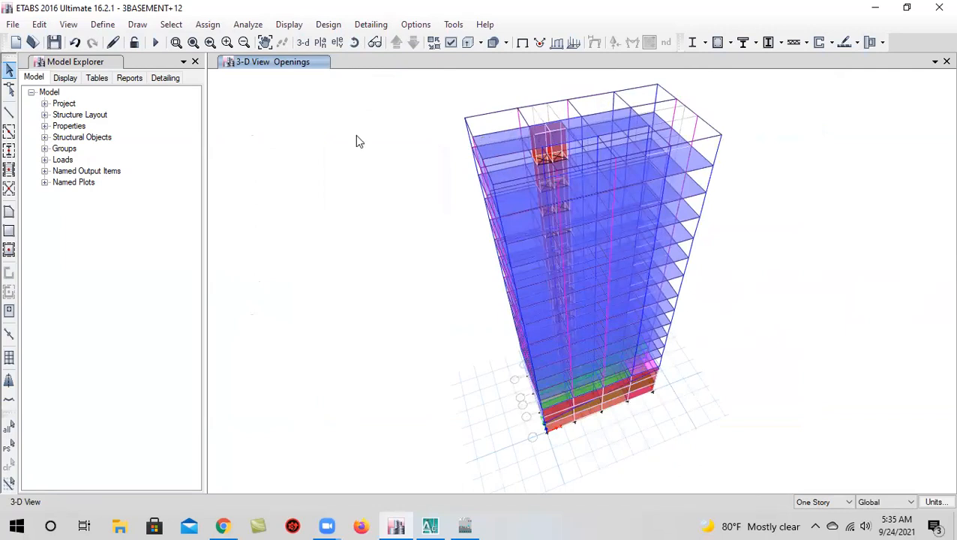
In the TOP plan, delete the beams and columns outside the slab strip bounded by grids A–F and 2–4
click(320, 42)
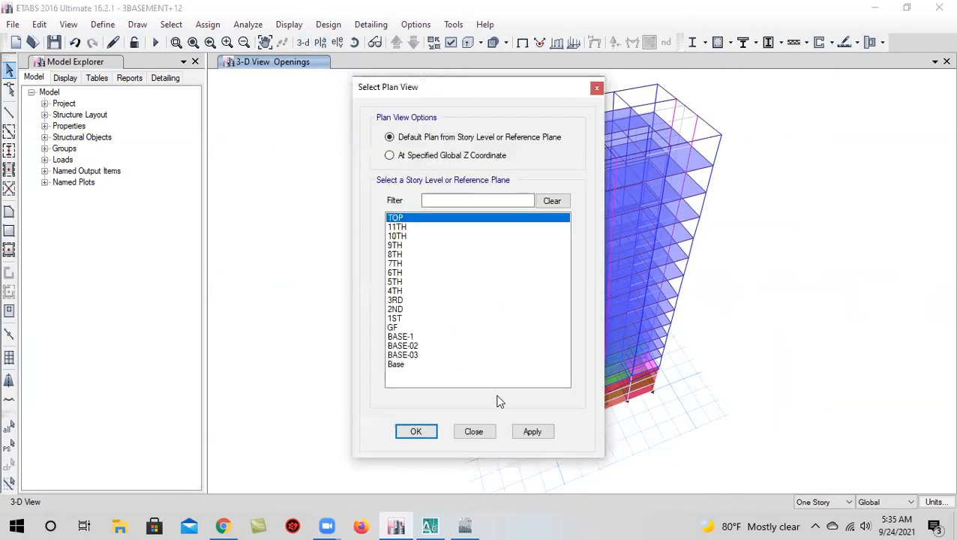
click(540, 437)
click(415, 428)
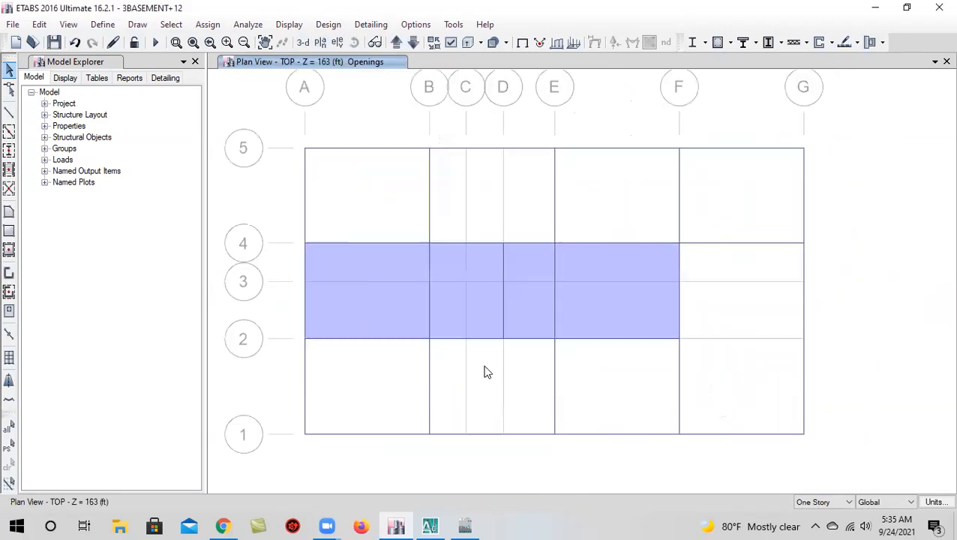
drag(573, 132, 396, 179)
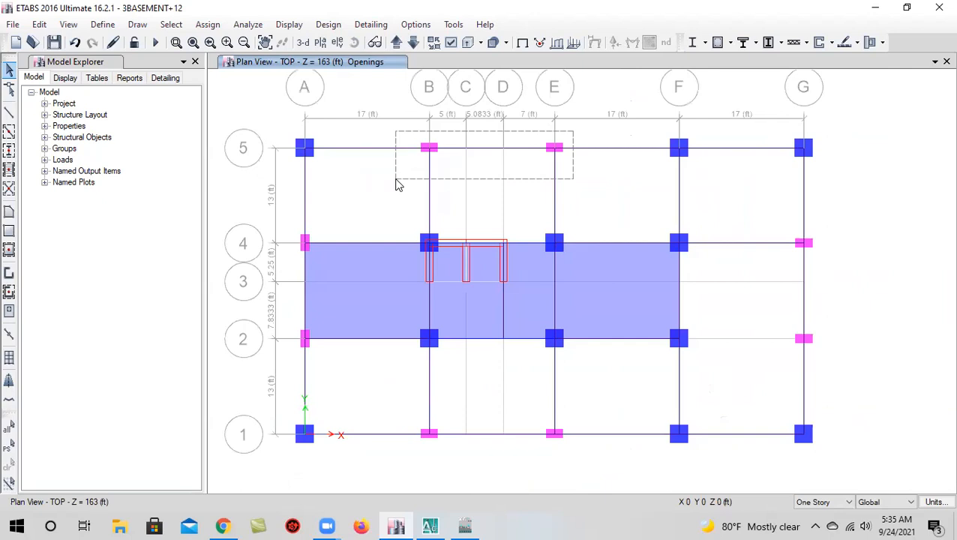
mouse_move(397, 180)
mouse_down()
mouse_move(570, 152)
mouse_move(425, 183)
mouse_move(392, 177)
mouse_up()
drag(354, 103, 286, 175)
middle_drag(378, 189, 411, 138)
drag(409, 447, 306, 354)
drag(649, 355, 438, 413)
drag(769, 353, 629, 448)
drag(876, 370, 766, 426)
drag(902, 135, 798, 324)
middle_drag(824, 269, 826, 353)
drag(881, 145, 676, 219)
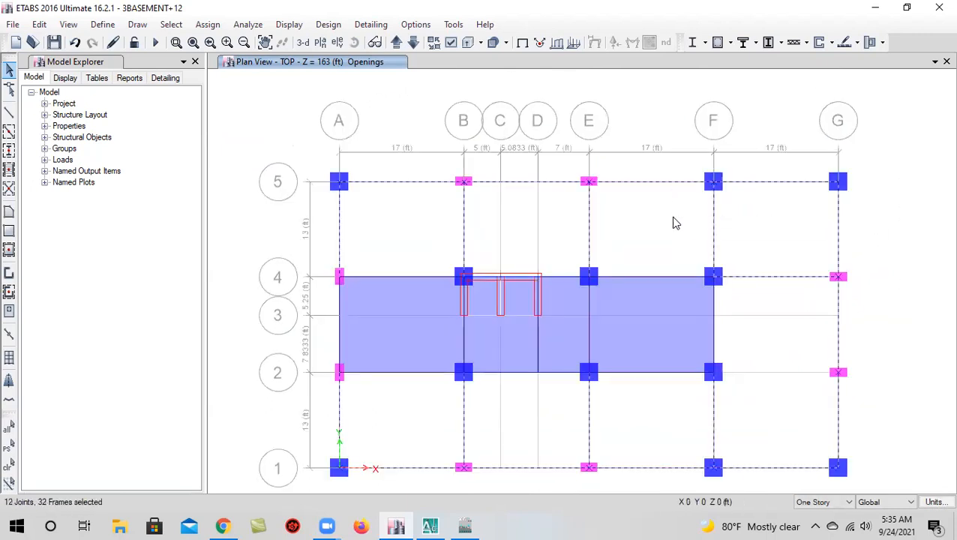
click(39, 25)
click(98, 139)
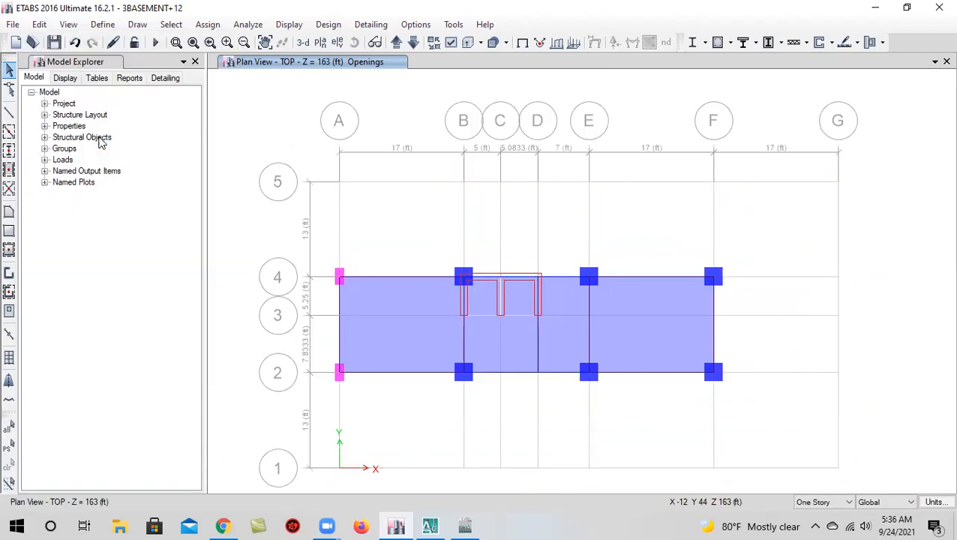
Check the reduced top story in a rotated 3-D view and save the model
click(302, 42)
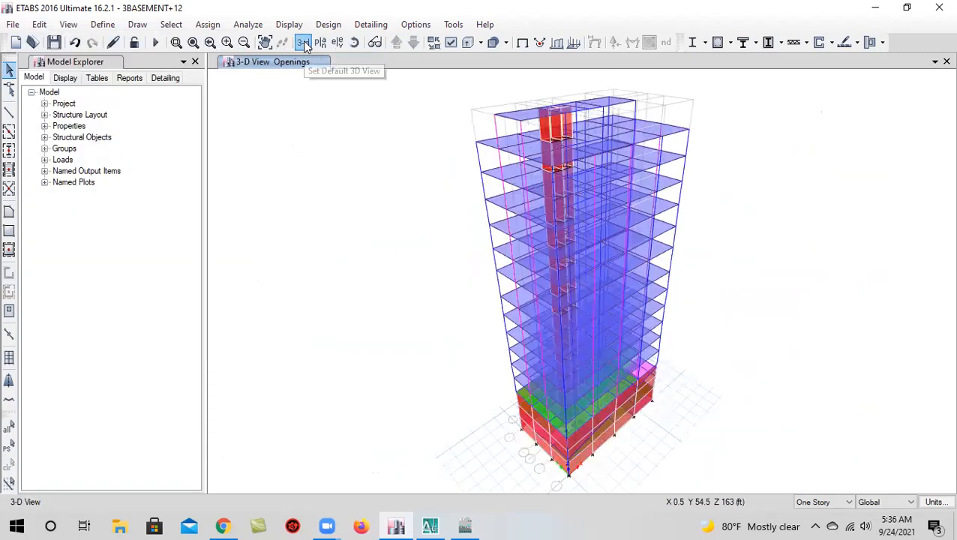
click(354, 42)
drag(697, 277, 367, 237)
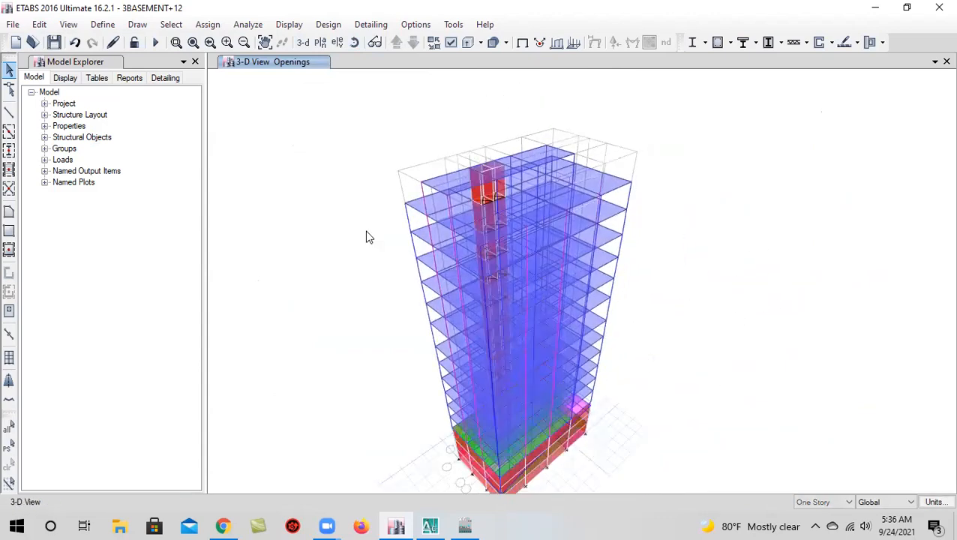
click(54, 42)
Open the plan view of story 1ST
click(322, 42)
click(414, 328)
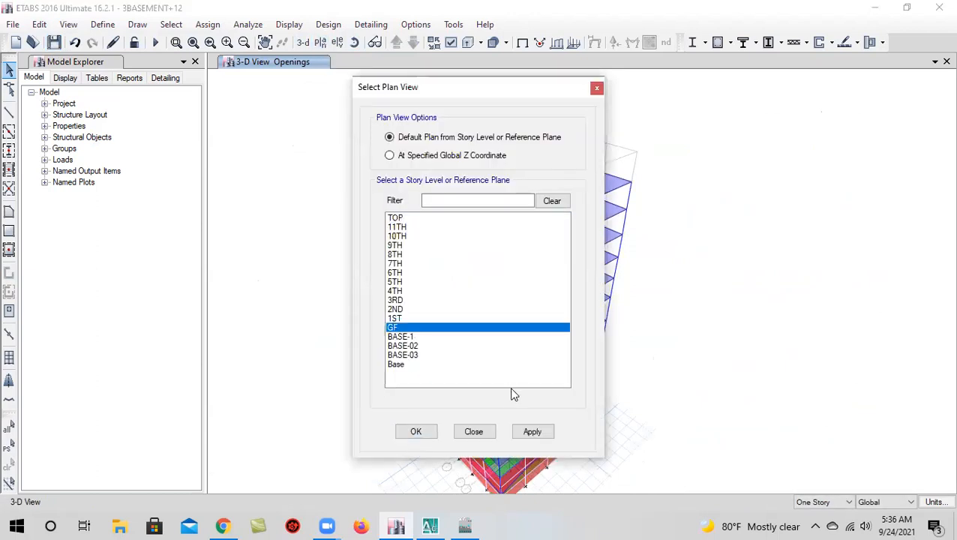
click(402, 318)
click(532, 432)
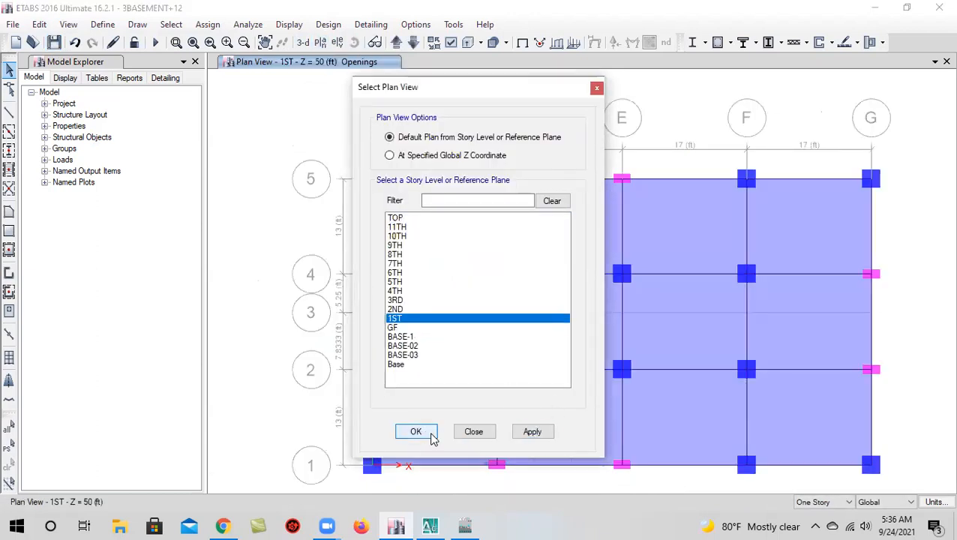
click(415, 431)
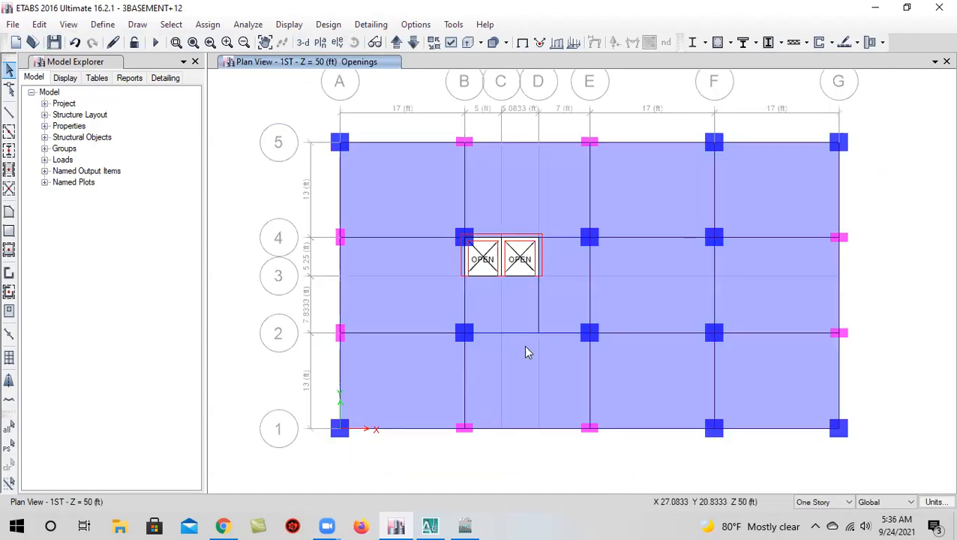
Switch to AutoCAD and examine the 1st floor TV broadcasting area plan above the ground floor plan
mouse_move(426, 525)
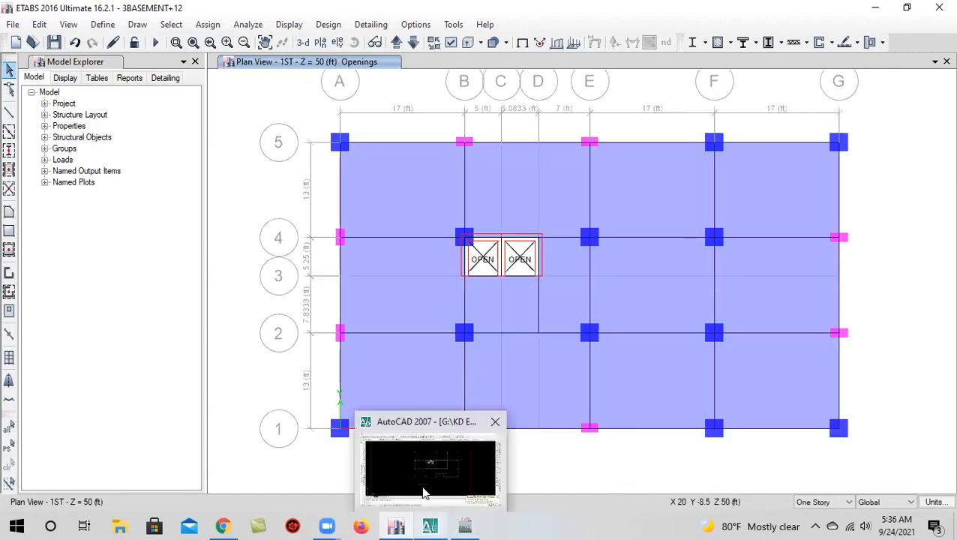
click(428, 495)
scroll(610, 291, down, 4)
click(621, 309)
click(608, 301)
middle_drag(577, 357, 486, 97)
scroll(485, 224, up, 8)
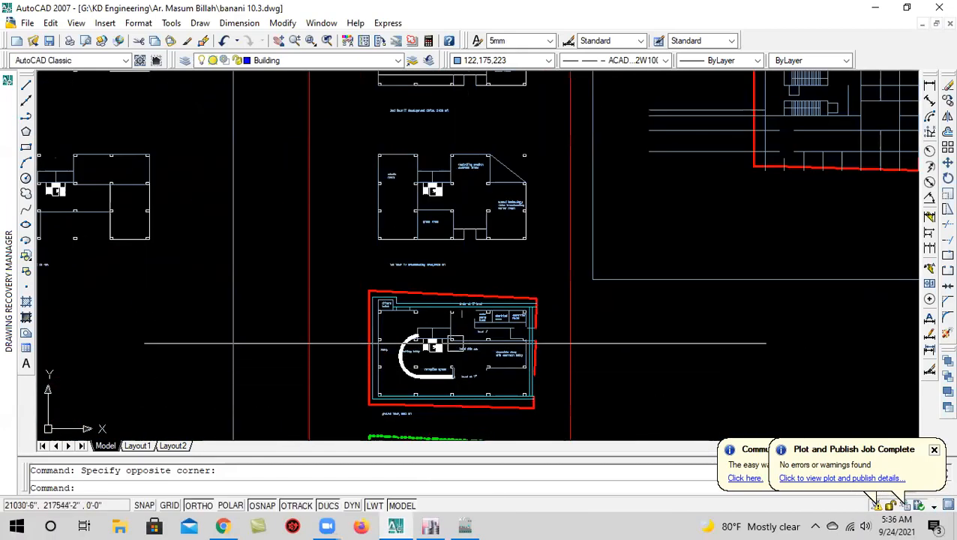
scroll(442, 371, up, 2)
middle_drag(512, 317, 532, 375)
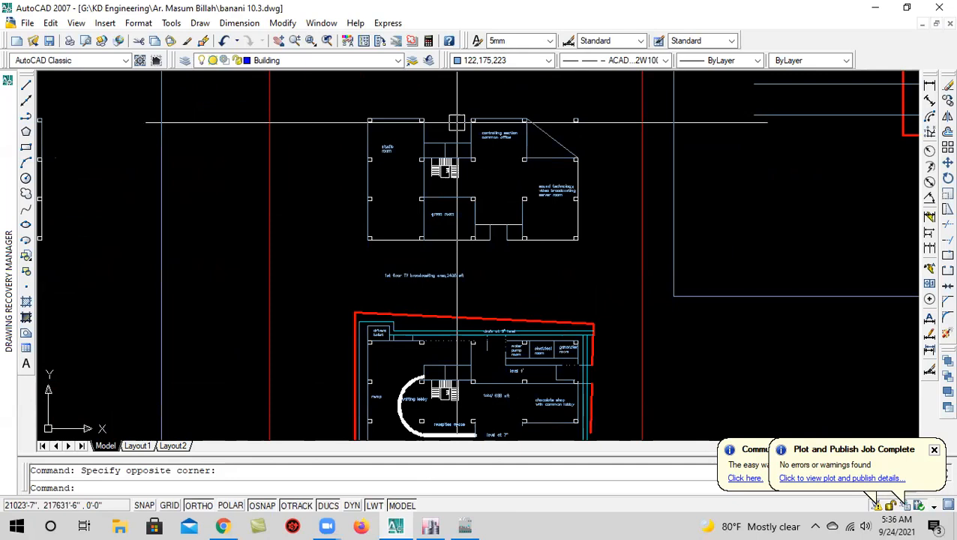
Return to ETABS and delete the 1ST story slab panel between grids F–G and 4–5
mouse_move(431, 526)
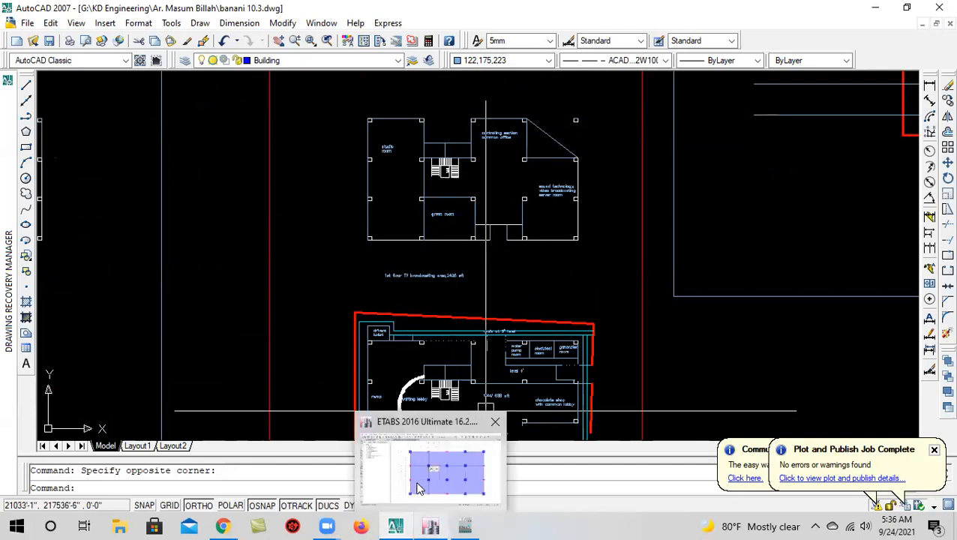
click(419, 488)
click(759, 201)
click(39, 24)
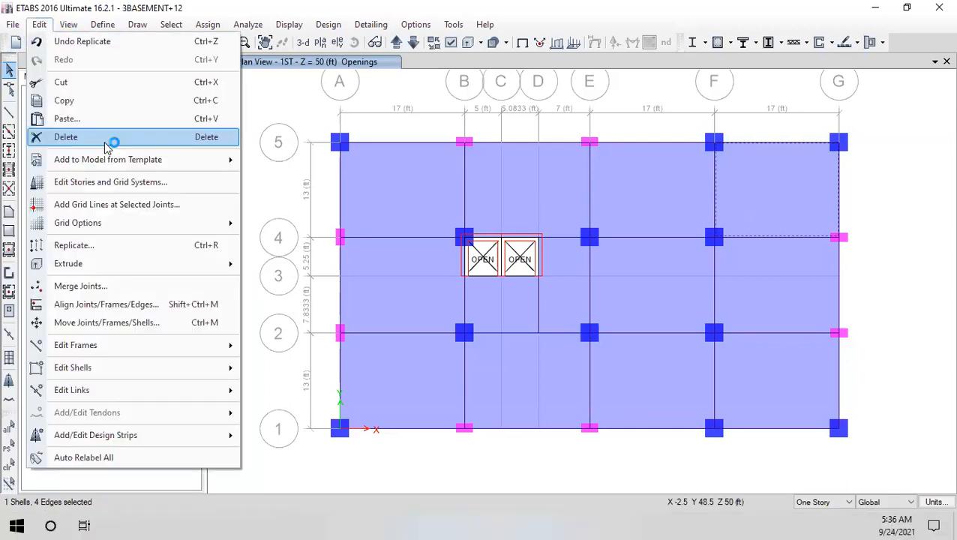
click(104, 139)
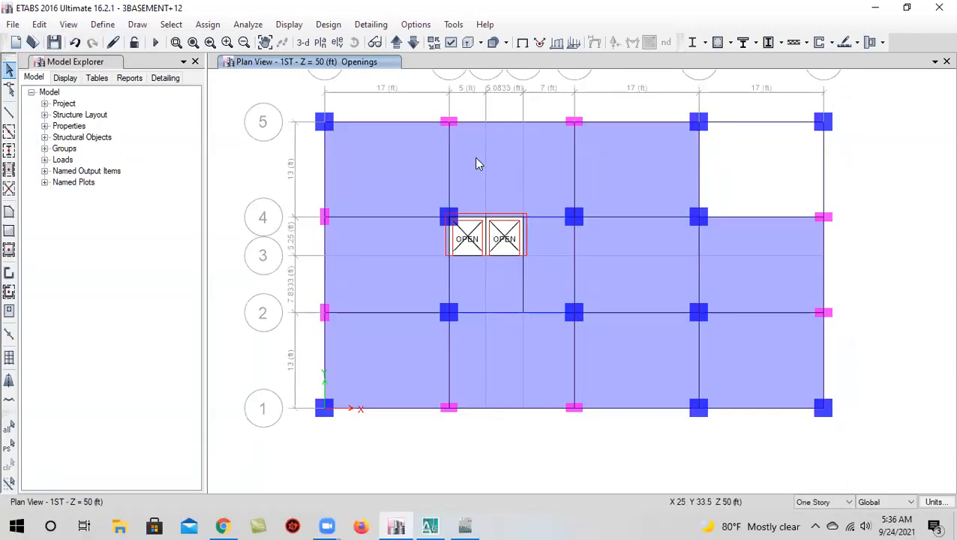
Draw an FB-12X18 beam on story 1ST from grid B to grid E, about midway between grids 4 and 5
click(9, 112)
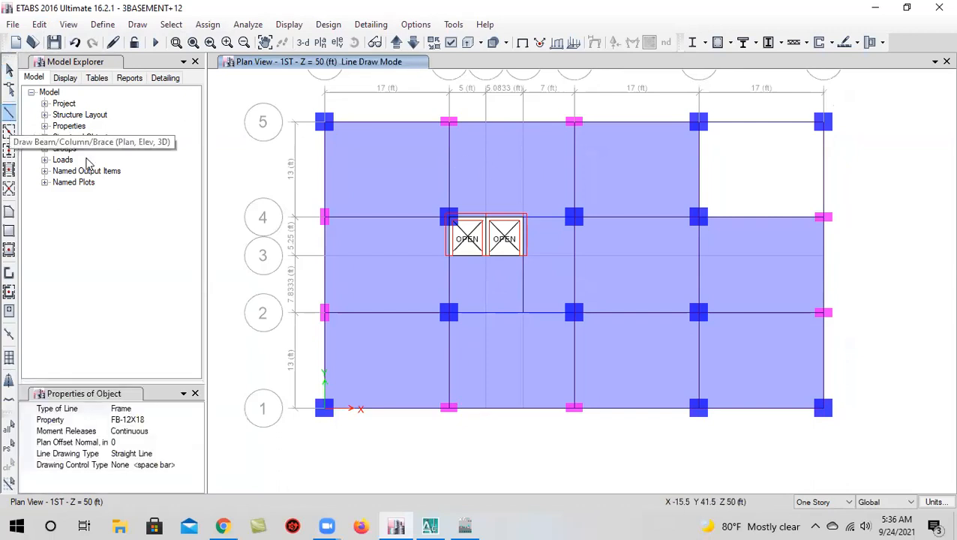
click(574, 166)
click(9, 69)
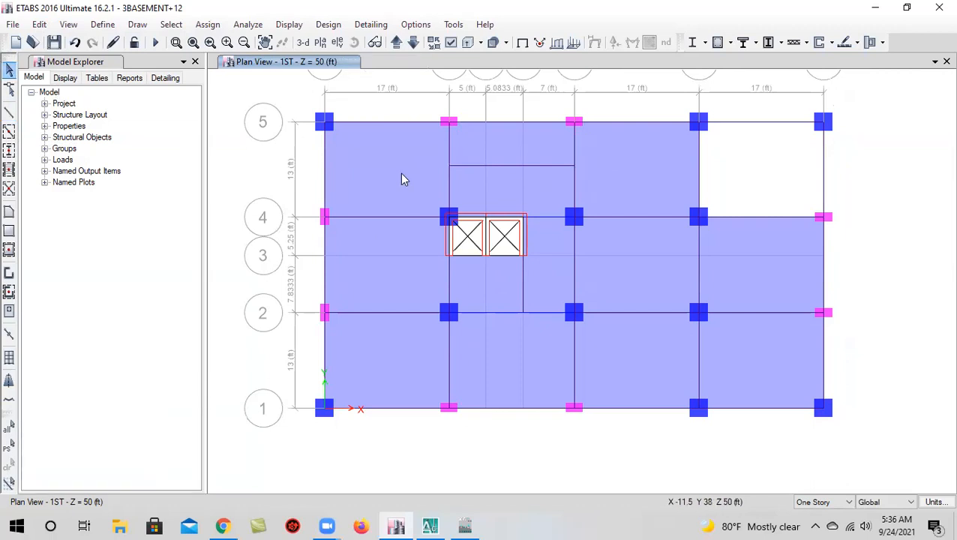
Divide the 1ST story slab between grids B–E and 4–5 at the new beam by cookie cutting, extending frames to shell edges
scroll(486, 146, up, 2)
click(551, 237)
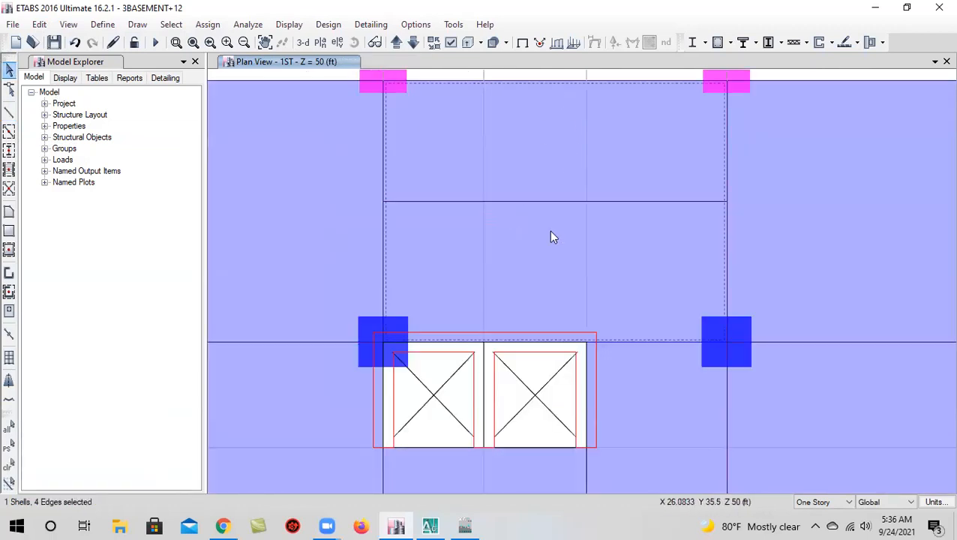
click(552, 201)
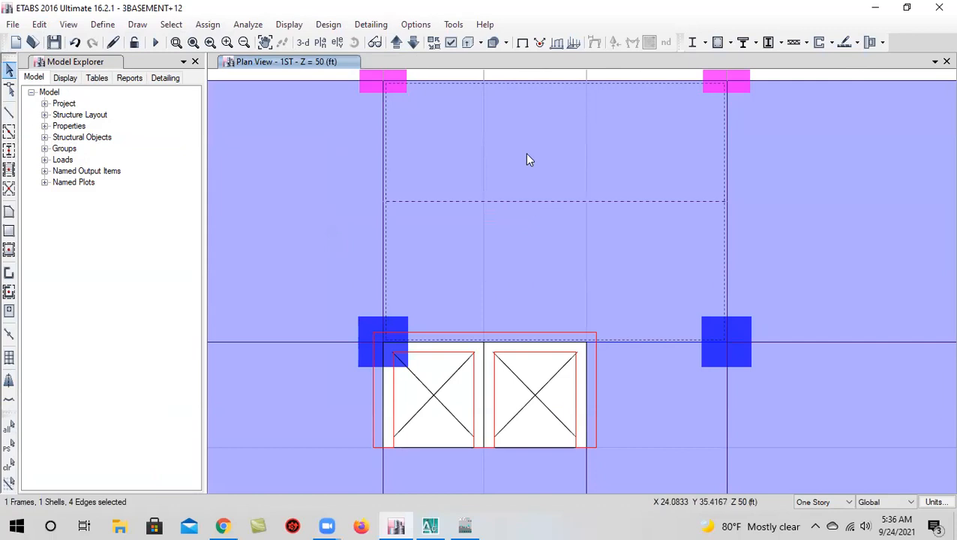
click(38, 24)
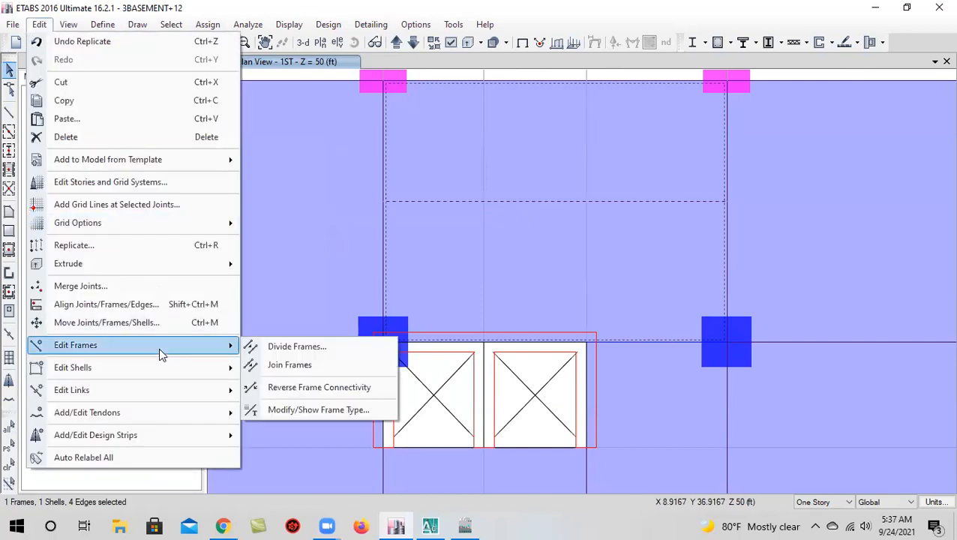
mouse_move(153, 367)
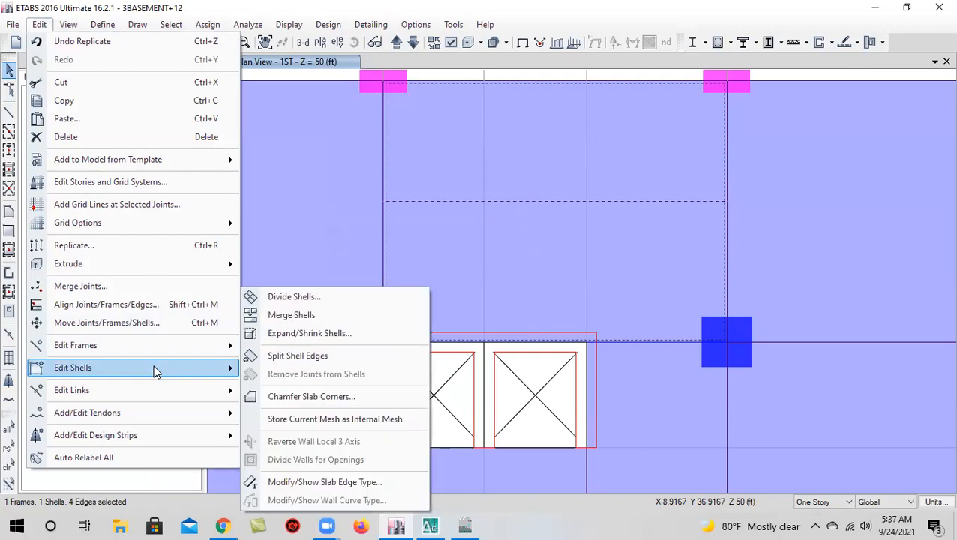
click(315, 297)
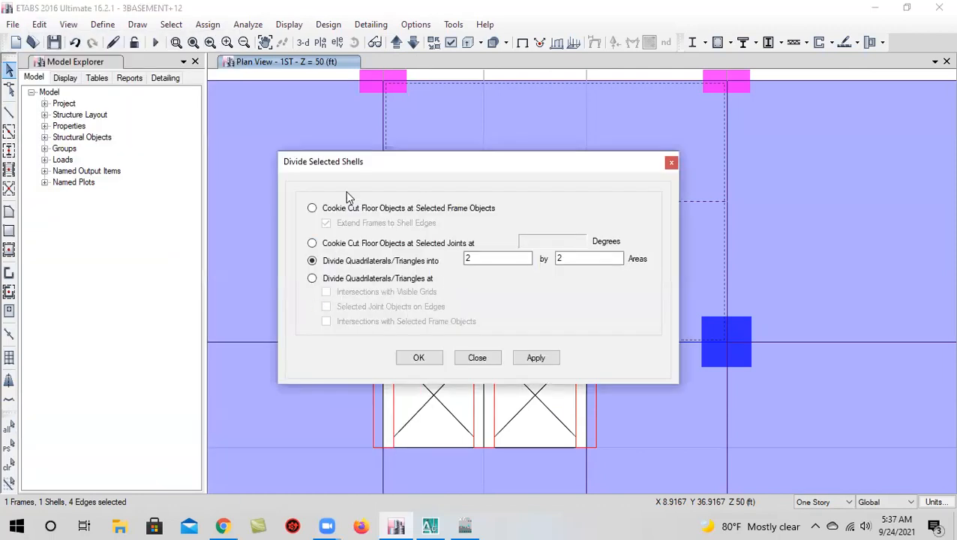
click(337, 208)
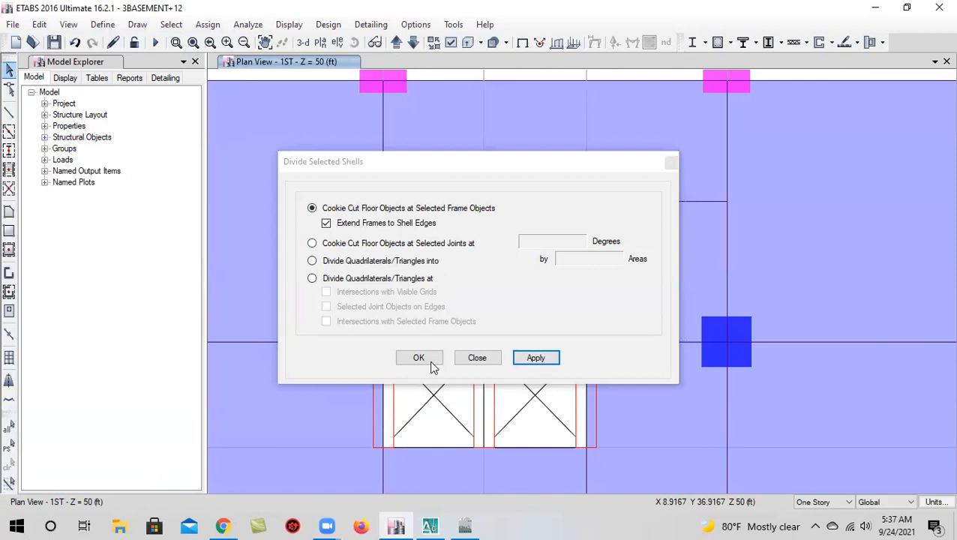
click(431, 361)
Try deleting the slab strip between the intermediate beam and grid 5, grids B–E, and undo the deletion
click(546, 157)
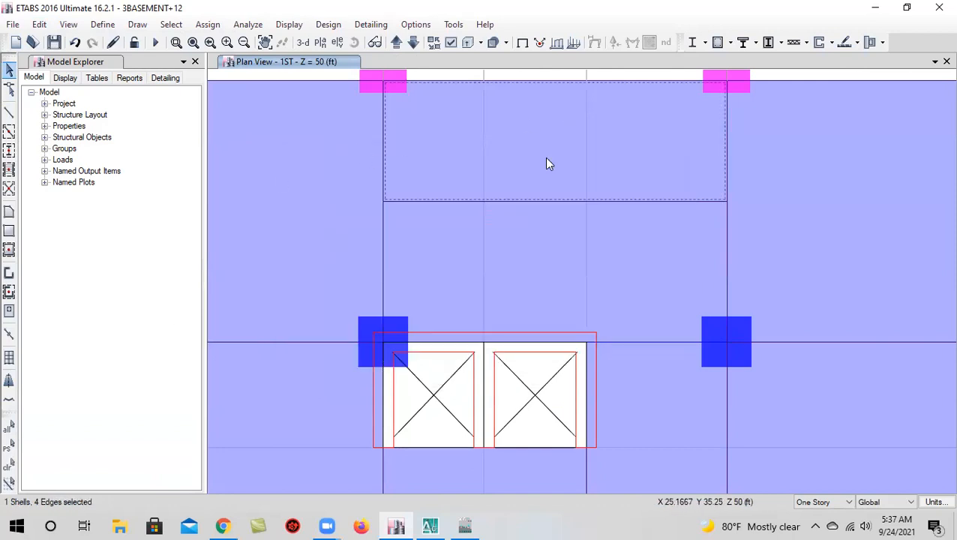
click(39, 25)
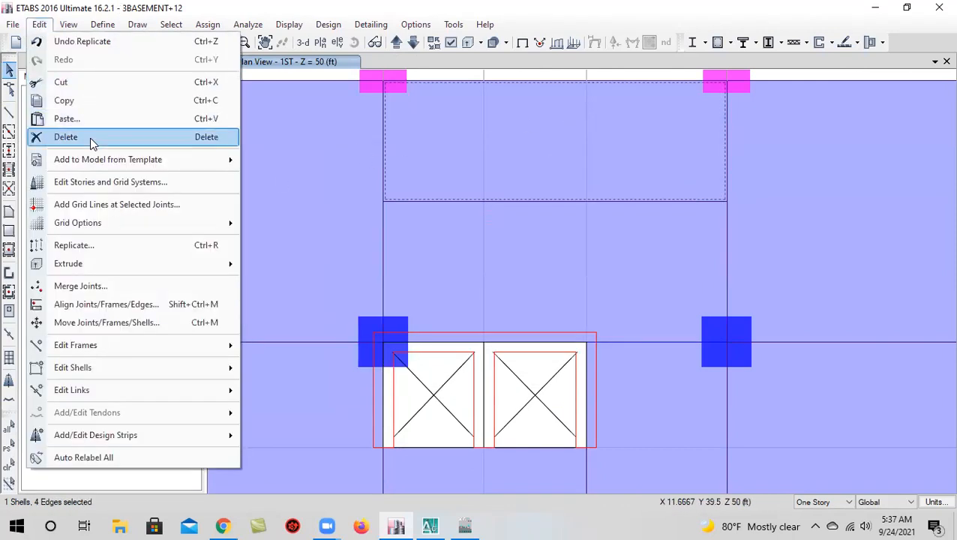
click(90, 140)
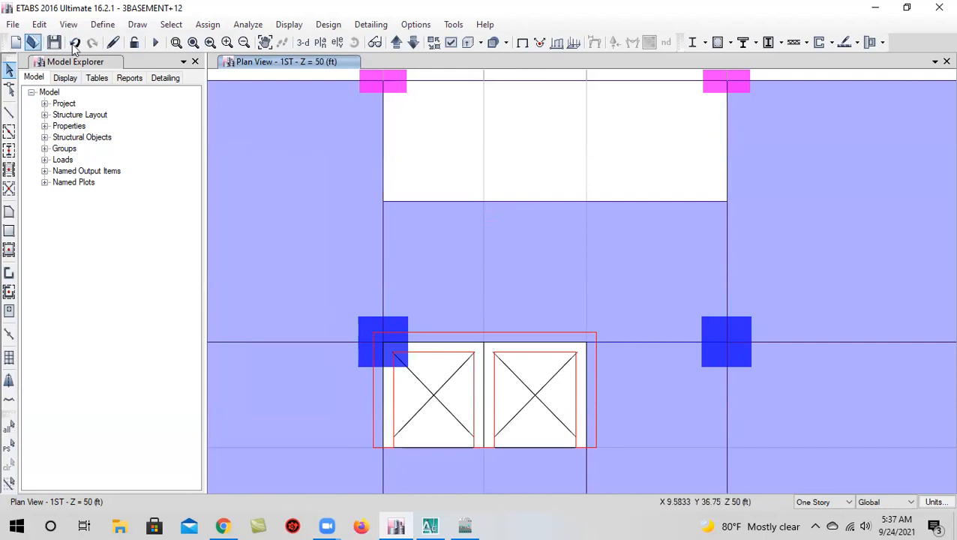
key(ctrl+z)
Assign the Opening type to the slab strip between the intermediate beam and grid 5, from grid B to grid E
click(491, 143)
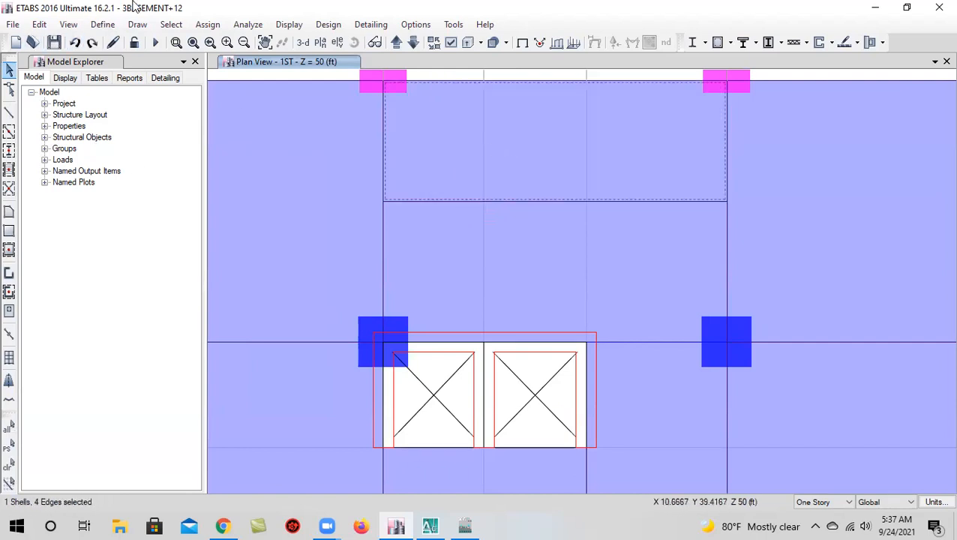
click(208, 25)
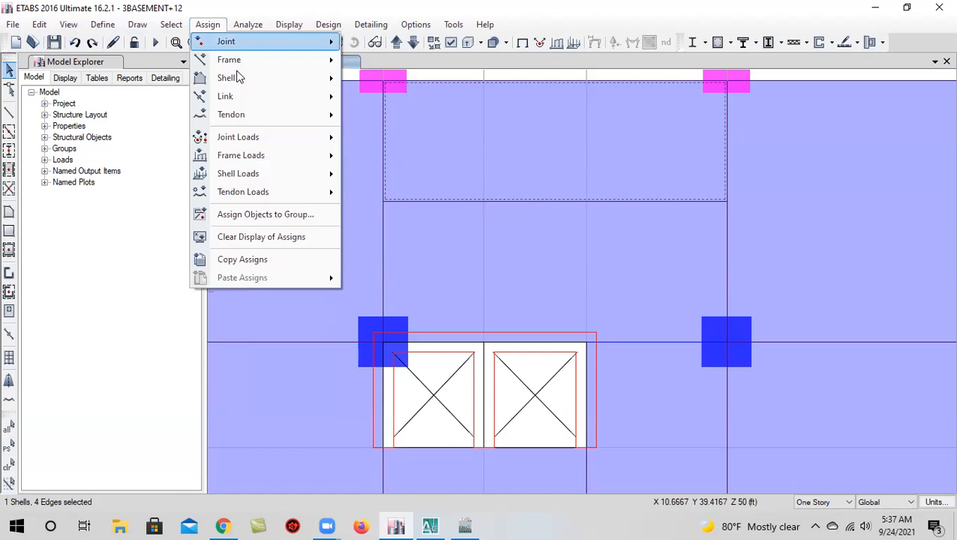
mouse_move(260, 81)
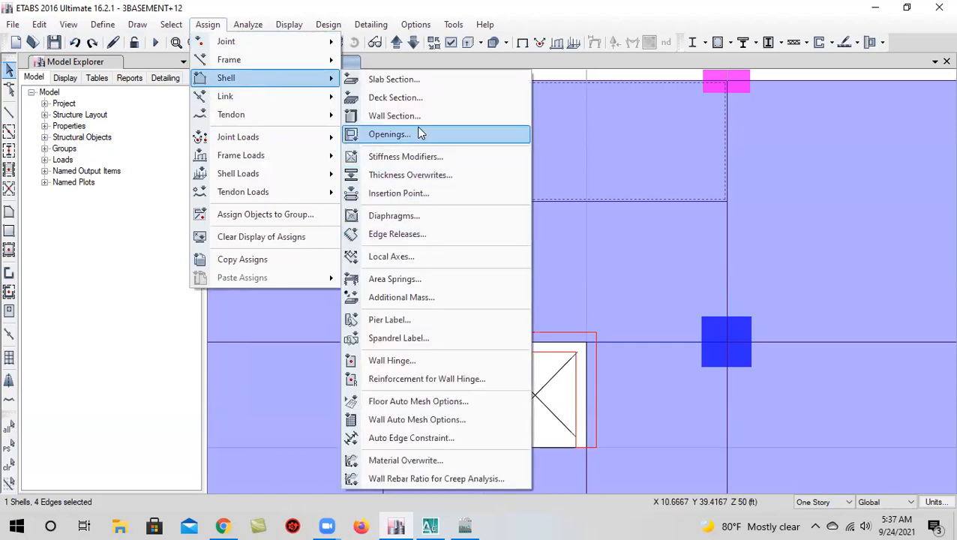
click(419, 134)
click(535, 310)
click(418, 308)
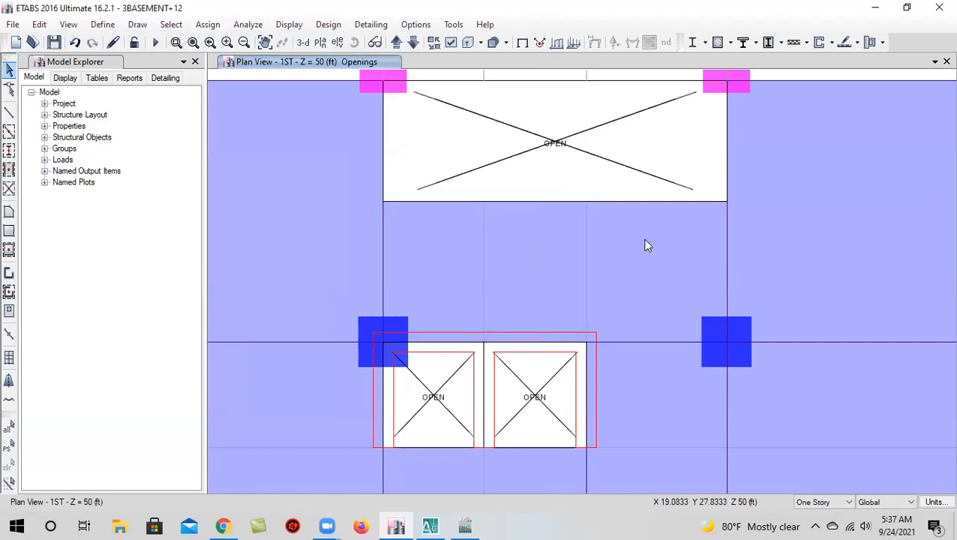
Draw a rectangular Slab-6 floor panel on story 1ST between grids F–G and 4–5
key(F3)
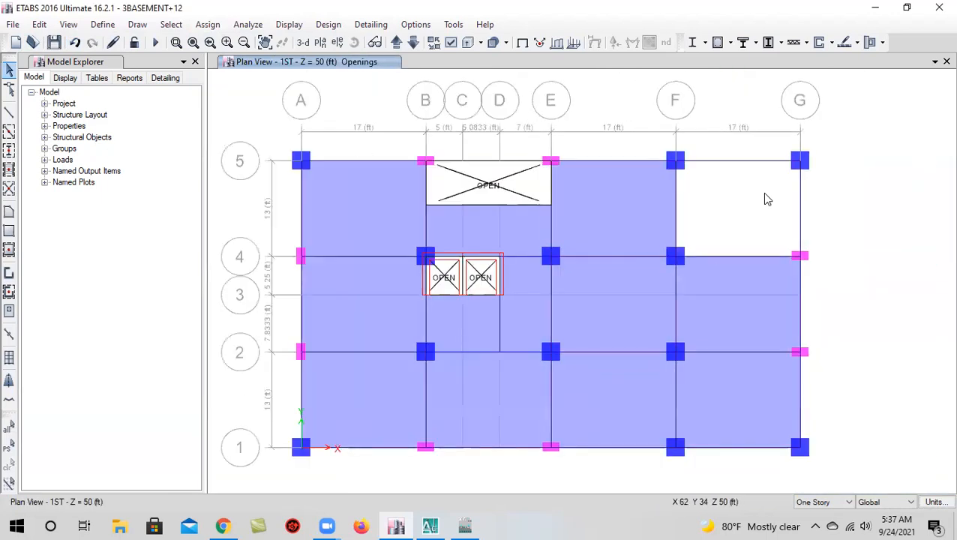
click(9, 214)
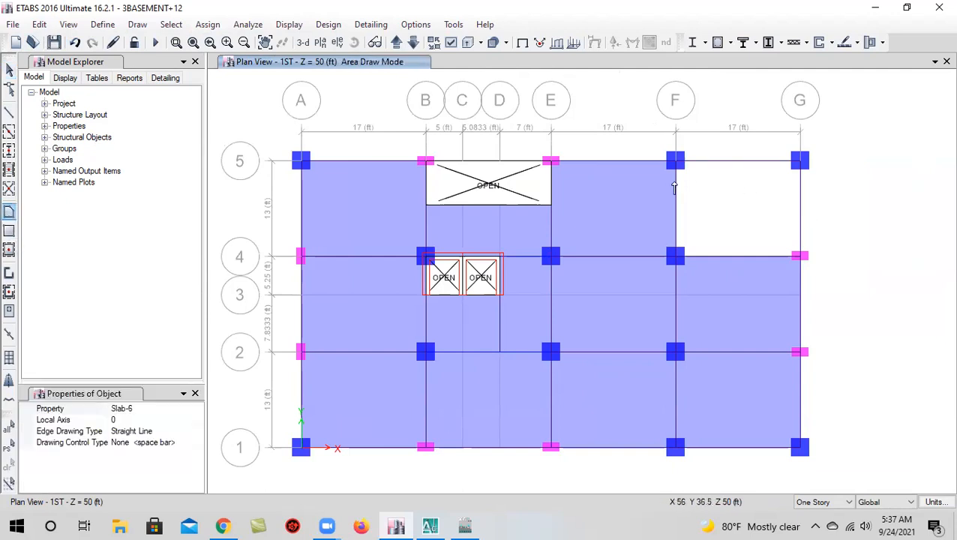
click(676, 163)
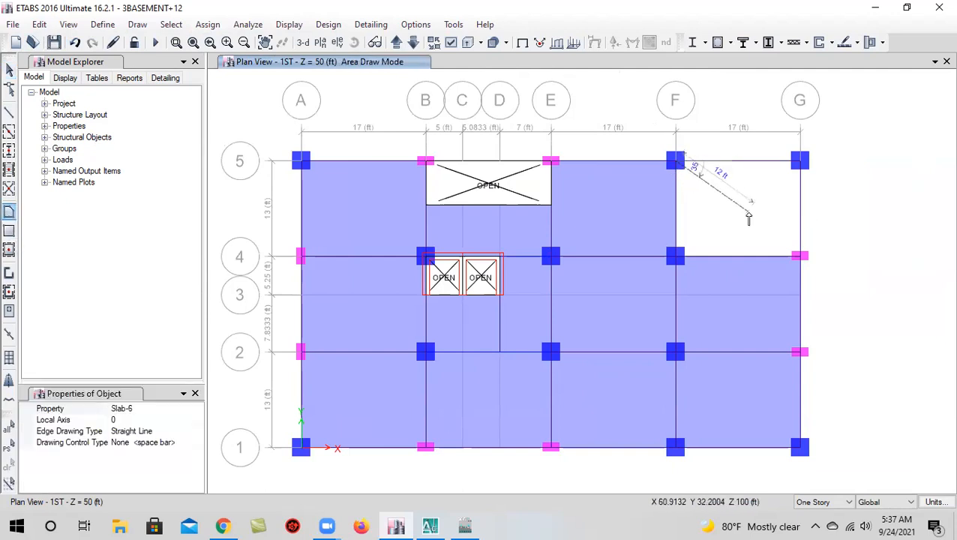
click(10, 230)
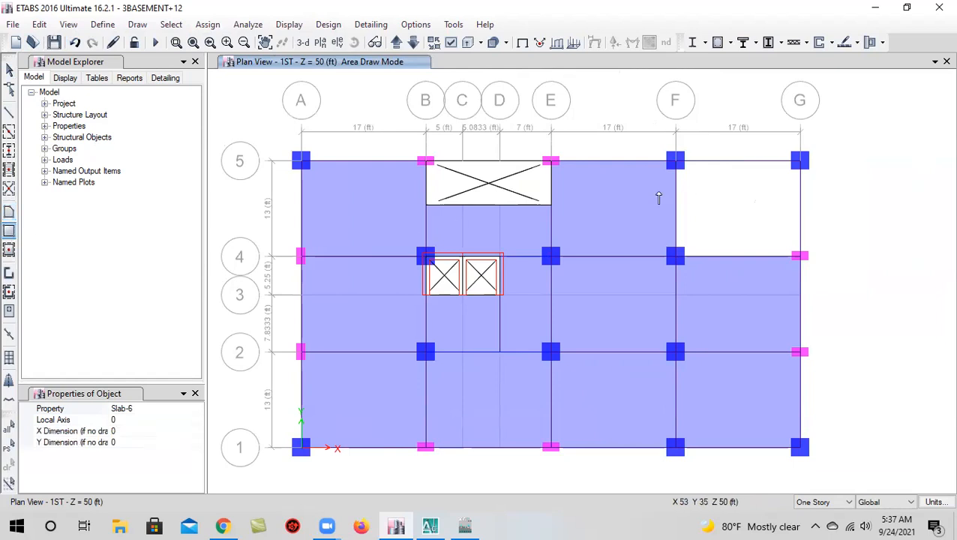
click(676, 161)
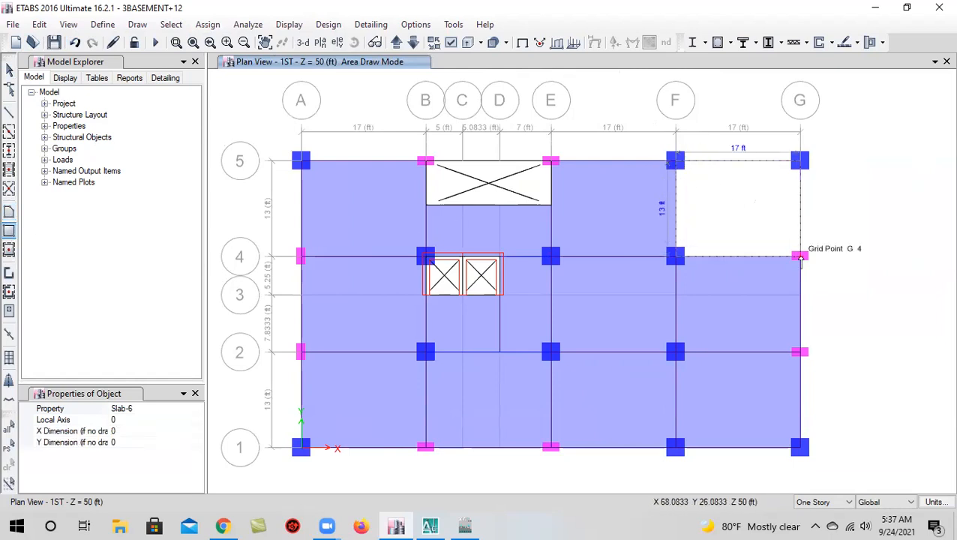
click(801, 272)
click(10, 69)
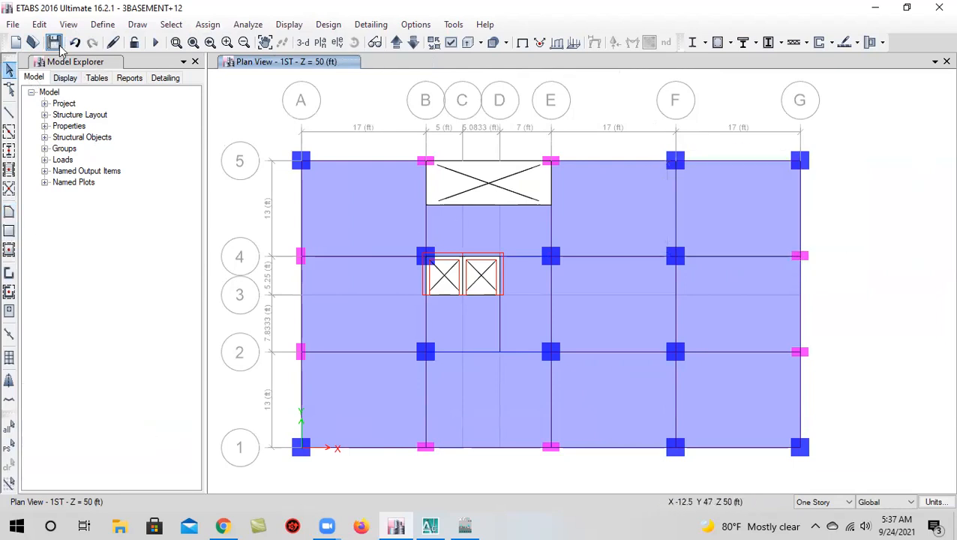
Assign the Opening type to the floor panel between grids F–G and 4–5
click(725, 210)
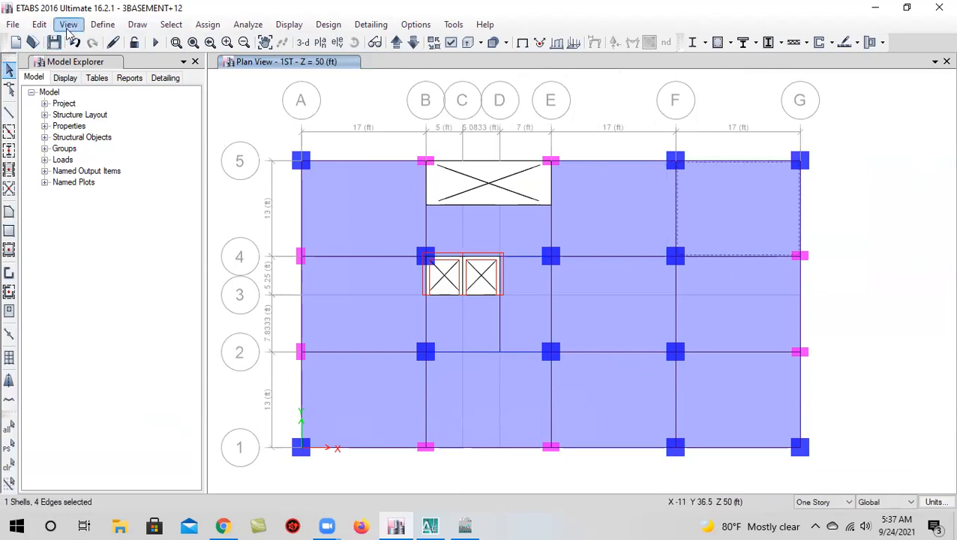
click(210, 27)
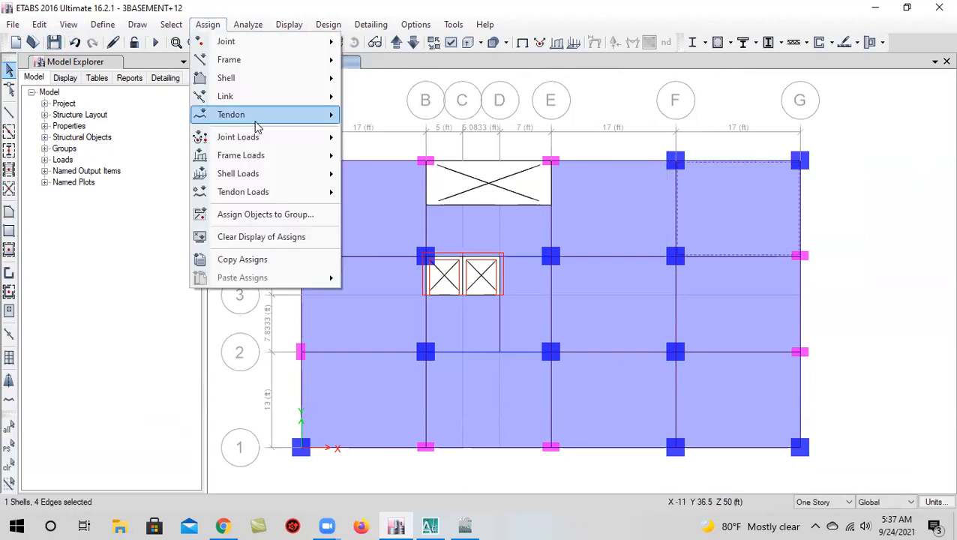
mouse_move(266, 80)
click(412, 134)
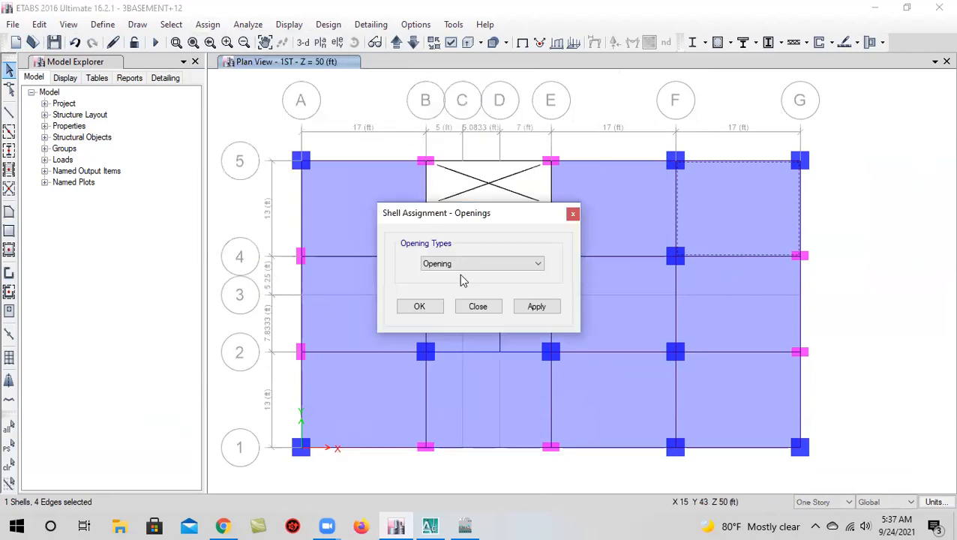
click(535, 307)
click(420, 307)
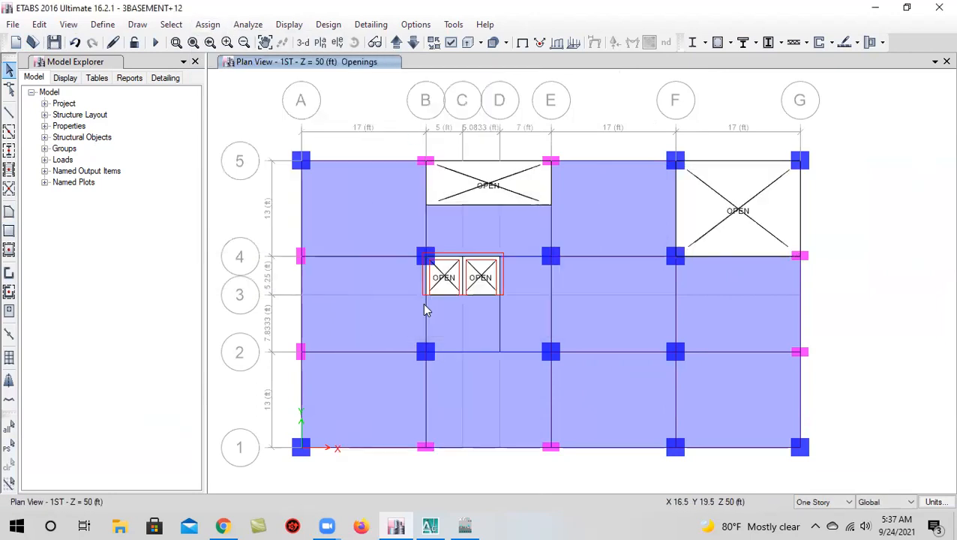
Show the plan view of story 2ND and switch to AutoCAD to examine the 2nd floor IT development office plan
middle_drag(641, 417, 599, 357)
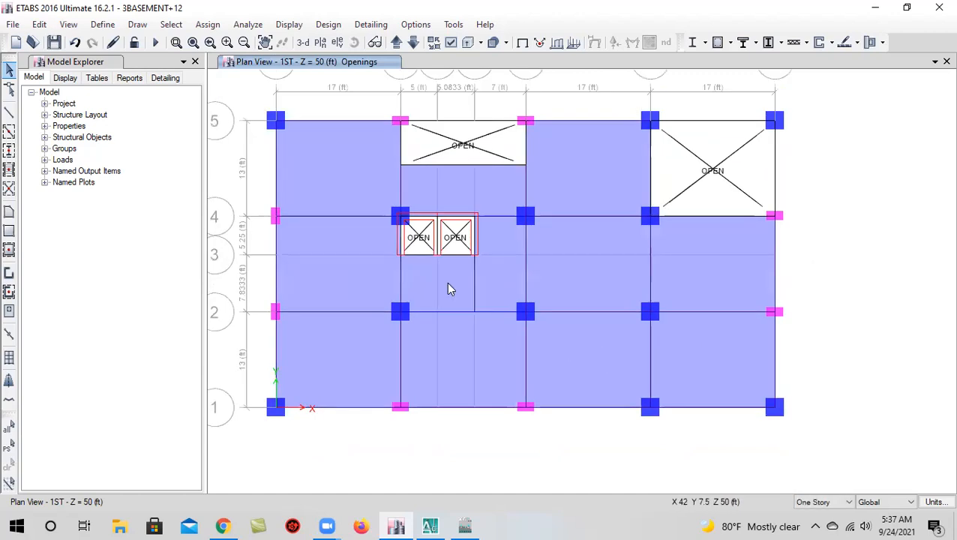
click(396, 44)
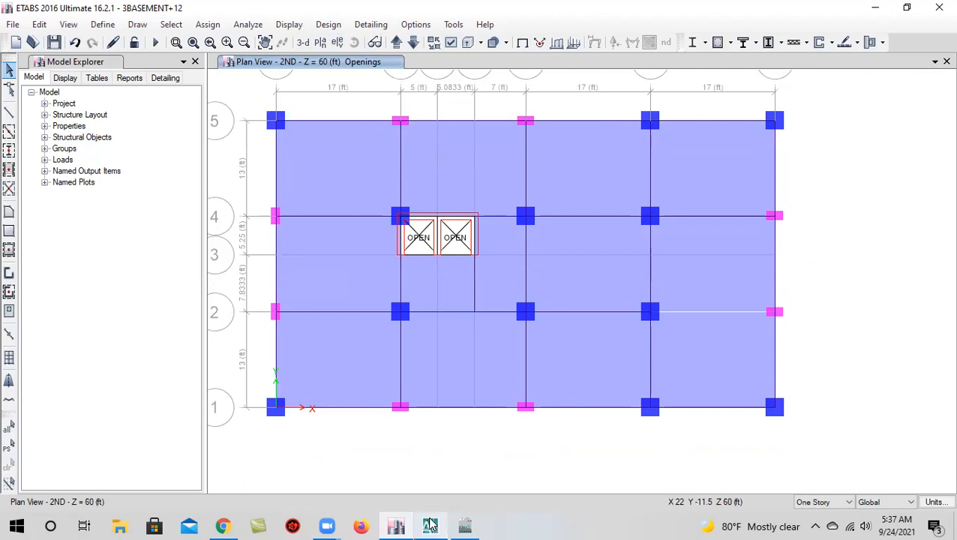
mouse_move(432, 523)
click(422, 447)
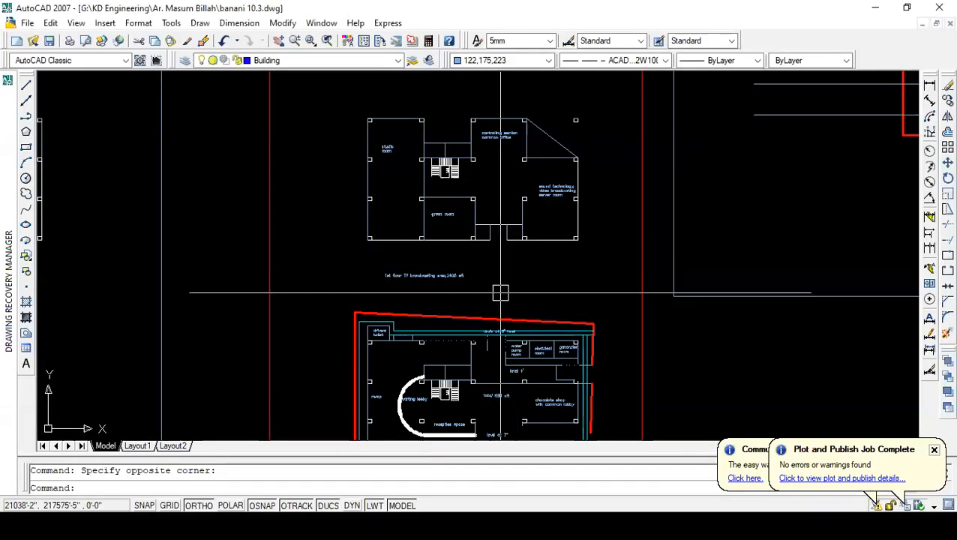
scroll(498, 288, down, 4)
scroll(481, 264, up, 5)
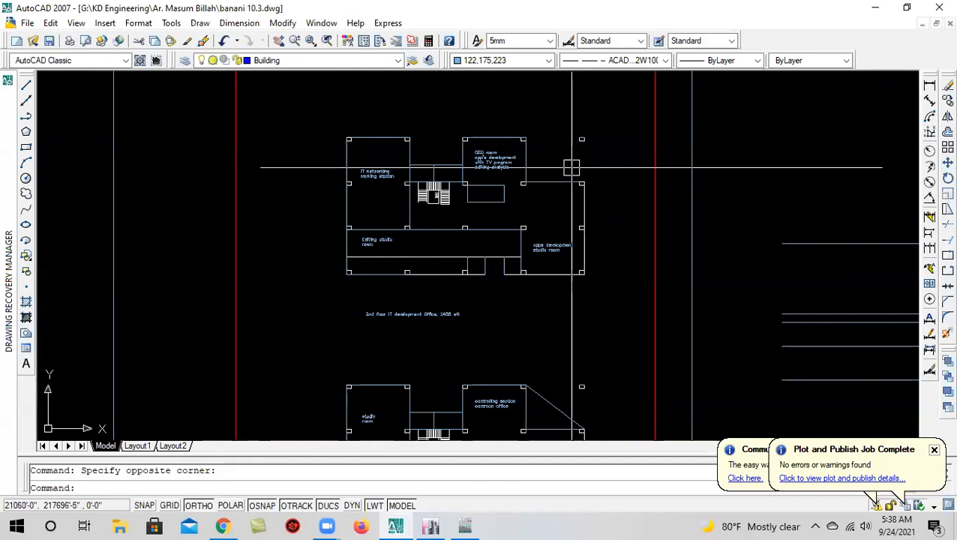
scroll(457, 264, up, 3)
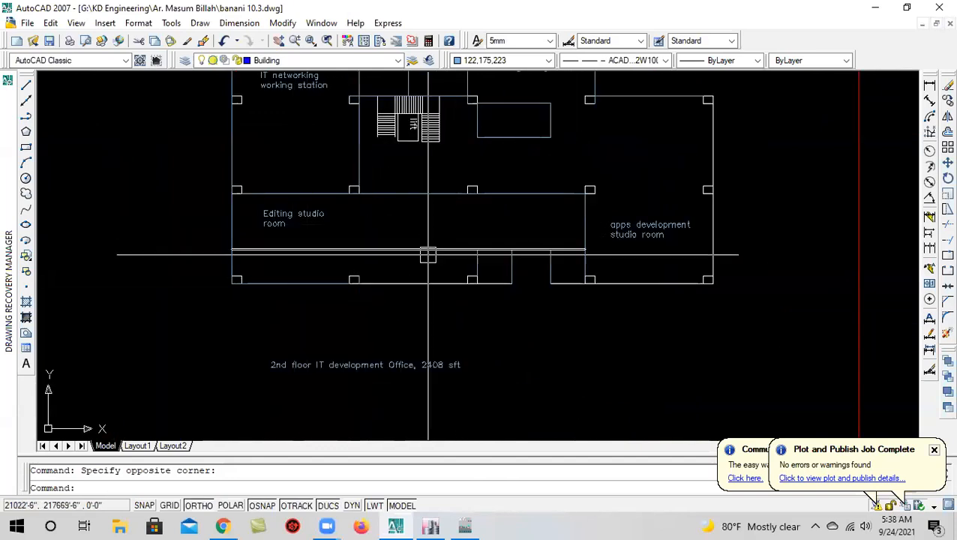
scroll(426, 261, down, 6)
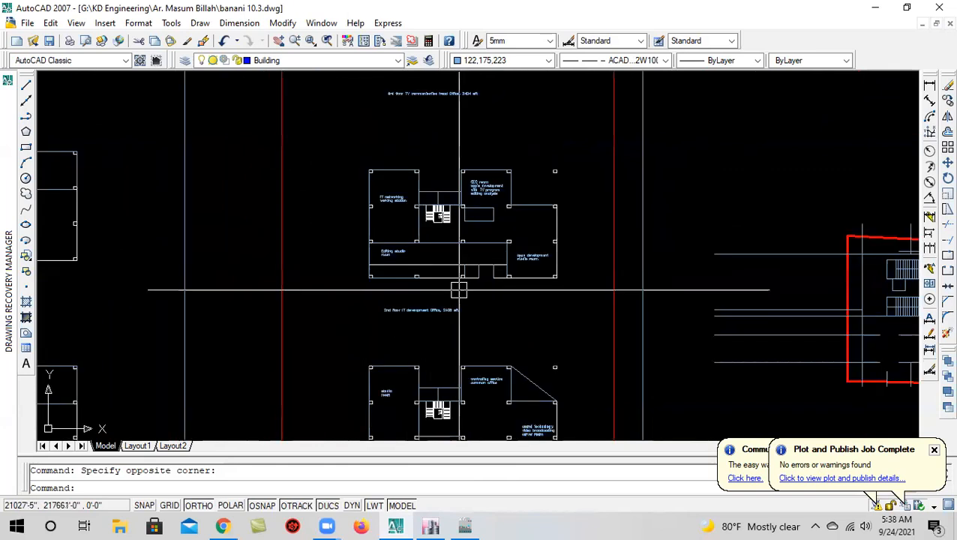
Examine the upper floor plans stacked above the 2nd floor IT development office plan
scroll(466, 216, up, 4)
middle_drag(479, 275, 482, 324)
middle_drag(489, 229, 492, 274)
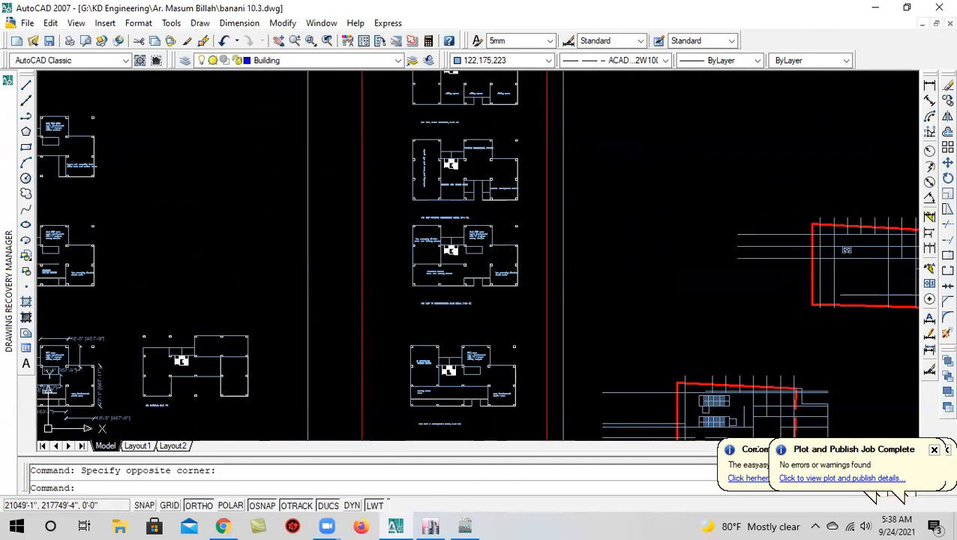
middle_drag(496, 189, 494, 215)
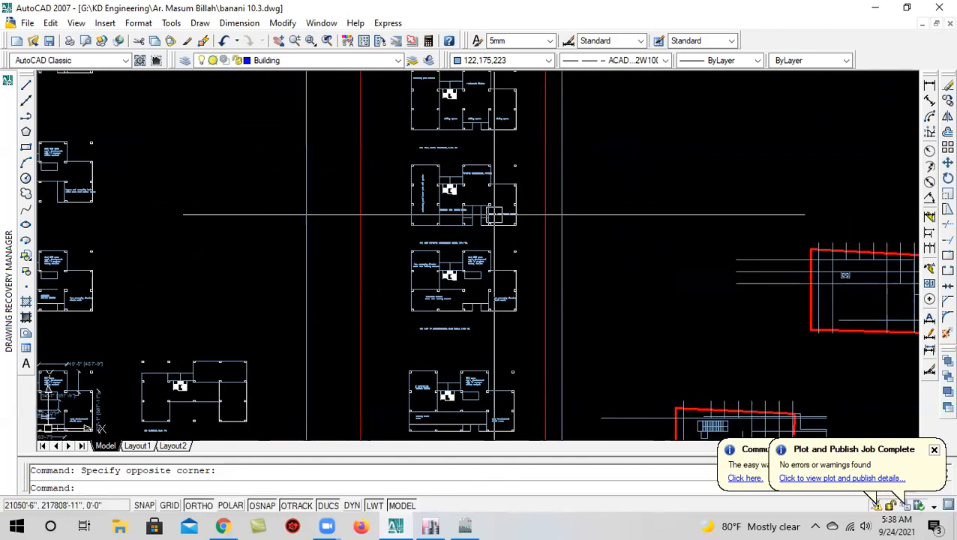
mouse_move(510, 174)
middle_down()
mouse_move(507, 264)
mouse_move(493, 241)
mouse_move(501, 315)
middle_up()
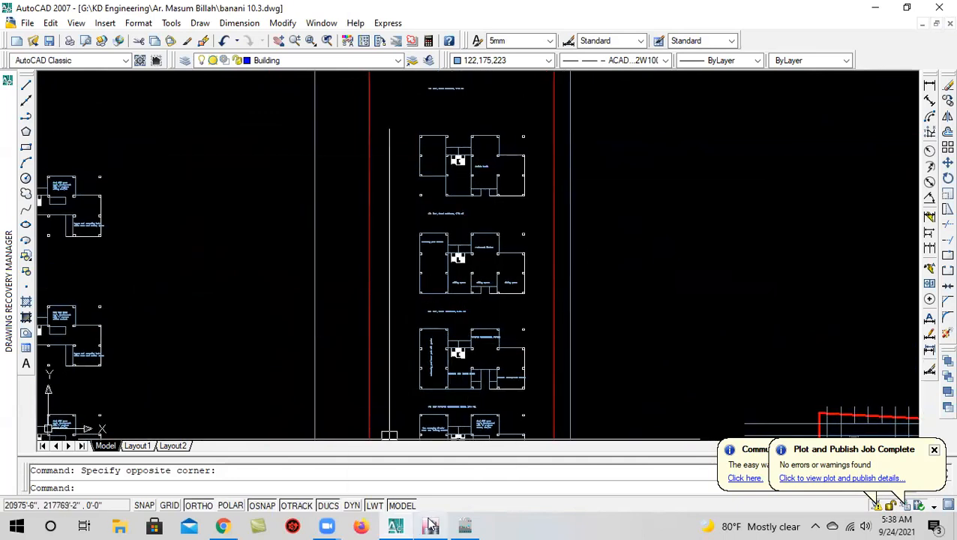
Return to ETABS and show the plan view of story 1ST
click(424, 469)
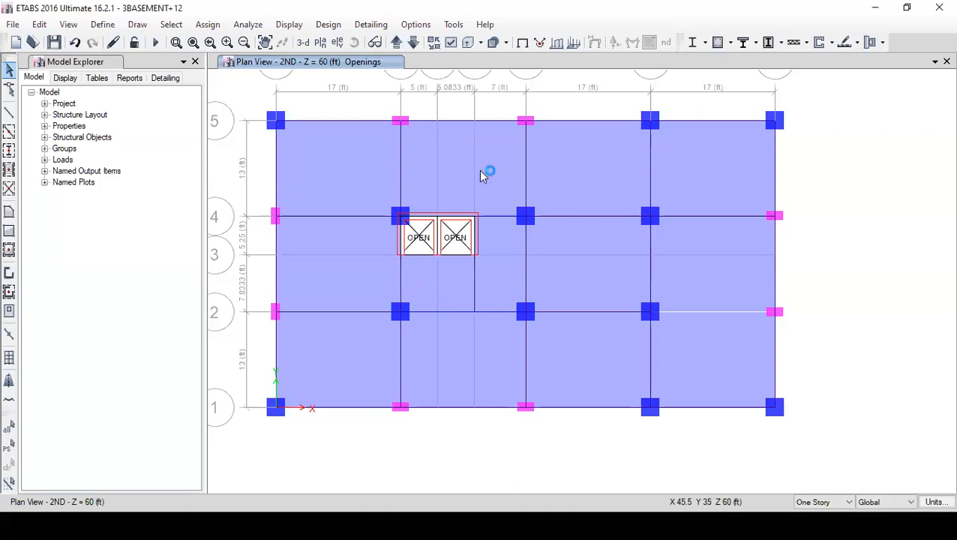
click(396, 43)
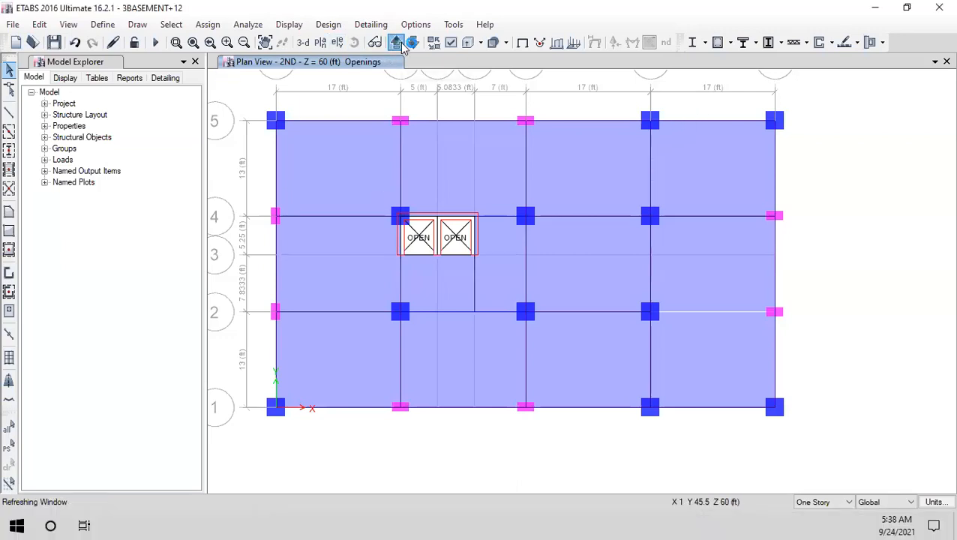
click(413, 43)
click(414, 44)
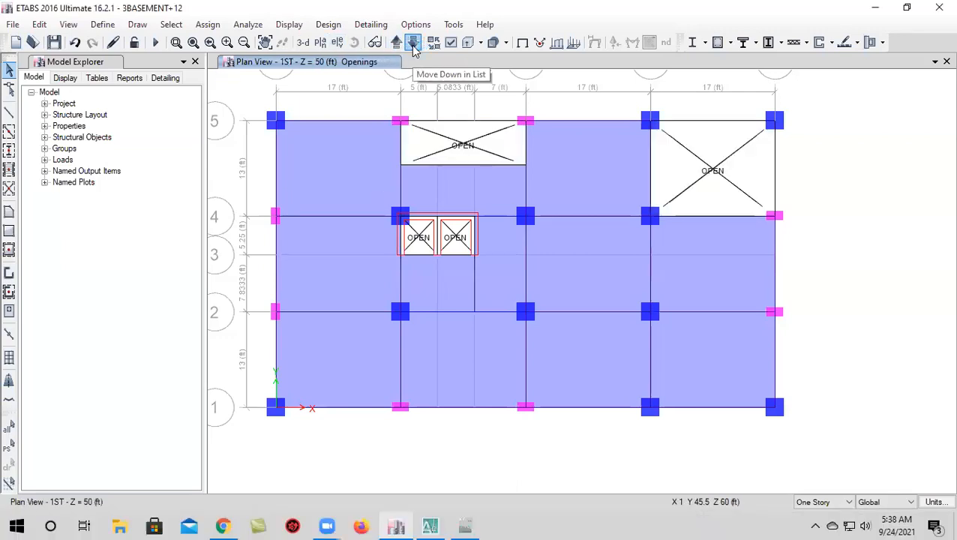
Replicate the horizontal beam between grids B–E and 4–5 from story 1ST to stories 2ND, 3RD, 4TH and 5TH
click(477, 165)
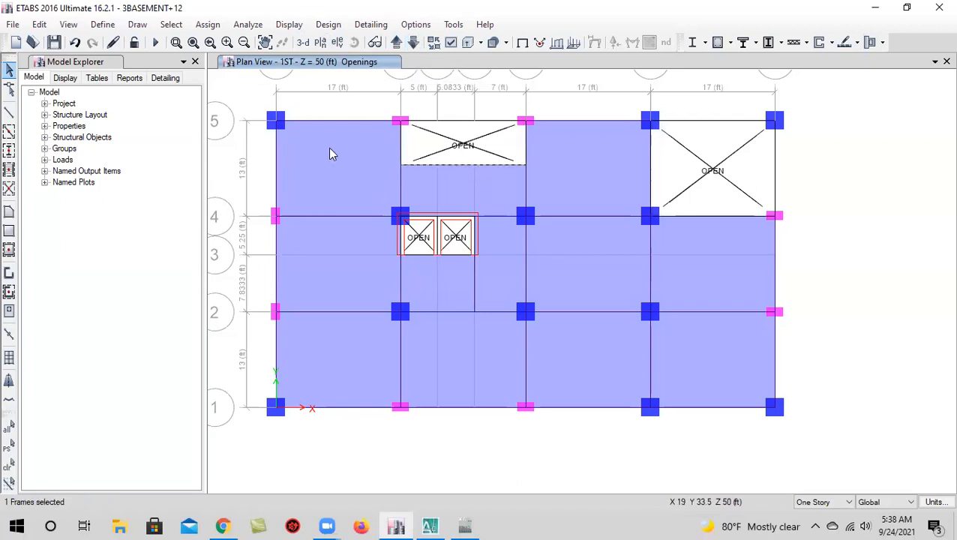
click(39, 24)
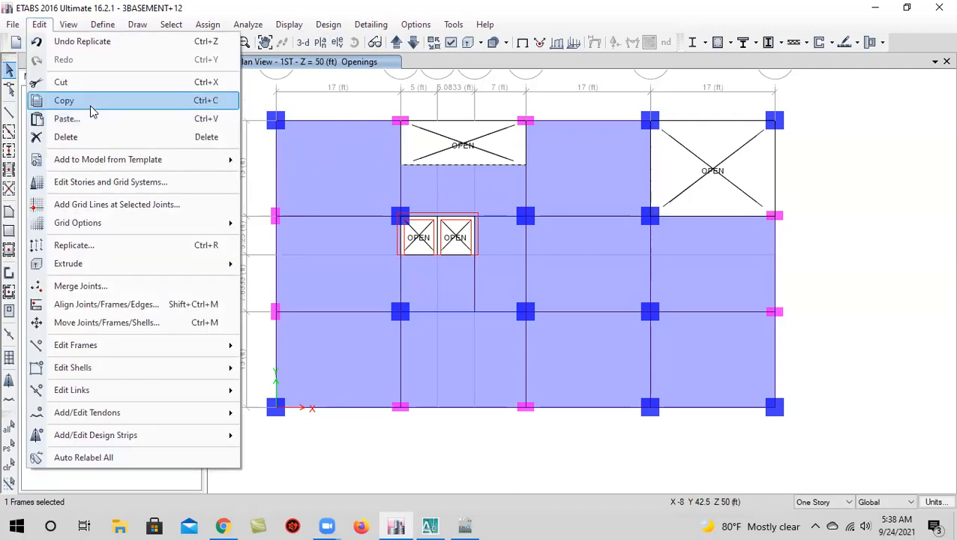
click(72, 245)
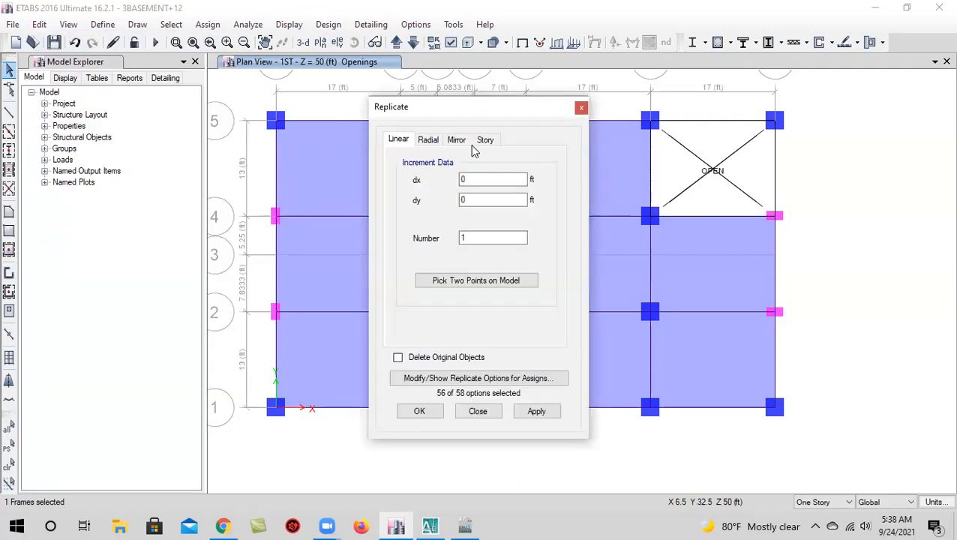
click(485, 140)
drag(432, 272, 451, 247)
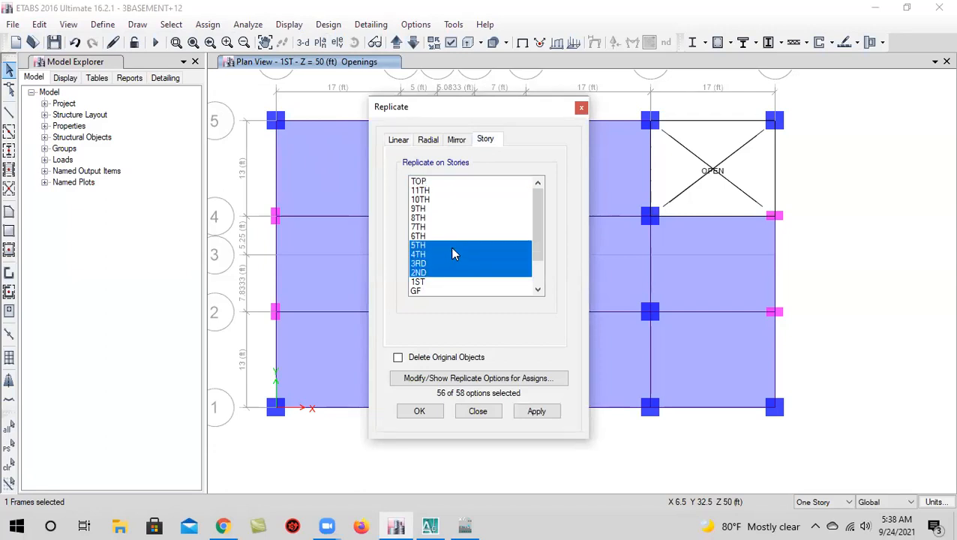
click(534, 411)
click(419, 411)
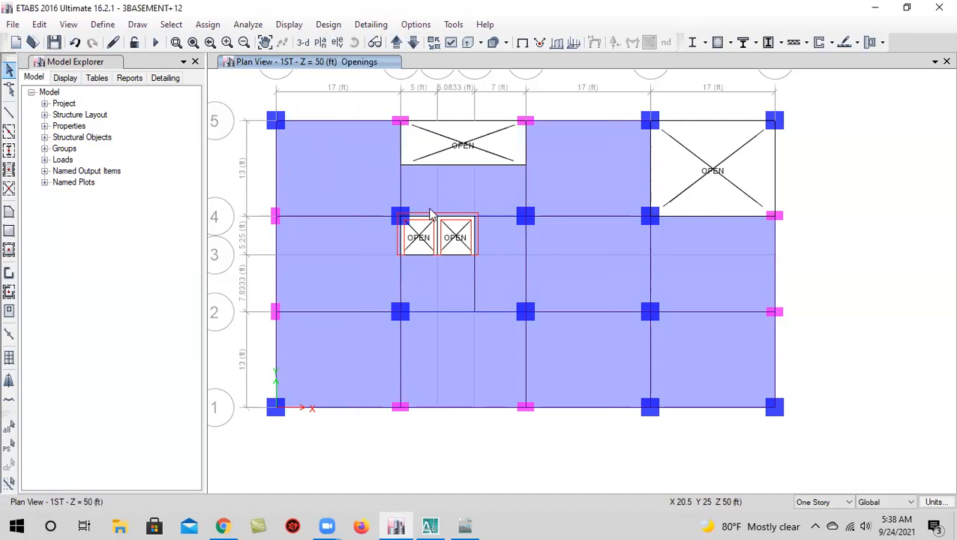
Check the replicated beam and the floor panels between grids B–E and 4–5 on the plan views of stories 1ST to 3RD
click(397, 43)
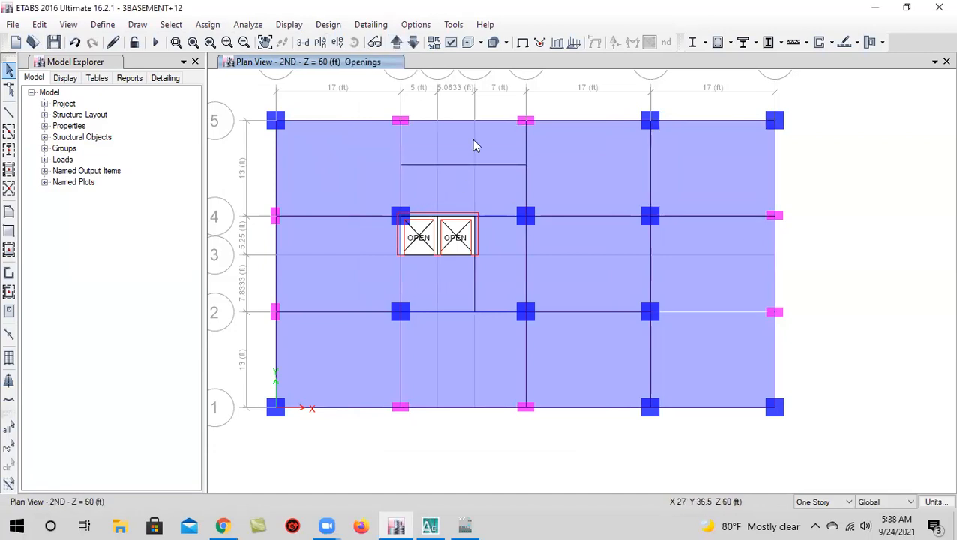
click(474, 145)
click(397, 42)
click(471, 147)
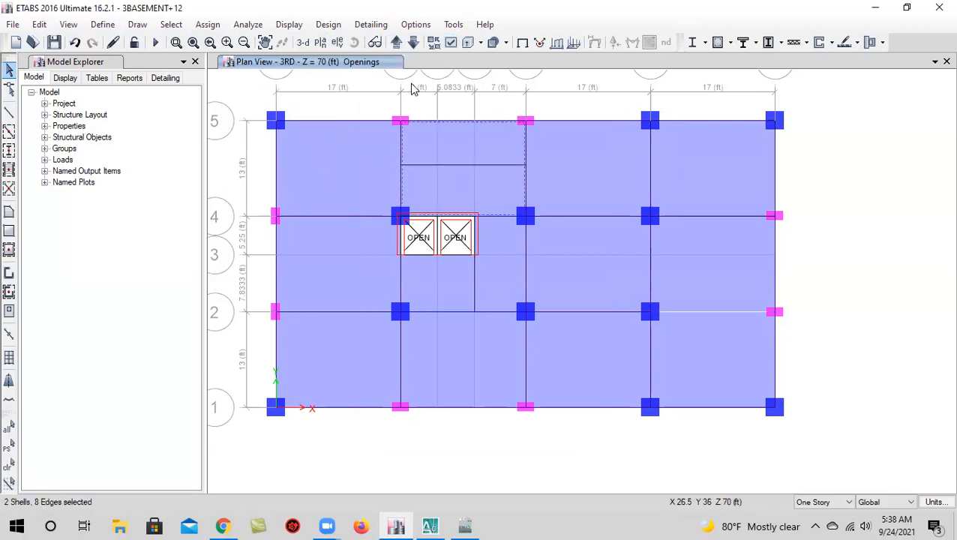
click(414, 43)
click(414, 43)
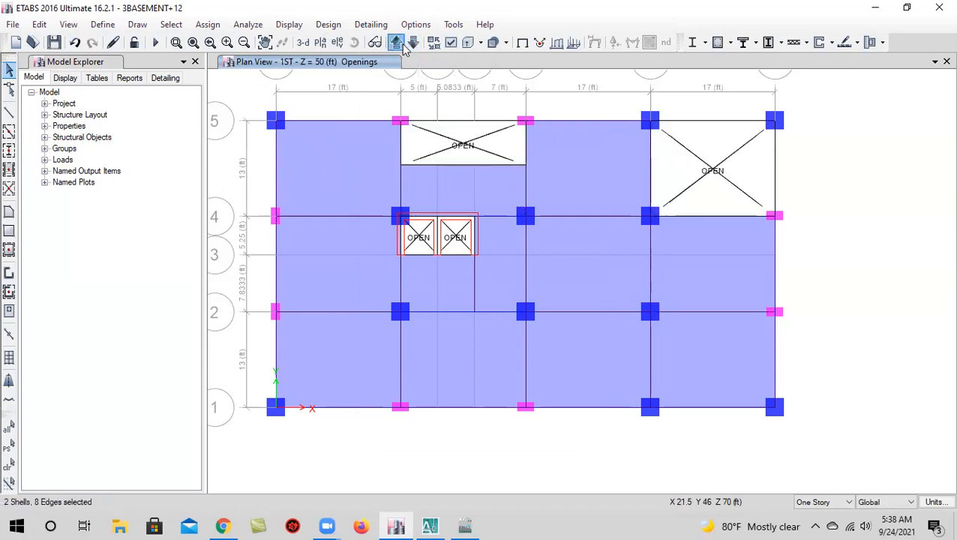
click(397, 43)
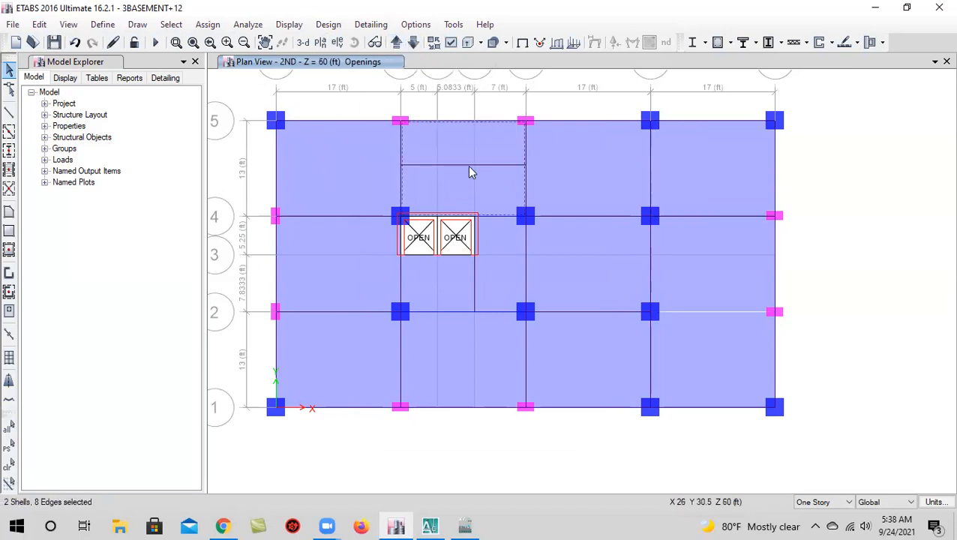
click(396, 42)
click(413, 43)
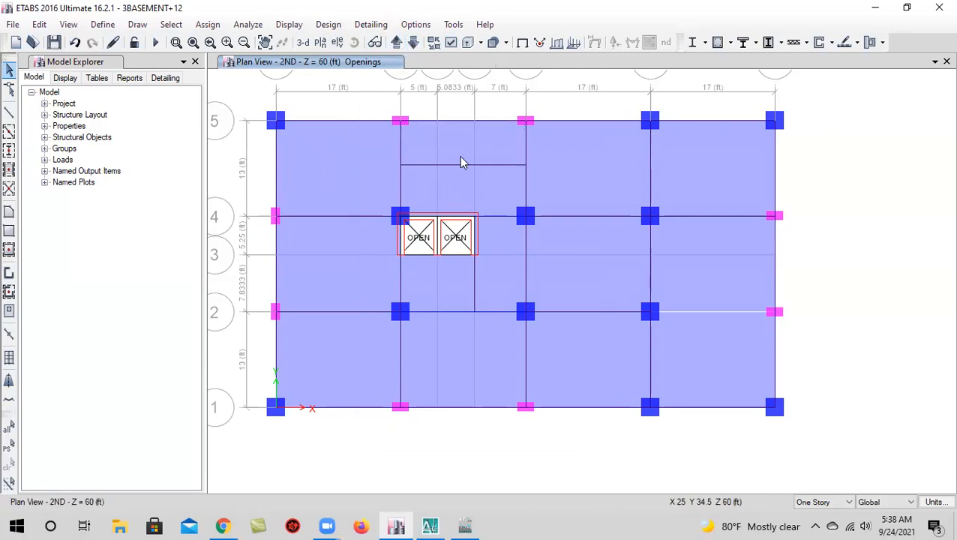
Divide the 2ND story floor panel between grids B–E and 4–5 at its intermediate beam, cookie-cutting with frames extended to shell edges
click(454, 167)
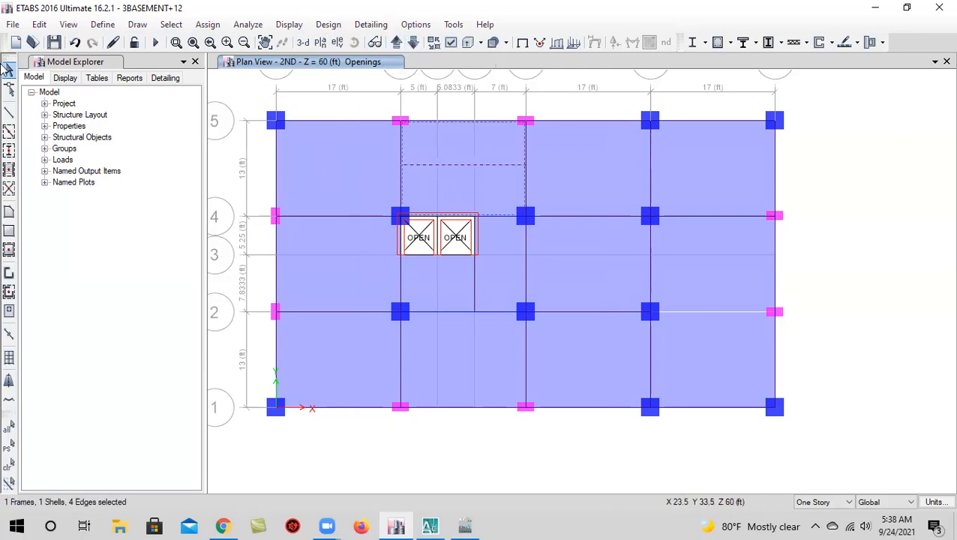
click(39, 25)
mouse_move(146, 352)
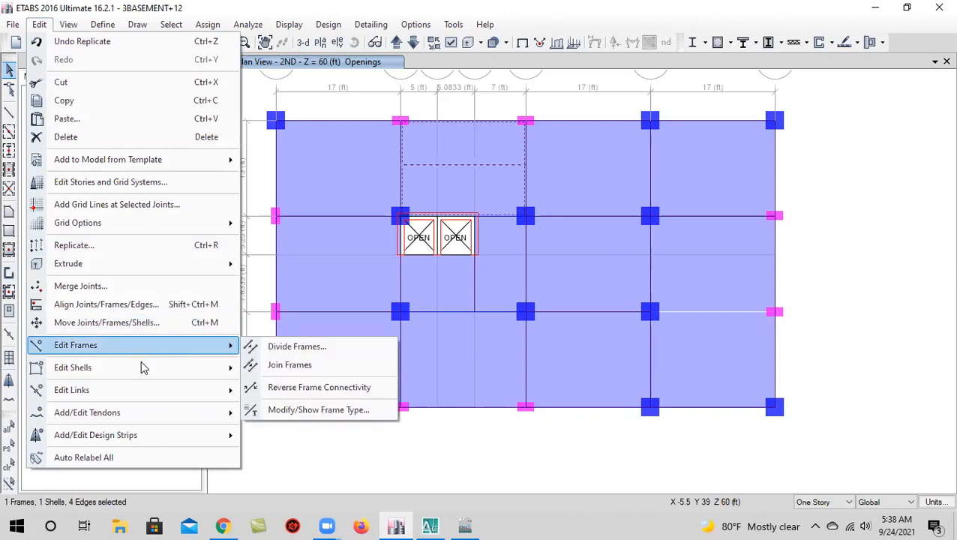
click(314, 297)
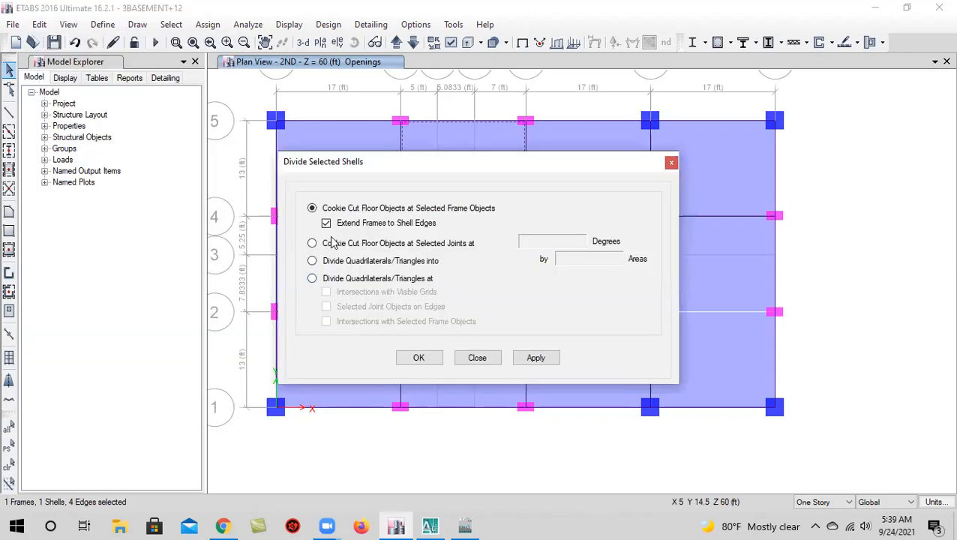
click(417, 358)
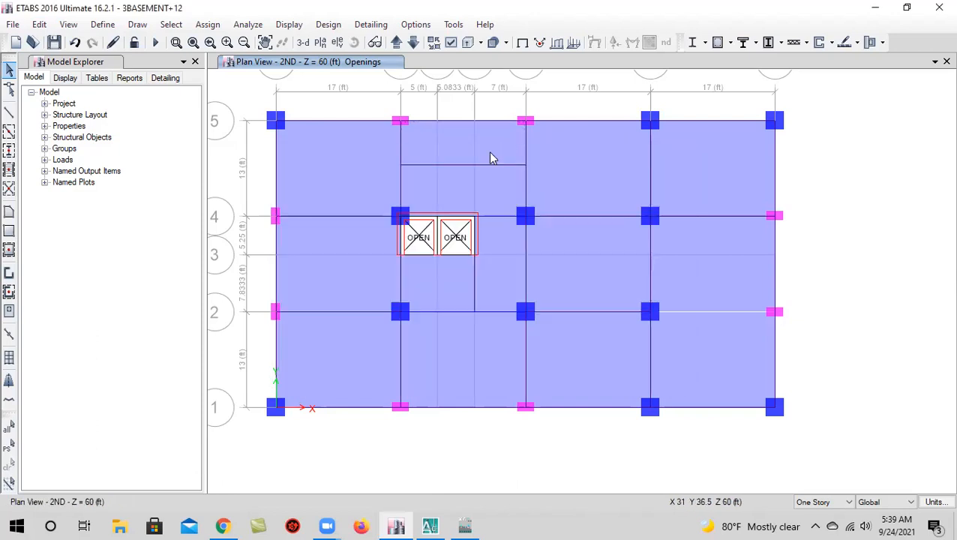
Assign the Opening type to the 2ND story panel between grids B–E, from the intermediate beam to grid 5
click(459, 151)
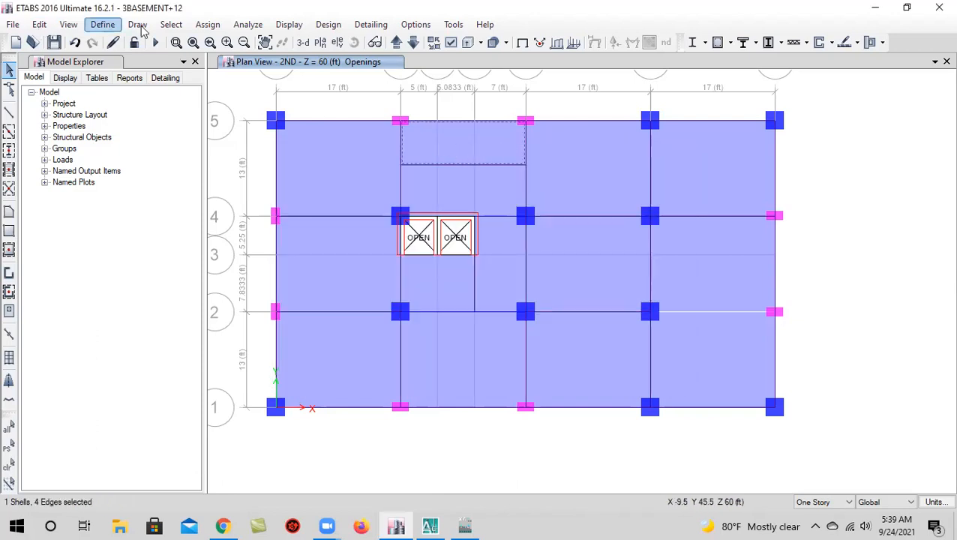
click(204, 25)
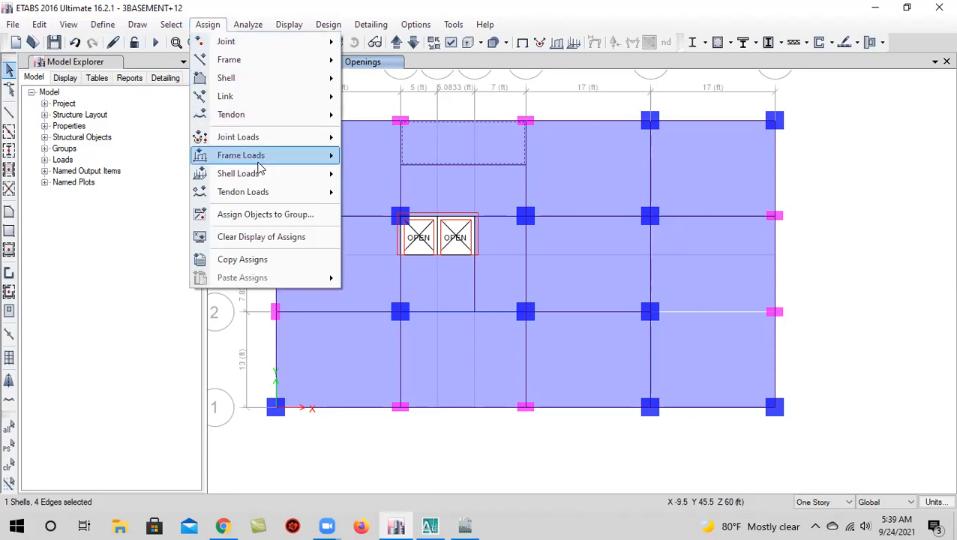
mouse_move(274, 88)
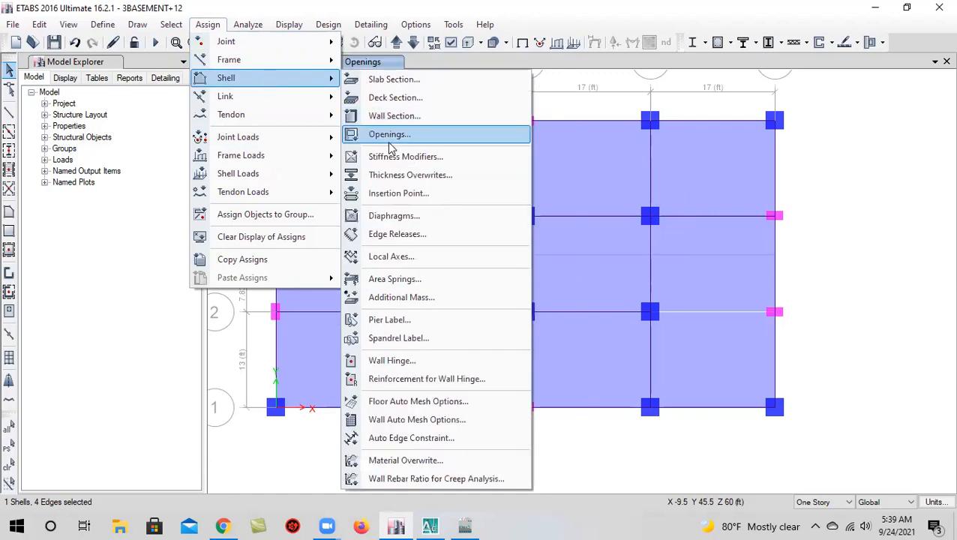
click(398, 129)
click(540, 309)
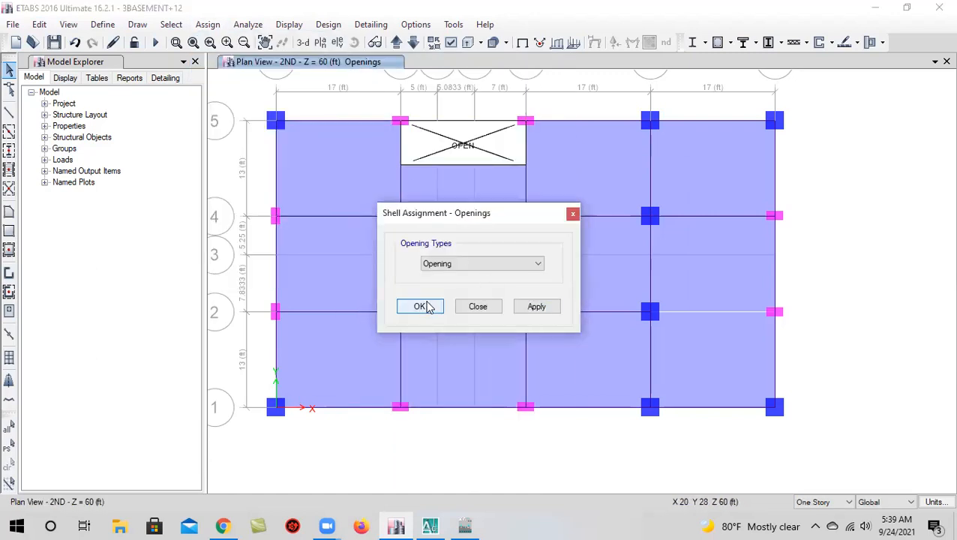
click(420, 306)
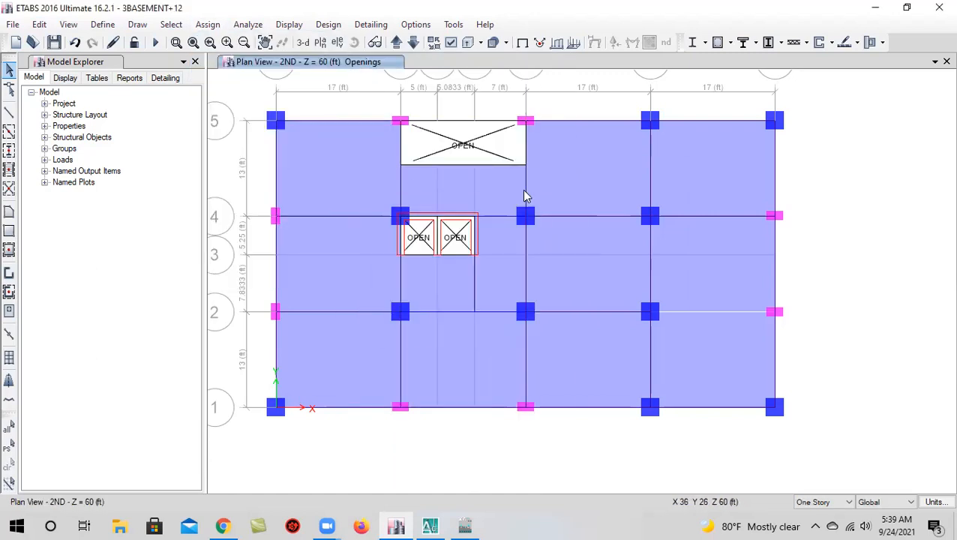
Assign the Opening type to the 2ND story floor panel between grids F–G and 4–5
click(709, 157)
click(209, 24)
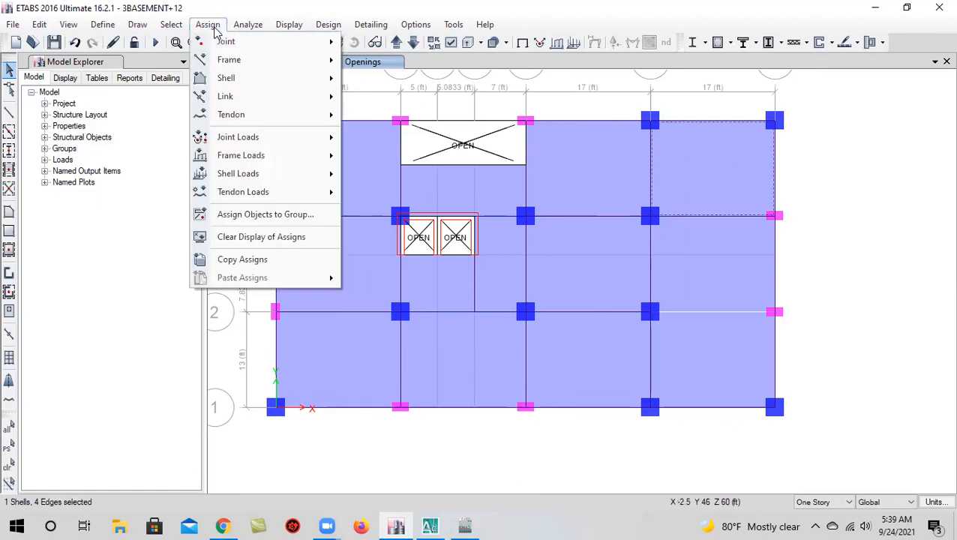
mouse_move(252, 80)
click(416, 136)
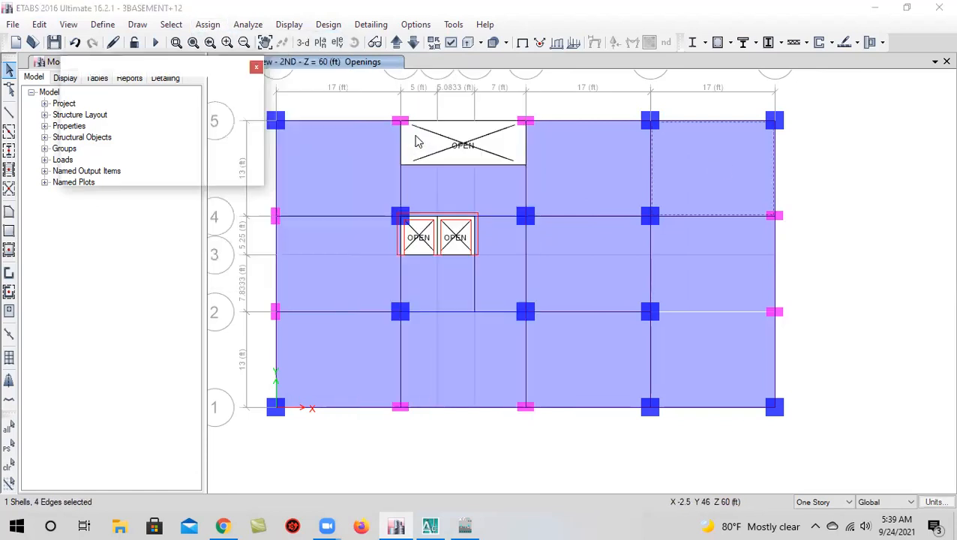
click(528, 309)
click(421, 309)
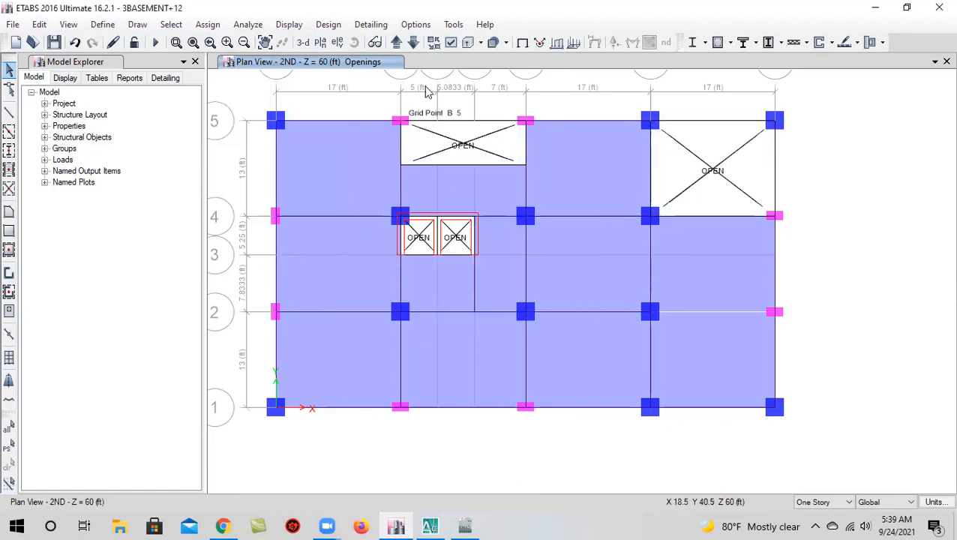
Divide the 3RD story floor panel between grids B–E and 4–5 at its intermediate beam, cookie-cutting with frames extended to shell edges
click(396, 43)
click(407, 196)
click(407, 210)
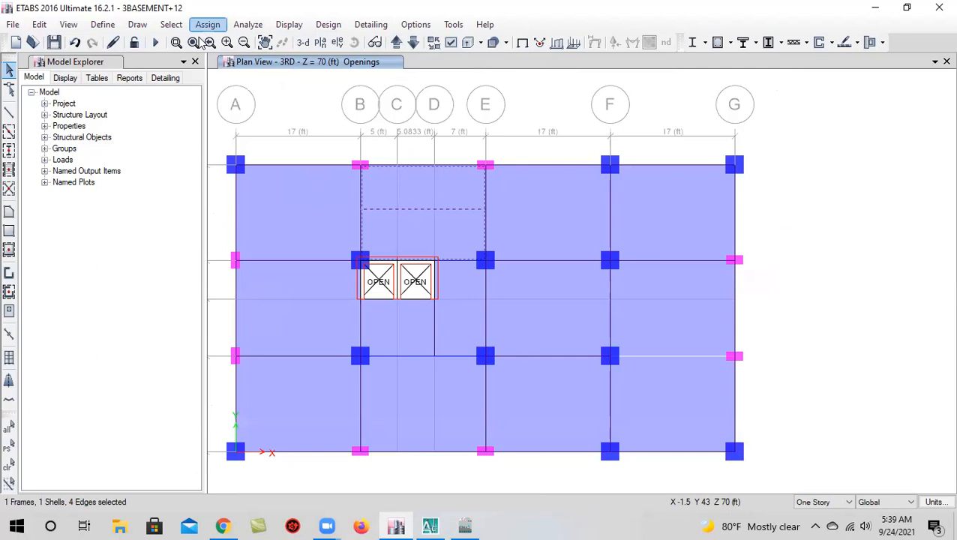
click(39, 24)
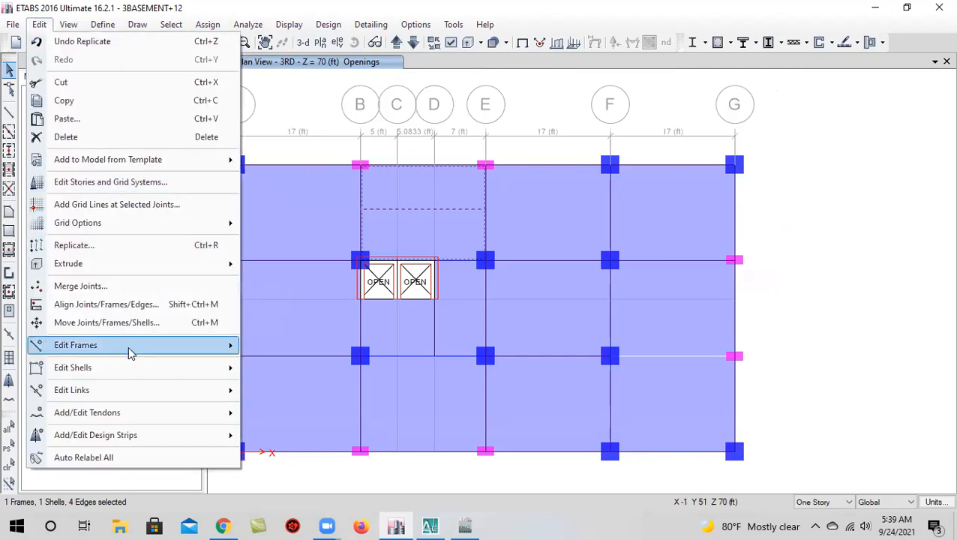
mouse_move(130, 352)
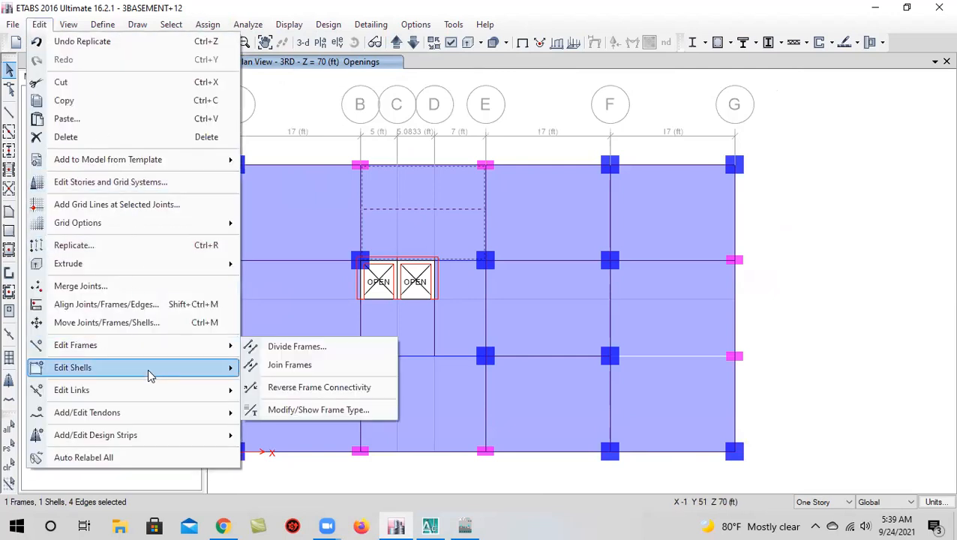
mouse_move(150, 369)
click(285, 300)
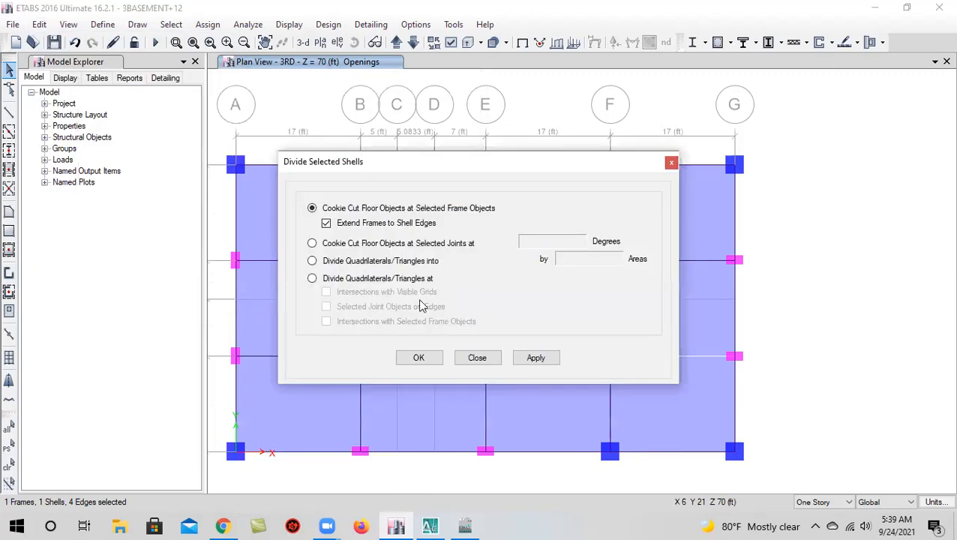
click(537, 359)
click(419, 360)
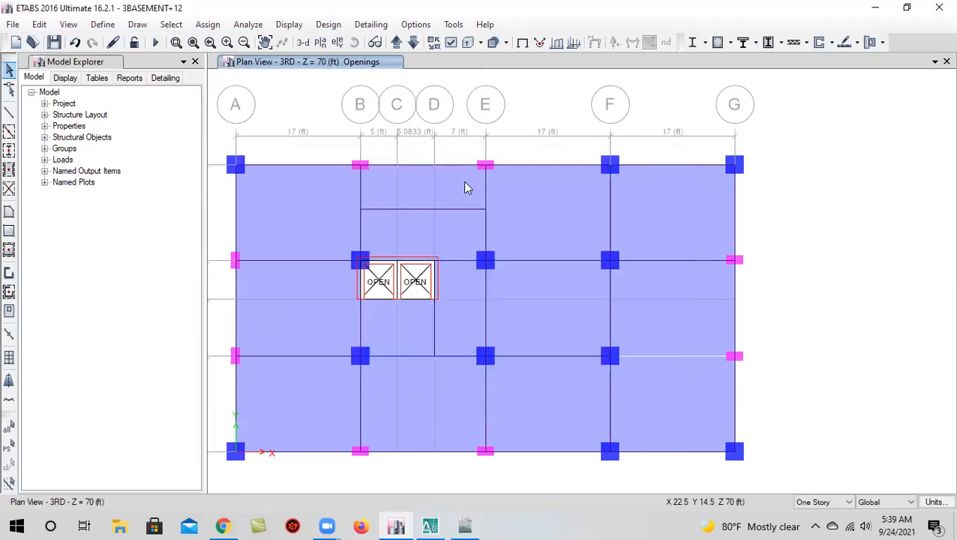
Assign the Opening type to the 3RD story panel between grids B–E, from the intermediate beam to grid 5
click(414, 209)
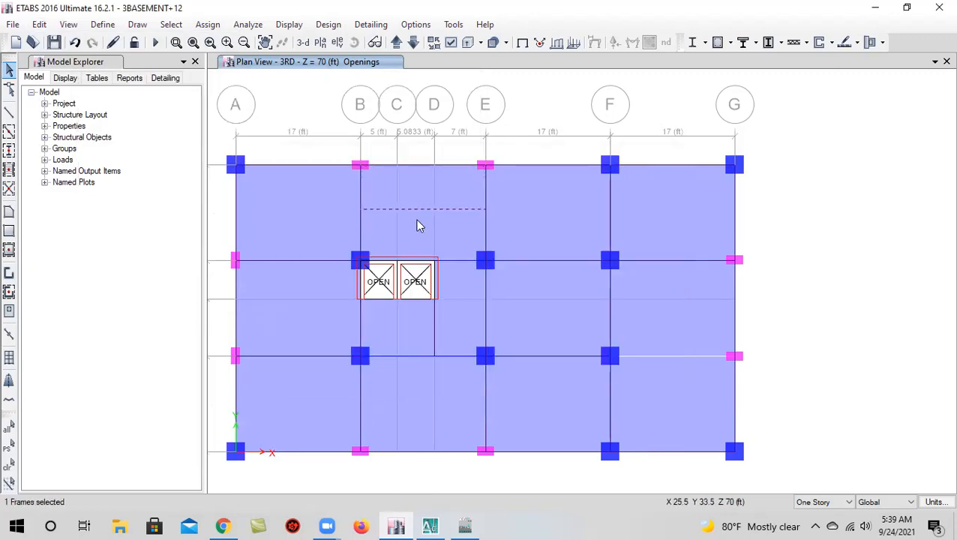
click(416, 194)
click(39, 24)
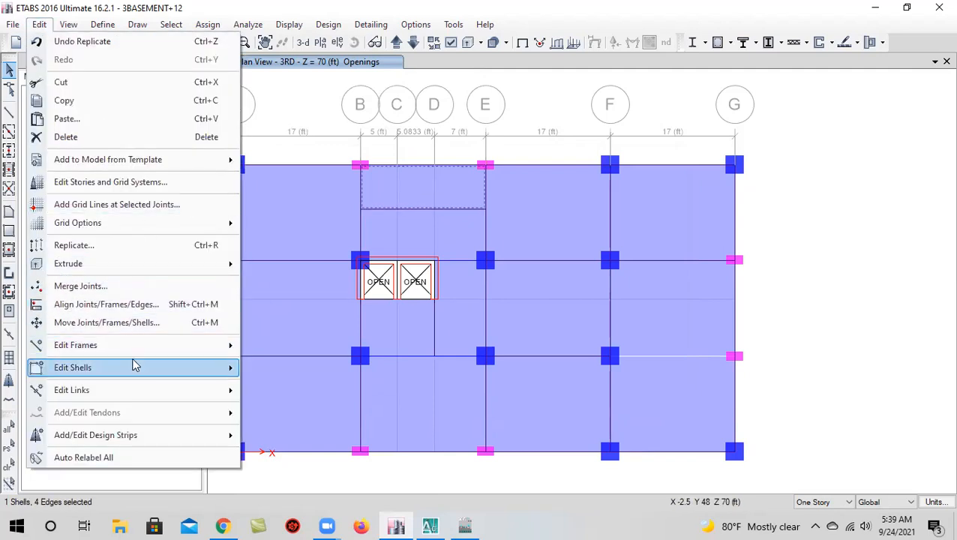
mouse_move(133, 366)
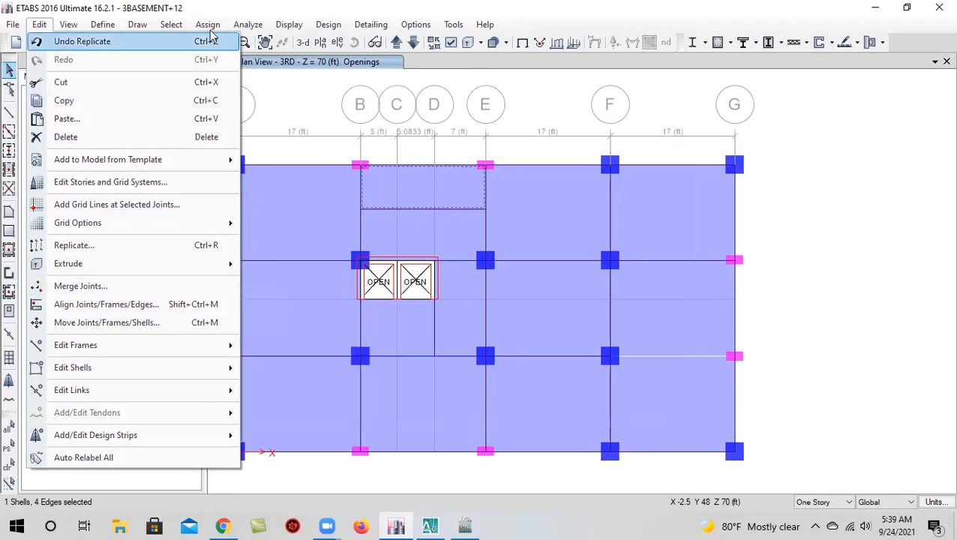
click(208, 24)
mouse_move(252, 66)
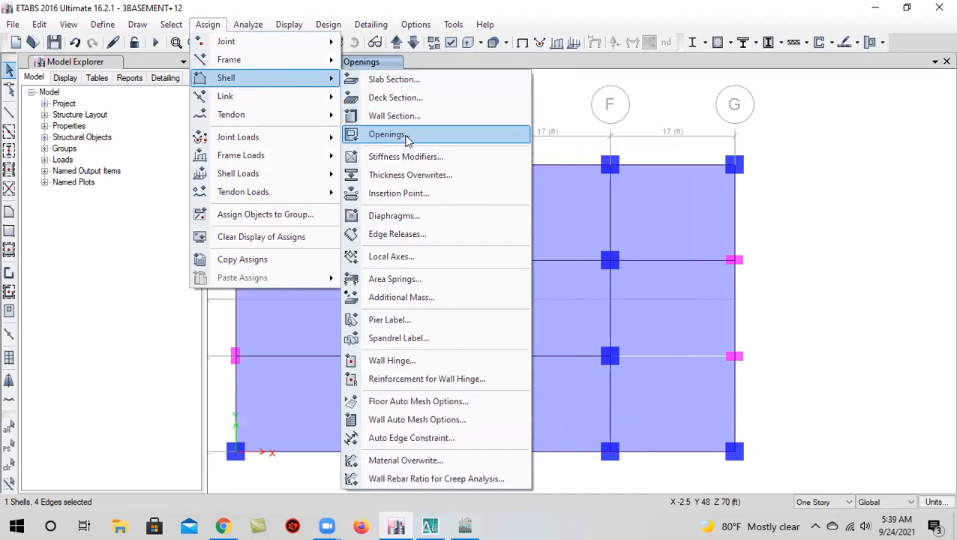
click(407, 136)
click(535, 309)
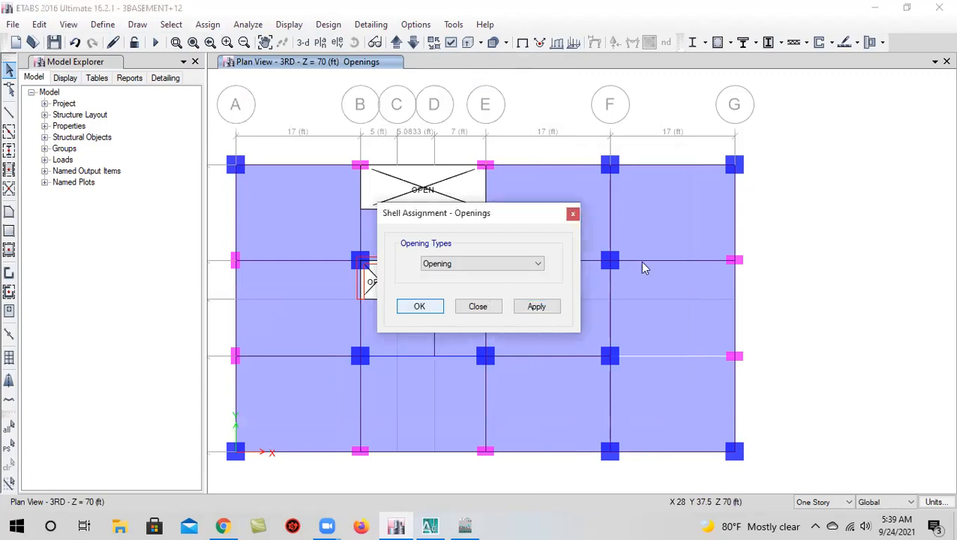
key(Escape)
Assign the Opening type to the 3RD story floor panel between grids F–G and 4–5
click(651, 218)
click(39, 24)
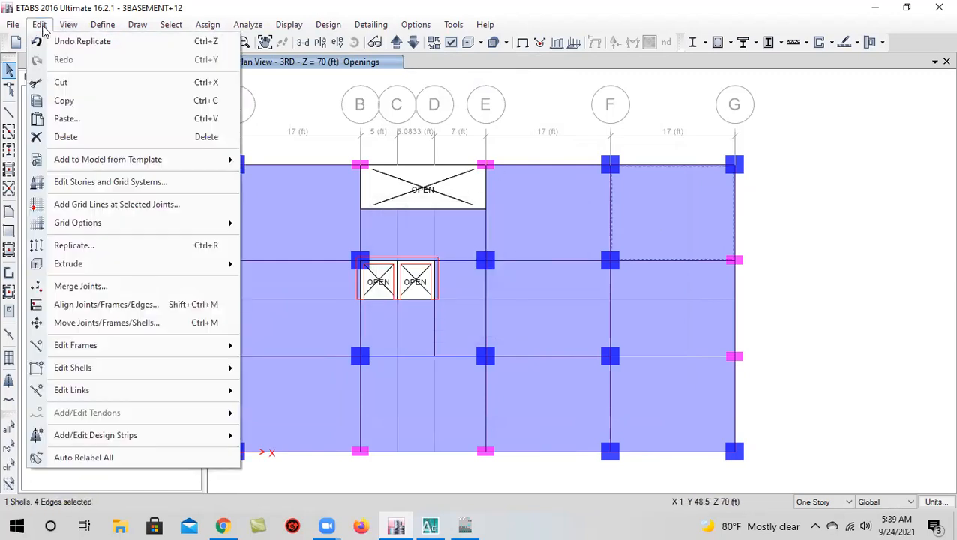
click(39, 24)
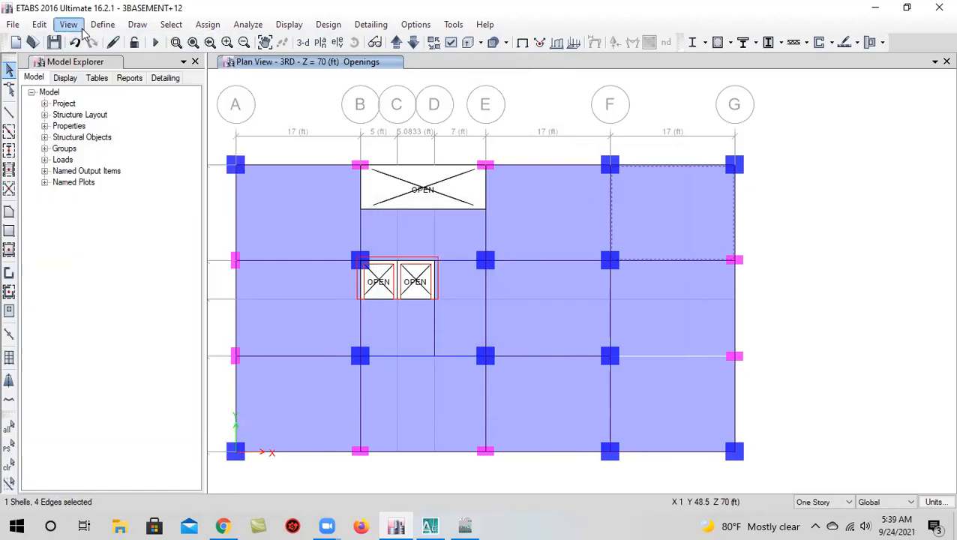
click(69, 24)
click(313, 94)
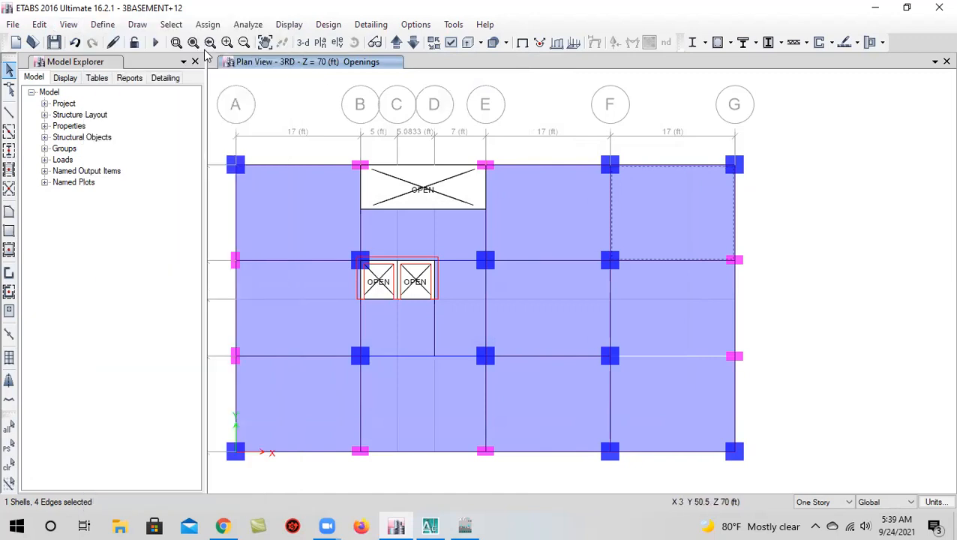
click(208, 24)
mouse_move(229, 88)
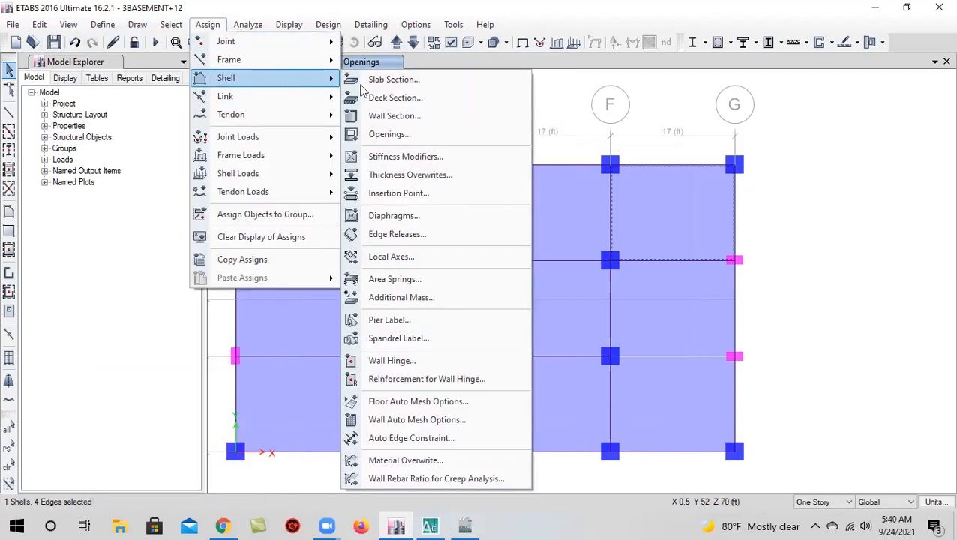
click(436, 134)
click(533, 307)
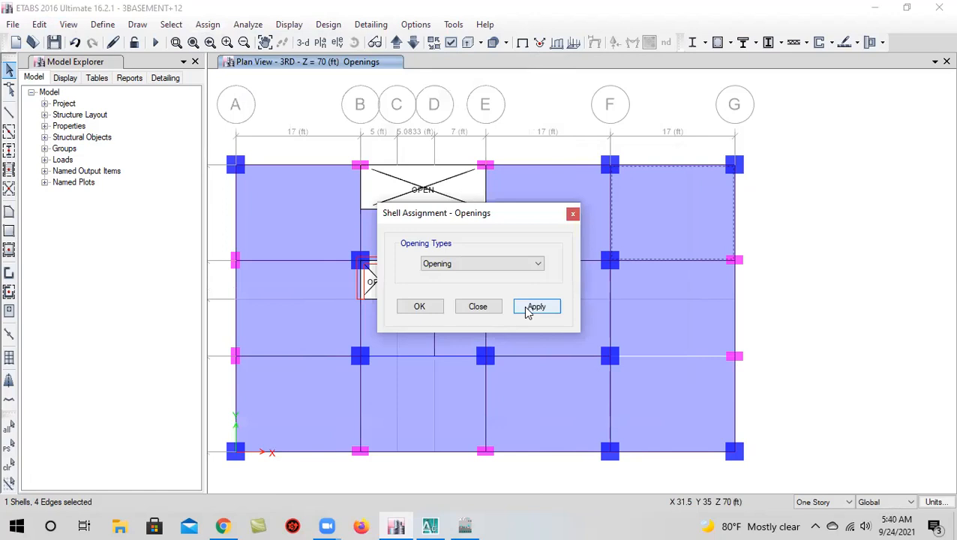
click(421, 307)
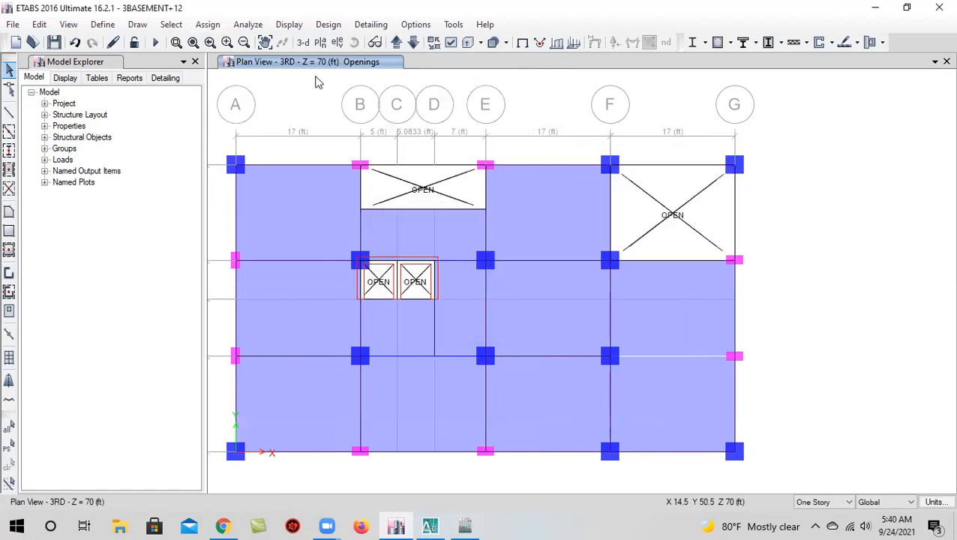
Divide the 4TH story floor panel between grids B–E and 4–5 at its intermediate beam, cookie-cutting with frames extended to shell edges
click(396, 42)
click(421, 207)
click(421, 211)
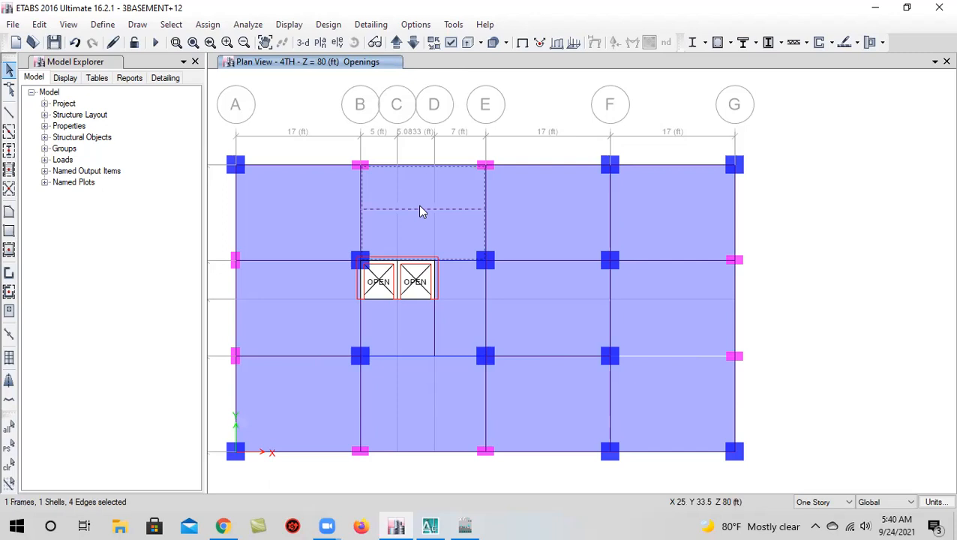
click(38, 25)
mouse_move(142, 350)
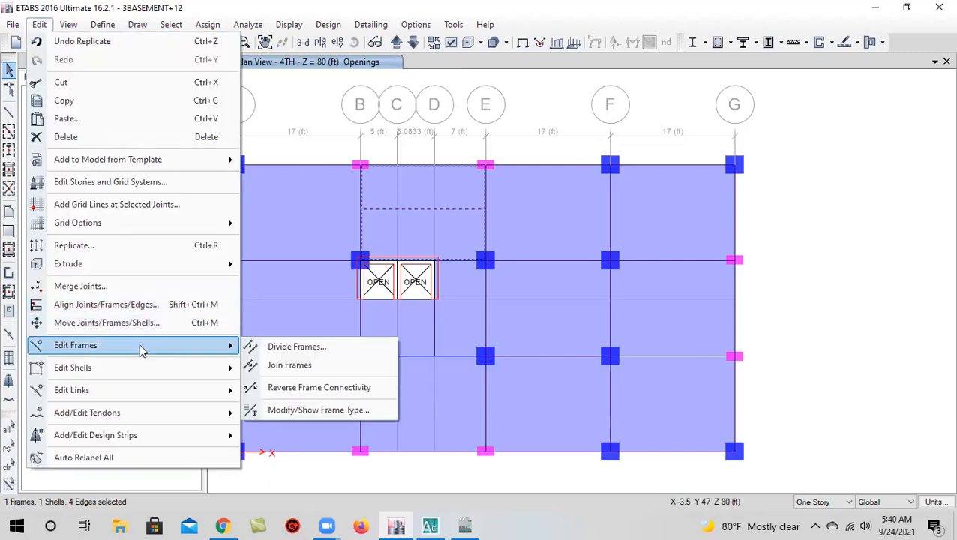
mouse_move(143, 368)
click(300, 295)
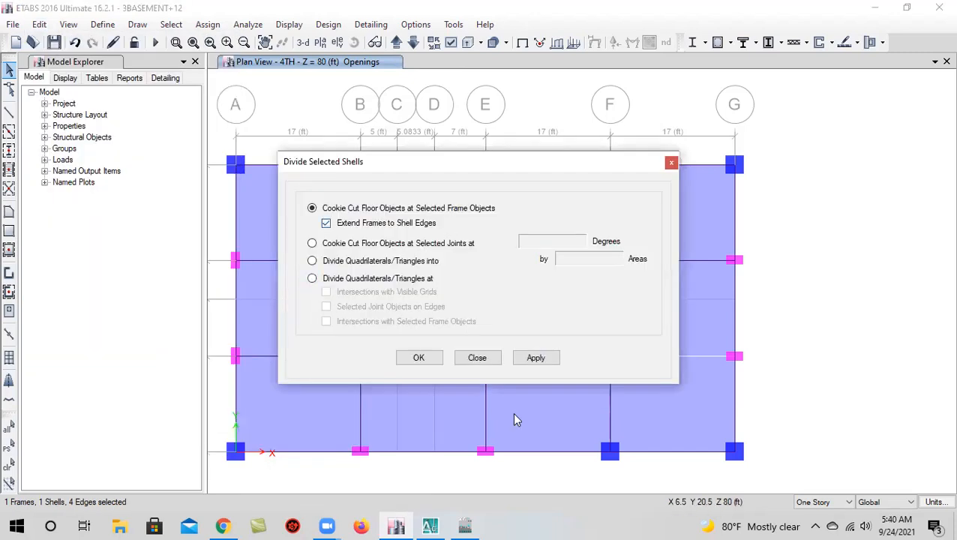
click(534, 359)
click(420, 358)
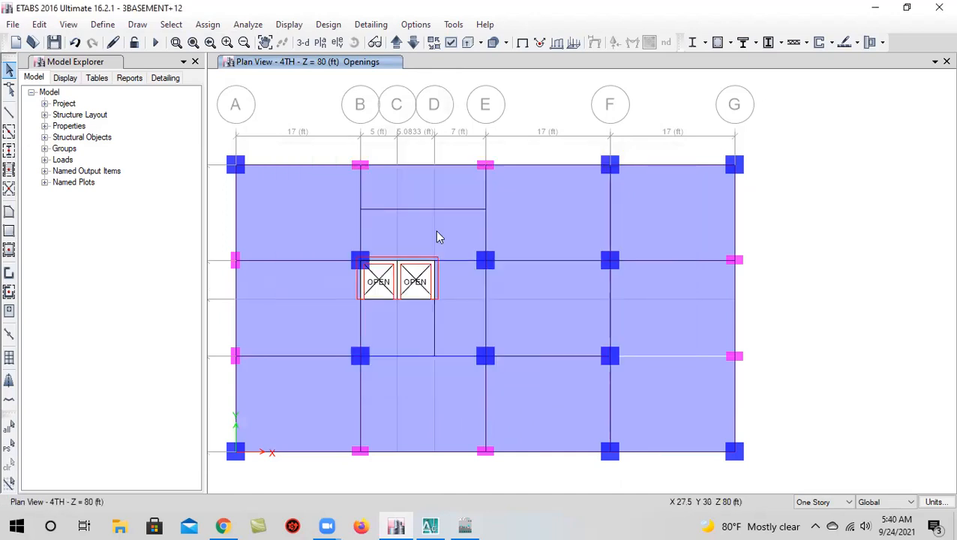
Assign the Opening type to the 4TH story panels at B–E between the intermediate beam and grid 5, and at F–G between grids 4–5
click(413, 192)
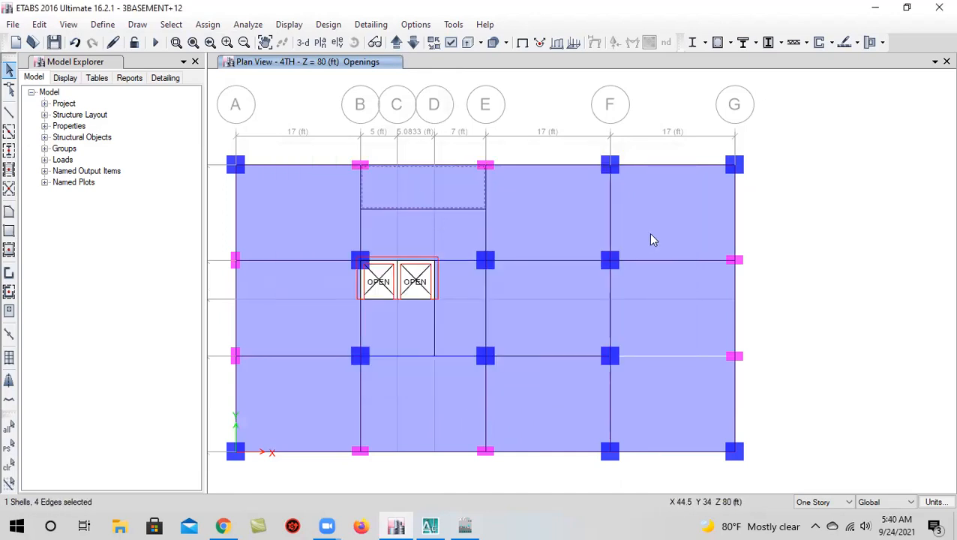
click(222, 27)
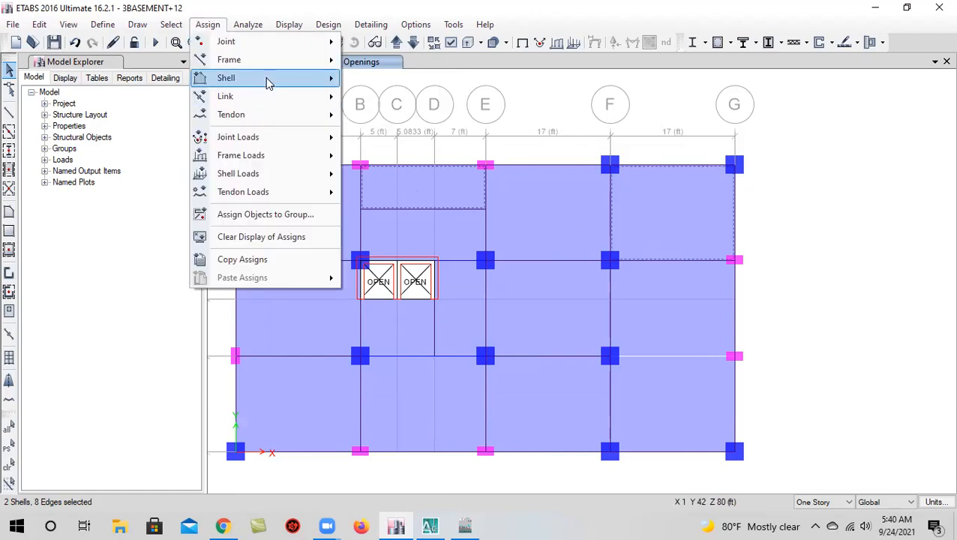
mouse_move(266, 78)
click(391, 134)
click(424, 310)
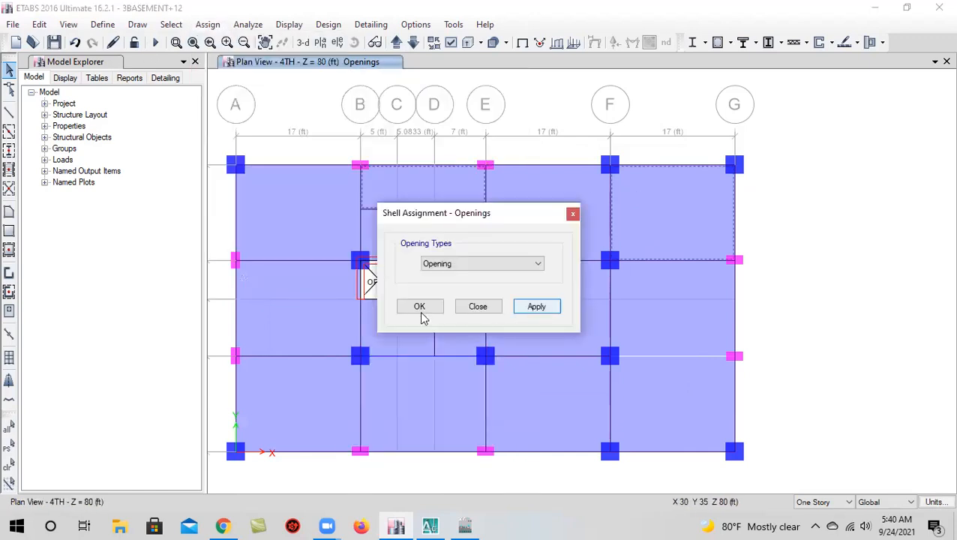
Divide the 5TH story floor panel between grids B–E and 4–5 at its intermediate beam, cookie-cutting with frames extended to shell edges
click(395, 43)
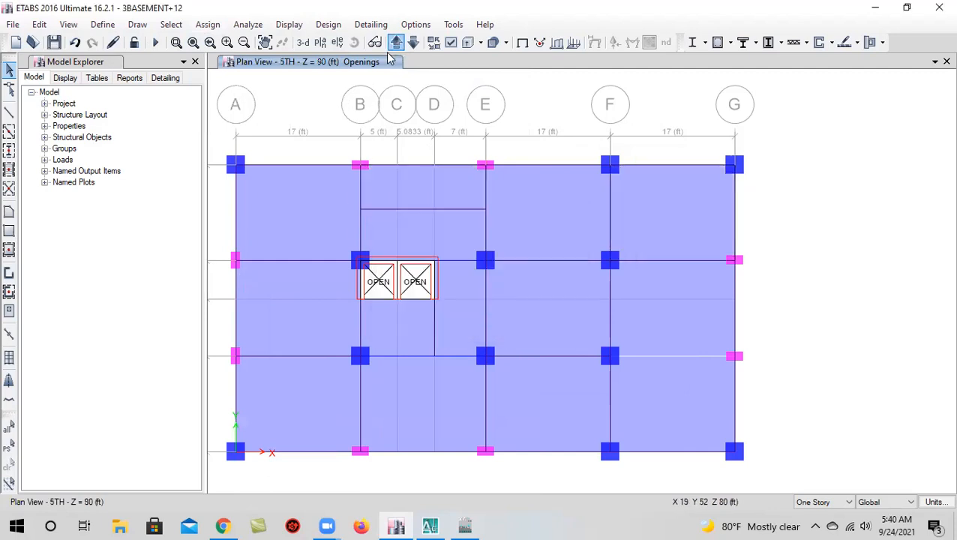
click(423, 214)
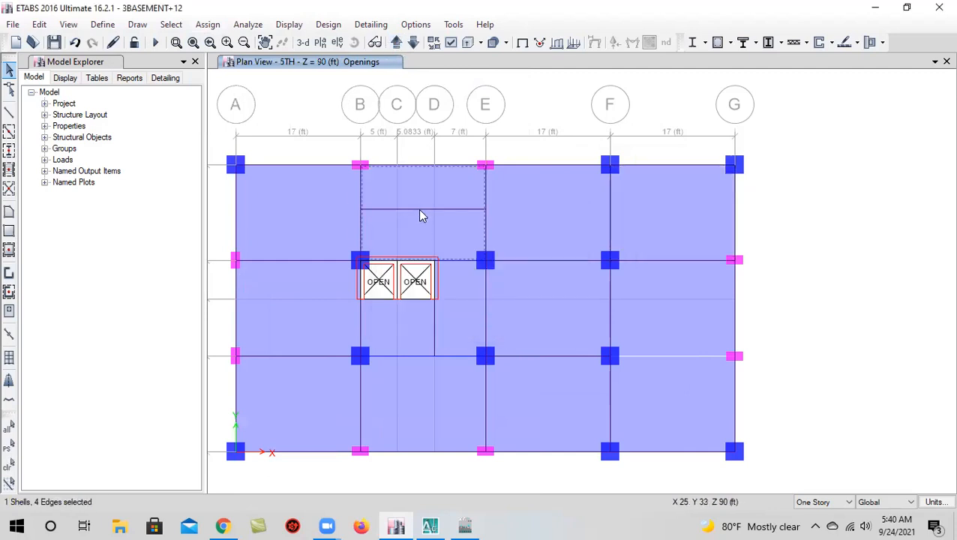
click(420, 212)
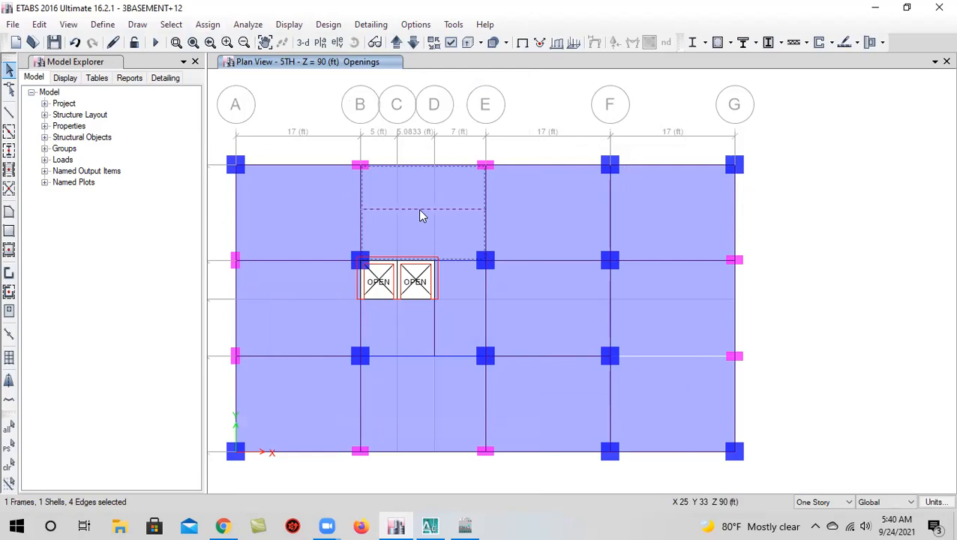
click(39, 24)
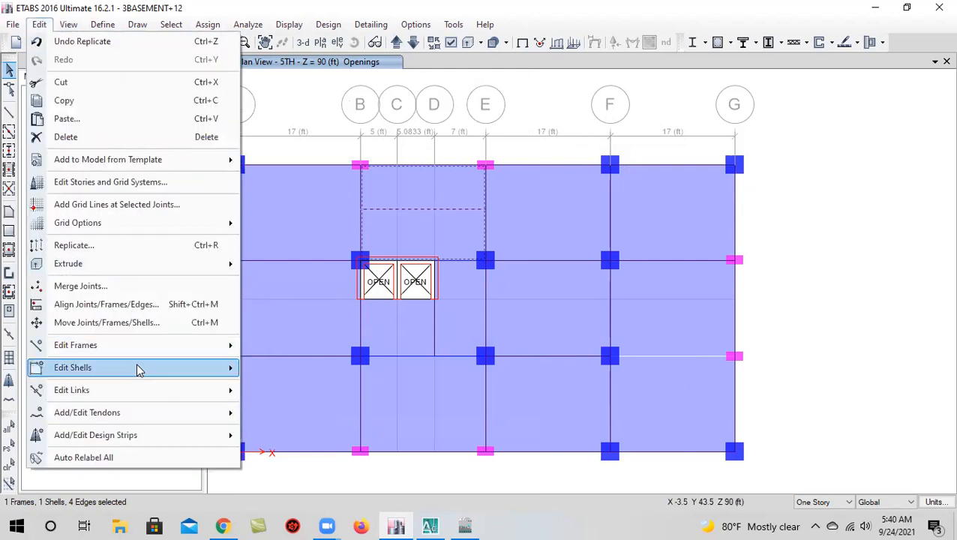
mouse_move(138, 367)
click(293, 298)
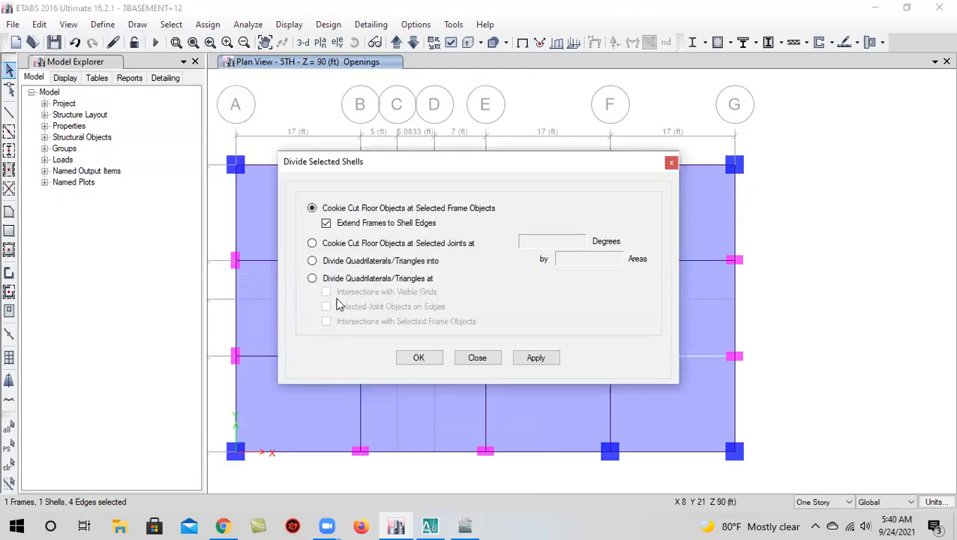
click(537, 359)
click(419, 359)
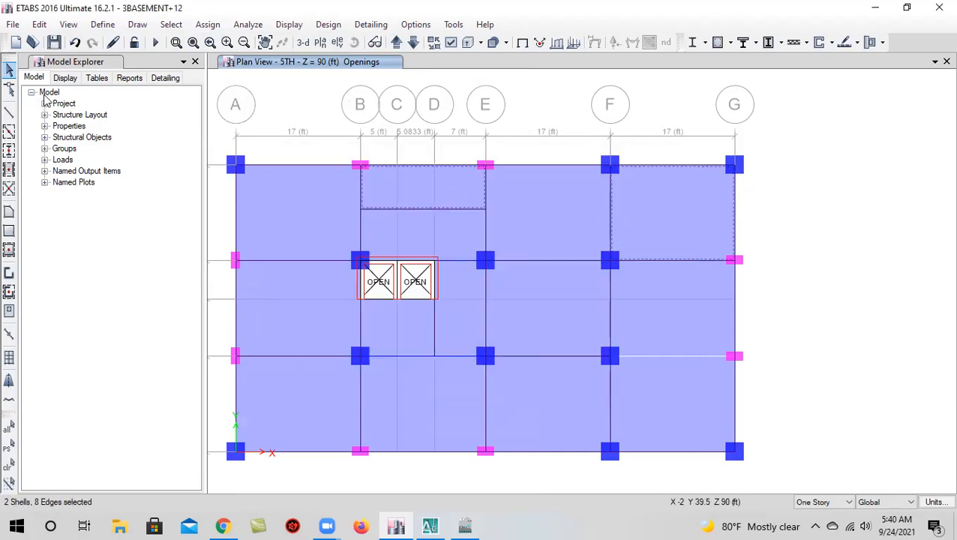
Assign the Opening type to the 5TH story panels at B–E between the intermediate beam and grid 5, and at F–G between grids 4–5
click(39, 24)
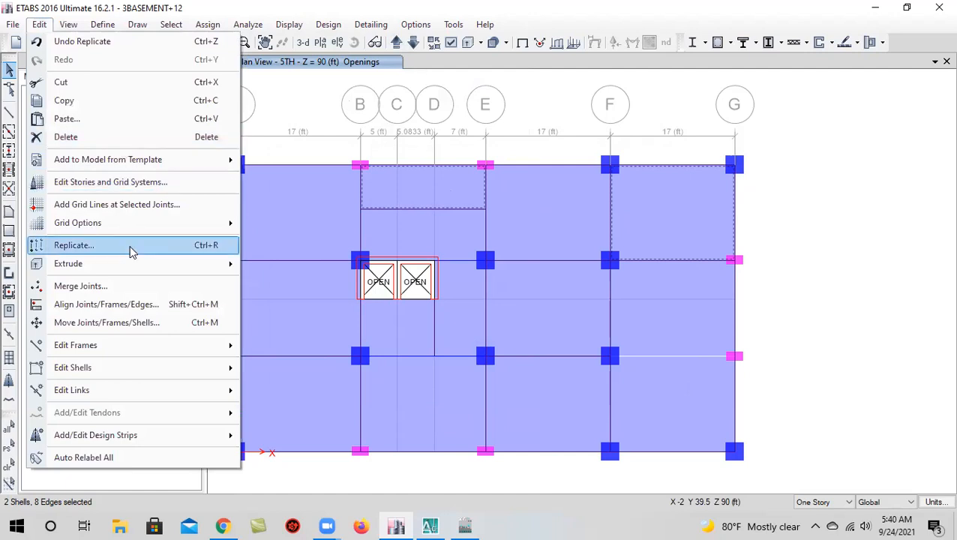
mouse_move(207, 30)
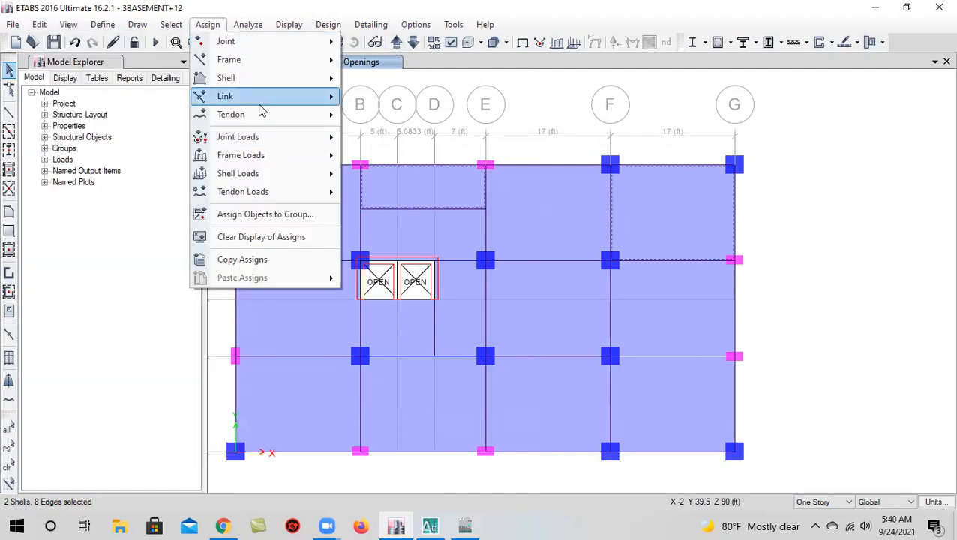
mouse_move(282, 80)
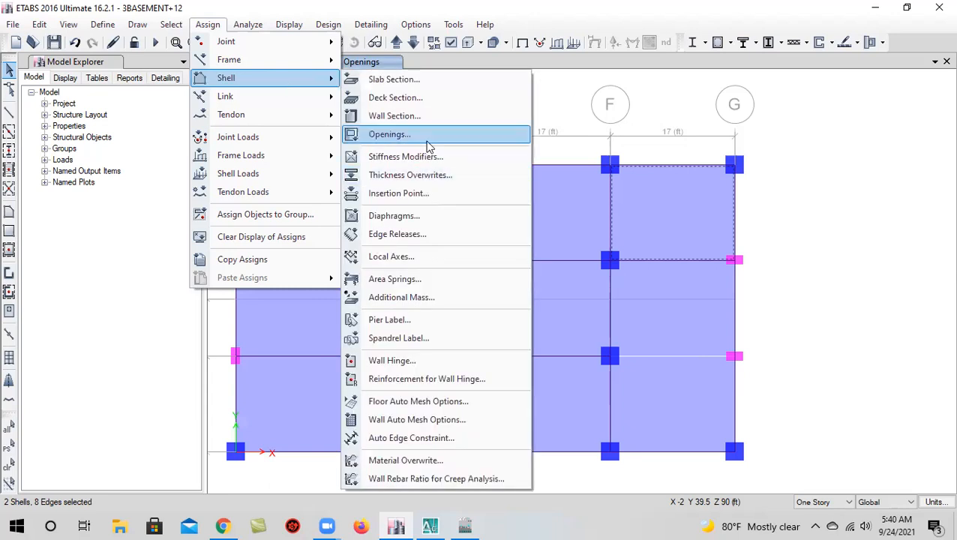
click(430, 137)
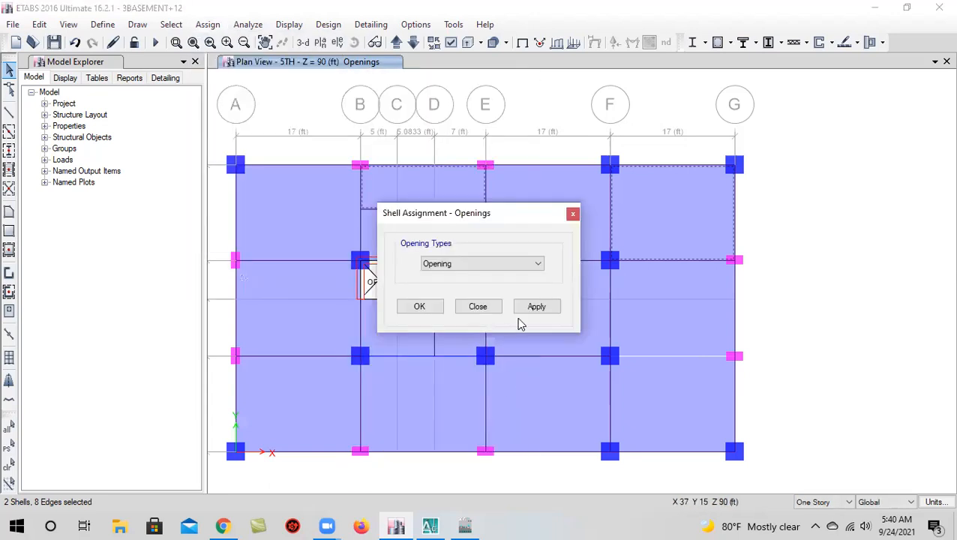
click(426, 310)
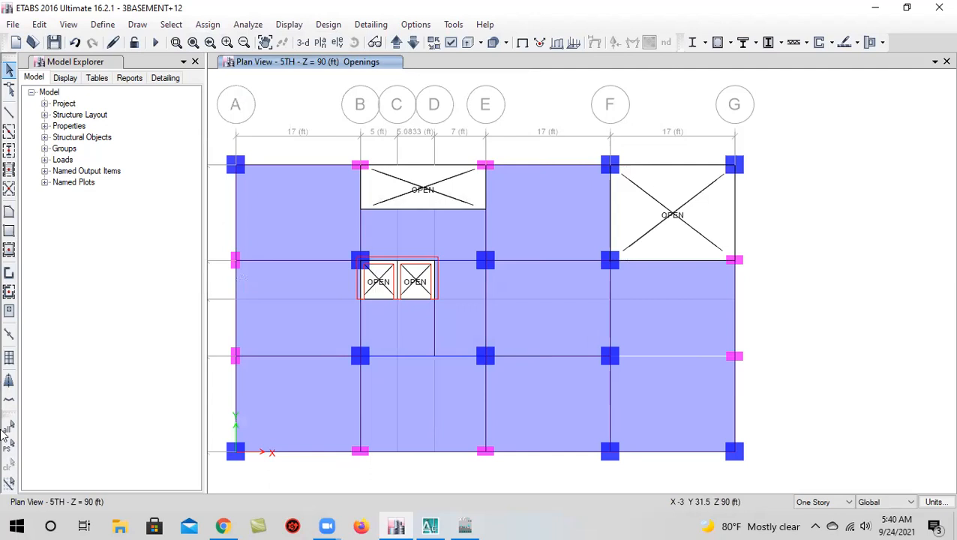
Save the model and inspect the whole building in 3-D from another angle, restoring the default 3-D view
click(302, 42)
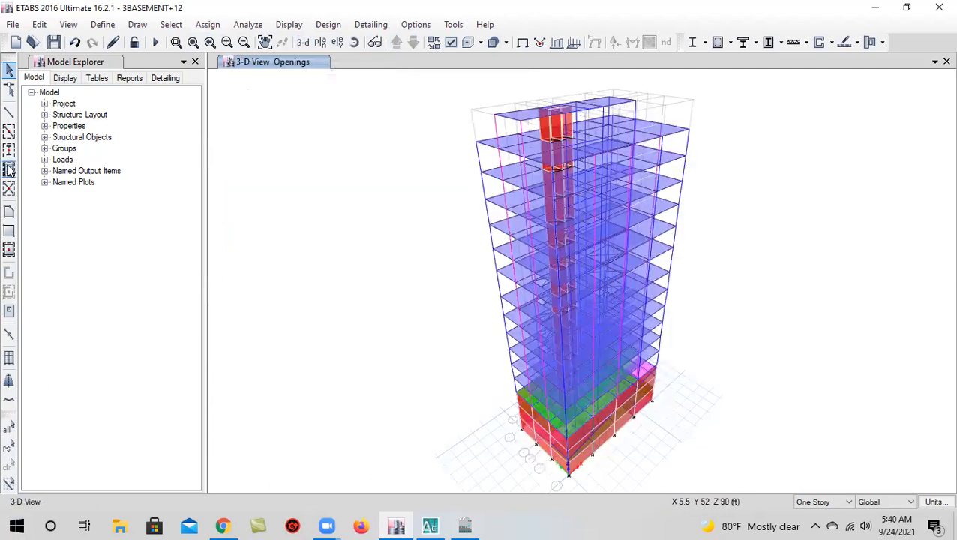
click(54, 42)
click(356, 46)
drag(761, 331, 366, 377)
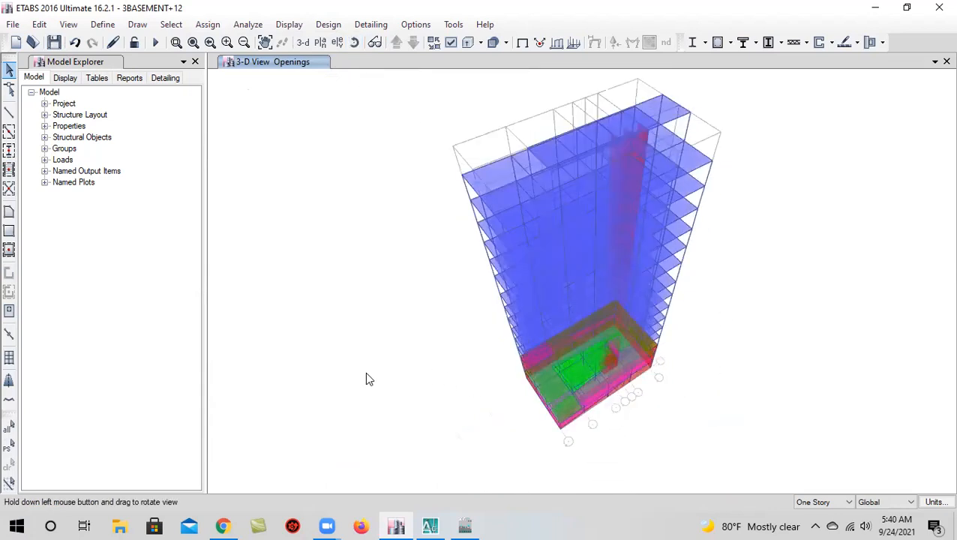
scroll(570, 371, up, 5)
scroll(507, 299, down, 5)
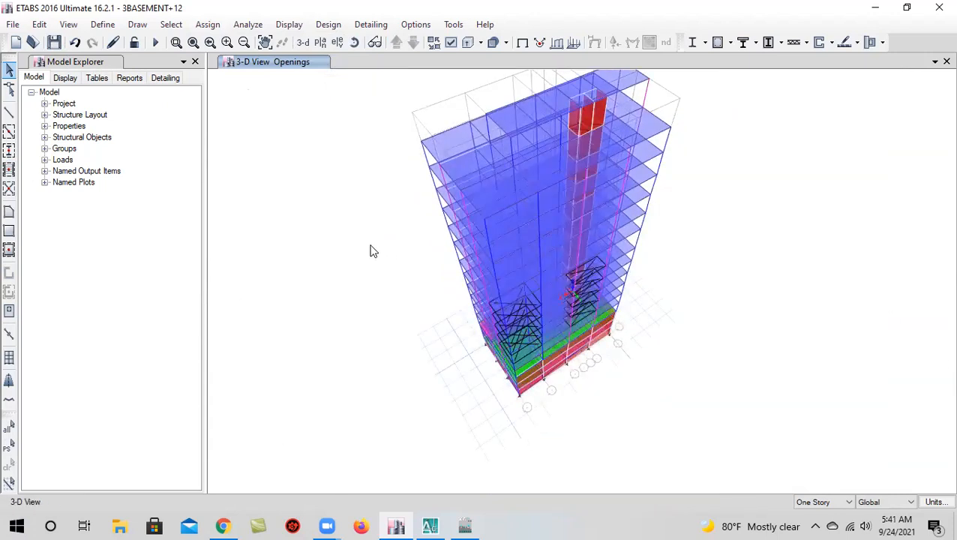
click(303, 43)
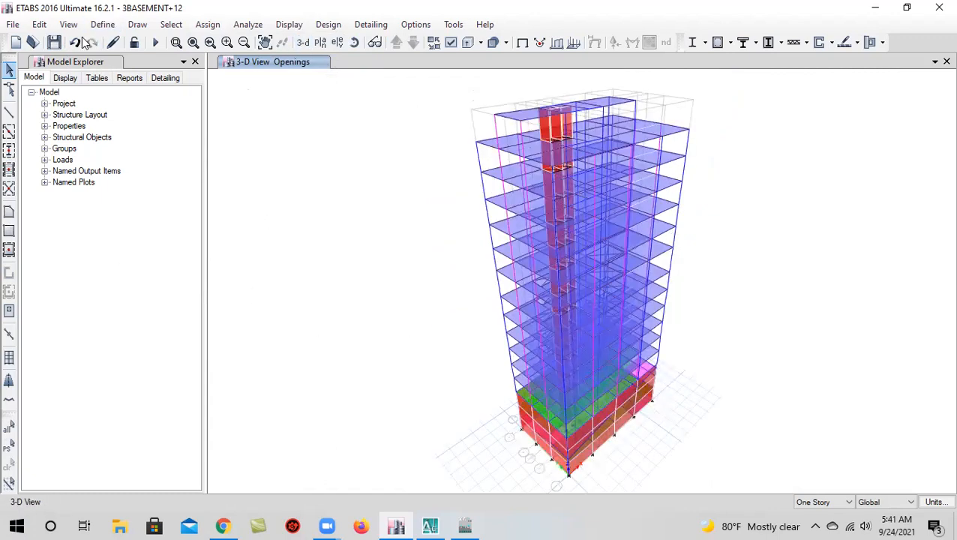
click(56, 43)
Display the plan view of the 6TH story
click(320, 43)
click(423, 273)
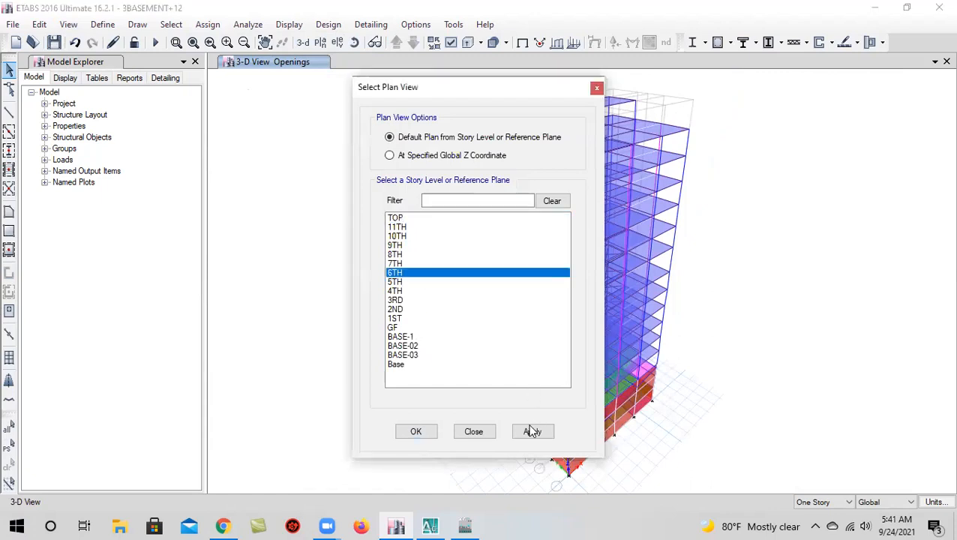
click(417, 432)
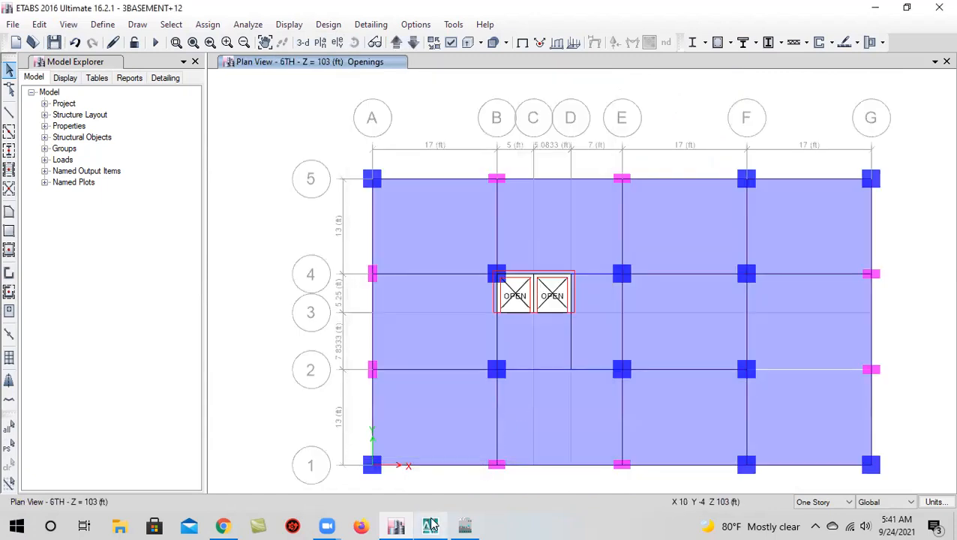
Switch to AutoCAD to examine the 6th floor guest residence plan and the floor plans above it, and return to ETABS
mouse_move(431, 525)
click(431, 469)
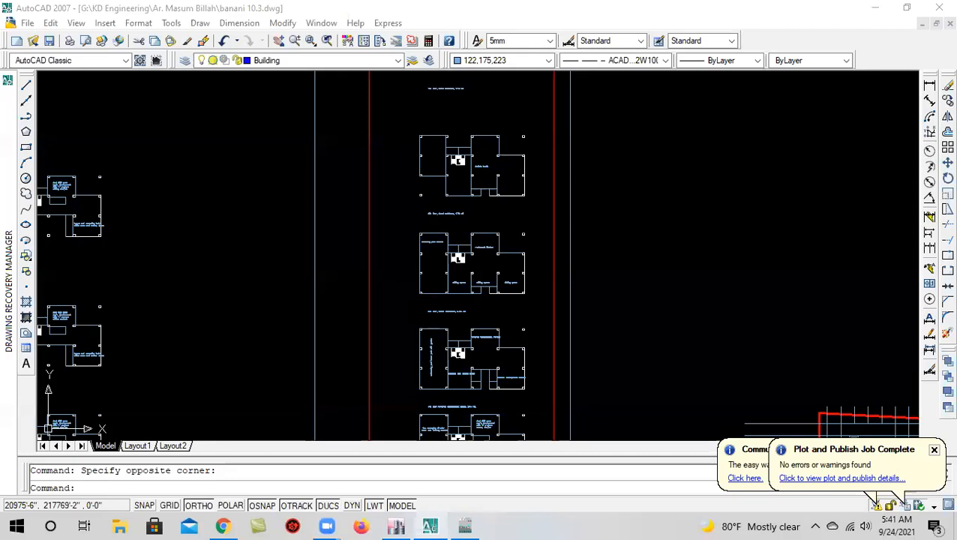
scroll(423, 334, up, 2)
middle_drag(425, 339, 420, 476)
scroll(435, 244, up, 2)
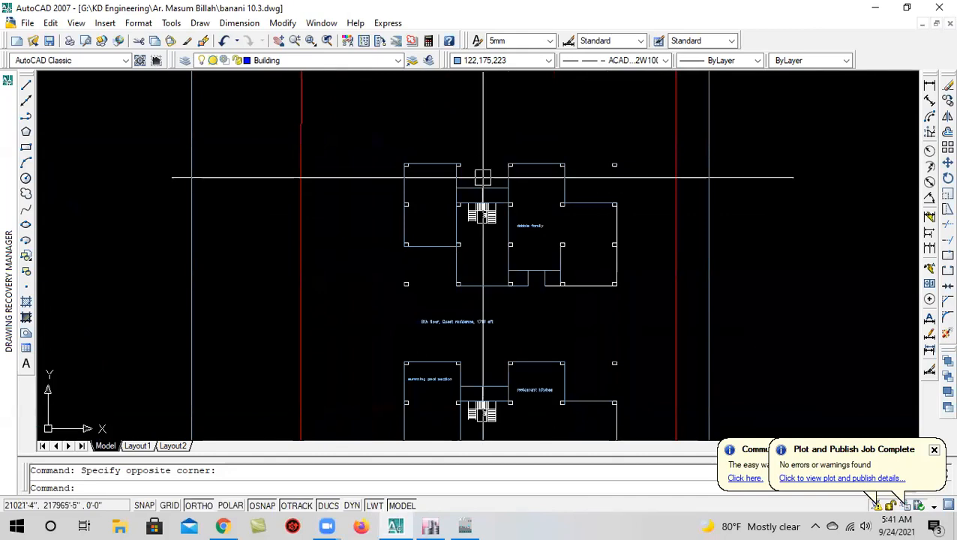
scroll(455, 289, up, 2)
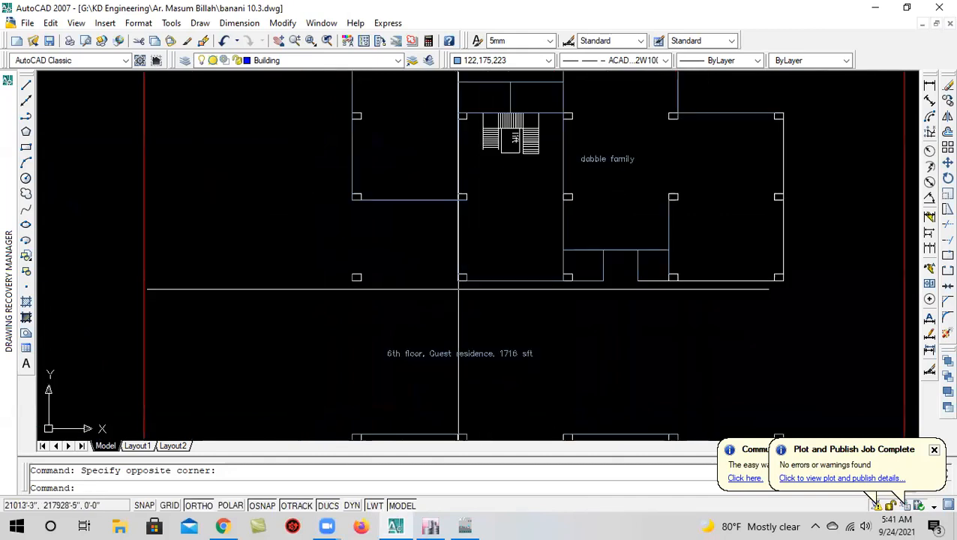
scroll(455, 289, down, 1)
middle_drag(496, 193, 493, 315)
scroll(452, 224, down, 2)
middle_drag(494, 183, 481, 292)
scroll(473, 212, down, 2)
middle_drag(490, 253, 499, 318)
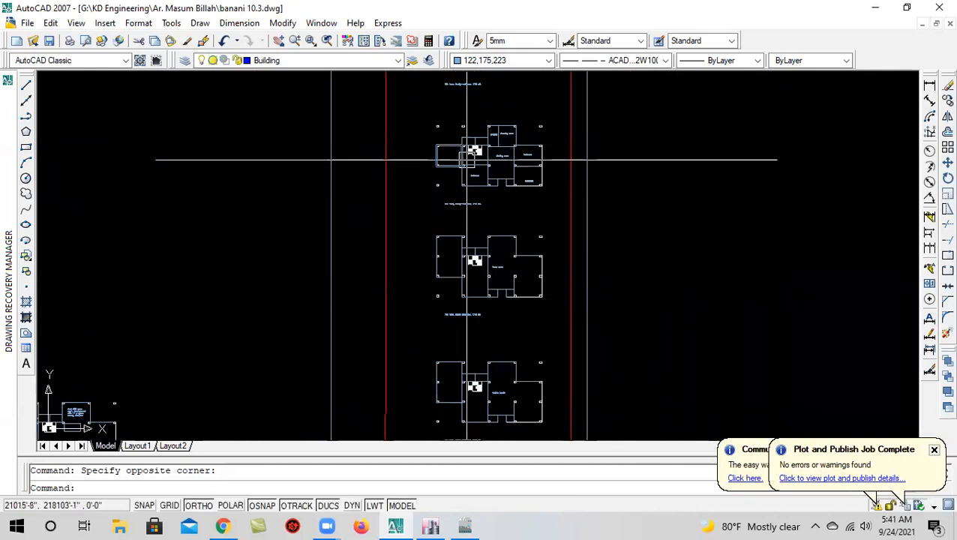
click(430, 527)
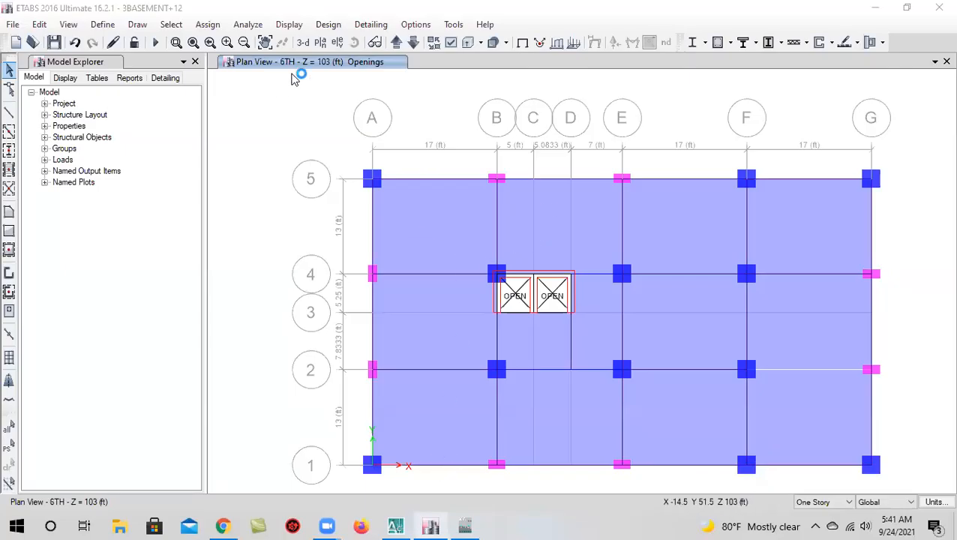
Replicate the 5TH story's intermediate beam, spanning B–E between grids 4 and 5, to the 6TH and 7TH stories
click(415, 43)
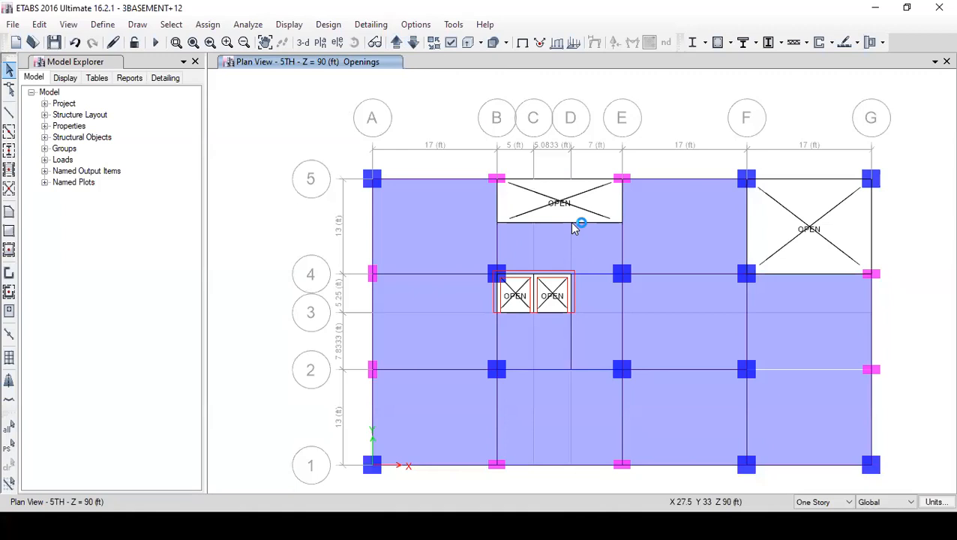
click(575, 222)
click(41, 25)
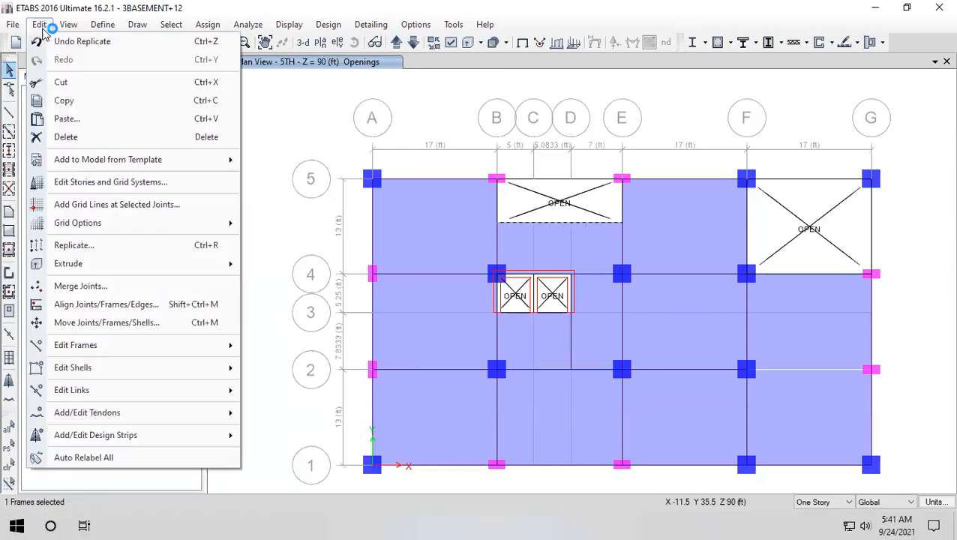
click(41, 25)
click(41, 25)
click(44, 25)
click(45, 24)
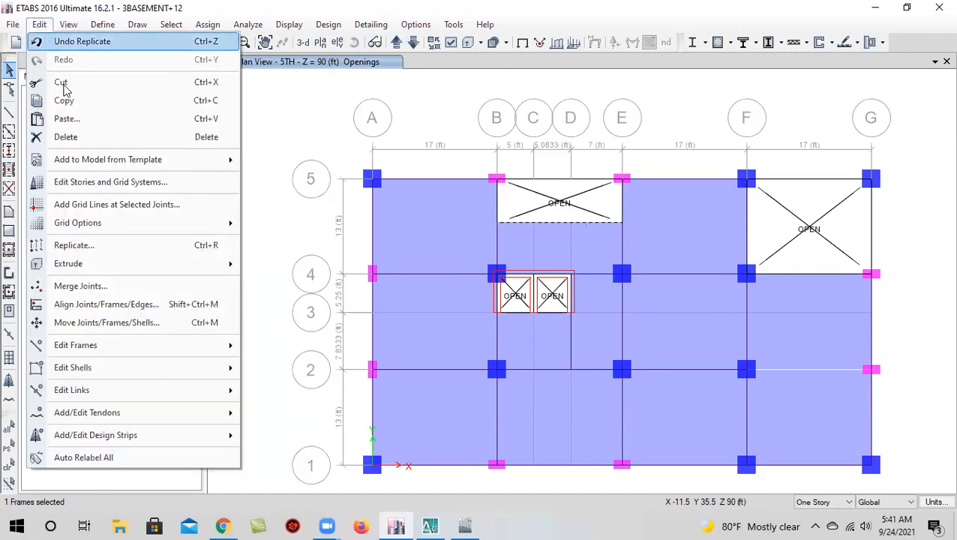
click(102, 249)
click(484, 141)
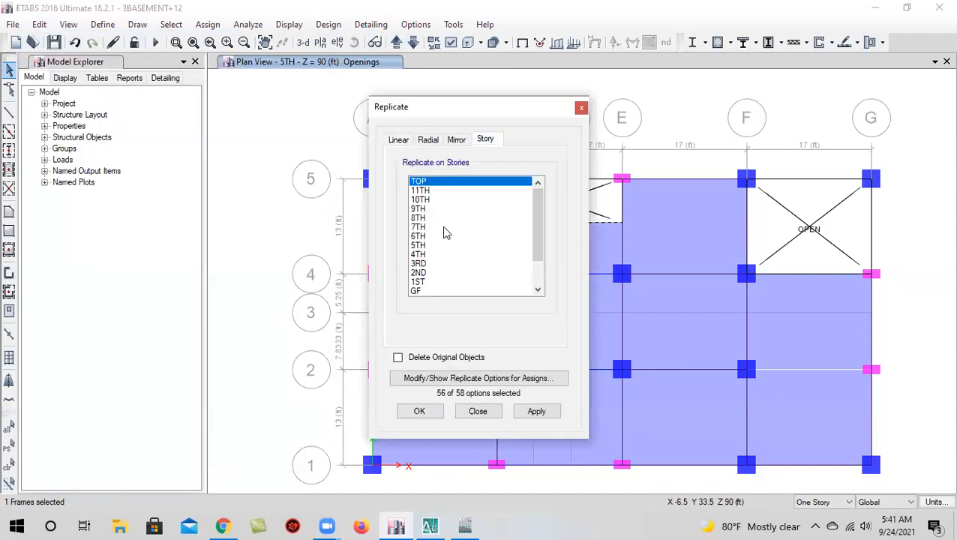
click(434, 236)
ctrl+click(434, 227)
click(536, 412)
click(420, 413)
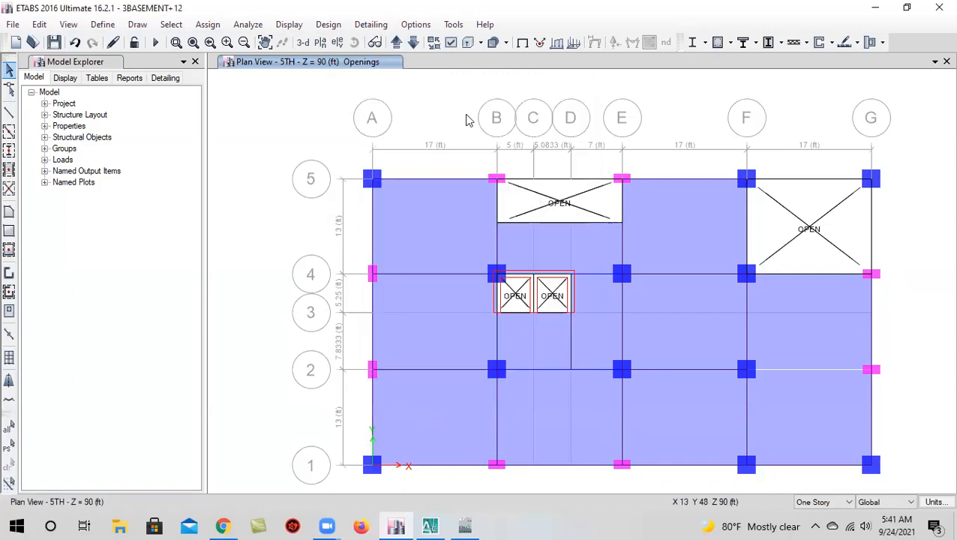
On the 6TH story, divide the B–E slab panel between grids 4 and 5 by cookie cutting it at the intermediate beam
click(397, 44)
click(502, 189)
click(41, 24)
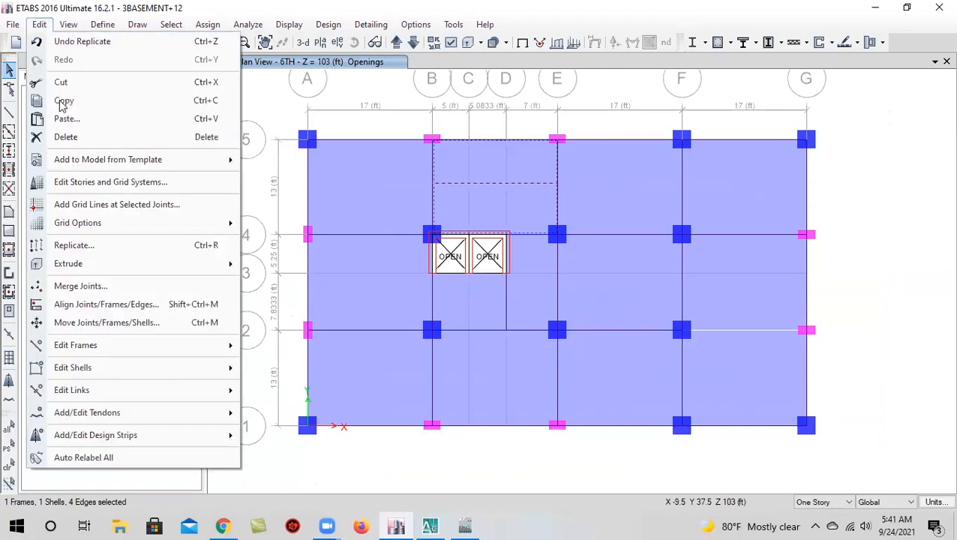
mouse_move(118, 371)
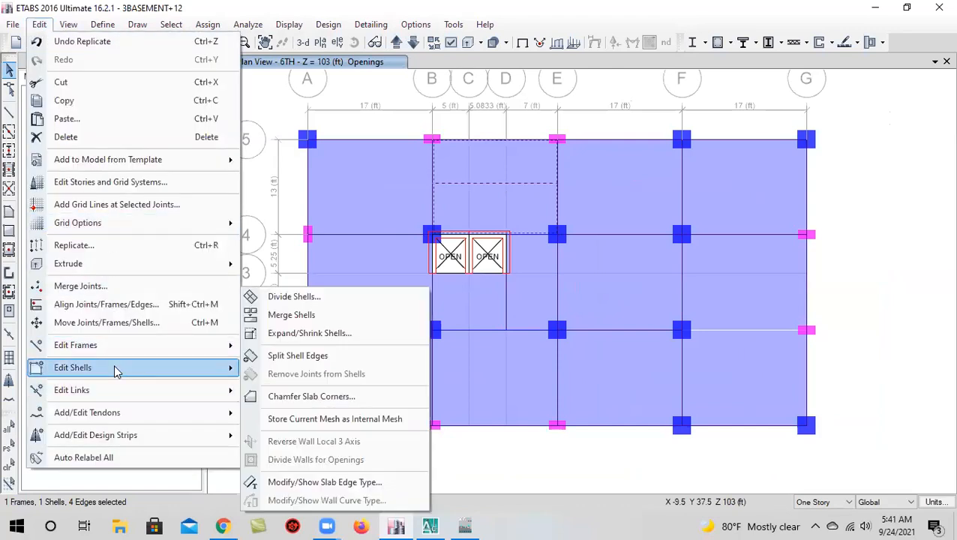
click(296, 297)
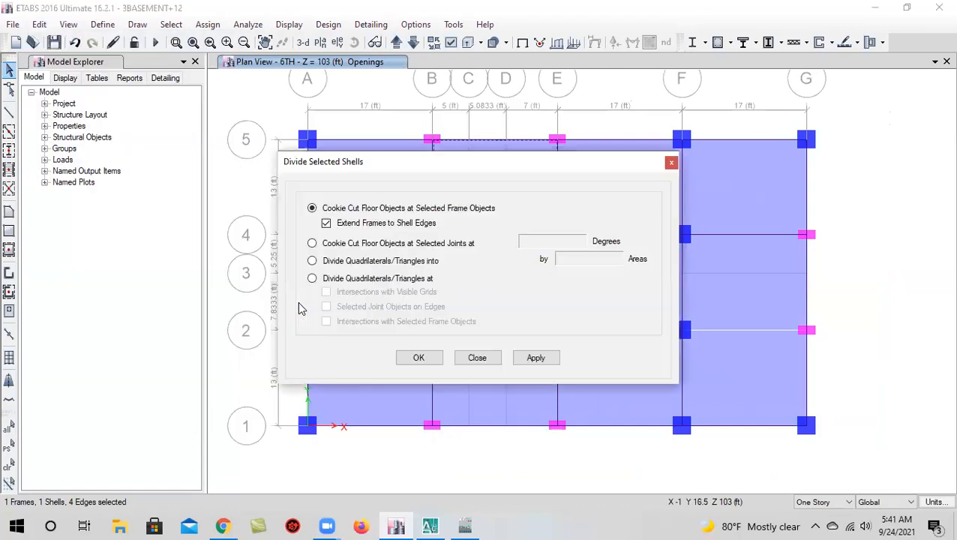
click(520, 358)
click(434, 357)
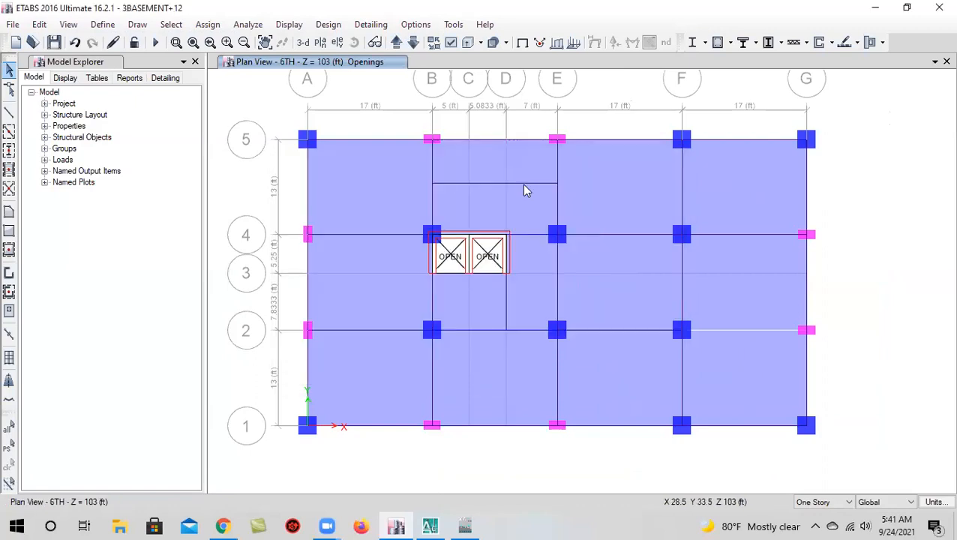
Assign the Opening type to the 6TH story panels at B–E above the intermediate beam, F–G between grids 4–5, and A–B between grids 1–2
click(523, 173)
click(764, 201)
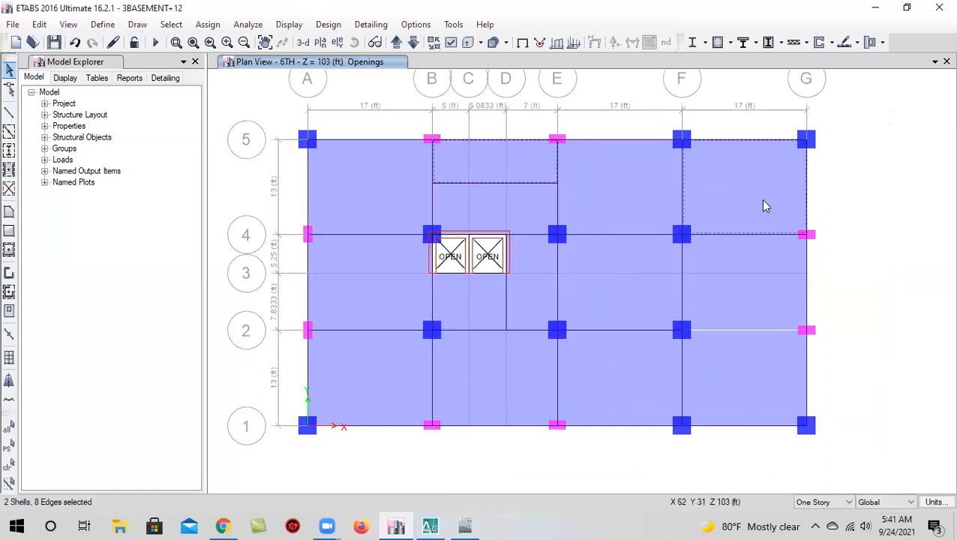
click(378, 376)
click(208, 24)
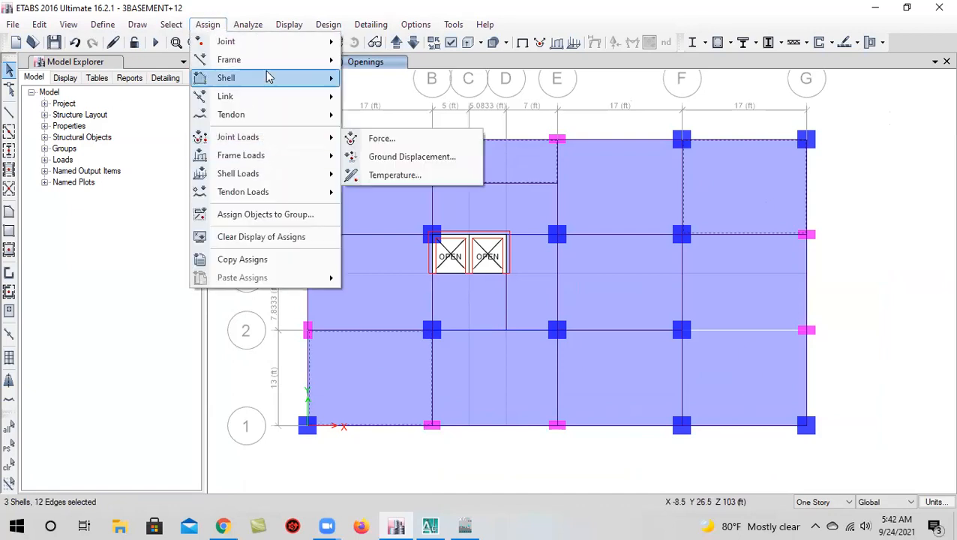
mouse_move(264, 82)
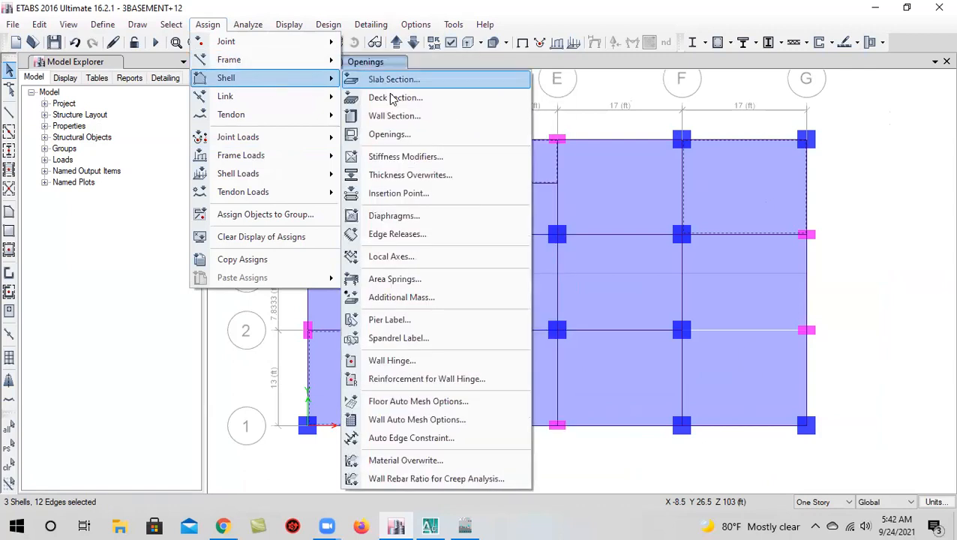
click(389, 134)
click(537, 308)
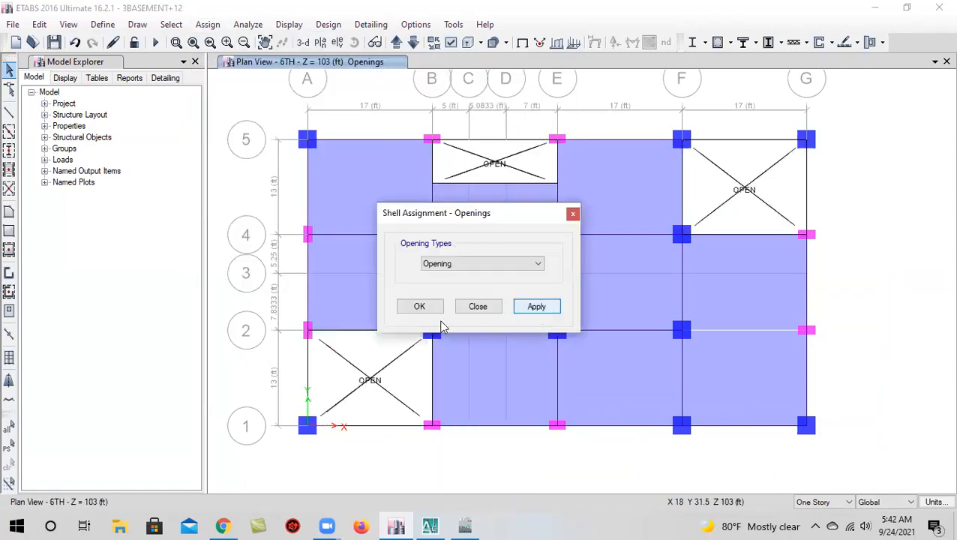
click(419, 307)
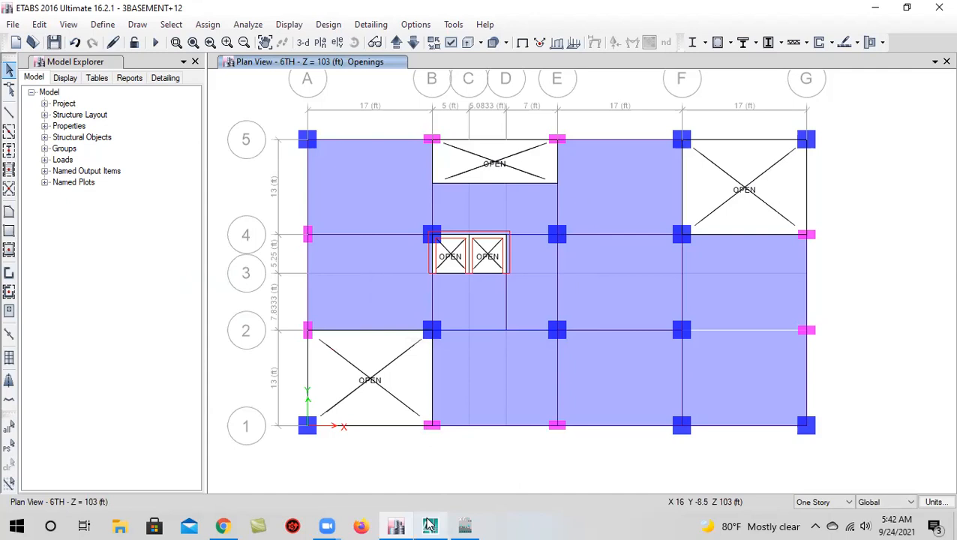
Switch to AutoCAD to examine the 7th floor guest residence plan, and return to ETABS
click(429, 526)
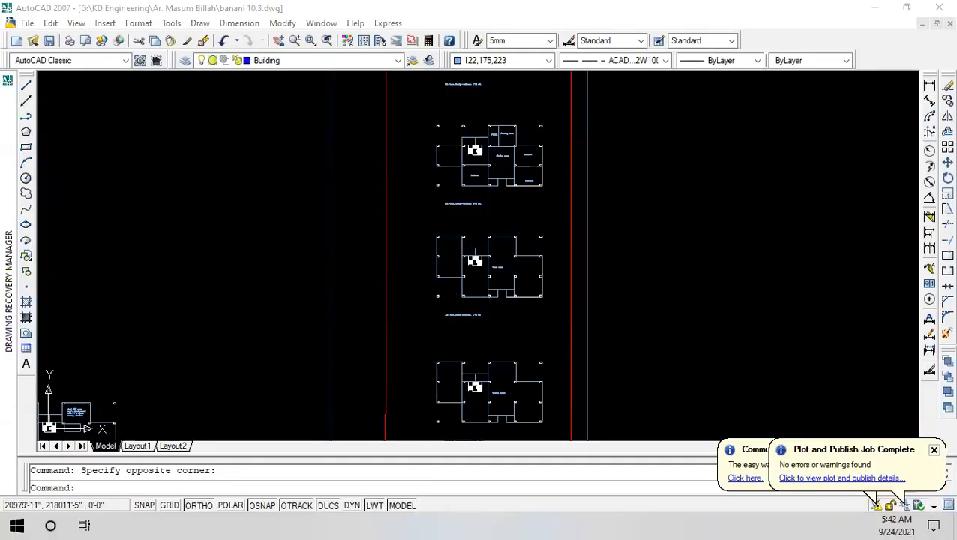
scroll(454, 323, up, 4)
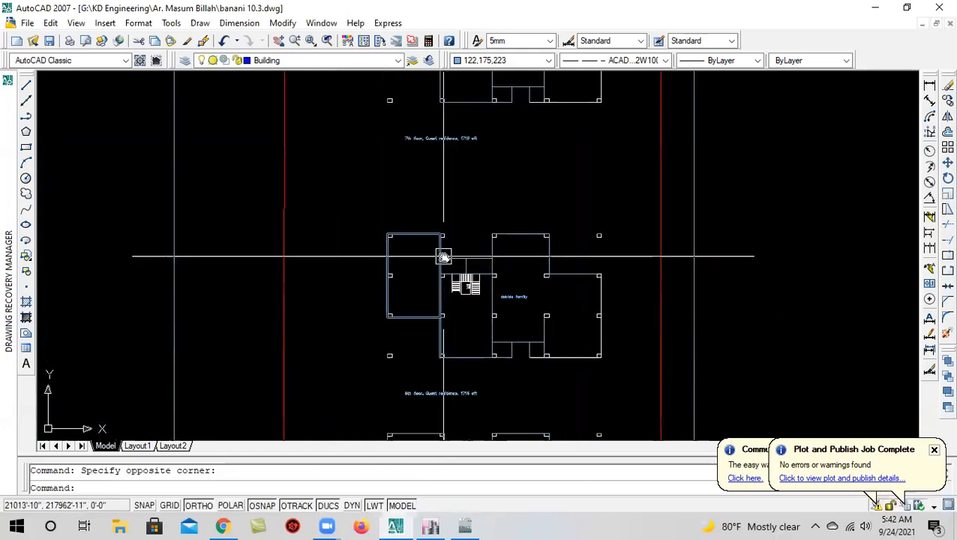
middle_drag(443, 257, 442, 308)
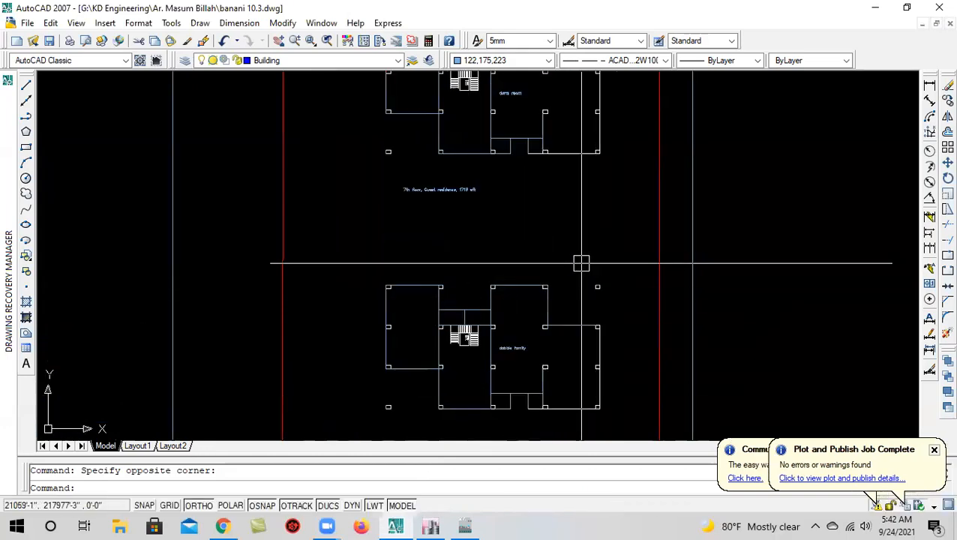
scroll(582, 263, down, 3)
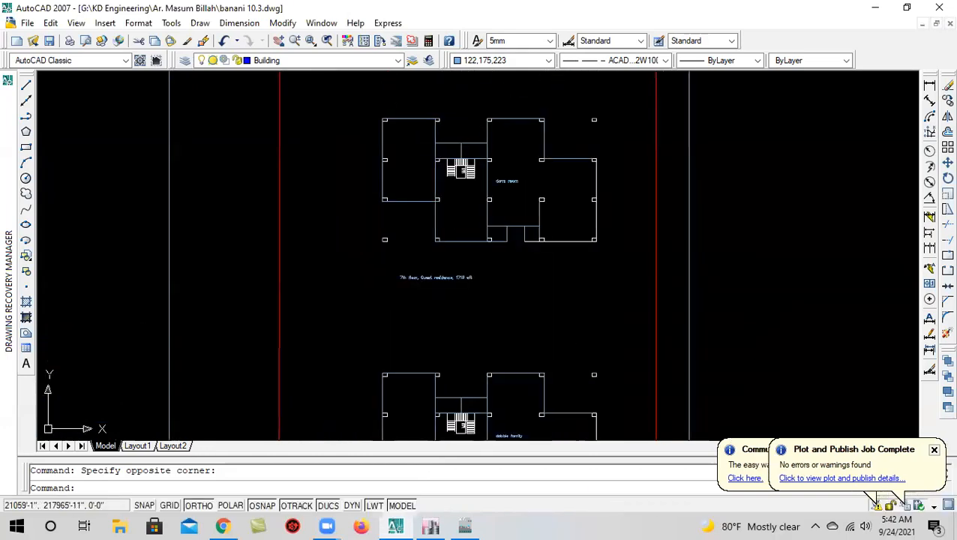
click(433, 525)
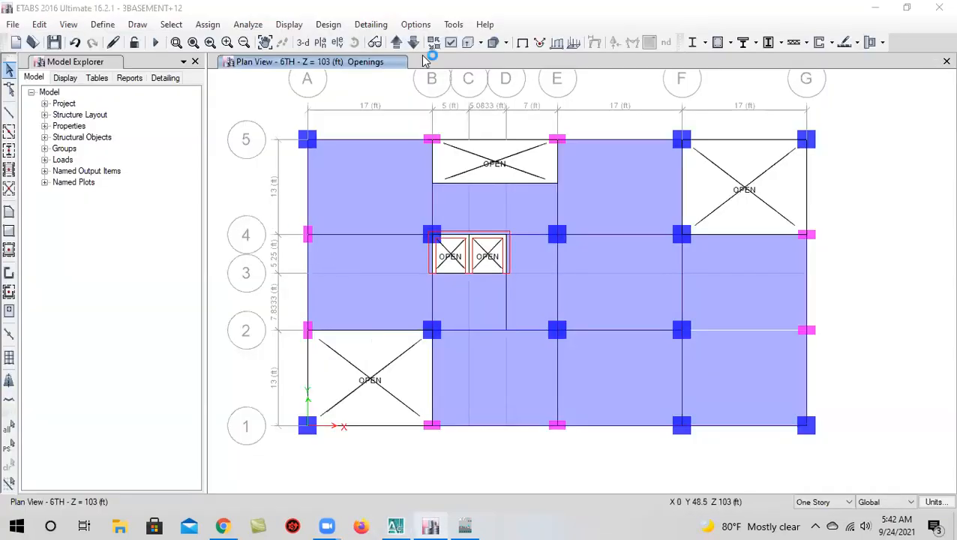
On the 7TH story, cookie cut the B–E slab panel between grids 4 and 5 at the intermediate beam
click(396, 43)
click(518, 186)
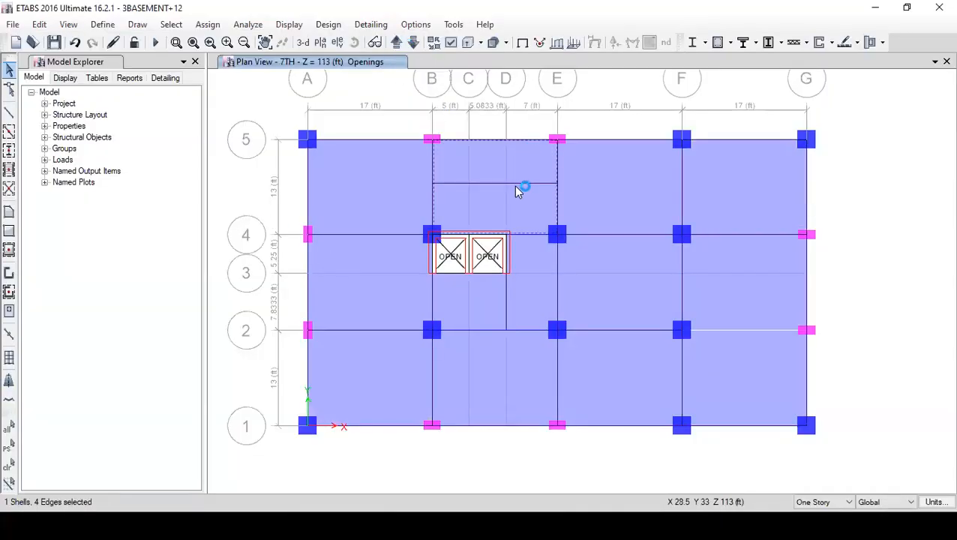
click(39, 24)
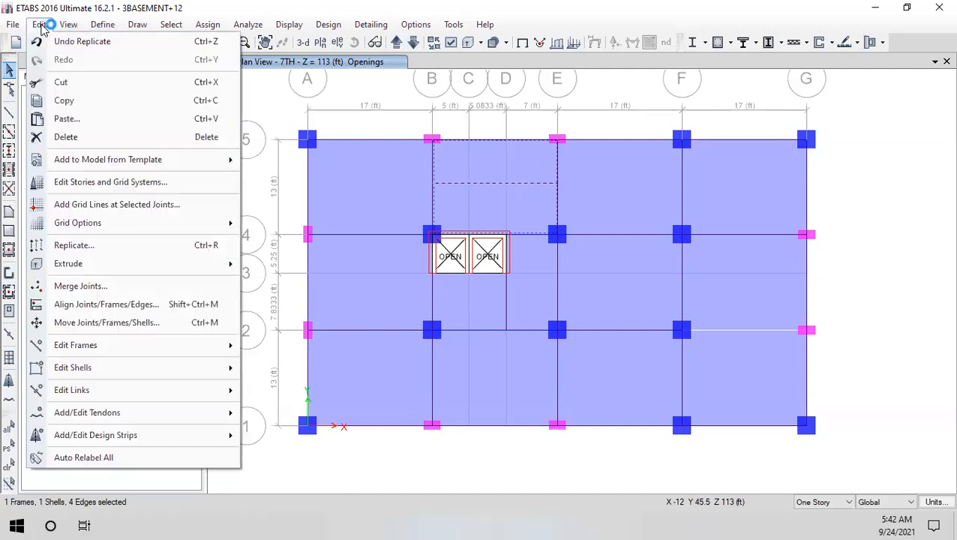
mouse_move(138, 373)
click(292, 294)
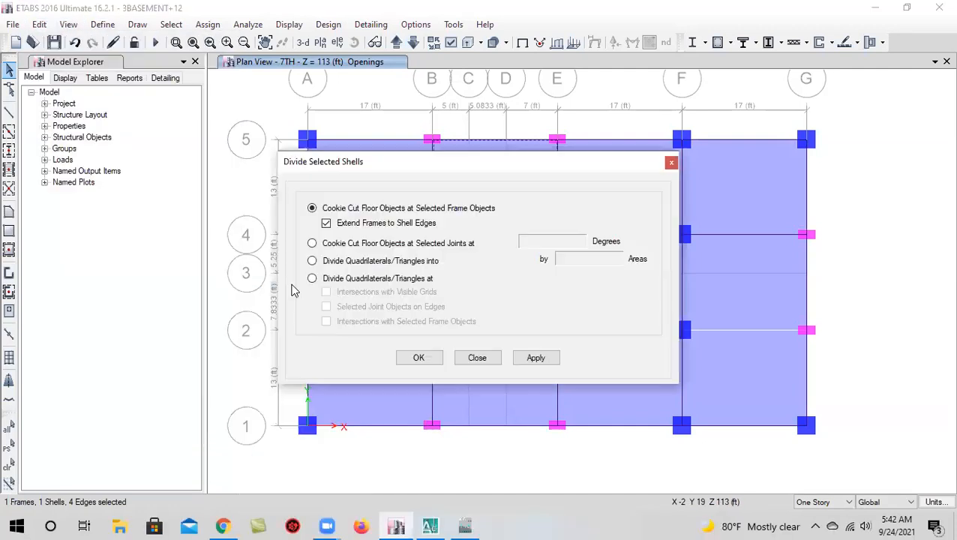
click(421, 359)
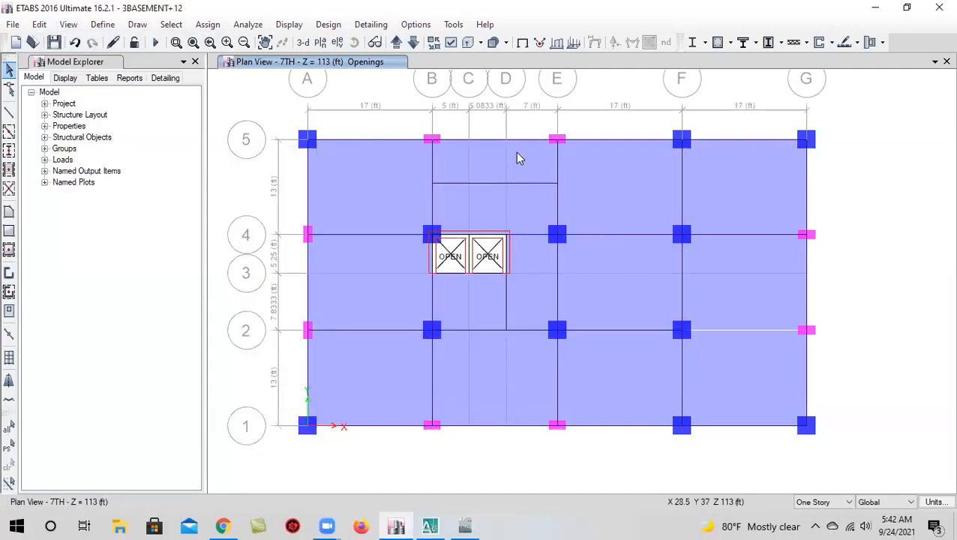
Assign the Opening type to the 7TH story panels at B–E above the intermediate beam, F–G/4–5 and A–B/1–2, and save the model
click(511, 175)
click(689, 179)
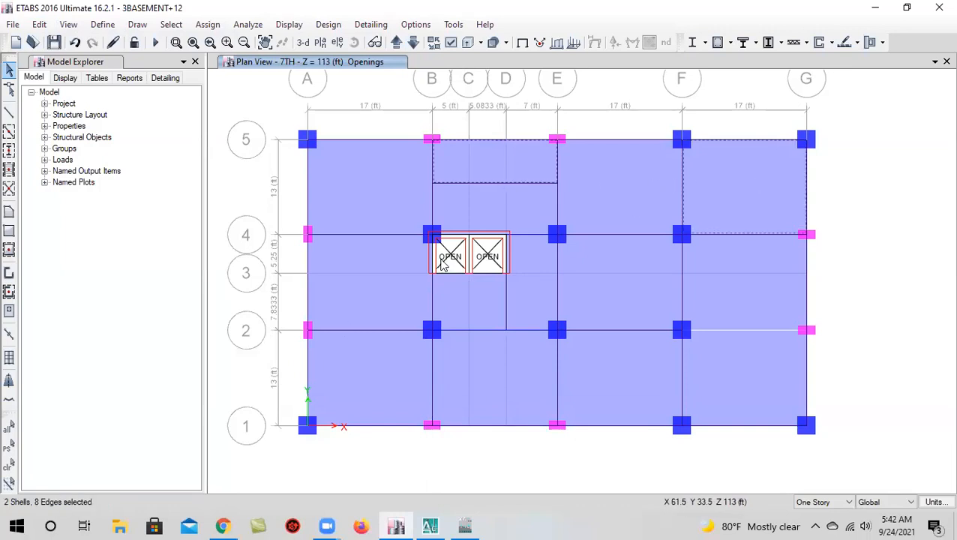
click(347, 355)
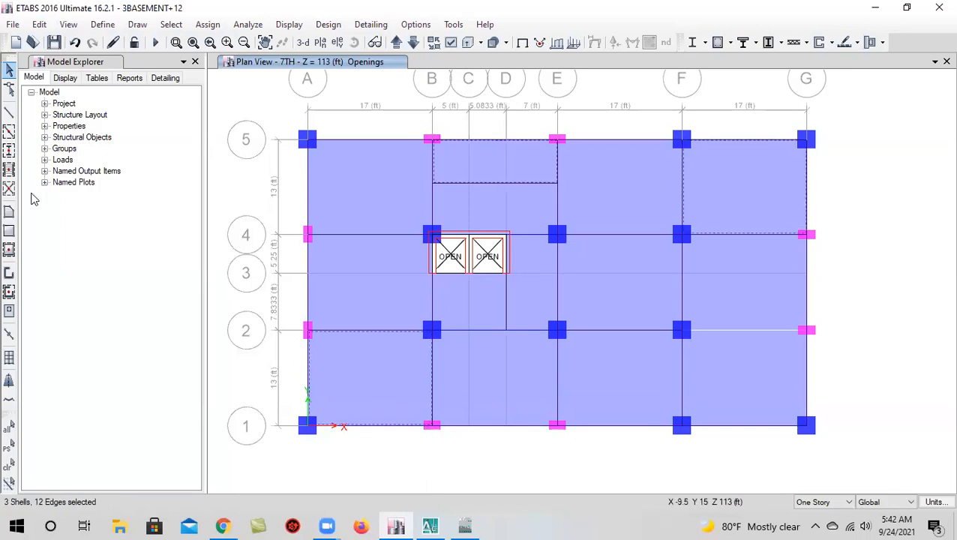
click(42, 25)
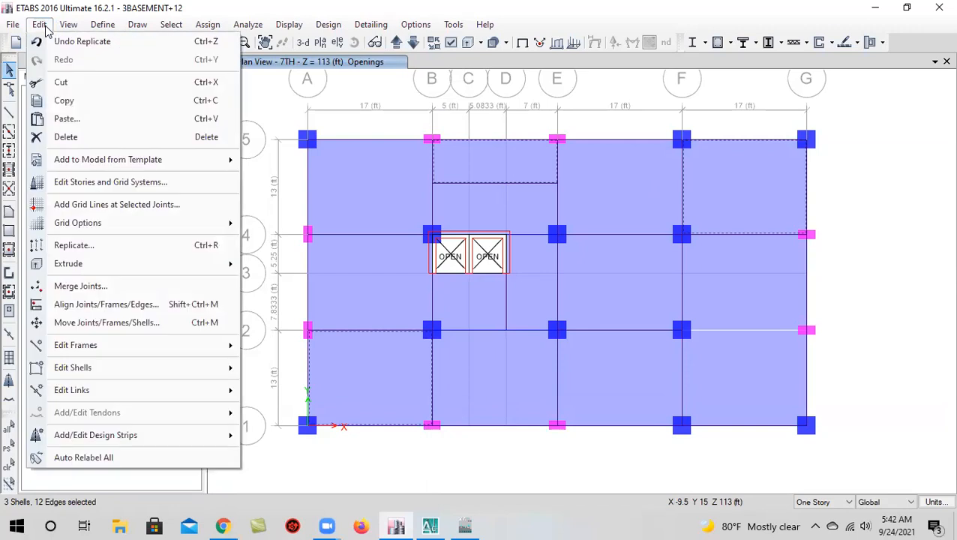
click(42, 25)
click(68, 24)
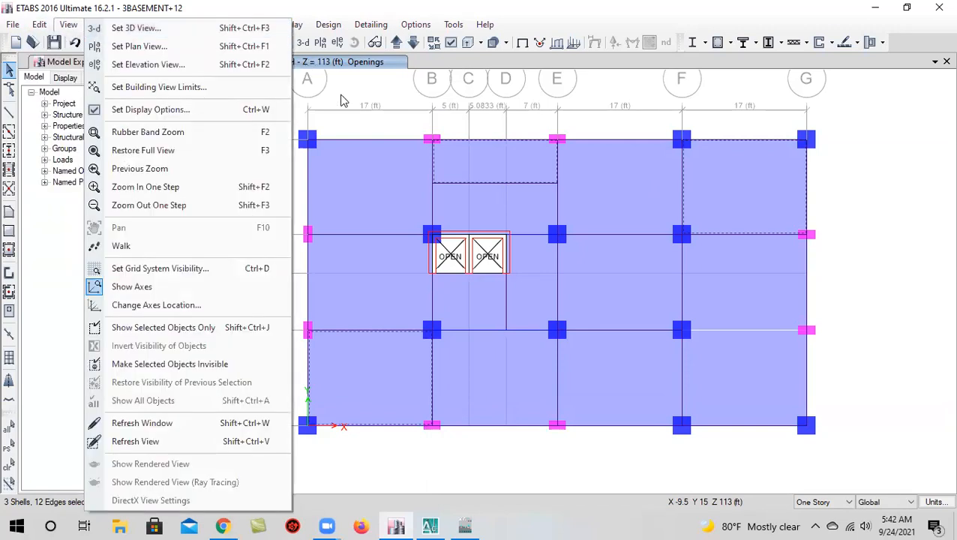
click(338, 97)
click(208, 24)
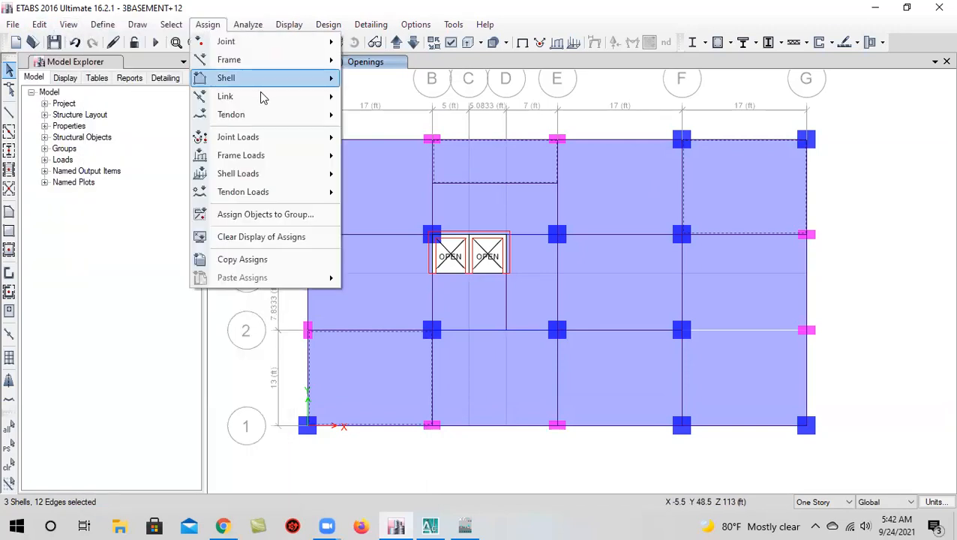
click(248, 78)
click(425, 134)
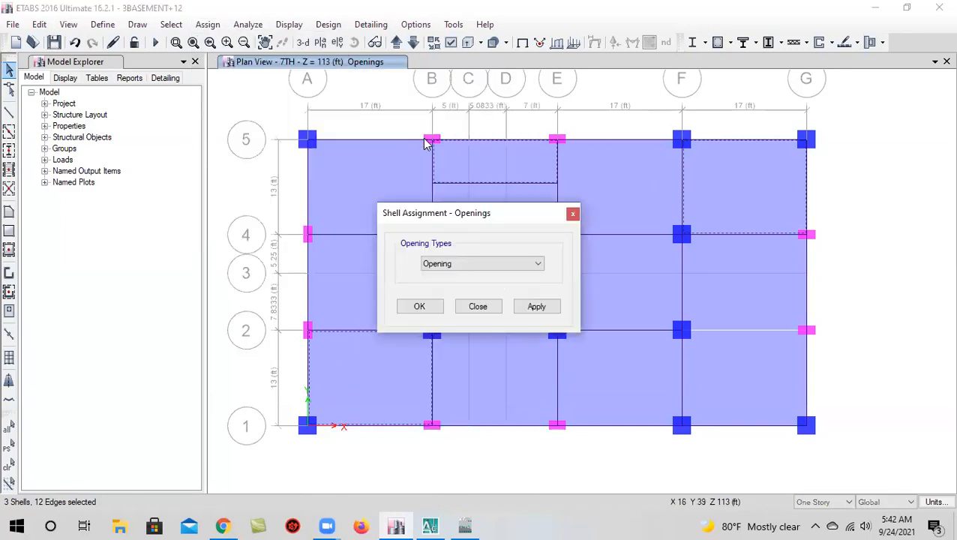
click(535, 308)
click(420, 307)
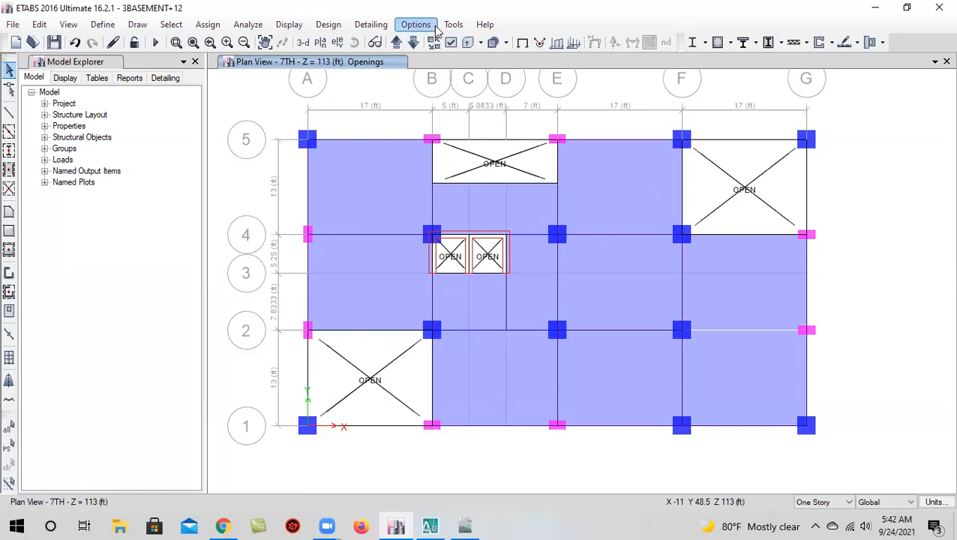
click(54, 42)
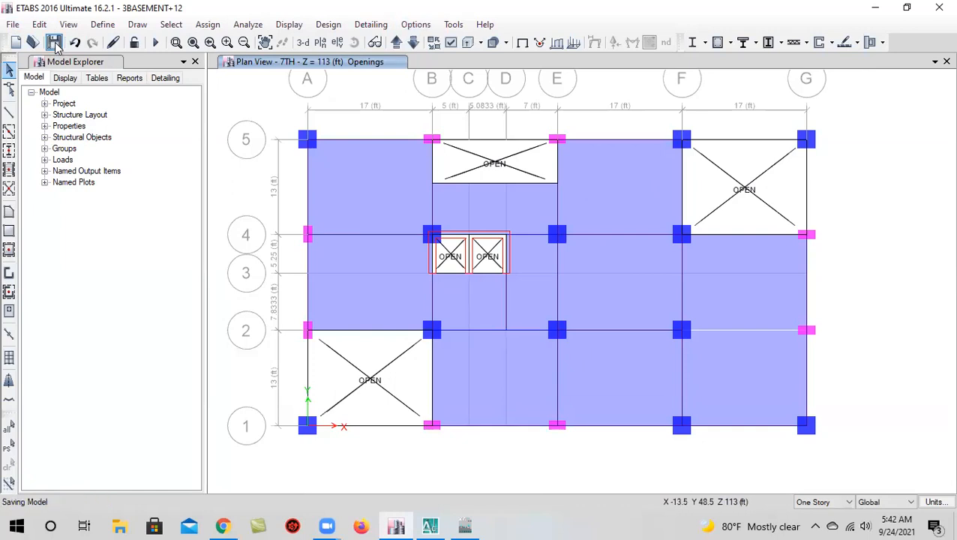
Draw an FB-12X18 beam along grid 2 between F and G on the 7TH story, and display the 6TH story plan
scroll(509, 259, down, 3)
scroll(510, 258, up, 3)
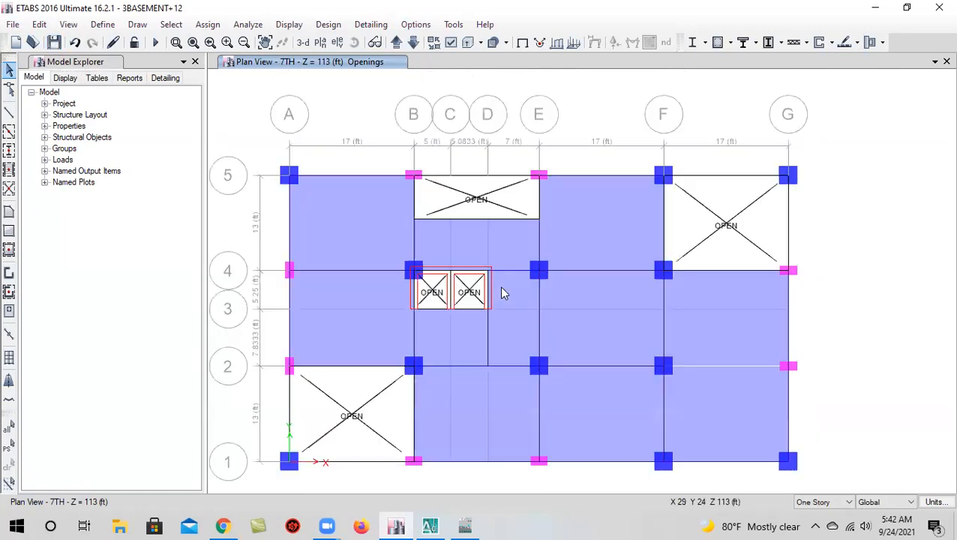
middle_drag(636, 370, 619, 310)
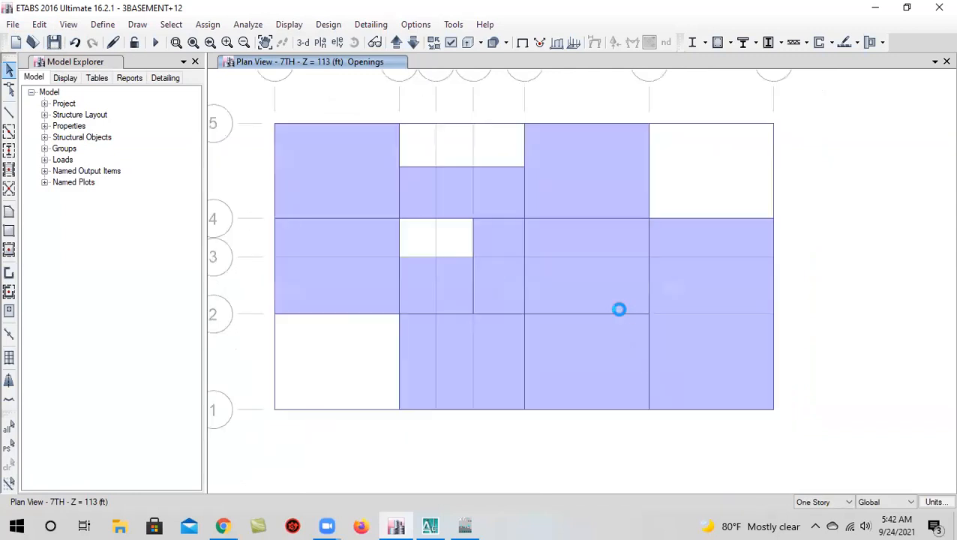
click(9, 111)
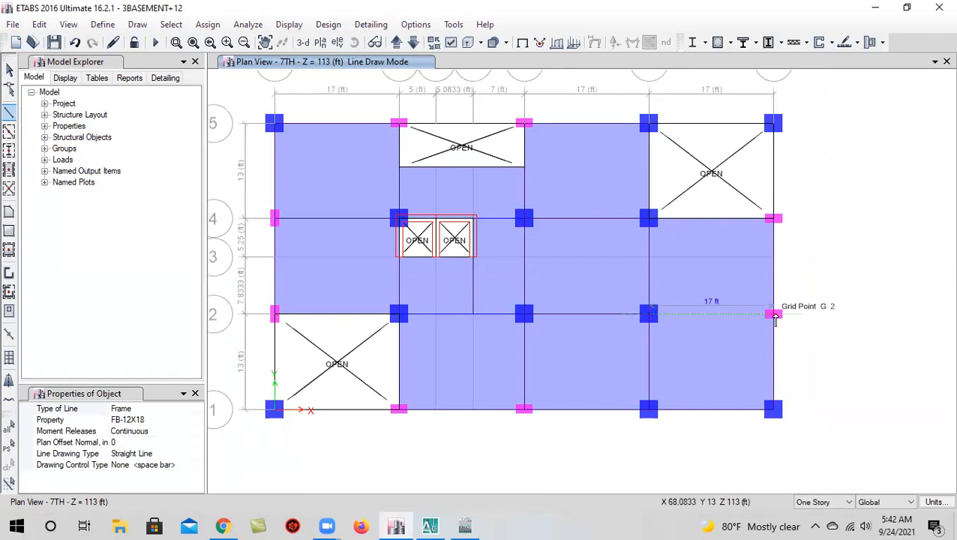
click(746, 345)
click(413, 42)
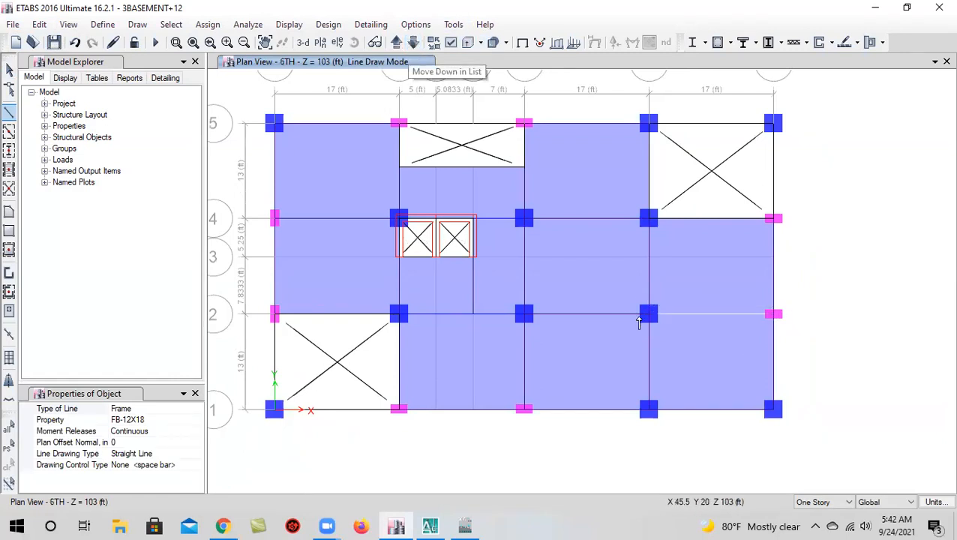
Draw FB-12X18 beams along grid 2 between F and G on the 6TH and 5TH stories
click(774, 316)
click(418, 45)
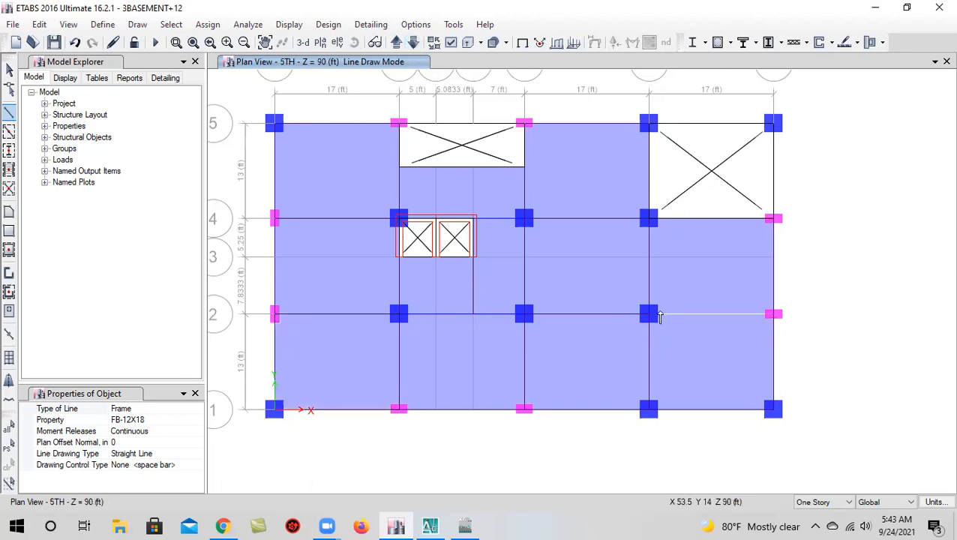
click(774, 316)
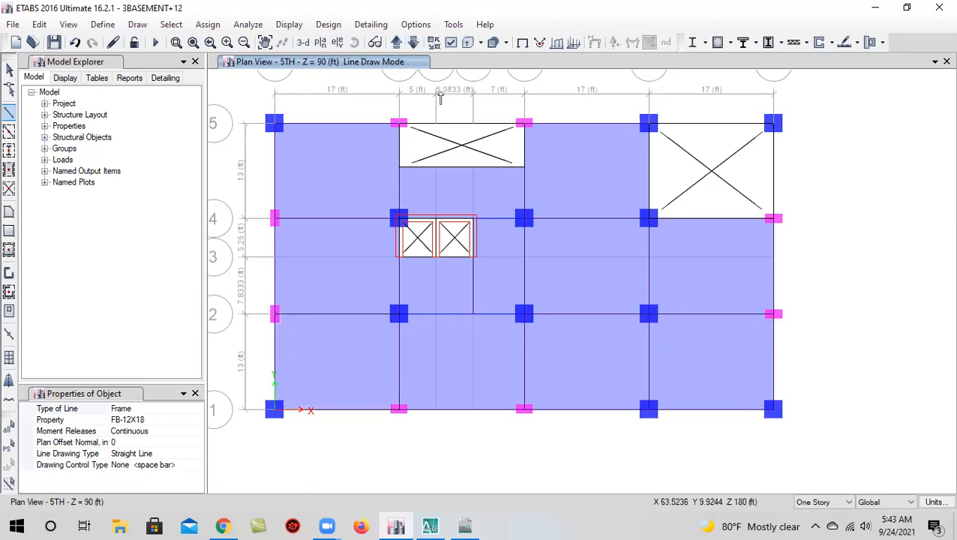
Draw FB-12X18 beams along grid 2 between F and G on the 4TH and 3RD stories
click(648, 316)
click(775, 315)
right_click(781, 324)
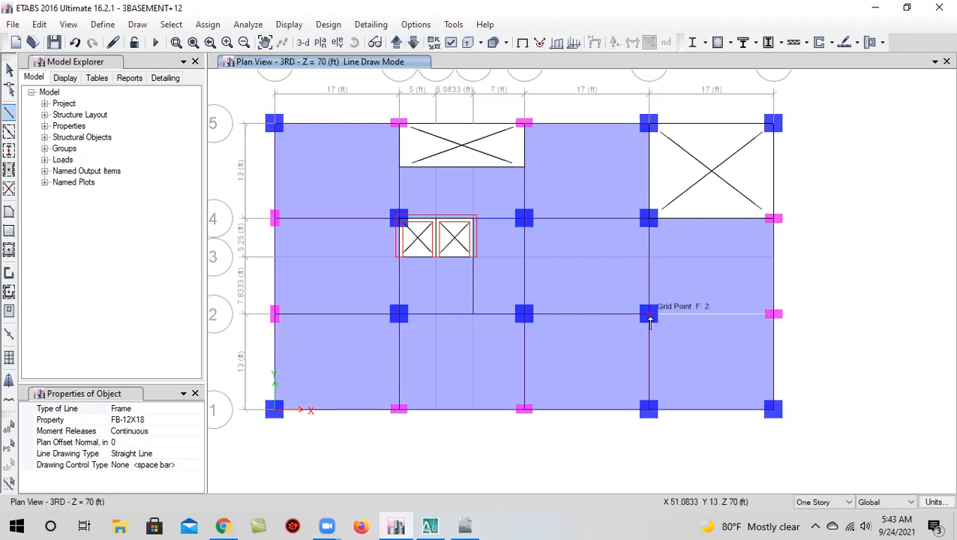
click(775, 315)
right_click(748, 342)
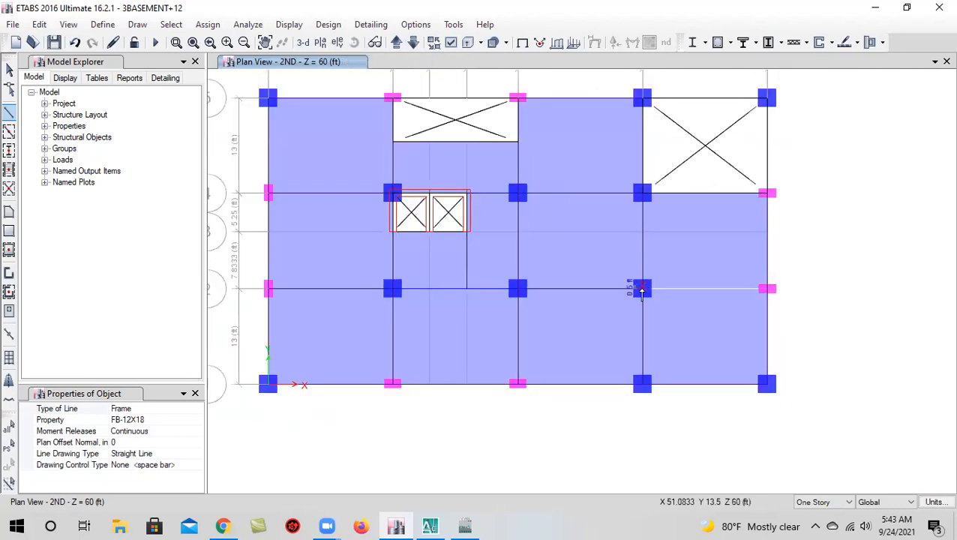
Draw an FB-12X18 beam along grid 2 between F and G on the 2ND story, and display the 1ST story plan
click(642, 289)
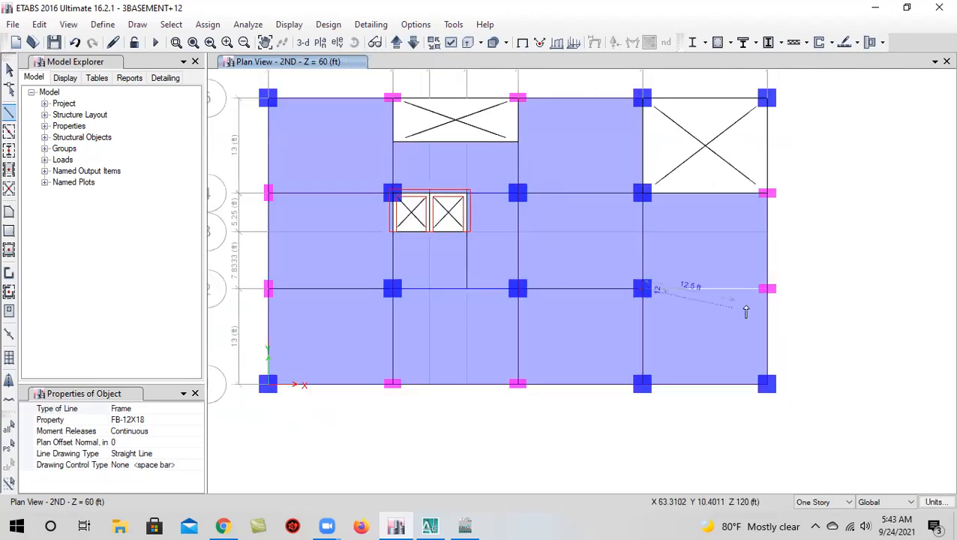
click(767, 289)
right_click(733, 316)
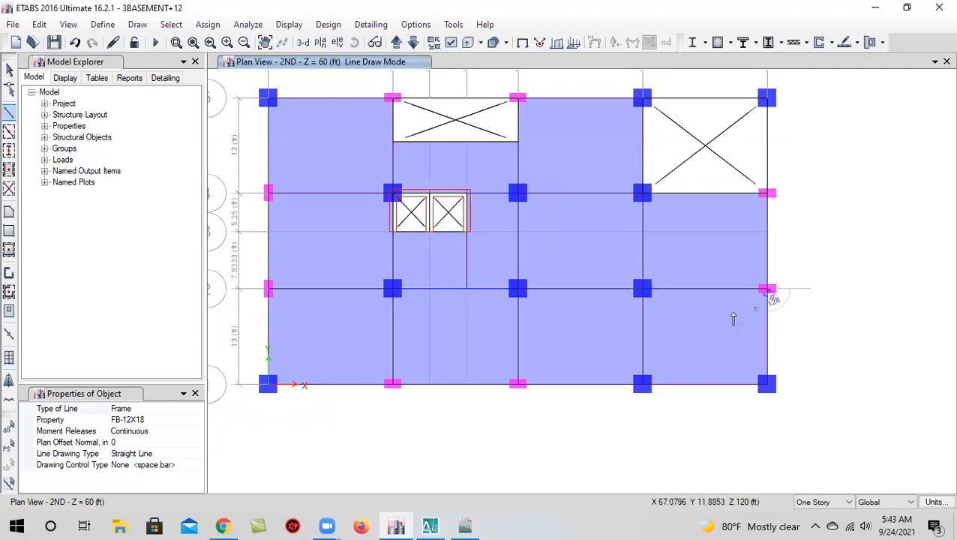
click(412, 42)
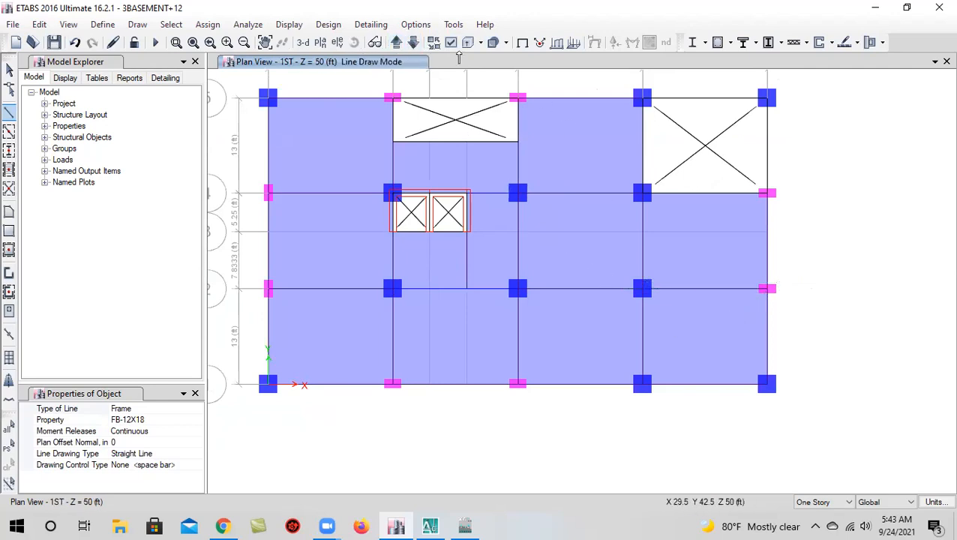
Go up to the 8TH story plan and draw an FB-12X18 beam along grid 2 between F and G
click(397, 42)
click(397, 43)
click(397, 43)
click(397, 43)
click(397, 43)
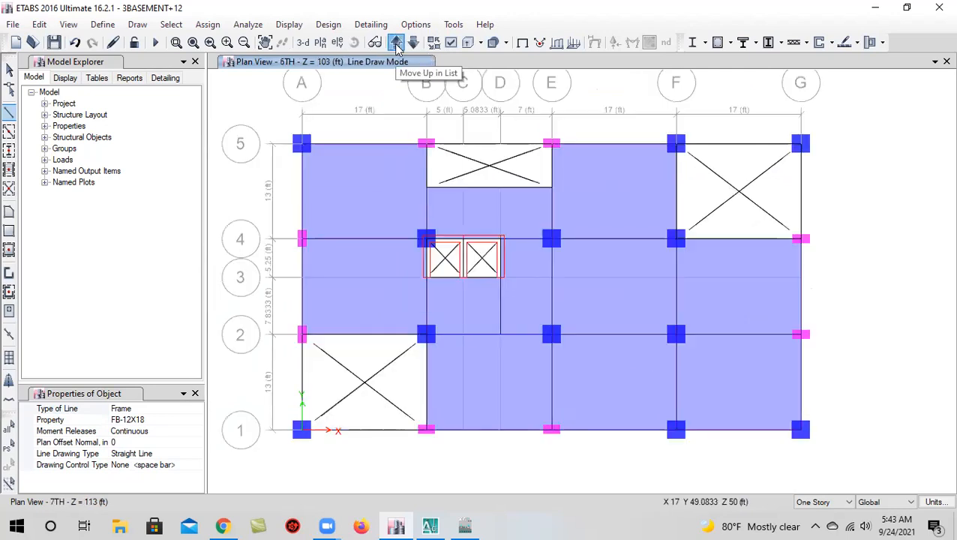
click(396, 43)
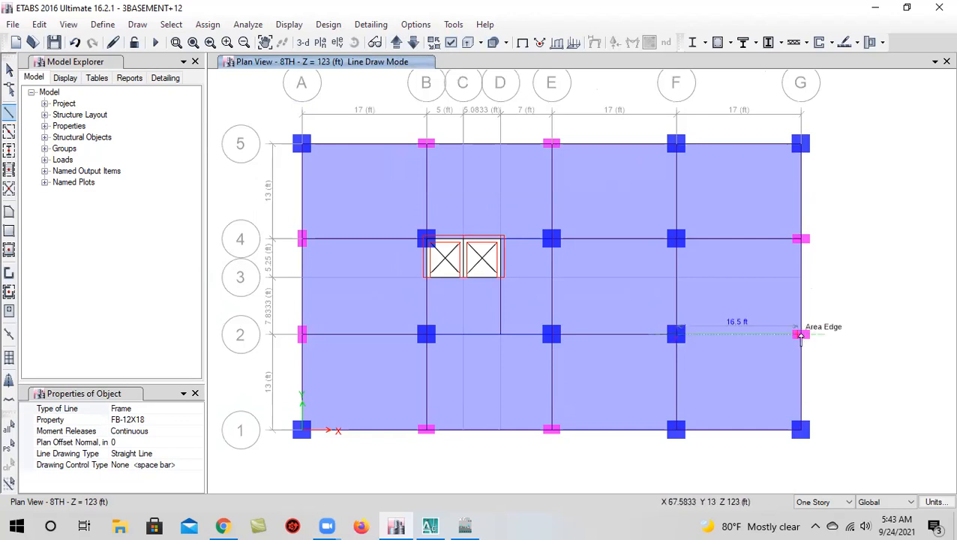
click(781, 353)
click(396, 42)
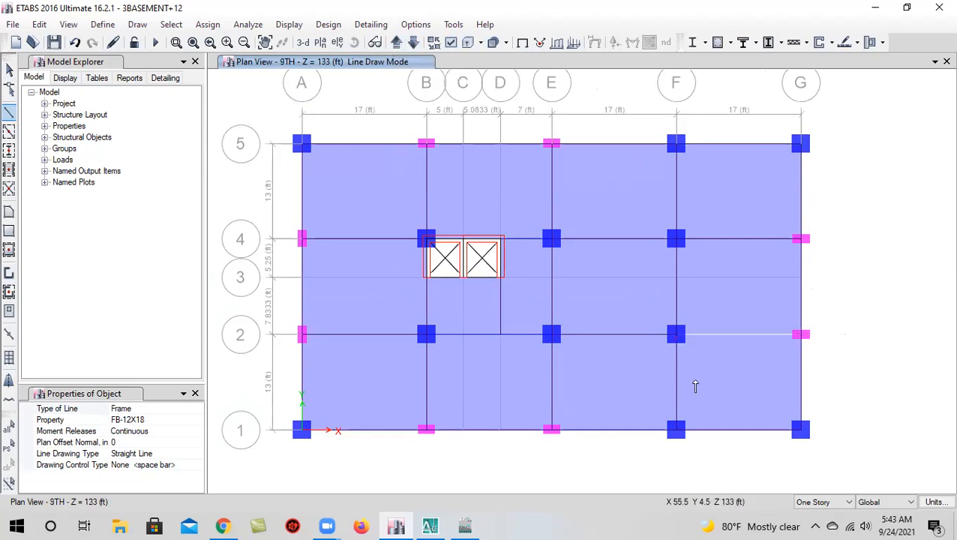
Draw FB-12X18 beams along grid 2 between F and G on the 9TH and 10TH stories
click(677, 335)
click(801, 334)
click(396, 43)
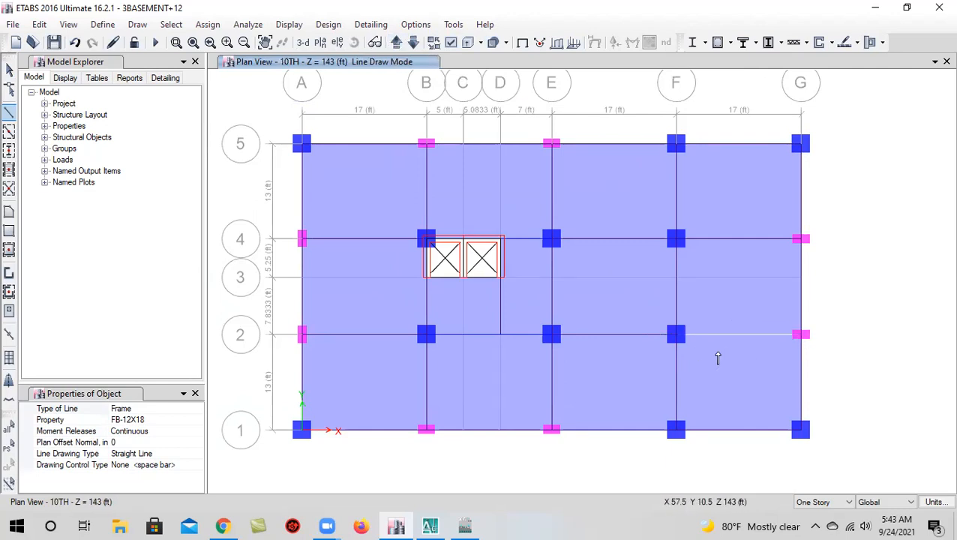
click(676, 335)
click(800, 335)
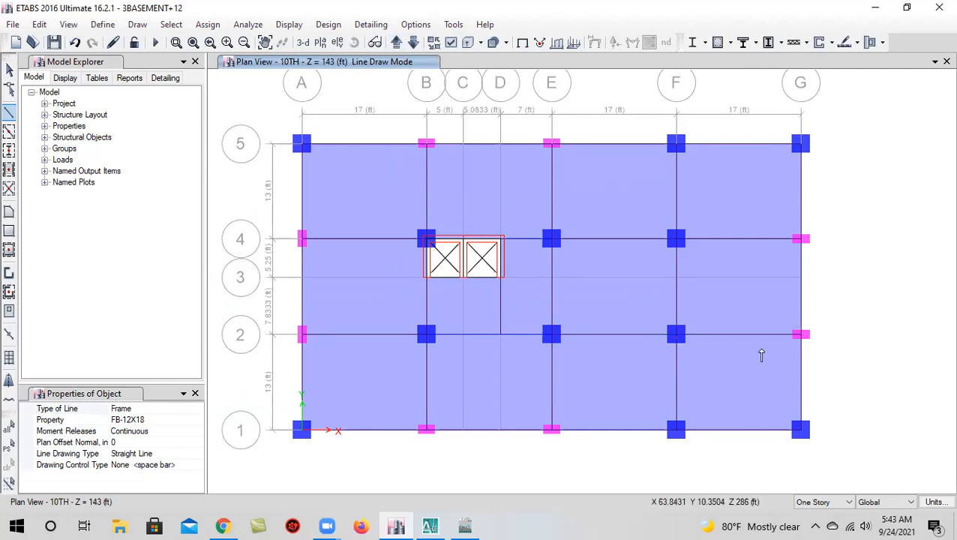
click(396, 43)
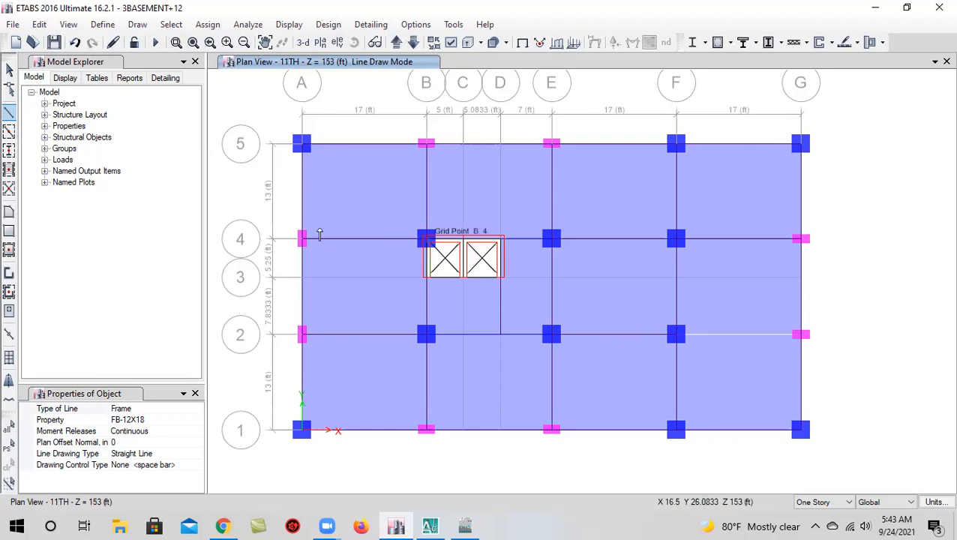
Draw an FB-12X18 beam along grid 2 between F and G on the 11TH story, and save the model
click(676, 335)
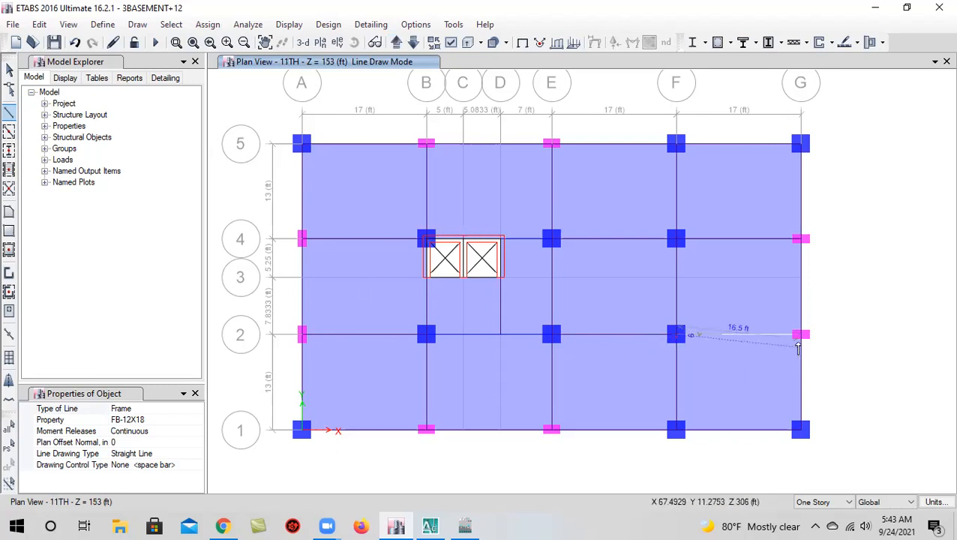
click(800, 335)
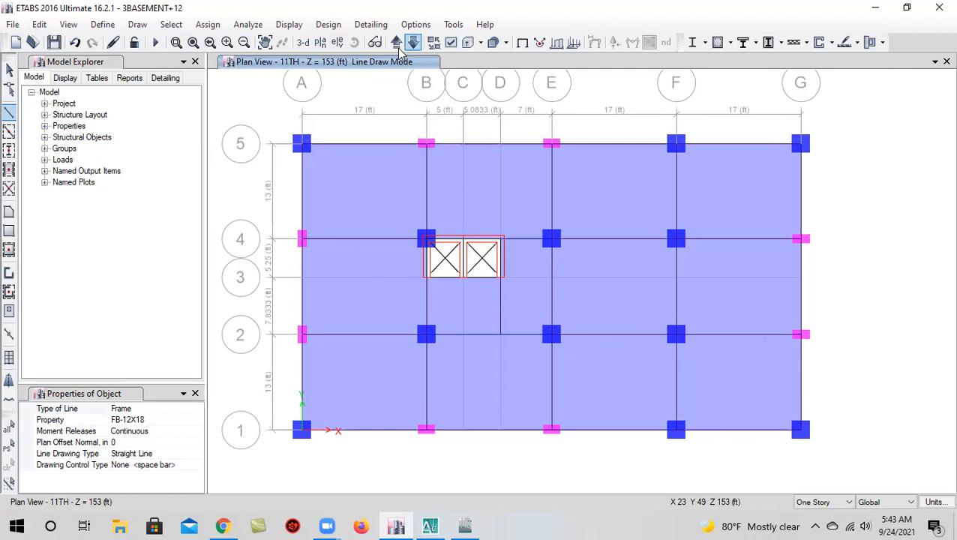
click(54, 42)
Examine the TOP story plan, go down to the 7TH story plan for comparison, and display the 8TH story plan
middle_drag(459, 292, 613, 319)
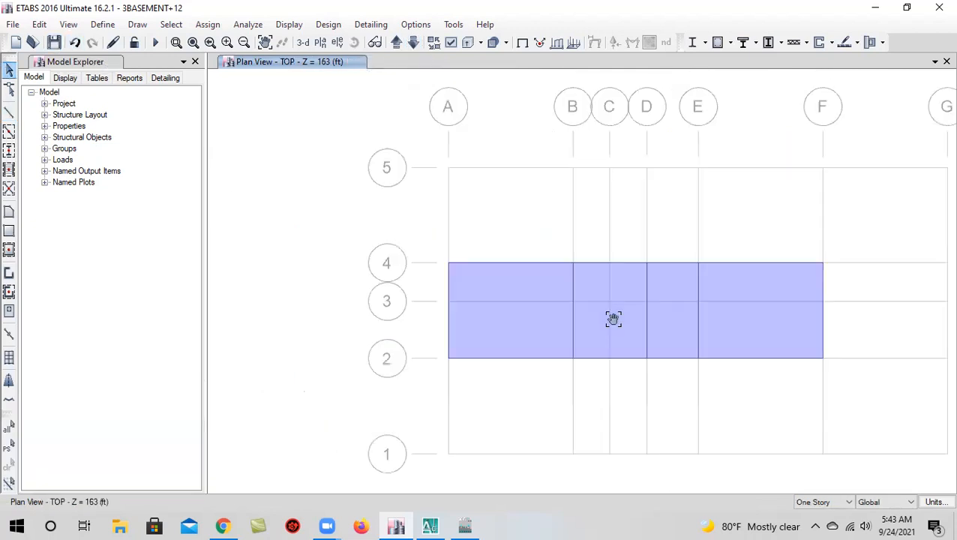
scroll(589, 302, up, 3)
scroll(574, 285, down, 3)
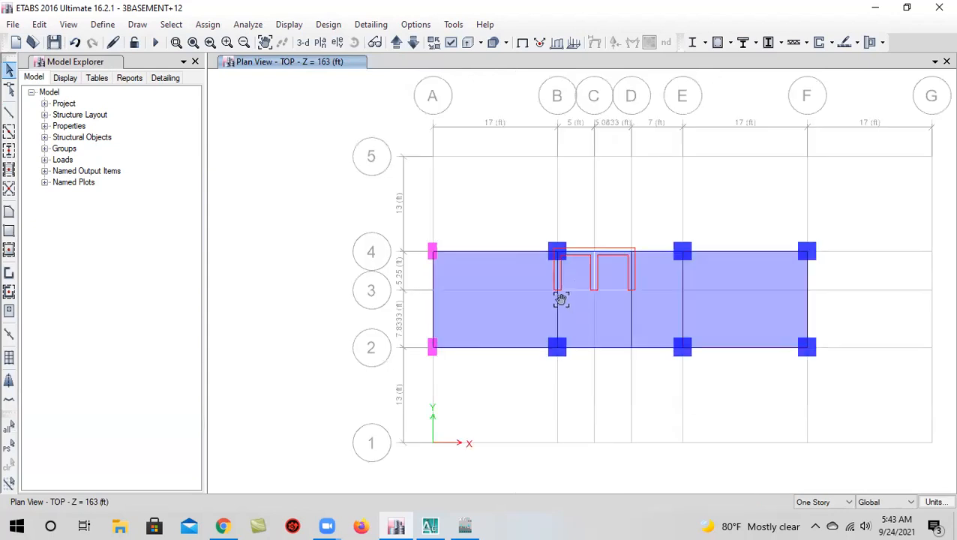
middle_drag(561, 300, 559, 284)
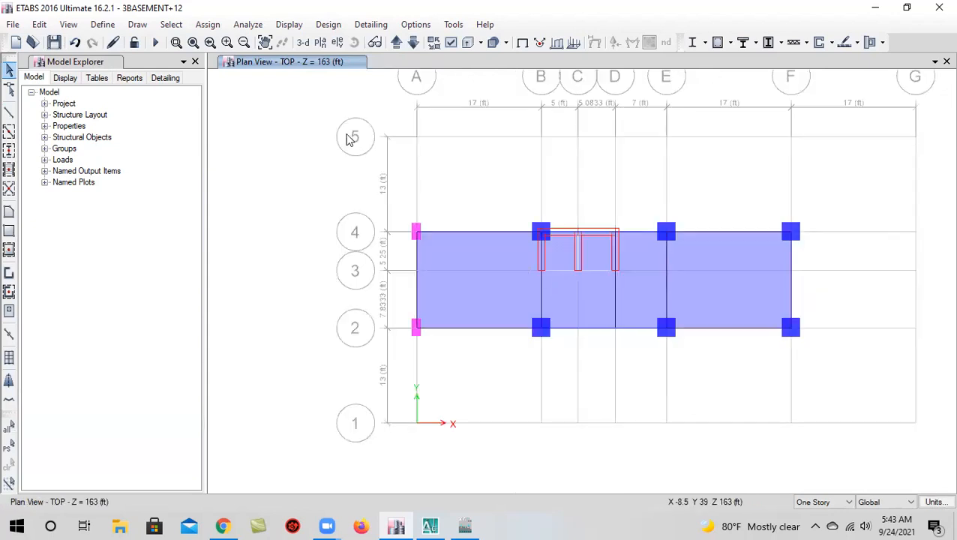
click(414, 44)
click(414, 45)
click(413, 44)
click(413, 45)
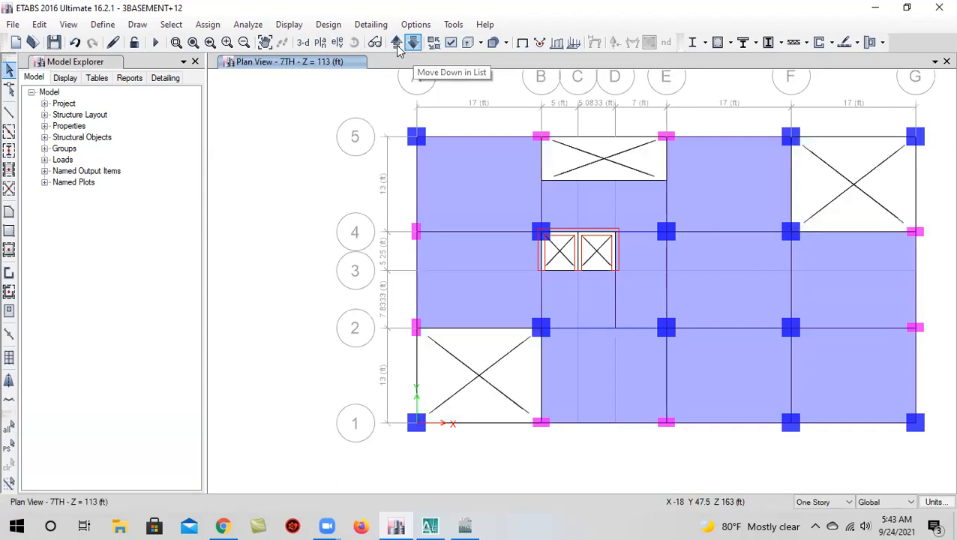
click(396, 43)
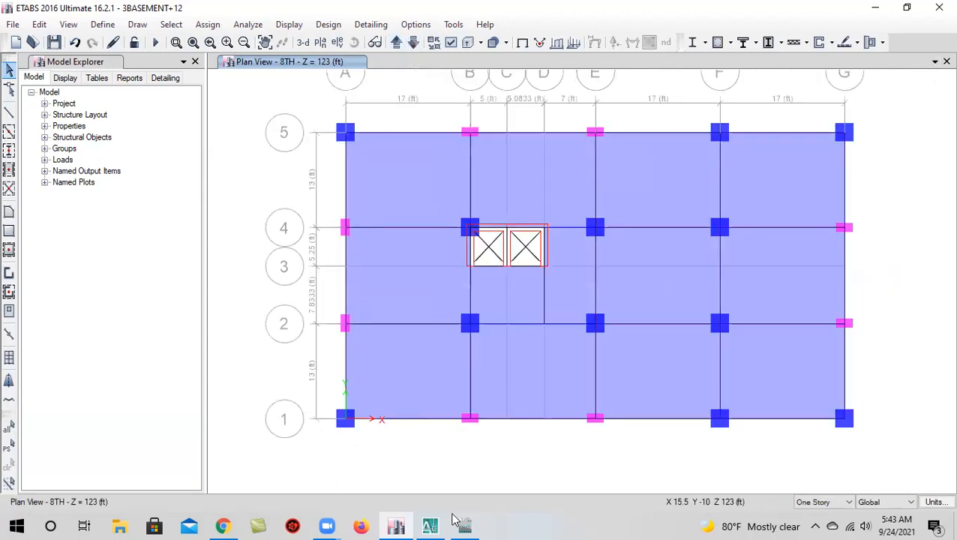
Switch to AutoCAD to examine the 8th and 9th floor family residence plans
click(435, 472)
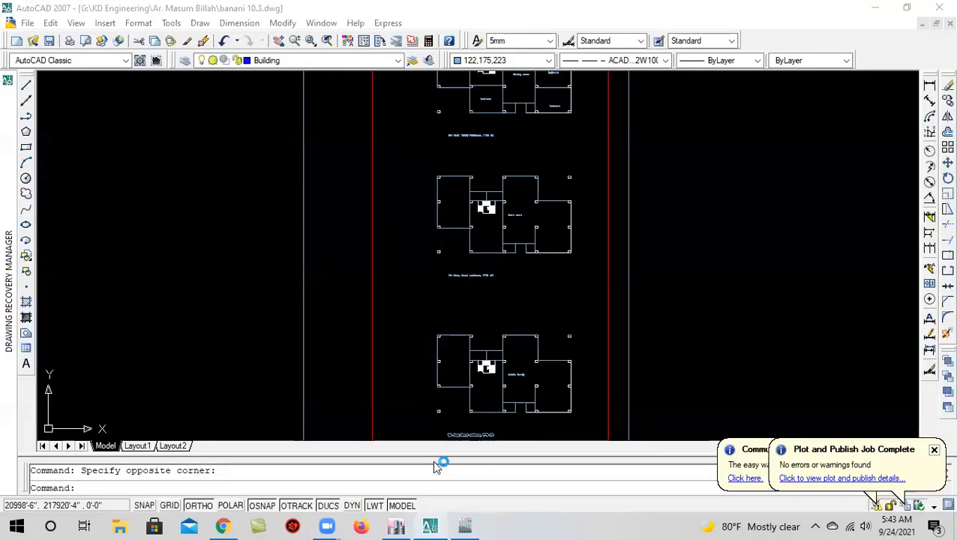
scroll(465, 330, down, 2)
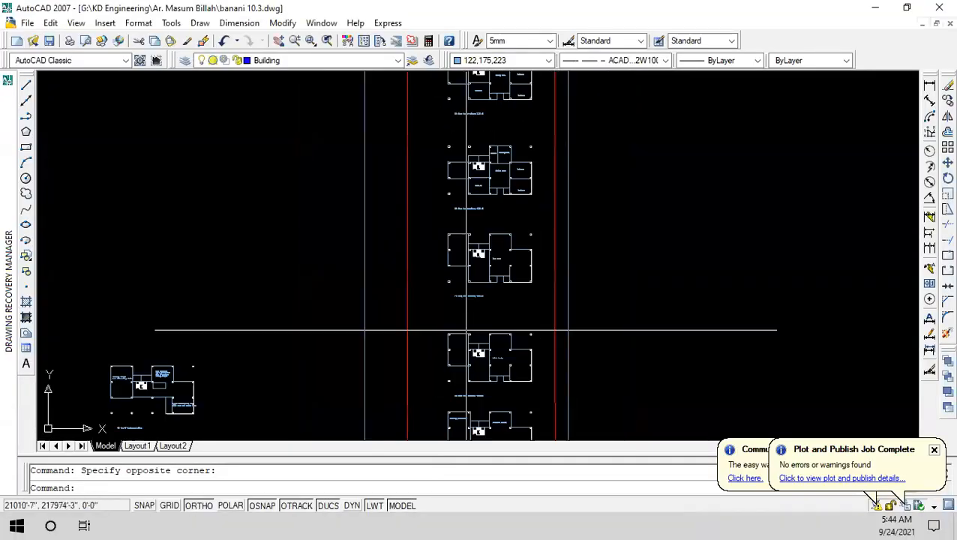
scroll(464, 155, up, 3)
middle_drag(469, 174, 440, 195)
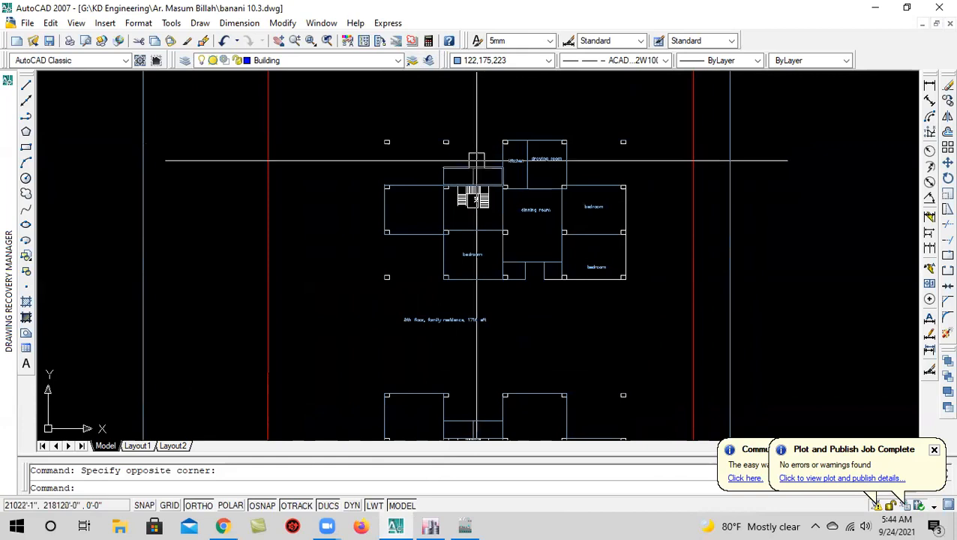
scroll(468, 277, up, 2)
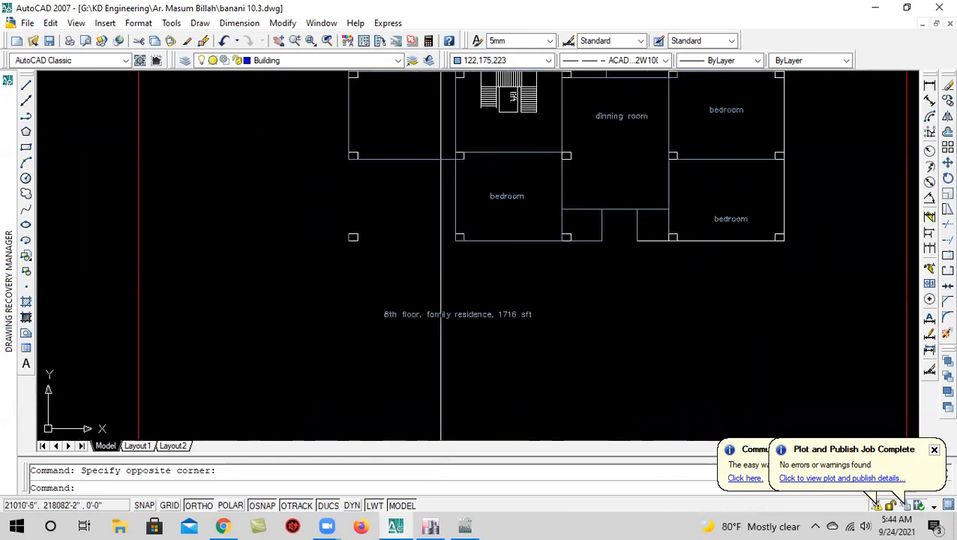
scroll(450, 277, down, 4)
scroll(411, 148, up, 6)
scroll(411, 147, down, 4)
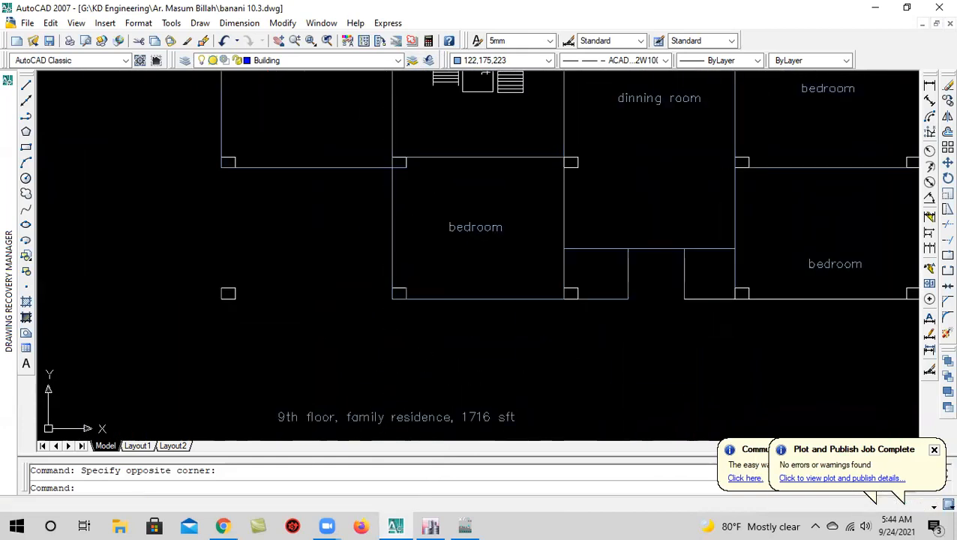
scroll(434, 276, down, 2)
middle_drag(448, 238, 460, 298)
middle_drag(432, 214, 438, 304)
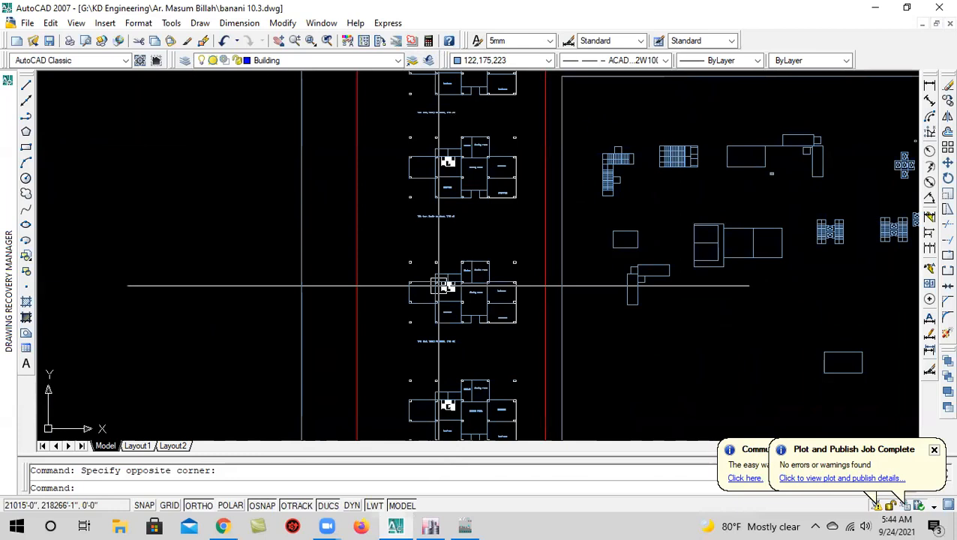
Examine the remaining upper floor plans up to the 12th floor residence and 13th floor roof top, and return to ETABS
scroll(441, 278, up, 5)
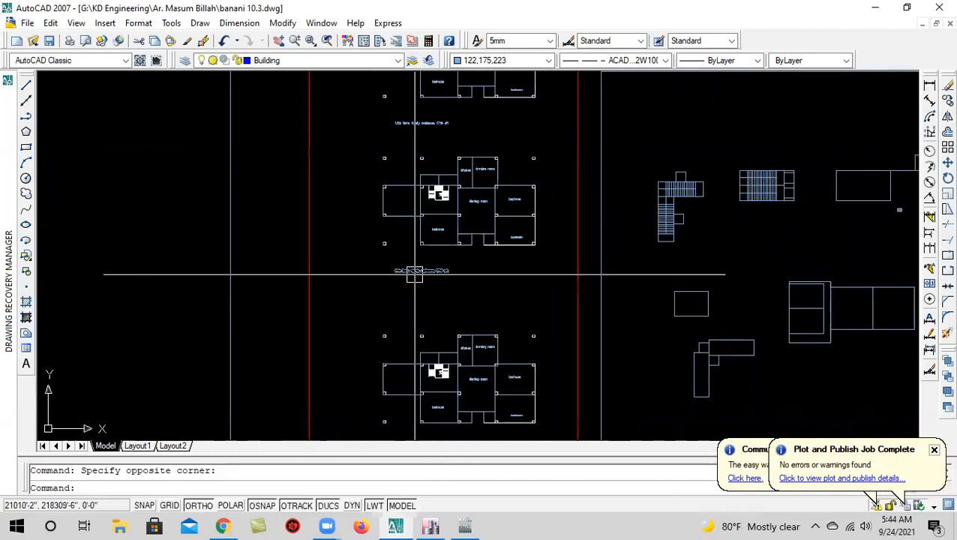
scroll(437, 281, down, 4)
middle_drag(450, 113, 449, 215)
scroll(444, 216, up, 3)
middle_drag(443, 160, 434, 272)
scroll(434, 273, down, 4)
scroll(433, 273, down, 5)
middle_drag(436, 174, 433, 339)
scroll(438, 245, up, 5)
scroll(438, 199, up, 3)
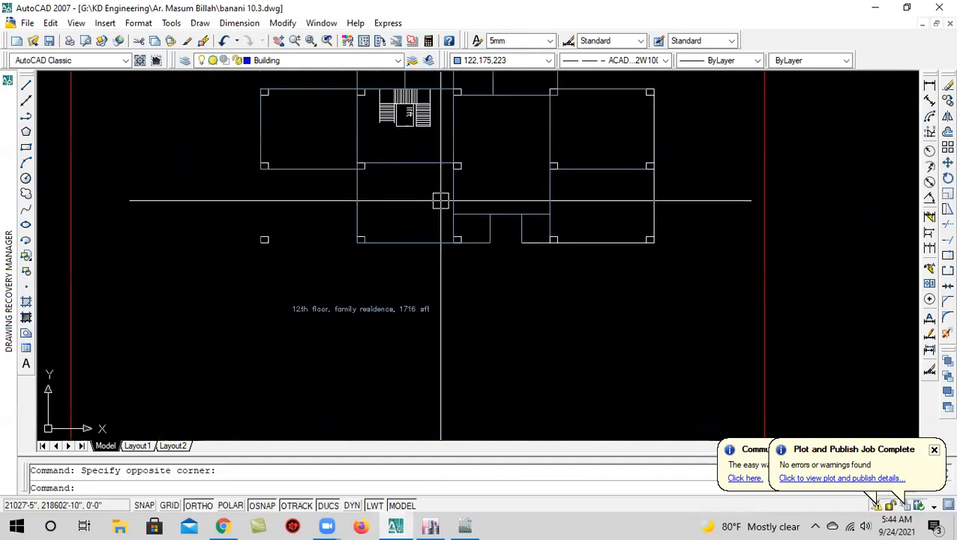
scroll(411, 279, down, 5)
scroll(414, 172, up, 4)
scroll(391, 191, up, 2)
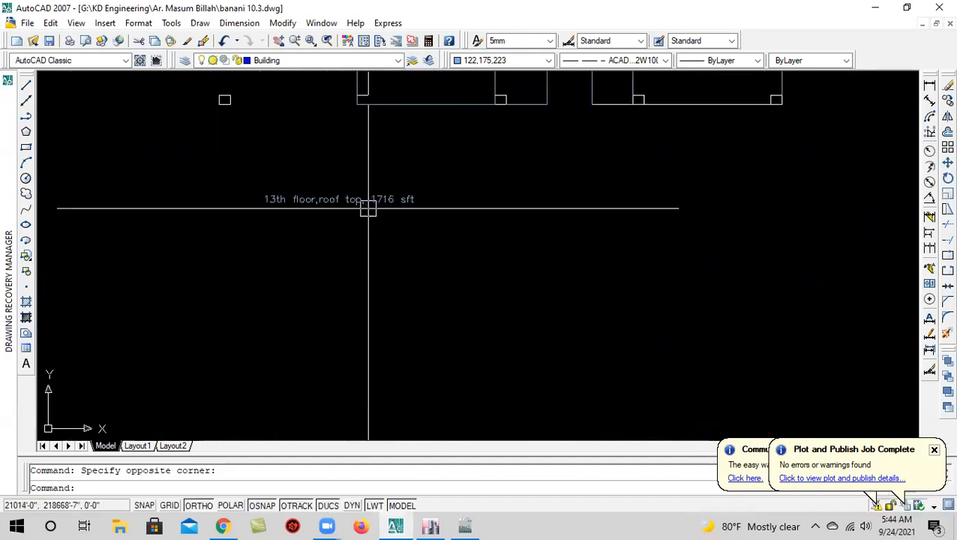
scroll(367, 211, down, 6)
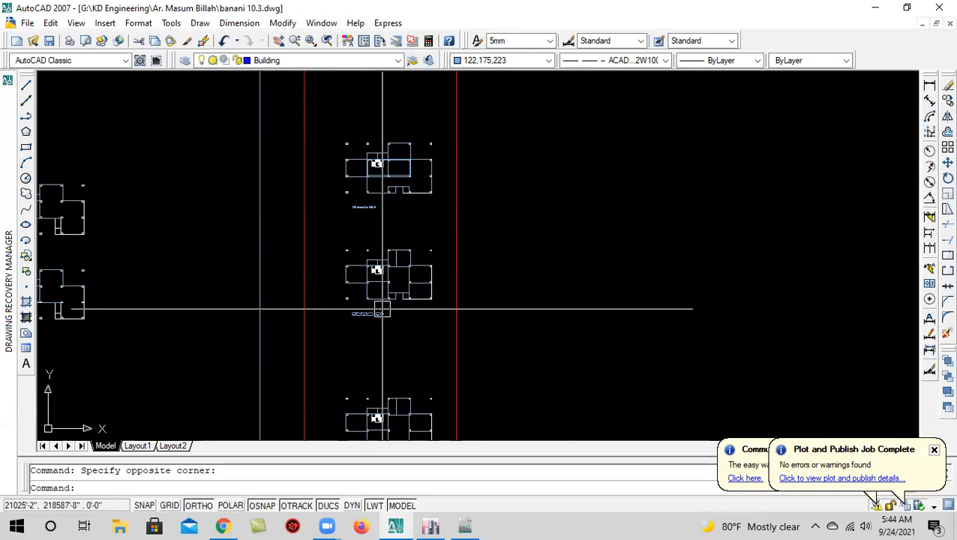
middle_drag(378, 380, 394, 179)
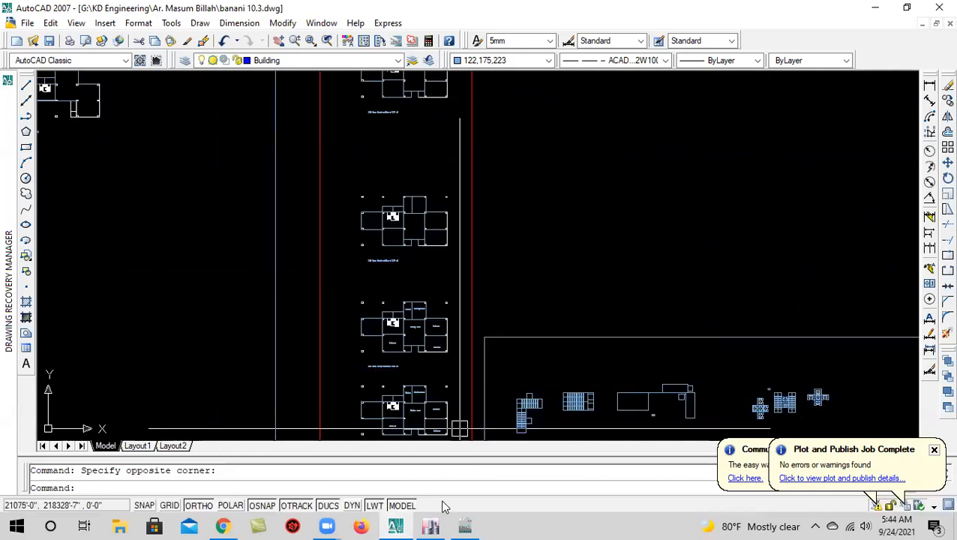
mouse_move(433, 525)
click(439, 469)
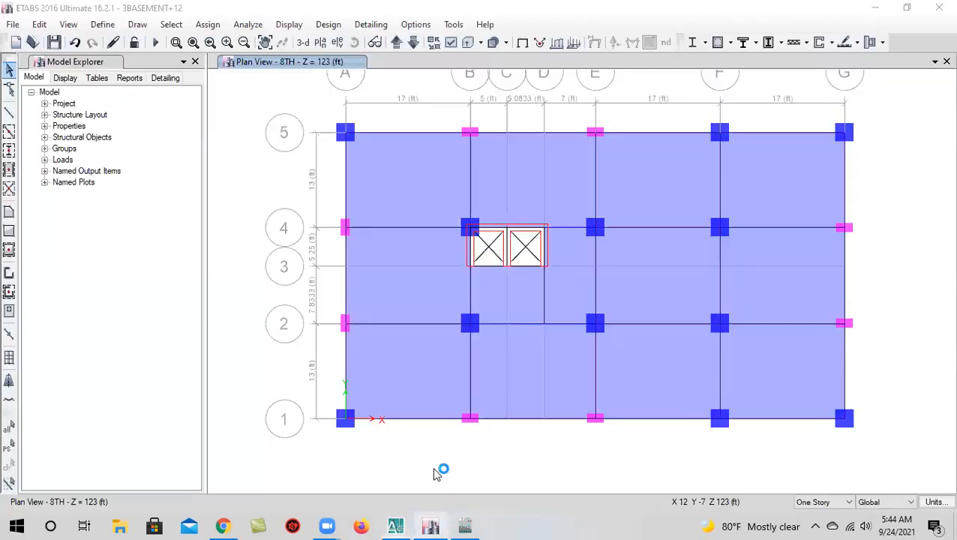
Replicate the 7TH story beam midway between grids 4 and 5, spanning B to E, onto the 8TH through 11TH stories
click(413, 42)
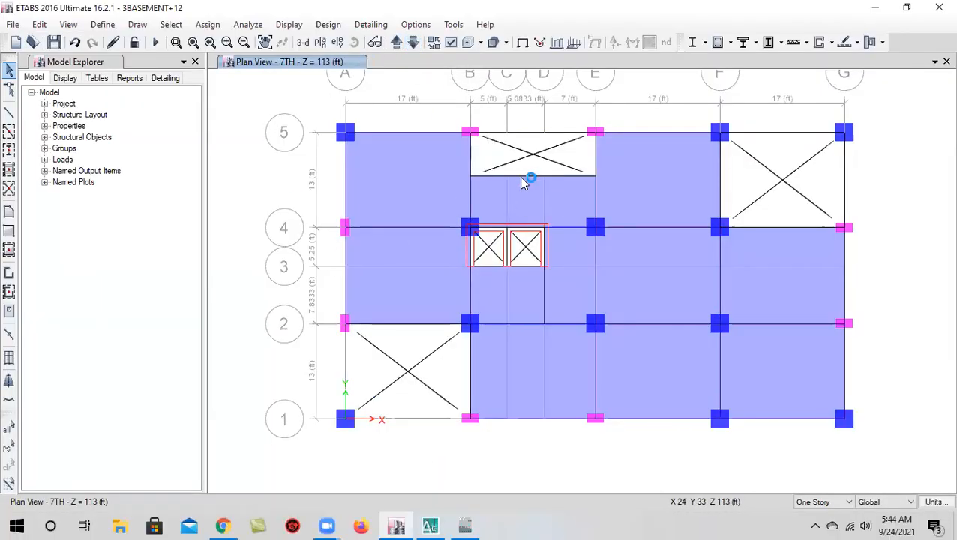
click(39, 24)
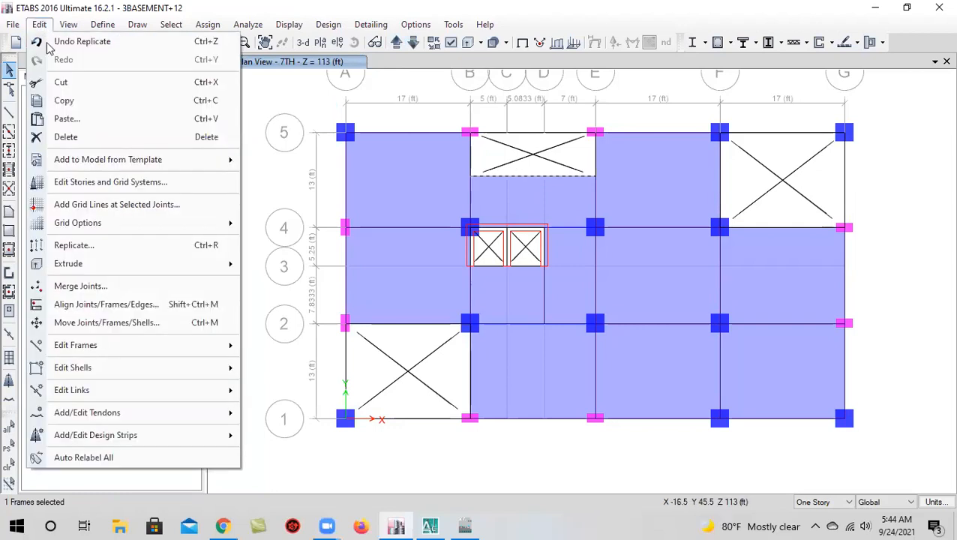
click(83, 246)
click(486, 140)
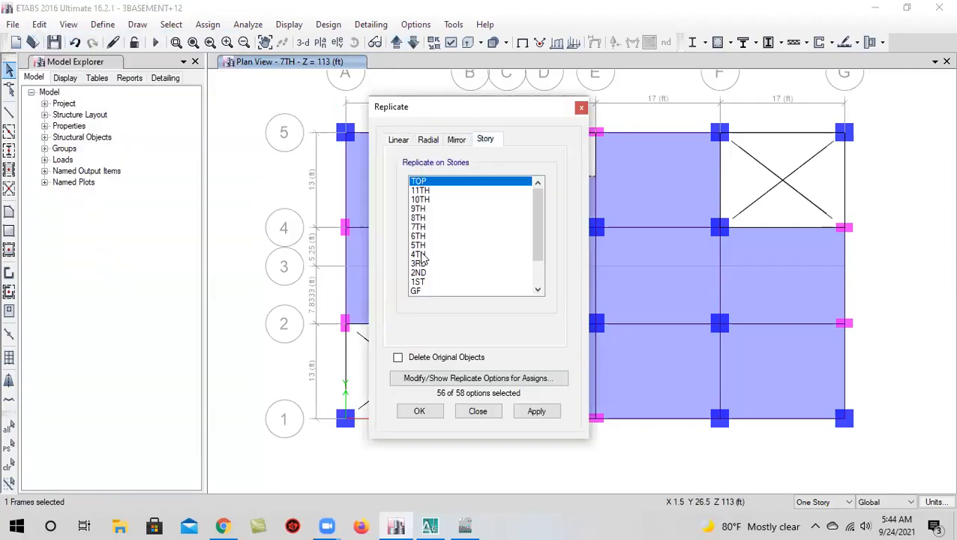
drag(433, 218, 444, 194)
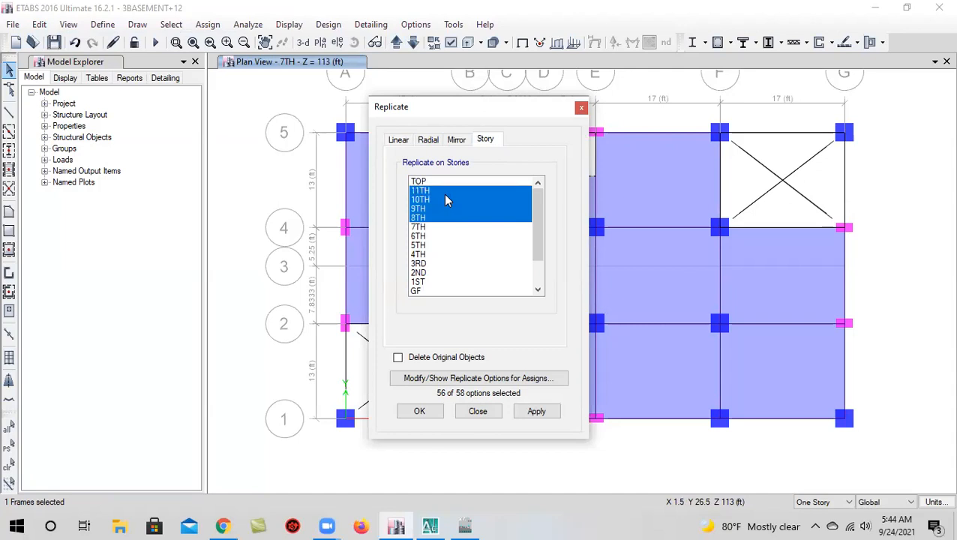
click(537, 412)
click(420, 412)
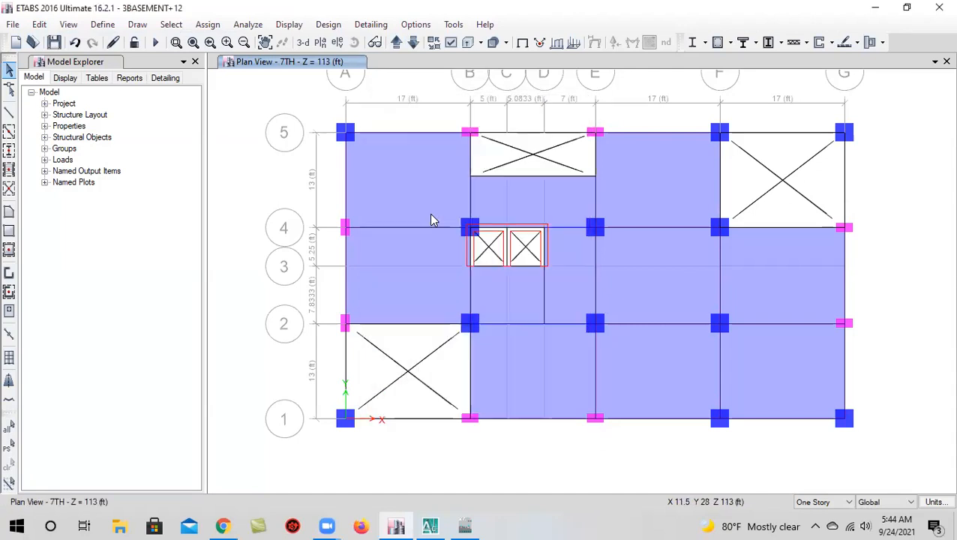
Divide the 8TH story slab panel B-E/4-5 at its intermediate beam by cookie cutting, with frames extended to shell edges
click(396, 42)
click(504, 162)
click(505, 170)
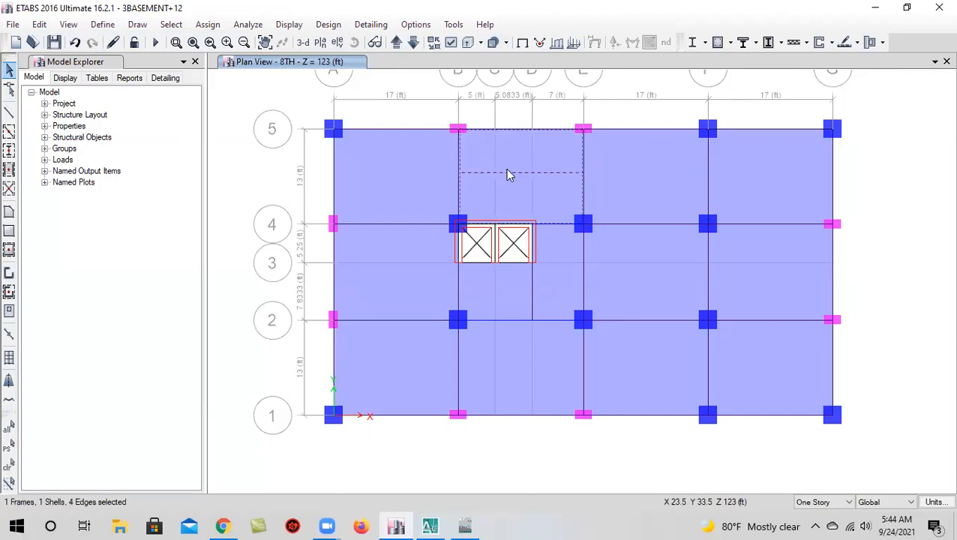
click(39, 24)
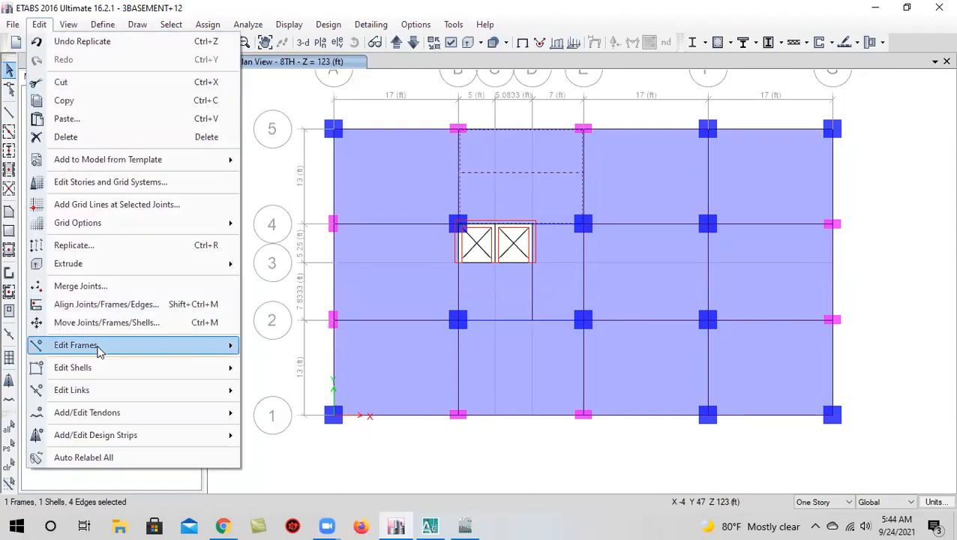
mouse_move(97, 367)
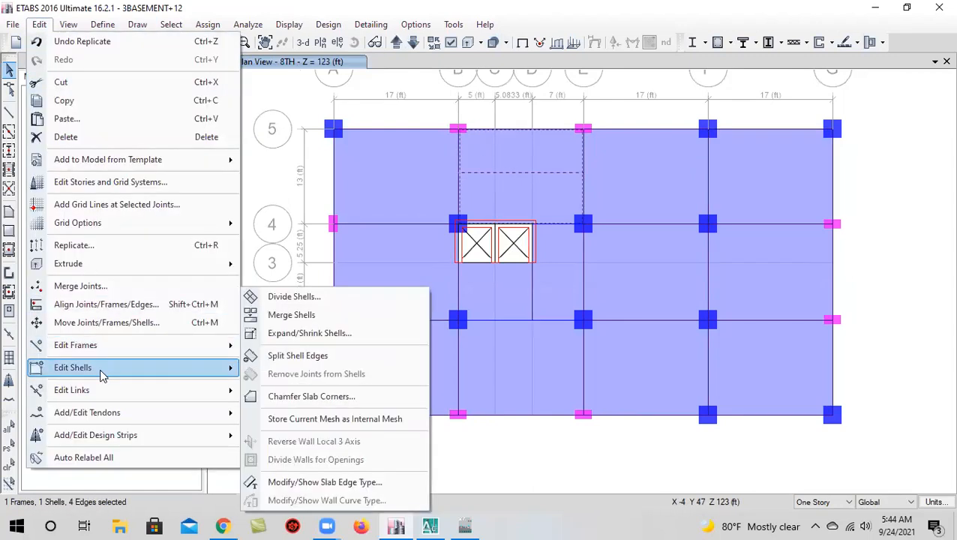
click(321, 299)
click(532, 358)
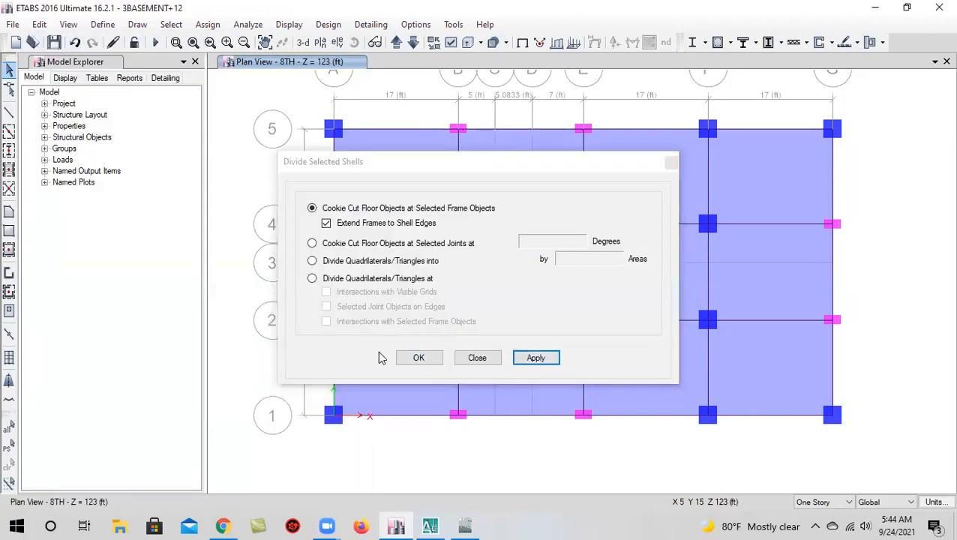
click(417, 358)
Cookie cut the 9TH story slab panel B-E/4-5 at its intermediate beam, extending frames to the shell edges
click(397, 45)
click(523, 169)
click(519, 173)
click(39, 24)
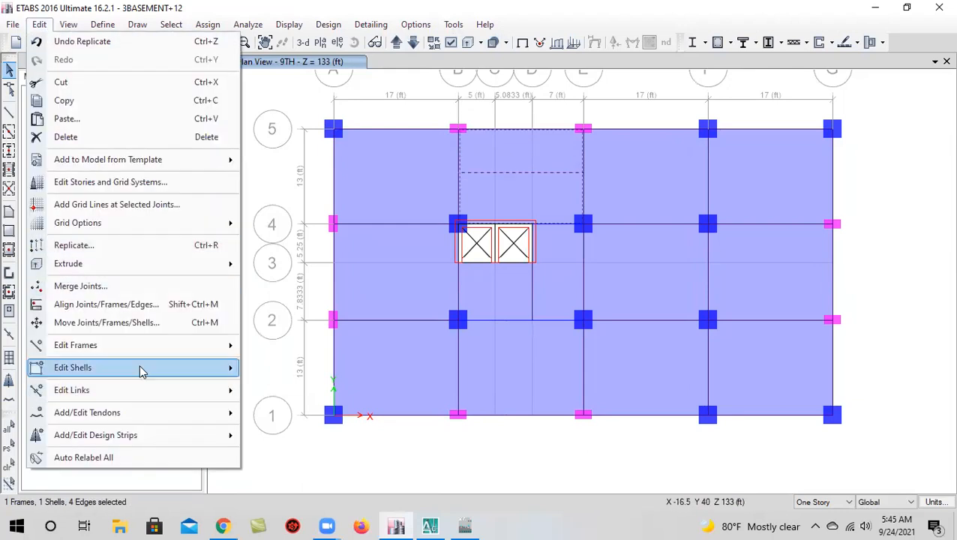
mouse_move(143, 373)
click(289, 298)
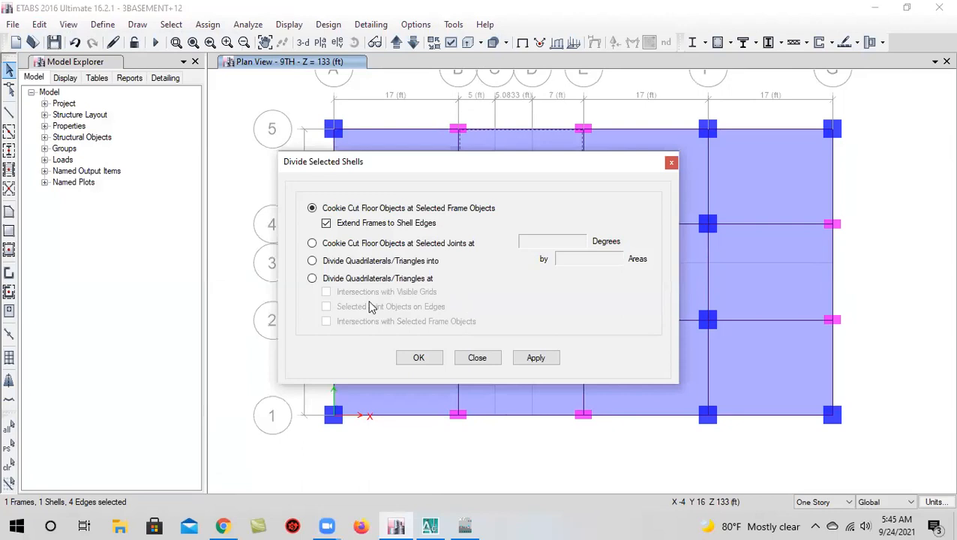
click(419, 358)
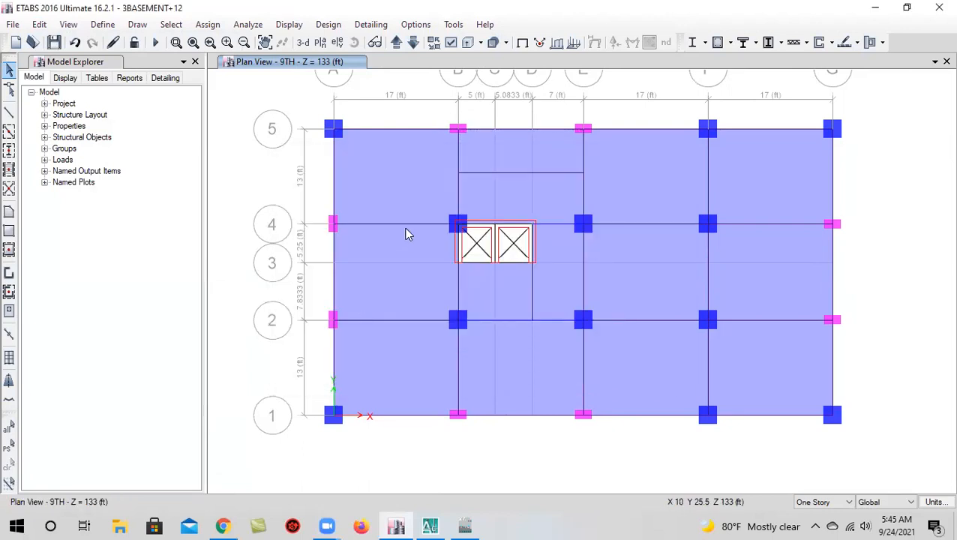
Split the 10TH story slab panel B-E/4-5 along the intermediate beam using the cookie cut at selected frames
click(509, 180)
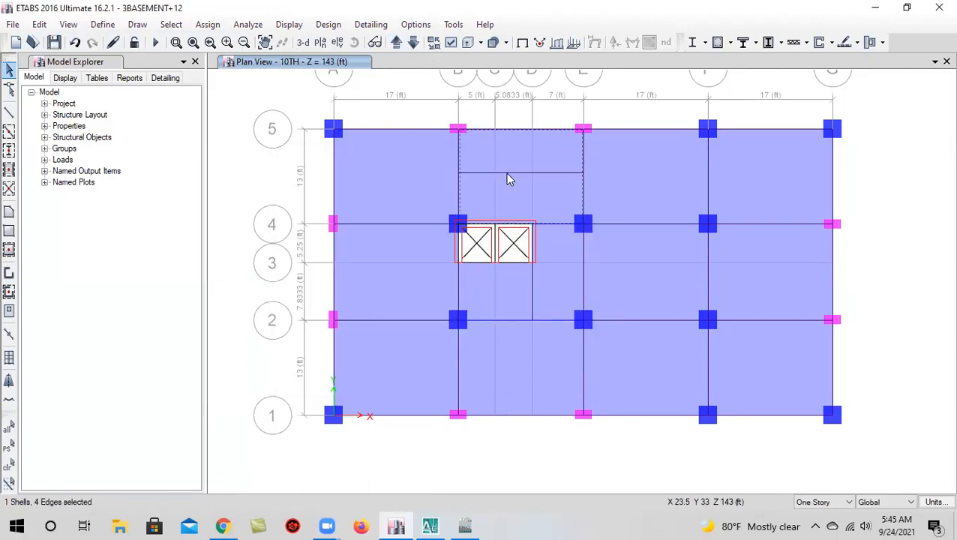
click(508, 175)
click(39, 24)
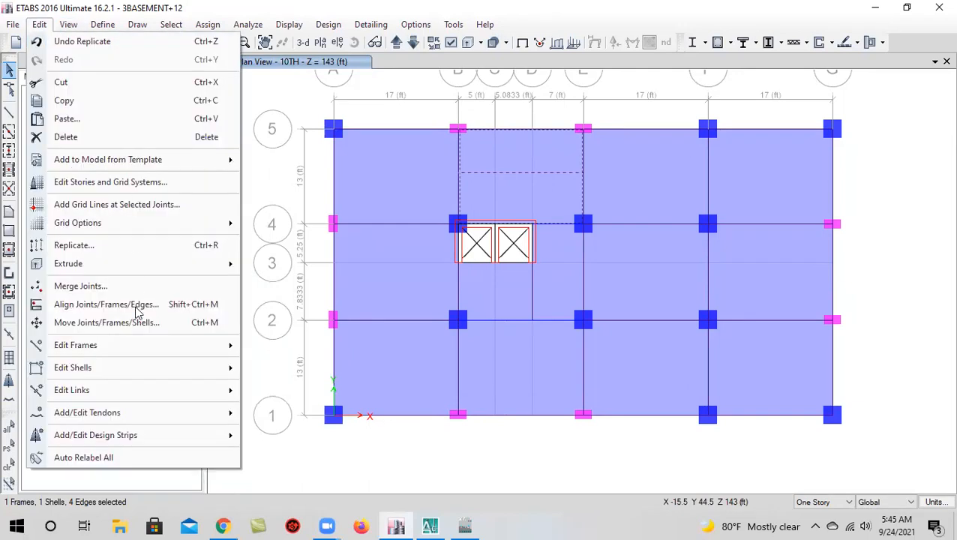
mouse_move(199, 369)
click(267, 297)
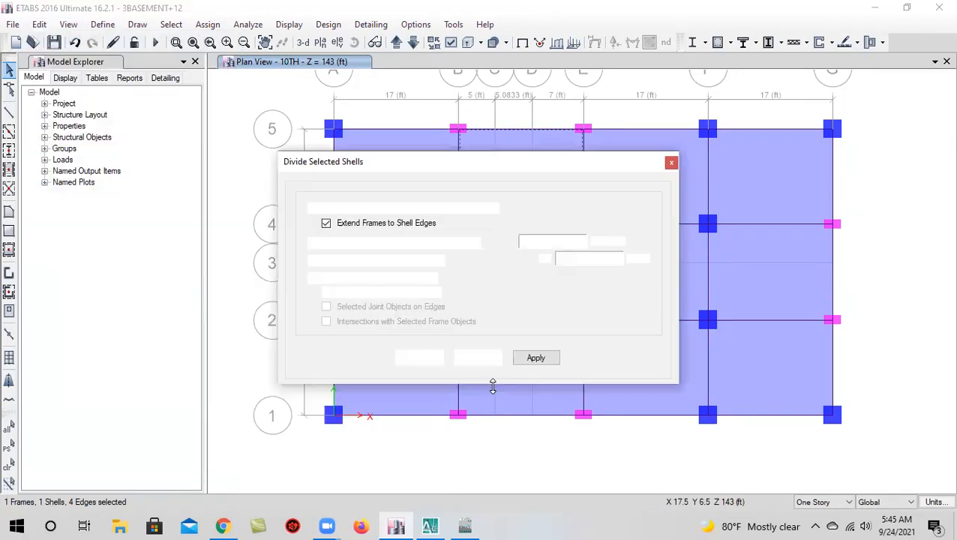
click(420, 359)
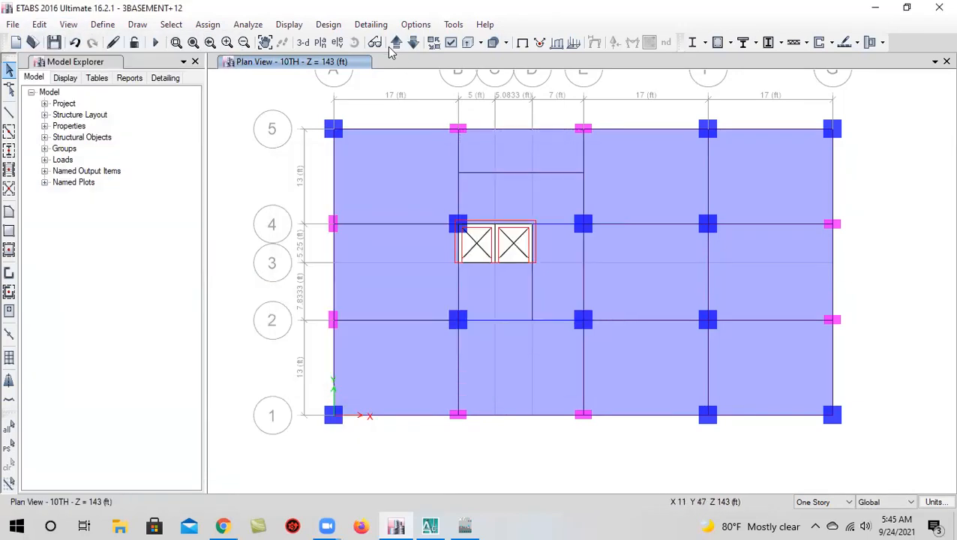
Divide the 11TH story slab panel B-E/4-5 at the selected intermediate beam with the cookie cut option
click(390, 46)
click(540, 154)
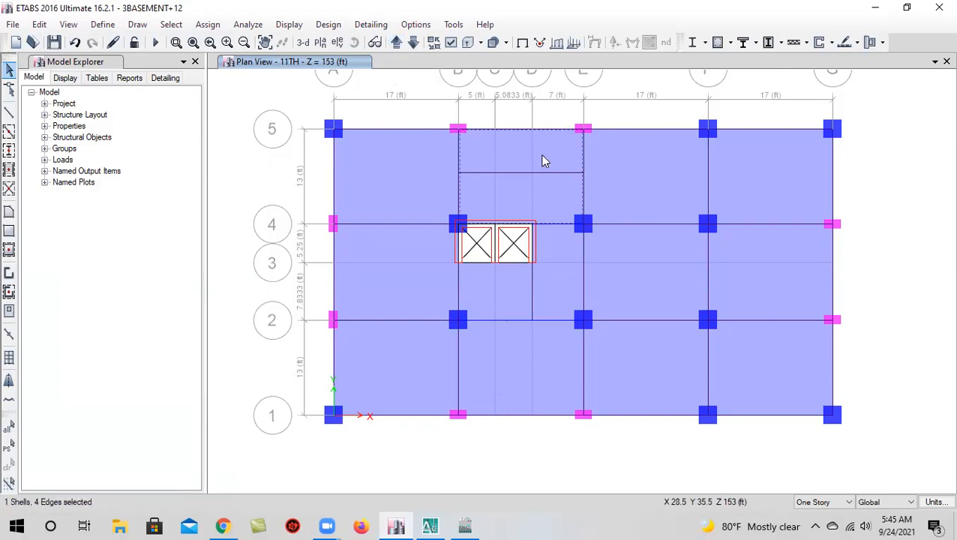
click(517, 174)
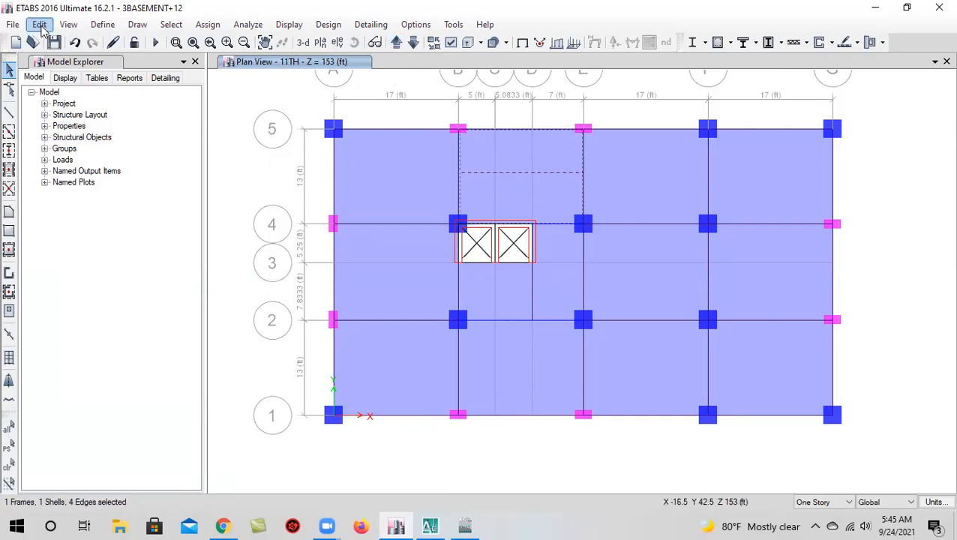
click(40, 25)
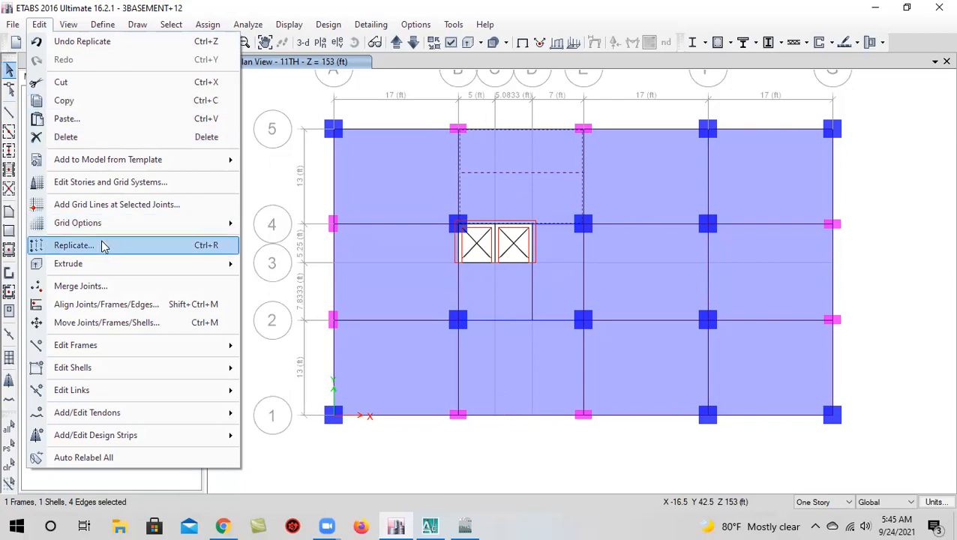
mouse_move(105, 367)
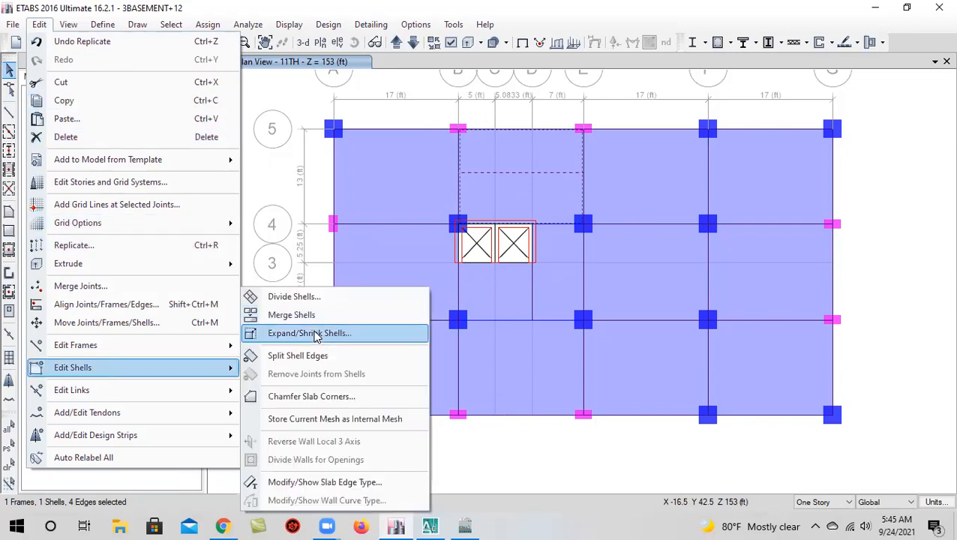
click(328, 299)
click(417, 358)
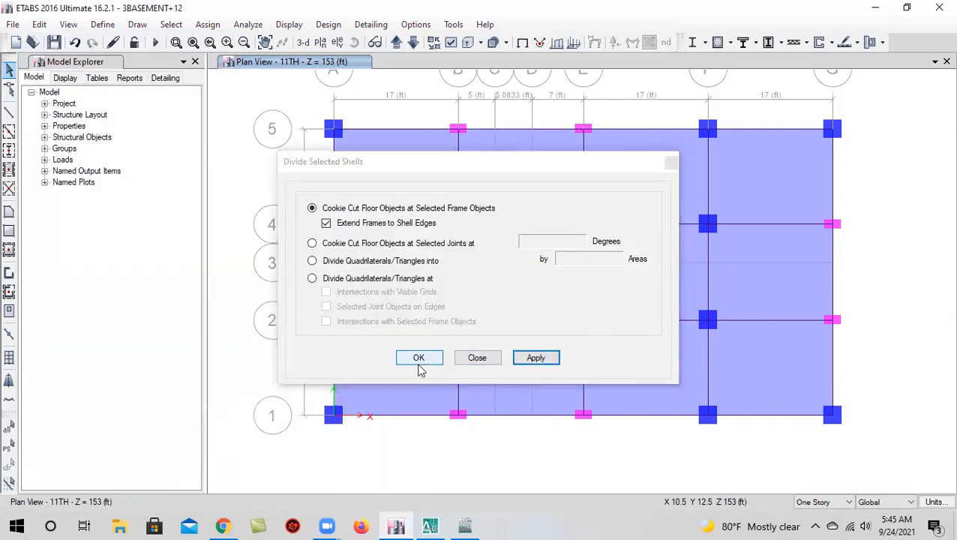
Assign openings to slab panels A-B/4-5, A-B/1-2, F-G/4-5 and the B-E strip along grid 5 on the 11TH through 8TH stories
click(526, 141)
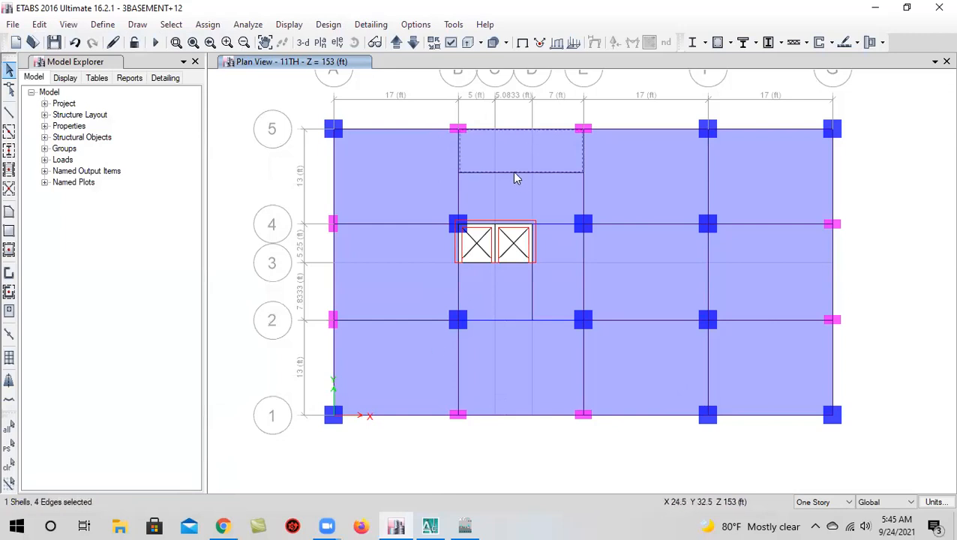
click(400, 349)
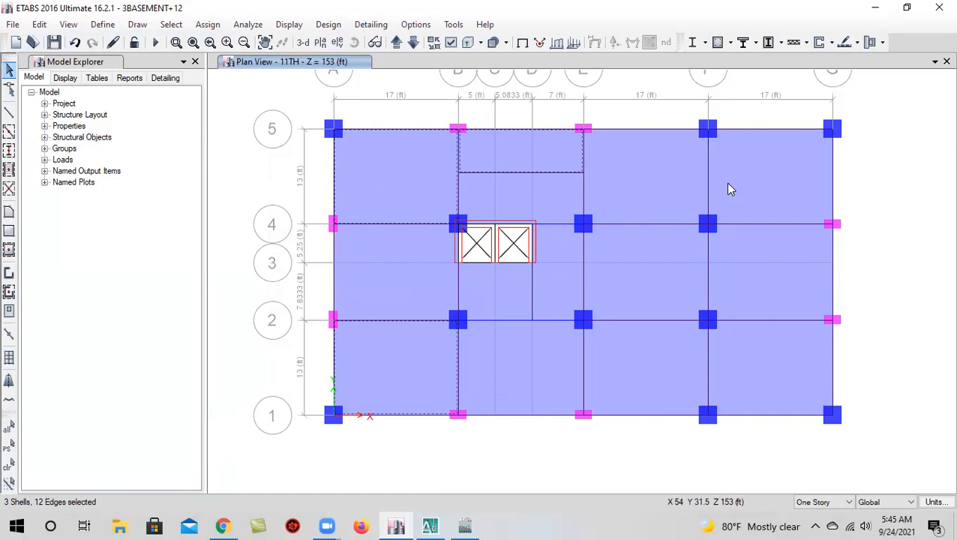
click(730, 188)
click(413, 43)
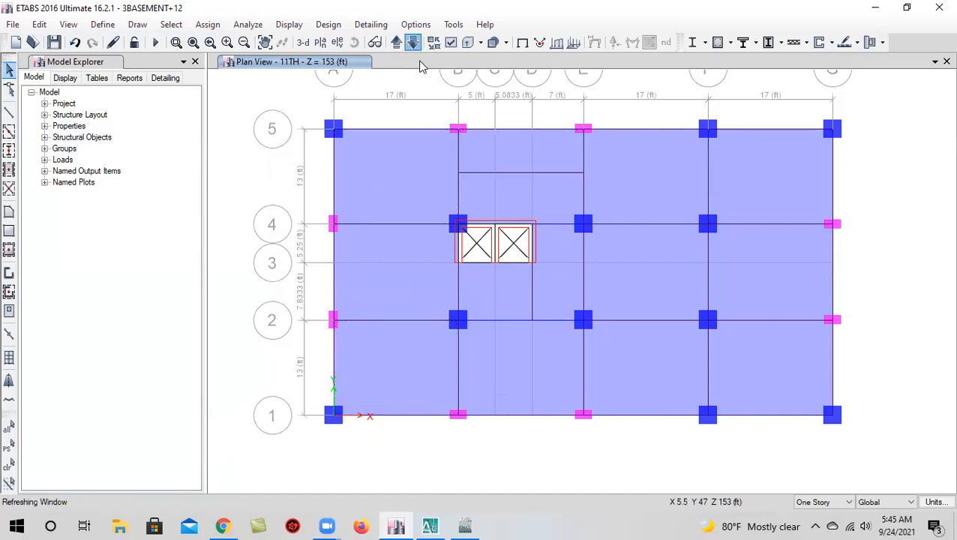
click(503, 173)
click(499, 172)
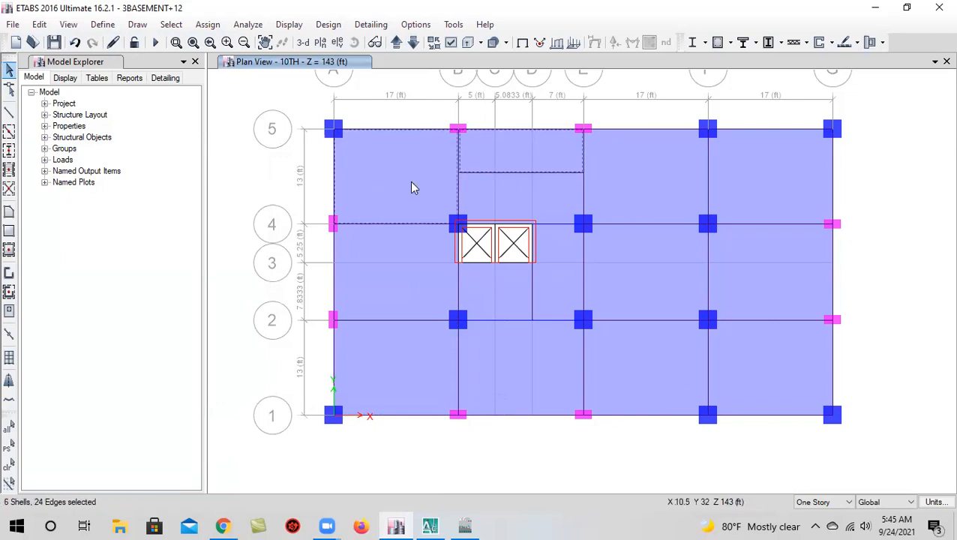
click(384, 359)
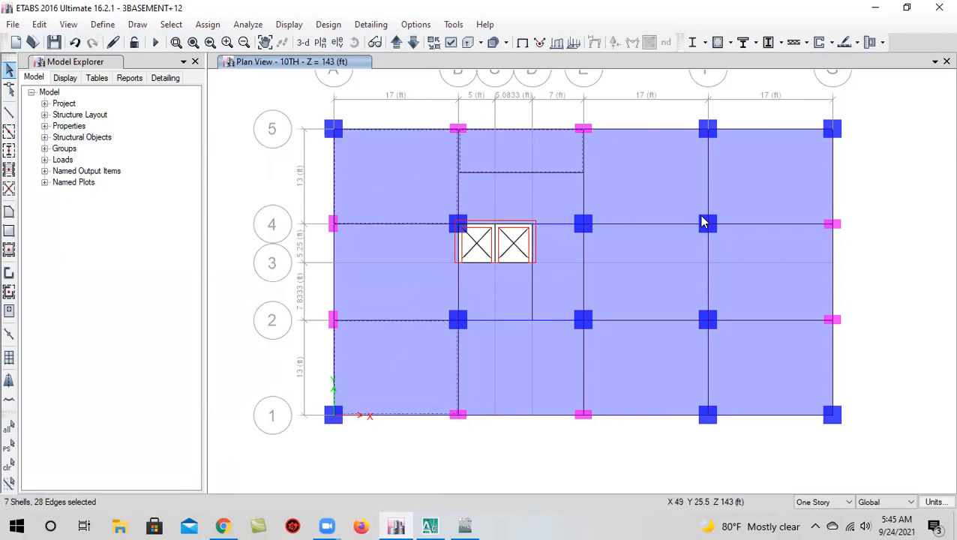
click(415, 44)
click(517, 153)
click(435, 213)
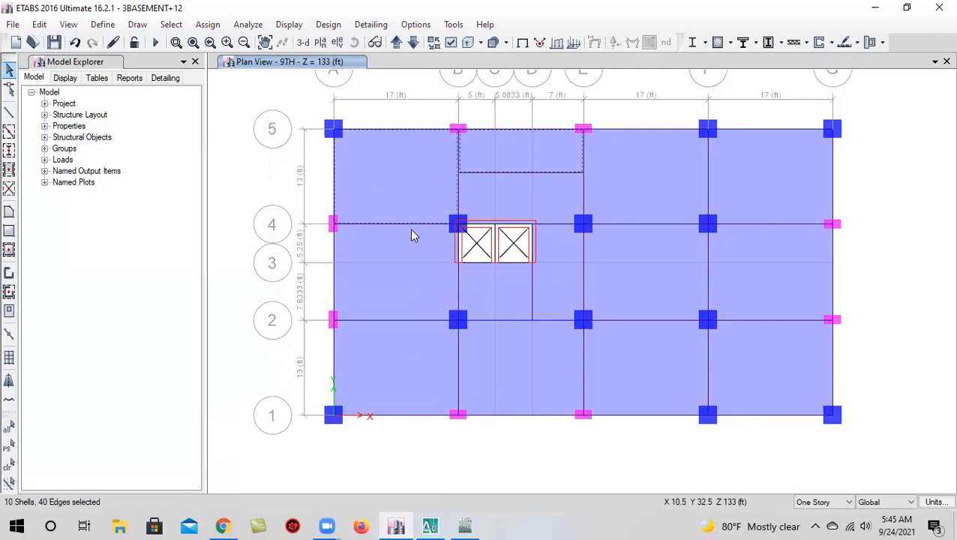
click(412, 44)
click(738, 180)
click(384, 189)
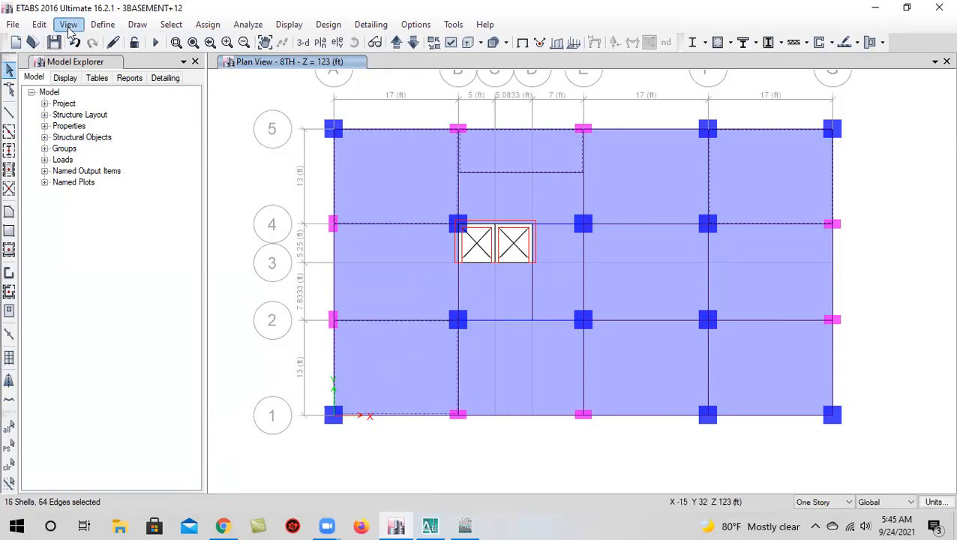
click(209, 25)
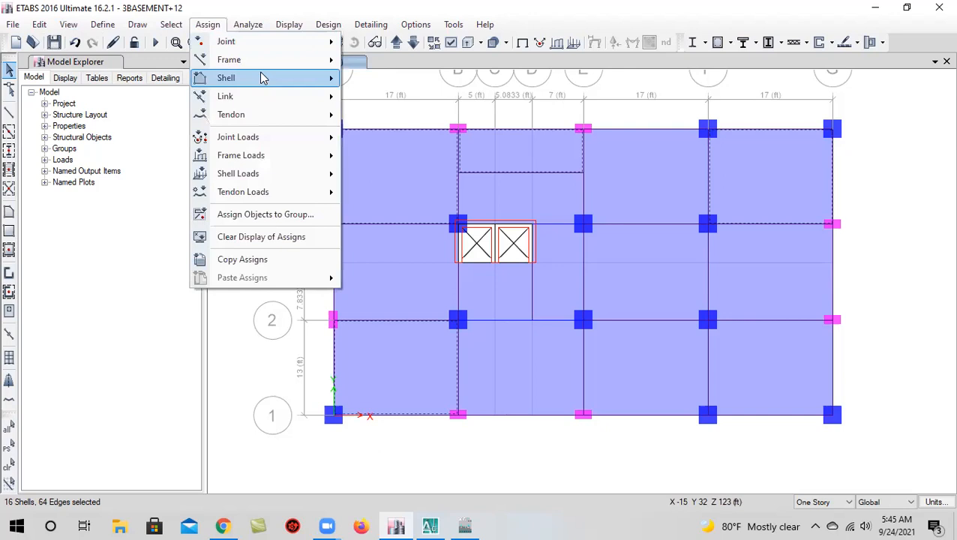
mouse_move(260, 78)
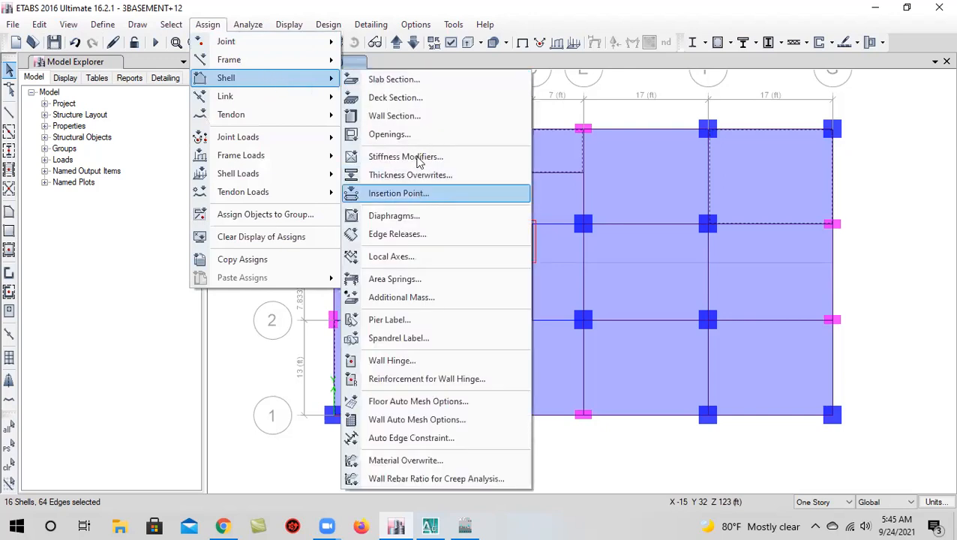
click(424, 135)
click(421, 306)
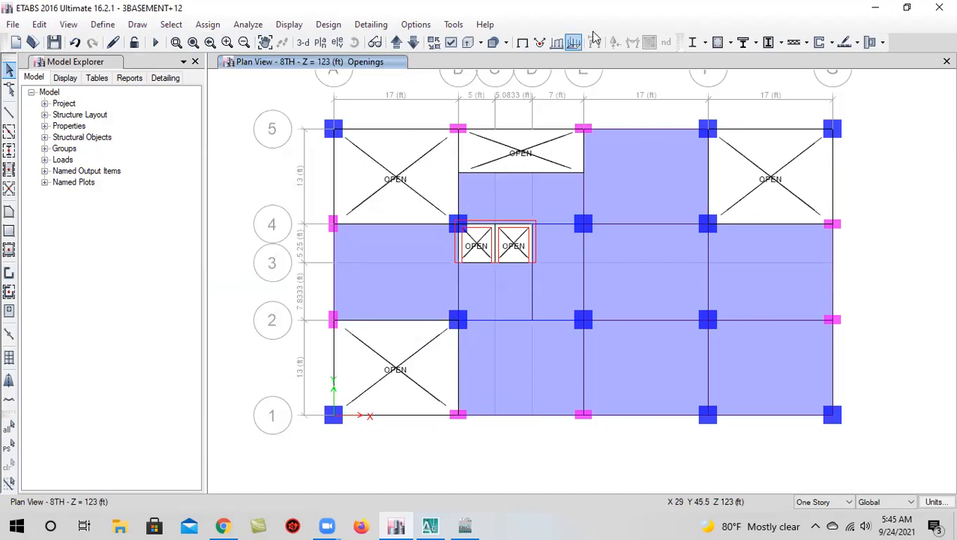
Examine the slab openings of the whole building in 3-D from several angles, and restore the default 3-D view
click(305, 44)
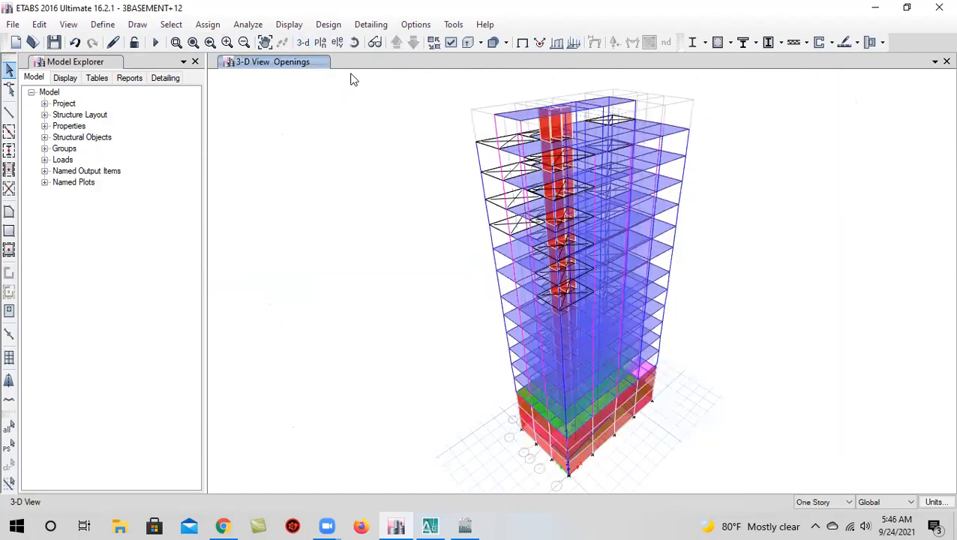
click(354, 43)
drag(738, 425, 453, 406)
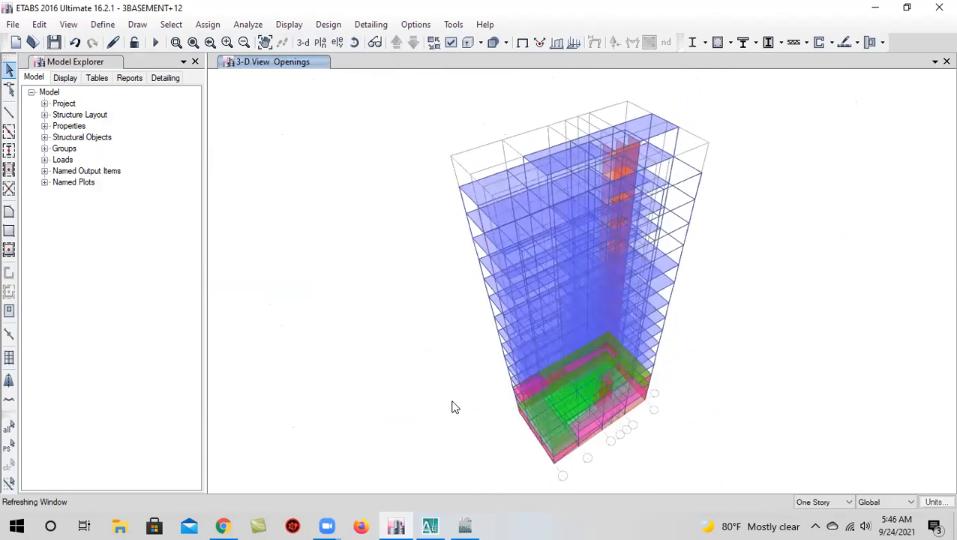
click(354, 43)
drag(763, 274, 800, 340)
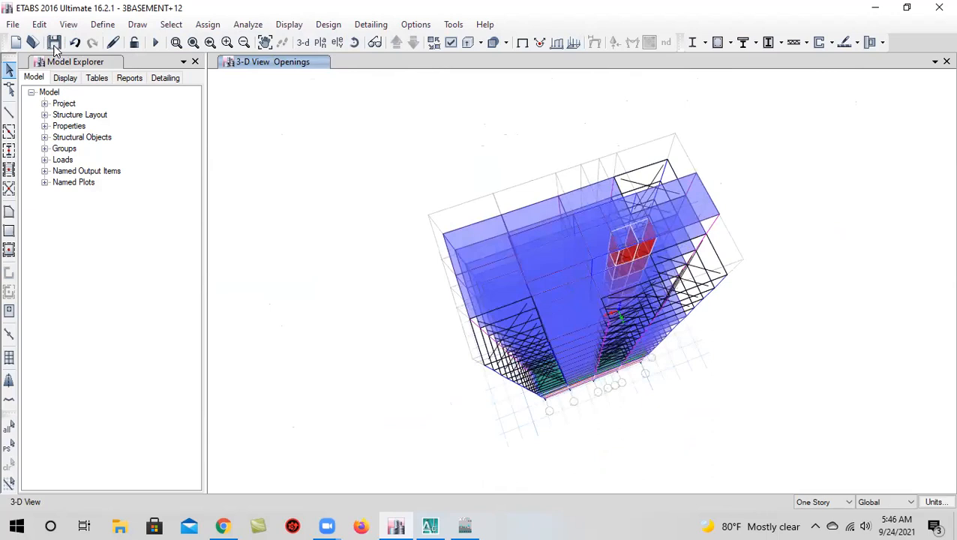
click(303, 43)
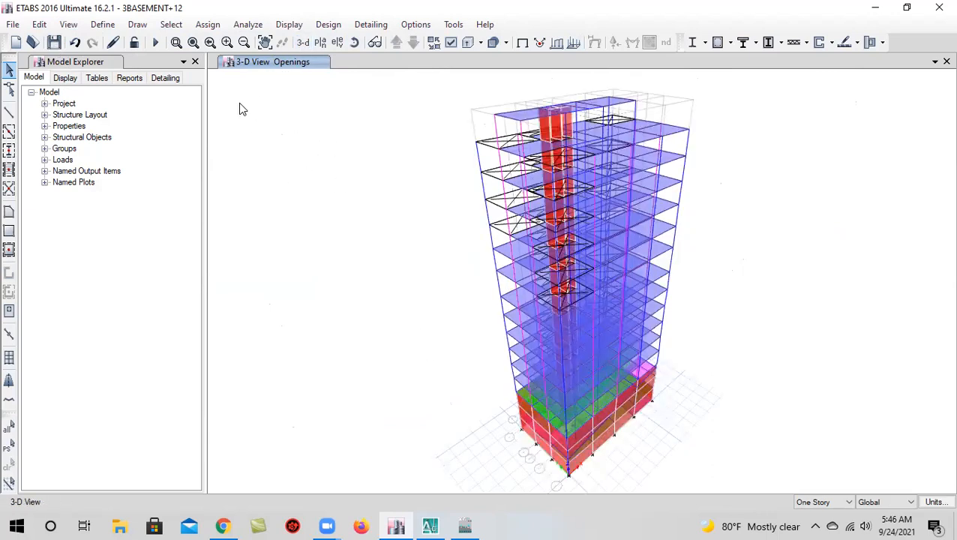
Change the display color of the C1-30X30 frame section to yellow
click(137, 24)
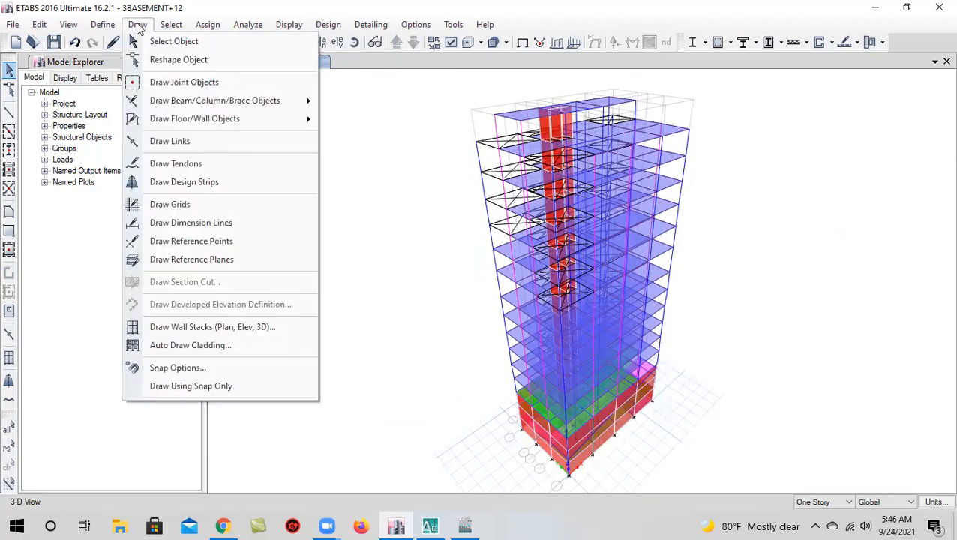
mouse_move(105, 25)
mouse_move(144, 66)
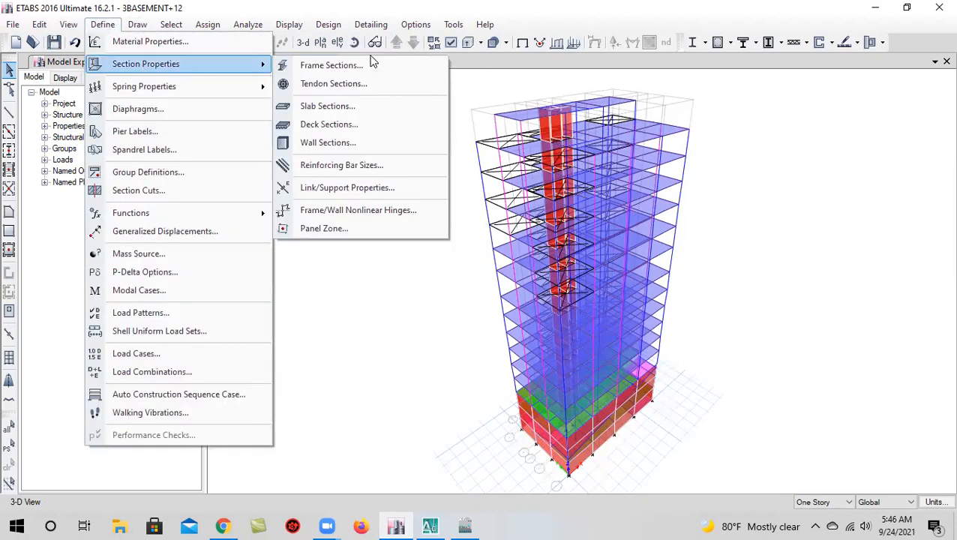
click(354, 66)
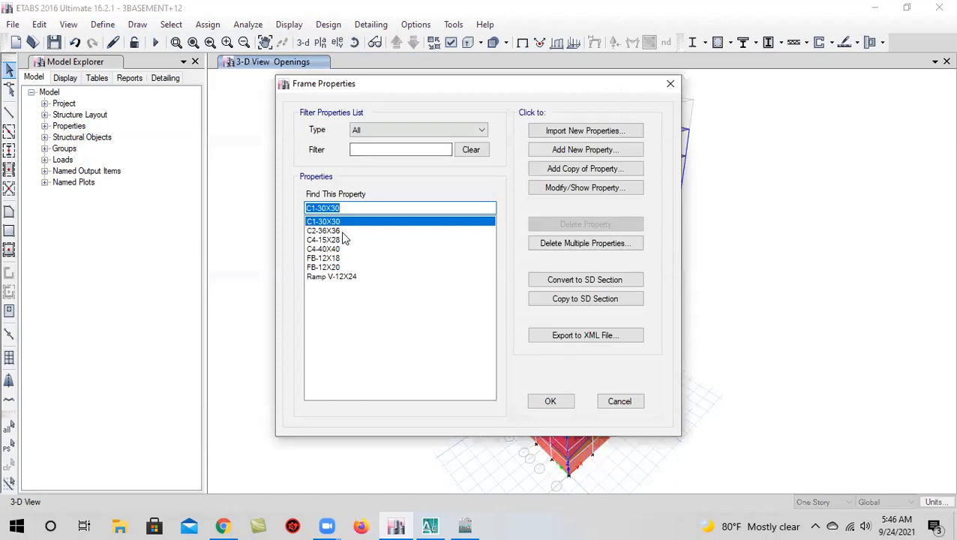
click(596, 188)
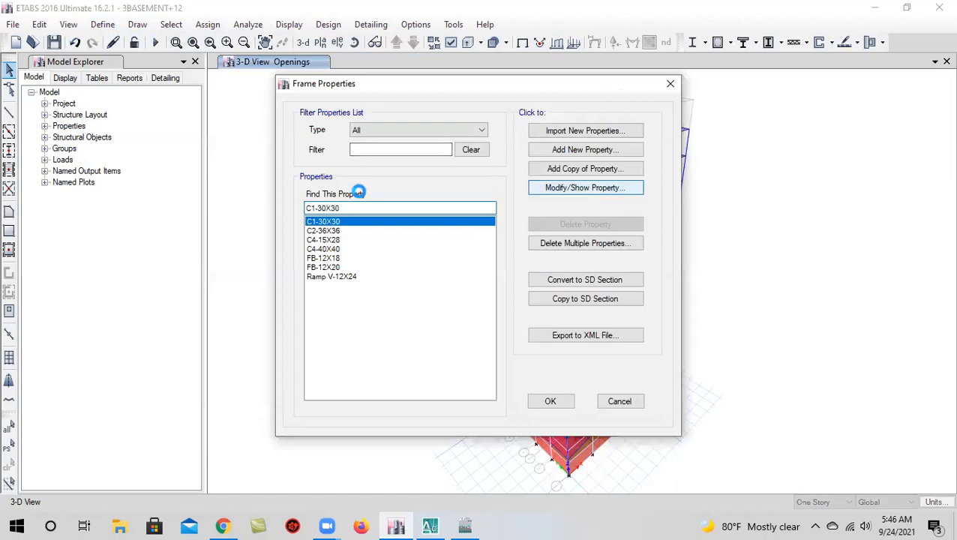
click(423, 154)
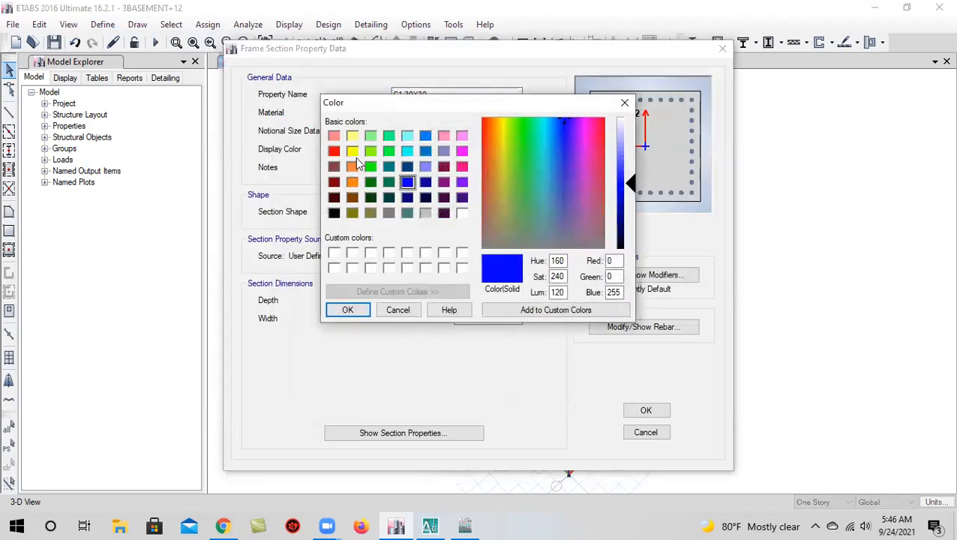
click(353, 153)
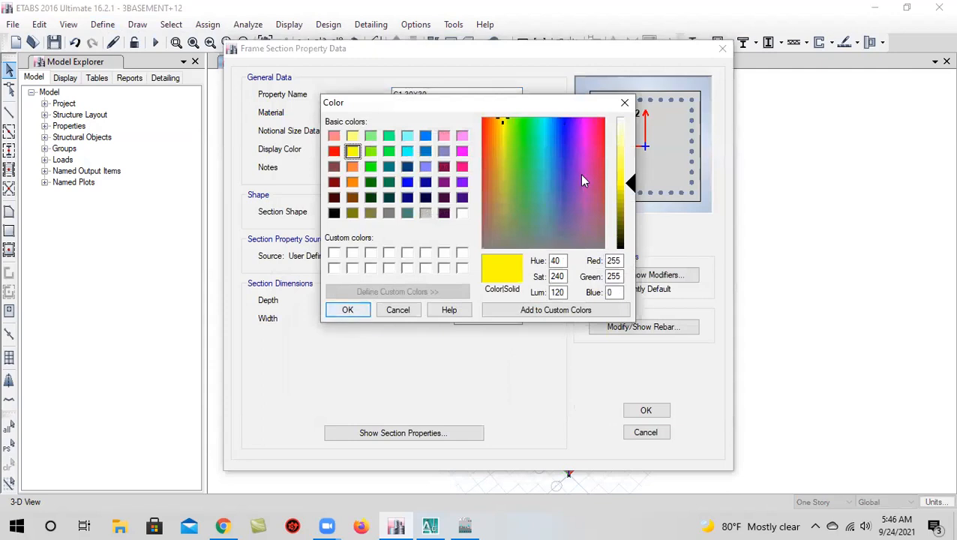
mouse_move(629, 182)
mouse_down()
mouse_move(630, 194)
mouse_move(633, 182)
mouse_up()
click(349, 311)
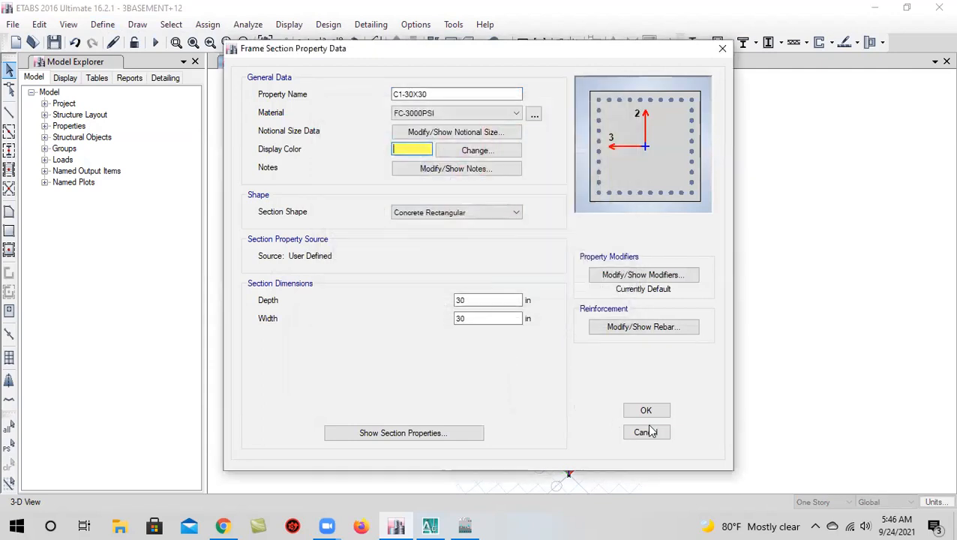
click(646, 410)
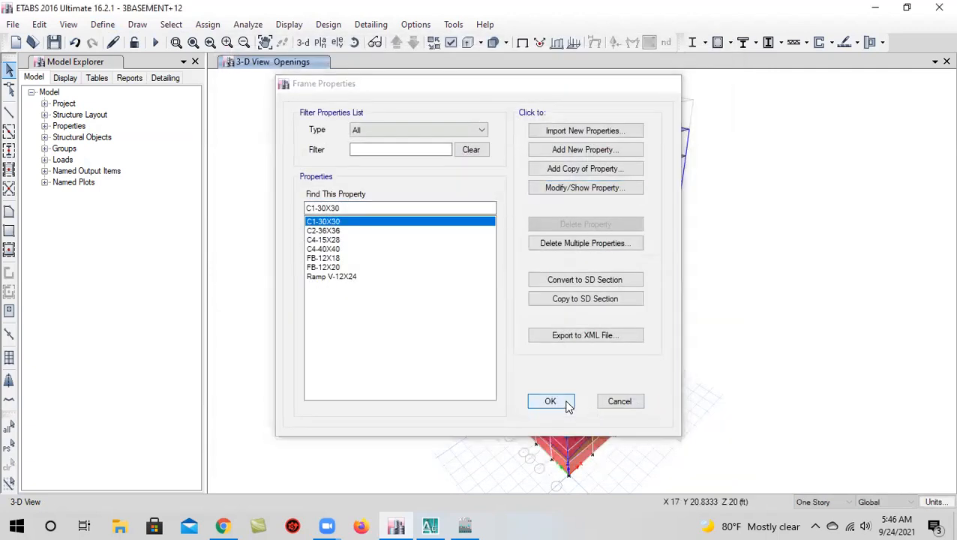
click(567, 402)
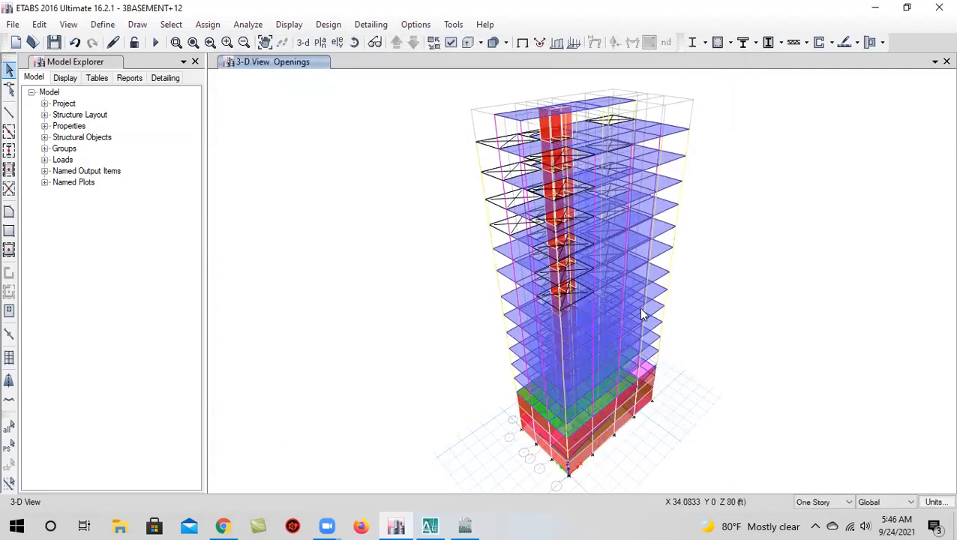
Assign the Slab-8 section to the two core wall slab panels B-C/3-4 and C-D/3-4 on the TOP story
click(354, 43)
drag(776, 325, 829, 340)
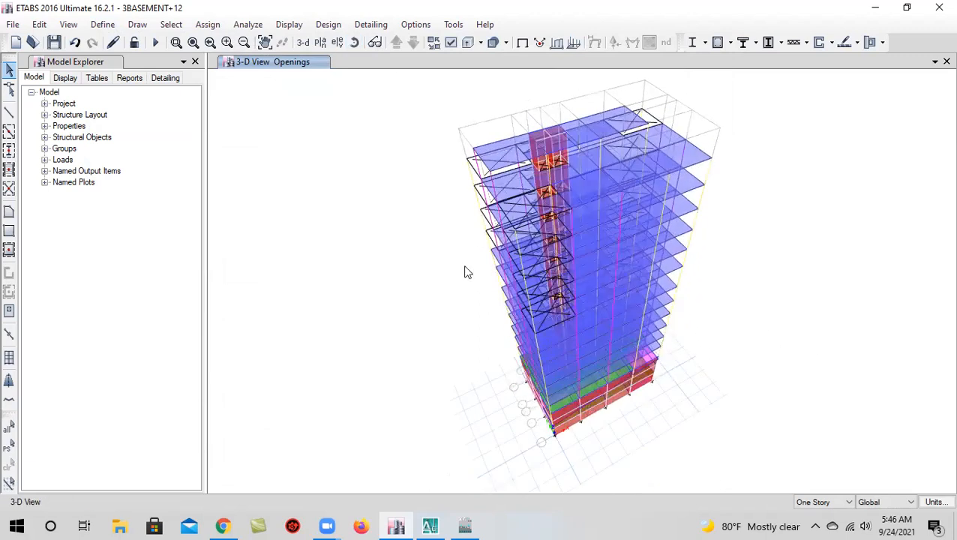
click(357, 44)
drag(735, 295, 808, 333)
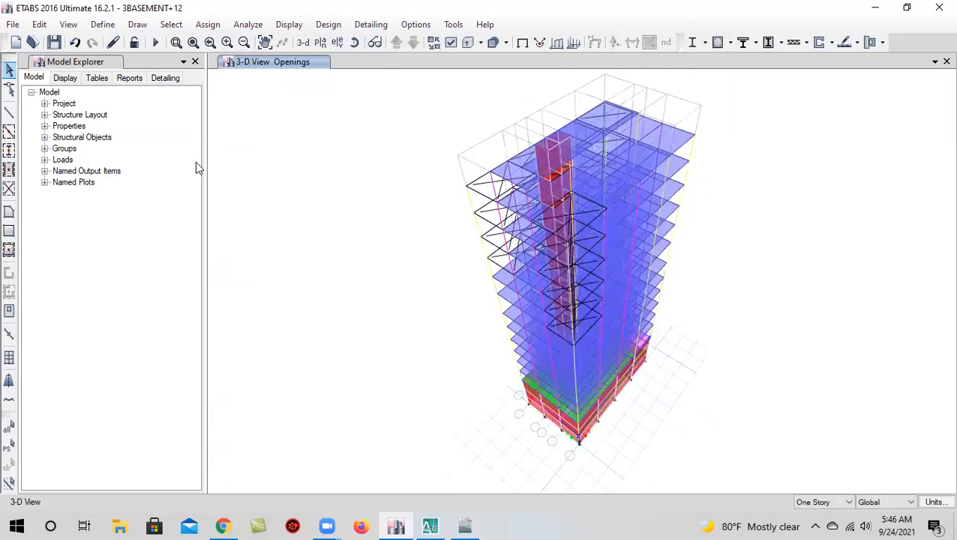
click(320, 43)
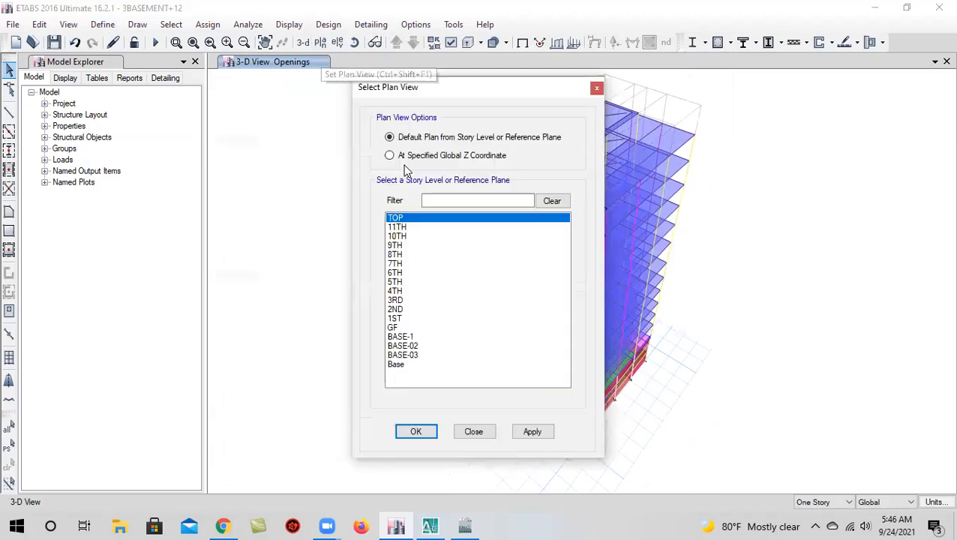
click(530, 431)
click(415, 432)
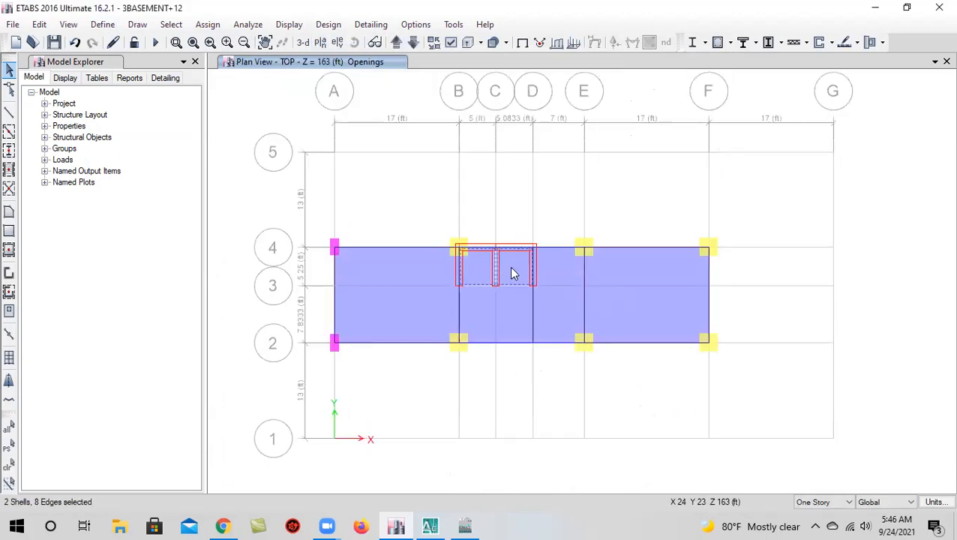
click(208, 24)
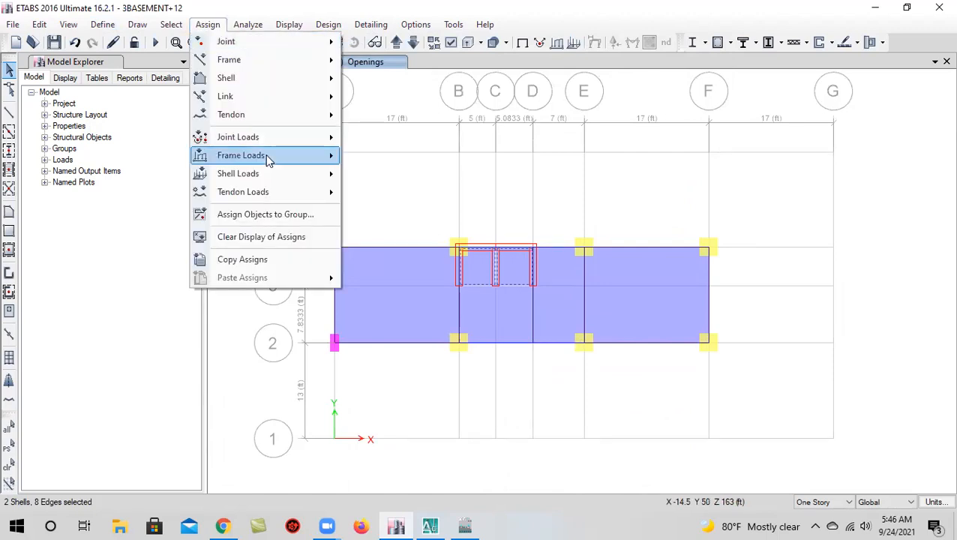
mouse_move(280, 158)
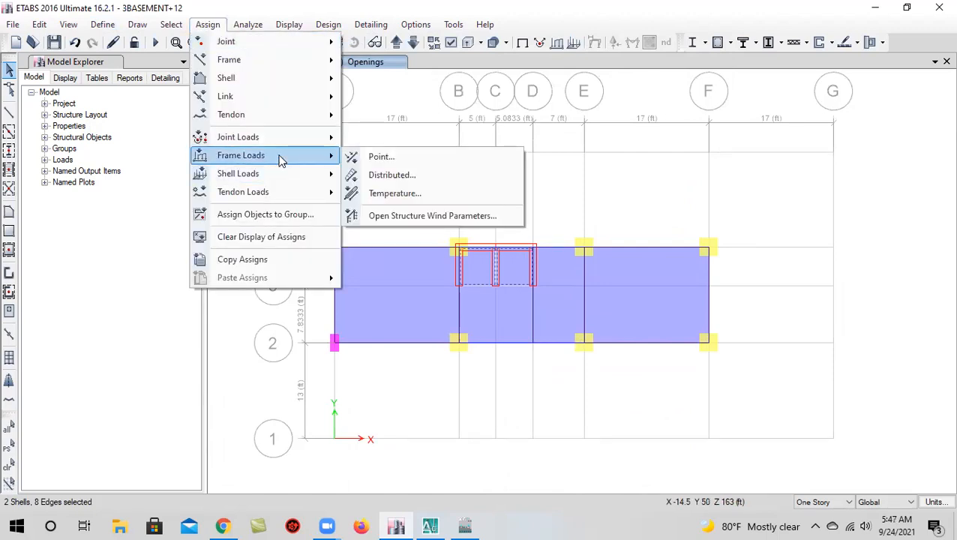
mouse_move(285, 67)
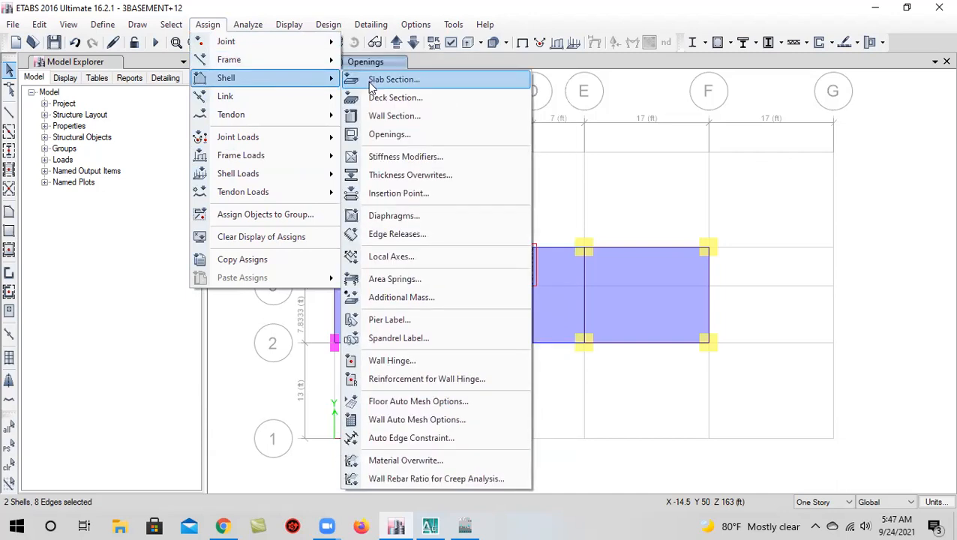
click(392, 79)
click(430, 192)
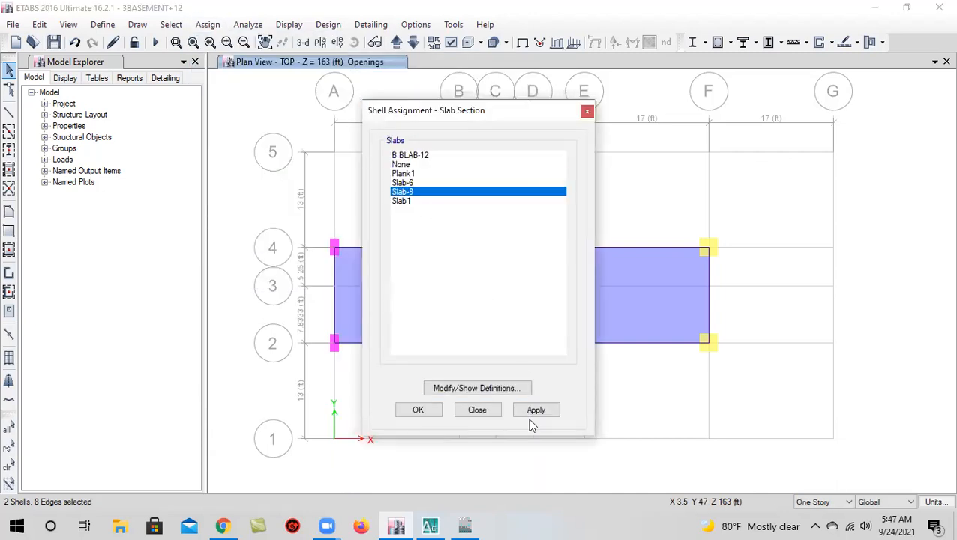
click(418, 410)
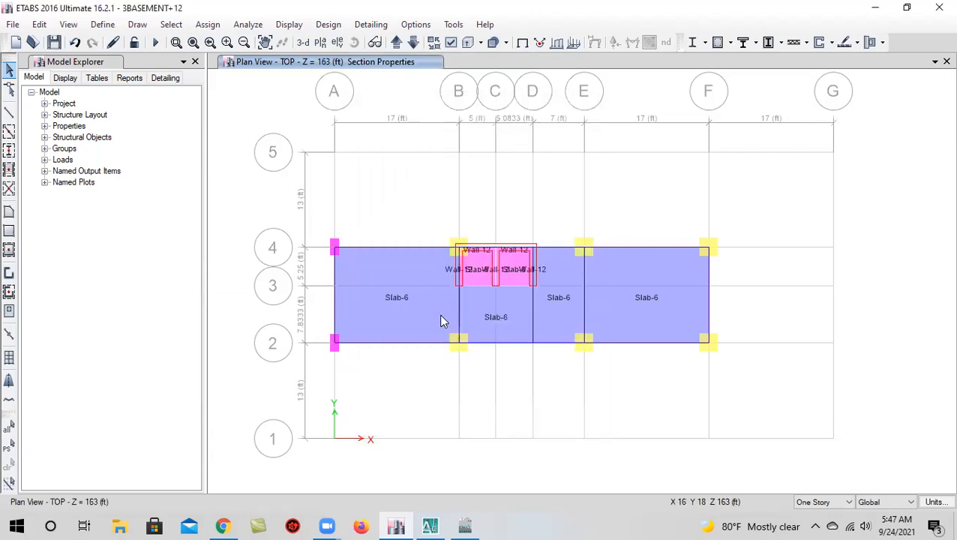
Examine the slab sections, openings and core walls of the whole building in 3-D from several angles
click(303, 44)
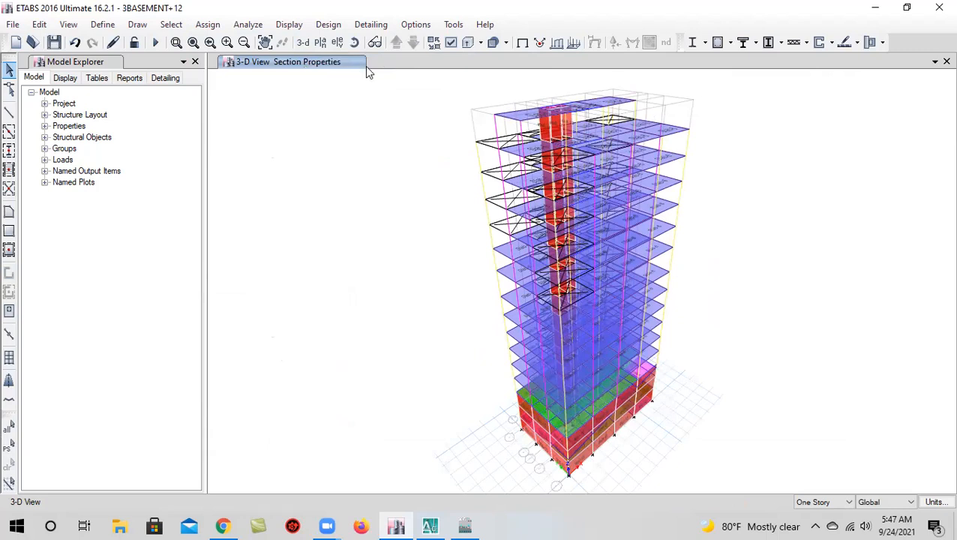
click(355, 42)
drag(770, 408, 751, 428)
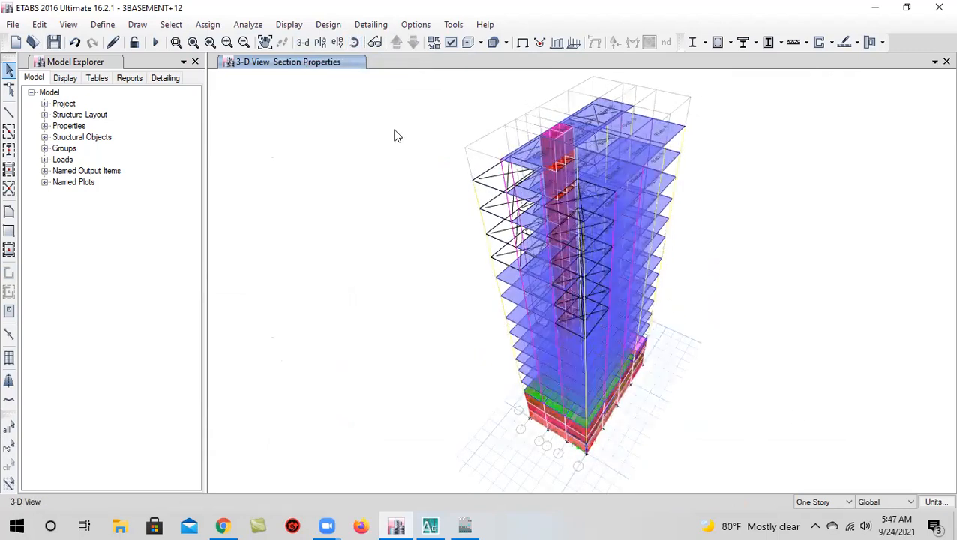
click(355, 43)
drag(751, 407, 508, 378)
drag(470, 400, 438, 435)
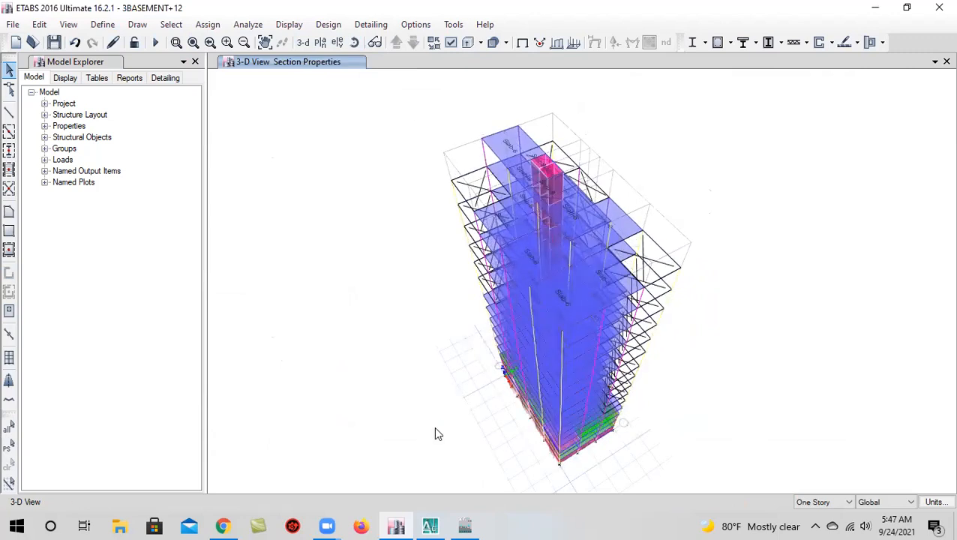
click(354, 42)
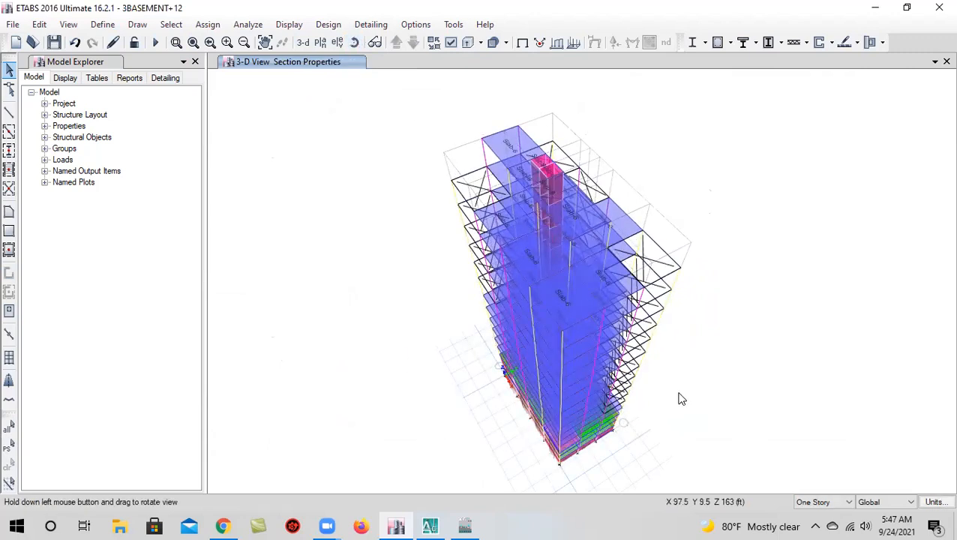
drag(679, 397, 671, 427)
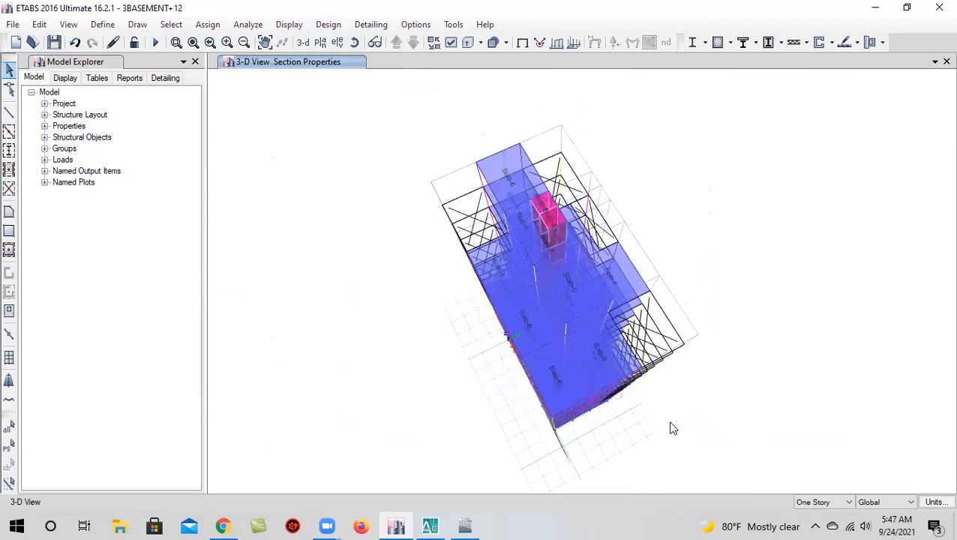
mouse_move(748, 389)
mouse_down()
mouse_move(821, 342)
mouse_move(735, 375)
mouse_up()
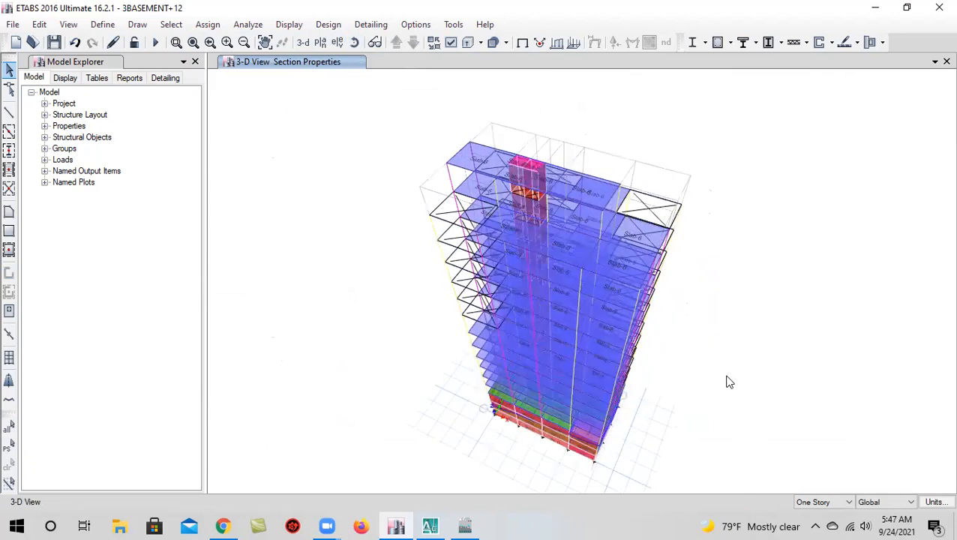
middle_drag(478, 334, 447, 311)
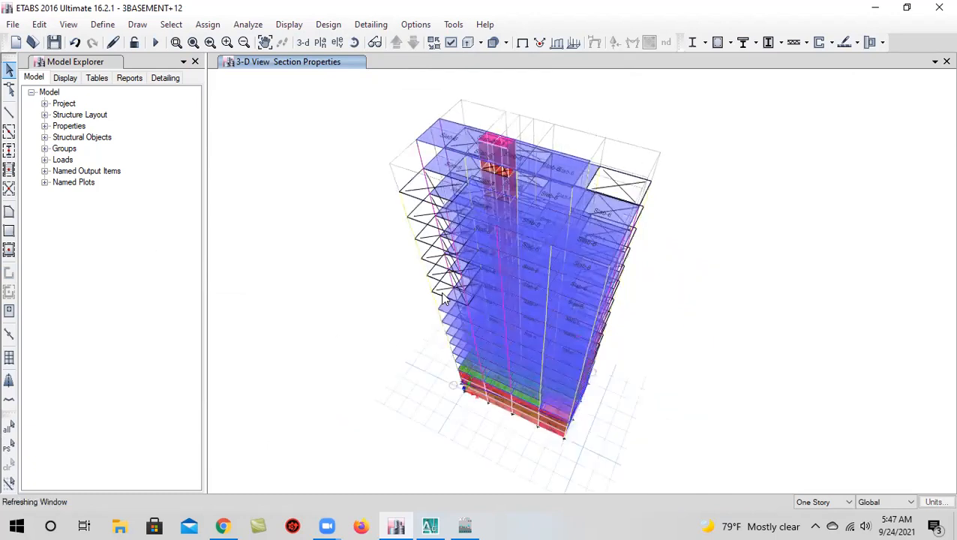
click(354, 42)
drag(678, 385, 677, 379)
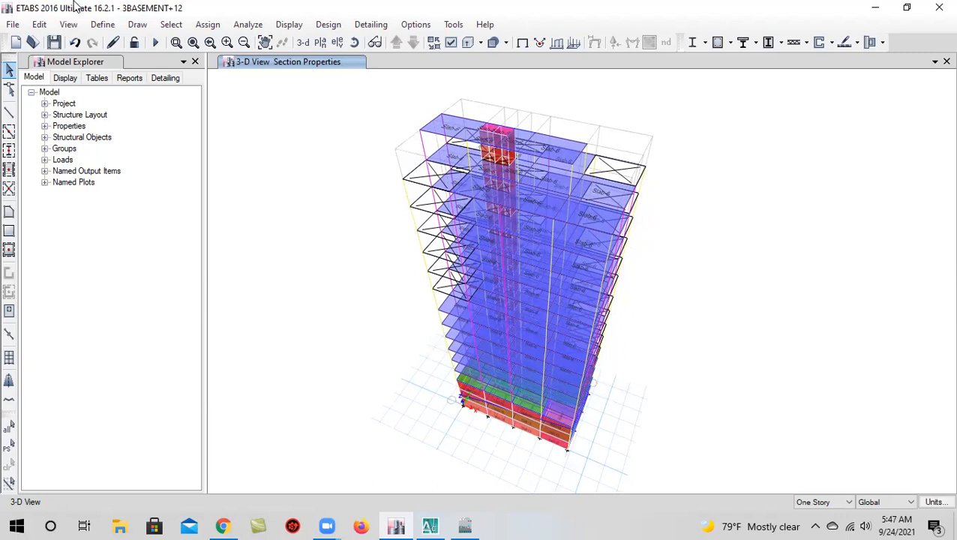
Save the model
click(53, 43)
click(208, 25)
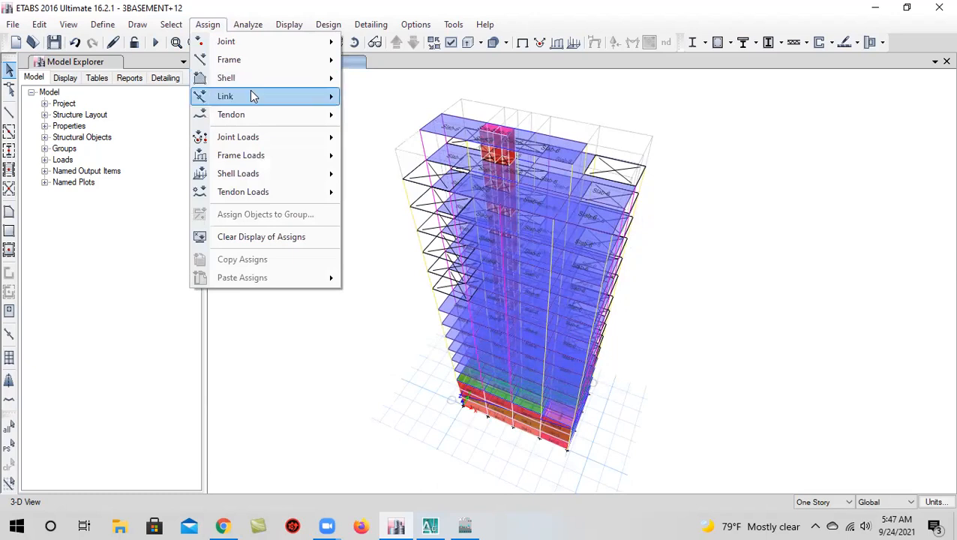
mouse_move(257, 81)
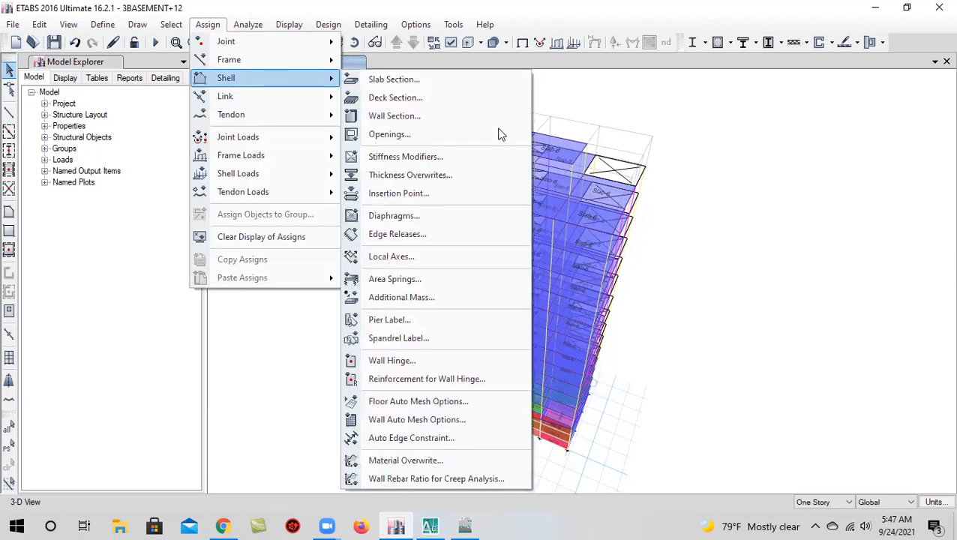
click(140, 8)
Assign the Slab-8 section to the four remaining TOP story slab panels between grids A and F
click(321, 42)
click(529, 432)
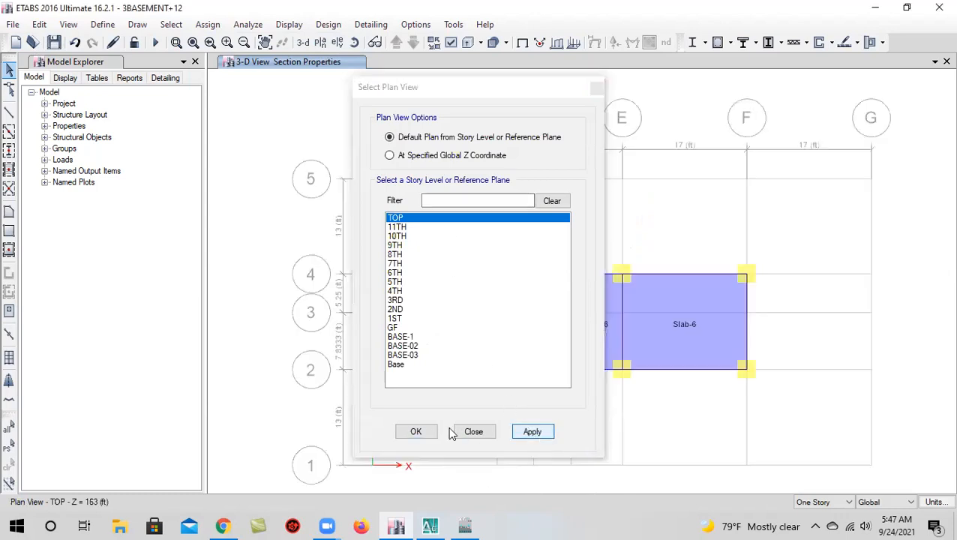
click(420, 433)
click(500, 349)
click(525, 344)
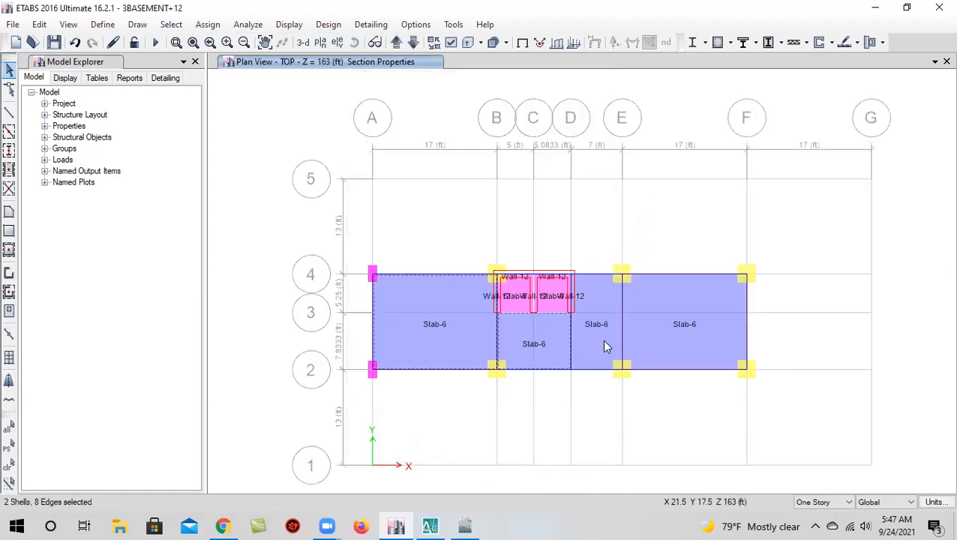
click(618, 341)
click(670, 333)
click(39, 24)
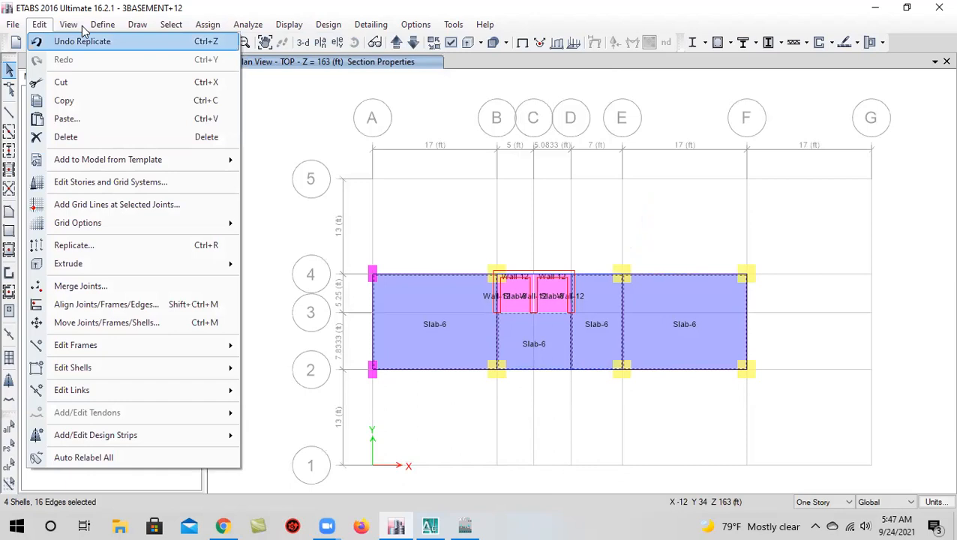
click(330, 115)
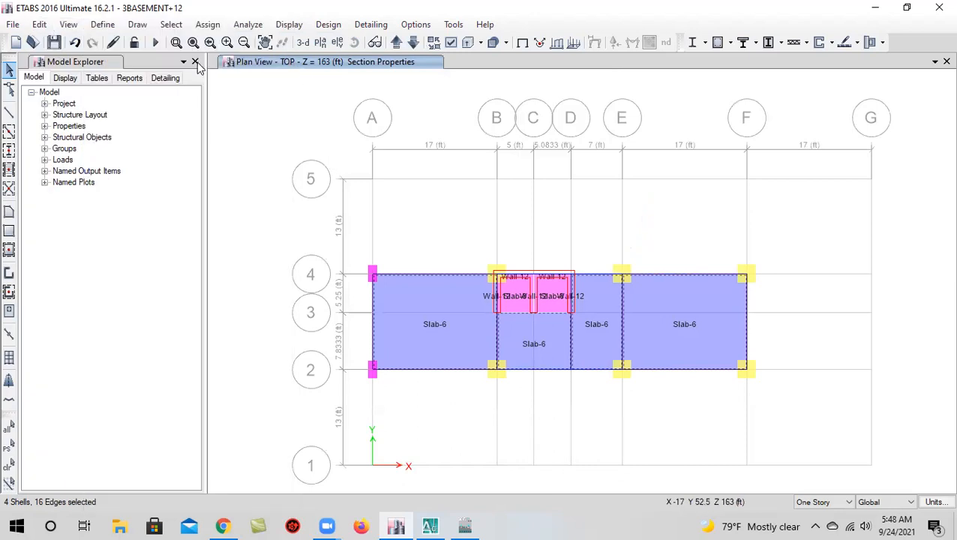
click(210, 25)
mouse_move(240, 77)
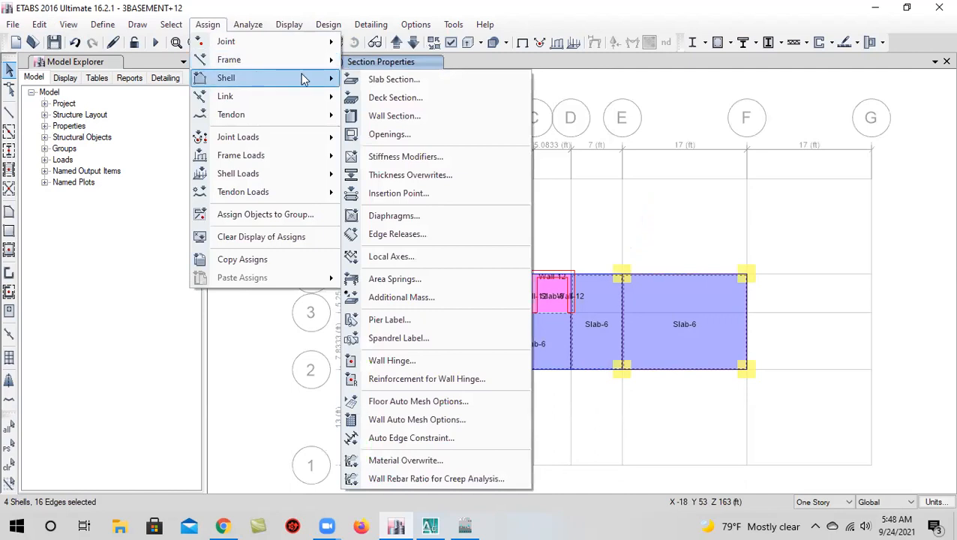
click(394, 79)
click(419, 193)
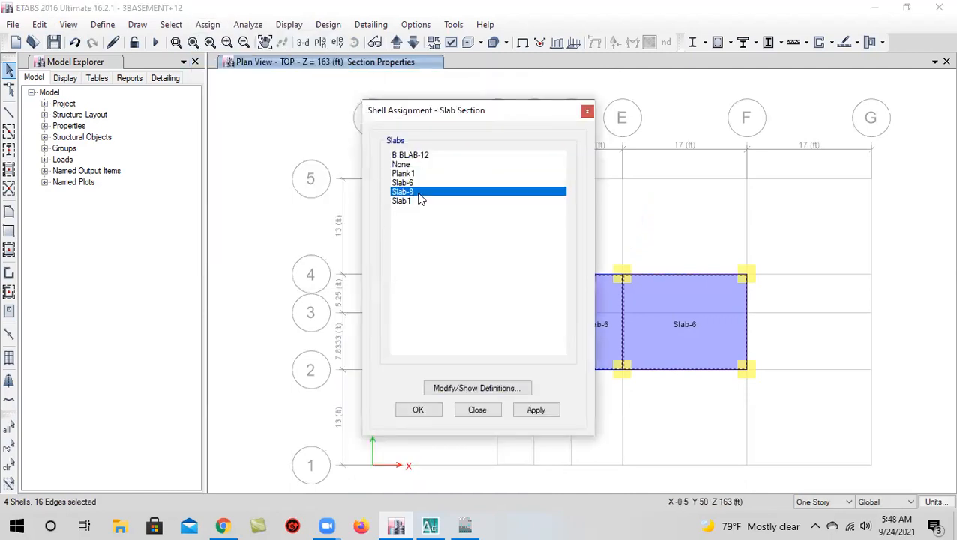
click(536, 411)
click(421, 411)
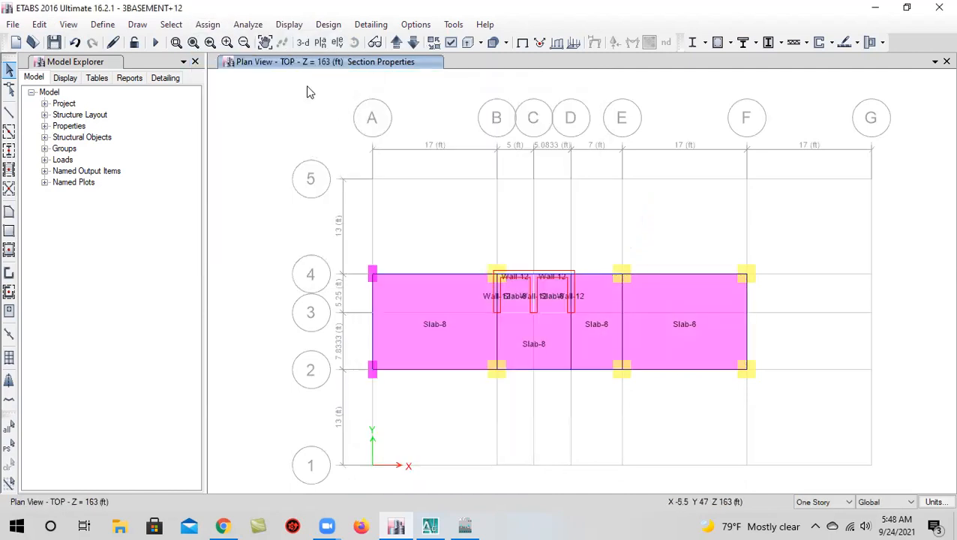
Review the TOP story slabs on the whole building in 3-D from several angles and save the model
click(320, 42)
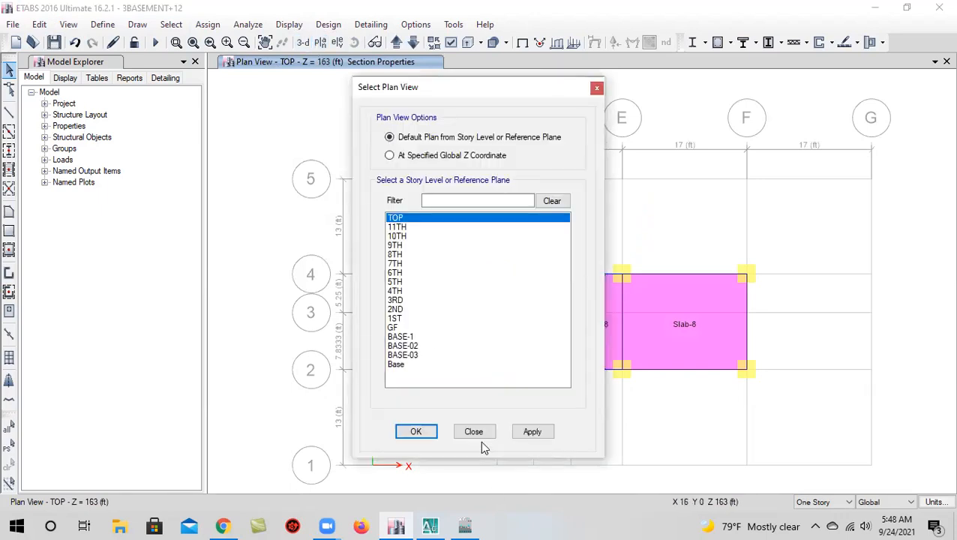
click(415, 432)
click(303, 42)
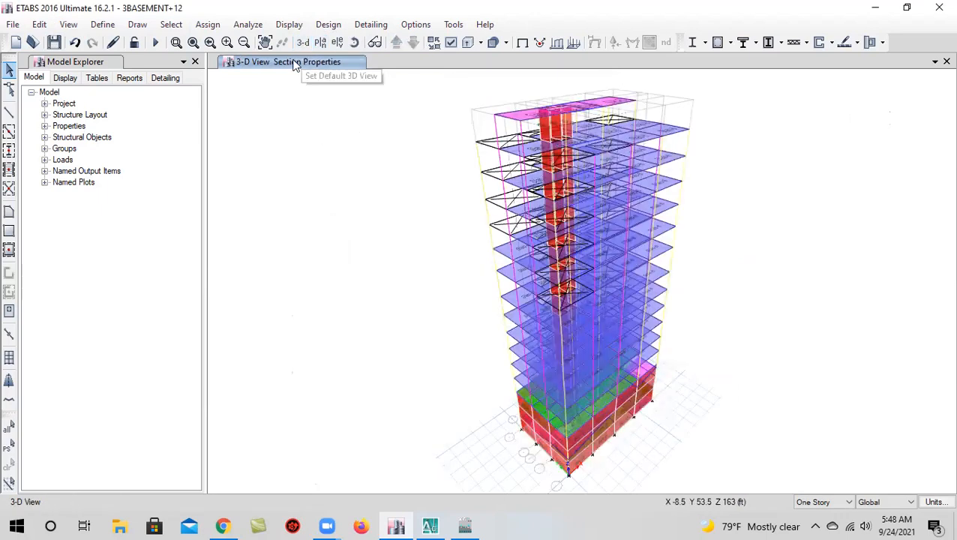
click(357, 43)
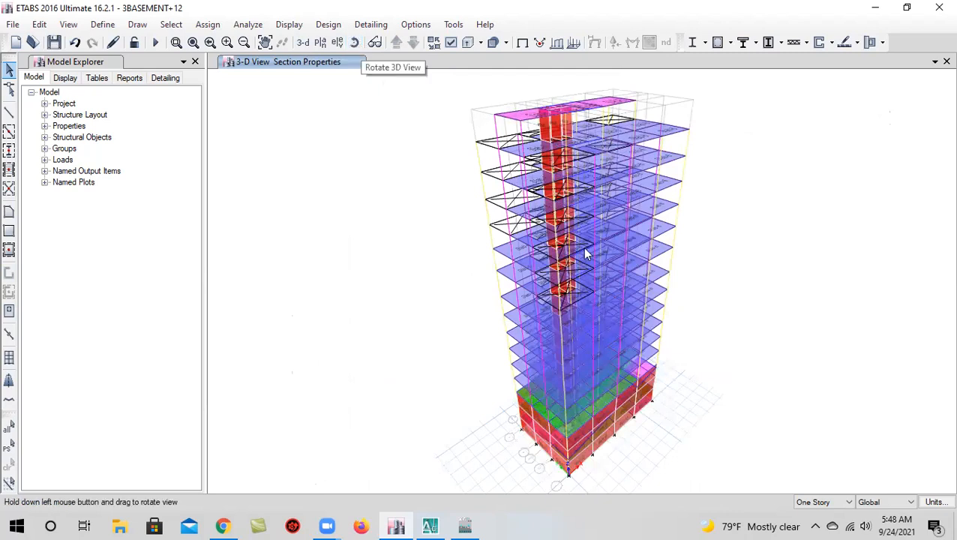
drag(593, 368, 617, 421)
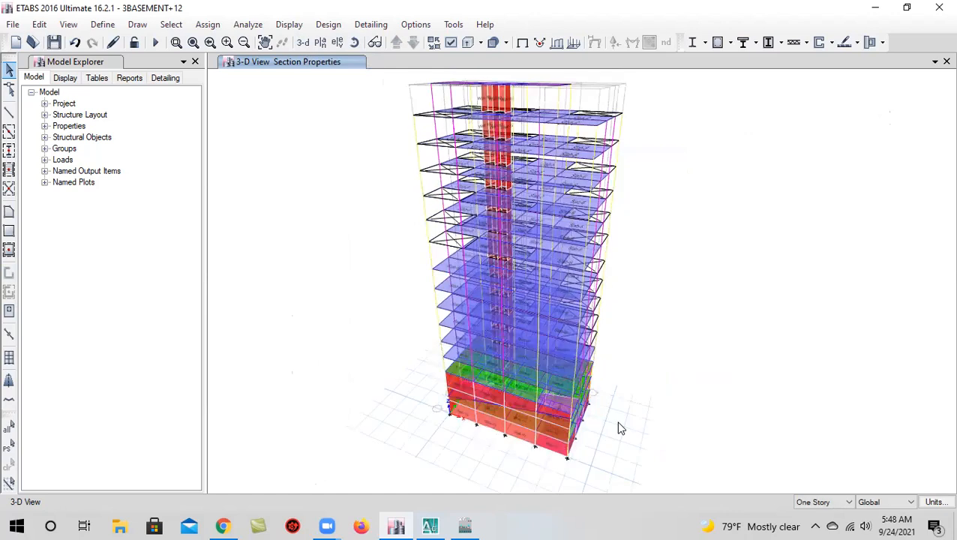
click(353, 43)
drag(652, 408, 656, 440)
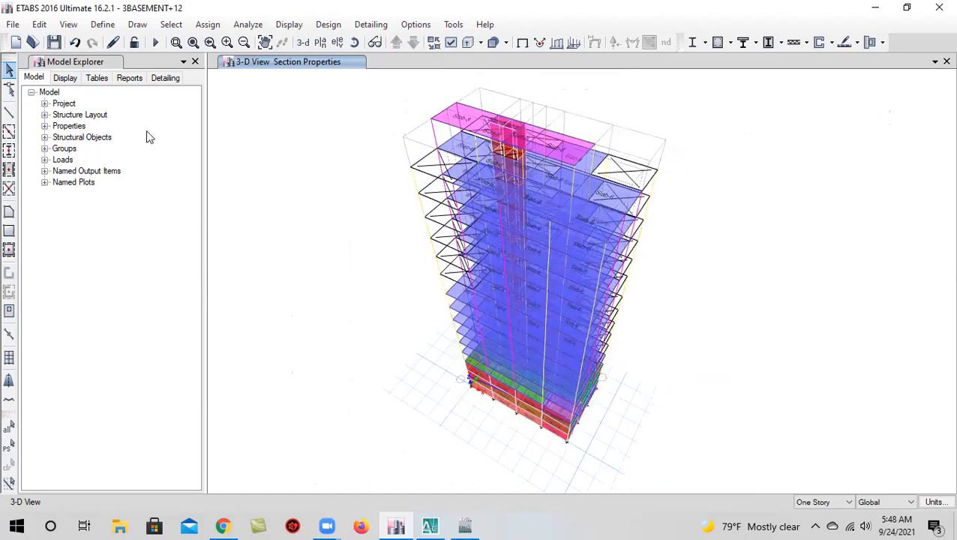
click(54, 42)
click(101, 25)
mouse_move(138, 63)
click(308, 68)
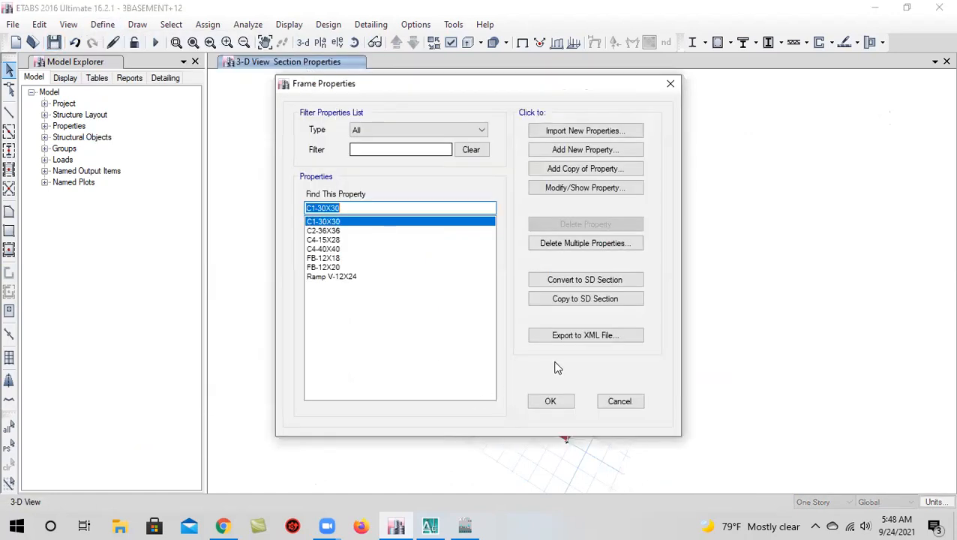
click(620, 402)
Open the slab section definitions and review the property data of Slab-8
click(105, 26)
mouse_move(149, 65)
click(327, 105)
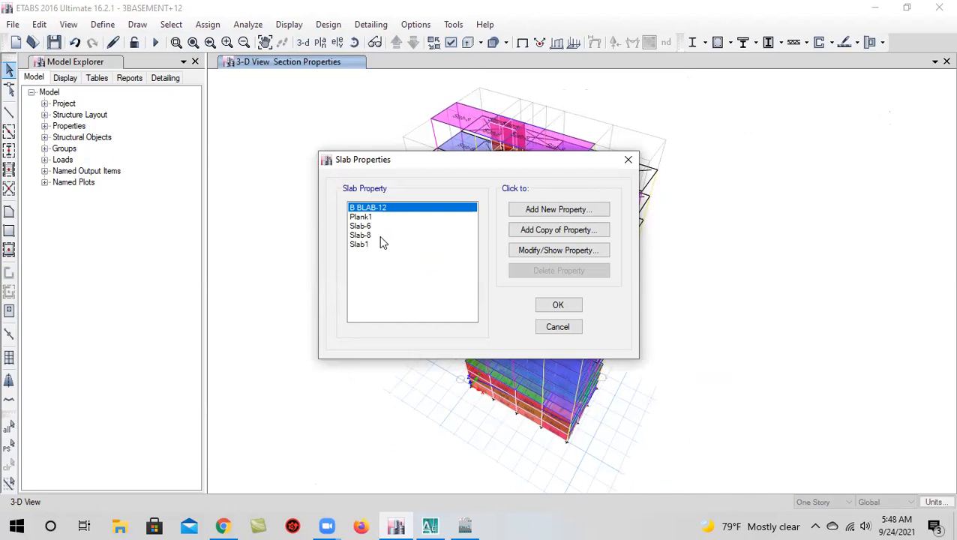
click(383, 235)
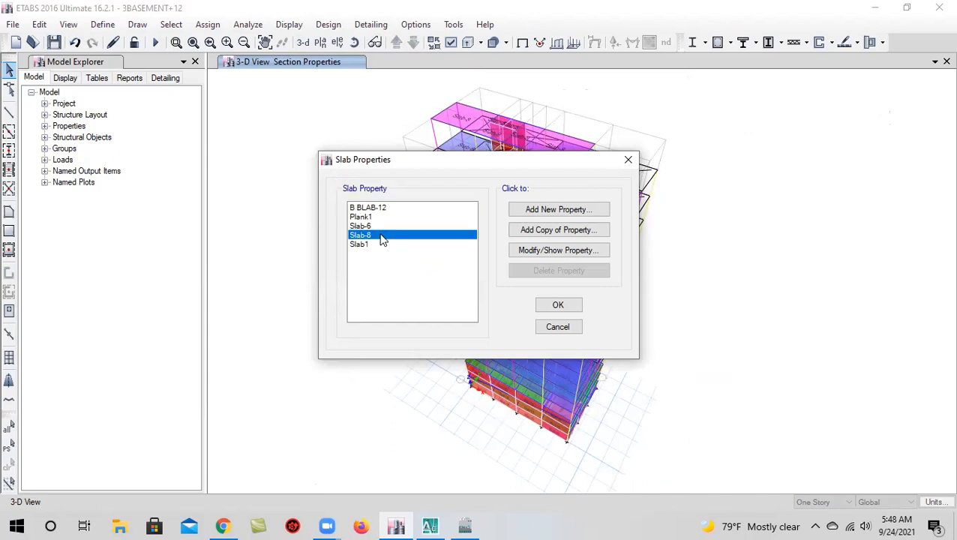
click(545, 251)
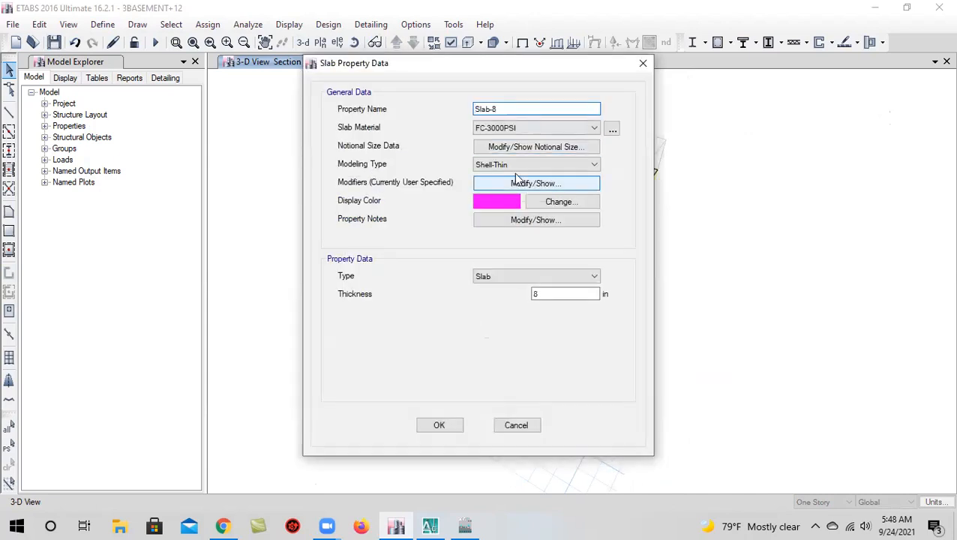
click(515, 425)
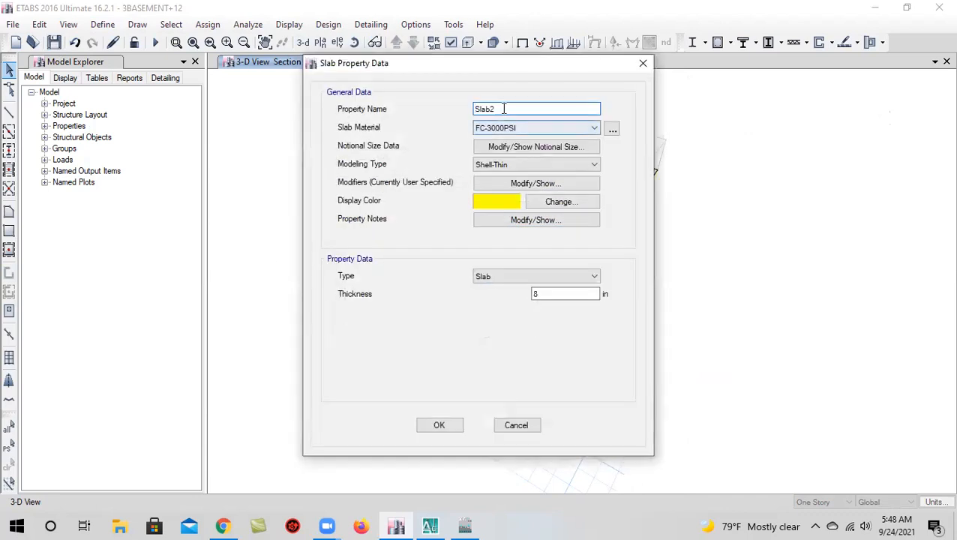
drag(503, 109, 447, 115)
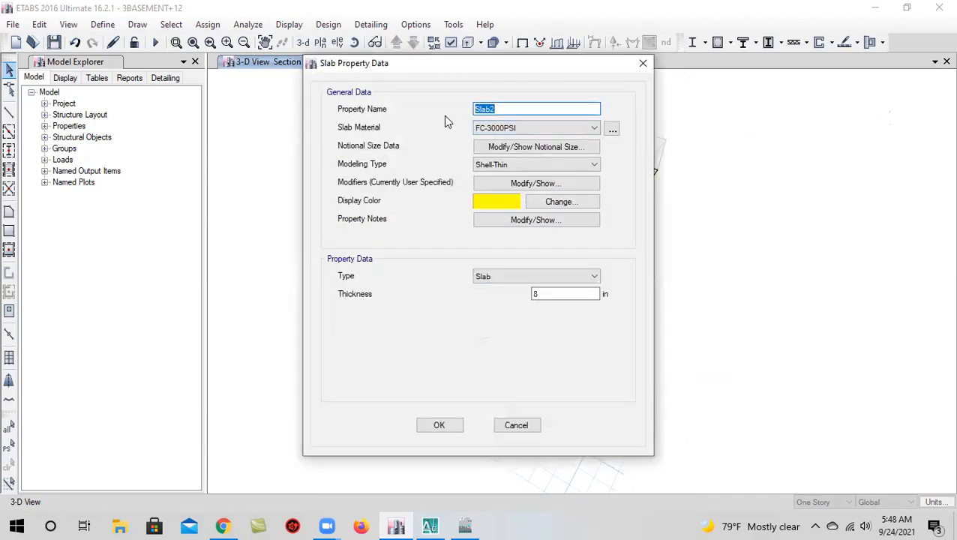
text(RA)
click(501, 202)
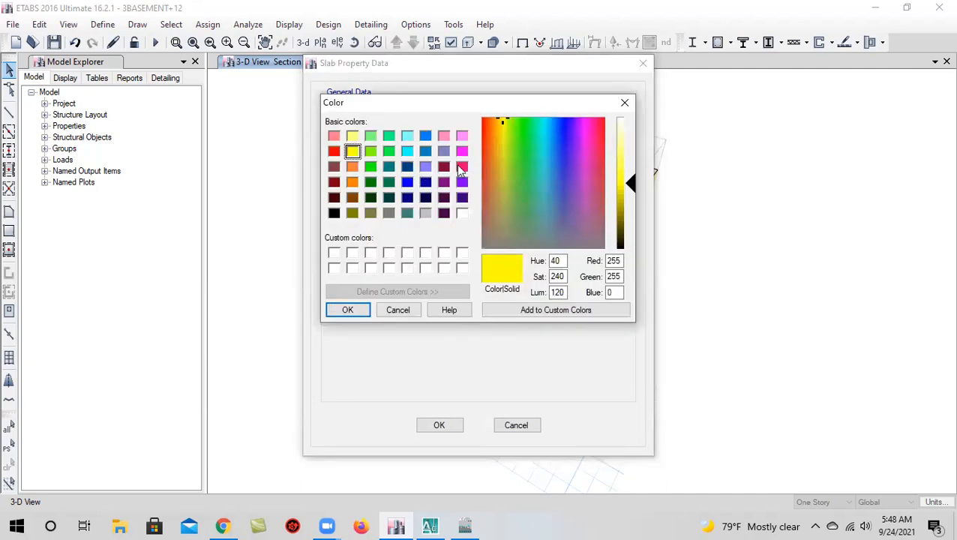
click(461, 167)
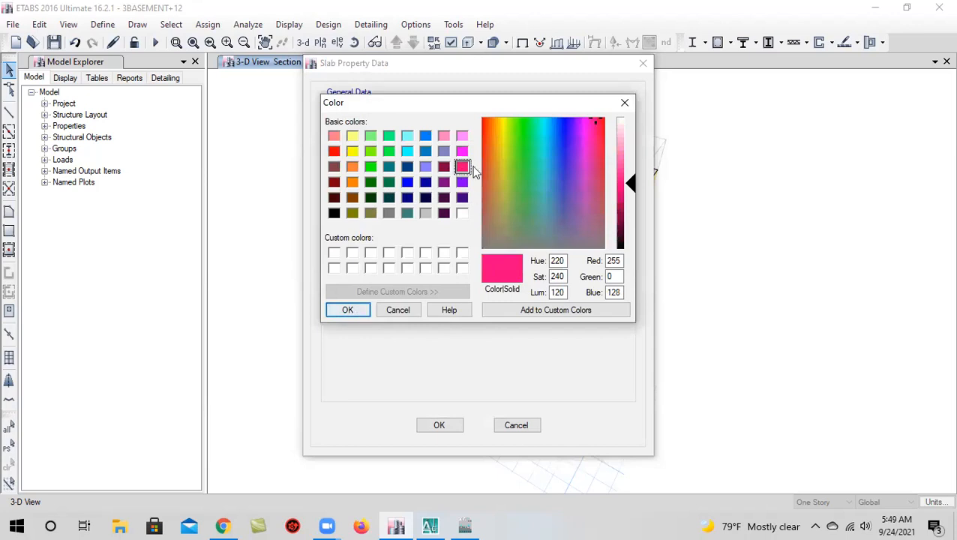
click(463, 153)
click(463, 168)
click(345, 311)
click(517, 426)
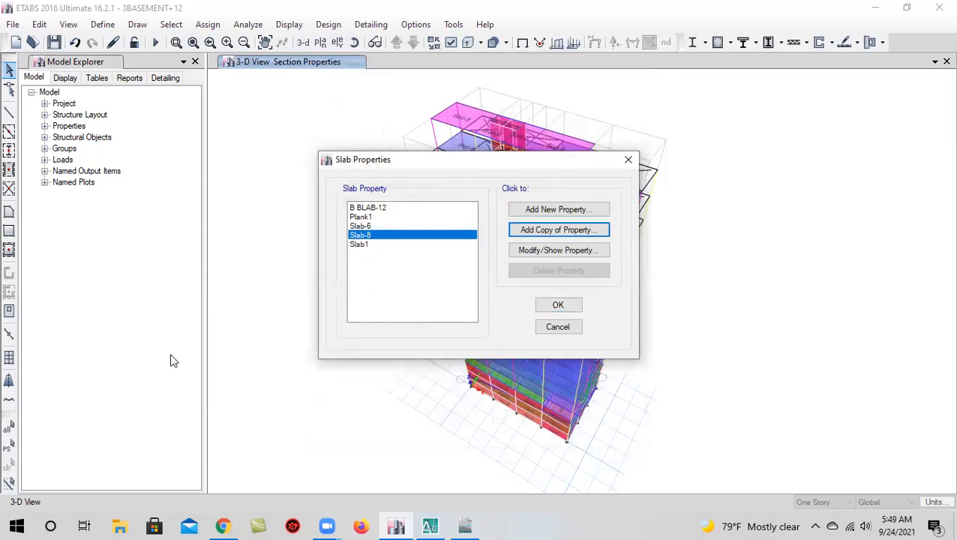
click(577, 231)
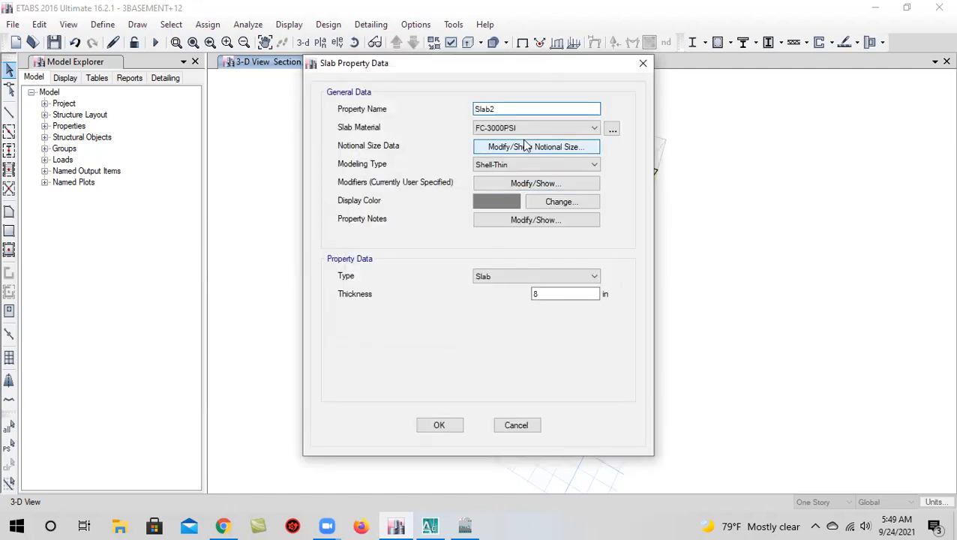
click(508, 427)
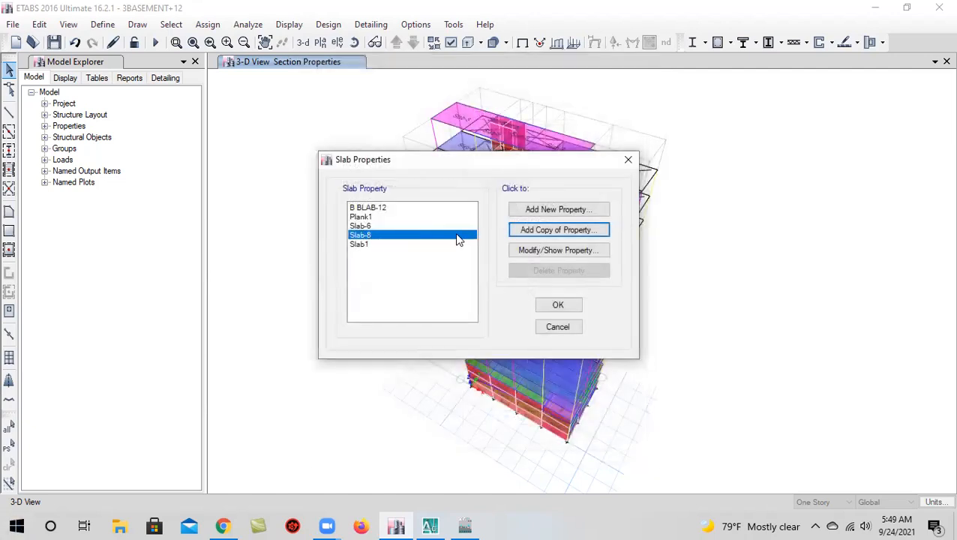
Add a copy of the Slab-8 property named SLAB TOP-8 with a magenta display color, and save the model
click(511, 230)
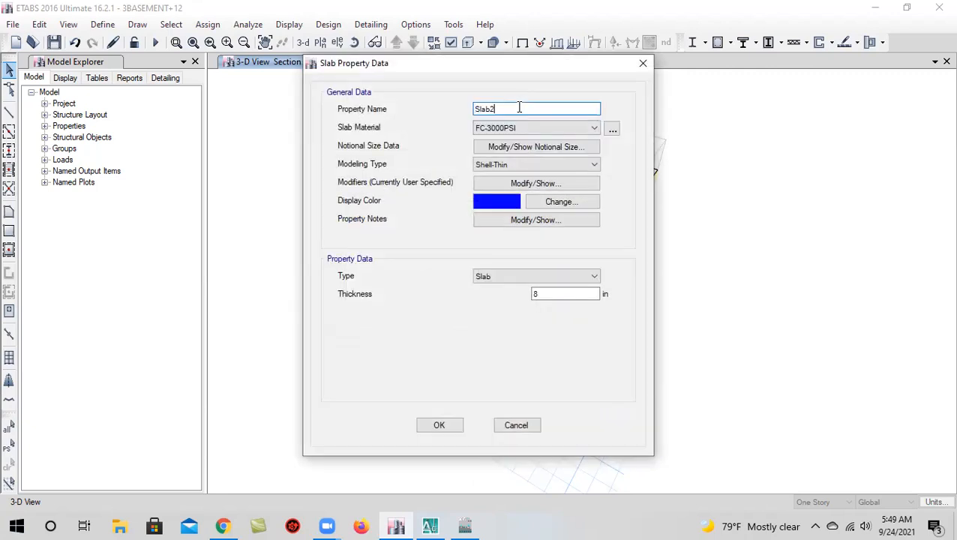
key(BackSpace)
key(BackSpace)
key(BackSpace)
key(BackSpace)
text(S)
click(506, 205)
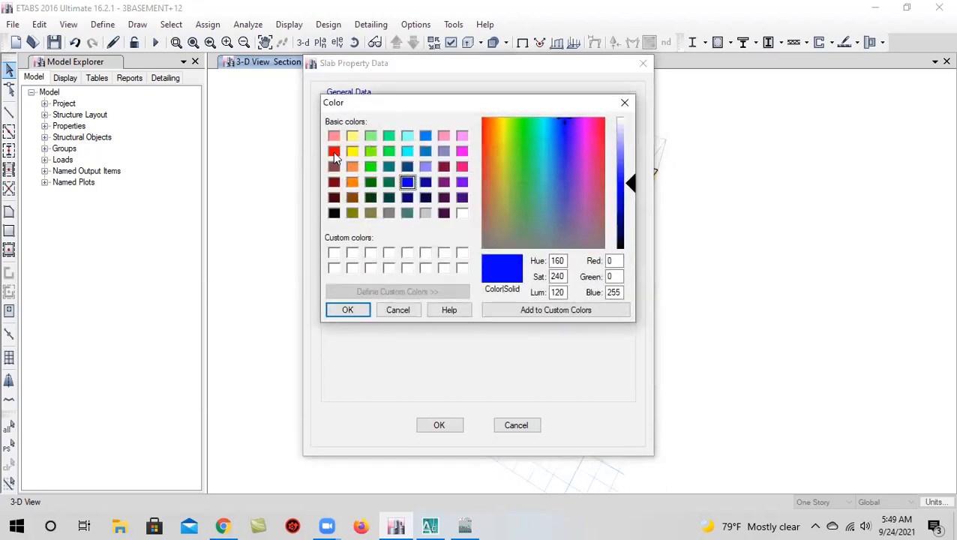
click(462, 150)
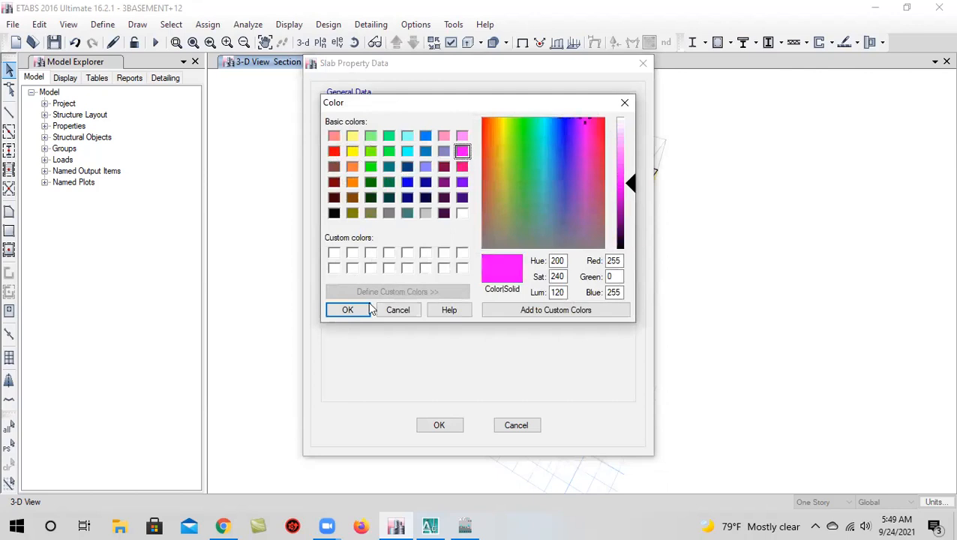
mouse_move(630, 169)
mouse_down()
mouse_move(630, 160)
mouse_move(630, 182)
mouse_up()
key(Return)
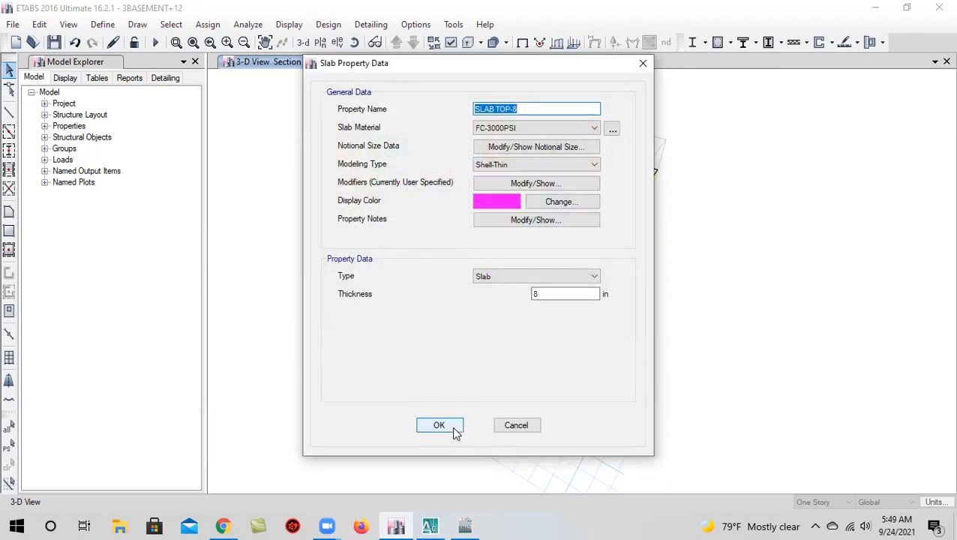
click(439, 425)
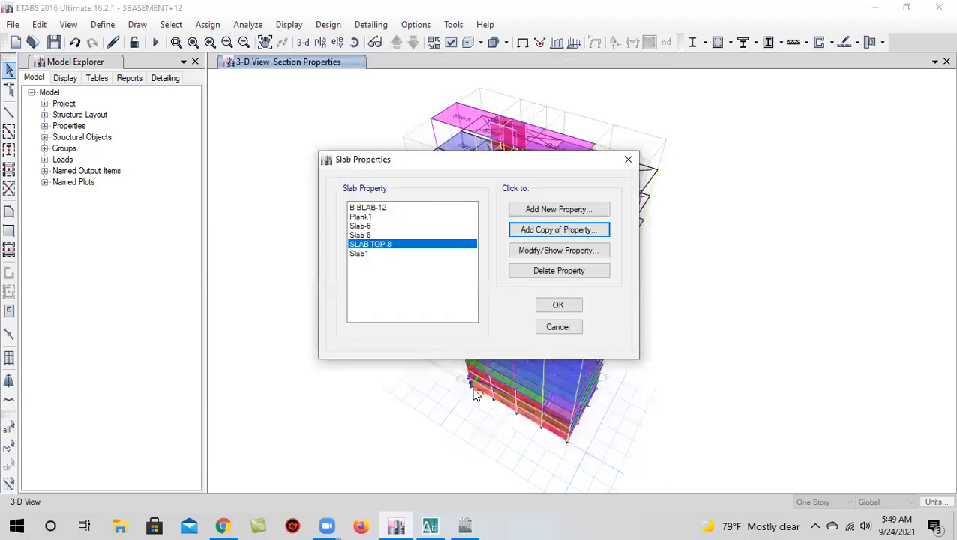
click(556, 308)
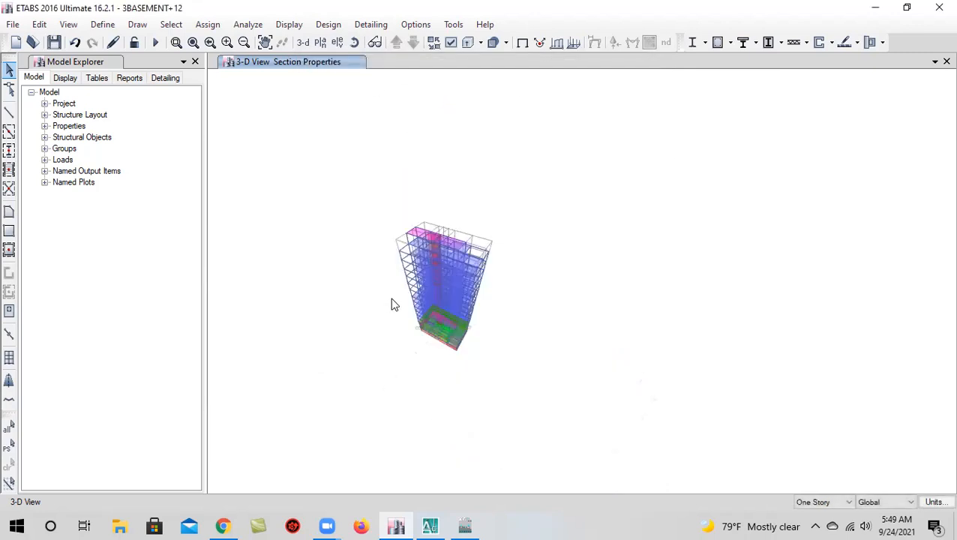
click(54, 45)
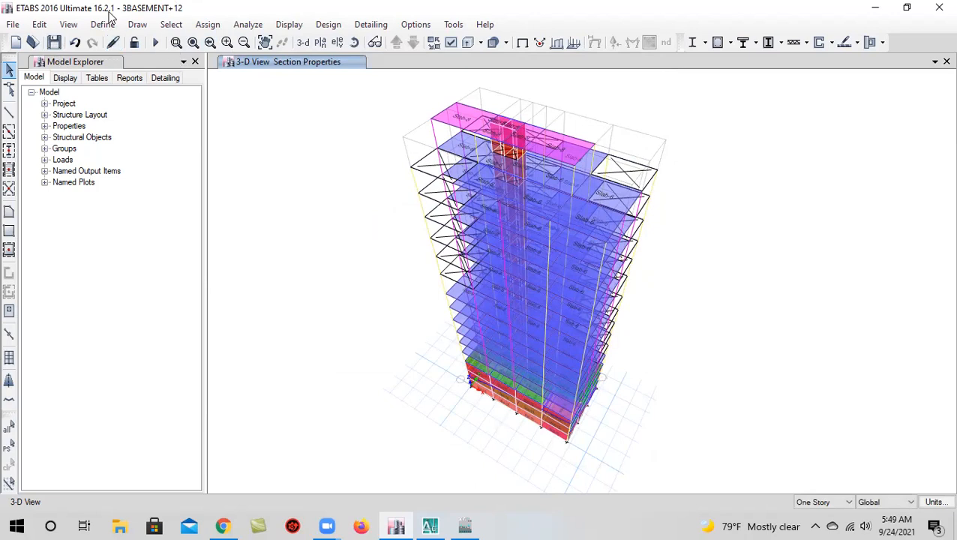
Change the display color of the Slab-8 slab property to blue
click(103, 24)
mouse_move(153, 68)
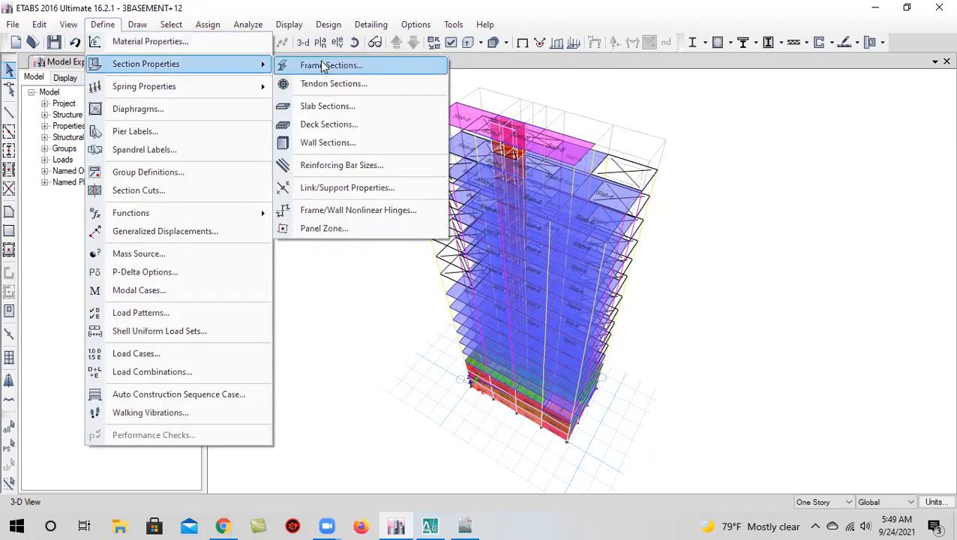
click(341, 103)
click(385, 245)
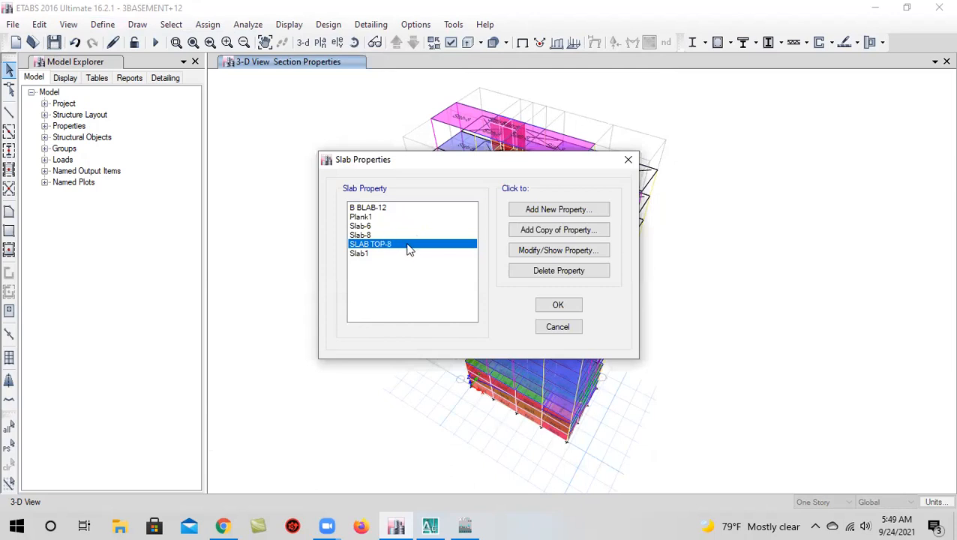
click(384, 235)
click(525, 250)
click(560, 201)
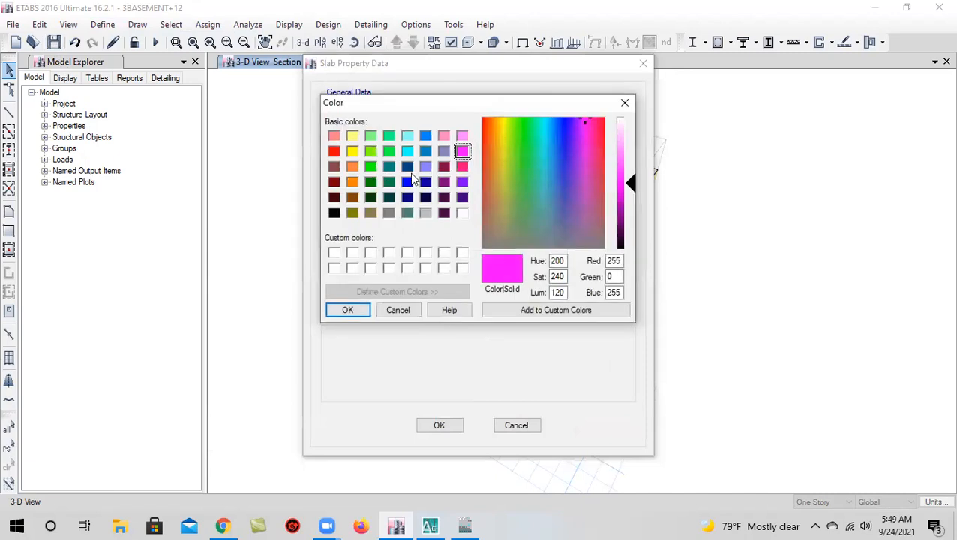
click(407, 182)
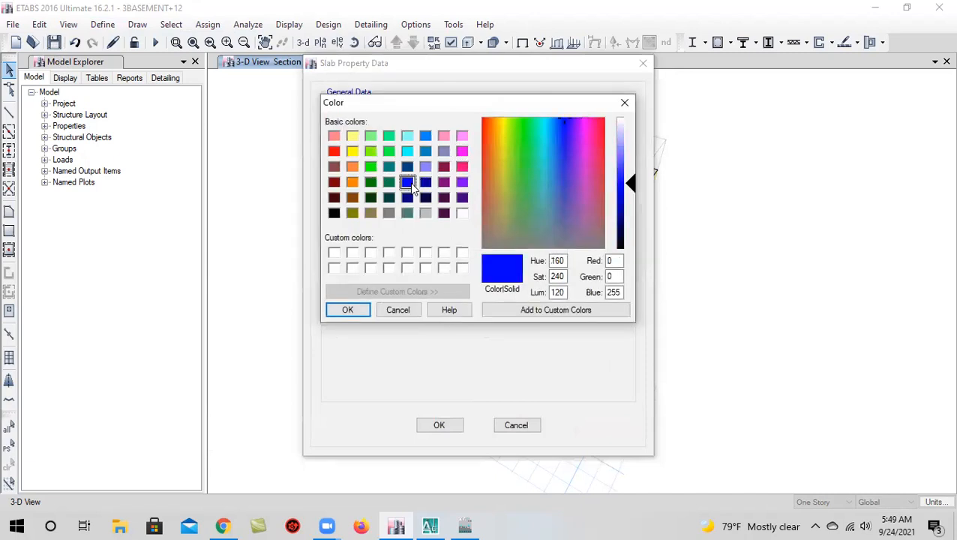
click(348, 311)
click(440, 425)
click(553, 306)
Examine the recolored slabs, openings, core walls and basement levels of the whole building in 3-D from several angles
scroll(537, 335, down, 3)
scroll(537, 335, up, 4)
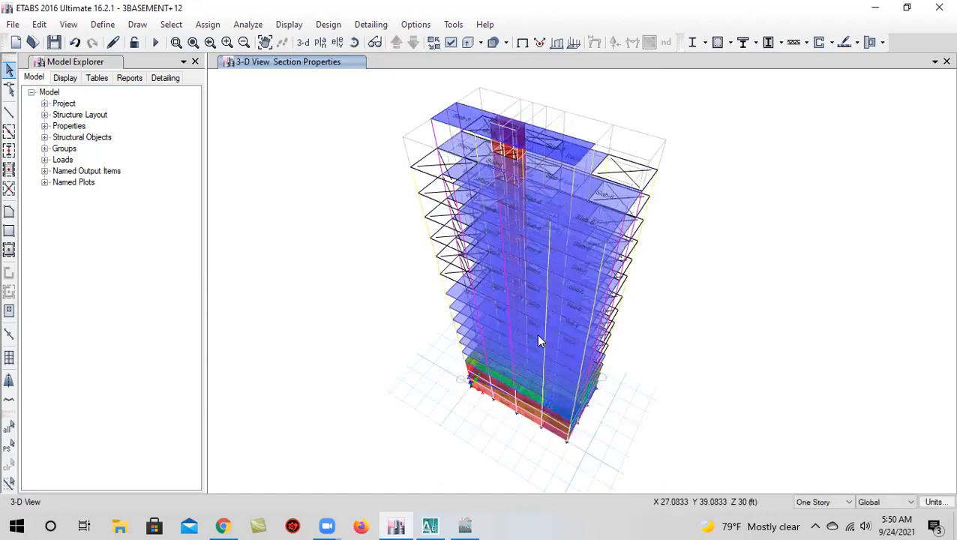
click(354, 43)
drag(616, 346, 644, 313)
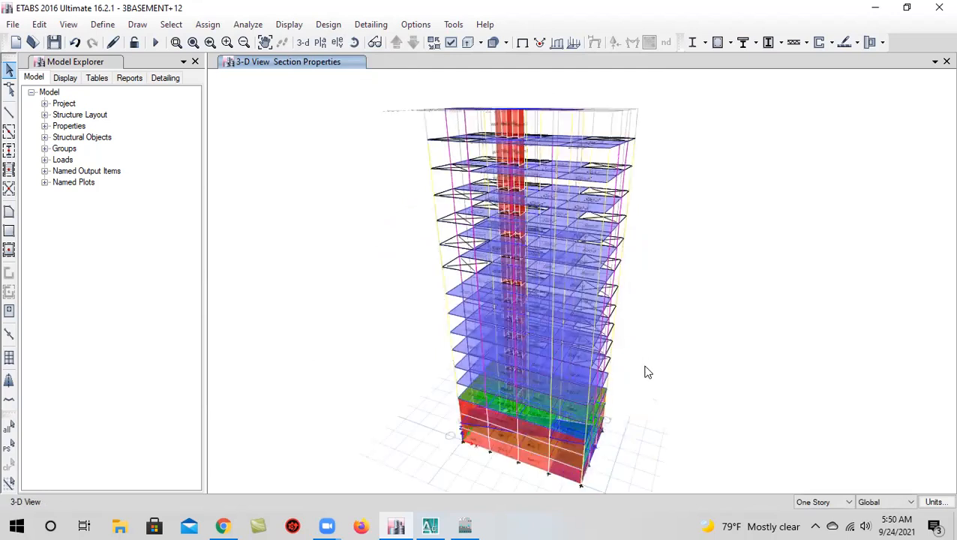
middle_drag(637, 387, 649, 342)
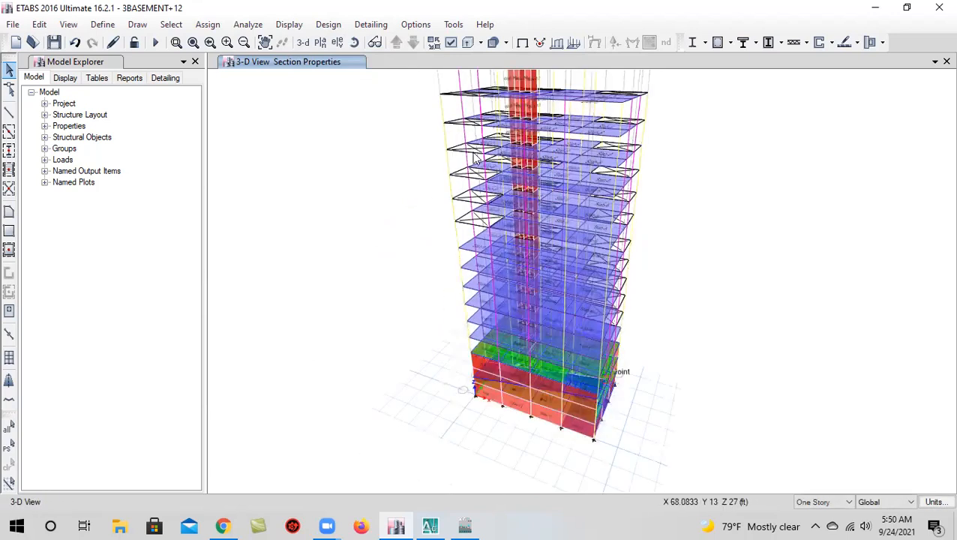
click(354, 42)
drag(682, 462, 684, 437)
click(354, 42)
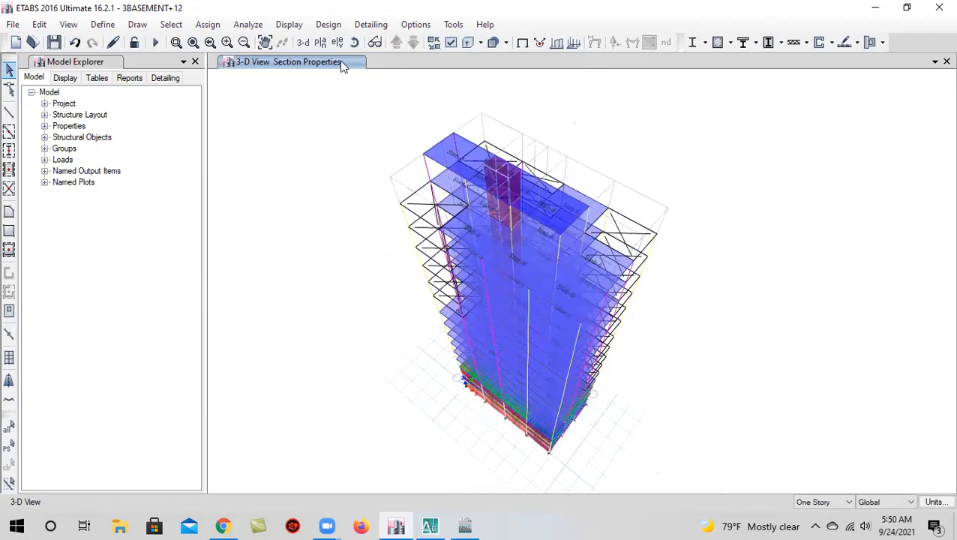
click(354, 42)
drag(600, 438, 594, 440)
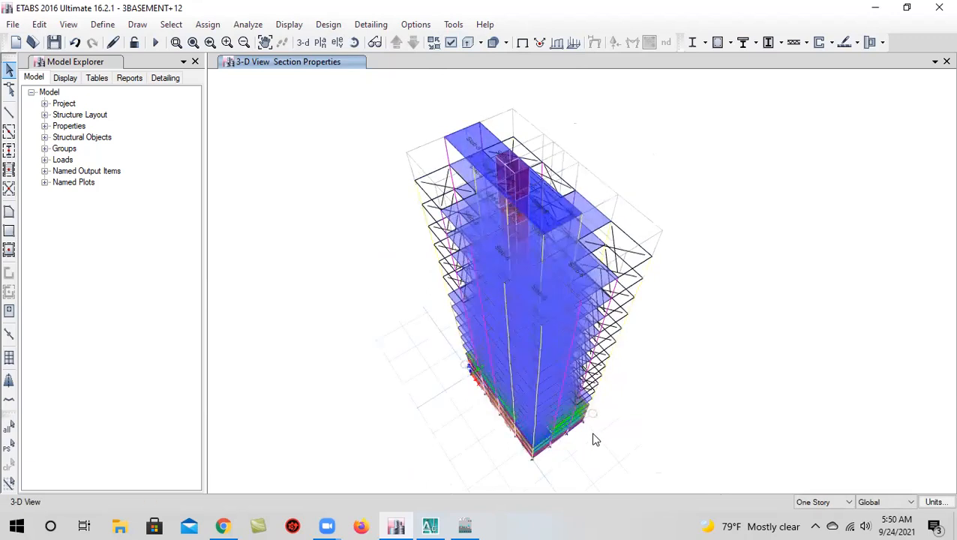
click(354, 42)
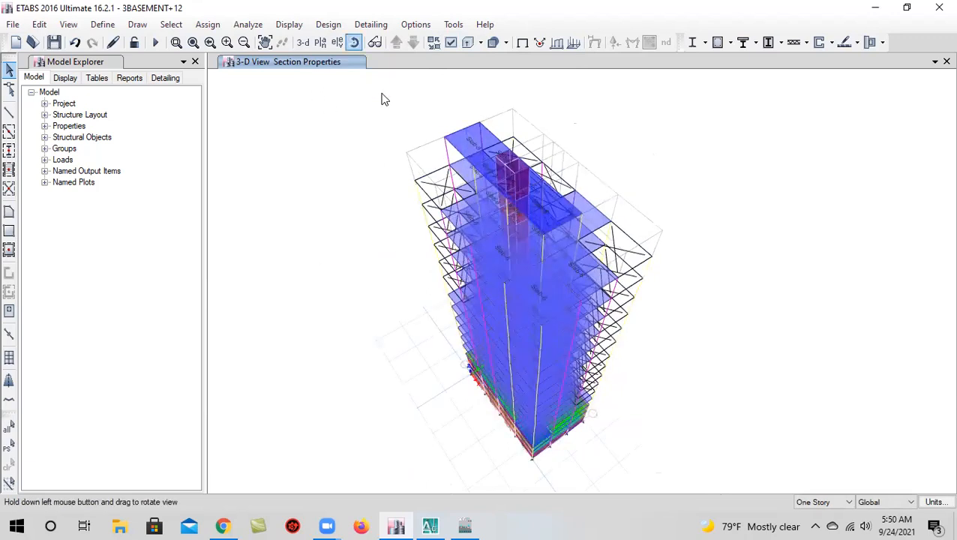
drag(606, 373, 630, 387)
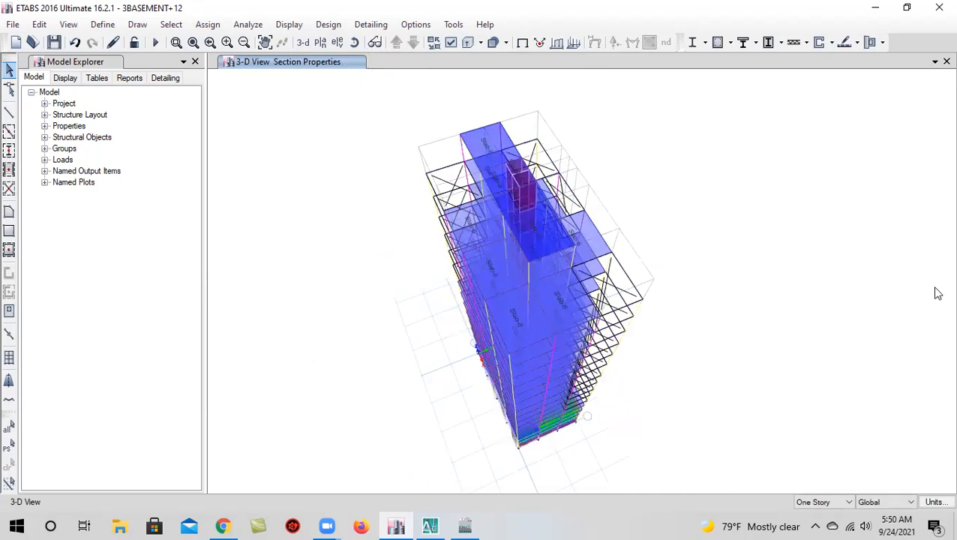
click(354, 43)
drag(494, 440, 726, 412)
middle_drag(708, 422, 721, 366)
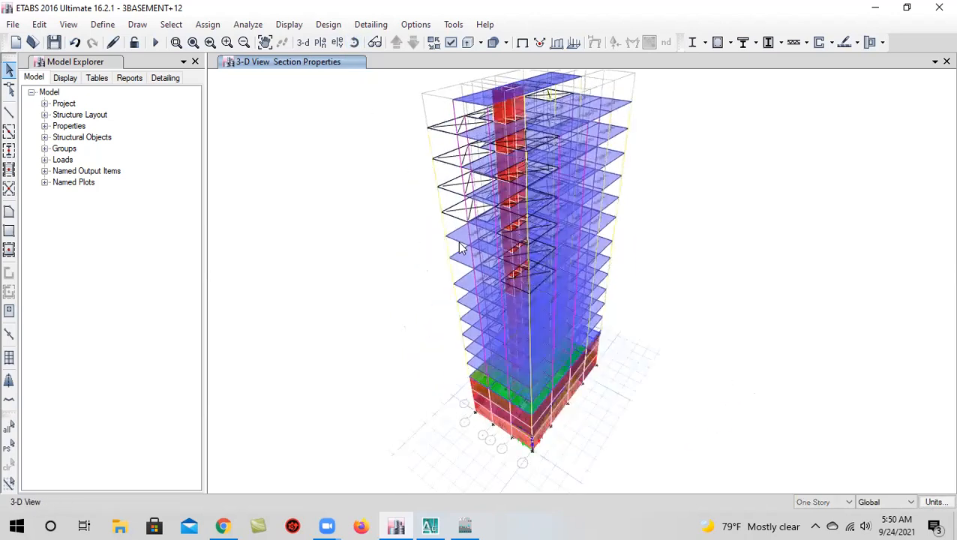
Examine the tower slabs, floor openings, core walls and basement levels of the whole building in 3-D from all sides
click(354, 42)
drag(662, 316, 820, 276)
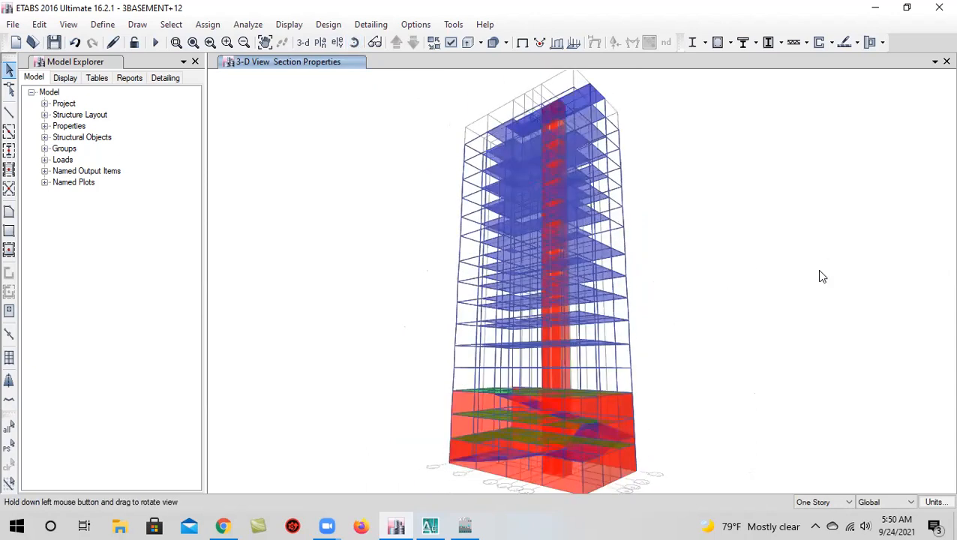
click(354, 43)
drag(701, 451, 722, 451)
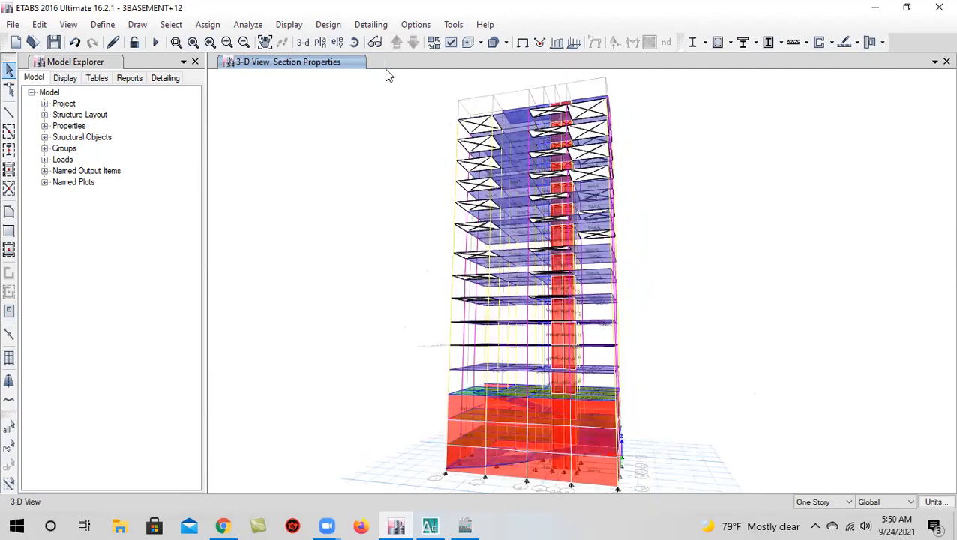
click(354, 43)
drag(739, 427, 701, 418)
middle_drag(753, 441, 788, 456)
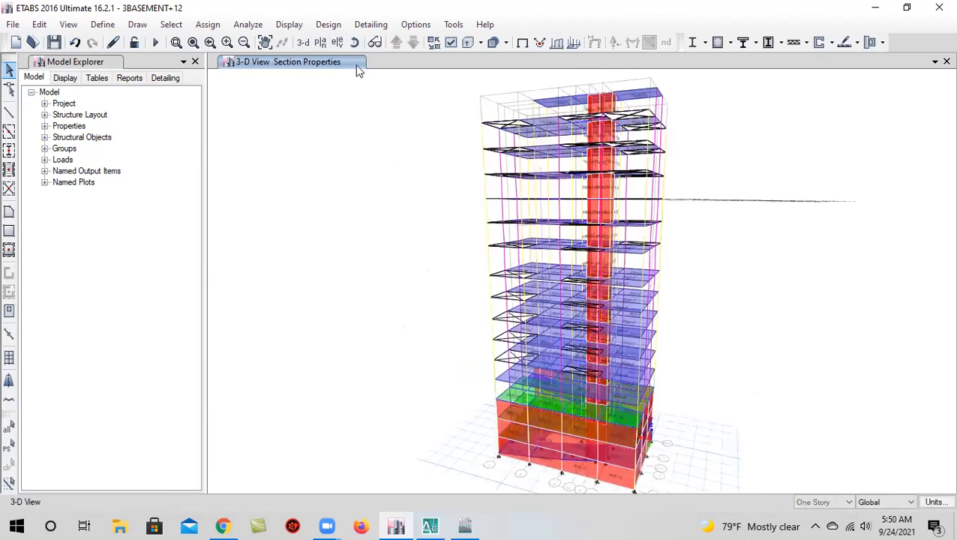
click(355, 42)
drag(753, 361, 712, 447)
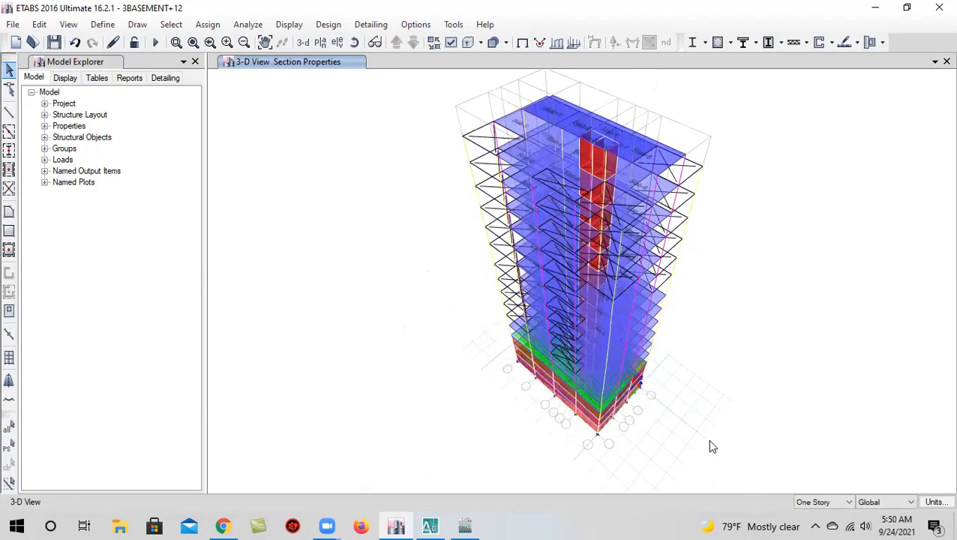
middle_drag(520, 390, 491, 415)
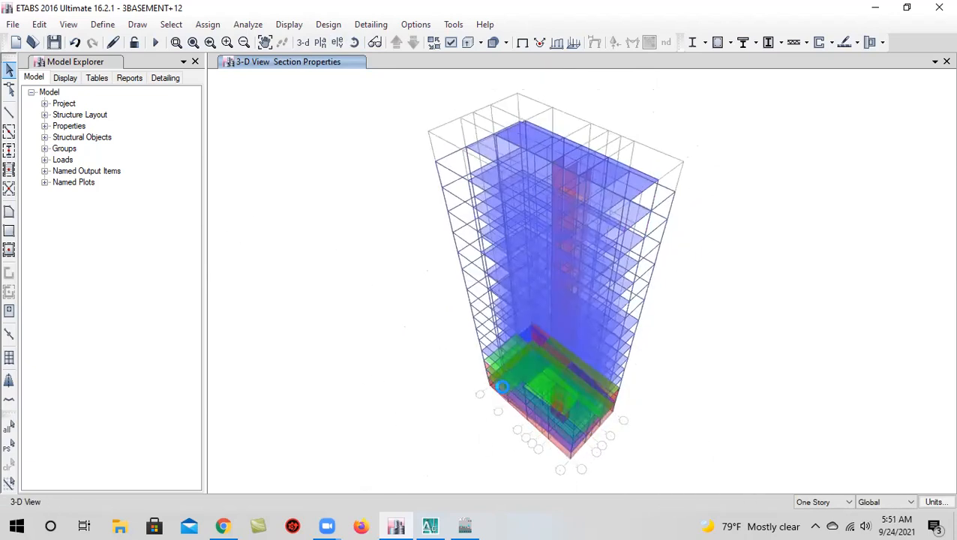
click(353, 43)
drag(757, 367, 752, 389)
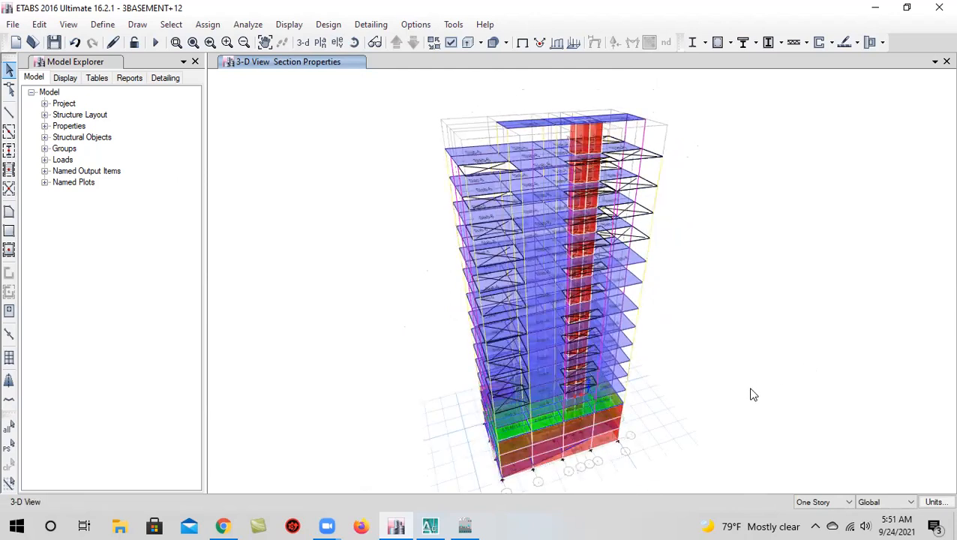
click(352, 43)
drag(421, 358, 476, 402)
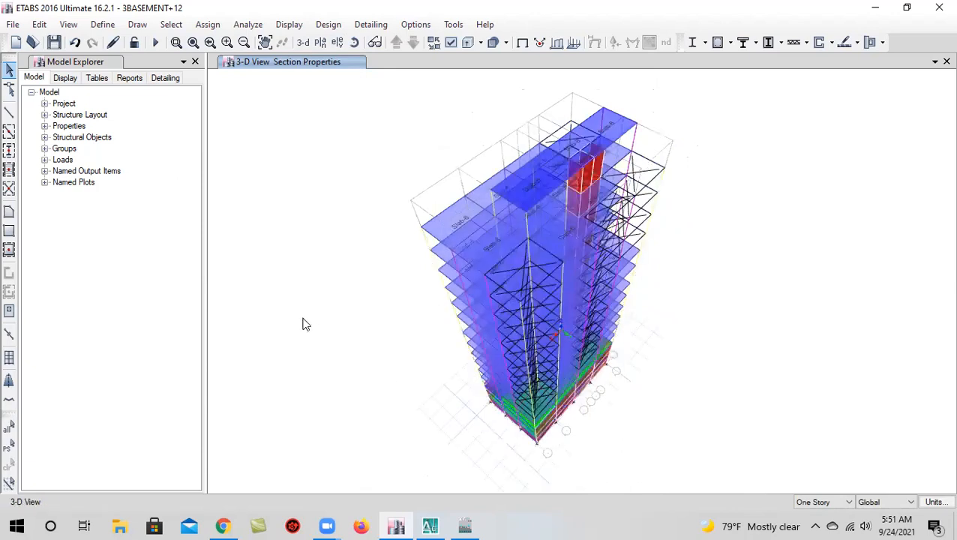
click(353, 43)
drag(406, 294, 421, 257)
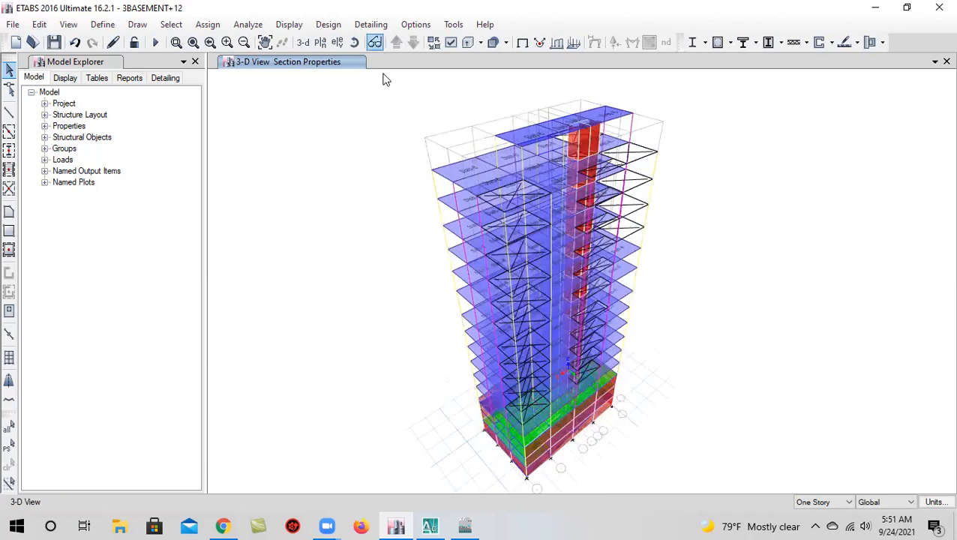
click(354, 42)
drag(732, 408, 700, 417)
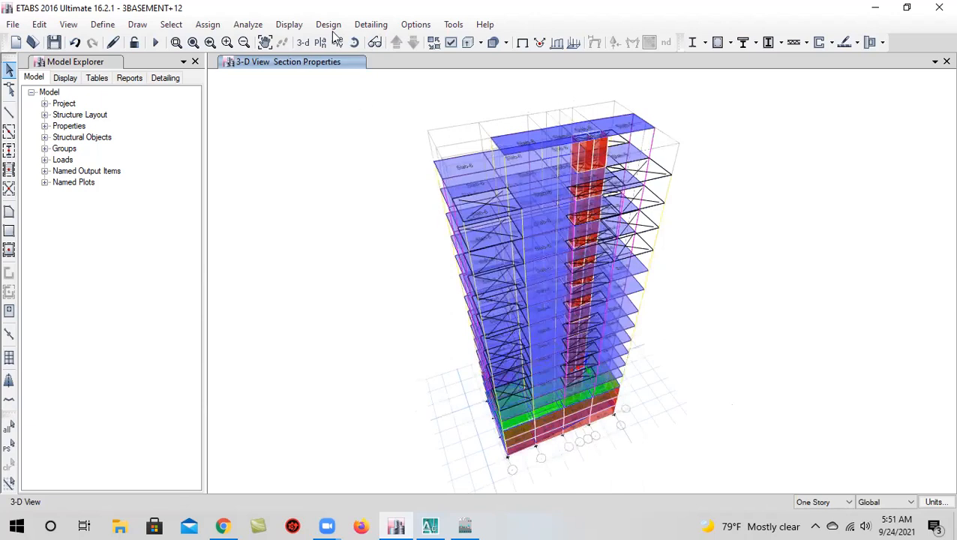
click(355, 43)
drag(357, 409, 318, 382)
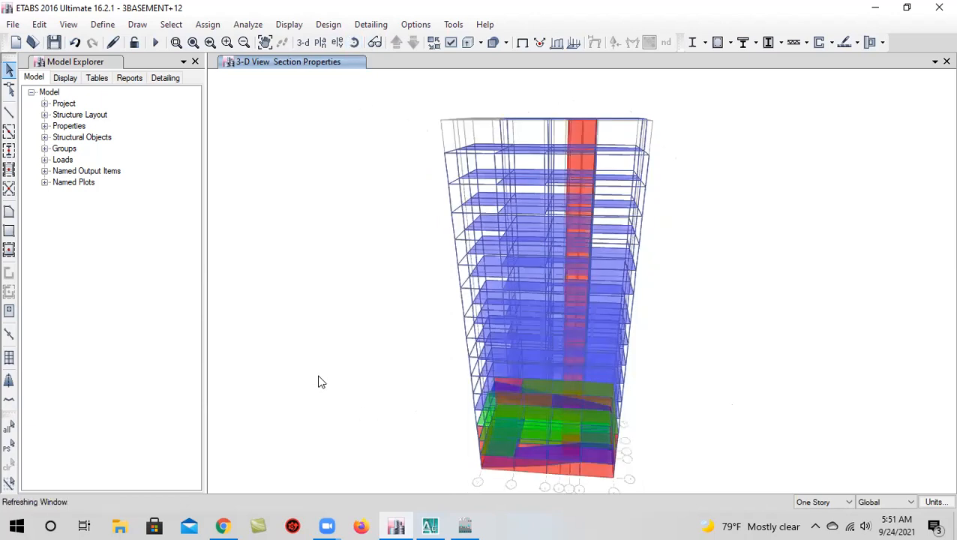
Save the model and restore the default 3-D view of the building
click(54, 42)
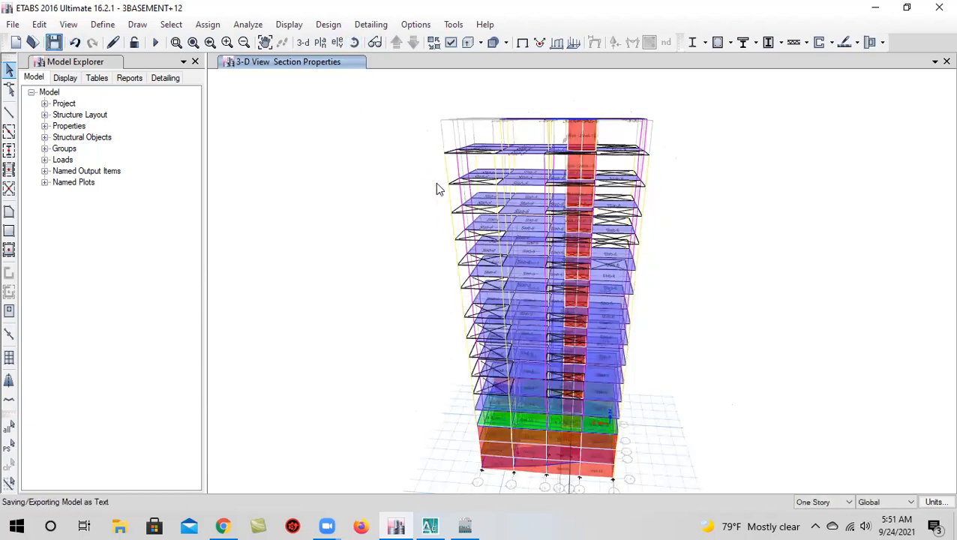
click(303, 43)
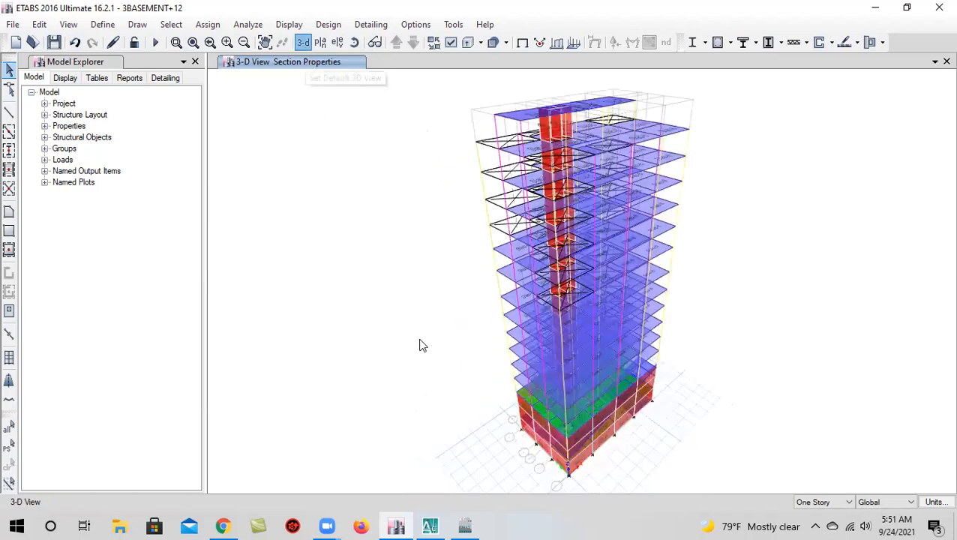
Check the building's floors, openings and basement walls once more in 3-D and save the model again
click(354, 42)
drag(717, 421, 633, 463)
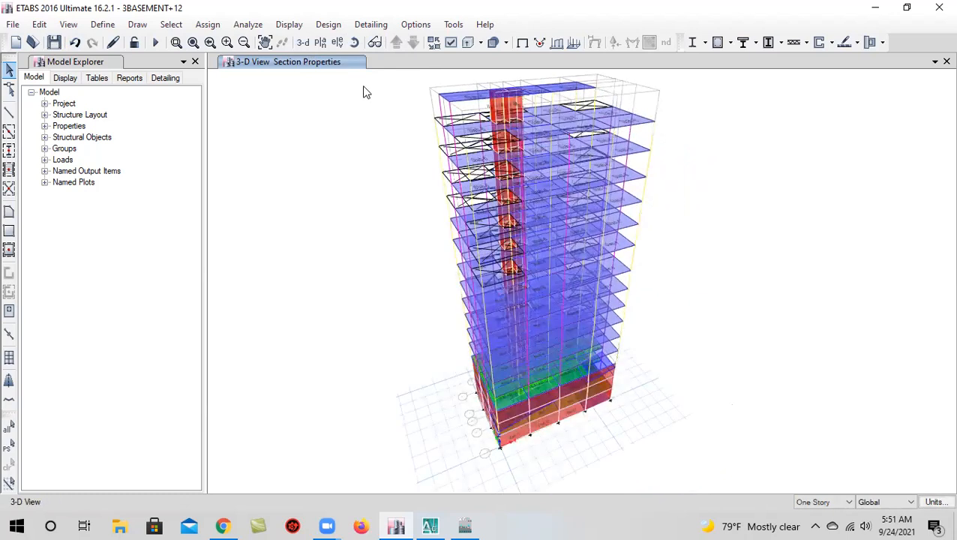
click(352, 47)
mouse_move(607, 433)
mouse_down()
mouse_move(579, 411)
mouse_move(605, 436)
mouse_up()
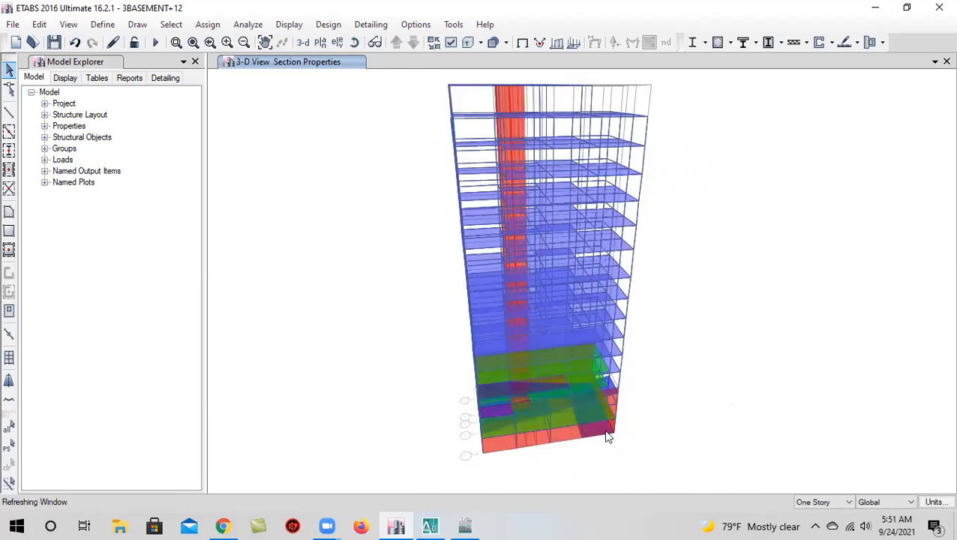
click(354, 42)
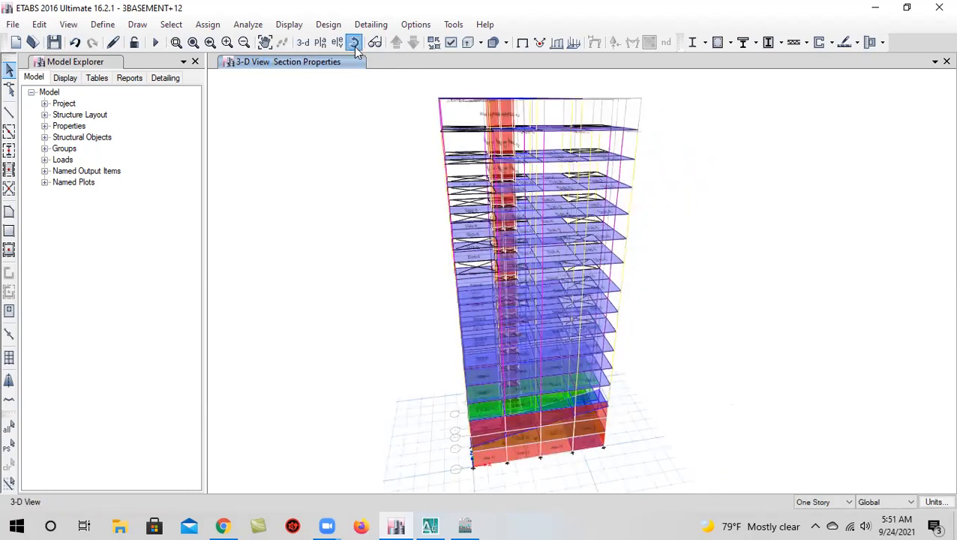
drag(688, 387, 647, 423)
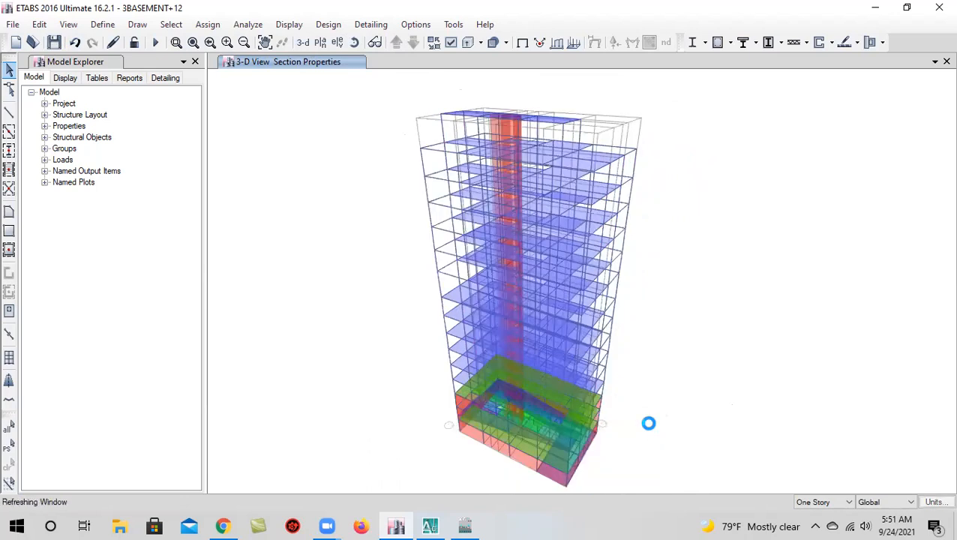
click(59, 45)
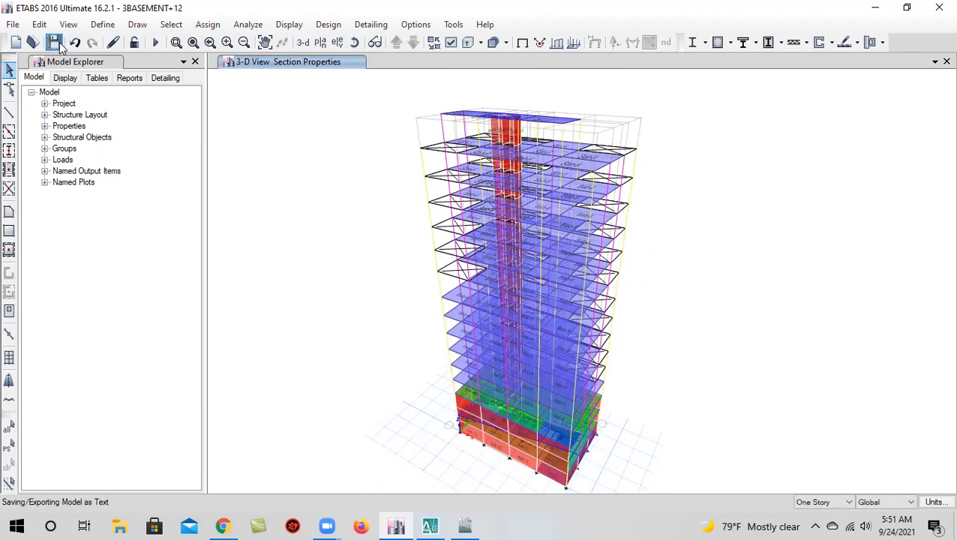